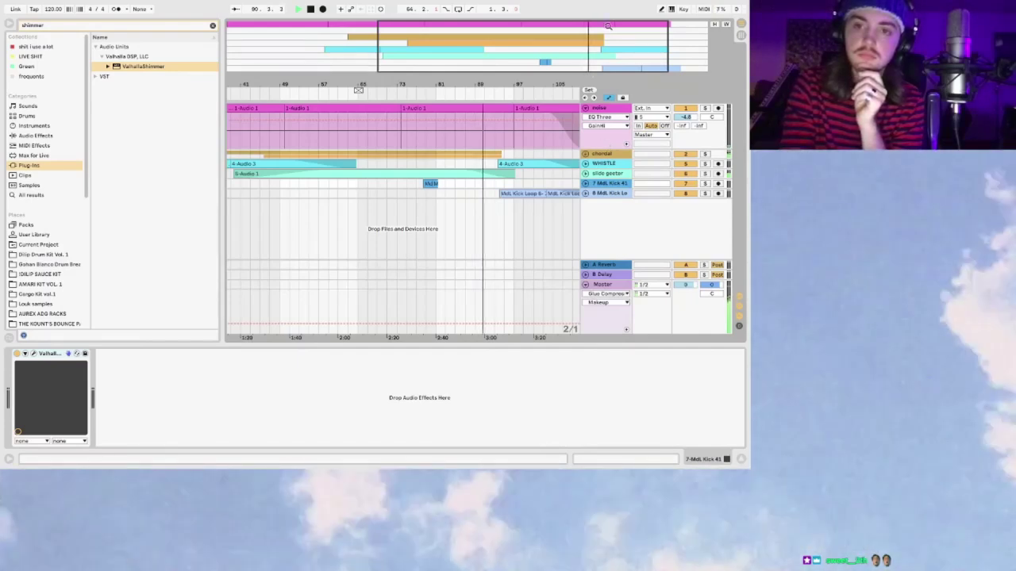
# Step: Zoom out to the whole song and unfold the Mdl. Kick Loop track with its effect chain
pyautogui.moveTo(643, 36); pyautogui.dragTo(556, 88)
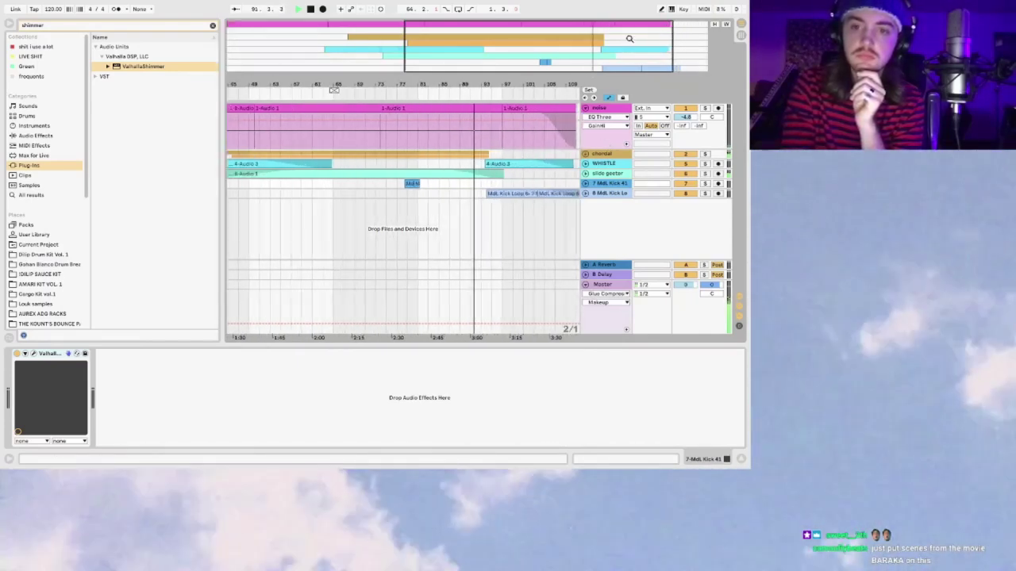
pyautogui.click(586, 194)
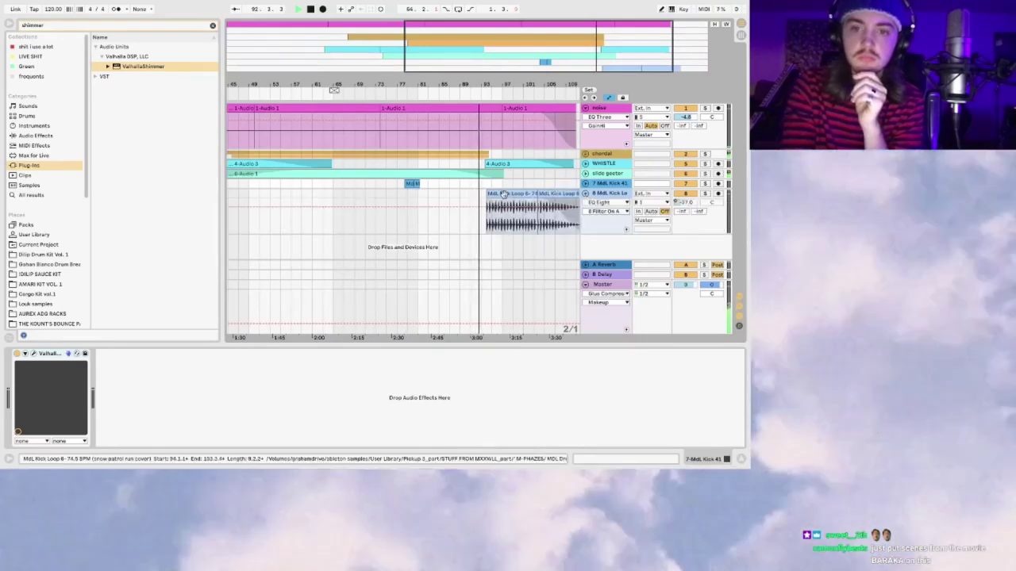
pyautogui.click(458, 194)
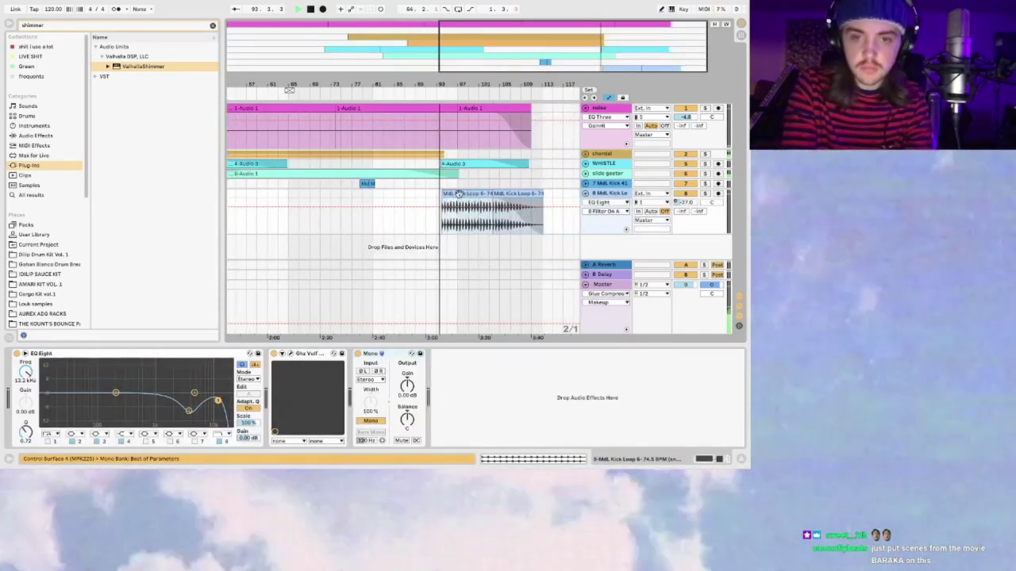
# Step: Place a copy of the kick loop clip before the existing one around bar 95, then switch to Streamlabs OBS
pyautogui.moveTo(457, 194); pyautogui.dragTo(405, 194)
pyautogui.moveTo(542, 72); pyautogui.dragTo(365, 192)
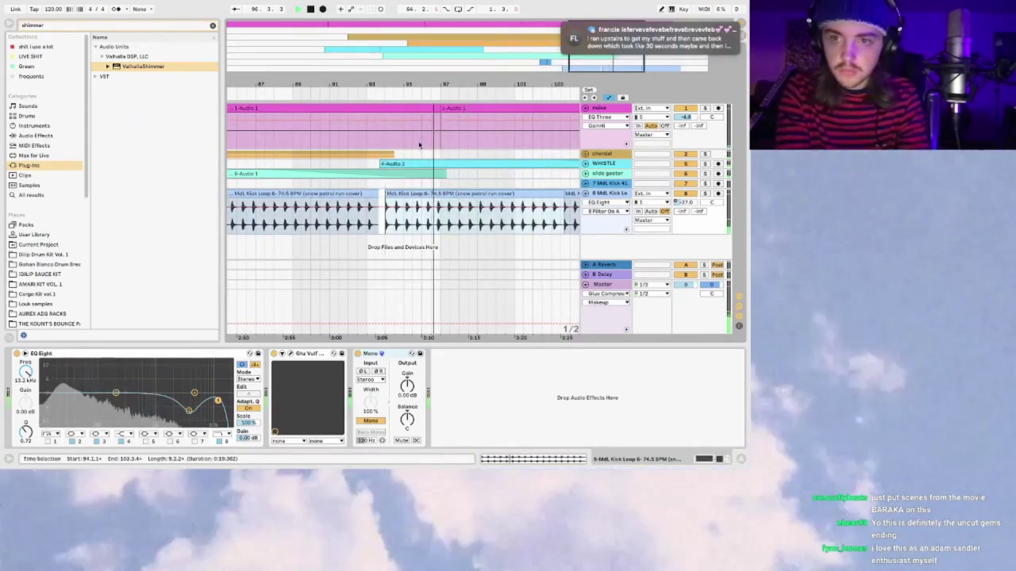
pyautogui.click(343, 193)
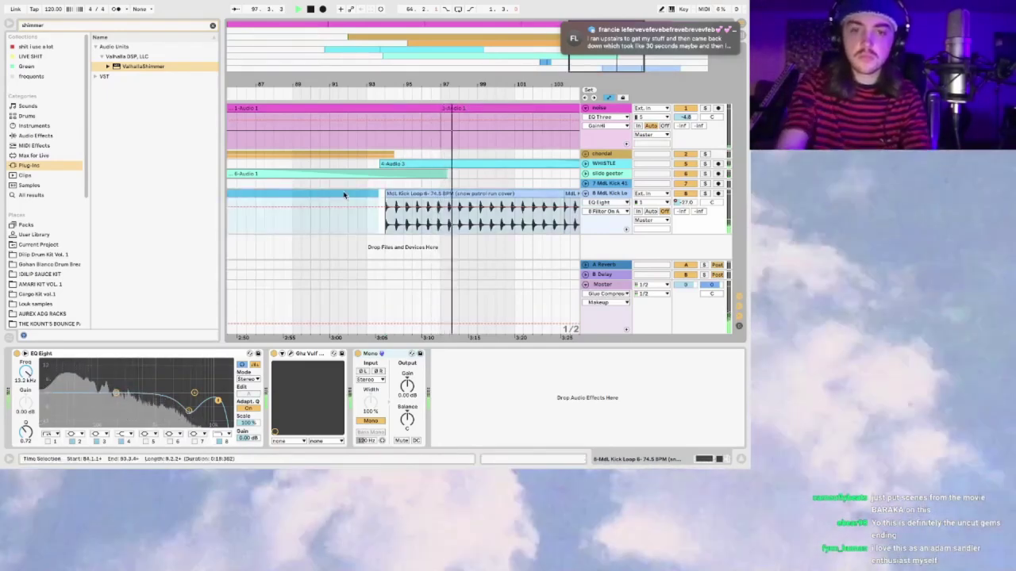
pyautogui.press('super+Tab')
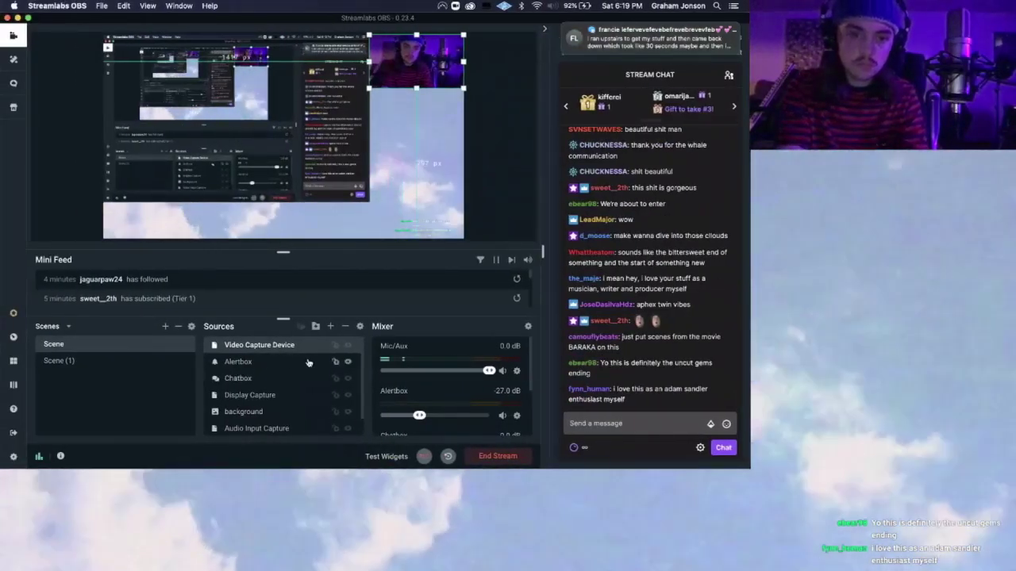
# Step: Select the Display Capture source and toggle its visibility on the stream
pyautogui.click(334, 397)
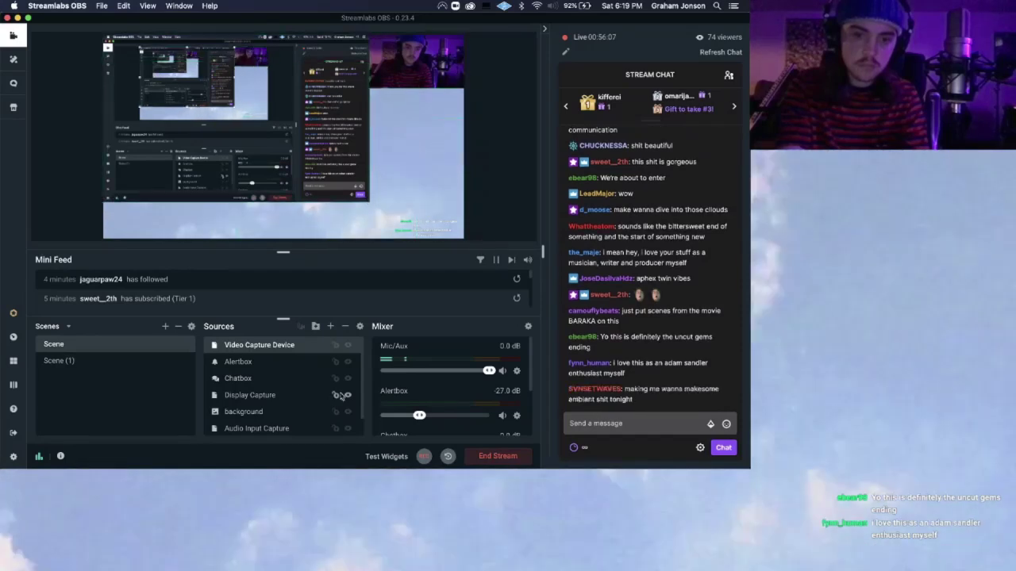
pyautogui.click(347, 395)
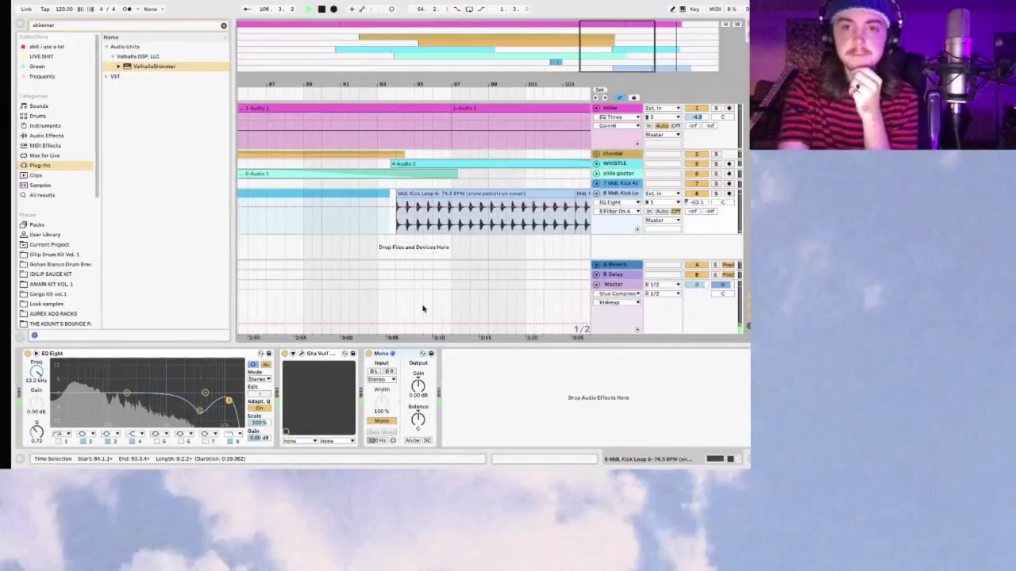
# Step: Move the Kick Loop clips earlier on track 8, placing one at bar 84
pyautogui.moveTo(635, 54); pyautogui.dragTo(620, 26)
pyautogui.moveTo(522, 197); pyautogui.dragTo(333, 199)
pyautogui.press('+')
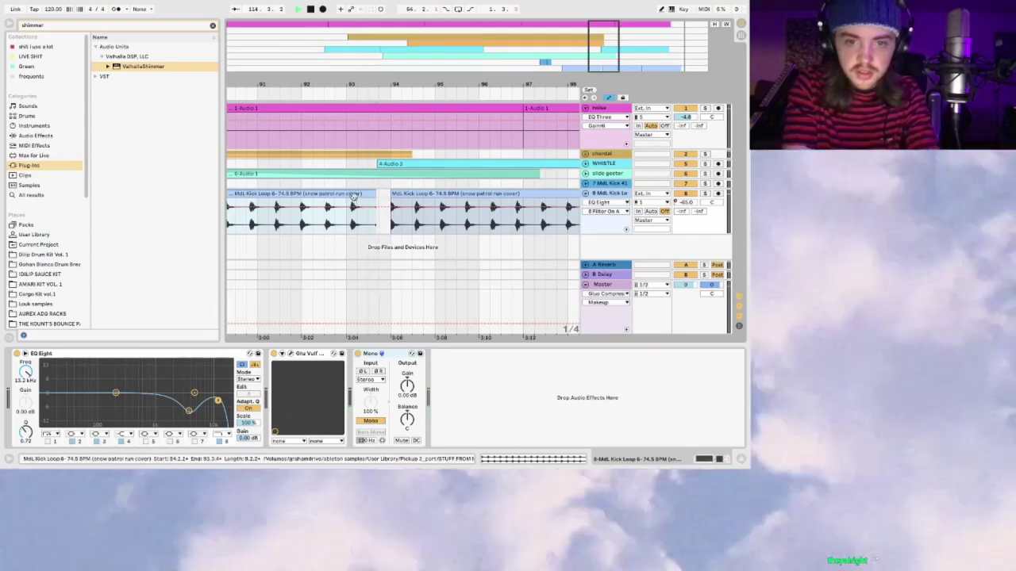
pyautogui.moveTo(363, 199); pyautogui.dragTo(374, 199)
pyautogui.press('-')
pyautogui.press('-')
pyautogui.press('-')
pyautogui.press('-')
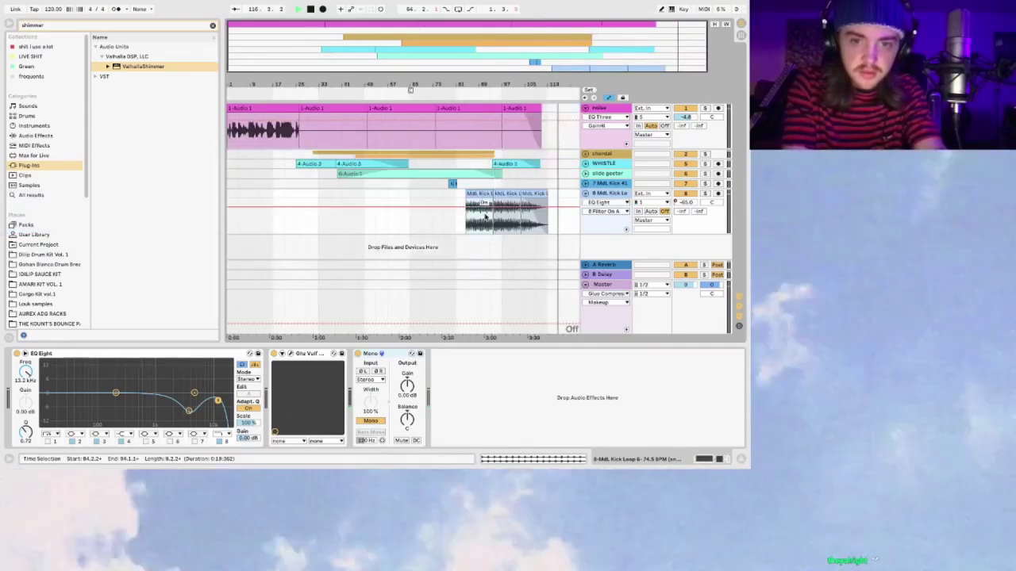
# Step: Play the arrangement from around bar 82, then stop playback
pyautogui.click(461, 183)
pyautogui.click(468, 200)
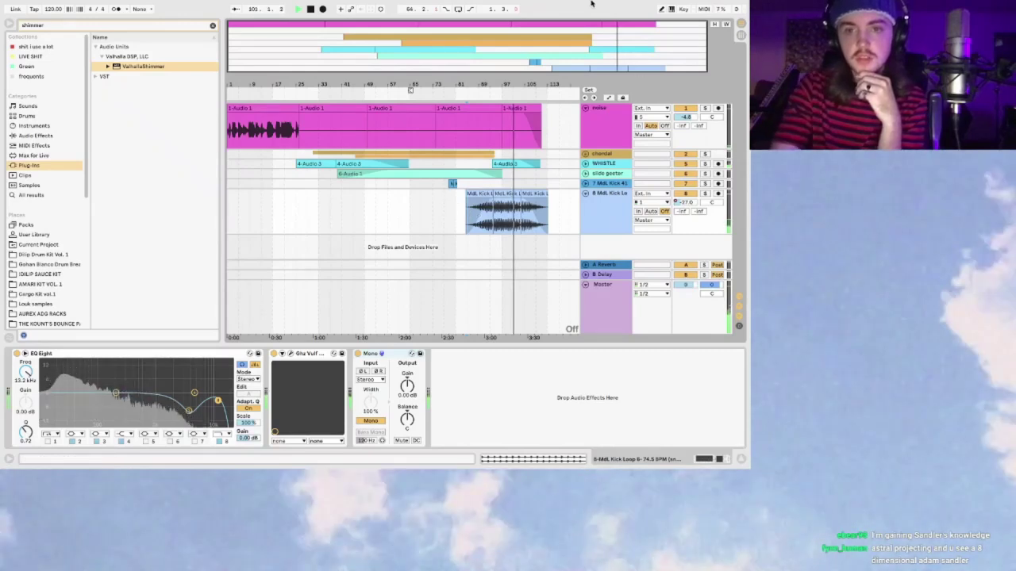
pyautogui.press('space')
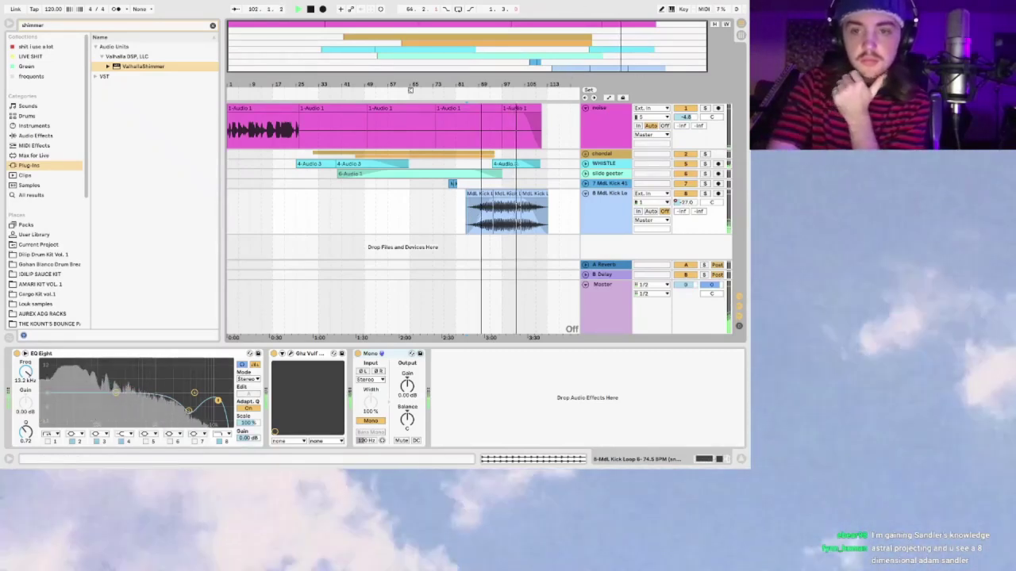
# Step: Open the recent set RADIOHEAD BUT WOWRSE from the File menu
pyautogui.moveTo(35, 7)
pyautogui.click(58, 6)
pyautogui.moveTo(119, 38)
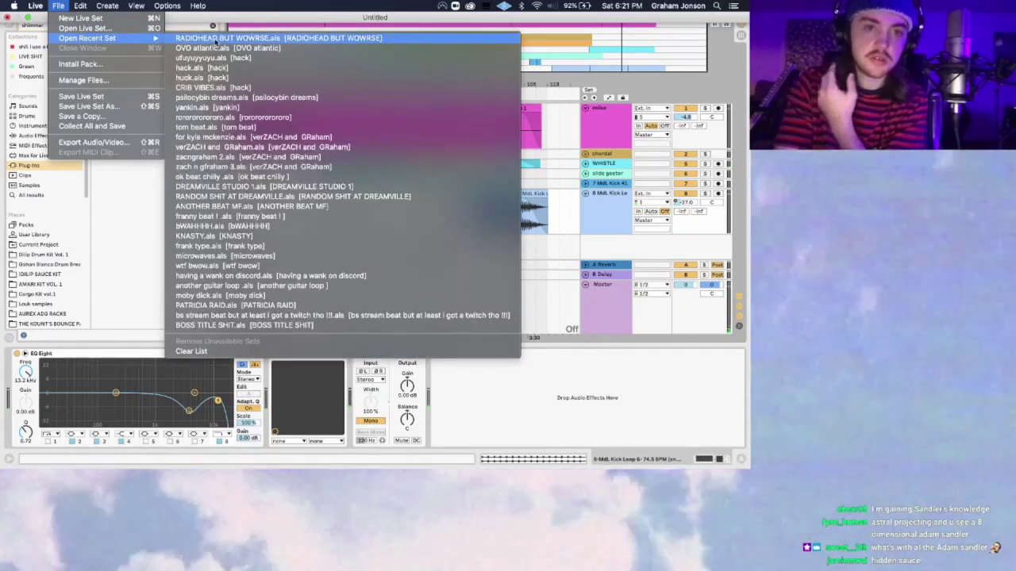
pyautogui.click(215, 38)
# Step: Save the untitled set as ambient twitch.als in the ableton shit folder
pyautogui.click(444, 250)
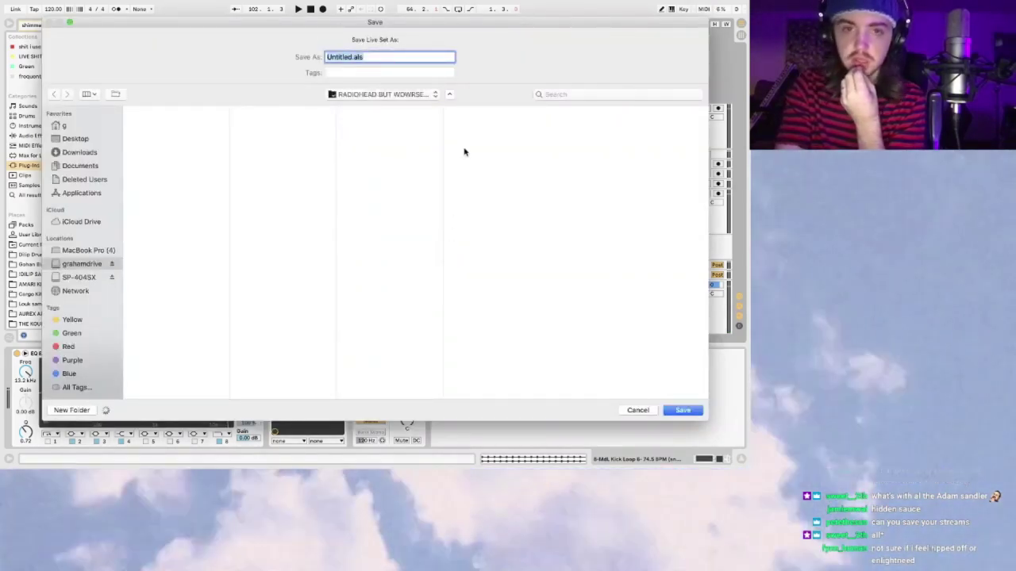
pyautogui.click(385, 95)
pyautogui.click(365, 104)
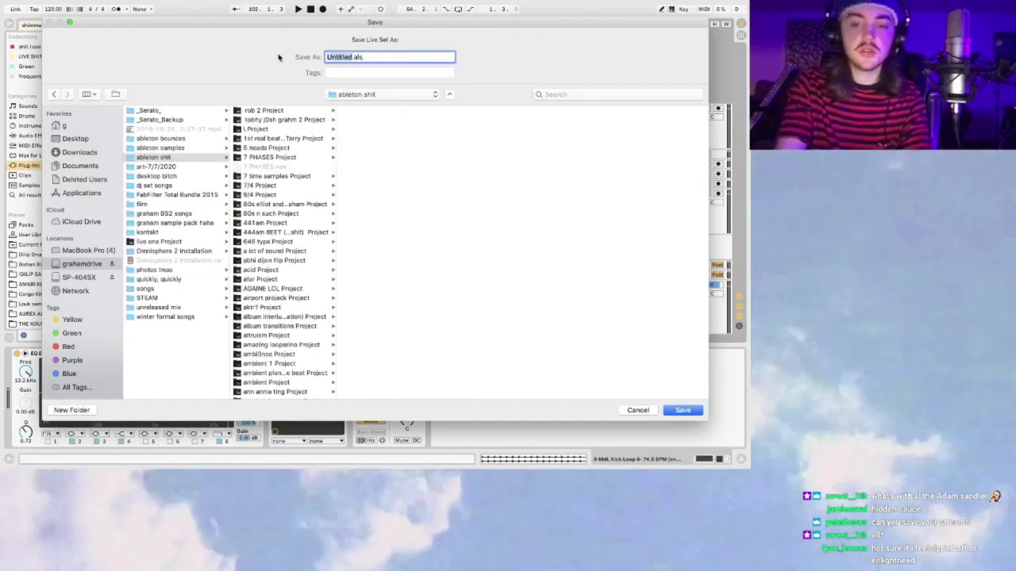
pyautogui.press('BackSpace')
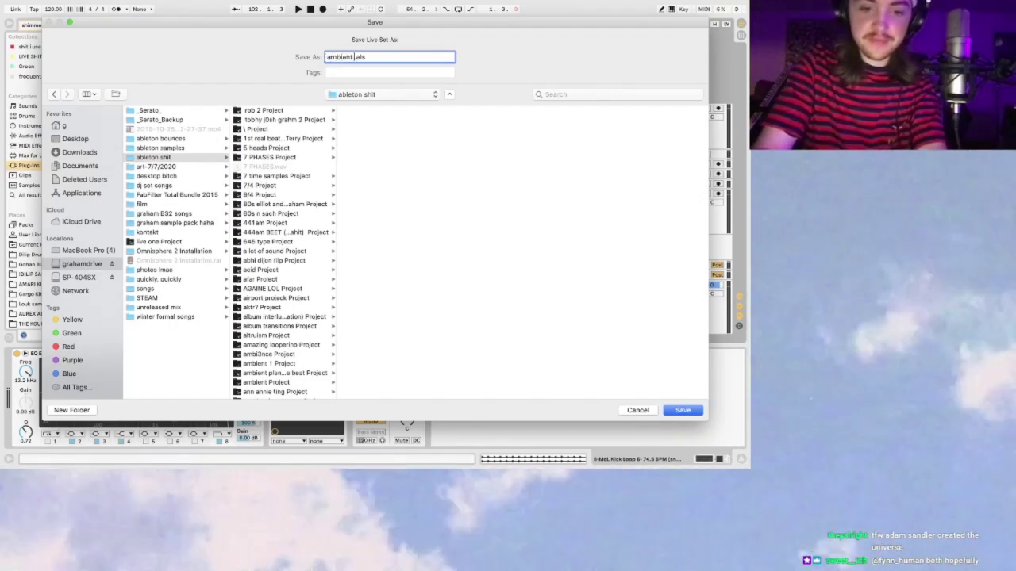
pyautogui.click(682, 410)
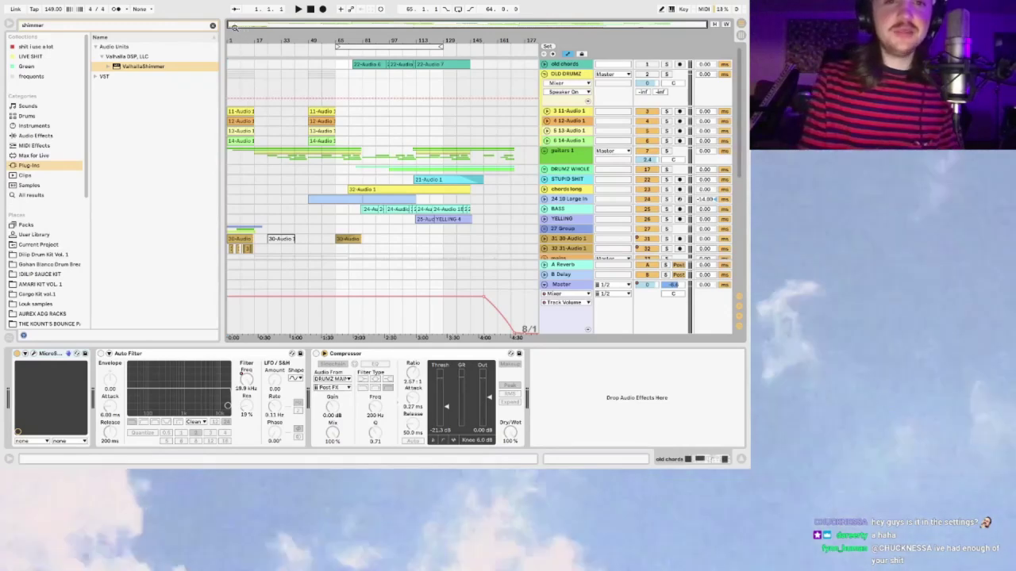
# Step: Clear the shimmer browser search and hide the browser to widen the arrangement
pyautogui.moveTo(238, 30); pyautogui.dragTo(287, 139)
pyautogui.scroll(-1, 287, 139)
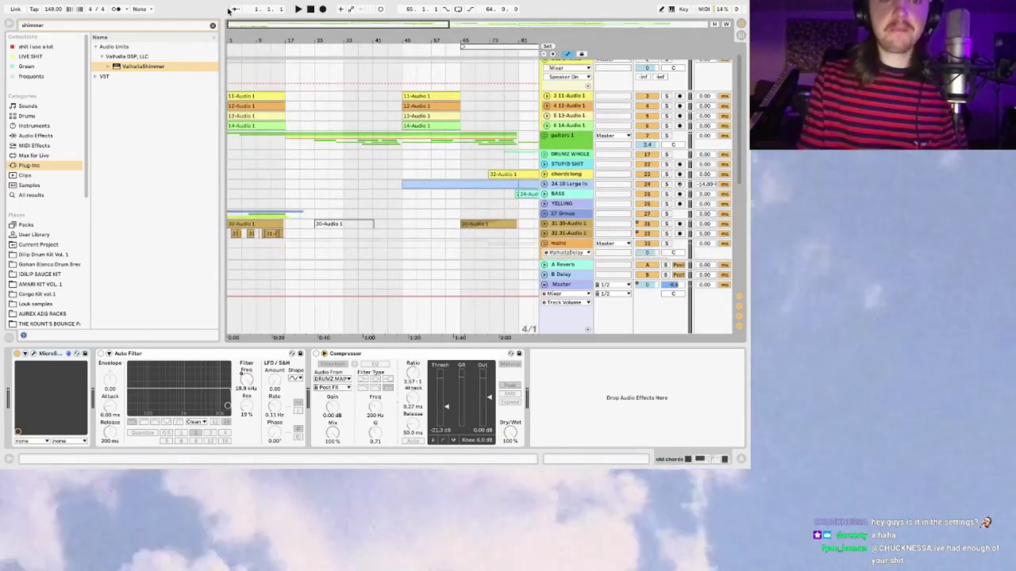
pyautogui.click(212, 25)
pyautogui.click(14, 28)
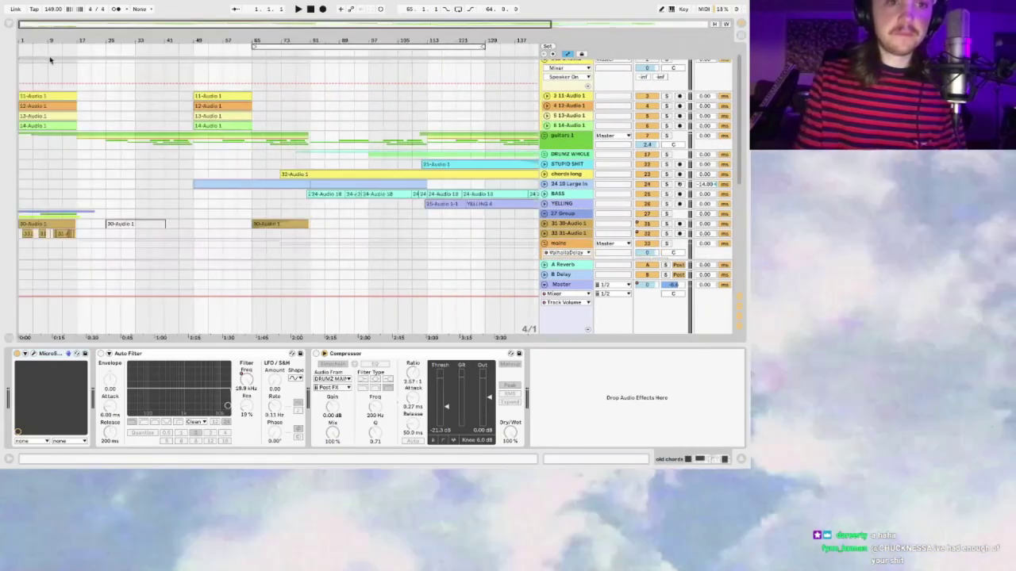
# Step: Select the OLD DRUMZ track, then bring up the Master track's Glue Compressor chain
pyautogui.click(19, 72)
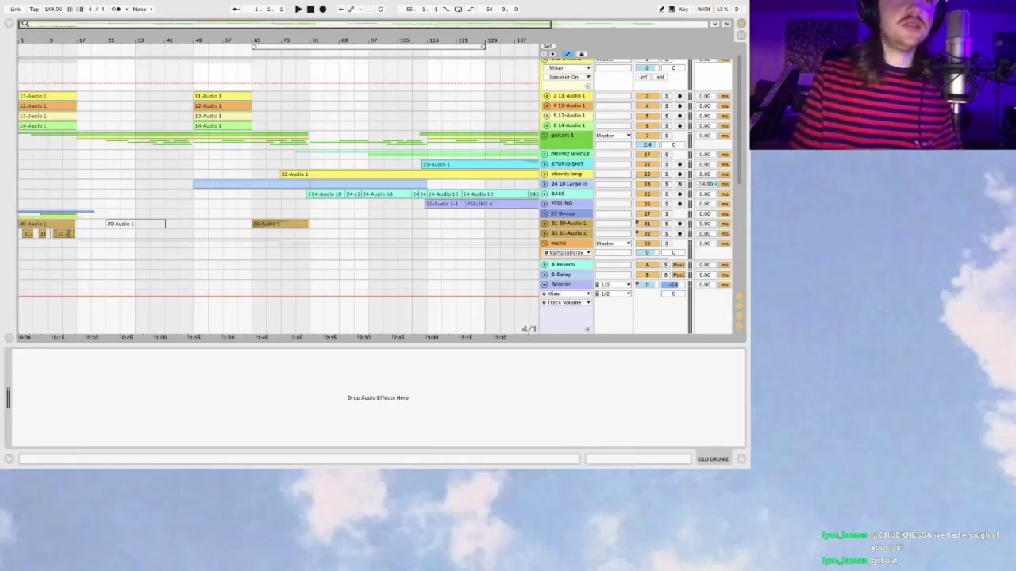
pyautogui.scroll(2, 102, 109)
pyautogui.scroll(-1, 123, 129)
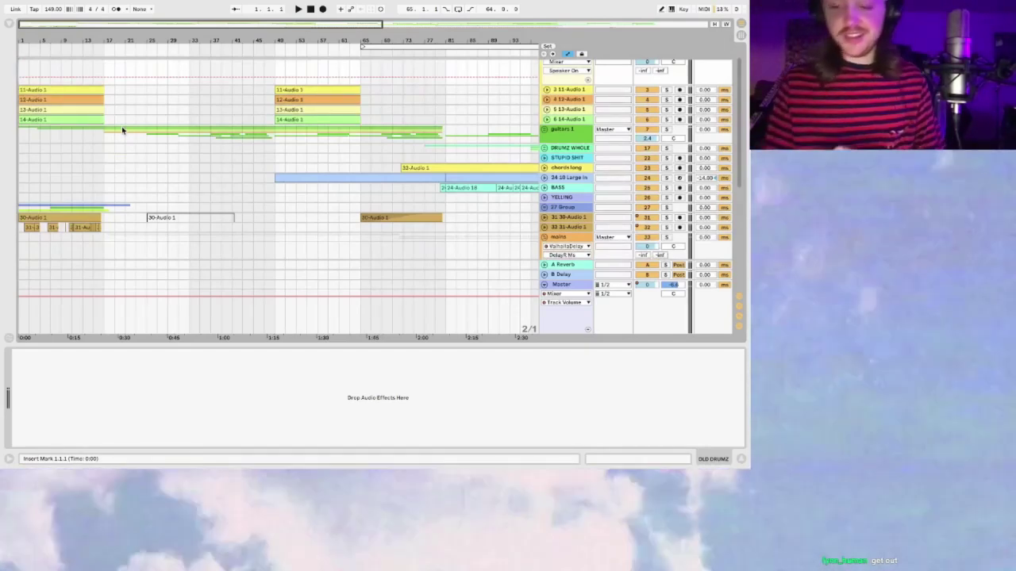
pyautogui.scroll(2, 29, 22)
pyautogui.scroll(1, 85, 111)
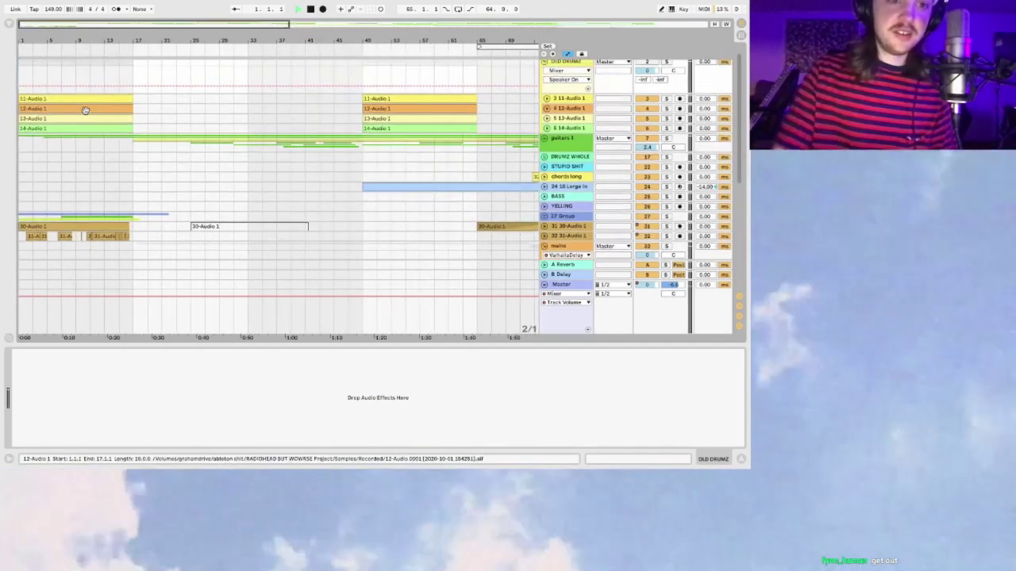
pyautogui.scroll(-3, 53, 23)
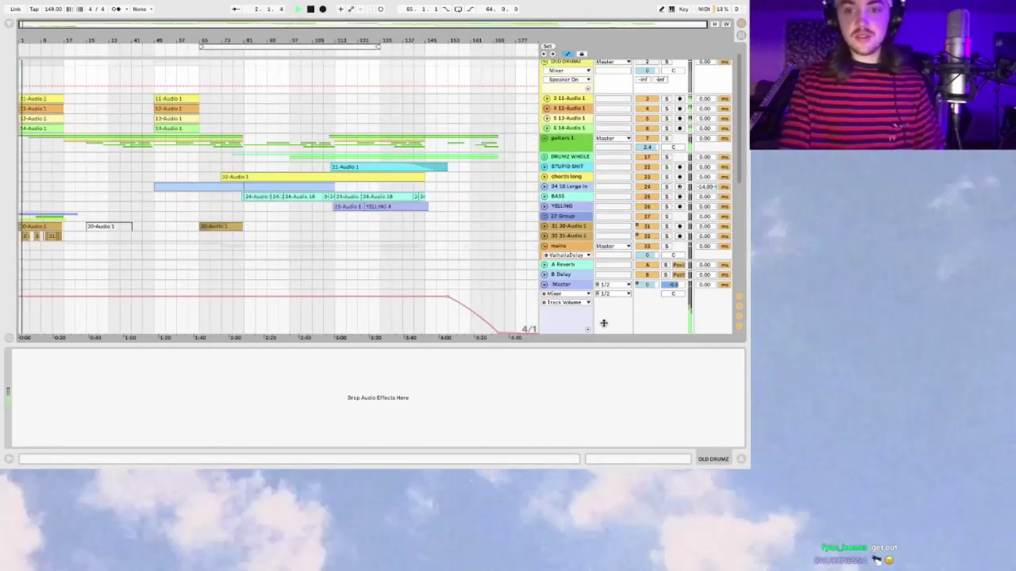
pyautogui.click(596, 281)
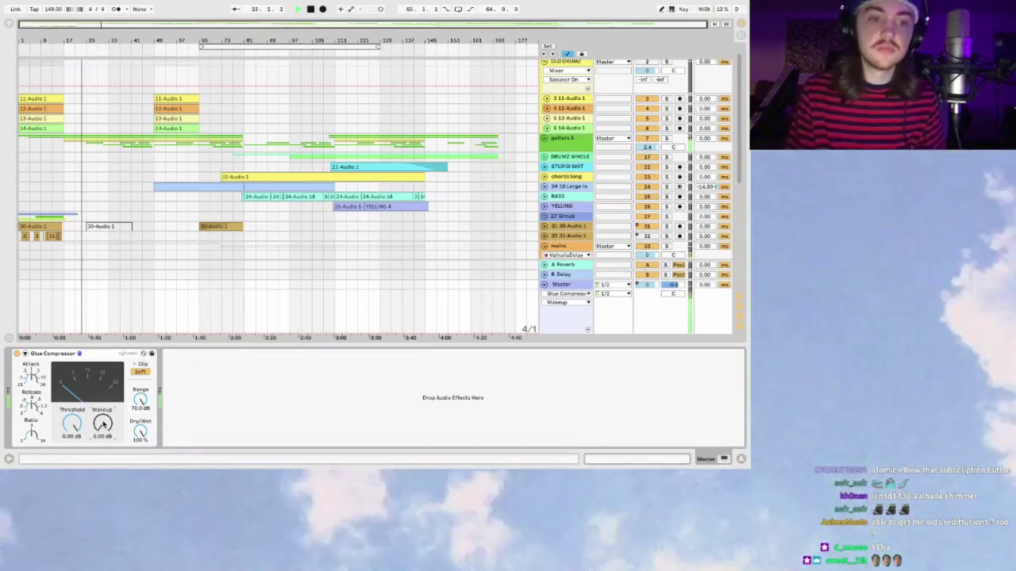
# Step: Hide the Video Capture Device webcam in Streamlabs OBS and return to Ableton Live
pyautogui.press('super+Tab')
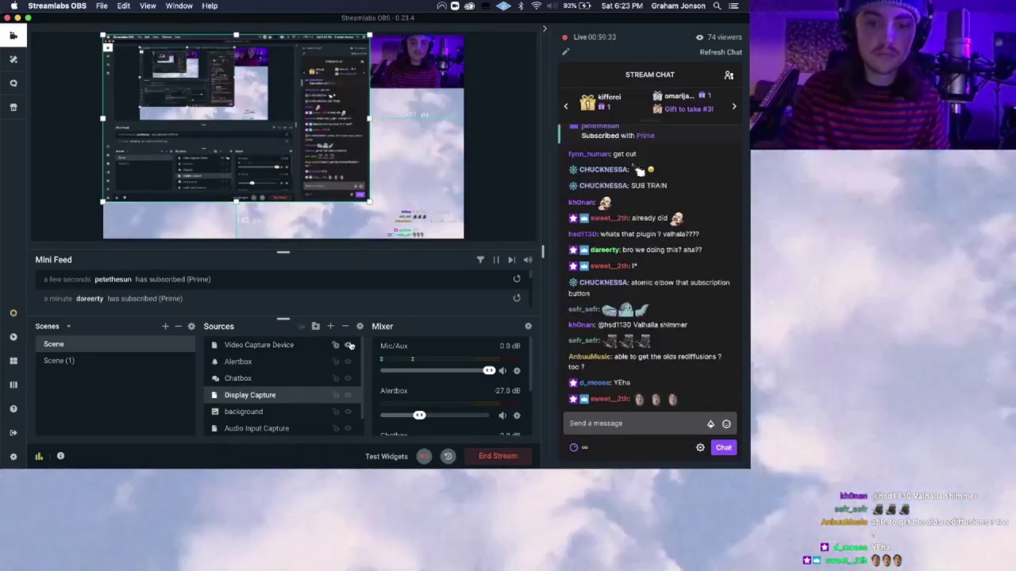
pyautogui.click(349, 345)
pyautogui.press('super+Tab')
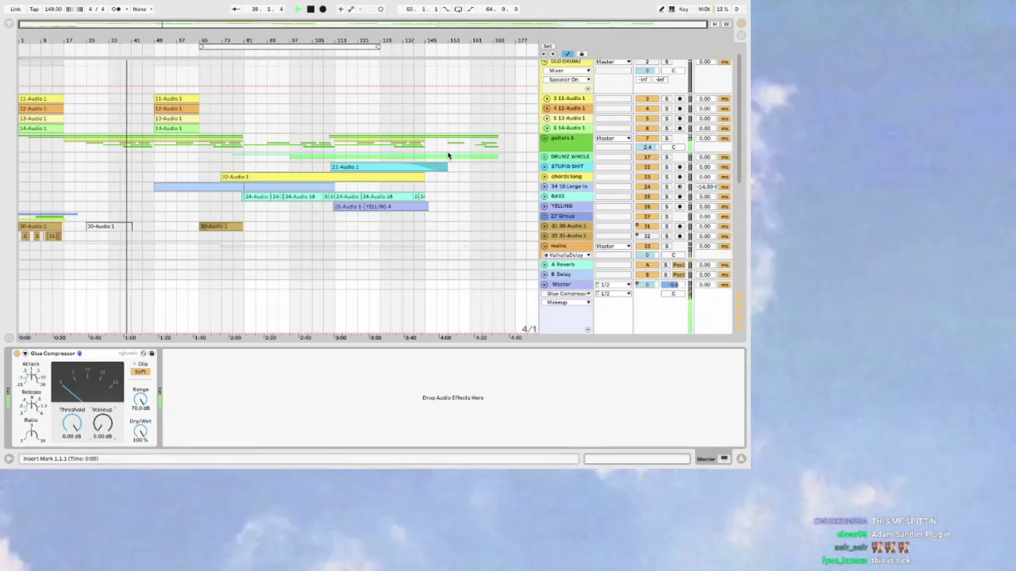
# Step: Set the audio buffer size to 512 Samples in Preferences
pyautogui.press('super+comma')
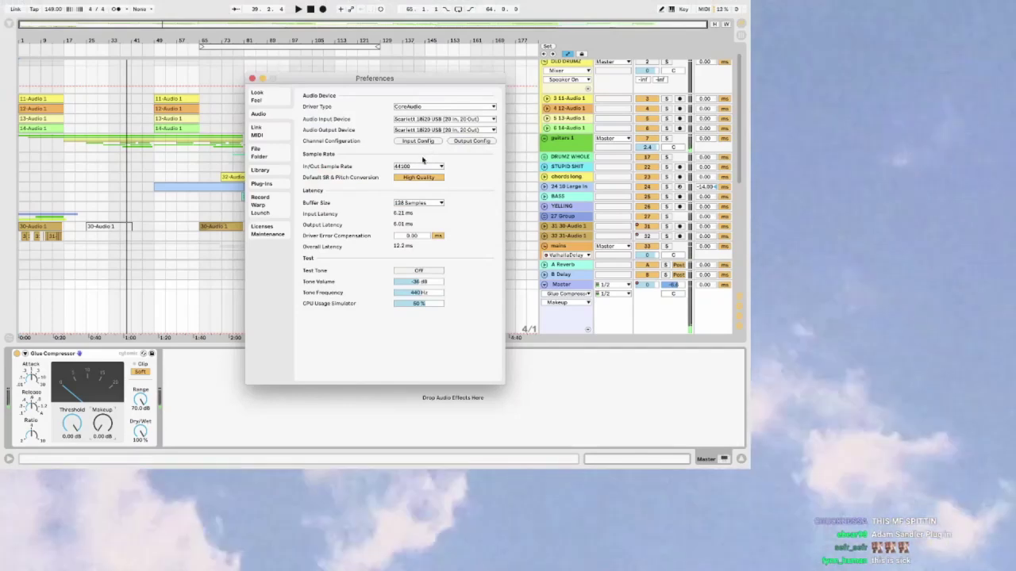
pyautogui.click(412, 204)
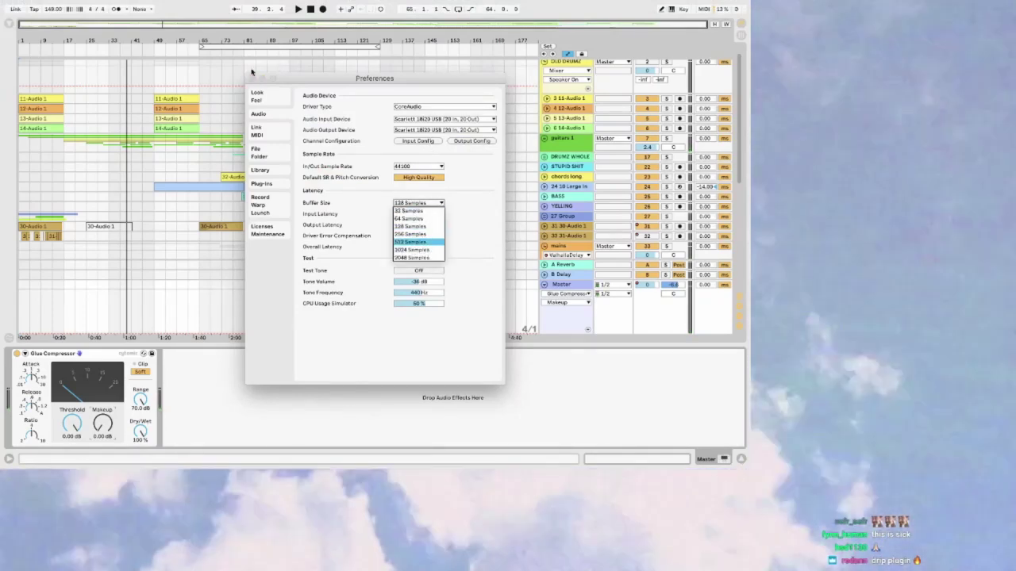
pyautogui.press('Return')
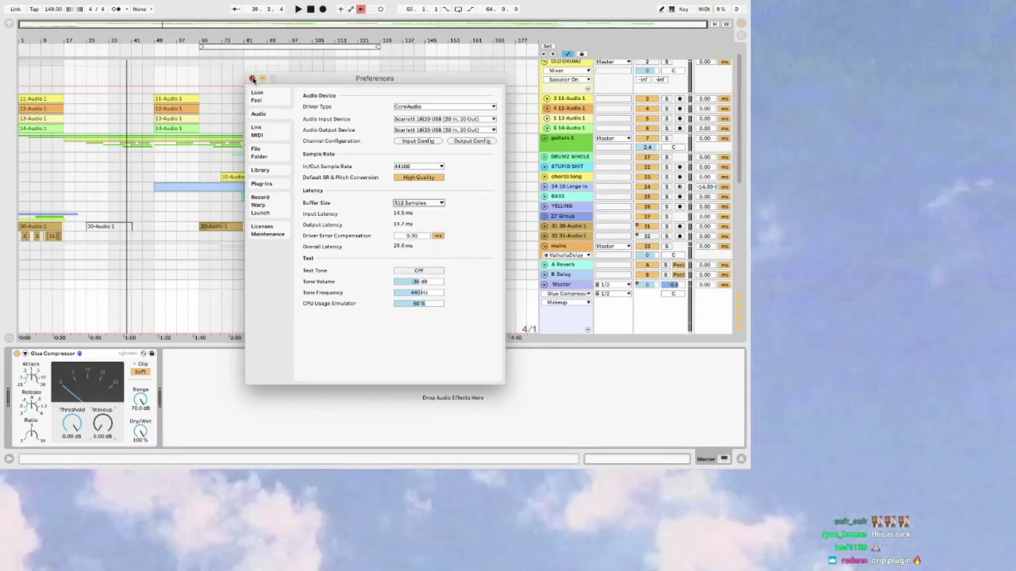
pyautogui.click(252, 79)
# Step: Re-enable the recorded automation and start playback from bar 33
pyautogui.click(361, 11)
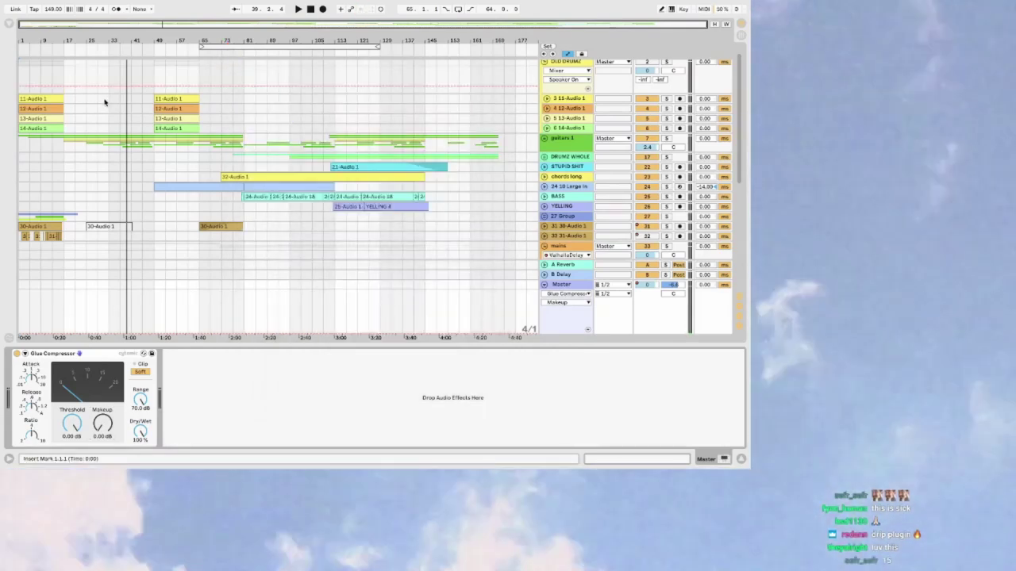
pyautogui.click(105, 100)
pyautogui.press('space')
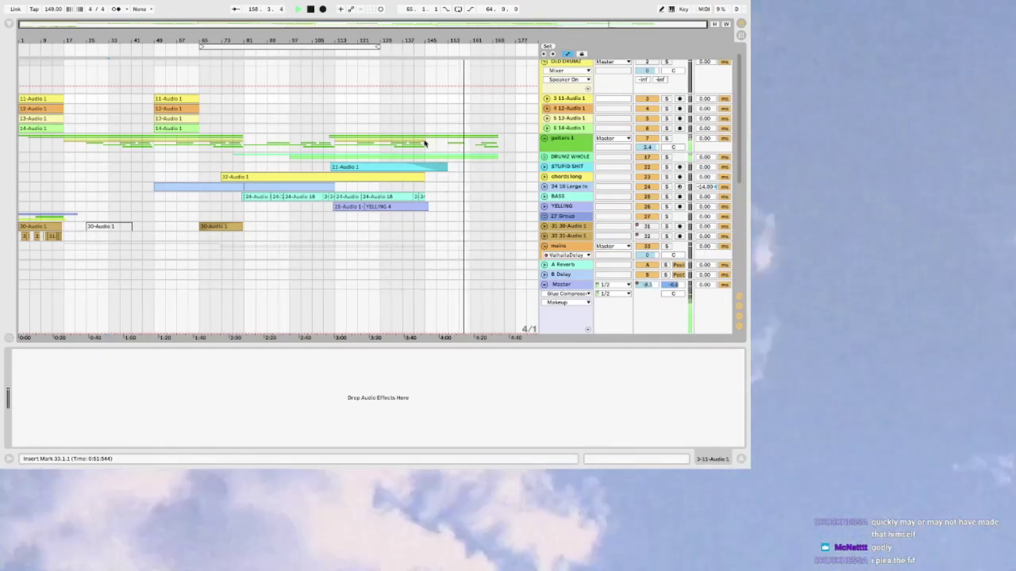
# Step: Let the arrangement play through to around bar 160, zooming slightly near the playhead
pyautogui.scroll(2, 490, 164)
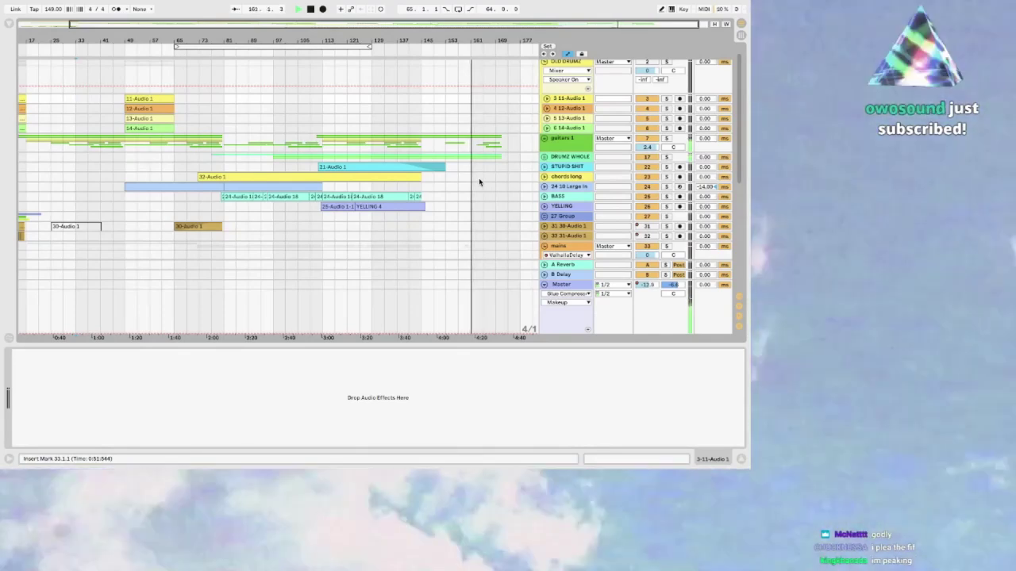
pyautogui.press('super+Tab')
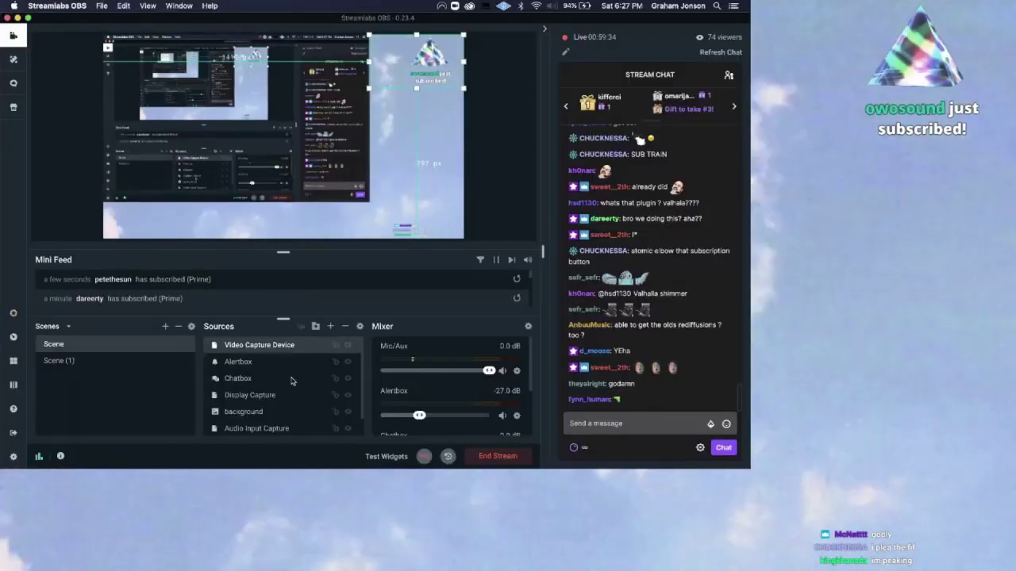
pyautogui.press('super+Tab')
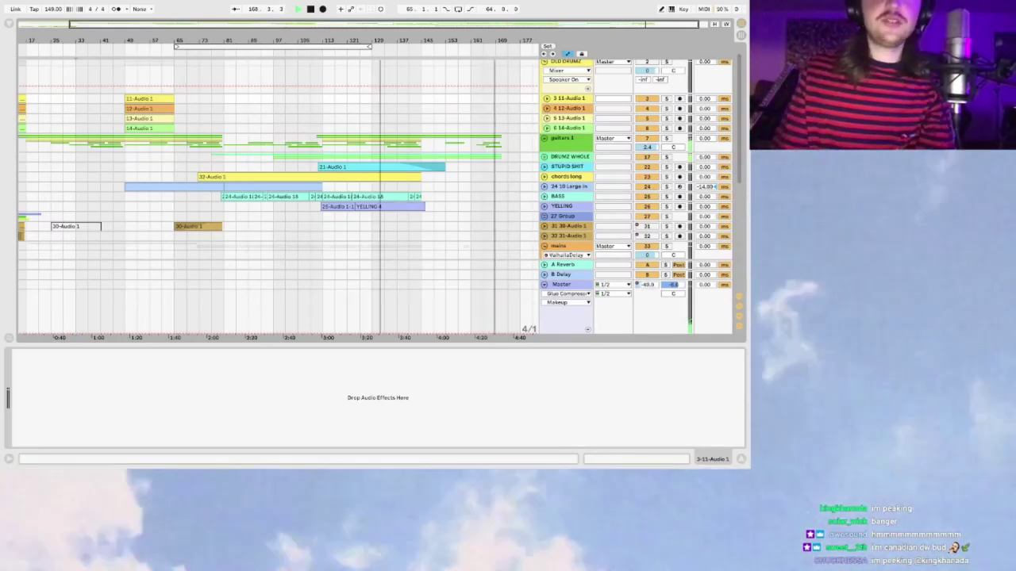
# Step: Select guitars 1 to view its EQ Eight and start playback, zooming around bar 77
pyautogui.moveTo(508, 22); pyautogui.dragTo(508, 31)
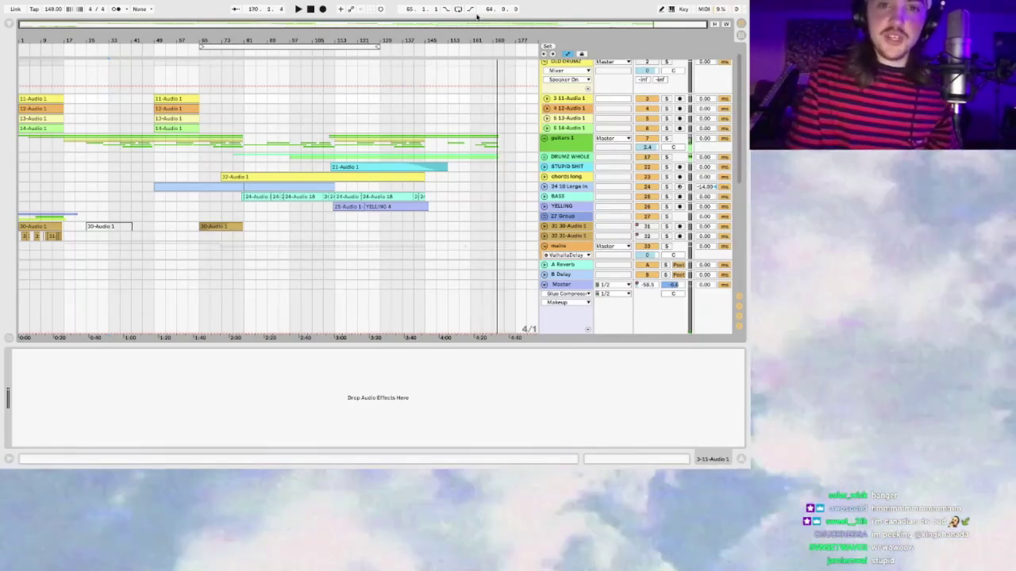
pyautogui.moveTo(414, 24); pyautogui.dragTo(404, 40)
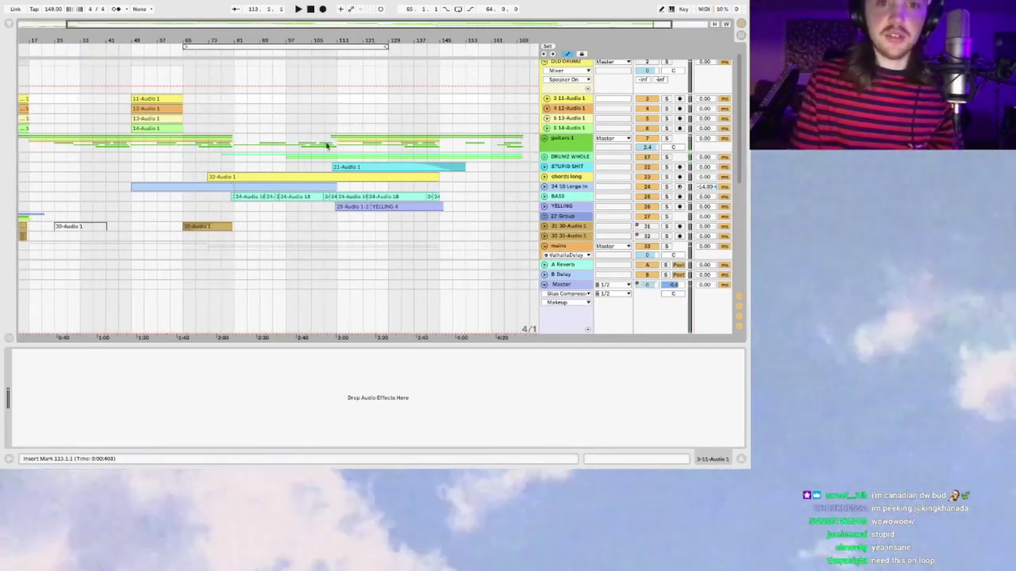
pyautogui.click(326, 146)
pyautogui.press('space')
pyautogui.moveTo(221, 39); pyautogui.dragTo(297, 26)
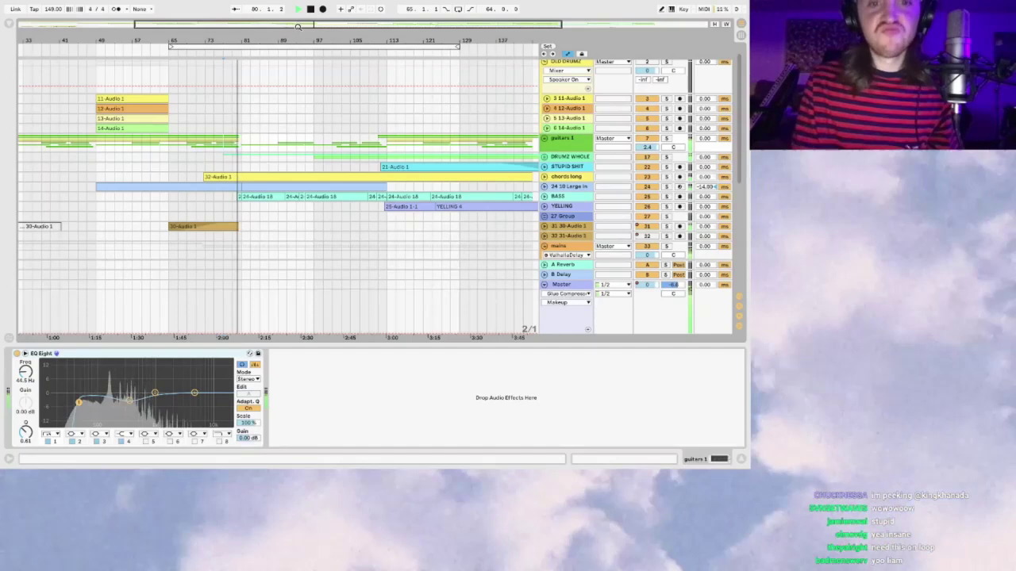
pyautogui.moveTo(297, 26); pyautogui.dragTo(298, 20)
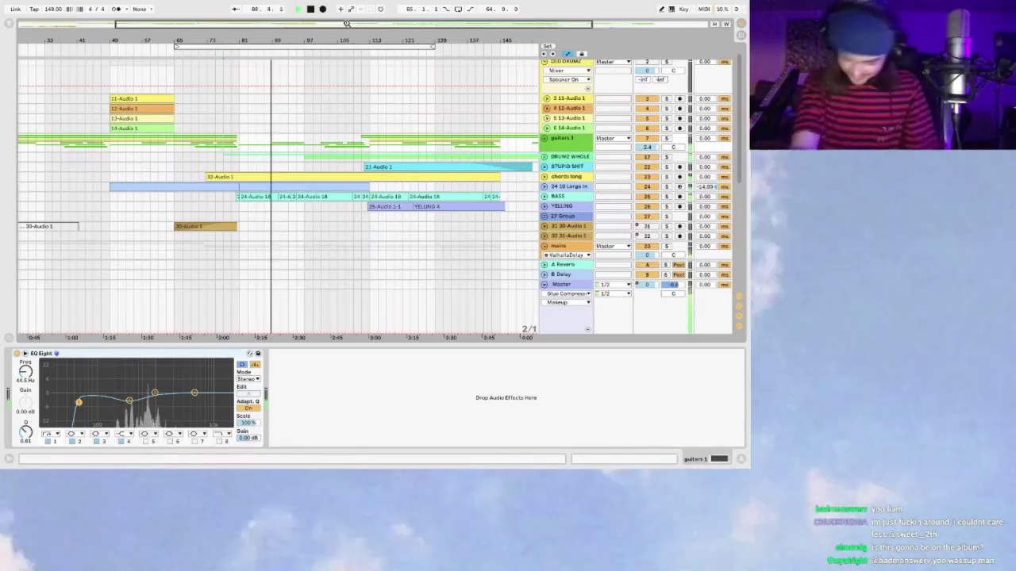
pyautogui.moveTo(347, 23); pyautogui.dragTo(352, 23)
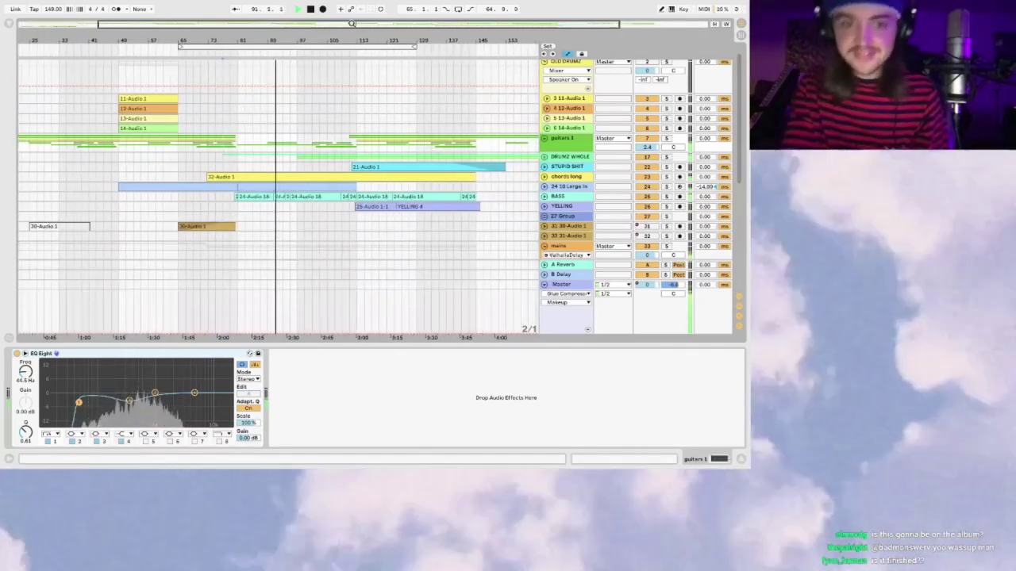
# Step: Select 14-Audio 1 and extend the bar 81–83 selection, then undo to reveal the mains group
pyautogui.click(237, 129)
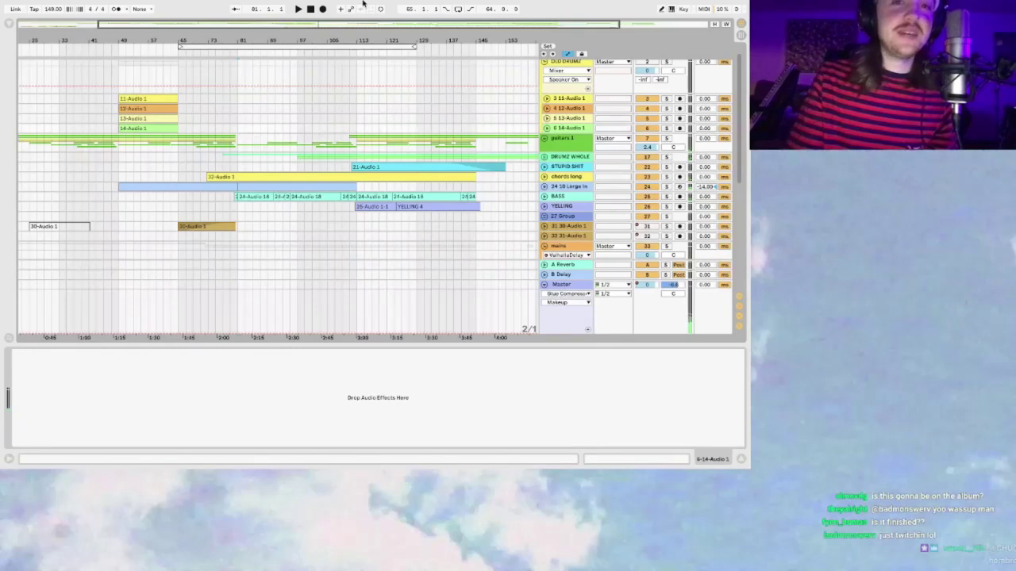
pyautogui.moveTo(237, 182); pyautogui.dragTo(239, 219)
pyautogui.hotkey('ctrl', 'z')
pyautogui.hotkey('ctrl', 'z')
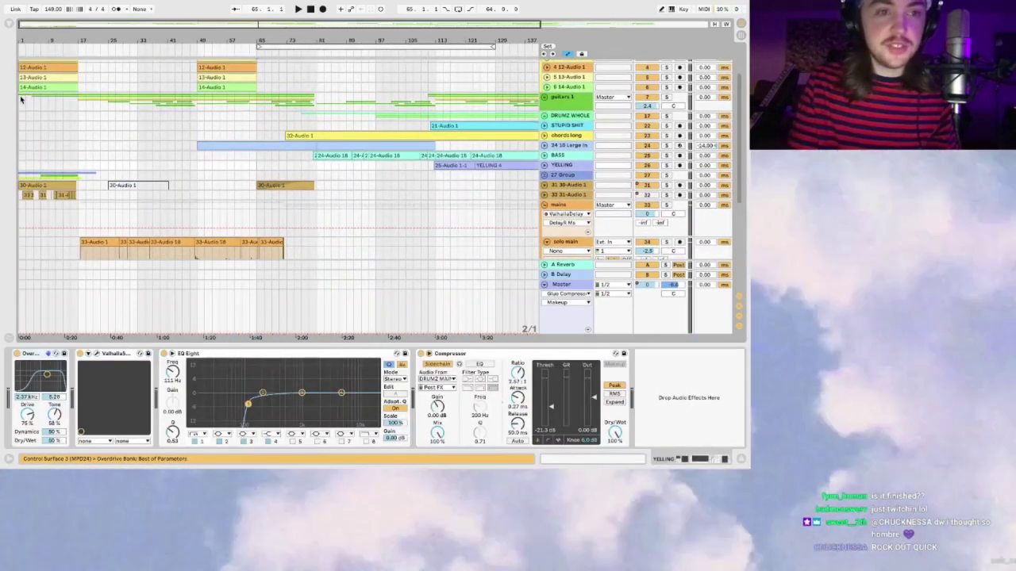
pyautogui.click(21, 98)
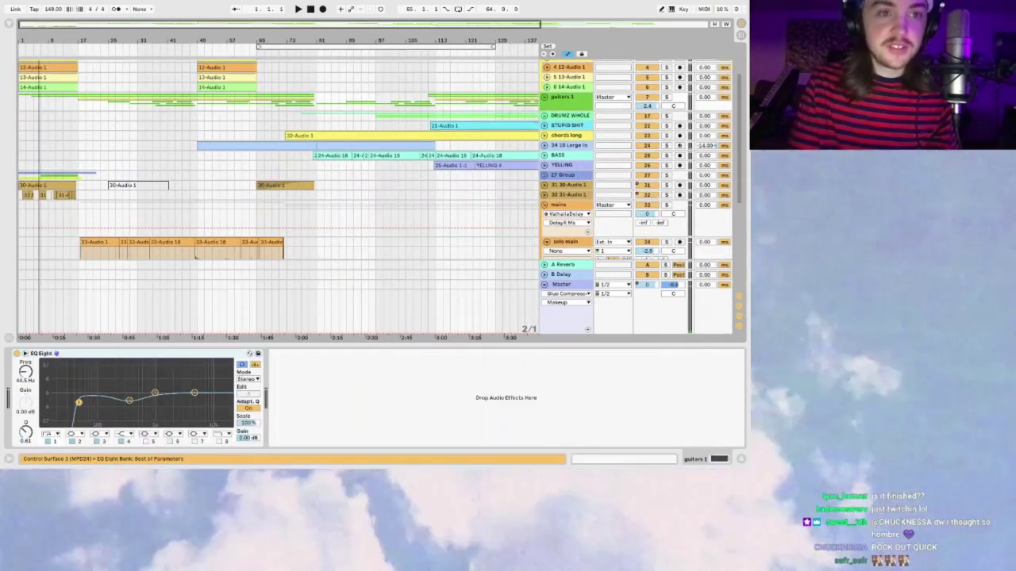
pyautogui.press('+')
pyautogui.press('+')
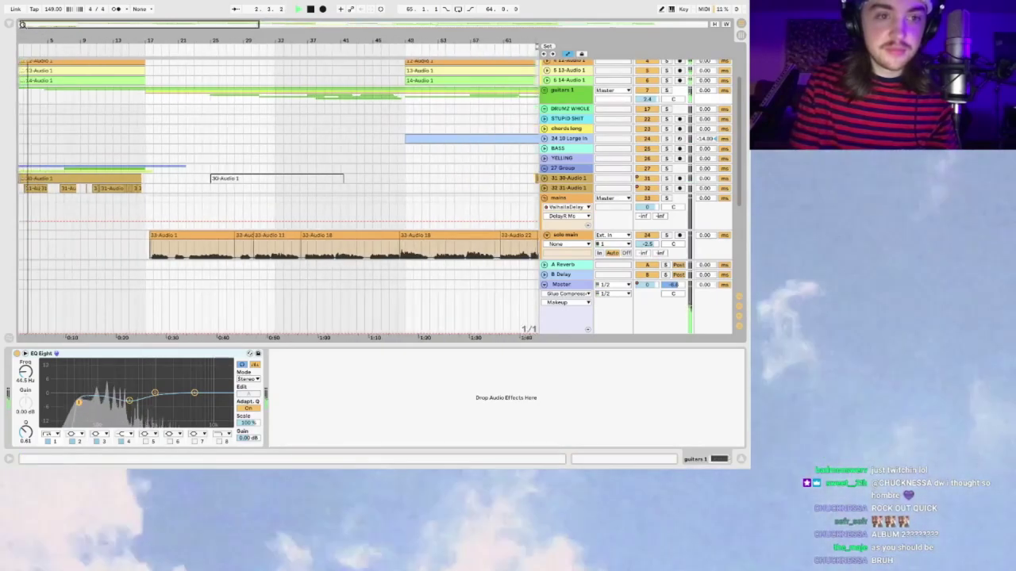
pyautogui.press('+')
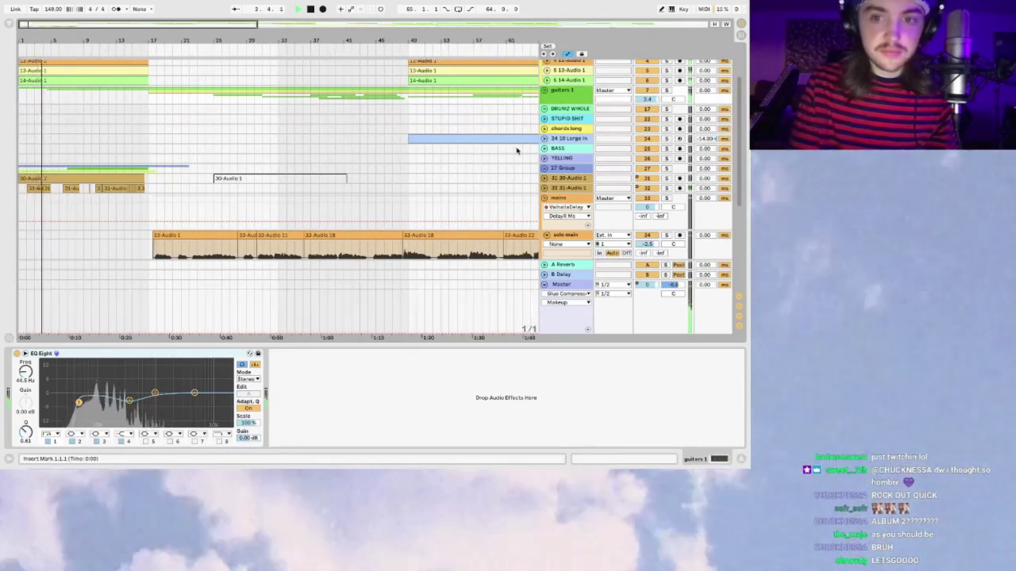
# Step: Expand and refold 31-Audio 1 to reveal the solo main track, zooming into bars 11–35
pyautogui.click(544, 188)
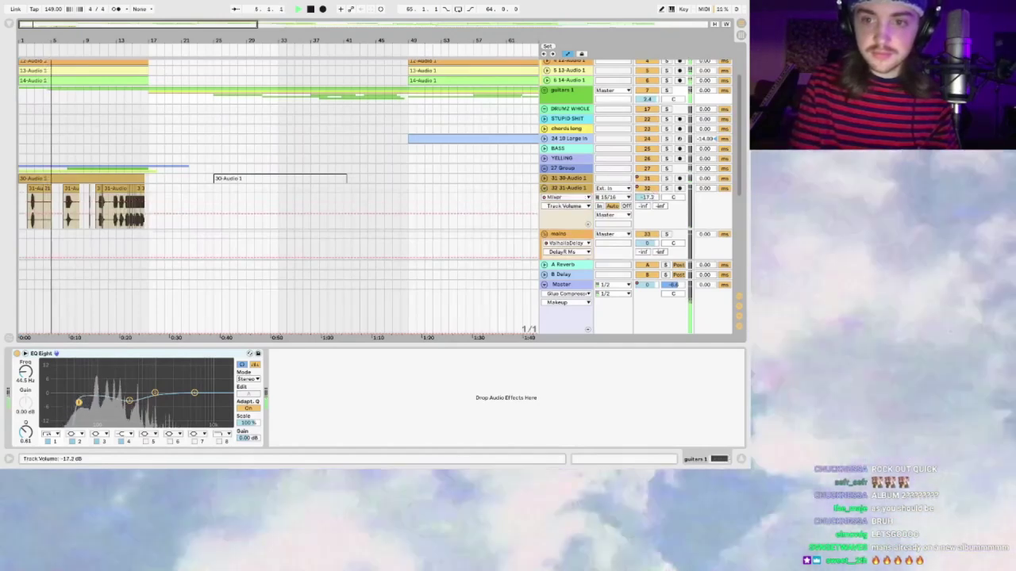
pyautogui.click(545, 191)
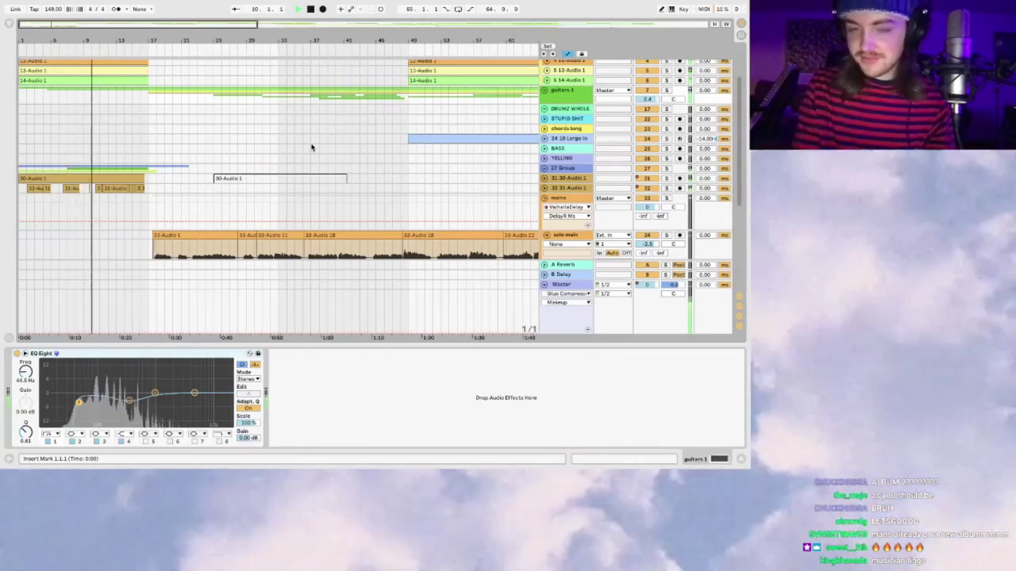
pyautogui.press('+')
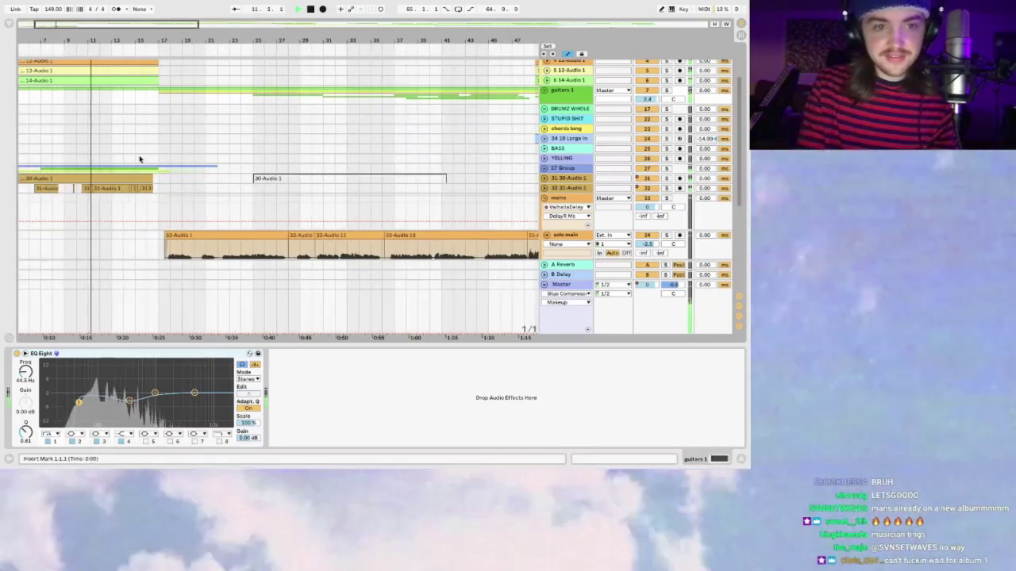
pyautogui.press('+')
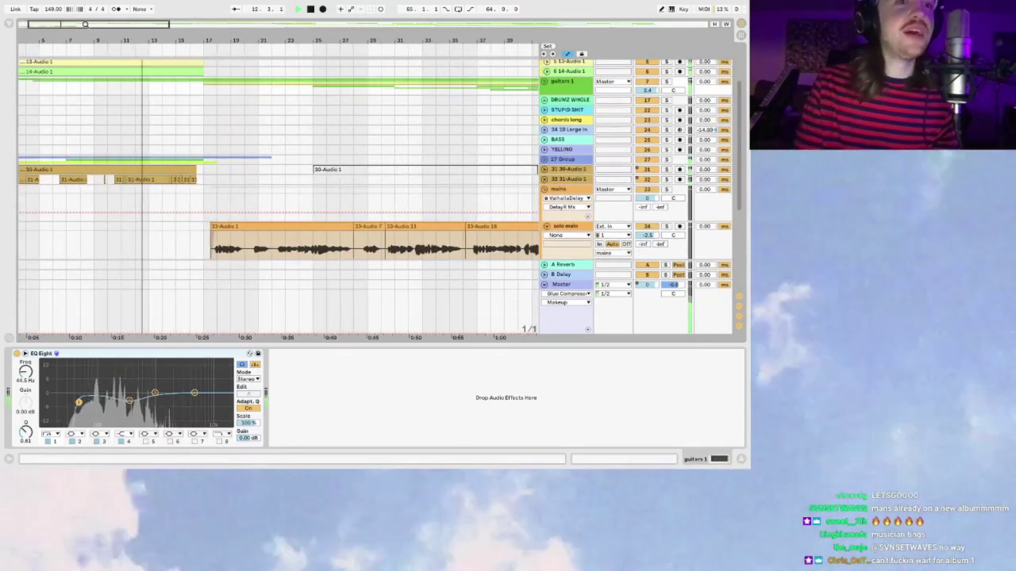
pyautogui.press('+')
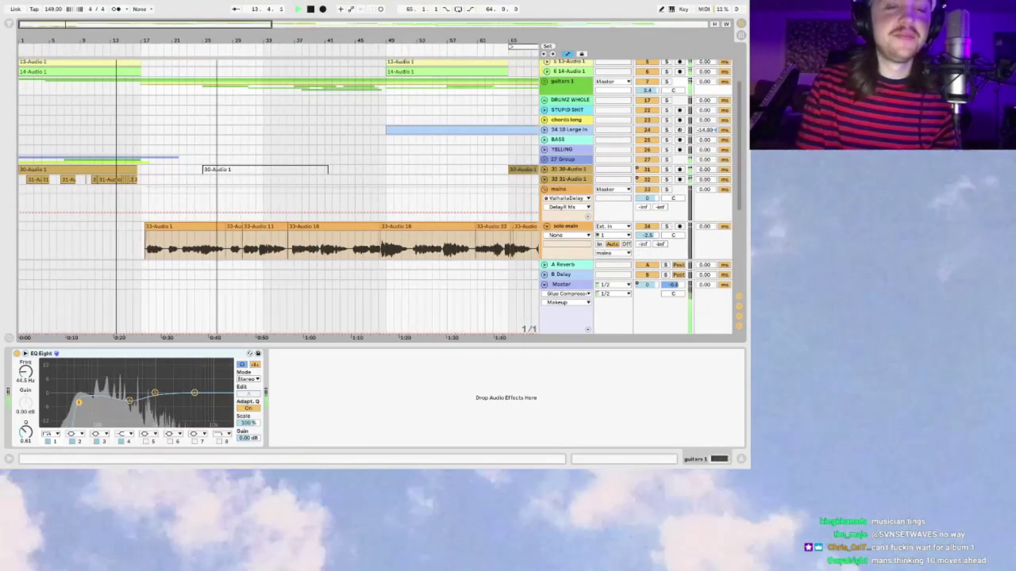
pyautogui.press('+')
pyautogui.scroll(-2, 166, 140)
# Step: Zoom out to bars 1–121 and bring up the 30-Audio 1 track's effect chain
pyautogui.press('-')
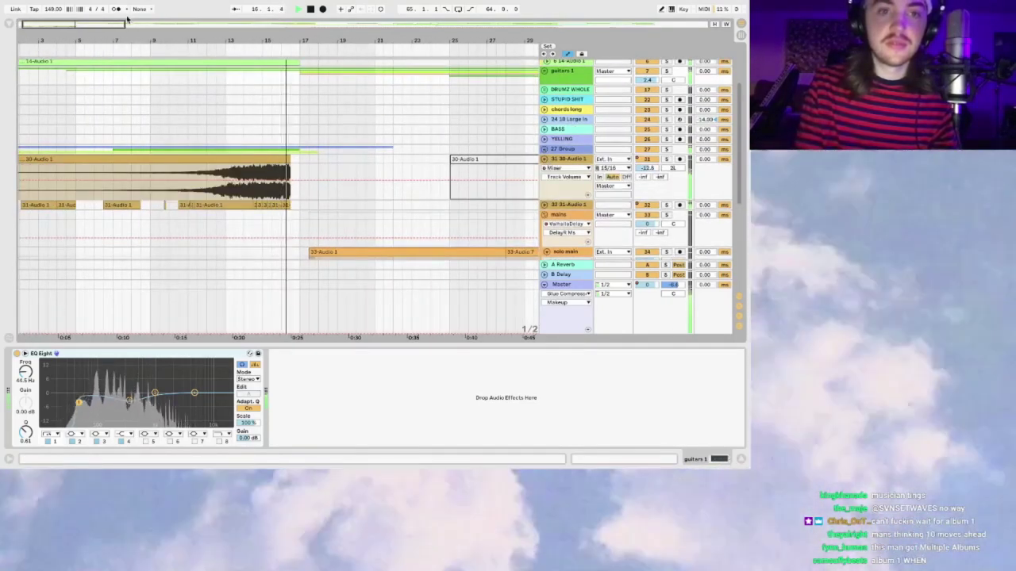
pyautogui.press('-')
pyautogui.press('-')
pyautogui.press('+')
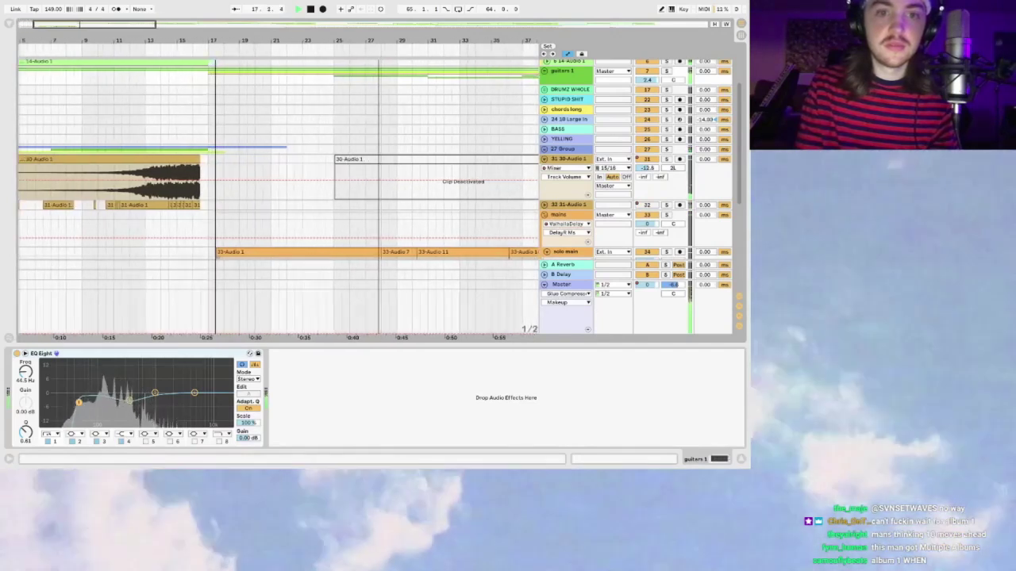
pyautogui.press('-')
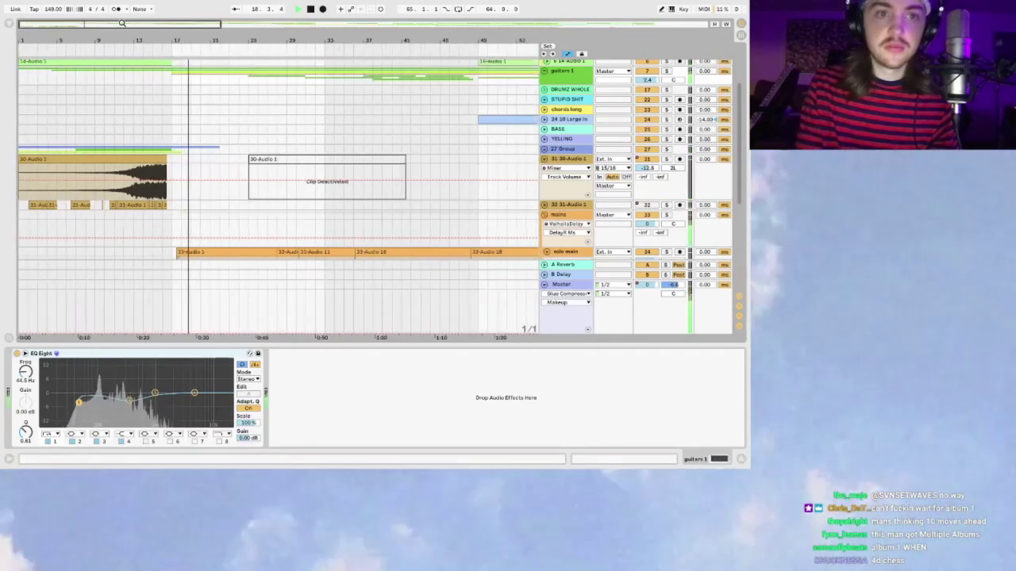
pyautogui.press('-')
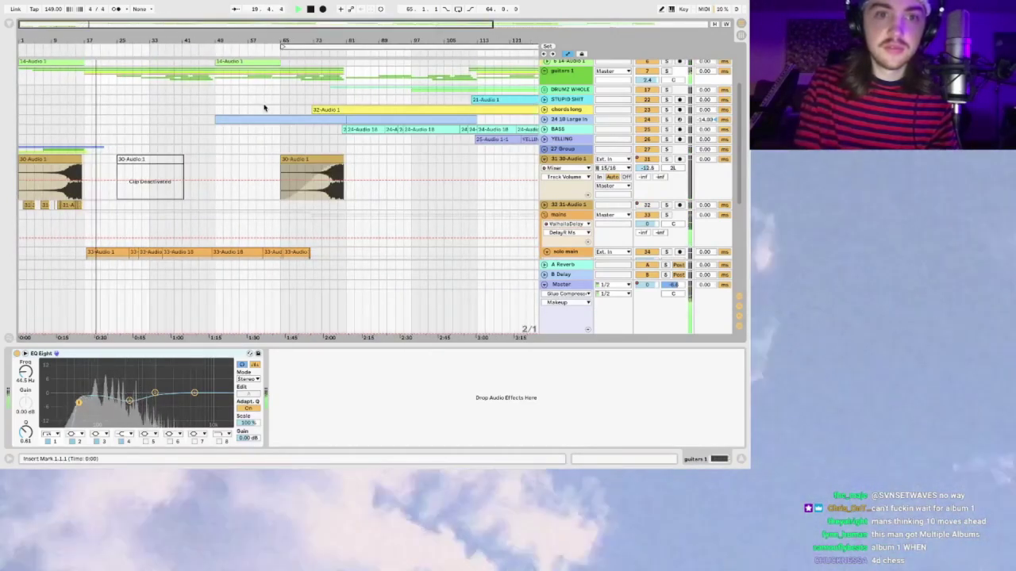
pyautogui.click(48, 148)
pyautogui.click(50, 176)
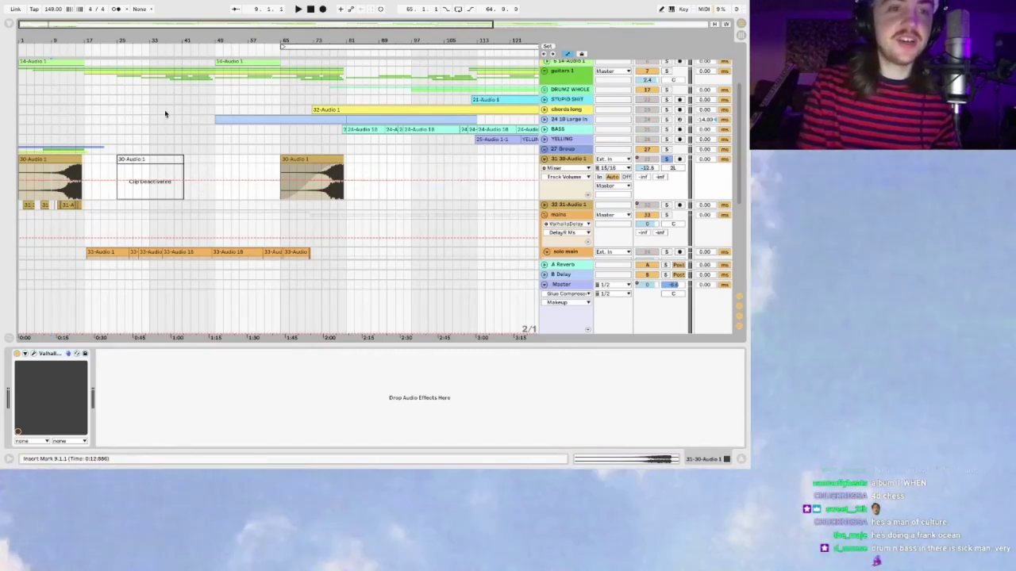
# Step: Zoom in on the opening bars and play the arrangement briefly, then stop
pyautogui.moveTo(53, 28); pyautogui.dragTo(57, 161)
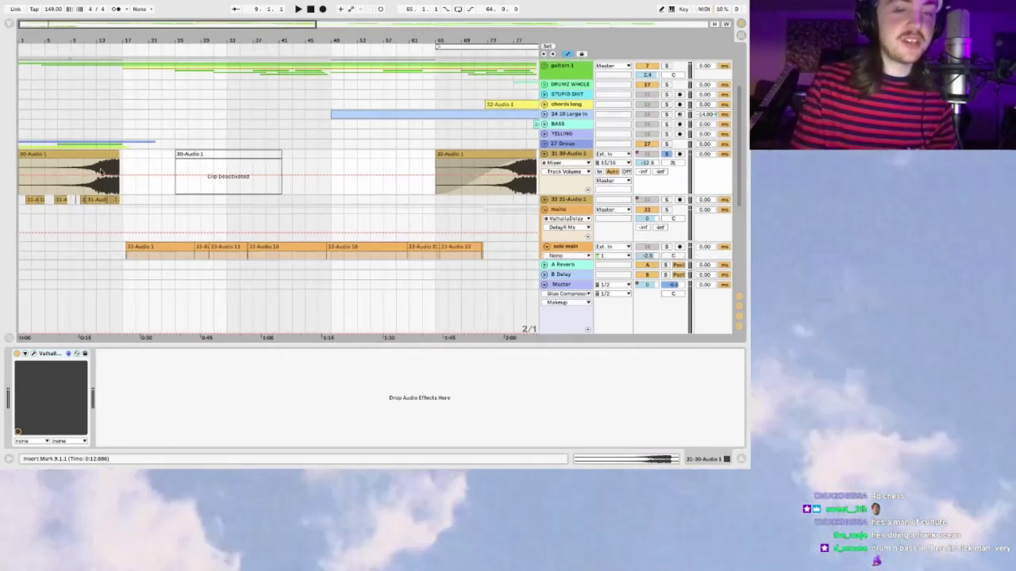
pyautogui.moveTo(56, 28); pyautogui.dragTo(55, 25)
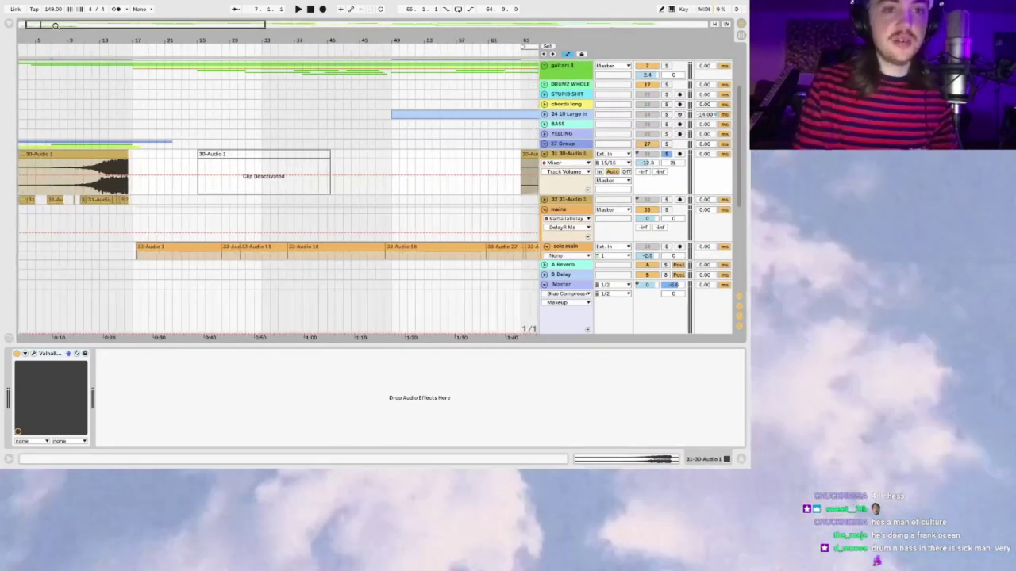
pyautogui.hscroll(-1, 119, 141)
pyautogui.scroll(-1, 119, 142)
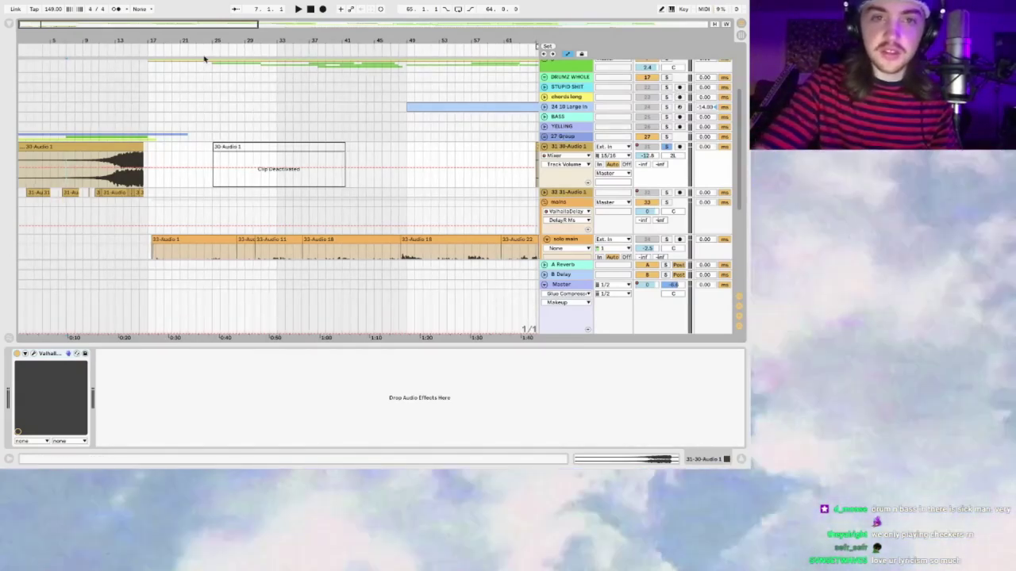
pyautogui.moveTo(37, 24); pyautogui.dragTo(37, 24)
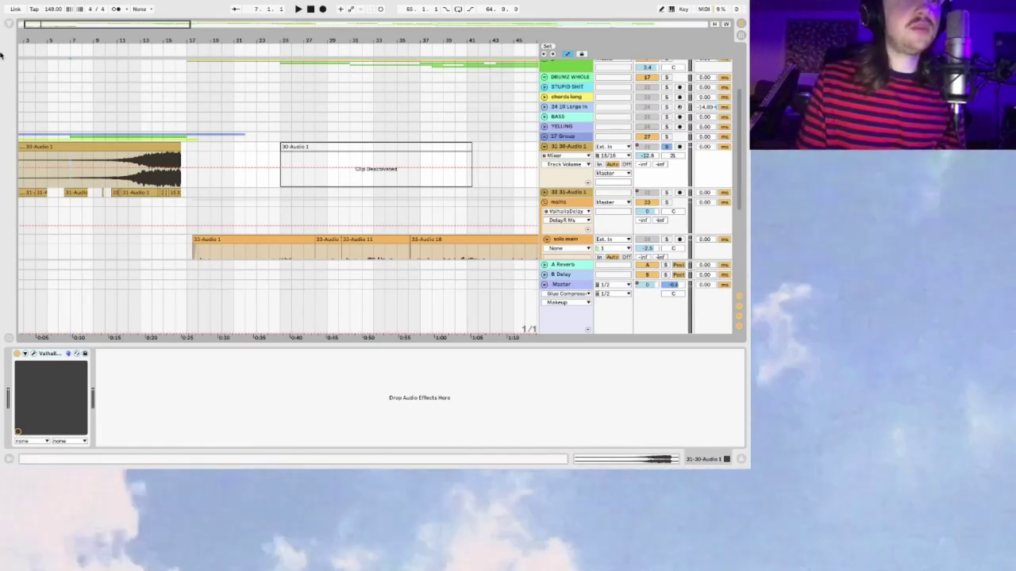
pyautogui.moveTo(37, 20); pyautogui.dragTo(37, 22)
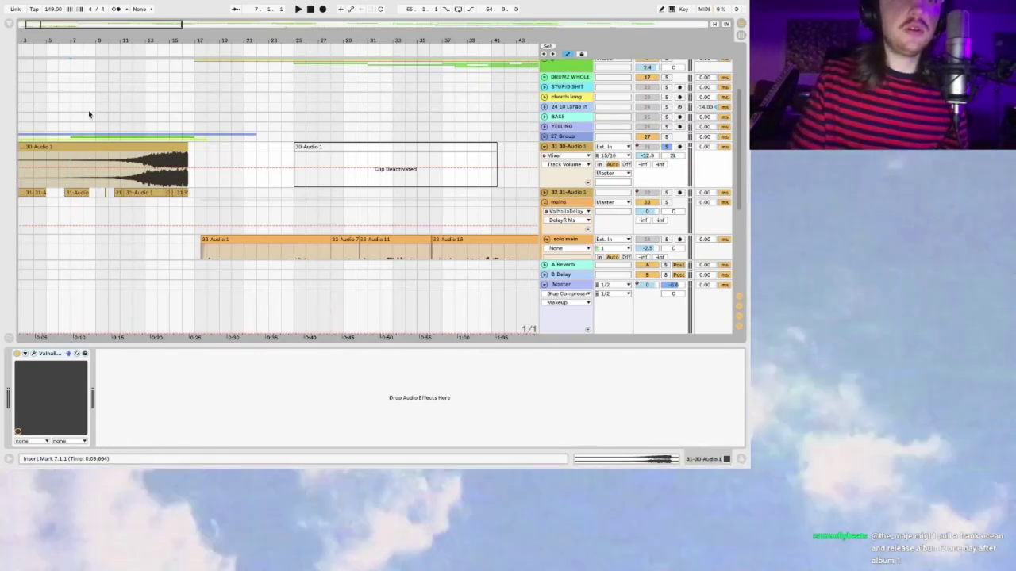
pyautogui.press('space')
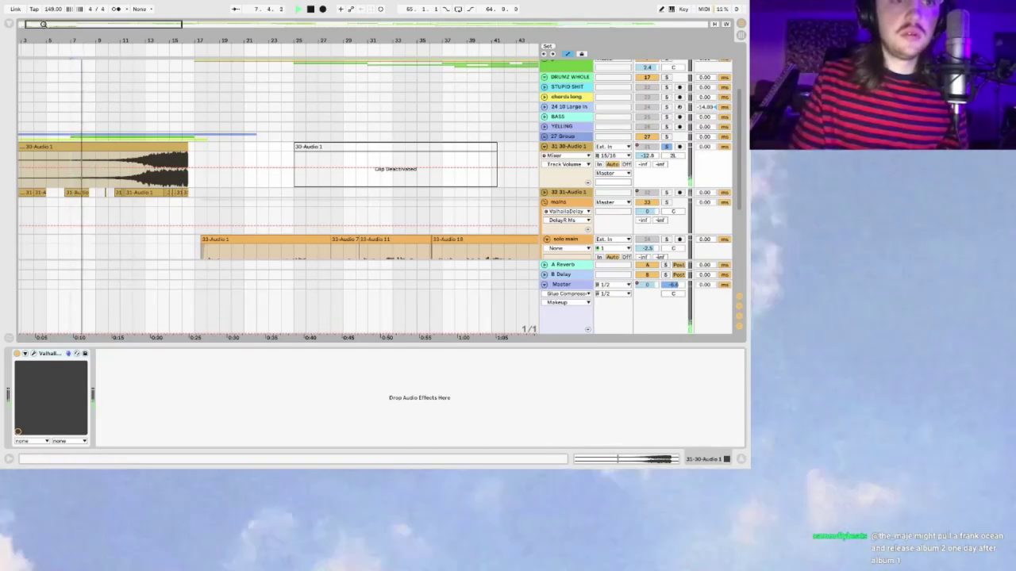
pyautogui.moveTo(44, 27); pyautogui.dragTo(55, 24)
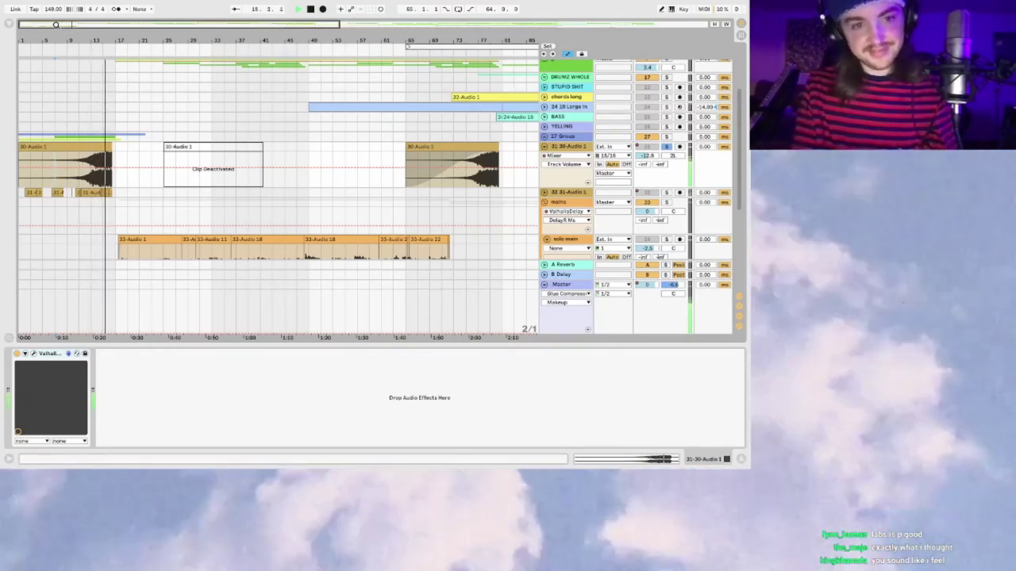
pyautogui.moveTo(55, 24); pyautogui.dragTo(60, 26)
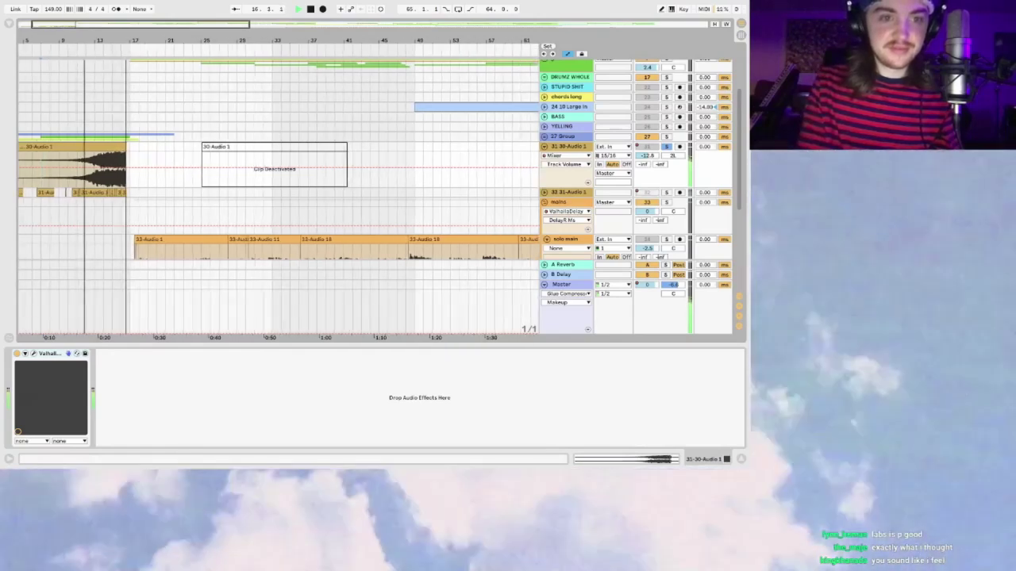
pyautogui.press('space')
# Step: Set the start position at bar 2 and unfold 31-Audio 1 to show its chopped clips
pyautogui.hscroll(-3, 64, 179)
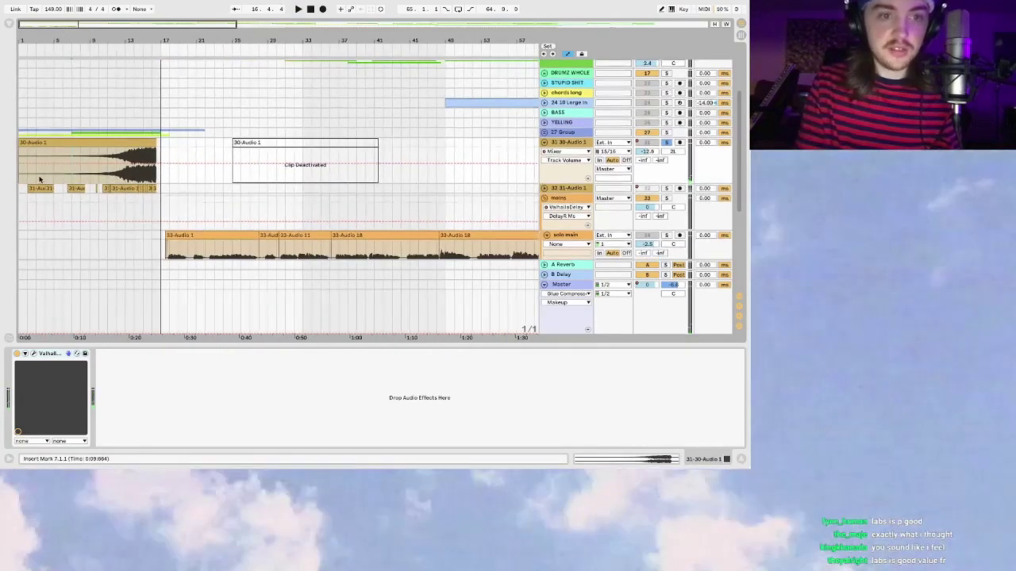
pyautogui.click(31, 179)
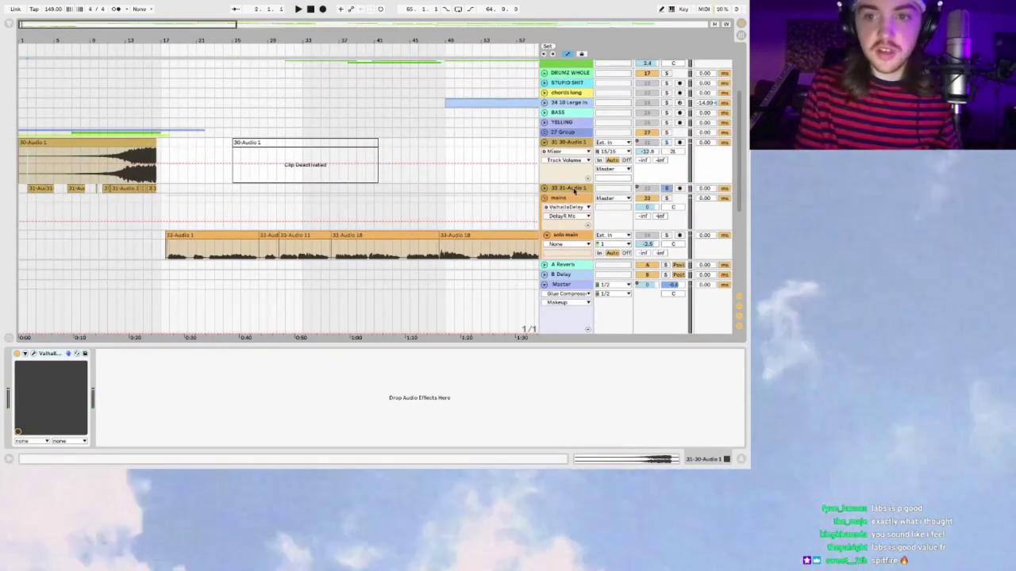
pyautogui.click(546, 188)
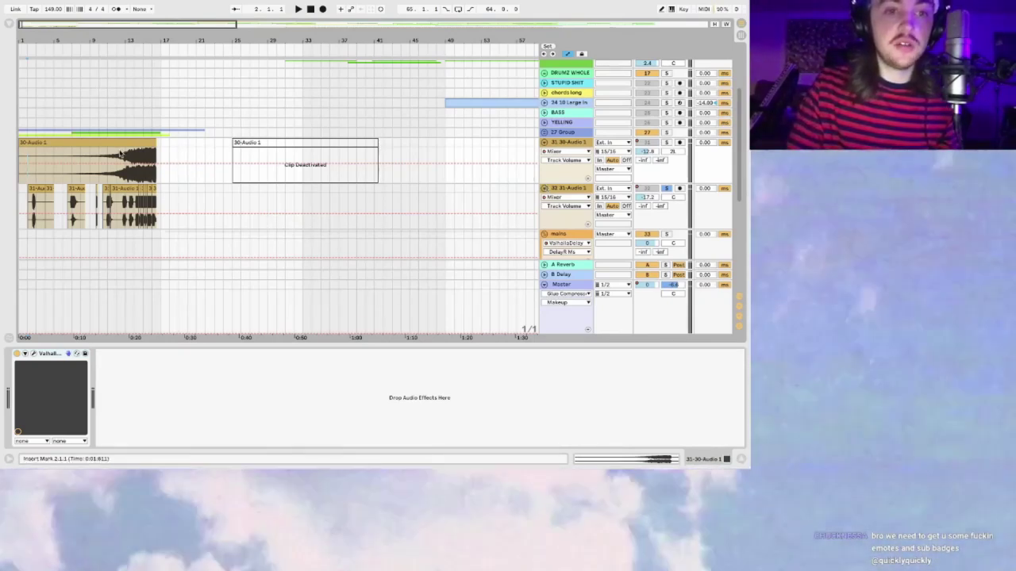
# Step: Solo 31-Audio 1, show its Utility, Valhalla and Delay chain, and set the start at 2.3.1
pyautogui.press('space')
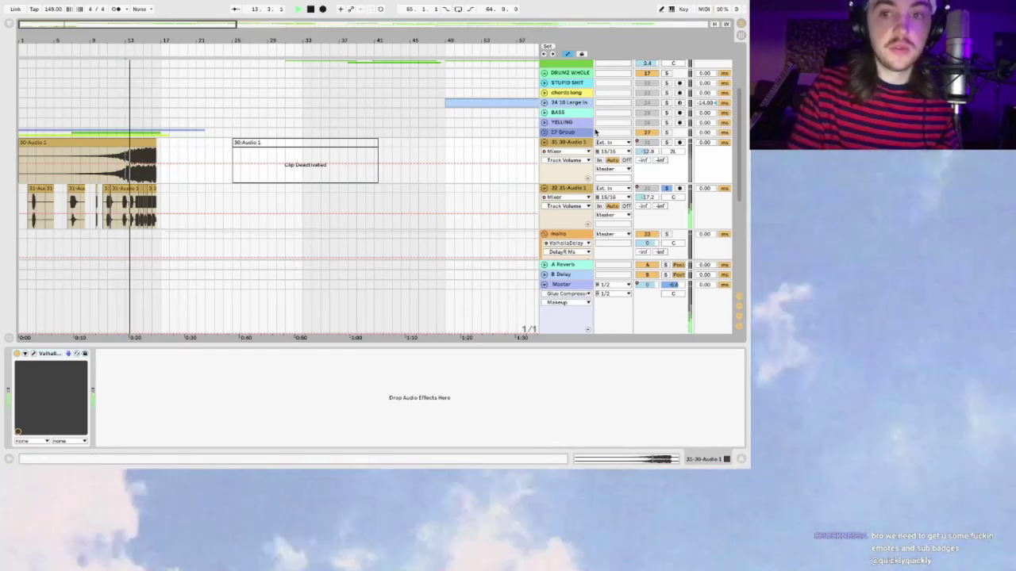
pyautogui.click(668, 188)
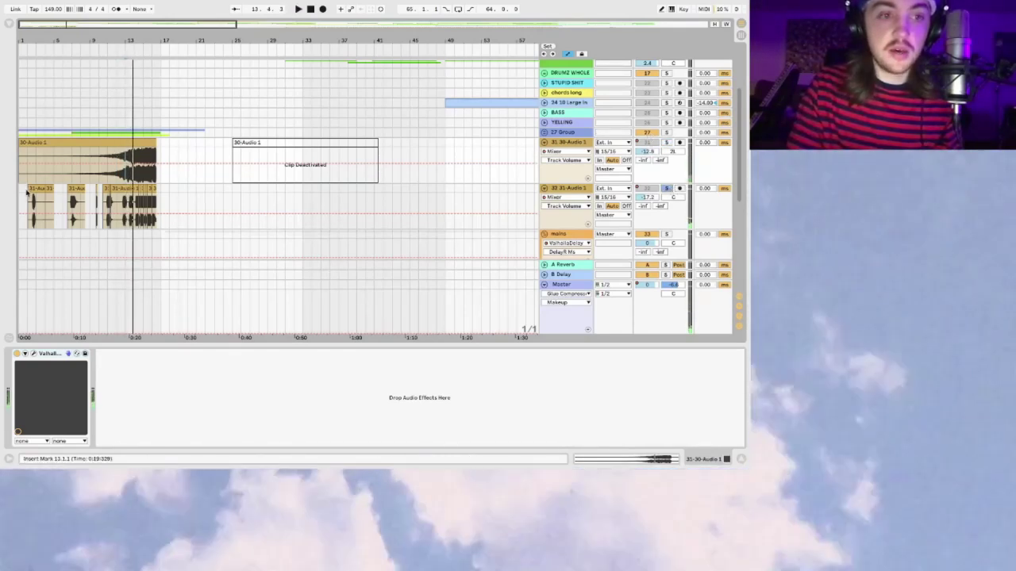
pyautogui.click(26, 189)
pyautogui.press('space')
pyautogui.moveTo(36, 27); pyautogui.dragTo(115, 135)
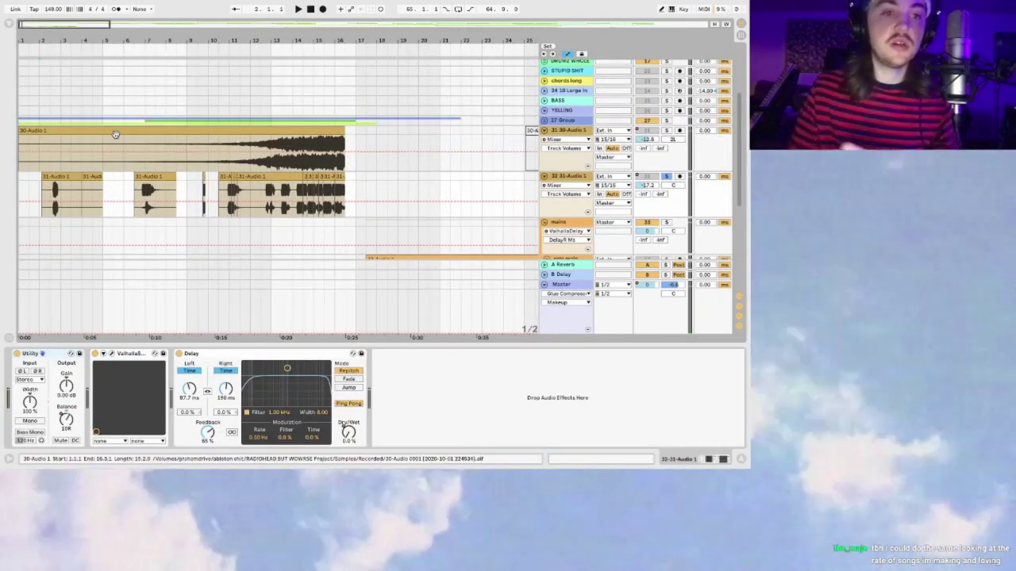
pyautogui.click(48, 180)
pyautogui.click(52, 188)
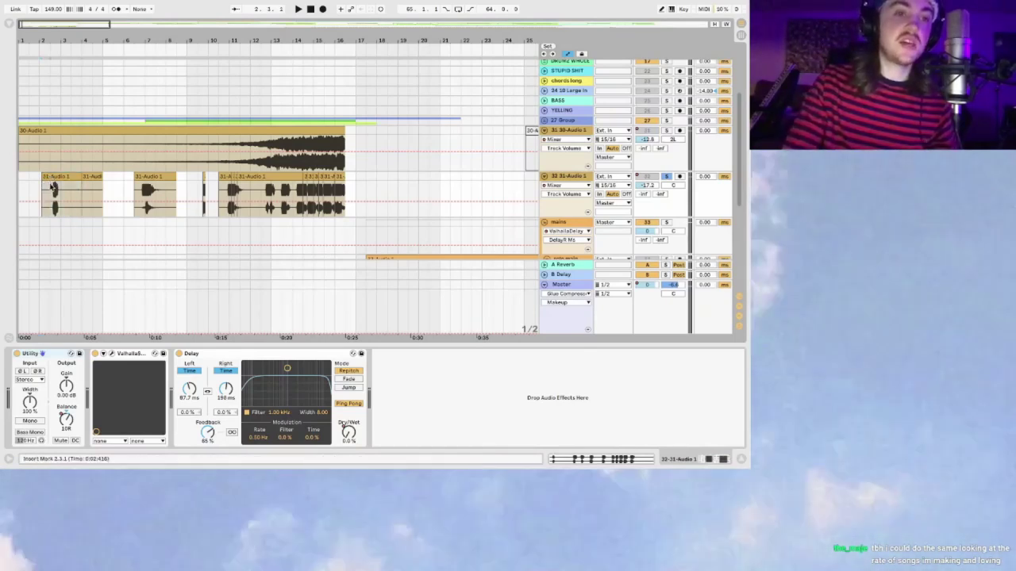
# Step: Zoom in to bars 1–9 to examine the first few chopped 31-Audio 1 clips
pyautogui.press('+')
pyautogui.scroll(-1, 111, 211)
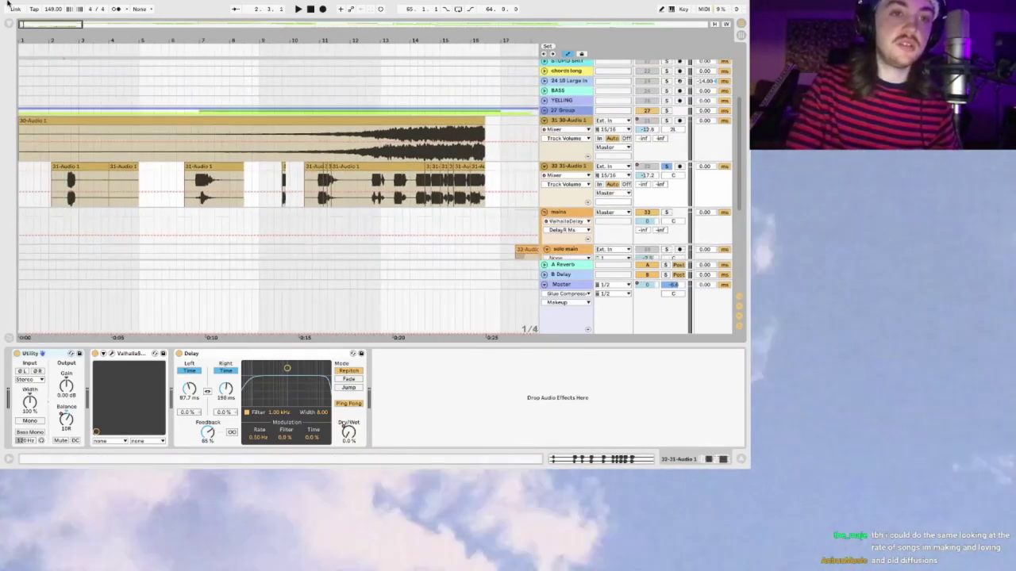
pyautogui.moveTo(26, 22); pyautogui.dragTo(27, 24)
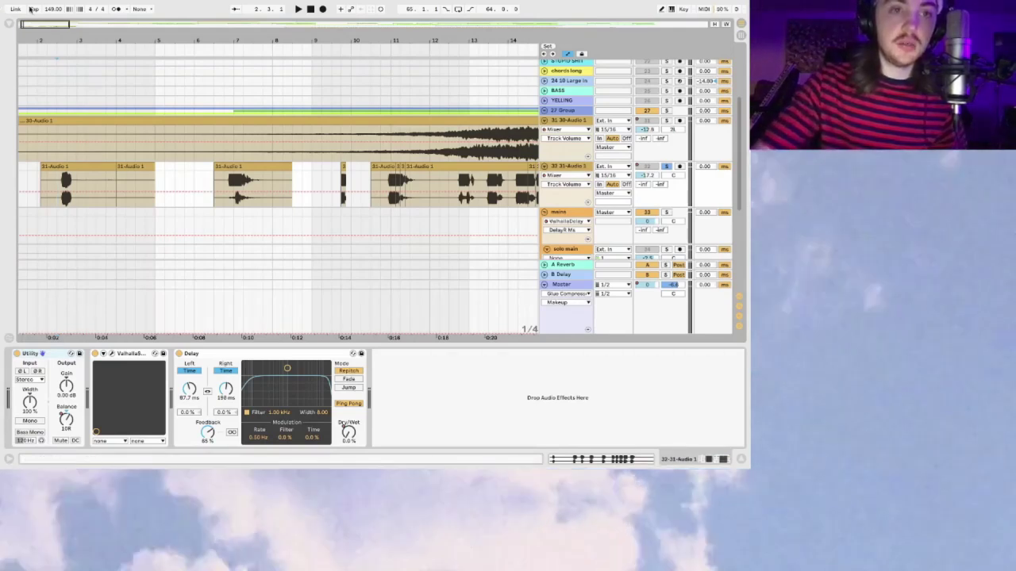
pyautogui.moveTo(59, 41); pyautogui.dragTo(60, 50)
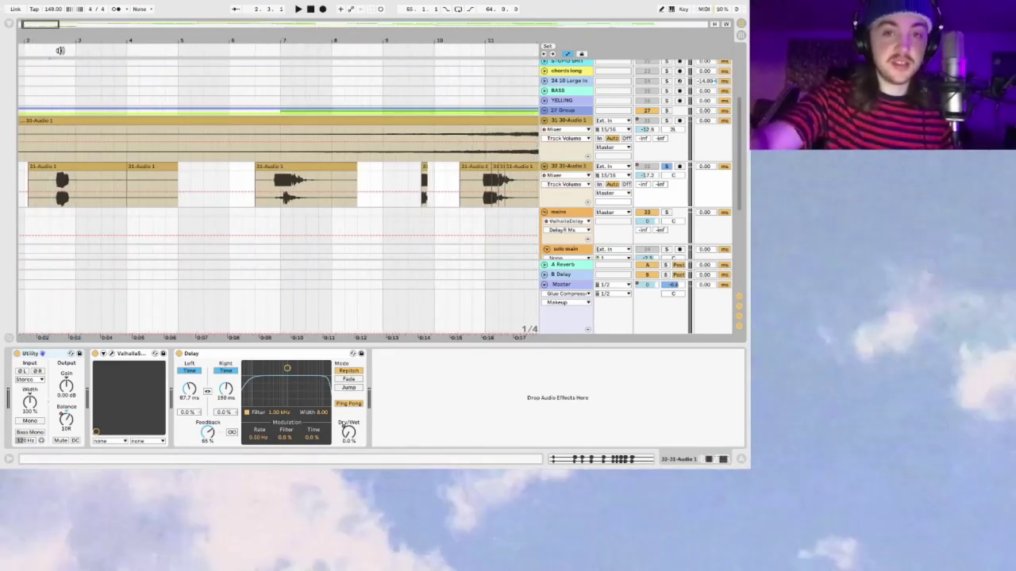
pyautogui.moveTo(27, 23); pyautogui.dragTo(23, 25)
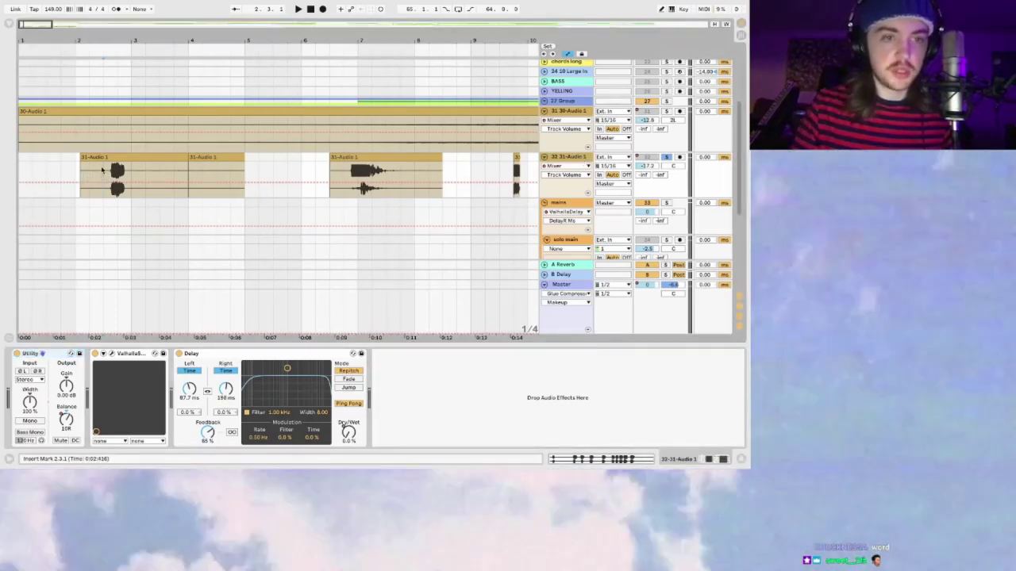
pyautogui.moveTo(21, 15); pyautogui.dragTo(25, 24)
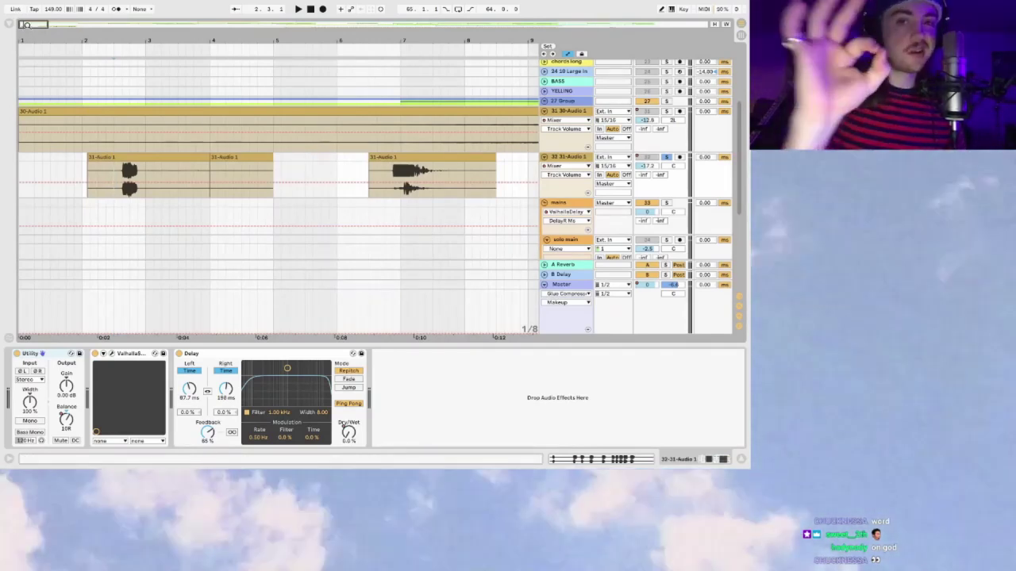
pyautogui.moveTo(21, 24); pyautogui.dragTo(23, 31)
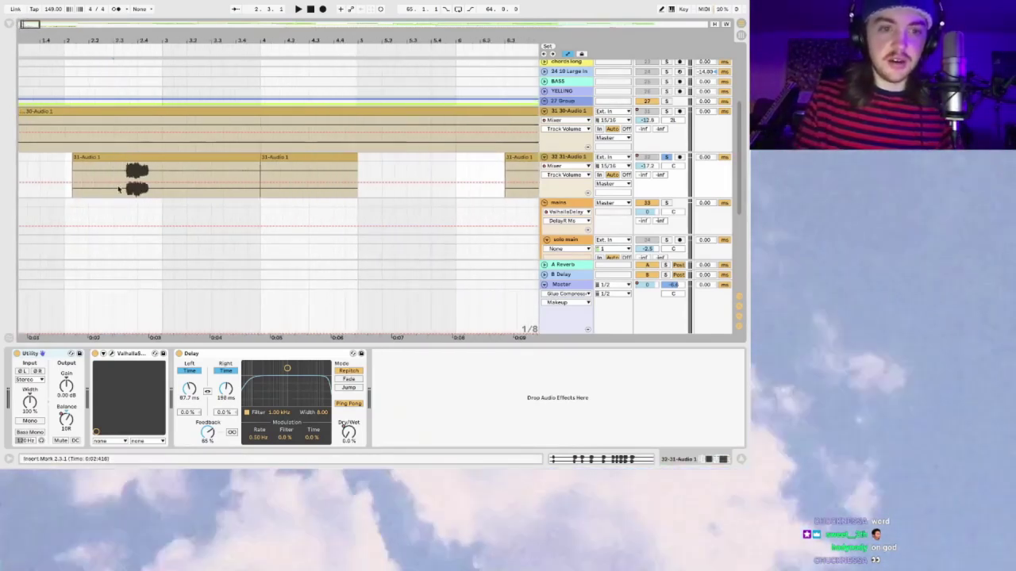
# Step: Zoom out and play the soloed 31-Audio 1 track from 6.3.1
pyautogui.press('space')
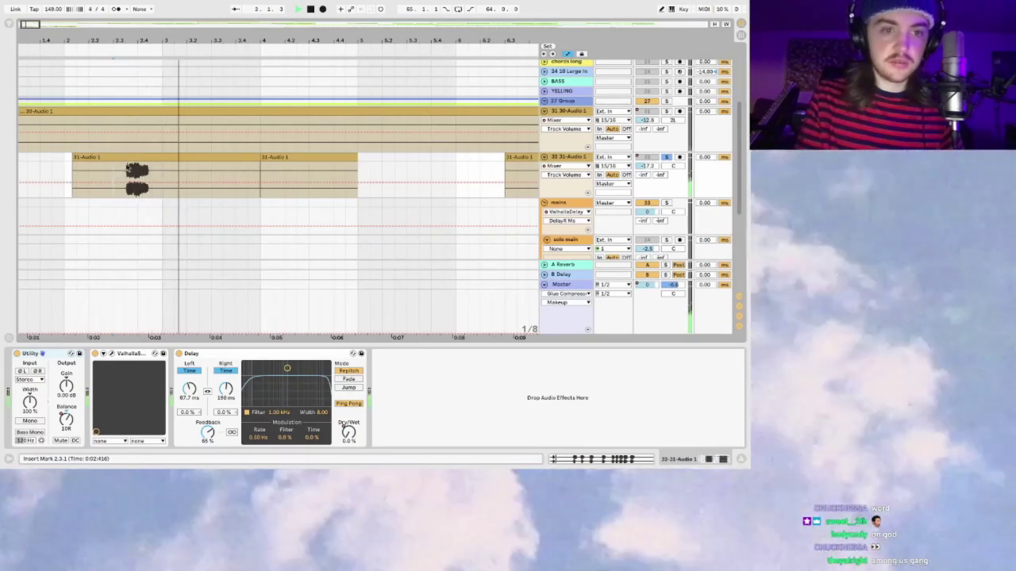
pyautogui.hscroll(3, 317, 175)
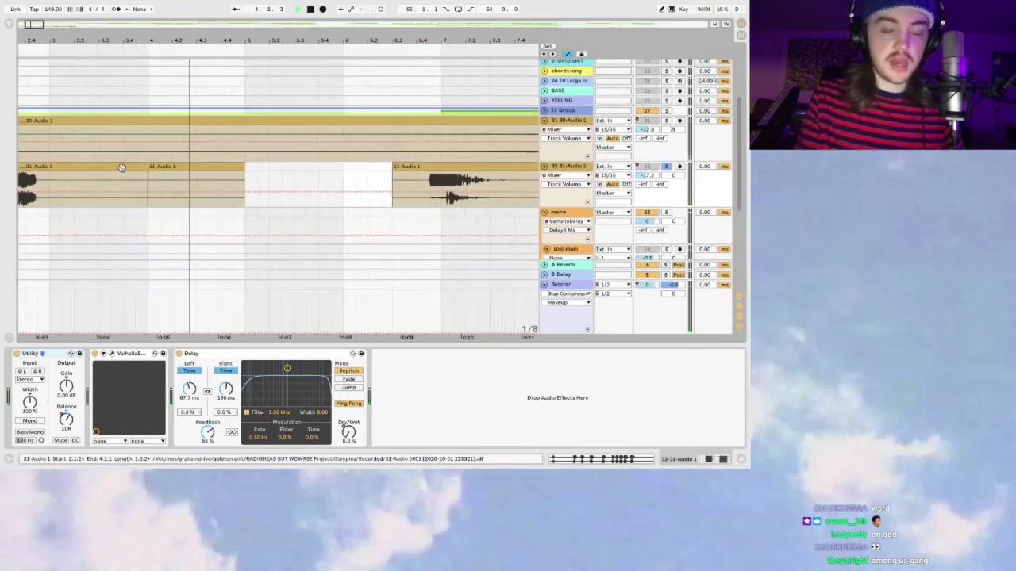
pyautogui.press('space')
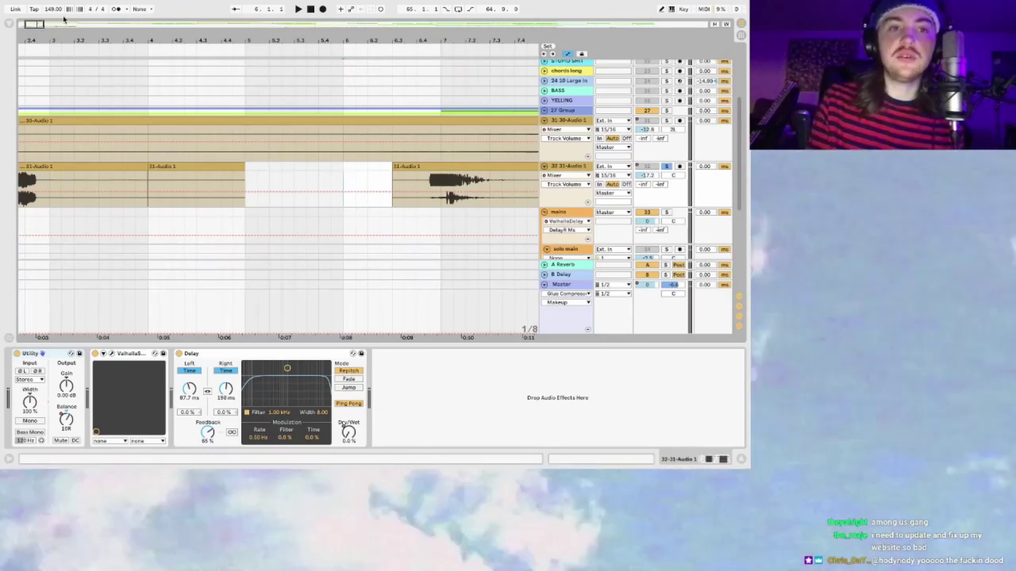
pyautogui.press('-')
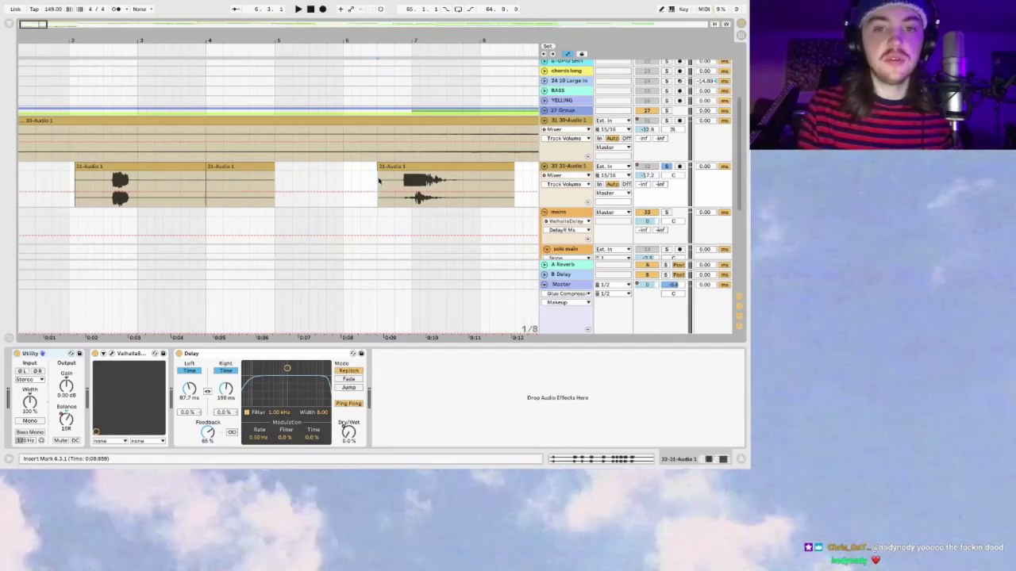
pyautogui.click(379, 184)
pyautogui.press('space')
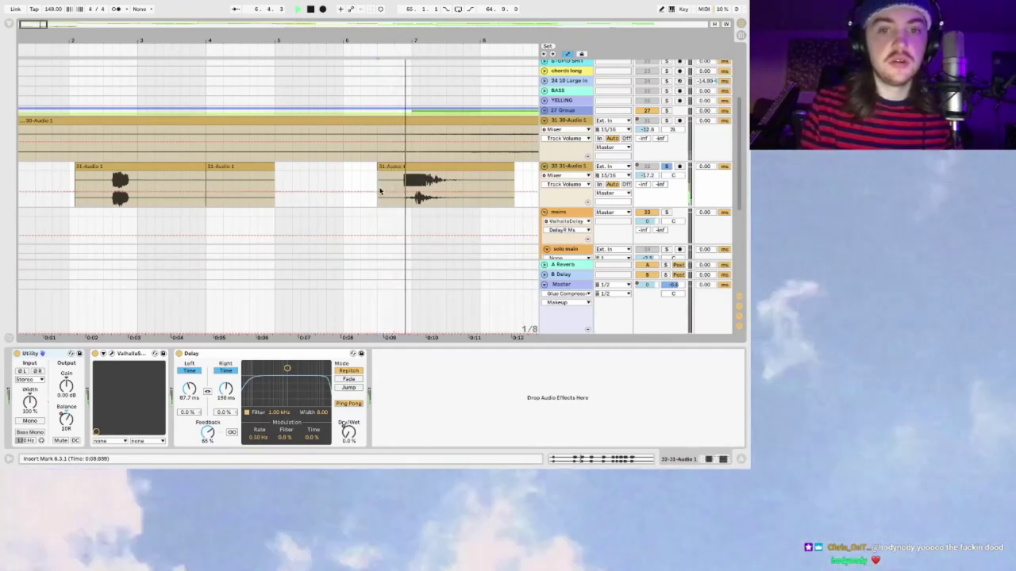
pyautogui.hscroll(3, 393, 188)
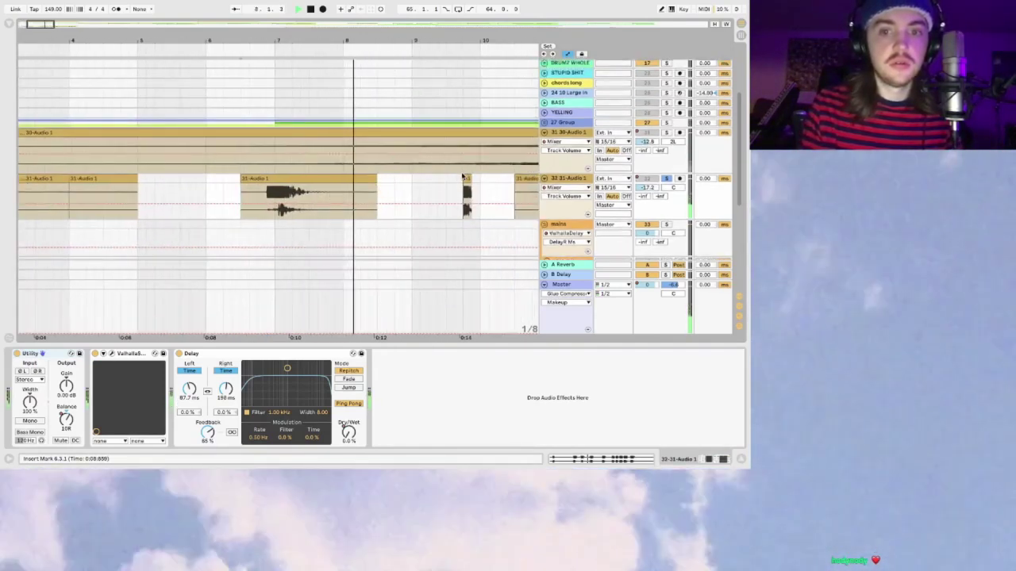
# Step: Move the insert point to 9.3.3 then 12.3.3, zoom out to bars 1–45, and stop
pyautogui.click(457, 180)
pyautogui.hscroll(2, 457, 179)
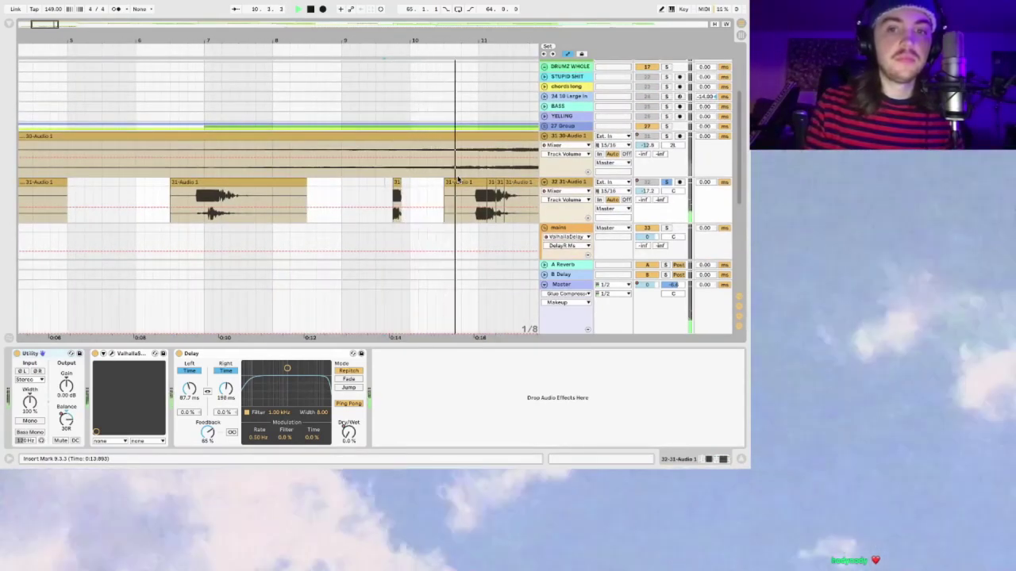
pyautogui.hscroll(2, 457, 180)
pyautogui.hscroll(2, 457, 179)
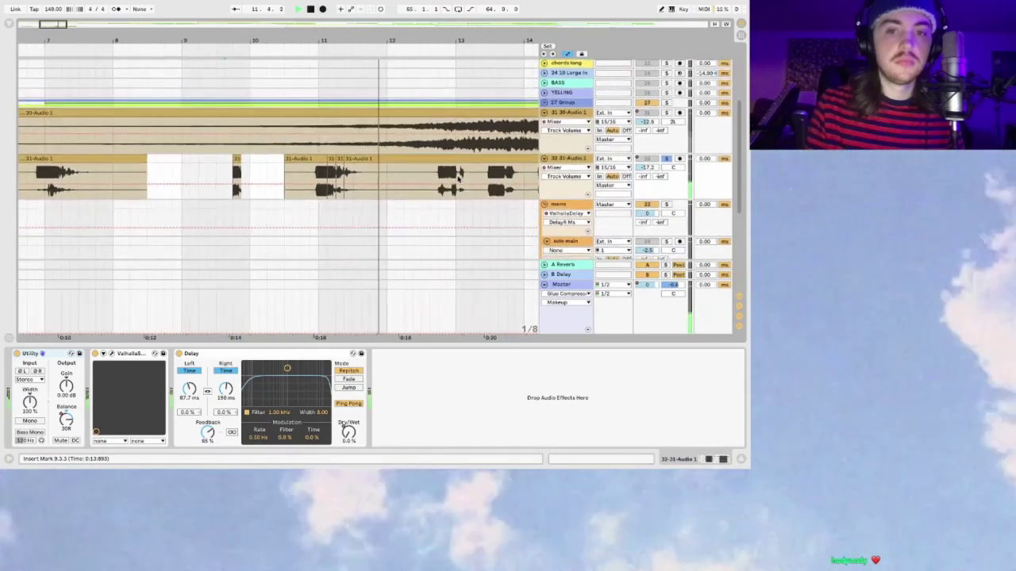
pyautogui.click(435, 174)
pyautogui.click(435, 173)
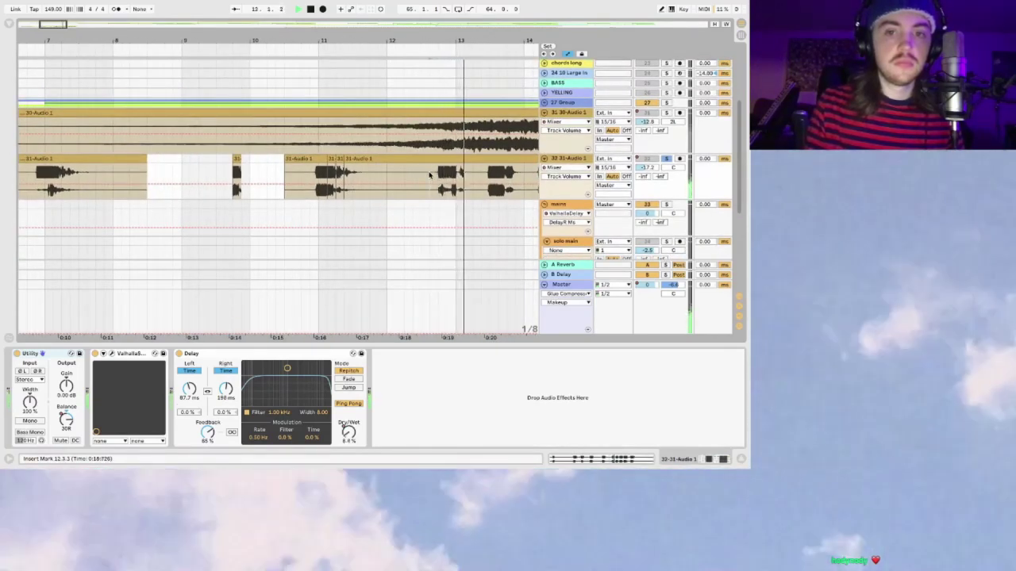
pyautogui.hscroll(2, 433, 173)
pyautogui.hscroll(2, 430, 173)
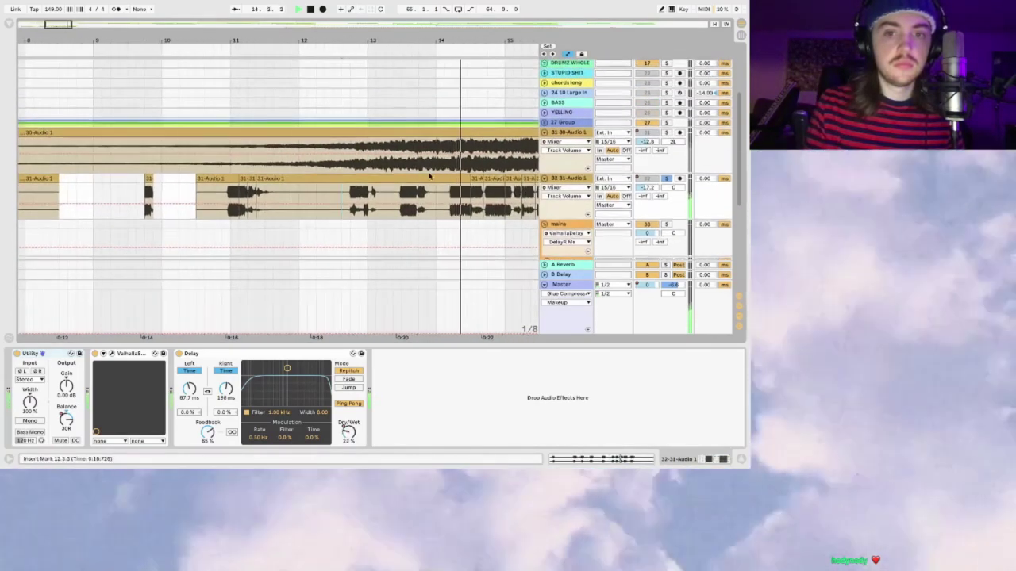
pyautogui.moveTo(64, 37); pyautogui.dragTo(64, 10)
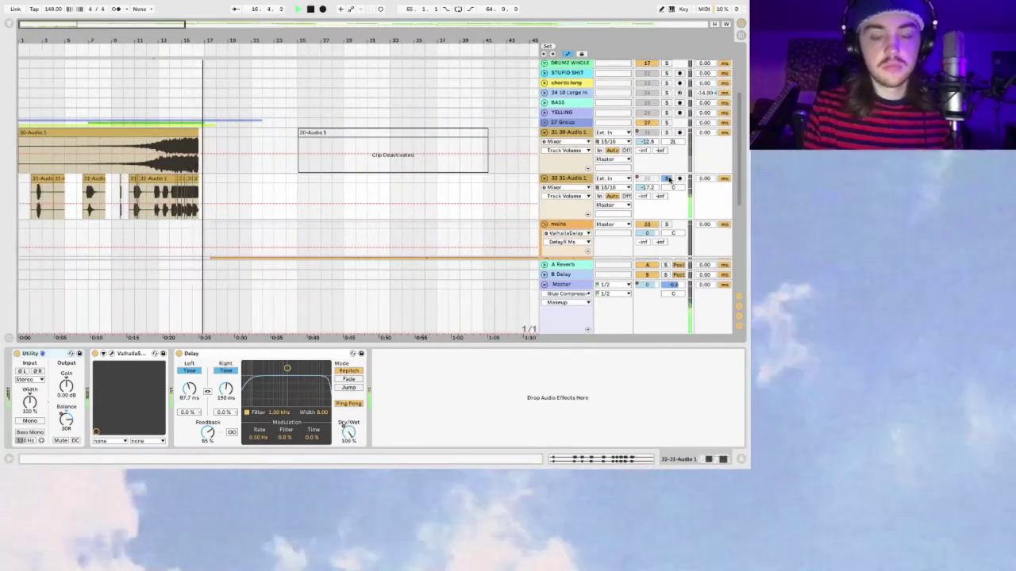
pyautogui.press('space')
# Step: Unsolo 31-Audio 1, then select and unfold 27 Group to show its LABS tracks
pyautogui.click(669, 179)
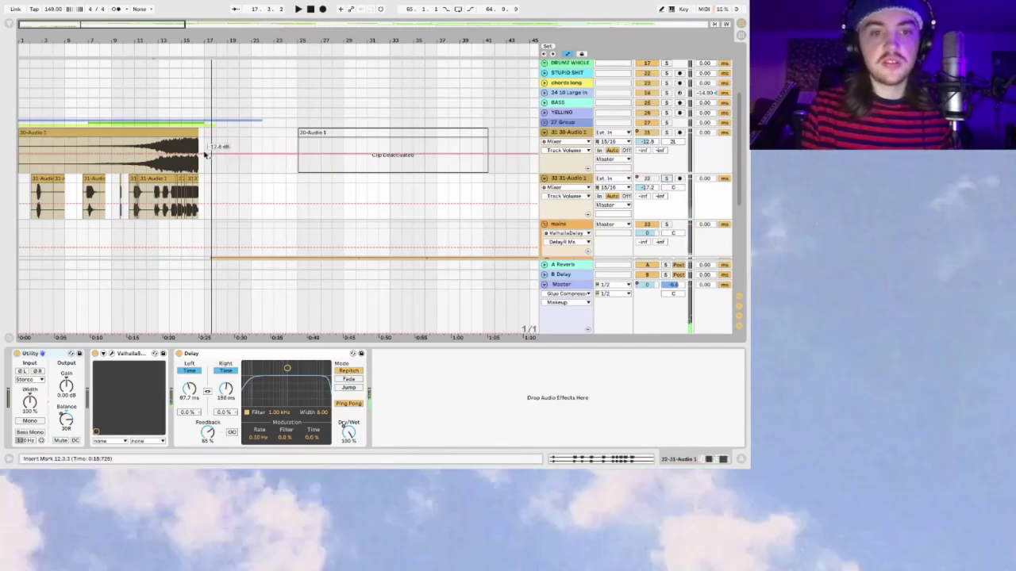
pyautogui.scroll(1, 61, 121)
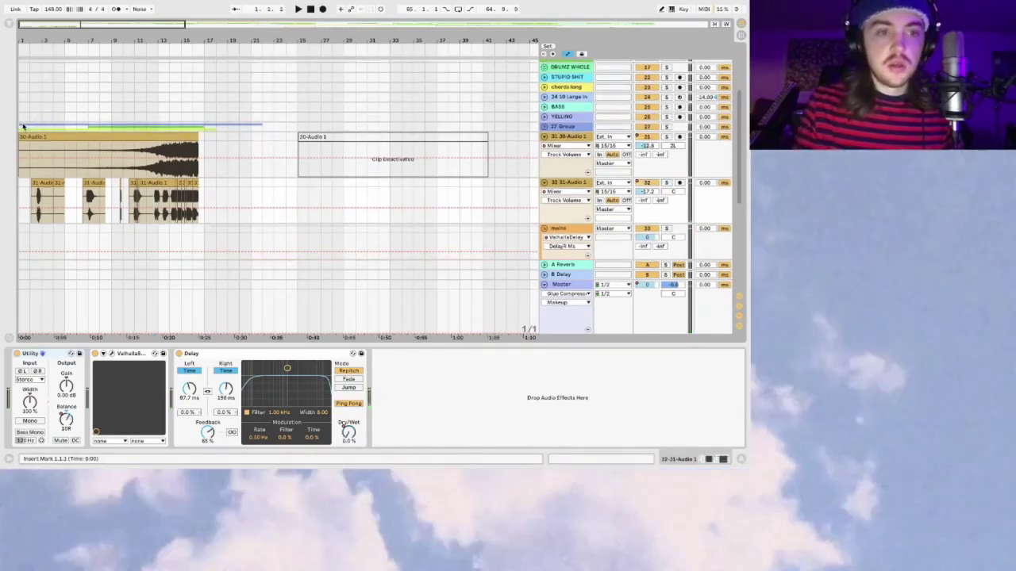
pyautogui.click(666, 128)
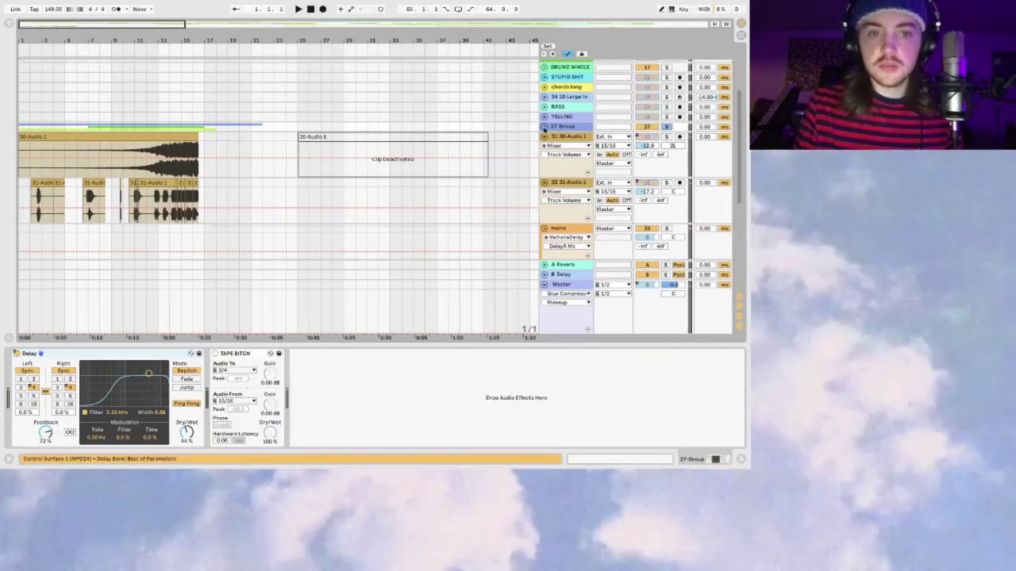
pyautogui.click(544, 126)
pyautogui.scroll(-1, 147, 229)
pyautogui.press('space')
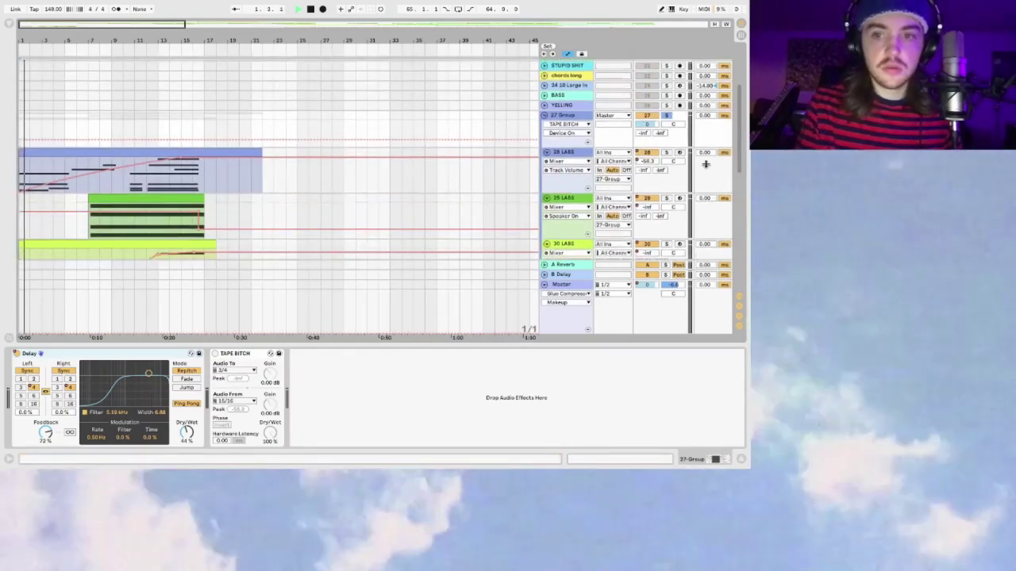
# Step: Fold 27 Group so 30-Audio 1, mains and solo main appear beneath it
pyautogui.click(545, 116)
pyautogui.click(544, 116)
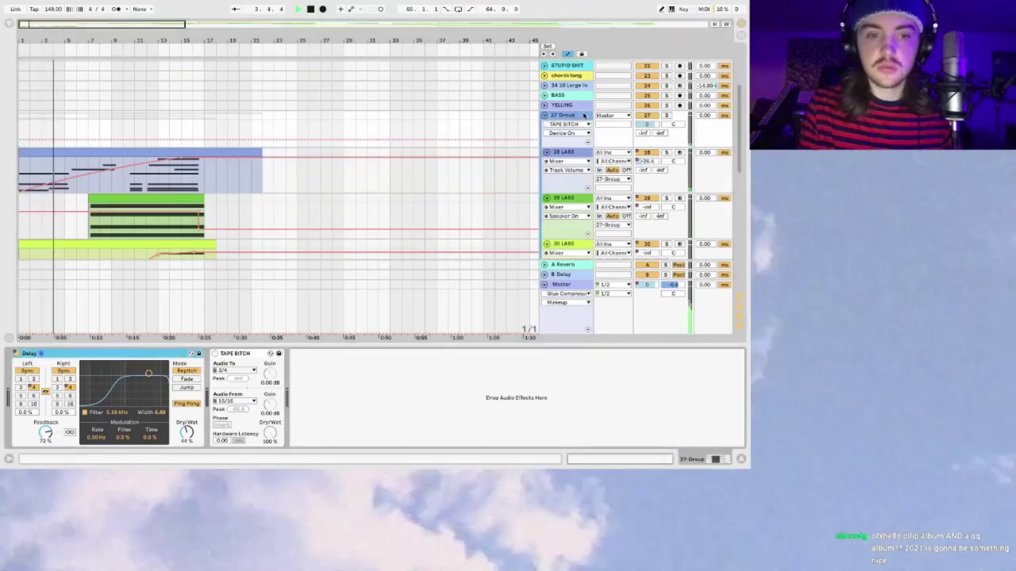
pyautogui.click(647, 116)
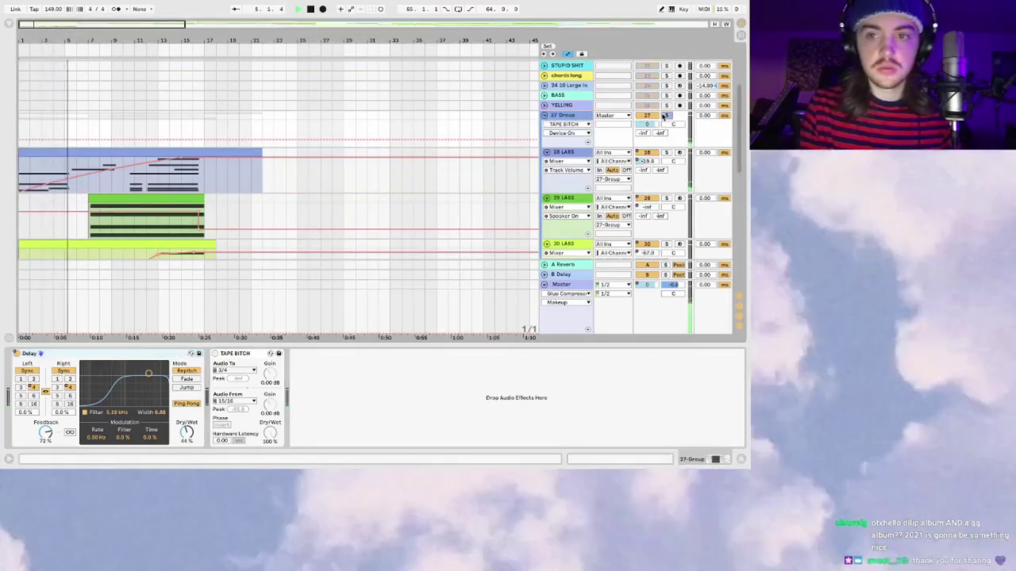
pyautogui.click(544, 116)
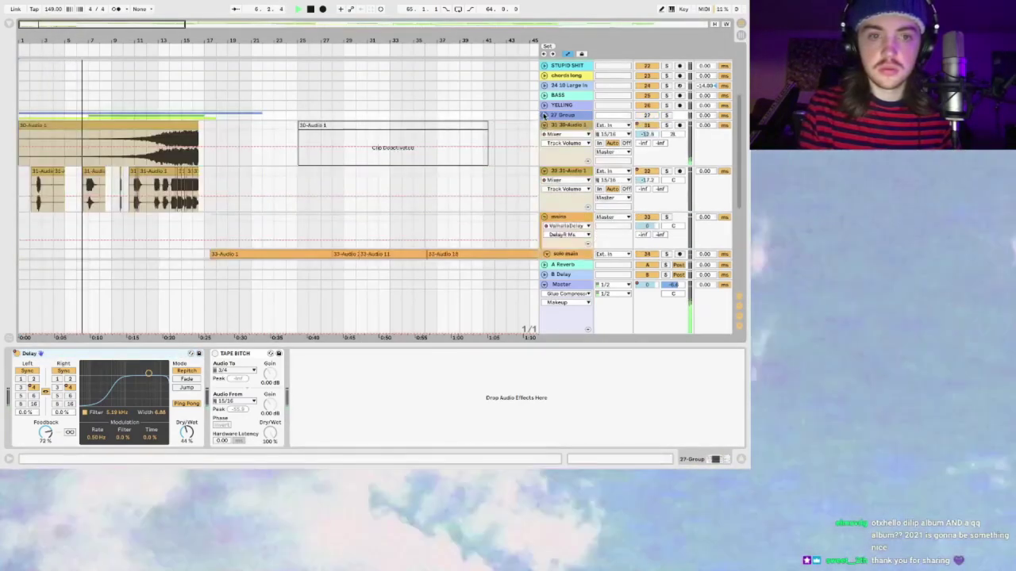
# Step: Jump playback to bar 14, zoom out, stop playback and show the device browser
pyautogui.click(176, 48)
pyautogui.moveTo(185, 42); pyautogui.dragTo(70, 34)
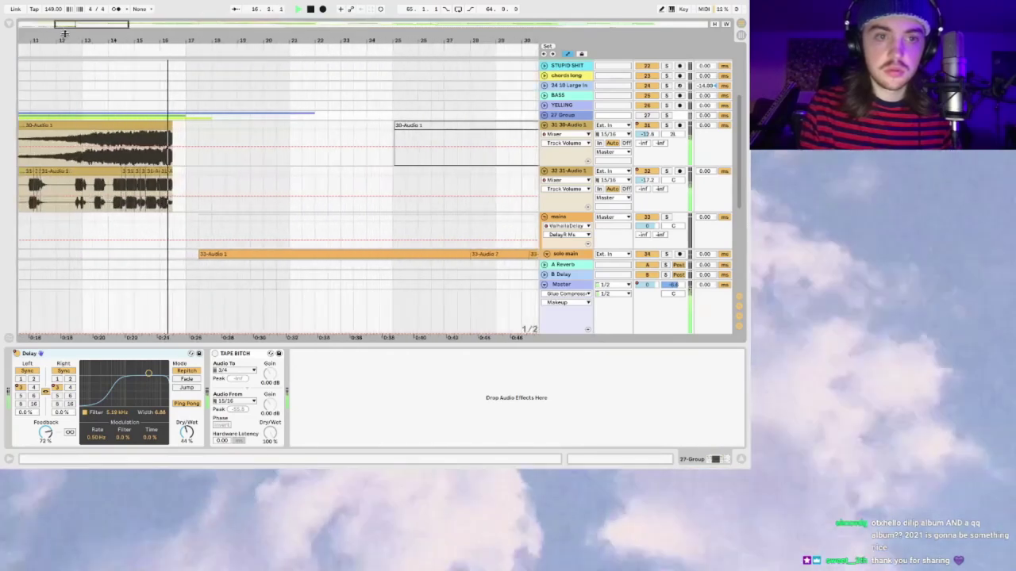
pyautogui.scroll(5, 151, 135)
pyautogui.press('space')
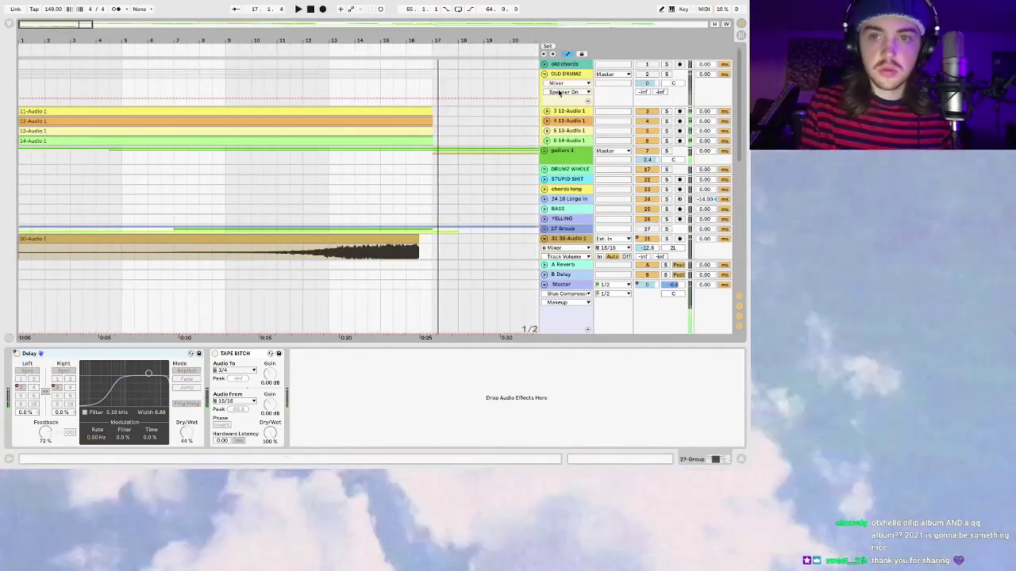
pyautogui.press('super+z')
pyautogui.press('super+alt+b')
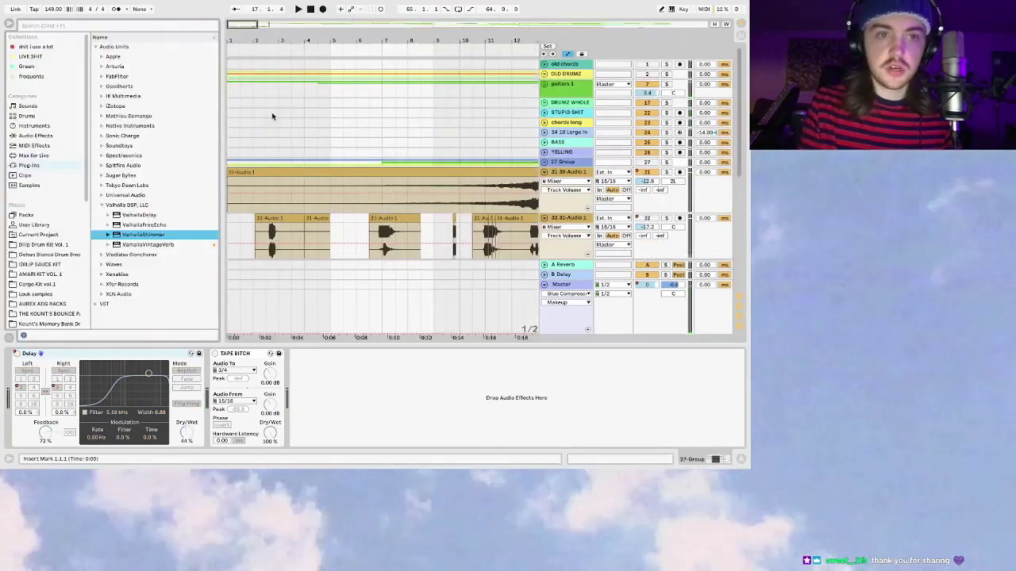
# Step: Select guitars 1, hide the browser, and unfold guitars 1 and MAIN PICKS to the 1-Audio 2 tracks
pyautogui.click(229, 85)
pyautogui.click(9, 30)
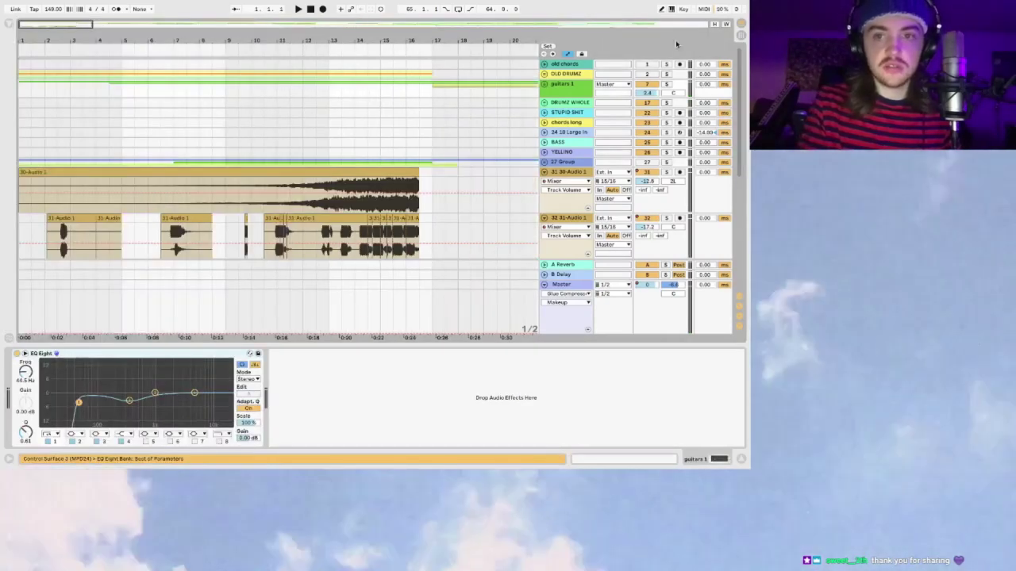
pyautogui.click(544, 84)
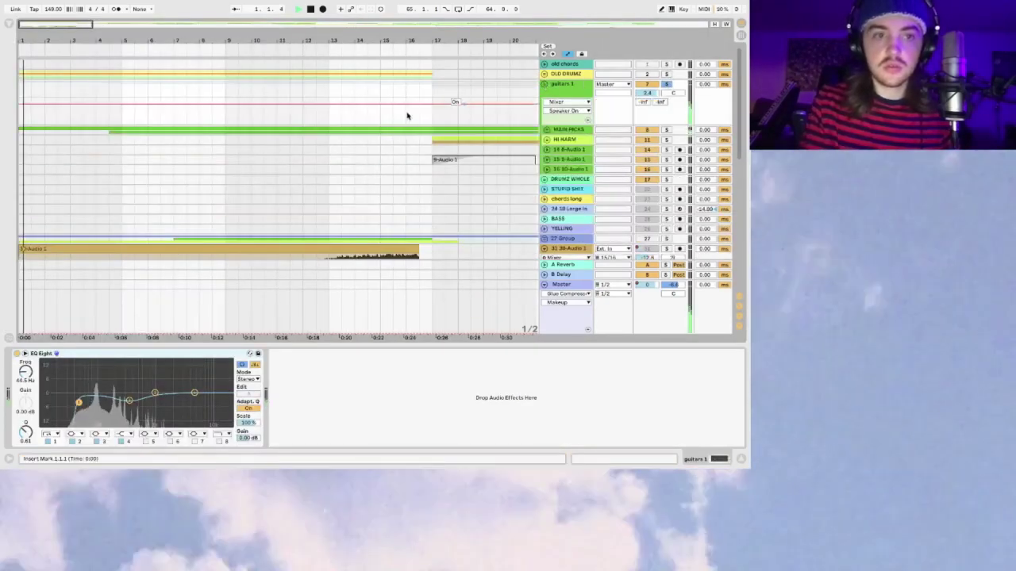
pyautogui.press('space')
pyautogui.click(546, 130)
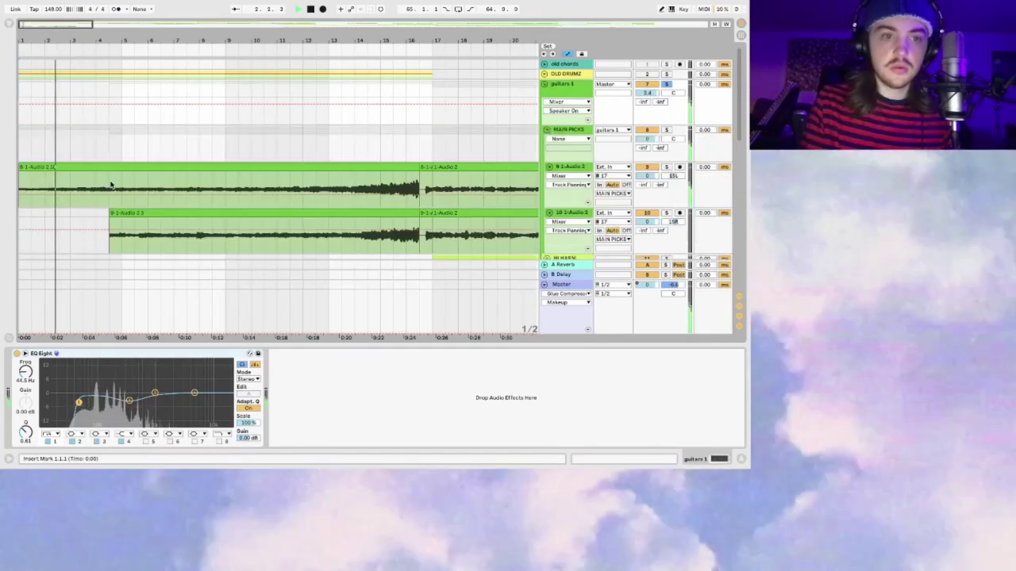
pyautogui.click(107, 187)
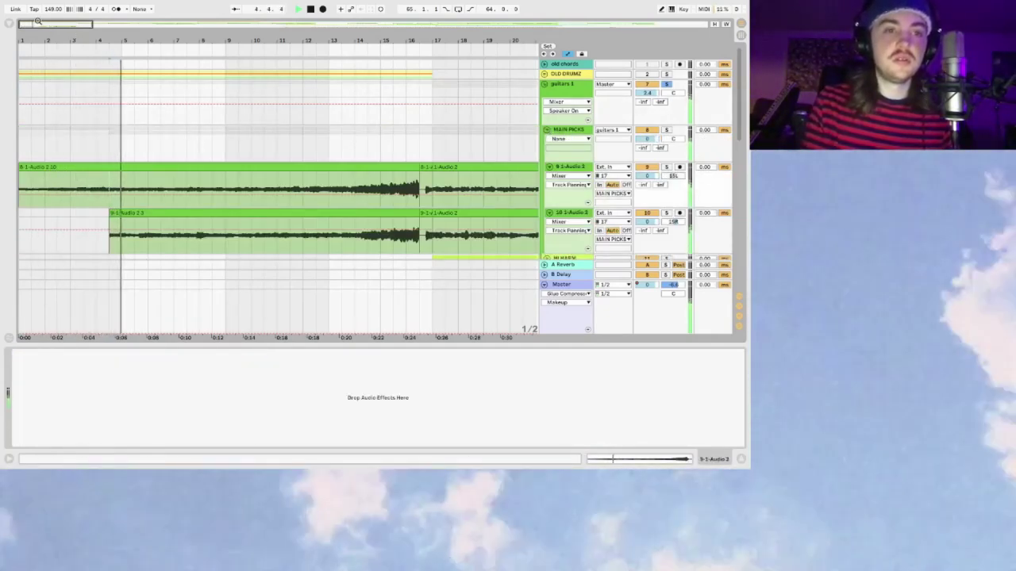
pyautogui.press('-')
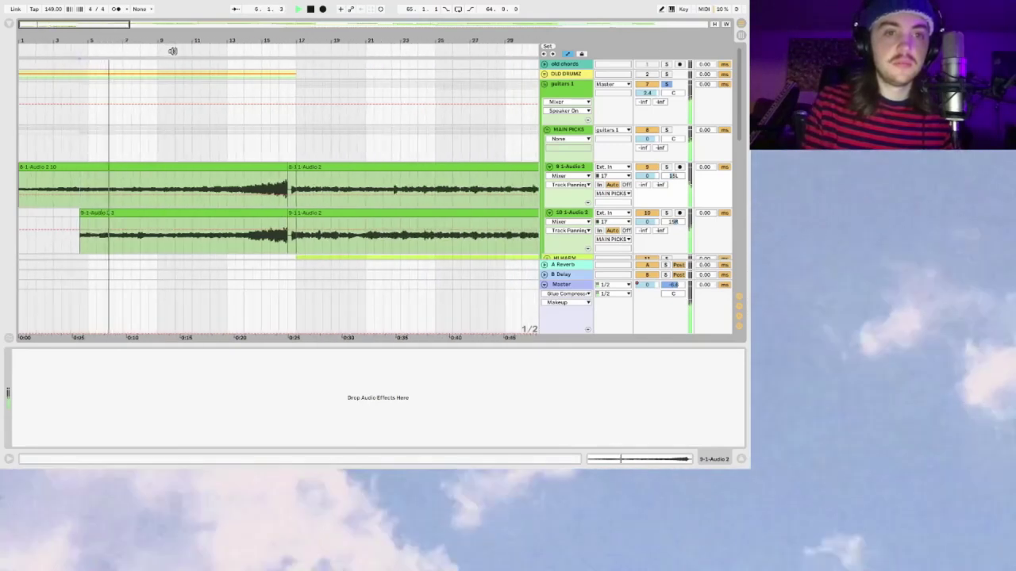
pyautogui.click(195, 49)
pyautogui.moveTo(201, 49); pyautogui.dragTo(291, 51)
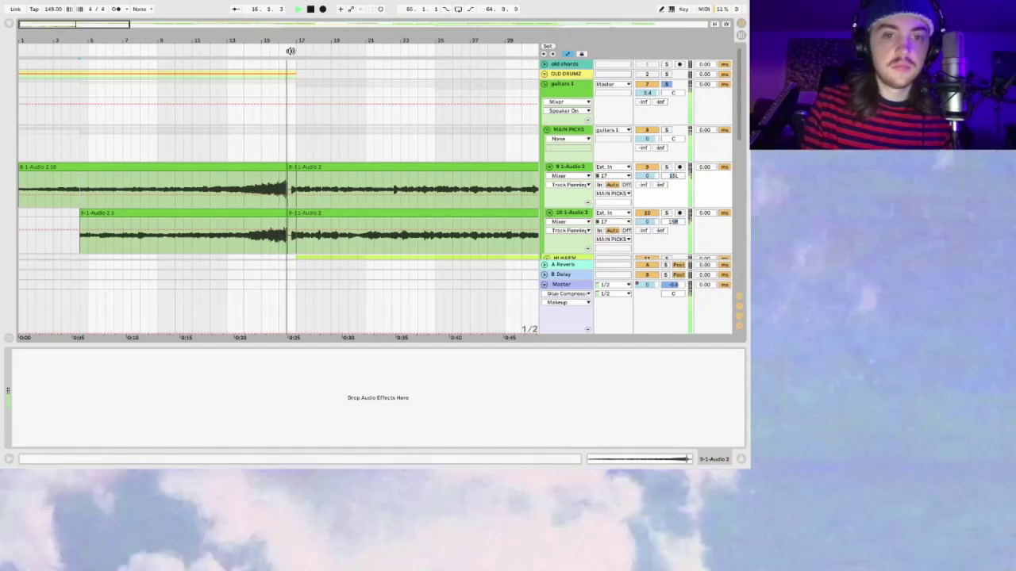
pyautogui.press('-')
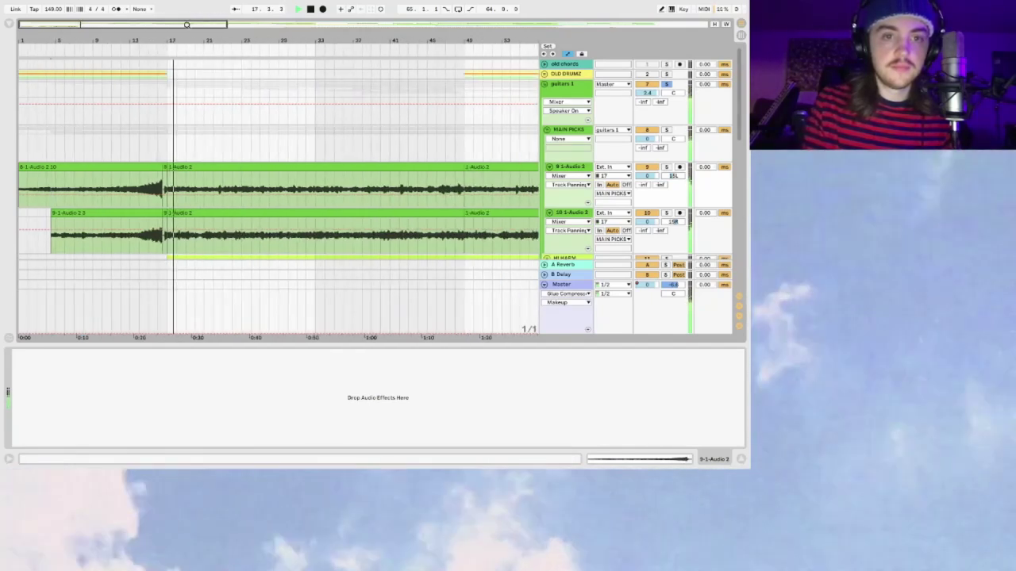
pyautogui.click(168, 150)
pyautogui.scroll(-3, 167, 150)
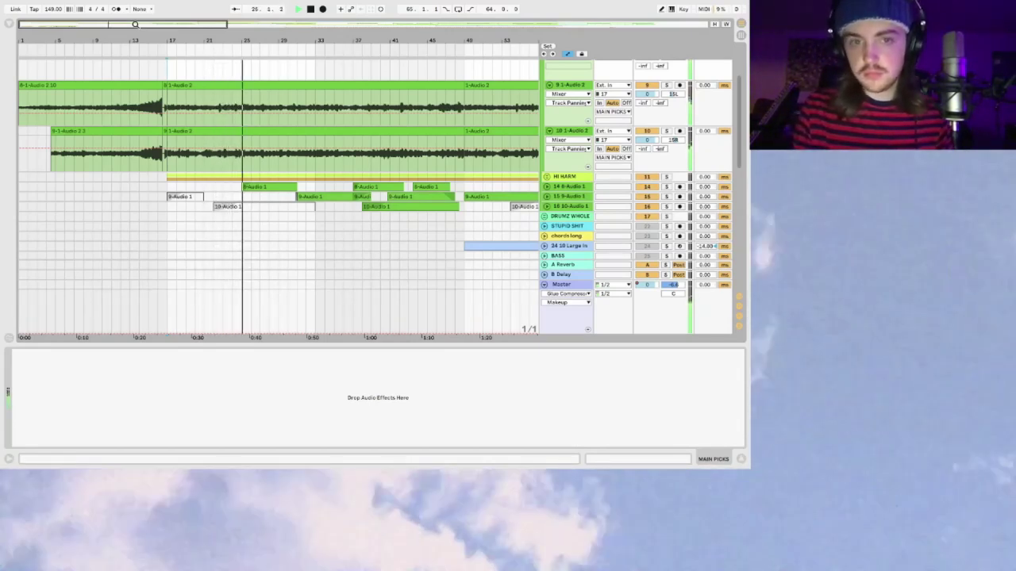
# Step: Stop playback, zoom out, and show 14 8-Audio 1's Little MicroShift and Valhalla devices
pyautogui.press('-')
pyautogui.scroll(-3, 206, 135)
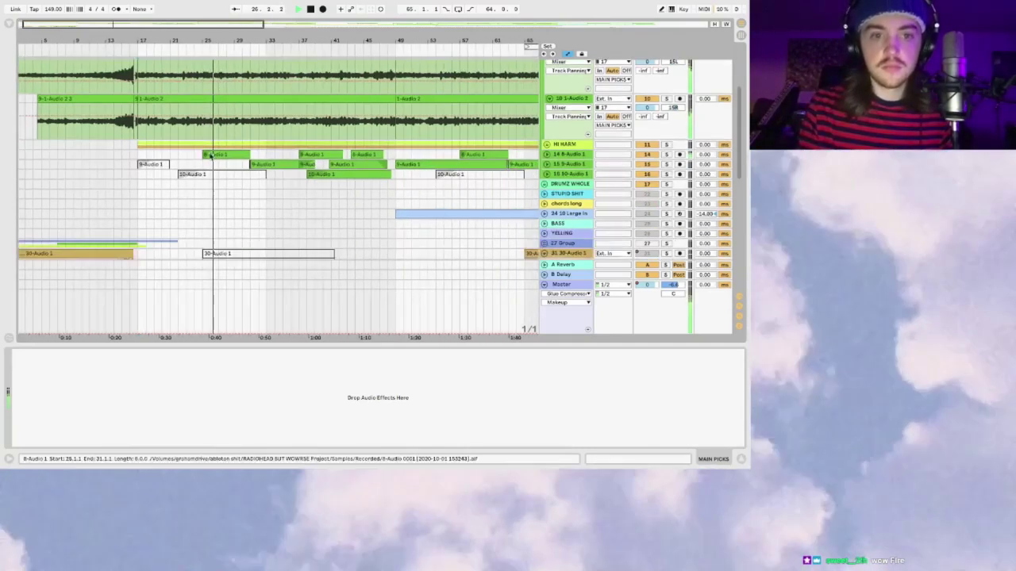
pyautogui.click(204, 125)
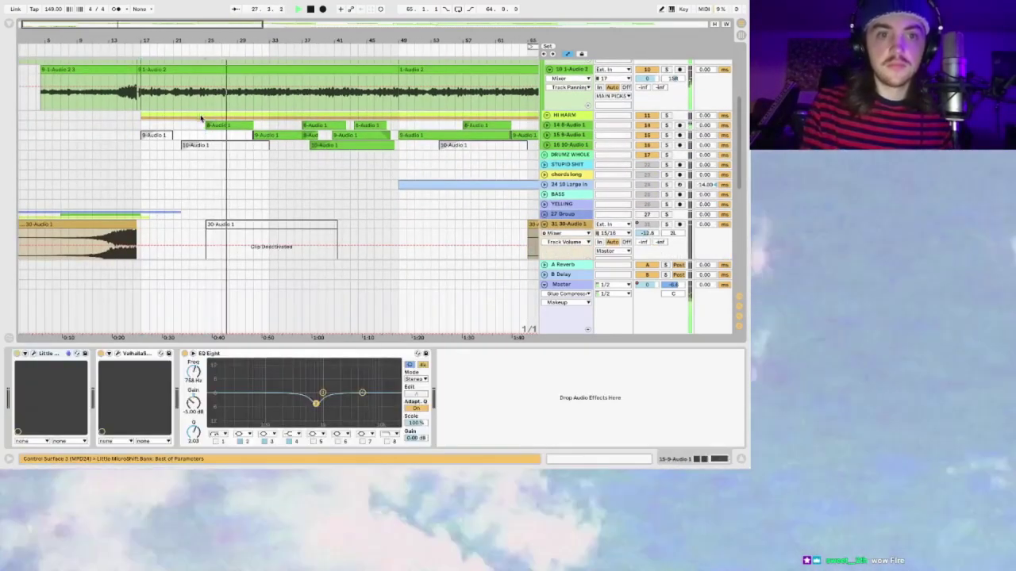
pyautogui.press('space')
pyautogui.press('-')
pyautogui.click(546, 125)
pyautogui.click(546, 125)
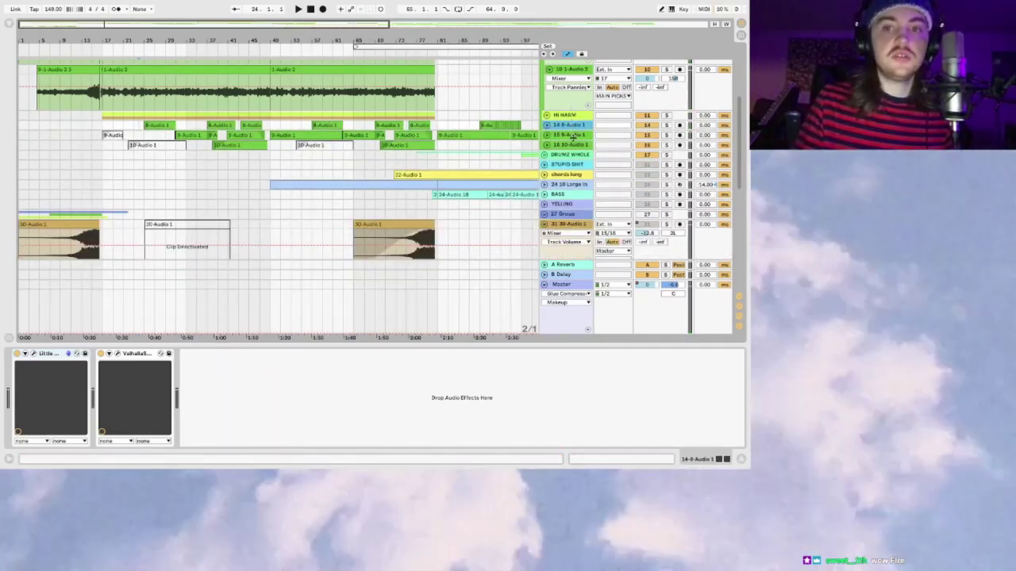
pyautogui.click(577, 146)
pyautogui.click(145, 125)
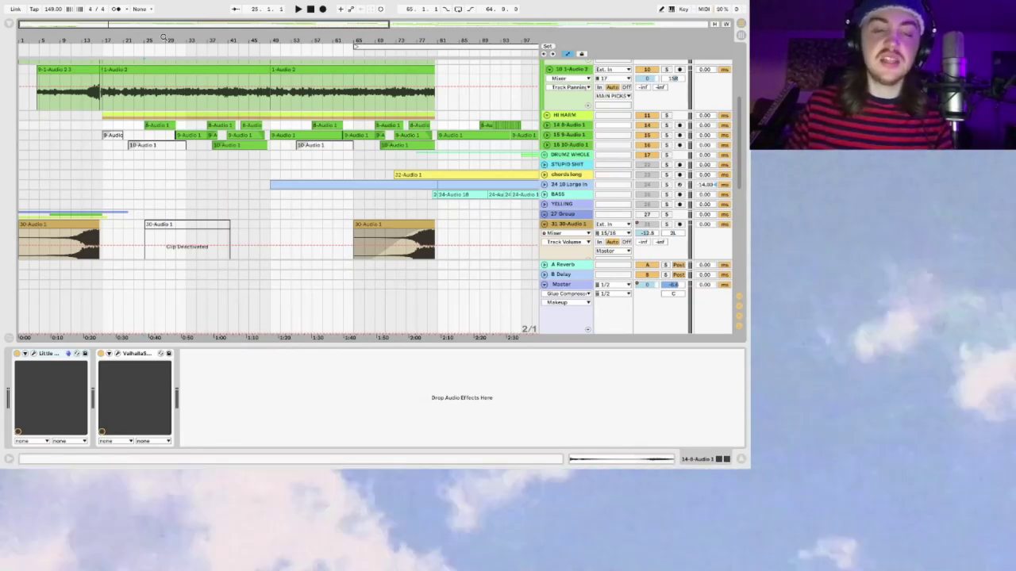
pyautogui.moveTo(110, 23)
pyautogui.mouseDown()
pyautogui.moveTo(113, 33)
pyautogui.moveTo(108, 24)
pyautogui.mouseUp()
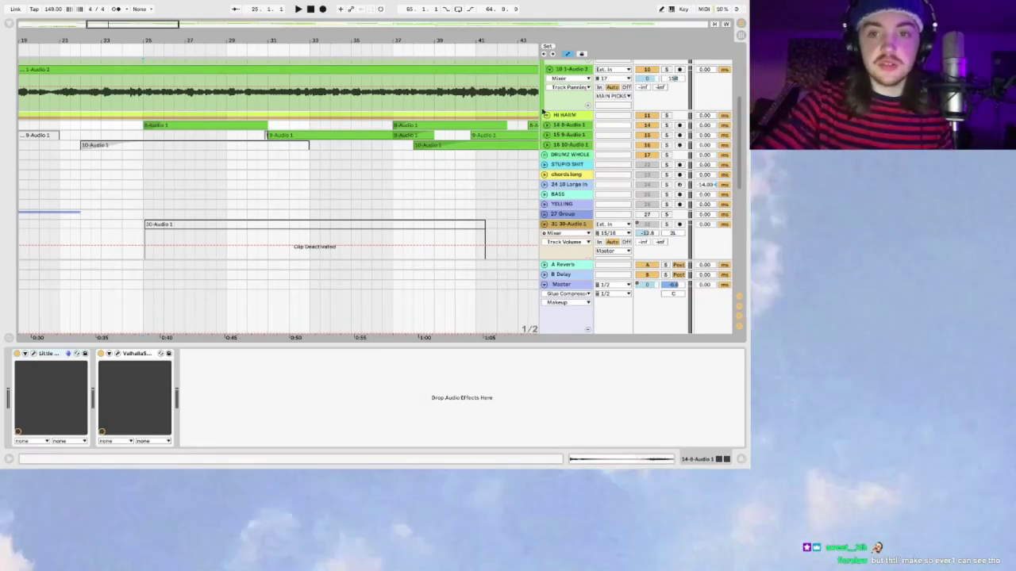
# Step: Solo 14 8-Audio 1 and play, then unfold 15 9-Audio 1 to see its EQ Eight -5 dB cut at 758 Hz
pyautogui.click(666, 125)
pyautogui.press('space')
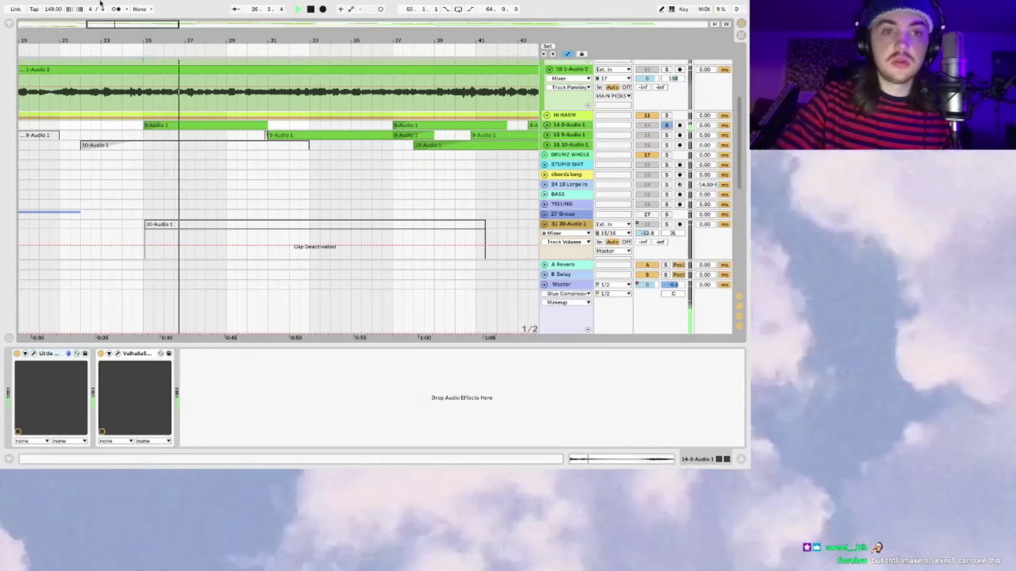
pyautogui.moveTo(112, 32); pyautogui.dragTo(112, 24)
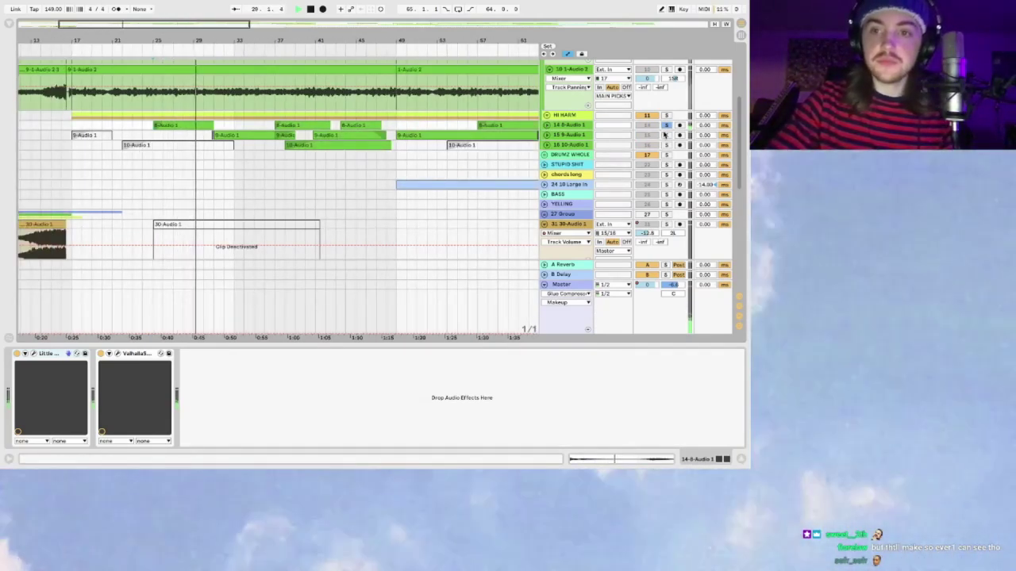
pyautogui.click(545, 135)
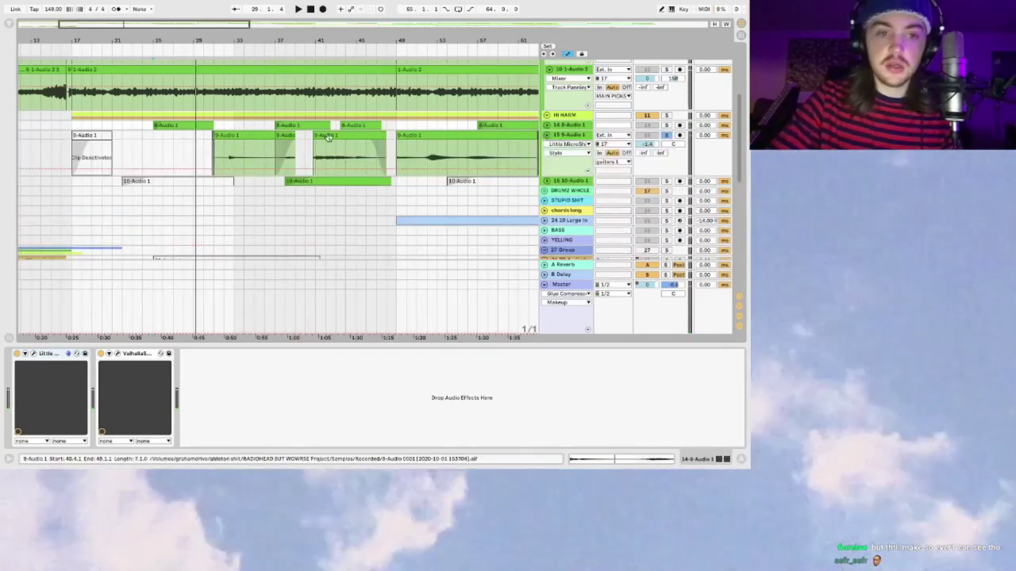
pyautogui.click(224, 145)
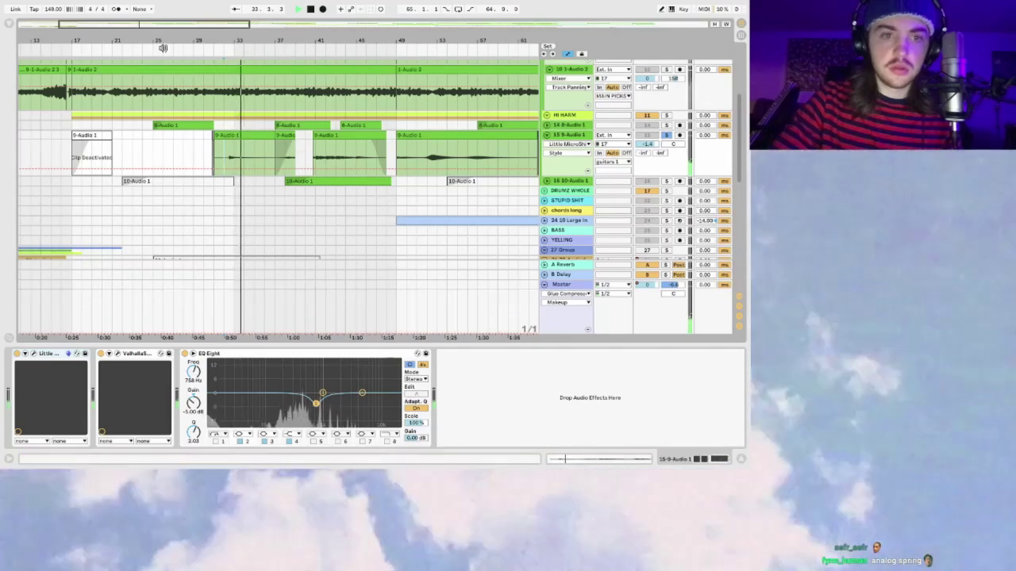
pyautogui.scroll(3, 278, 199)
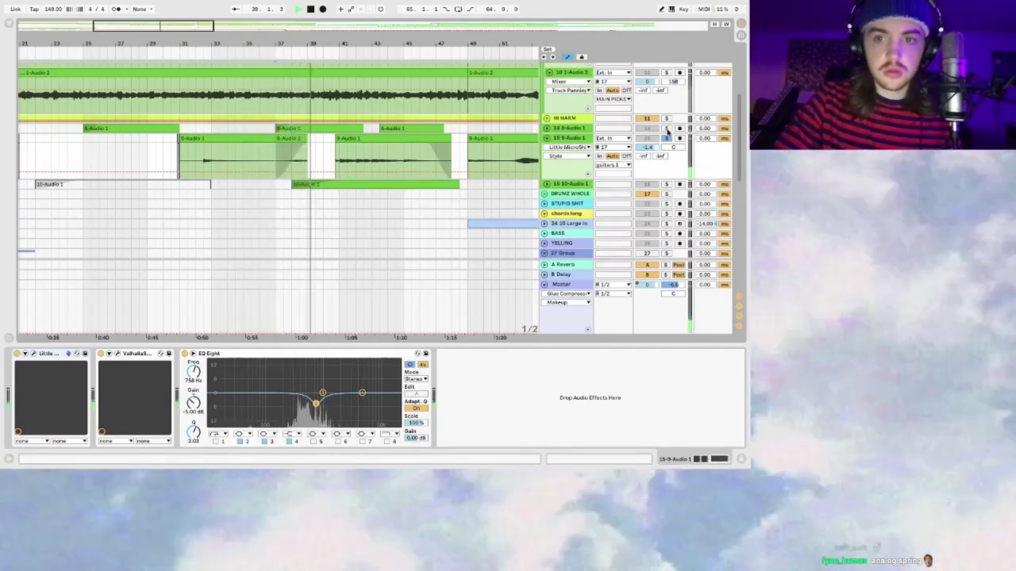
# Step: Expand 14 8-Audio 1, also solo 15 9-Audio 1, and set the insert point at bar 41
pyautogui.click(547, 128)
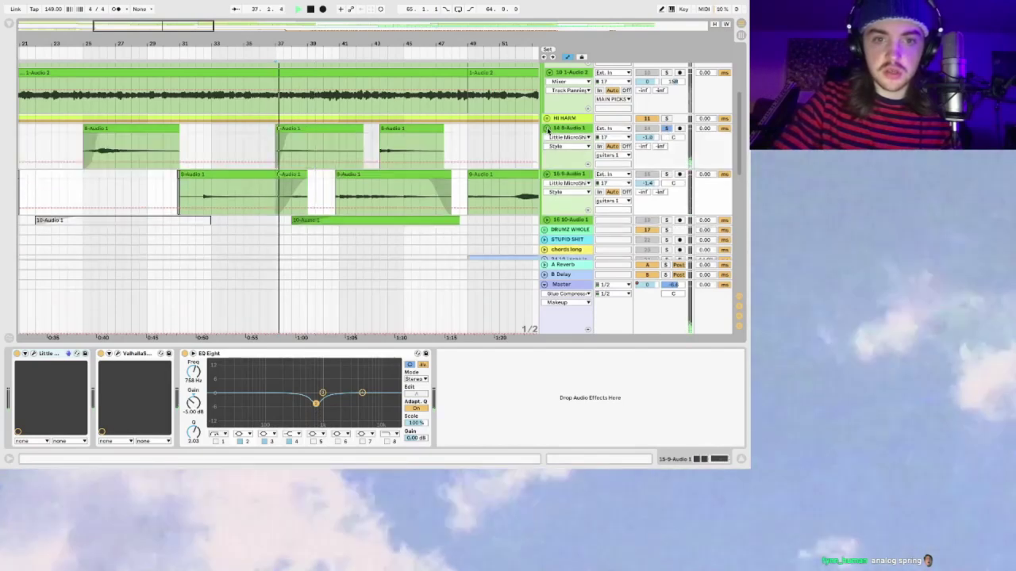
pyautogui.scroll(-2, 345, 178)
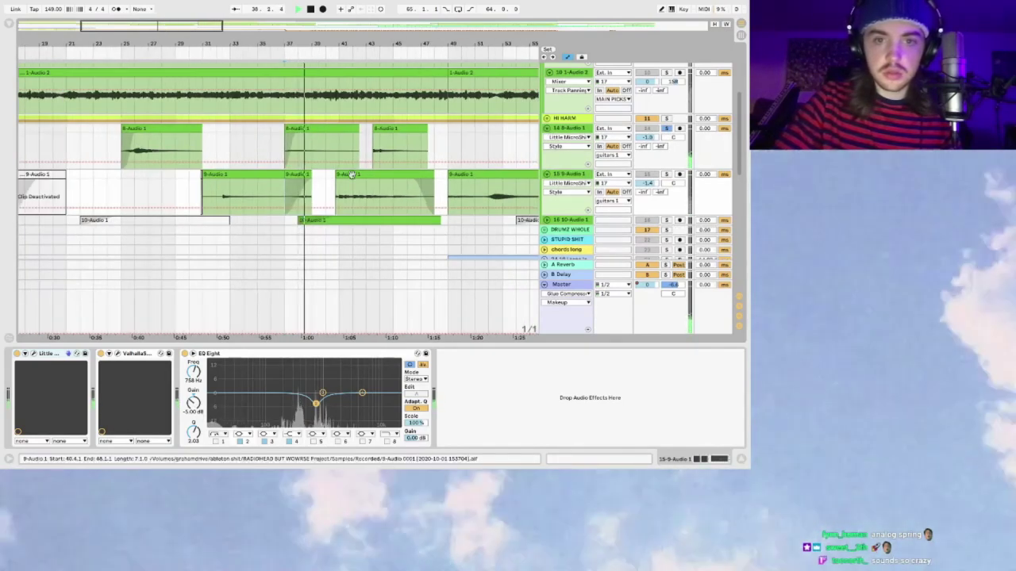
pyautogui.click(665, 174)
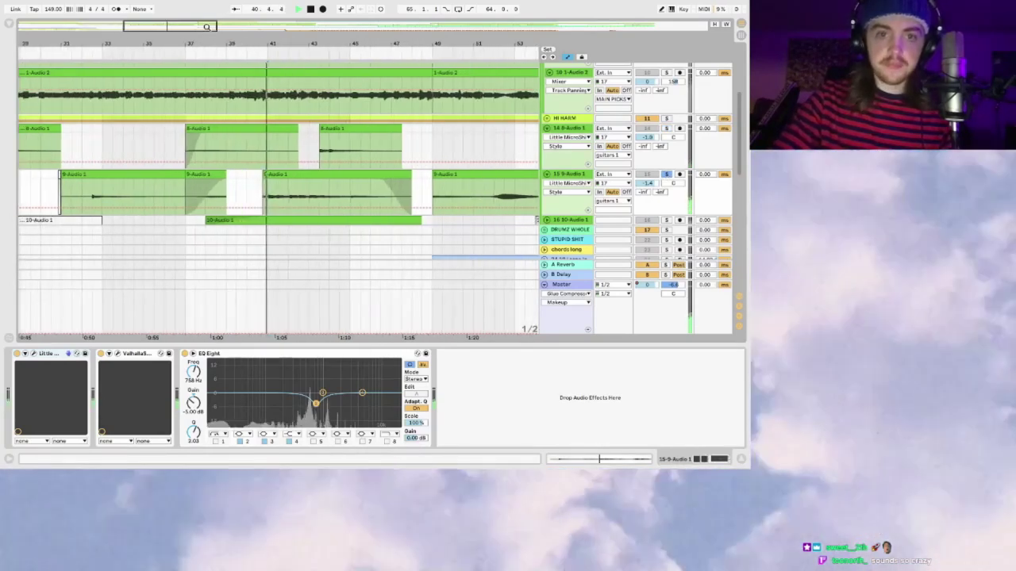
pyautogui.press('+')
pyautogui.moveTo(206, 30); pyautogui.dragTo(206, 26)
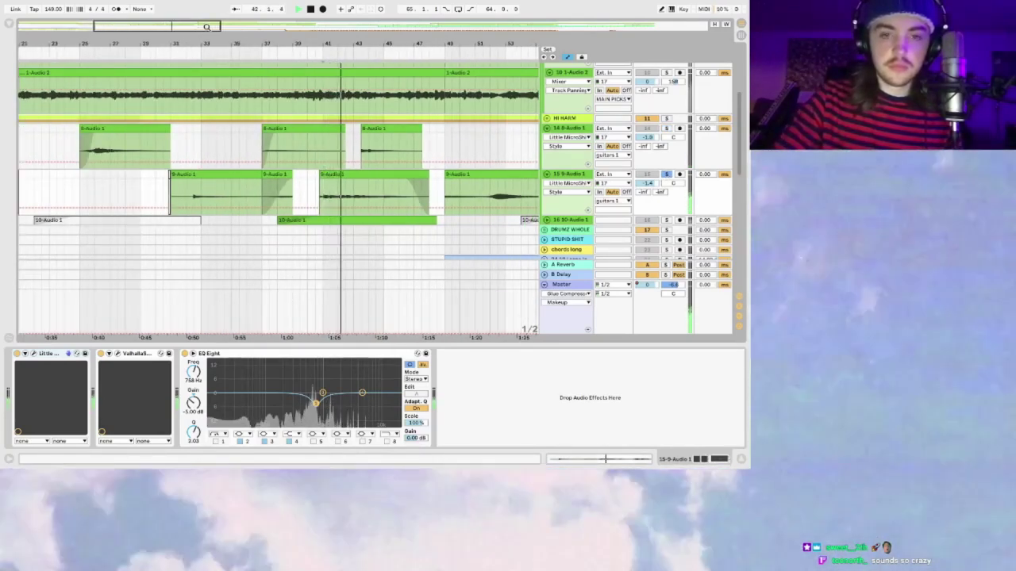
pyautogui.click(327, 96)
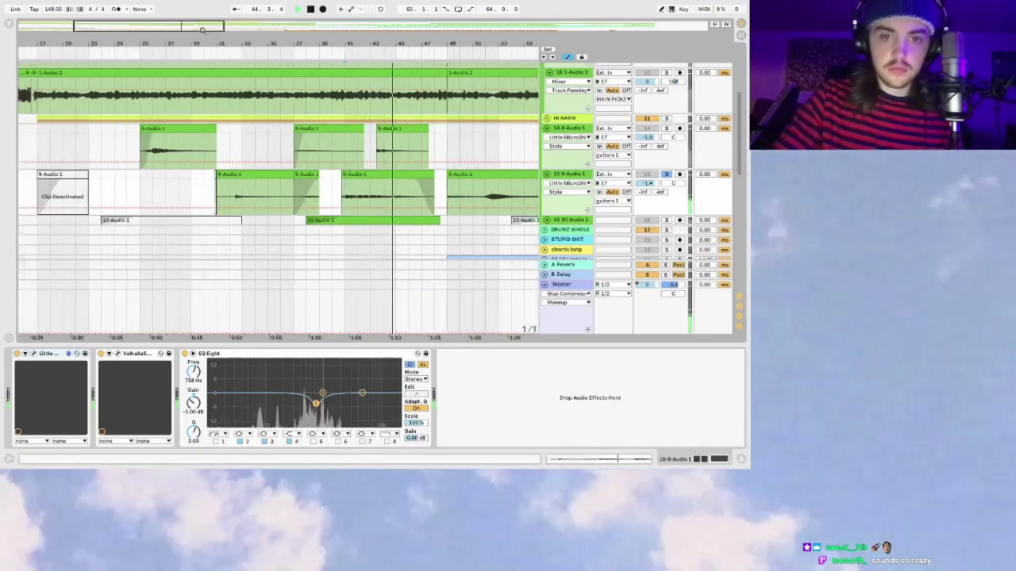
pyautogui.moveTo(203, 32); pyautogui.dragTo(203, 30)
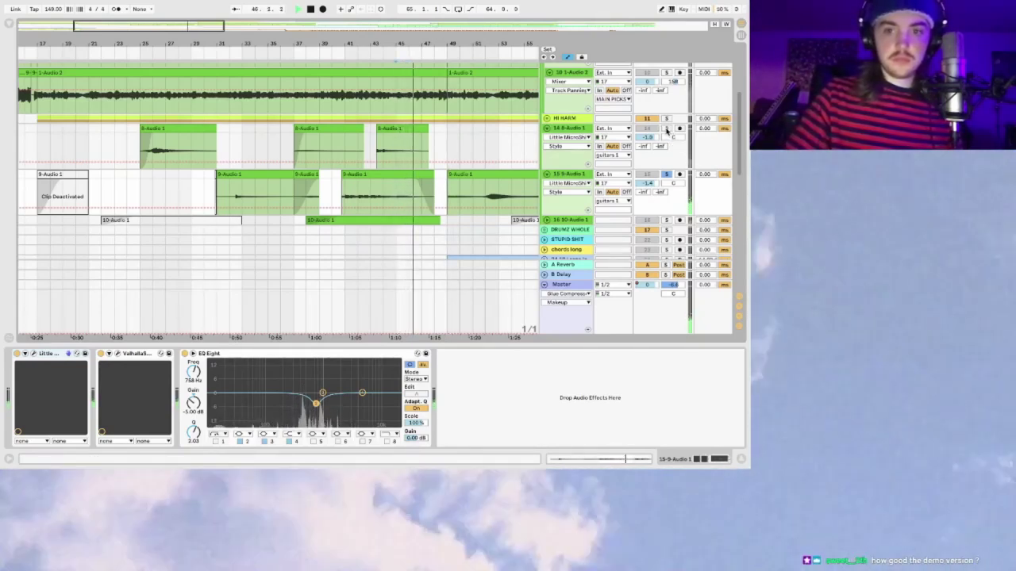
# Step: Replay with track 14's effect chain showing, zooming out across the arrangement
pyautogui.press('space')
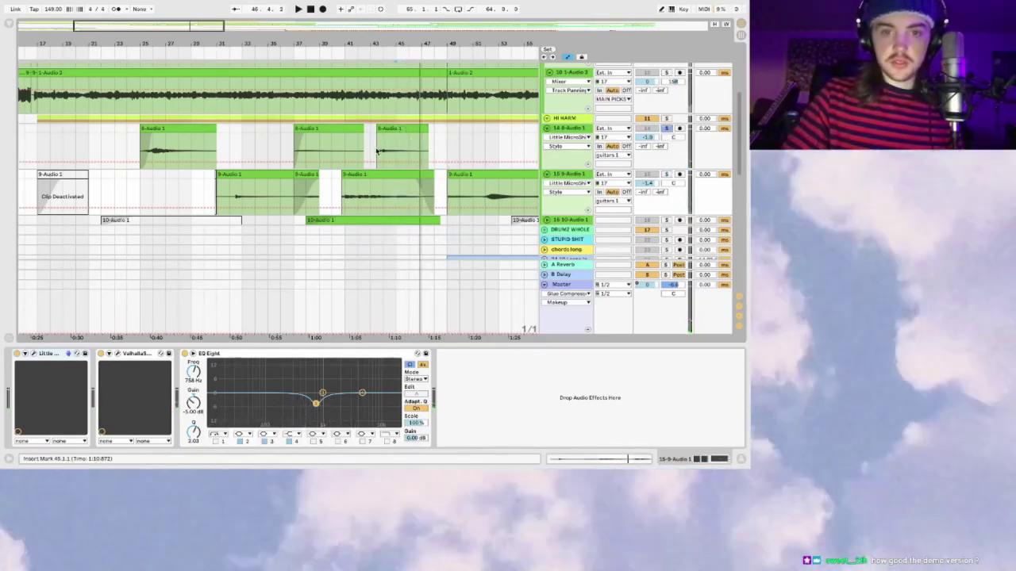
pyautogui.click(377, 151)
pyautogui.press('space')
pyautogui.moveTo(181, 29); pyautogui.dragTo(249, 148)
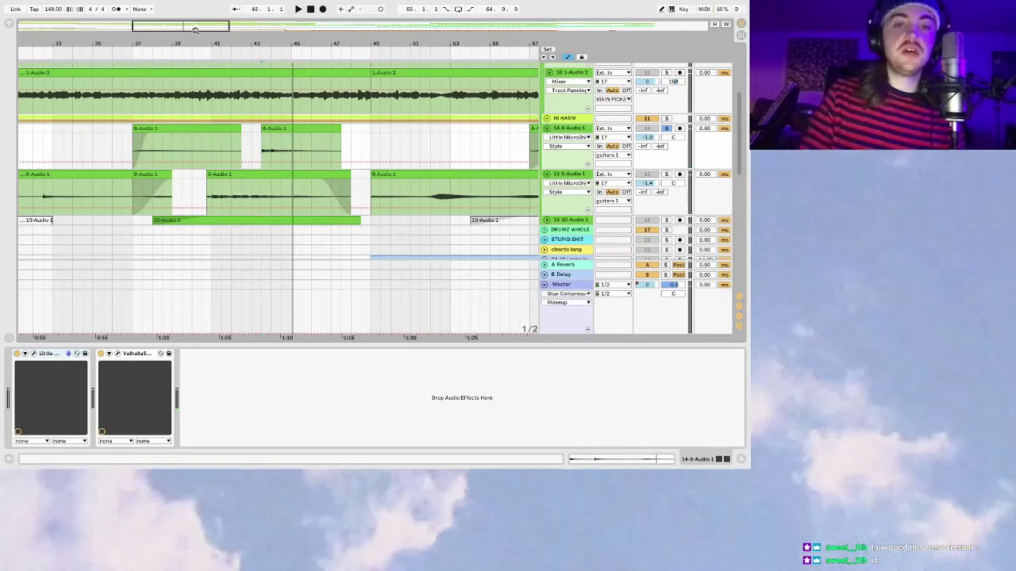
pyautogui.press('-')
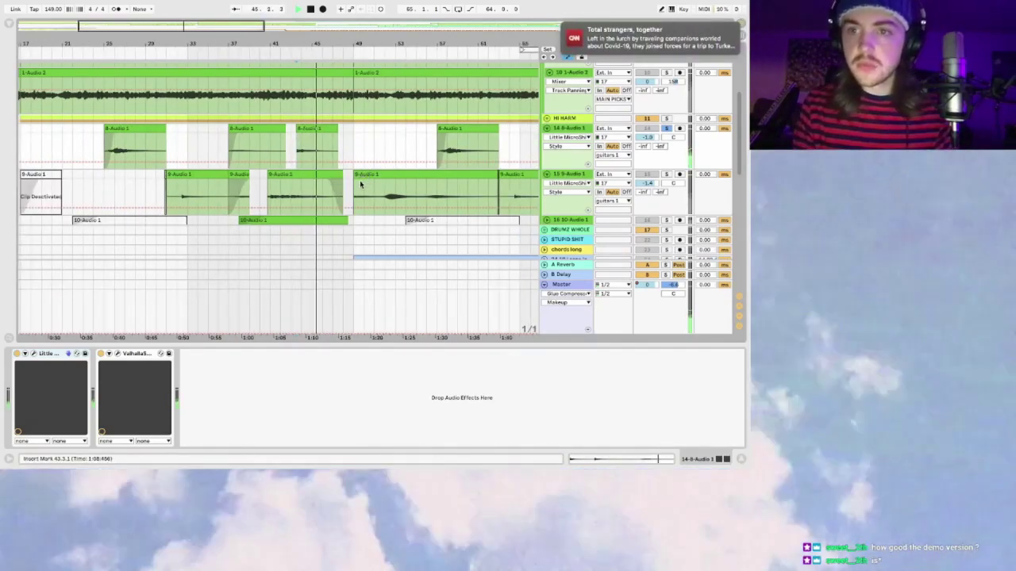
pyautogui.press('space')
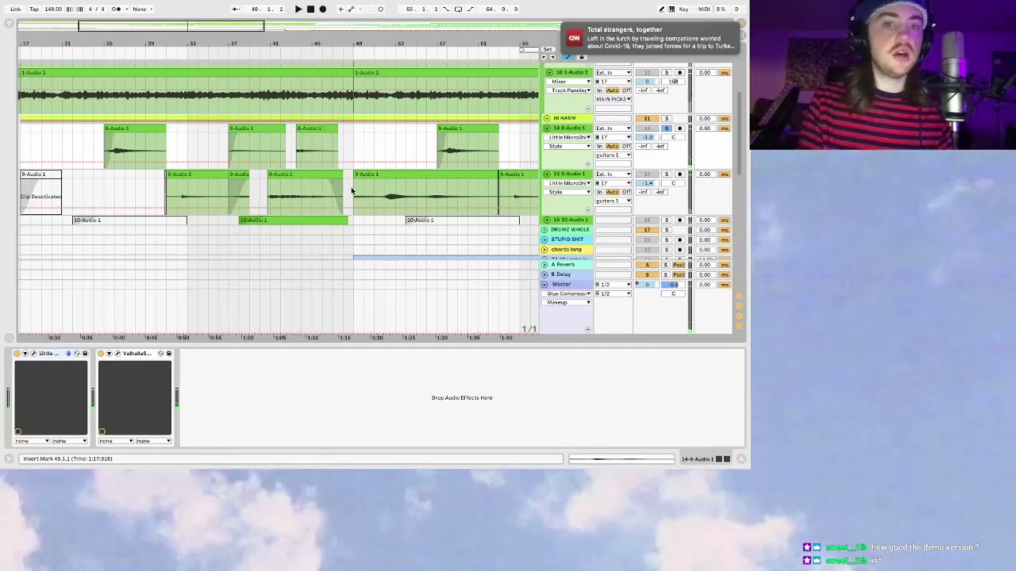
# Step: Play from the 9-Audio 1 clip at bar 49, then show HI HARM's -17.5 dB Utility
pyautogui.click(361, 184)
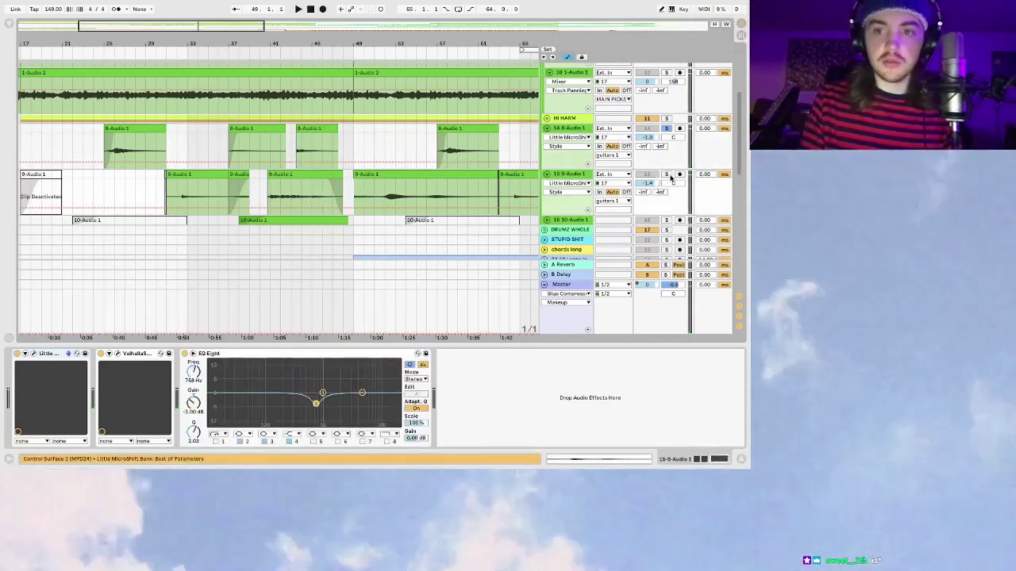
pyautogui.scroll(4, 200, 21)
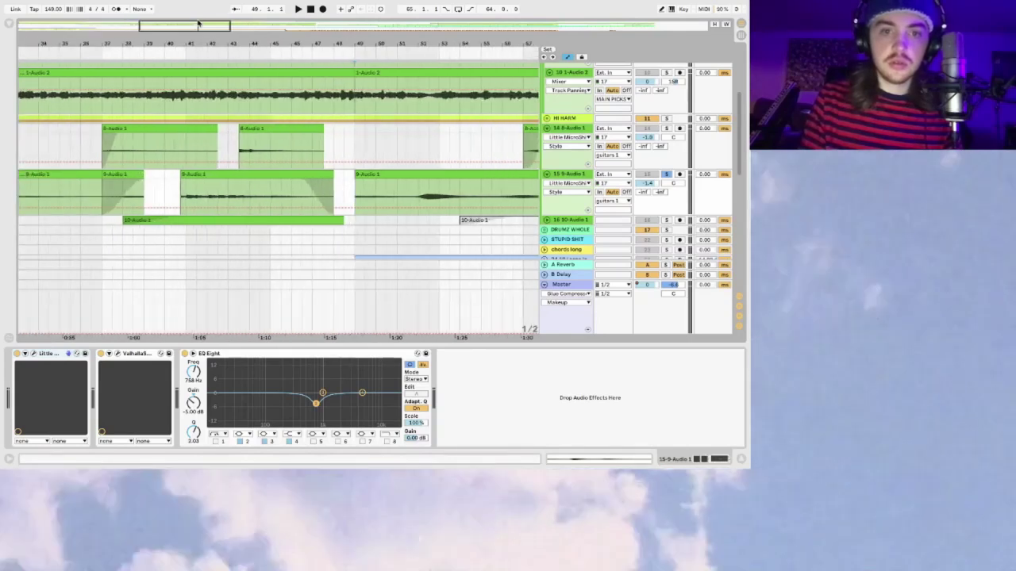
pyautogui.scroll(2, 199, 21)
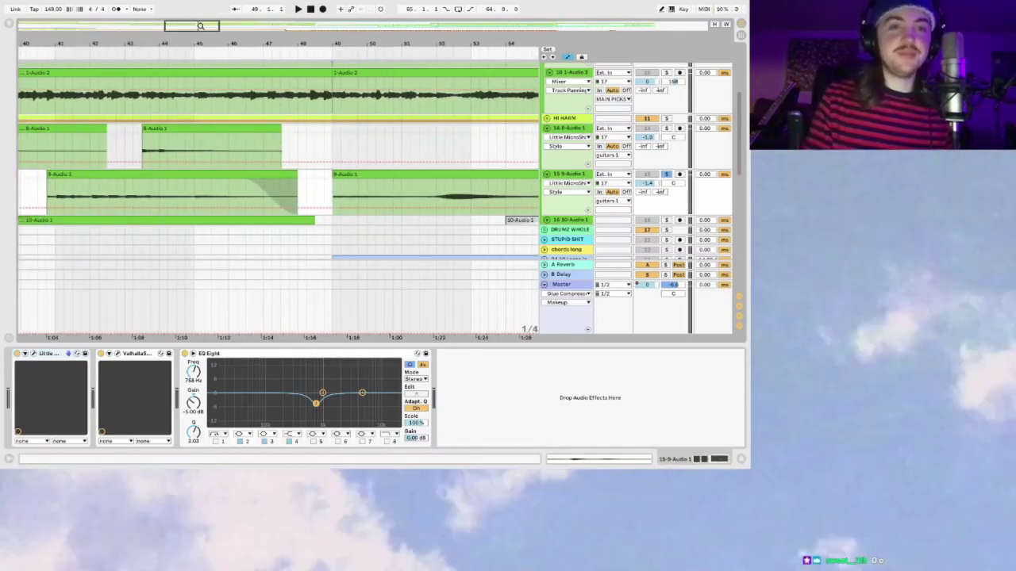
pyautogui.scroll(-1, 200, 26)
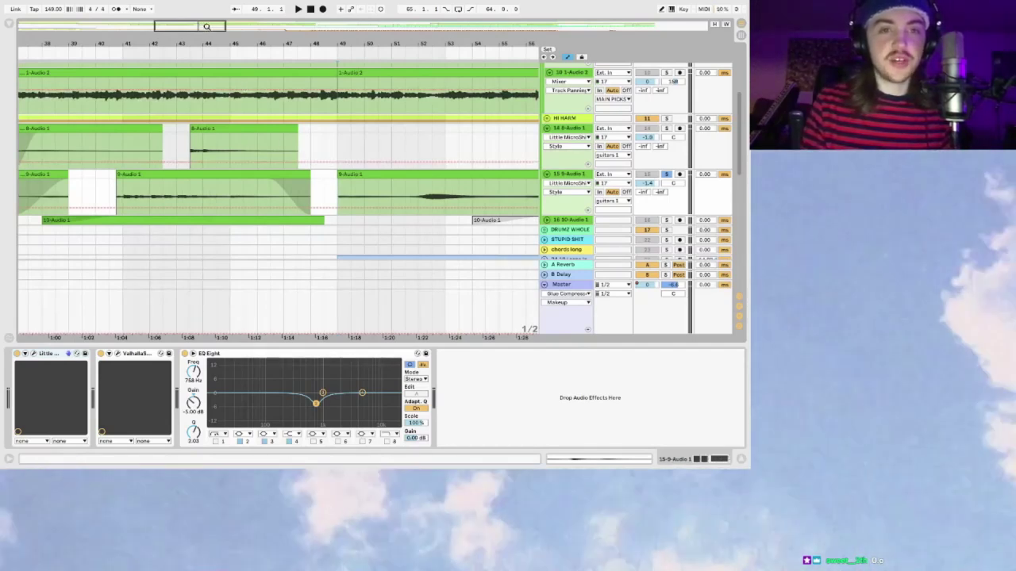
pyautogui.scroll(-2, 207, 26)
pyautogui.click(361, 198)
pyautogui.press('space')
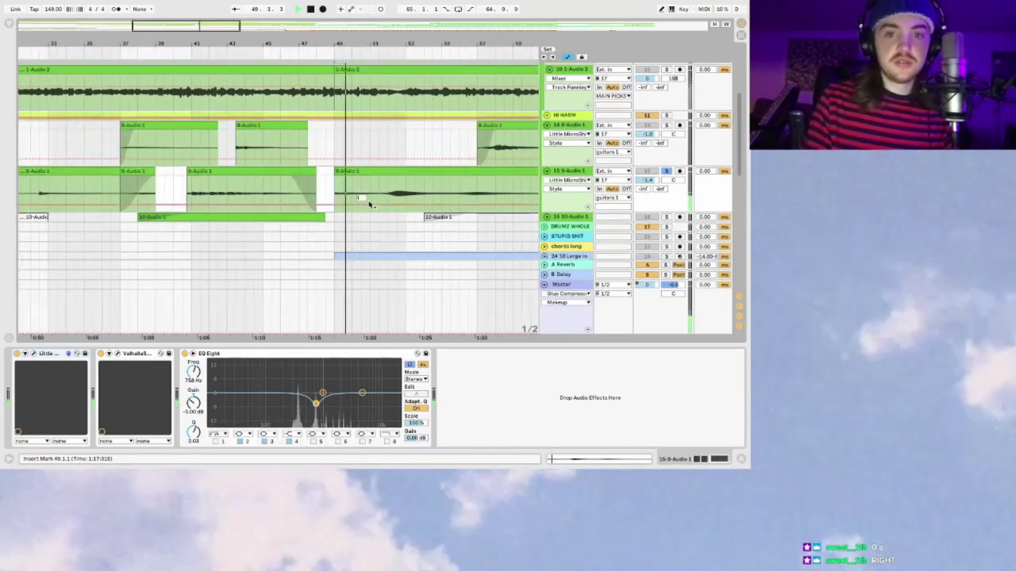
pyautogui.hscroll(2, 369, 205)
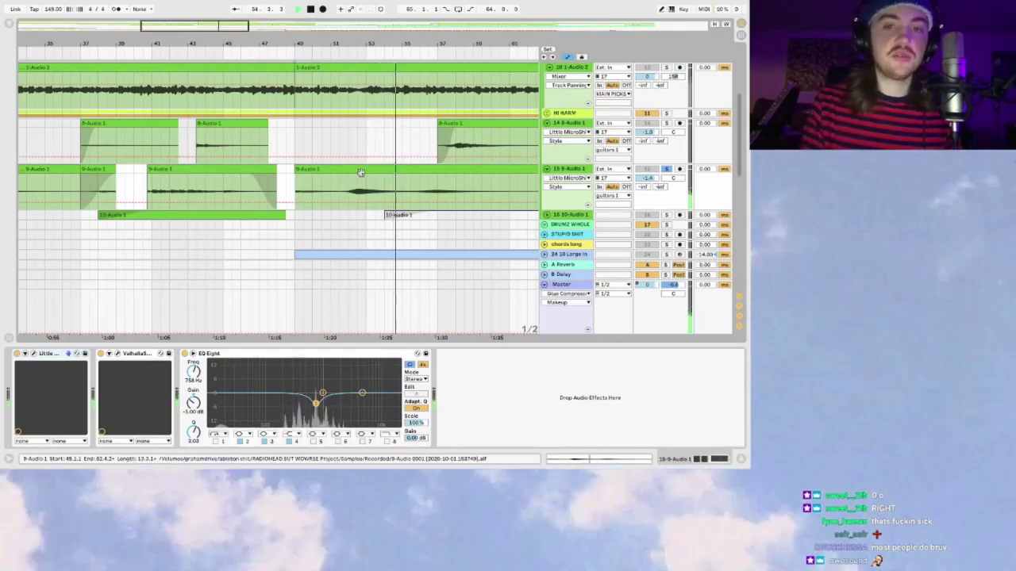
pyautogui.hscroll(3, 362, 174)
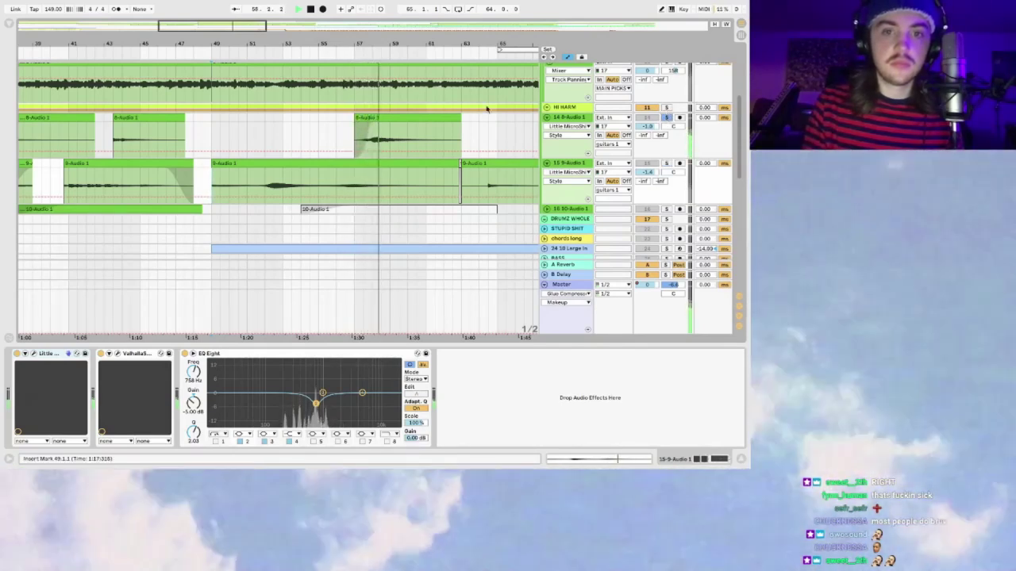
pyautogui.scroll(-5, 480, 102)
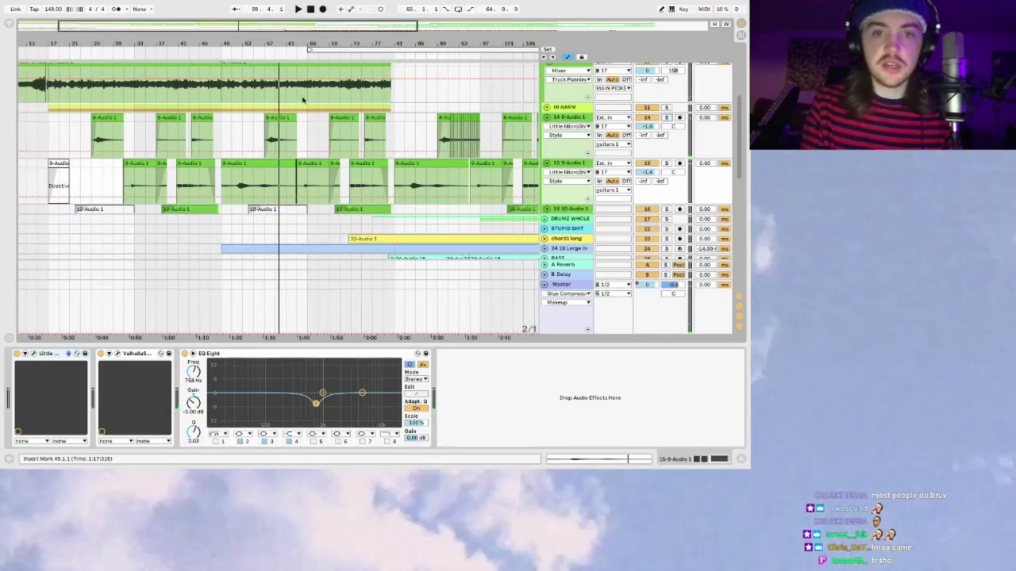
pyautogui.click(227, 107)
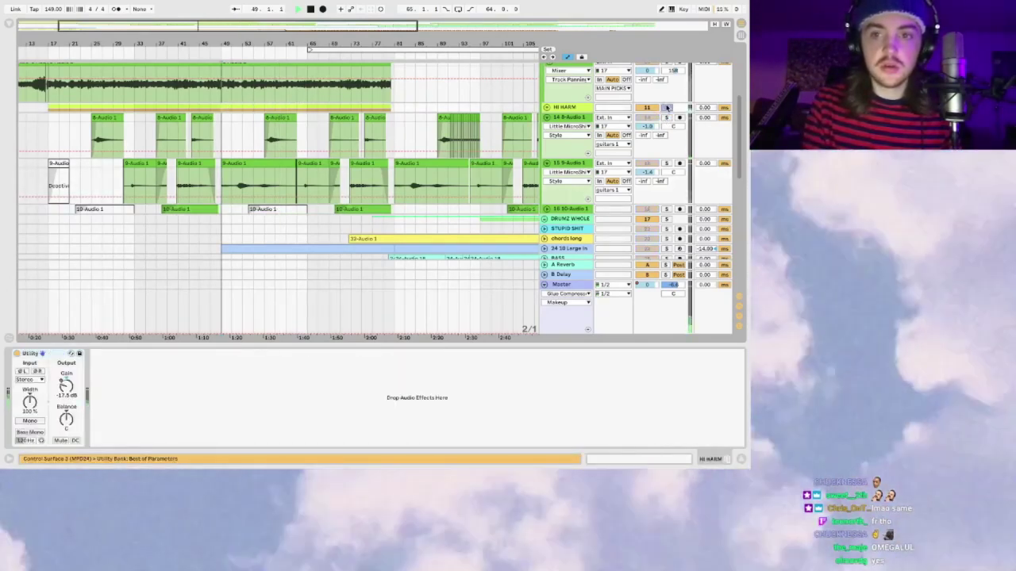
# Step: Solo HI HARM, play from bar 57, and open Preferences with Cmd+comma
pyautogui.click(666, 107)
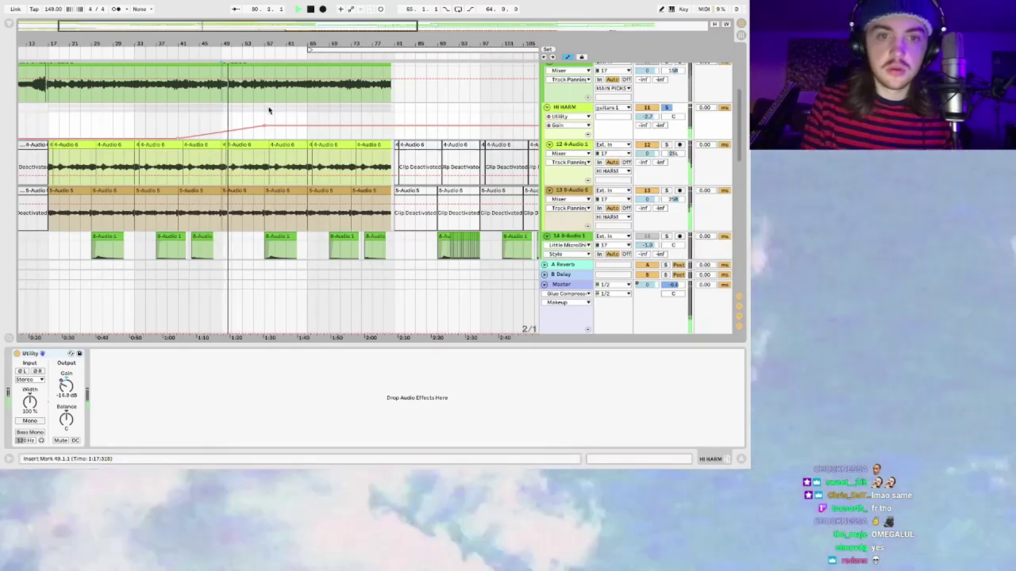
pyautogui.click(269, 111)
pyautogui.scroll(3, 268, 111)
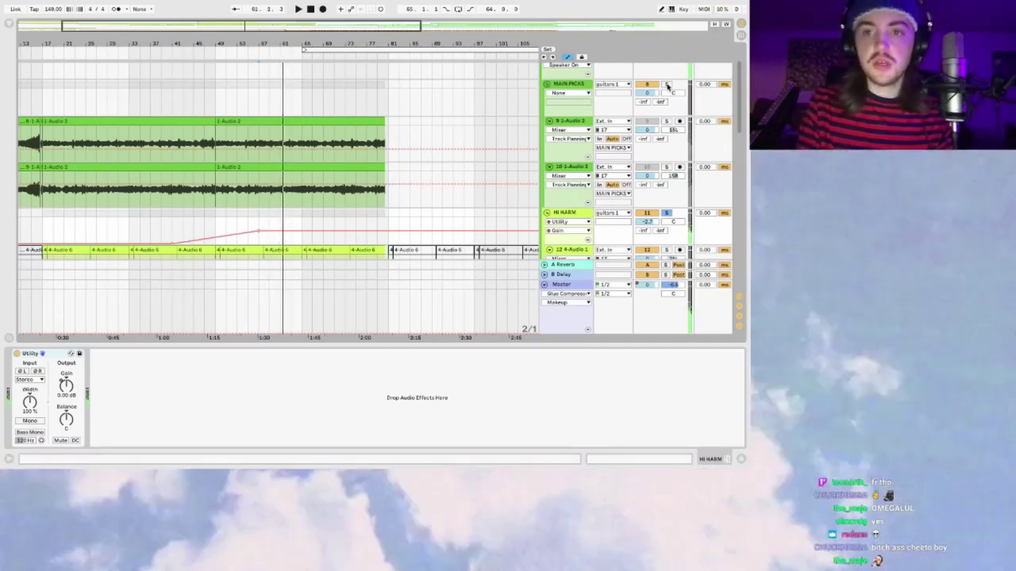
pyautogui.press('space')
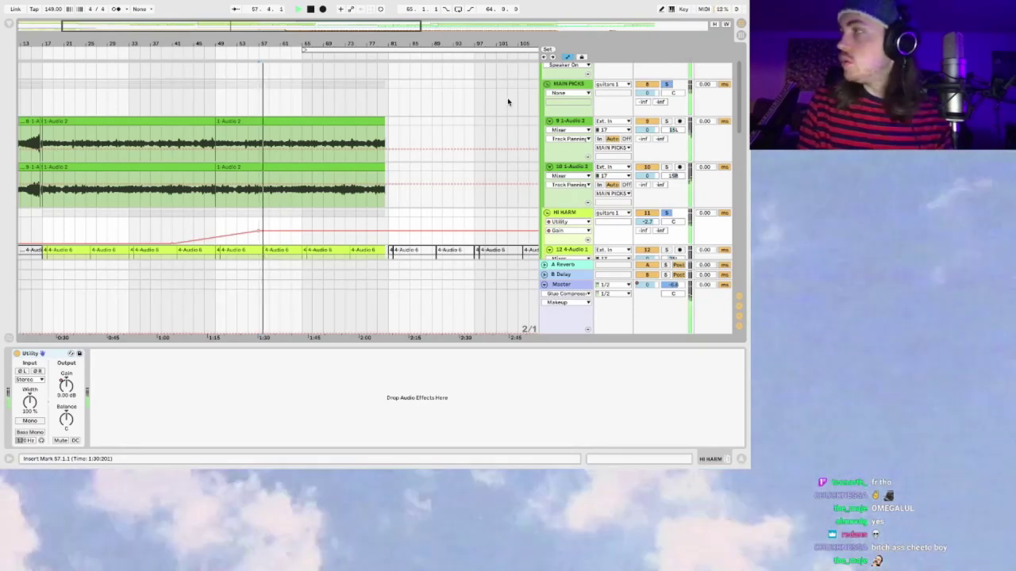
pyautogui.press('super+comma')
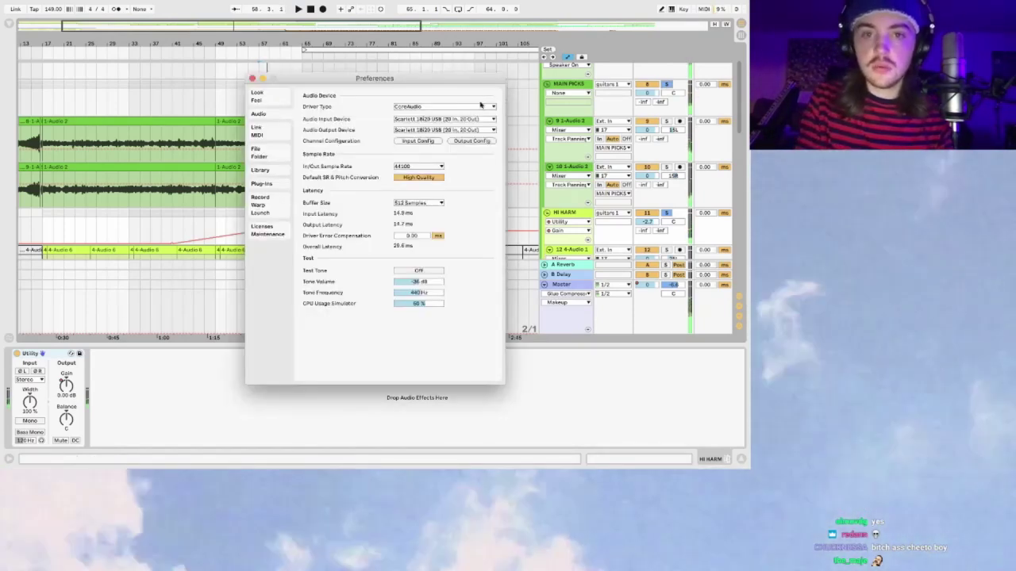
# Step: Change the Audio Buffer Size from 512 to 1024 Samples, close Preferences, and resume playback
pyautogui.click(414, 203)
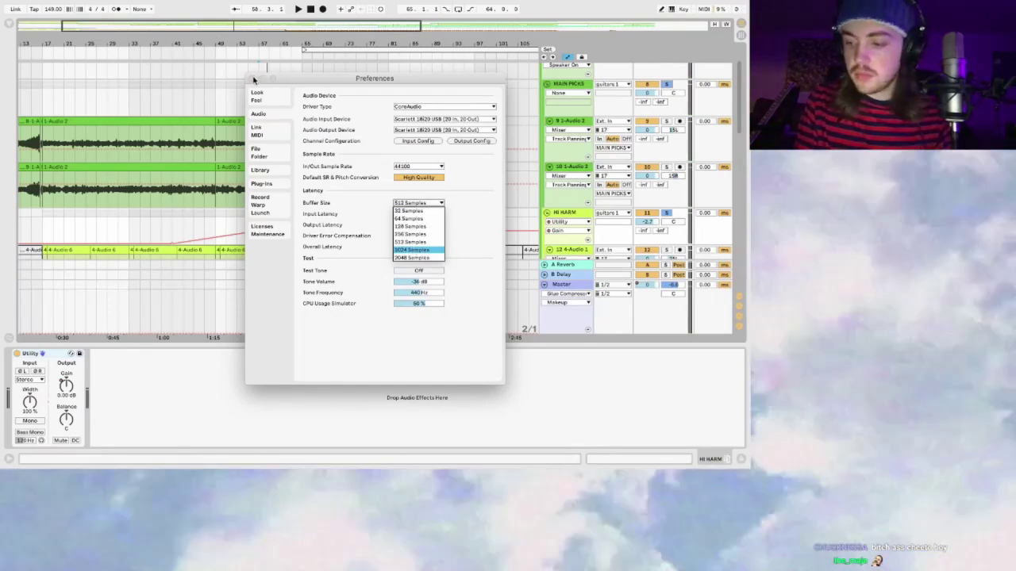
pyautogui.click(412, 250)
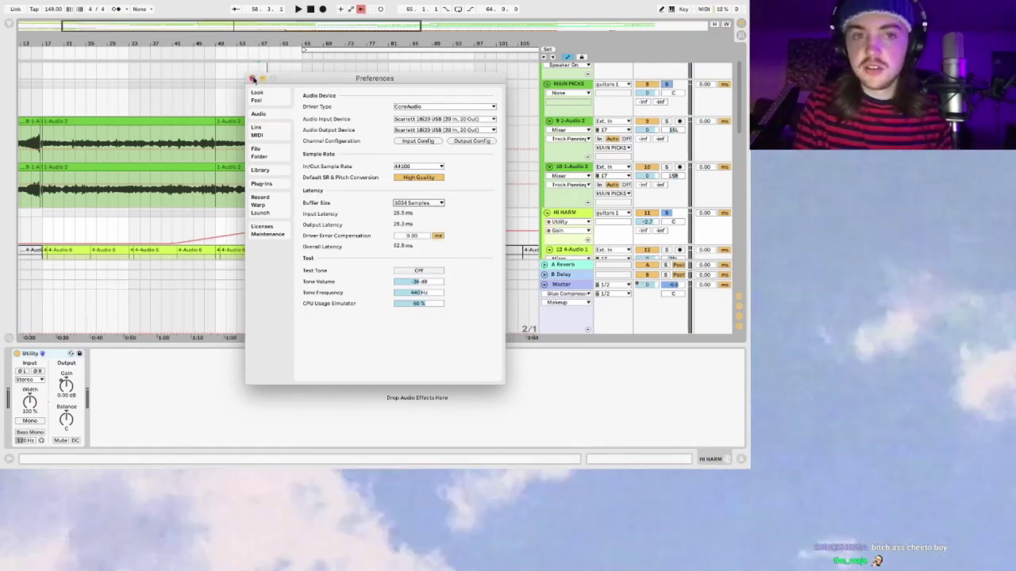
pyautogui.press('super+w')
pyautogui.press('space')
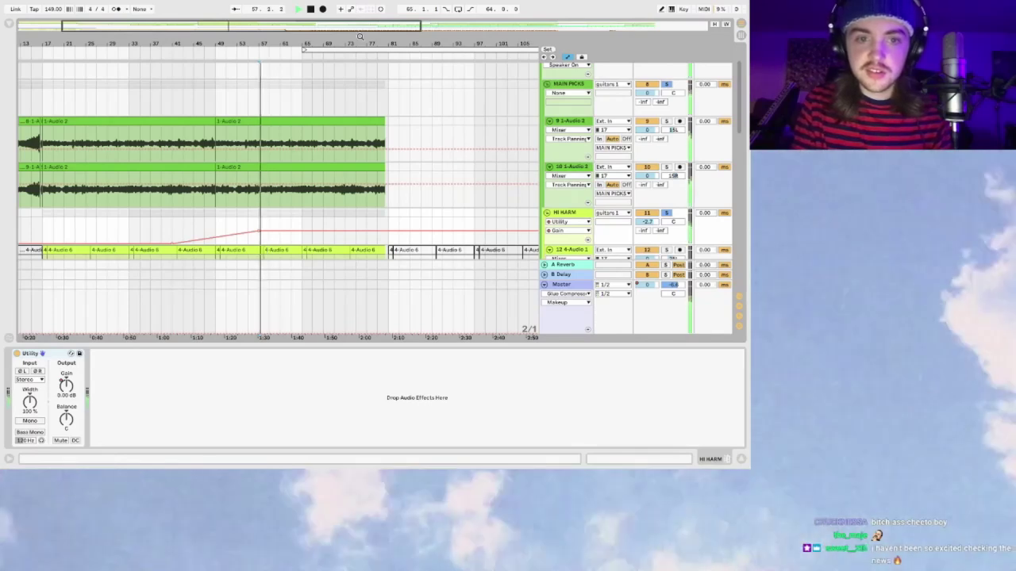
# Step: Zoom out to the whole song, then unfold crowd track 24 to show its automation and Delay/Grain Delay chain
pyautogui.moveTo(317, 27); pyautogui.dragTo(318, 24)
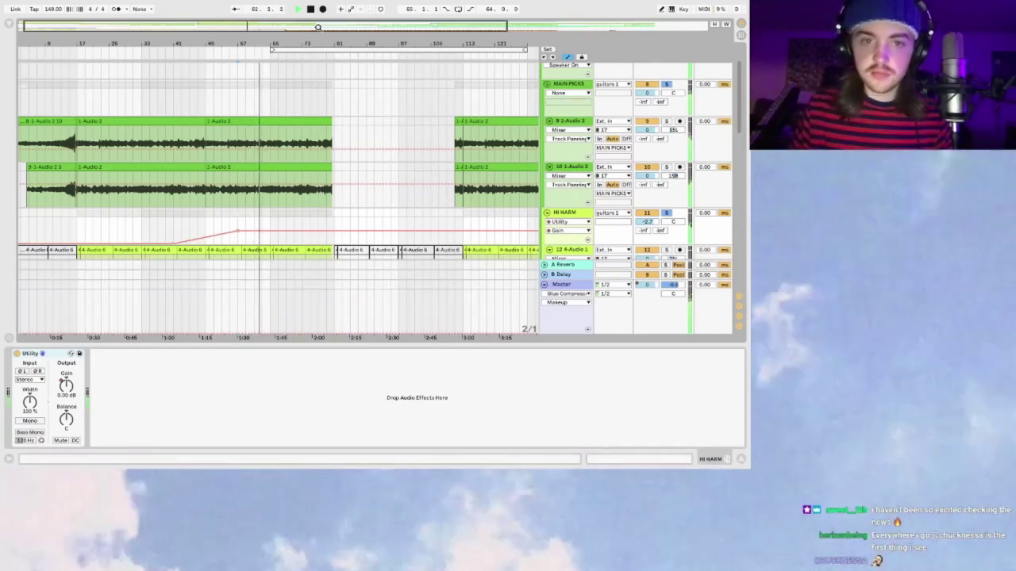
pyautogui.moveTo(228, 24); pyautogui.dragTo(251, 24)
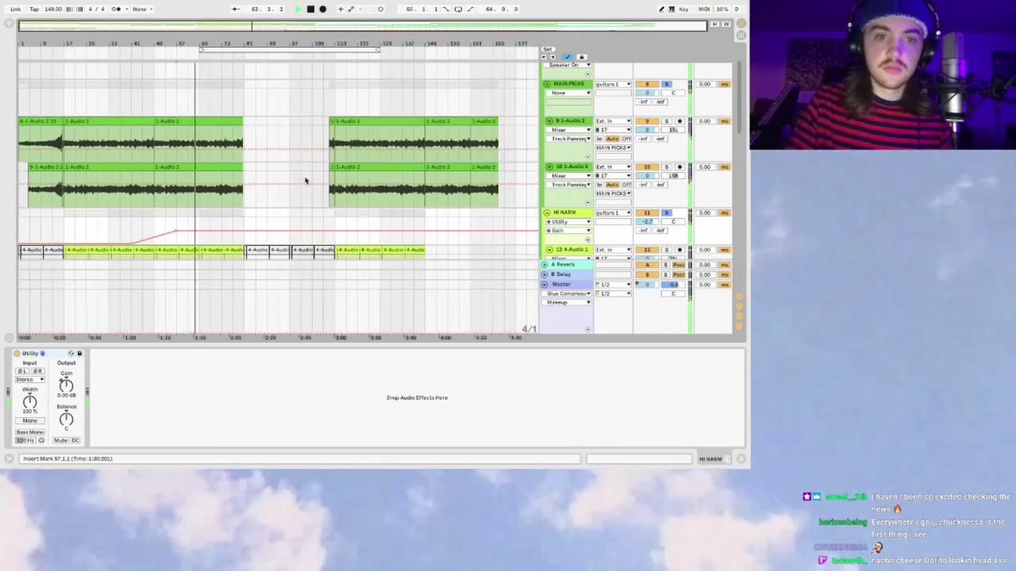
pyautogui.scroll(-10, 305, 180)
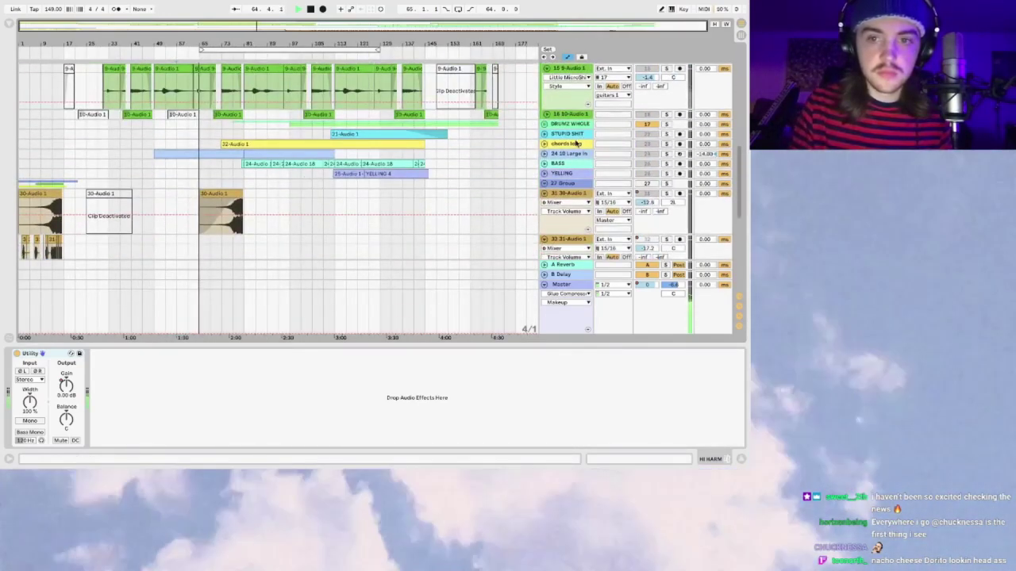
pyautogui.click(549, 156)
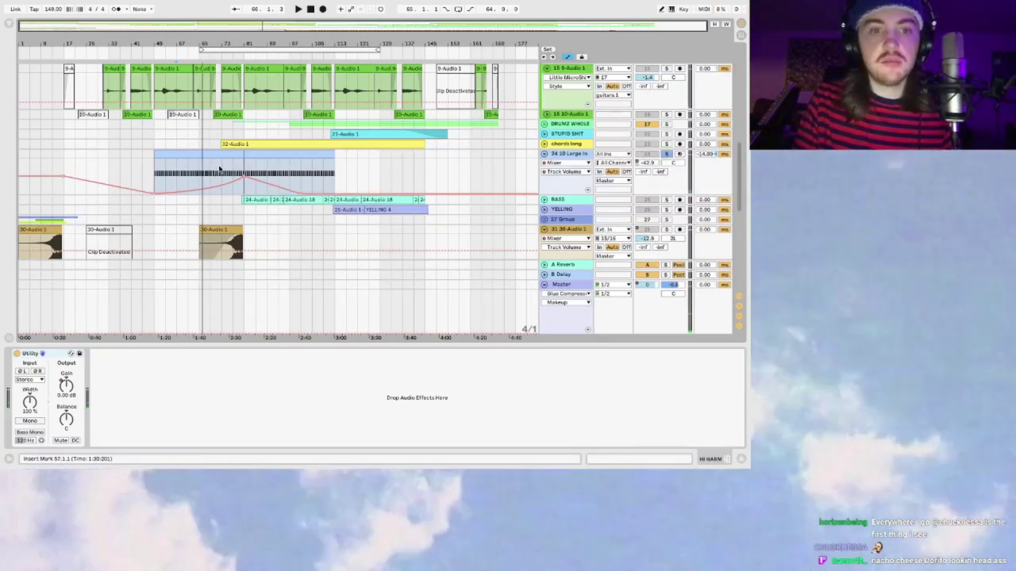
pyautogui.click(220, 168)
pyautogui.moveTo(247, 27); pyautogui.dragTo(293, 28)
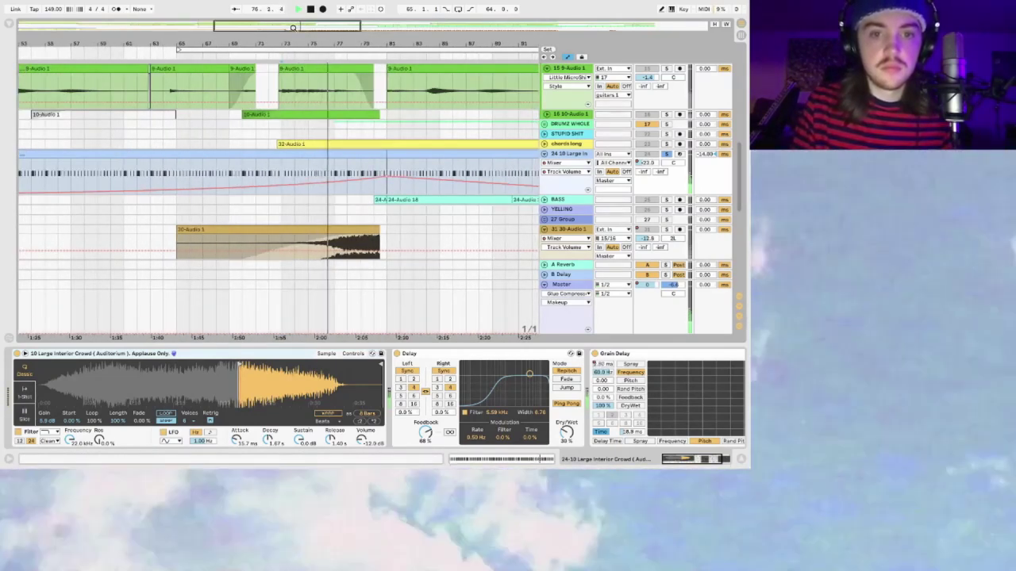
pyautogui.press('-')
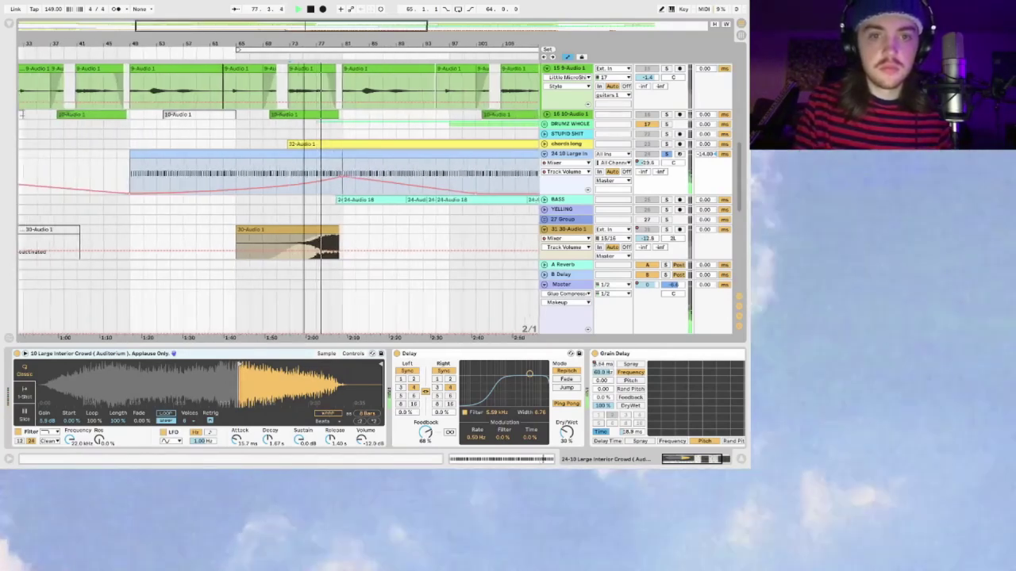
pyautogui.press('-')
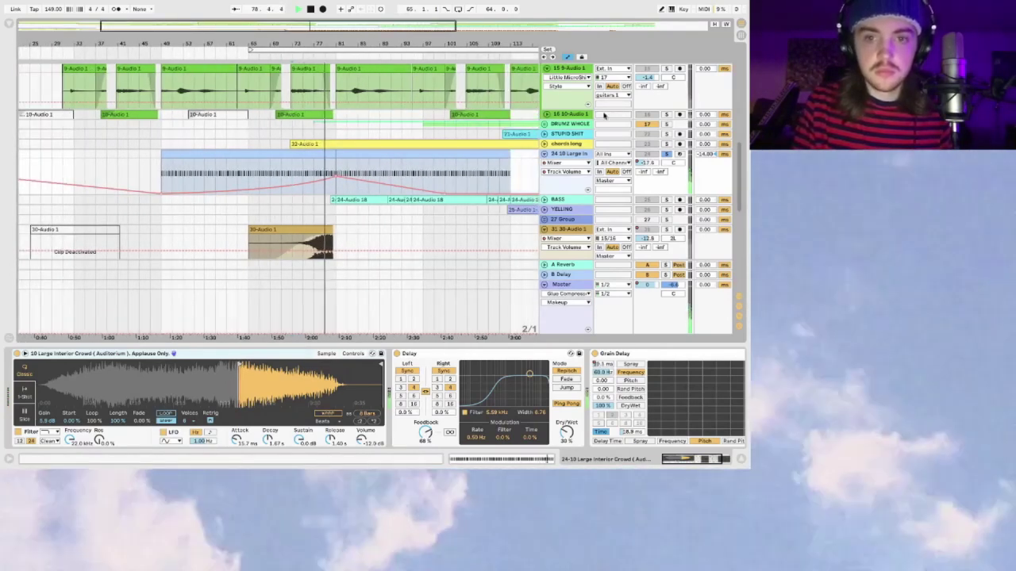
pyautogui.click(580, 155)
pyautogui.hscroll(2, 600, 401)
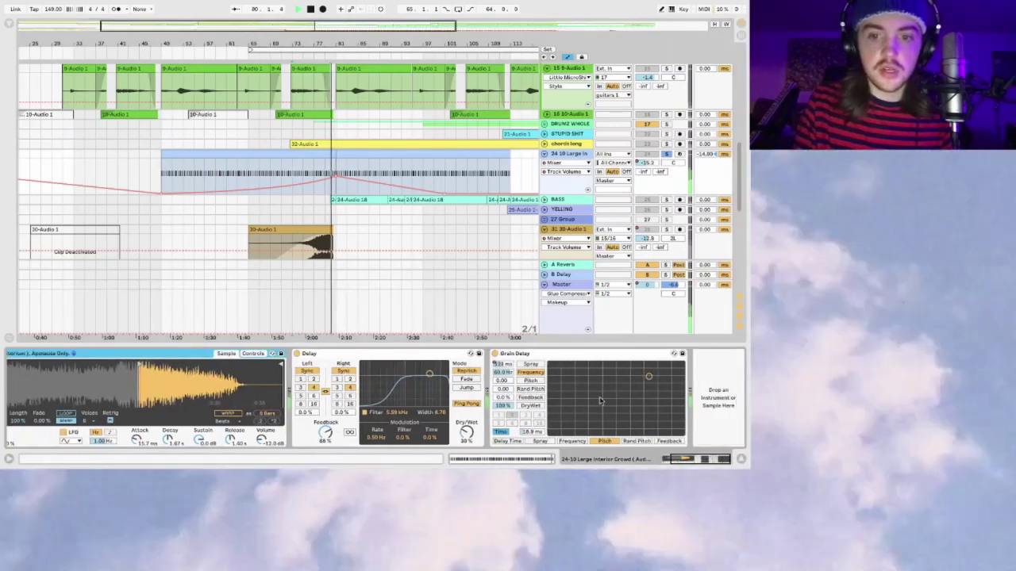
# Step: Unfold chords long and show its Auto Filter and sidechained Compressor chain
pyautogui.click(667, 144)
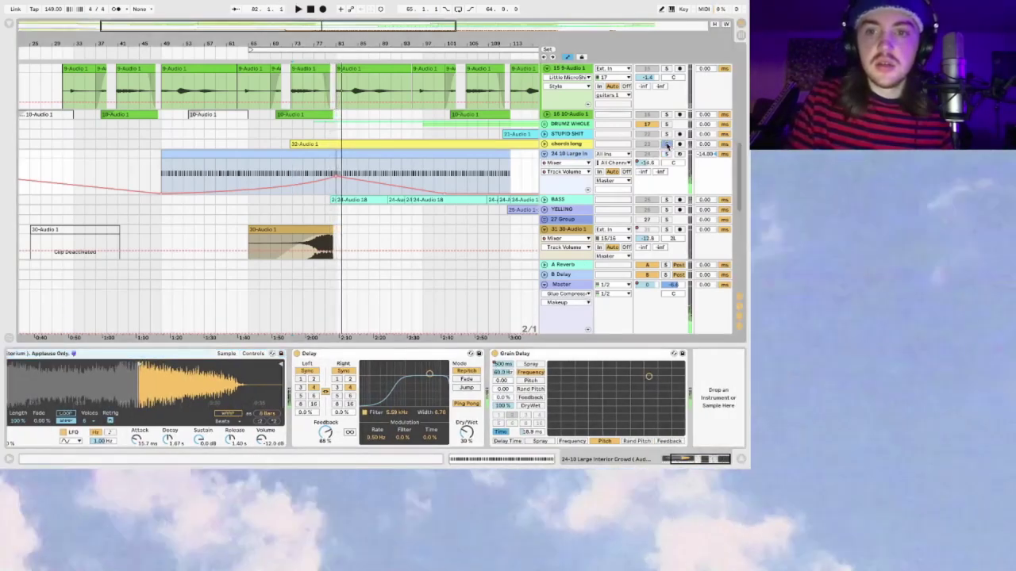
pyautogui.click(544, 144)
pyautogui.click(317, 178)
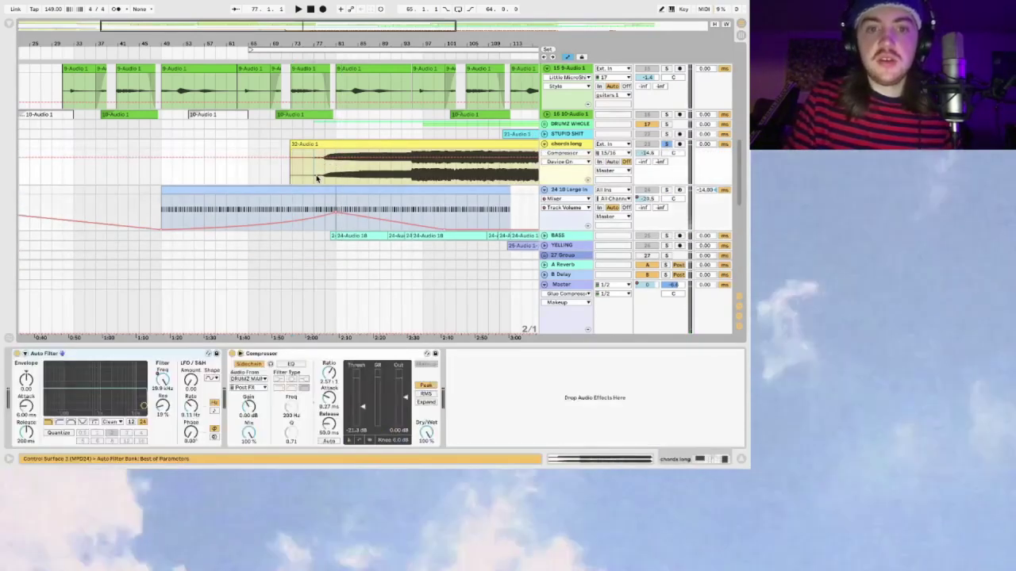
# Step: Switch off the chords long Compressor while zooming around bar 77
pyautogui.moveTo(315, 23); pyautogui.dragTo(314, 25)
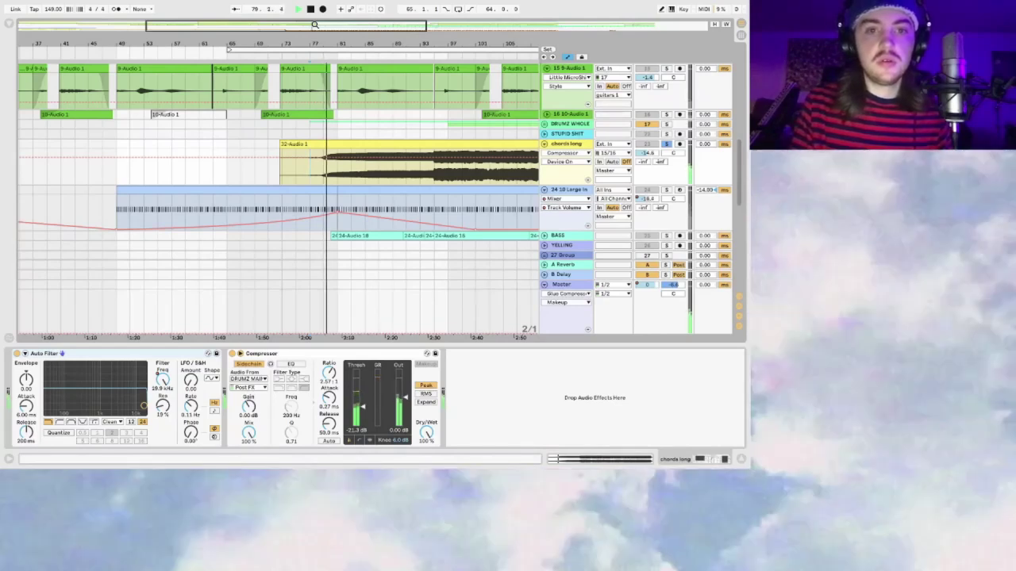
pyautogui.press('-')
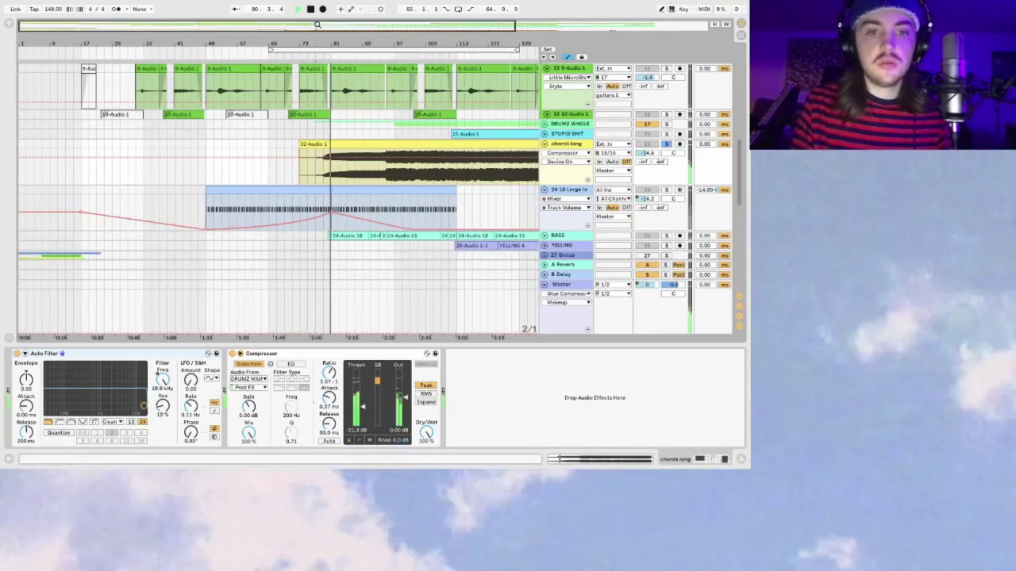
pyautogui.press('+')
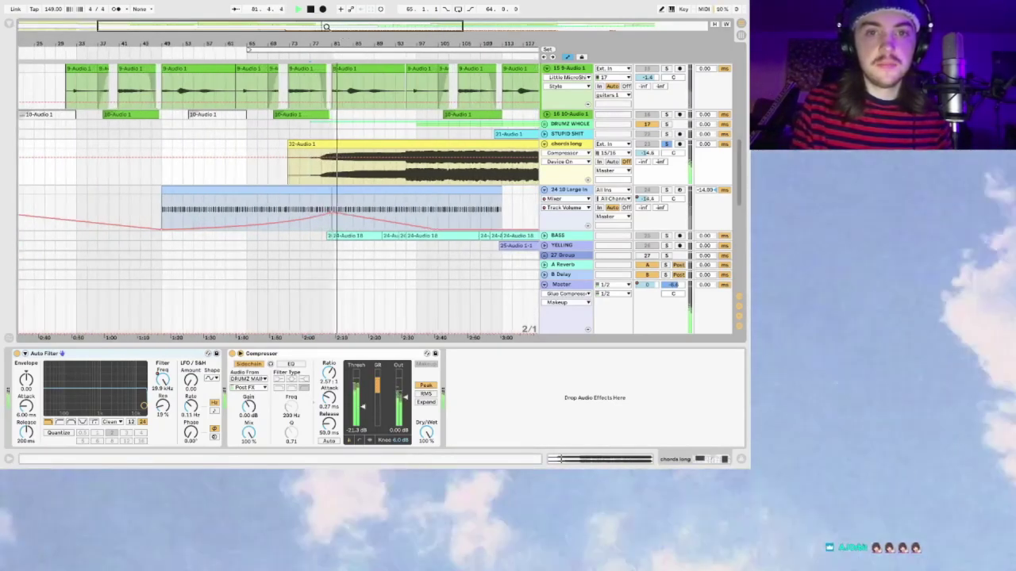
pyautogui.moveTo(326, 27); pyautogui.dragTo(328, 29)
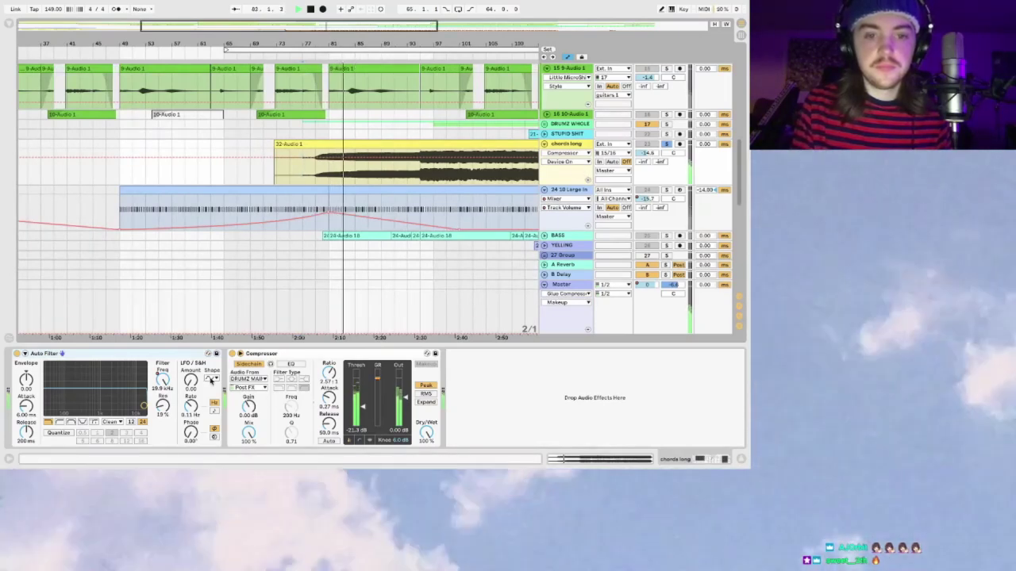
pyautogui.click(232, 354)
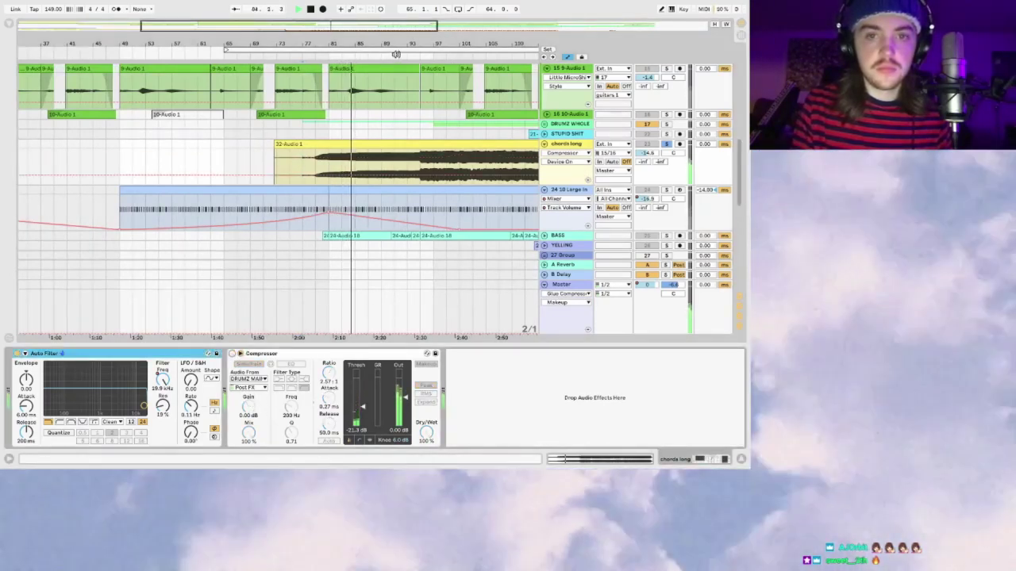
pyautogui.moveTo(388, 27)
pyautogui.mouseDown()
pyautogui.moveTo(396, 28)
pyautogui.moveTo(374, 24)
pyautogui.mouseUp()
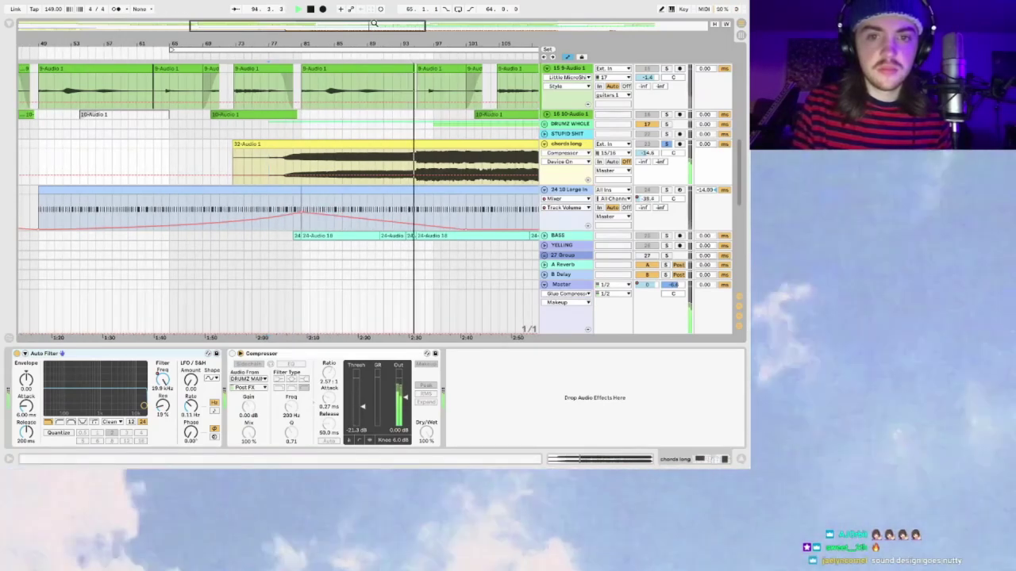
pyautogui.moveTo(374, 23); pyautogui.dragTo(488, 23)
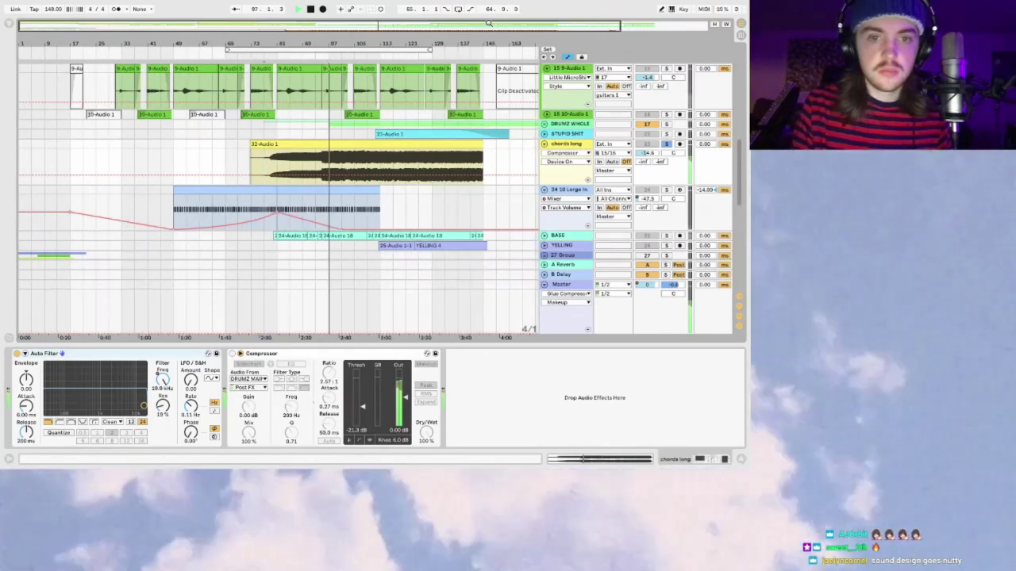
# Step: Fold chords long to one row, stop playback, and unfold BASS to show its 24-Audio 18 clips
pyautogui.click(544, 145)
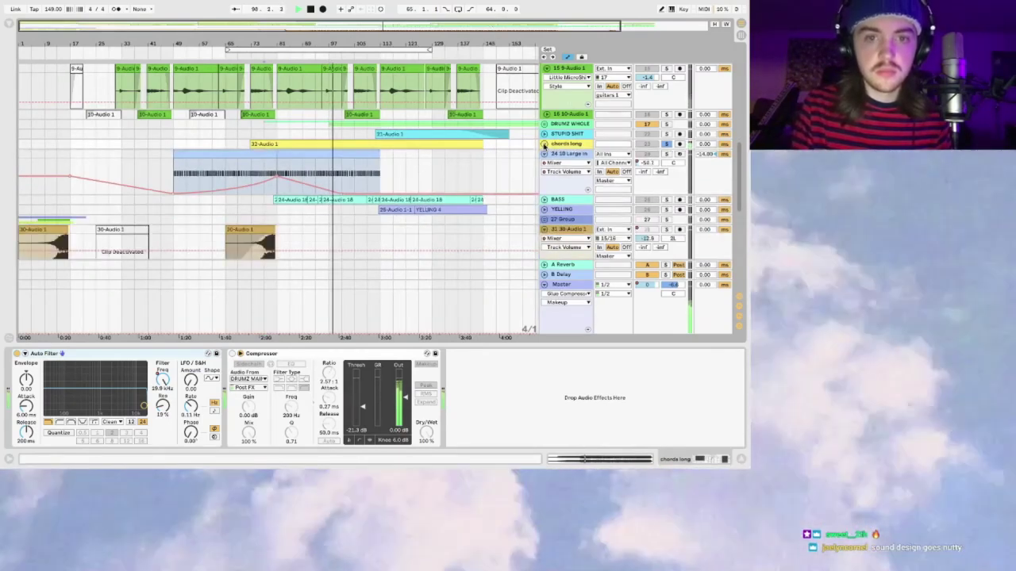
pyautogui.click(545, 144)
pyautogui.click(544, 144)
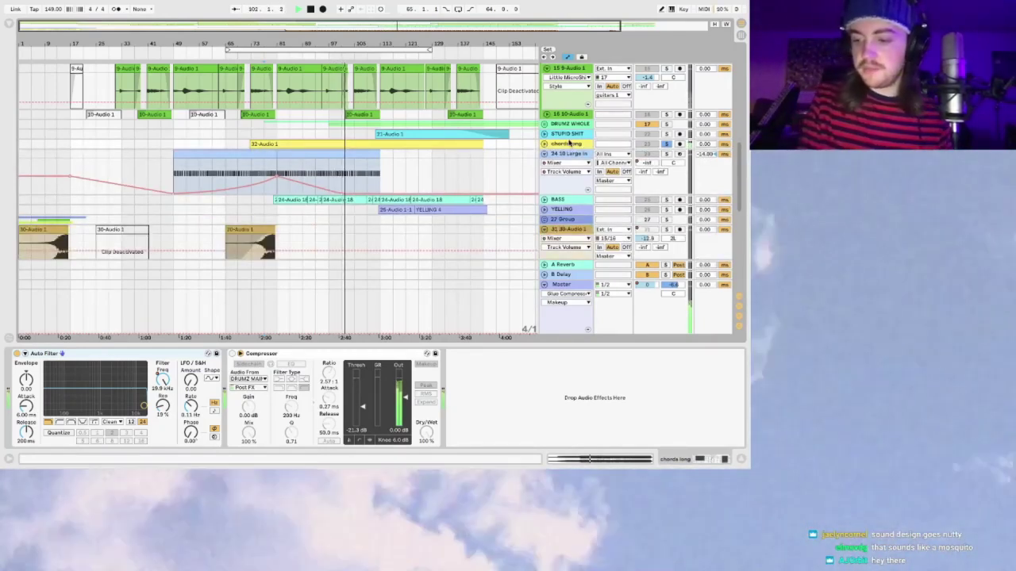
pyautogui.press('space')
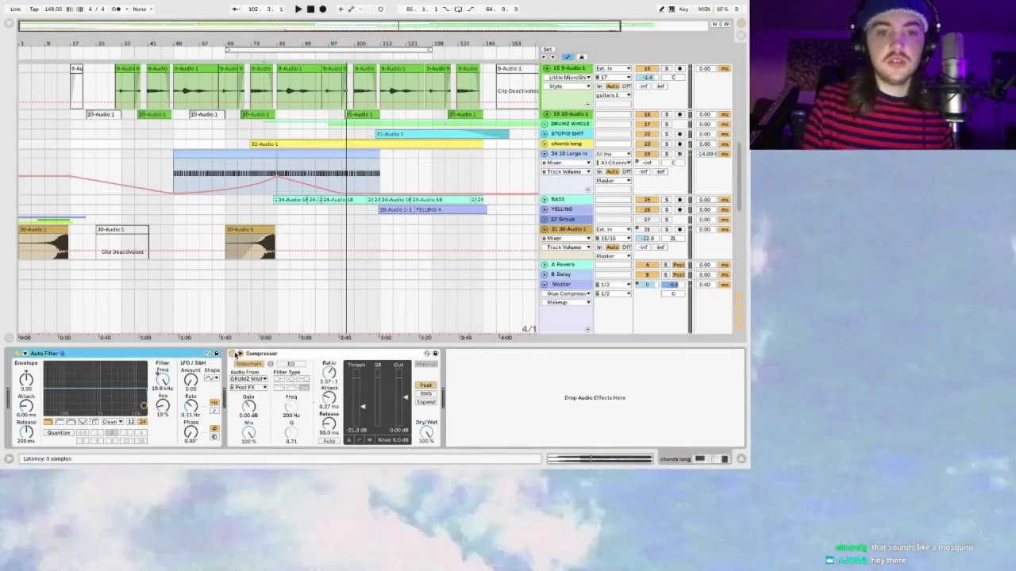
pyautogui.click(544, 199)
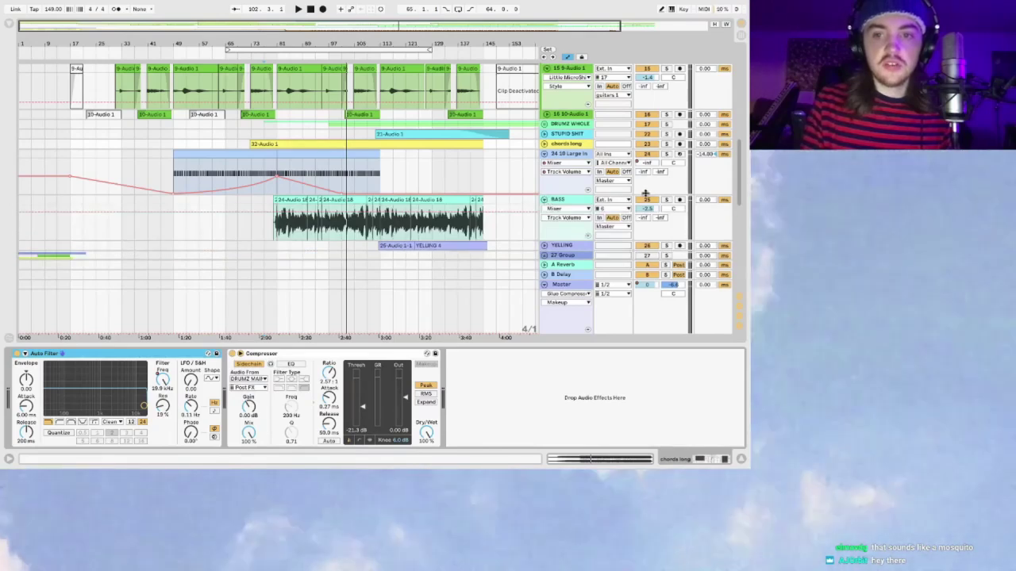
# Step: Solo the BASS track, show its Compressor, and start playback
pyautogui.click(665, 200)
pyautogui.click(278, 228)
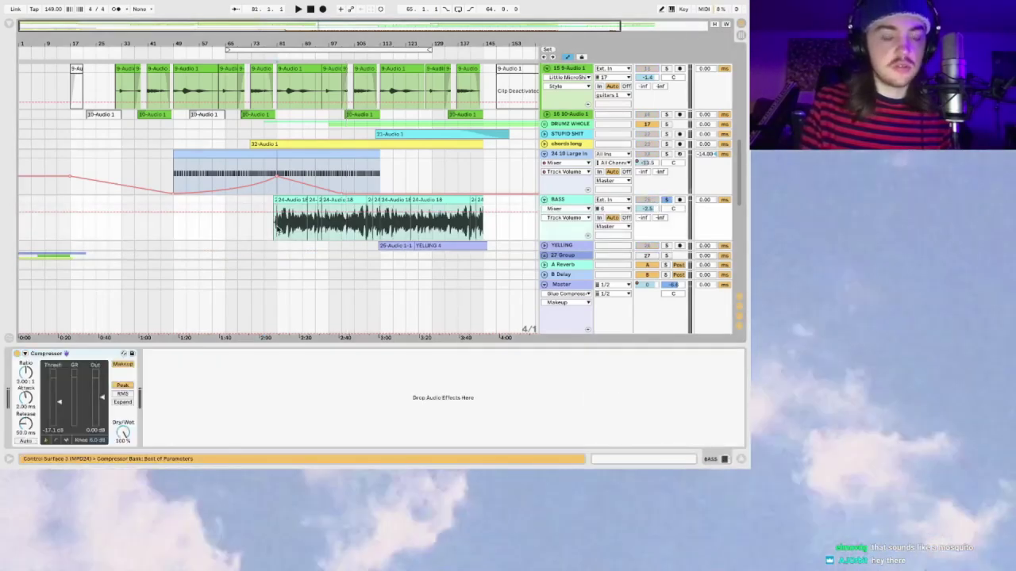
pyautogui.press('space')
# Step: Zoom in on the bass clips, then unfold DRUMZ WHOLE to reveal DRUMZ MAIN and SHAKER
pyautogui.moveTo(329, 24); pyautogui.dragTo(329, 26)
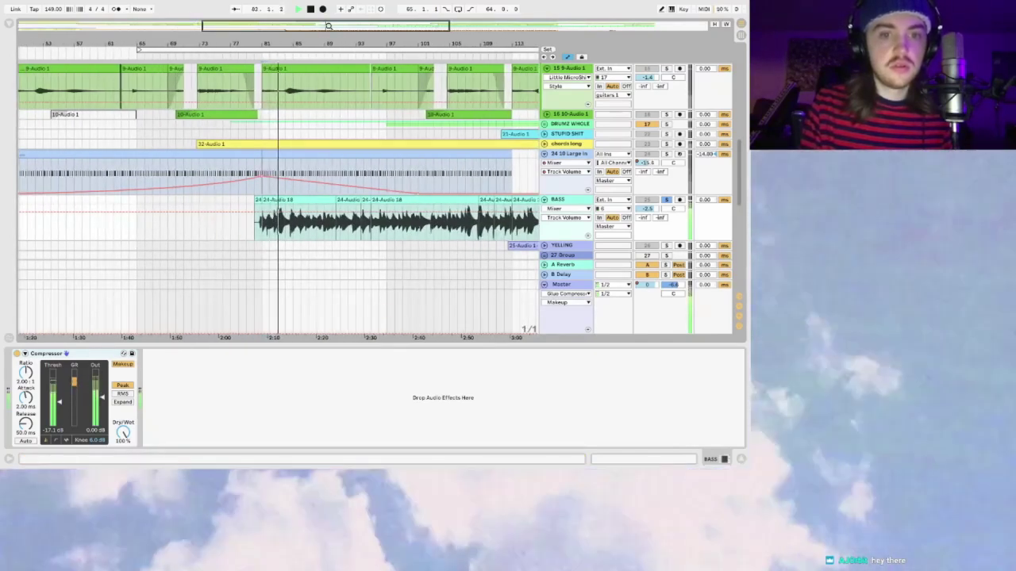
pyautogui.moveTo(329, 26); pyautogui.dragTo(329, 26)
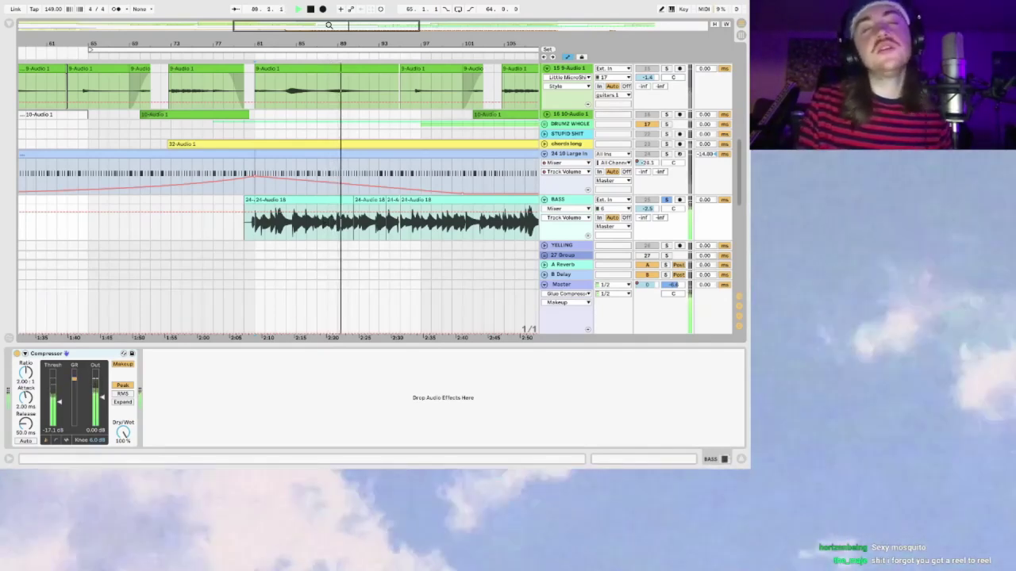
pyautogui.moveTo(338, 28); pyautogui.dragTo(338, 25)
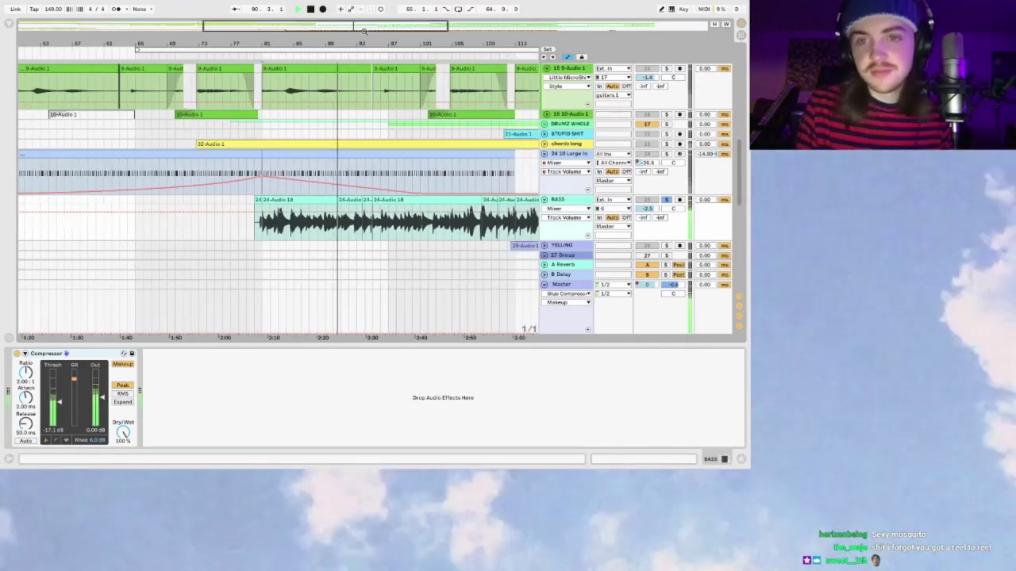
pyautogui.click(547, 121)
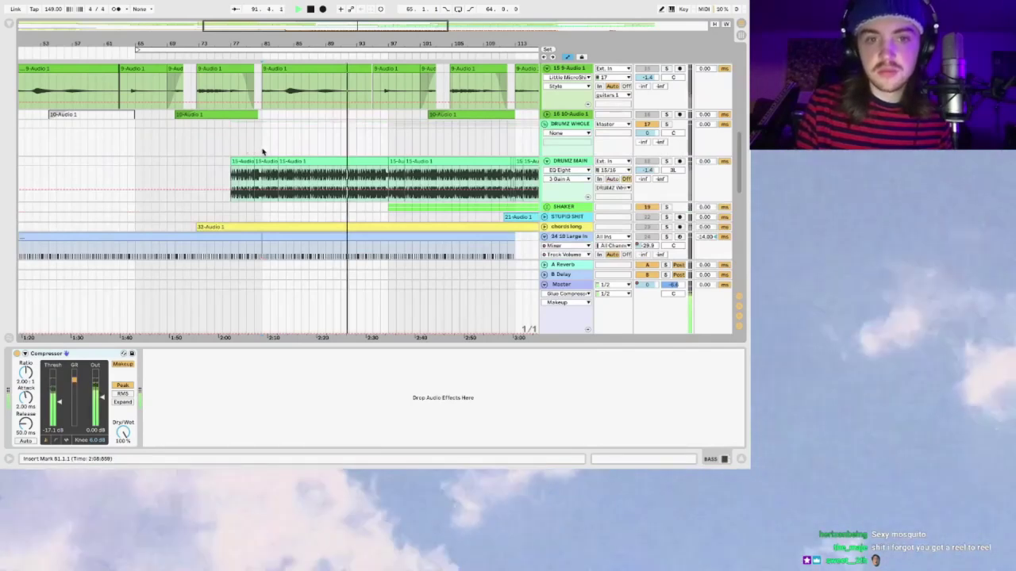
# Step: Play DRUMZ MAIN from bar 81 with its effect chain shown, zooming in on the drum clips
pyautogui.click(261, 151)
pyautogui.press('space')
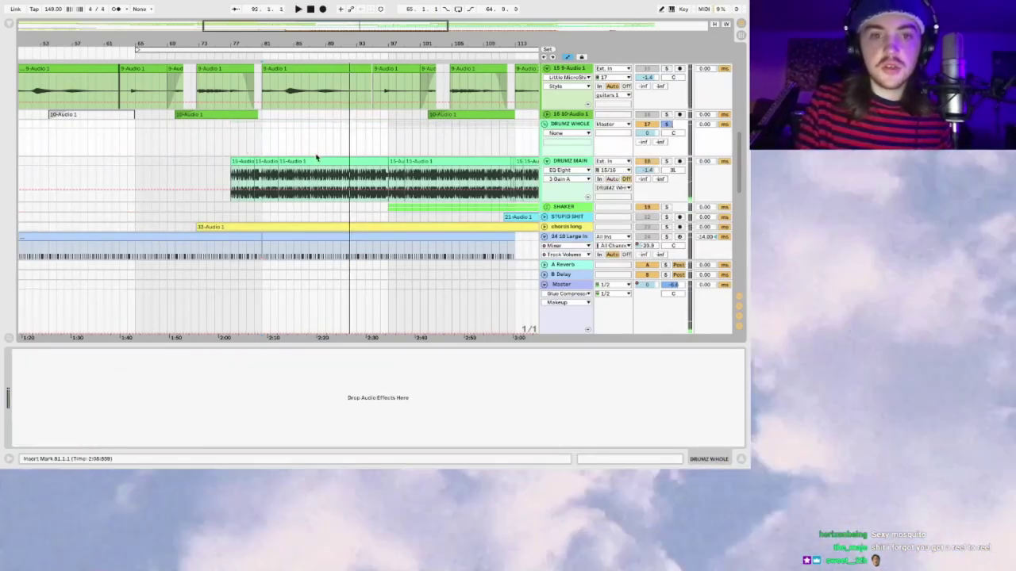
pyautogui.click(231, 176)
pyautogui.press('space')
pyautogui.moveTo(320, 27); pyautogui.dragTo(320, 22)
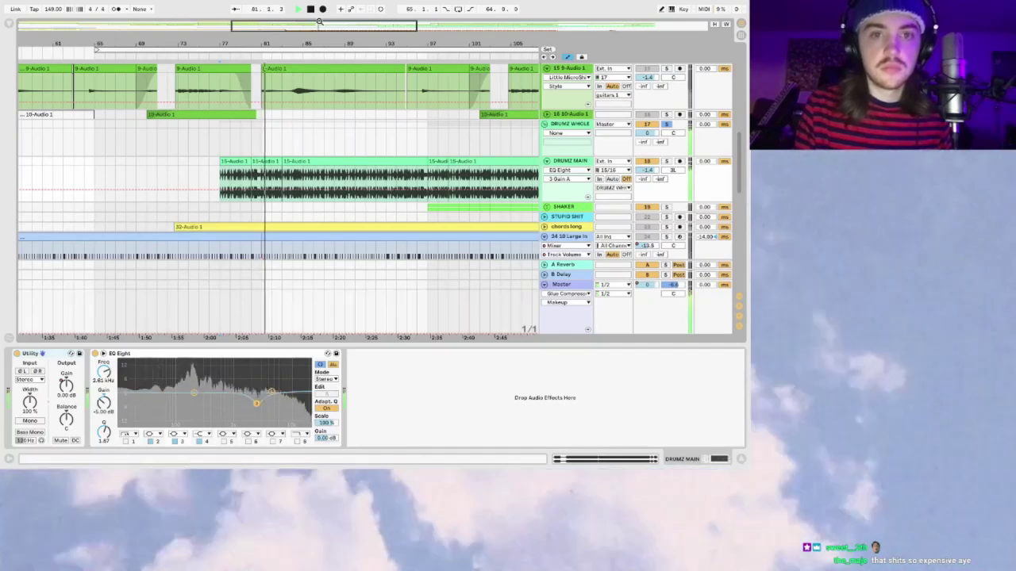
# Step: Zoom the arrangement in and out around the drums, reselect DRUMZ MAIN, and stop playback
pyautogui.press('-')
pyautogui.press('-')
pyautogui.press('-')
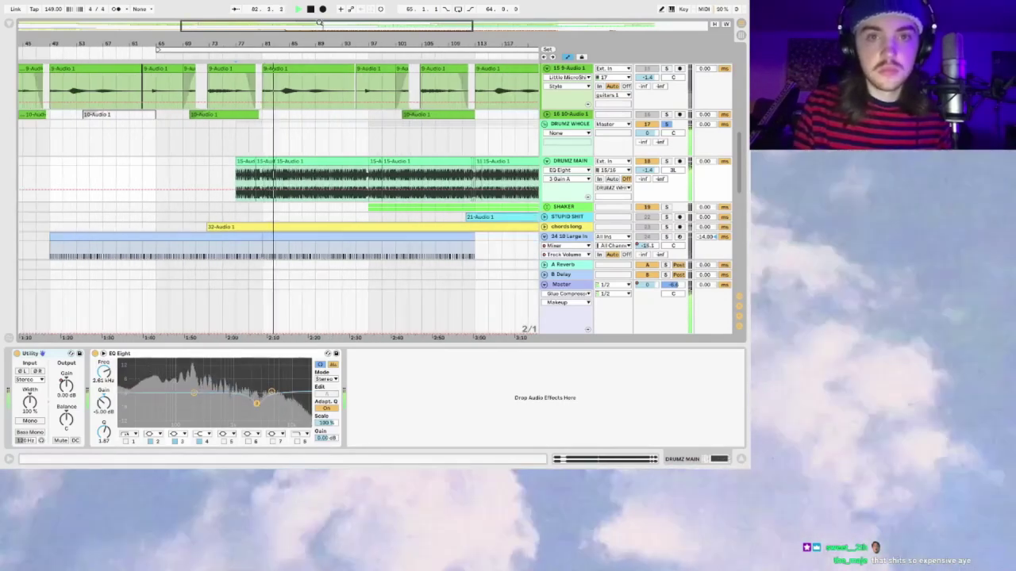
pyautogui.click(243, 140)
pyautogui.press('+')
pyautogui.press('+')
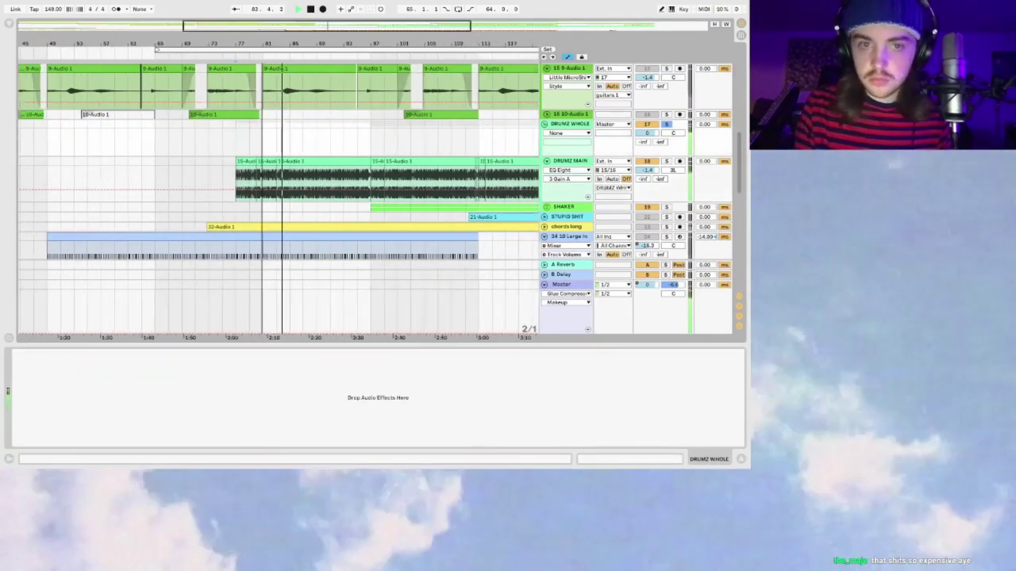
pyautogui.press('+')
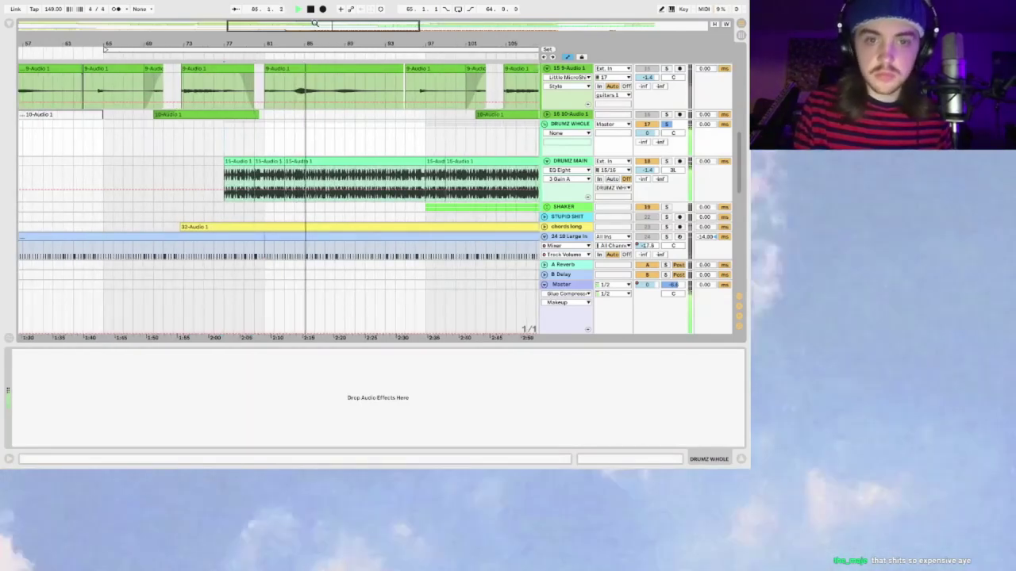
pyautogui.moveTo(315, 23); pyautogui.dragTo(315, 23)
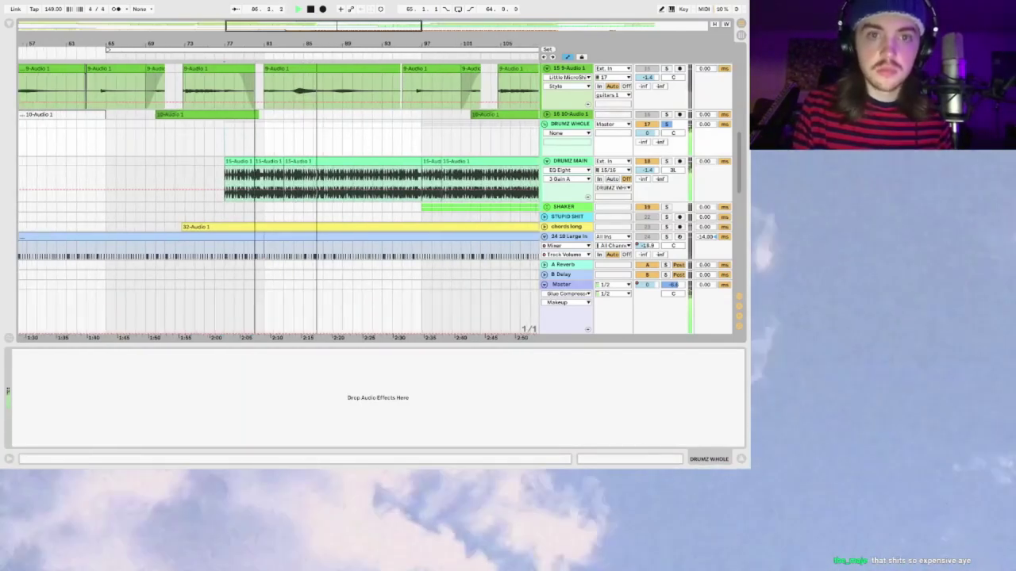
pyautogui.press('-')
pyautogui.press('-')
pyautogui.click(281, 157)
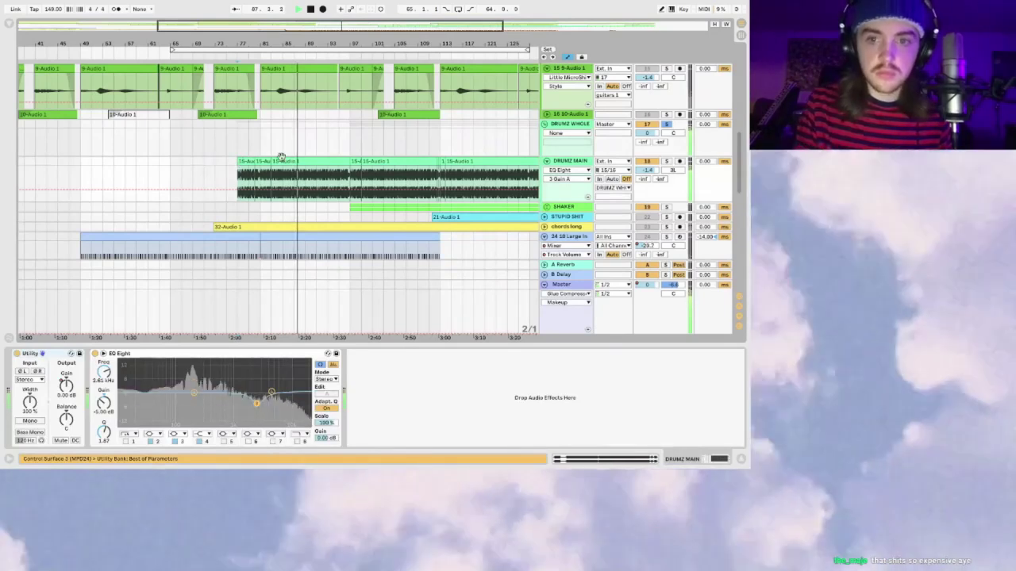
pyautogui.press('space')
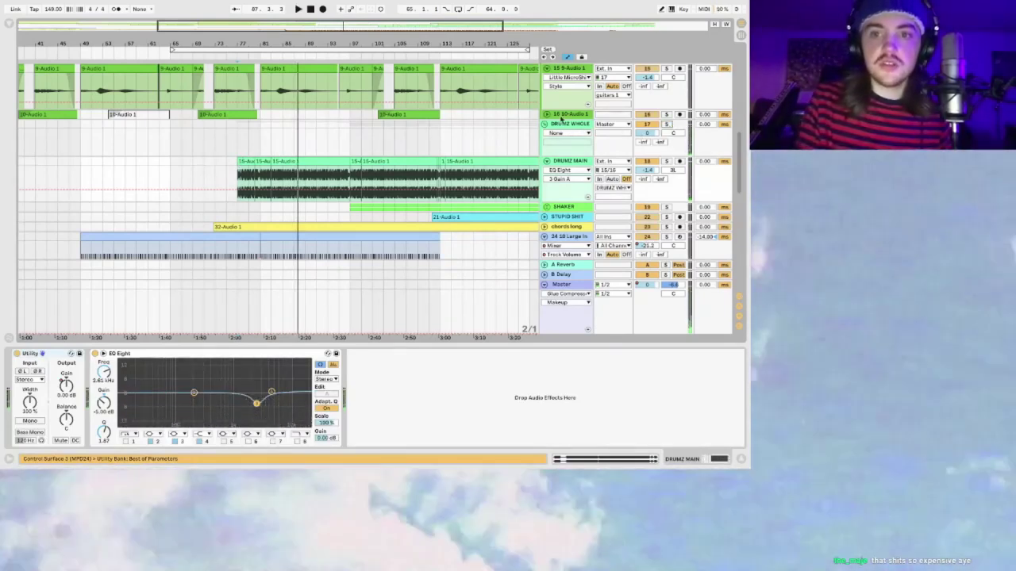
# Step: Show DRUMZ MAIN's Utility and EQ Eight, focus EQ Eight, and set the insert point at bar 77
pyautogui.click(544, 125)
pyautogui.click(547, 126)
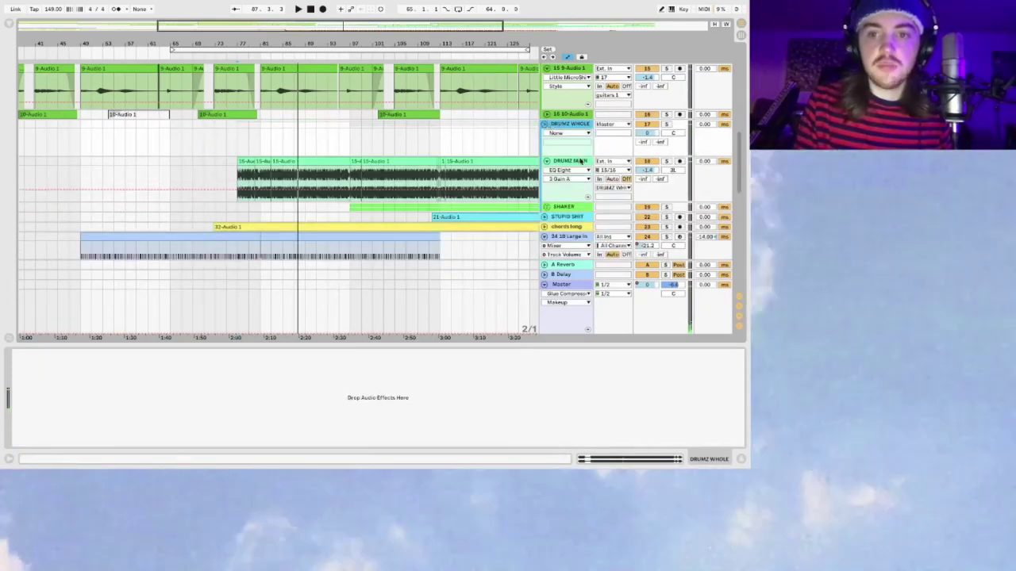
pyautogui.click(576, 162)
pyautogui.click(157, 354)
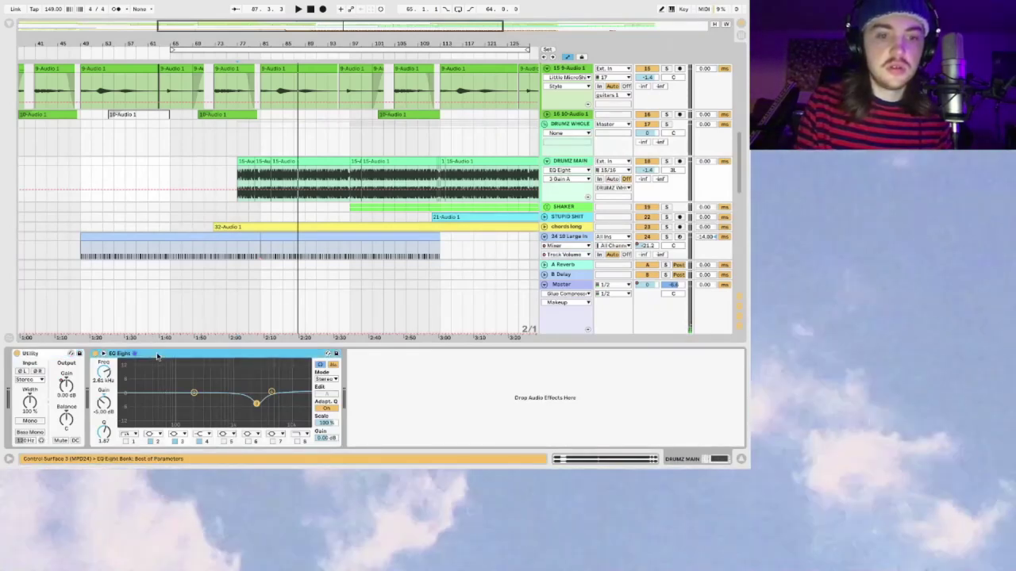
pyautogui.click(234, 143)
pyautogui.scroll(10, 267, 122)
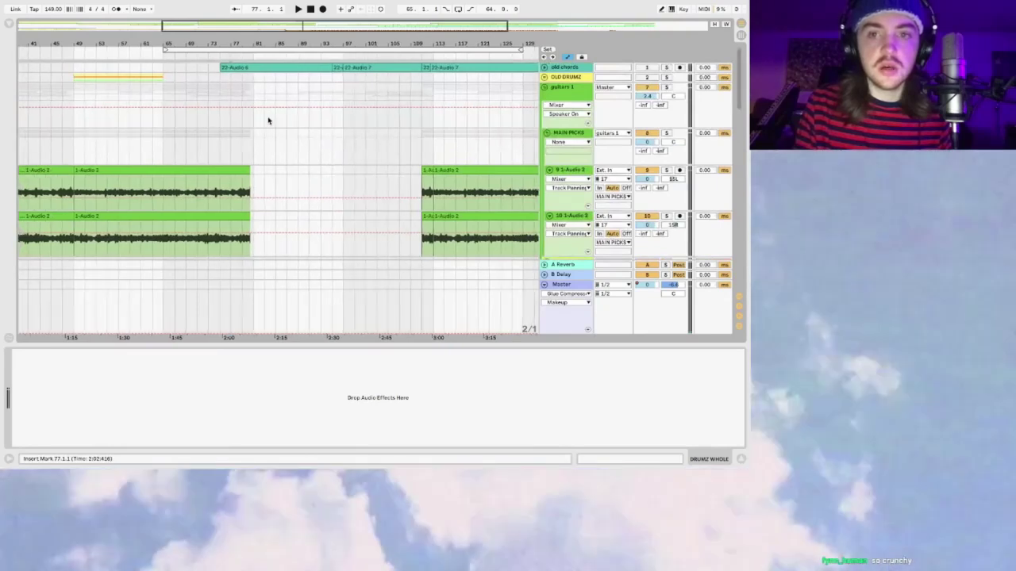
# Step: Expand the OLD DRUMZ group and play the arrangement from bar 1.1.1
pyautogui.click(544, 77)
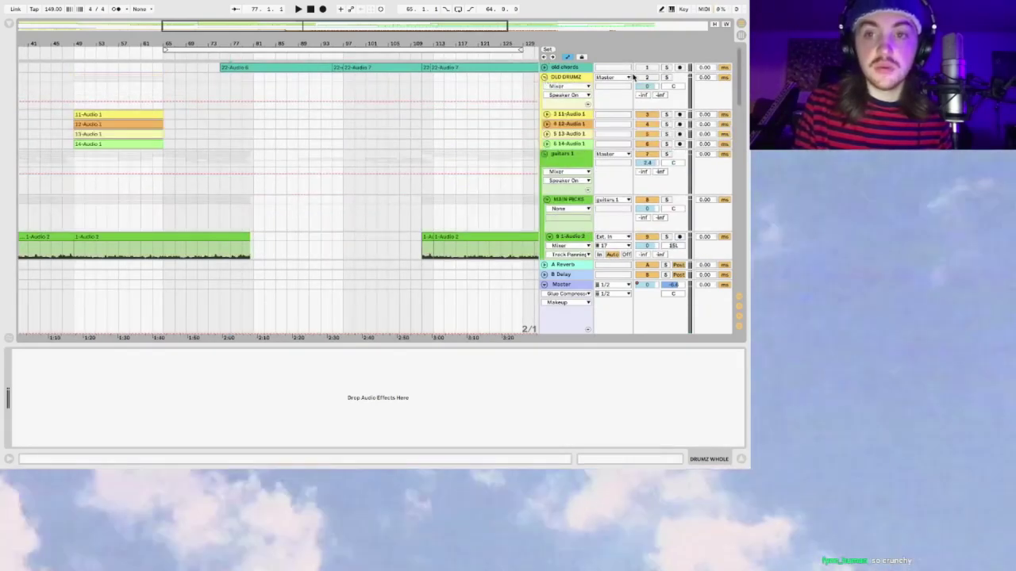
pyautogui.hscroll(-10, 384, 216)
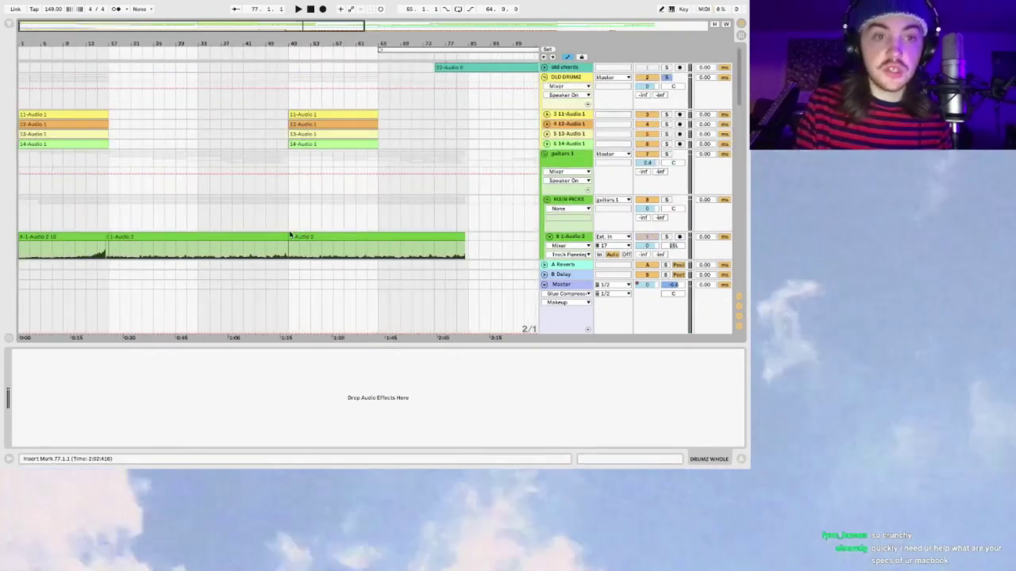
pyautogui.click(19, 100)
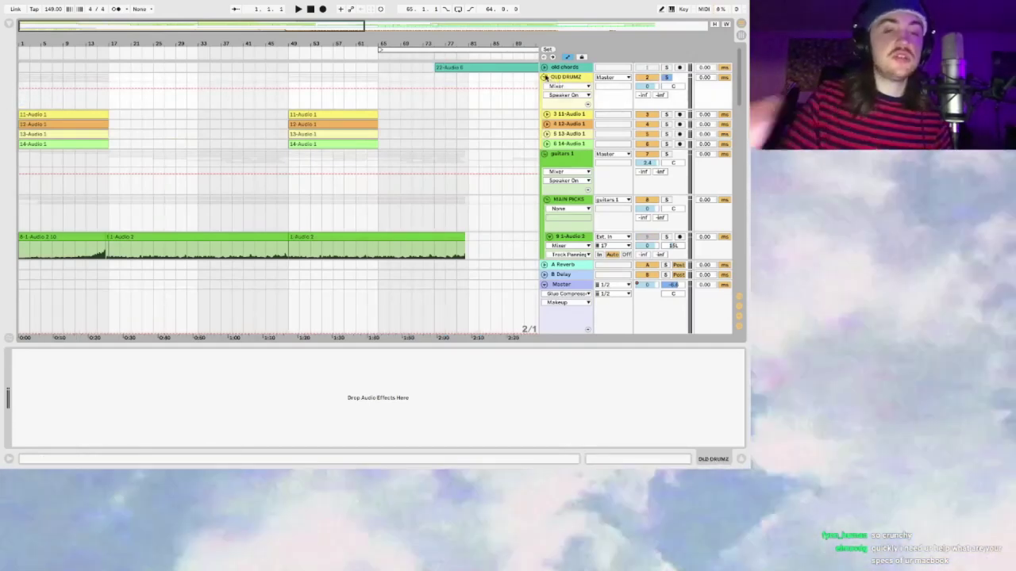
pyautogui.press('space')
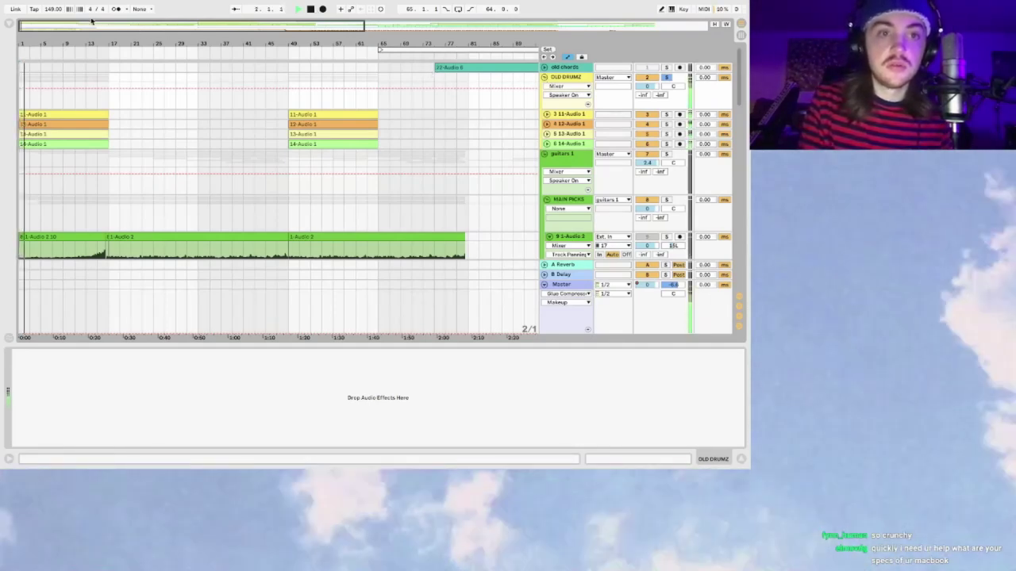
# Step: Zoom the timeline around the song start and scroll down to the later chord and bass tracks
pyautogui.moveTo(90, 20); pyautogui.dragTo(168, 25)
pyautogui.press('+')
pyautogui.press('+')
pyautogui.press('+')
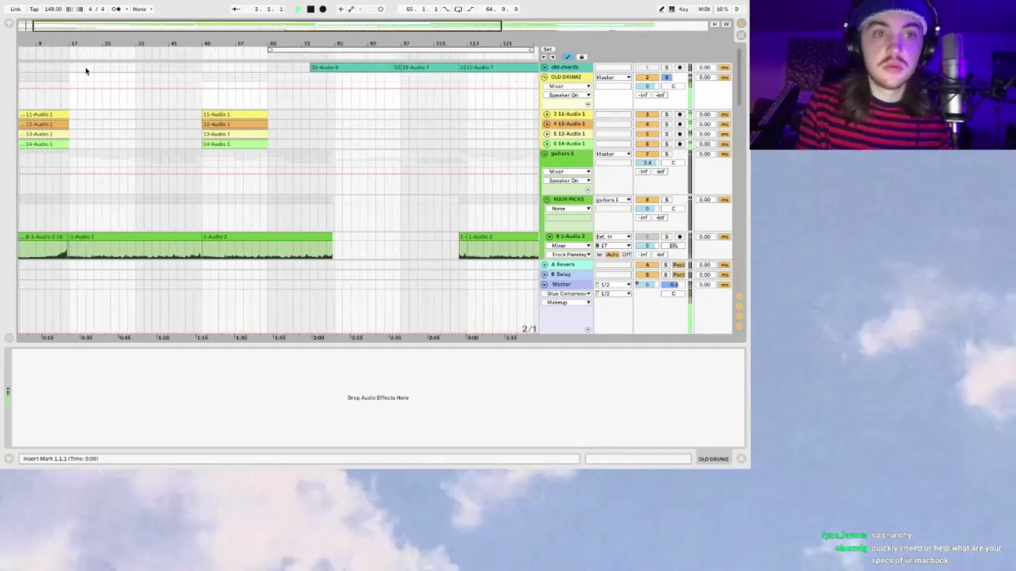
pyautogui.scroll(-1, 24, 25)
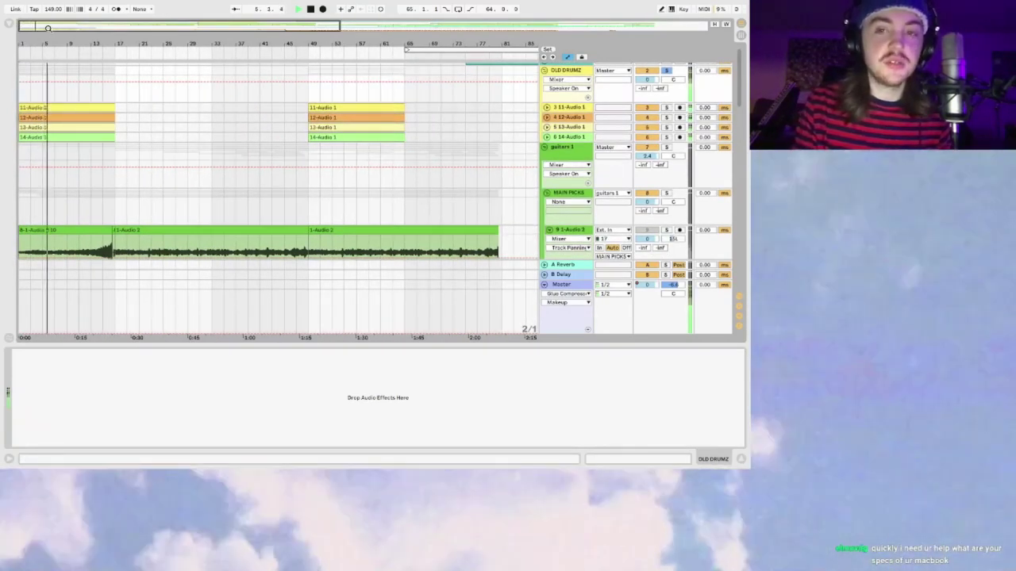
pyautogui.press('-')
pyautogui.press('-')
pyautogui.scroll(1, 86, 105)
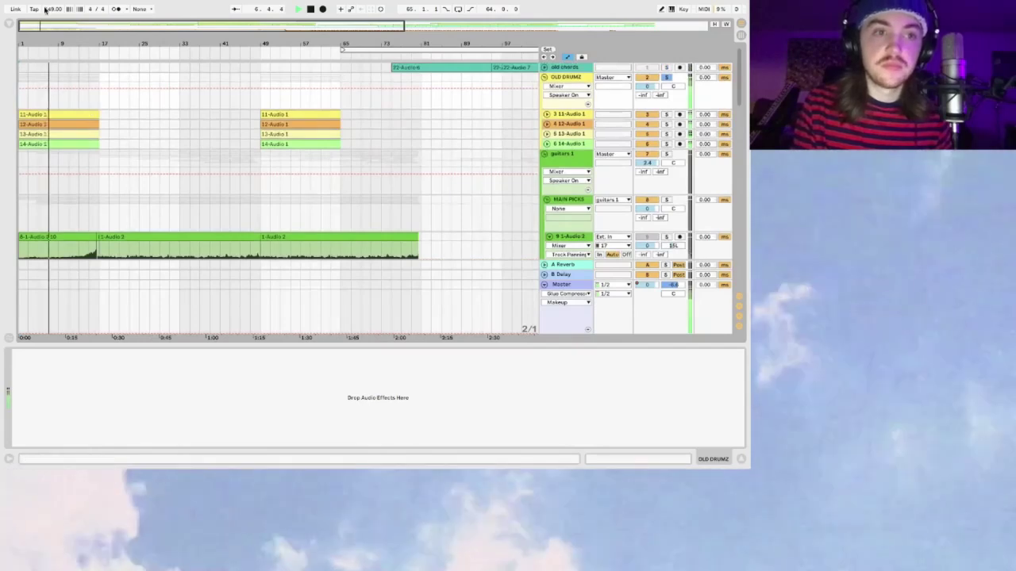
pyautogui.press('+')
pyautogui.scroll(-1, 93, 119)
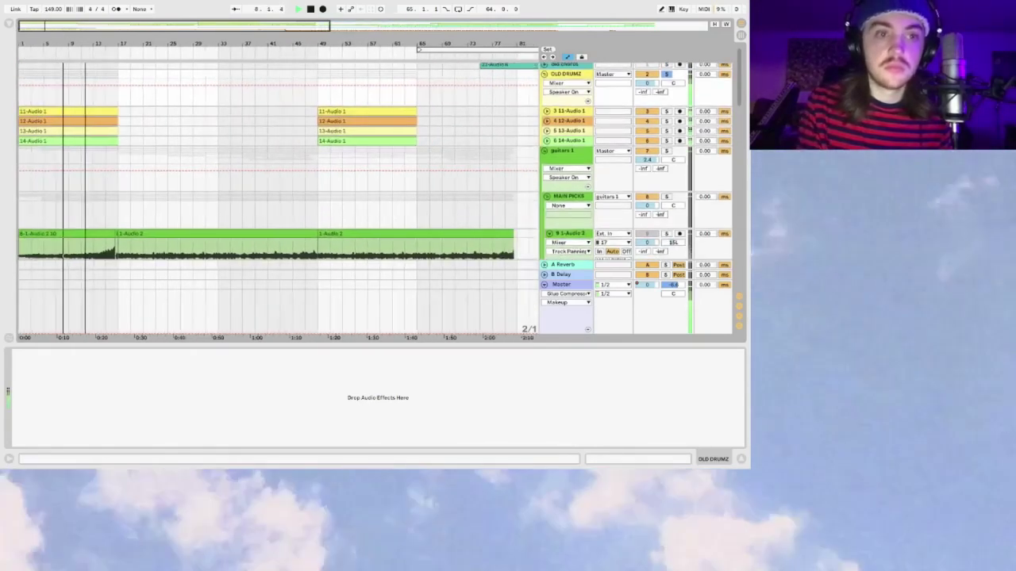
pyautogui.scroll(-1, 288, 113)
pyautogui.scroll(1, 389, 93)
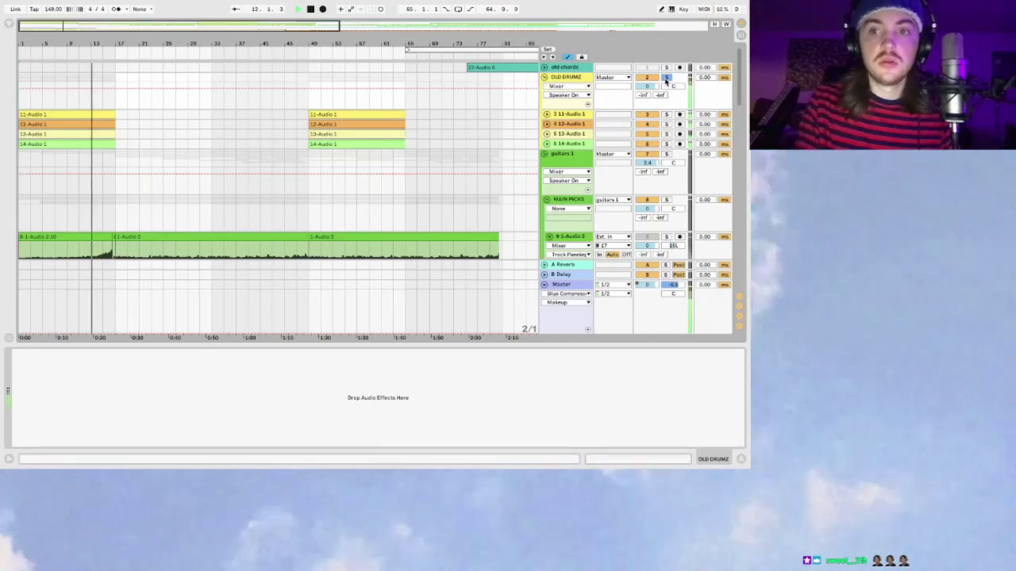
pyautogui.scroll(-10, 379, 143)
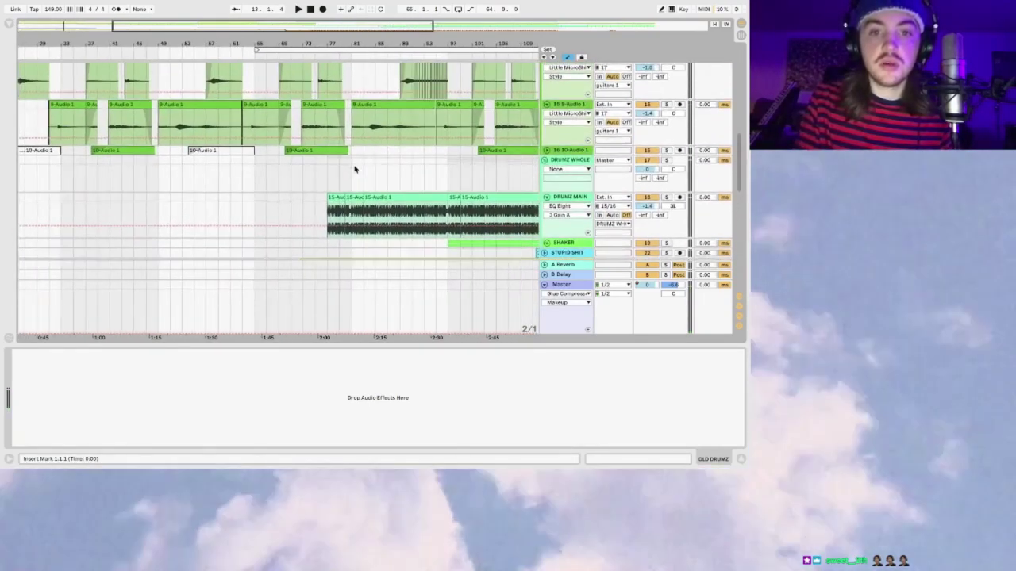
# Step: Set the start point at bar 81 on DRUMZ WHOLE, solo the group, and play it
pyautogui.click(358, 187)
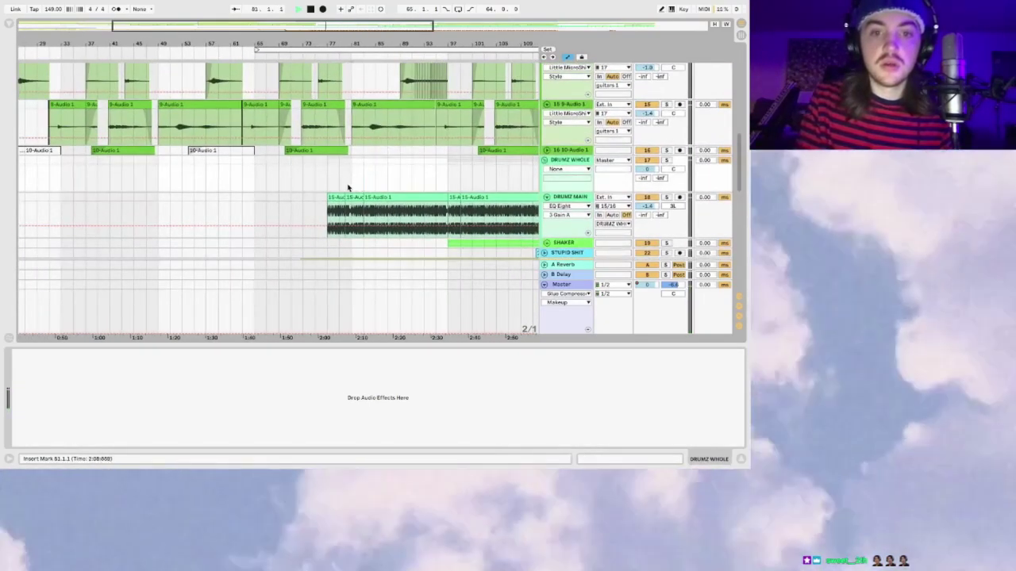
pyautogui.click(665, 160)
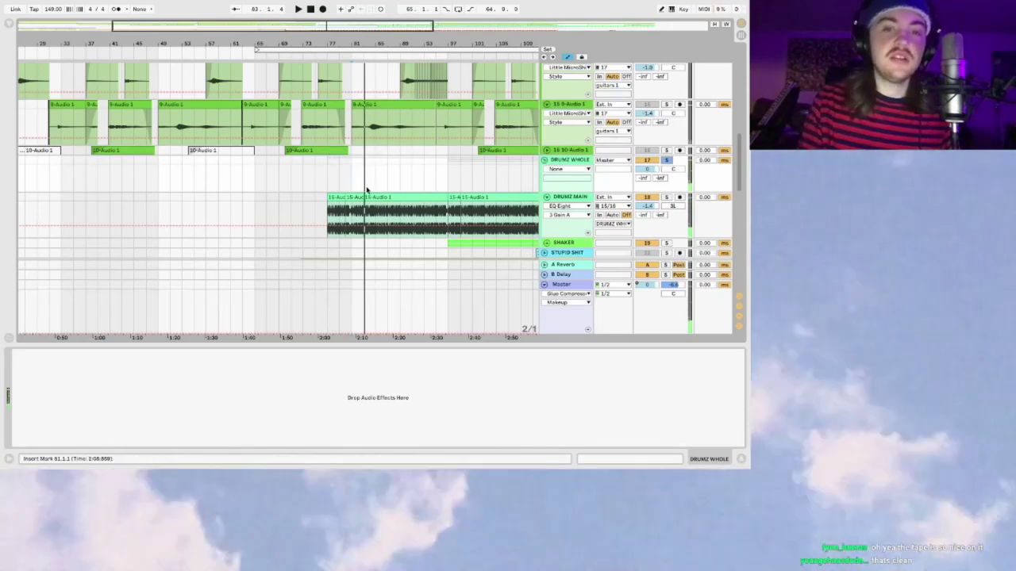
pyautogui.press('space')
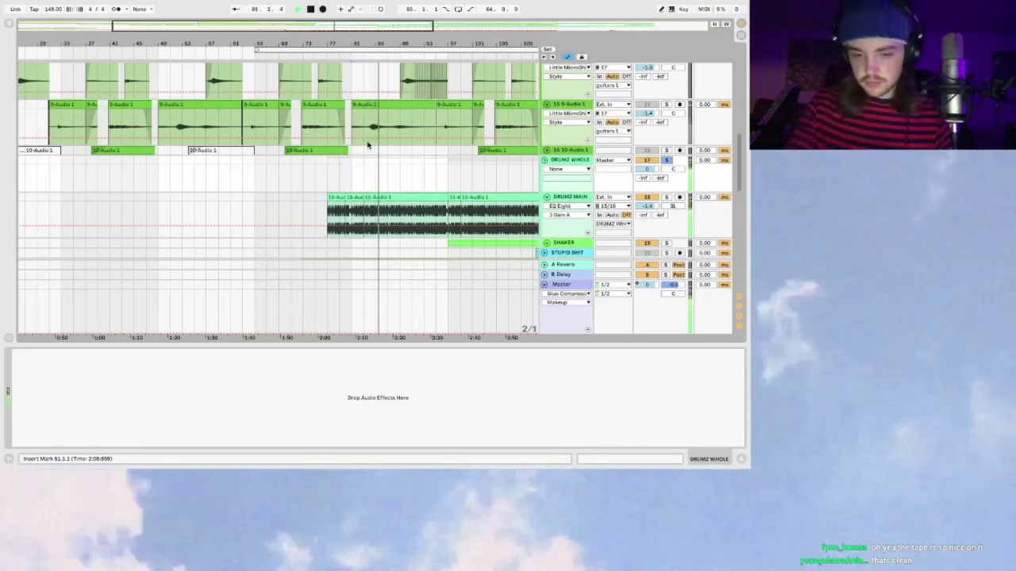
pyautogui.moveTo(52, 2)
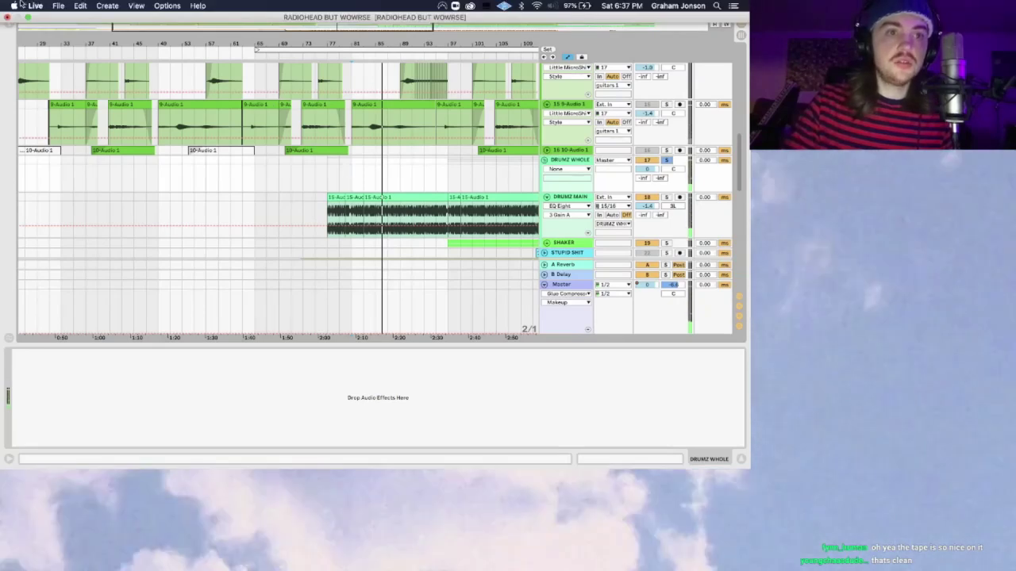
pyautogui.click(16, 6)
pyautogui.press('Escape')
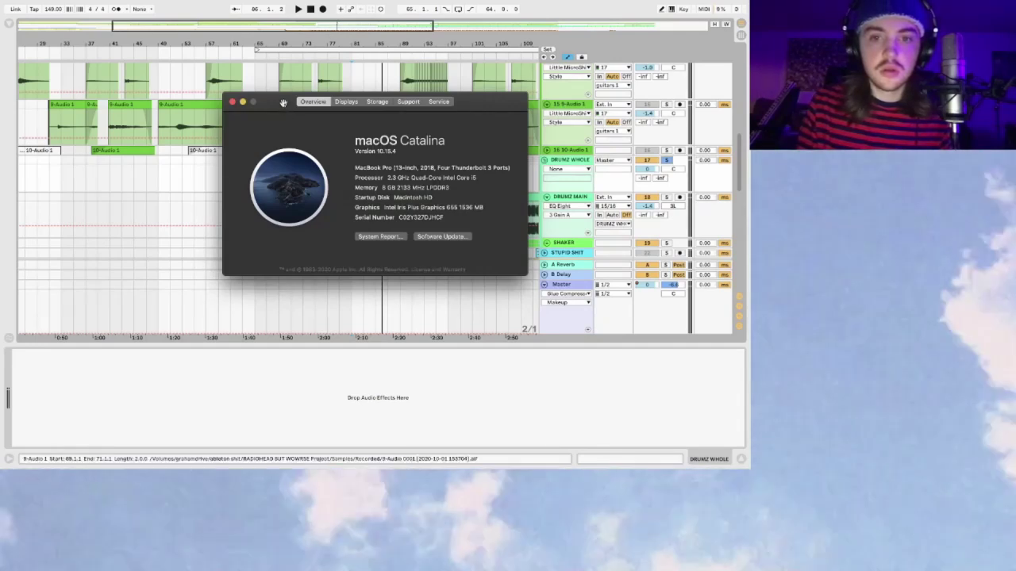
pyautogui.moveTo(283, 102); pyautogui.dragTo(222, 78)
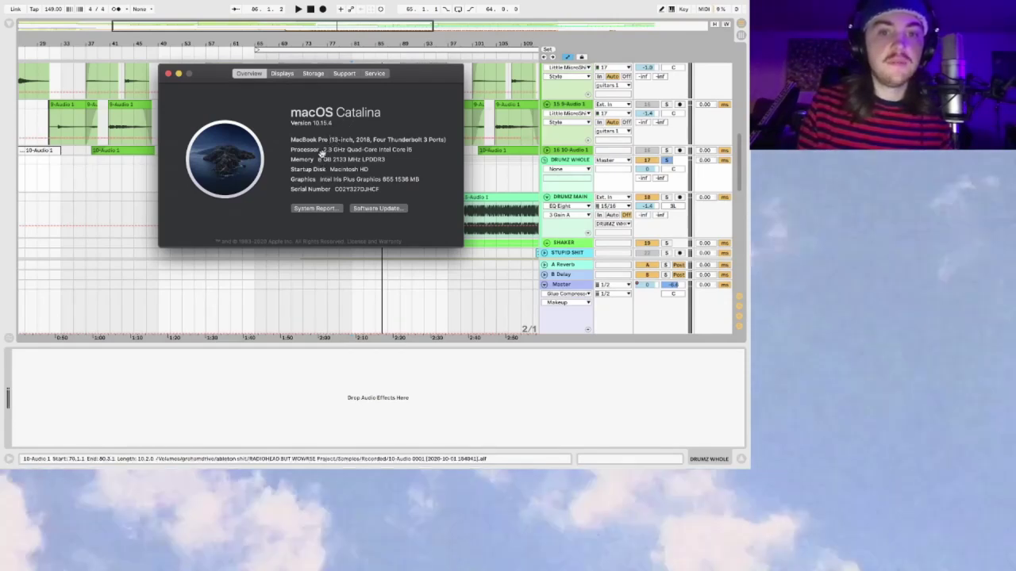
pyautogui.click(282, 74)
pyautogui.click(311, 74)
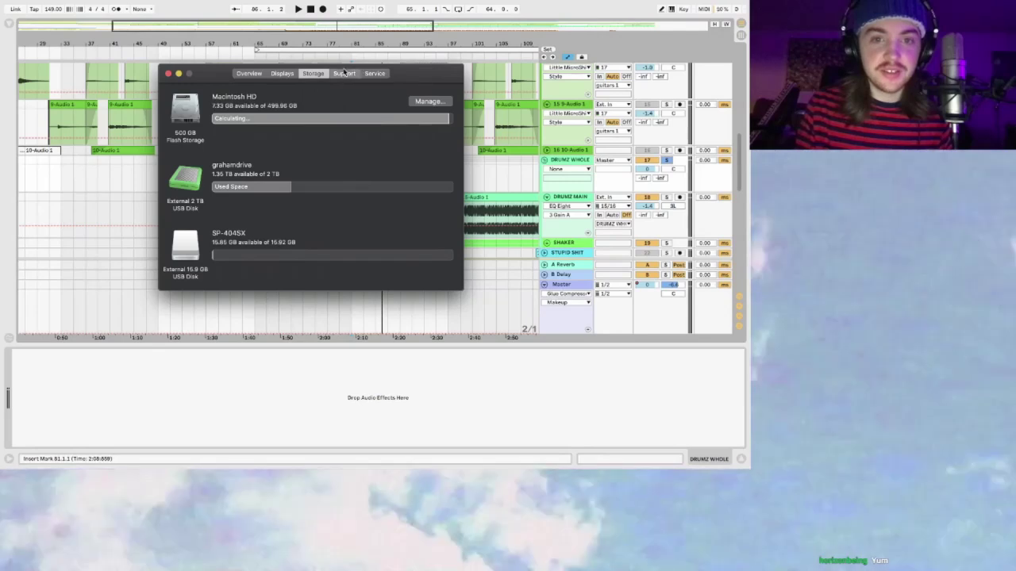
pyautogui.click(345, 73)
pyautogui.click(312, 73)
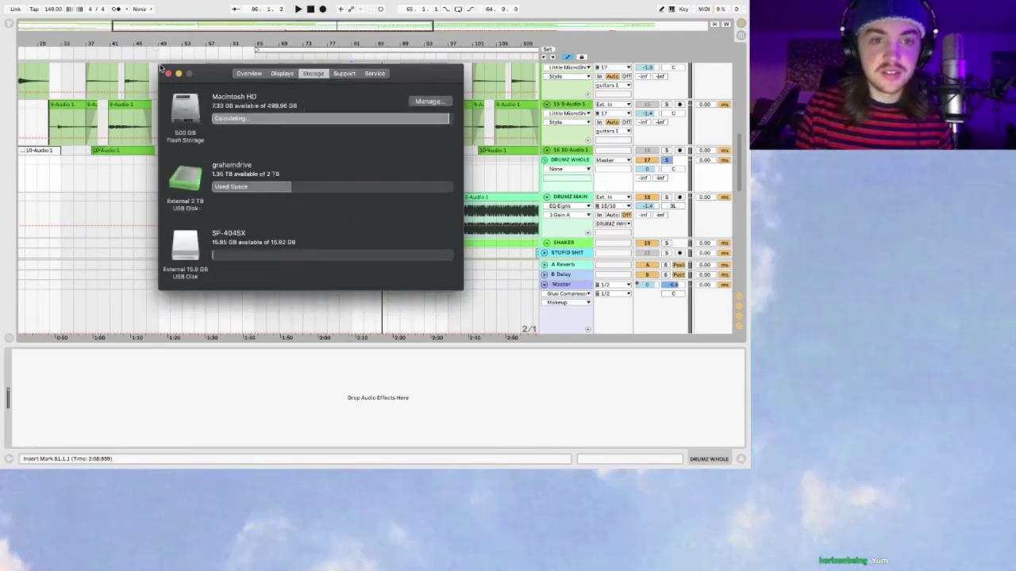
pyautogui.click(168, 74)
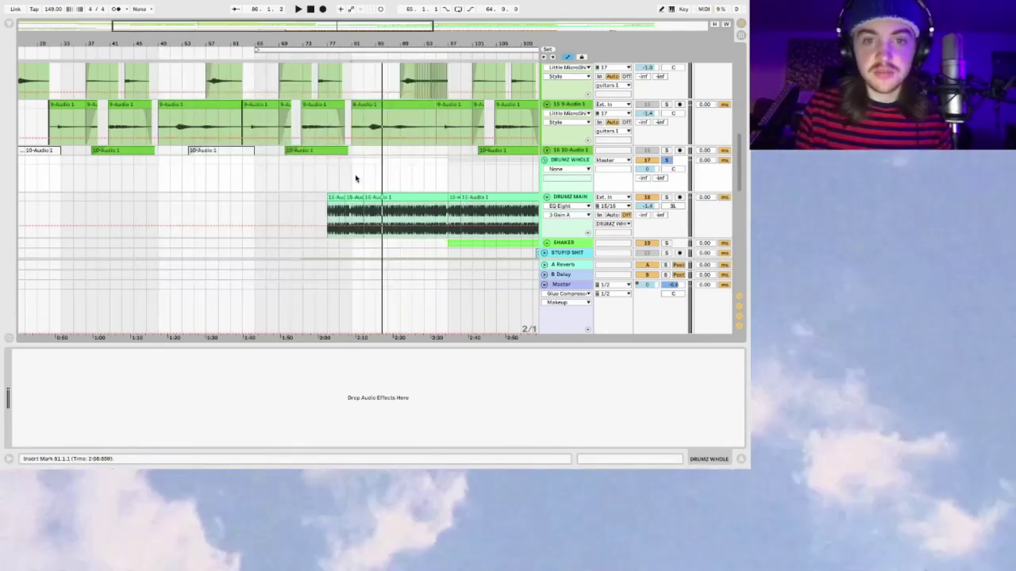
# Step: Stop playback, select the BASS track to show its Compressor, and play the bass section
pyautogui.press('space')
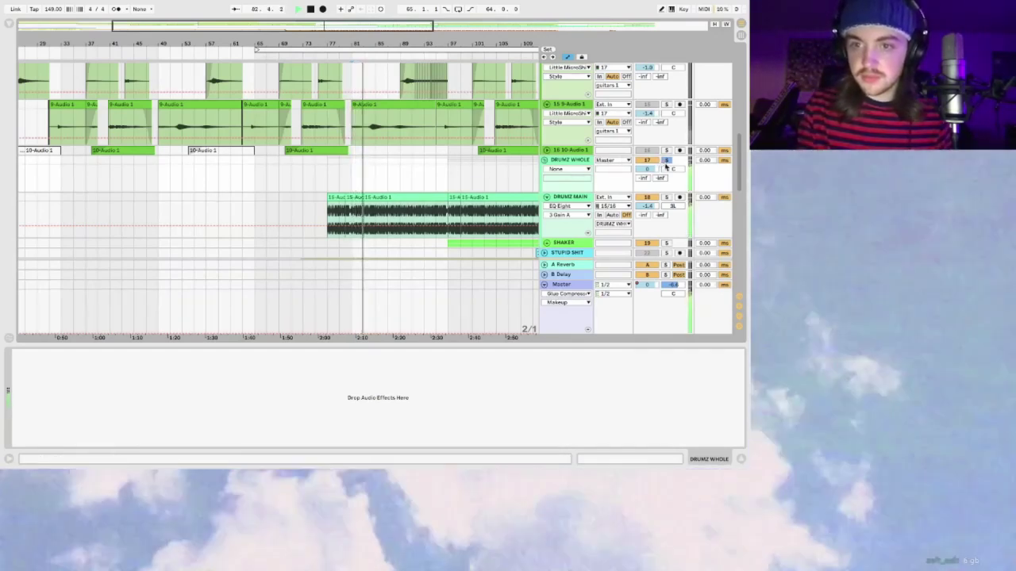
pyautogui.press('space')
pyautogui.scroll(-10, 665, 163)
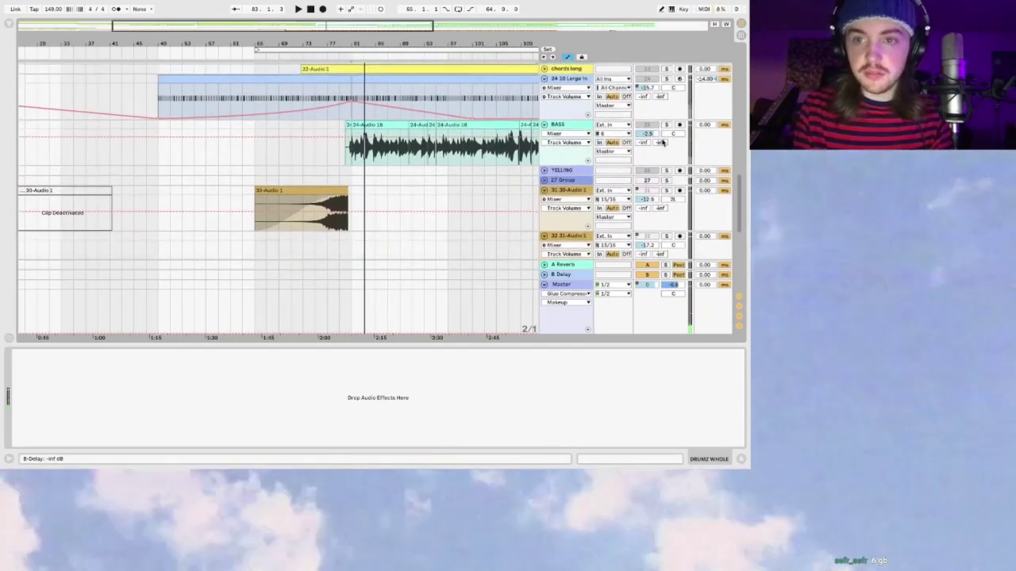
pyautogui.click(343, 127)
pyautogui.press('space')
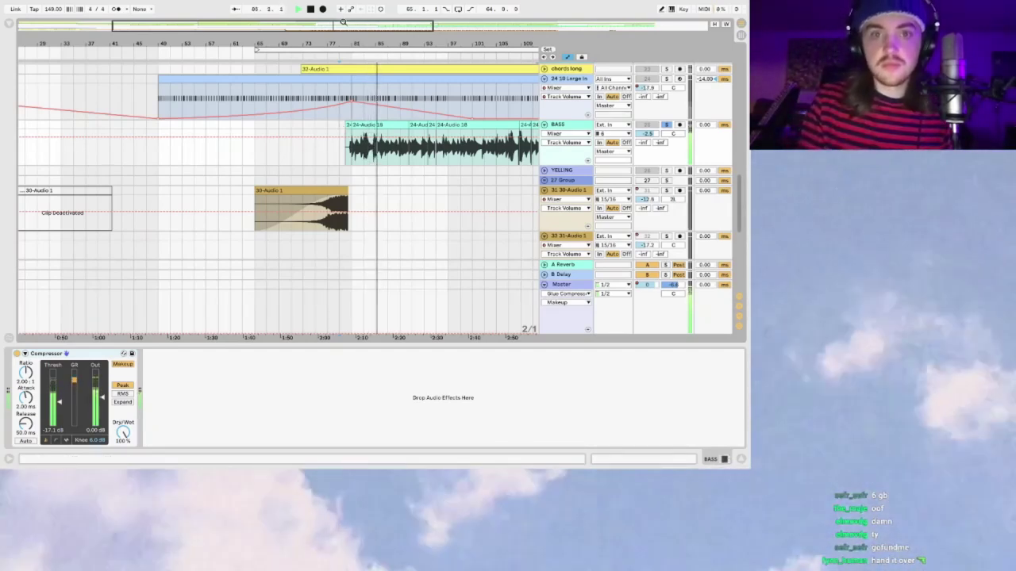
# Step: Zoom the arrangement out and back in around the BASS clip while it plays
pyautogui.moveTo(344, 21); pyautogui.dragTo(505, 25)
pyautogui.press('+')
pyautogui.press('+')
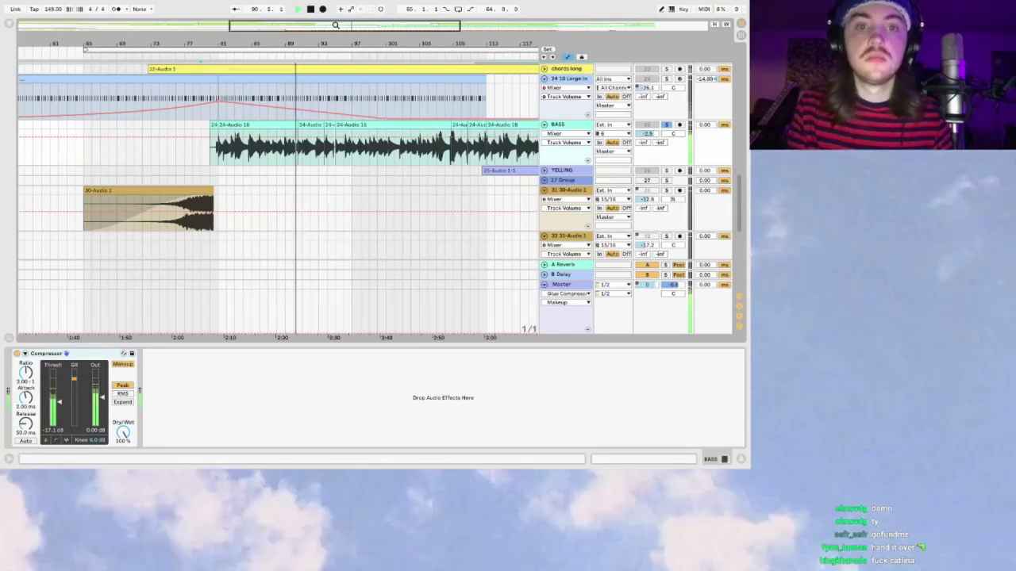
pyautogui.press('-')
pyautogui.press('+')
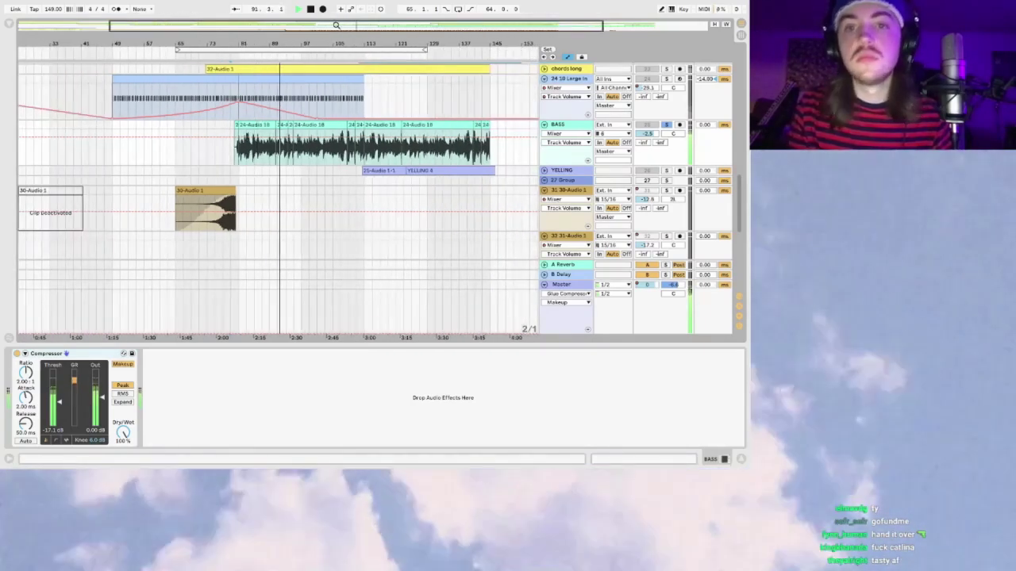
pyautogui.scroll(3, 425, 151)
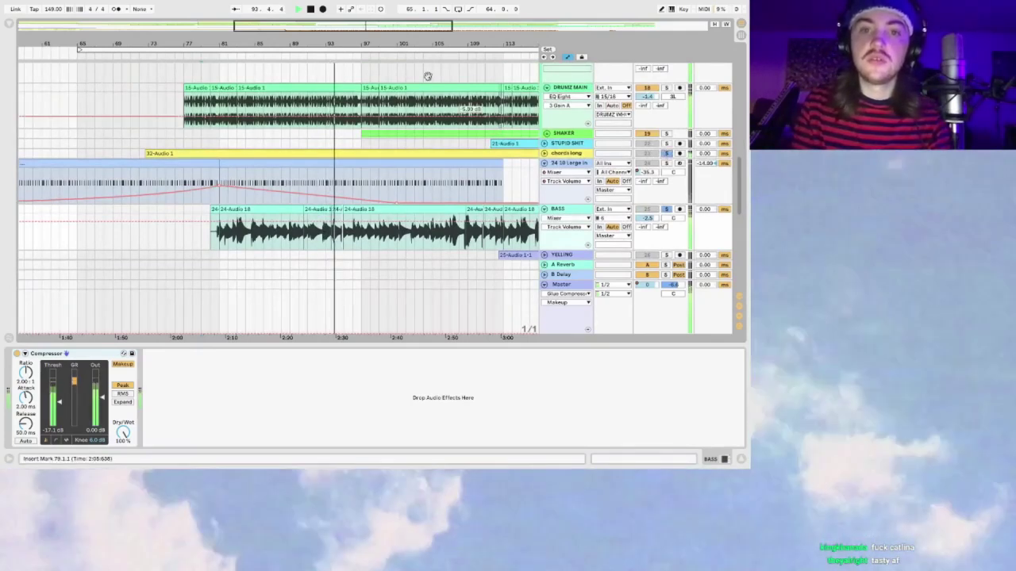
pyautogui.press('-')
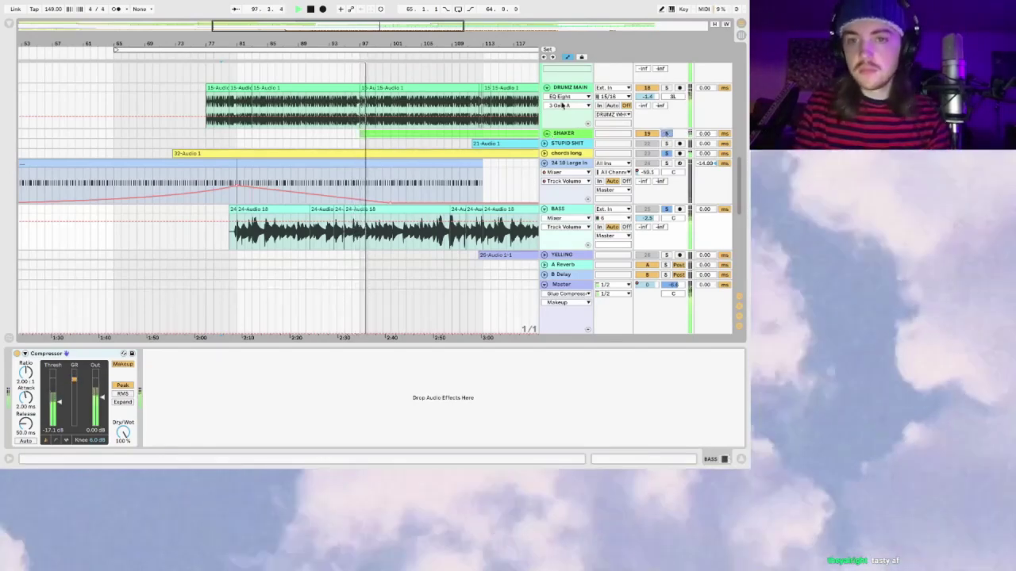
# Step: Scroll to the mains tracks and show solo main's Ghz Vulf Compressor
pyautogui.scroll(1, 562, 104)
pyautogui.scroll(5, 562, 104)
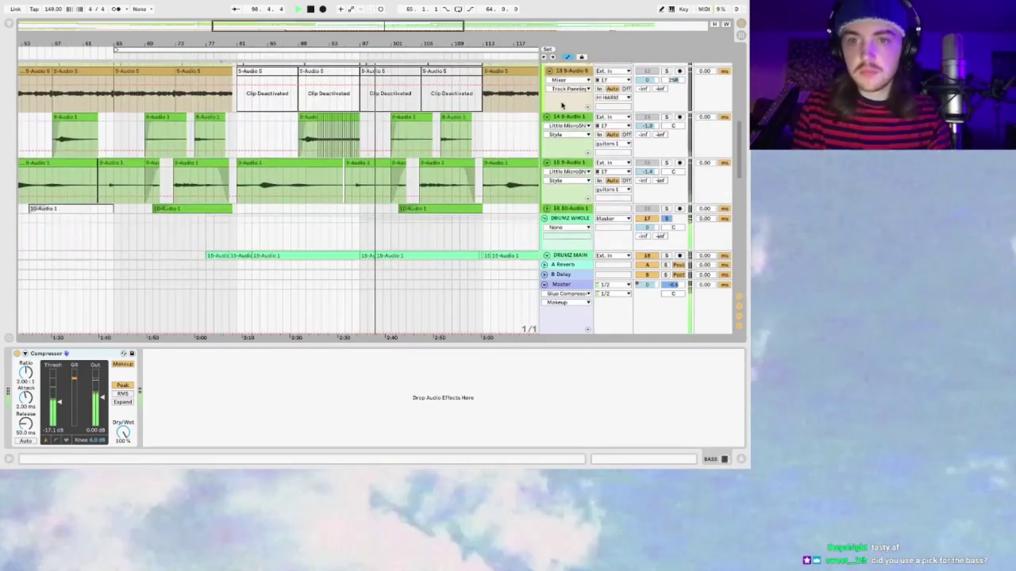
pyautogui.scroll(1, 562, 104)
pyautogui.scroll(8, 562, 104)
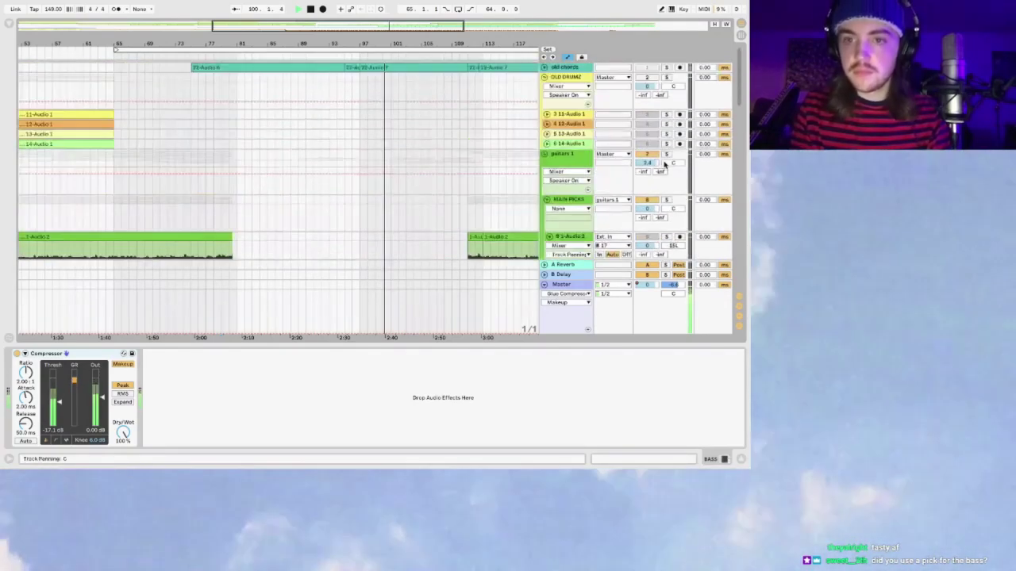
pyautogui.scroll(-8, 508, 164)
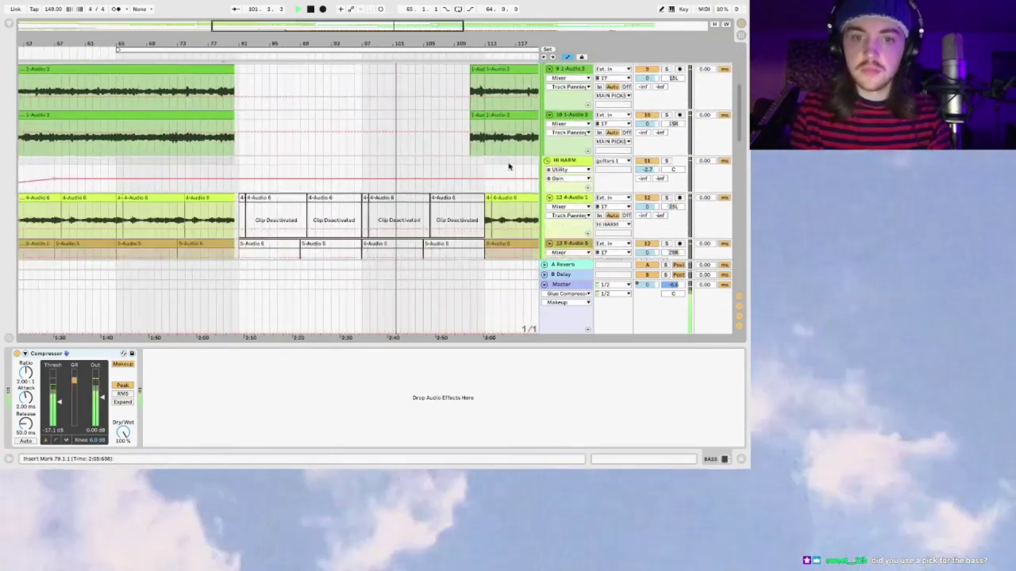
pyautogui.scroll(-10, 509, 166)
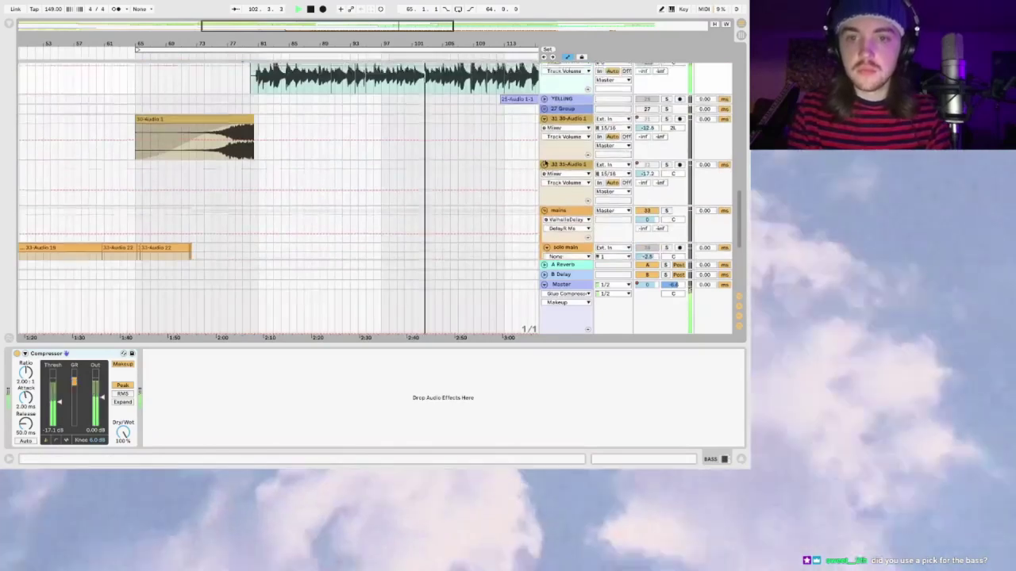
pyautogui.scroll(2, 546, 162)
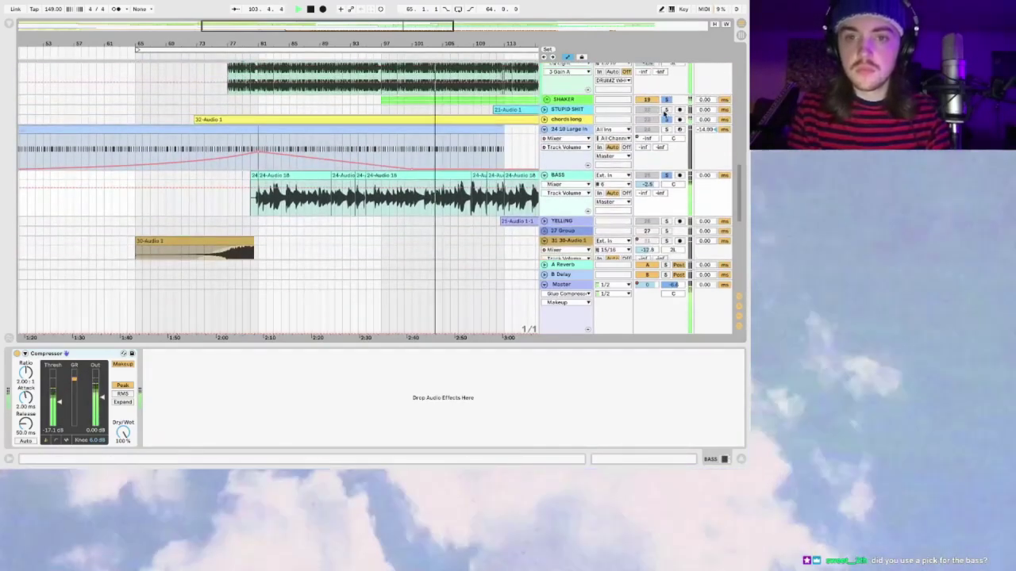
pyautogui.scroll(-8, 665, 119)
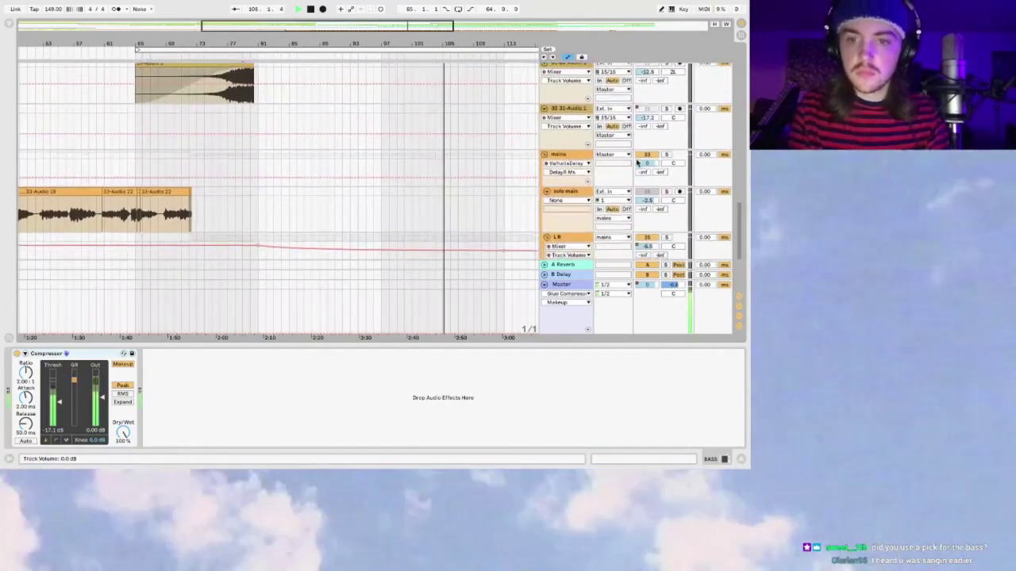
pyautogui.scroll(-5, 381, 154)
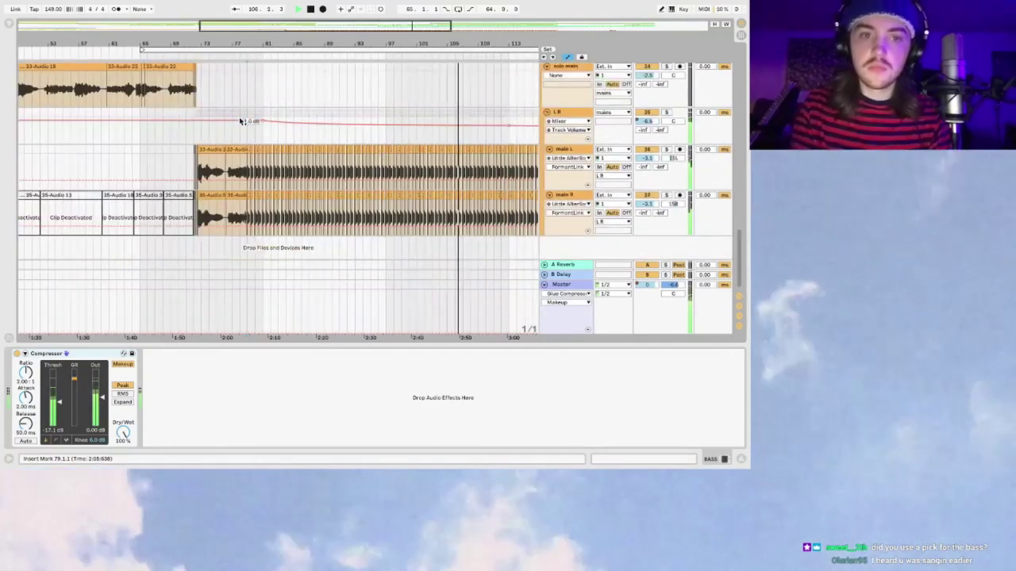
pyautogui.click(179, 93)
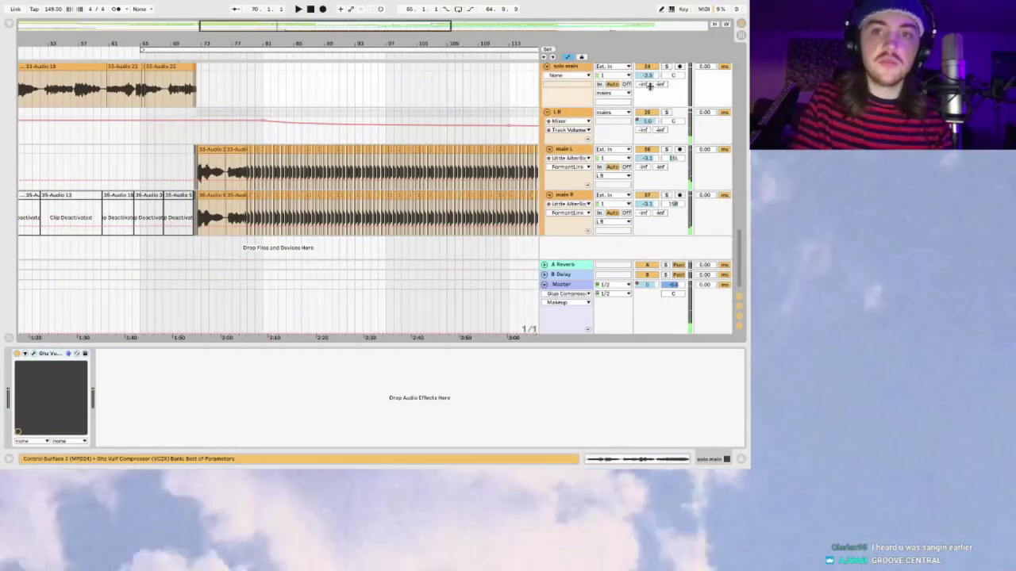
pyautogui.click(567, 69)
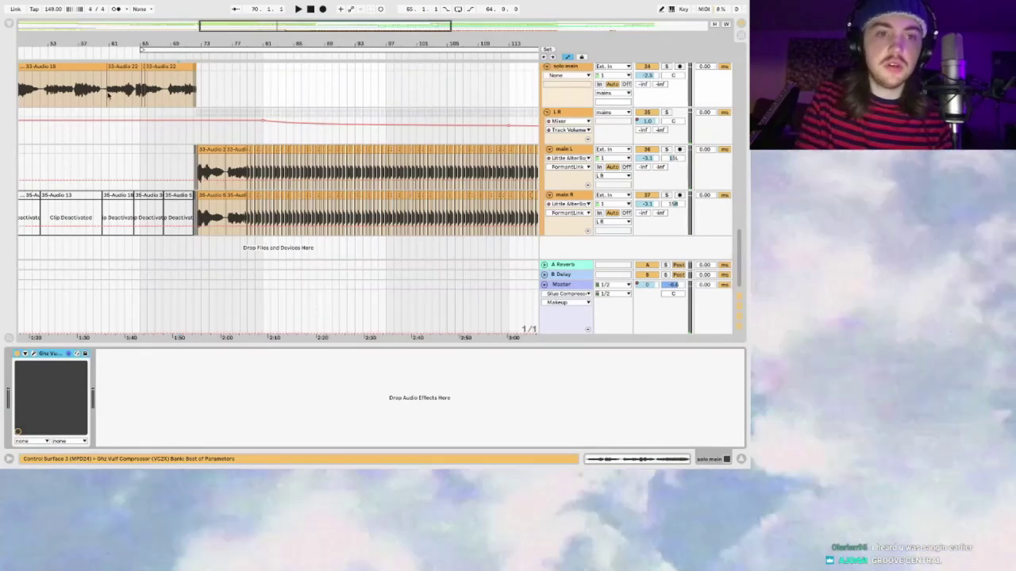
# Step: Scroll through the mains tracks to inspect their lanes and automation
pyautogui.hscroll(-4, 109, 93)
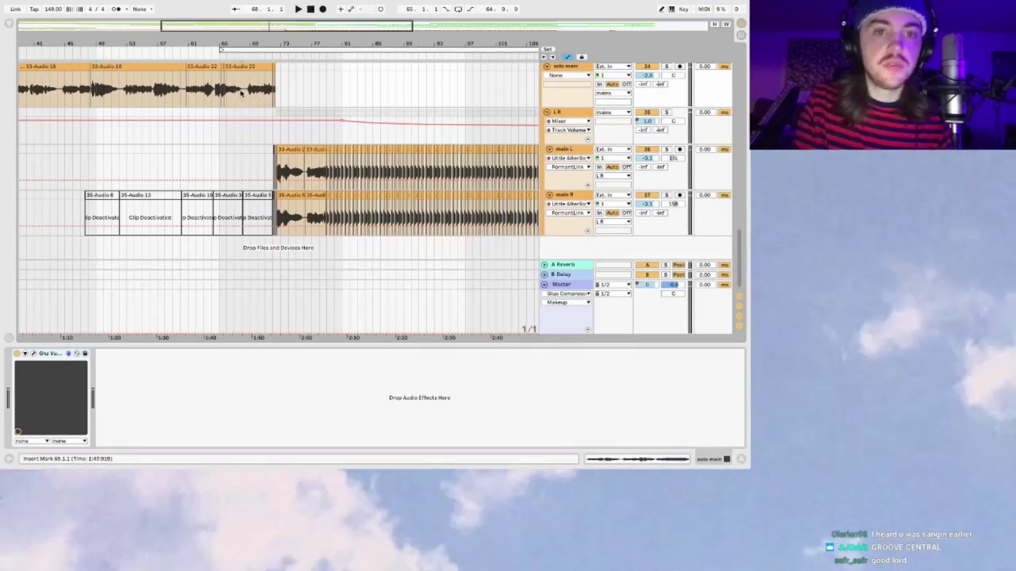
pyautogui.scroll(-5, 279, 93)
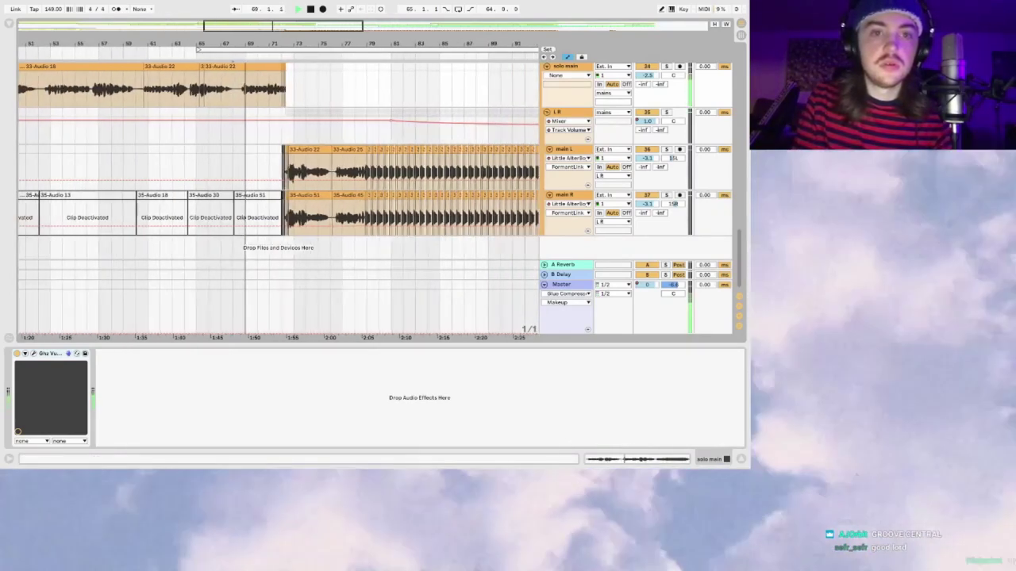
pyautogui.scroll(4, 280, 41)
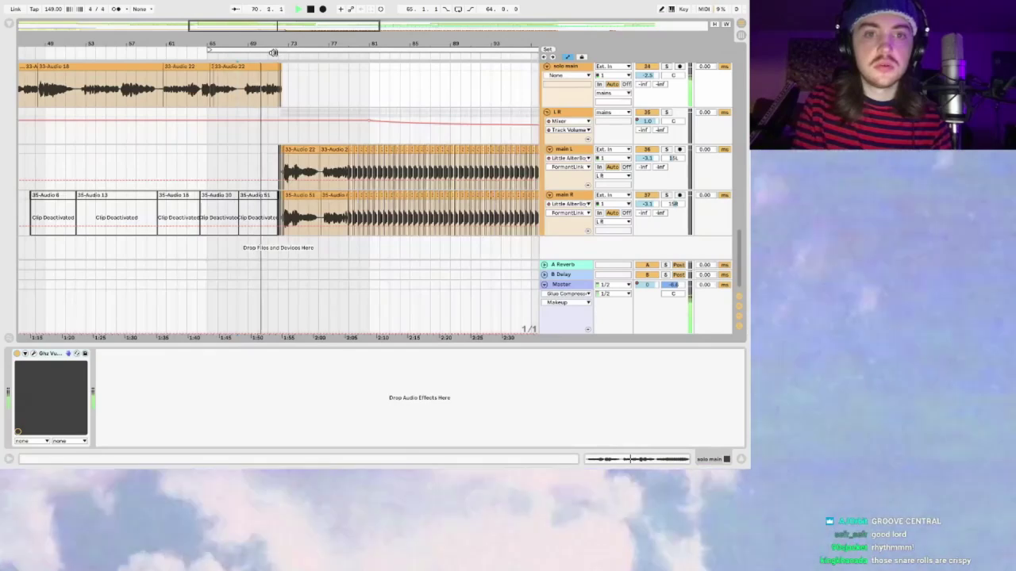
pyautogui.scroll(5, 281, 41)
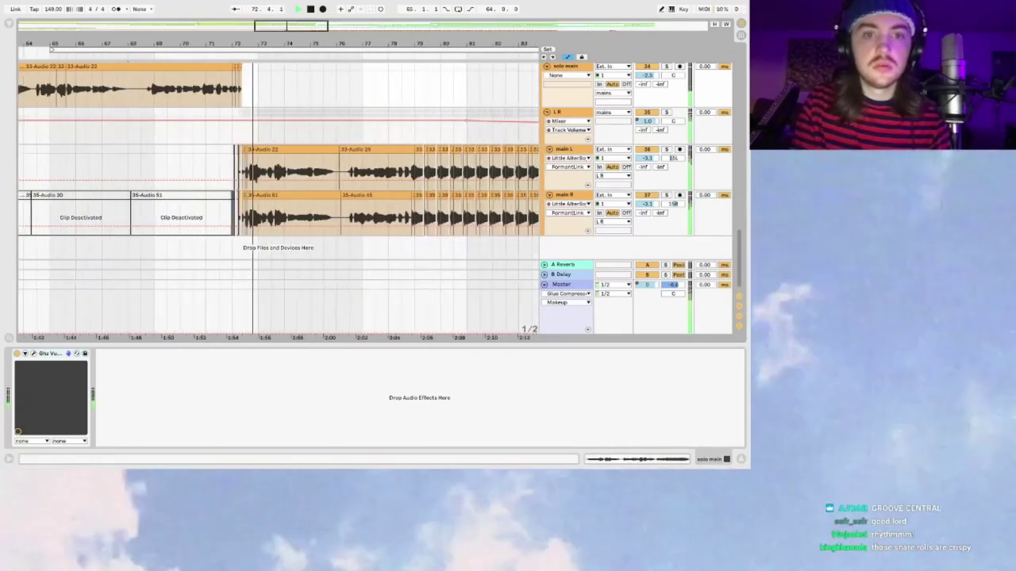
pyautogui.scroll(-3, 280, 40)
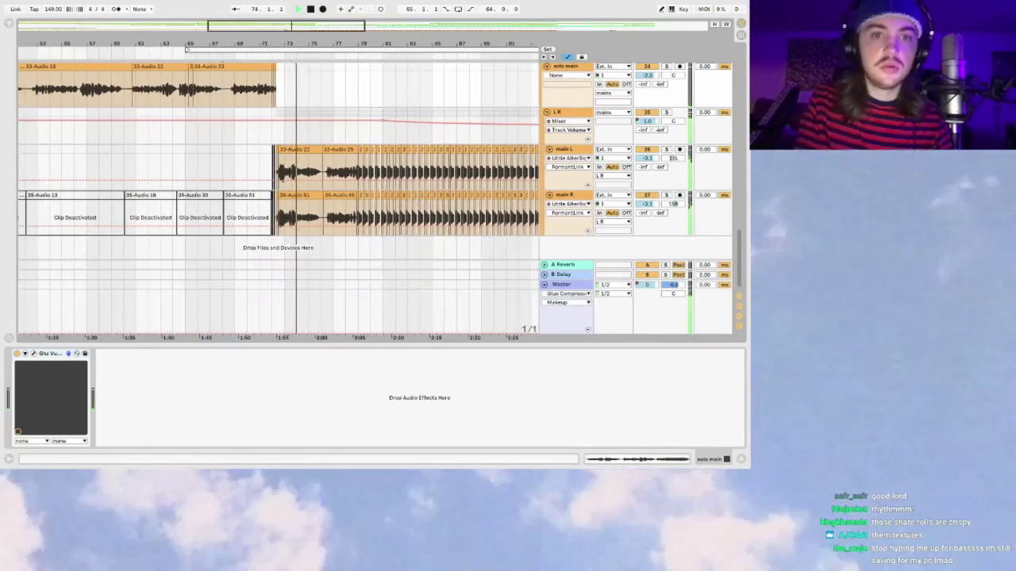
pyautogui.scroll(5, 295, 23)
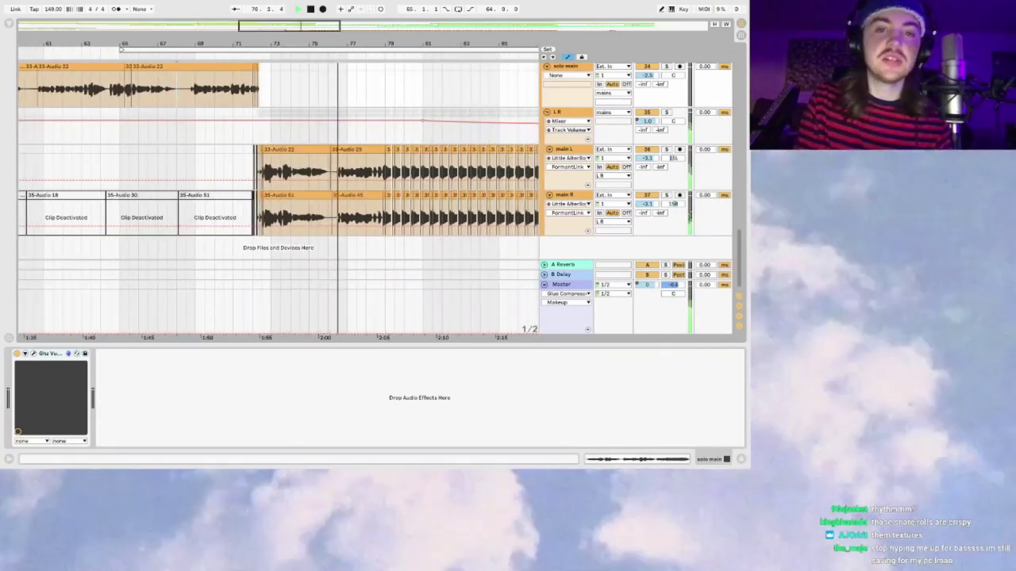
pyautogui.scroll(-1, 295, 23)
pyautogui.scroll(-2, 292, 23)
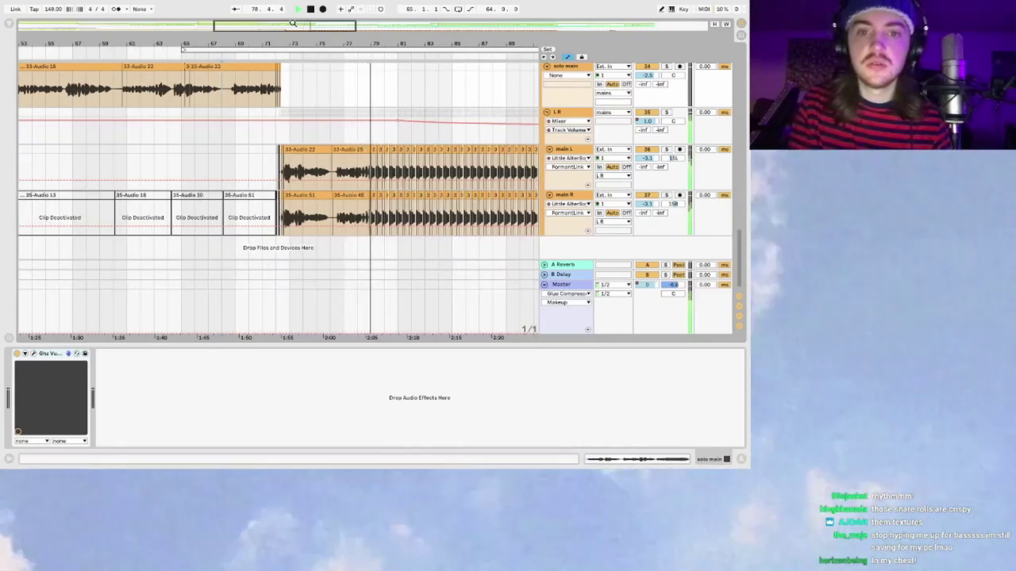
pyautogui.scroll(2, 301, 28)
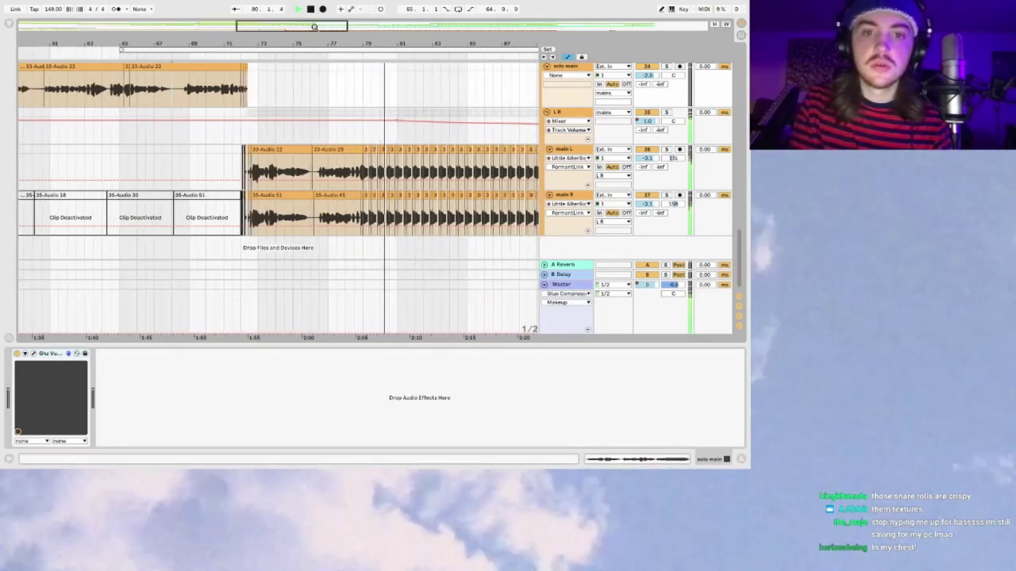
pyautogui.hscroll(3, 361, 198)
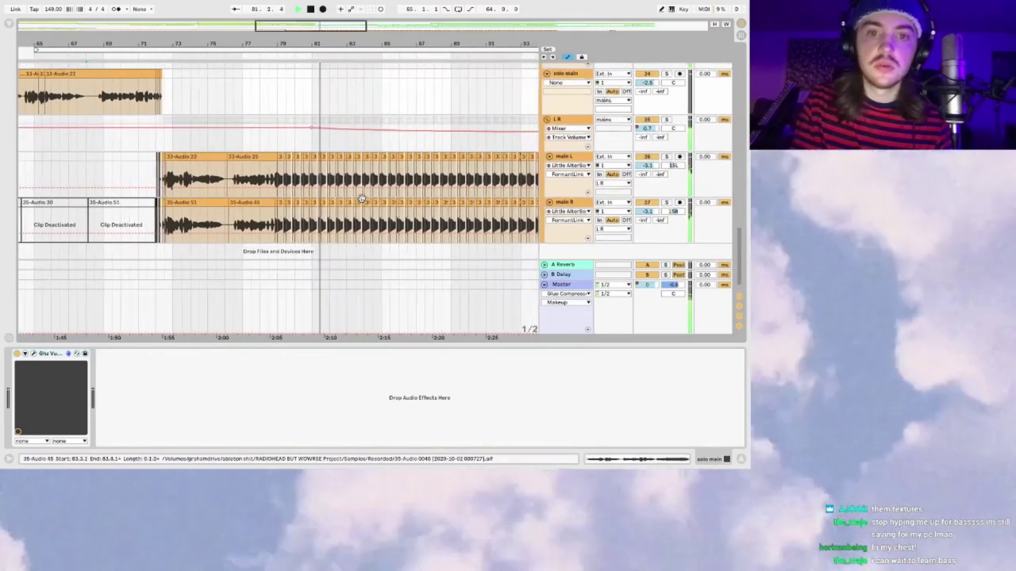
pyautogui.scroll(-3, 361, 198)
# Step: Show Overdrive Device On automation on L R, bring up main L's chain, and revert L R to volume
pyautogui.click(568, 128)
pyautogui.click(565, 141)
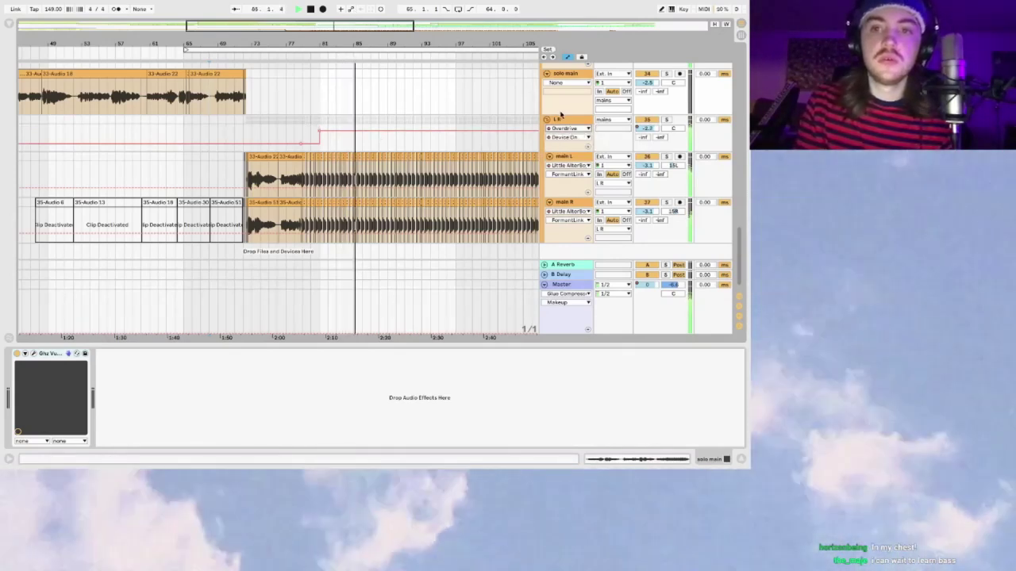
pyautogui.click(565, 156)
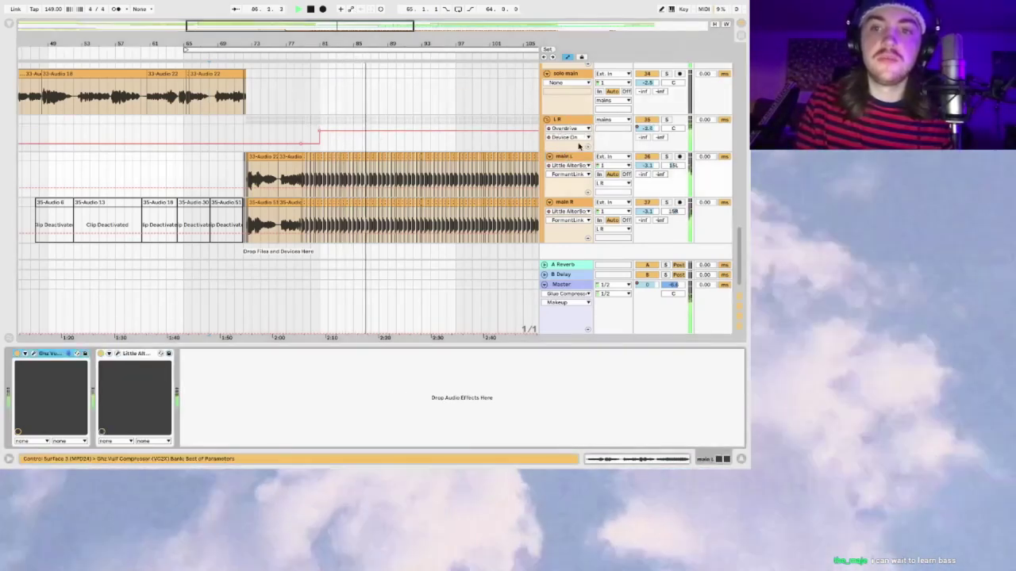
pyautogui.click(384, 145)
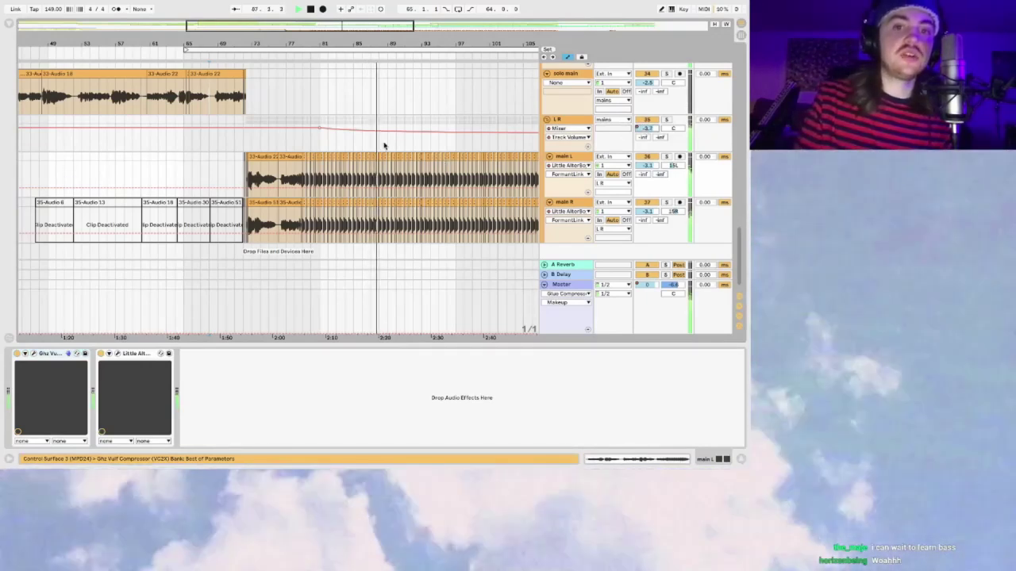
pyautogui.hscroll(5, 384, 145)
pyautogui.hscroll(-2, 385, 148)
# Step: Show Formant automation envelopes on main L and main R, zoomed out to bars 41–145
pyautogui.click(166, 323)
pyautogui.click(587, 173)
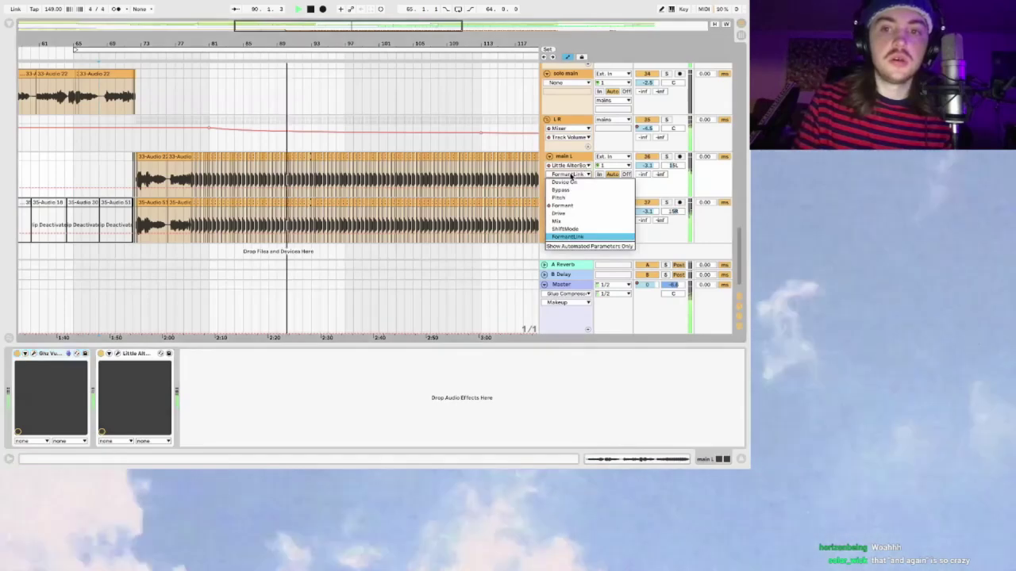
pyautogui.click(568, 204)
pyautogui.hscroll(3, 384, 183)
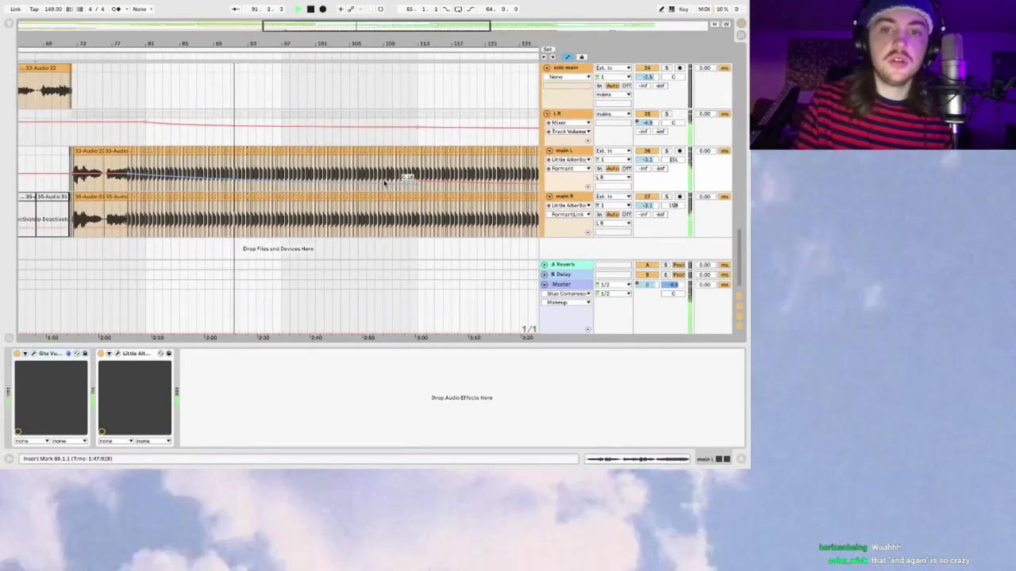
pyautogui.moveTo(395, 32); pyautogui.dragTo(394, 18)
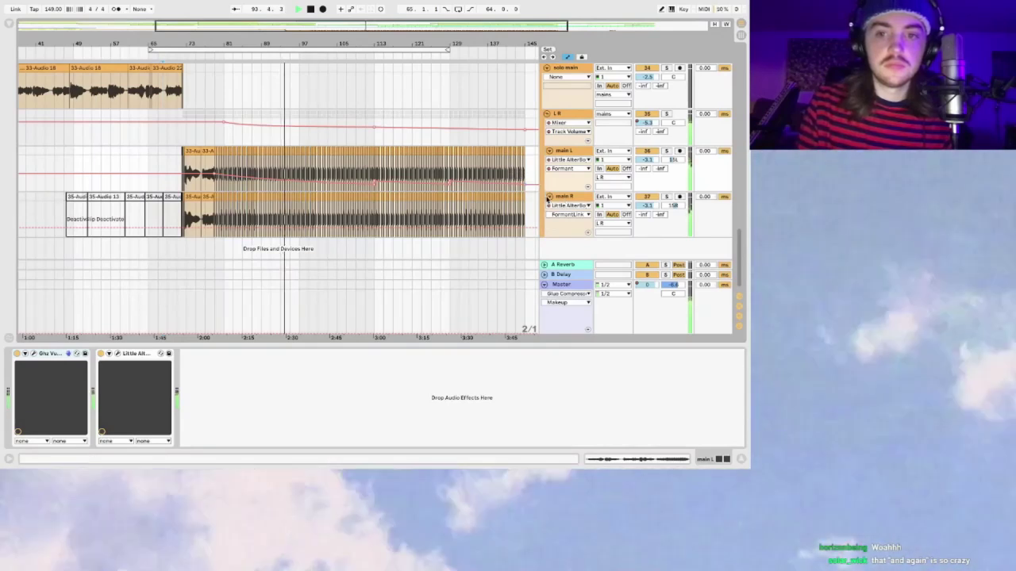
pyautogui.click(587, 214)
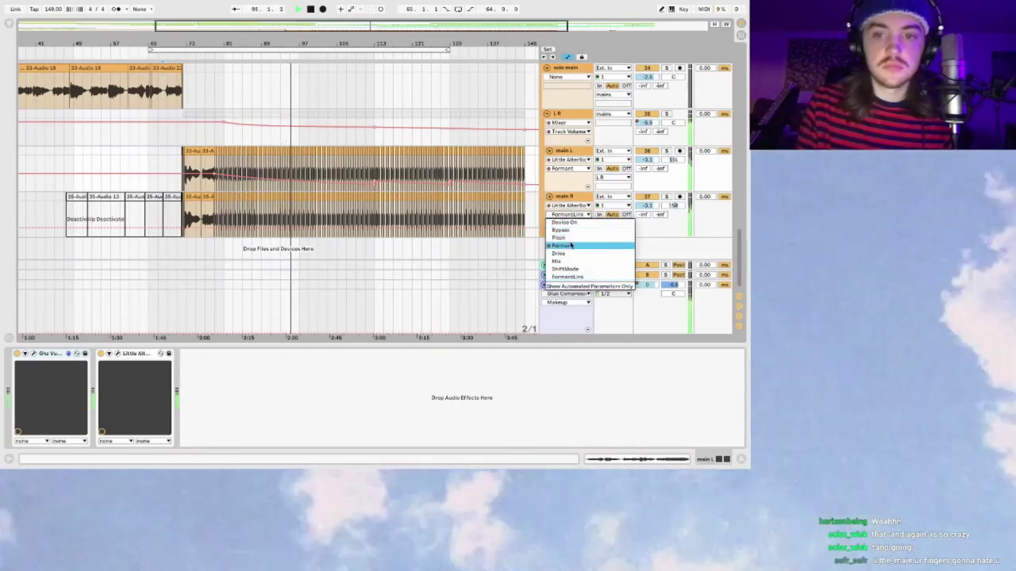
pyautogui.click(565, 245)
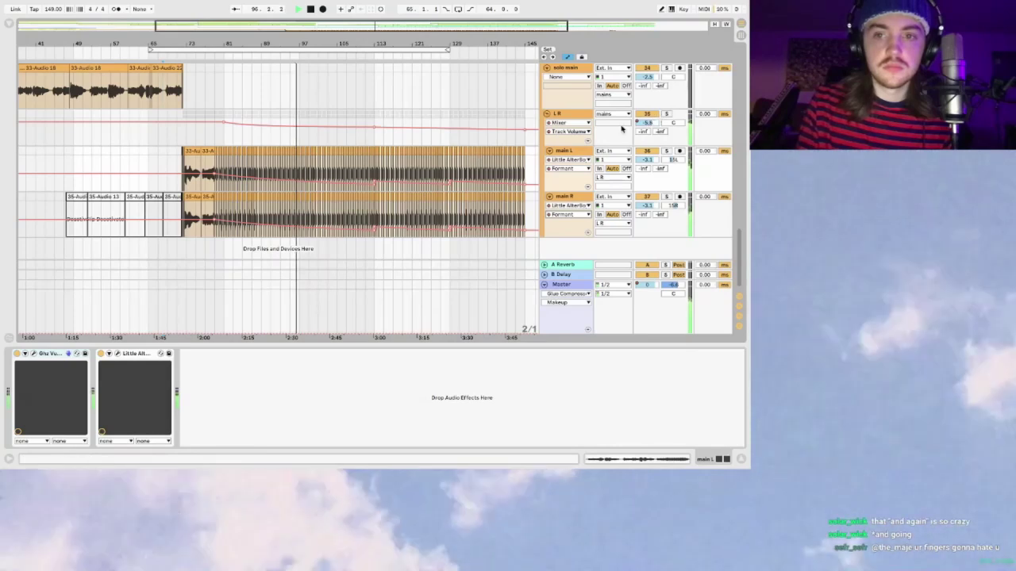
# Step: Fold the mains group and zoom the arrangement to roughly bars 61–137
pyautogui.scroll(5, 635, 135)
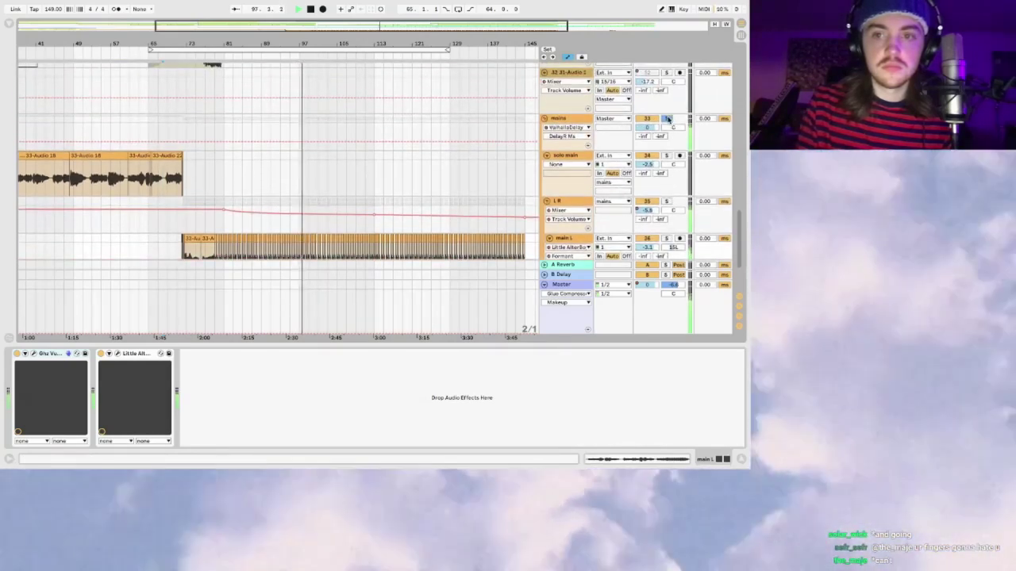
pyautogui.click(544, 119)
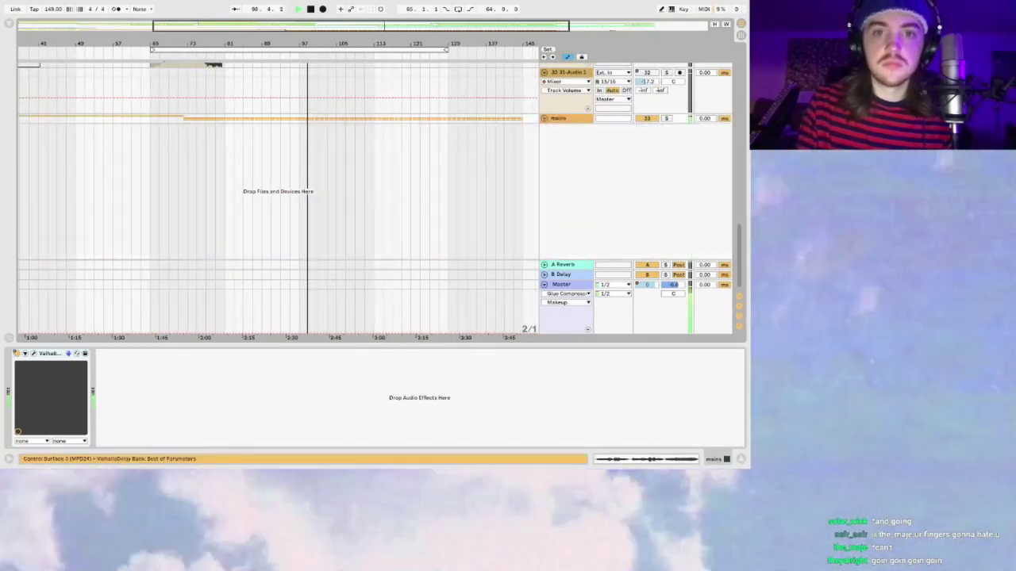
pyautogui.moveTo(386, 24); pyautogui.dragTo(386, 28)
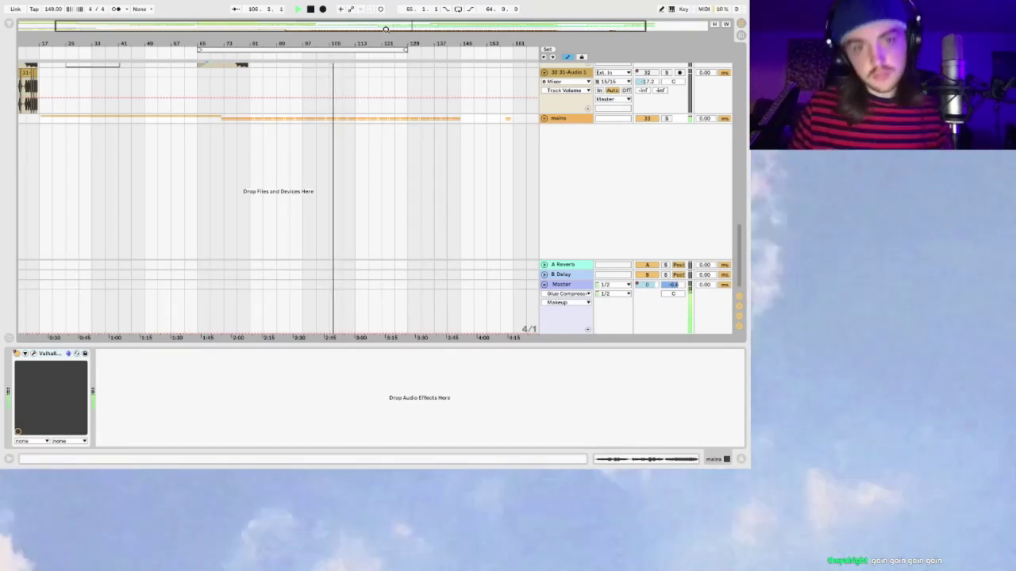
pyautogui.scroll(5, 341, 111)
pyautogui.moveTo(427, 21); pyautogui.dragTo(423, 27)
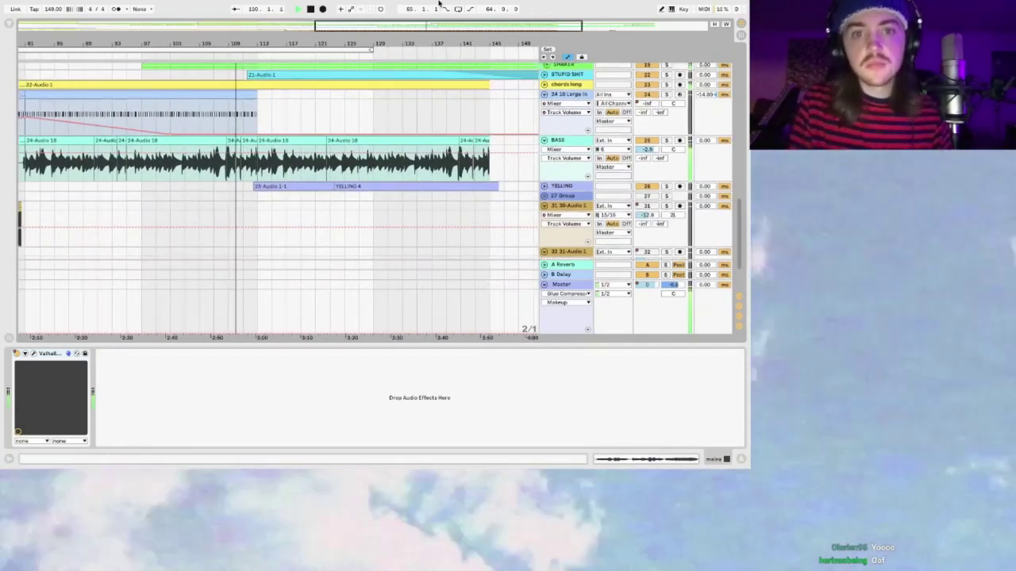
# Step: Zoom around the playhead and select the 1-Audio 3 track, showing its empty effect chain
pyautogui.press('-')
pyautogui.press('+')
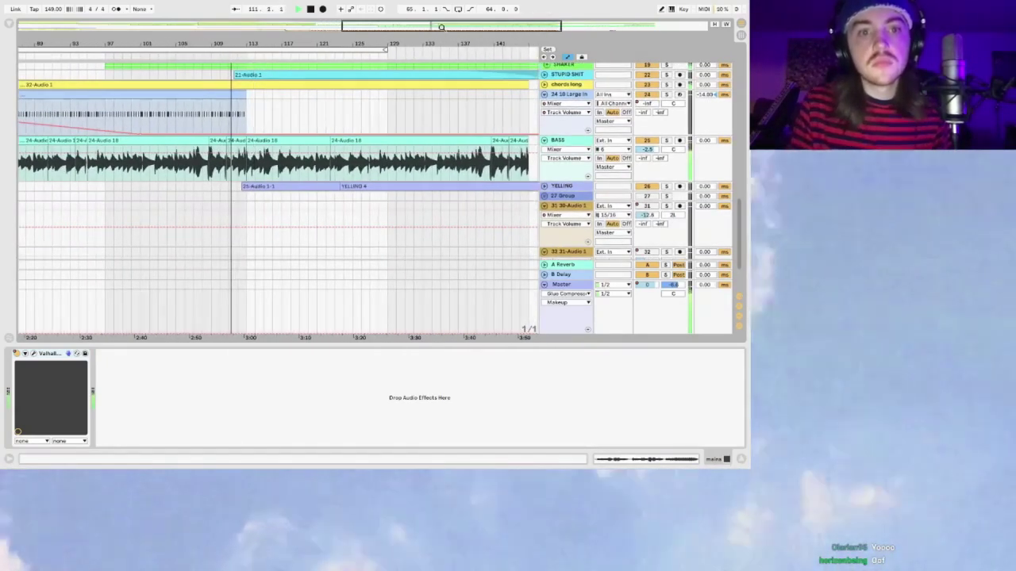
pyautogui.scroll(5, 432, 139)
pyautogui.scroll(5, 432, 139)
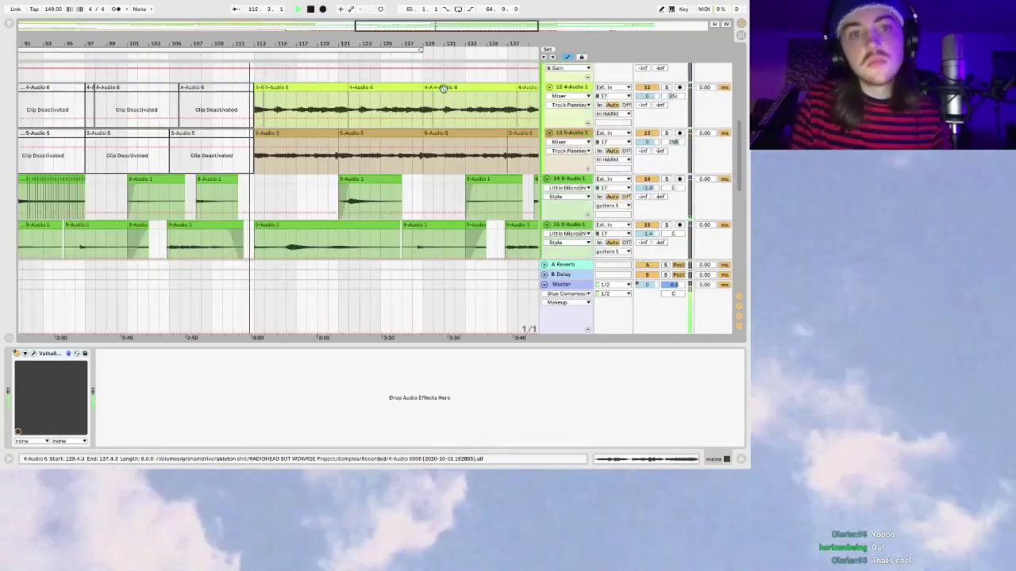
pyautogui.press('-')
pyautogui.scroll(5, 346, 174)
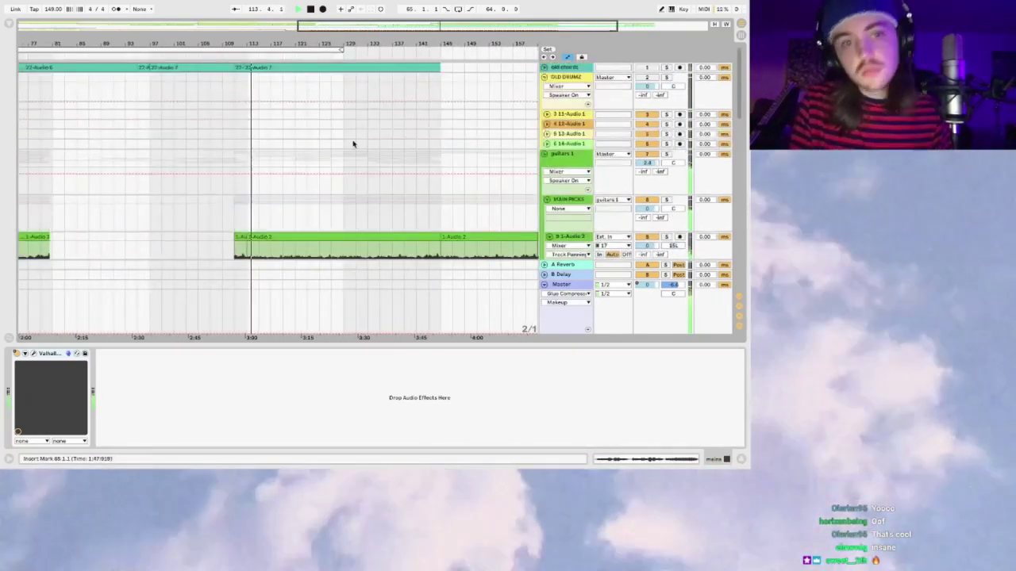
pyautogui.press('+')
pyautogui.scroll(-1, 368, 212)
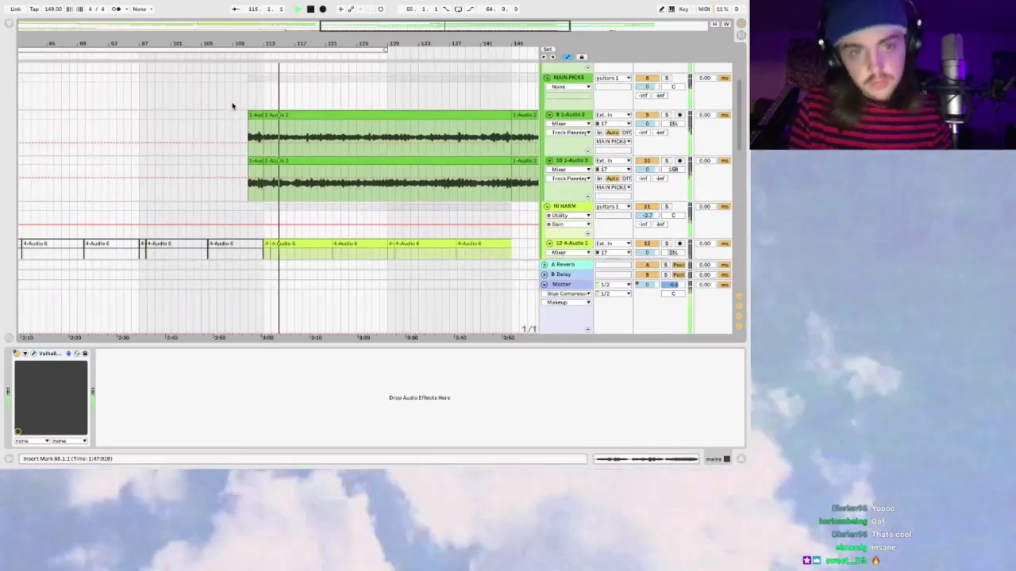
pyautogui.click(250, 137)
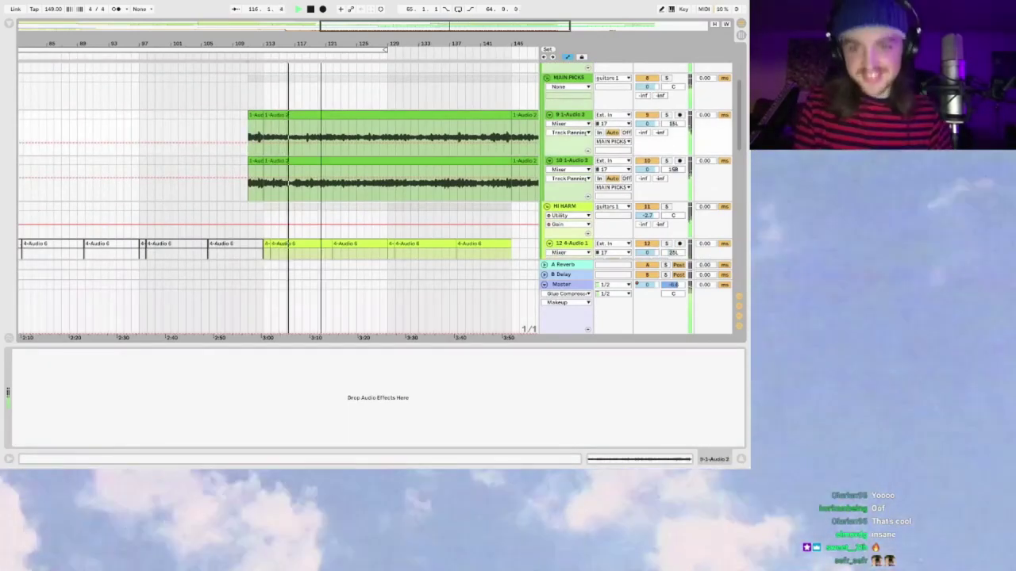
pyautogui.scroll(5, 566, 82)
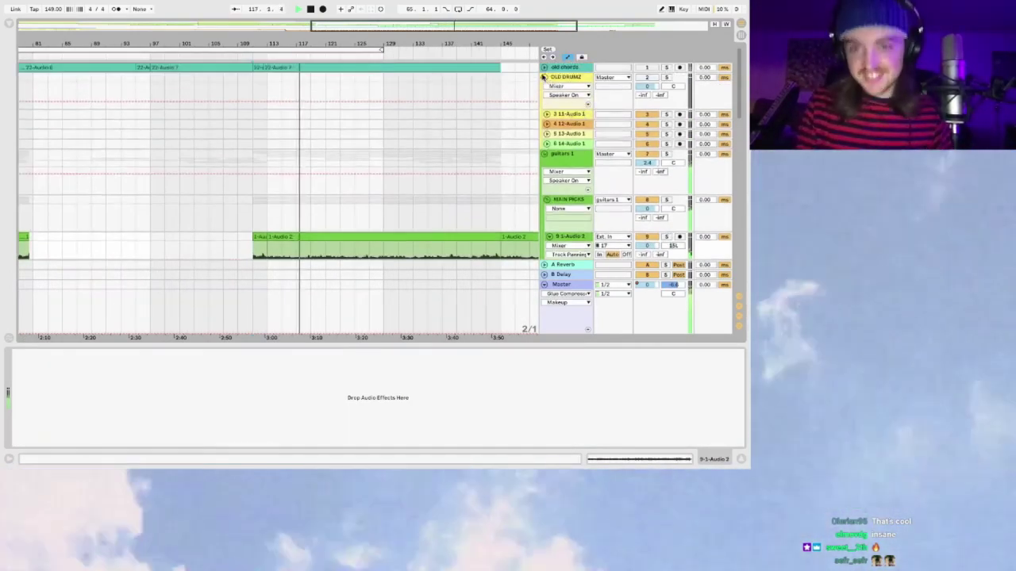
# Step: Fold OLD DRUMZ, solo and unsolo guitars 1, unfold it, and stop at bar 111
pyautogui.click(544, 77)
pyautogui.click(545, 89)
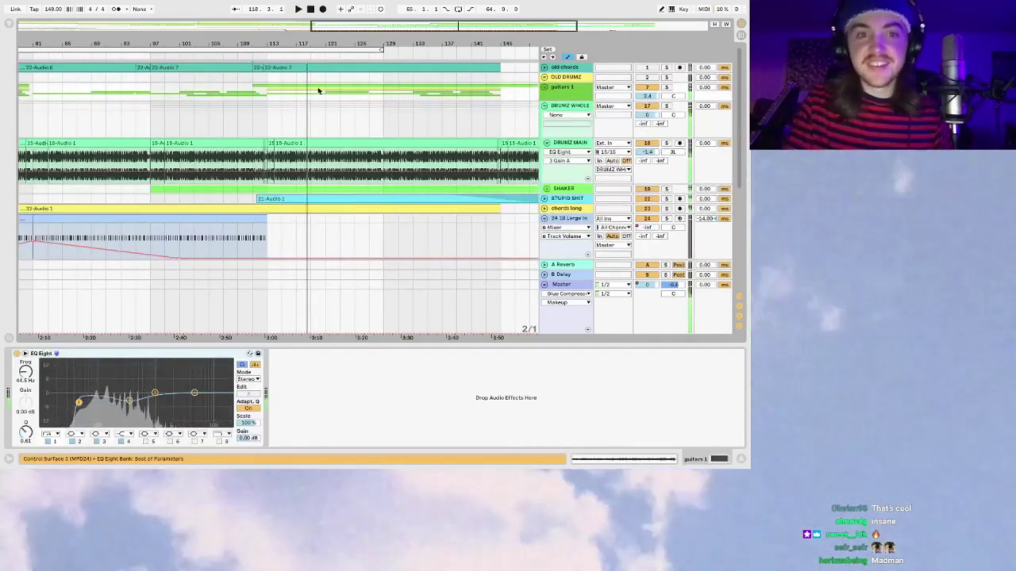
pyautogui.click(667, 87)
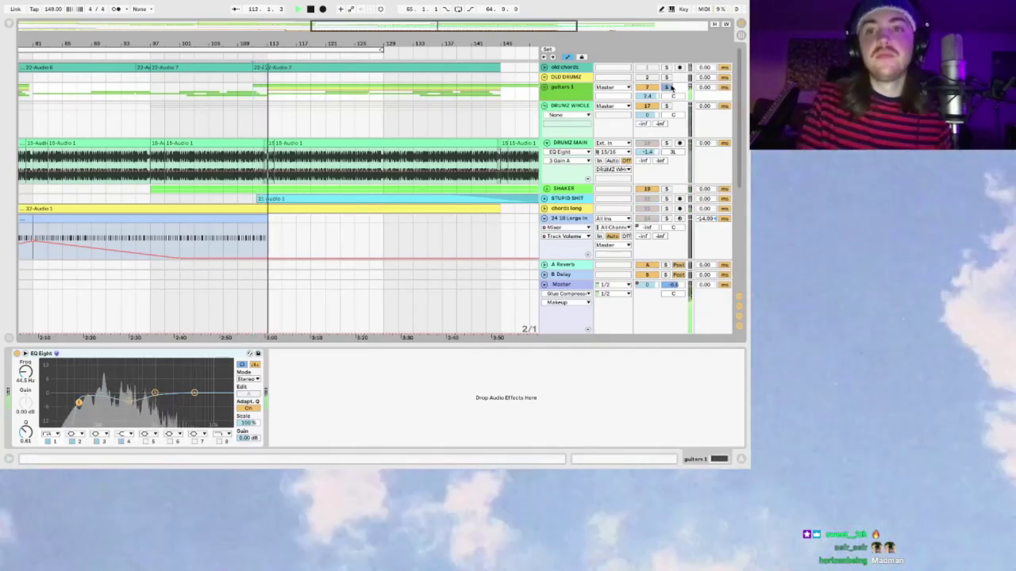
pyautogui.click(666, 88)
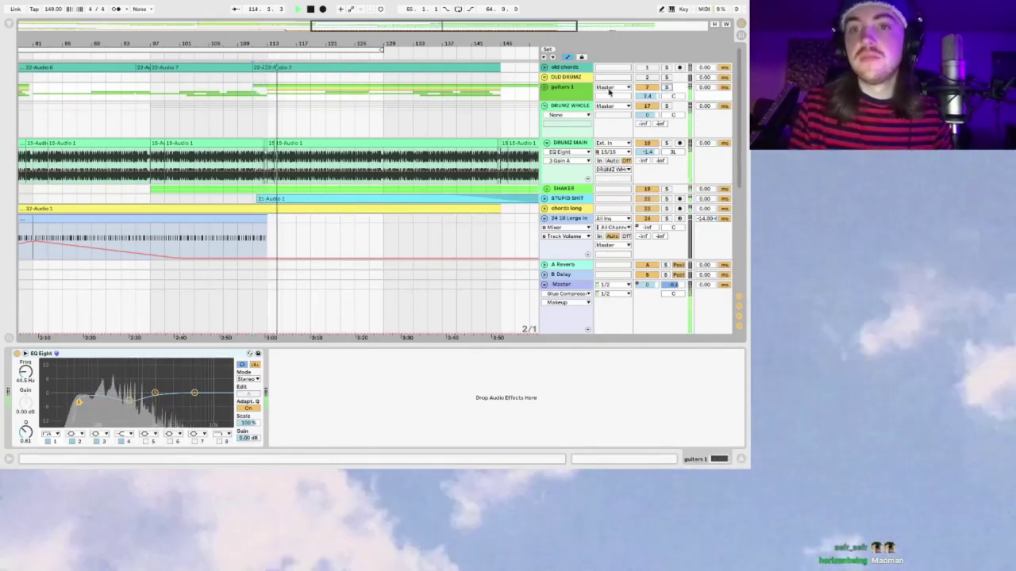
pyautogui.click(544, 89)
pyautogui.press('space')
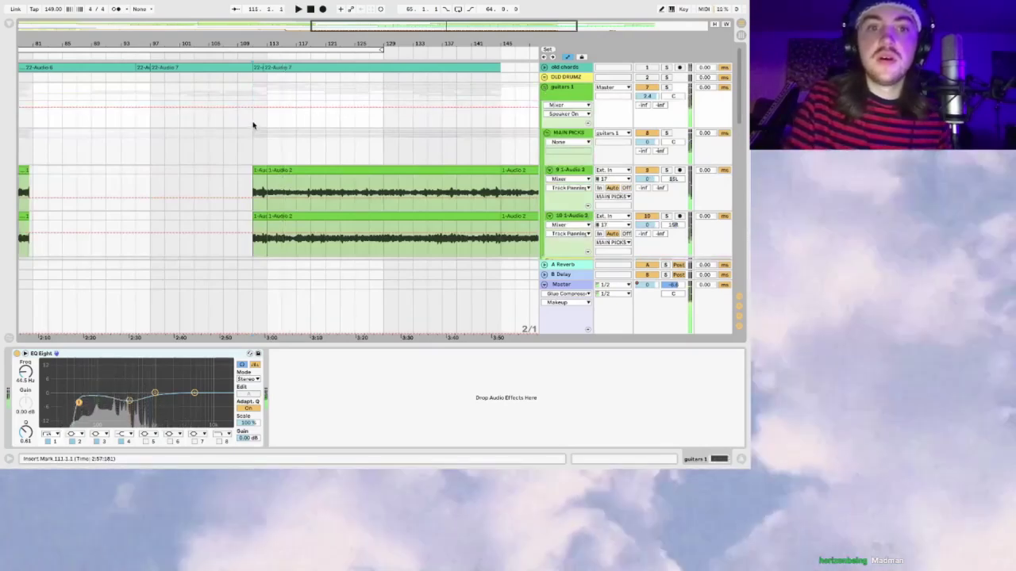
pyautogui.click(253, 124)
# Step: Expand the STUPID SHIT track lane and show its effect chain
pyautogui.scroll(-10, 253, 125)
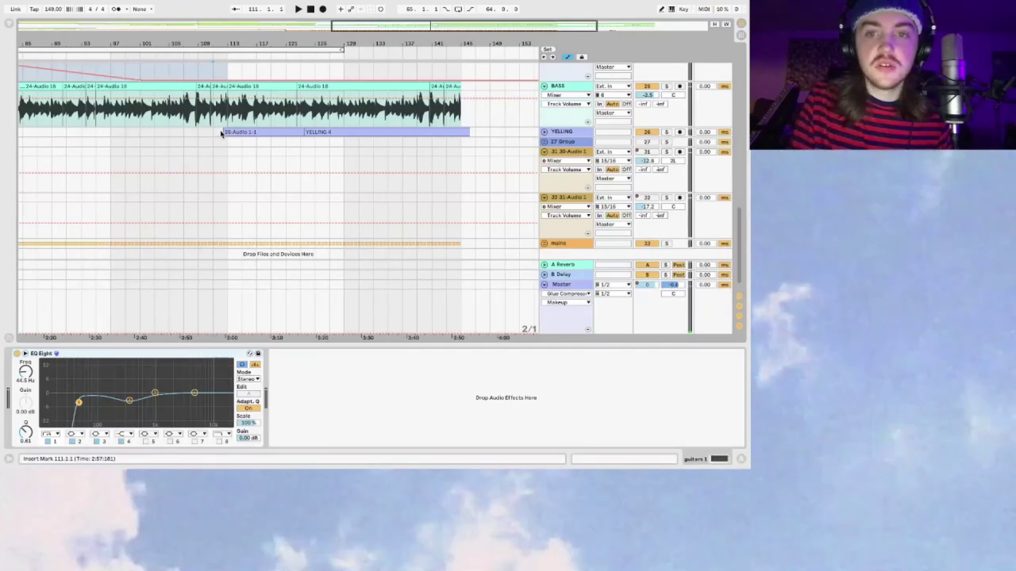
pyautogui.scroll(5, 246, 127)
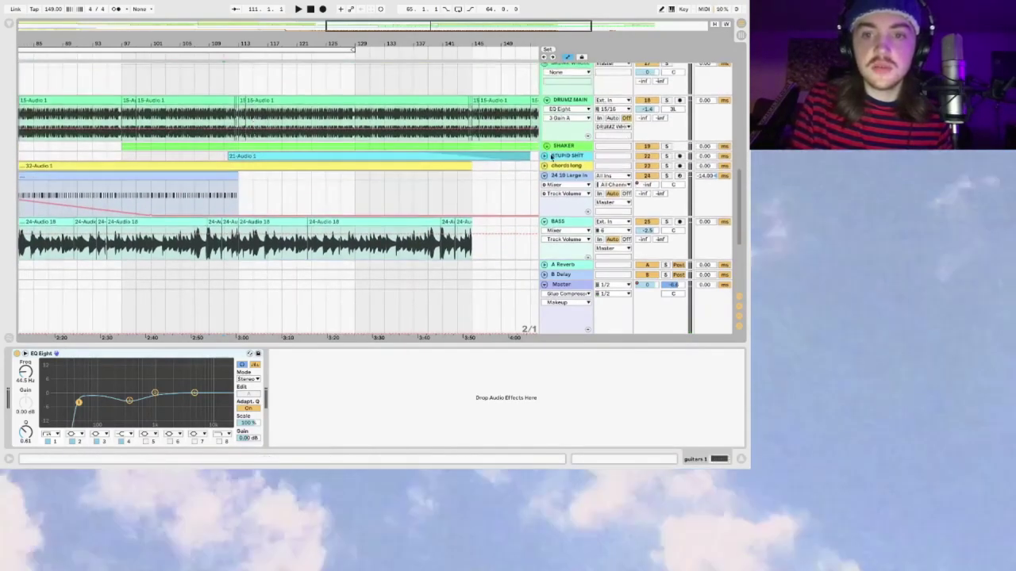
pyautogui.click(568, 155)
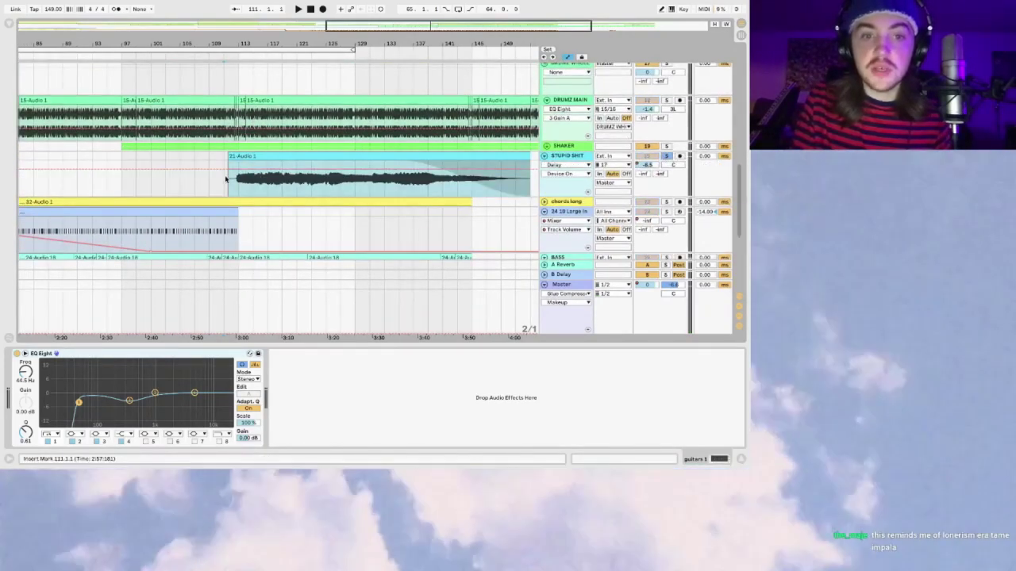
pyautogui.click(228, 181)
# Step: Zoom the arrangement in and out around bars 97–149 while the STUPID SHIT chain plays
pyautogui.moveTo(365, 26); pyautogui.dragTo(364, 27)
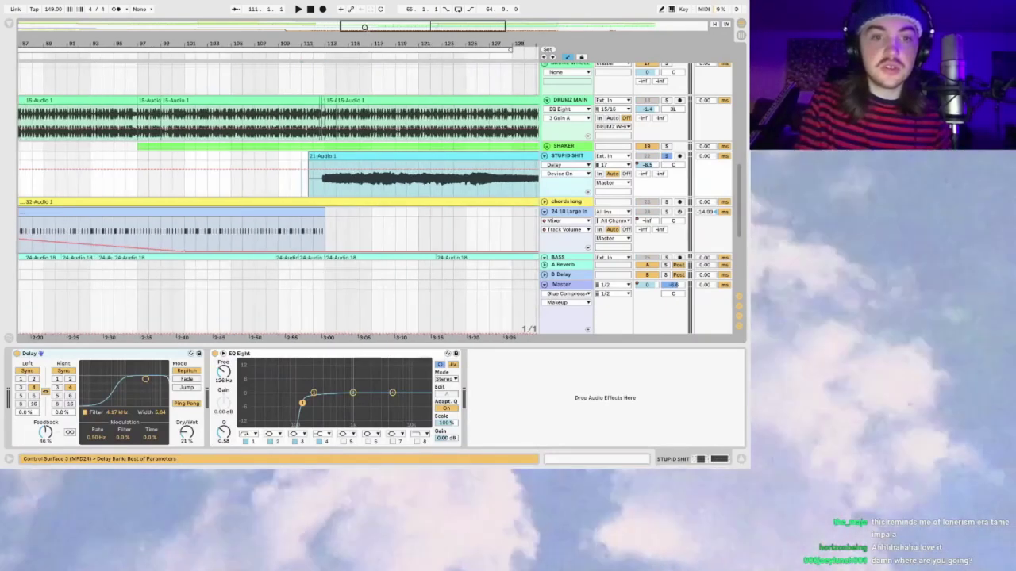
pyautogui.moveTo(426, 26); pyautogui.dragTo(428, 26)
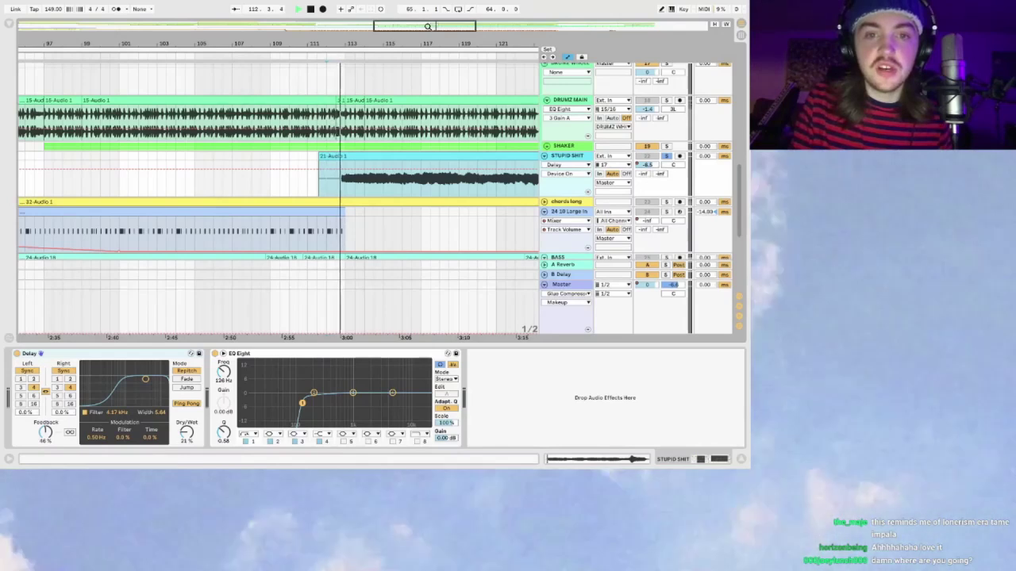
pyautogui.moveTo(428, 26); pyautogui.dragTo(463, 26)
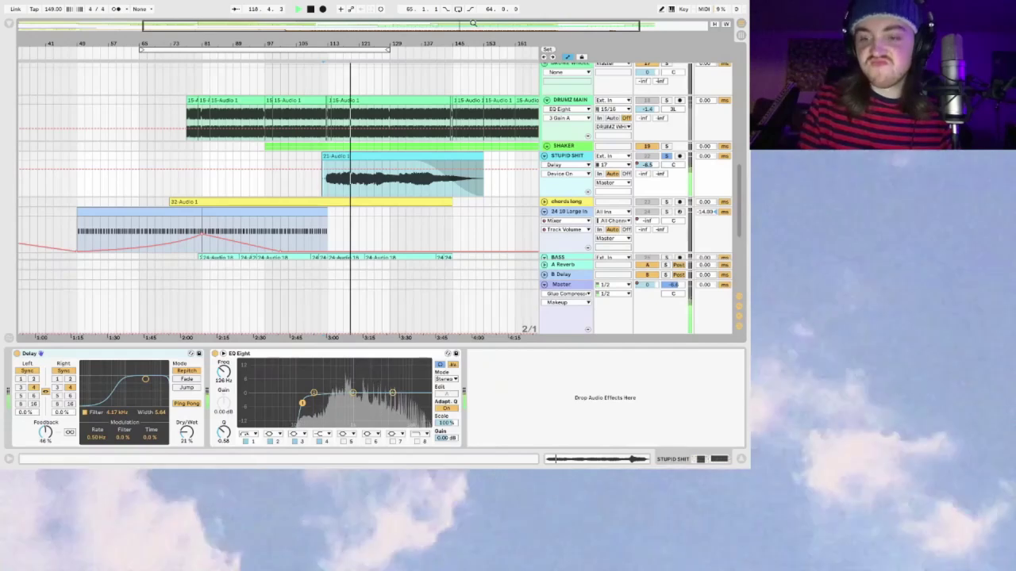
pyautogui.moveTo(483, 26); pyautogui.dragTo(484, 29)
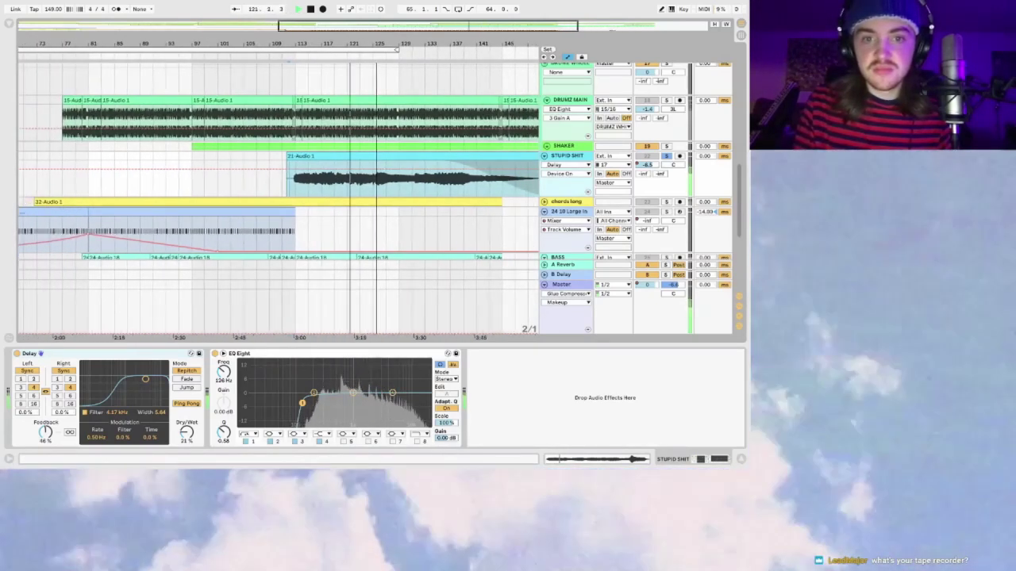
pyautogui.hscroll(3, 389, 194)
pyautogui.moveTo(461, 32); pyautogui.dragTo(461, 34)
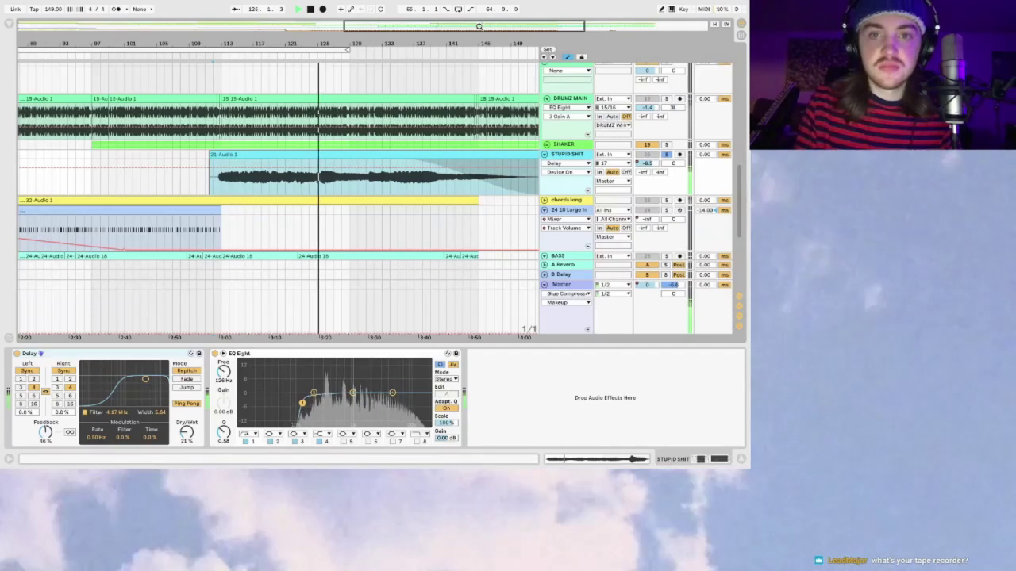
pyautogui.moveTo(478, 27); pyautogui.dragTo(467, 27)
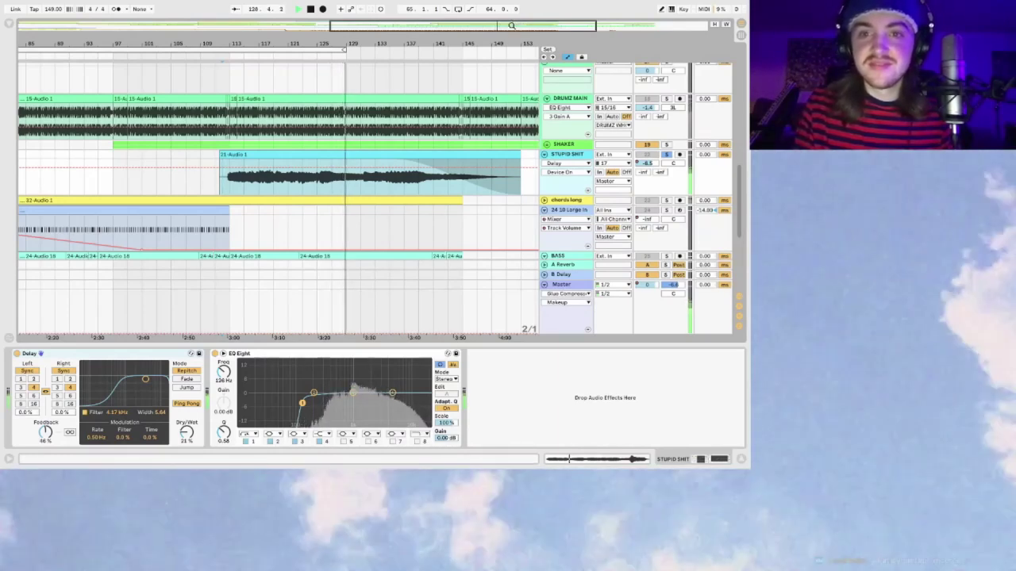
pyautogui.moveTo(496, 27); pyautogui.dragTo(512, 24)
# Step: Stop playback and unfold the YELLING track to show its clips
pyautogui.press('space')
pyautogui.scroll(-6, 666, 148)
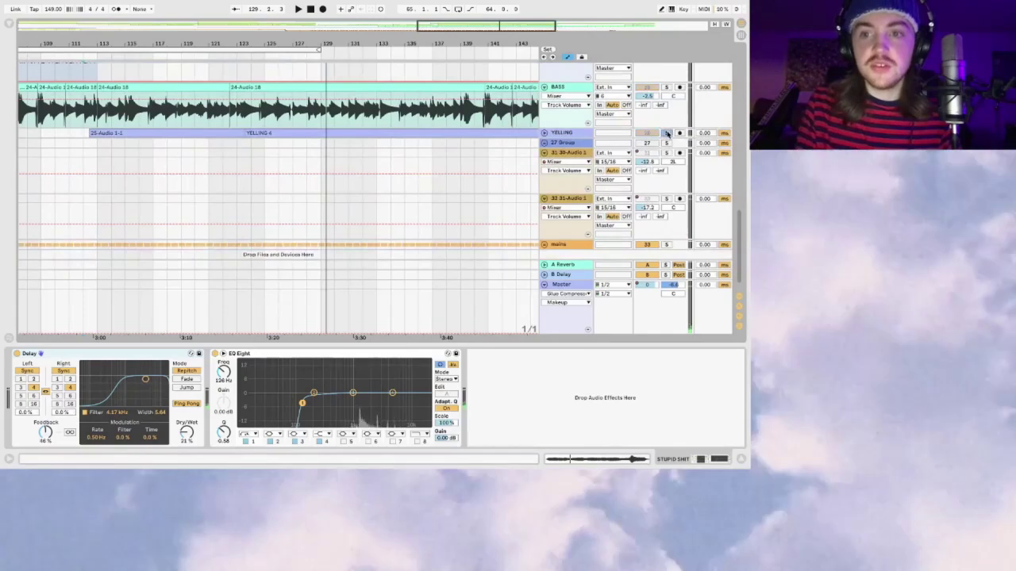
pyautogui.click(544, 133)
# Step: Enlarge the YELLING track to show its devices and select its 25-Audio 1-1 and YELLING 4 clips
pyautogui.hscroll(-3, 230, 174)
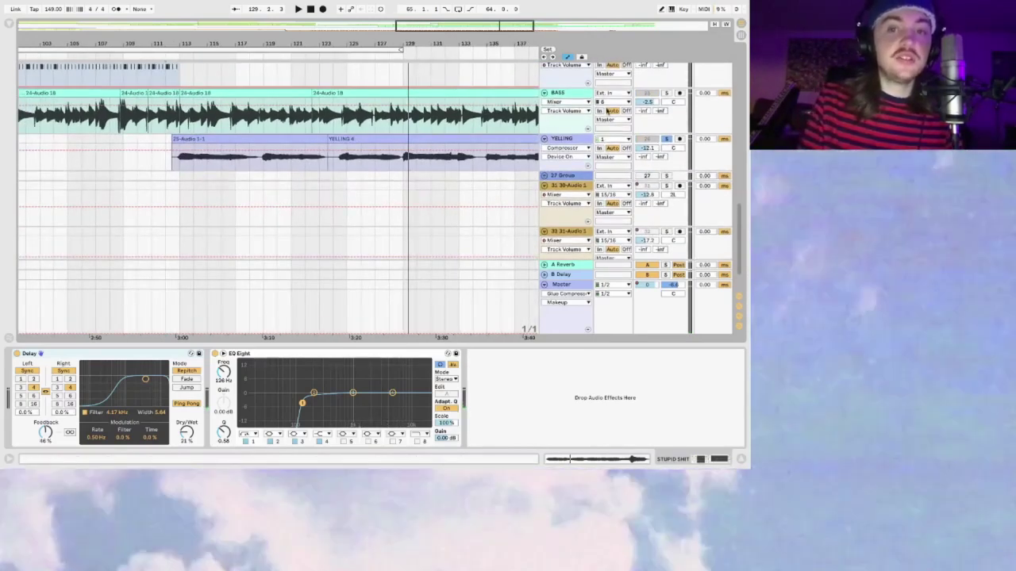
pyautogui.moveTo(565, 169); pyautogui.dragTo(567, 178)
pyautogui.click(306, 136)
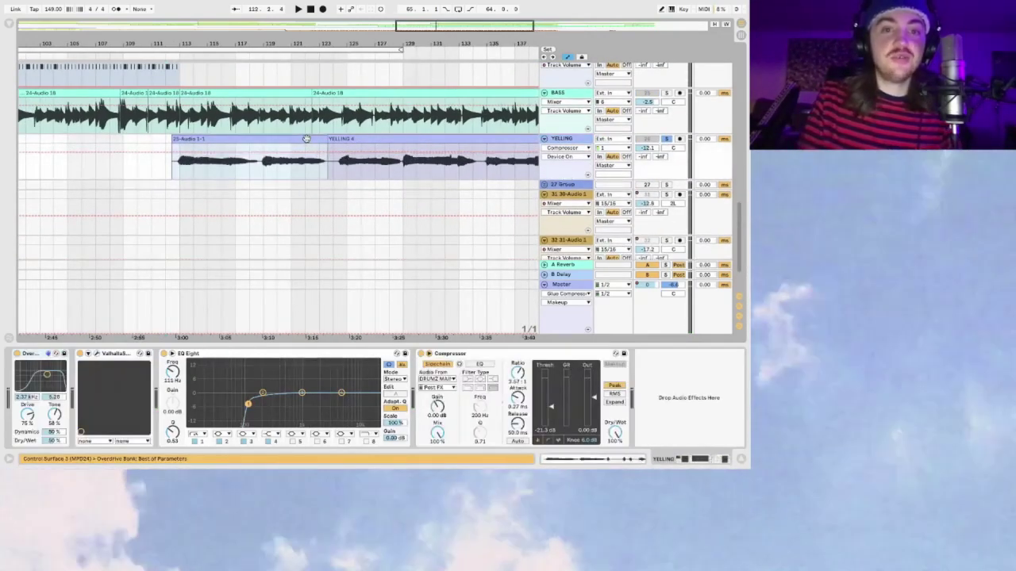
pyautogui.click(170, 172)
pyautogui.click(368, 151)
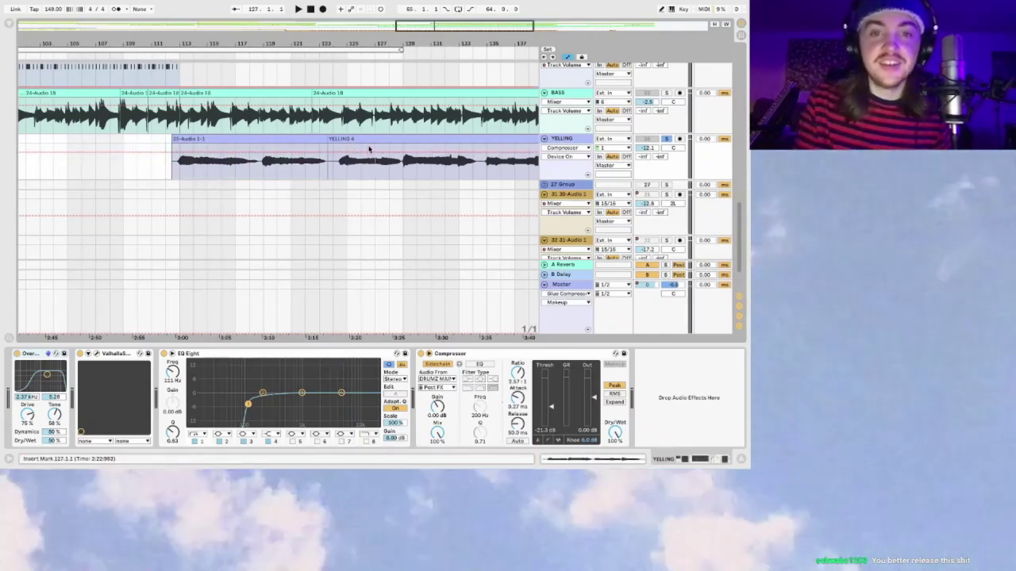
pyautogui.click(368, 136)
# Step: Zoom in on bars 107–131 and start playback from bar 112
pyautogui.hscroll(3, 136, 153)
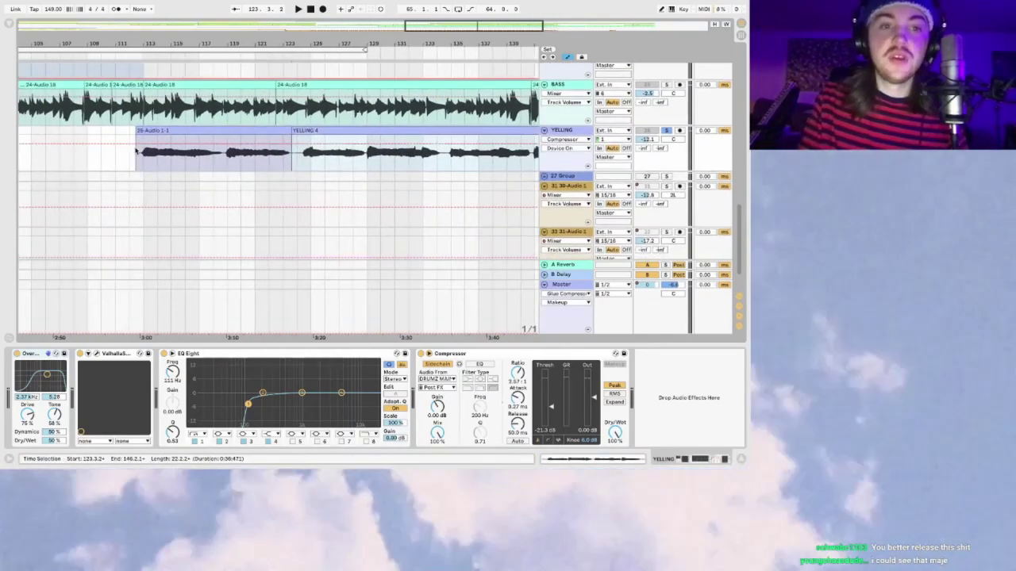
pyautogui.click(136, 139)
pyautogui.moveTo(426, 34); pyautogui.dragTo(423, 25)
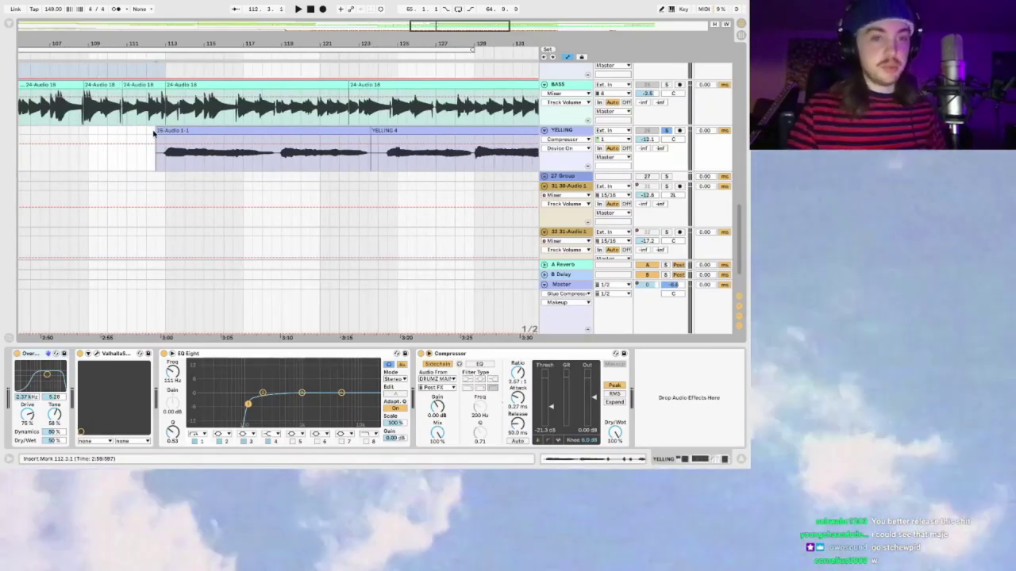
pyautogui.press('space')
# Step: Switch off the YELLING track's Compressor, then select its Overdrive device
pyautogui.moveTo(437, 30); pyautogui.dragTo(480, 56)
pyautogui.click(421, 355)
pyautogui.click(428, 354)
pyautogui.moveTo(460, 29); pyautogui.dragTo(465, 25)
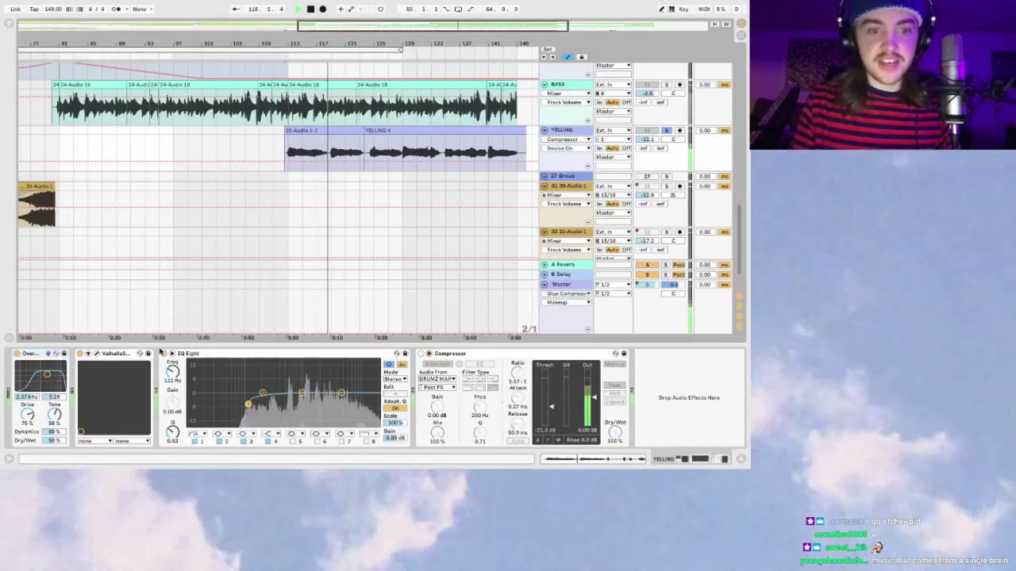
pyautogui.click(30, 354)
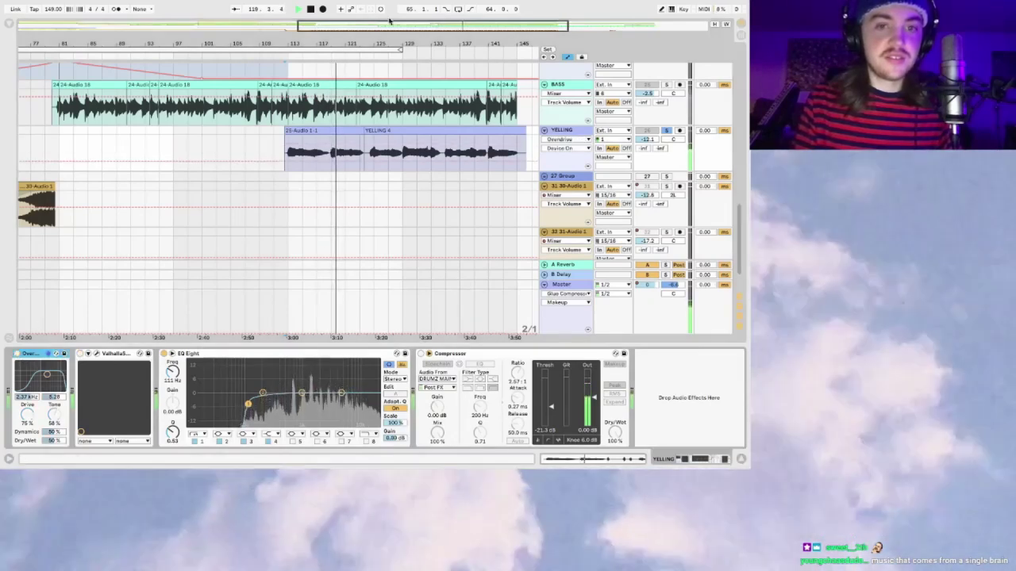
# Step: Zoom the timeline between bars 89–137 and 57–153 and select the Valhalla shimmer device
pyautogui.moveTo(351, 44); pyautogui.dragTo(351, 63)
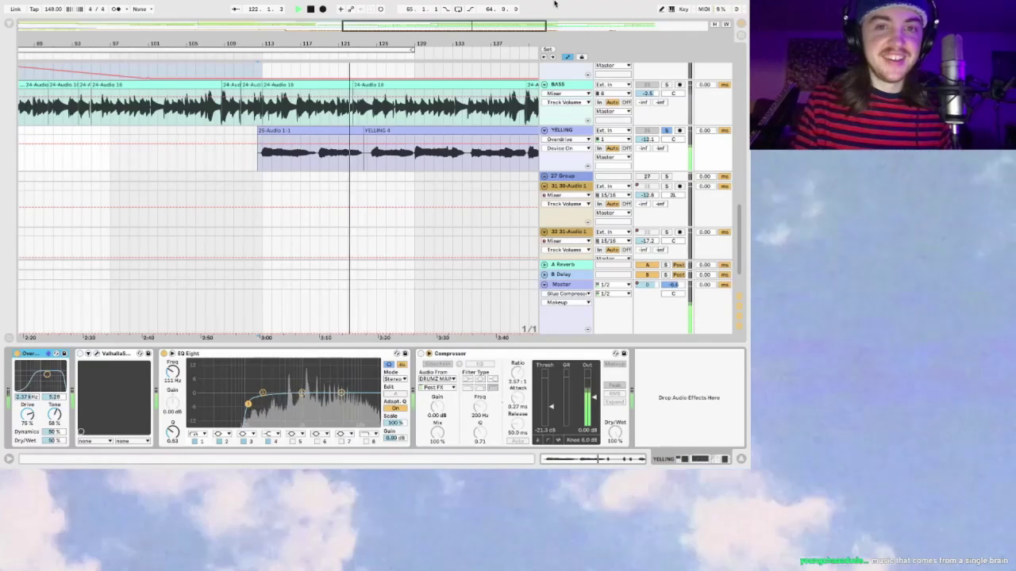
pyautogui.moveTo(481, 26); pyautogui.dragTo(481, 28)
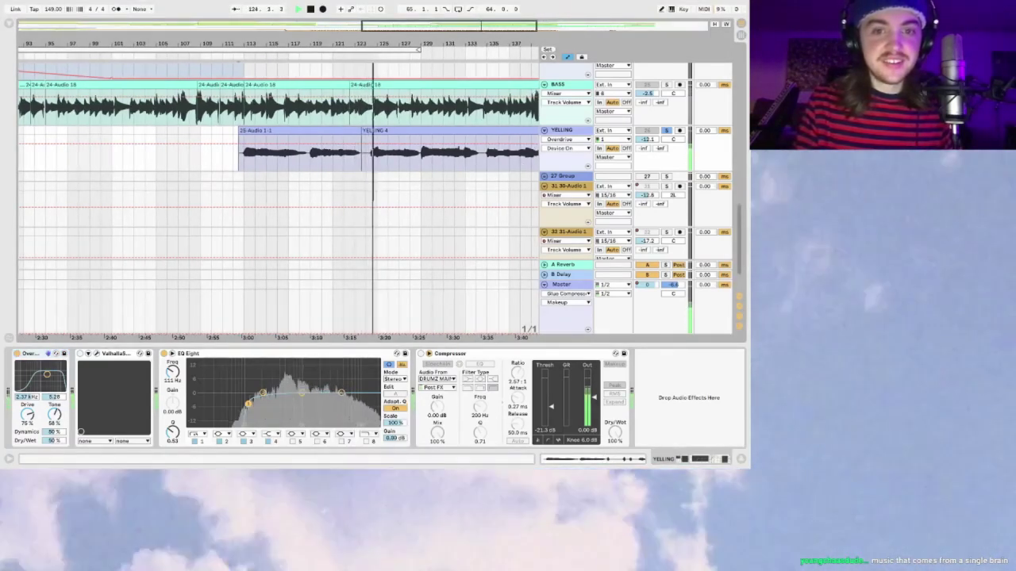
pyautogui.moveTo(481, 26); pyautogui.dragTo(481, 28)
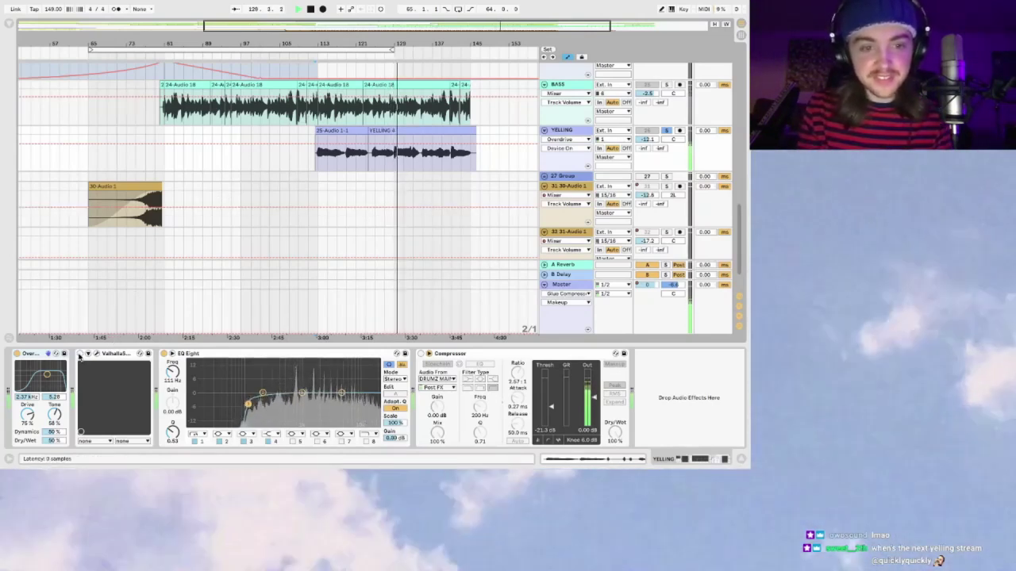
pyautogui.click(79, 355)
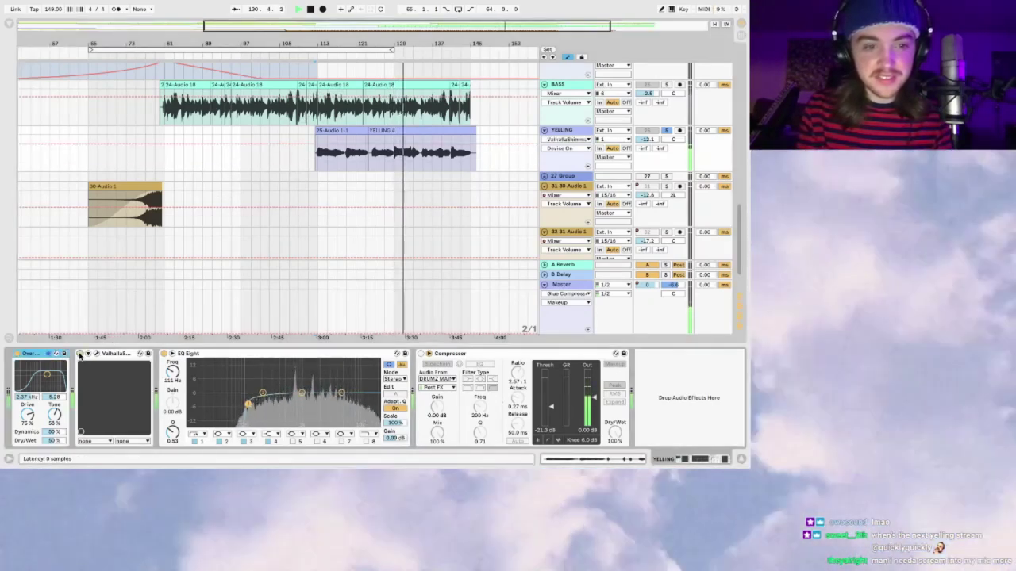
pyautogui.moveTo(512, 36); pyautogui.dragTo(543, 27)
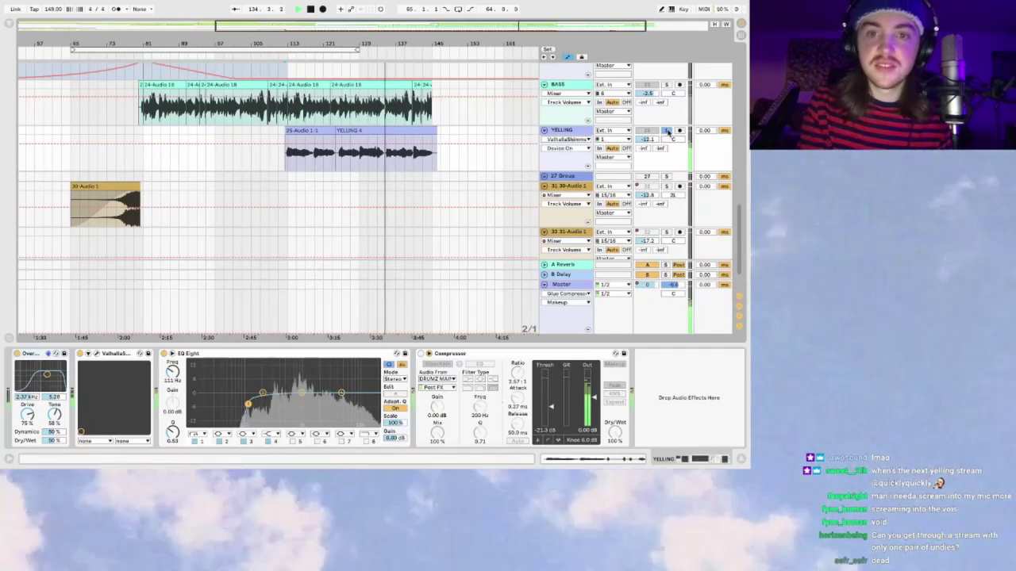
# Step: Restart playback from 3:00 and fold the STUPID SHIT, 24 10 Large In, BASS and YELLING tracks
pyautogui.scroll(3, 666, 131)
pyautogui.scroll(1, 669, 139)
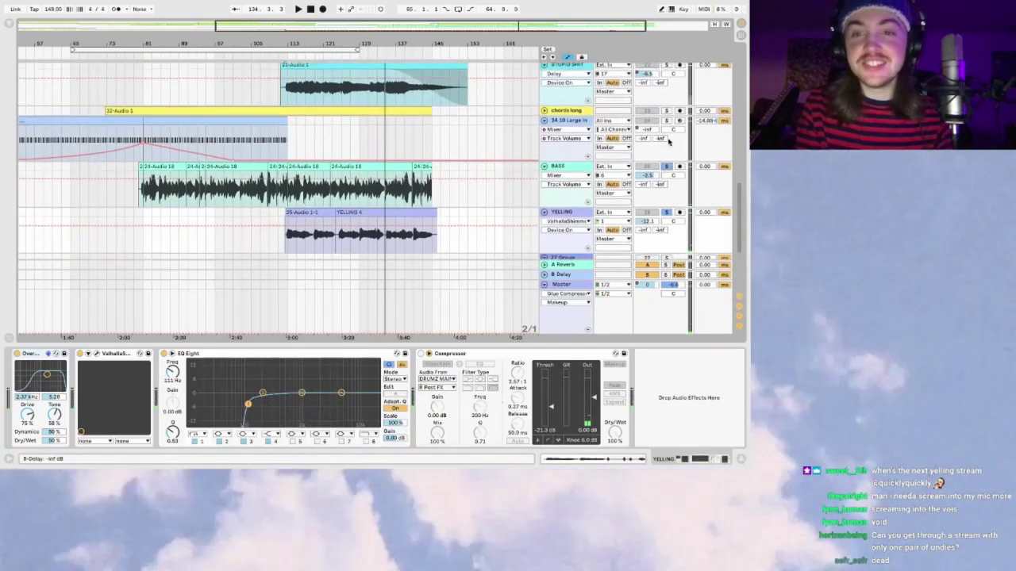
pyautogui.press('space')
pyautogui.scroll(3, 668, 95)
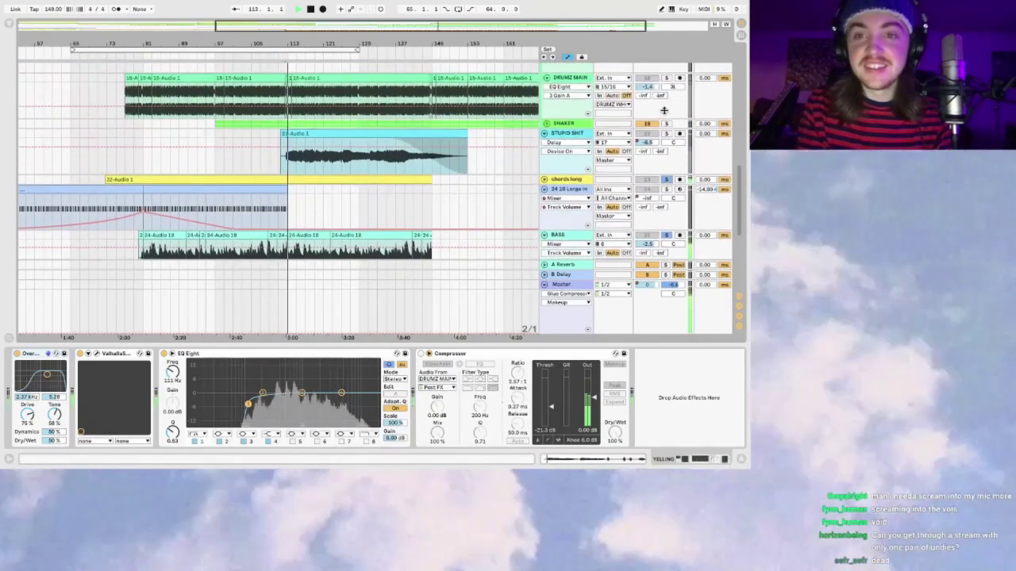
pyautogui.scroll(2, 669, 79)
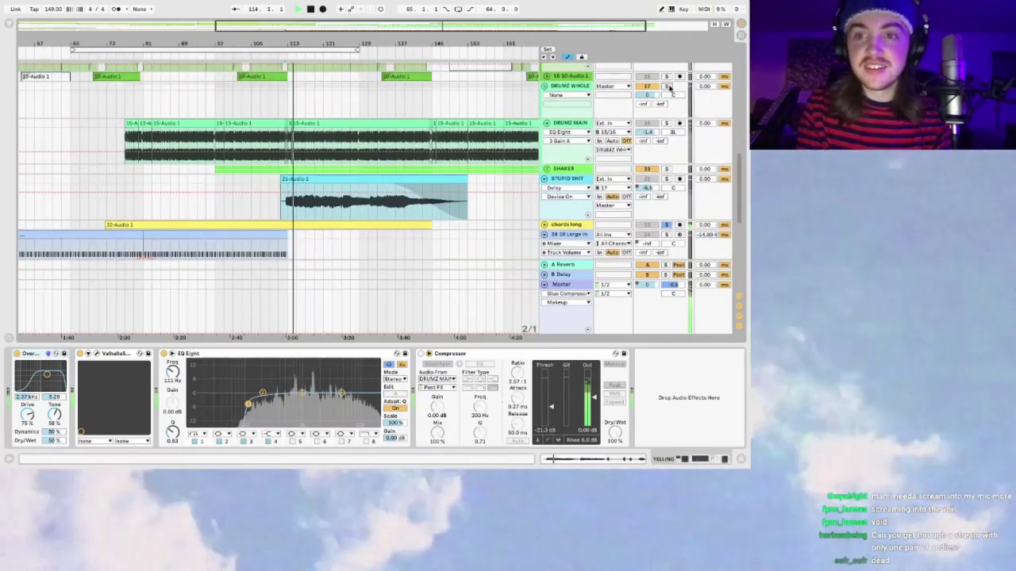
pyautogui.scroll(-2, 663, 147)
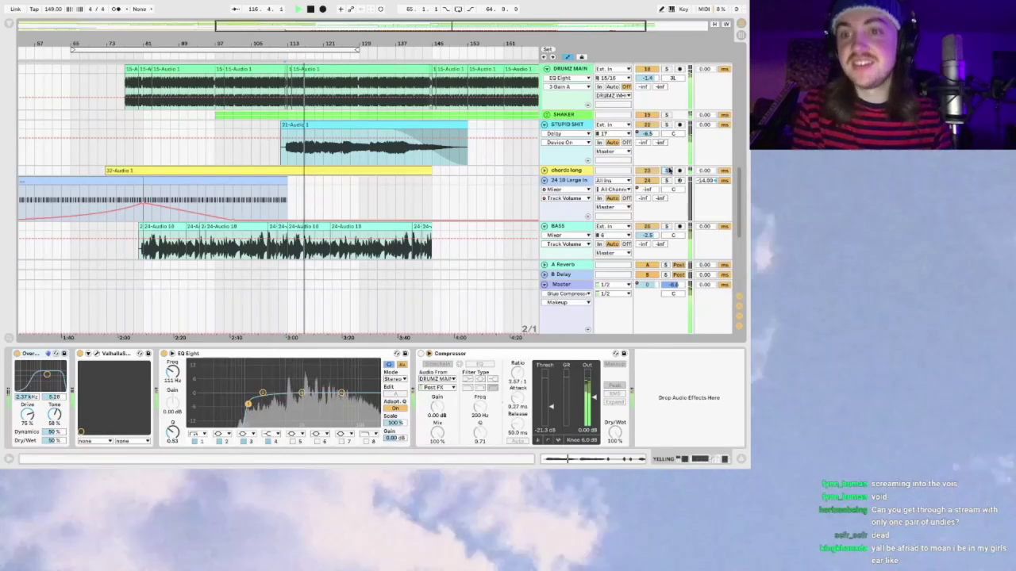
pyautogui.click(544, 125)
pyautogui.click(543, 135)
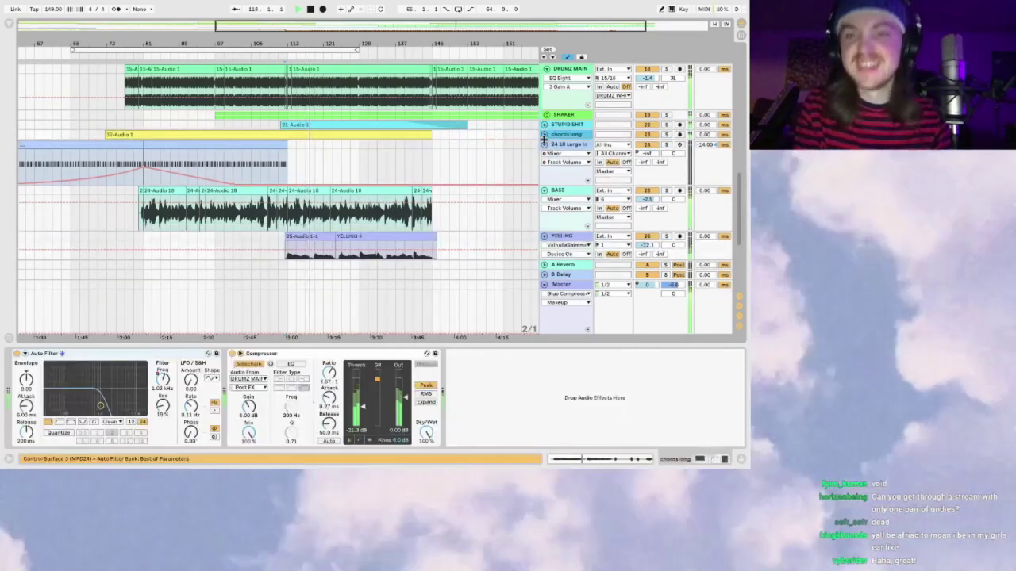
pyautogui.click(545, 144)
pyautogui.click(544, 154)
pyautogui.click(545, 163)
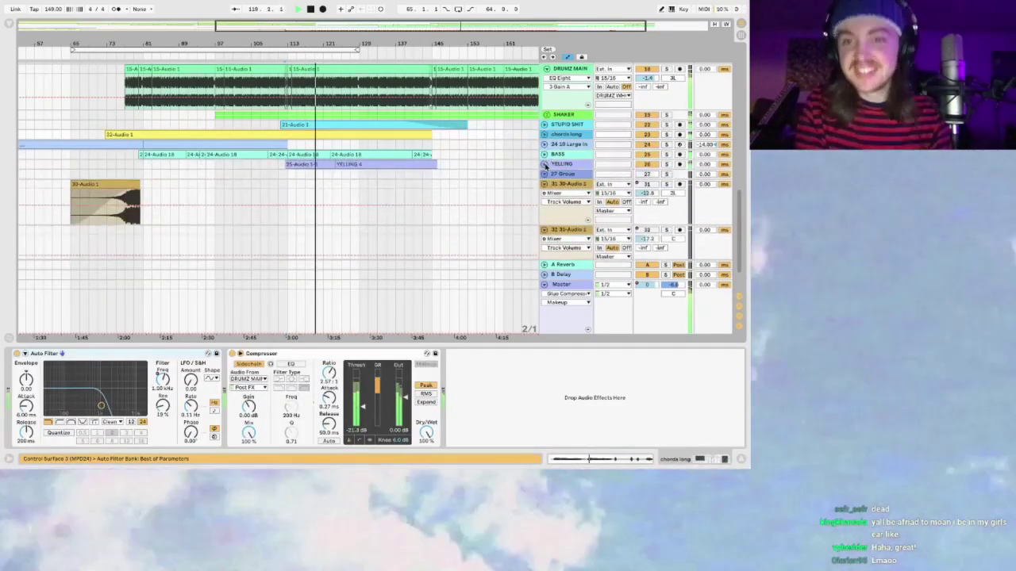
# Step: Zoom the arrangement to bars 57–161 and bring the mains track into view
pyautogui.scroll(-3, 358, 115)
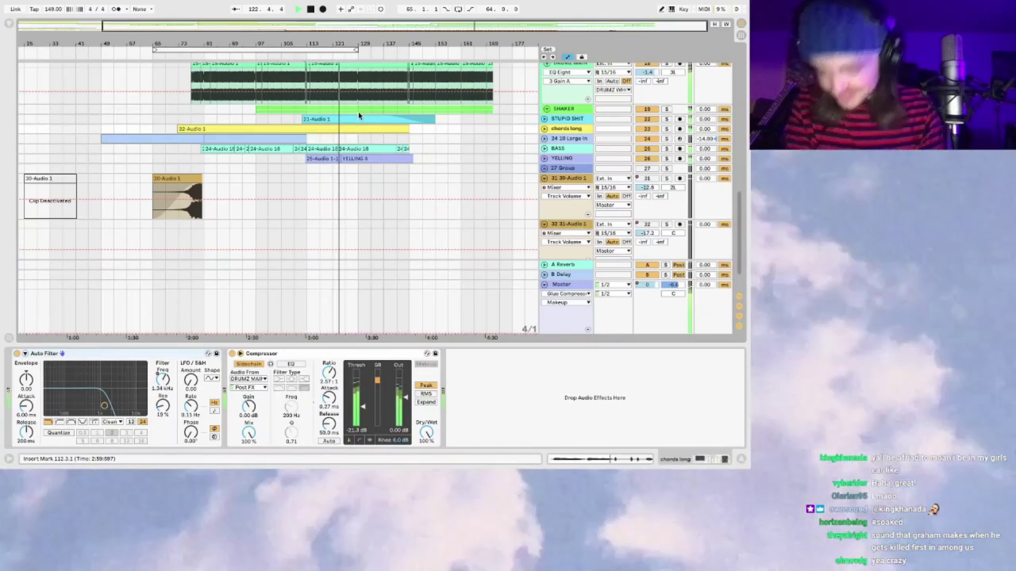
pyautogui.moveTo(474, 24); pyautogui.dragTo(469, 24)
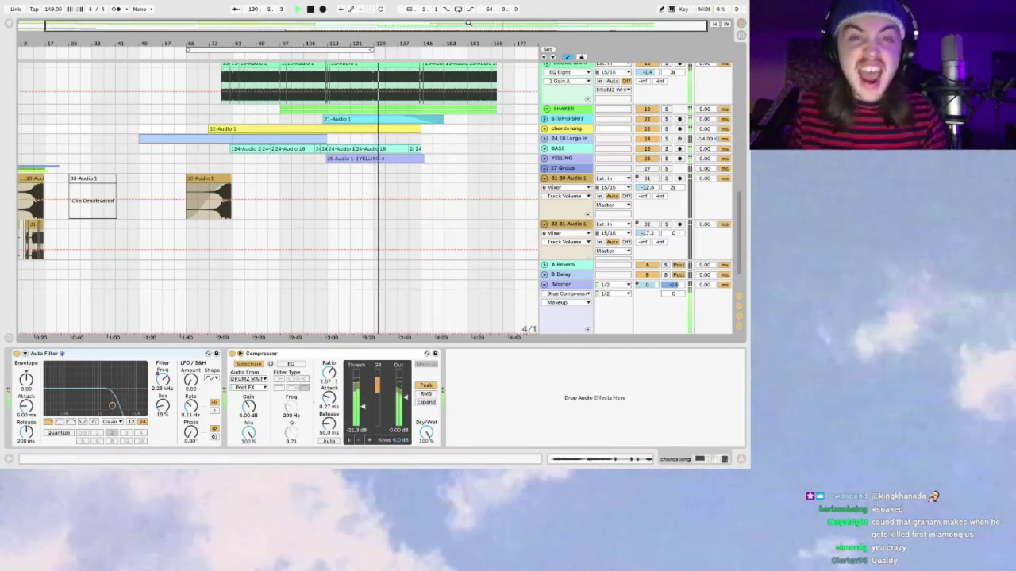
pyautogui.moveTo(523, 27); pyautogui.dragTo(523, 30)
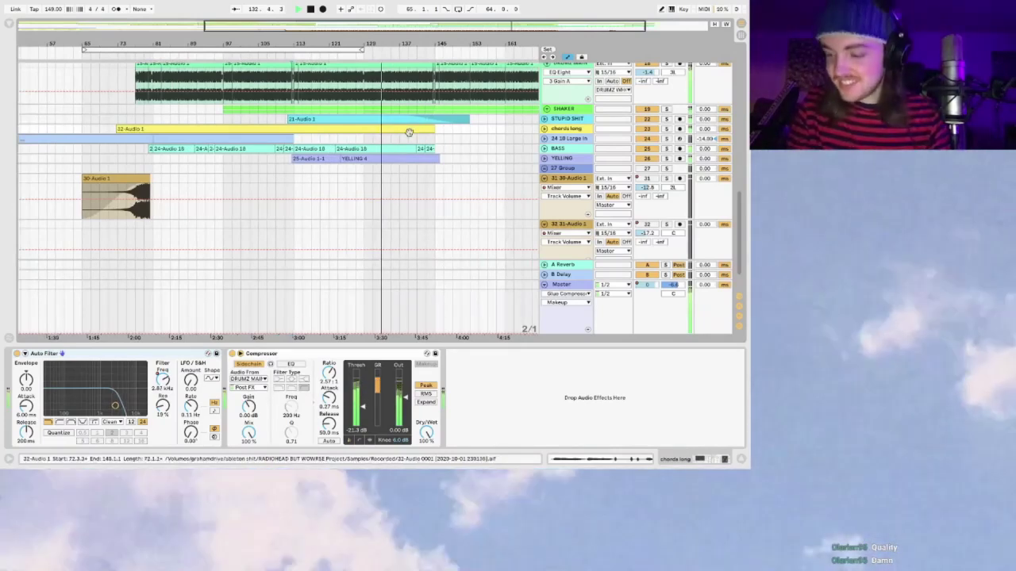
pyautogui.hscroll(3, 409, 133)
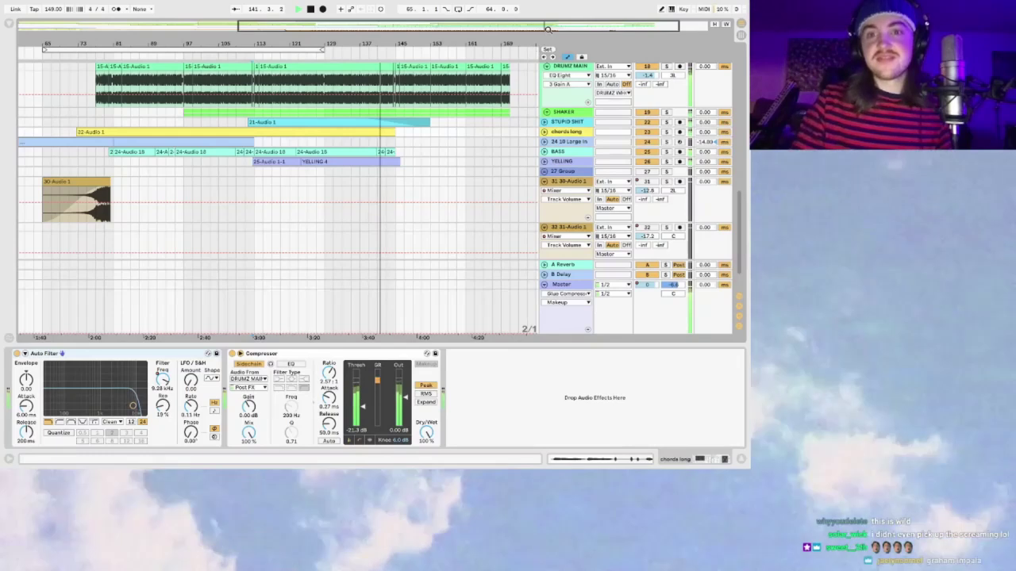
pyautogui.scroll(-4, 480, 159)
pyautogui.hotkey('ctrl', 'z')
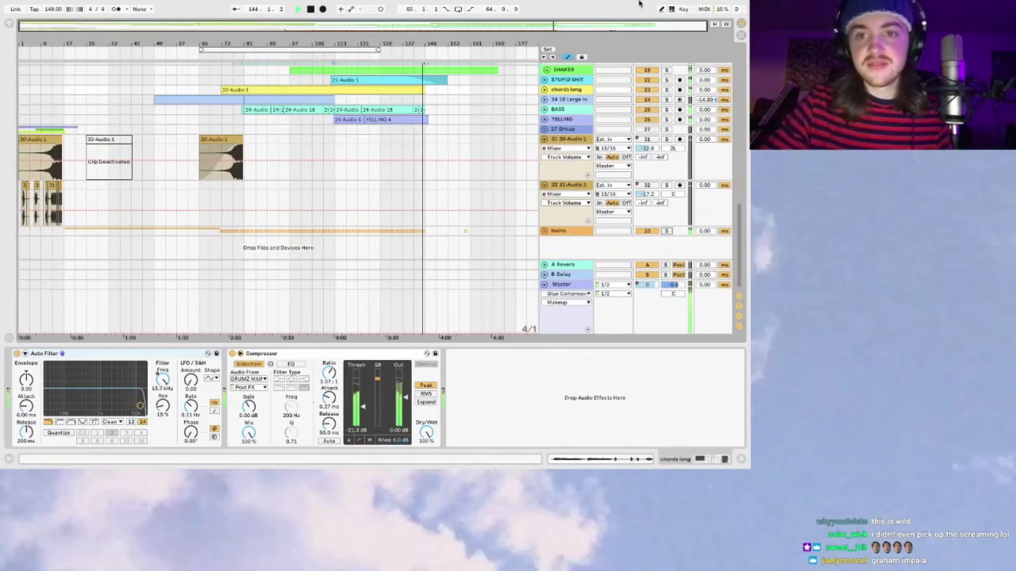
pyautogui.scroll(3, 573, 27)
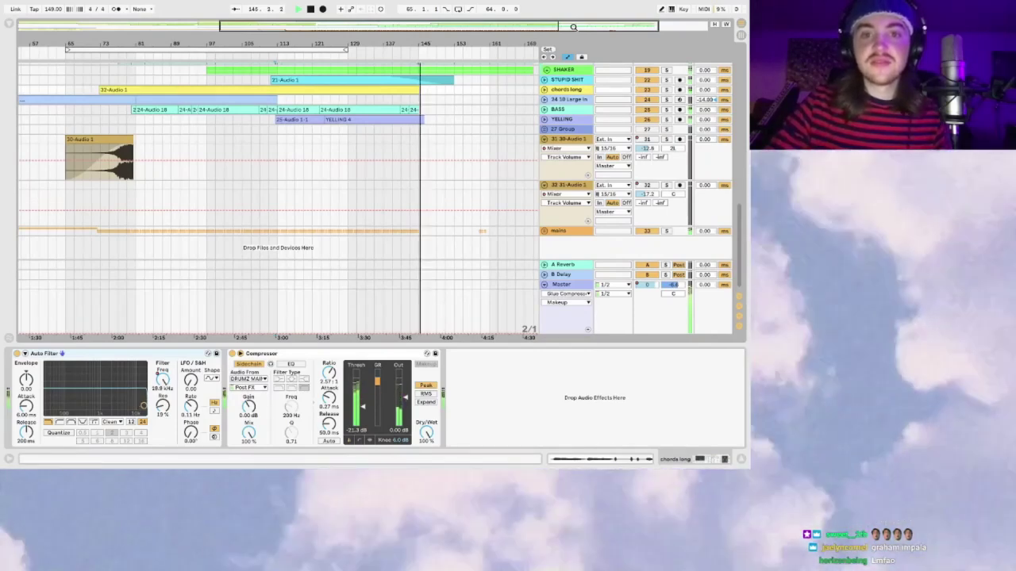
pyautogui.scroll(-1, 429, 94)
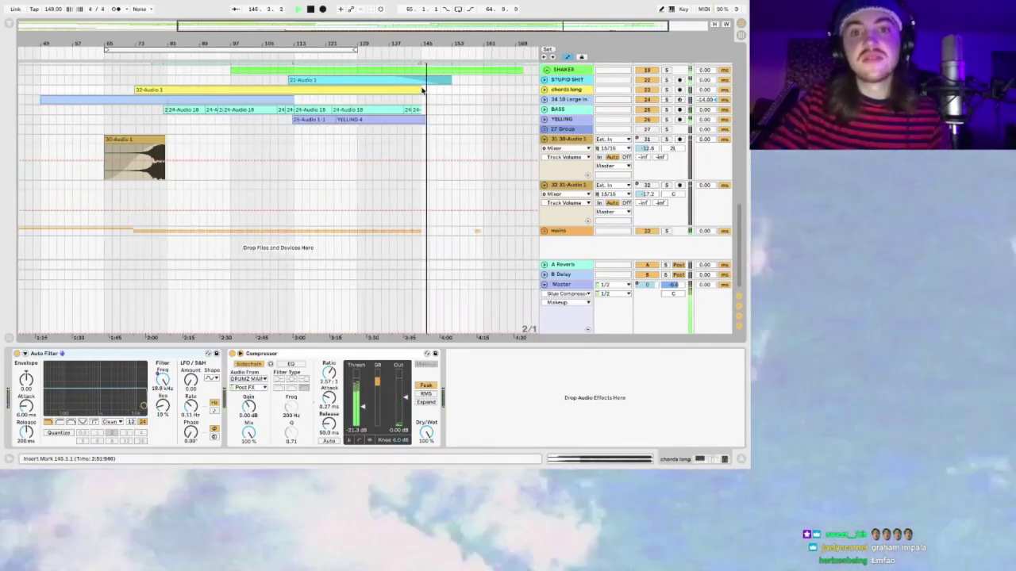
pyautogui.scroll(1, 424, 92)
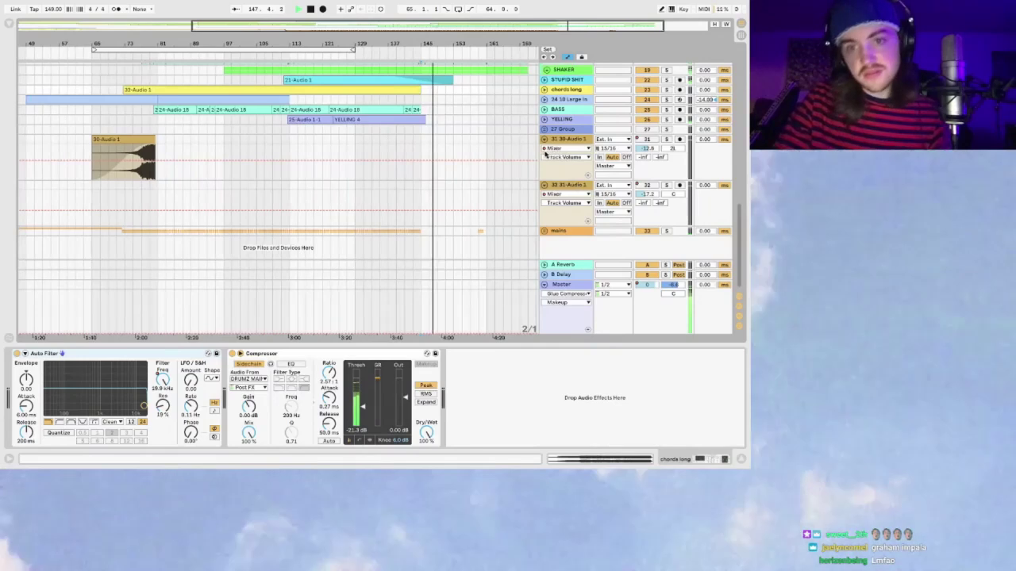
# Step: Fold the 31 30-Audio 1 and 32 31-Audio 1 tracks and select the mains track's small clip
pyautogui.click(544, 139)
pyautogui.click(544, 150)
pyautogui.hscroll(2, 457, 169)
pyautogui.scroll(4, 457, 169)
pyautogui.scroll(1, 480, 241)
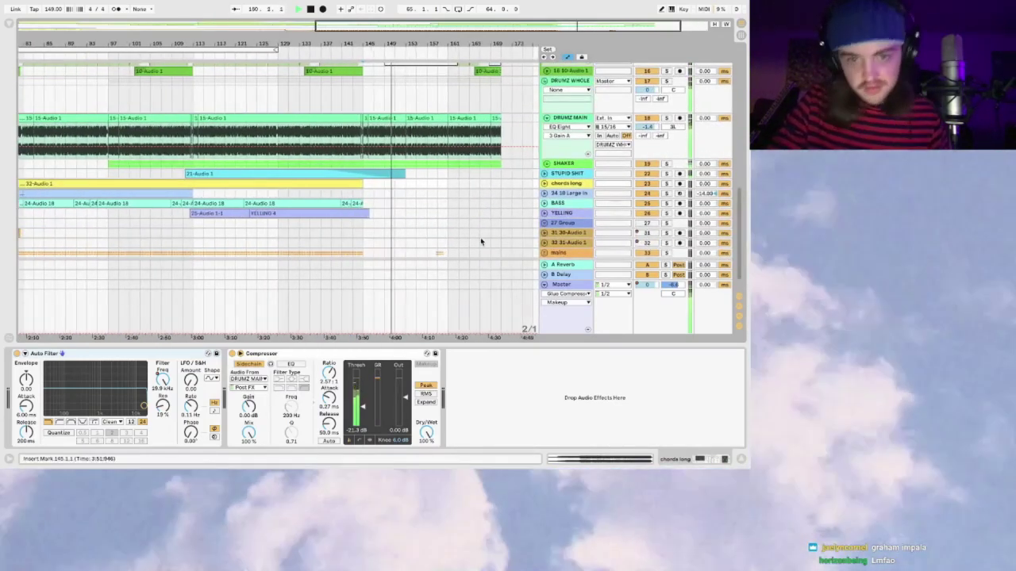
pyautogui.scroll(-1, 481, 241)
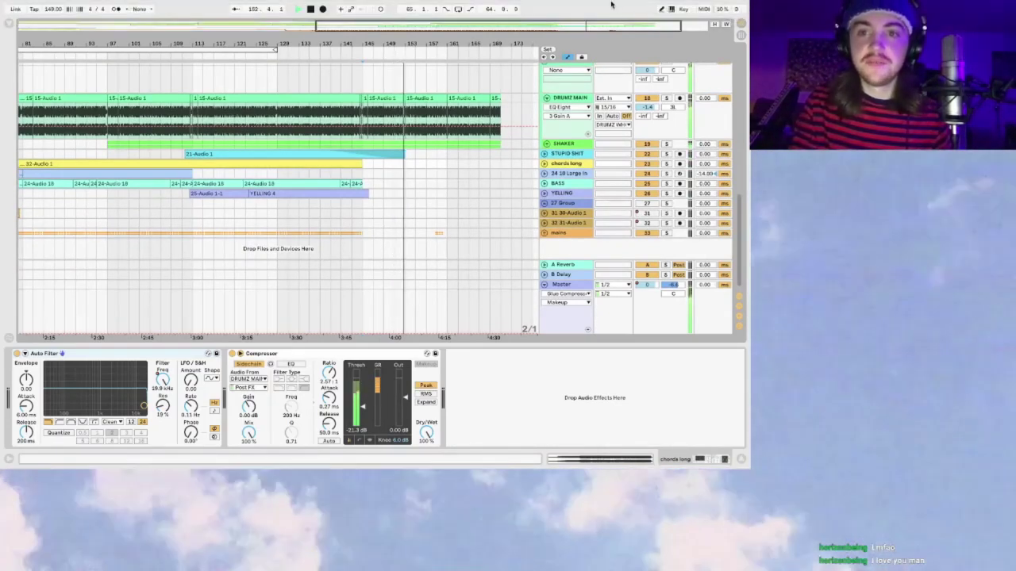
pyautogui.scroll(2, 424, 253)
pyautogui.click(452, 233)
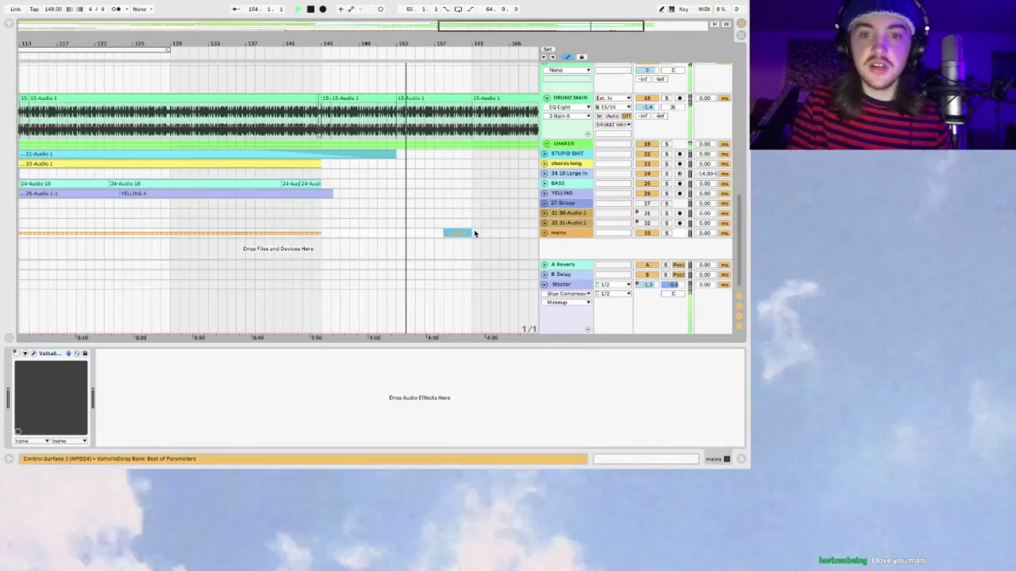
# Step: Deselect the mains clip, zoom out to the whole song, and fold the DRUMZ WHOLE and HI HARM groups
pyautogui.click(447, 236)
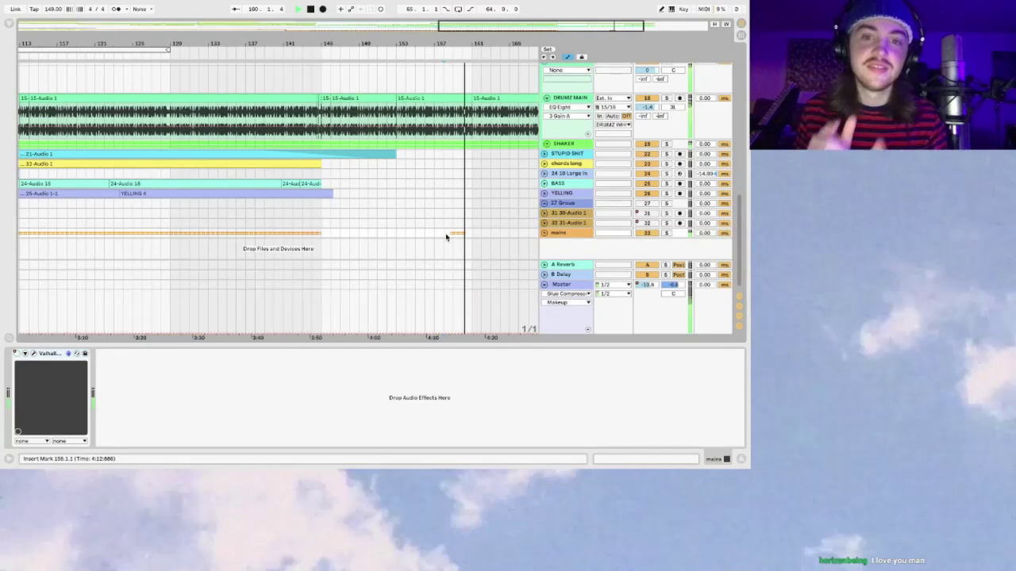
pyautogui.doubleClick(613, 30)
pyautogui.scroll(3, 546, 110)
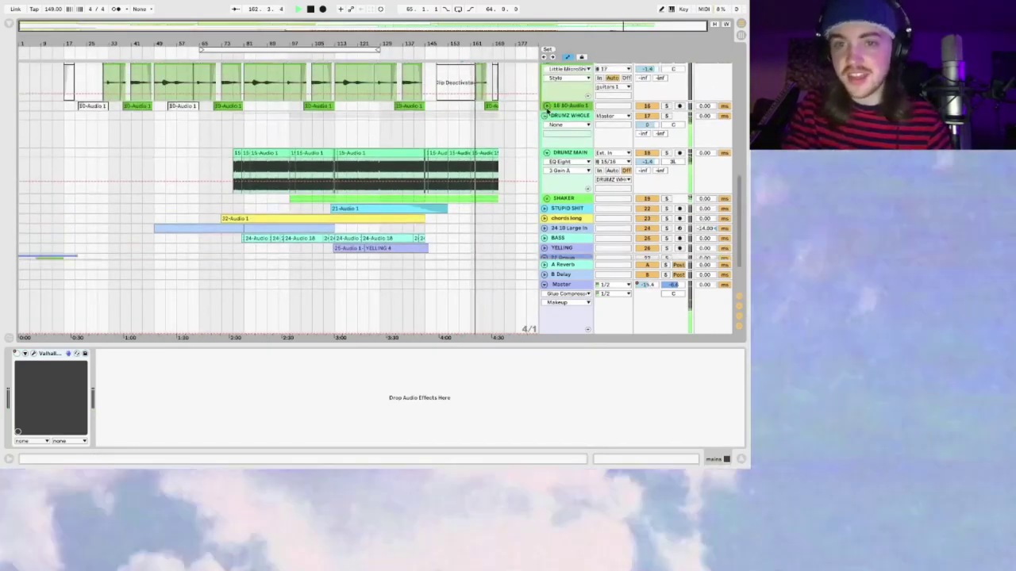
pyautogui.click(545, 116)
pyautogui.scroll(5, 547, 115)
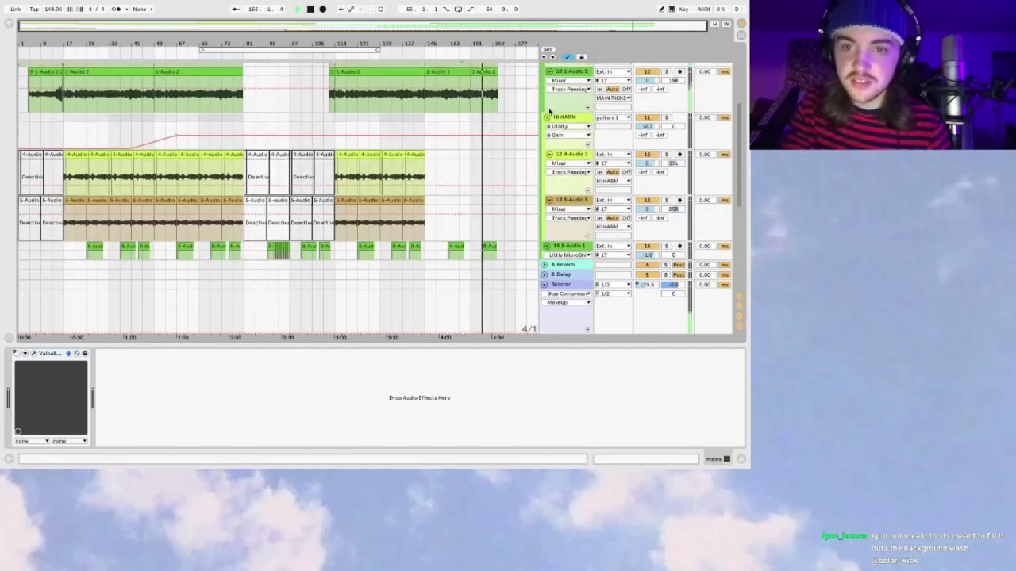
pyautogui.click(546, 117)
# Step: Fold 14 8-Audio 1, 15 9-Audio 1, 9 1-Audio 2, 10 1-Audio 3, MAIN PICKS and guitars 1
pyautogui.click(546, 127)
pyautogui.click(546, 136)
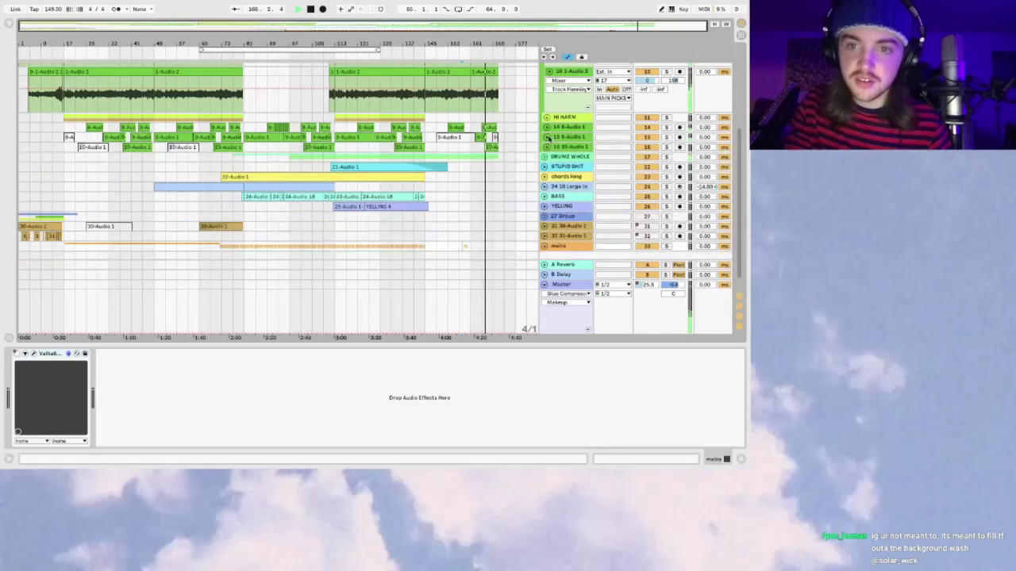
pyautogui.scroll(3, 548, 138)
pyautogui.click(546, 116)
pyautogui.click(545, 101)
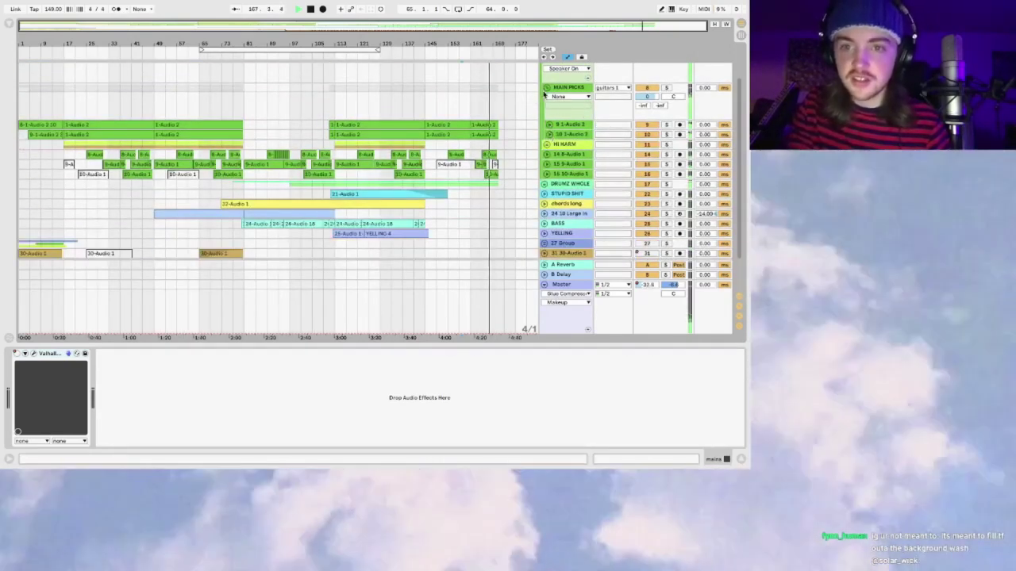
pyautogui.click(546, 87)
pyautogui.scroll(2, 544, 89)
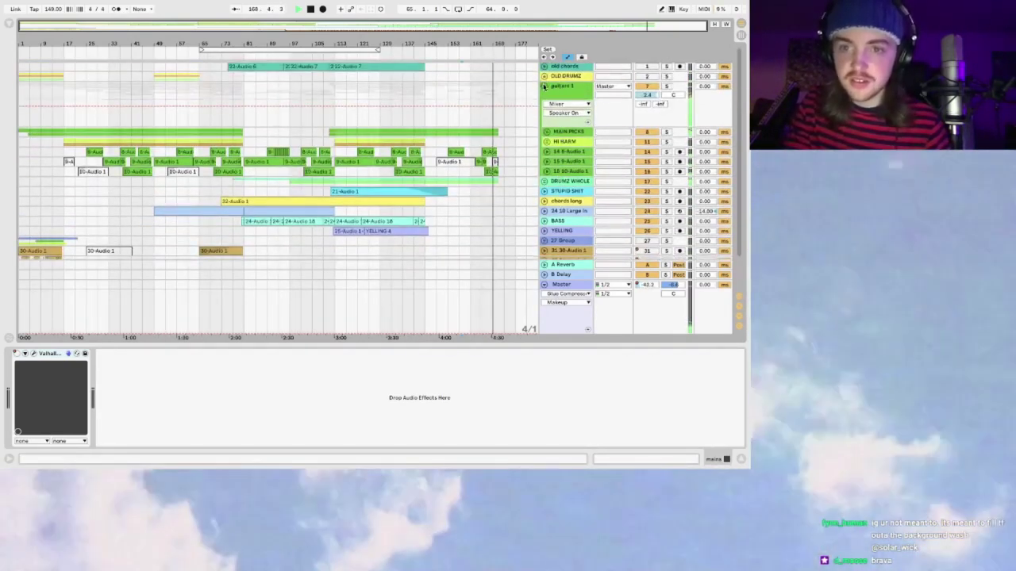
pyautogui.click(544, 85)
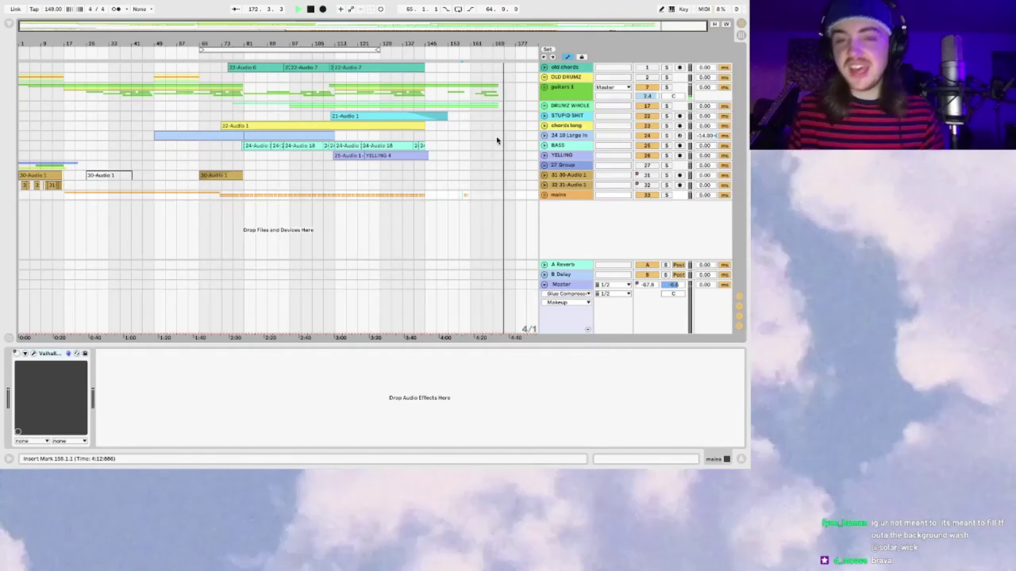
pyautogui.moveTo(490, 21)
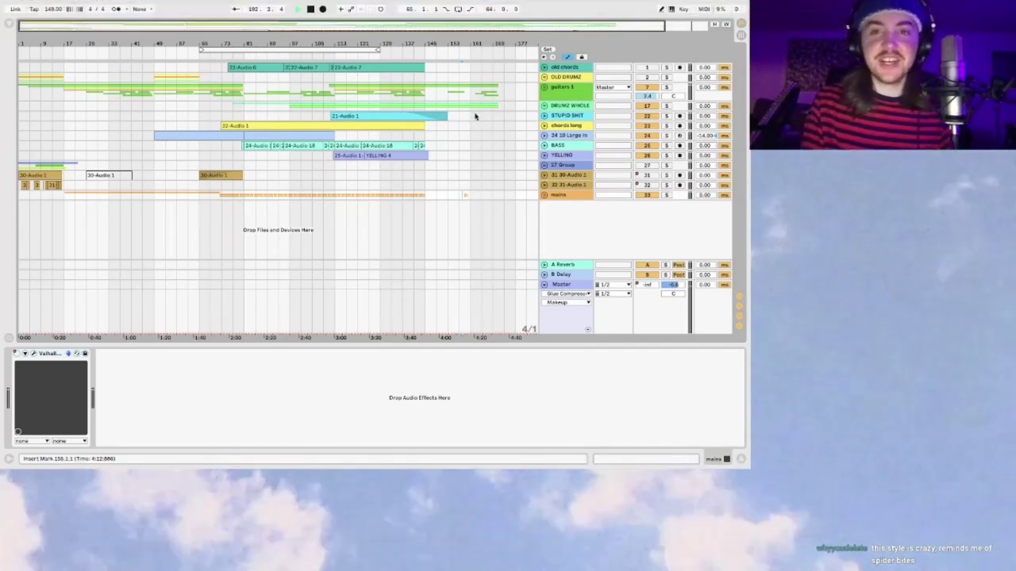
pyautogui.moveTo(508, 35); pyautogui.dragTo(510, 30)
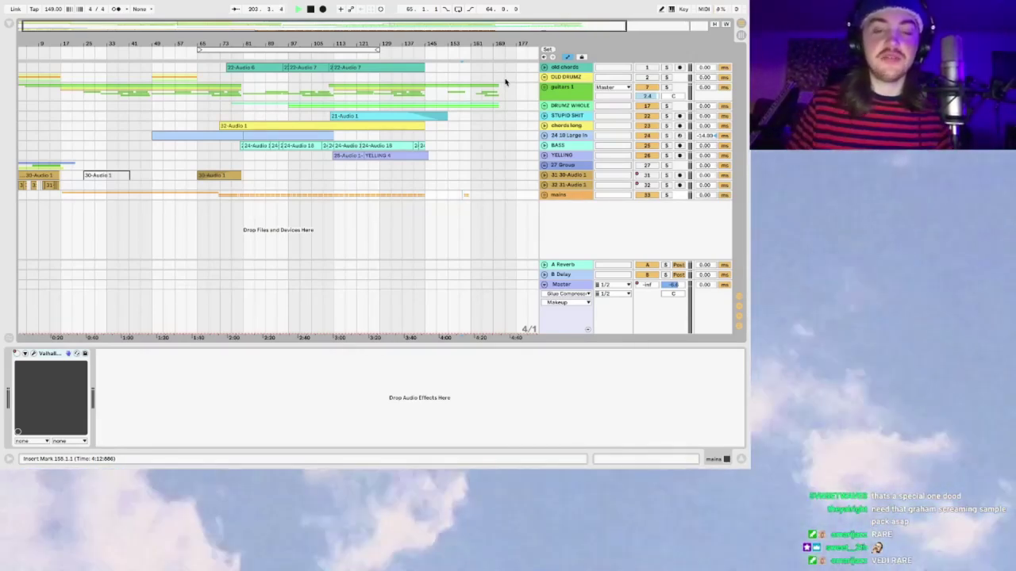
# Step: Open OVO atlantic.als from the recent sets, saving RADIOHEAD BUT WOWRSE first
pyautogui.click(154, 79)
pyautogui.click(58, 5)
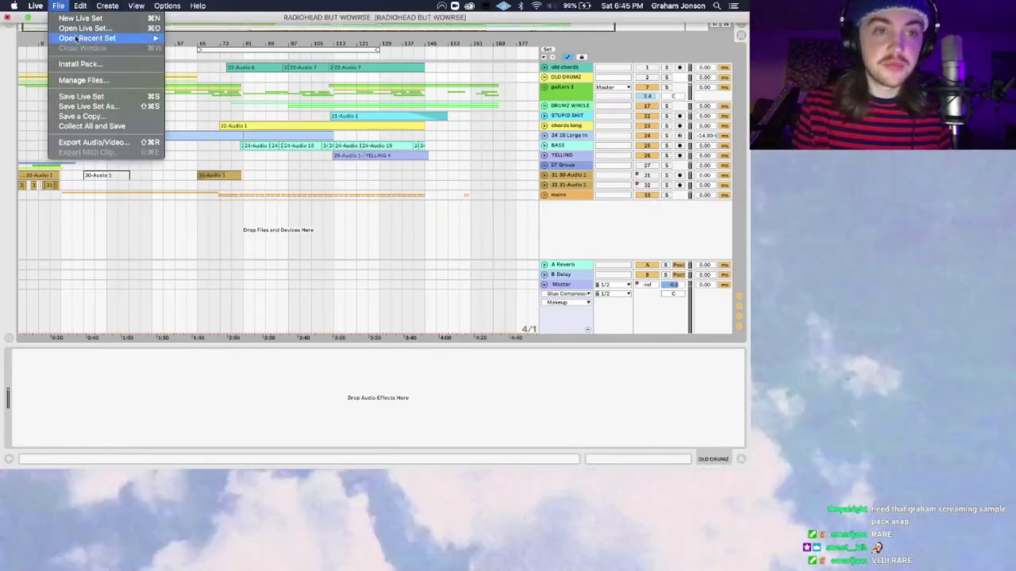
pyautogui.moveTo(76, 40)
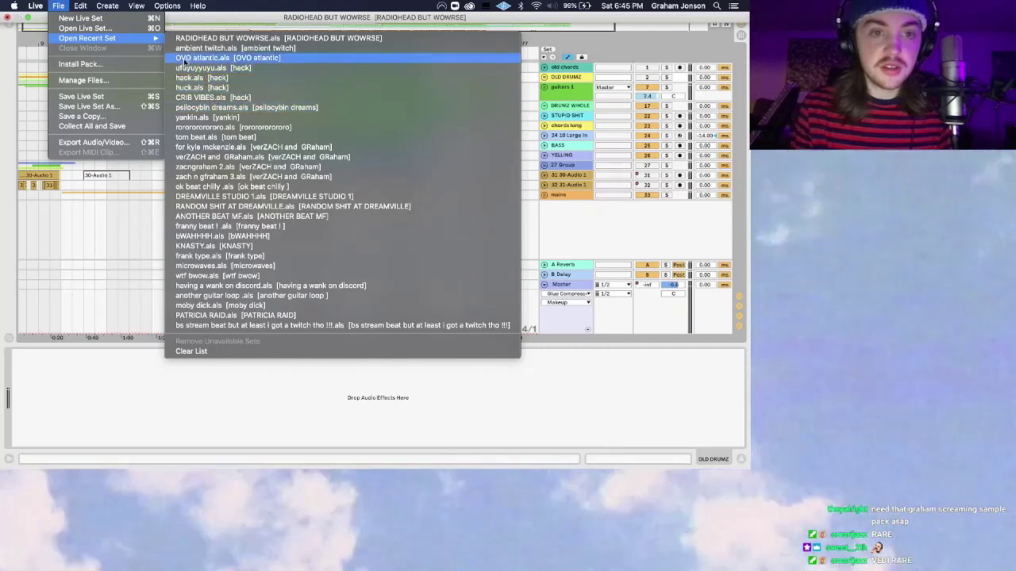
pyautogui.click(280, 58)
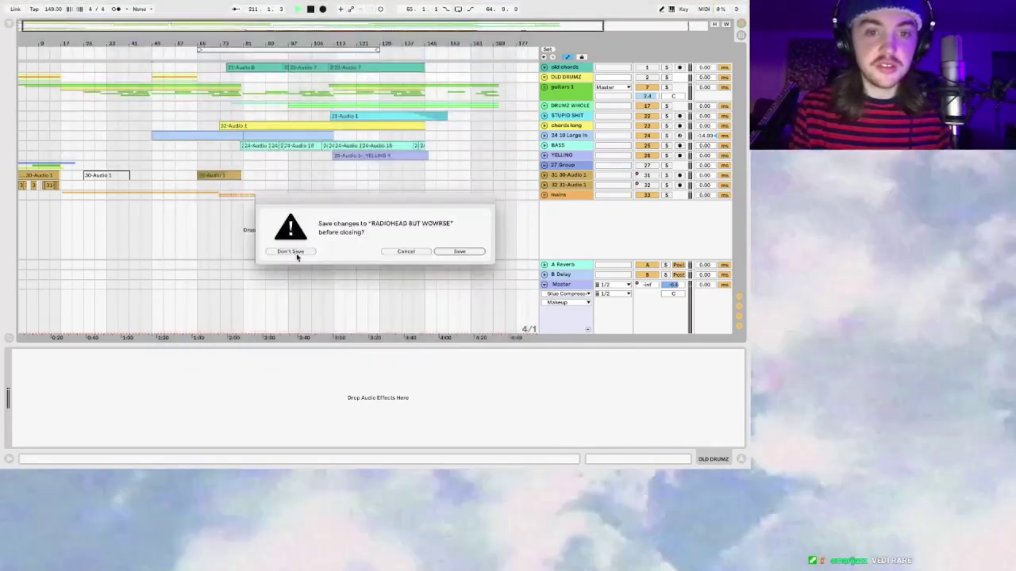
pyautogui.click(439, 250)
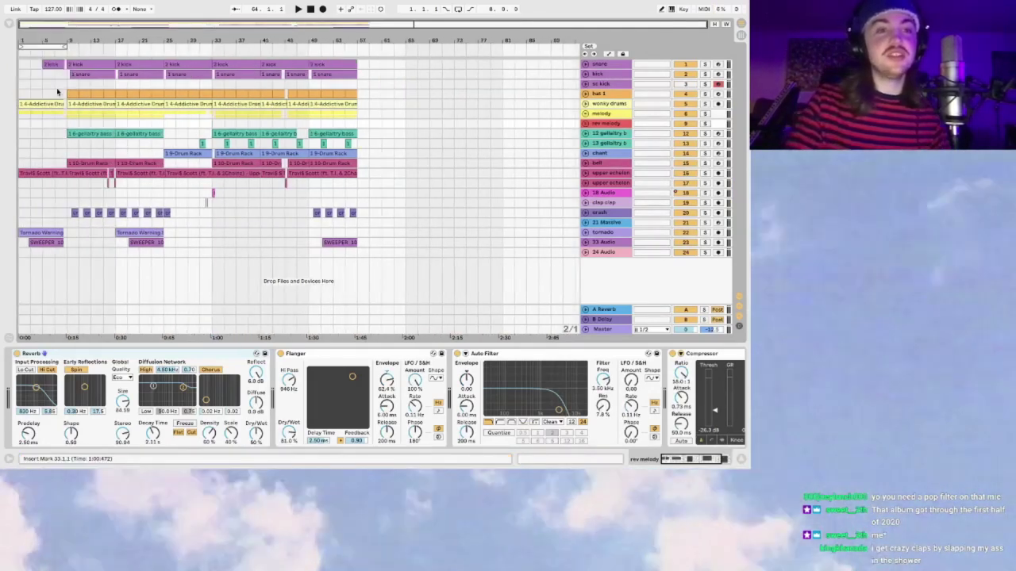
# Step: Show the sc kick Drum Rack and the Master effect chain, and lower the master volume slightly
pyautogui.hscroll(-5, 57, 87)
pyautogui.click(16, 86)
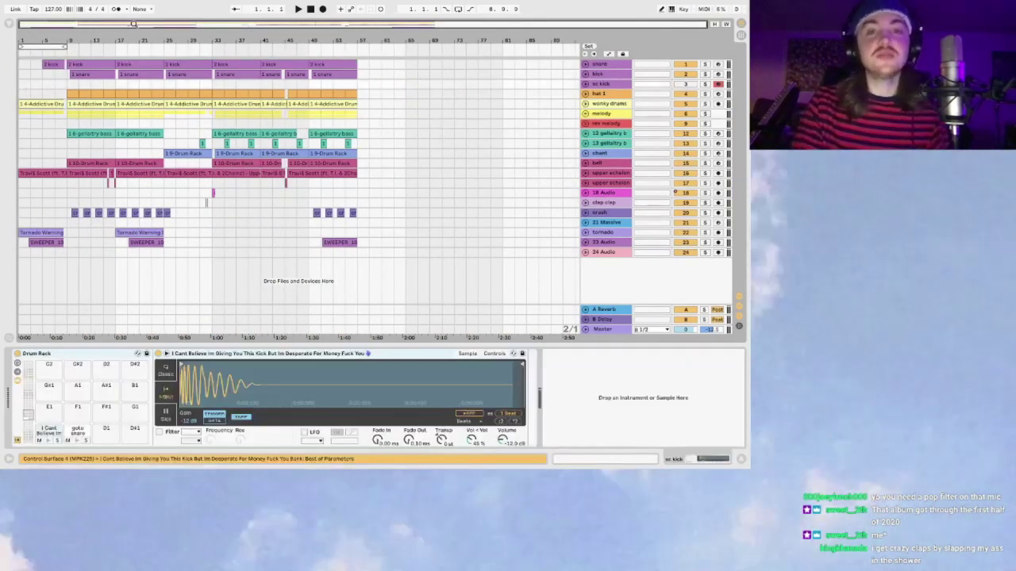
pyautogui.click(585, 330)
pyautogui.click(617, 295)
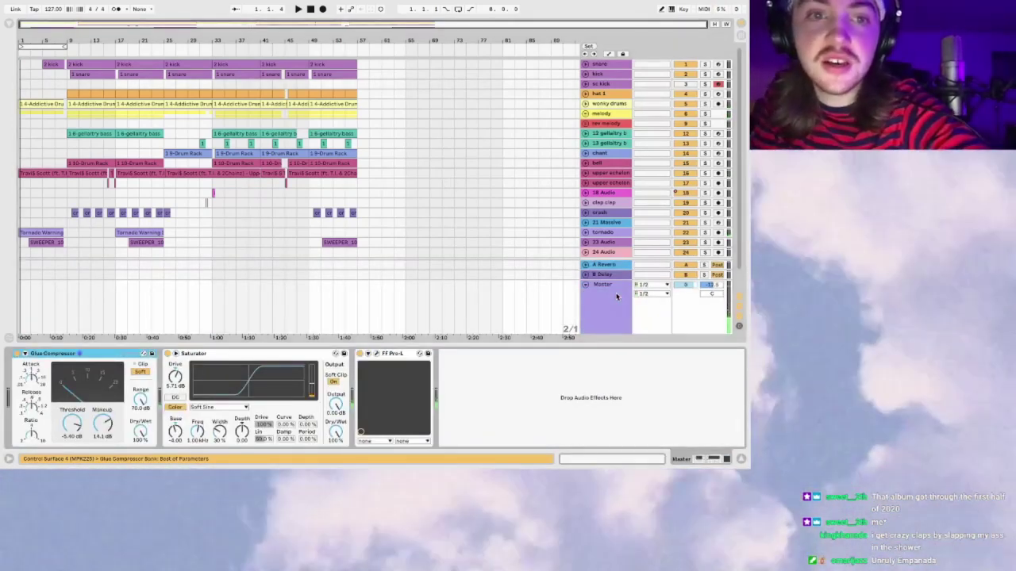
pyautogui.moveTo(688, 286); pyautogui.dragTo(687, 290)
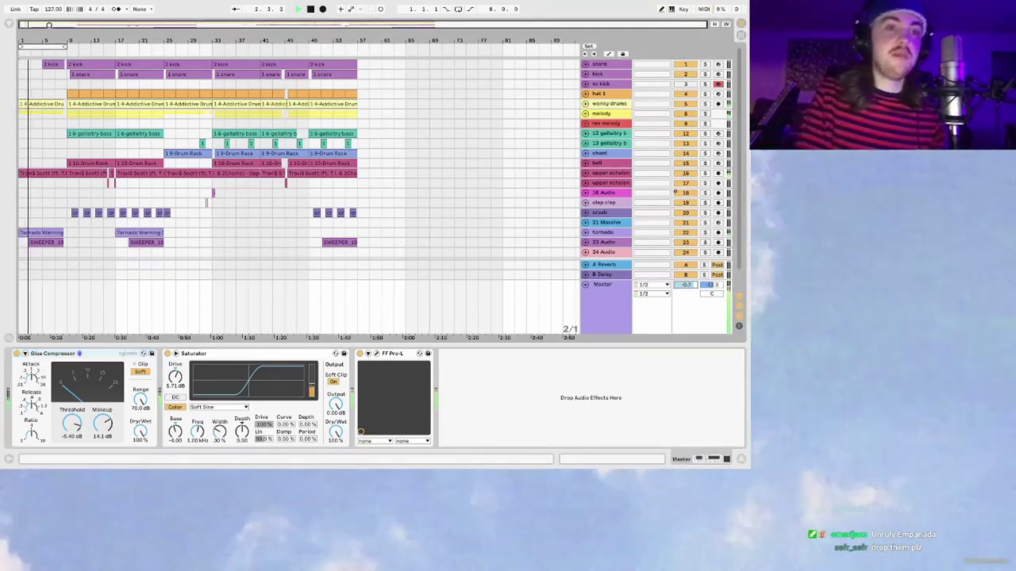
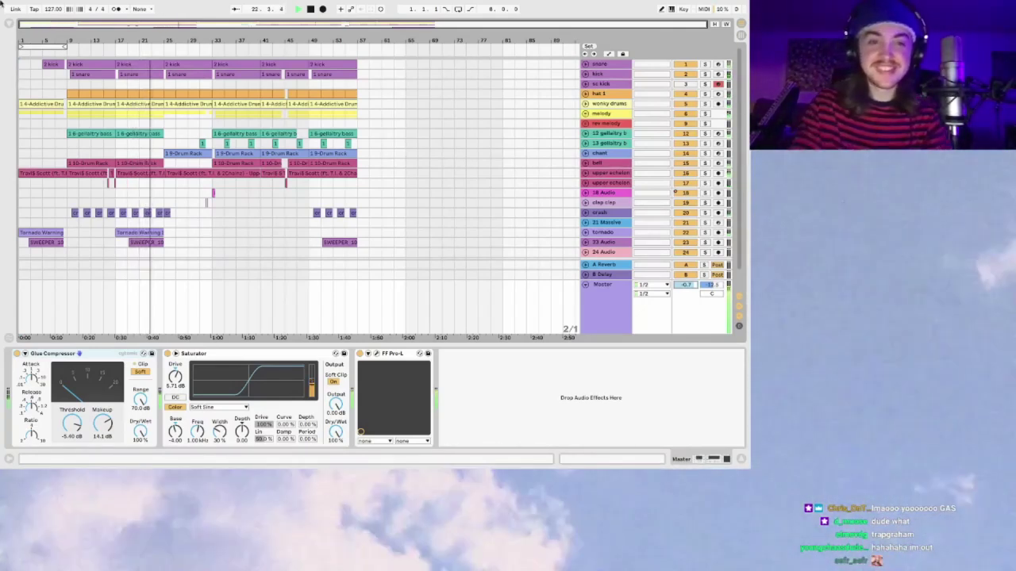
# Step: Review the OVO atlantic arrangement from around bar 28 during playback, then bring up the File menu
pyautogui.moveTo(191, 27); pyautogui.dragTo(225, 24)
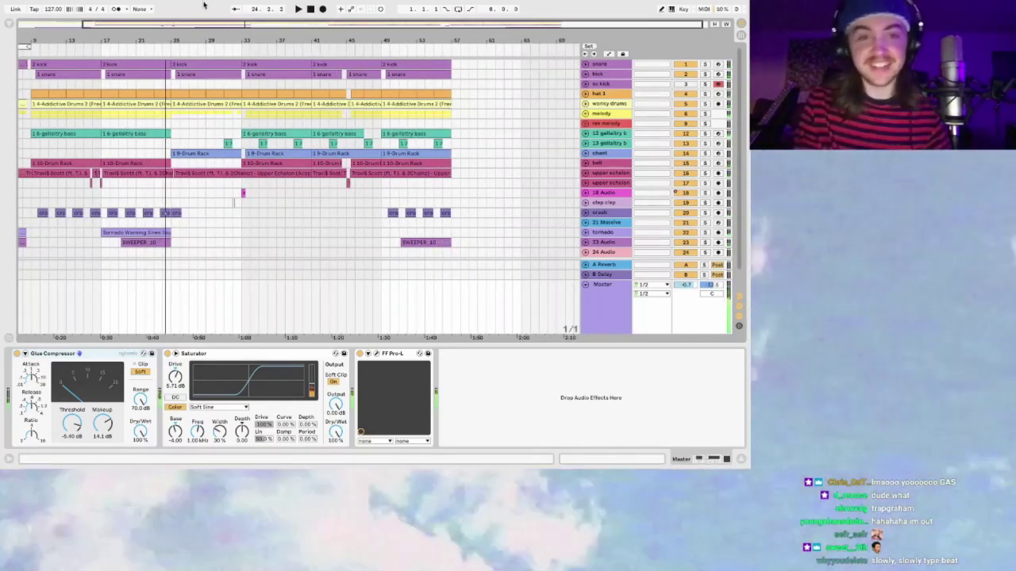
pyautogui.click(218, 52)
pyautogui.press('+')
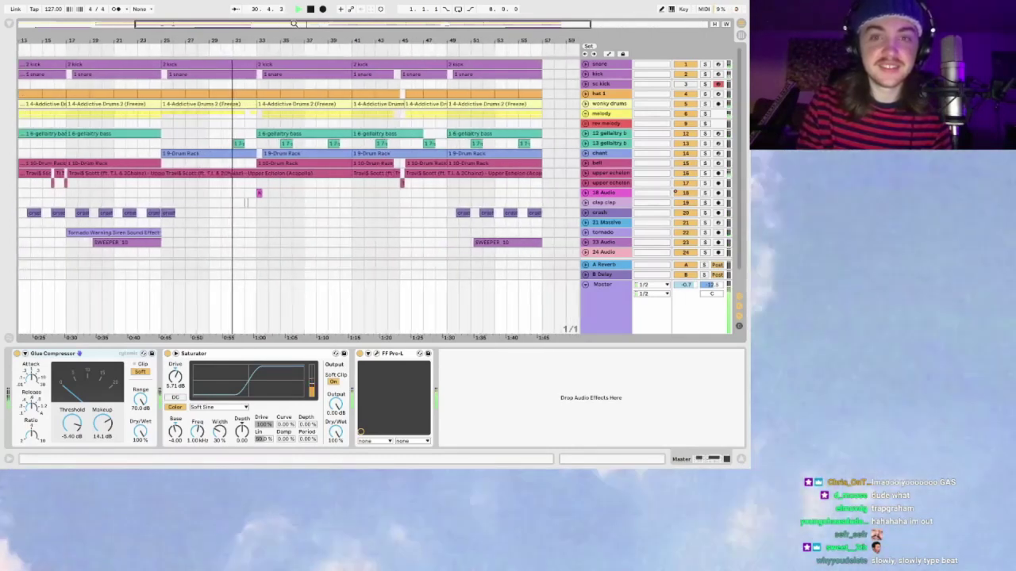
pyautogui.moveTo(304, 29); pyautogui.dragTo(275, 27)
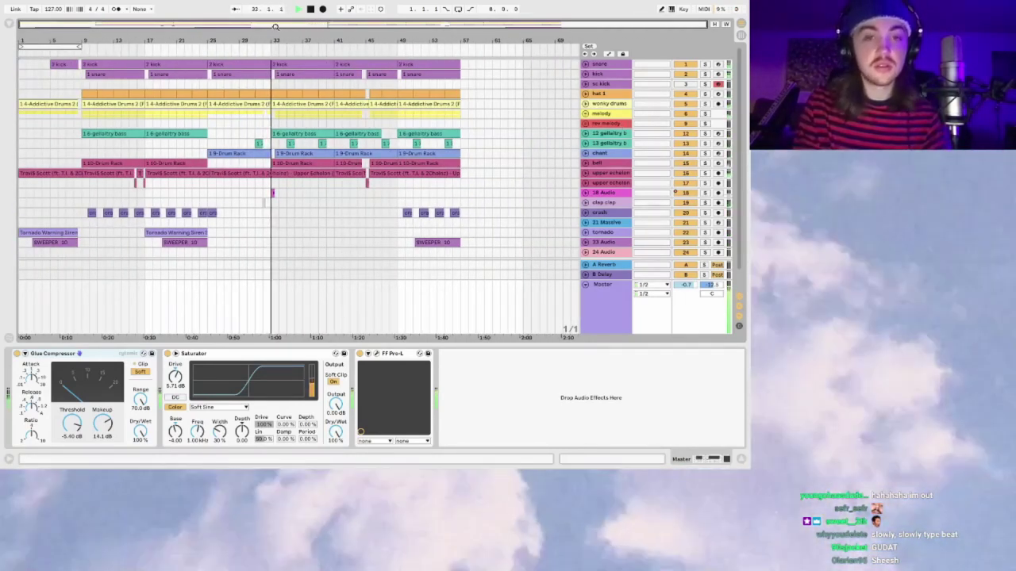
pyautogui.click(58, 6)
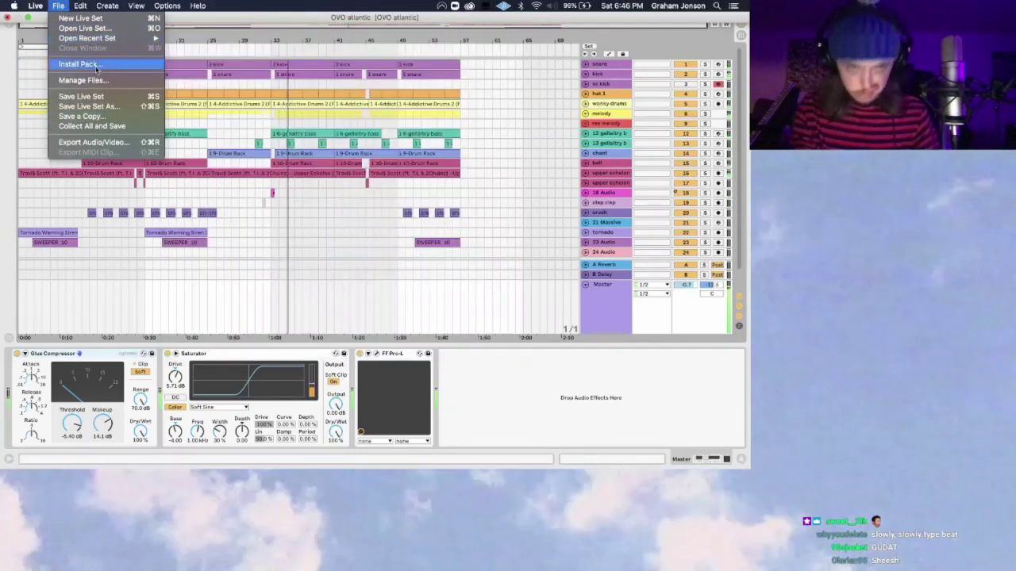
# Step: Open BOSS TITLE SHIT.als from the ableton shit folder without saving OVO atlantic
pyautogui.click(324, 70)
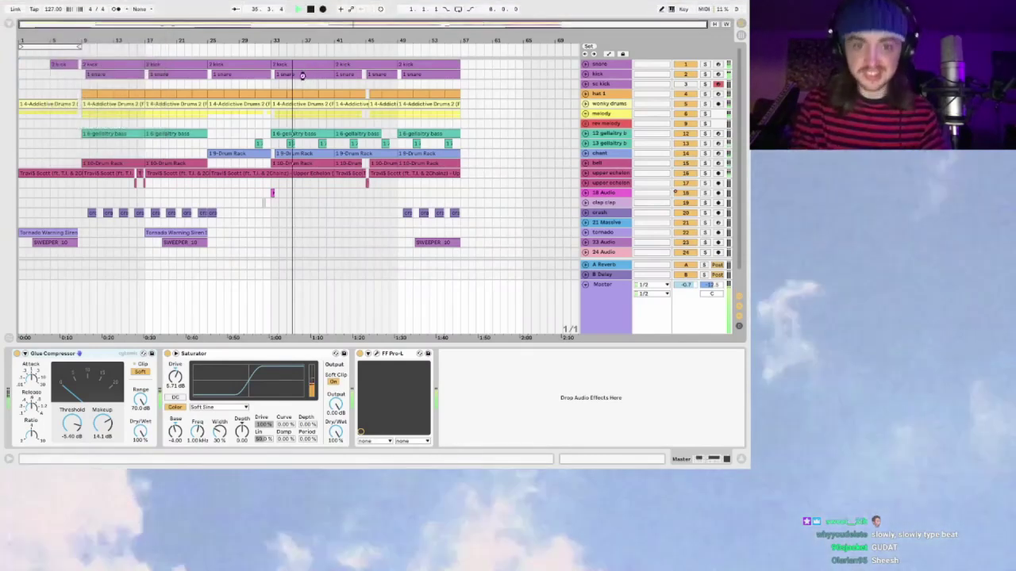
pyautogui.press('super+o')
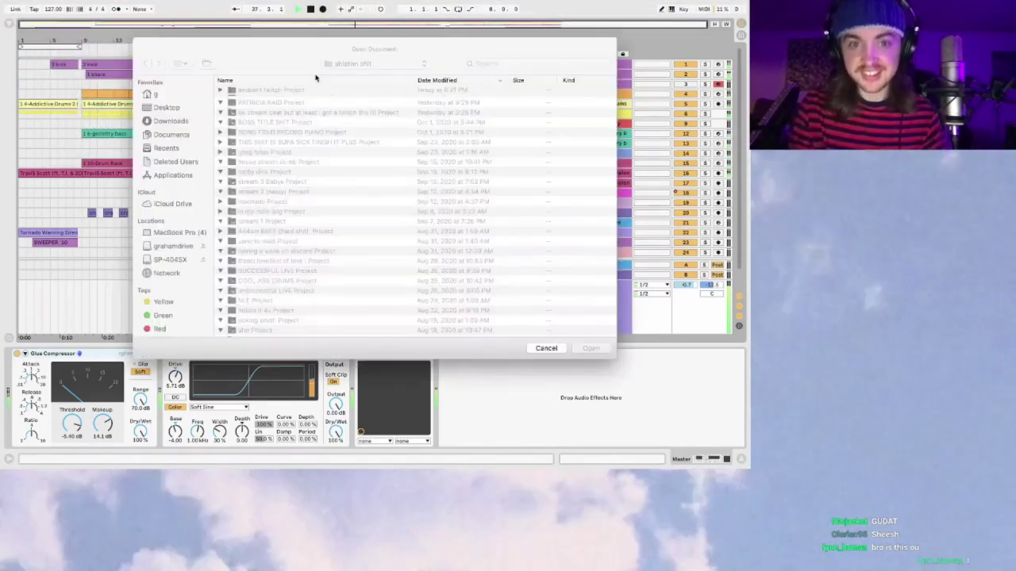
pyautogui.click(361, 63)
pyautogui.click(363, 74)
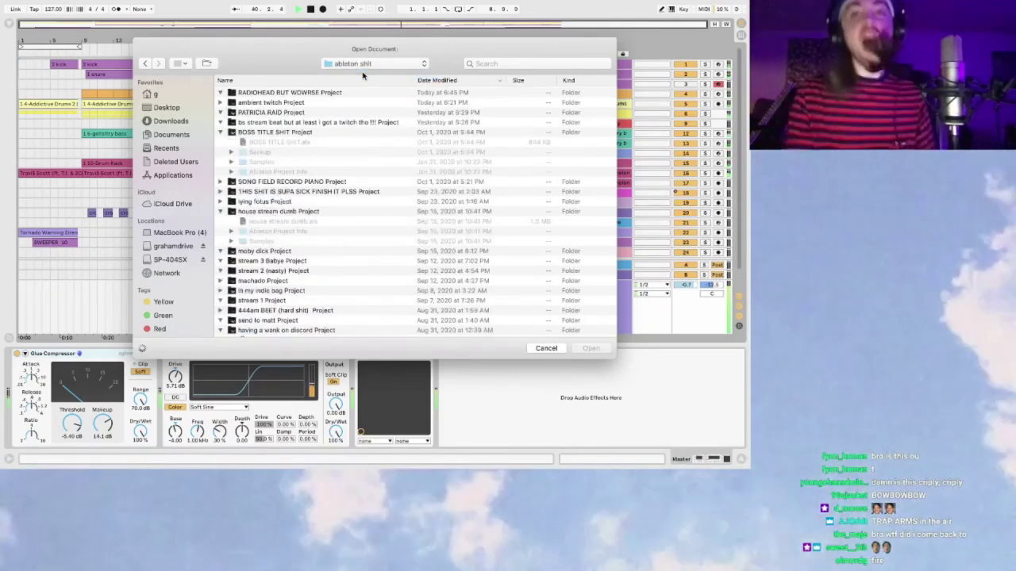
pyautogui.scroll(-2, 295, 146)
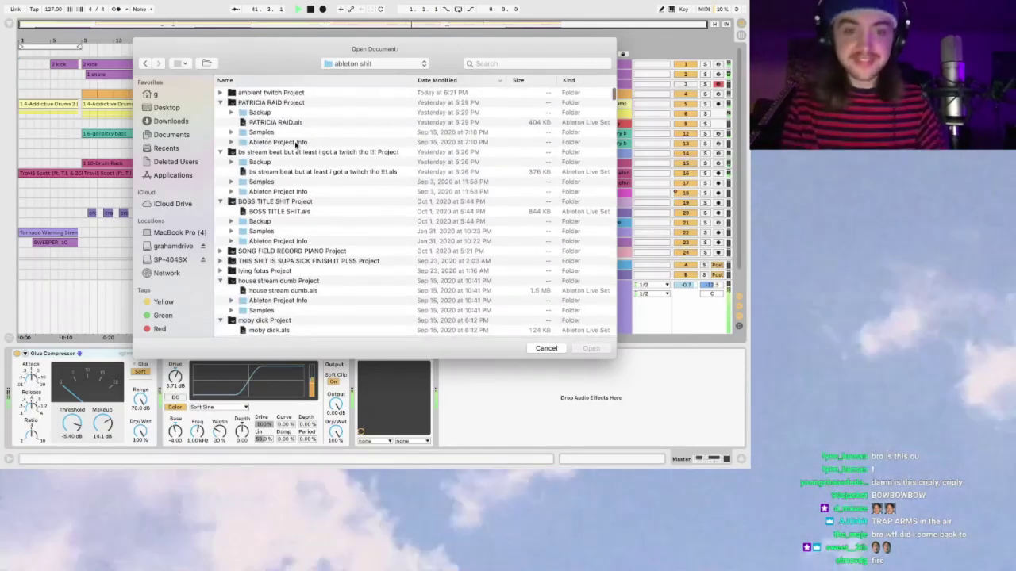
pyautogui.scroll(-2, 271, 121)
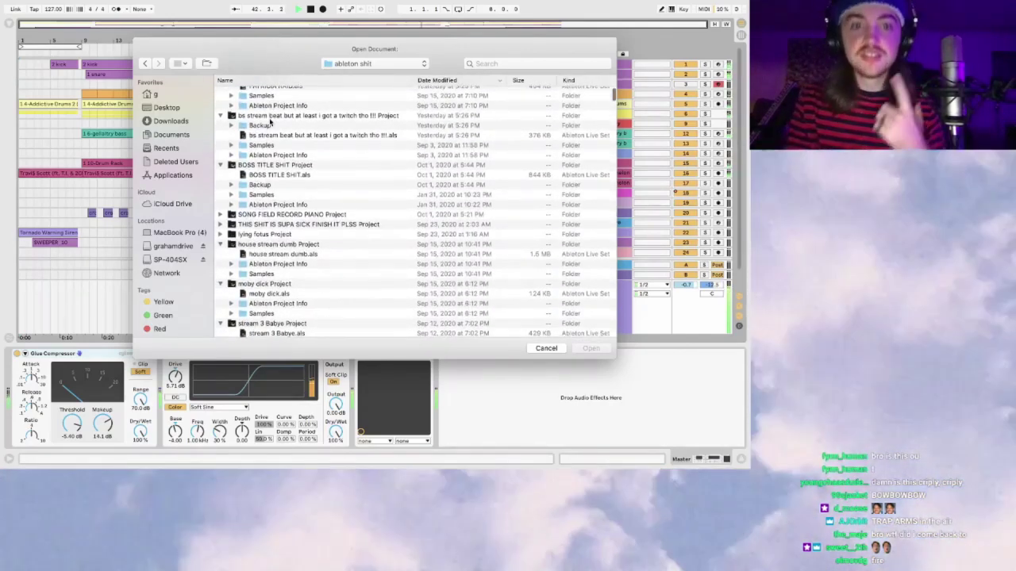
pyautogui.doubleClick(287, 176)
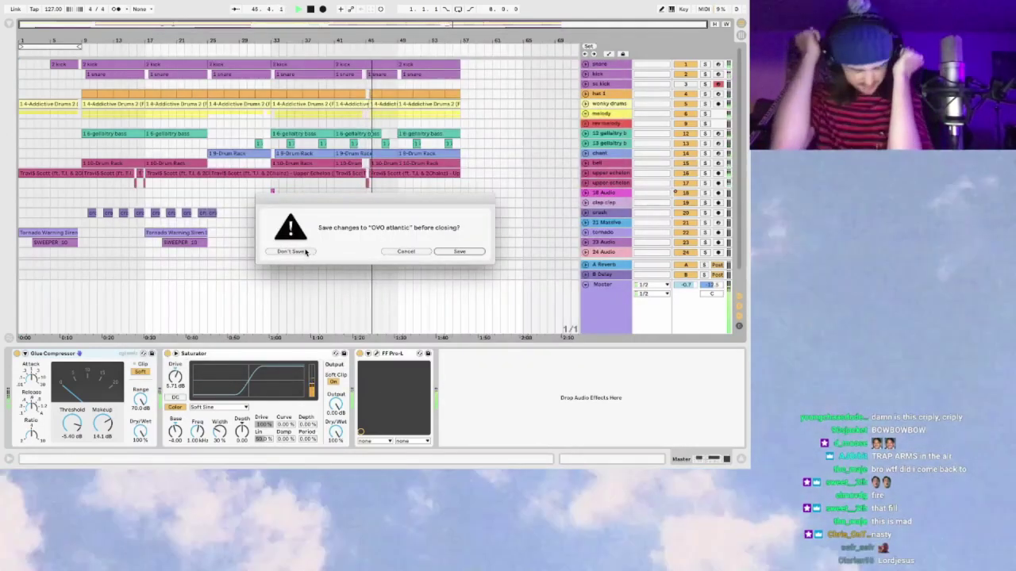
pyautogui.click(306, 252)
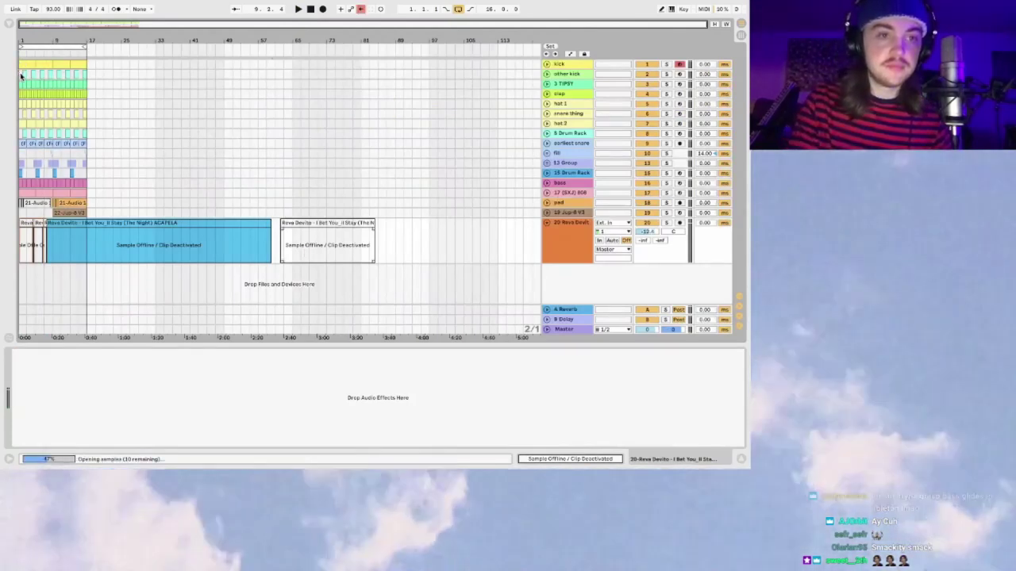
# Step: Play the beat and set the Master Glue Compressor makeup gain to 5.87 dB
pyautogui.click(23, 75)
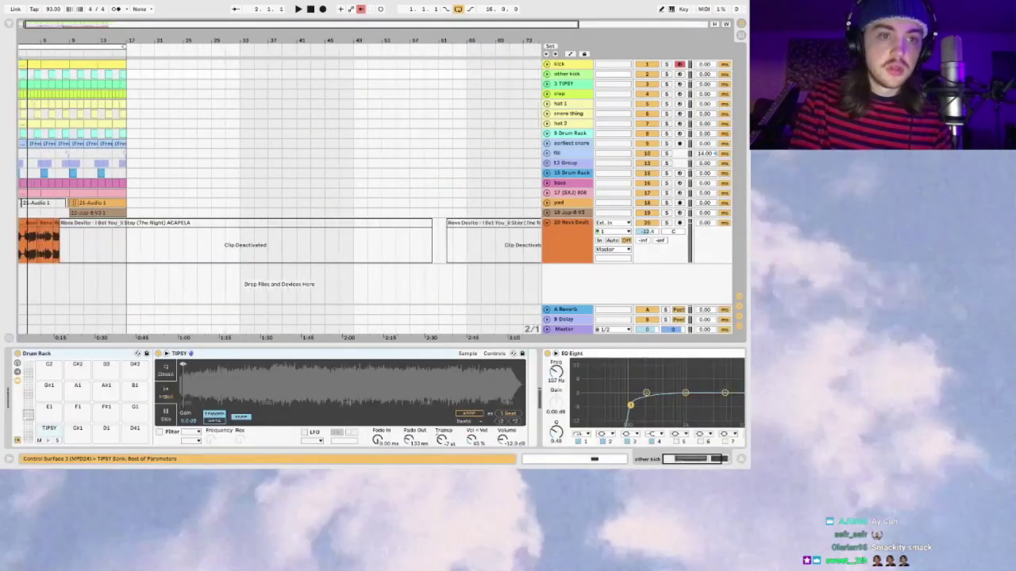
pyautogui.press('space')
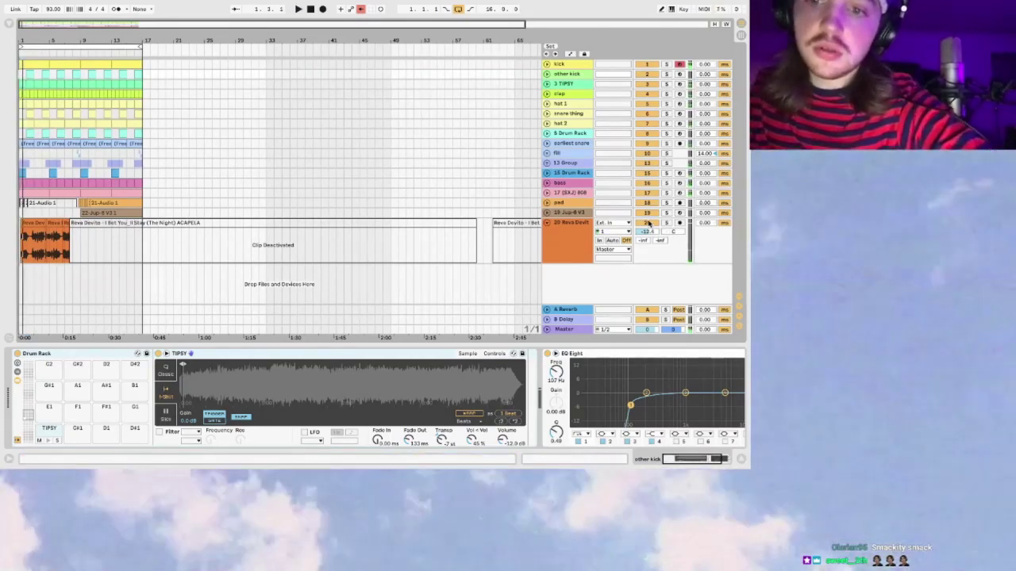
pyautogui.click(571, 332)
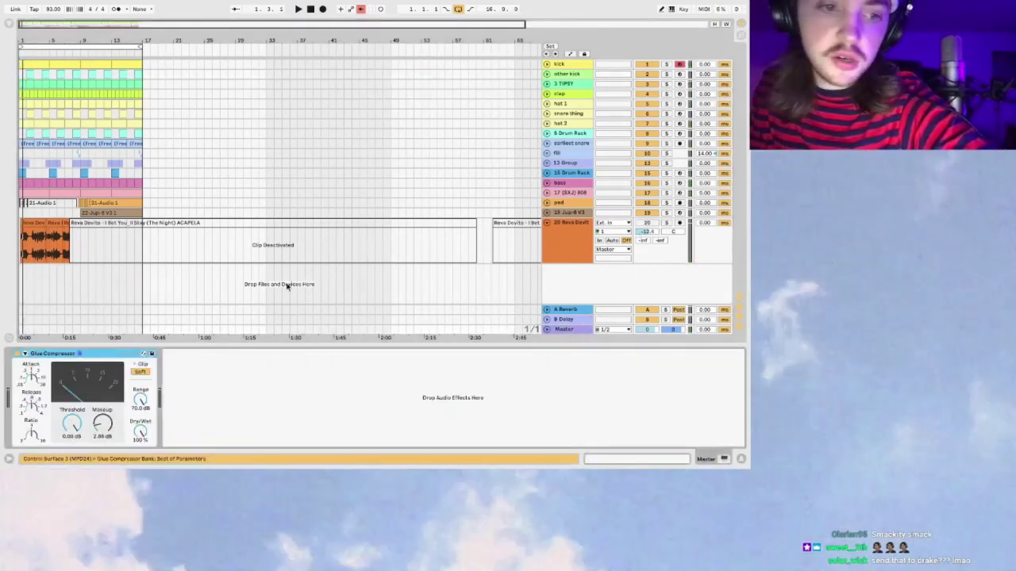
pyautogui.moveTo(102, 423); pyautogui.dragTo(102, 401)
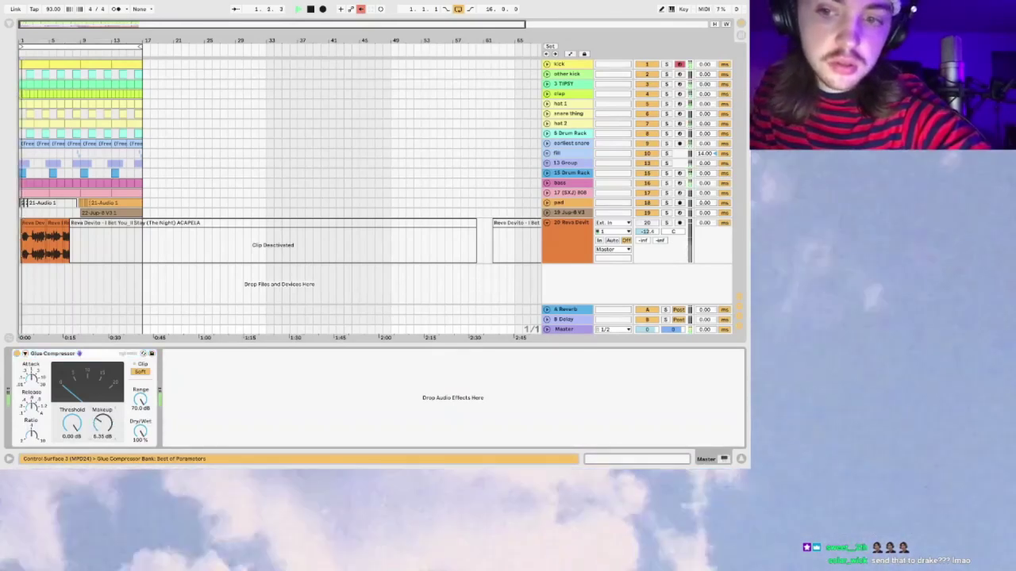
pyautogui.moveTo(109, 422); pyautogui.dragTo(108, 426)
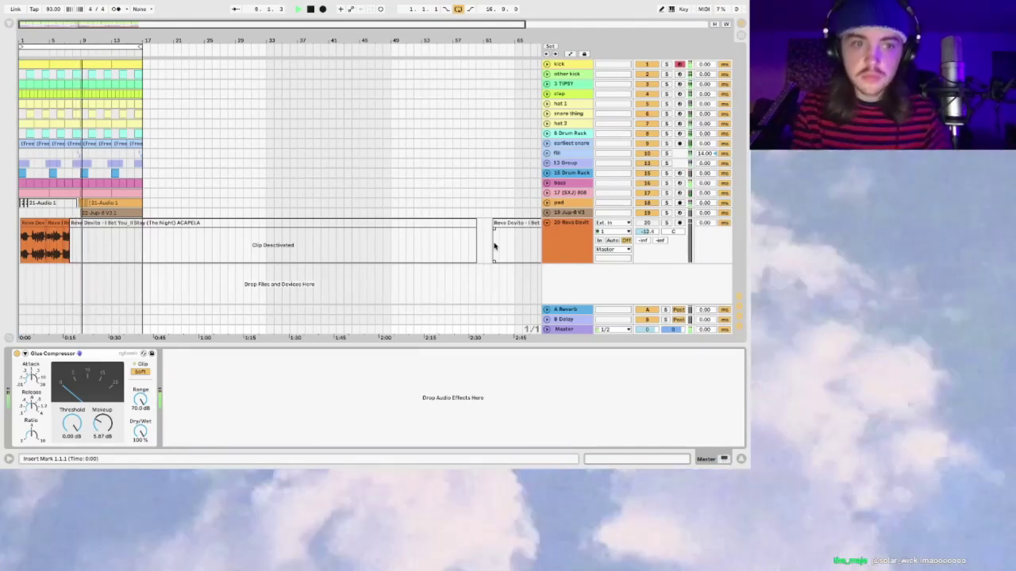
# Step: Zoom in and select bars 1–17 across the tracks to review the section
pyautogui.press('+')
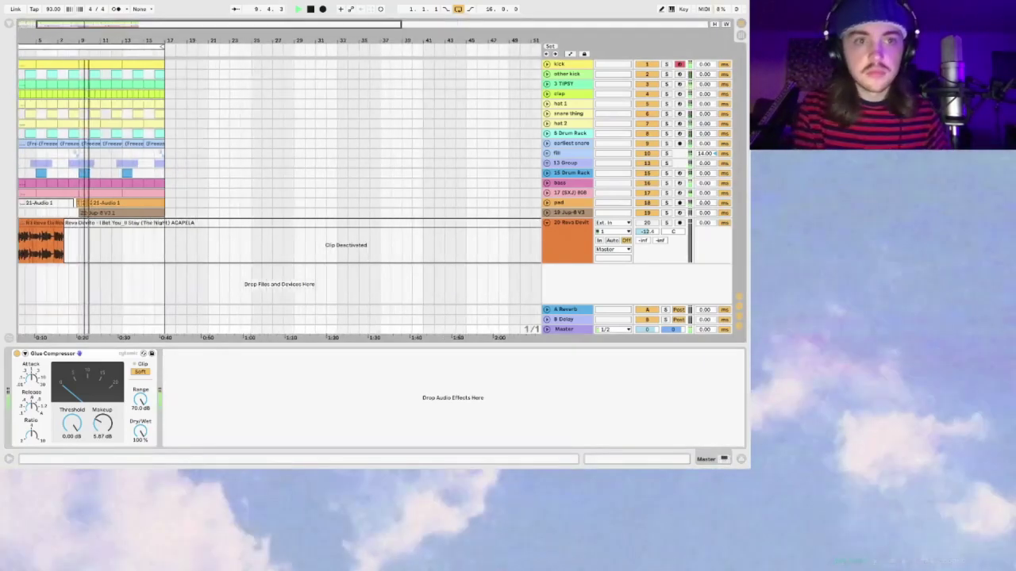
pyautogui.hscroll(-2, 19, 225)
pyautogui.click(19, 225)
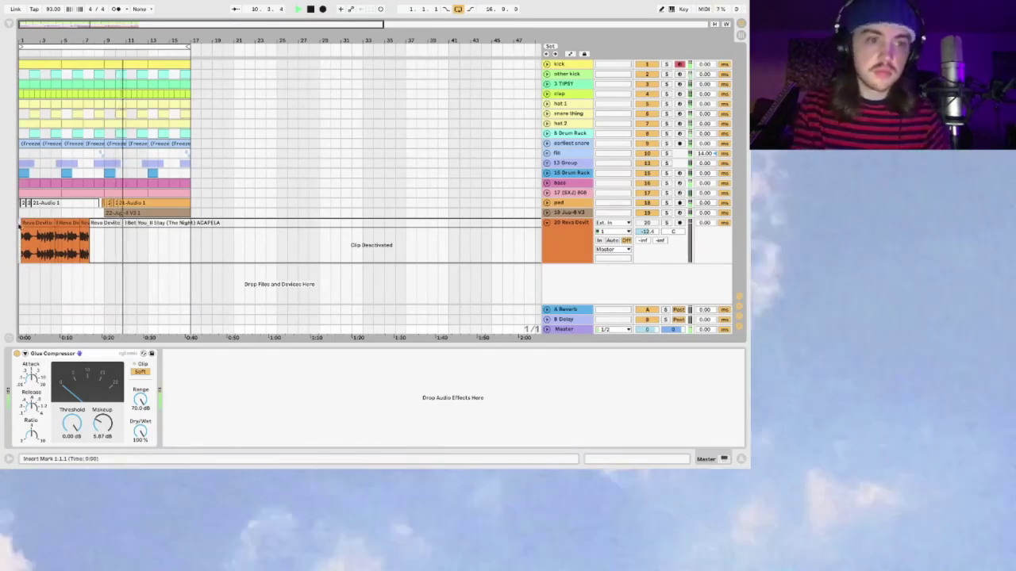
pyautogui.moveTo(19, 225); pyautogui.dragTo(182, 64)
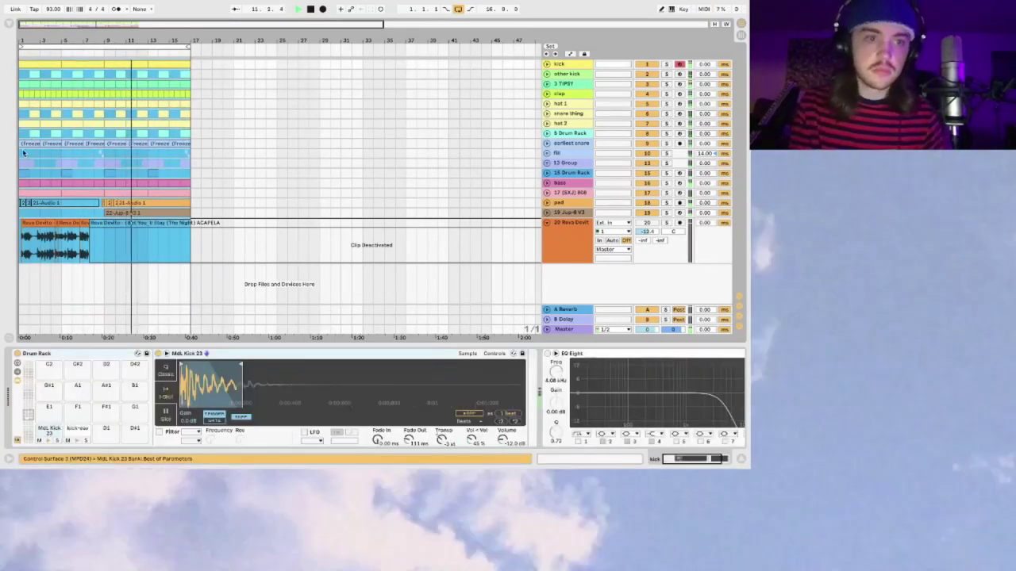
pyautogui.click(23, 153)
pyautogui.moveTo(111, 26); pyautogui.dragTo(115, 23)
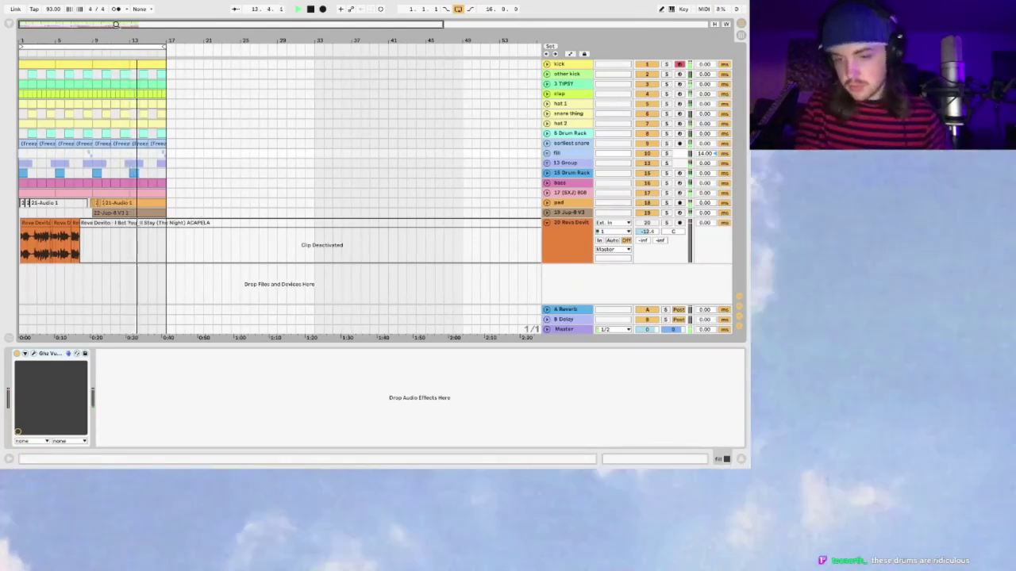
pyautogui.moveTo(53, 4)
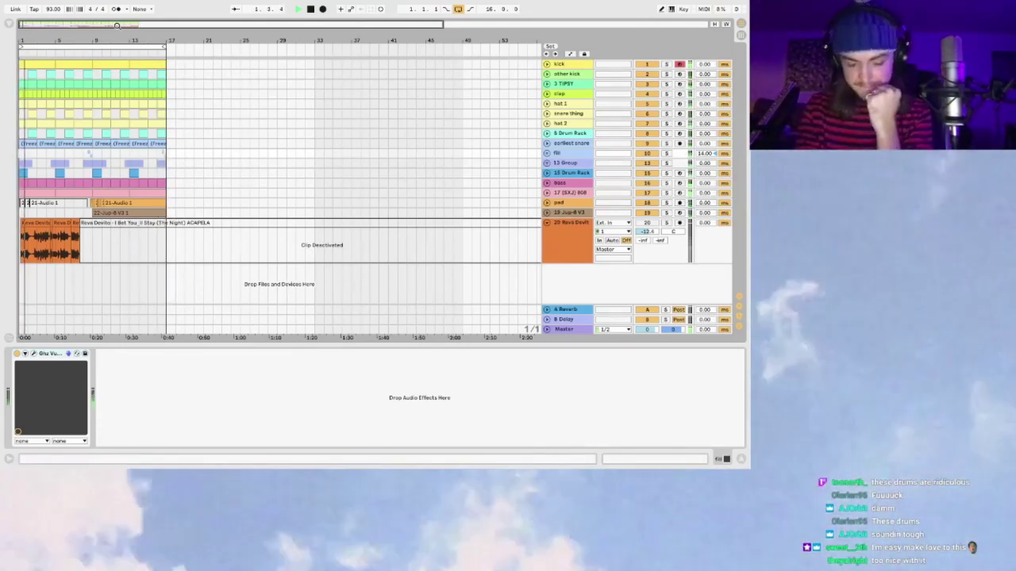
# Step: Create a new Live Set, discarding unsaved changes to BOSS TITLE SHIT
pyautogui.moveTo(111, 3)
pyautogui.click(59, 5)
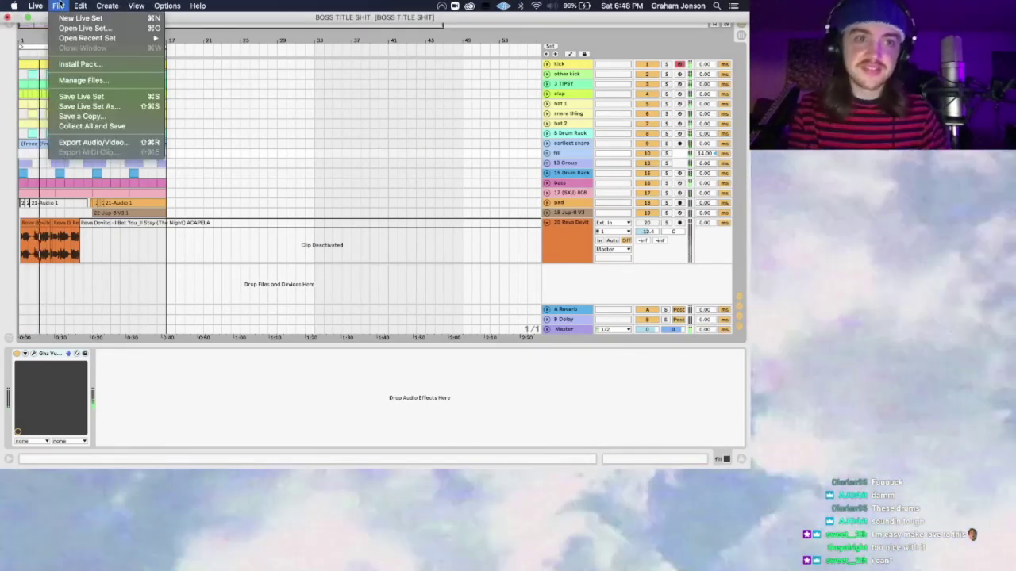
pyautogui.click(59, 6)
pyautogui.click(59, 5)
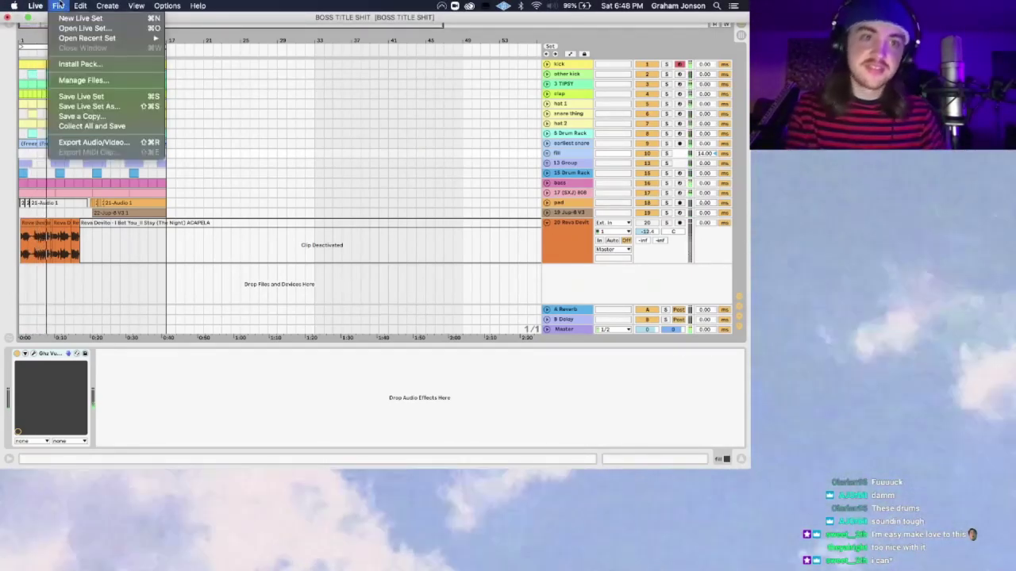
pyautogui.click(79, 17)
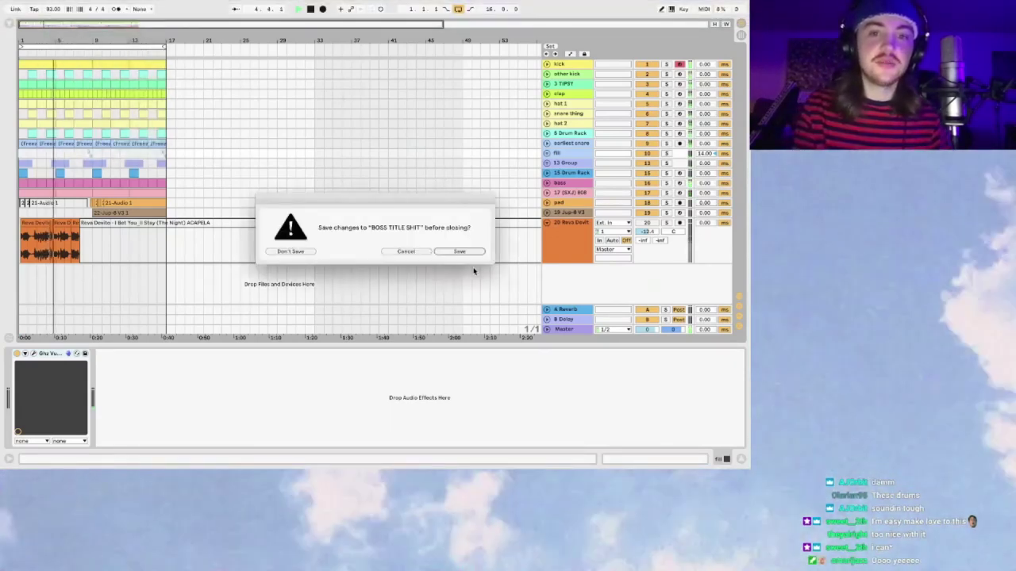
pyautogui.click(296, 251)
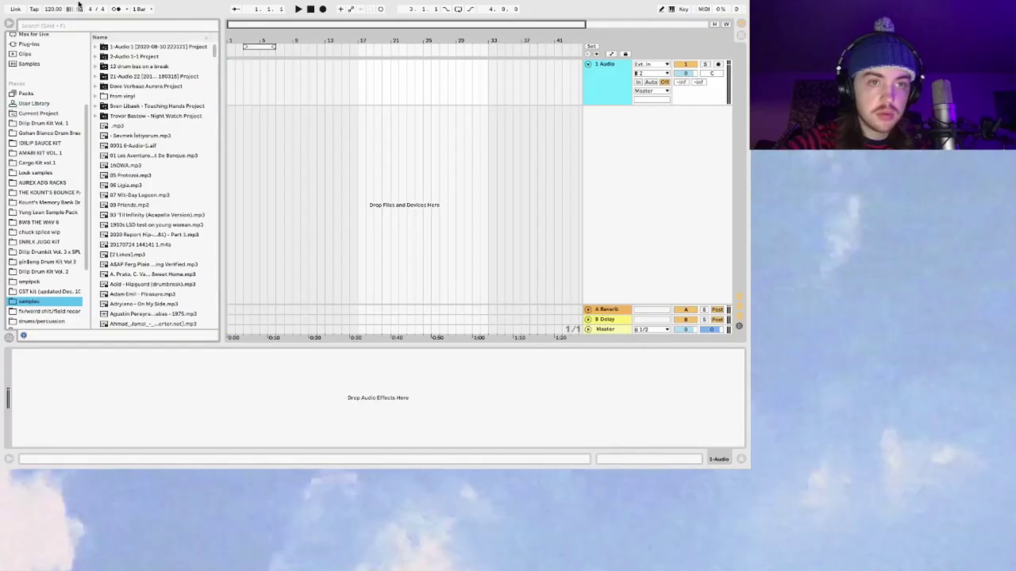
# Step: Search the browser for 'alberto' and place the Ela mp3 on the audio track
pyautogui.click(110, 26)
pyautogui.write('alberto')
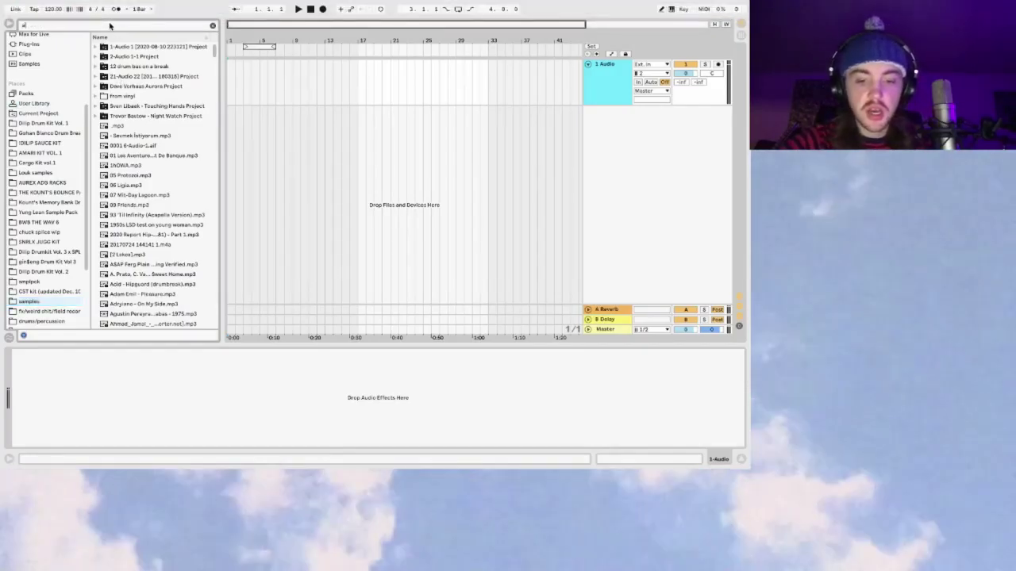
pyautogui.moveTo(120, 50)
pyautogui.mouseDown()
pyautogui.moveTo(233, 85)
pyautogui.moveTo(251, 70)
pyautogui.mouseUp()
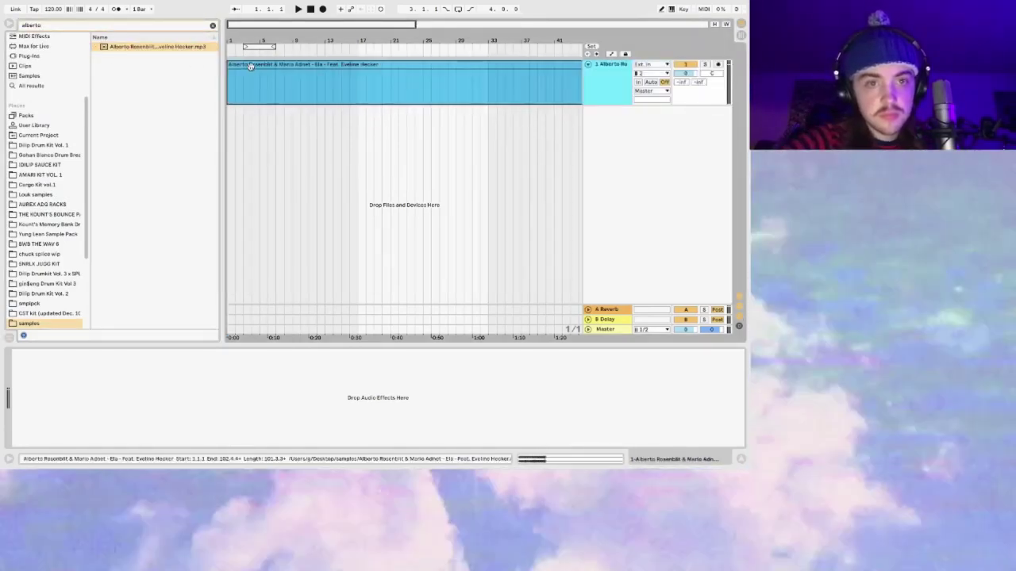
# Step: Select the Ela clip and audition it from around bar 14, zoomed to bars 12–24
pyautogui.click(250, 70)
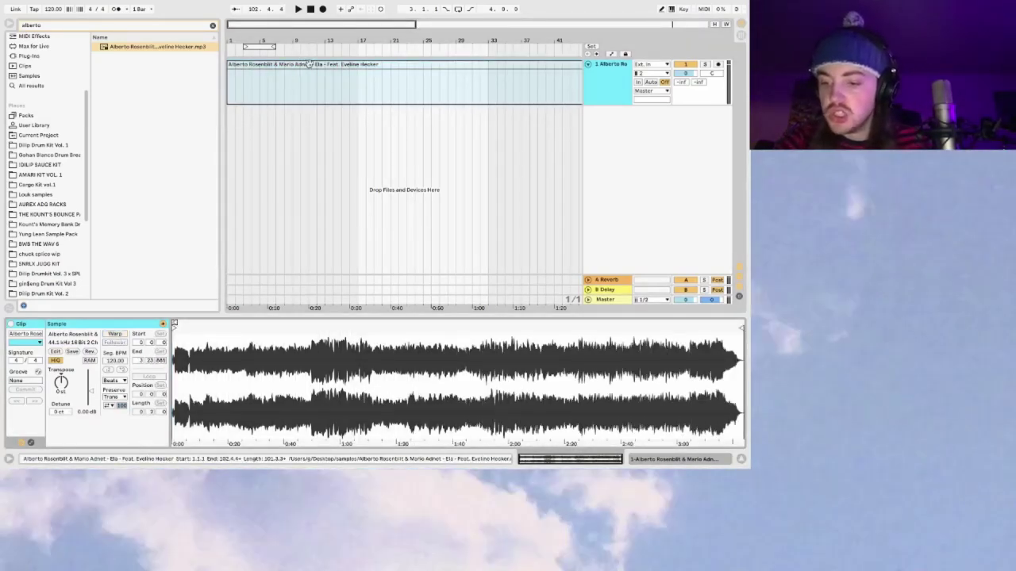
pyautogui.click(340, 67)
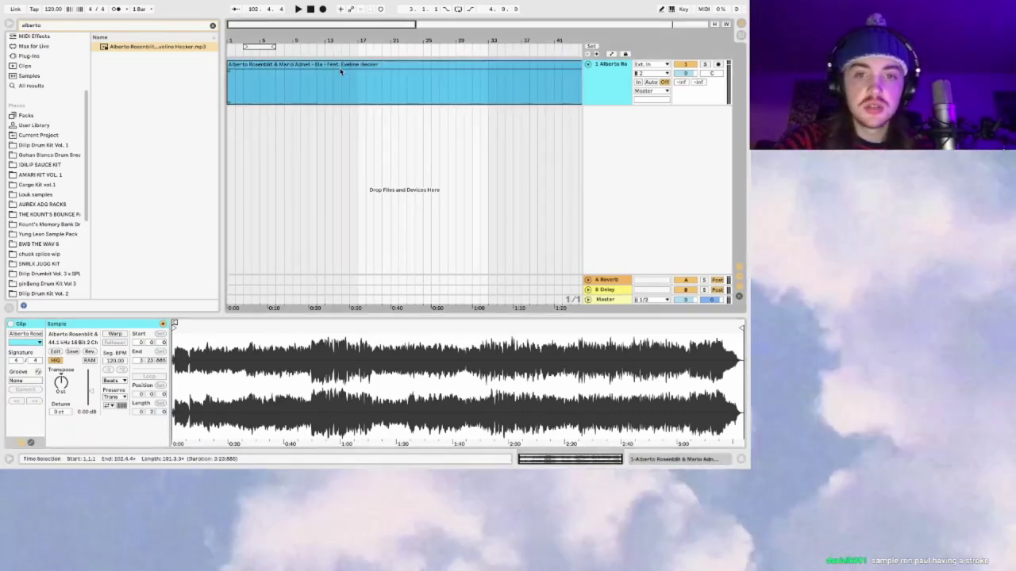
pyautogui.click(399, 47)
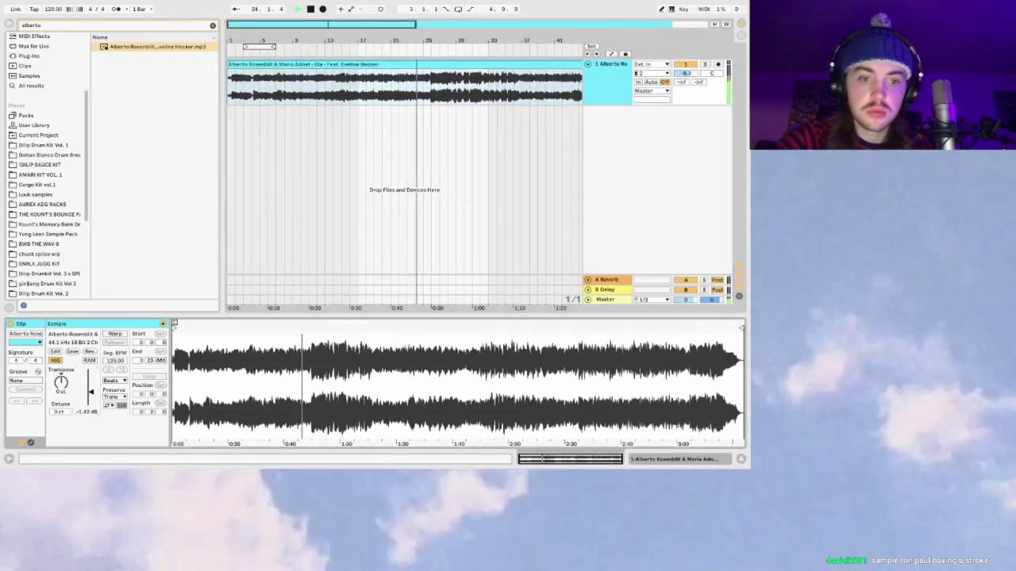
pyautogui.moveTo(326, 24); pyautogui.dragTo(302, 28)
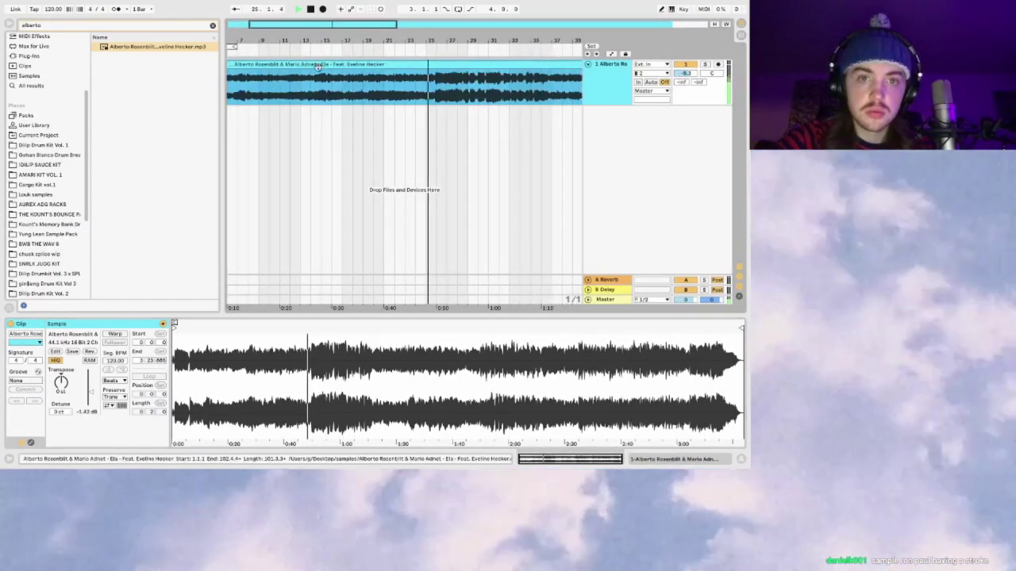
pyautogui.click(301, 28)
pyautogui.moveTo(302, 27); pyautogui.dragTo(300, 52)
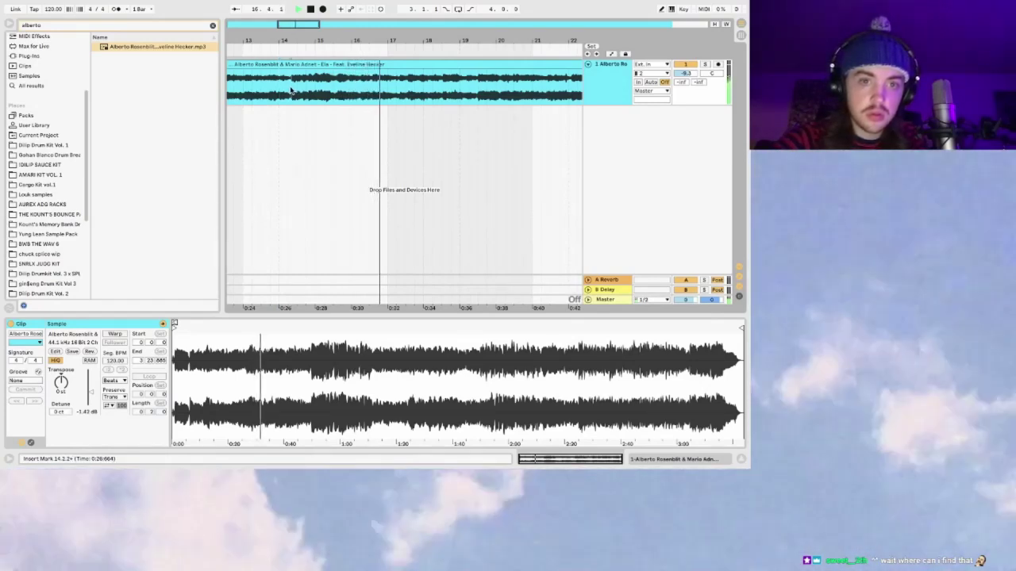
# Step: Cut off the intro near bar 3, move the sample to bar 1, and fine-trim its start
pyautogui.moveTo(305, 52); pyautogui.dragTo(337, 23)
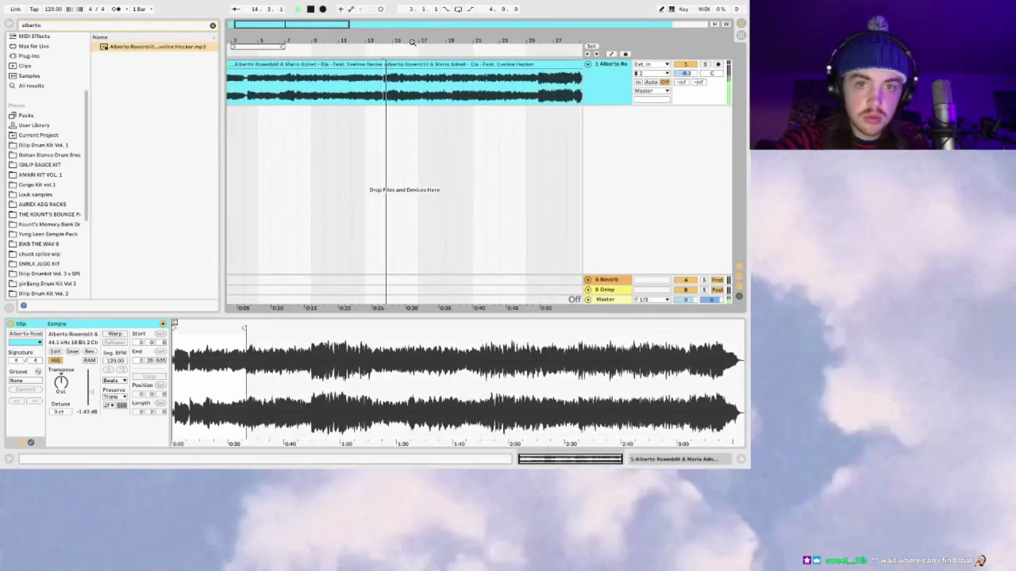
pyautogui.click(240, 83)
pyautogui.hotkey('shift', 'End')
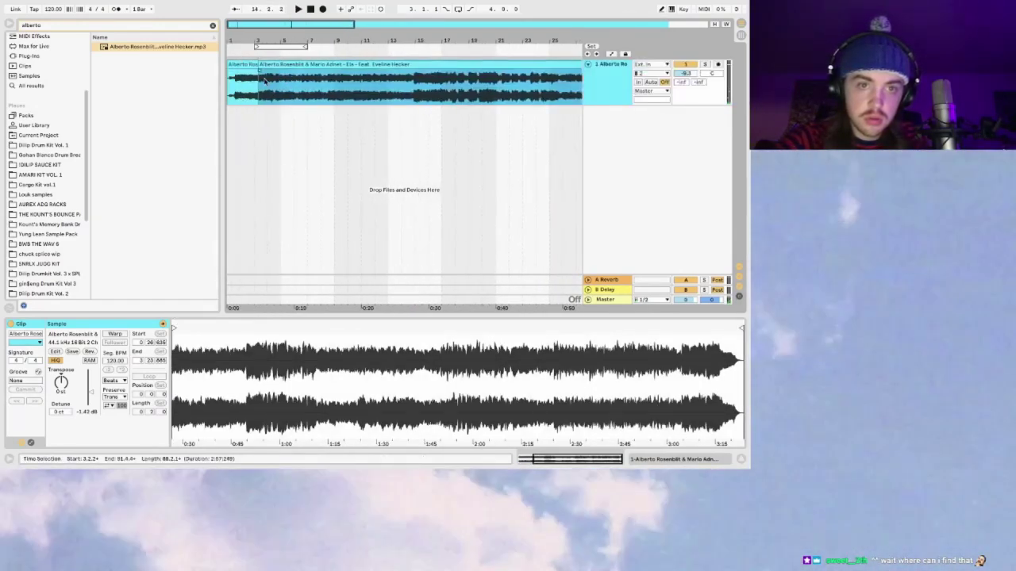
pyautogui.moveTo(294, 68); pyautogui.dragTo(295, 68)
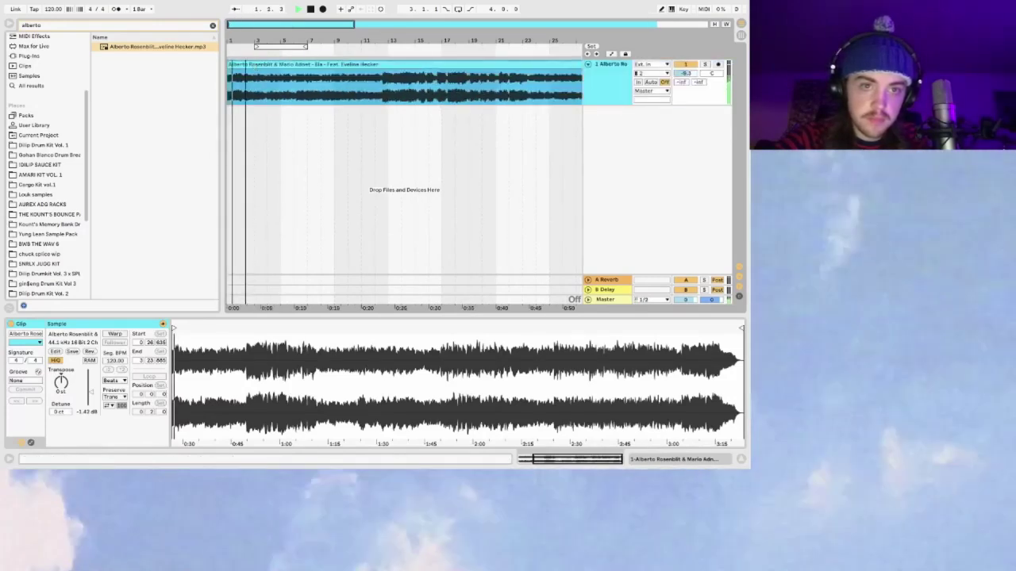
pyautogui.press('+')
pyautogui.press('+')
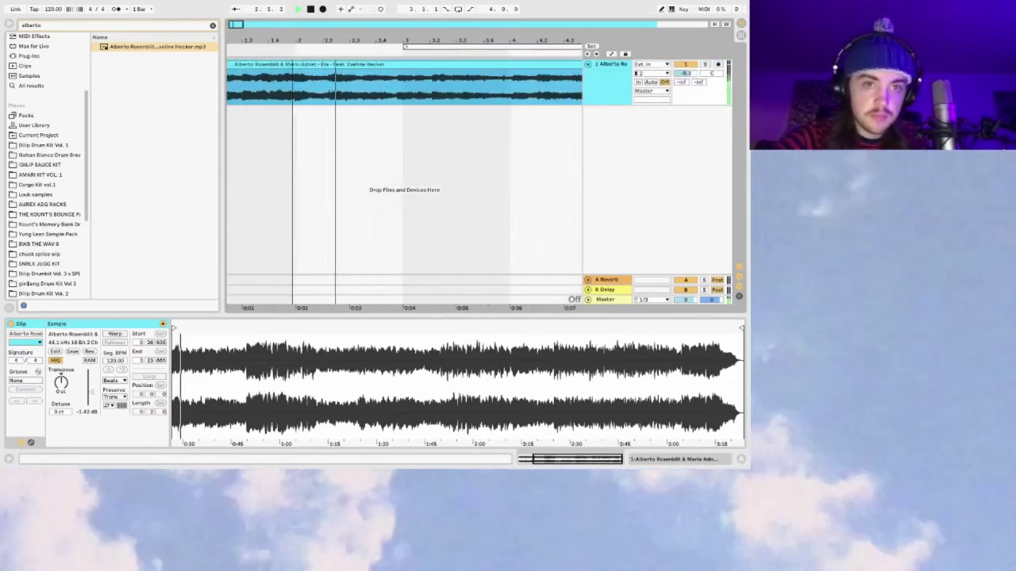
pyautogui.press('+')
pyautogui.hscroll(-2, 354, 135)
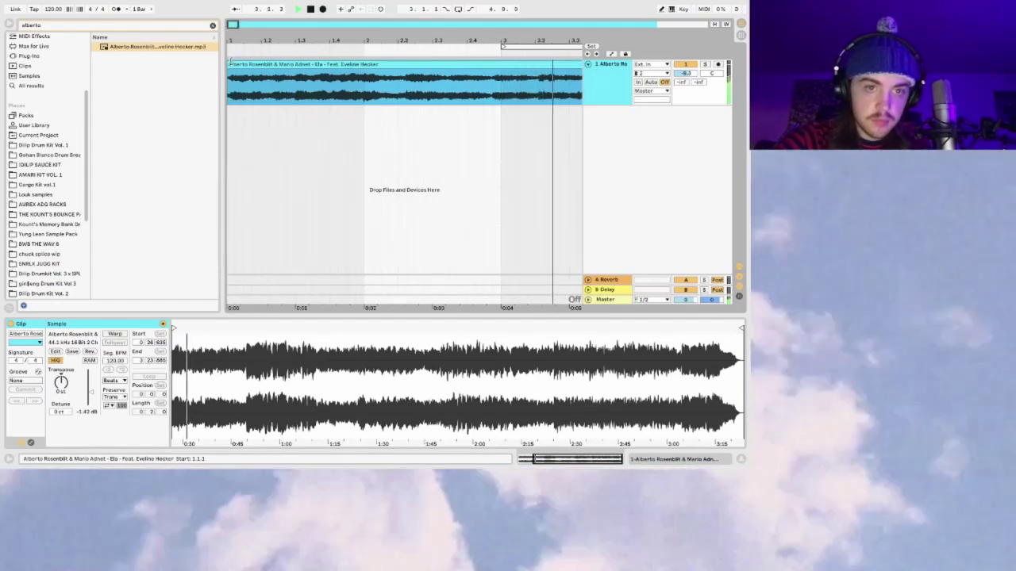
pyautogui.moveTo(228, 80); pyautogui.dragTo(231, 80)
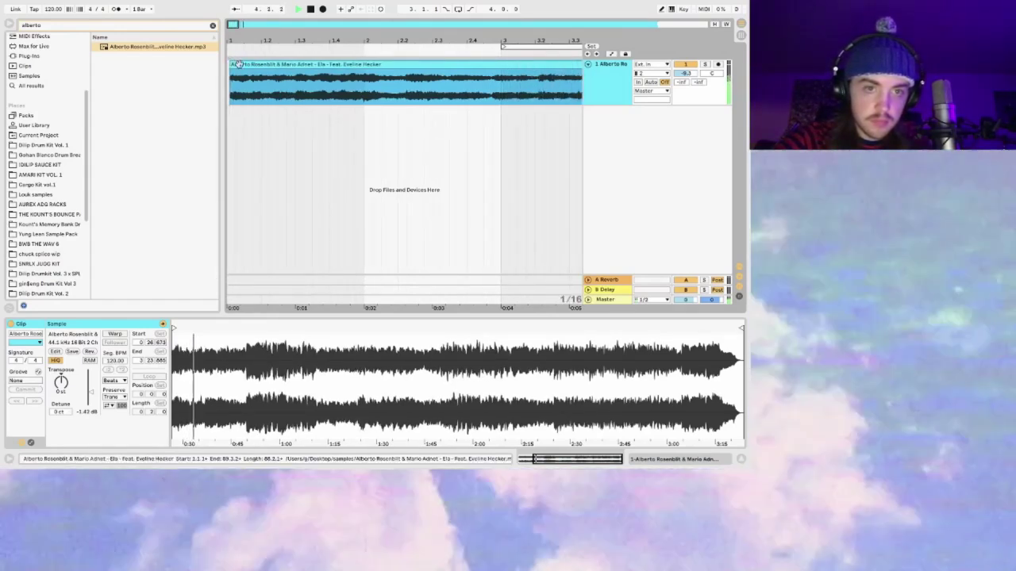
# Step: Replay the sample's start and set grid snapping to None
pyautogui.press('+')
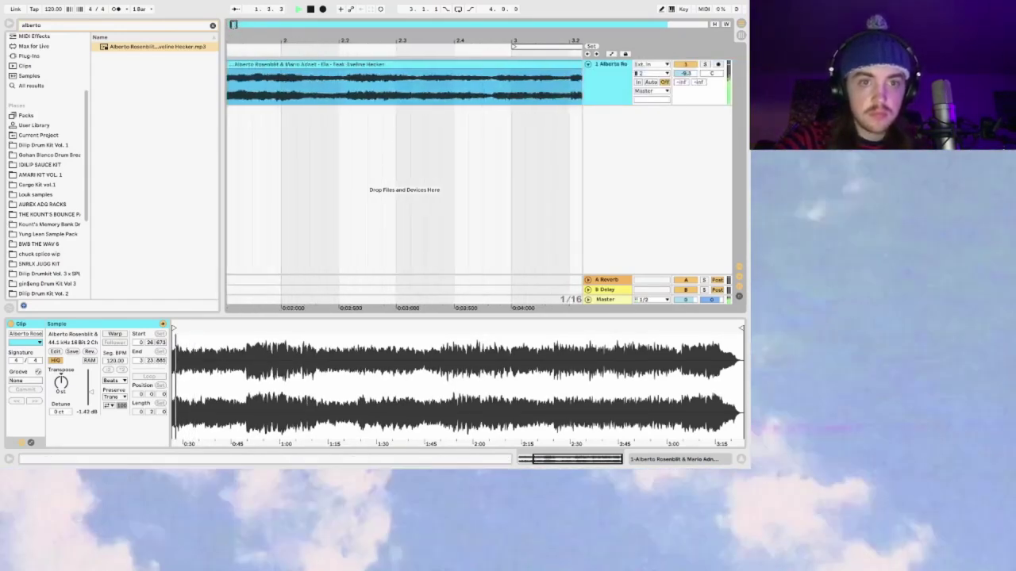
pyautogui.hscroll(-3, 296, 88)
pyautogui.hscroll(-1, 238, 66)
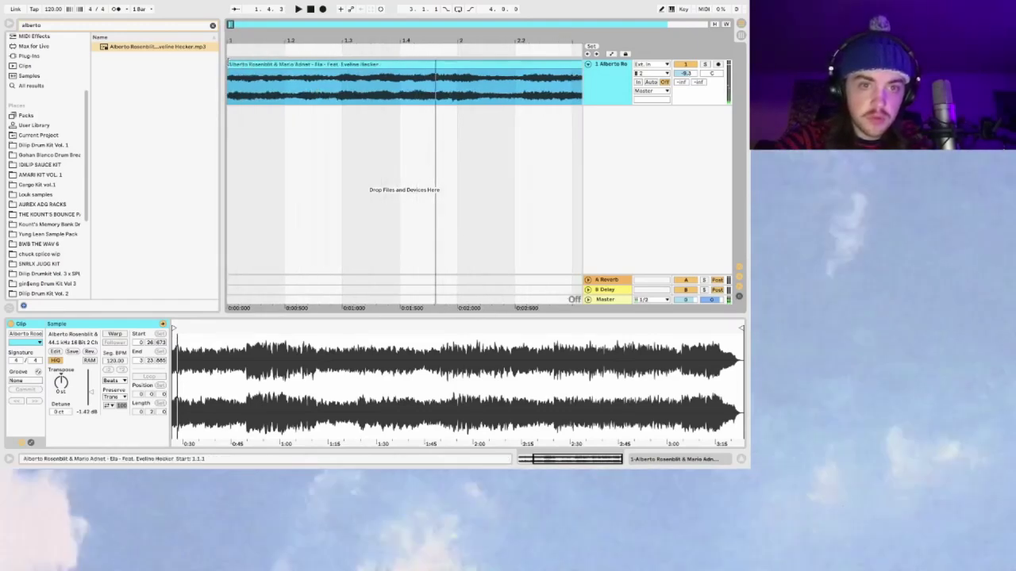
pyautogui.press('space')
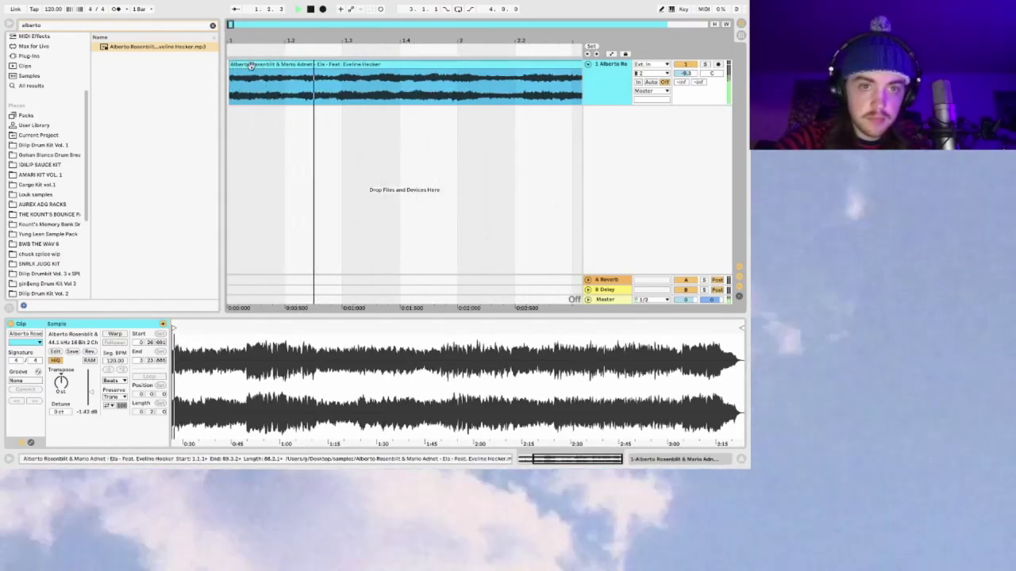
pyautogui.press('space')
pyautogui.press('space')
pyautogui.click(140, 9)
pyautogui.click(142, 14)
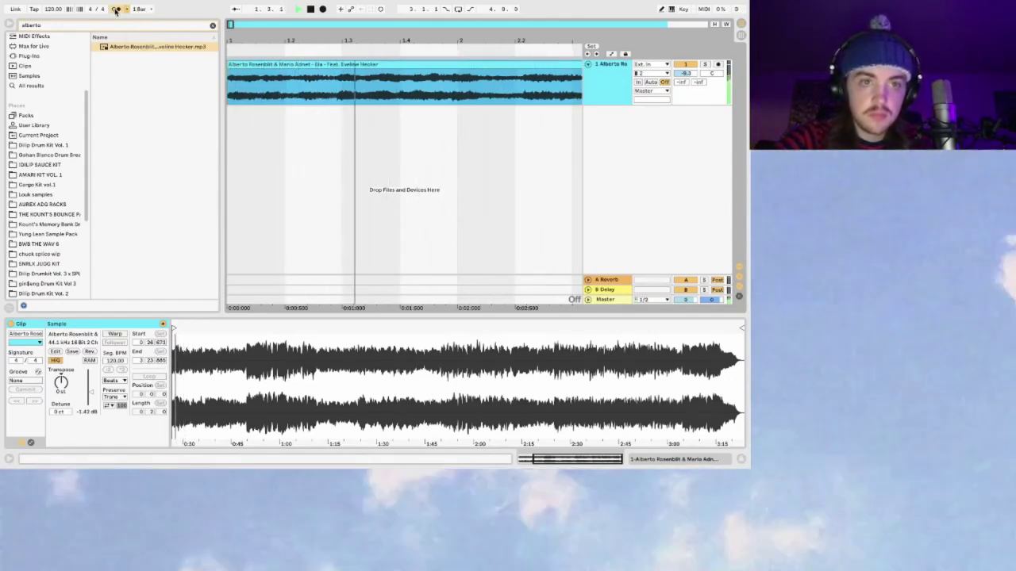
pyautogui.click(140, 8)
pyautogui.click(141, 16)
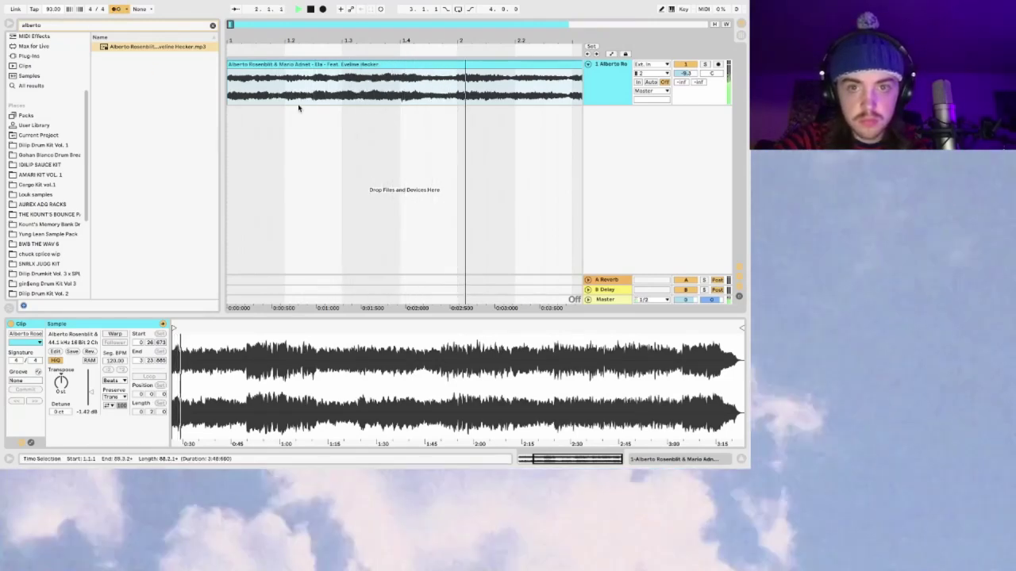
# Step: Split the Ela clip at bar 5
pyautogui.click(349, 101)
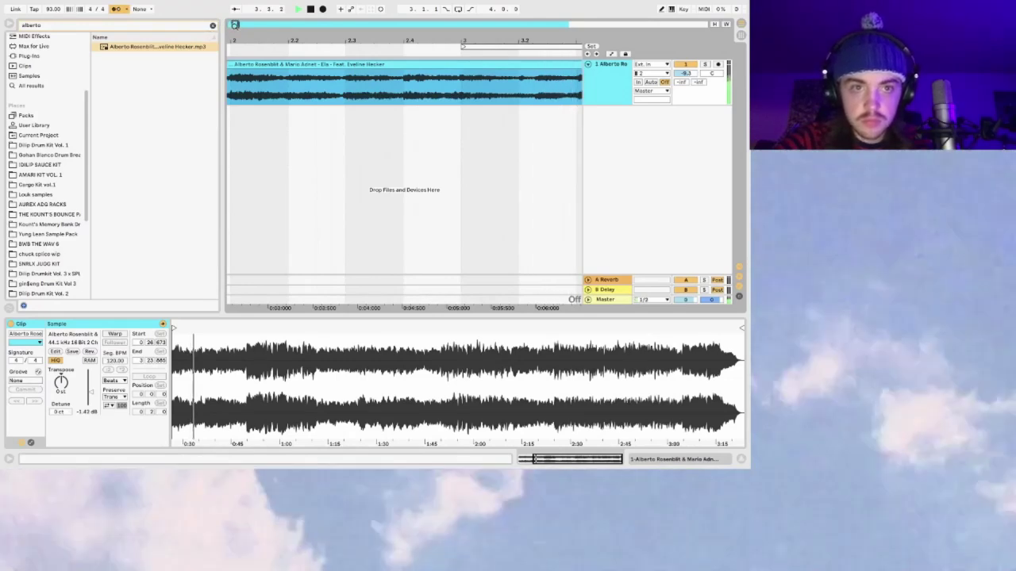
pyautogui.moveTo(235, 25); pyautogui.dragTo(259, 25)
pyautogui.click(334, 89)
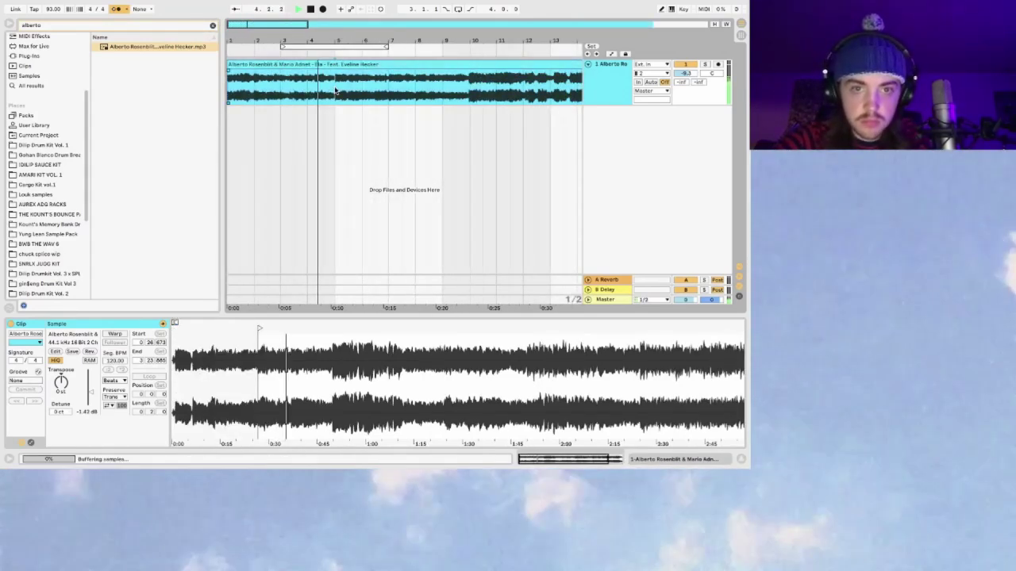
pyautogui.hotkey('ctrl', 'e')
# Step: Loop bars 1–5 and split the sample at the playback position near bar 9
pyautogui.hotkey('ctrl', 'l')
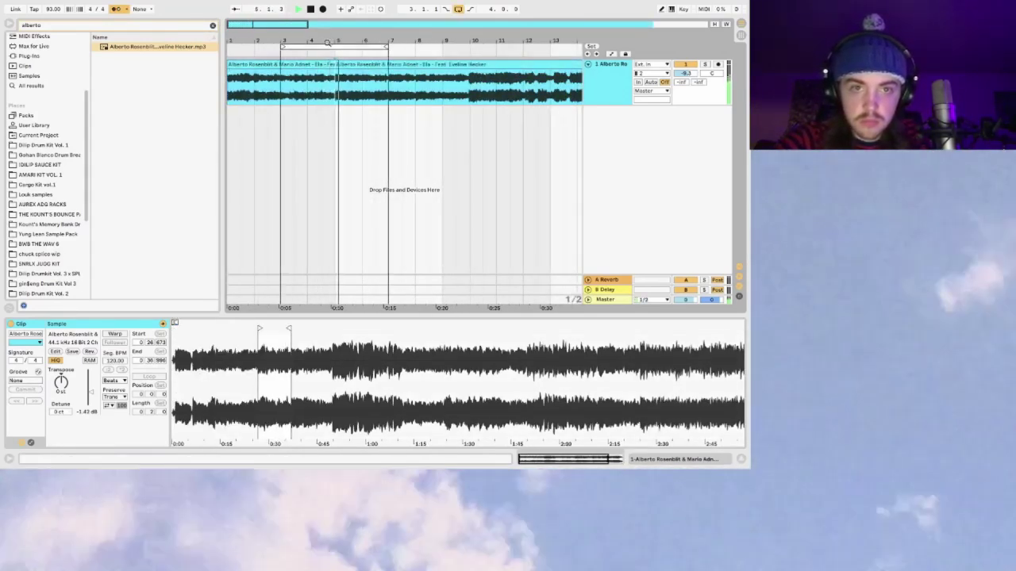
pyautogui.moveTo(329, 46); pyautogui.dragTo(305, 50)
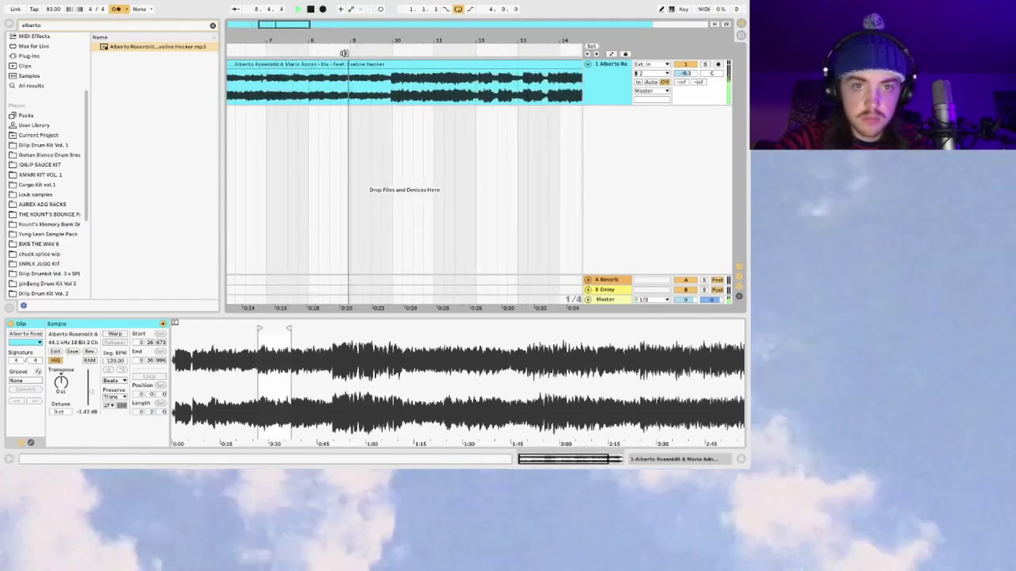
pyautogui.moveTo(279, 23); pyautogui.dragTo(276, 36)
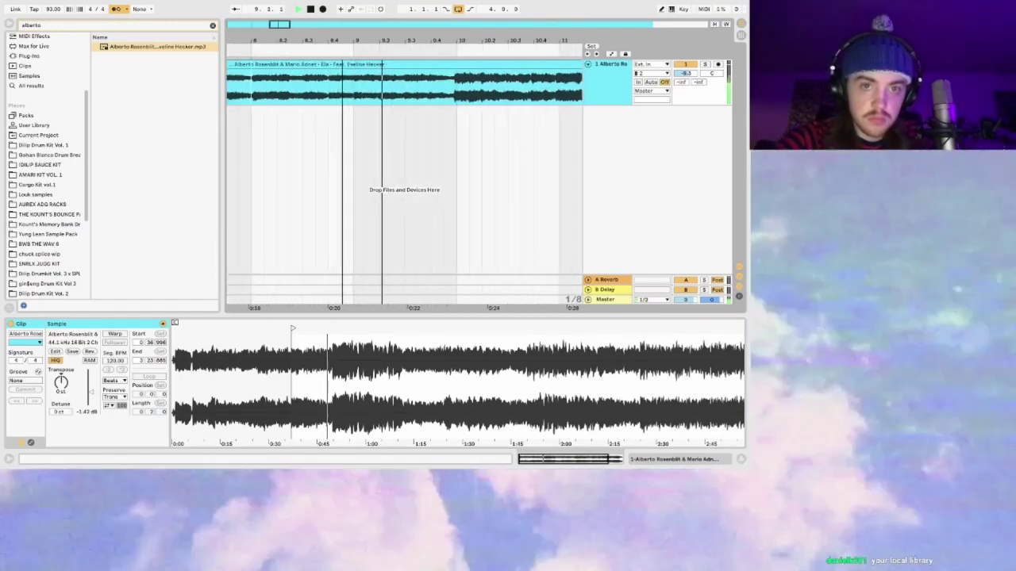
pyautogui.press('space')
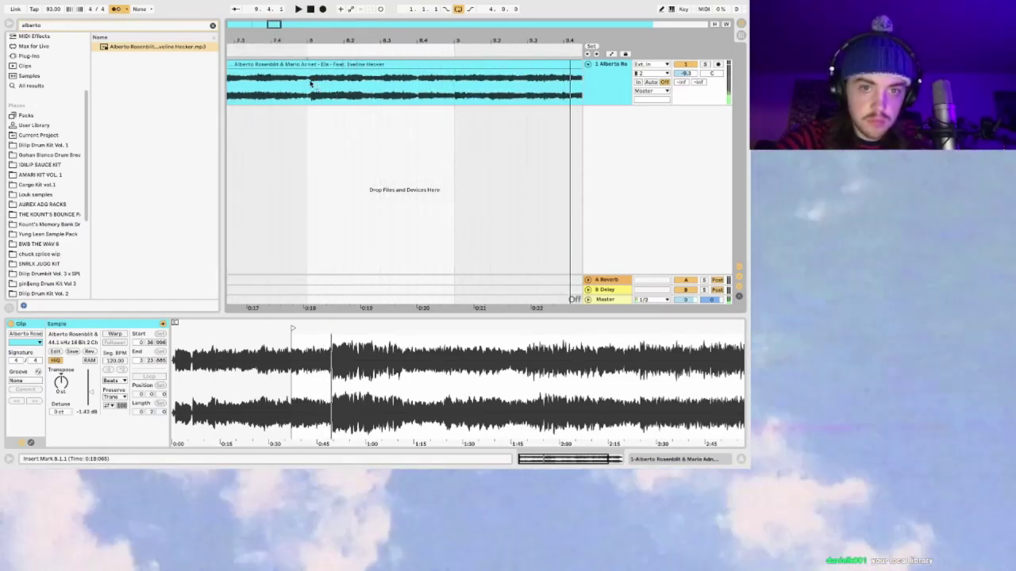
pyautogui.hotkey('ctrl', 'e')
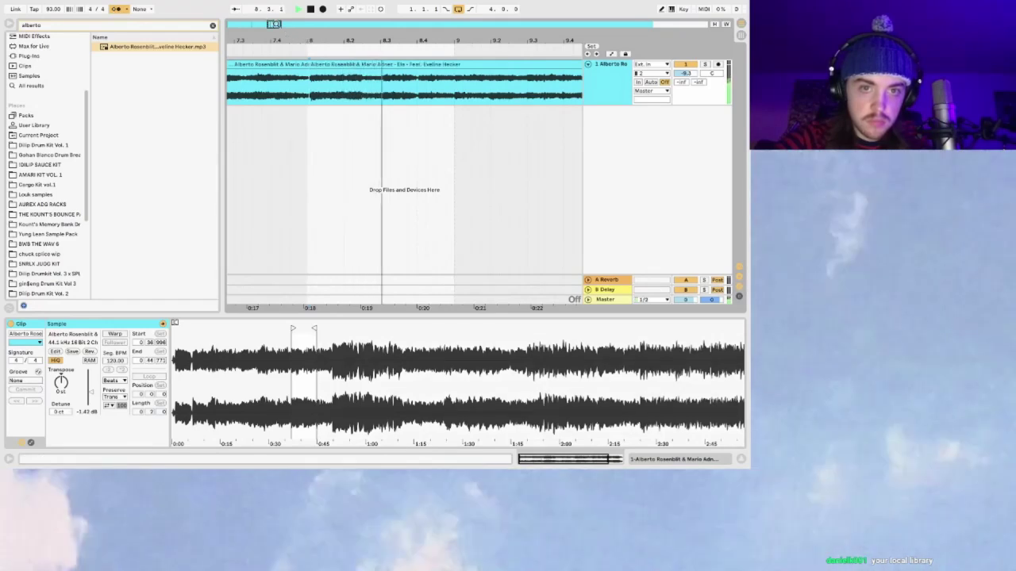
# Step: Split the second part of the sample at bar 8
pyautogui.moveTo(274, 23); pyautogui.dragTo(274, 17)
pyautogui.click(413, 62)
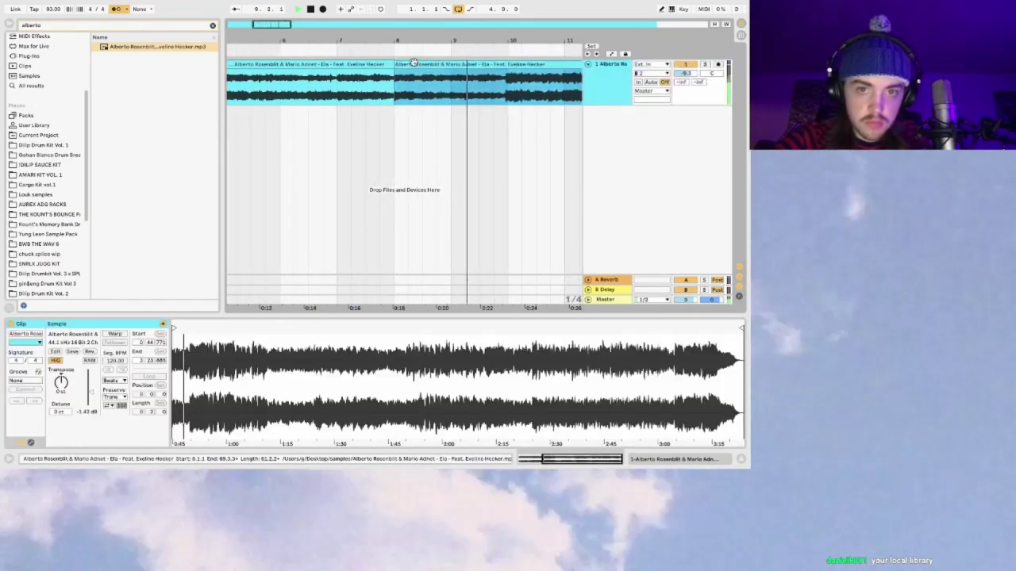
pyautogui.moveTo(274, 24); pyautogui.dragTo(267, 55)
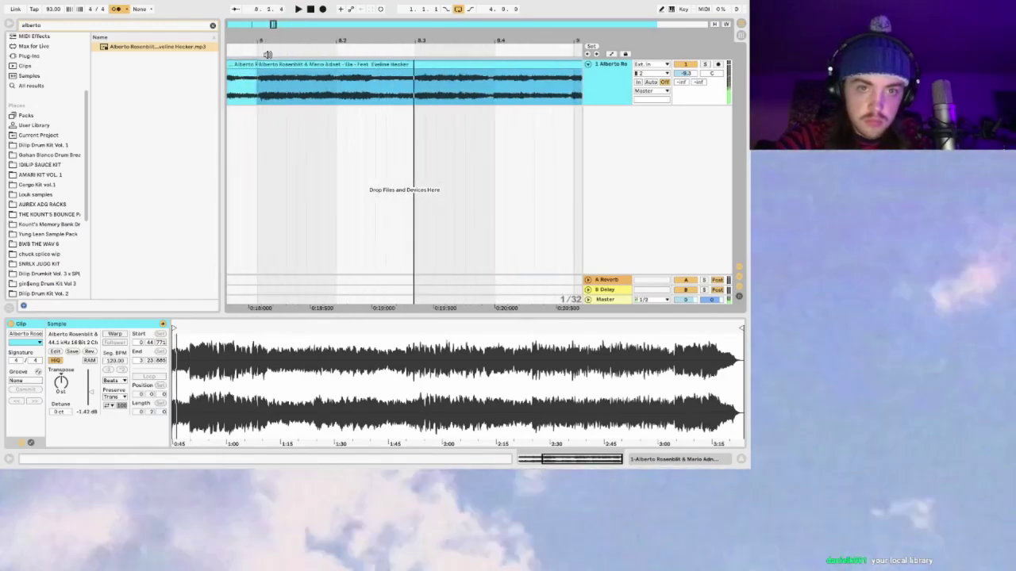
pyautogui.click(265, 63)
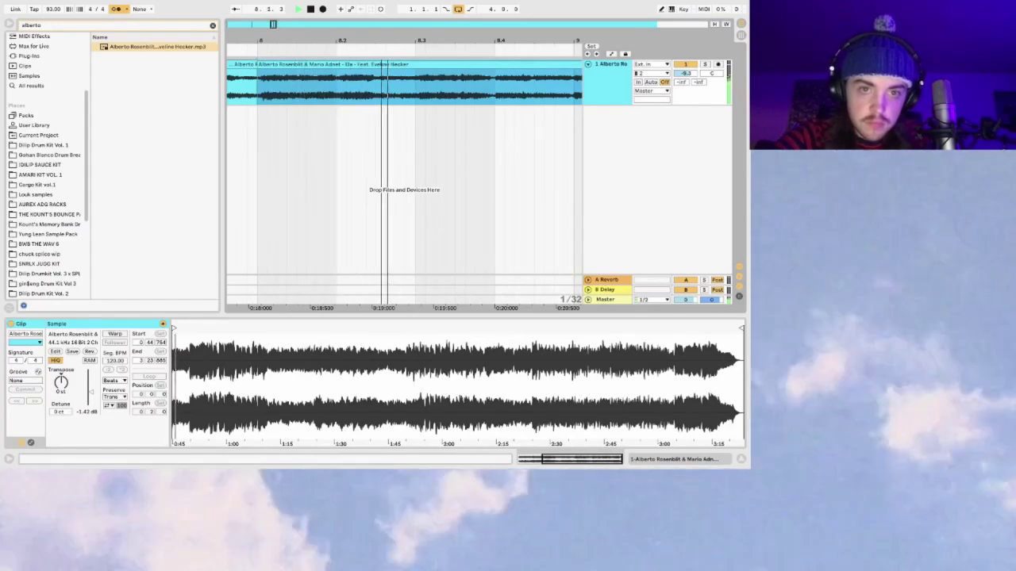
pyautogui.press('+')
pyautogui.press('+')
pyautogui.press('super+e')
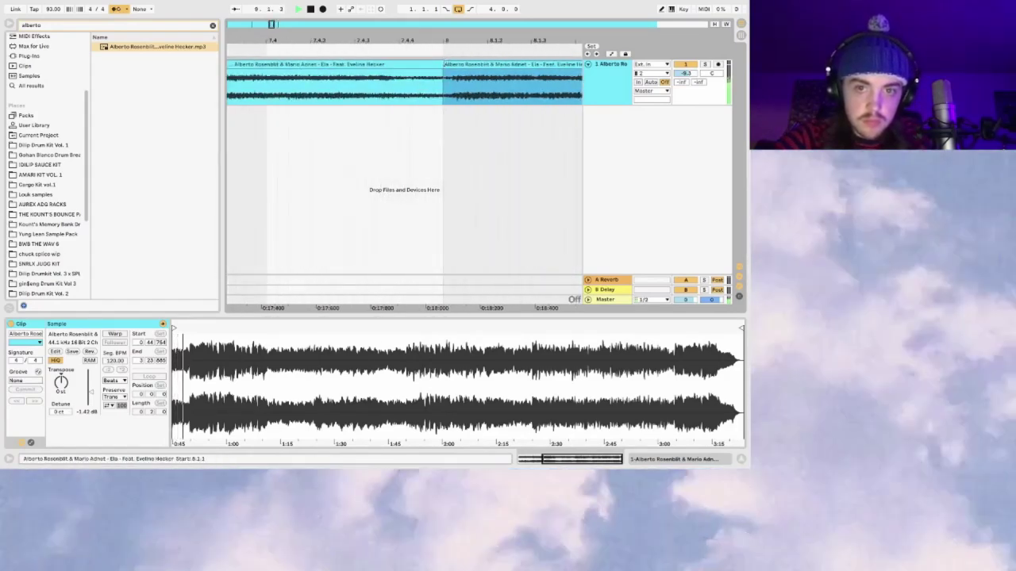
pyautogui.press('-')
pyautogui.press('-')
pyautogui.press('-')
pyautogui.press('-')
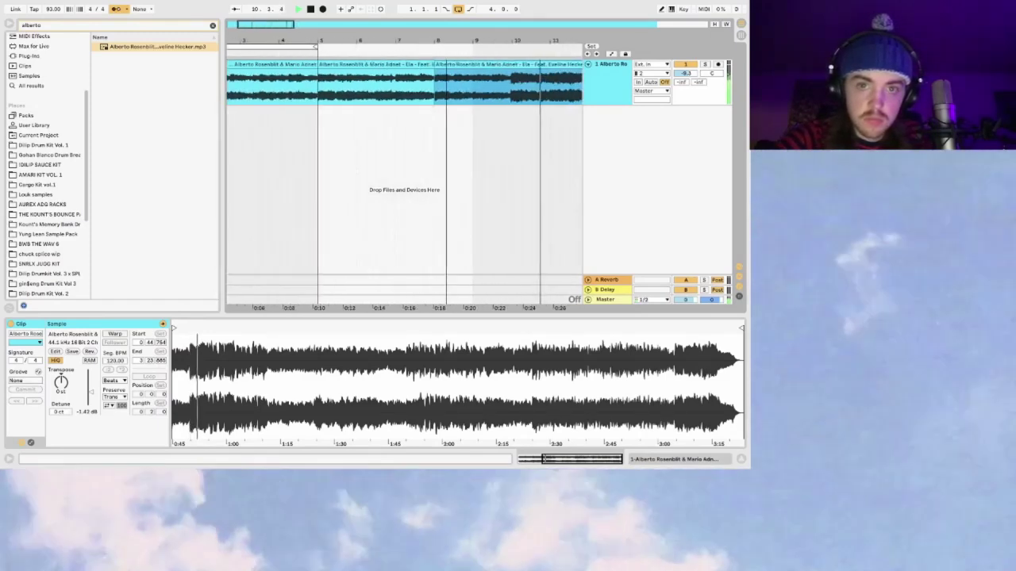
# Step: Audition the song from bar 8 through about bar 10
pyautogui.click(356, 90)
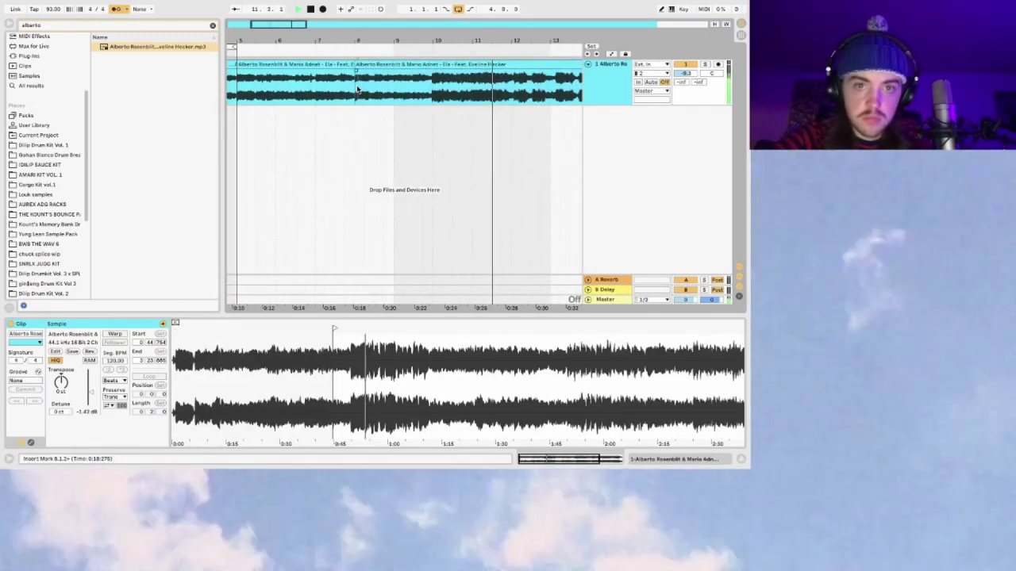
pyautogui.press('space')
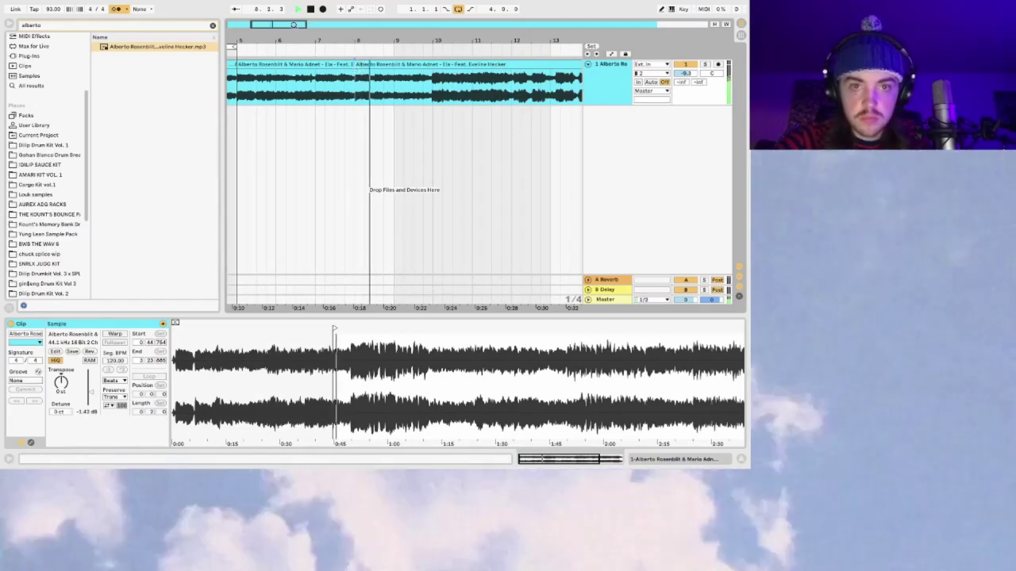
pyautogui.click(442, 54)
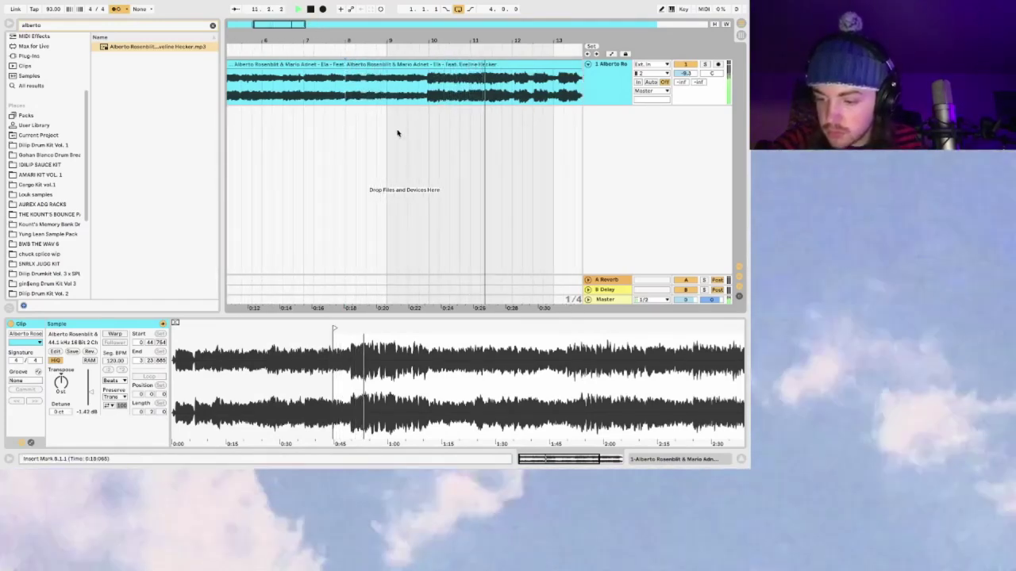
pyautogui.moveTo(292, 21); pyautogui.dragTo(298, 62)
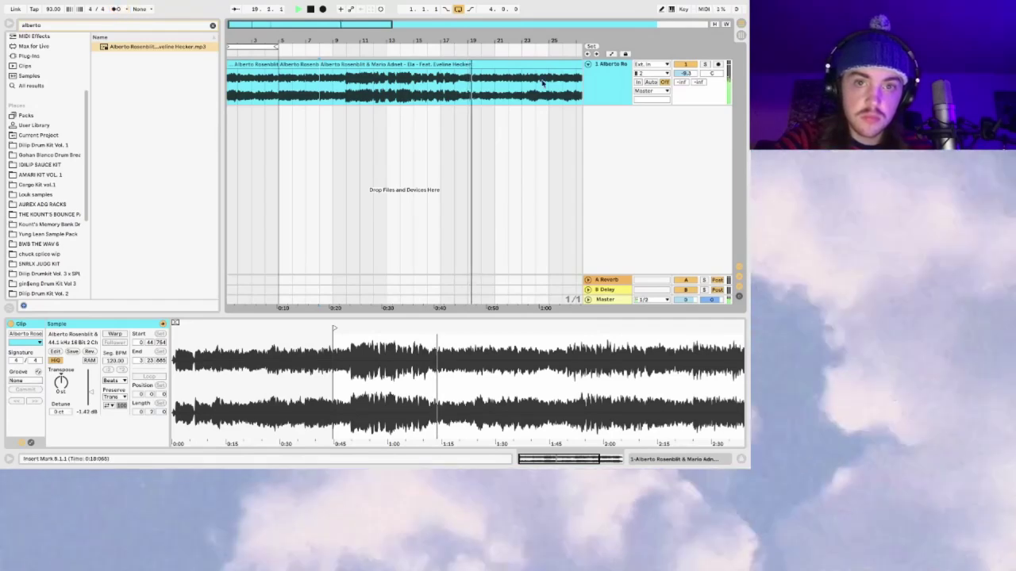
# Step: Split the song clip in the bars 11–24 area and set a cut point at 22.2.2
pyautogui.moveTo(281, 29); pyautogui.dragTo(369, 118)
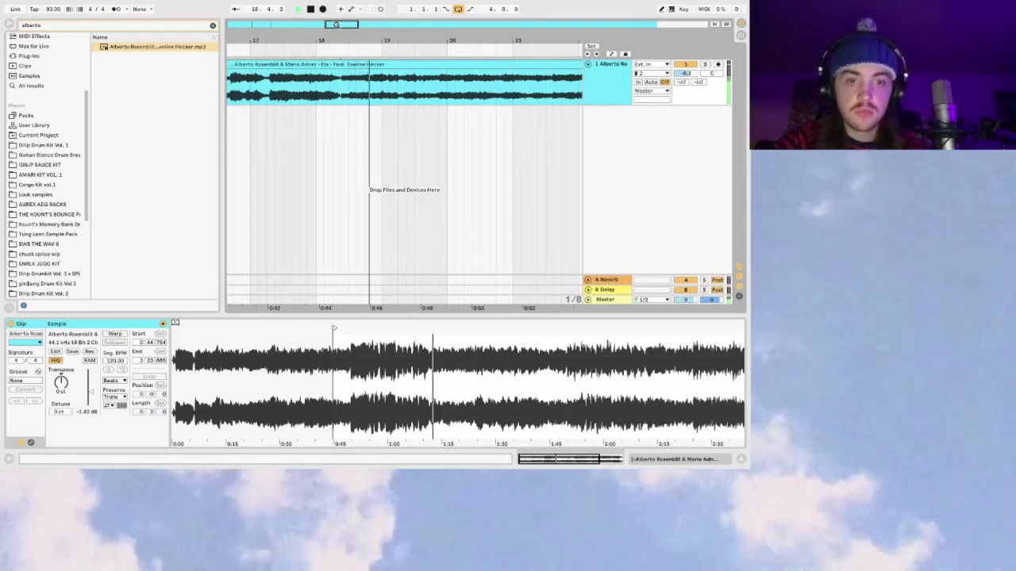
pyautogui.press('super+e')
pyautogui.moveTo(336, 24); pyautogui.dragTo(416, 107)
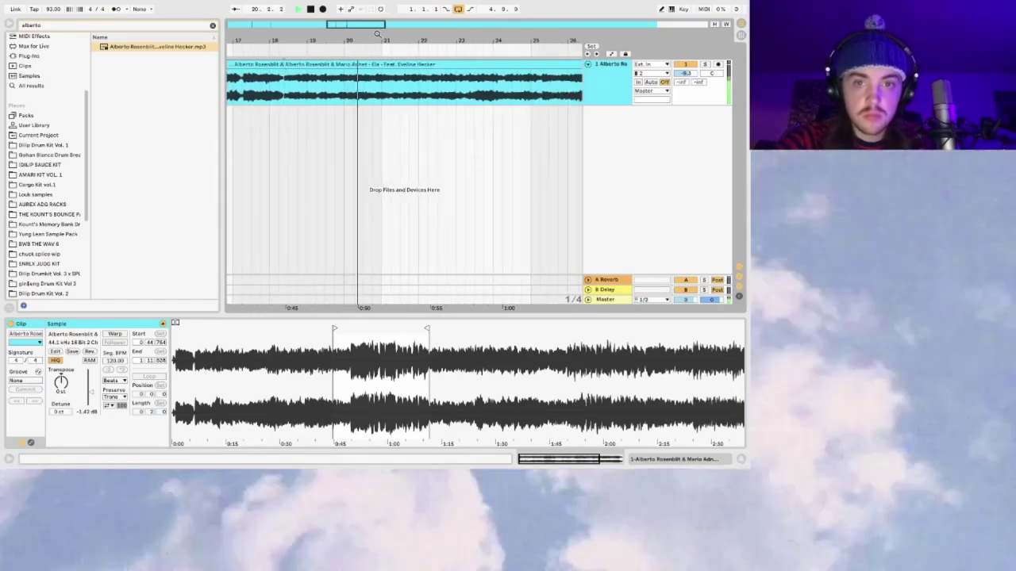
pyautogui.click(397, 48)
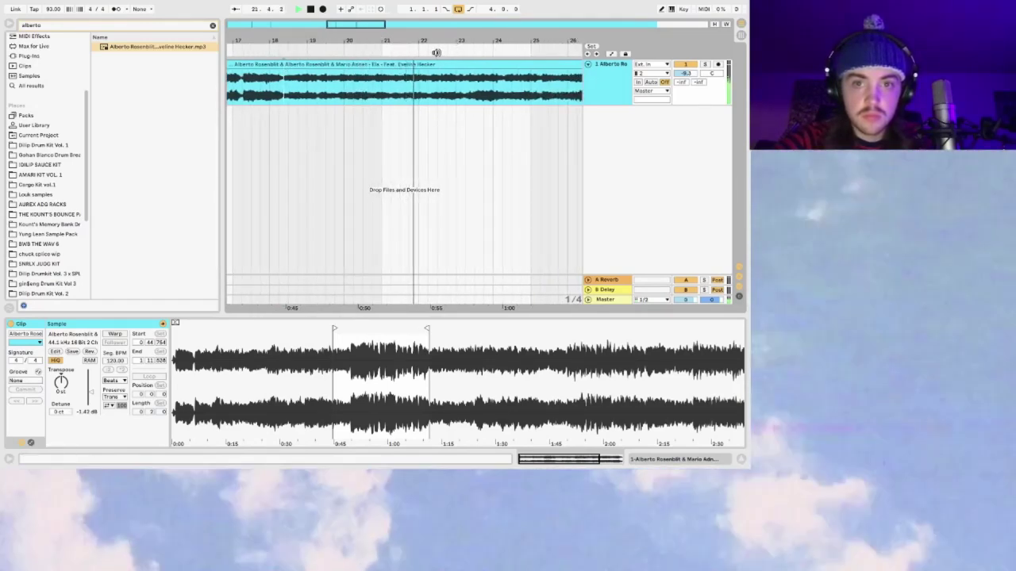
pyautogui.moveTo(436, 41); pyautogui.dragTo(435, 75)
pyautogui.click(320, 95)
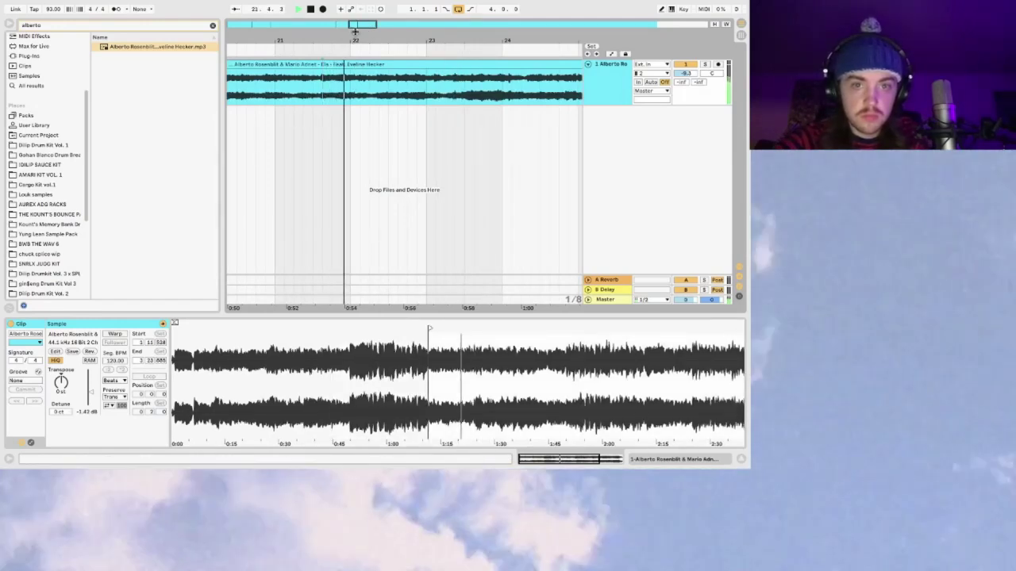
pyautogui.moveTo(355, 30); pyautogui.dragTo(358, 24)
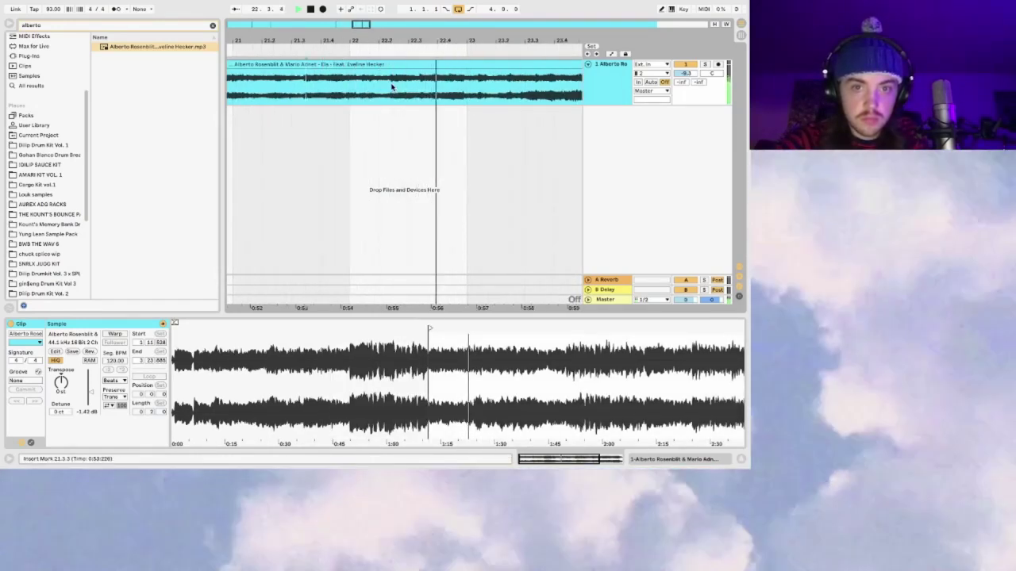
pyautogui.click(390, 88)
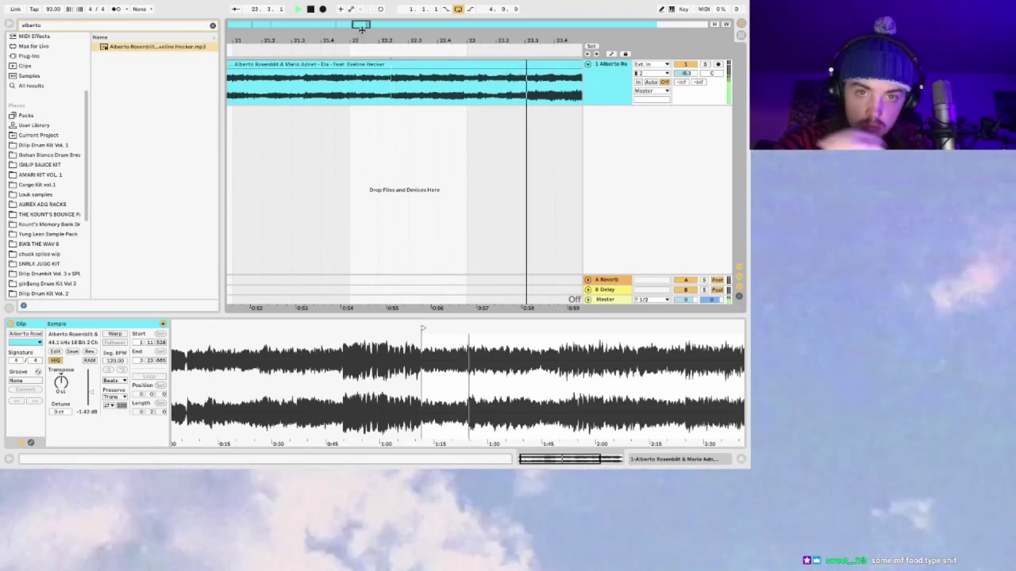
# Step: Audition later sections of the whole clip, then select the opening chop
pyautogui.moveTo(363, 31); pyautogui.dragTo(366, 27)
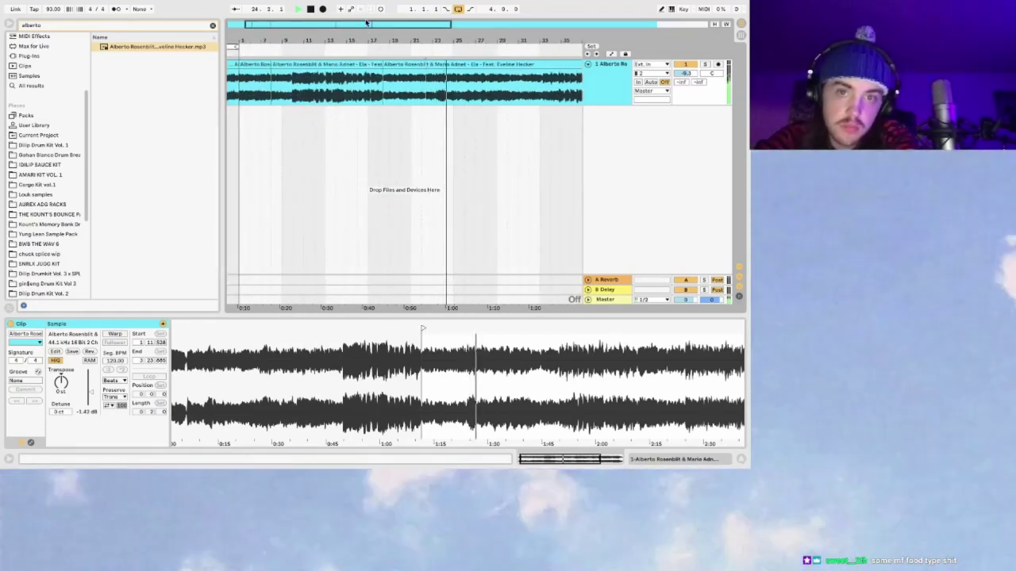
pyautogui.moveTo(383, 22); pyautogui.dragTo(546, 24)
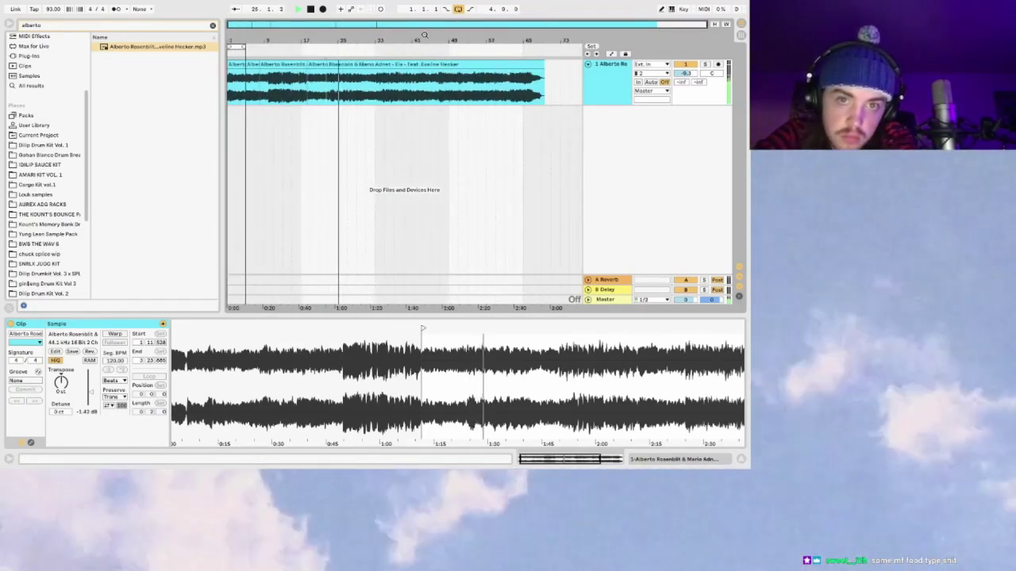
pyautogui.moveTo(365, 25); pyautogui.dragTo(365, 25)
pyautogui.click(365, 50)
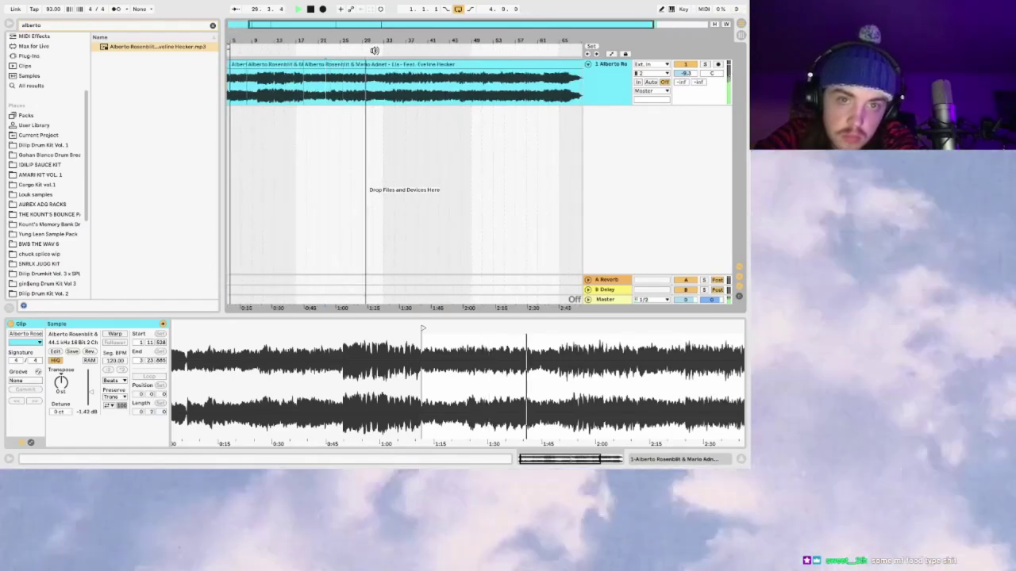
pyautogui.click(446, 51)
pyautogui.click(488, 51)
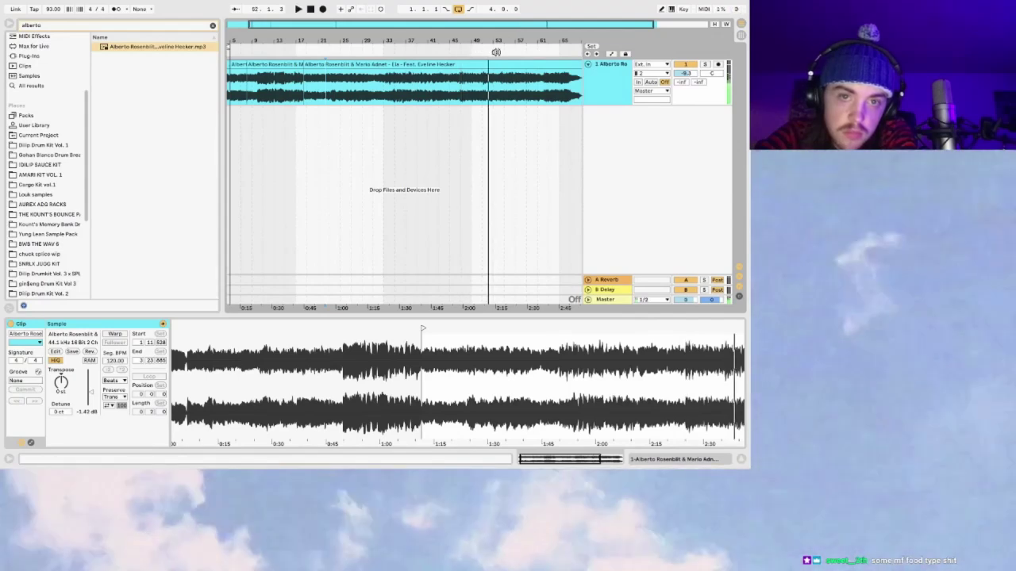
pyautogui.hscroll(-2, 450, 92)
pyautogui.scroll(3, 232, 96)
pyautogui.click(232, 96)
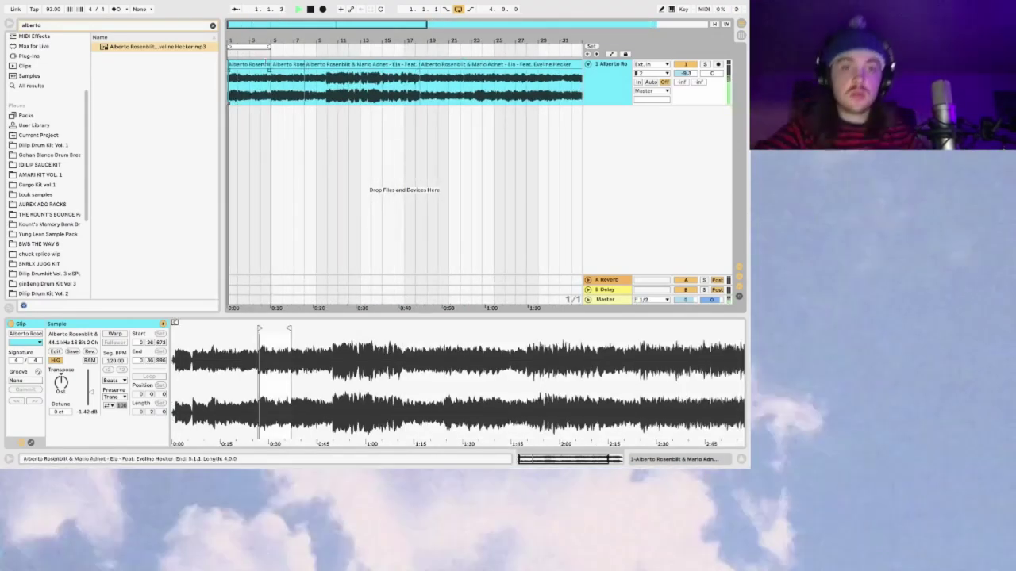
# Step: Split the sample at bar 9 after jumping playback to bar 5
pyautogui.click(252, 64)
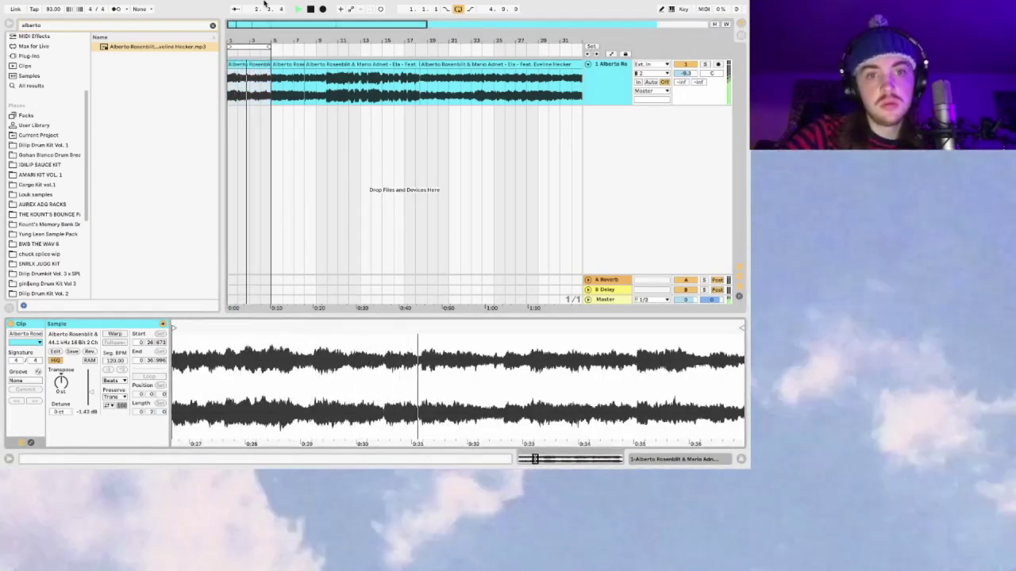
pyautogui.scroll(2, 232, 96)
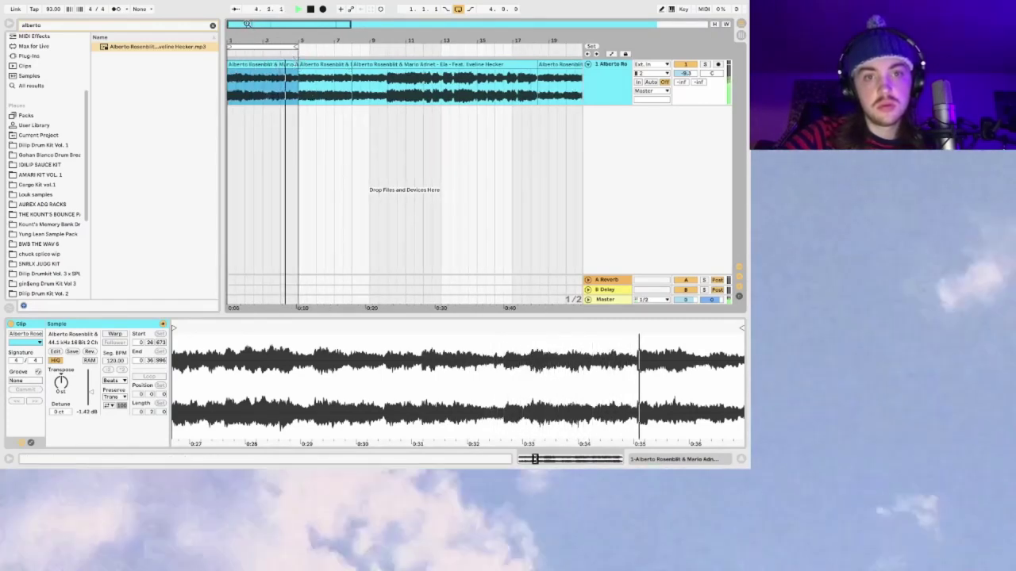
pyautogui.scroll(2, 248, 24)
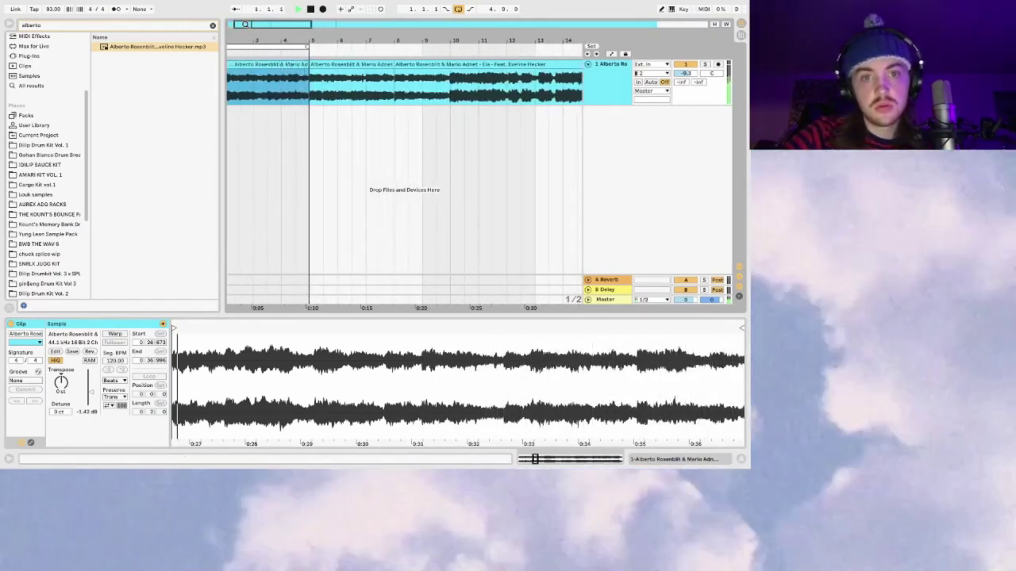
pyautogui.click(353, 91)
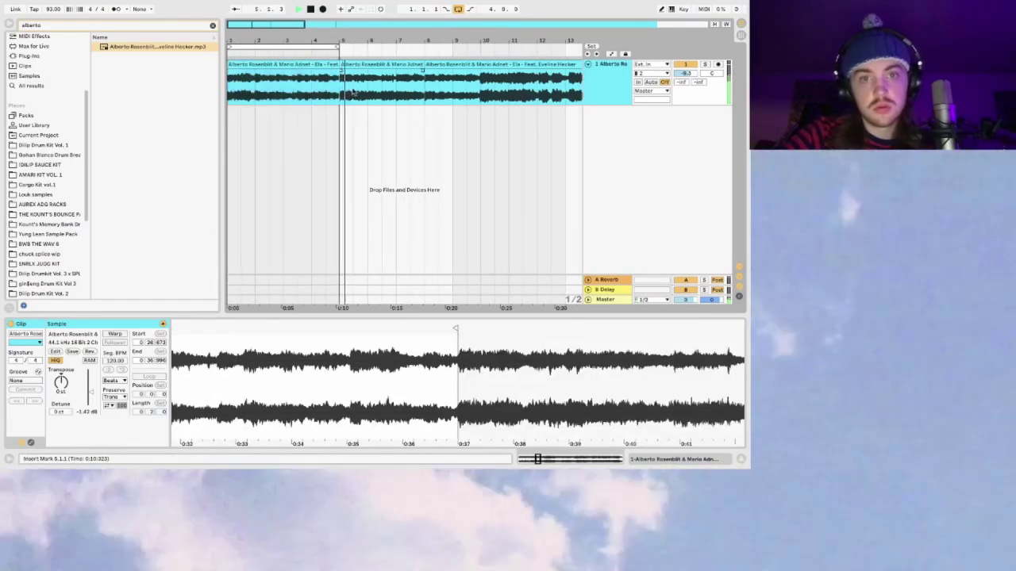
pyautogui.click(424, 86)
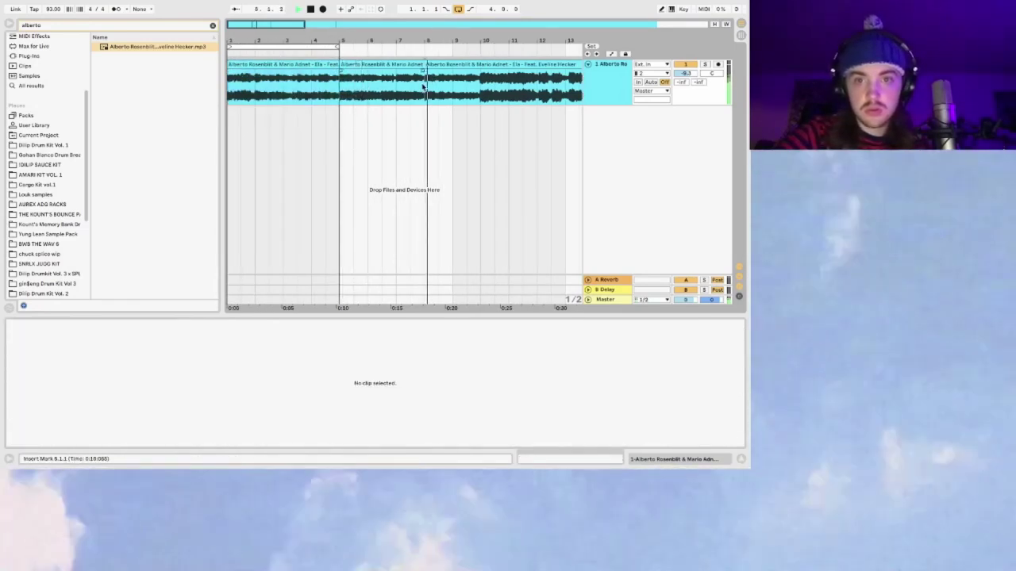
pyautogui.click(456, 84)
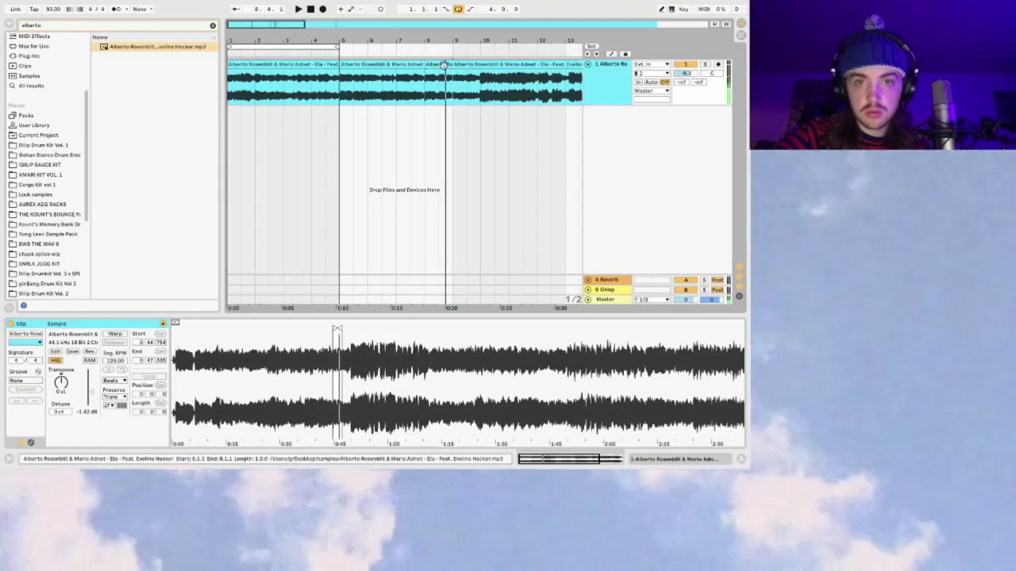
pyautogui.hotkey('ctrl', 'e')
# Step: Split the first chop at bar 4 and play back the new chops
pyautogui.click(442, 63)
pyautogui.click(334, 80)
pyautogui.hotkey('ctrl', 'e')
pyautogui.click(303, 61)
pyautogui.press('space')
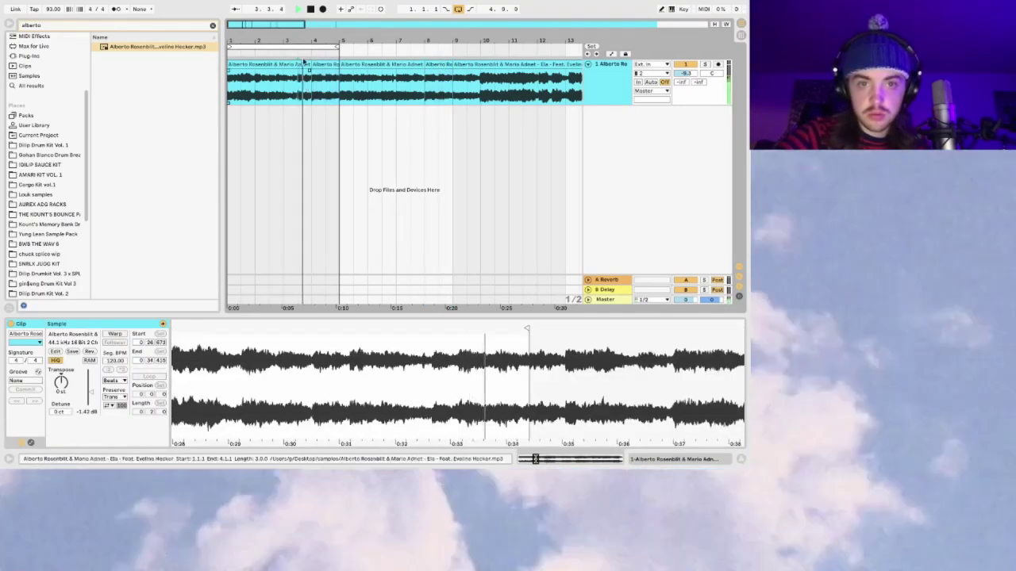
# Step: Audition the bar 4–5 chop, then replay it with the metronome on
pyautogui.moveTo(267, 25); pyautogui.dragTo(355, 97)
pyautogui.press('space')
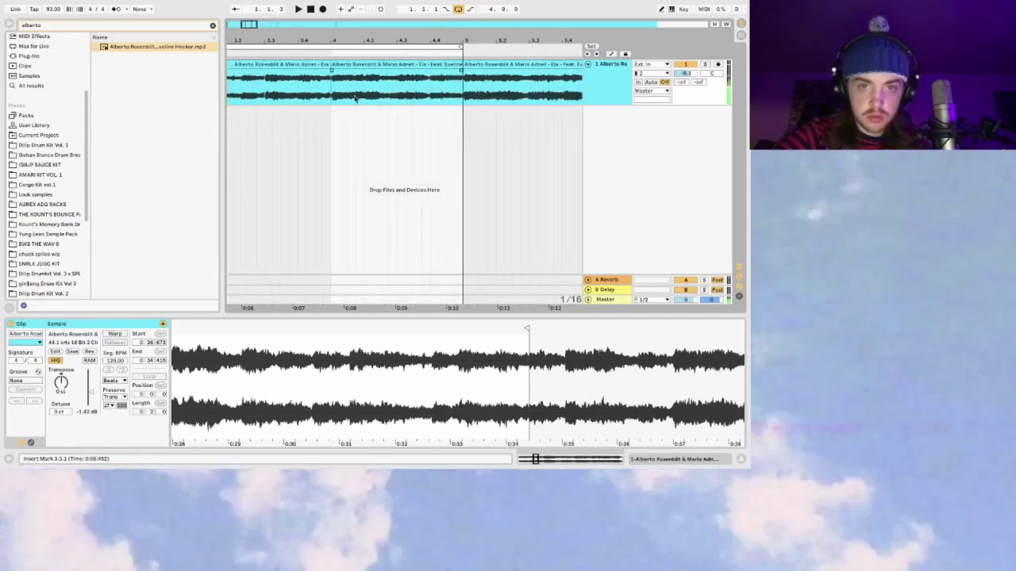
pyautogui.click(355, 97)
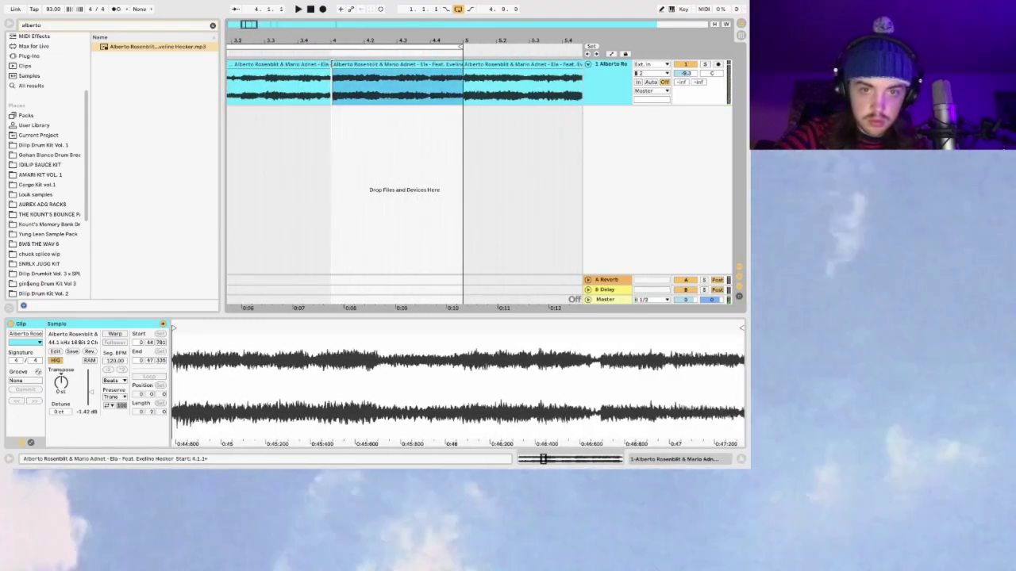
pyautogui.press('space')
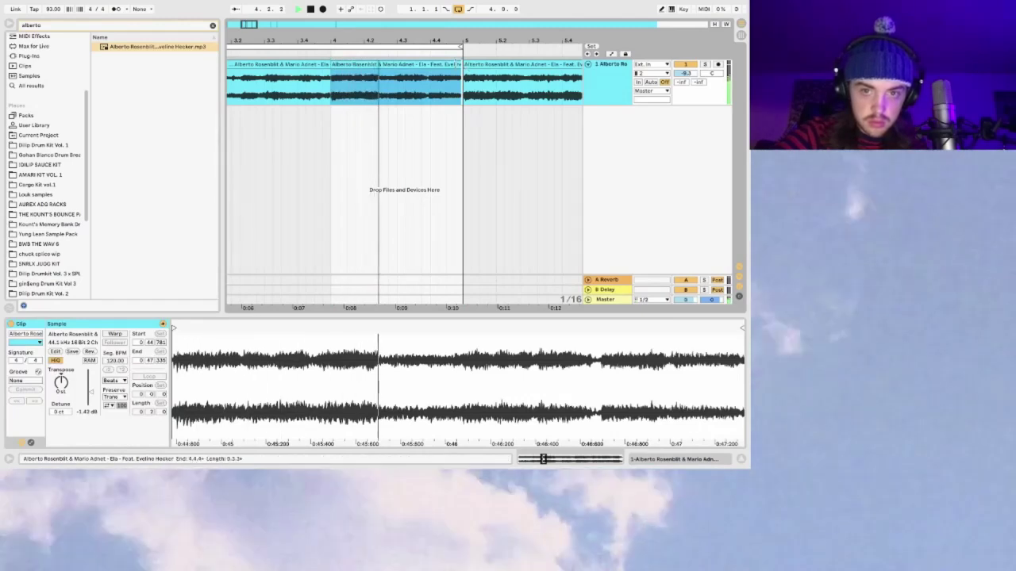
pyautogui.press('space')
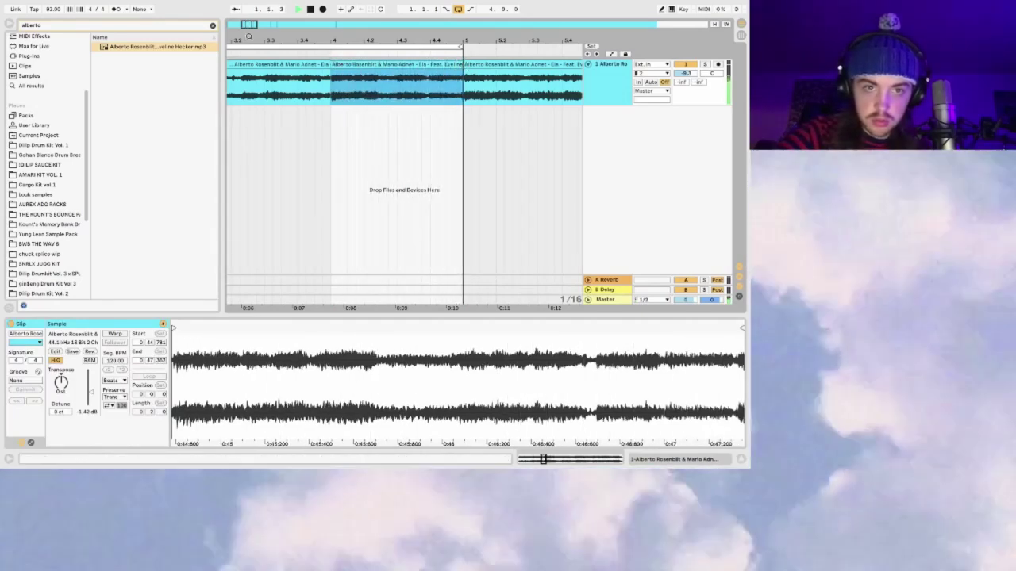
pyautogui.click(117, 8)
pyautogui.press('space')
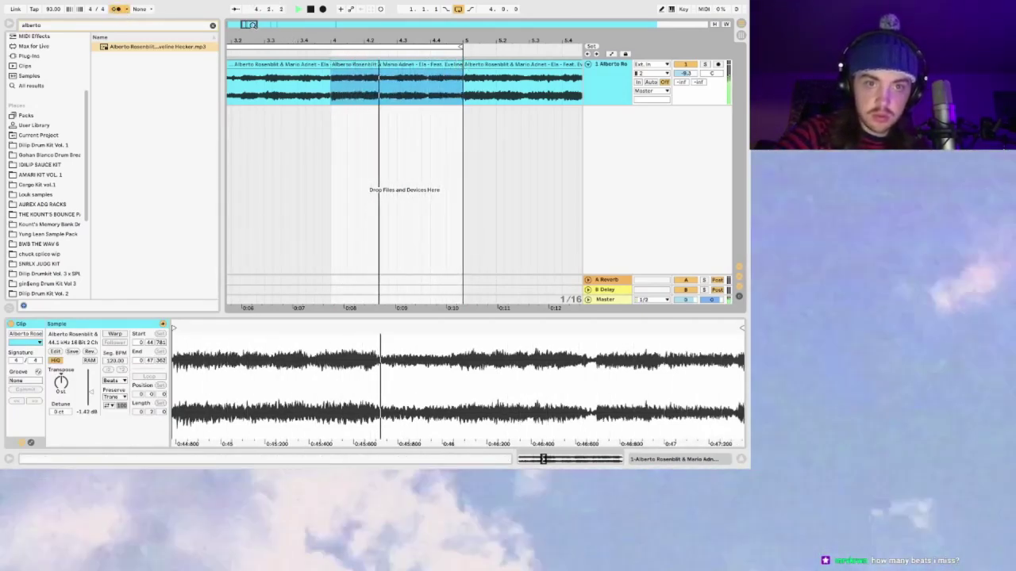
# Step: Cut a new slice at about 4.2.4 and step through the neighbouring chops
pyautogui.press('+')
pyautogui.press('space')
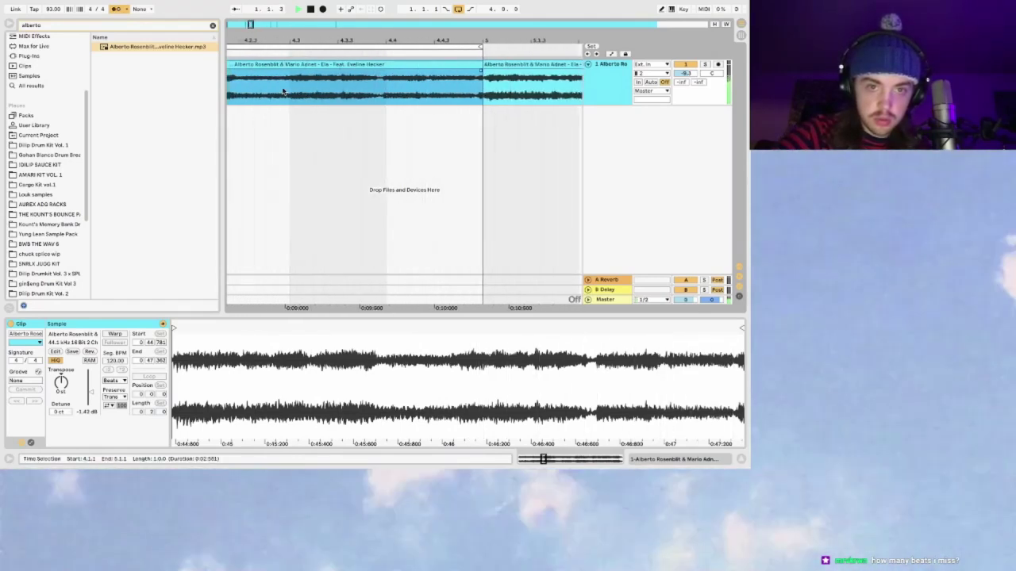
pyautogui.click(287, 92)
pyautogui.press('space')
pyautogui.hotkey('ctrl', 'e')
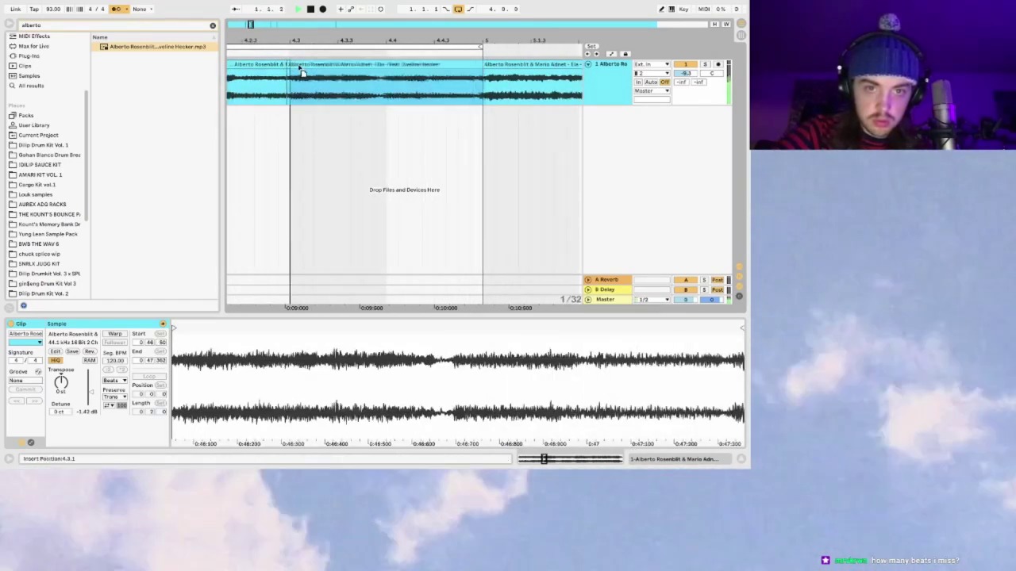
pyautogui.click(296, 67)
pyautogui.press('Left')
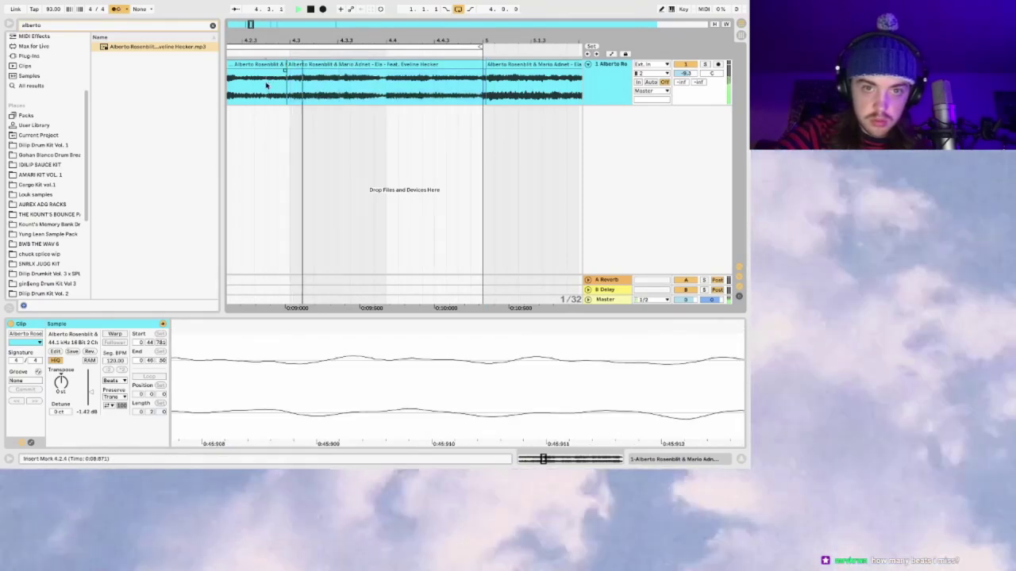
# Step: Add two more split points in the sample within the bars 3–7 view
pyautogui.press('-')
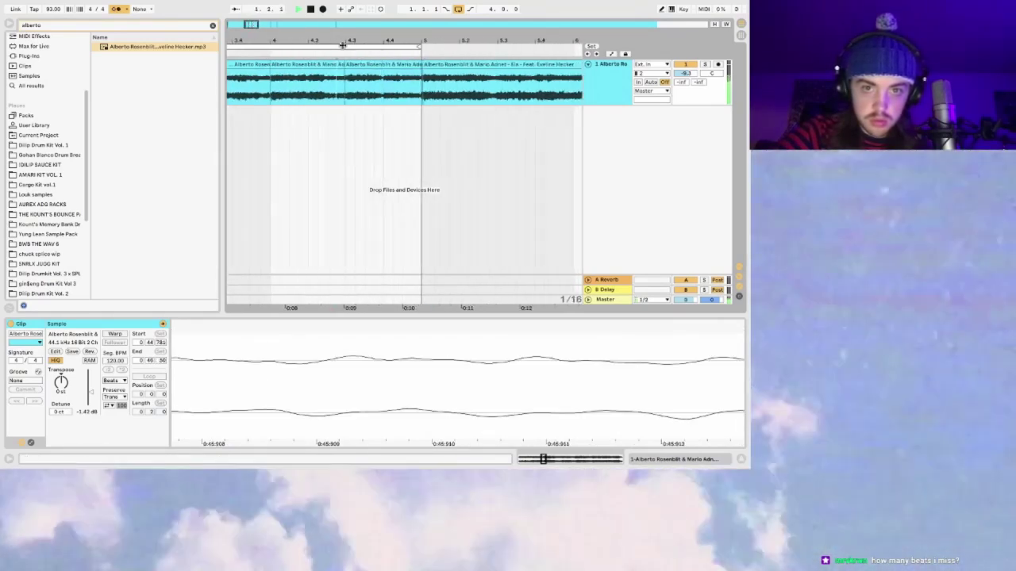
pyautogui.click(345, 64)
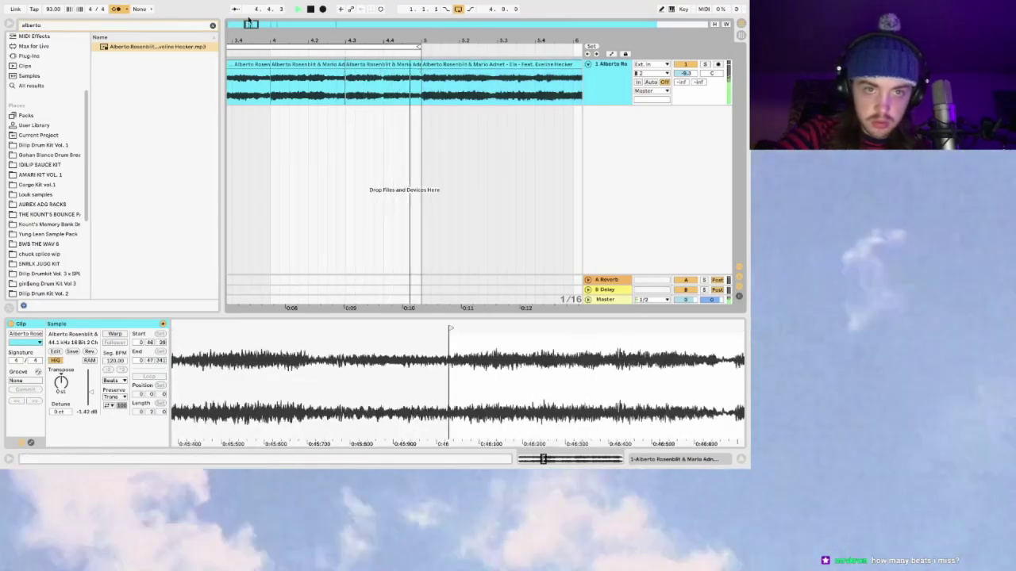
pyautogui.moveTo(250, 27); pyautogui.dragTo(250, 24)
pyautogui.hscroll(-3, 425, 85)
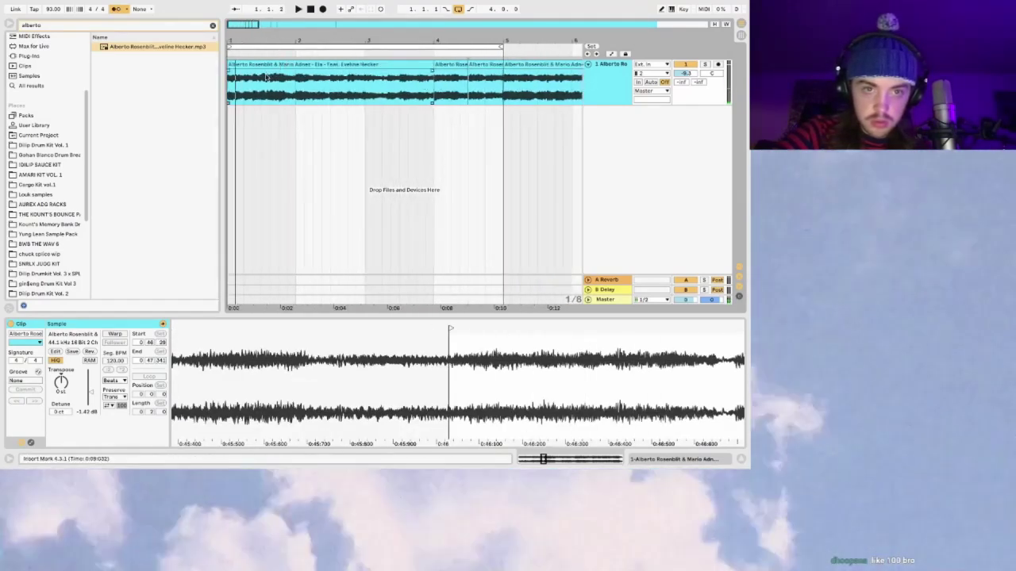
pyautogui.click(266, 76)
pyautogui.press('super+e')
pyautogui.click(556, 82)
pyautogui.press('super+e')
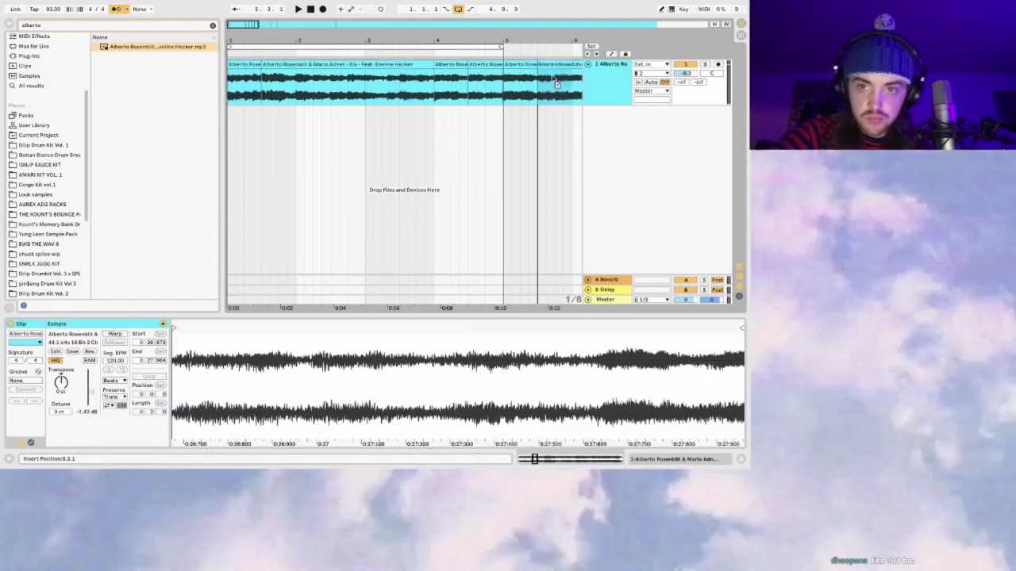
# Step: Extend a slice's start back to bar 5 and play from bar 4
pyautogui.moveTo(540, 79); pyautogui.dragTo(506, 75)
pyautogui.press('space')
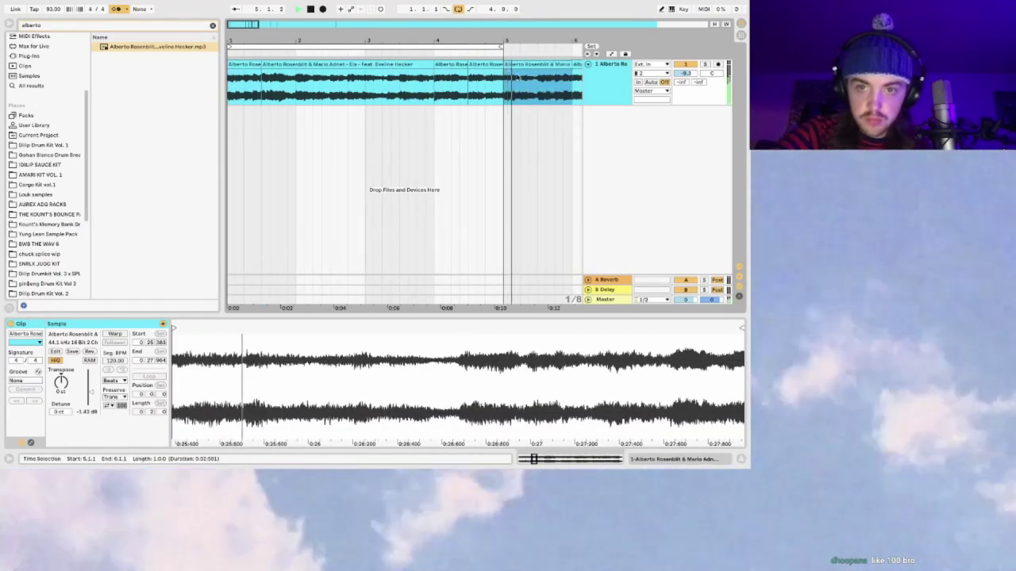
pyautogui.click(536, 95)
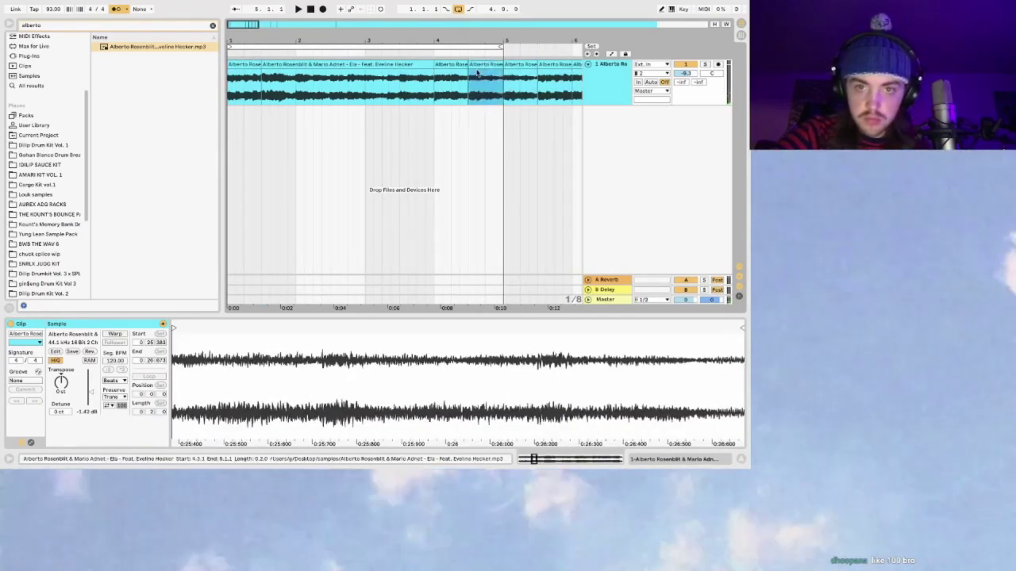
pyautogui.click(435, 86)
pyautogui.press('space')
# Step: Move the bar-5 slice to 4.4.1, shift the short slice just after bar 5, and select all five clips
pyautogui.click(520, 64)
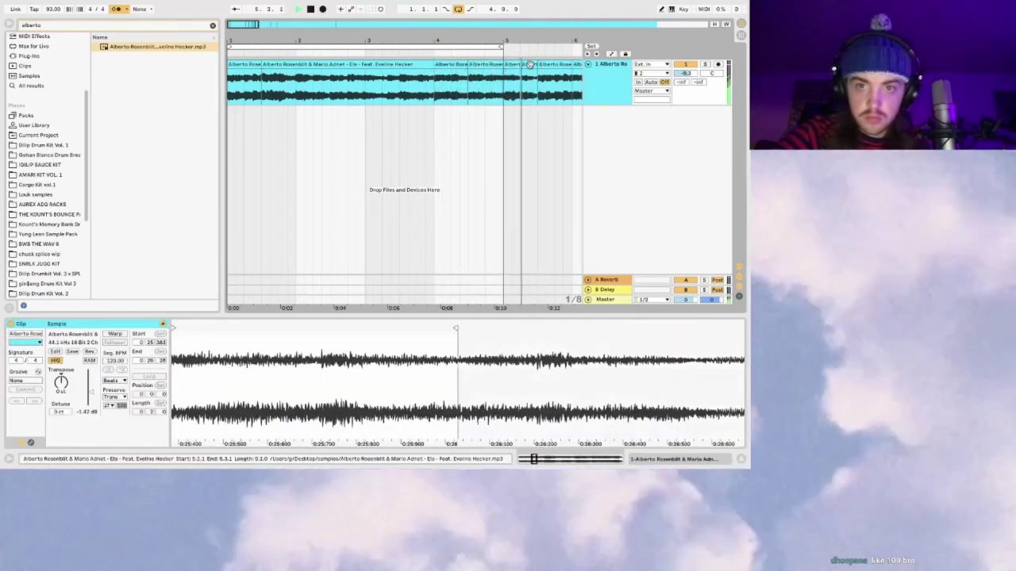
pyautogui.moveTo(517, 72); pyautogui.dragTo(494, 76)
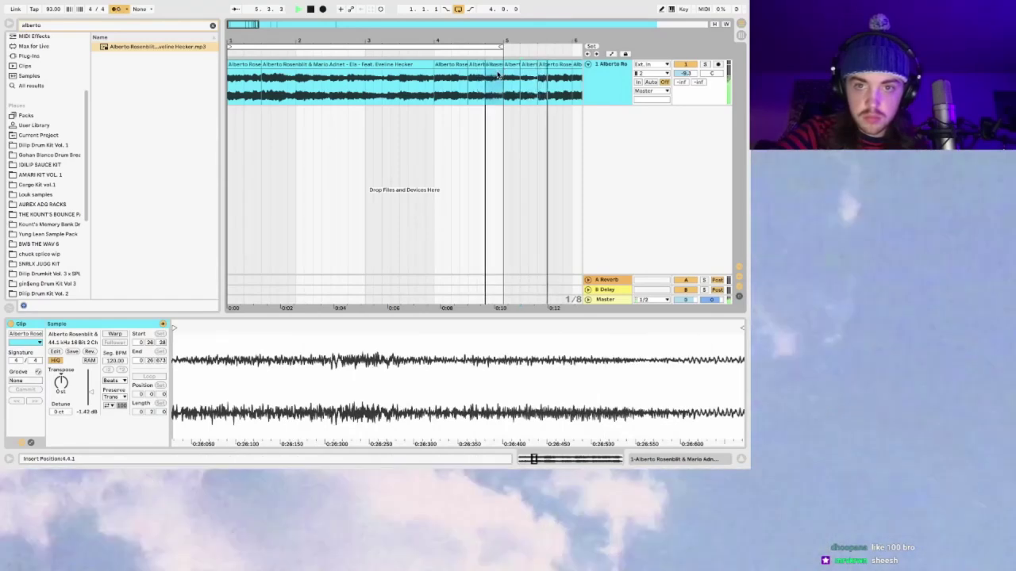
pyautogui.moveTo(486, 90); pyautogui.dragTo(538, 72)
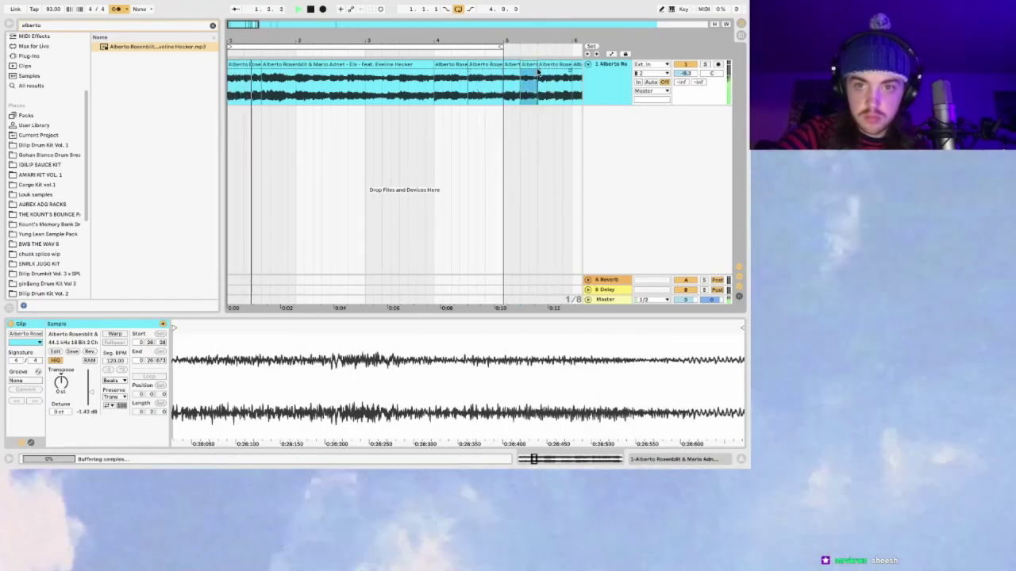
pyautogui.click(482, 79)
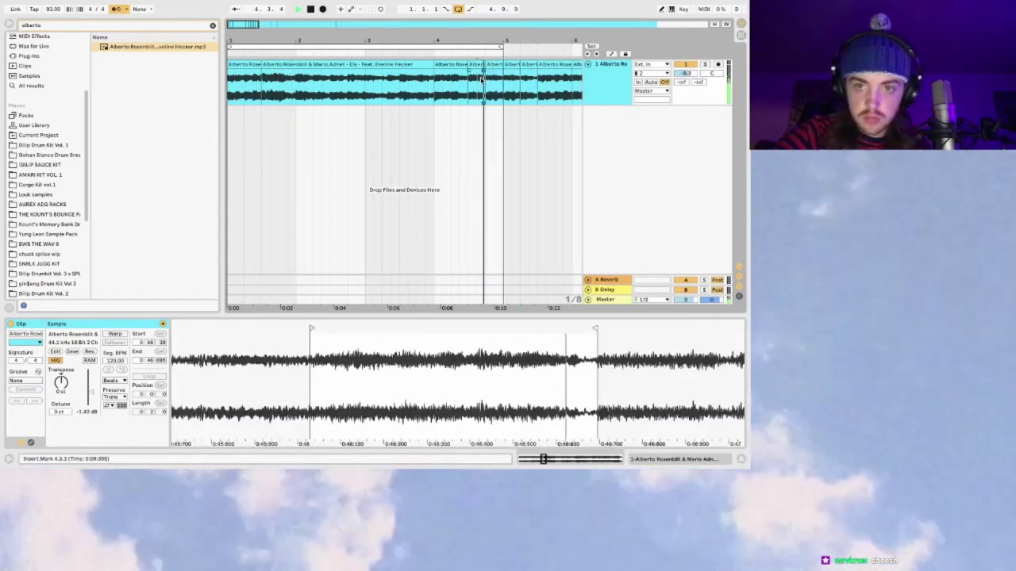
pyautogui.press('-')
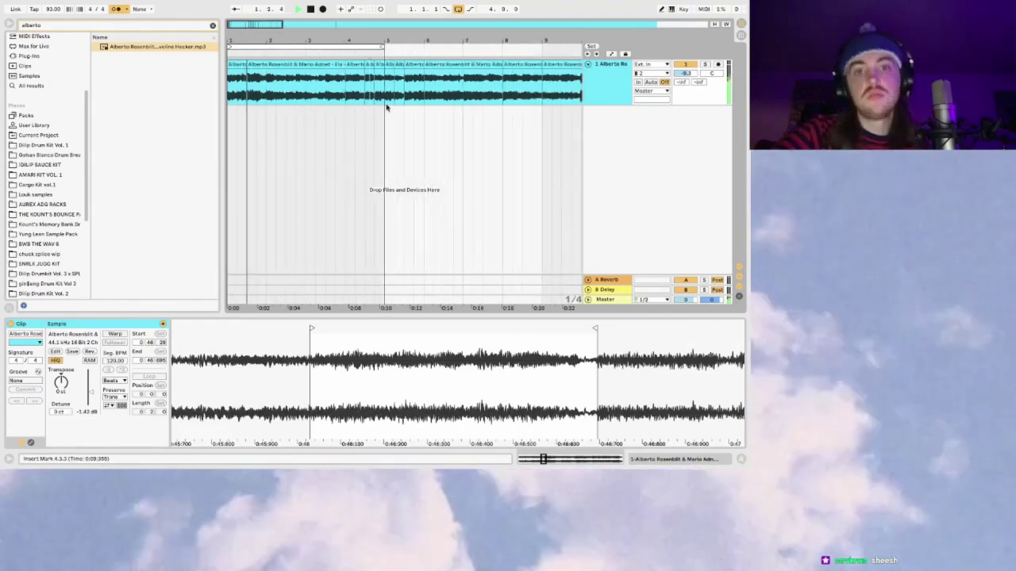
pyautogui.hotkey('ctrl', 'a')
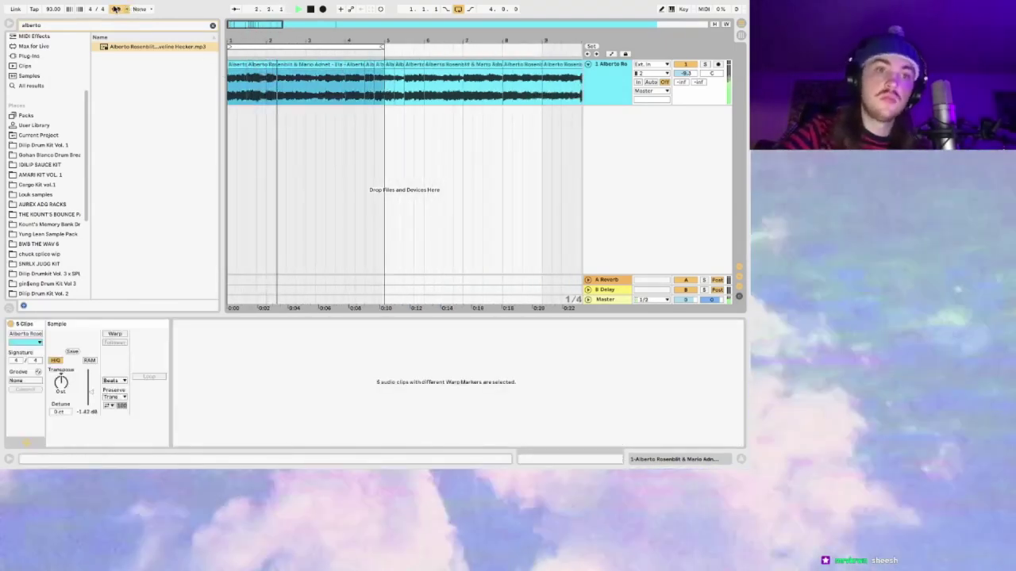
pyautogui.click(116, 9)
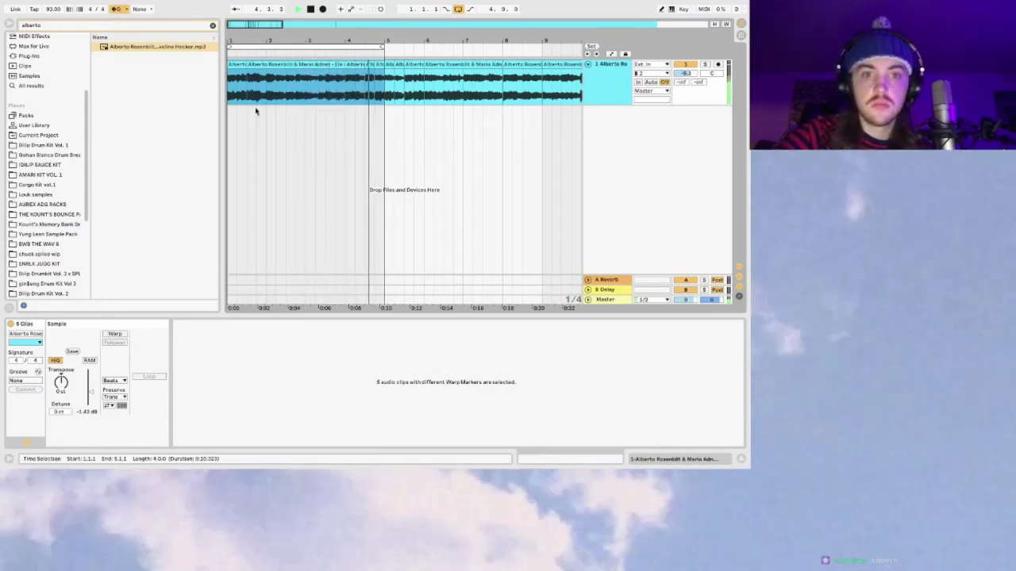
pyautogui.press('space')
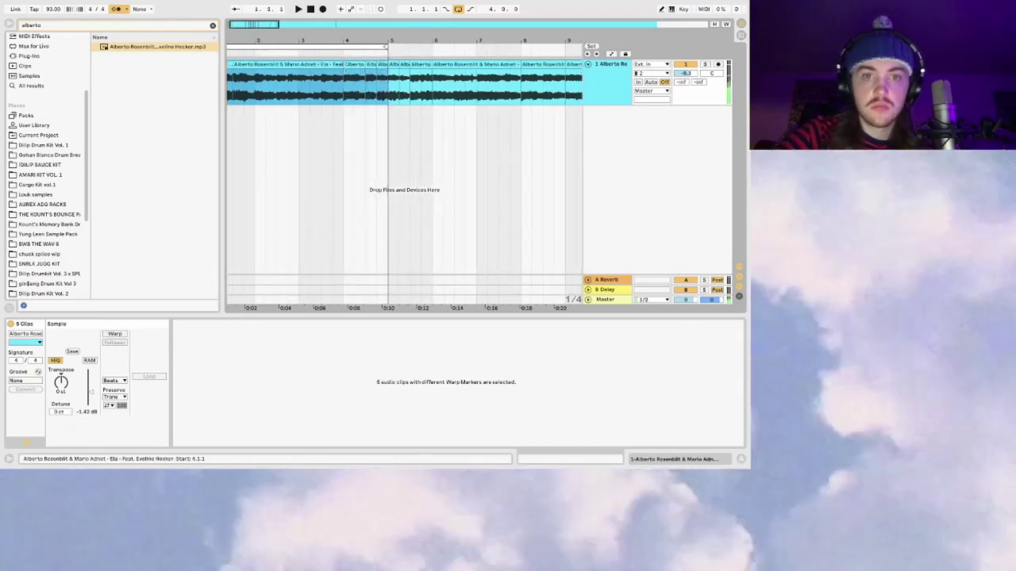
pyautogui.click(322, 73)
pyautogui.press('space')
pyautogui.click(300, 83)
pyautogui.moveTo(266, 32); pyautogui.dragTo(324, 85)
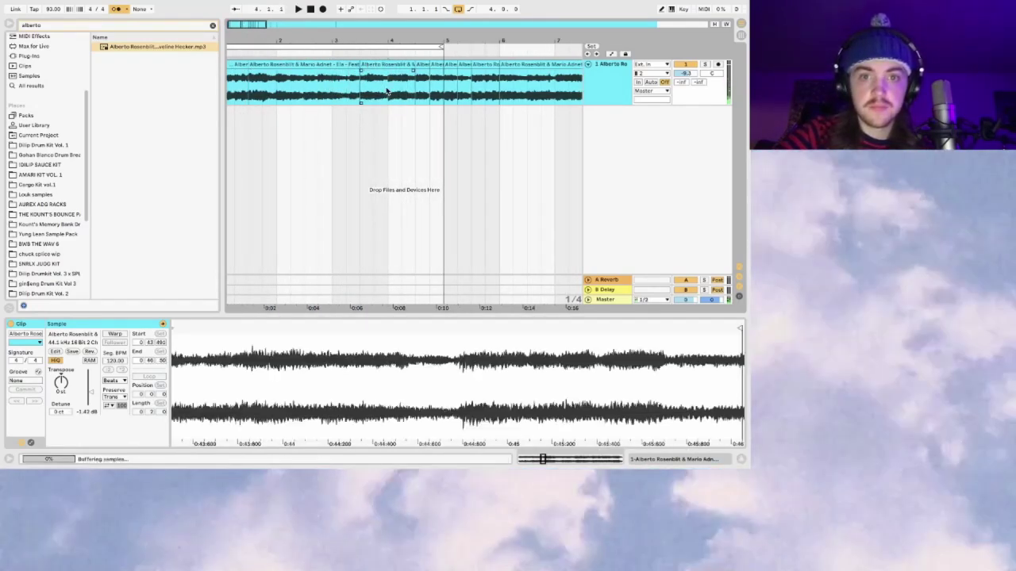
pyautogui.click(395, 55)
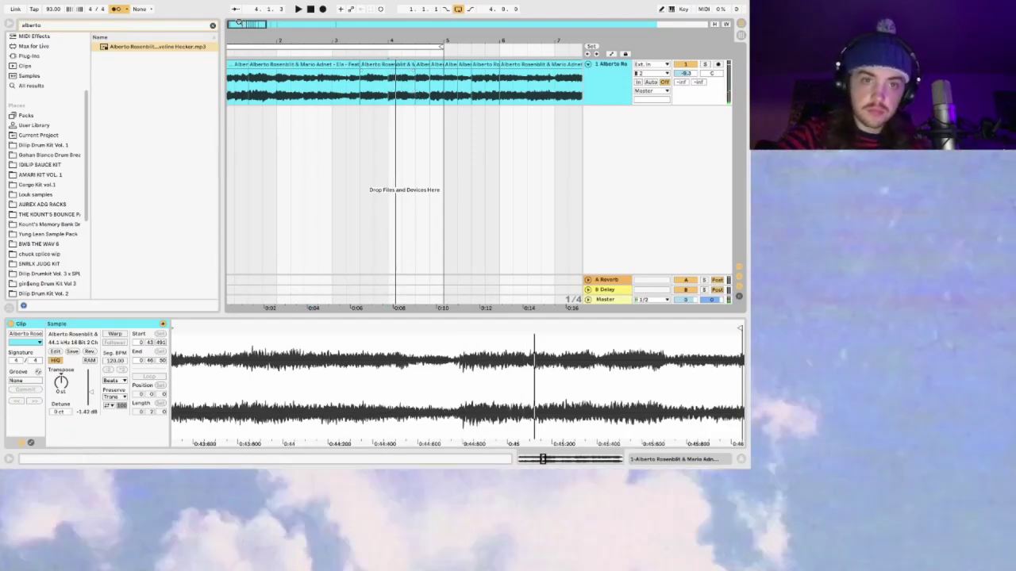
pyautogui.moveTo(245, 27); pyautogui.dragTo(242, 25)
pyautogui.click(331, 82)
pyautogui.press('space')
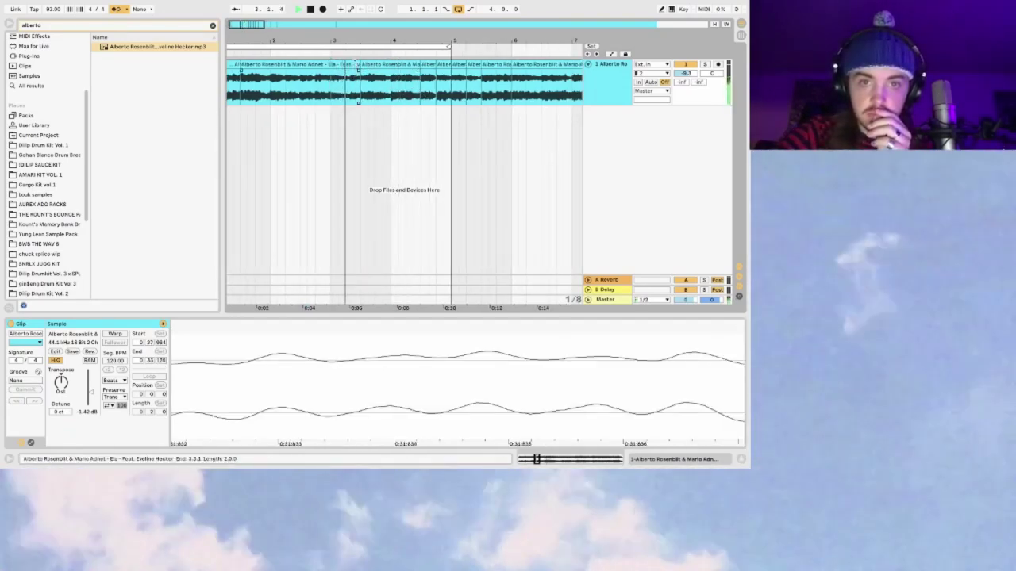
pyautogui.click(354, 65)
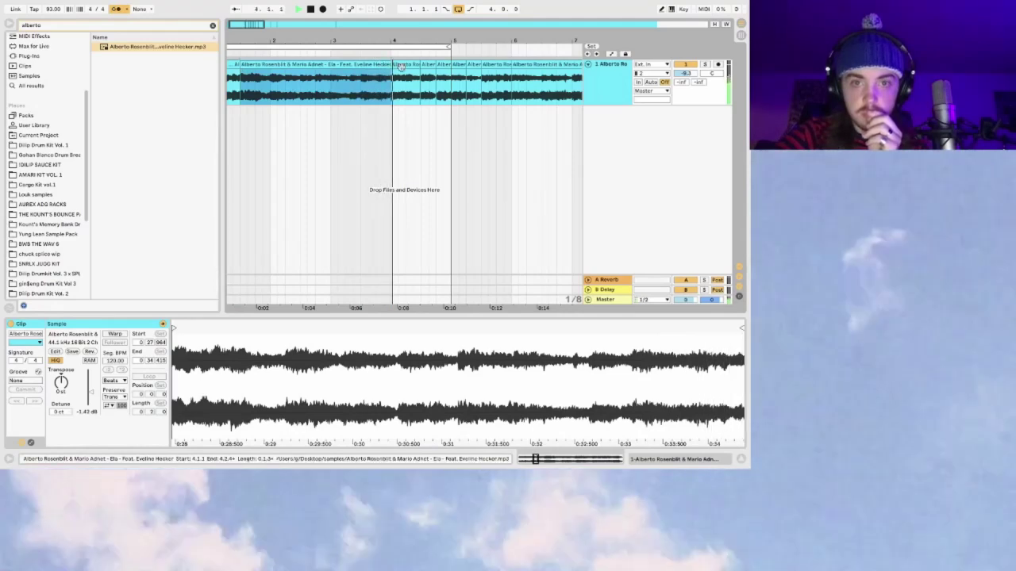
pyautogui.moveTo(242, 24); pyautogui.dragTo(254, 16)
pyautogui.click(390, 93)
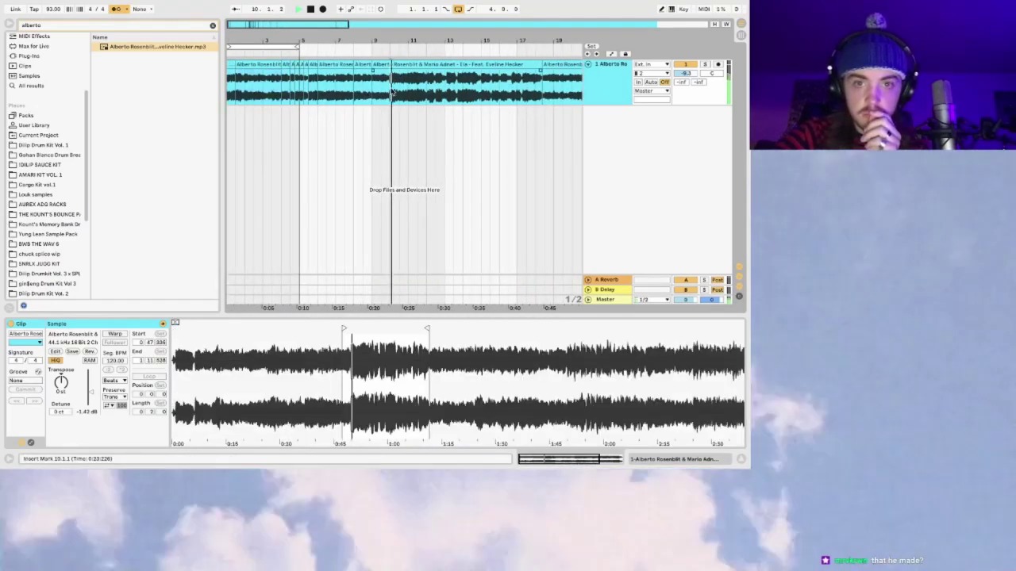
pyautogui.moveTo(289, 21); pyautogui.dragTo(287, 24)
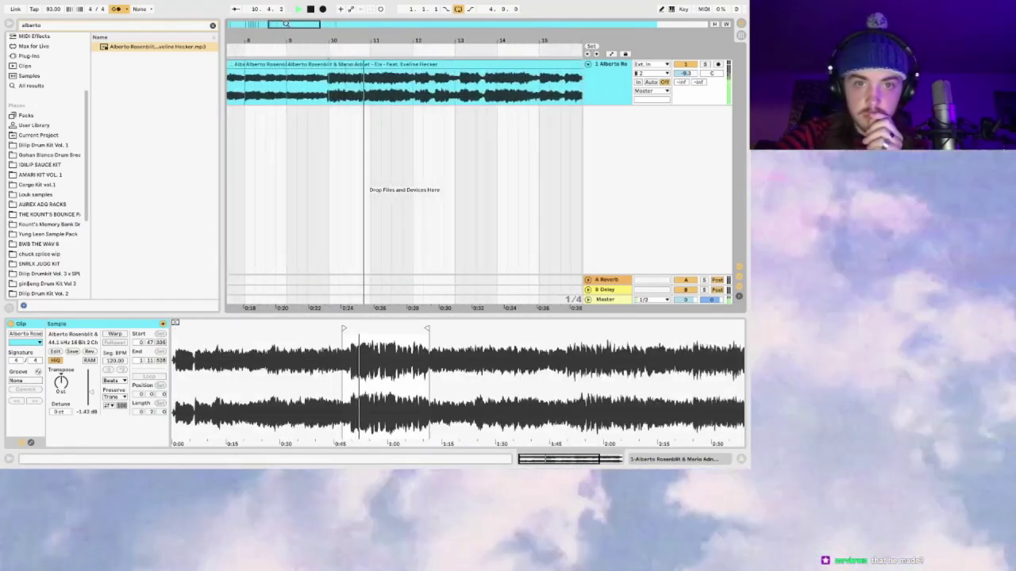
pyautogui.click(329, 95)
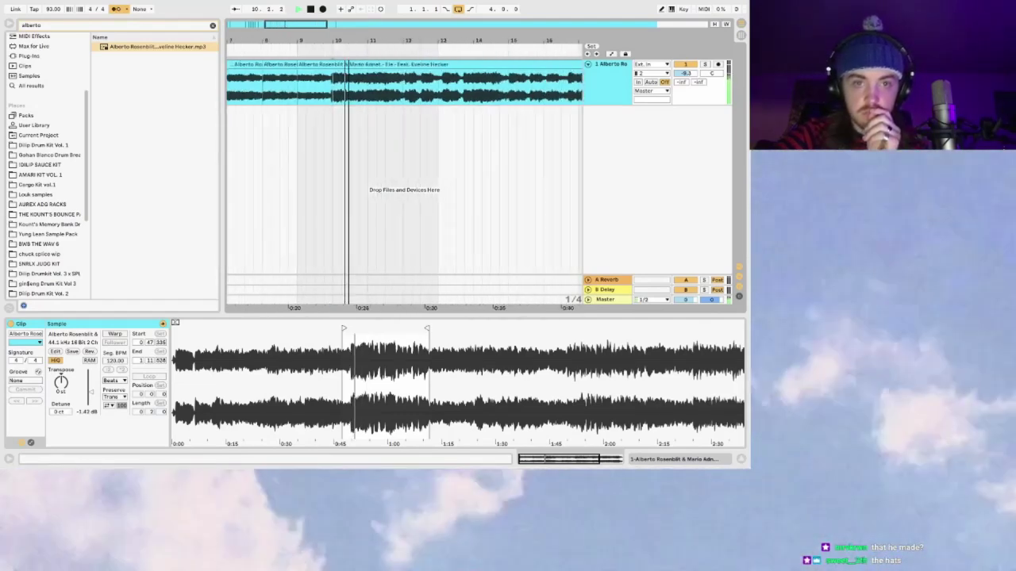
pyautogui.press('-')
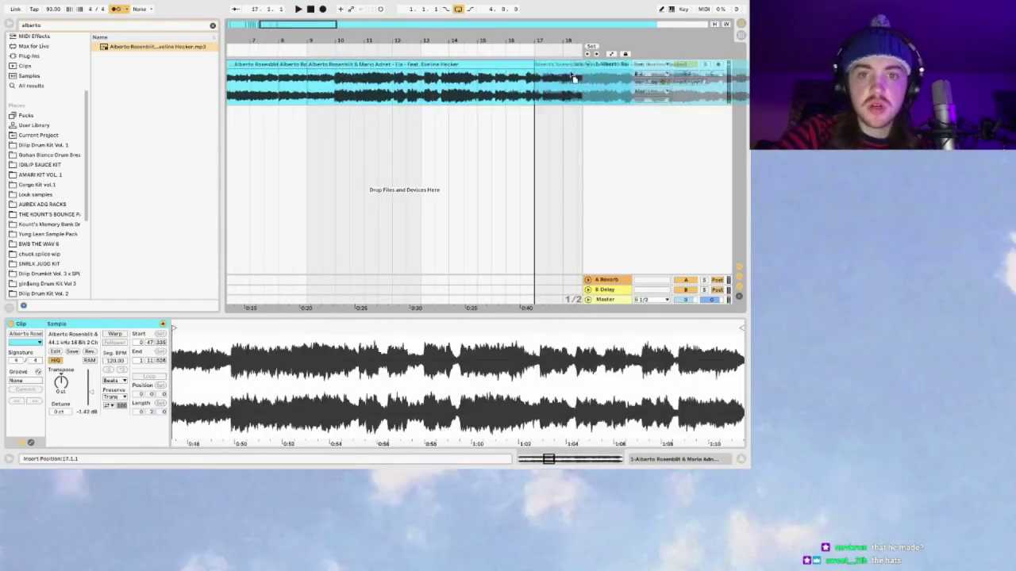
# Step: Delete the middle section to leave a gap, and pull the right piece's start earlier
pyautogui.press('Delete')
pyautogui.moveTo(552, 68); pyautogui.dragTo(390, 54)
pyautogui.click(421, 90)
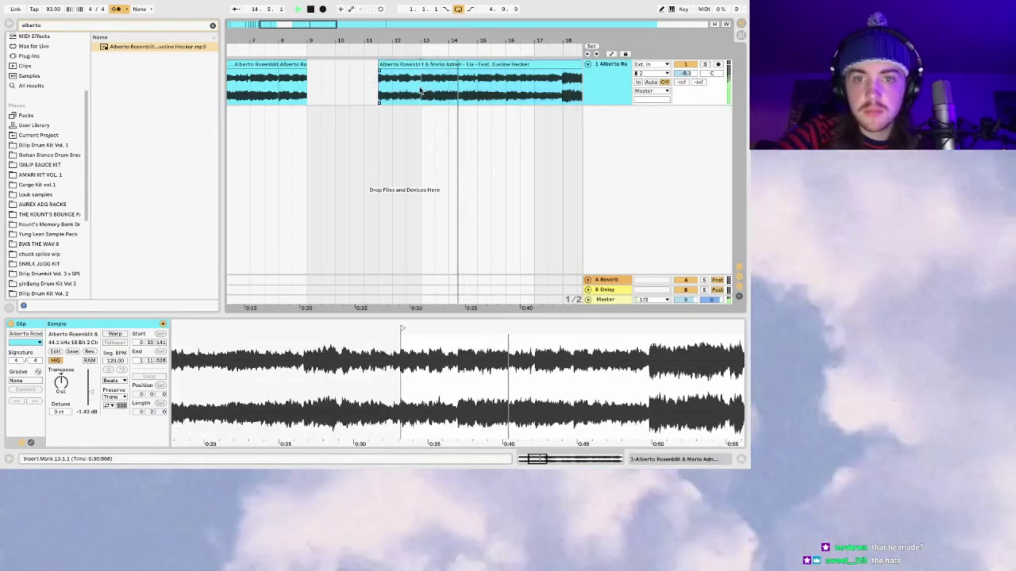
pyautogui.press('+')
pyautogui.press('+')
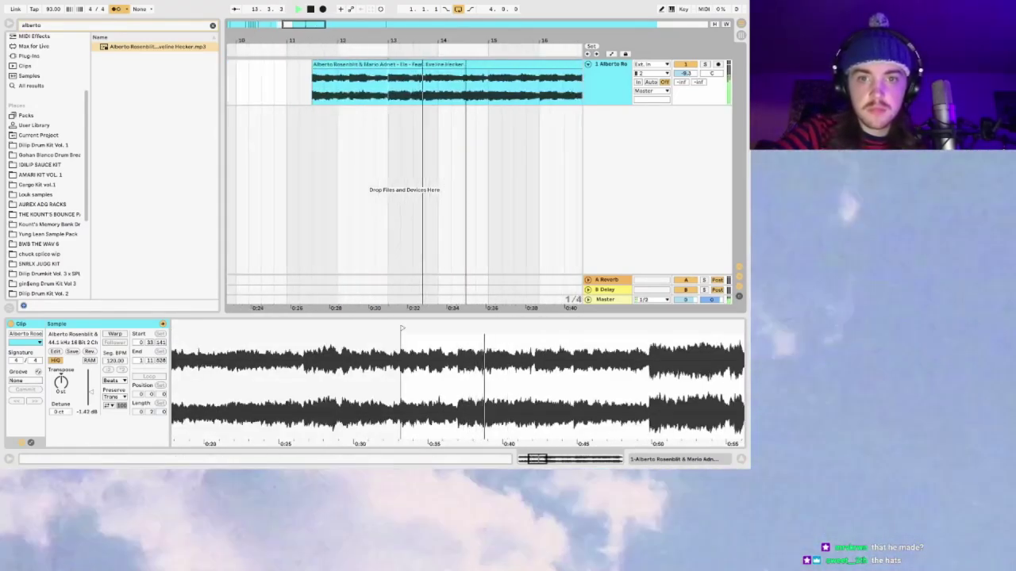
# Step: Split the clip at 13.3.1 and bar 15, selecting the slice between them
pyautogui.click(416, 79)
pyautogui.hotkey('ctrl', 'e')
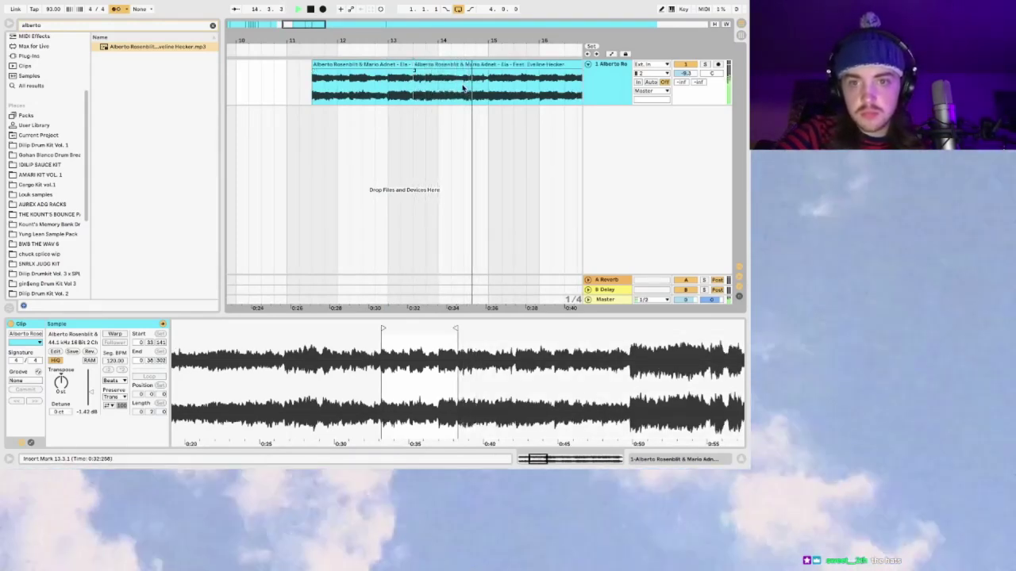
pyautogui.click(488, 88)
pyautogui.hotkey('ctrl', 'e')
pyautogui.click(473, 67)
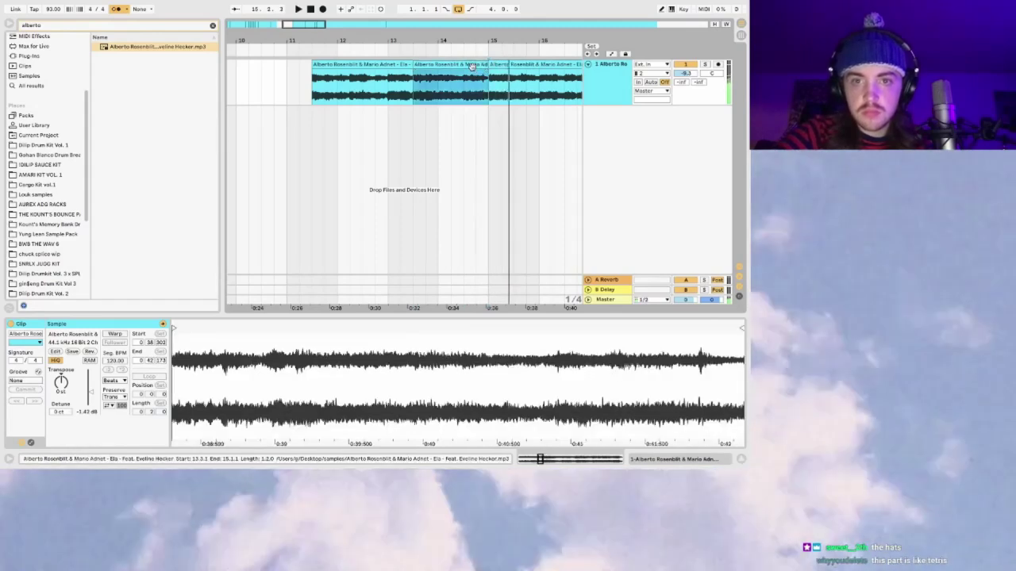
pyautogui.press('-')
pyautogui.press('-')
pyautogui.press('-')
pyautogui.press('space')
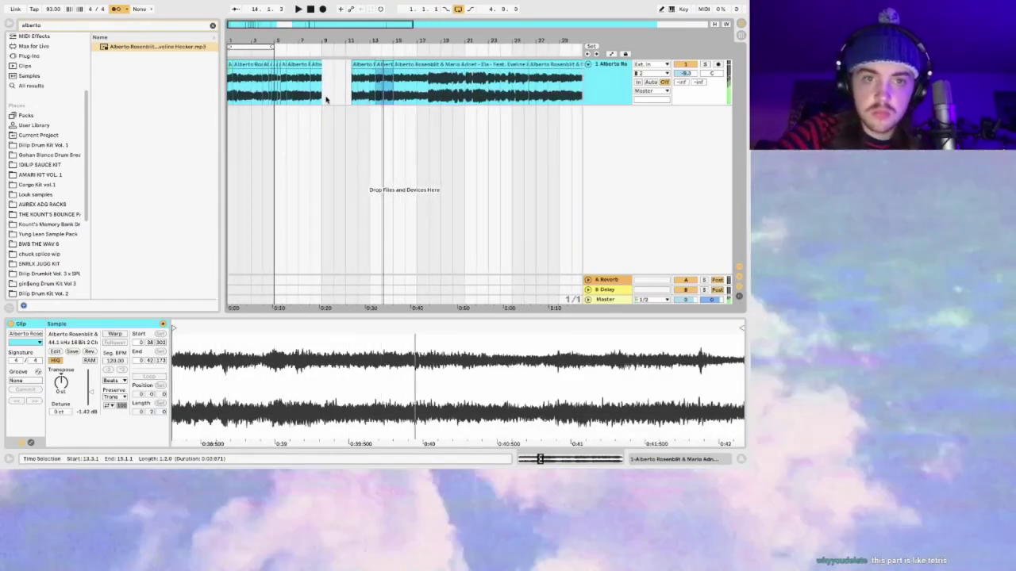
# Step: Audition the arrangement from the start, jumping to the clip at bar 13 and back to bar 3
pyautogui.click(230, 86)
pyautogui.press('space')
pyautogui.press('+')
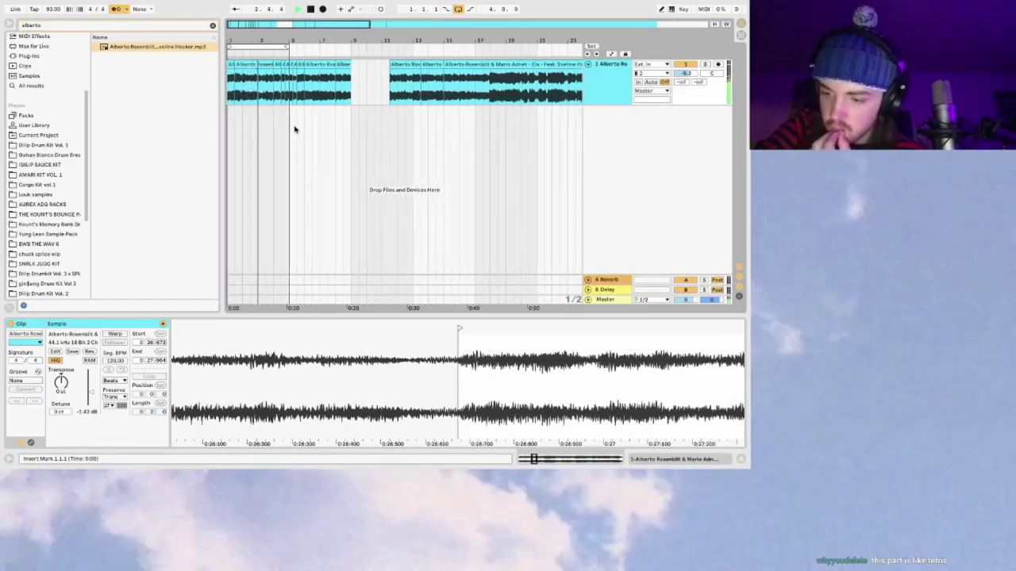
pyautogui.click(433, 64)
pyautogui.click(254, 71)
pyautogui.scroll(2, 464, 64)
# Step: Trim the clip's start to bar 14, then delete that clip to leave a gap
pyautogui.moveTo(470, 63); pyautogui.dragTo(482, 64)
pyautogui.press('space')
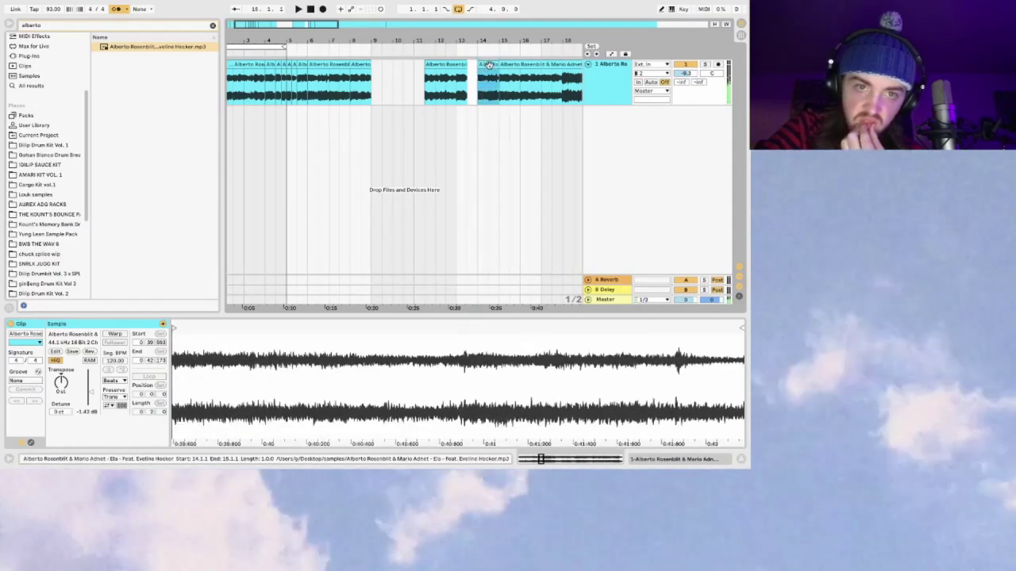
pyautogui.press('Delete')
pyautogui.press('space')
# Step: Inspect a short chop, widen the view, and time-select bars 5 to 8
pyautogui.scroll(2, 256, 73)
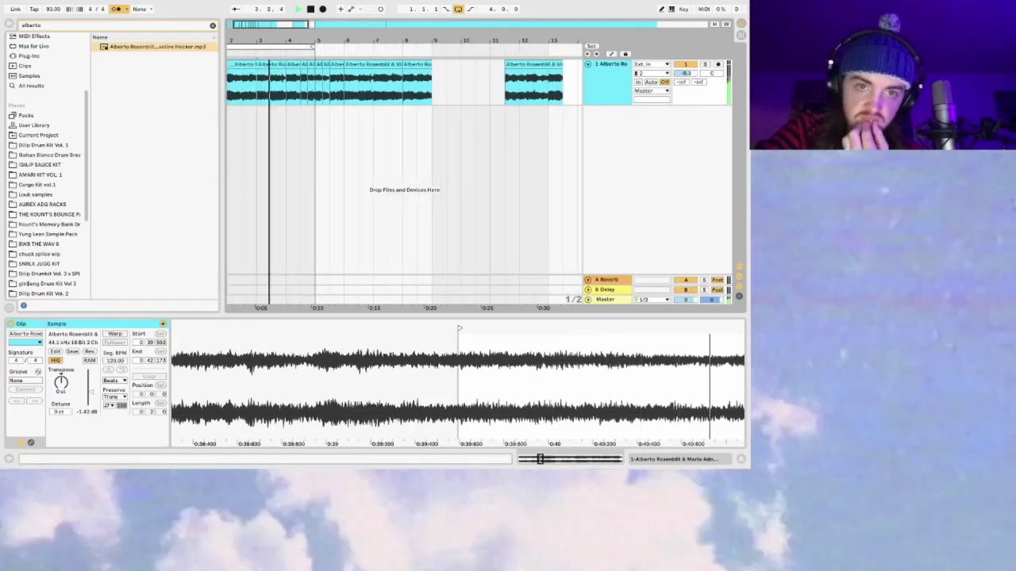
pyautogui.scroll(1, 242, 25)
pyautogui.scroll(-4, 242, 25)
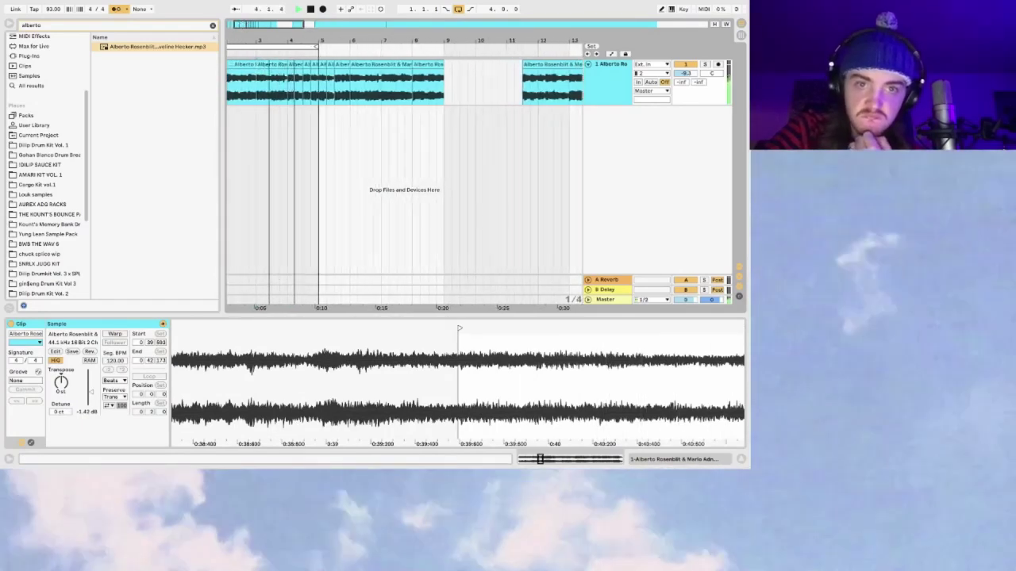
pyautogui.scroll(-1, 281, 114)
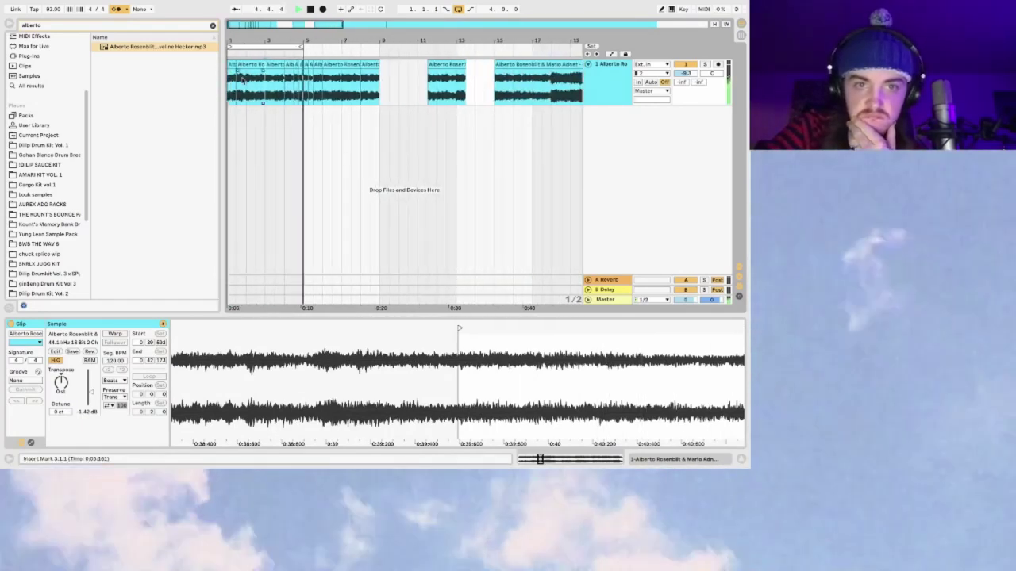
pyautogui.click(267, 80)
pyautogui.moveTo(236, 25); pyautogui.dragTo(240, 24)
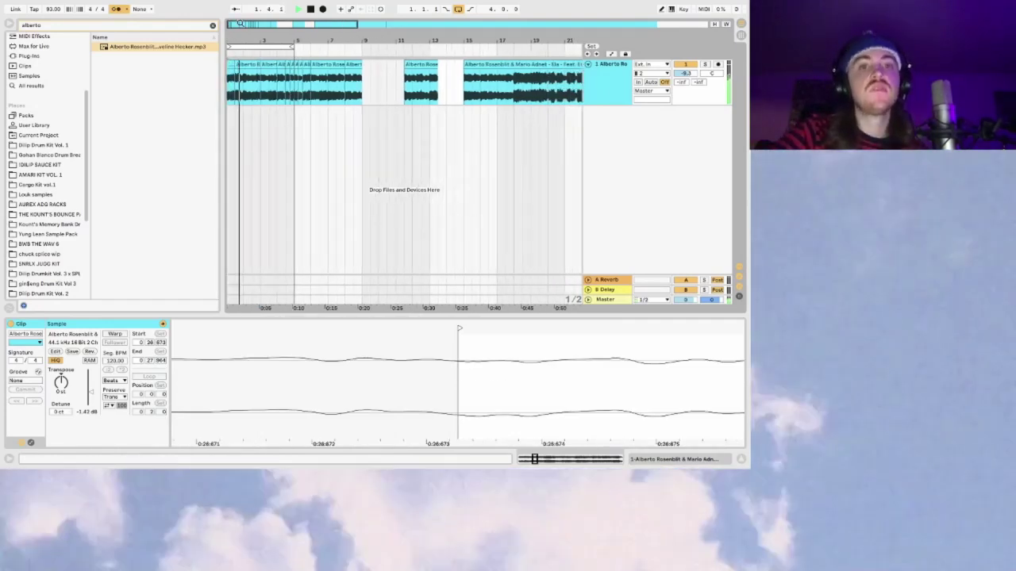
pyautogui.moveTo(294, 93); pyautogui.dragTo(348, 79)
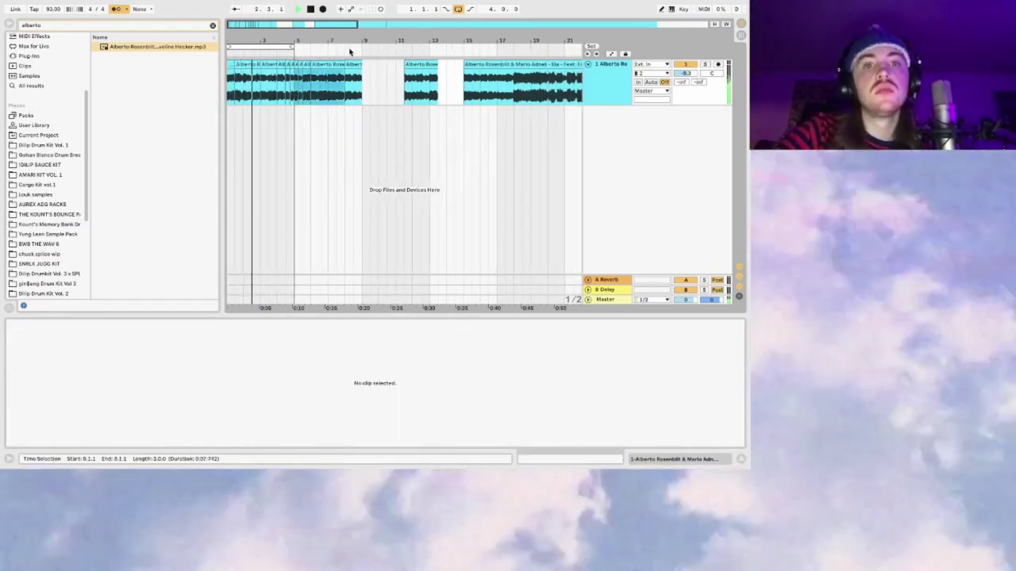
# Step: Select the five chops in the span and set the playback start at bar 3
pyautogui.hotkey('ctrl', 'a')
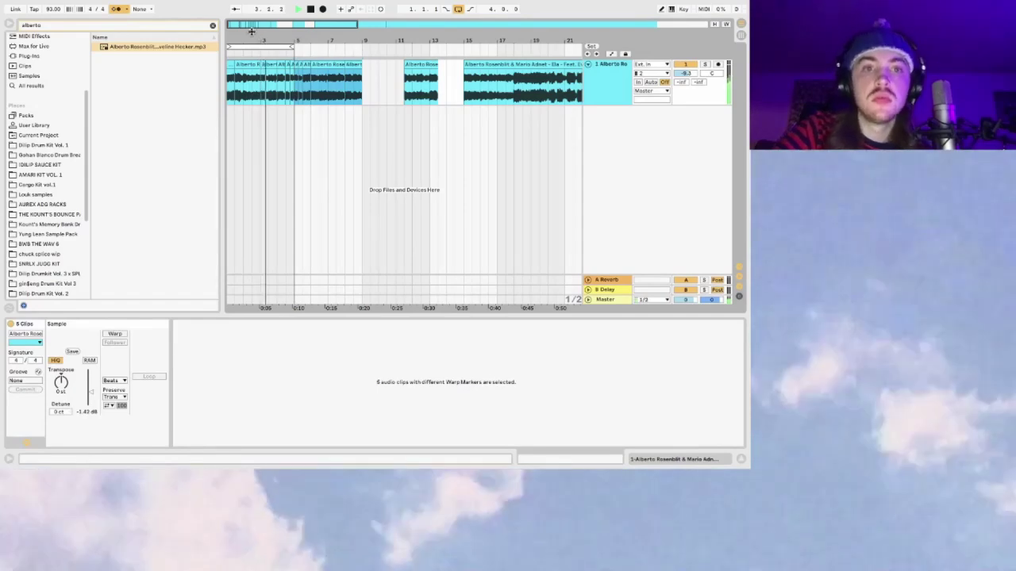
pyautogui.moveTo(243, 24); pyautogui.dragTo(255, 61)
pyautogui.click(258, 88)
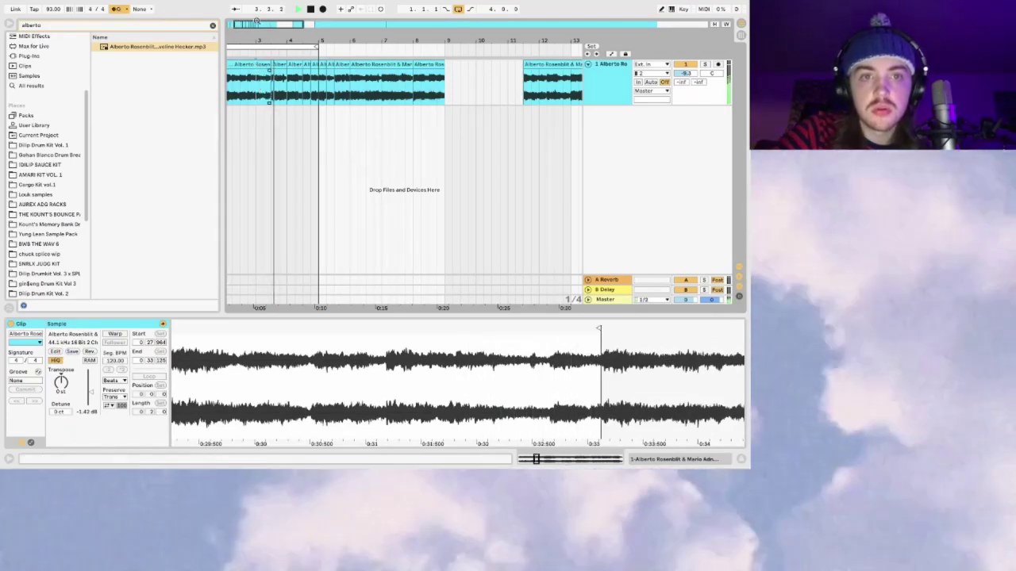
pyautogui.click(255, 89)
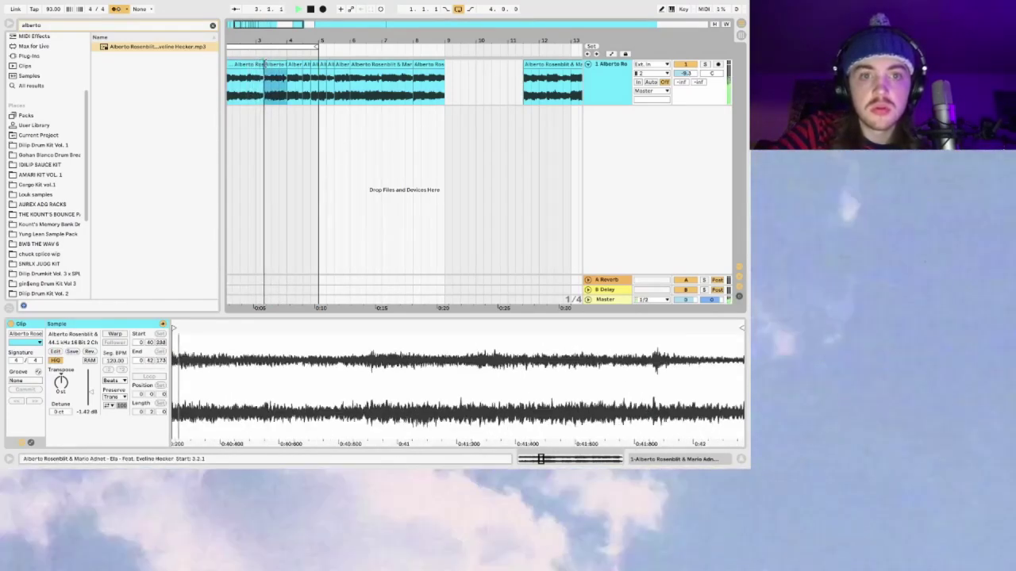
# Step: Zoom in on bar 3's chop, mark 3.3.1 to 4.1.1, and start from 3.2.1
pyautogui.moveTo(243, 19); pyautogui.dragTo(253, 63)
pyautogui.click(237, 90)
pyautogui.click(260, 63)
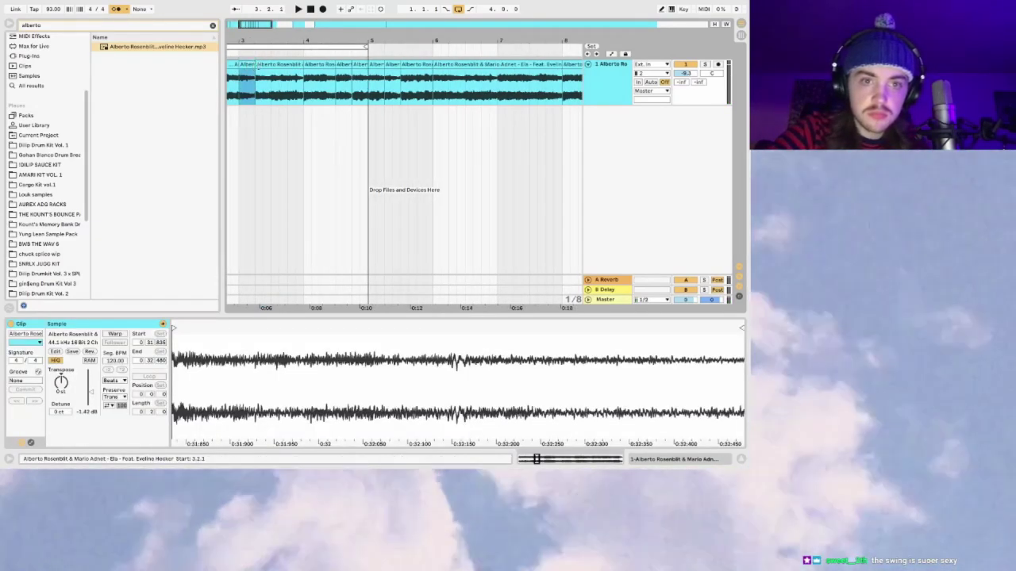
pyautogui.moveTo(274, 77); pyautogui.dragTo(304, 77)
pyautogui.click(258, 85)
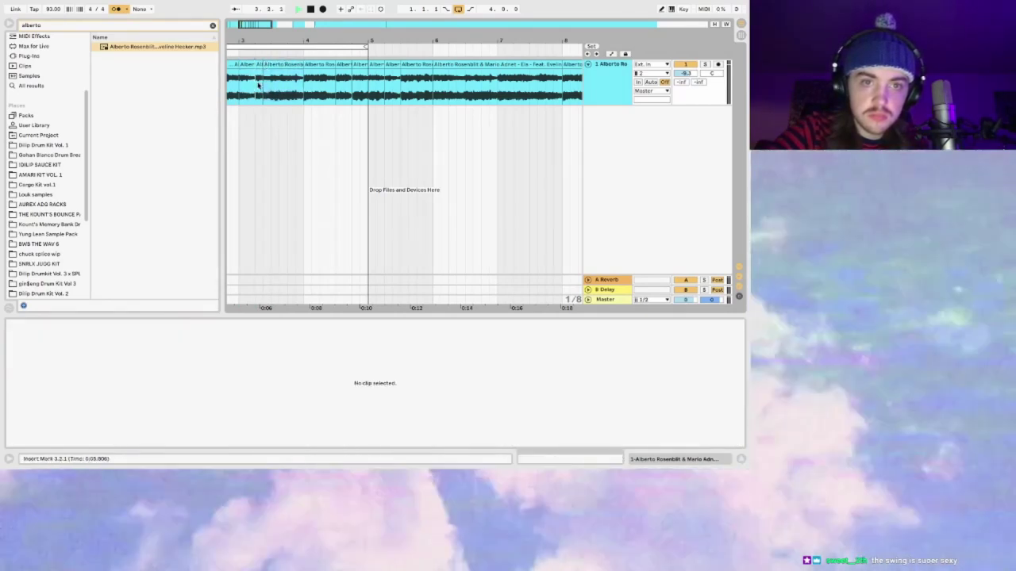
pyautogui.moveTo(242, 26); pyautogui.dragTo(243, 24)
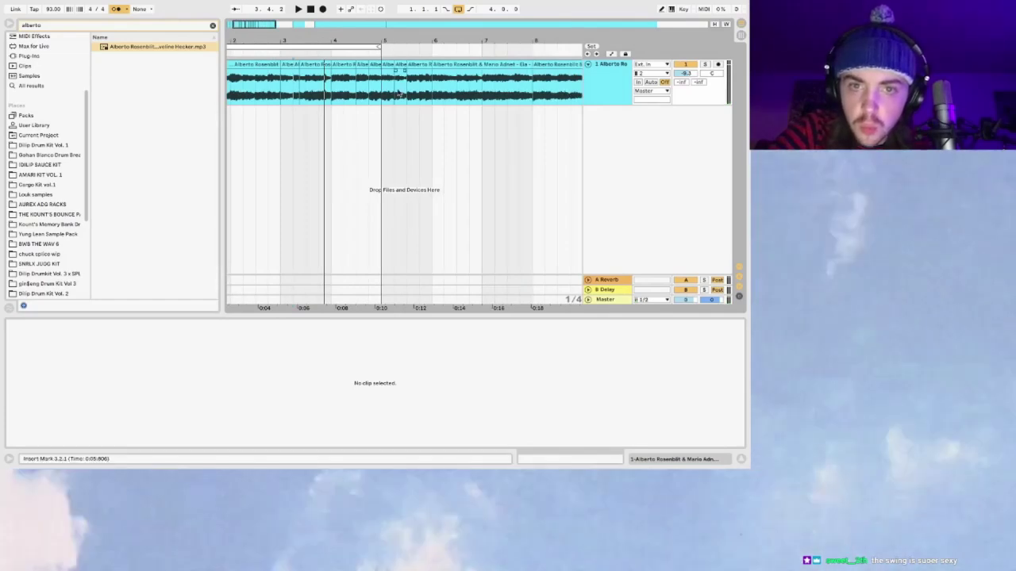
# Step: Check the chop at 11.3.1 and bar 12, then play back from bar 3
pyautogui.click(509, 95)
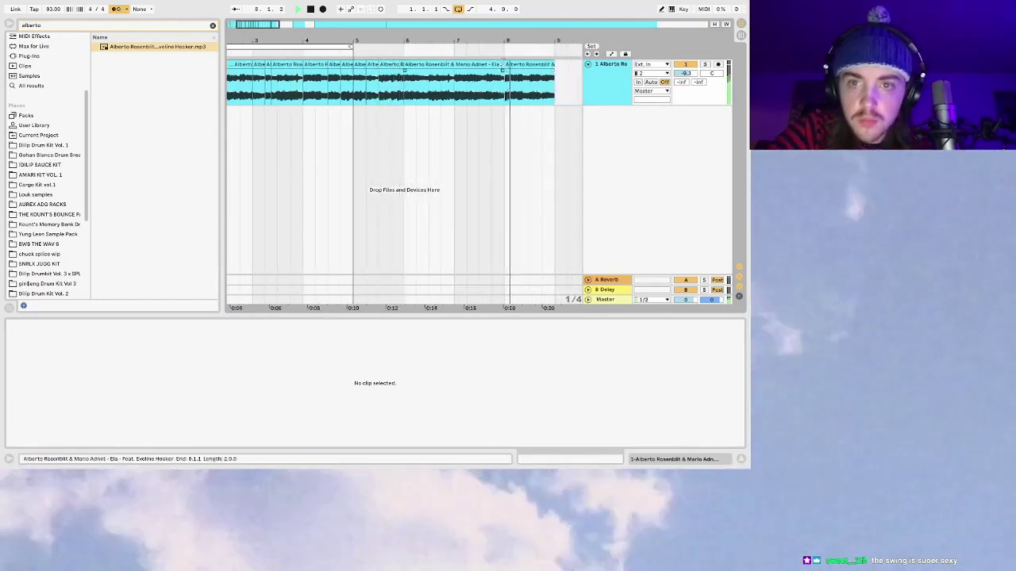
pyautogui.hscroll(6, 520, 91)
pyautogui.click(447, 67)
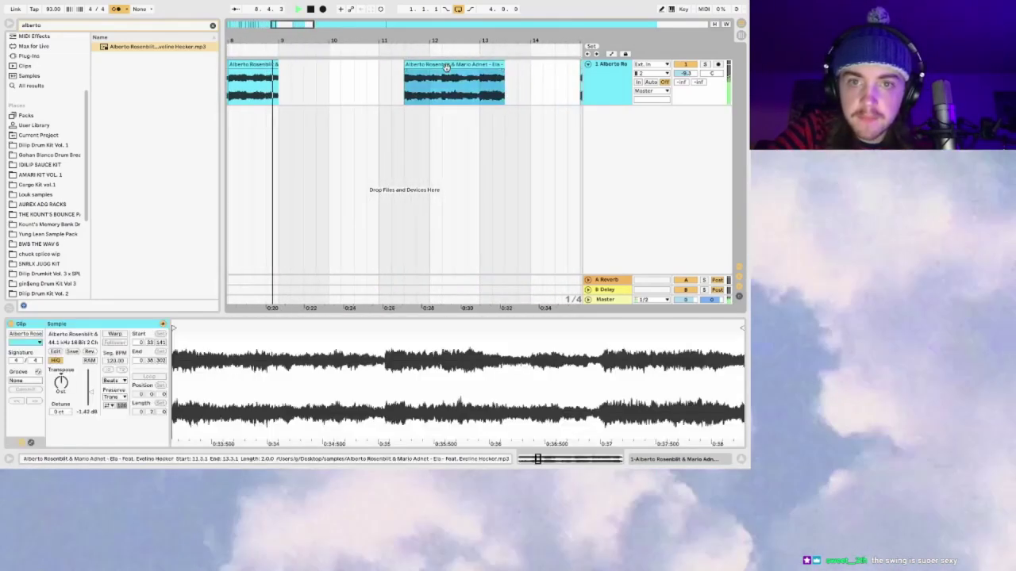
pyautogui.hscroll(2, 429, 79)
pyautogui.click(370, 91)
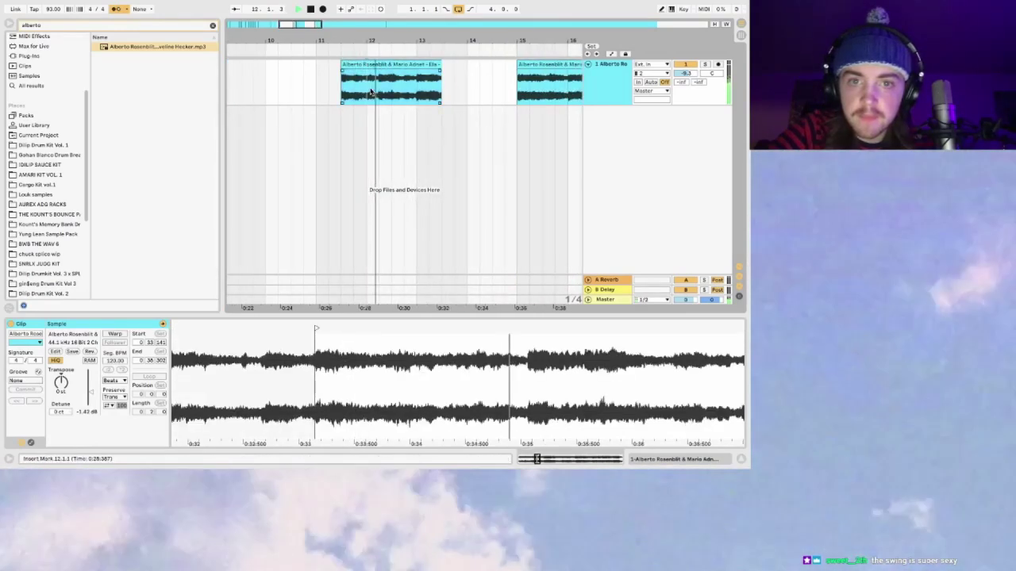
pyautogui.press('-')
pyautogui.press('-')
pyautogui.press('-')
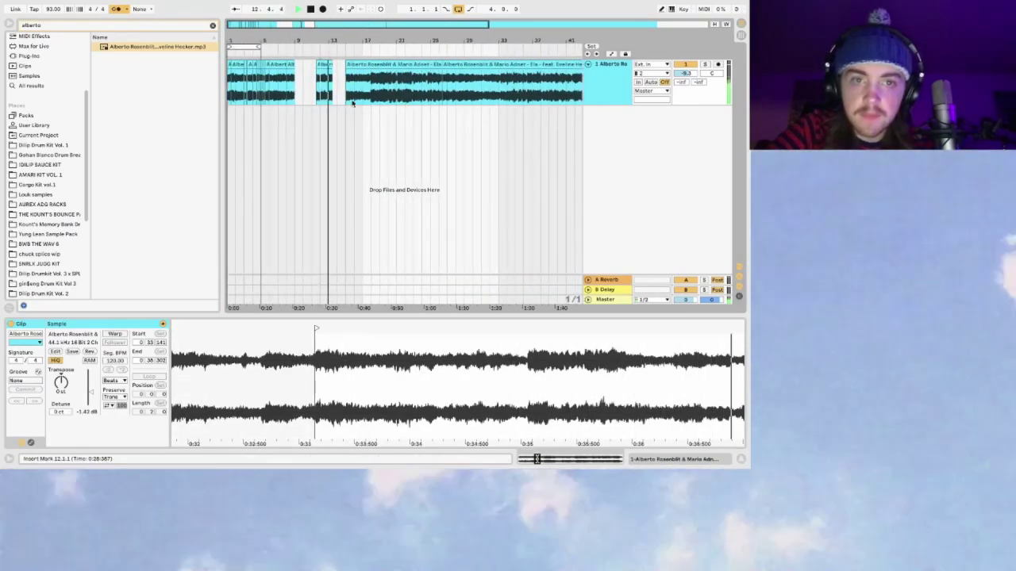
pyautogui.press('+')
pyautogui.press('+')
pyautogui.press('space')
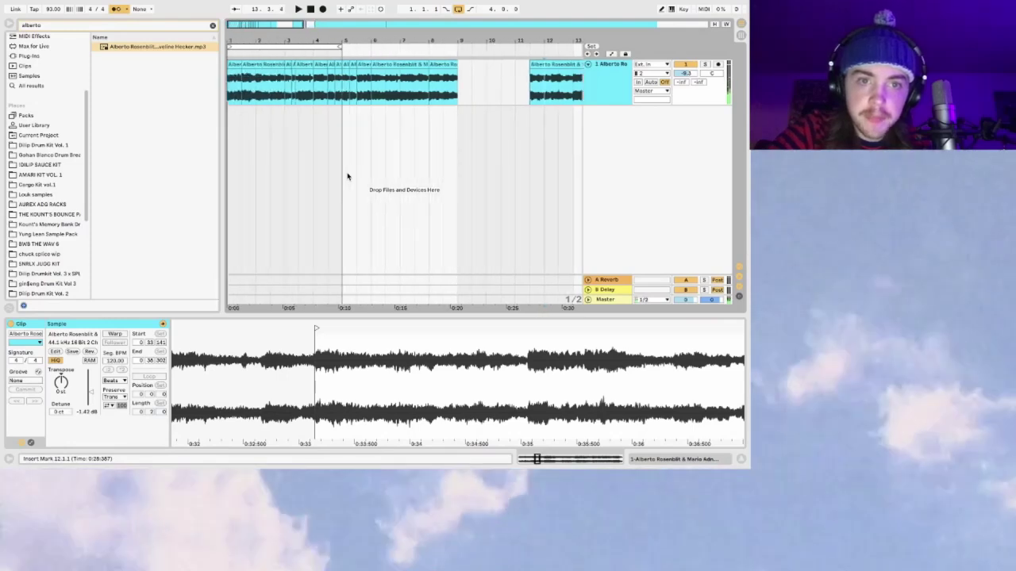
pyautogui.click(347, 175)
pyautogui.press('space')
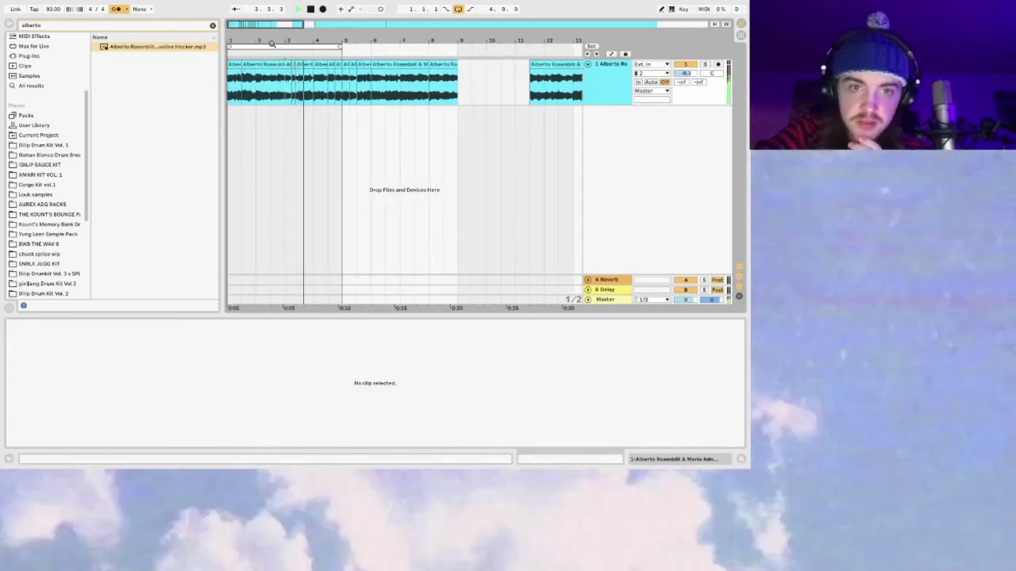
# Step: Move a short chop into the gap at bar 10 and audition it, spanning 9.3 to 10.1
pyautogui.moveTo(303, 65); pyautogui.dragTo(474, 71)
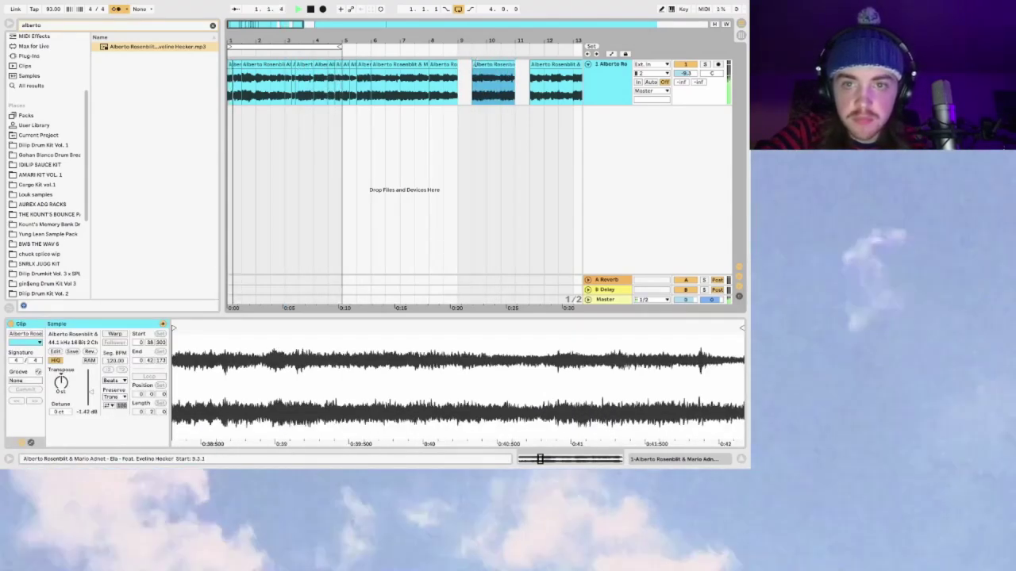
pyautogui.moveTo(276, 43); pyautogui.dragTo(268, 91)
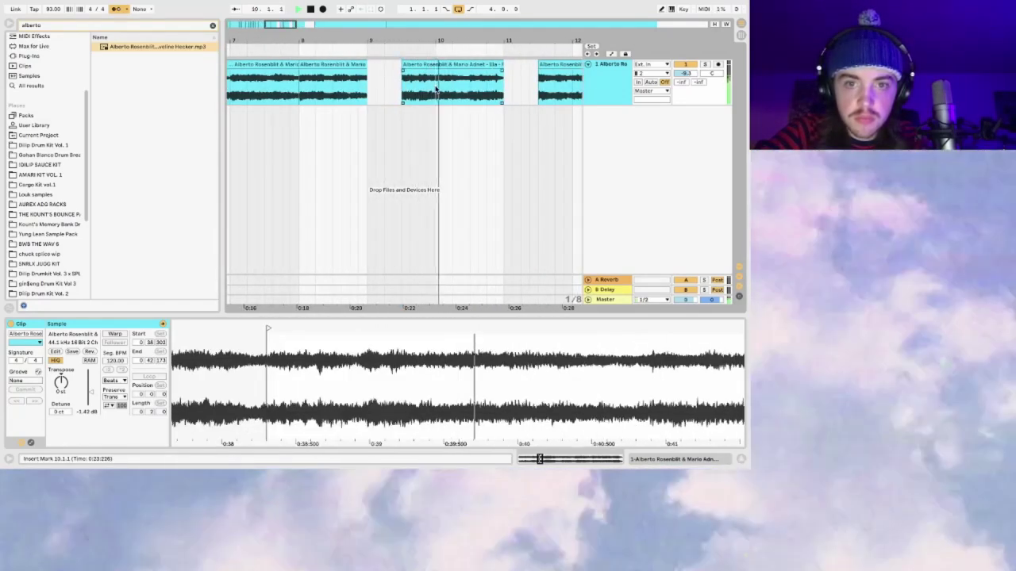
pyautogui.moveTo(278, 36)
pyautogui.mouseDown()
pyautogui.moveTo(279, 25)
pyautogui.moveTo(265, 26)
pyautogui.mouseUp()
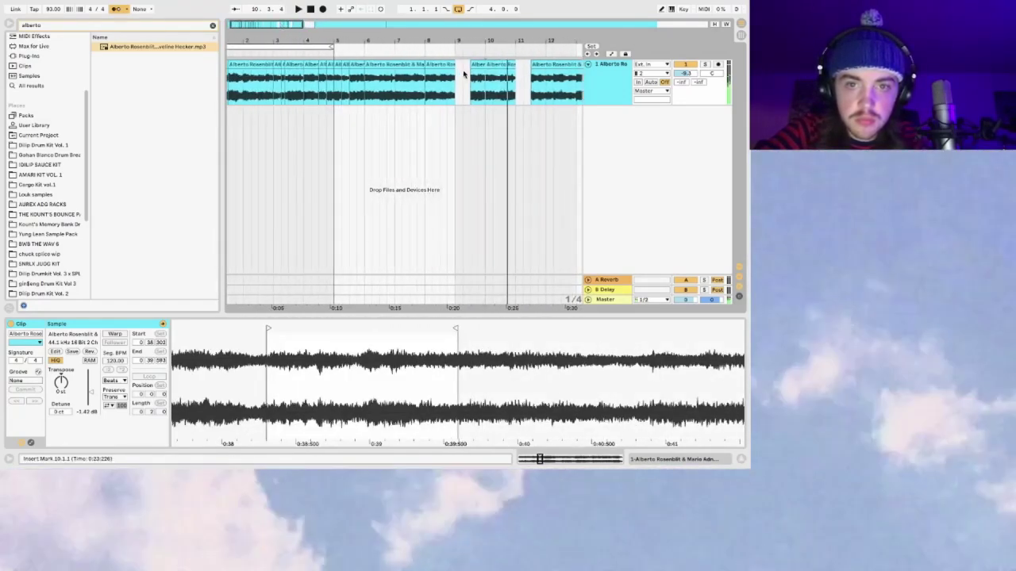
pyautogui.click(246, 85)
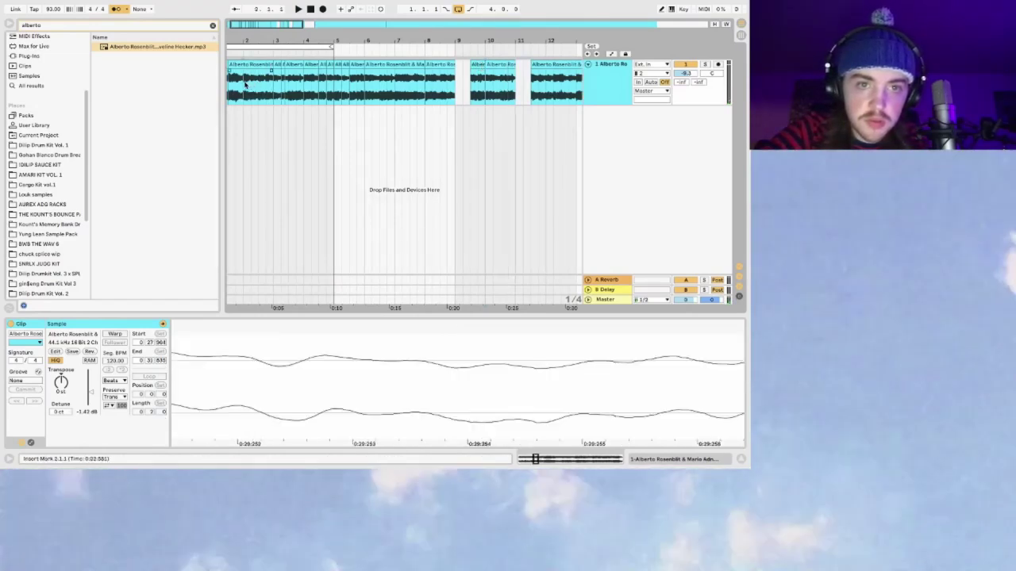
pyautogui.click(477, 81)
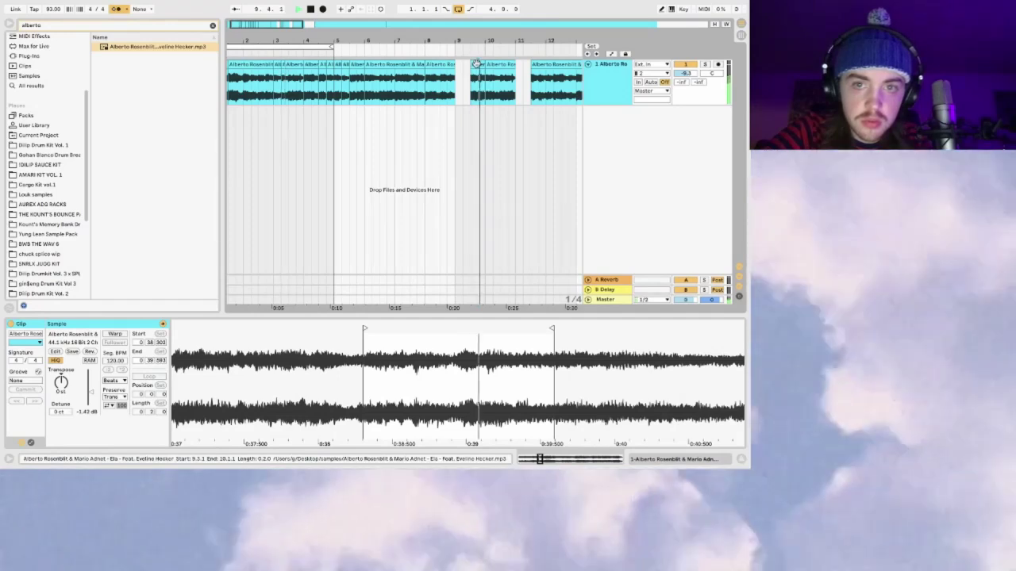
pyautogui.click(476, 63)
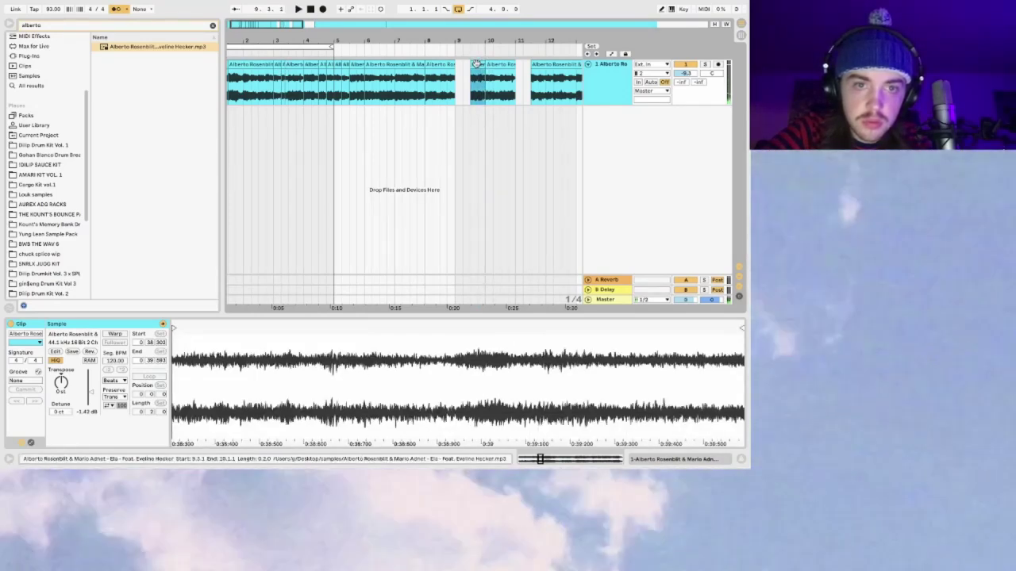
pyautogui.click(303, 76)
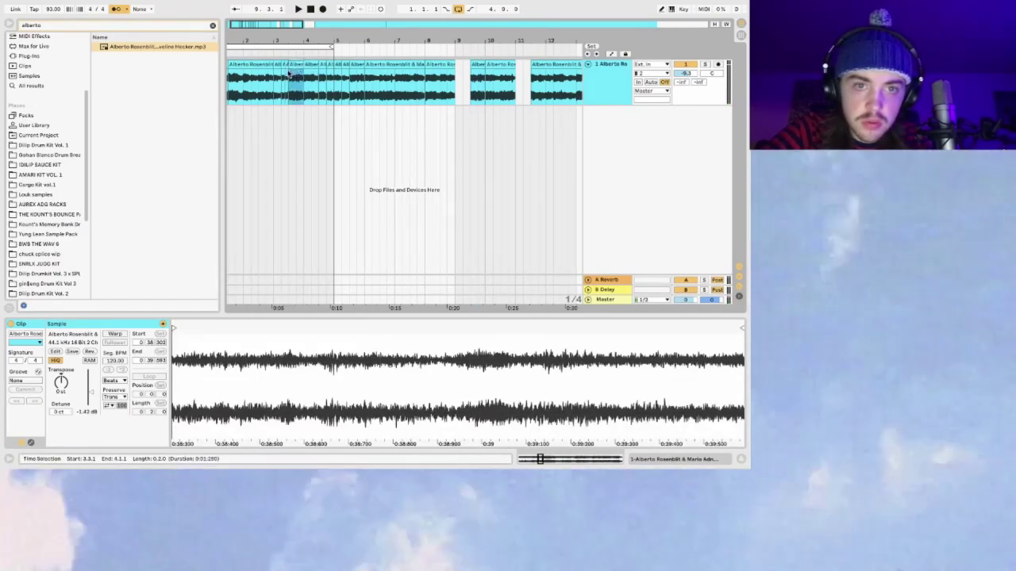
pyautogui.click(280, 81)
# Step: Zoom in on bars 3 to 6 and play back from bar 3
pyautogui.moveTo(271, 20); pyautogui.dragTo(338, 88)
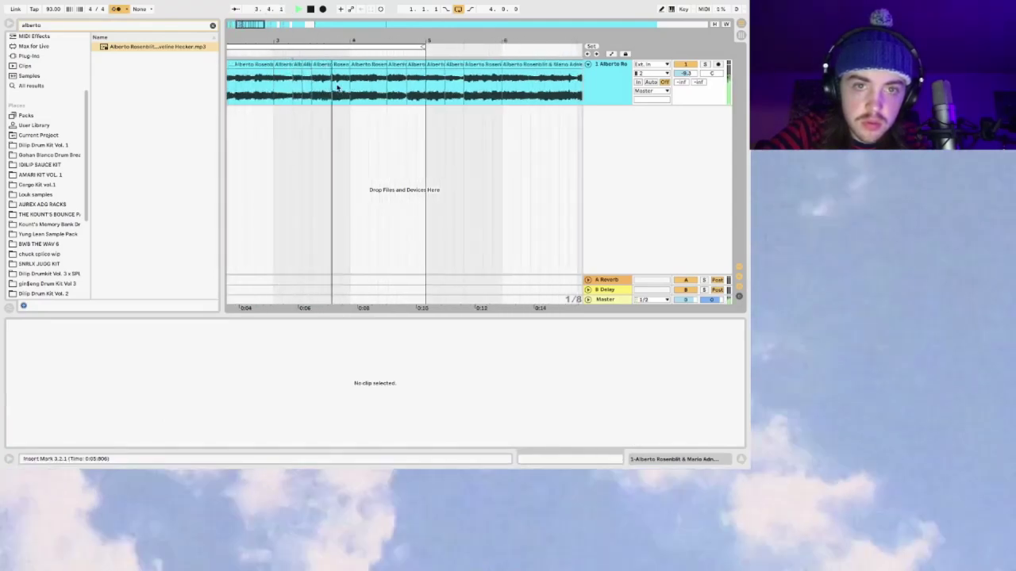
pyautogui.click(312, 73)
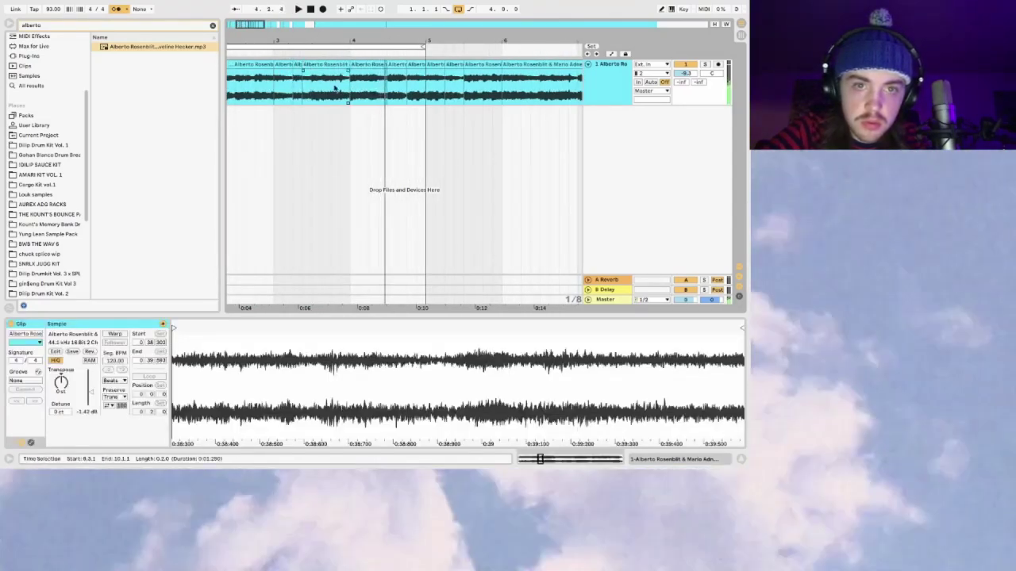
pyautogui.press('space')
pyautogui.click(274, 92)
pyautogui.press('space')
pyautogui.press('-')
pyautogui.press('-')
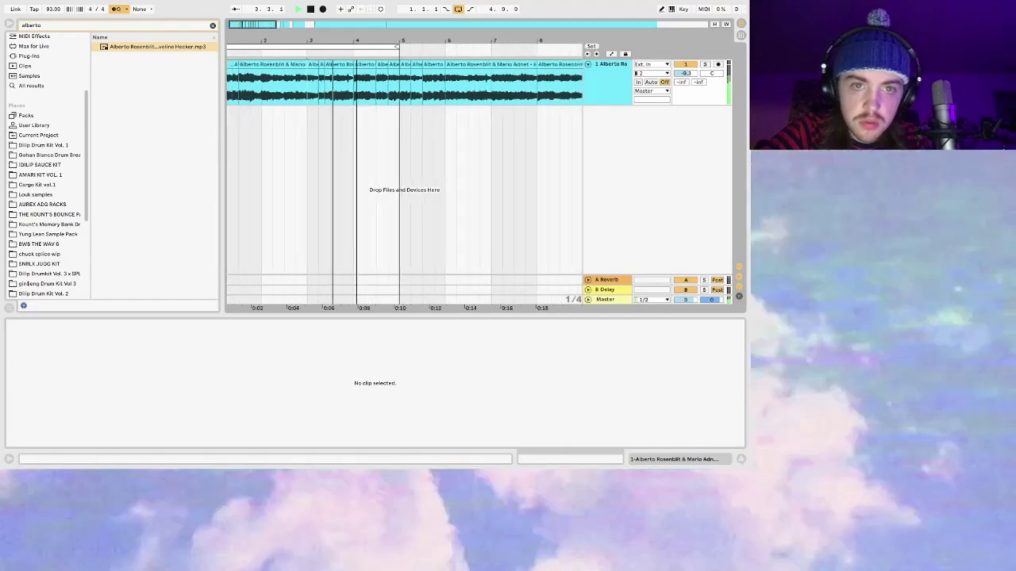
# Step: Check the chops at 9.3.1 and bar 3, then delete the short chop at 3.3.1
pyautogui.click(281, 96)
pyautogui.hscroll(2, 476, 79)
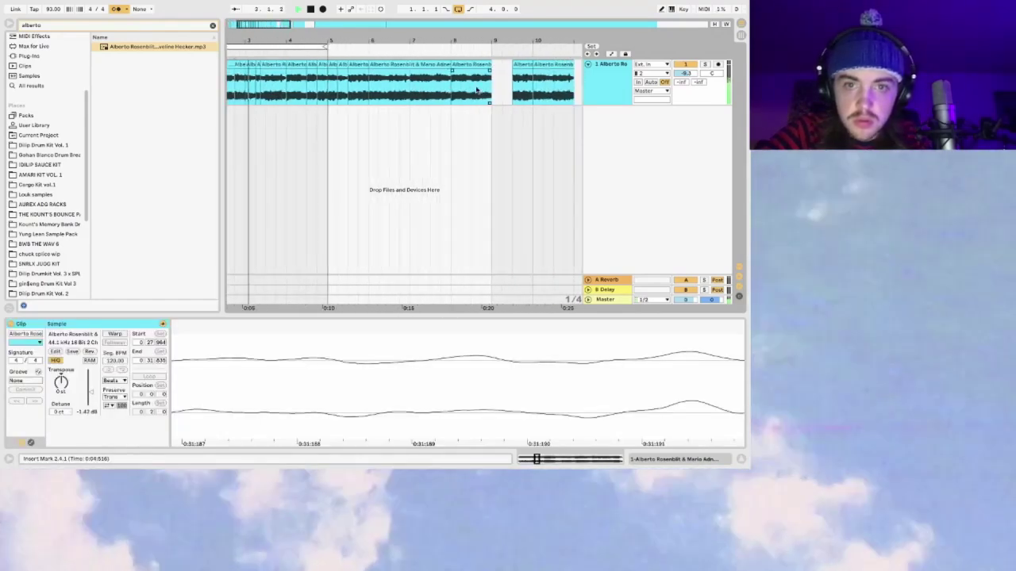
pyautogui.click(515, 79)
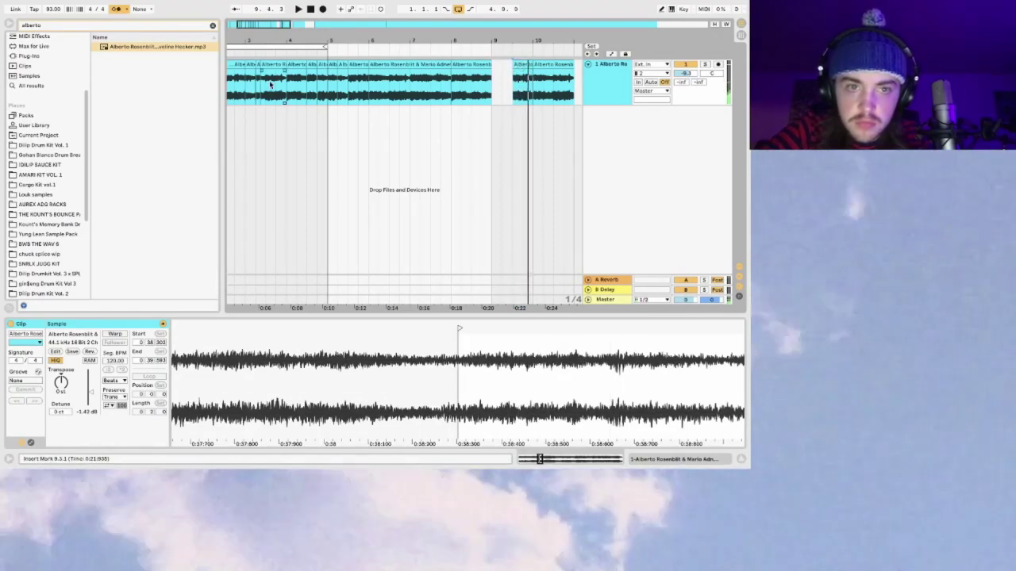
pyautogui.click(245, 88)
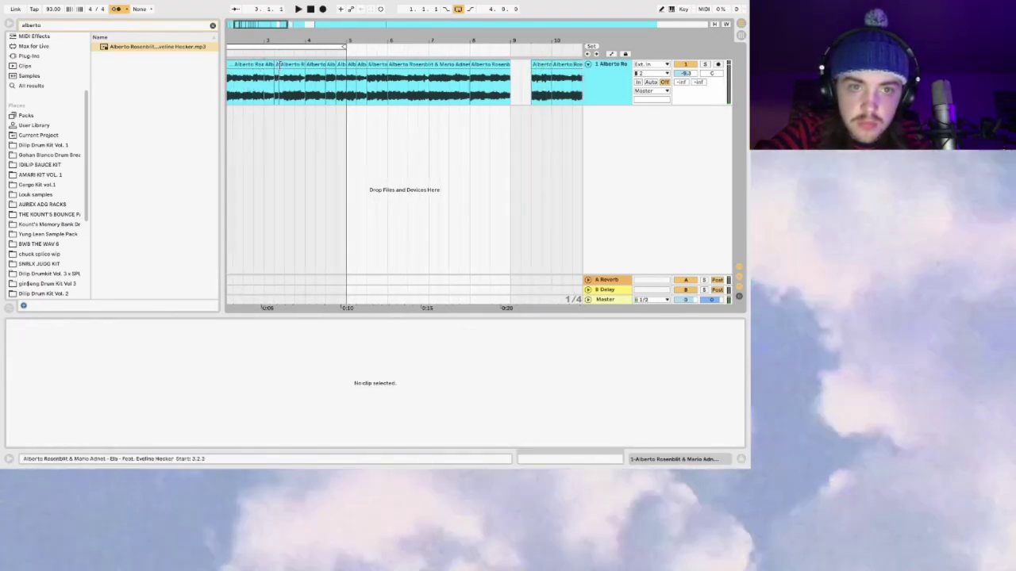
pyautogui.click(287, 86)
pyautogui.press('space')
pyautogui.press('Delete')
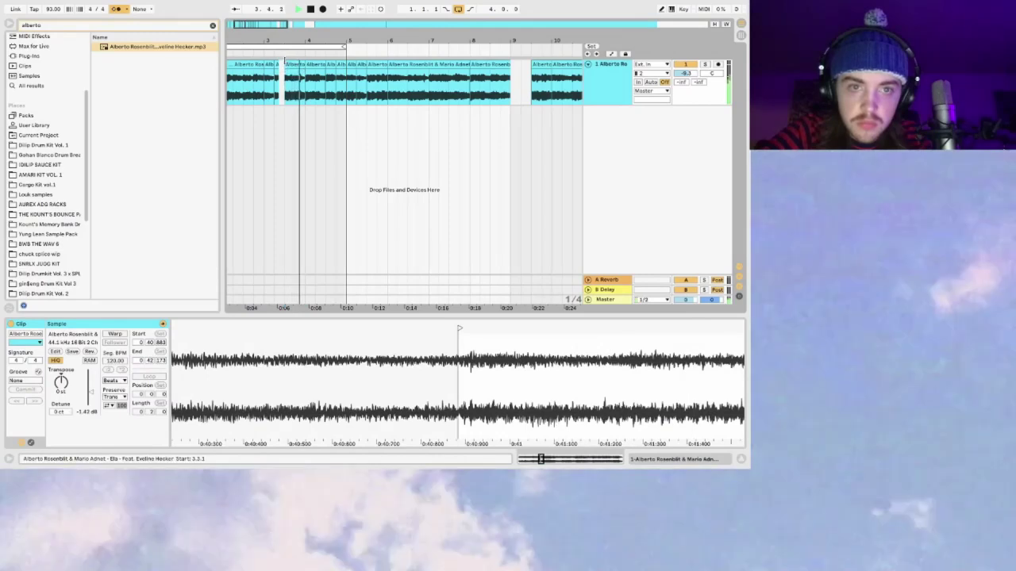
# Step: Audition the chops from bar 2.3, 2.4, 3 and 9.3.1, then stop playback
pyautogui.click(288, 73)
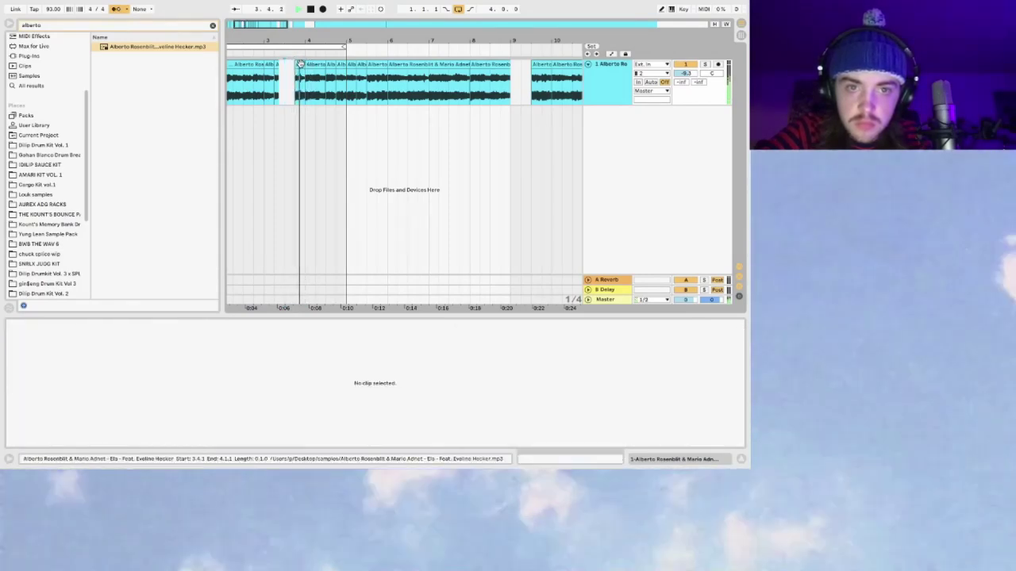
pyautogui.click(296, 65)
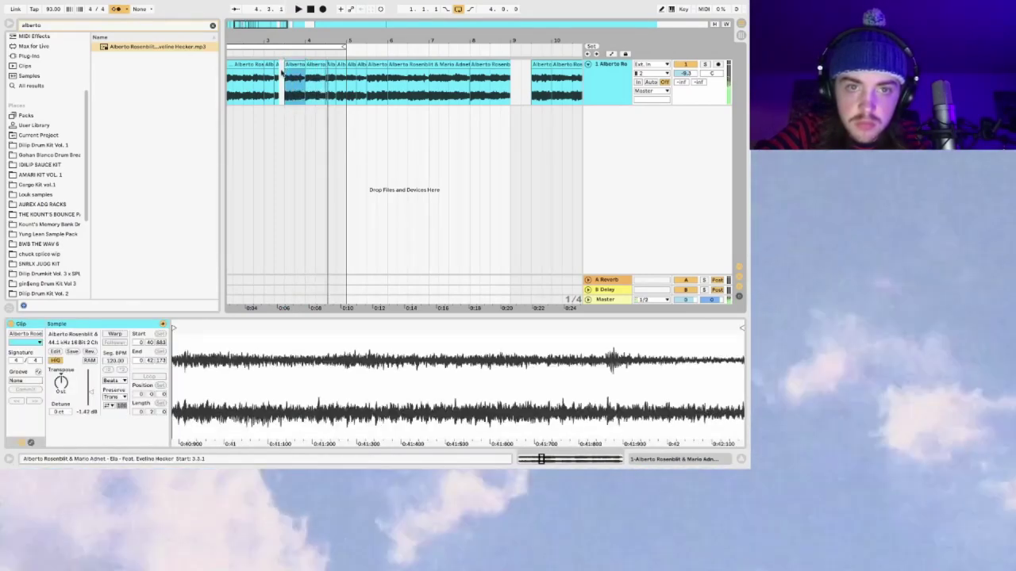
pyautogui.click(245, 92)
pyautogui.click(534, 80)
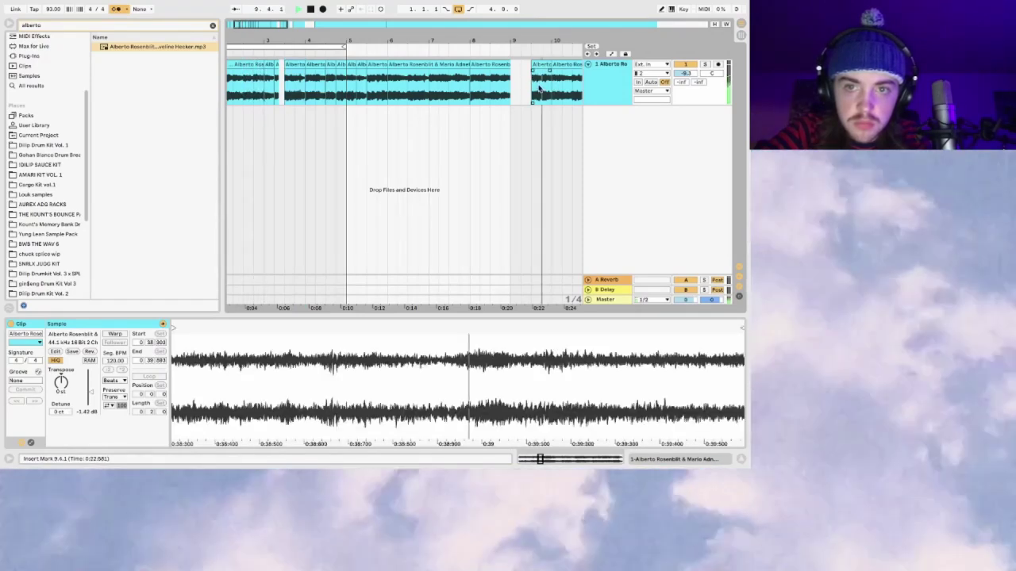
pyautogui.click(537, 67)
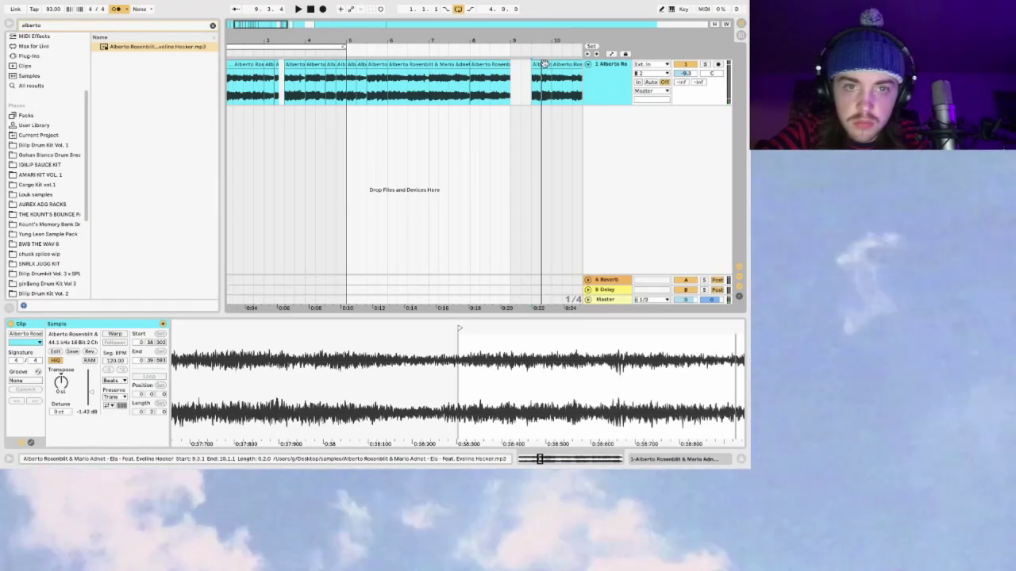
pyautogui.click(325, 75)
pyautogui.click(294, 75)
pyautogui.click(283, 80)
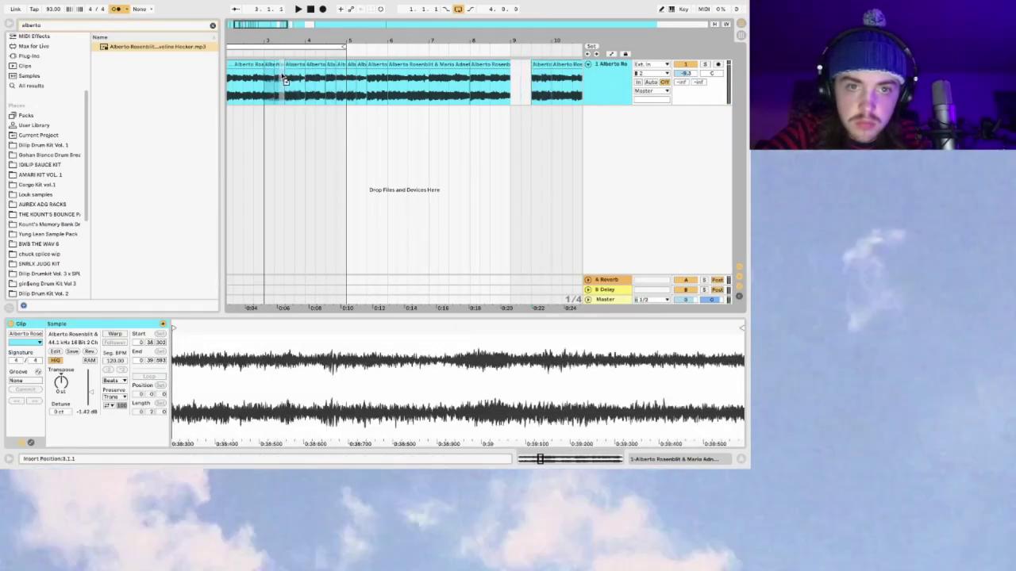
pyautogui.click(255, 81)
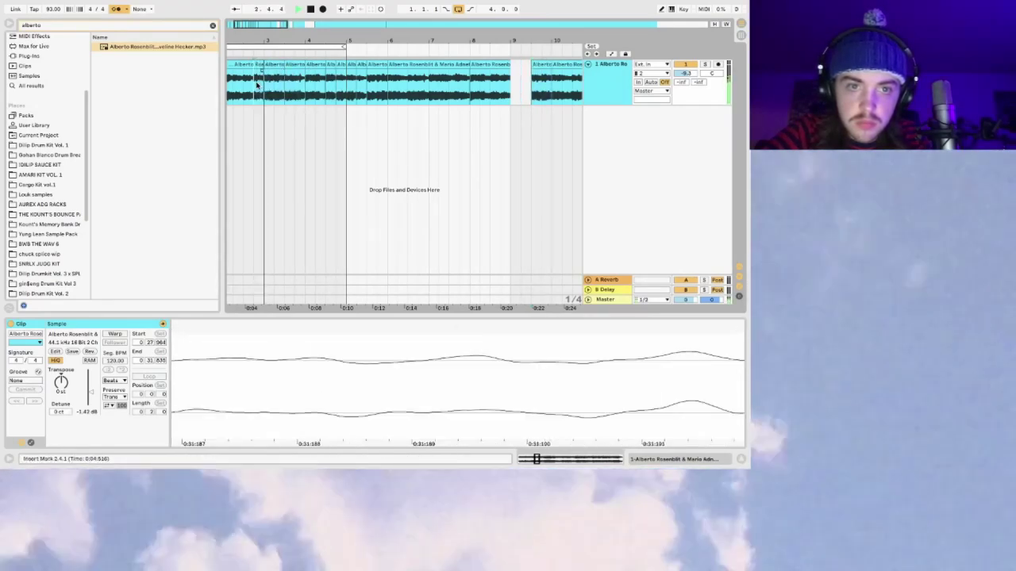
pyautogui.hscroll(-2, 262, 80)
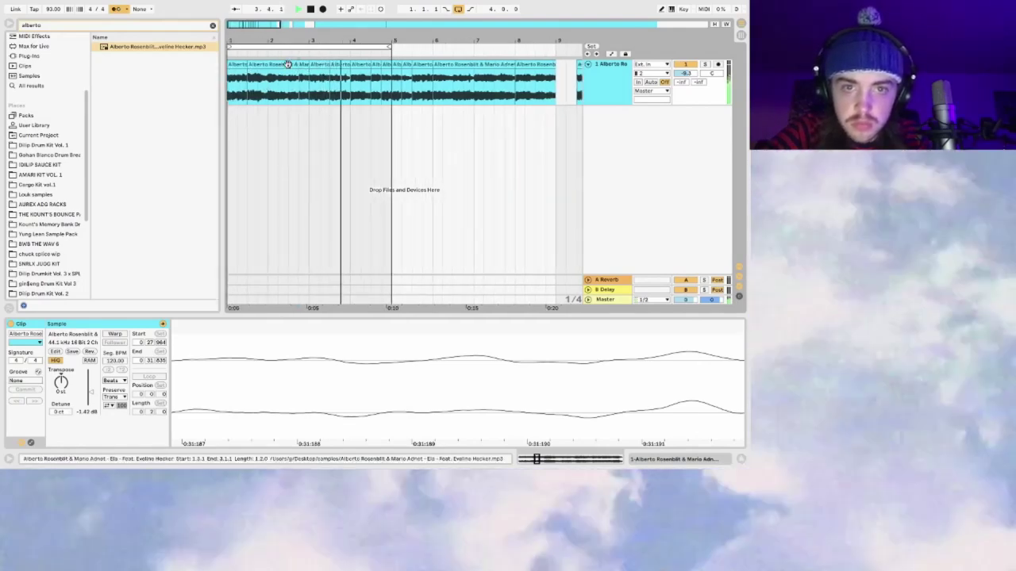
pyautogui.press('space')
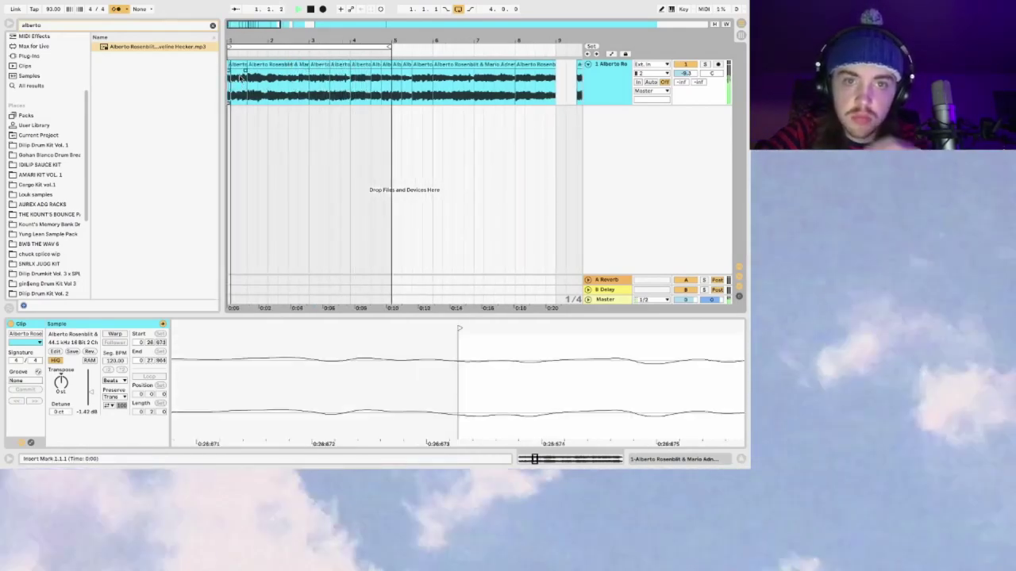
# Step: Play the chop at bar 3 from the song start and select the two-bar clip
pyautogui.click(320, 77)
pyautogui.press('space')
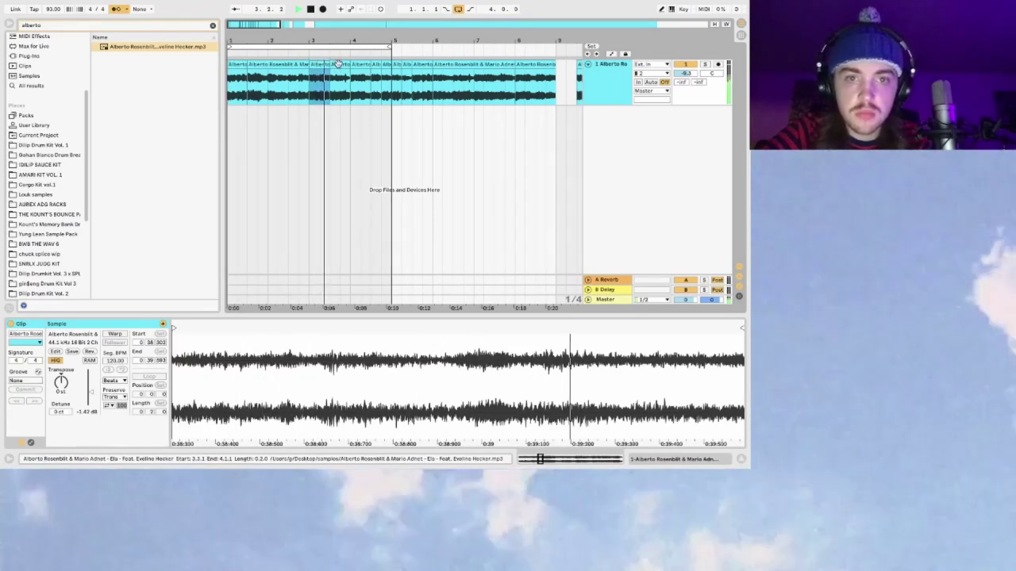
pyautogui.click(229, 82)
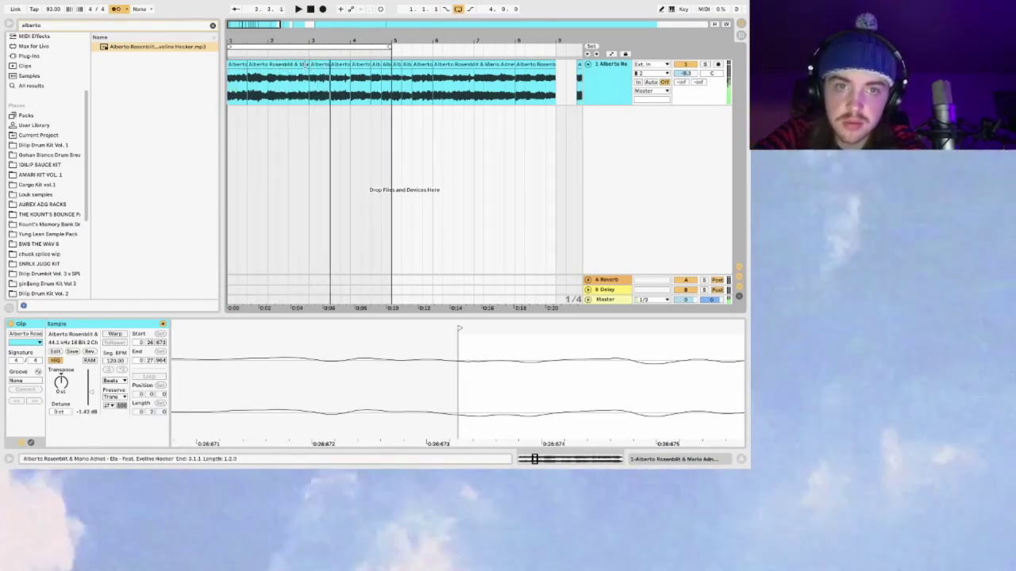
pyautogui.click(306, 69)
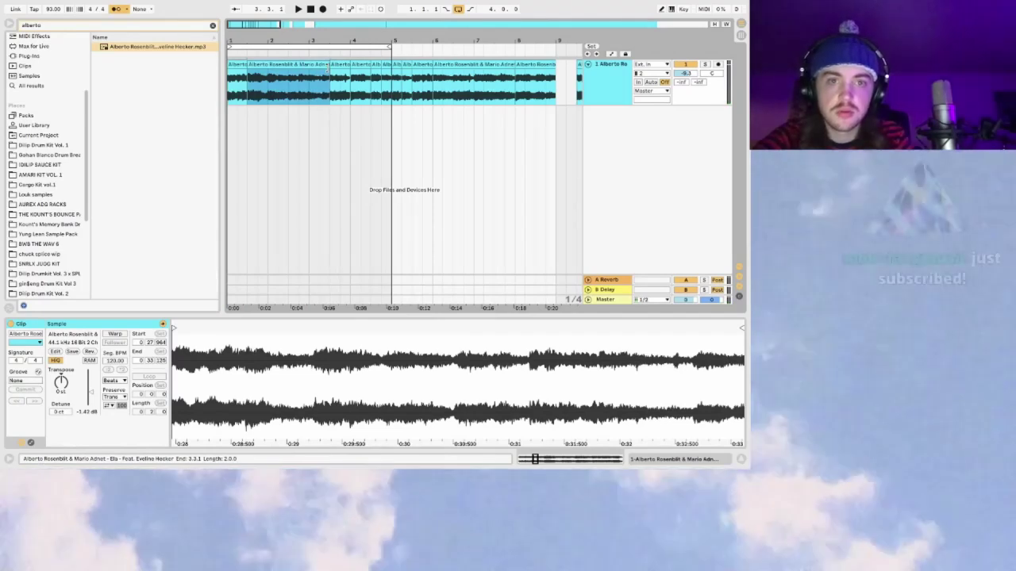
# Step: Move a short chop later, try moving the 3.3 chop to bar 6, and undo it
pyautogui.moveTo(250, 22); pyautogui.dragTo(262, 26)
pyautogui.moveTo(309, 62); pyautogui.dragTo(426, 95)
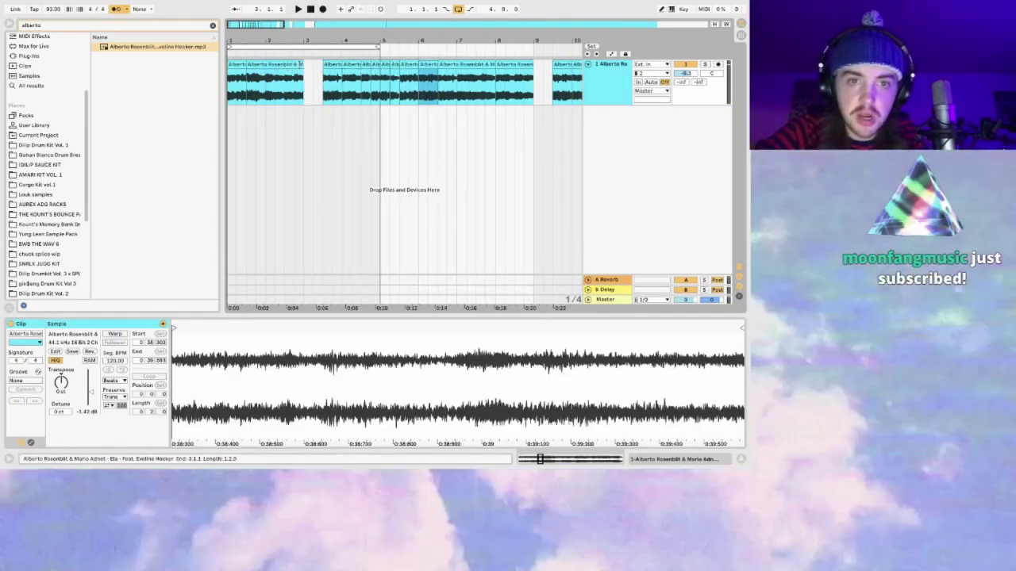
pyautogui.moveTo(247, 80); pyautogui.dragTo(323, 79)
pyautogui.click(336, 75)
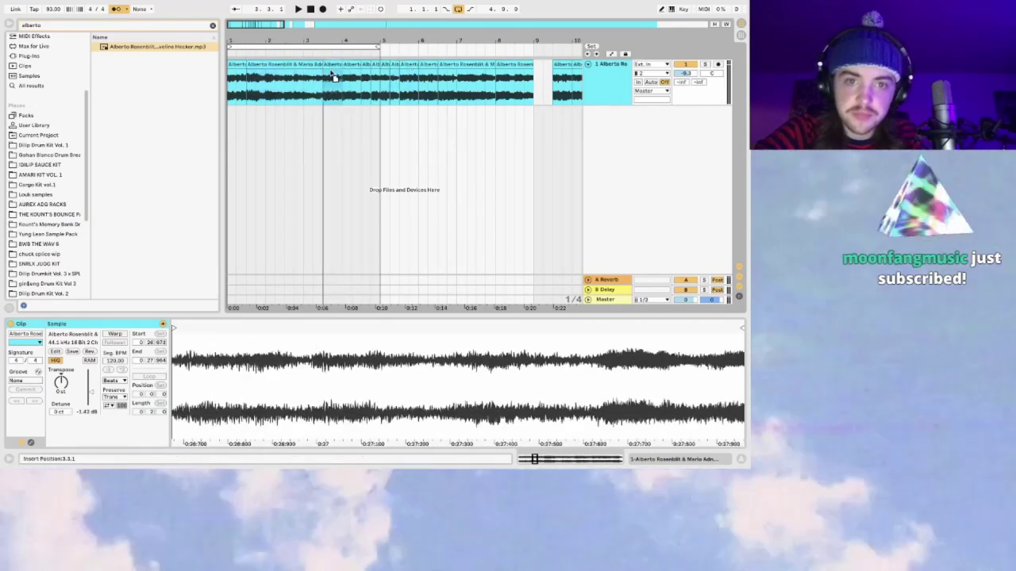
pyautogui.click(417, 78)
pyautogui.moveTo(333, 66); pyautogui.dragTo(429, 77)
pyautogui.press('super+z')
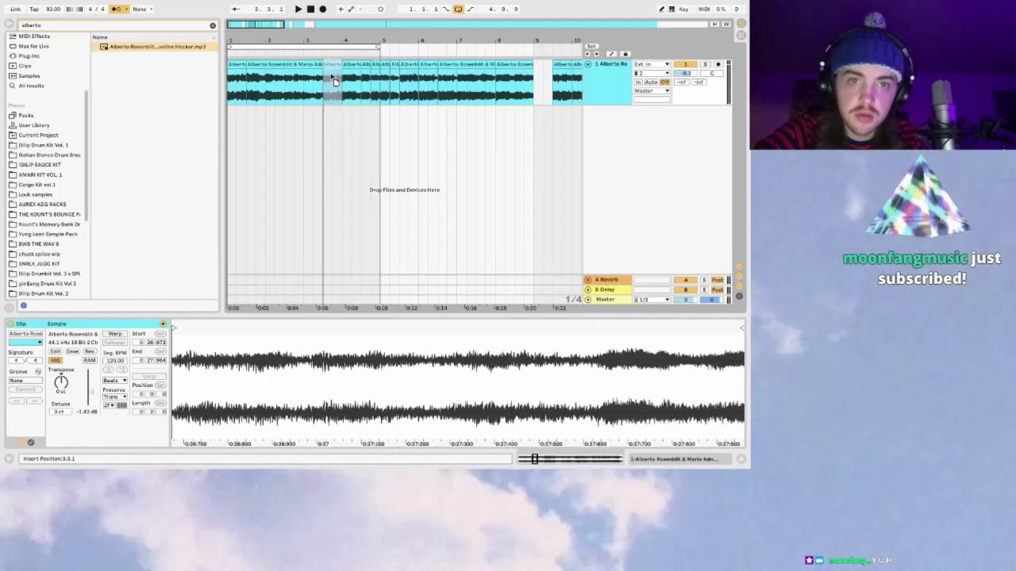
pyautogui.click(292, 88)
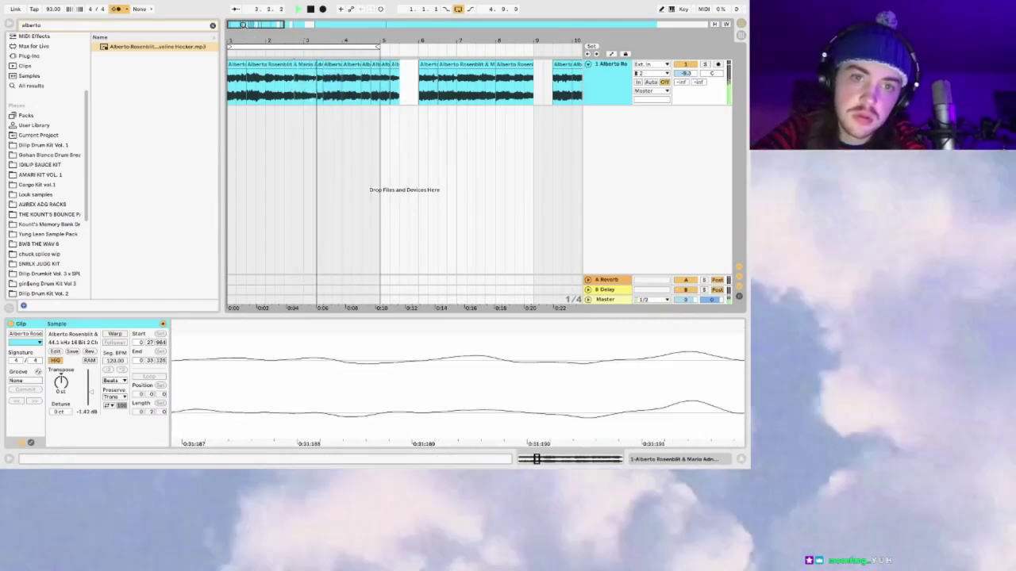
# Step: Delete the short chop near bar 5 while playing back from bar 3.3
pyautogui.press('+')
pyautogui.click(321, 79)
pyautogui.press('space')
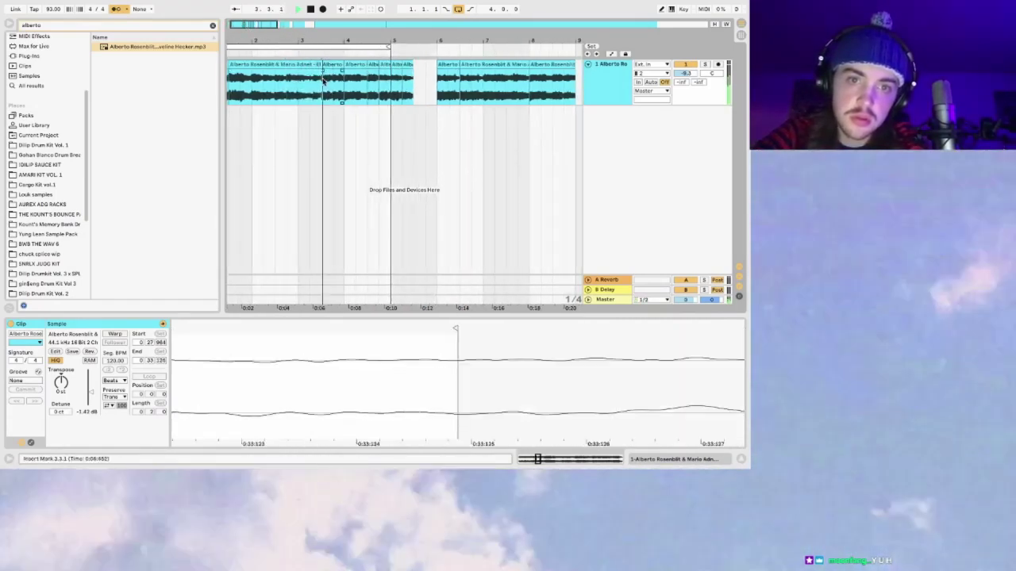
pyautogui.click(332, 63)
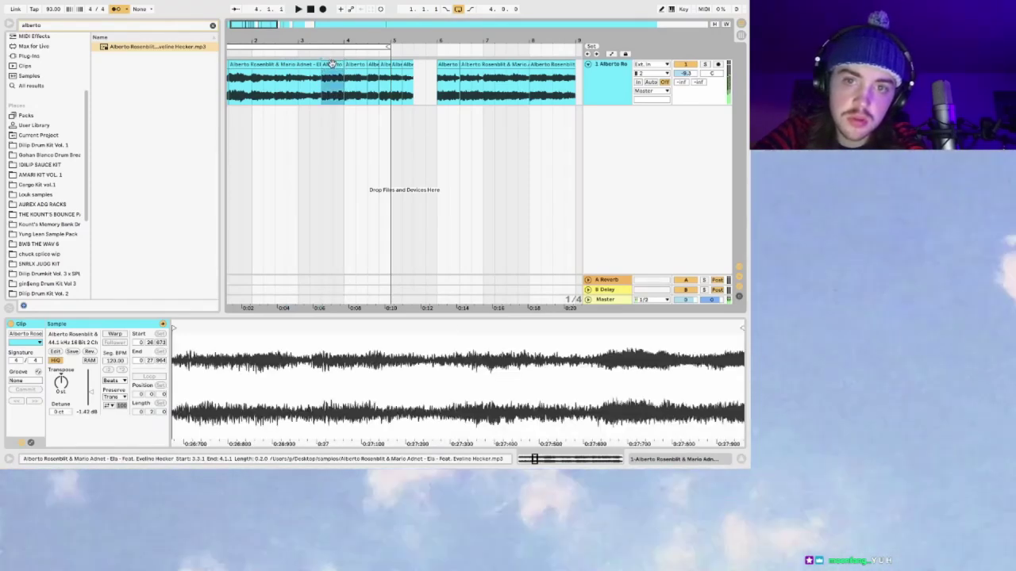
pyautogui.press('Delete')
pyautogui.click(437, 94)
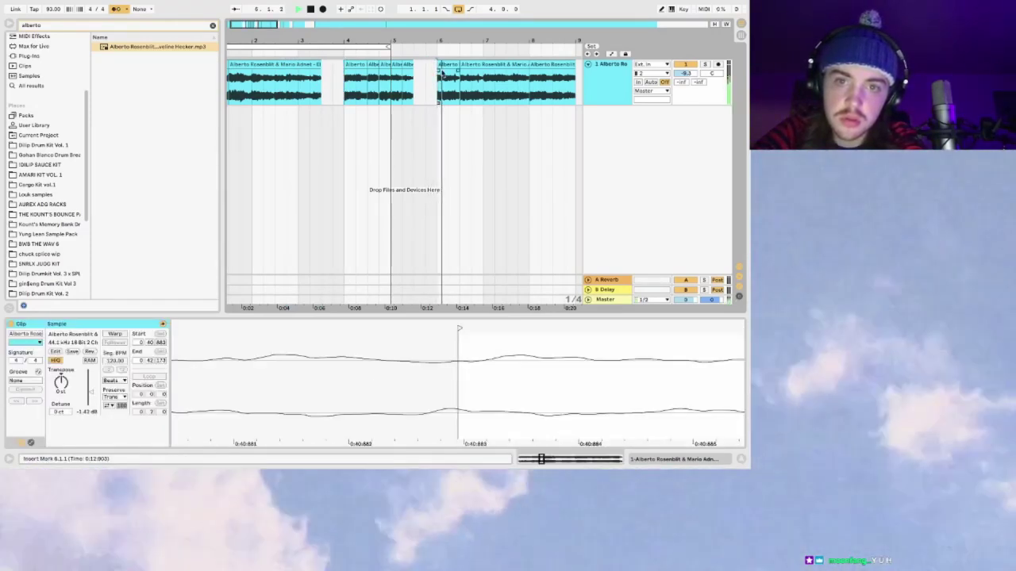
pyautogui.press('space')
# Step: Slide the clip at bar 4 left to close the gap, checking from bars 3 and 4.3
pyautogui.click(352, 65)
pyautogui.moveTo(352, 71); pyautogui.dragTo(329, 72)
pyautogui.click(294, 90)
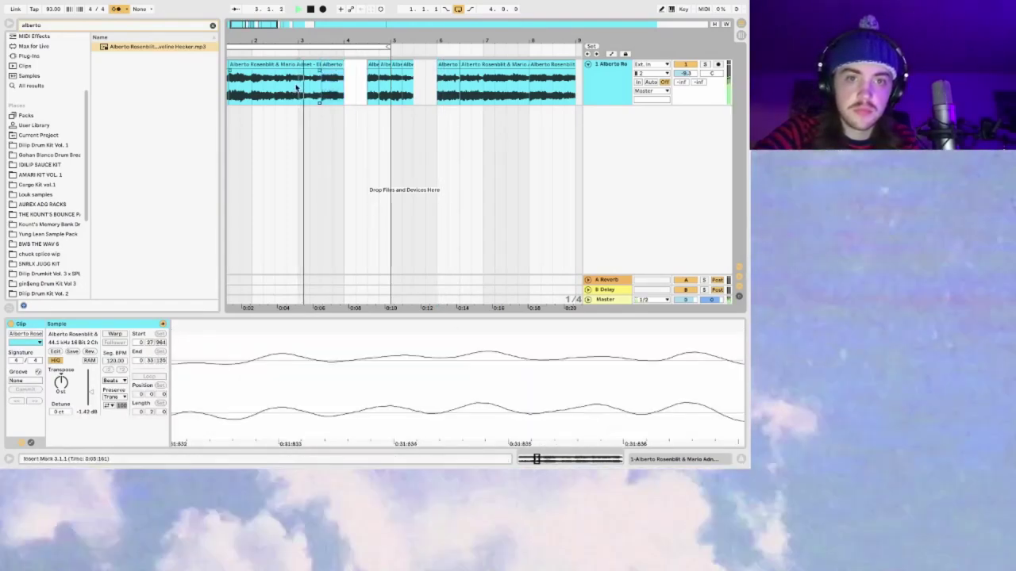
pyautogui.click(451, 64)
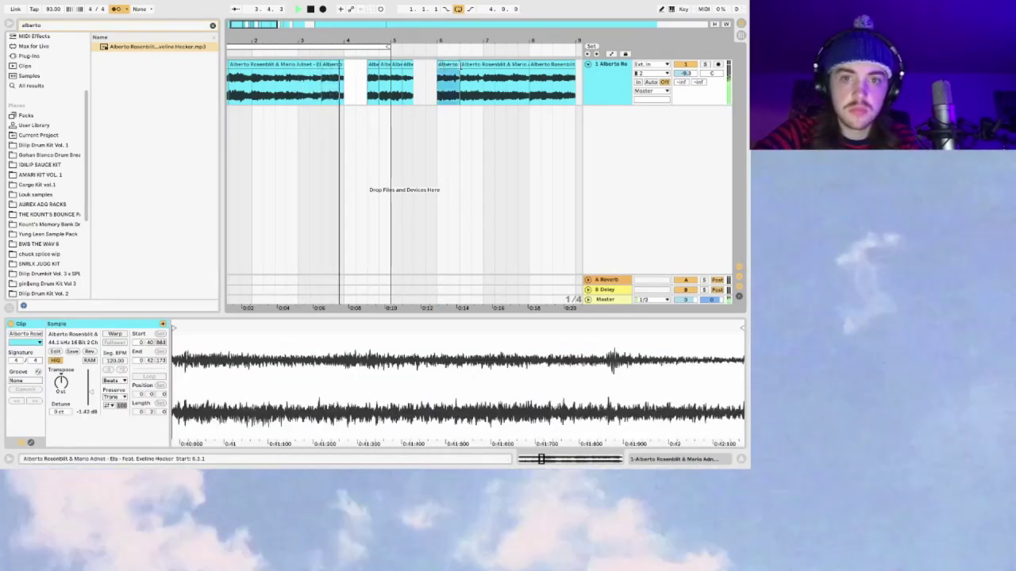
pyautogui.click(373, 73)
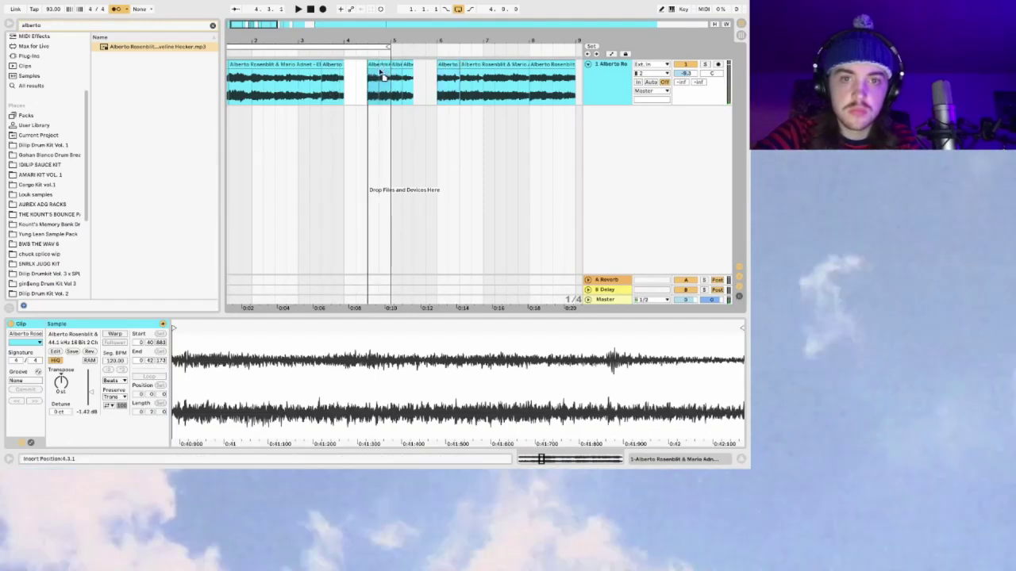
pyautogui.click(451, 65)
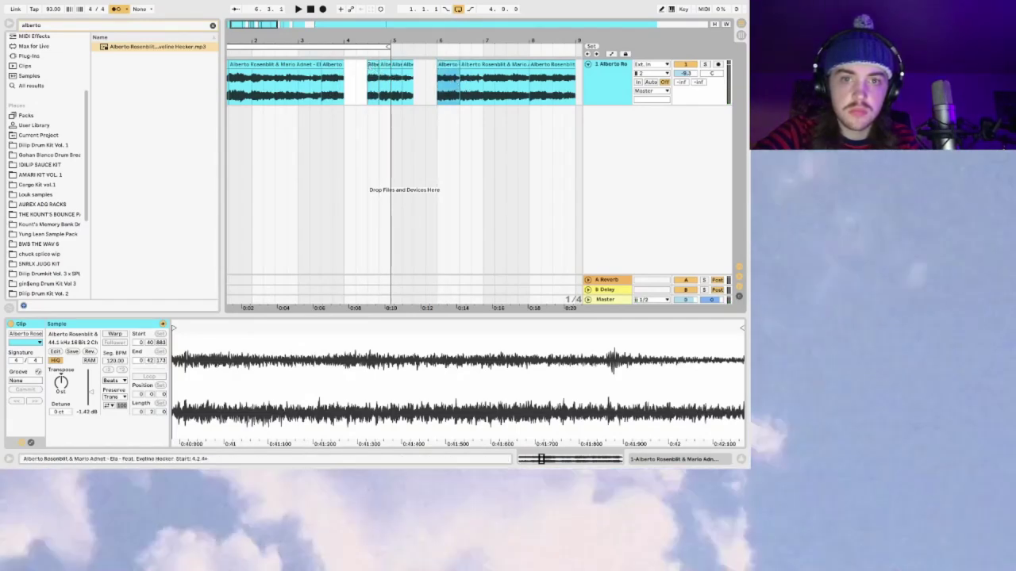
# Step: Duplicate the two chops near bar 4.3 and move a chop to fill the gap near bar 4
pyautogui.click(384, 66)
pyautogui.hotkey('ctrl', 'd')
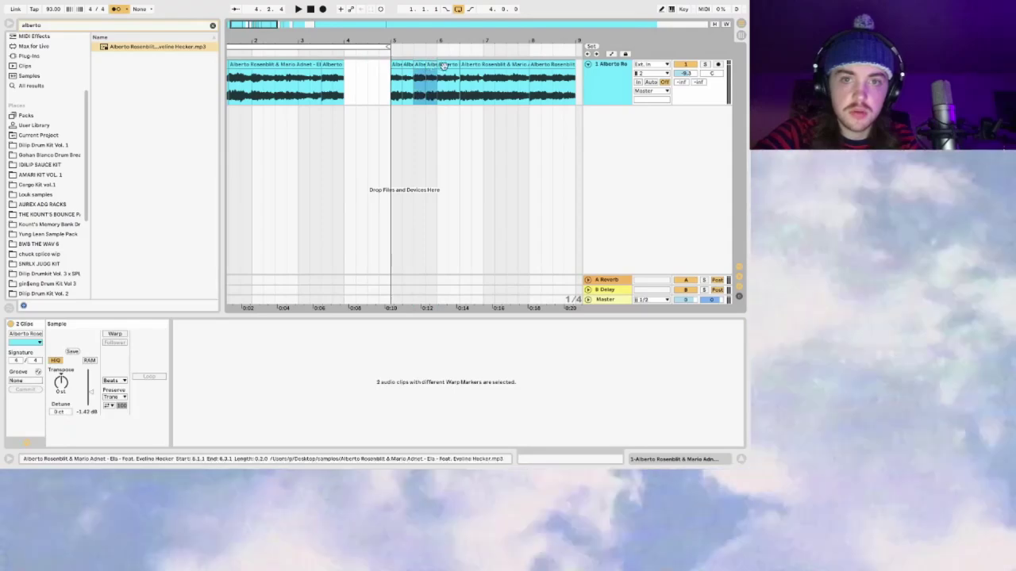
pyautogui.click(370, 67)
pyautogui.moveTo(370, 67); pyautogui.dragTo(325, 67)
pyautogui.click(335, 96)
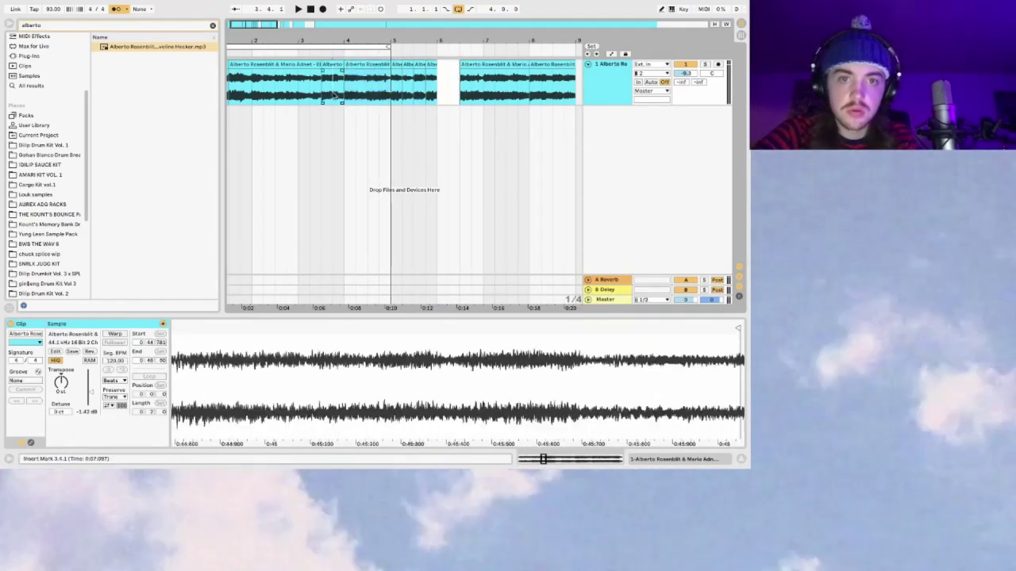
pyautogui.press('space')
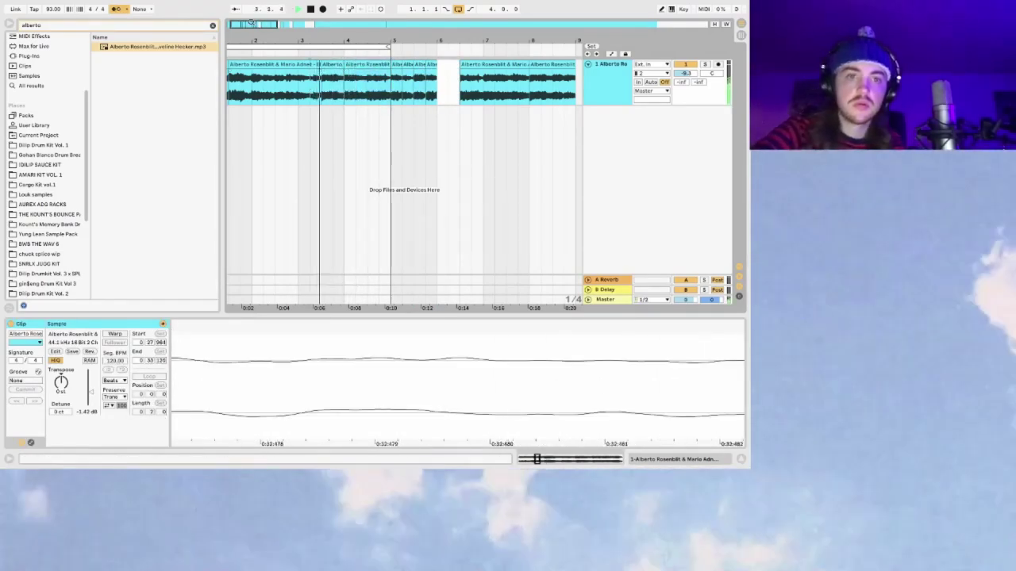
# Step: Audition a short chop and move it later to start at bar 4.1.1, leaving a gap
pyautogui.scroll(3, 337, 89)
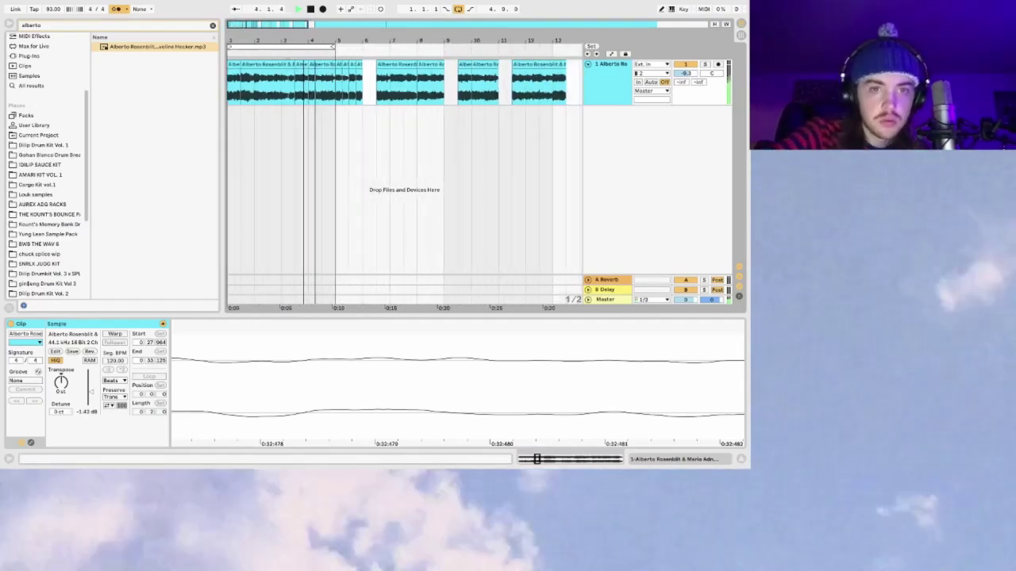
pyautogui.press('-')
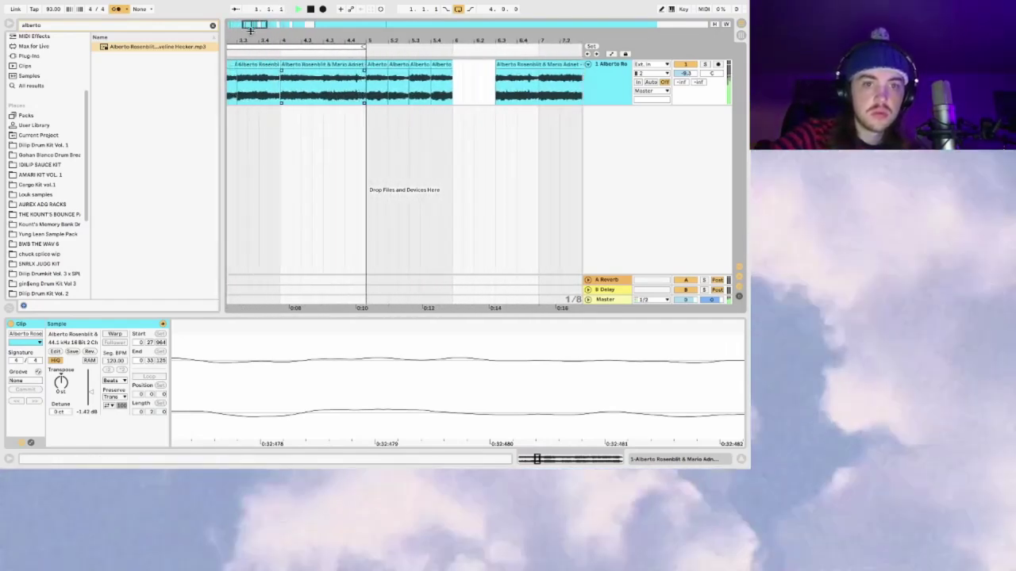
pyautogui.press('space')
pyautogui.press('+')
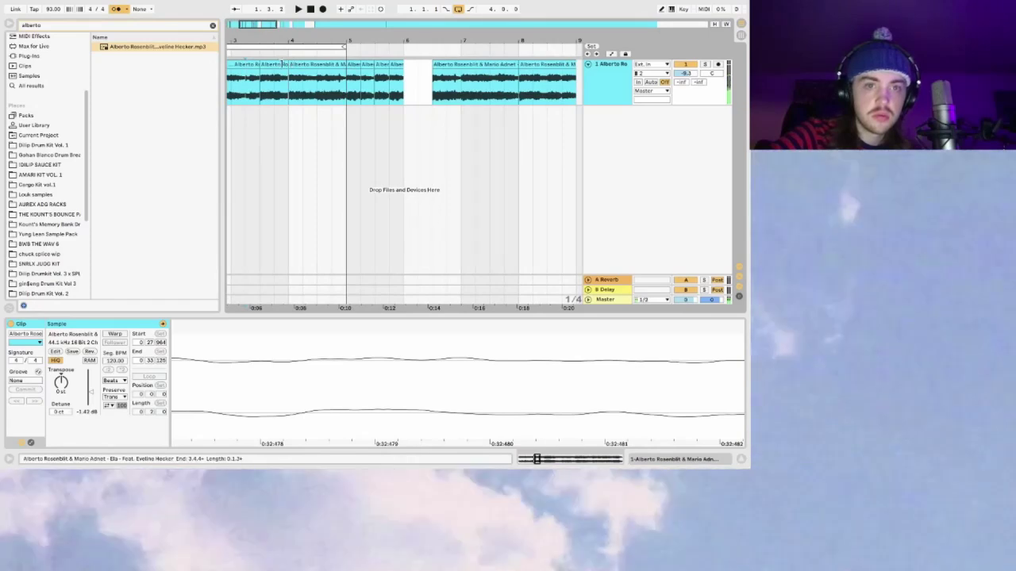
pyautogui.click(271, 66)
pyautogui.press('space')
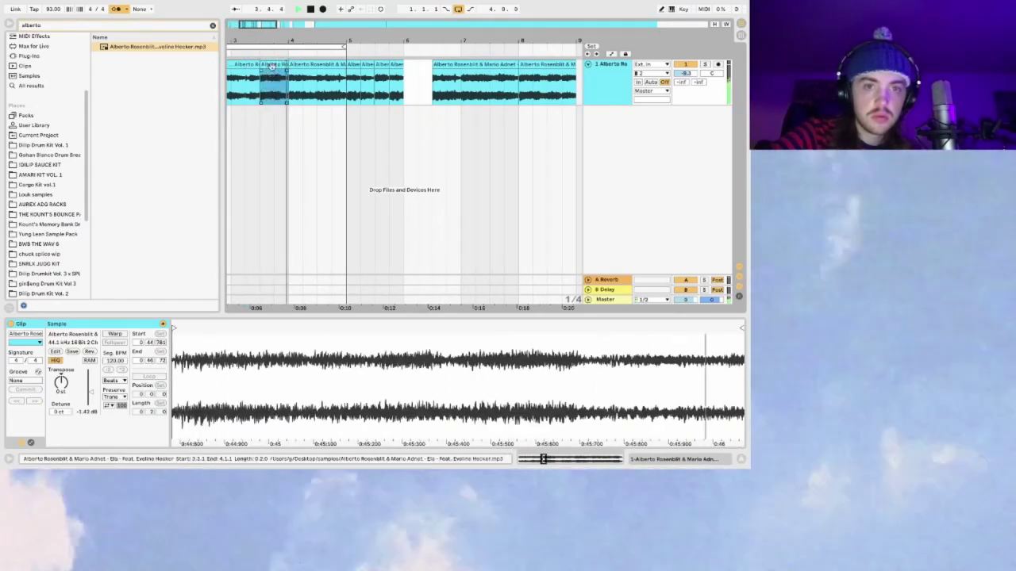
pyautogui.moveTo(271, 67); pyautogui.dragTo(261, 94)
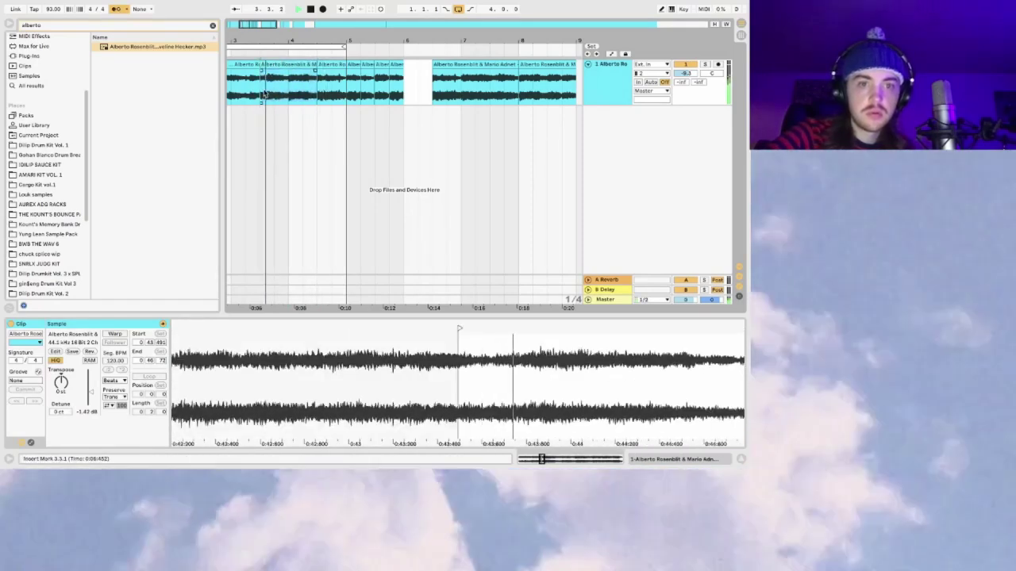
# Step: Play the chops back from bar 3 and from the chop at bar 9.3.1
pyautogui.hscroll(-5, 318, 89)
pyautogui.click(349, 89)
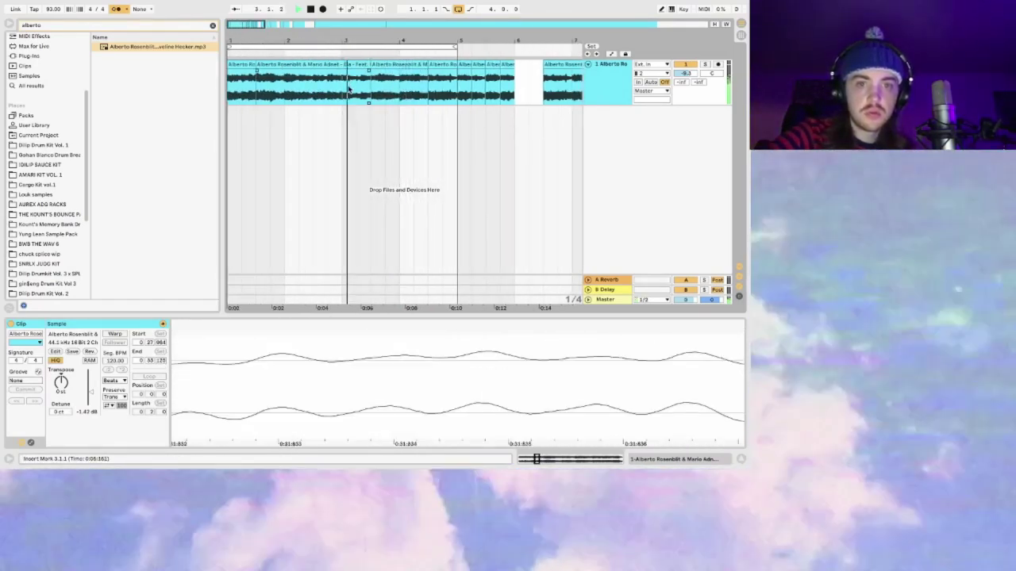
pyautogui.moveTo(258, 24); pyautogui.dragTo(267, 23)
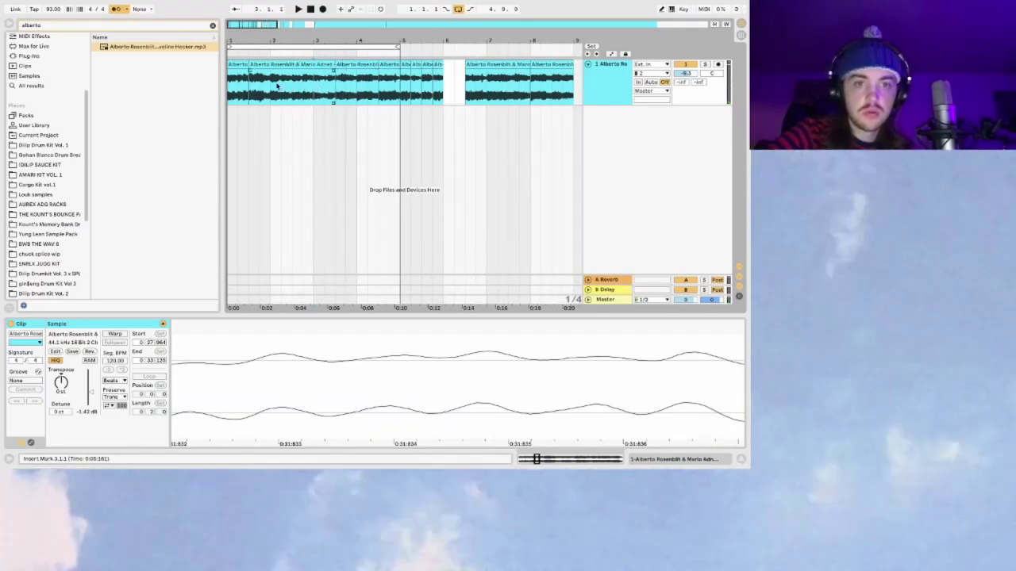
pyautogui.press('space')
pyautogui.hscroll(5, 317, 83)
pyautogui.click(356, 90)
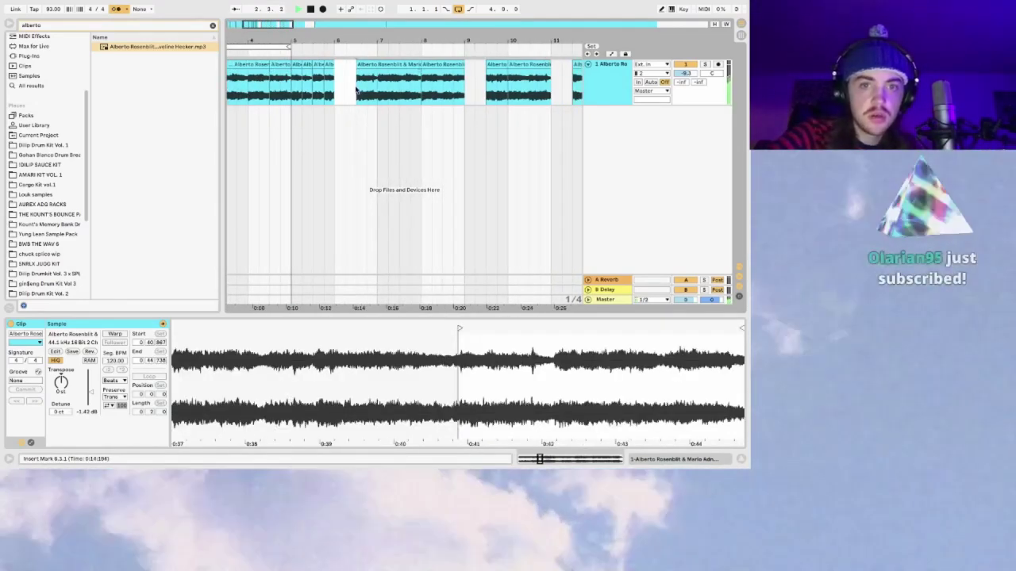
pyautogui.click(486, 86)
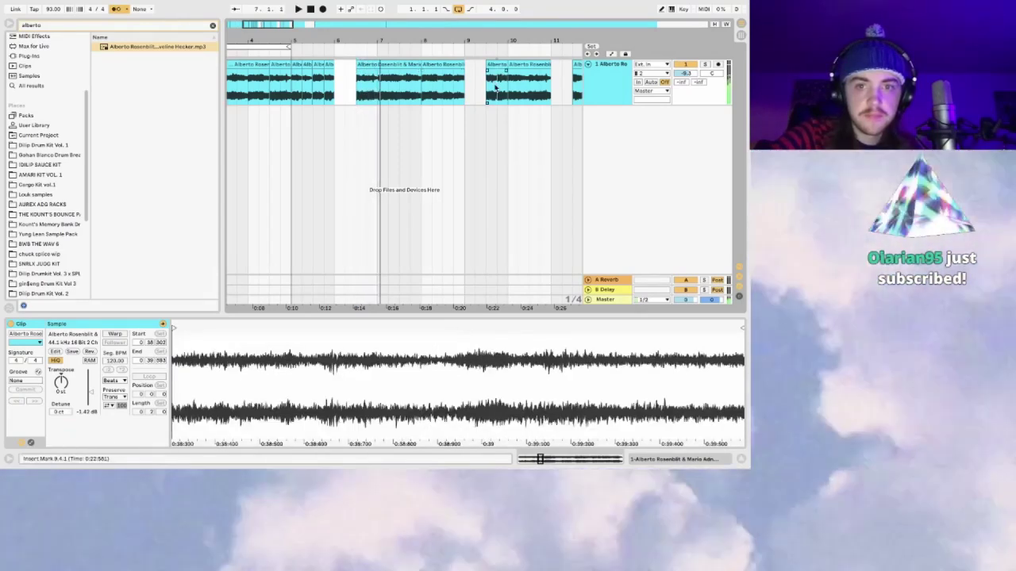
pyautogui.hscroll(-2, 486, 86)
pyautogui.keyDown('shift'); pyautogui.click(542, 65); pyautogui.keyUp('shift')
pyautogui.press('space')
# Step: Audition the rearranged chops starting from bars 4, 3 and 2
pyautogui.hscroll(-1, 541, 66)
pyautogui.hscroll(-2, 541, 66)
pyautogui.click(329, 80)
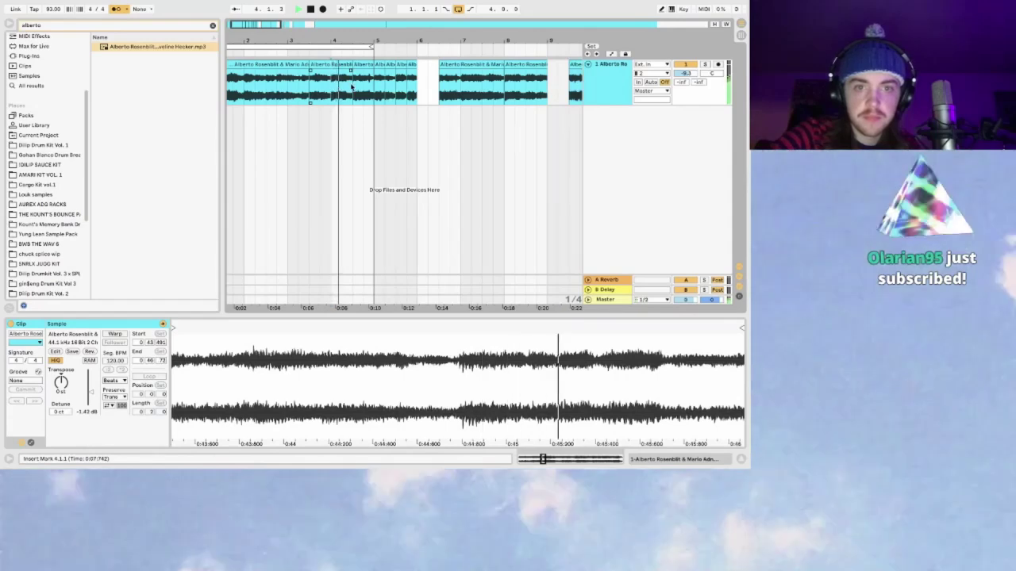
pyautogui.click(289, 92)
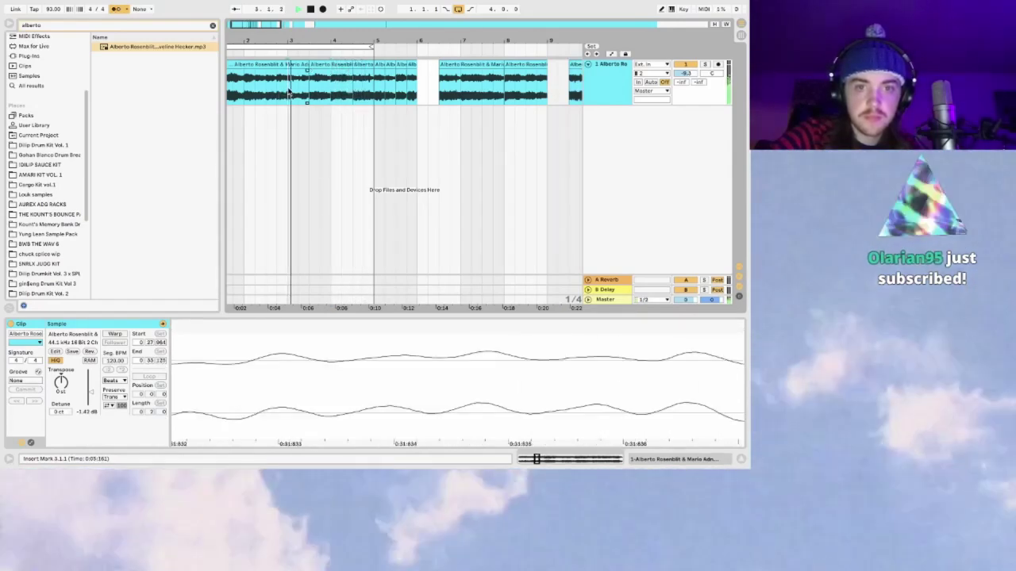
pyautogui.hscroll(-1, 281, 94)
pyautogui.click(273, 92)
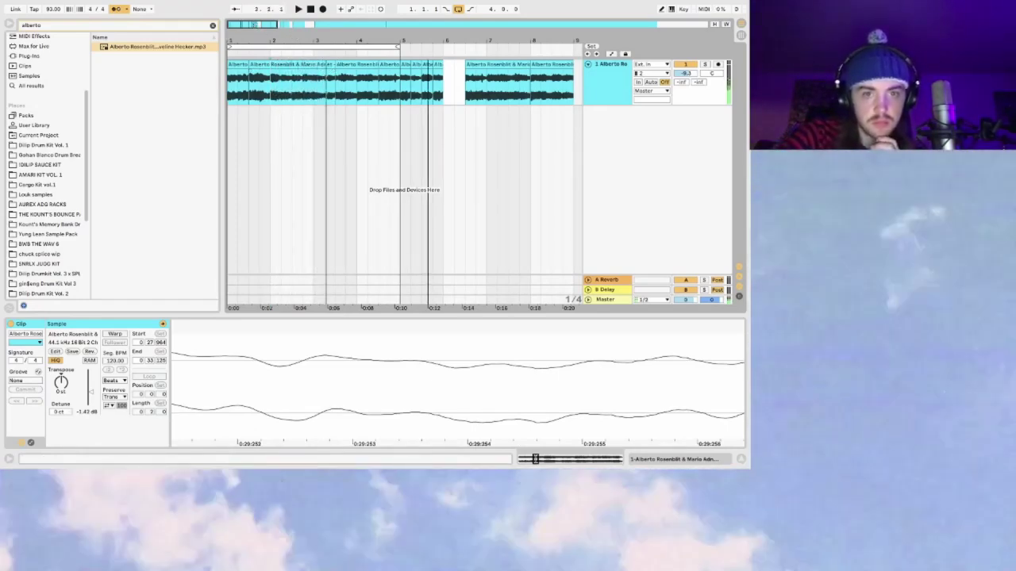
# Step: Zoom in on the chops around bar 3 and set the play position to bar 3
pyautogui.moveTo(256, 25); pyautogui.dragTo(270, 42)
pyautogui.click(292, 85)
pyautogui.click(292, 86)
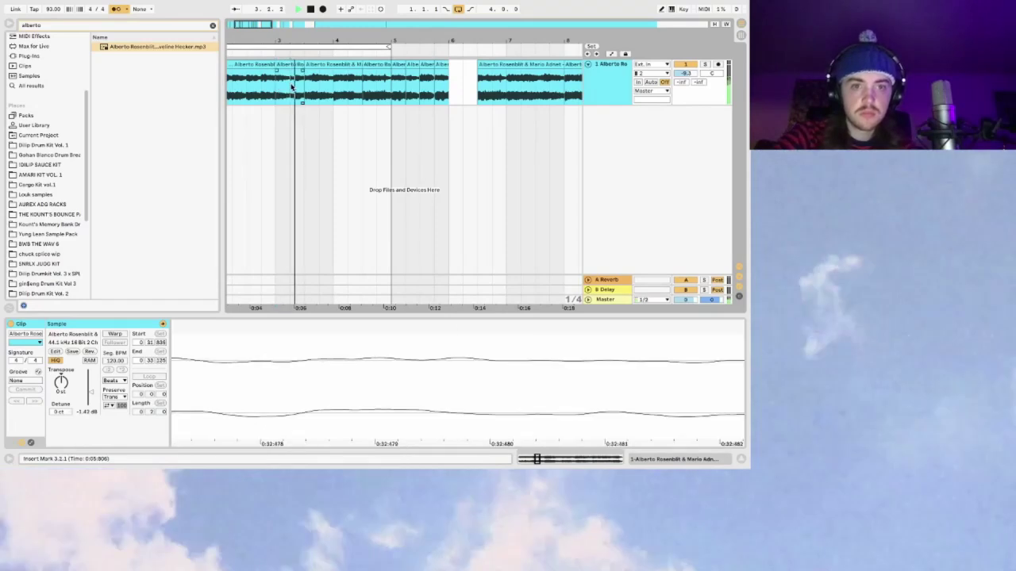
pyautogui.moveTo(250, 25); pyautogui.dragTo(252, 28)
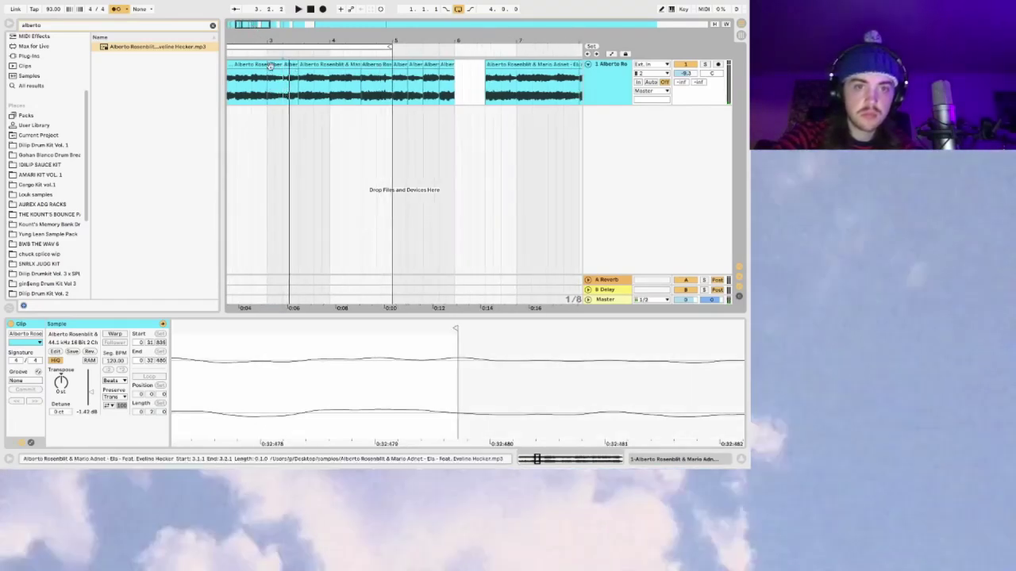
pyautogui.click(271, 67)
pyautogui.click(271, 86)
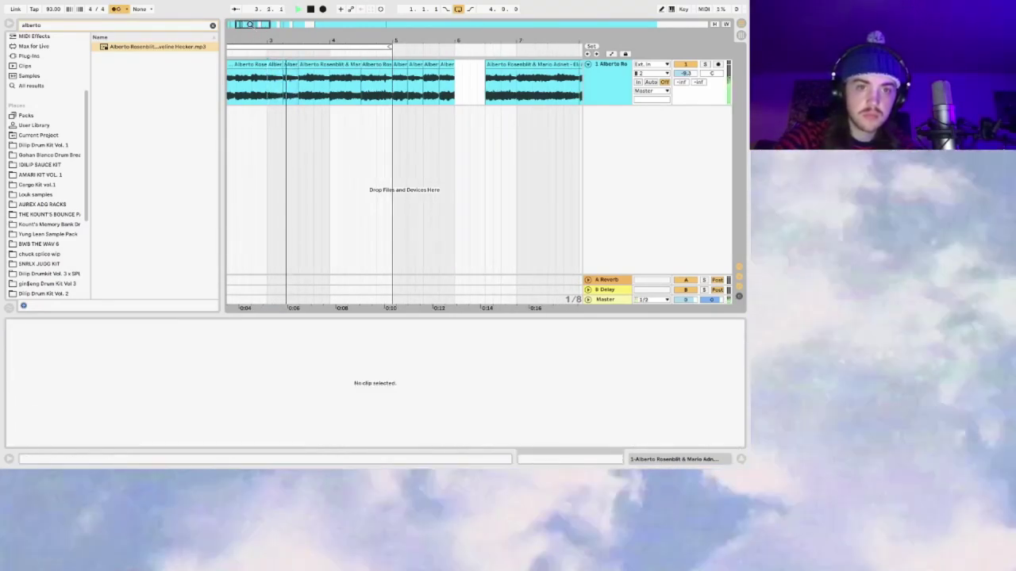
pyautogui.press('+')
pyautogui.hscroll(-2, 304, 116)
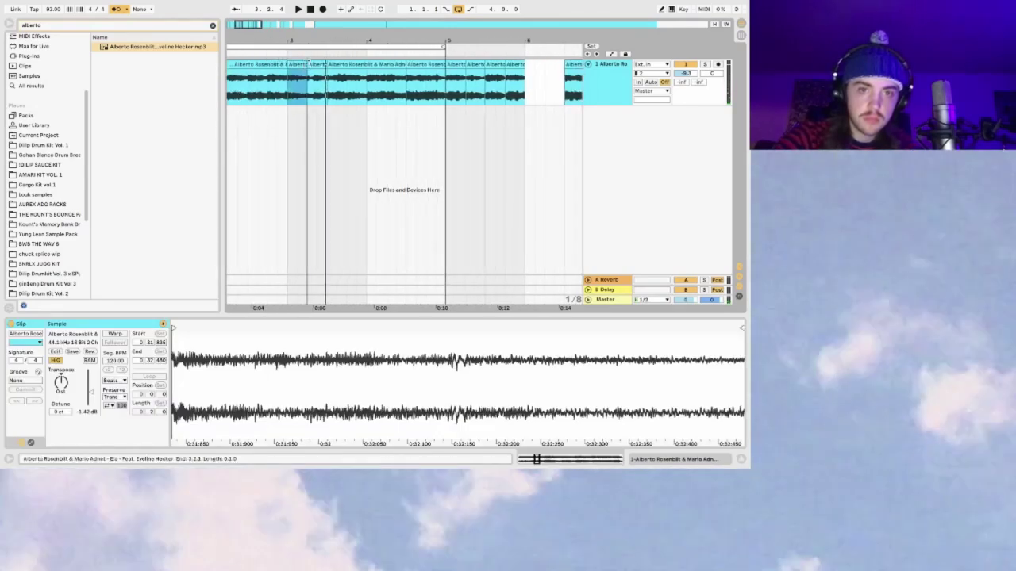
# Step: Zoom in around bar 3 and play the slice from 3.1.1 to 3.2.2
pyautogui.press('space')
pyautogui.moveTo(260, 35); pyautogui.dragTo(260, 40)
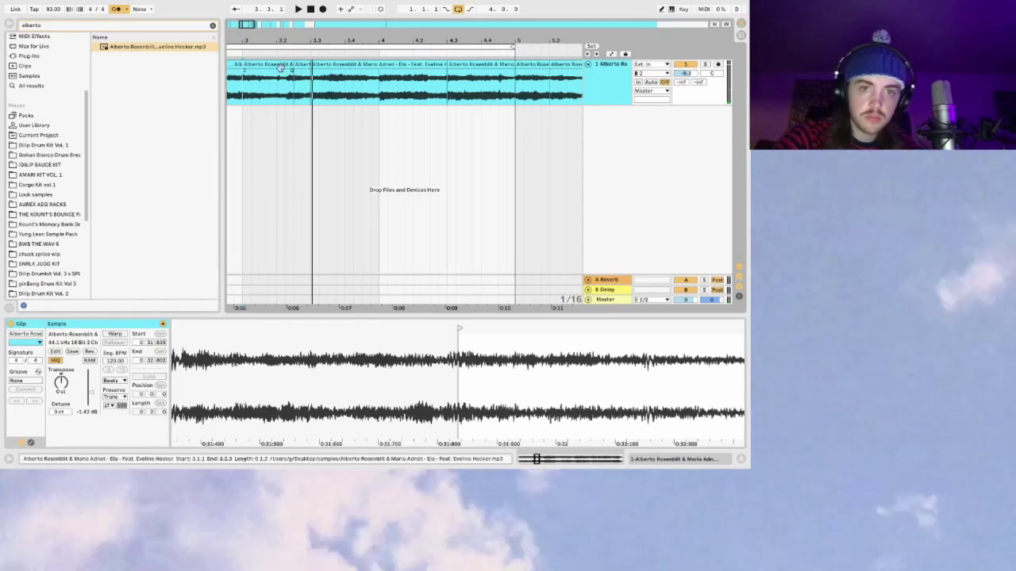
pyautogui.click(262, 65)
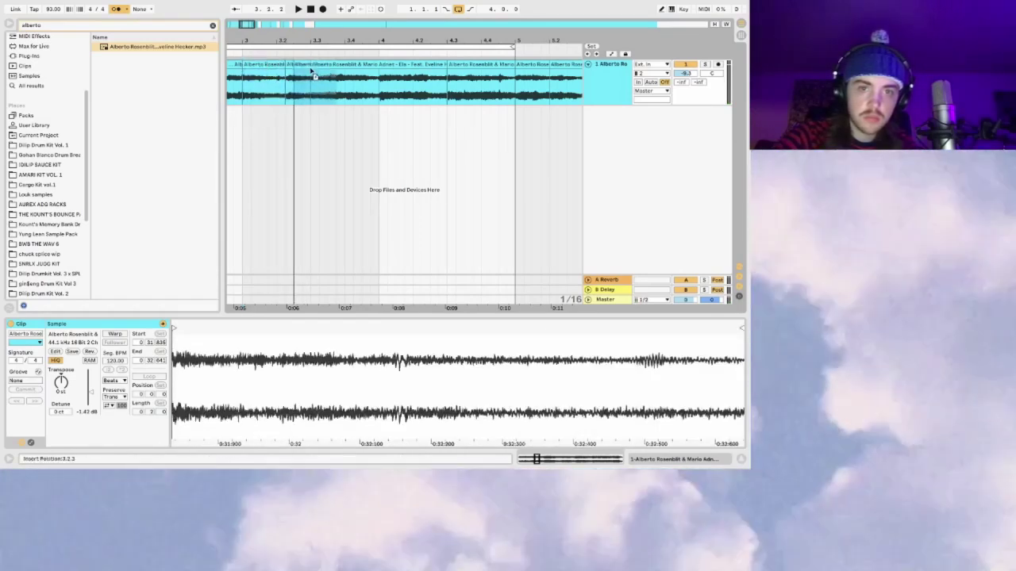
pyautogui.click(311, 76)
pyautogui.click(328, 77)
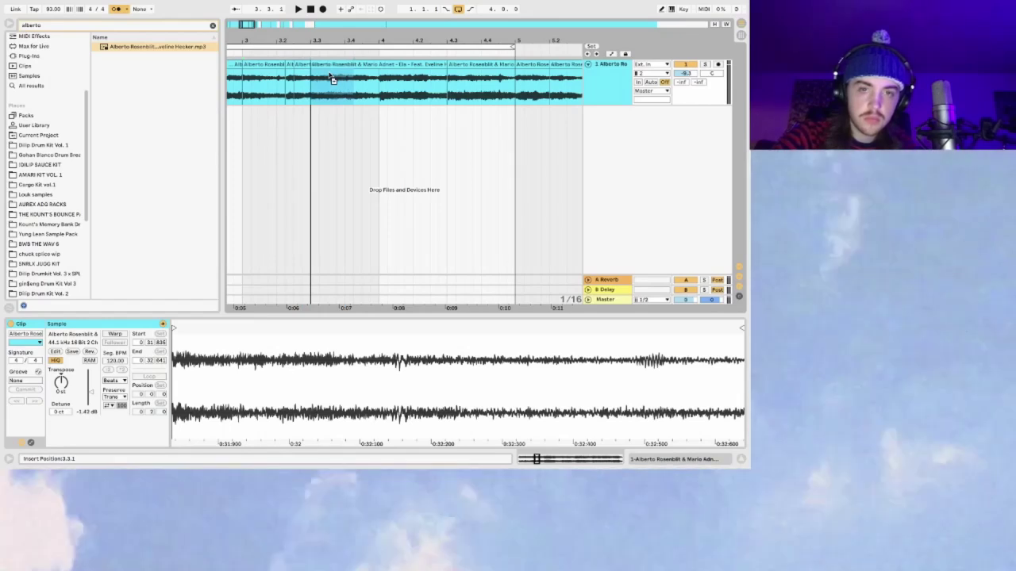
pyautogui.click(301, 61)
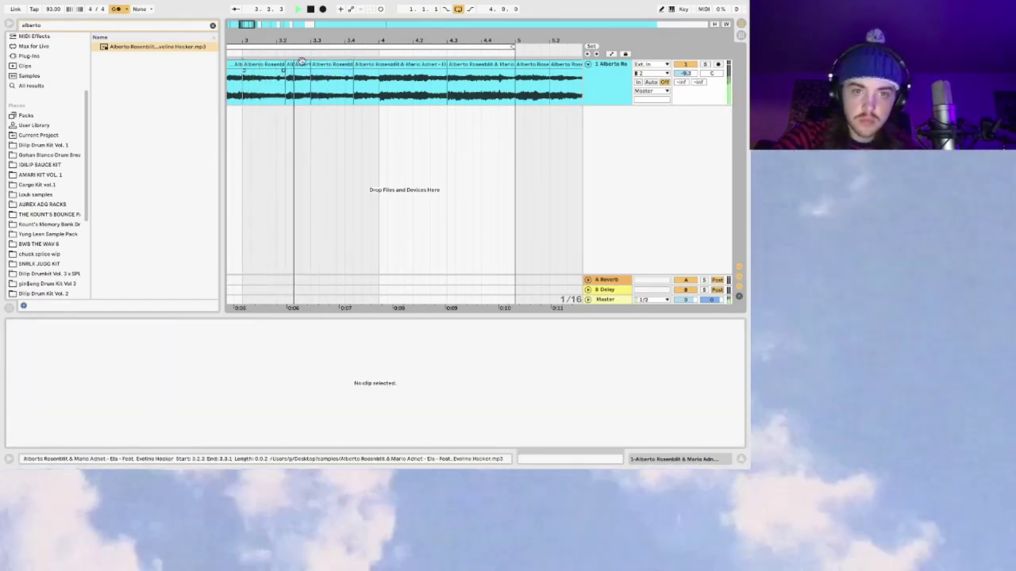
pyautogui.press('space')
# Step: Split the long clip with Cmd+E to cut a short slice near 3.2.3–3.3.1
pyautogui.moveTo(310, 76); pyautogui.dragTo(353, 75)
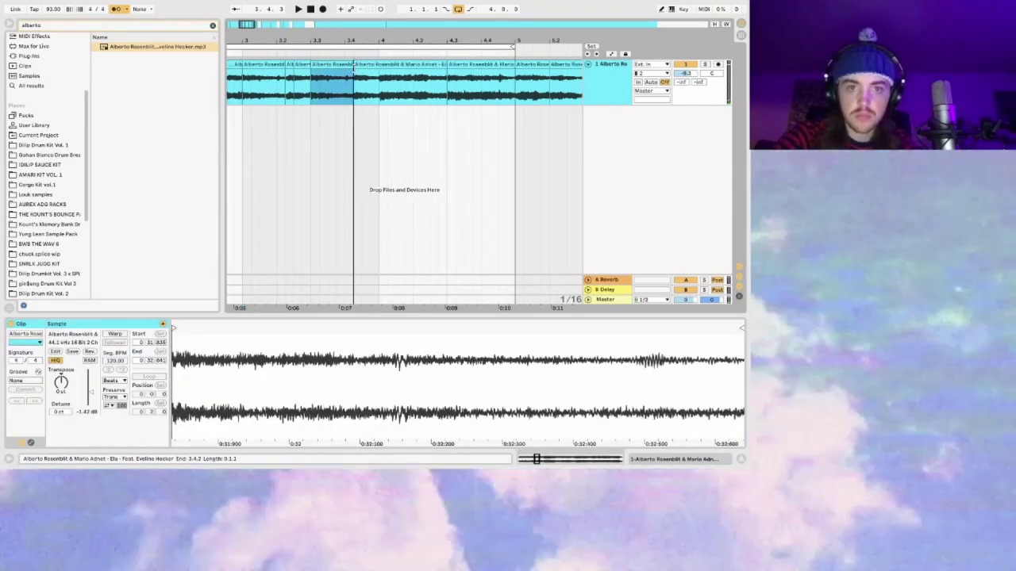
pyautogui.click(369, 77)
pyautogui.press('-')
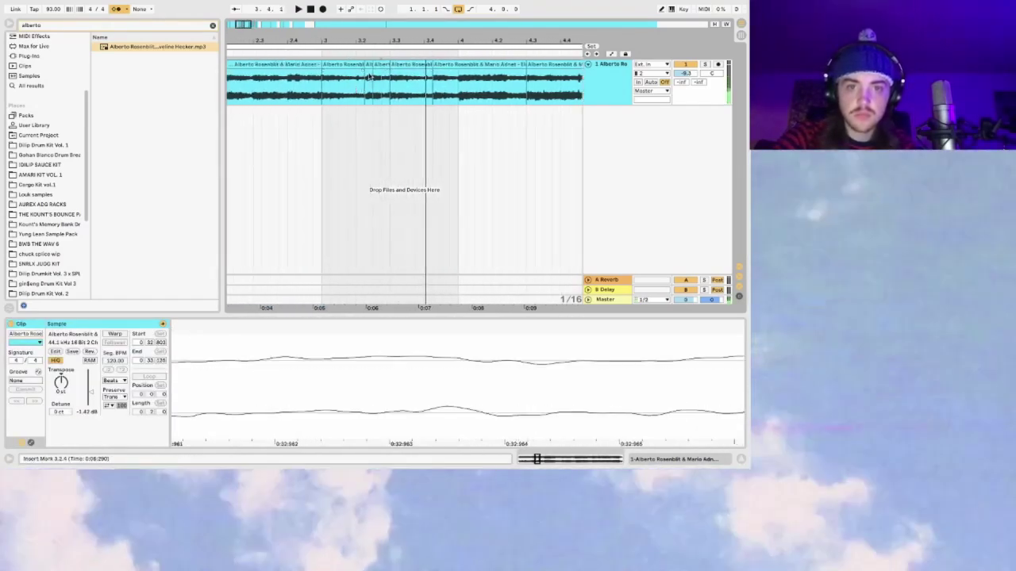
pyautogui.click(368, 65)
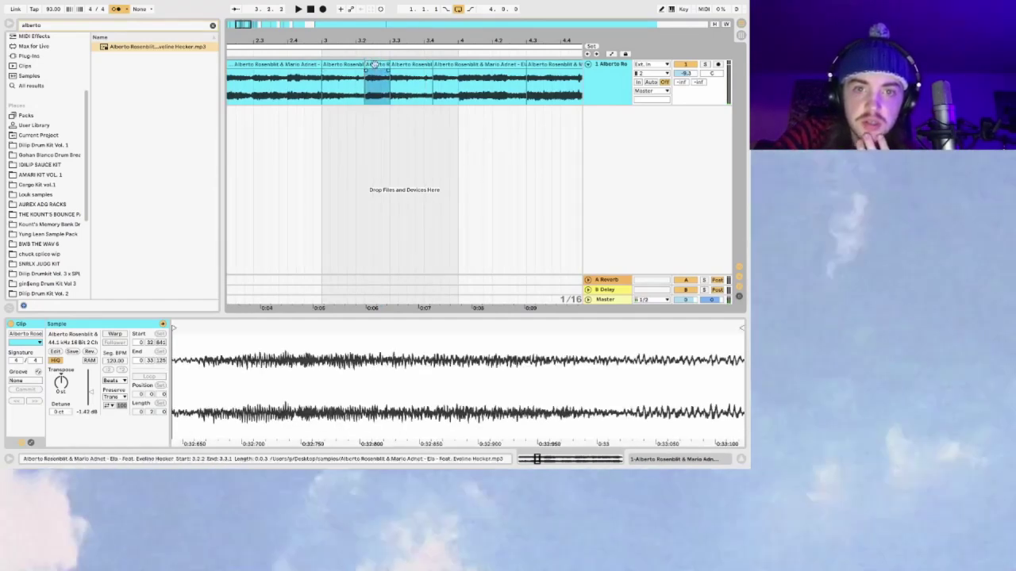
pyautogui.moveTo(432, 79); pyautogui.dragTo(389, 80)
pyautogui.press('super+e')
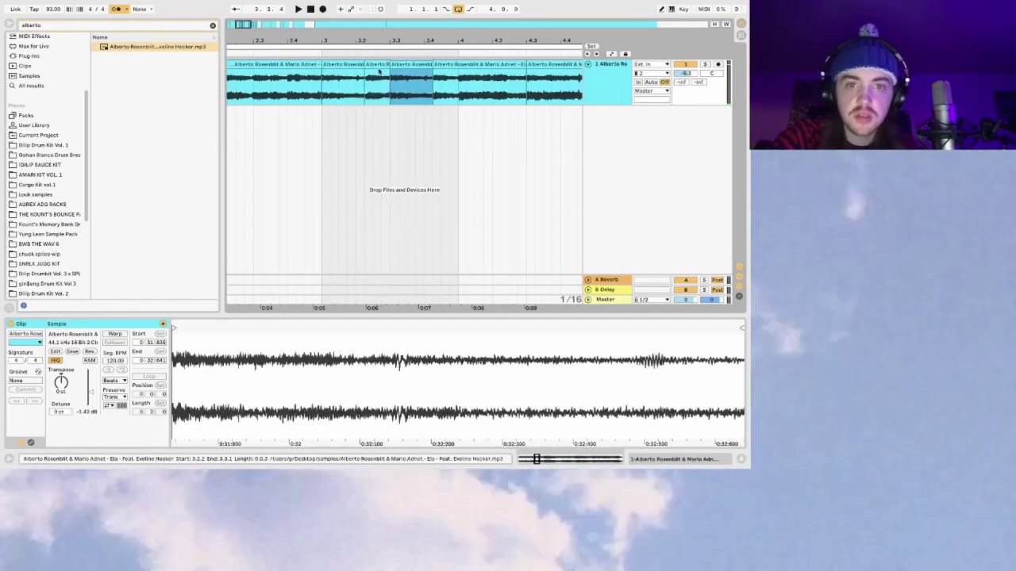
# Step: Play the new slices from bar 3.1.1, then zoom out to show bars 1 to 6
pyautogui.click(343, 65)
pyautogui.click(342, 79)
pyautogui.press('space')
pyautogui.press('space')
pyautogui.press('space')
pyautogui.click(356, 85)
pyautogui.press('space')
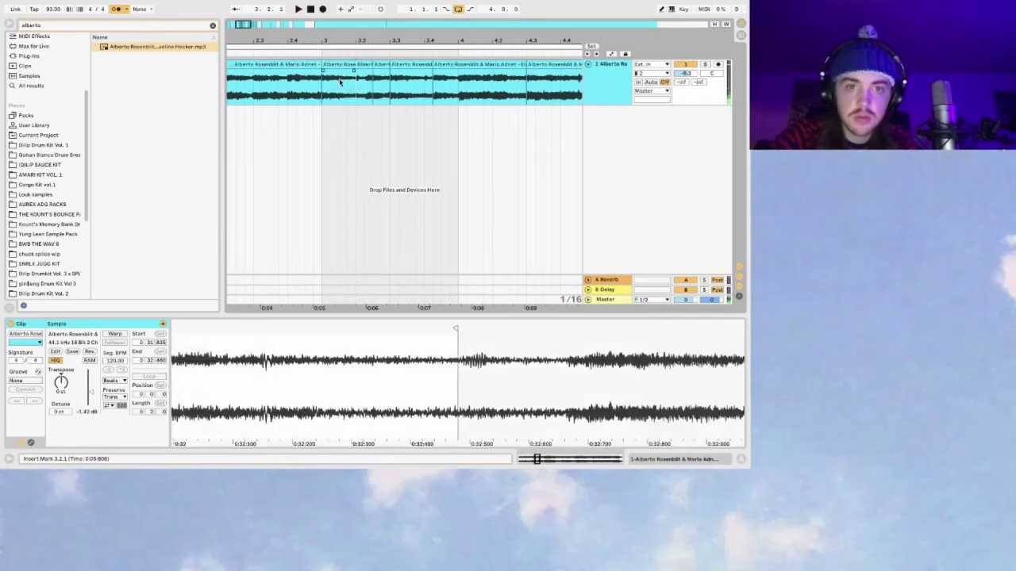
pyautogui.click(382, 73)
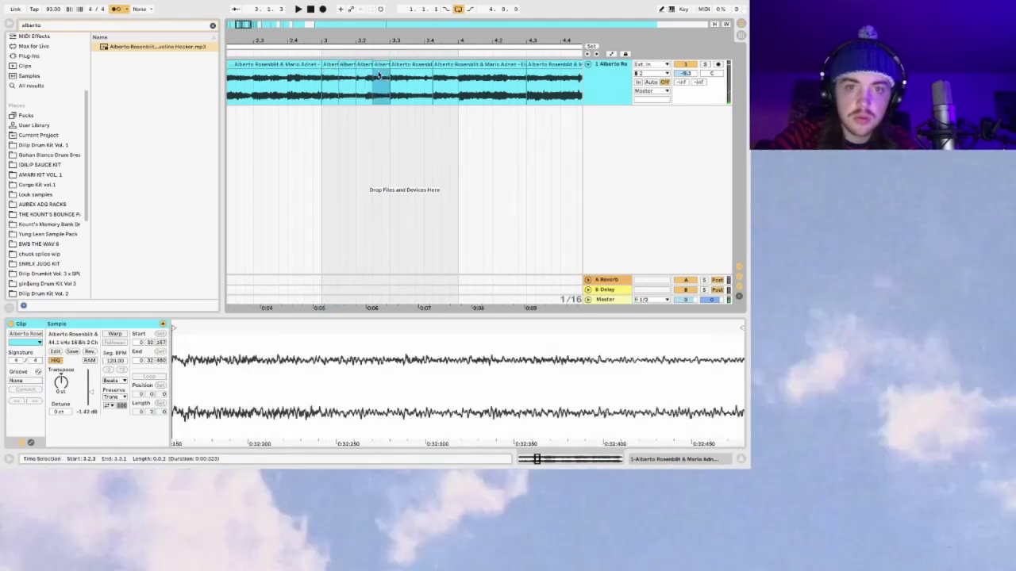
pyautogui.click(320, 86)
pyautogui.press('space')
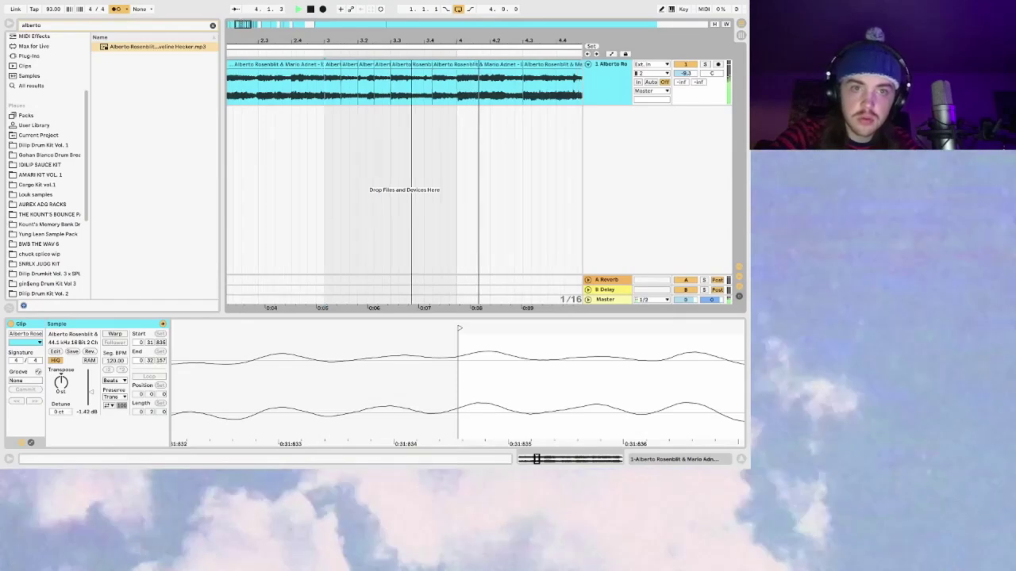
pyautogui.press('-')
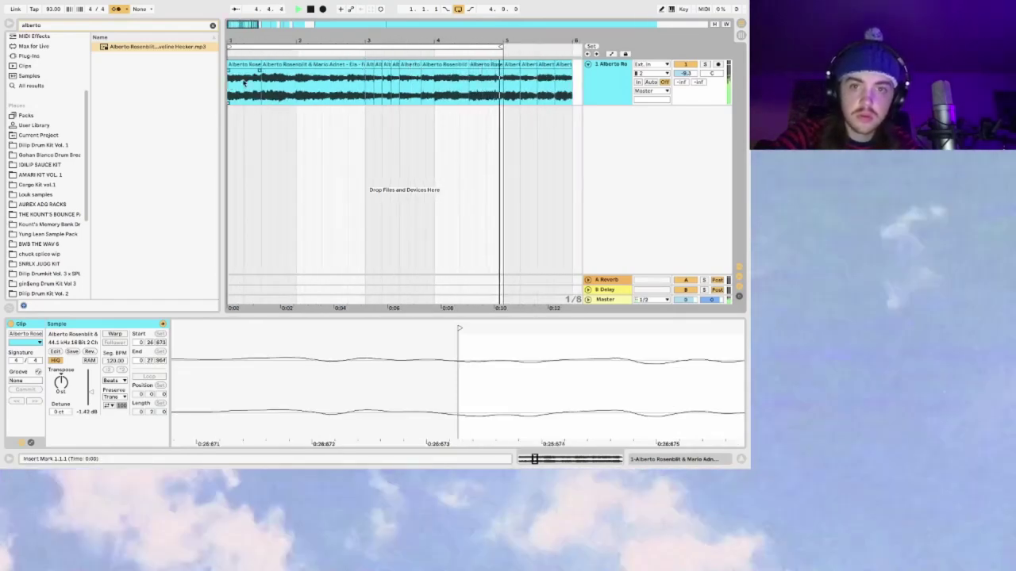
# Step: Select the range 4.3.1 to 5.1.1 across two chops and play from bar 4.1.3
pyautogui.click(479, 67)
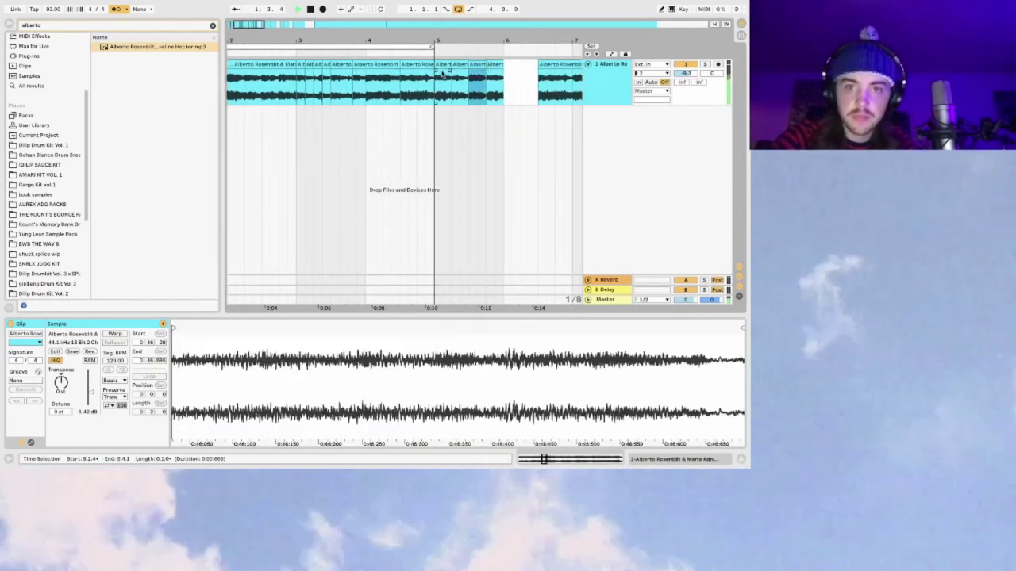
pyautogui.moveTo(403, 70); pyautogui.dragTo(431, 73)
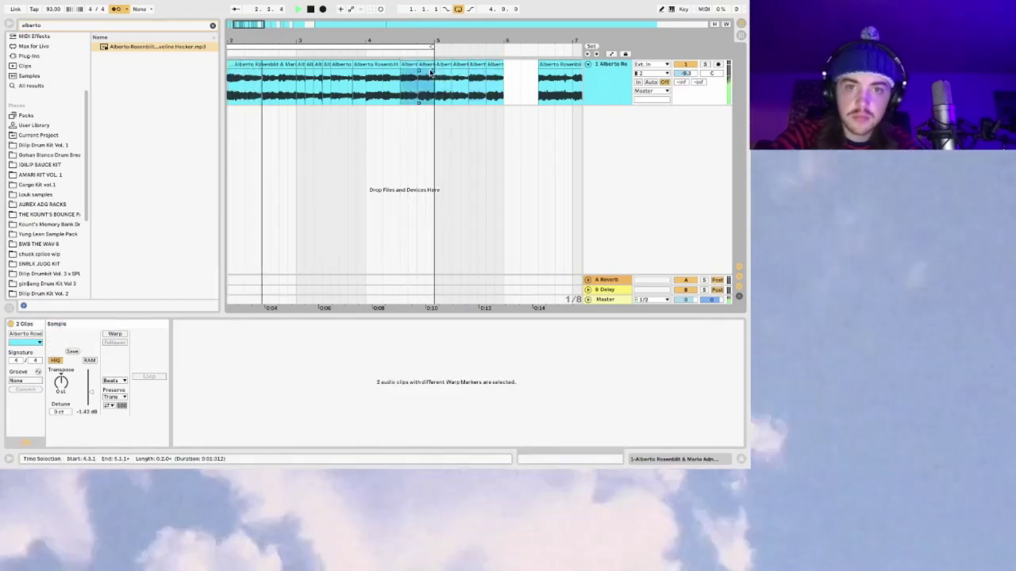
pyautogui.click(403, 93)
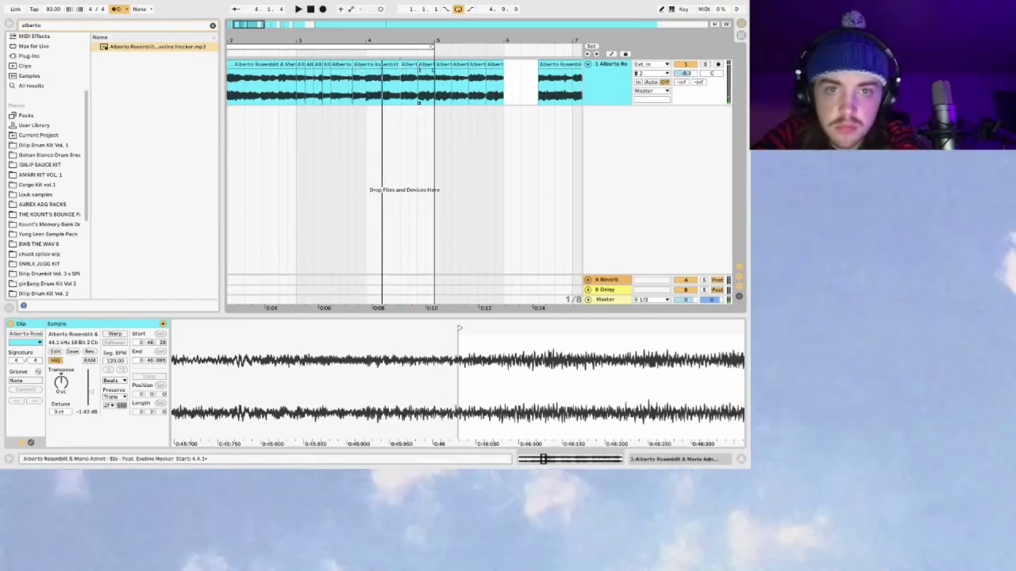
pyautogui.click(378, 89)
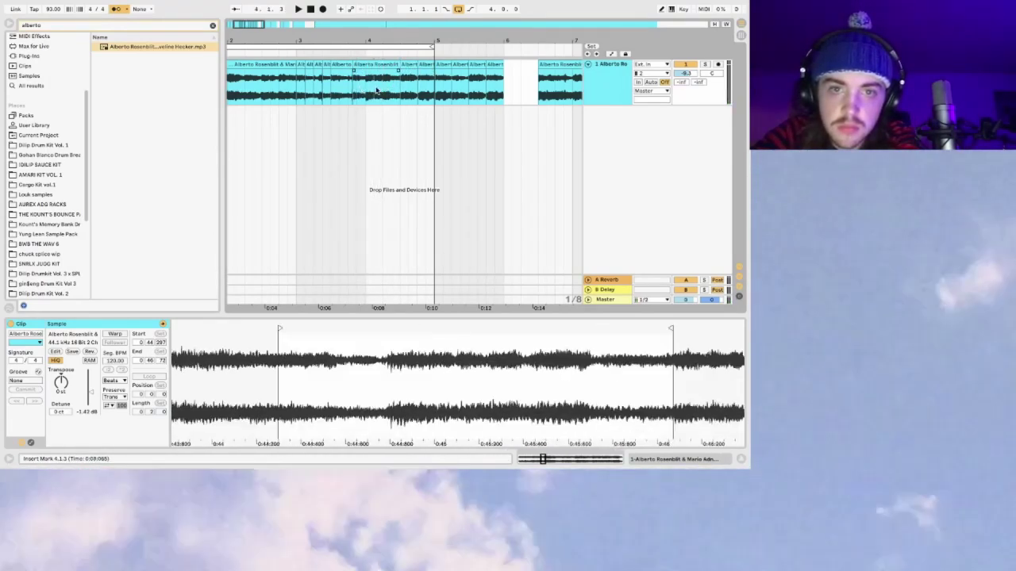
pyautogui.press('space')
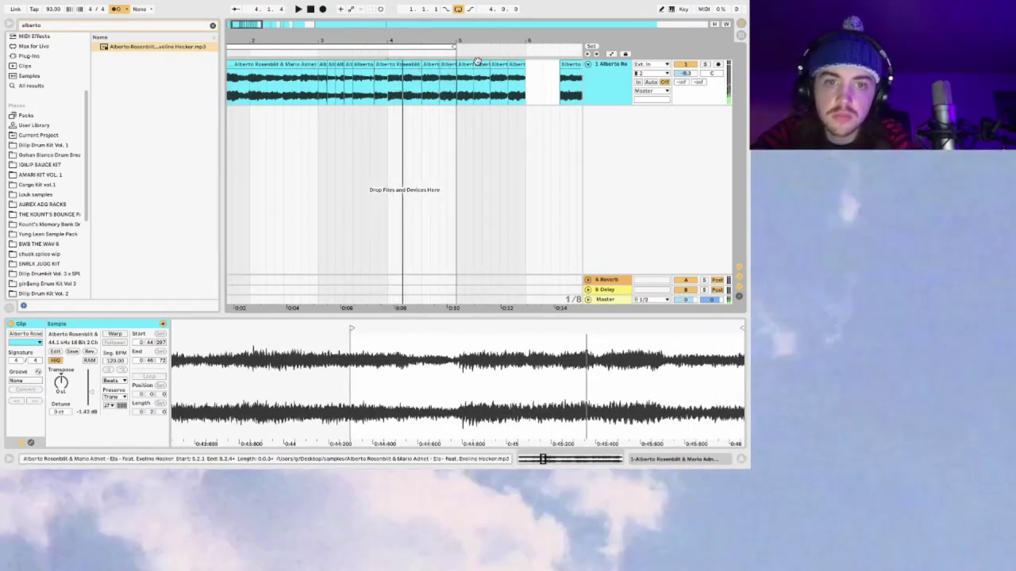
# Step: Shift two chops right about half a bar and play back from 3.3.3
pyautogui.keyDown('shift'); pyautogui.click(477, 62); pyautogui.keyUp('shift')
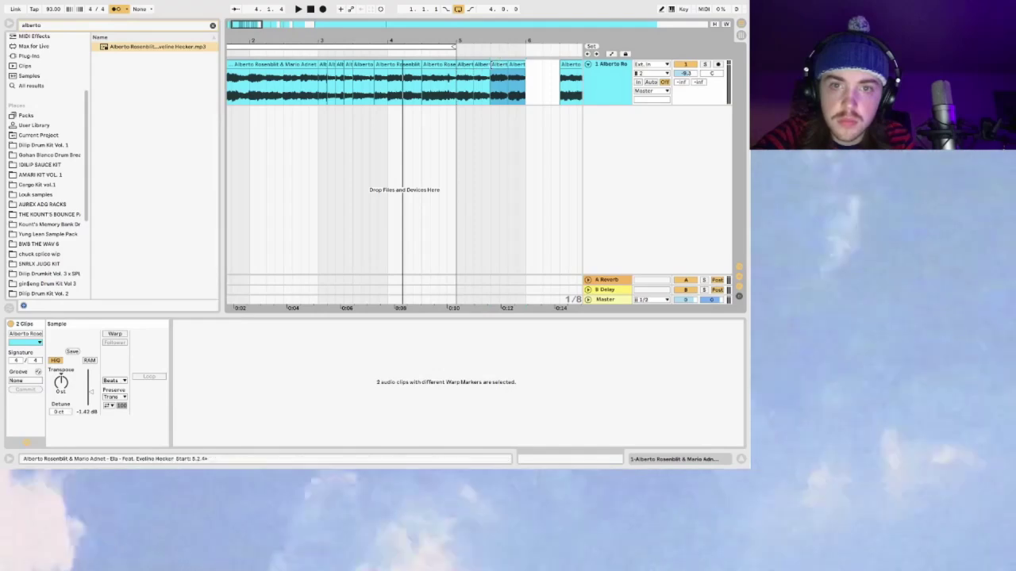
pyautogui.moveTo(496, 65); pyautogui.dragTo(449, 65)
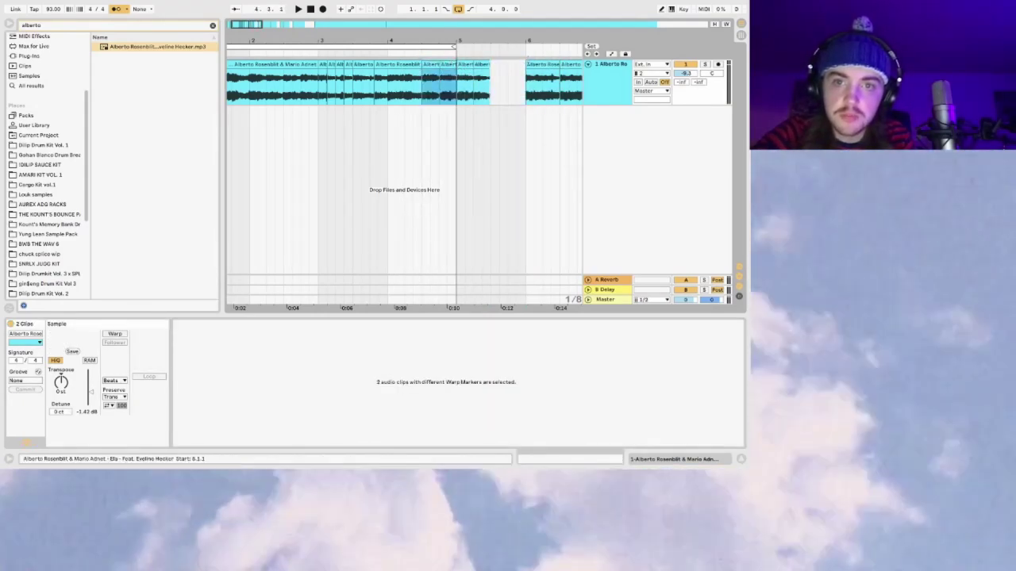
pyautogui.click(449, 73)
pyautogui.click(415, 73)
pyautogui.click(363, 75)
pyautogui.press('space')
# Step: Delete the short chop at 3.4.2 while listening, then undo the deletion
pyautogui.press('+')
pyautogui.press('+')
pyautogui.press('space')
pyautogui.click(412, 64)
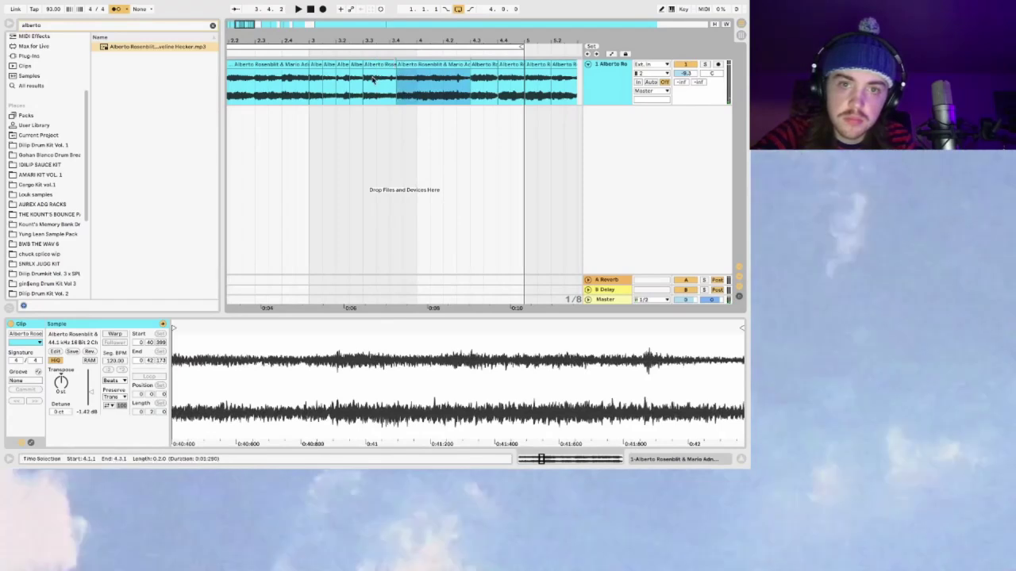
pyautogui.click(374, 78)
pyautogui.press('space')
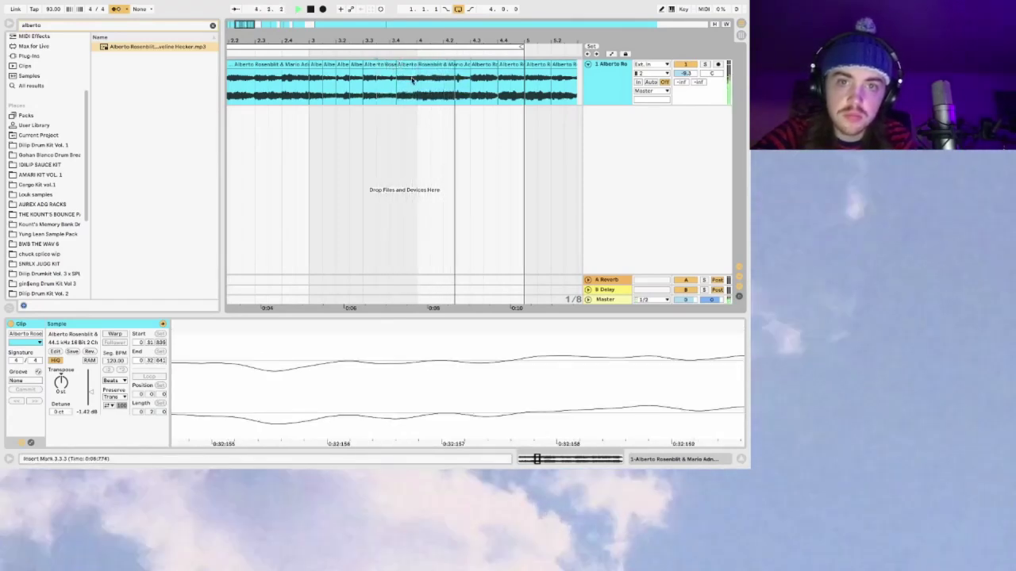
pyautogui.click(407, 65)
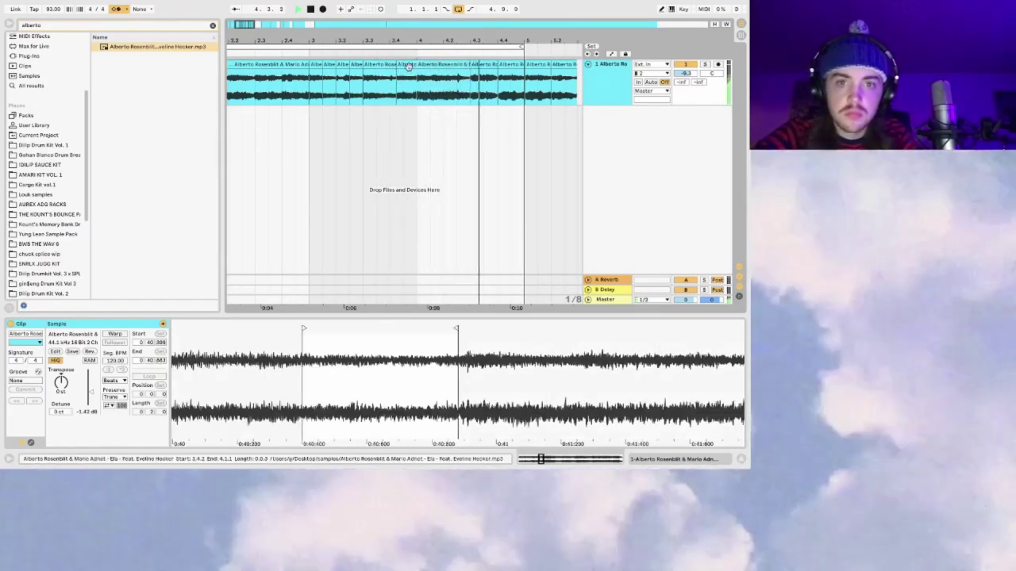
pyautogui.press('Delete')
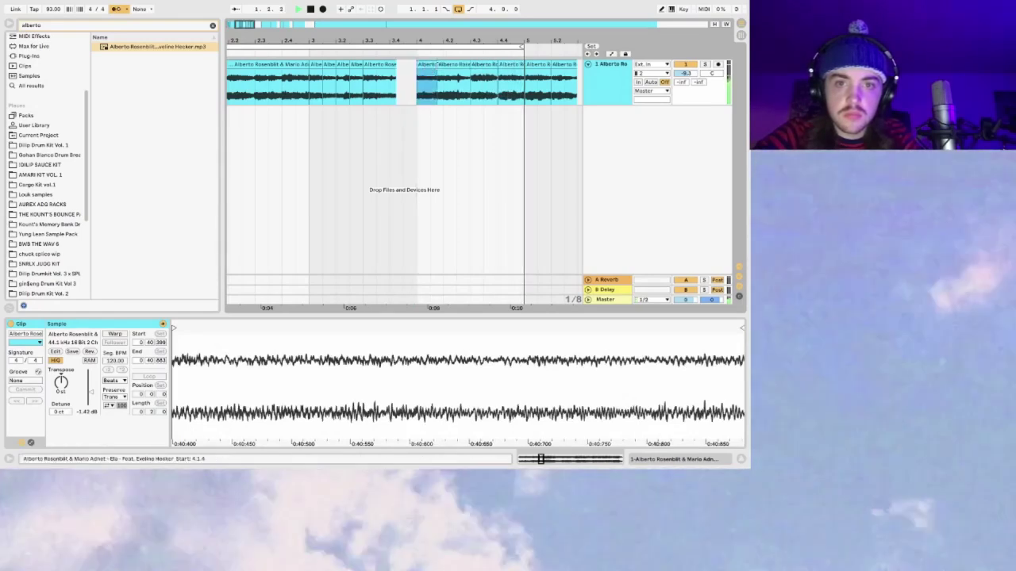
pyautogui.press('space')
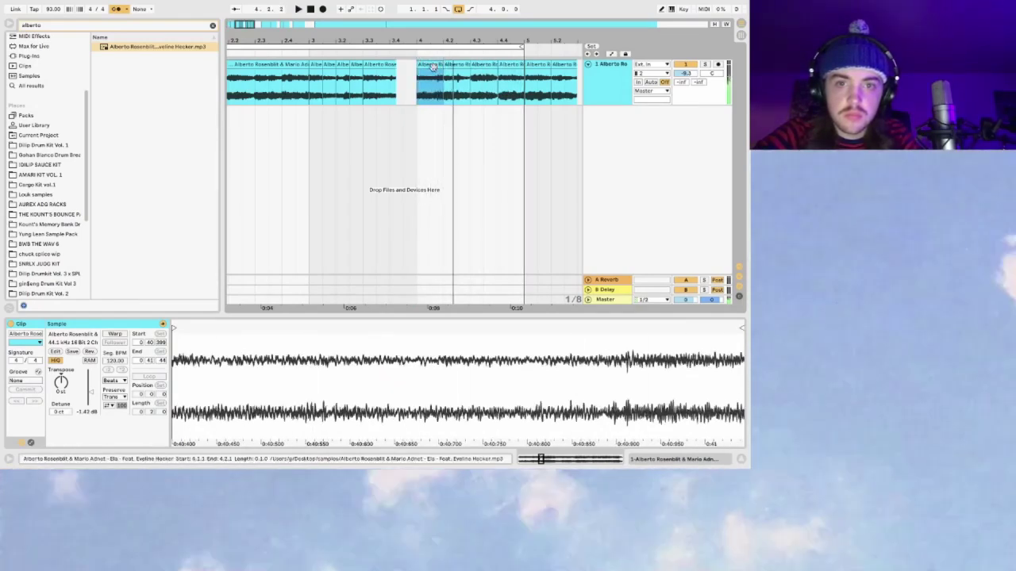
pyautogui.press('super+z')
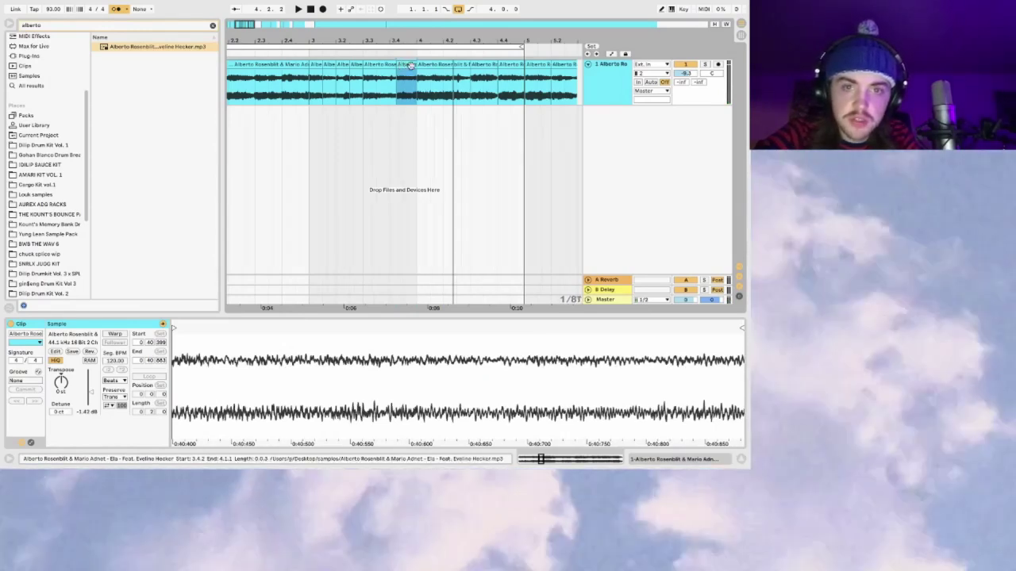
# Step: Move the short chop one grid step earlier and extend the next chop's start over the gap
pyautogui.moveTo(409, 66); pyautogui.dragTo(403, 66)
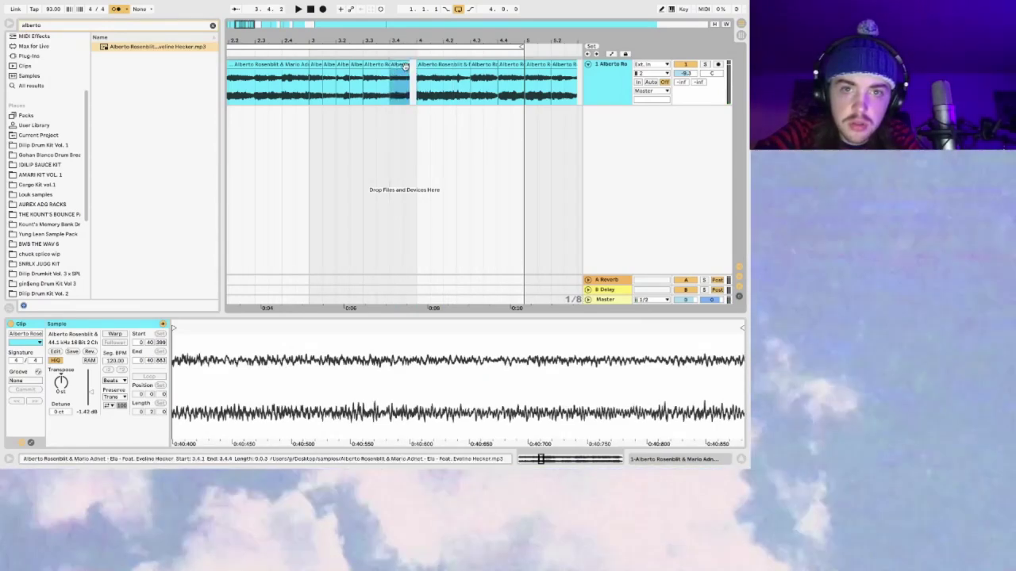
pyautogui.press('space')
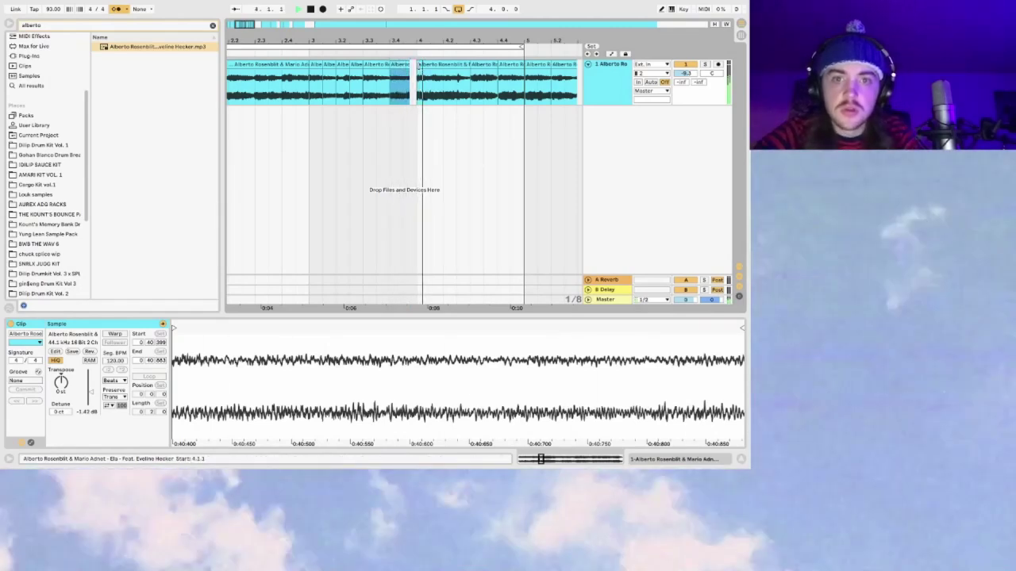
pyautogui.click(418, 67)
pyautogui.moveTo(417, 68); pyautogui.dragTo(389, 67)
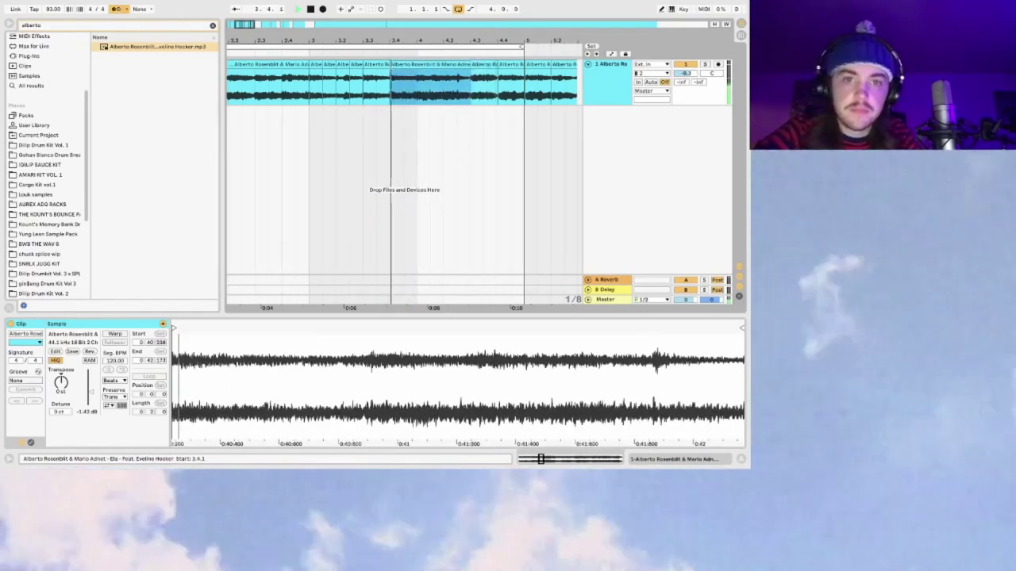
pyautogui.press('space')
pyautogui.moveTo(613, 94); pyautogui.dragTo(472, 63)
pyautogui.press('space')
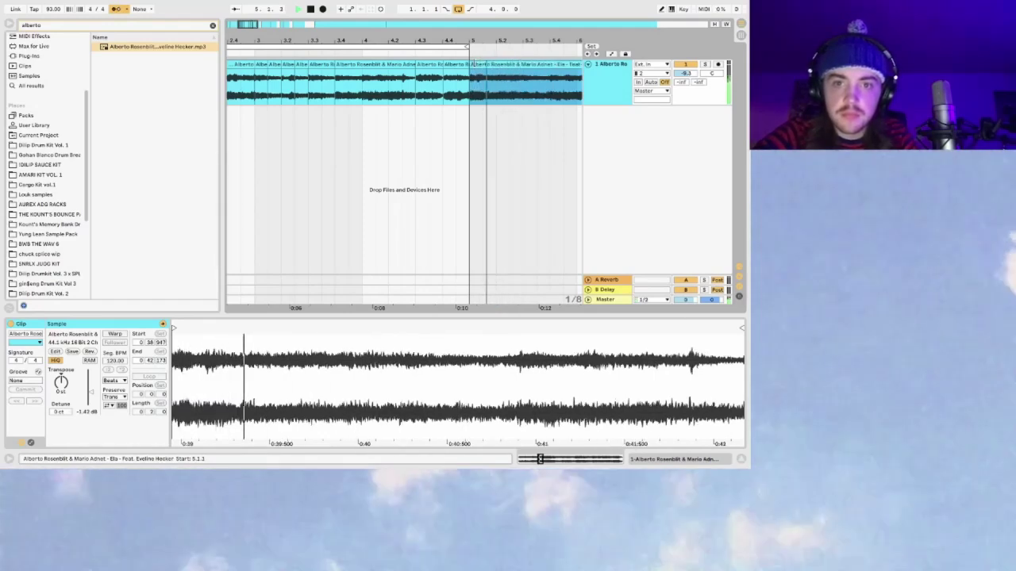
pyautogui.press('space')
# Step: Play from bar 3.1.1, then remove the chops around bar 5 to leave a gap
pyautogui.click(255, 89)
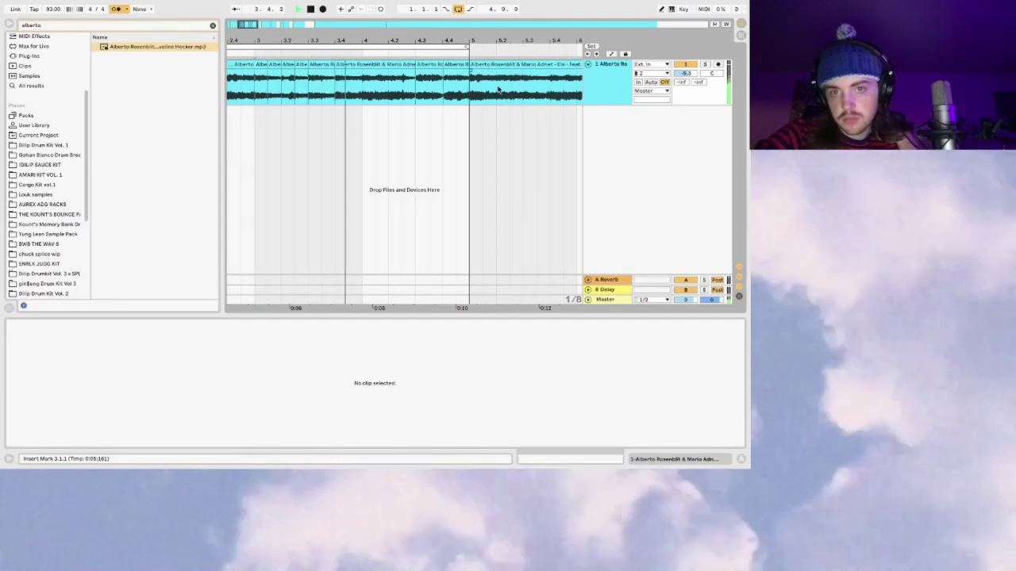
pyautogui.press('space')
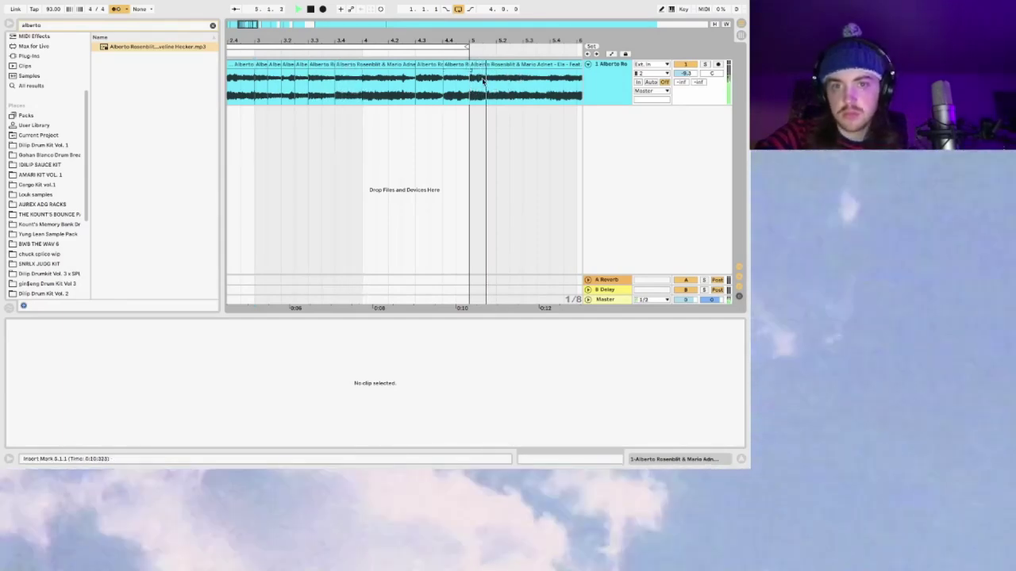
pyautogui.click(551, 85)
pyautogui.press('space')
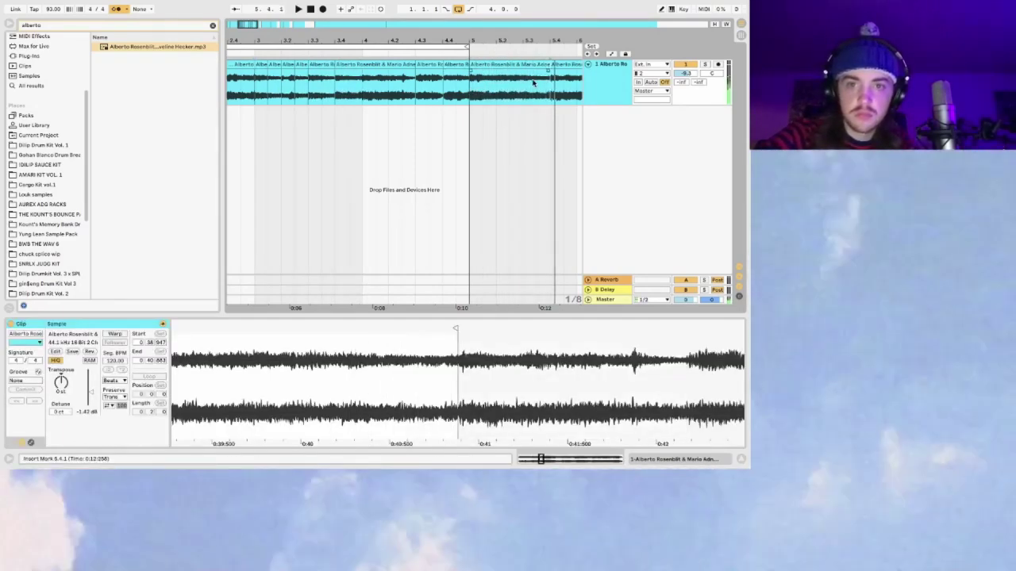
pyautogui.click(525, 83)
pyautogui.click(355, 76)
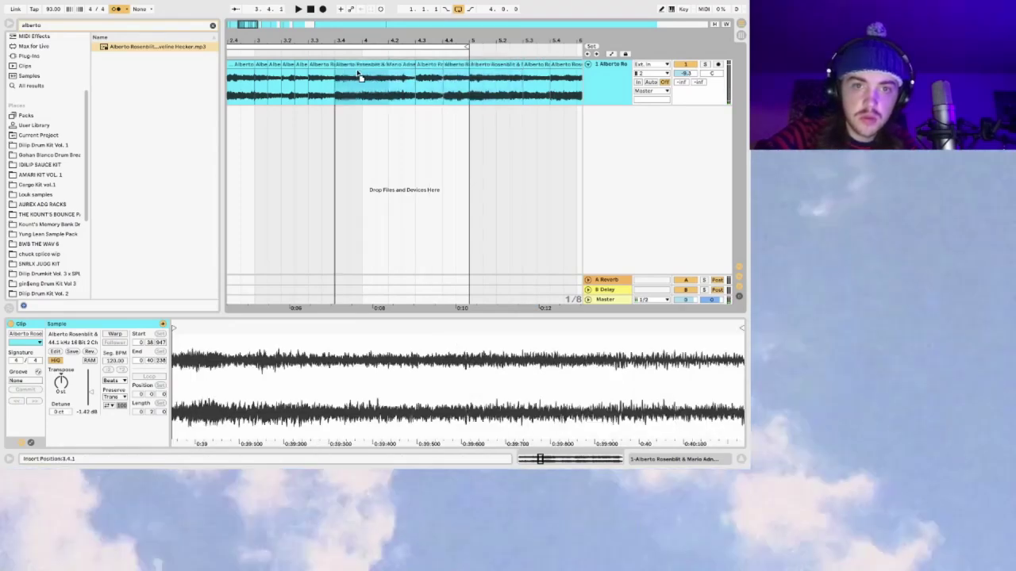
pyautogui.hotkey('ctrl', 'z')
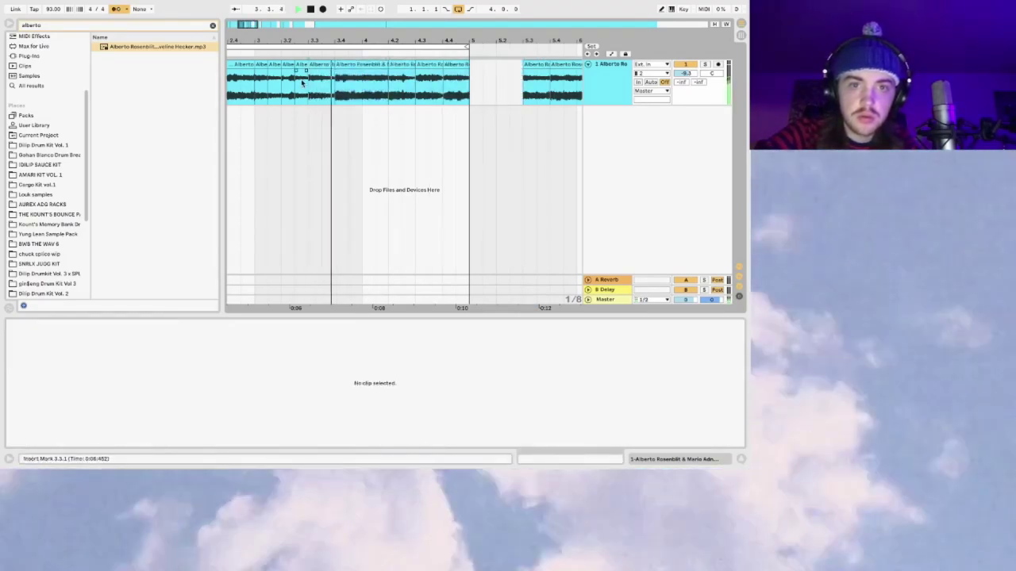
# Step: Zoom in around bar 4, play from 4.3.1, then zoom out to bars 1 to 14
pyautogui.click(330, 90)
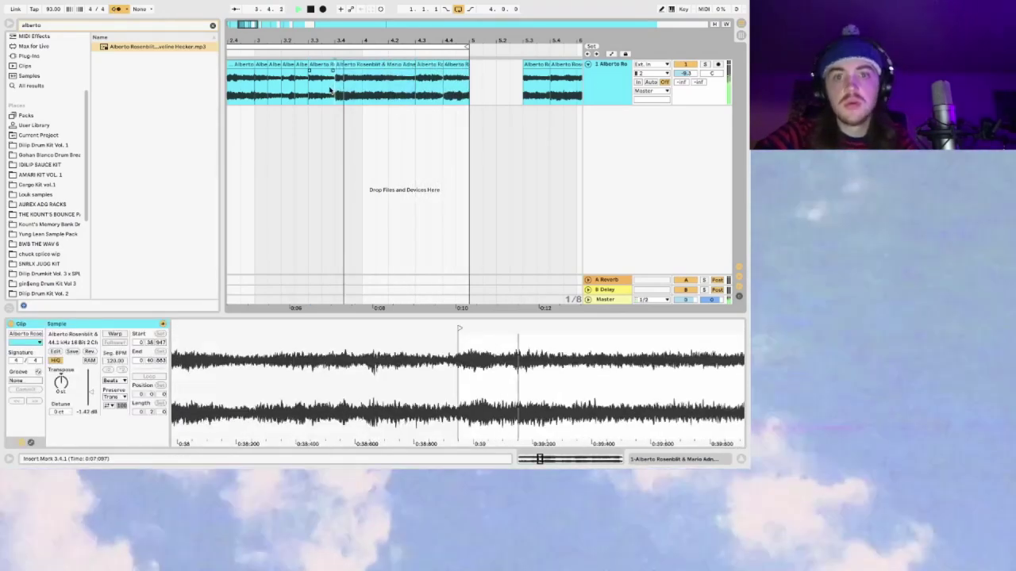
pyautogui.press('+')
pyautogui.moveTo(396, 25); pyautogui.dragTo(396, 32)
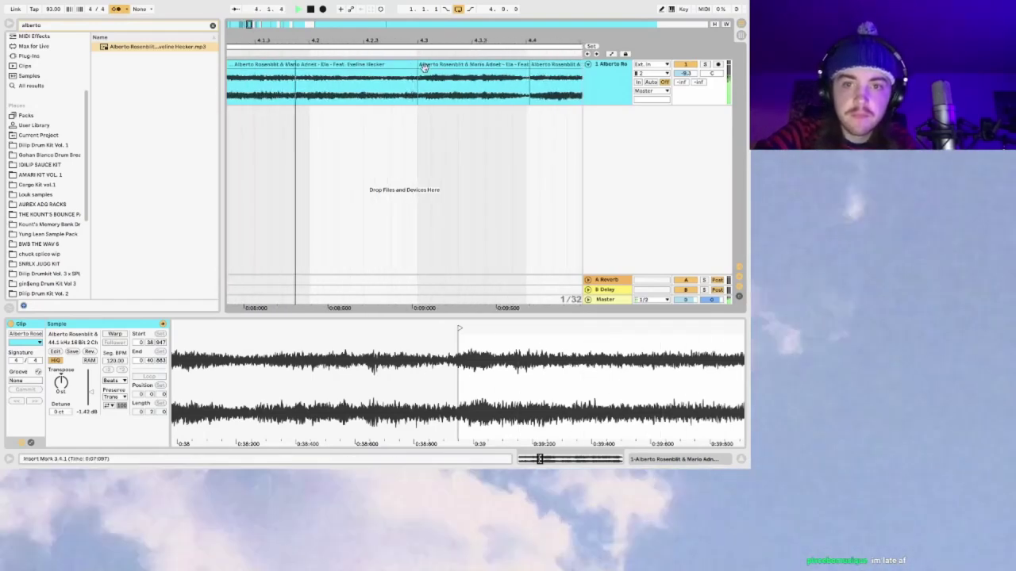
pyautogui.click(422, 65)
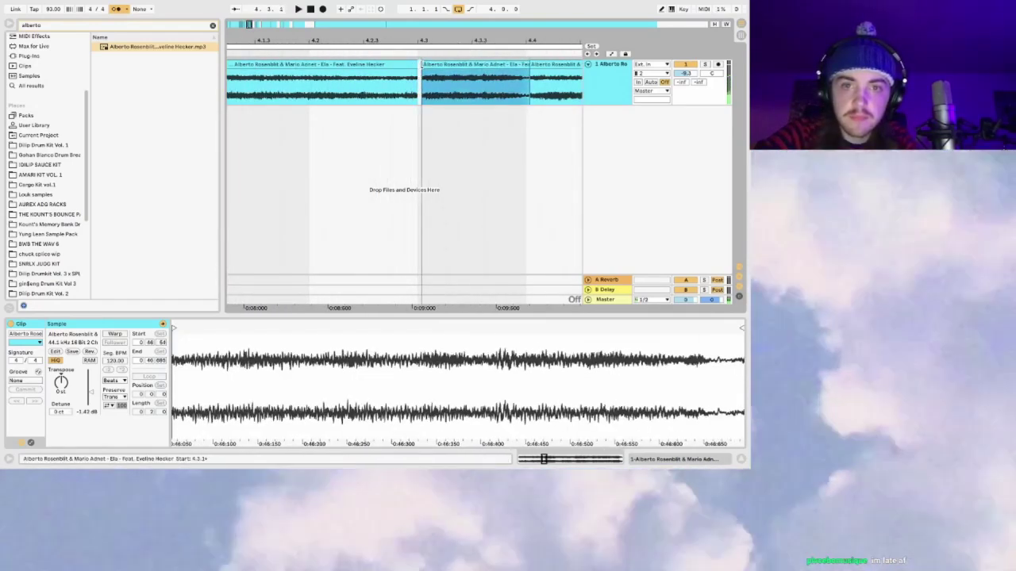
pyautogui.press('space')
pyautogui.click(540, 64)
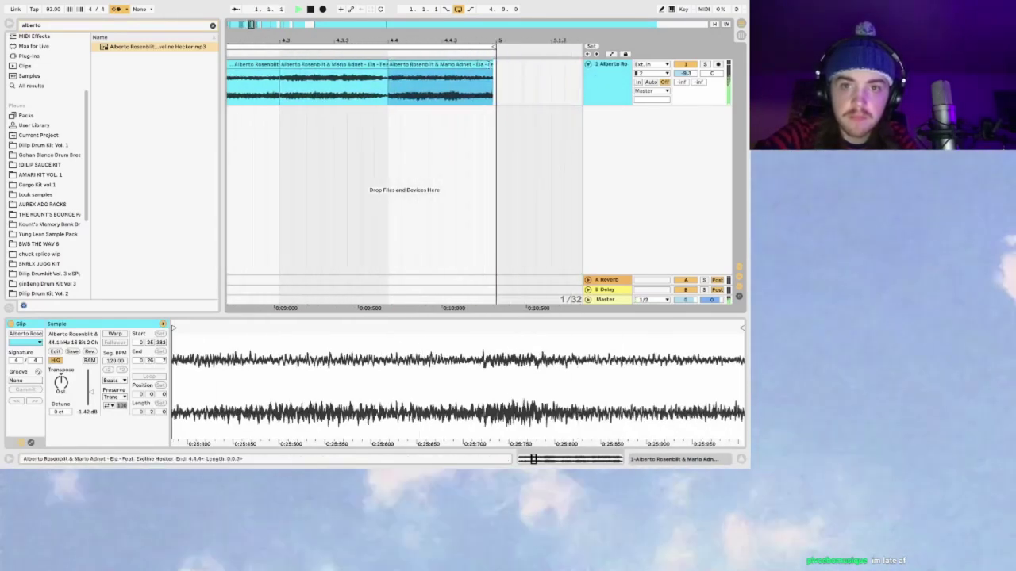
pyautogui.click(280, 87)
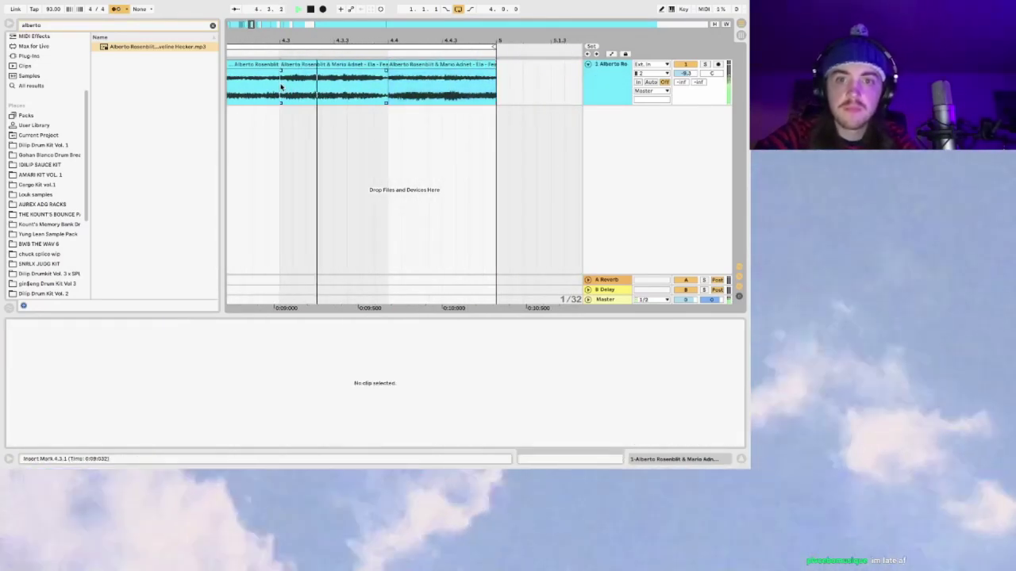
pyautogui.moveTo(266, 35); pyautogui.dragTo(271, 28)
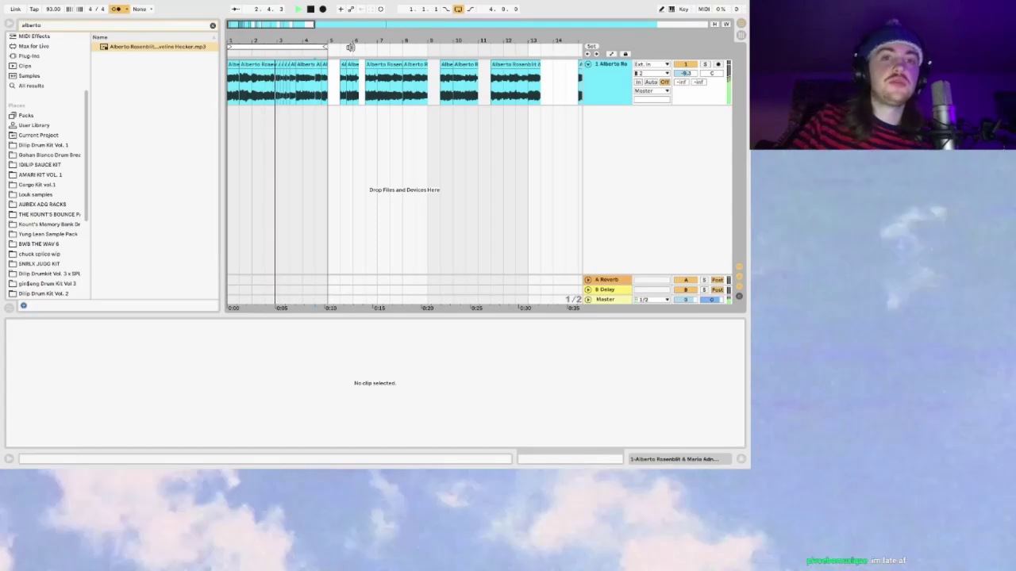
# Step: Zoom in on bars 3 to 9 and undo the split, rejoining the two chops
pyautogui.moveTo(263, 24); pyautogui.dragTo(283, 24)
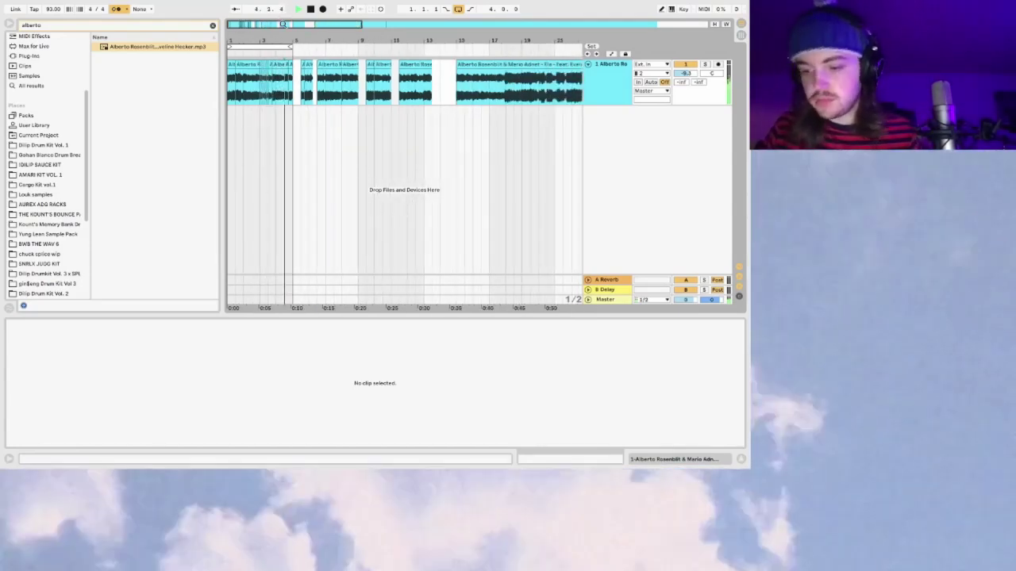
pyautogui.moveTo(283, 24); pyautogui.dragTo(256, 42)
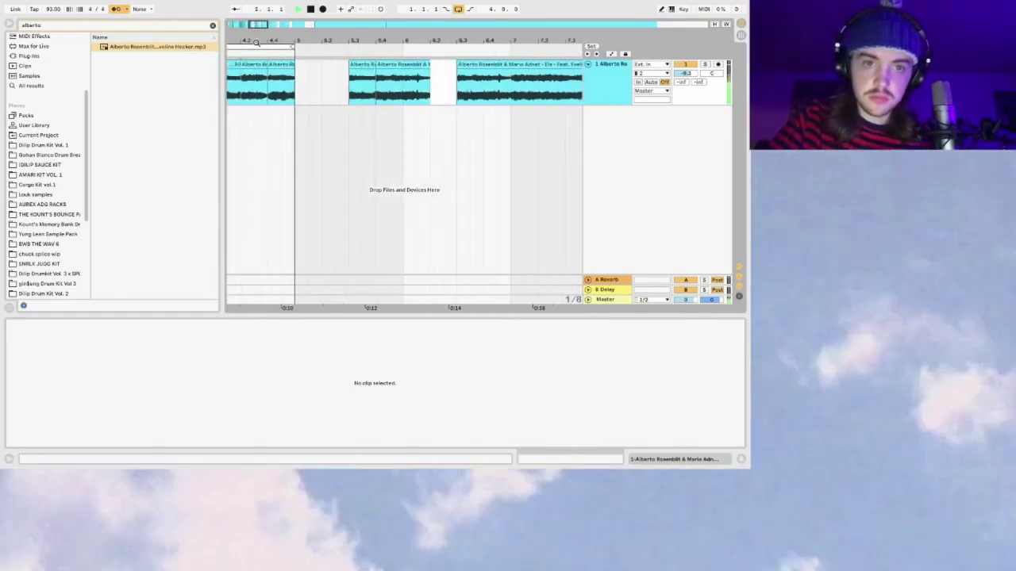
pyautogui.click(241, 64)
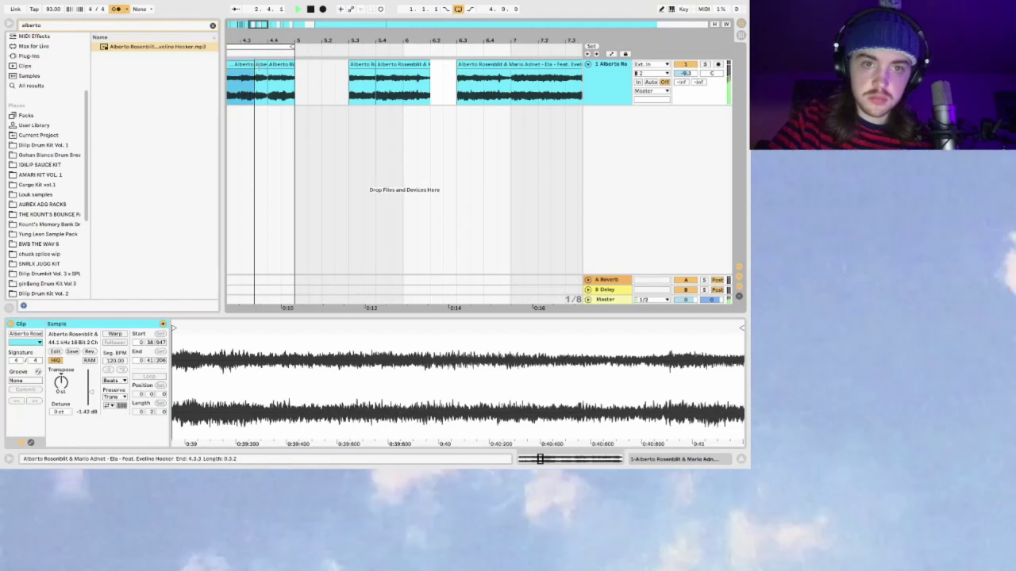
pyautogui.click(259, 88)
pyautogui.hscroll(-4, 259, 89)
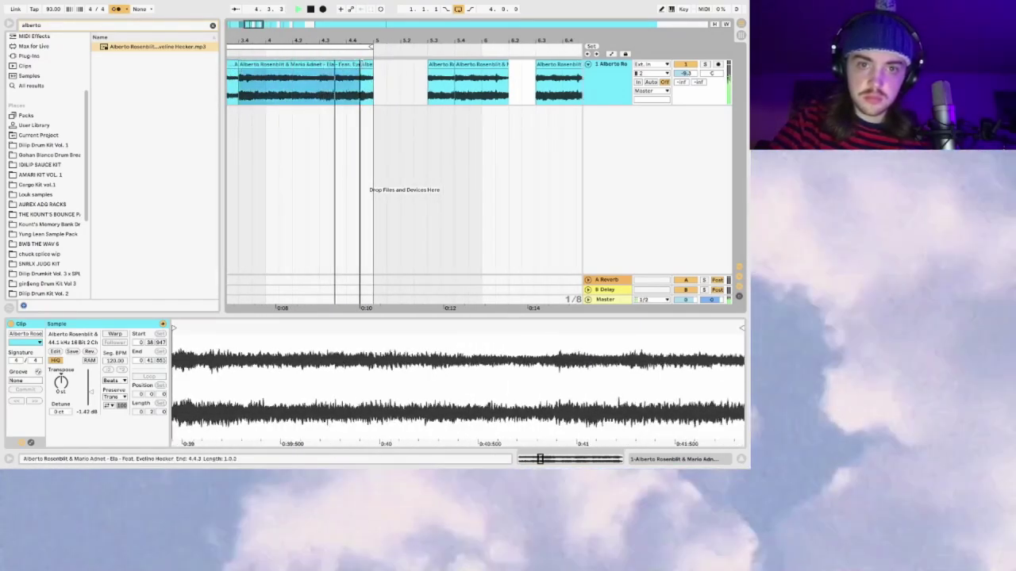
pyautogui.hotkey('ctrl', 'z')
pyautogui.click(277, 92)
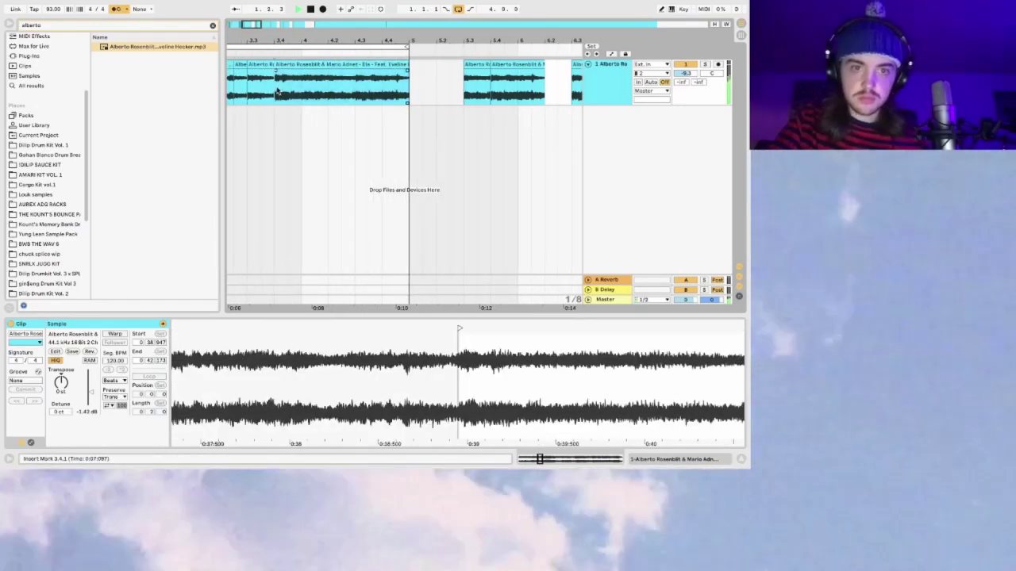
# Step: Return the play position to the start, zoom out to bars 1–13, and select clips from bar 5 onward
pyautogui.moveTo(255, 29); pyautogui.dragTo(253, 23)
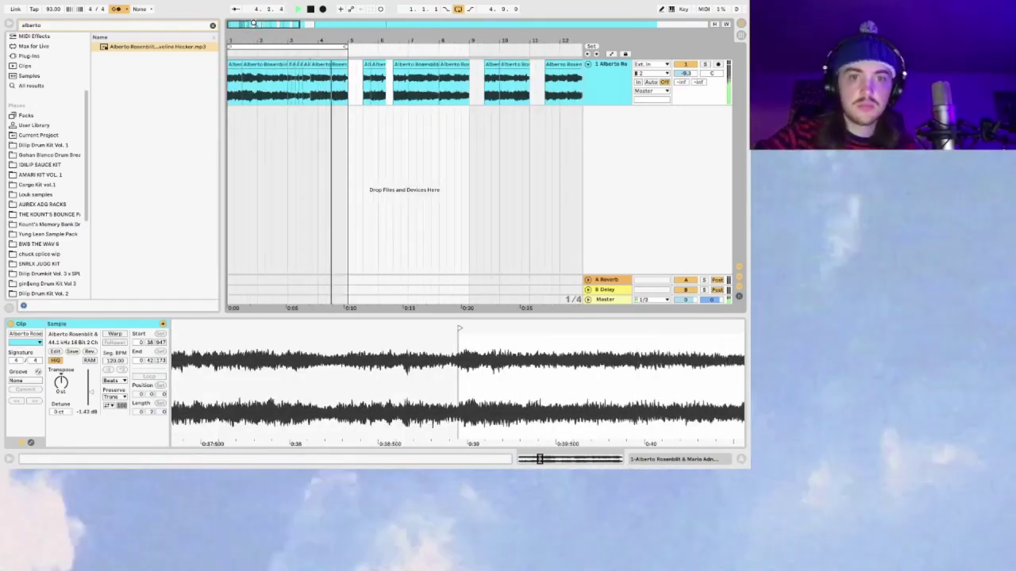
pyautogui.click(231, 87)
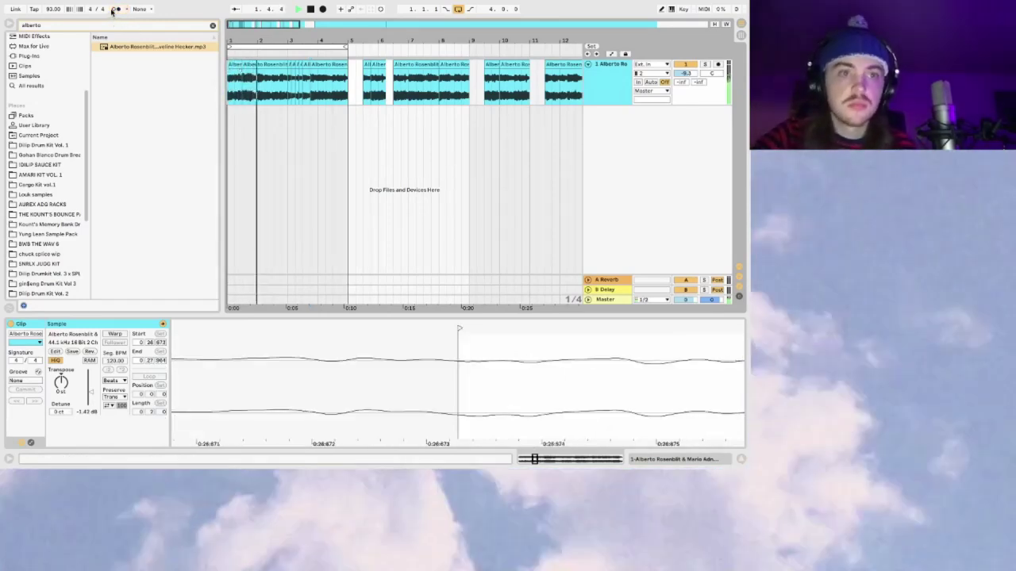
pyautogui.moveTo(251, 21); pyautogui.dragTo(252, 18)
pyautogui.click(350, 66)
pyautogui.keyDown('shift'); pyautogui.click(558, 63); pyautogui.keyUp('shift')
# Step: Deactivate the seven later clips, leaving only the first clip selected
pyautogui.press('0')
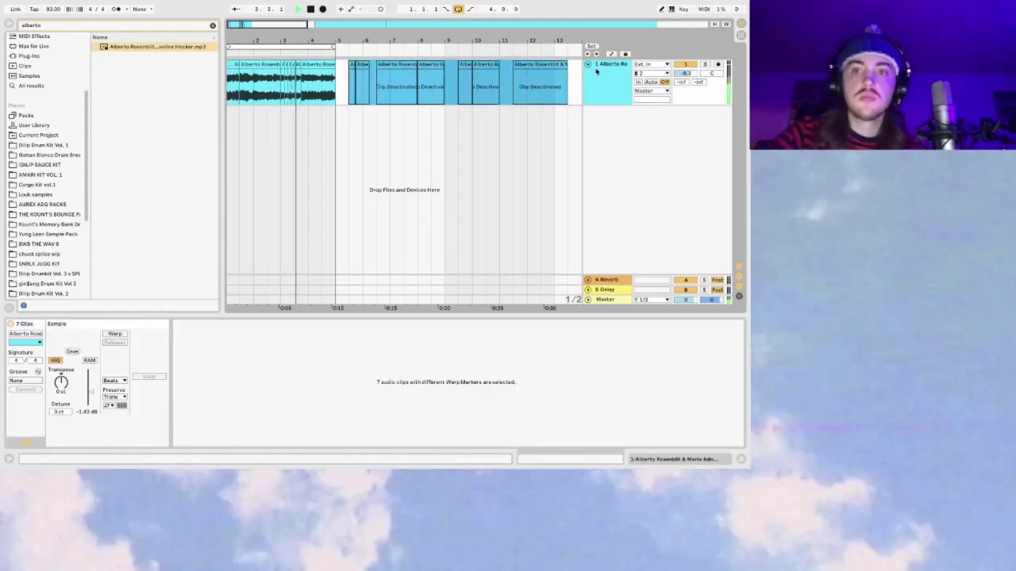
pyautogui.click(589, 65)
pyautogui.click(232, 64)
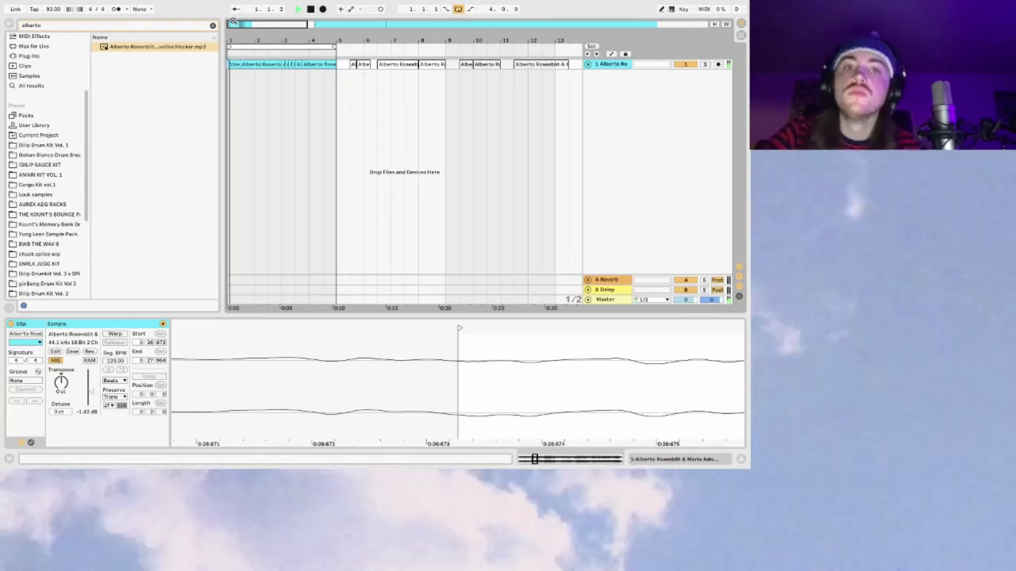
# Step: Move the chop at bar 3.4 further along to around bar 7.3
pyautogui.click(589, 66)
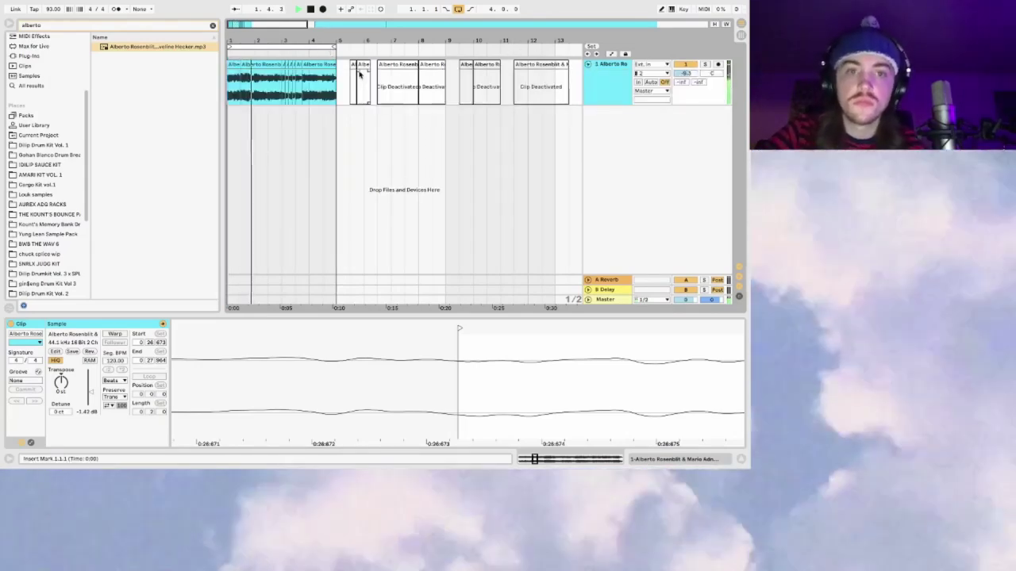
pyautogui.click(315, 67)
pyautogui.moveTo(321, 67); pyautogui.dragTo(427, 68)
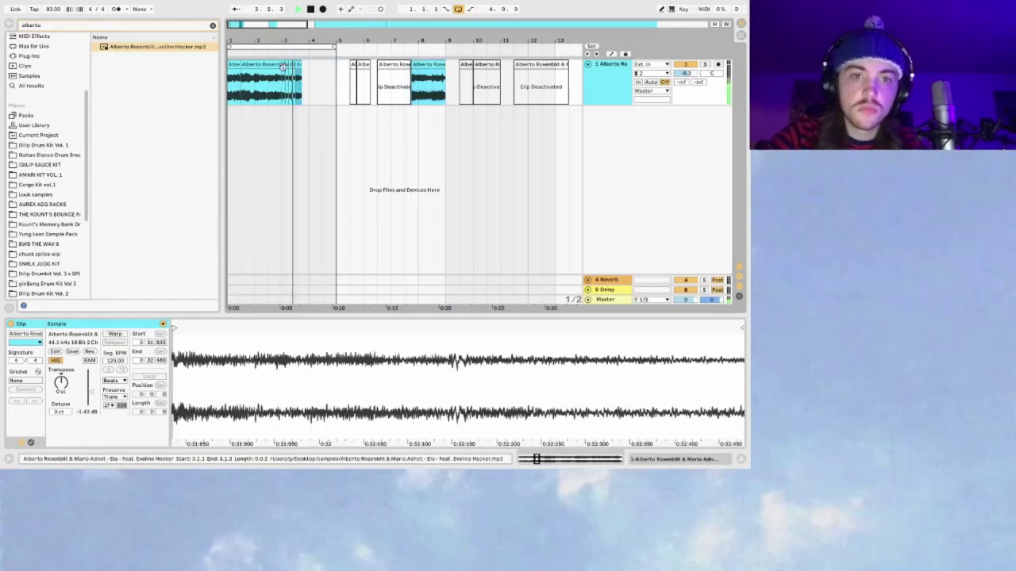
pyautogui.click(296, 65)
pyautogui.hotkey('shift', 'Right')
pyautogui.press('space')
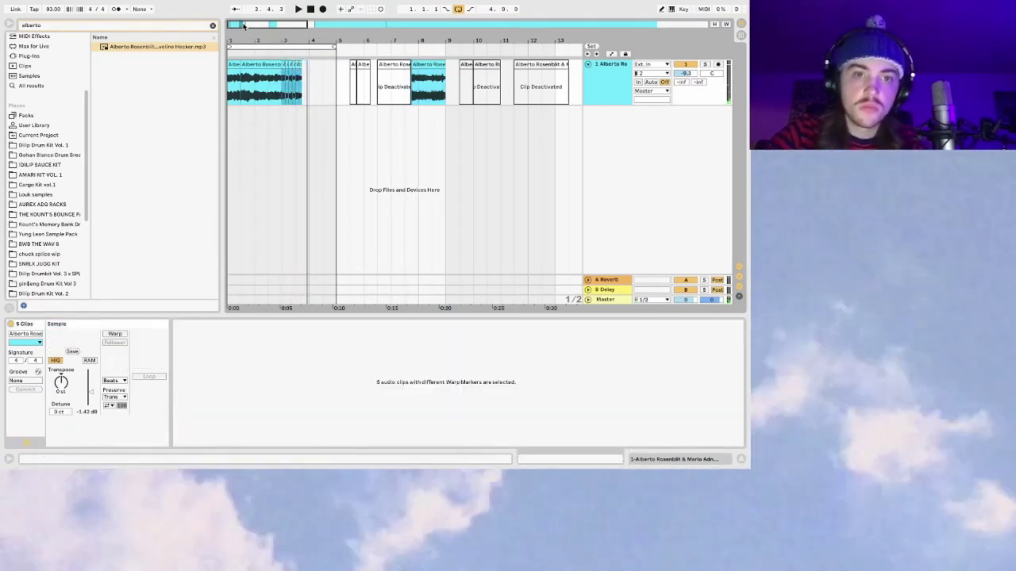
pyautogui.moveTo(245, 24); pyautogui.dragTo(246, 26)
# Step: Audition the short slices around bar 3.1 with bars 1–14 in view
pyautogui.moveTo(290, 65); pyautogui.dragTo(277, 65)
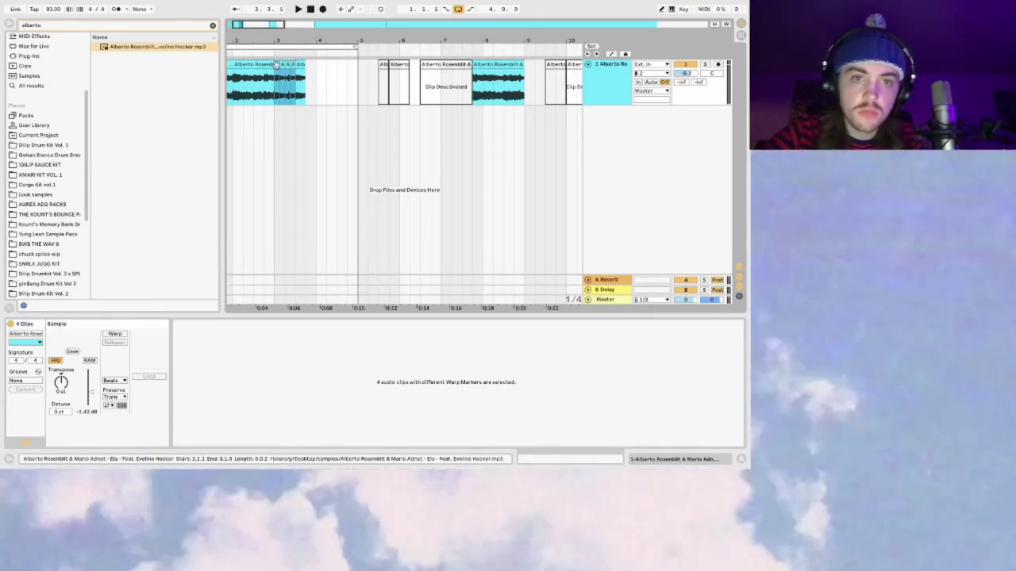
pyautogui.moveTo(287, 65); pyautogui.dragTo(288, 65)
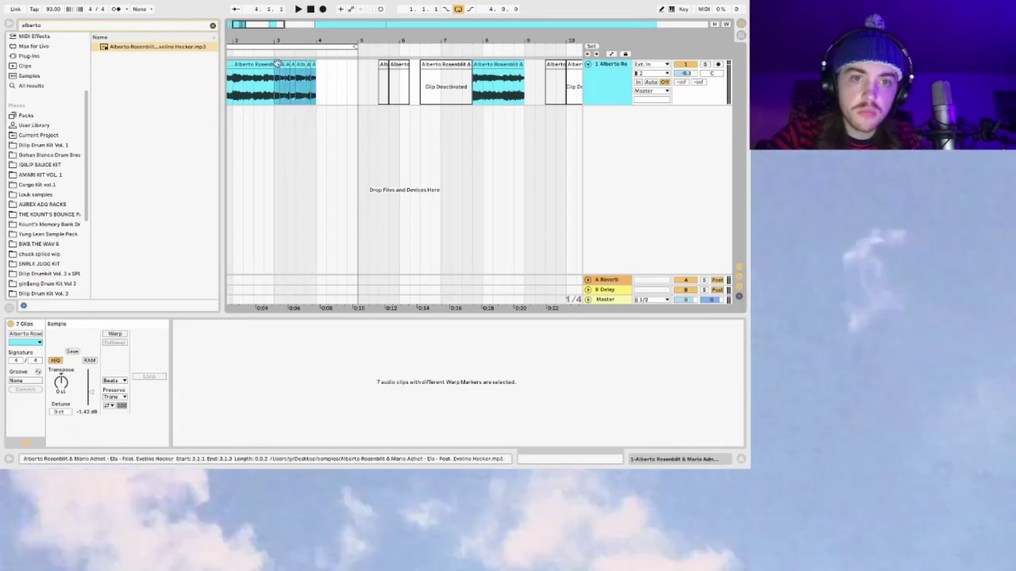
pyautogui.click(277, 64)
pyautogui.press('space')
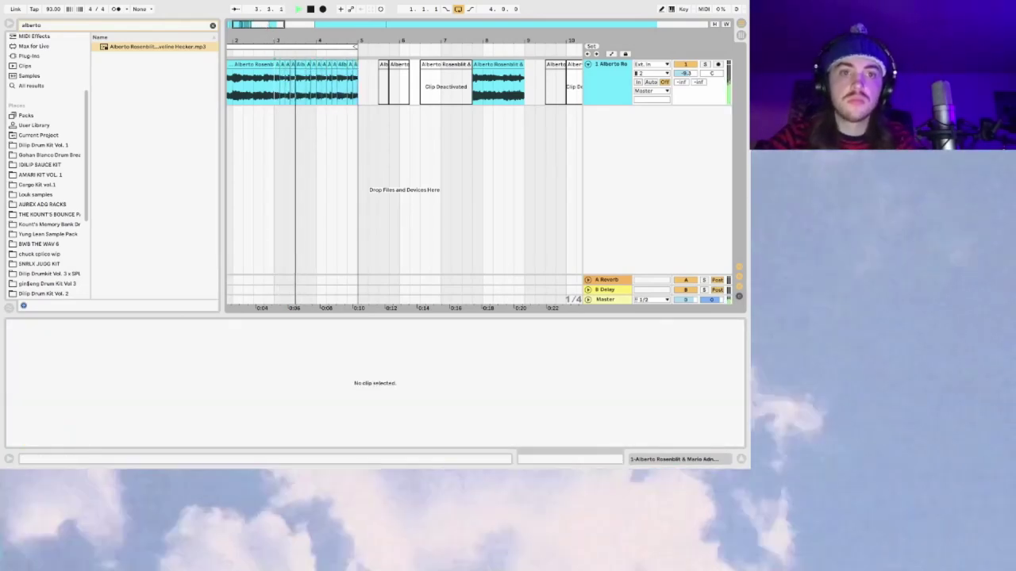
pyautogui.press('-')
pyautogui.click(246, 64)
pyautogui.hotkey('ctrl', 'a')
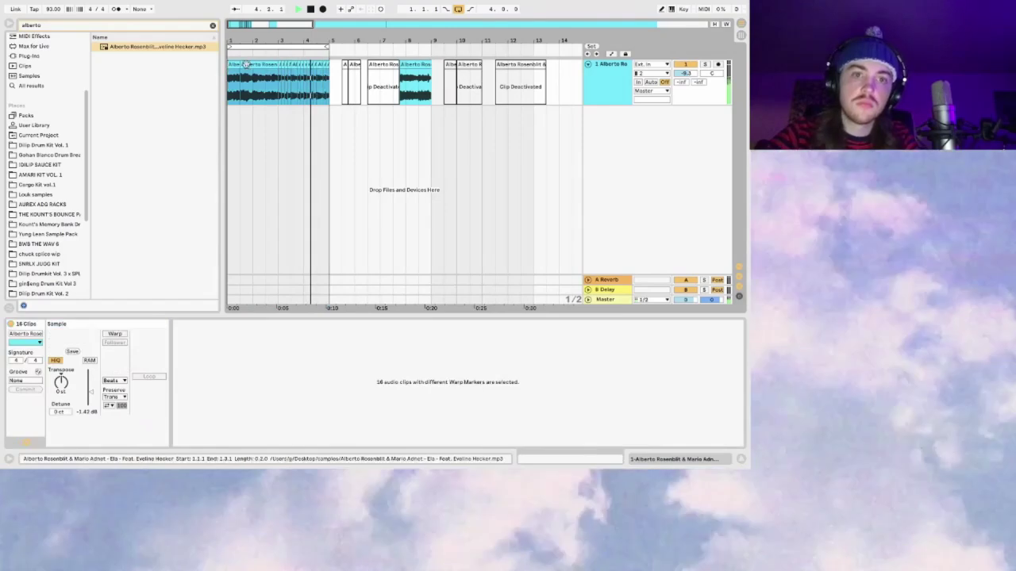
# Step: Play back the chops between bars 4 and 9 from several insert-mark positions
pyautogui.click(424, 74)
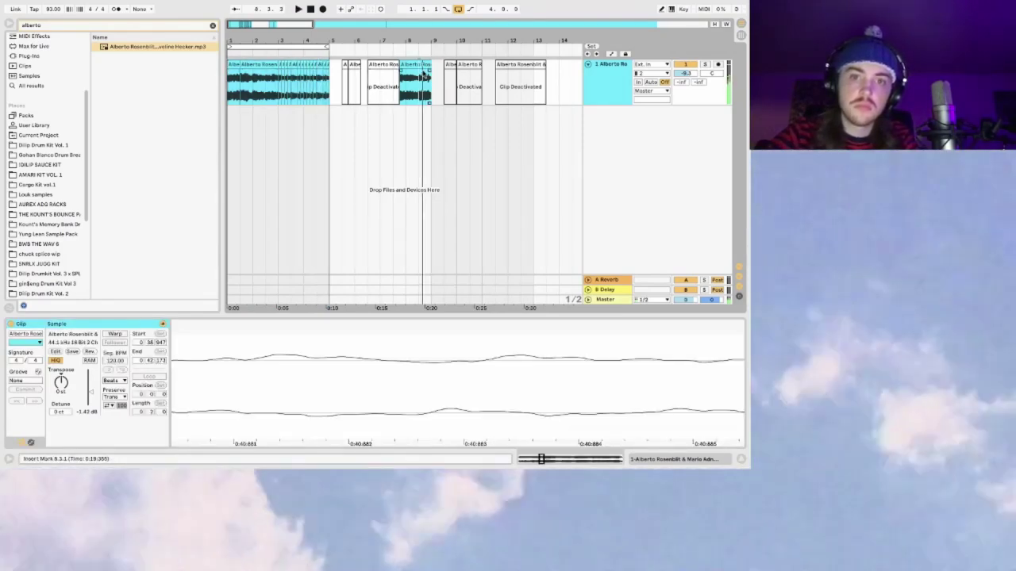
pyautogui.click(426, 66)
pyautogui.moveTo(354, 42); pyautogui.dragTo(390, 85)
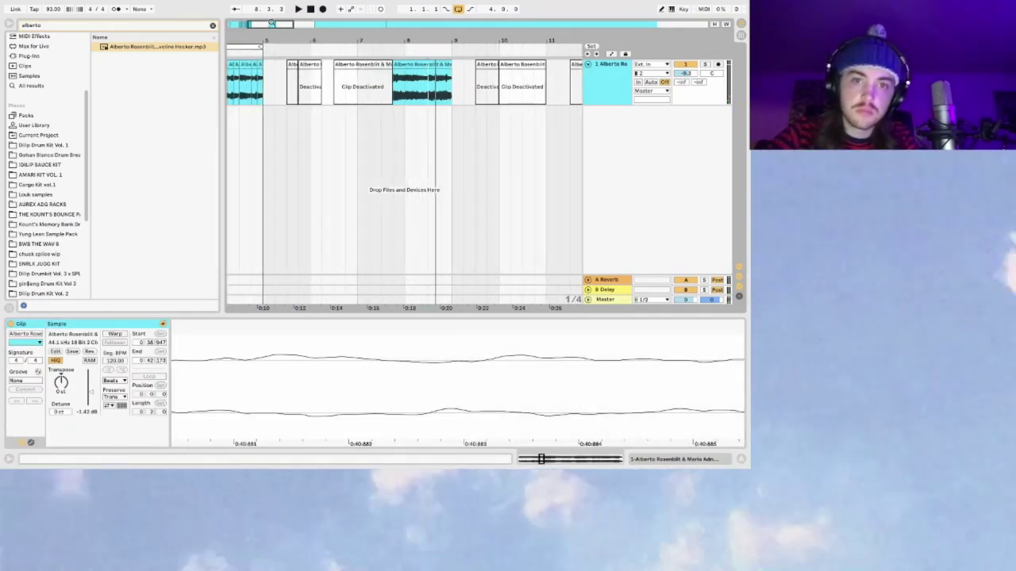
pyautogui.click(390, 85)
pyautogui.click(407, 87)
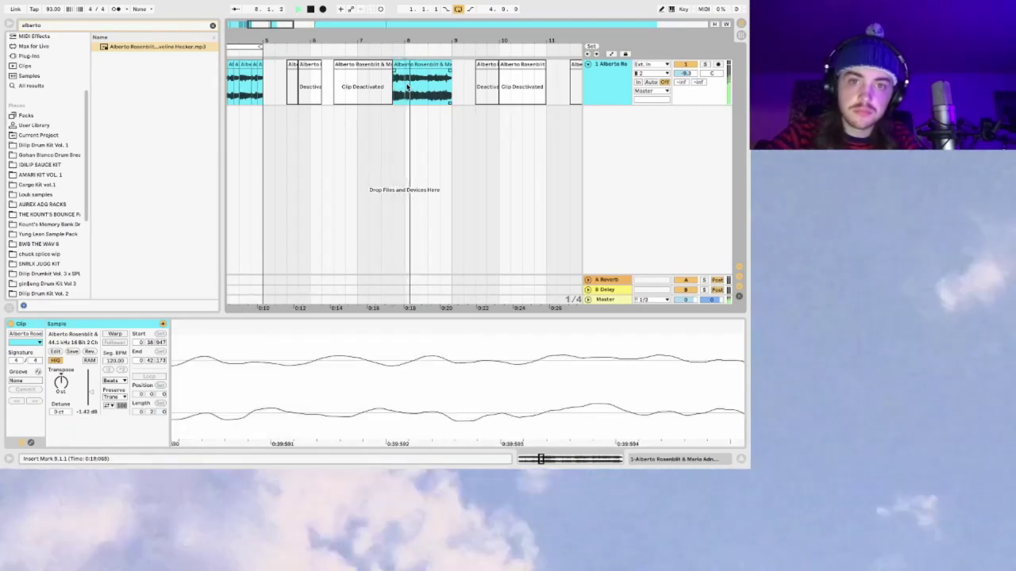
pyautogui.click(305, 79)
pyautogui.click(257, 74)
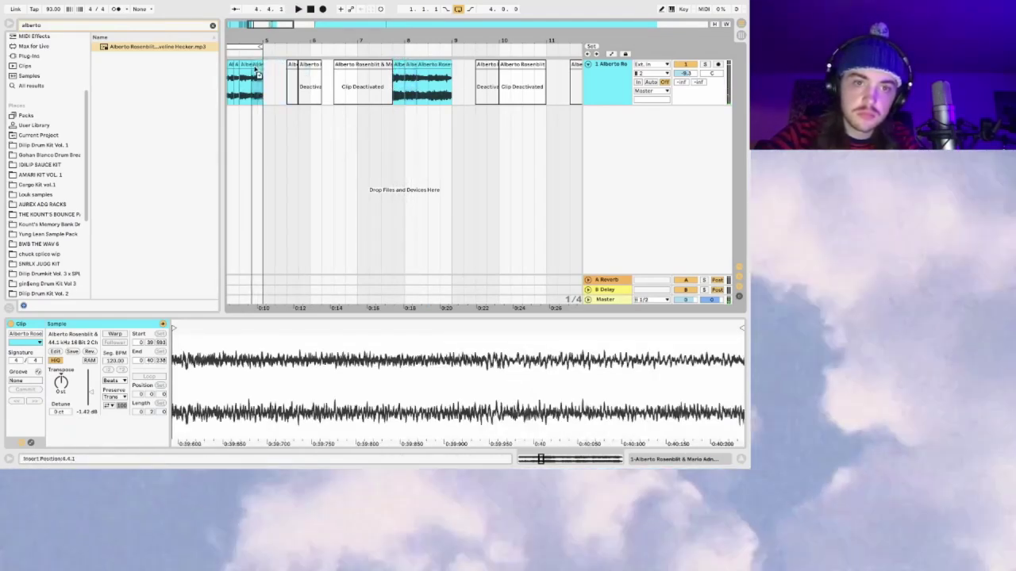
pyautogui.click(257, 74)
pyautogui.press('space')
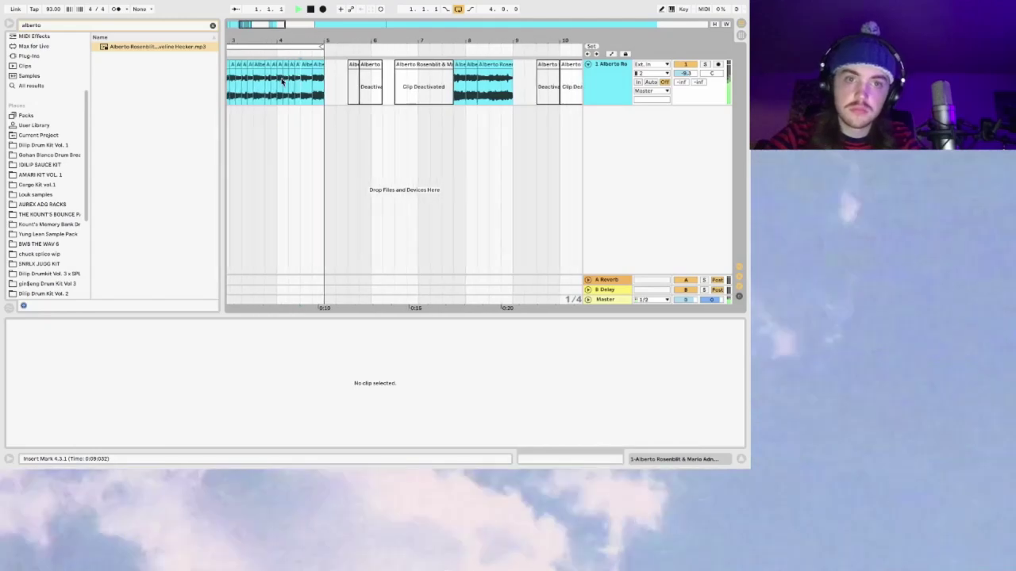
# Step: Try duplicating the short chop before the gap, undo it, and replay from bar 4.3
pyautogui.scroll(3, 357, 46)
pyautogui.click(354, 66)
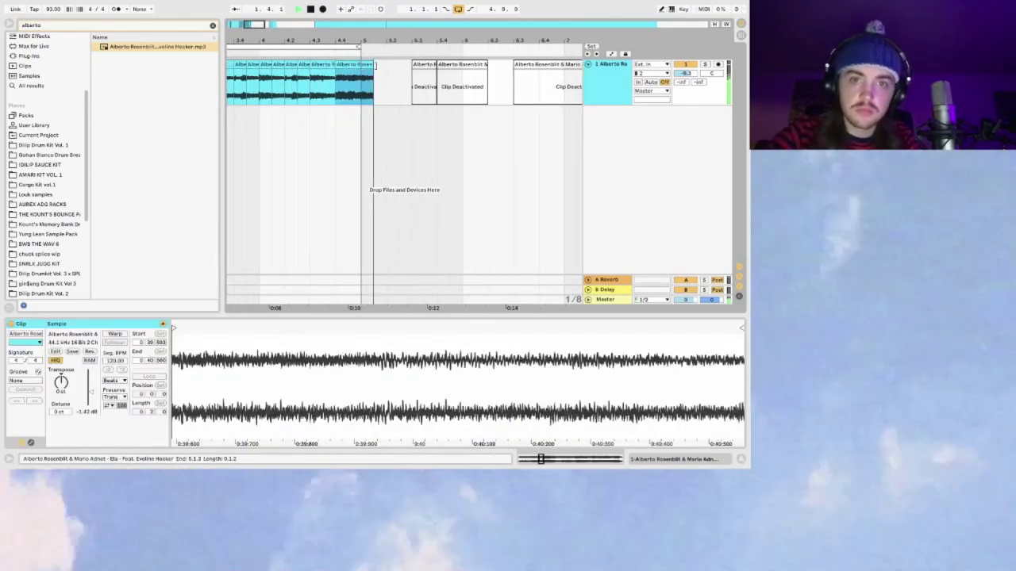
pyautogui.press('super+d')
pyautogui.press('super+z')
pyautogui.click(332, 96)
pyautogui.press('space')
pyautogui.click(310, 90)
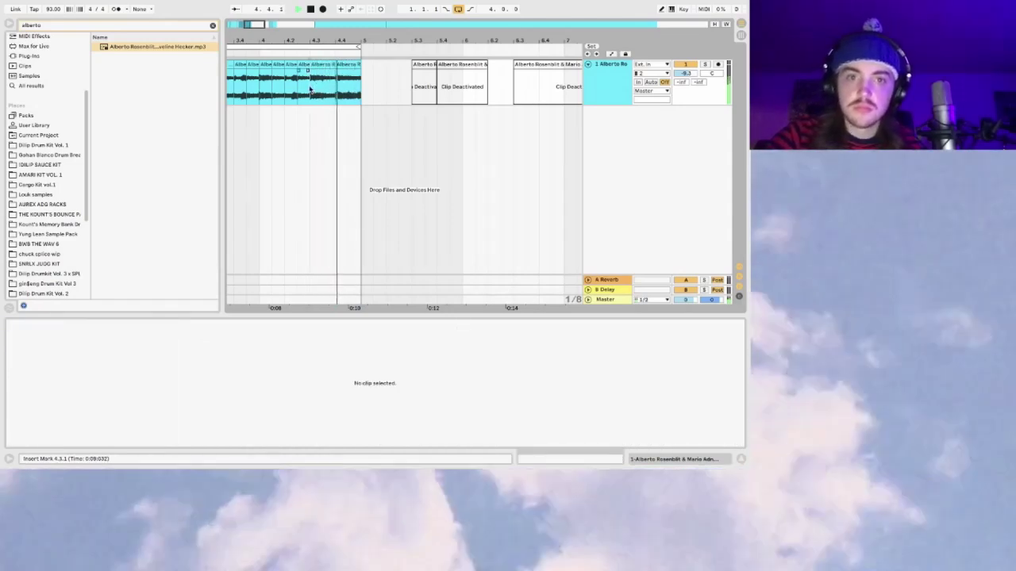
pyautogui.moveTo(259, 26); pyautogui.dragTo(255, 26)
pyautogui.click(336, 87)
pyautogui.press('space')
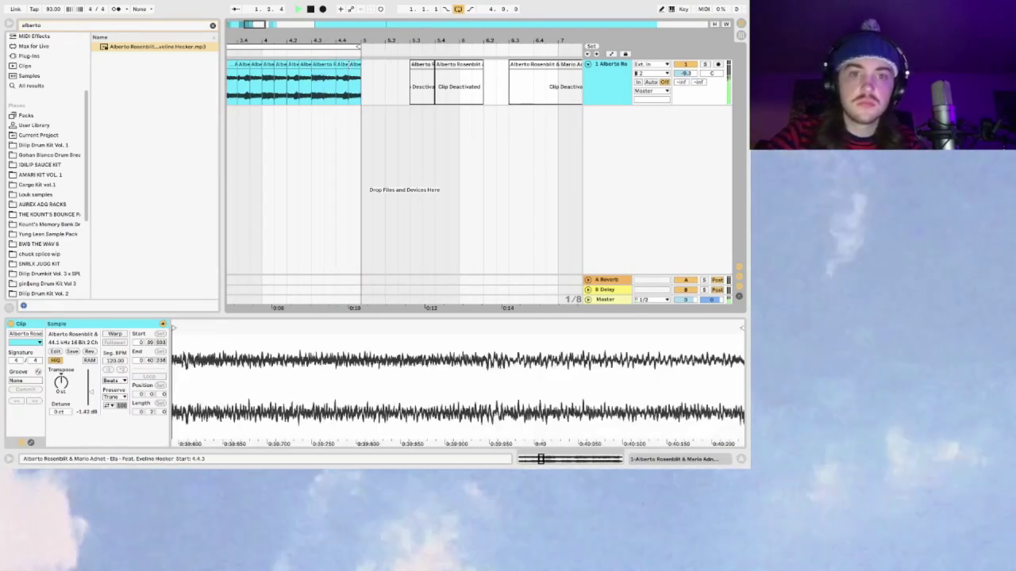
# Step: Reactivate the deactivated clips and select all eight clips across the arrangement
pyautogui.click(307, 95)
pyautogui.hotkey('ctrl', 'z')
pyautogui.click(250, 89)
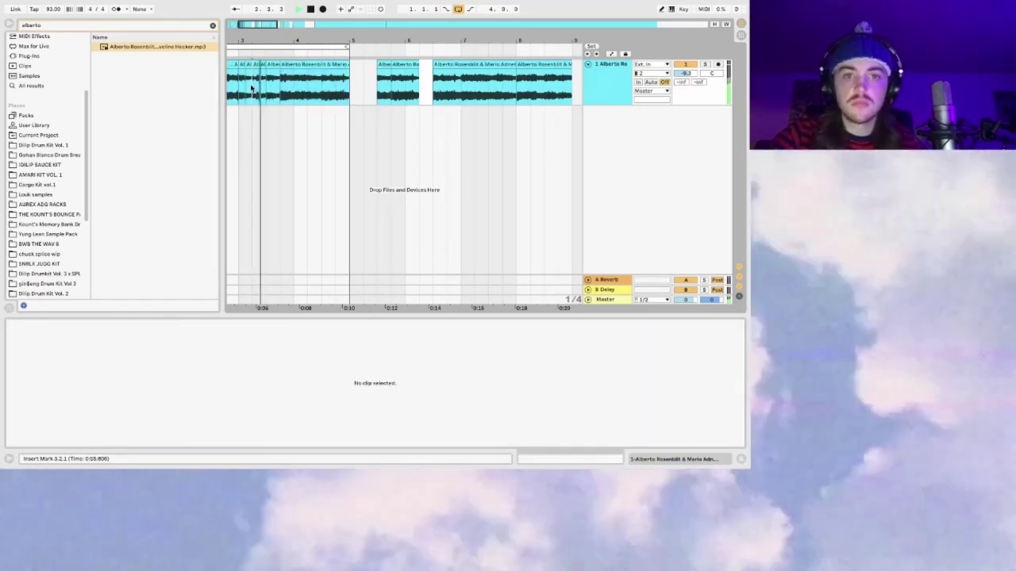
pyautogui.moveTo(258, 25); pyautogui.dragTo(259, 25)
pyautogui.press('-')
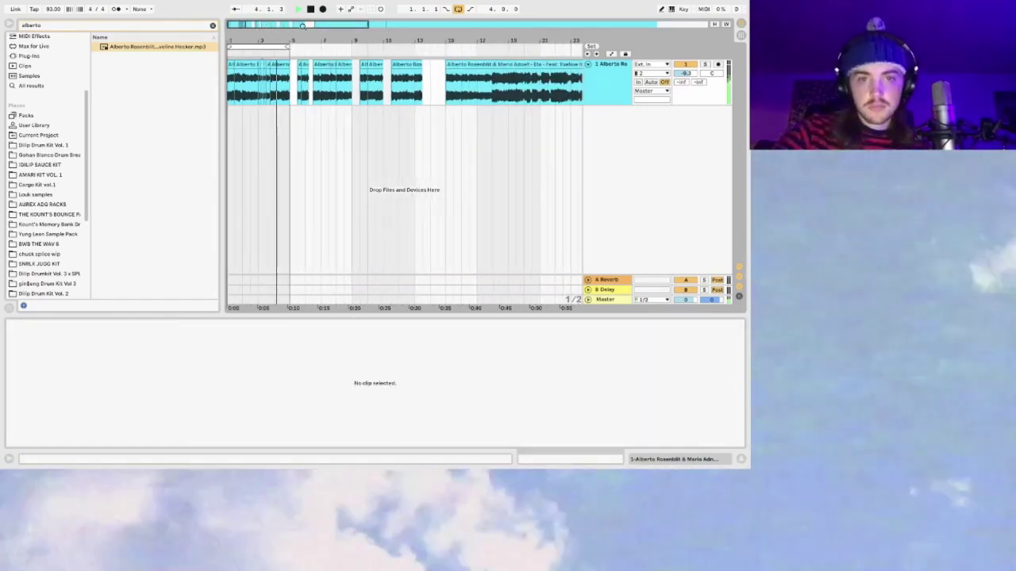
pyautogui.hotkey('ctrl', 'a')
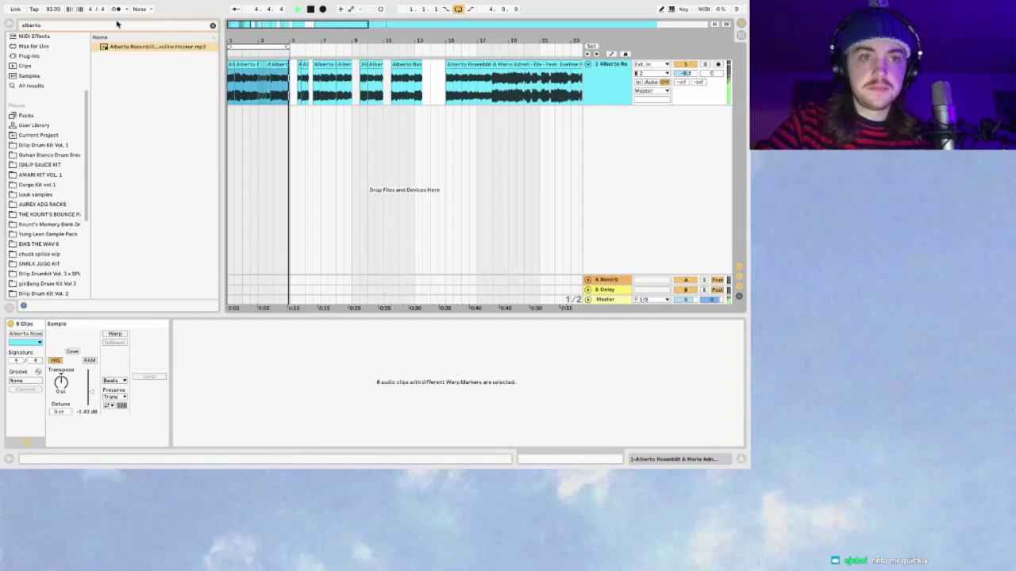
# Step: Enable Warp on all eight clips and set the song tempo to about 85 BPM
pyautogui.click(114, 335)
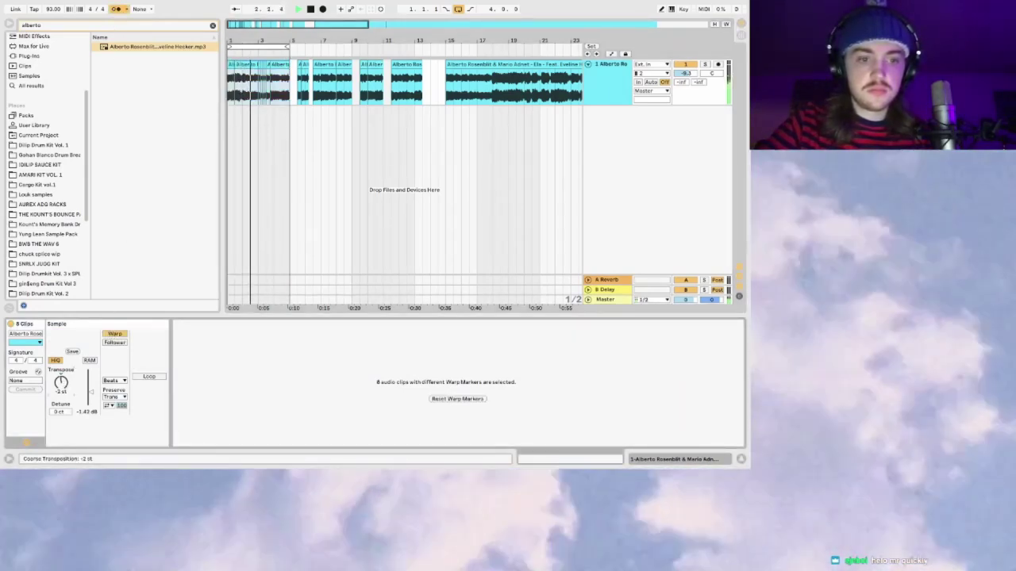
pyautogui.moveTo(52, 10); pyautogui.dragTo(52, 18)
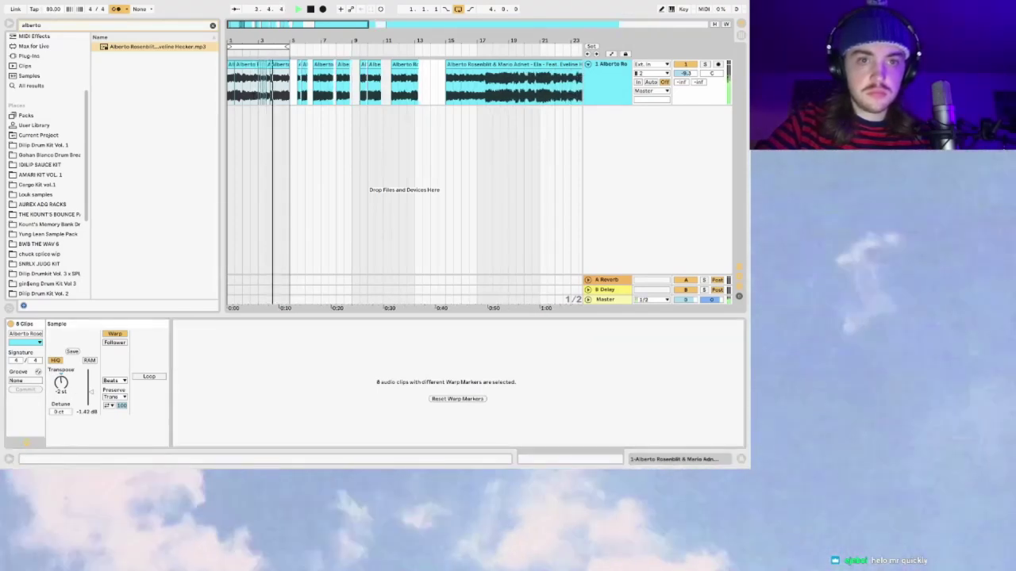
pyautogui.moveTo(52, 10); pyautogui.dragTo(51, 3)
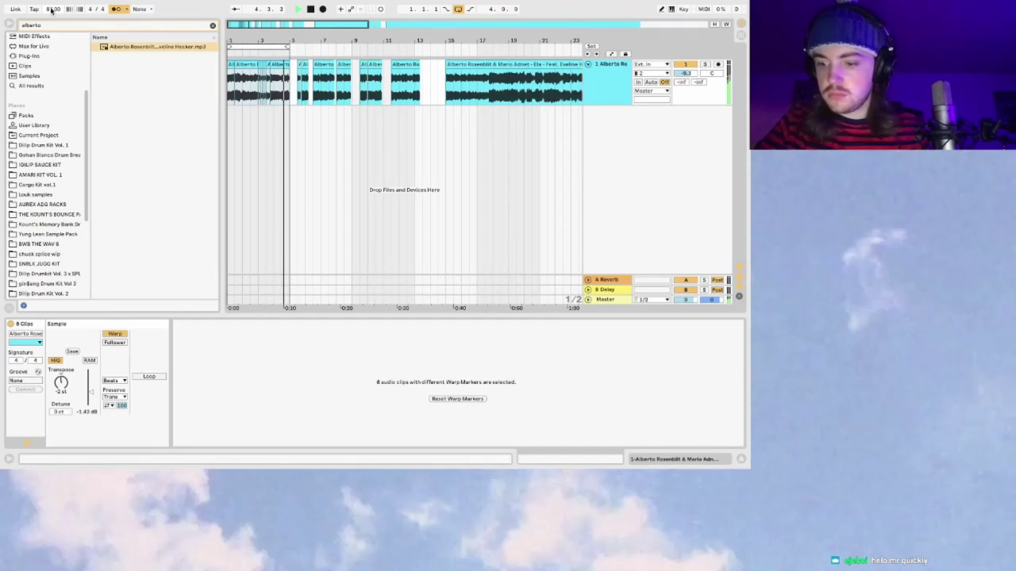
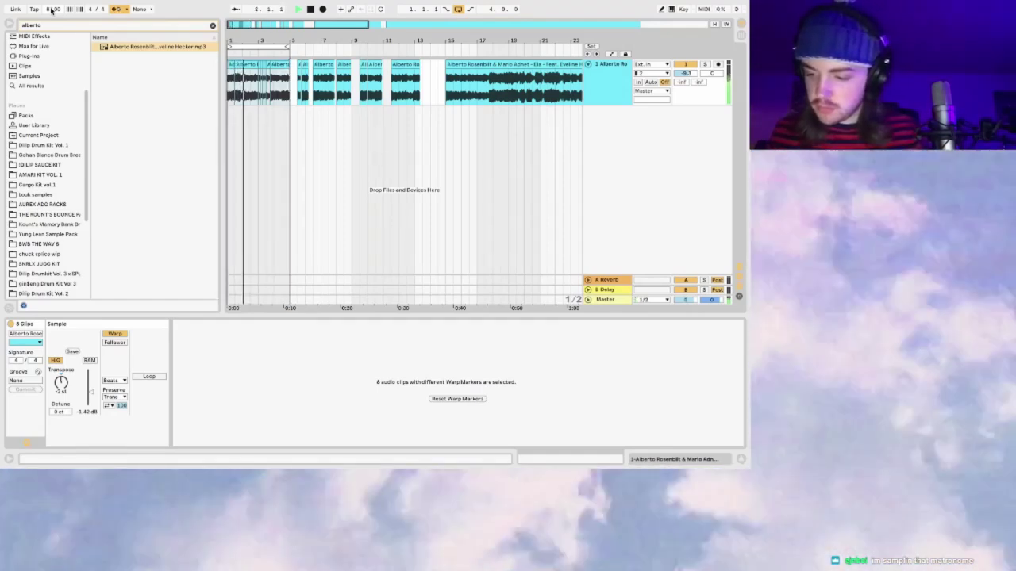
# Step: Exit full screen, check the YouTube to MP3 downloader, then return to Live
pyautogui.moveTo(52, 7)
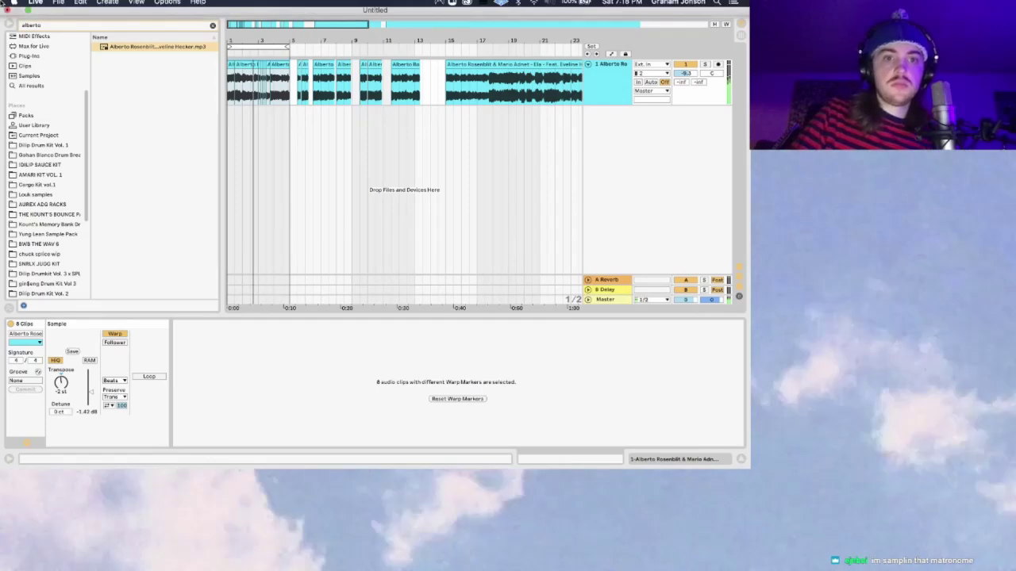
pyautogui.click(230, 87)
pyautogui.press('ctrl+super+f')
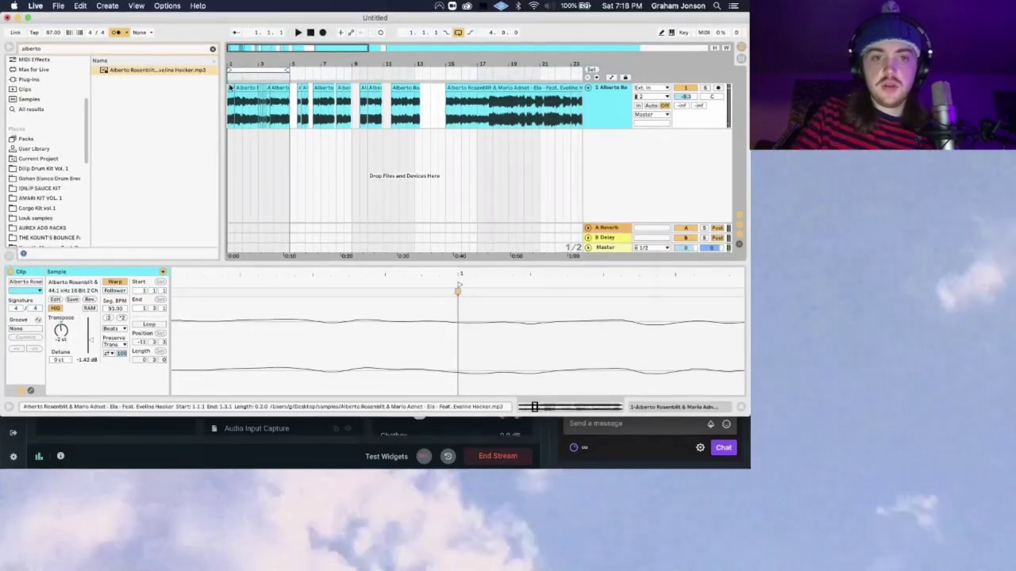
pyautogui.click(29, 18)
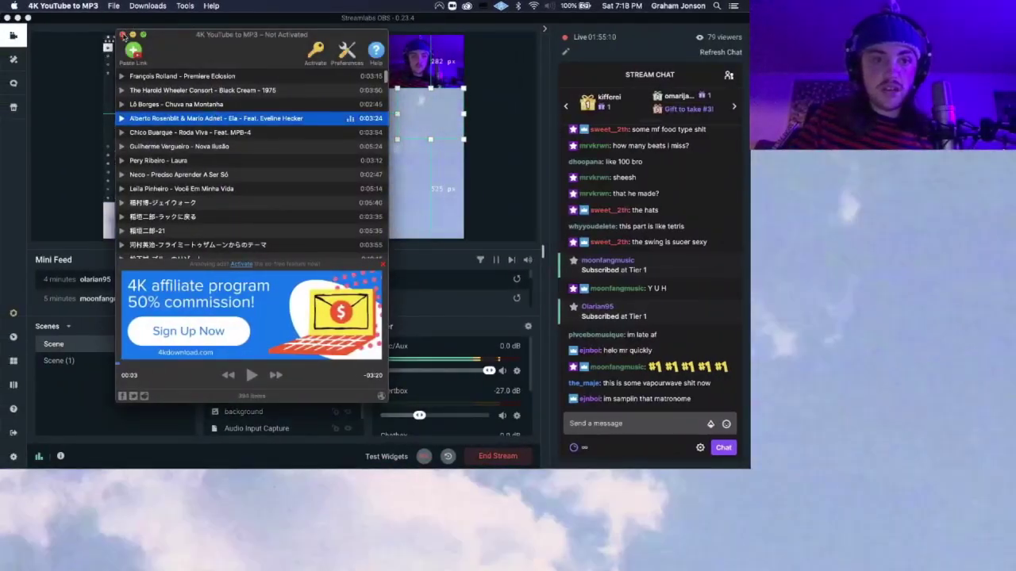
pyautogui.hotkey('ctrl', 'Right')
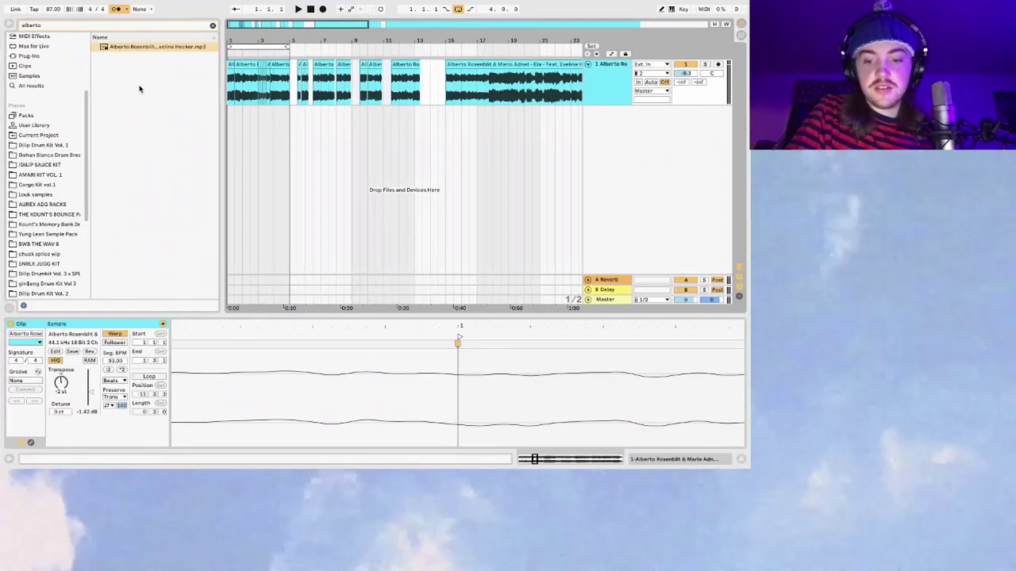
# Step: Set the audio Buffer Size to 256 Samples in Preferences and close them
pyautogui.press('super+comma')
pyautogui.click(401, 203)
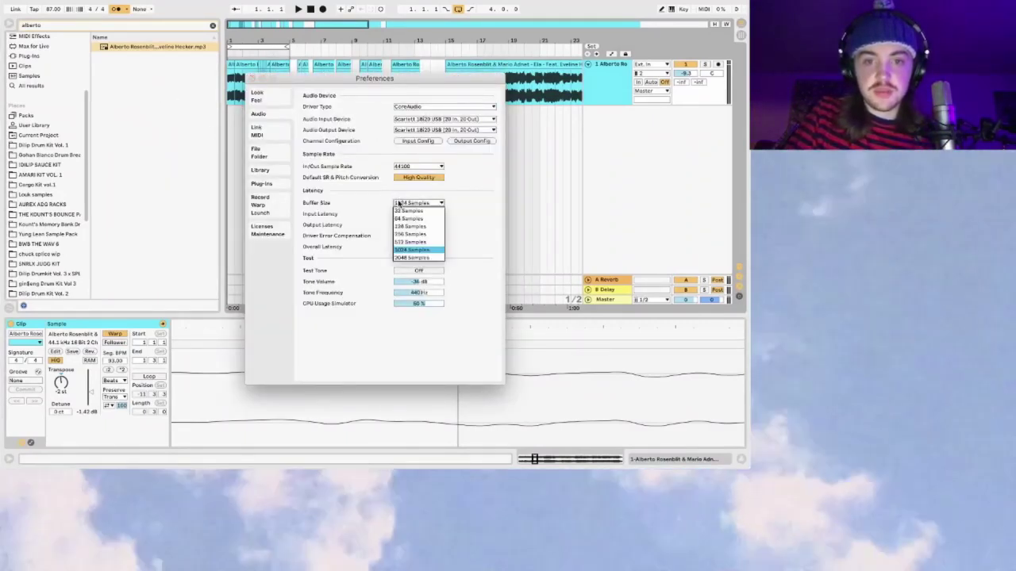
pyautogui.press('Return')
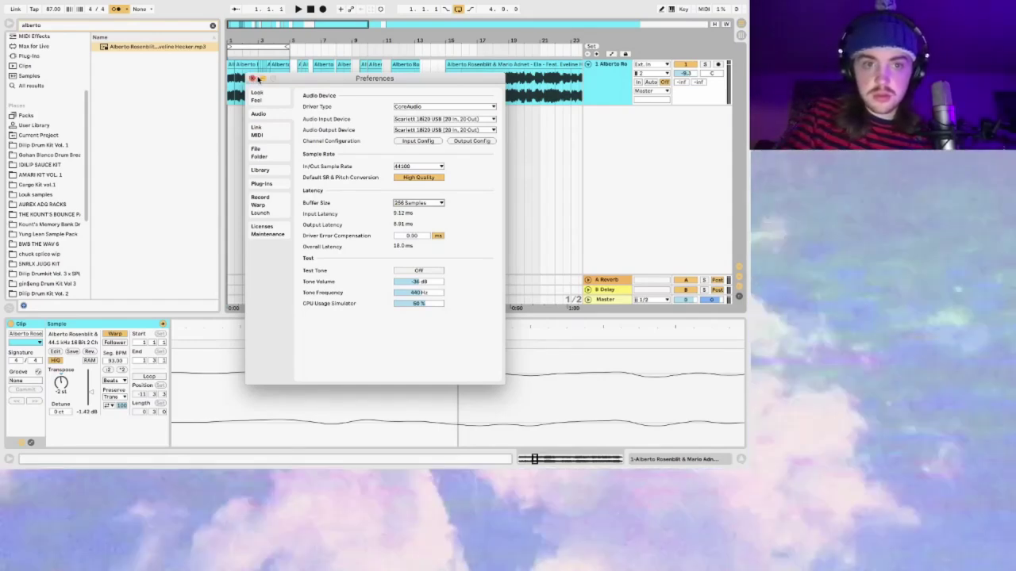
pyautogui.click(251, 79)
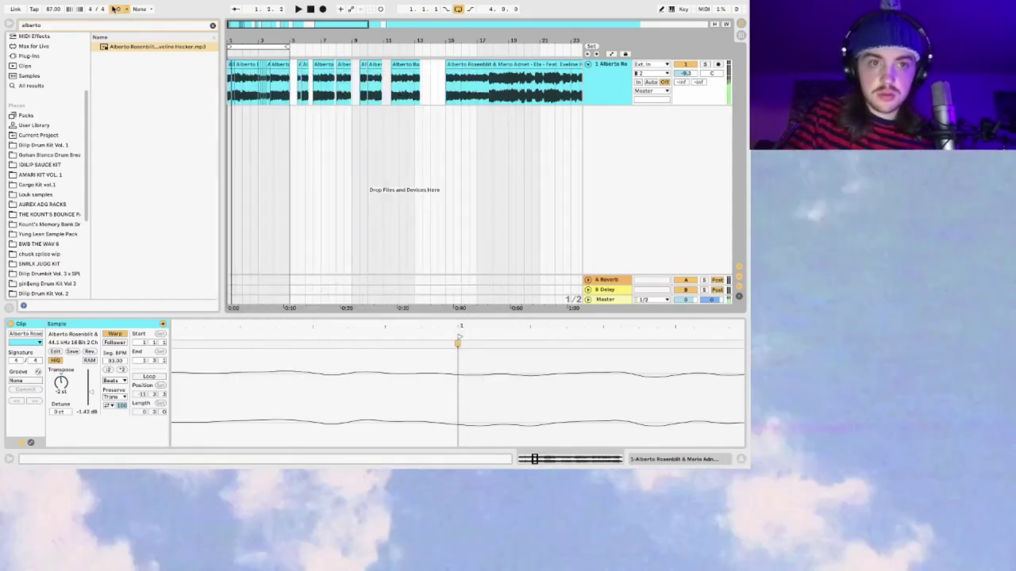
# Step: Browse the Plug-ins category and the User Library folders in the browser
pyautogui.moveTo(241, 24); pyautogui.dragTo(242, 34)
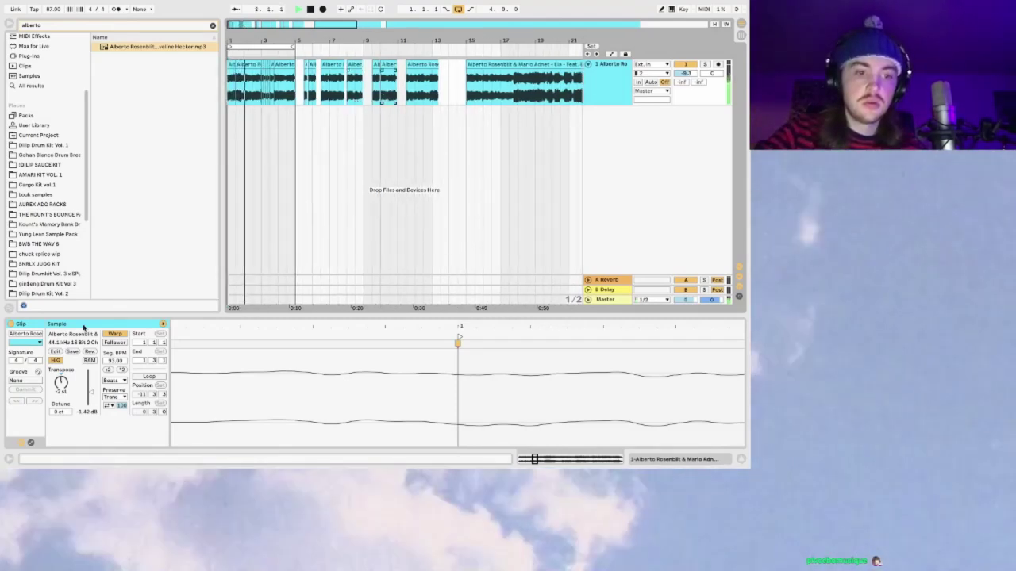
pyautogui.scroll(4, 36, 156)
pyautogui.click(32, 137)
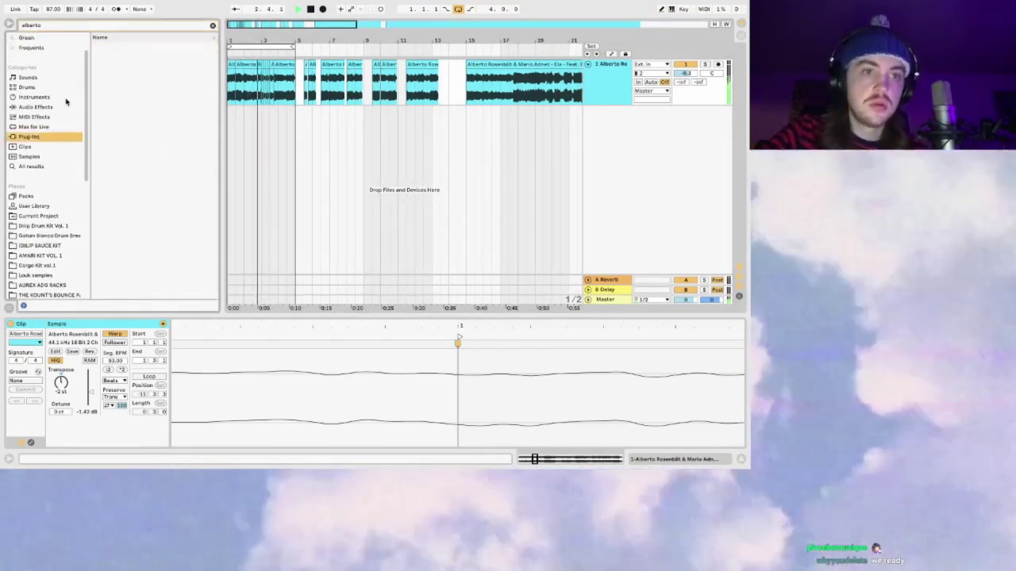
pyautogui.click(210, 25)
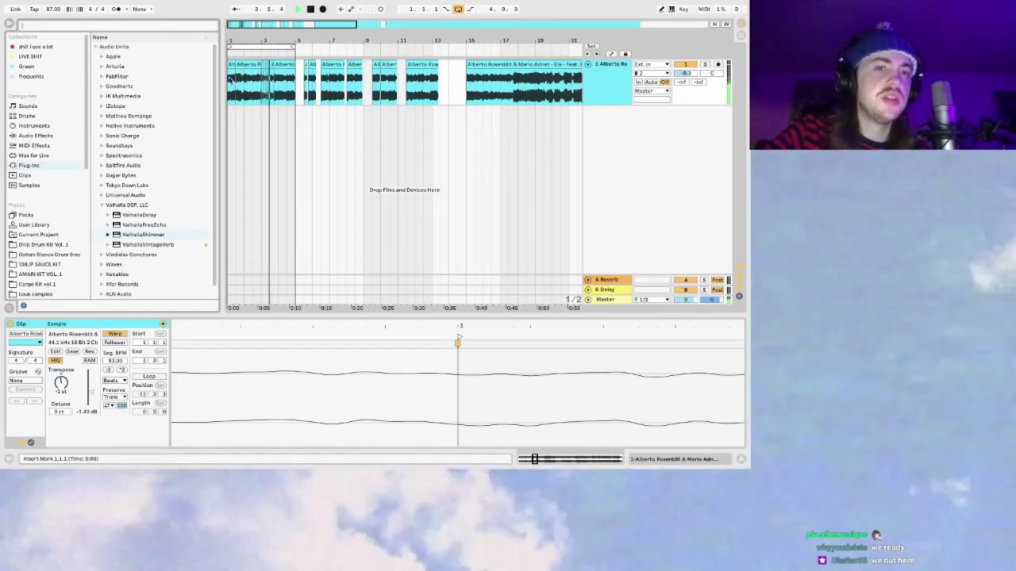
pyautogui.scroll(-3, 38, 235)
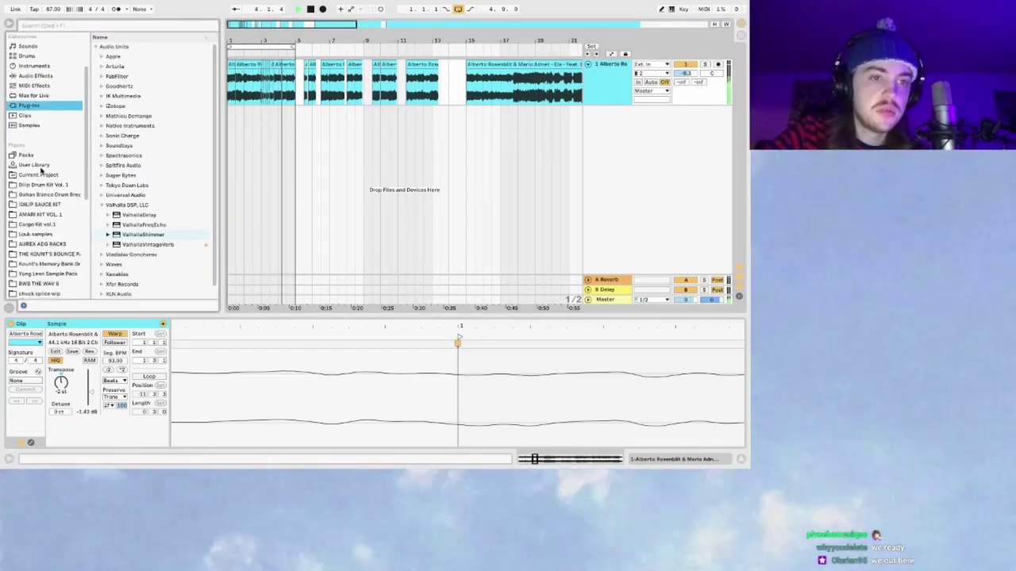
pyautogui.click(39, 166)
pyautogui.click(66, 28)
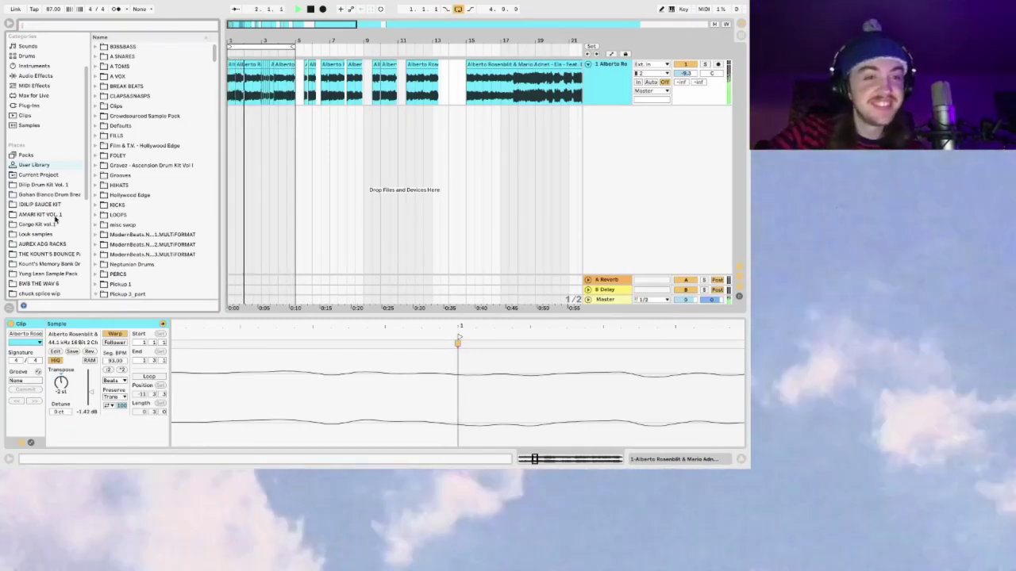
pyautogui.scroll(-3, 46, 213)
pyautogui.scroll(-2, 51, 222)
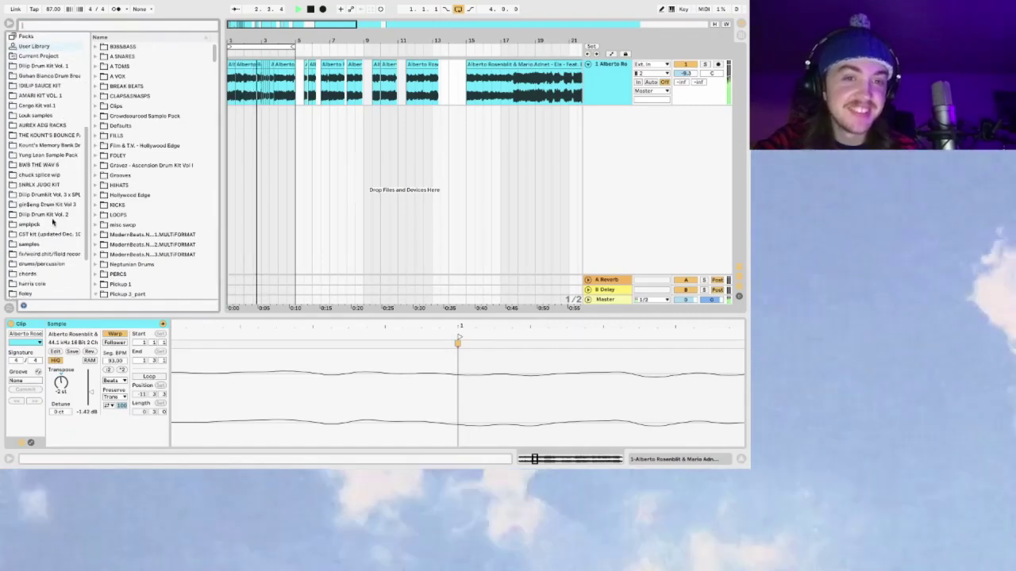
pyautogui.scroll(4, 70, 130)
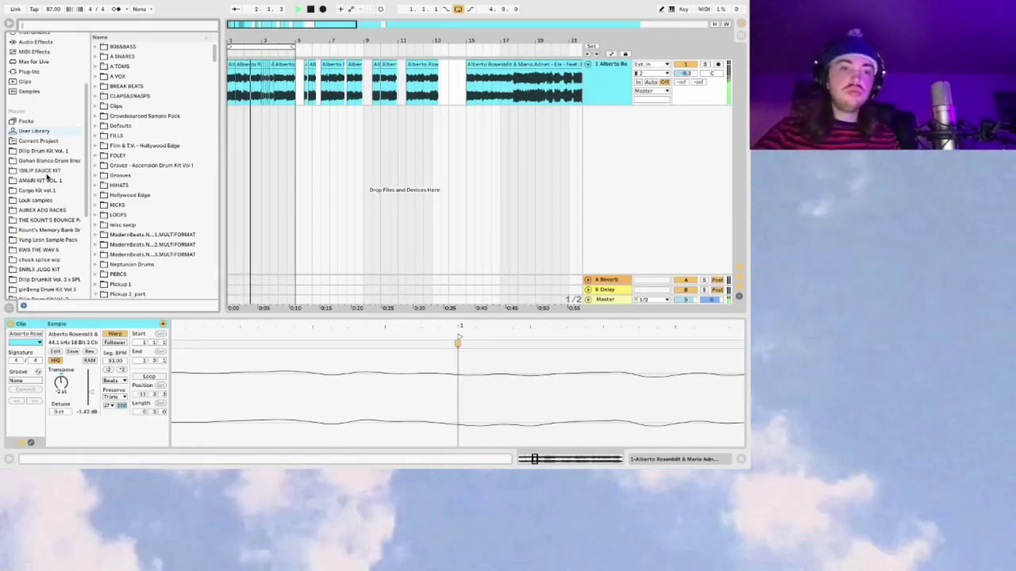
pyautogui.scroll(-2, 41, 181)
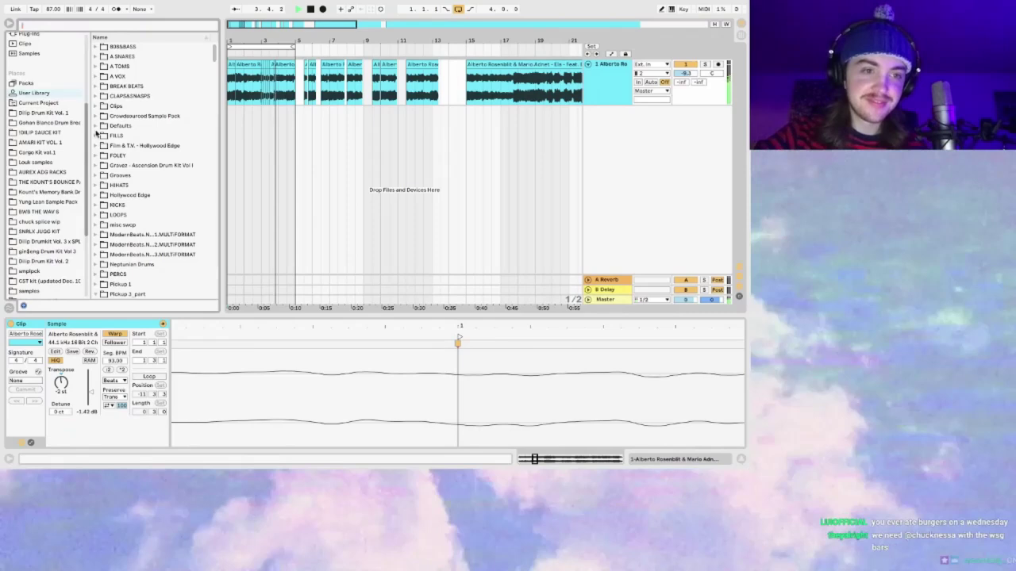
# Step: Search 'drumbreak' in the samples folder and preview the Daly Wilson break
pyautogui.click(113, 24)
pyautogui.write('break')
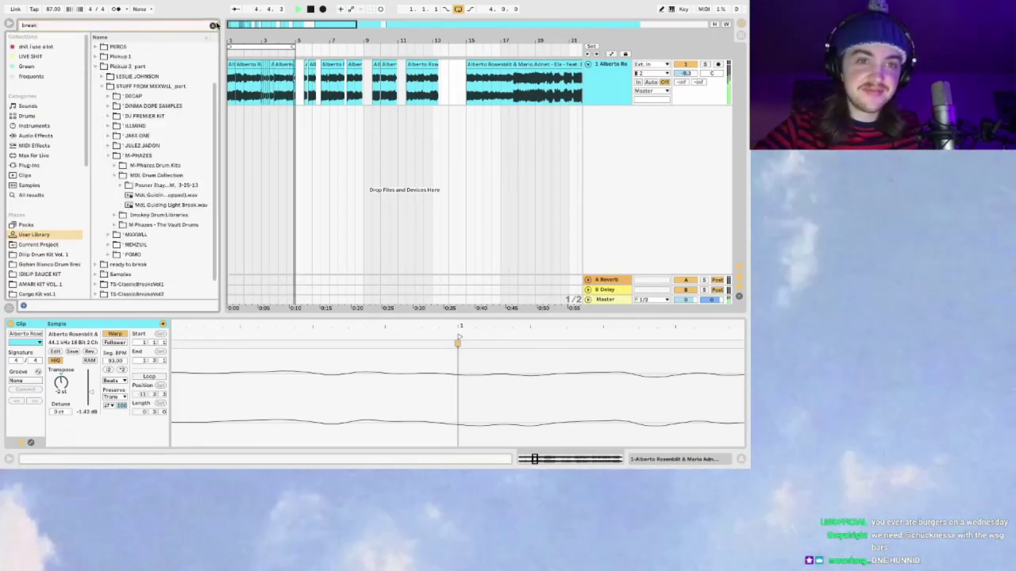
pyautogui.click(212, 25)
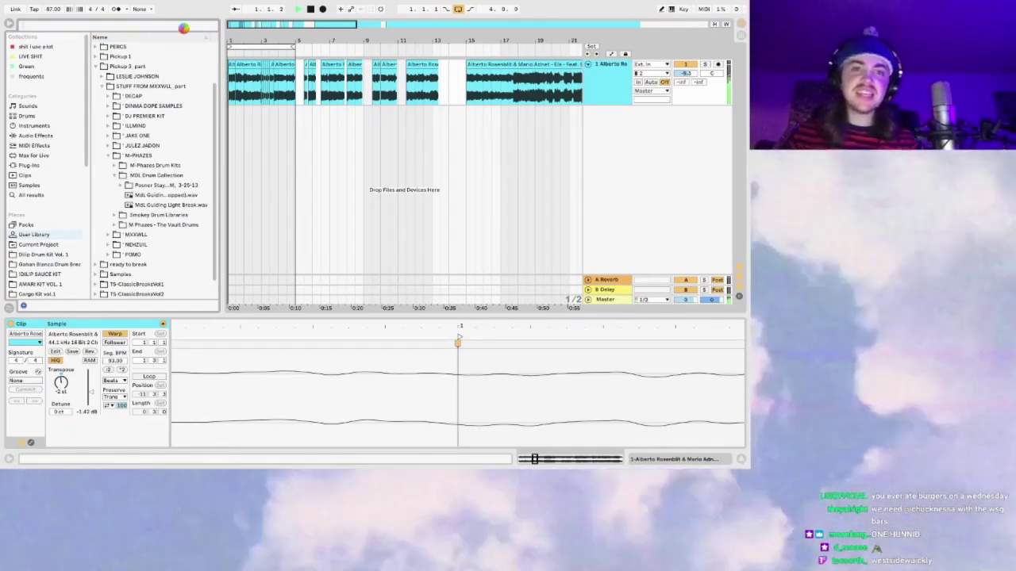
pyautogui.write('dru')
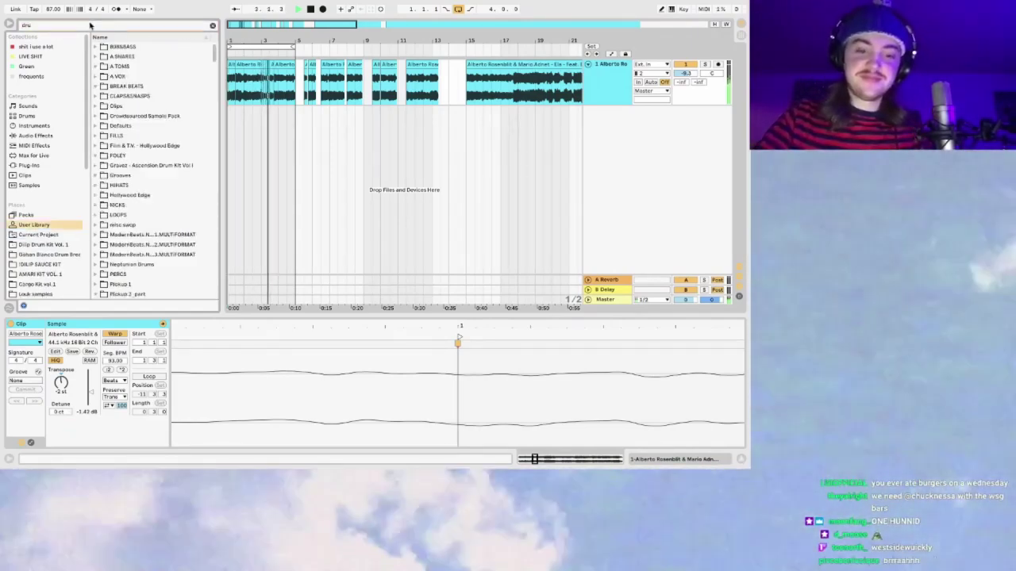
pyautogui.write('mbreak')
pyautogui.scroll(-4, 57, 222)
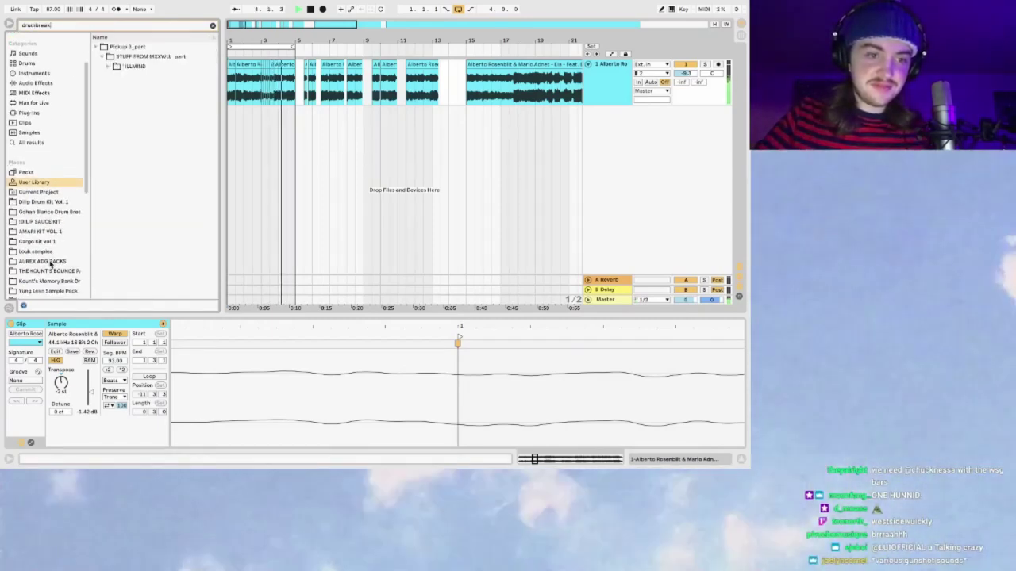
pyautogui.scroll(-3, 54, 290)
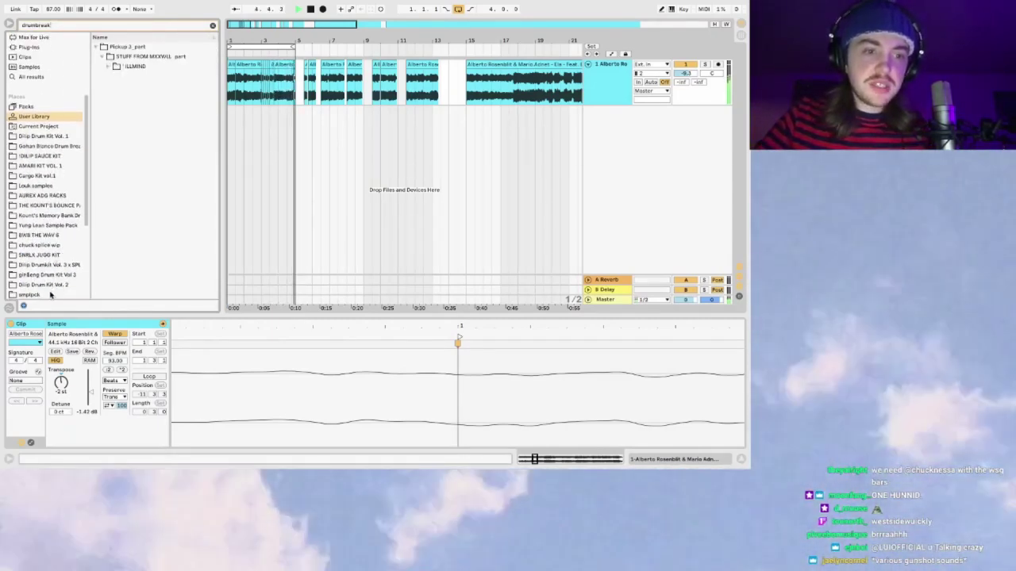
pyautogui.click(50, 290)
pyautogui.scroll(-5, 63, 270)
pyautogui.click(46, 218)
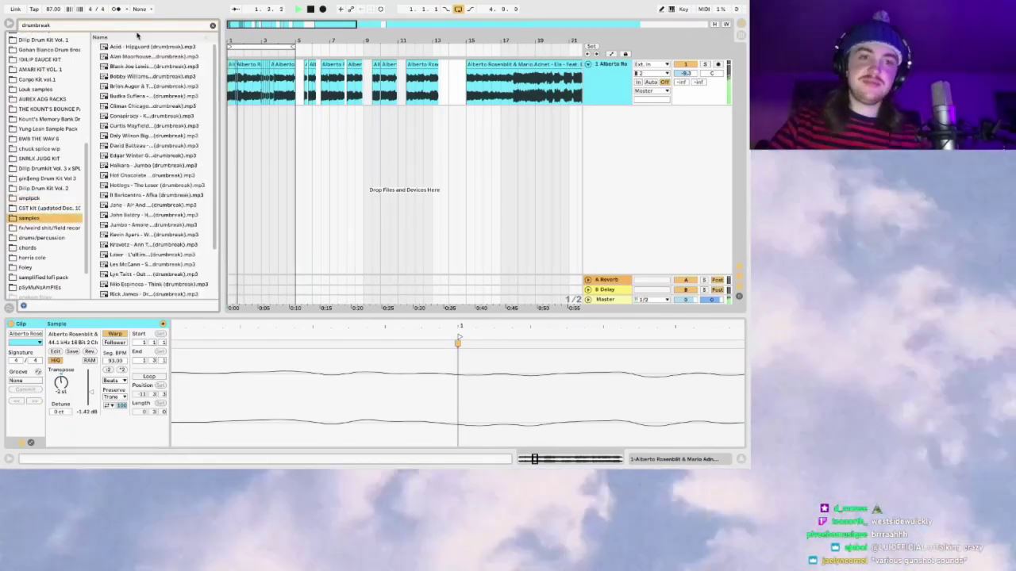
pyautogui.click(142, 116)
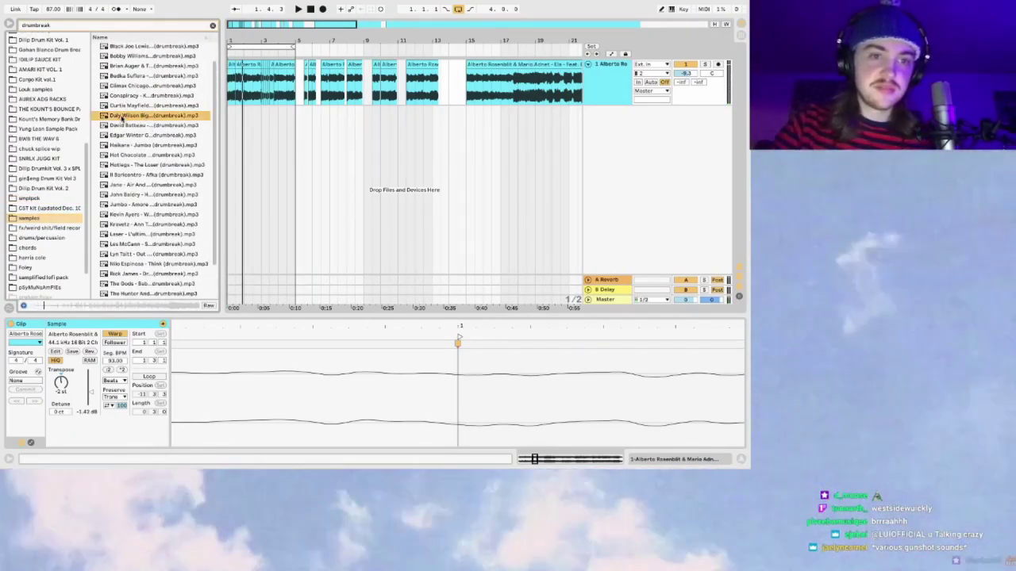
pyautogui.moveTo(250, 18); pyautogui.dragTo(253, 32)
# Step: Drop the Daly Wilson break onto a new track and play it
pyautogui.moveTo(131, 119); pyautogui.dragTo(227, 129)
pyautogui.moveTo(255, 28); pyautogui.dragTo(249, 51)
pyautogui.press('space')
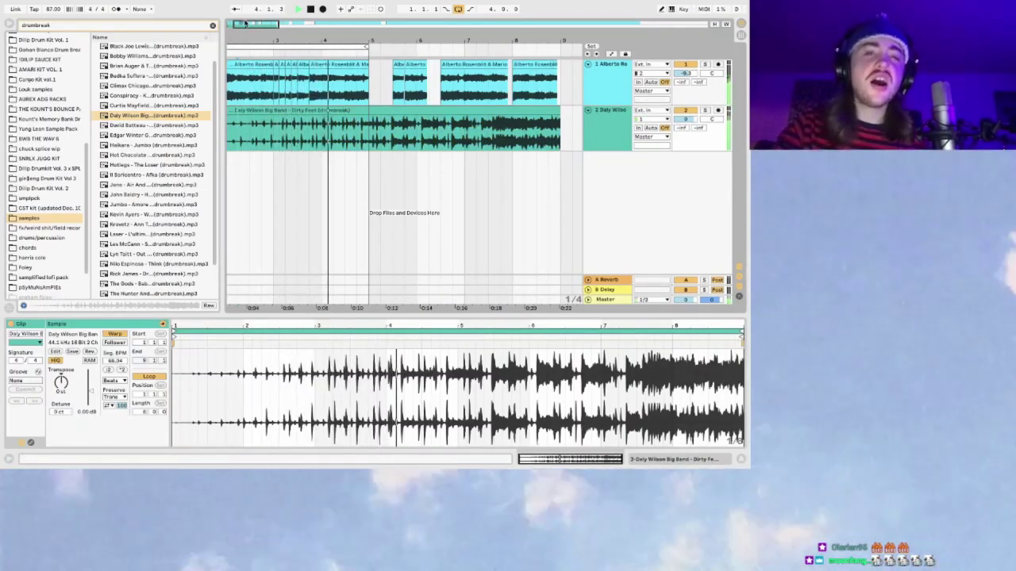
pyautogui.moveTo(268, 25); pyautogui.dragTo(246, 24)
pyautogui.hscroll(-3, 310, 151)
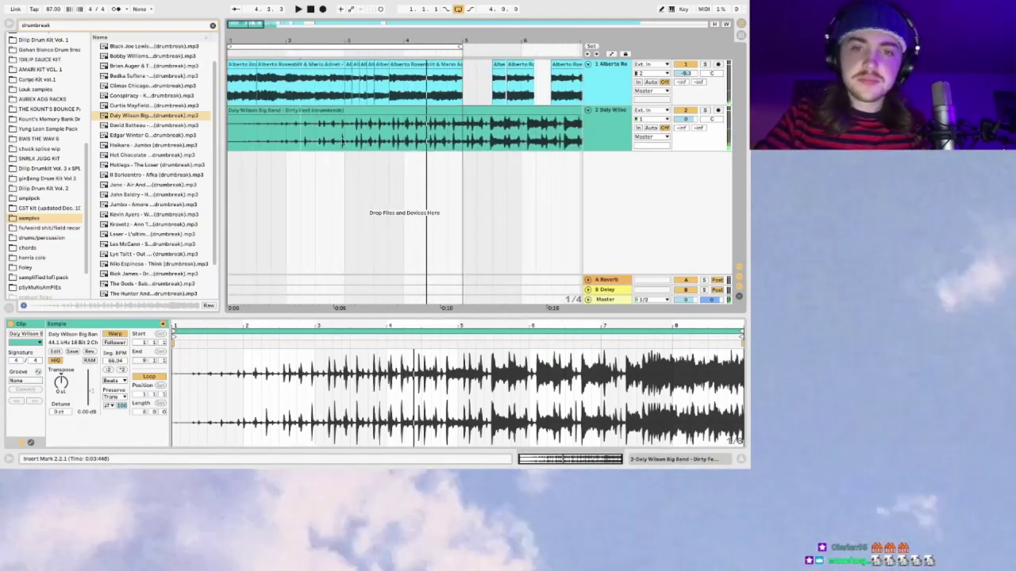
# Step: Deactivate seven of the chopped sample clips on the Alberto track
pyautogui.click(592, 74)
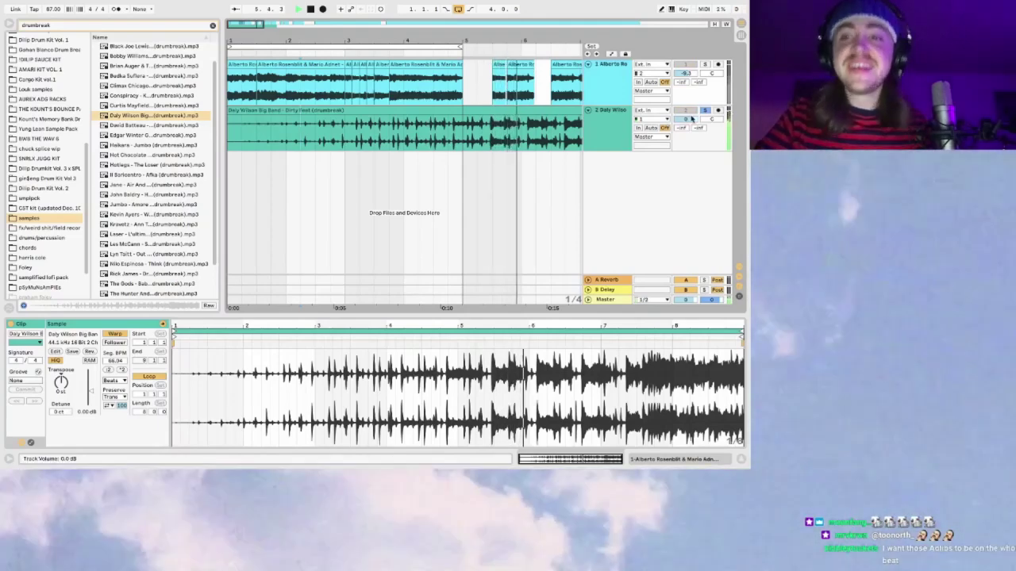
pyautogui.press('-')
pyautogui.click(361, 80)
pyautogui.keyDown('shift'); pyautogui.click(539, 79); pyautogui.keyUp('shift')
pyautogui.press('0')
pyautogui.moveTo(253, 20); pyautogui.dragTo(310, 117)
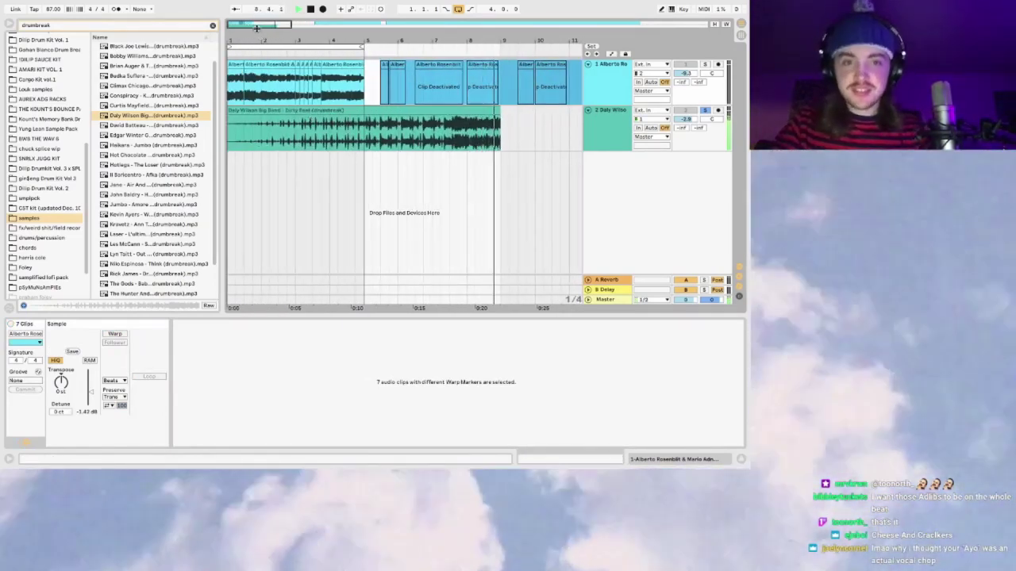
pyautogui.press('space')
pyautogui.press('+')
# Step: Audition the opening of the Daly Wilson break clip
pyautogui.click(274, 130)
pyautogui.press('space')
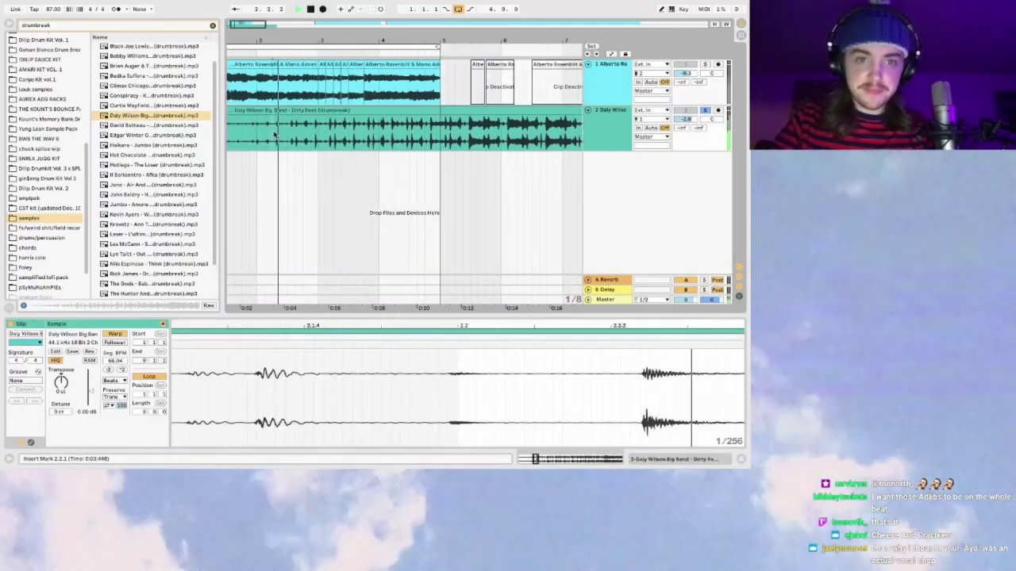
pyautogui.moveTo(254, 24); pyautogui.dragTo(238, 30)
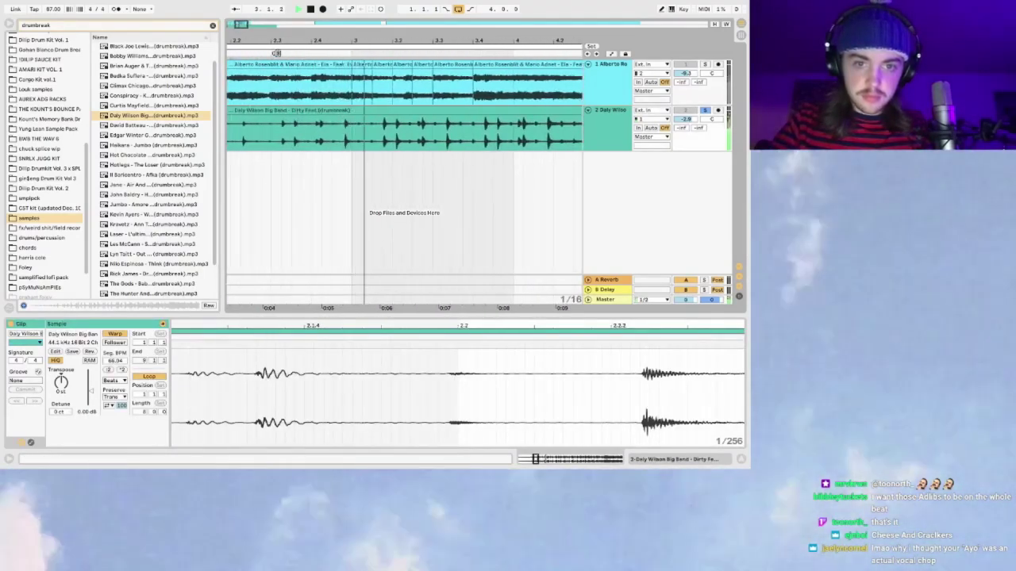
pyautogui.click(349, 141)
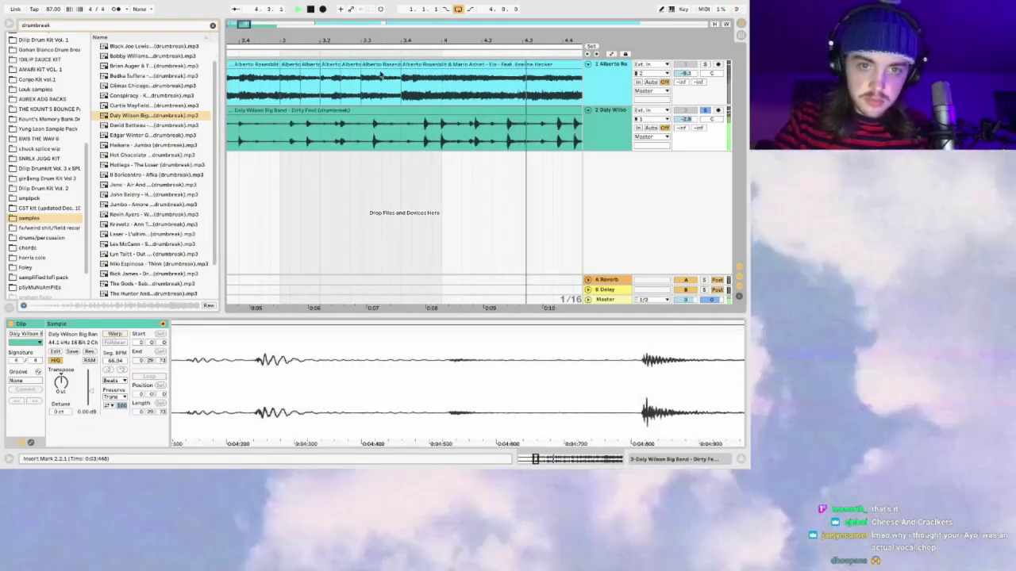
pyautogui.click(332, 141)
pyautogui.hscroll(2, 326, 141)
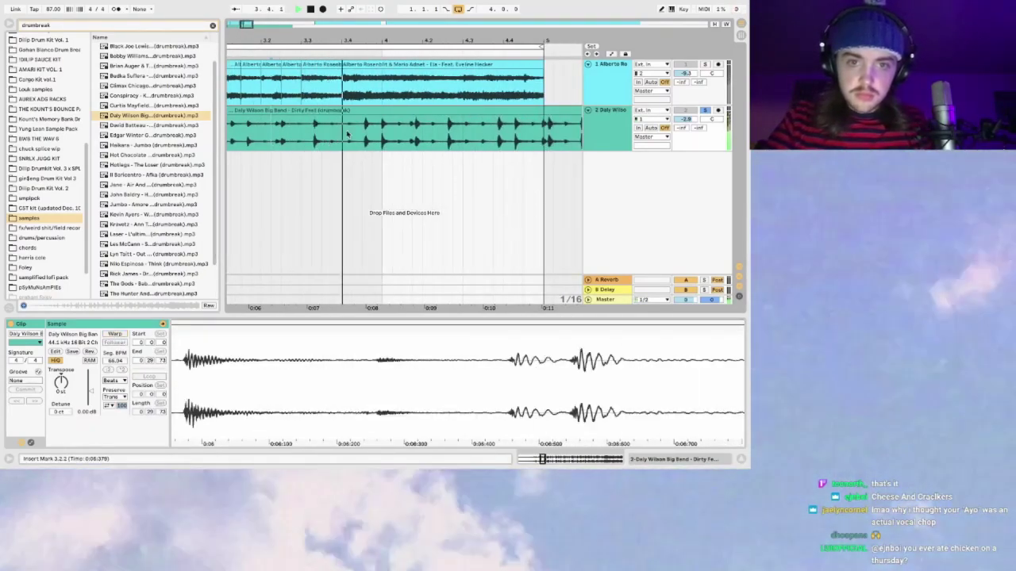
pyautogui.press('space')
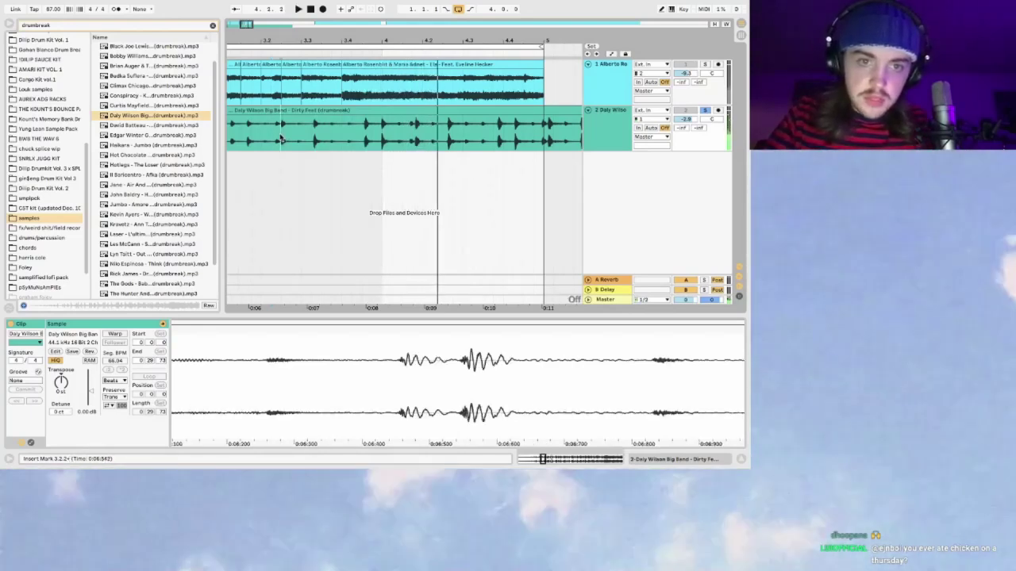
pyautogui.moveTo(265, 23); pyautogui.dragTo(260, 26)
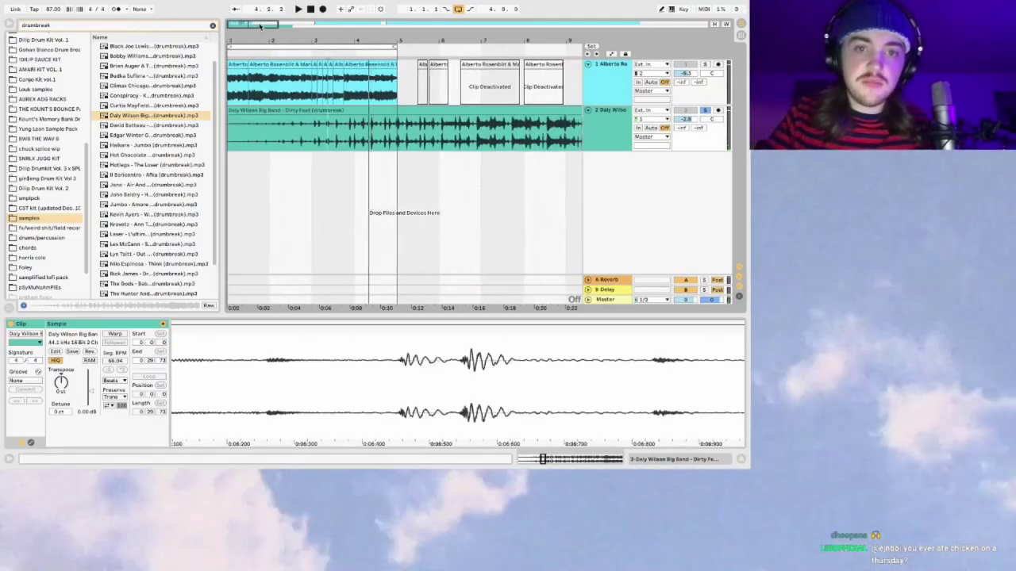
pyautogui.click(349, 112)
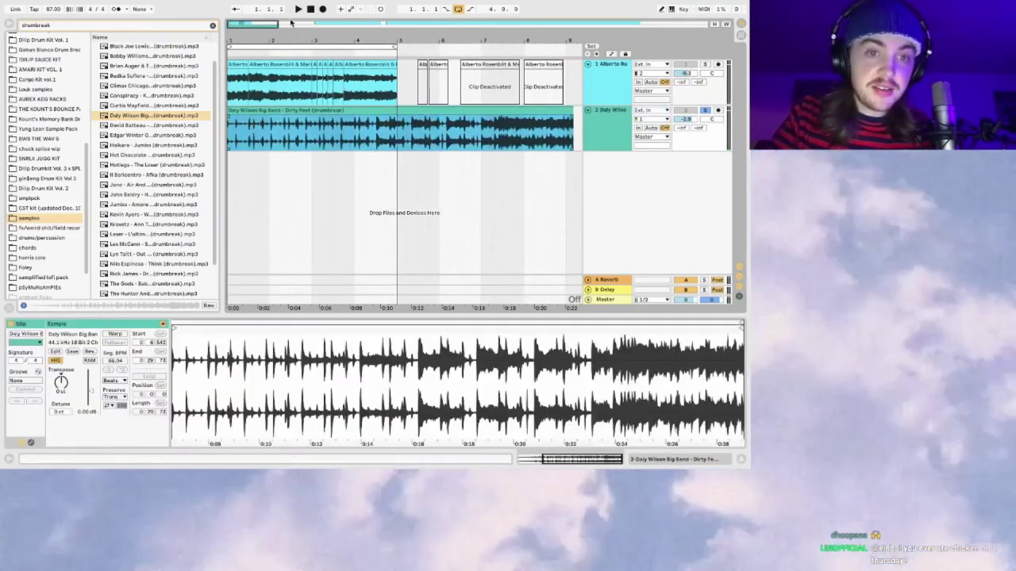
pyautogui.moveTo(223, 23); pyautogui.dragTo(204, 93)
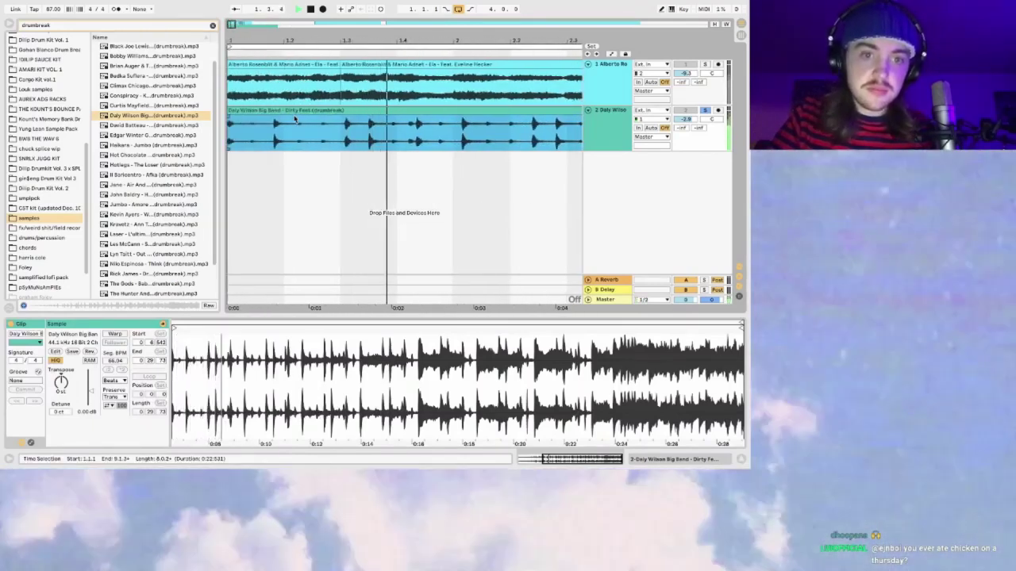
pyautogui.press('space')
# Step: Turn on the metronome and transpose the break down 3 semitones
pyautogui.click(116, 9)
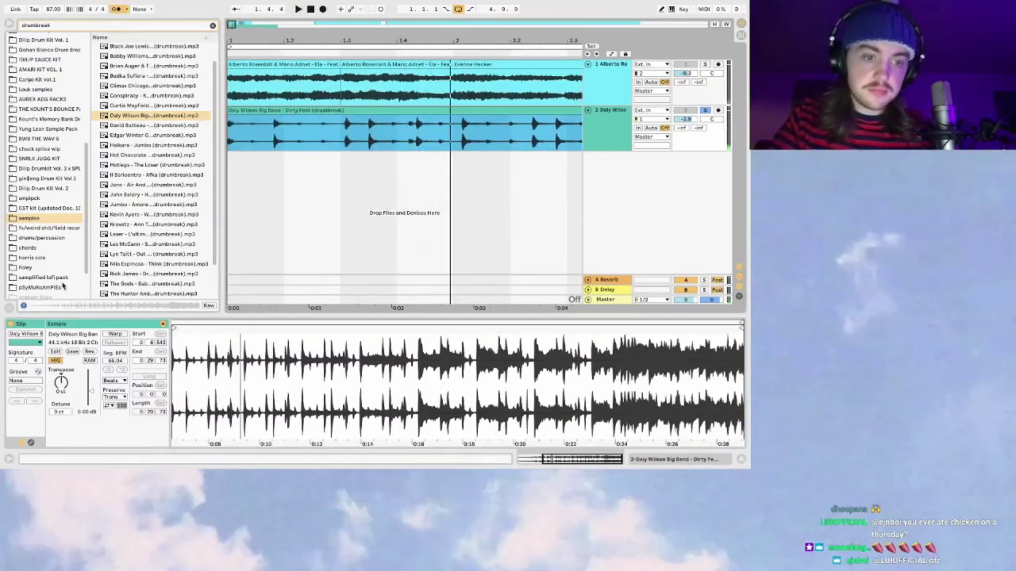
pyautogui.moveTo(63, 384); pyautogui.dragTo(63, 389)
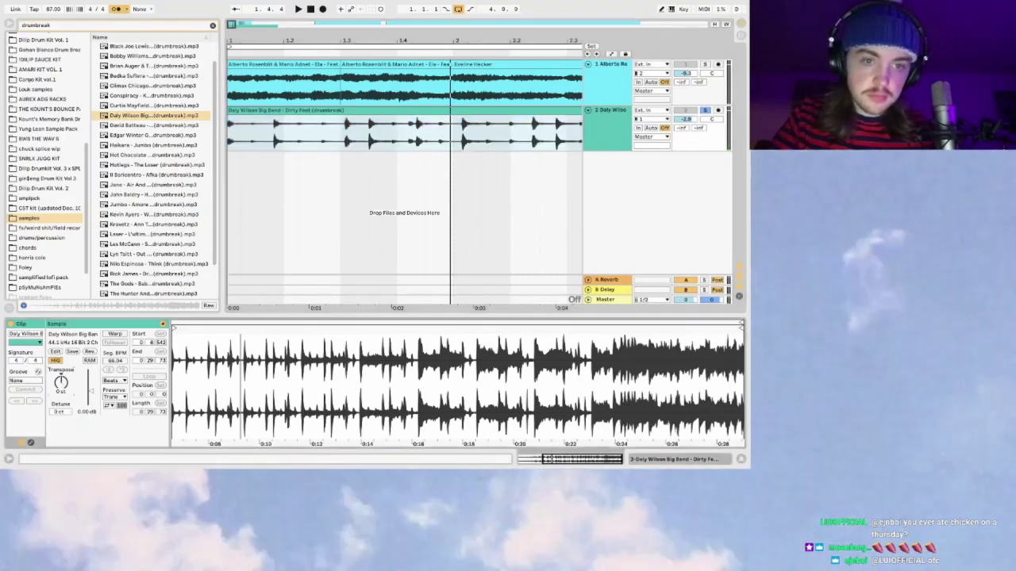
pyautogui.press('space')
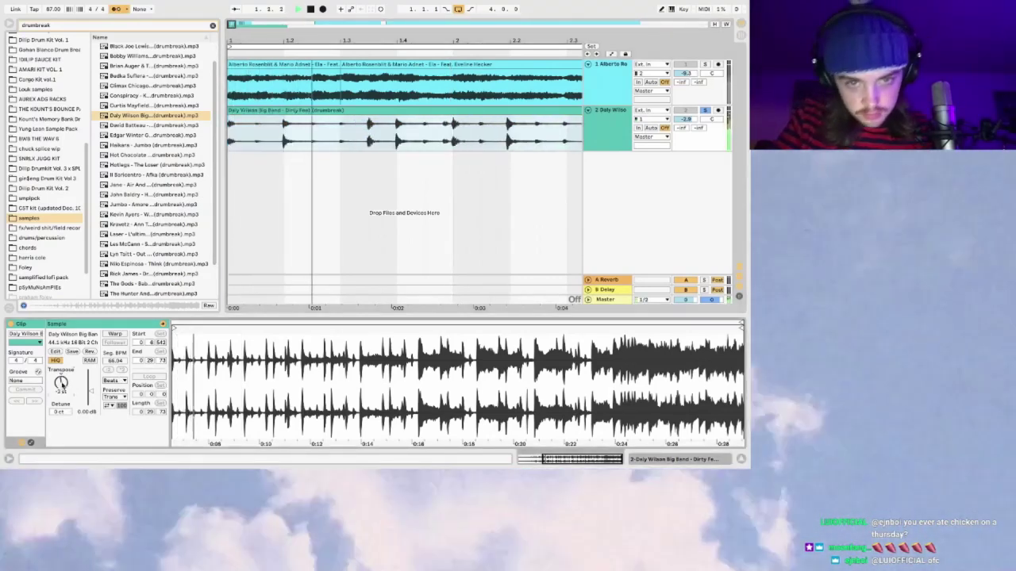
pyautogui.click(271, 127)
pyautogui.press('space')
pyautogui.press('space')
pyautogui.press('space')
# Step: Split the break at its hits, including a slice starting at 1.3.4
pyautogui.click(255, 138)
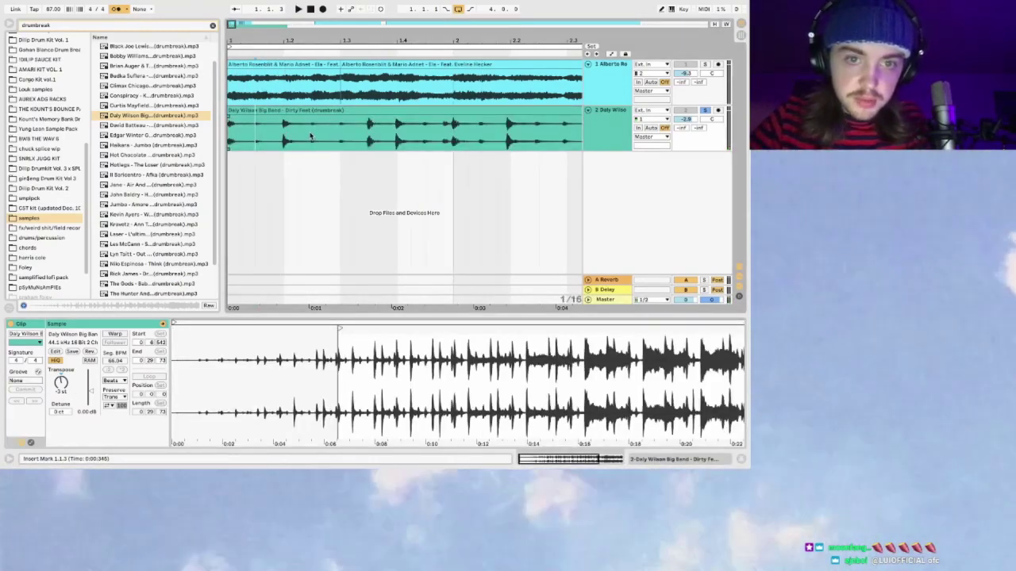
pyautogui.click(324, 108)
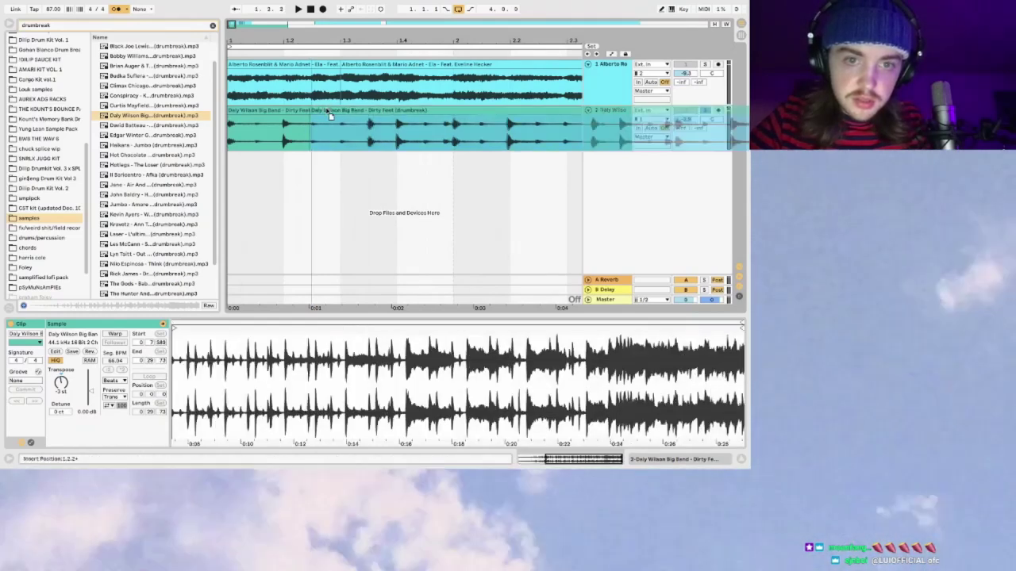
pyautogui.click(265, 131)
pyautogui.press('space')
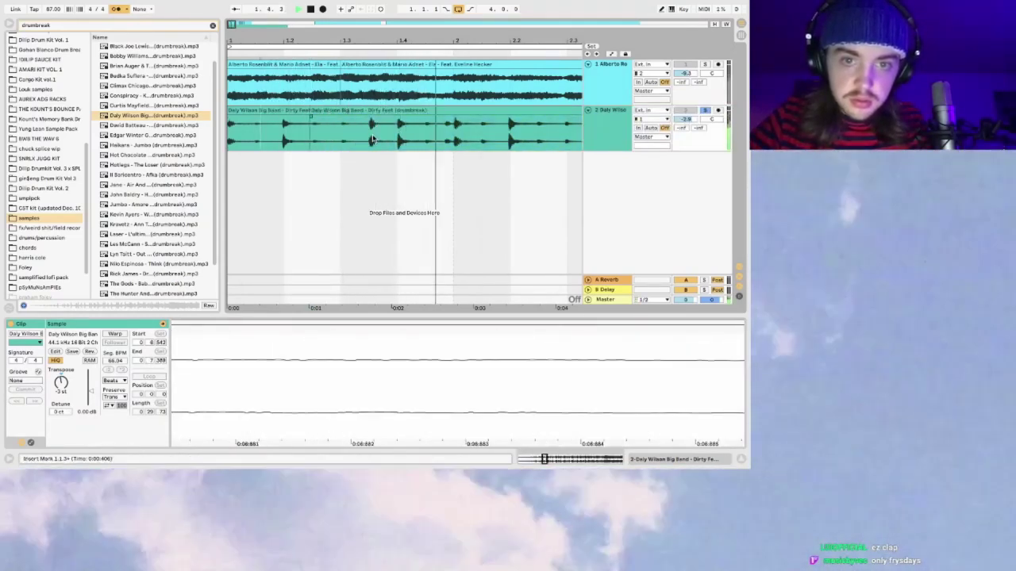
pyautogui.click(399, 136)
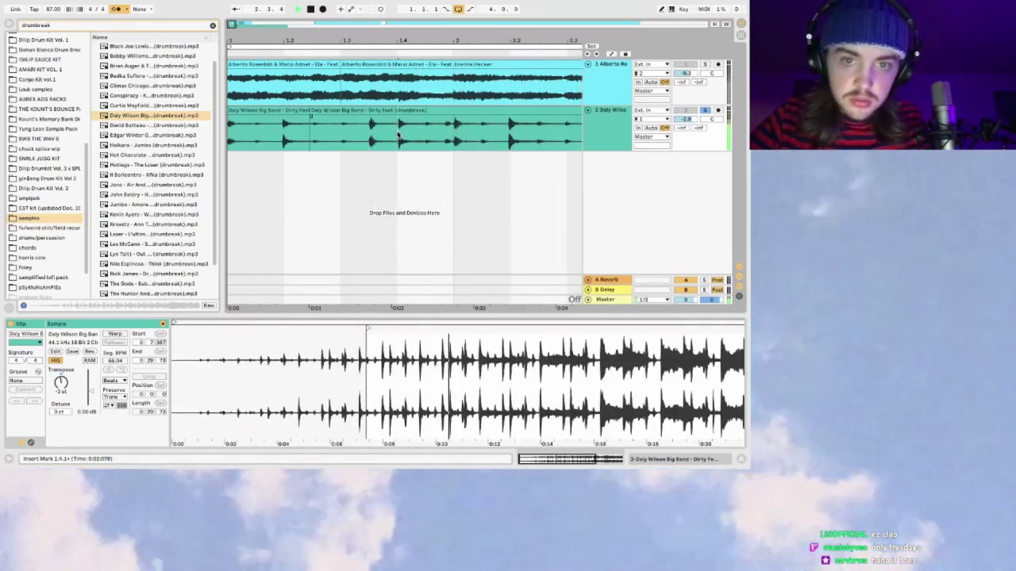
pyautogui.click(411, 112)
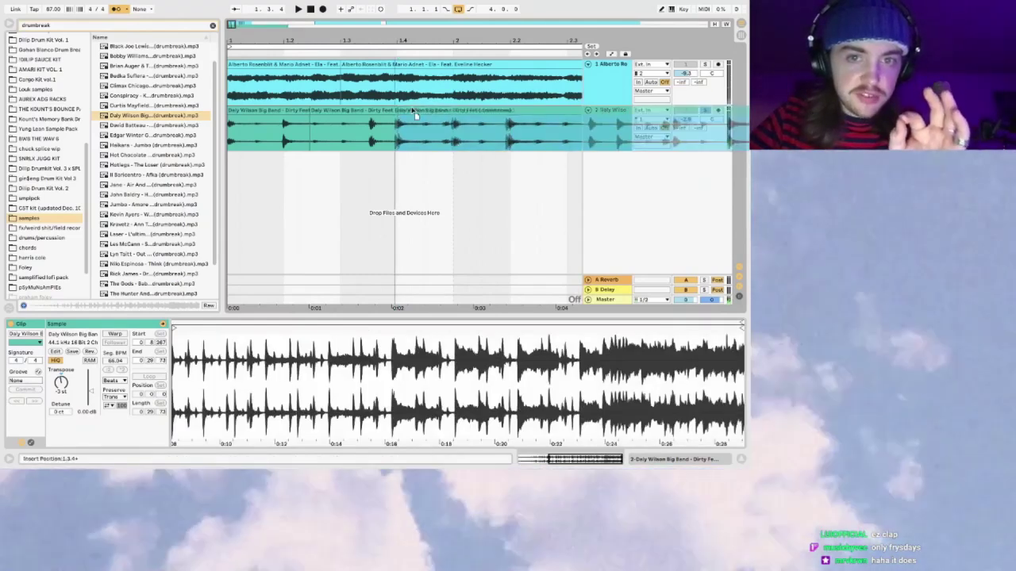
pyautogui.click(412, 109)
pyautogui.click(230, 133)
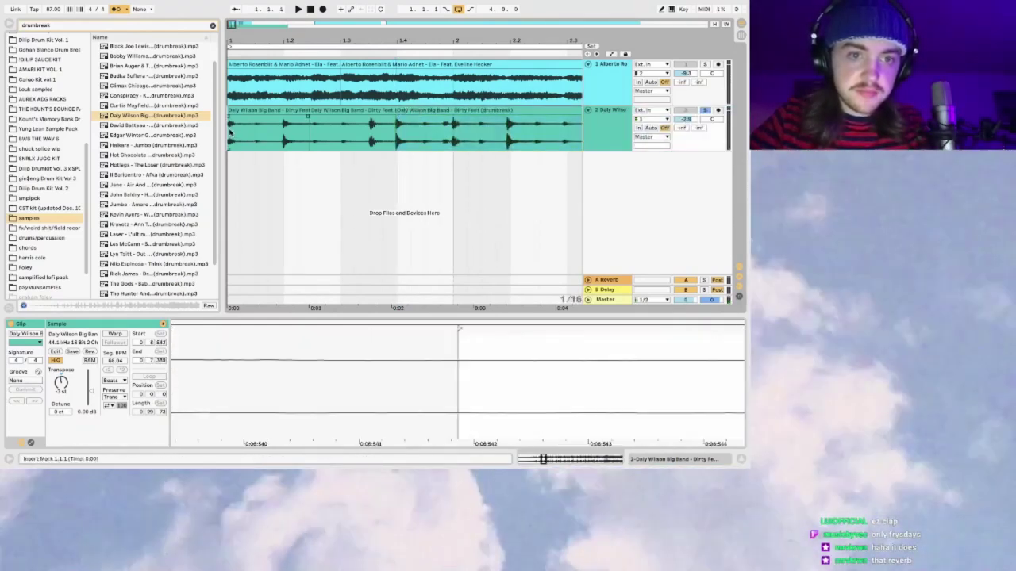
pyautogui.press('space')
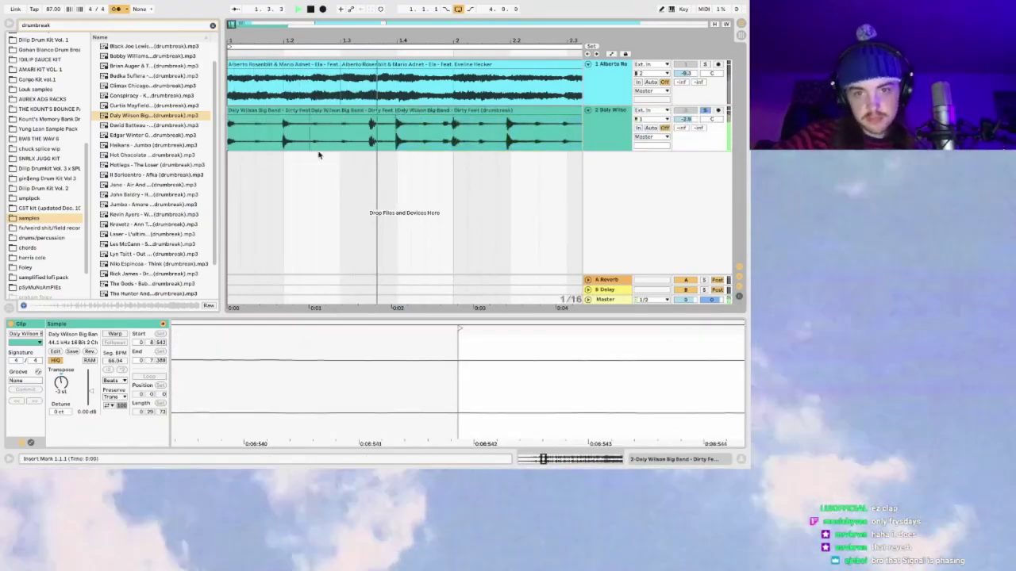
# Step: With 1/16 grid snapping, pull the 1.4.2 slice's start slightly earlier
pyautogui.press('space')
pyautogui.press('space')
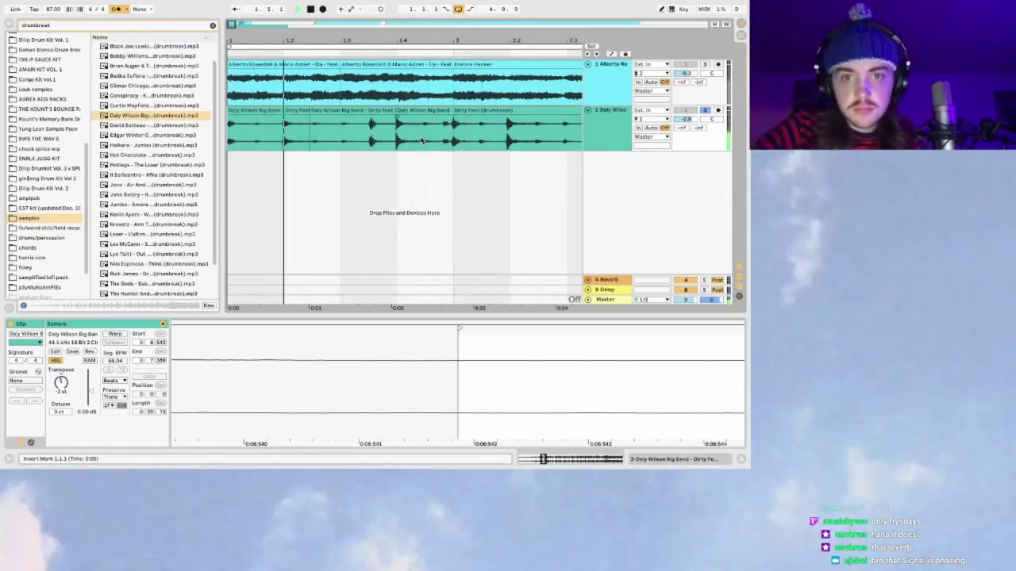
pyautogui.click(437, 110)
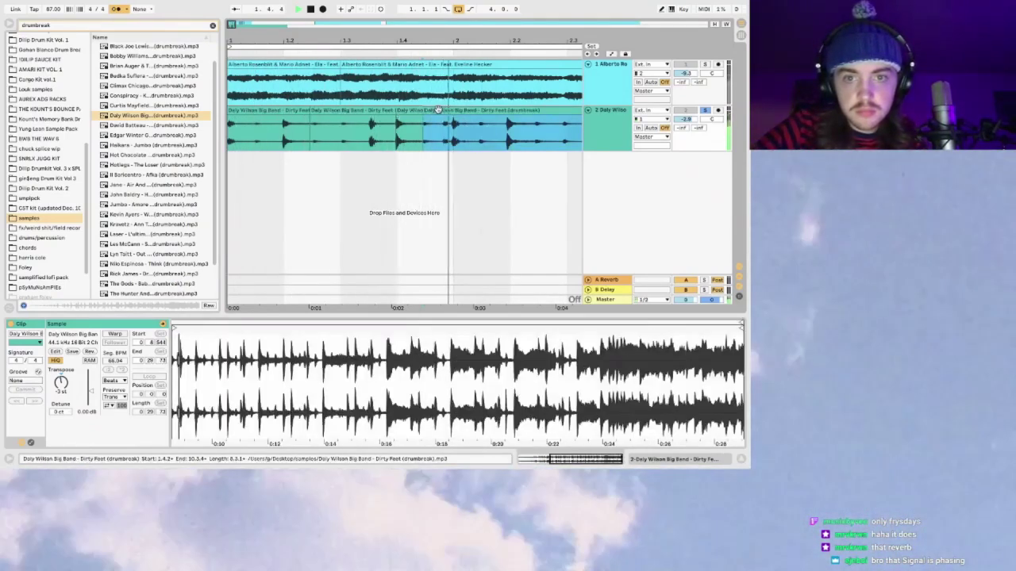
pyautogui.press('super+4')
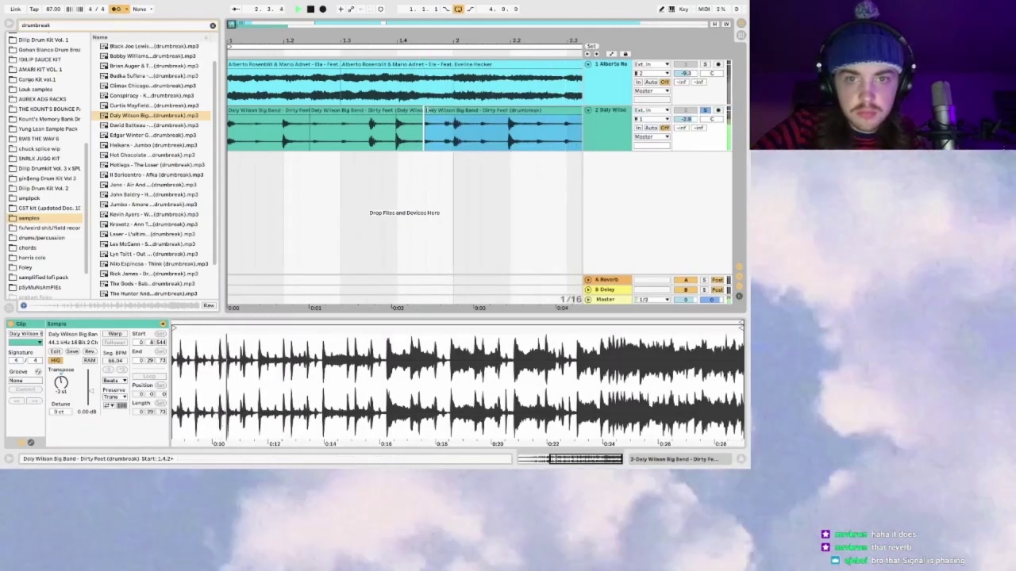
pyautogui.click(427, 111)
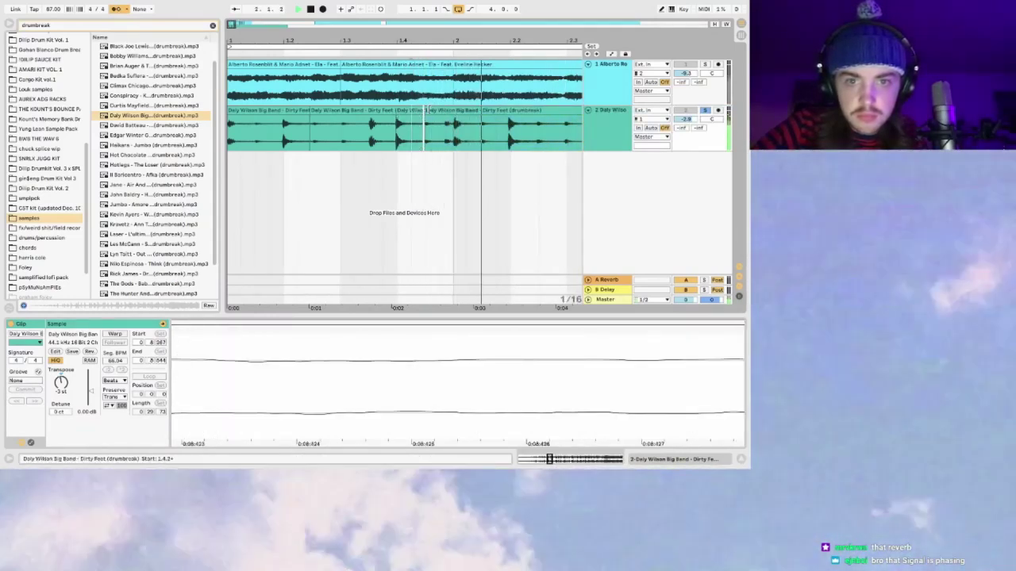
pyautogui.moveTo(403, 111); pyautogui.dragTo(426, 111)
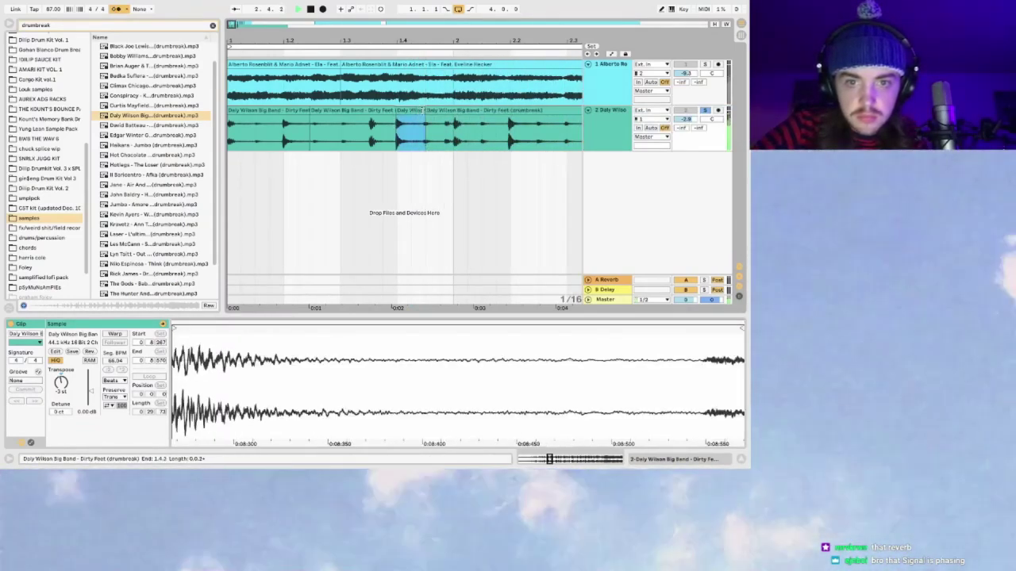
pyautogui.click(426, 111)
pyautogui.moveTo(424, 115); pyautogui.dragTo(422, 115)
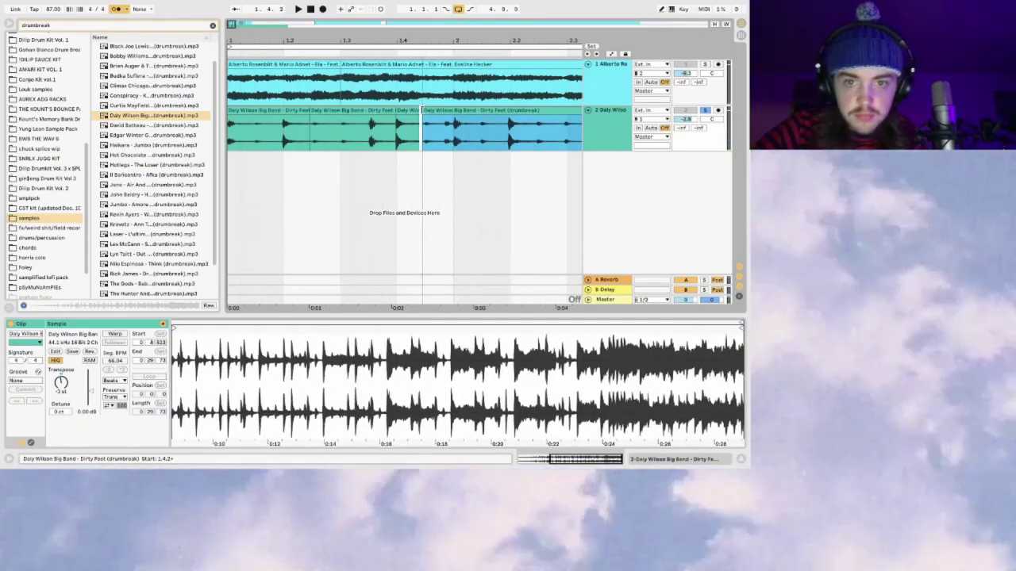
pyautogui.click(411, 110)
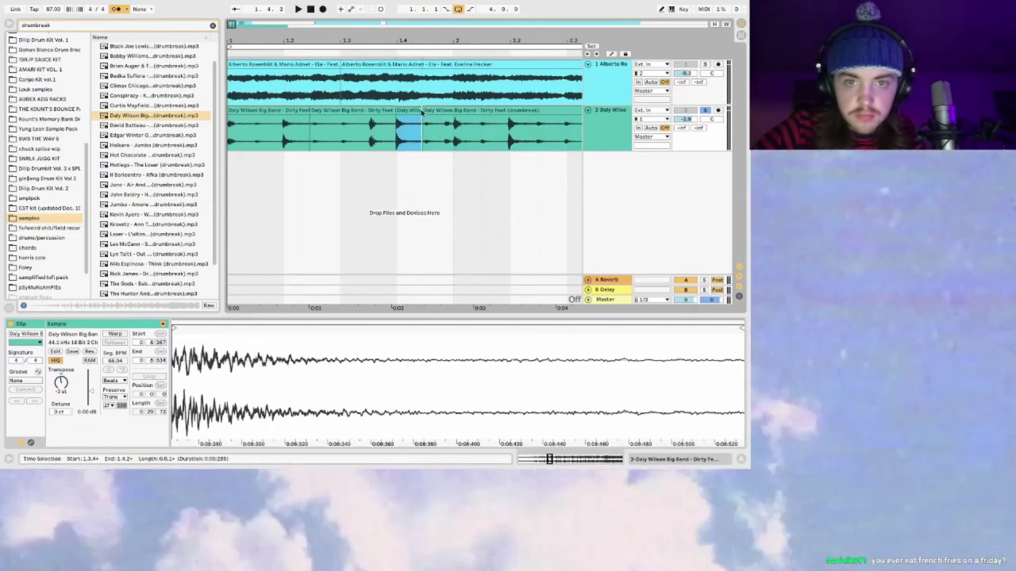
pyautogui.click(425, 111)
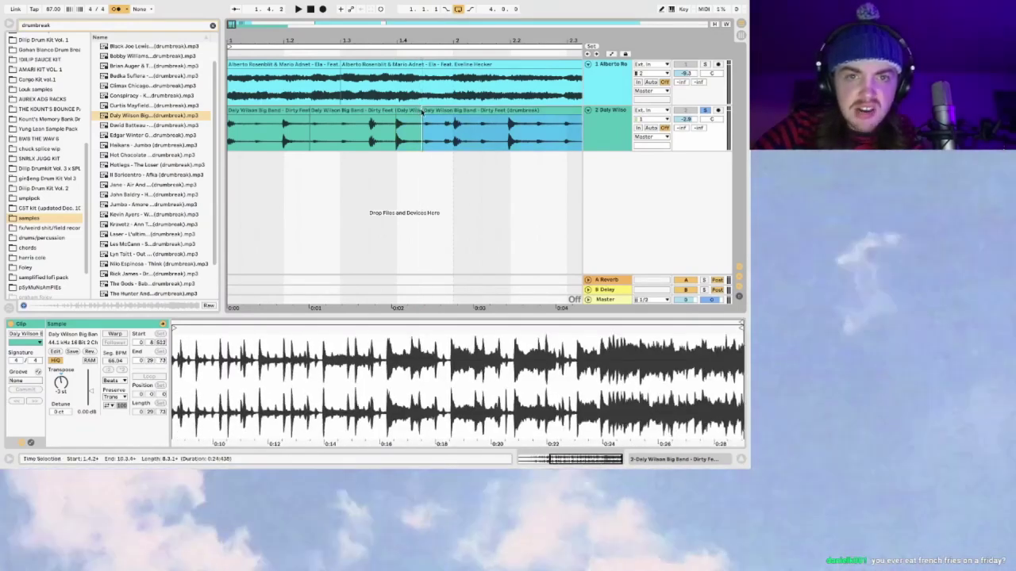
# Step: Select the four opening slices of the break and play them
pyautogui.press('-')
pyautogui.click(230, 140)
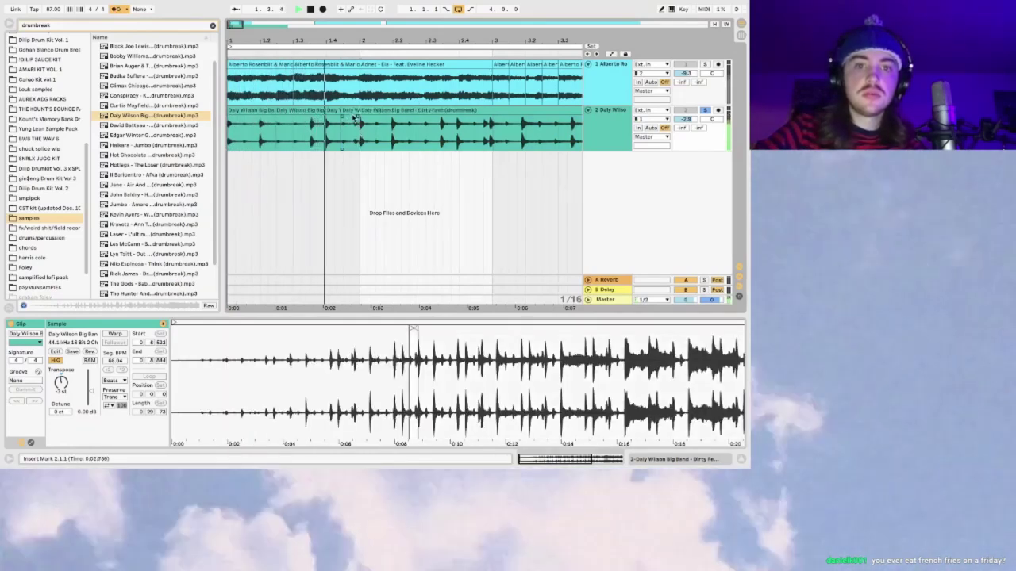
pyautogui.press('space')
pyautogui.click(351, 109)
pyautogui.keyDown('shift'); pyautogui.click(249, 110); pyautogui.keyUp('shift')
pyautogui.press('space')
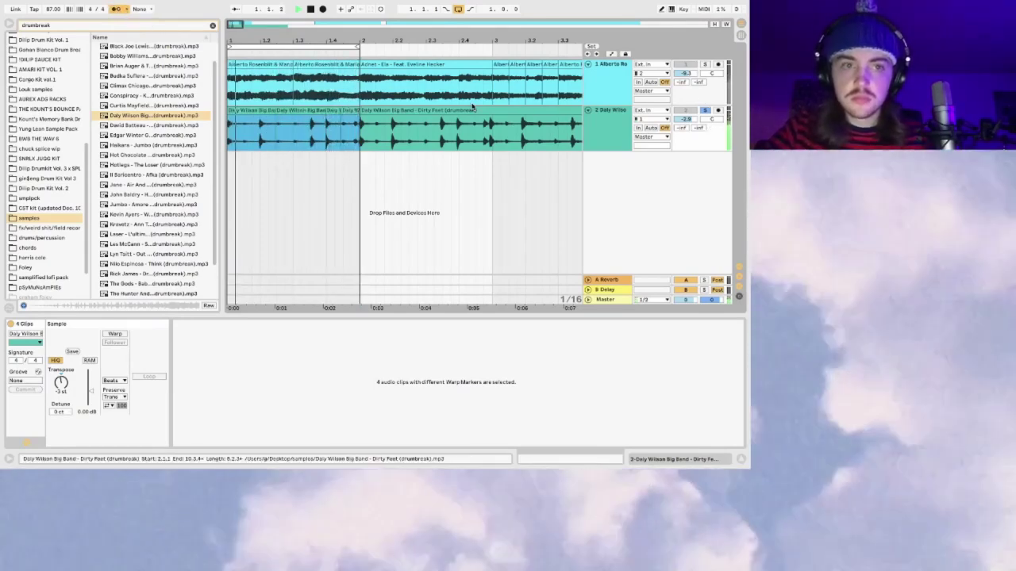
# Step: Unsolo the break track and duplicate the chopped slices to the right
pyautogui.click(707, 111)
pyautogui.click(705, 110)
pyautogui.click(239, 110)
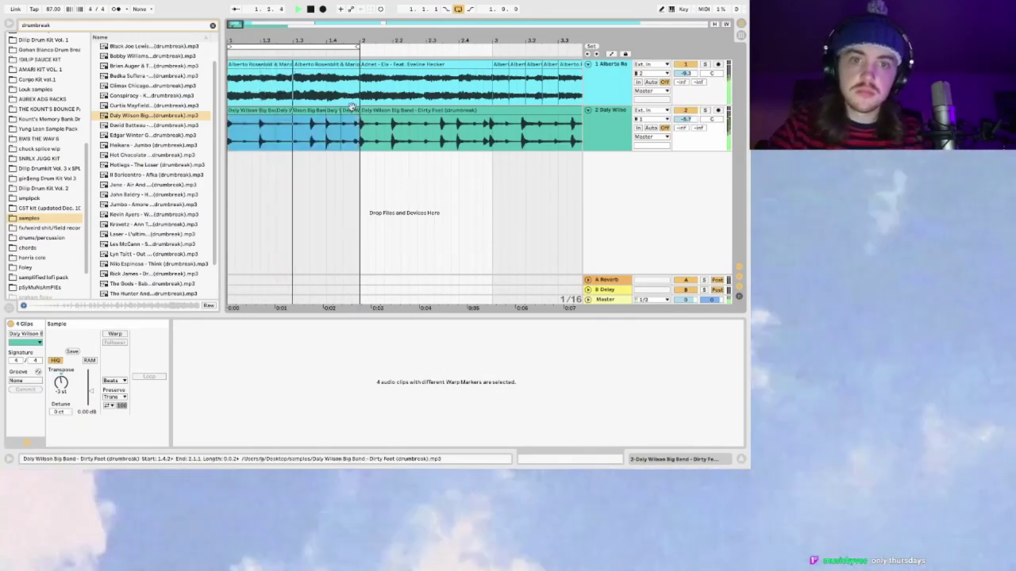
pyautogui.hotkey('ctrl', 'd')
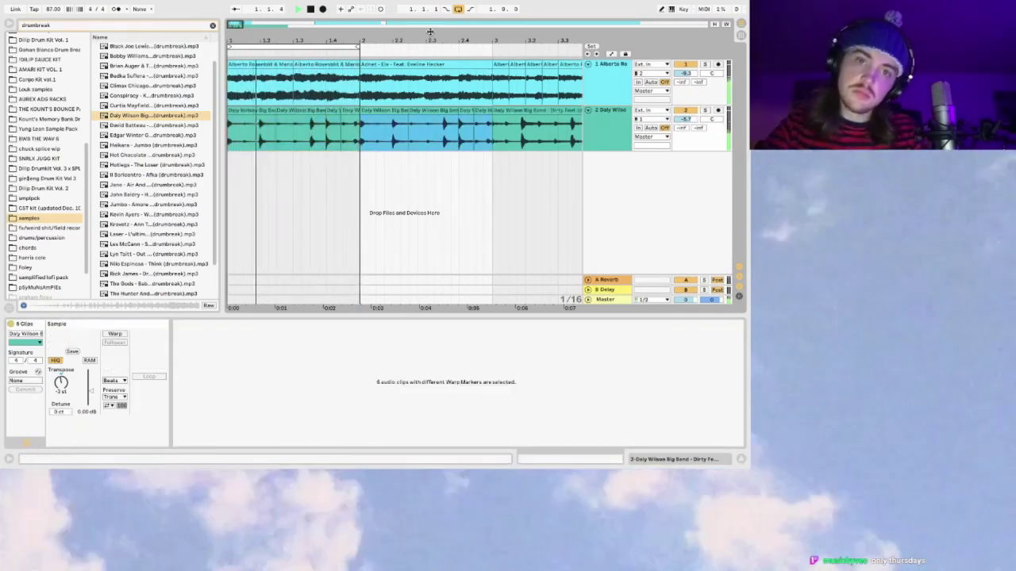
pyautogui.moveTo(243, 27); pyautogui.dragTo(237, 26)
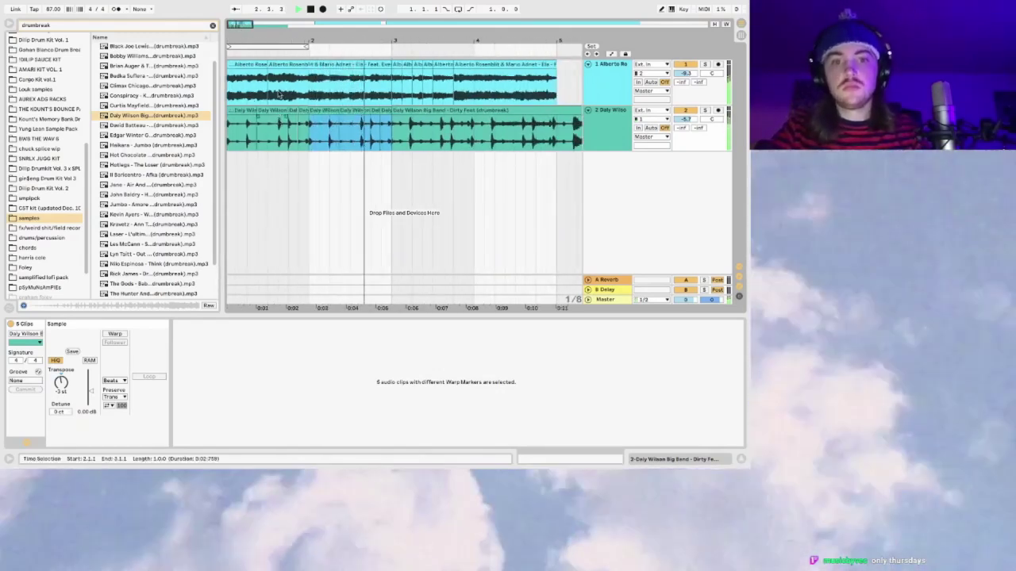
pyautogui.moveTo(237, 26); pyautogui.dragTo(236, 25)
pyautogui.press('space')
pyautogui.hscroll(-5, 359, 114)
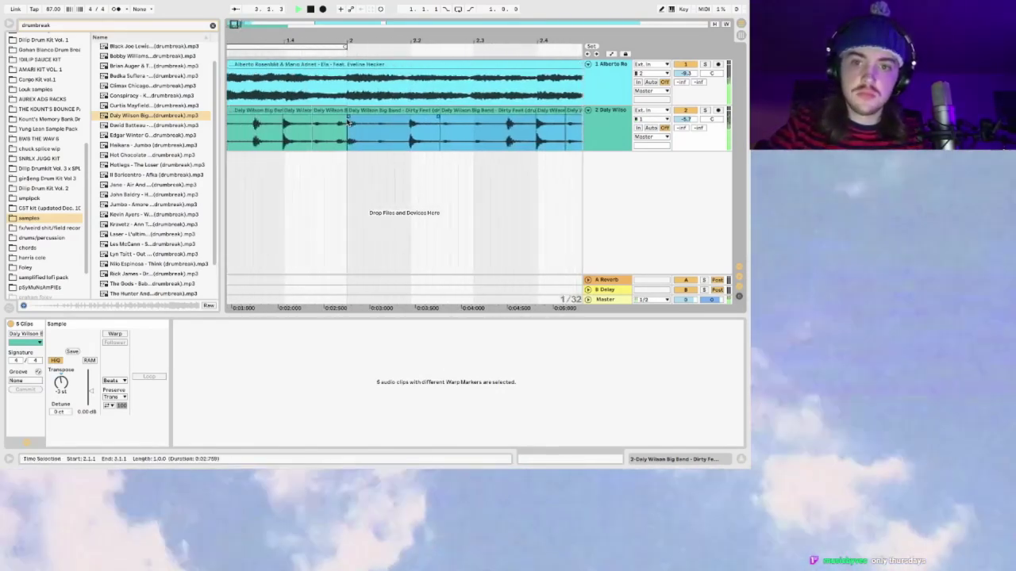
# Step: Audition the copied slices from 1.3.4 around the tiny chopped slice
pyautogui.click(359, 113)
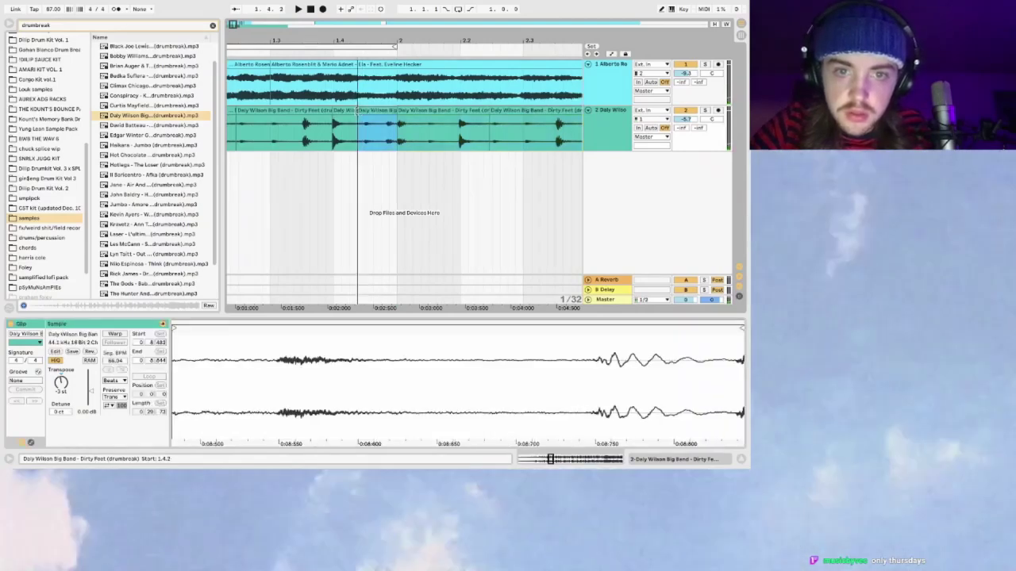
pyautogui.click(324, 133)
pyautogui.press('space')
pyautogui.press('space')
pyautogui.press('space')
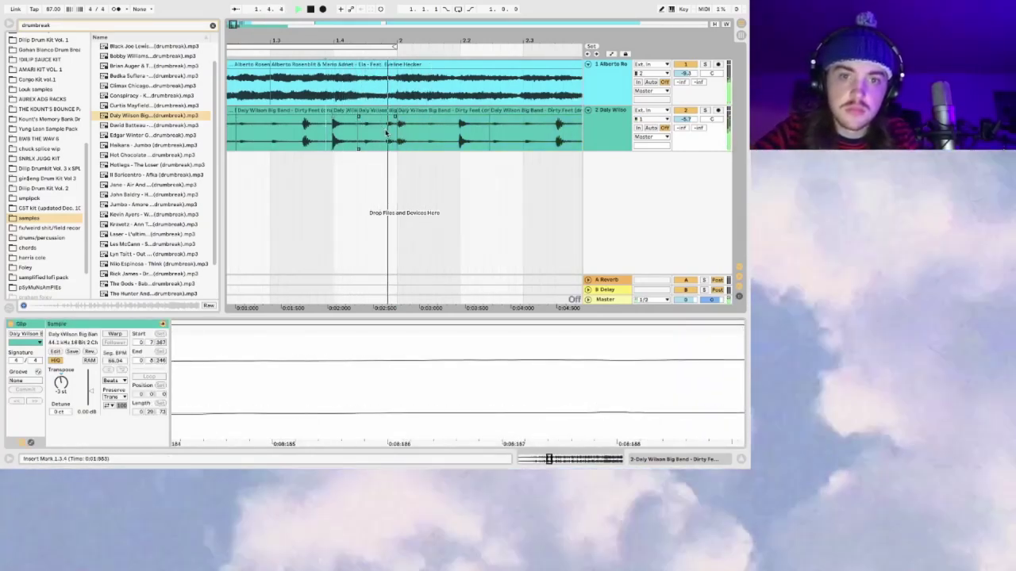
pyautogui.click(391, 127)
pyautogui.press('space')
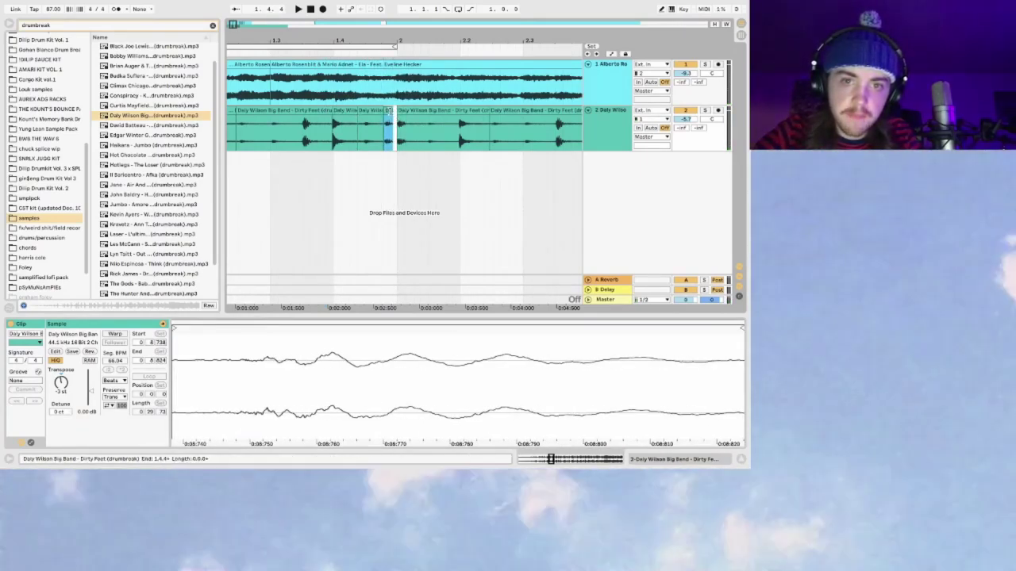
pyautogui.click(376, 131)
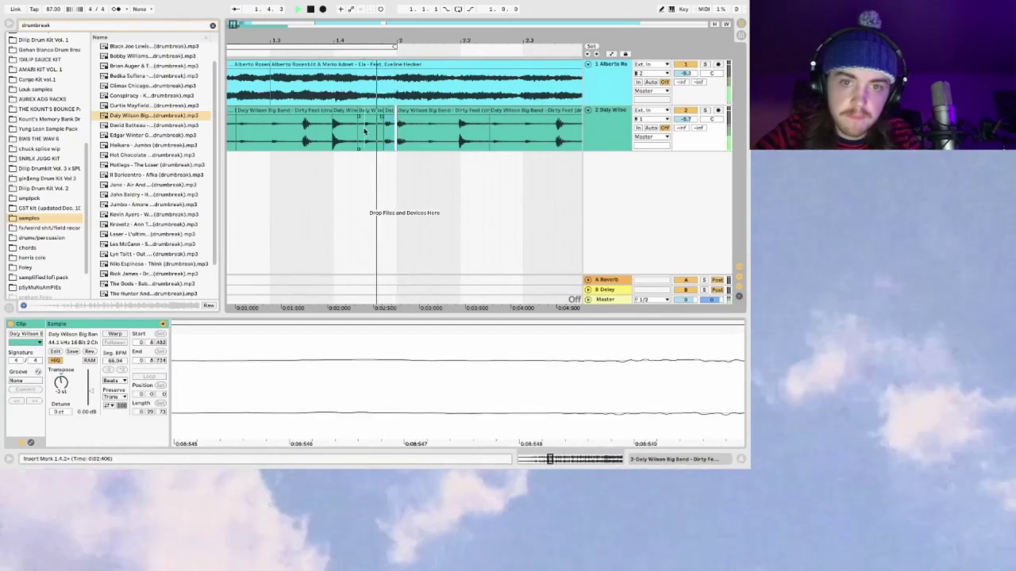
pyautogui.click(355, 131)
# Step: Pull the short slice near bar 2 slightly earlier and audition it
pyautogui.moveTo(234, 24); pyautogui.dragTo(237, 23)
pyautogui.click(380, 110)
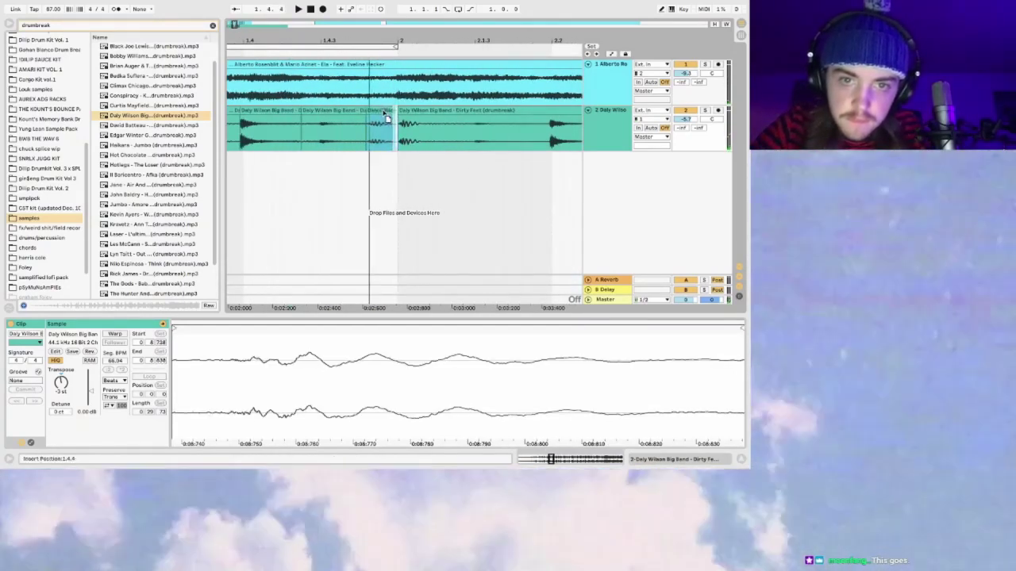
pyautogui.moveTo(366, 127); pyautogui.dragTo(364, 127)
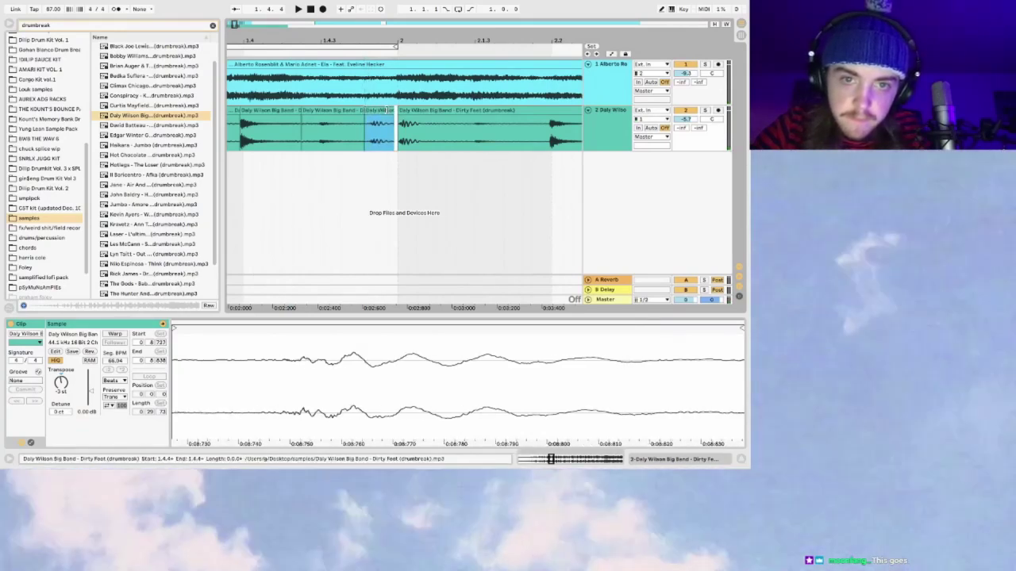
pyautogui.click(366, 124)
pyautogui.press('space')
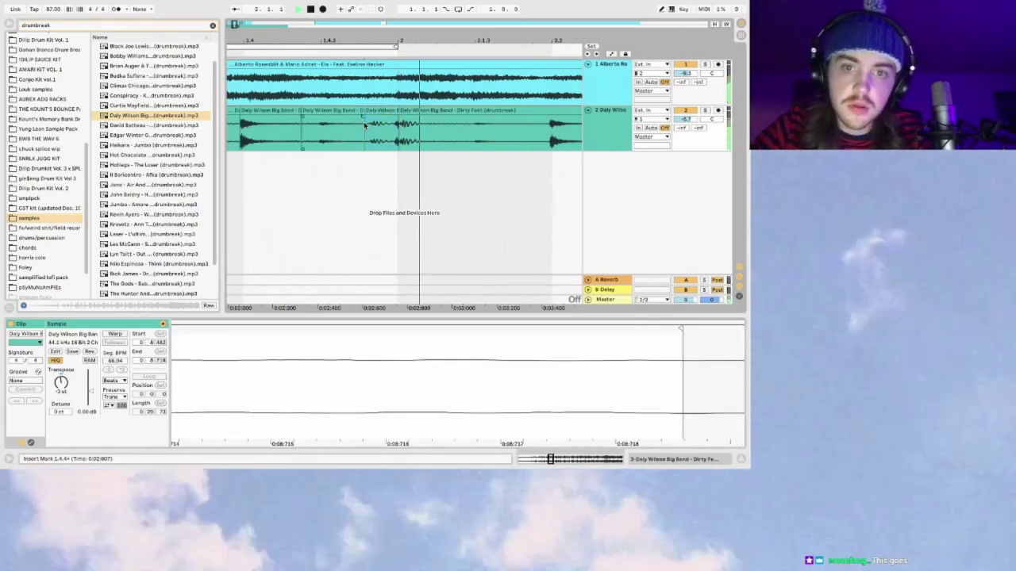
# Step: Recheck the small slice from 1.4.2 and reselect the short slice on track 2
pyautogui.click(392, 130)
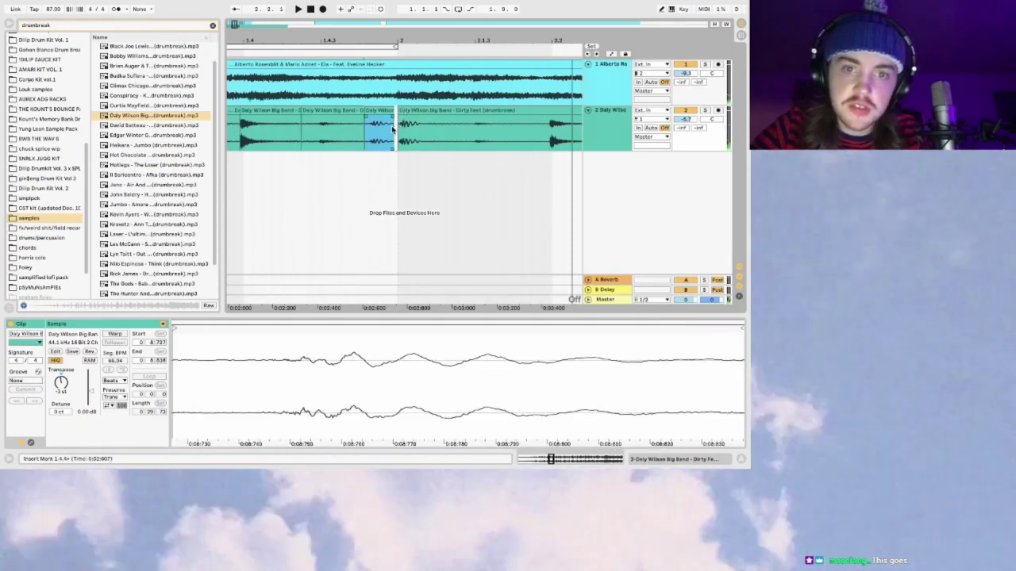
pyautogui.click(392, 111)
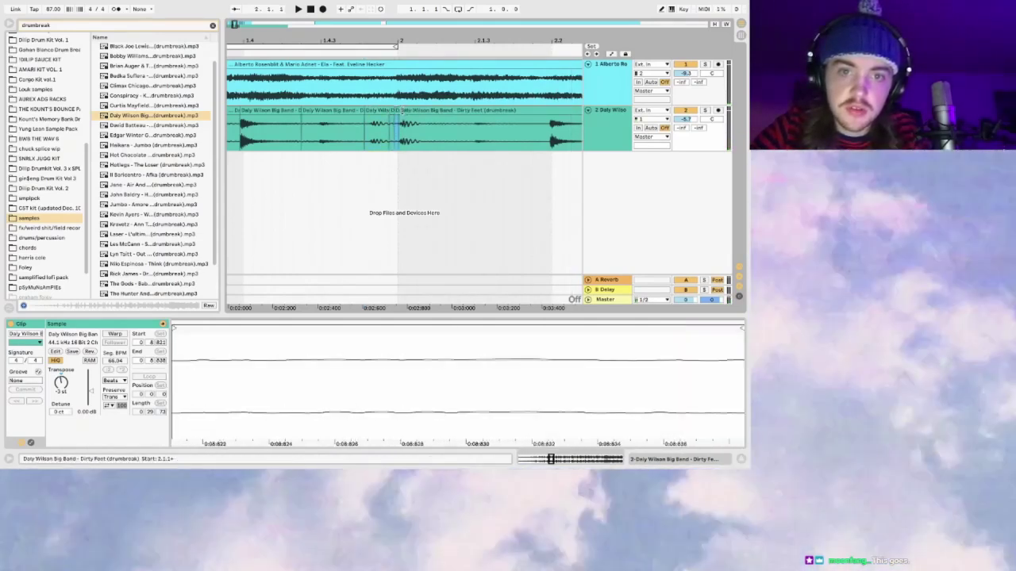
pyautogui.click(338, 125)
pyautogui.click(312, 129)
pyautogui.click(381, 111)
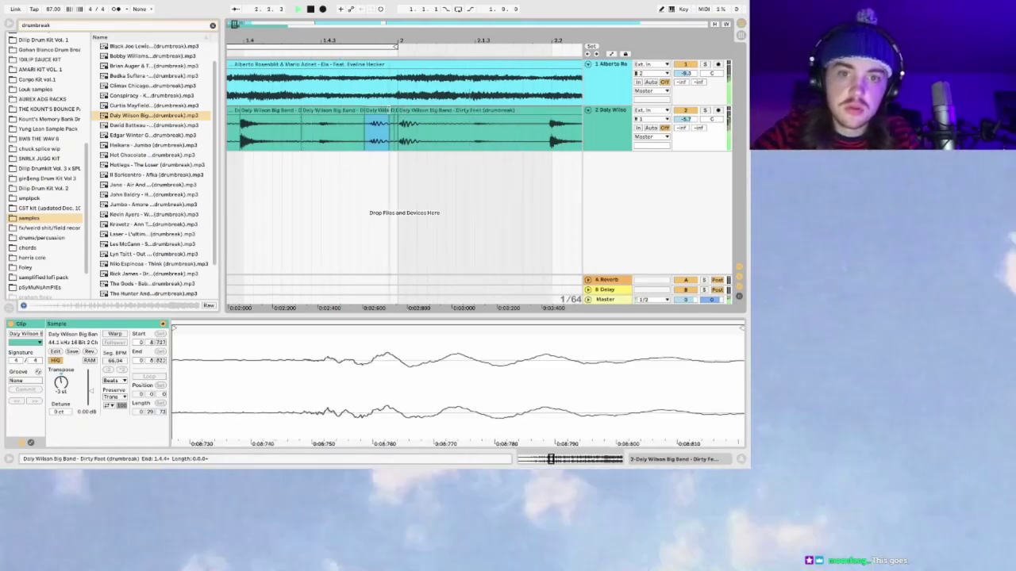
pyautogui.moveTo(234, 24); pyautogui.dragTo(255, 24)
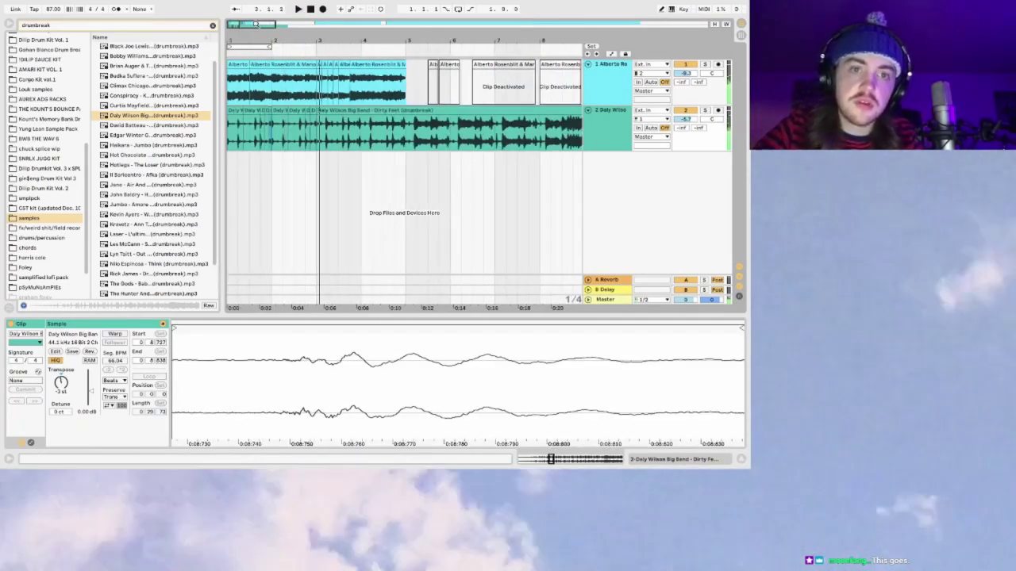
# Step: Play from the top and select bars 3 to 4 of the Daly Wilson track
pyautogui.click(230, 131)
pyautogui.press('space')
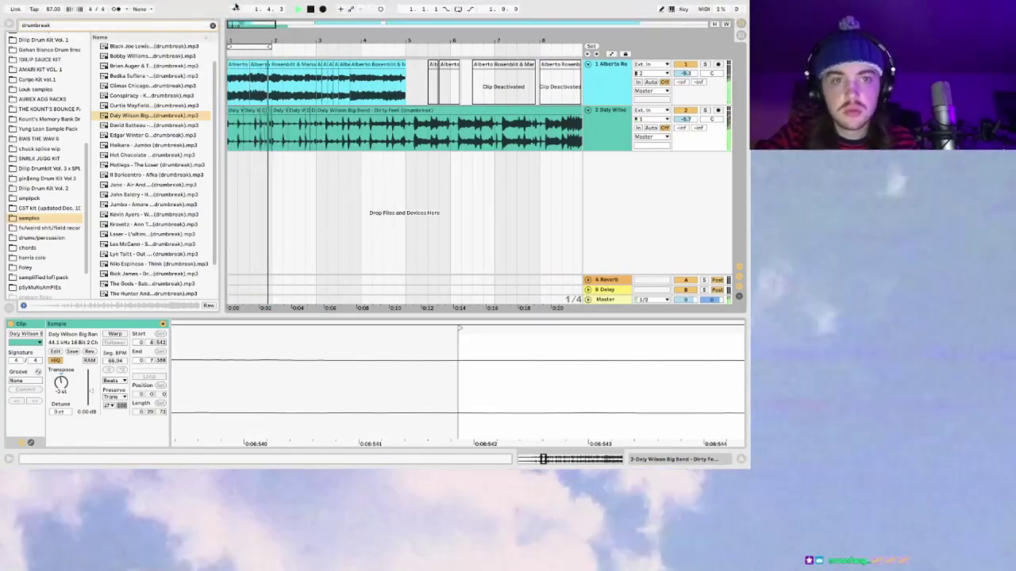
pyautogui.moveTo(234, 24); pyautogui.dragTo(288, 132)
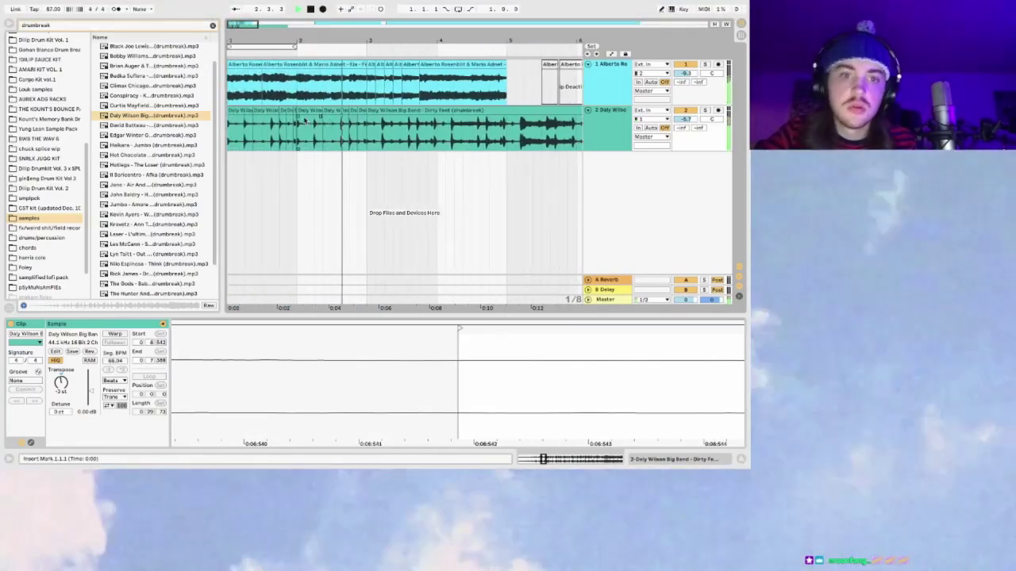
pyautogui.moveTo(372, 131); pyautogui.dragTo(438, 131)
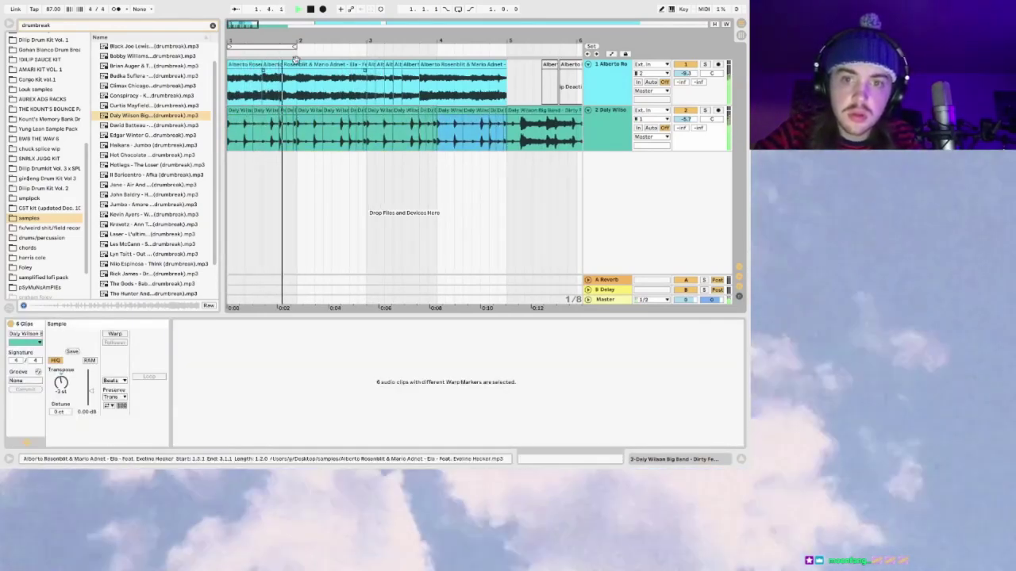
pyautogui.moveTo(238, 23); pyautogui.dragTo(284, 62)
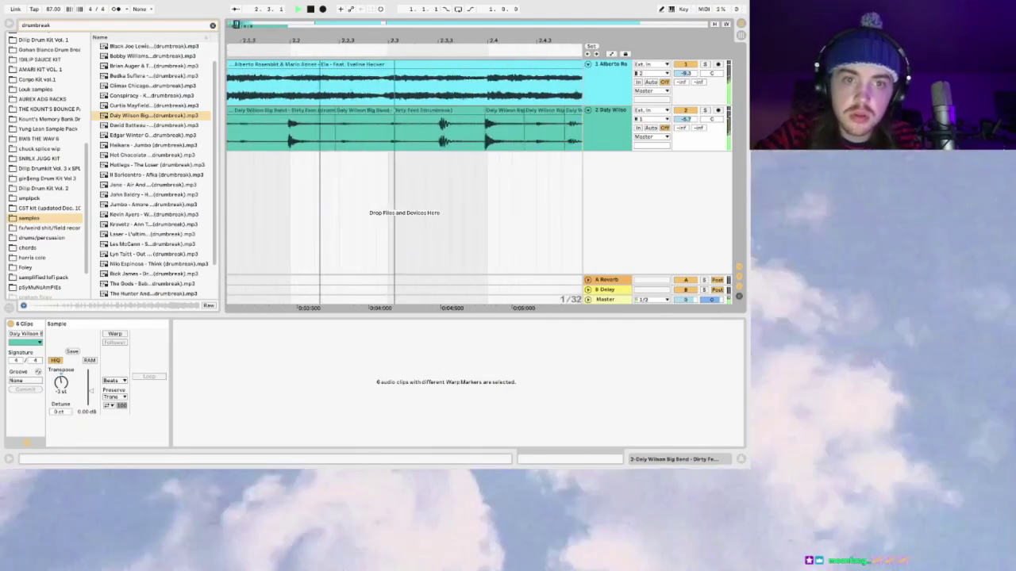
pyautogui.moveTo(236, 25); pyautogui.dragTo(254, 23)
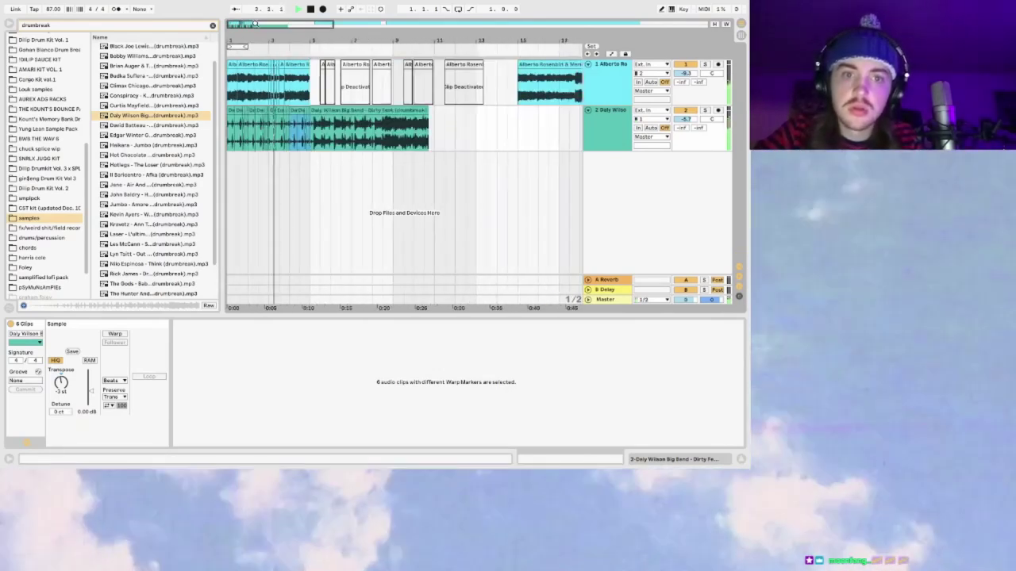
# Step: Delete the leftover break clip after bar 5 and loop the first four bars
pyautogui.click(336, 111)
pyautogui.press('Delete')
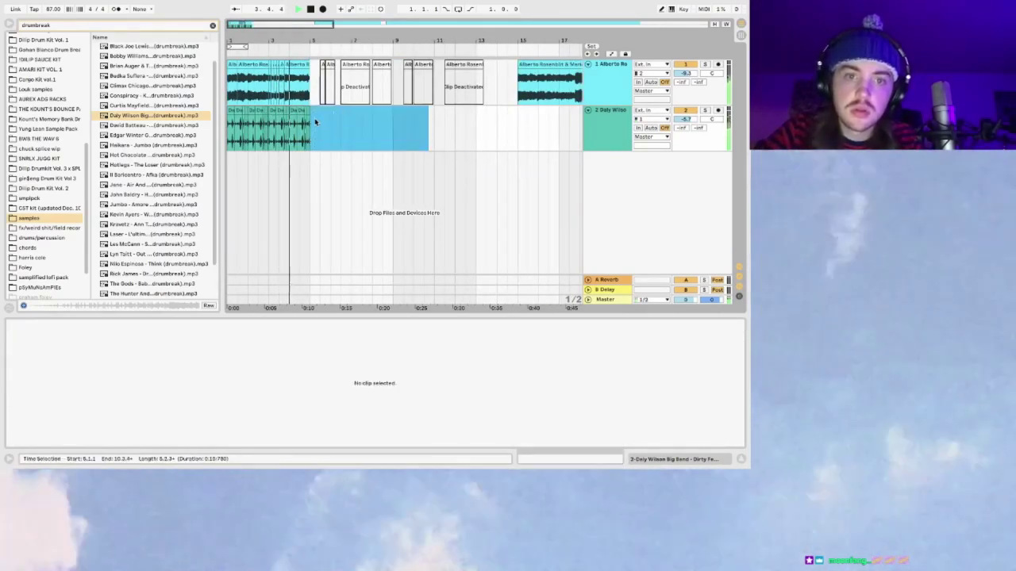
pyautogui.hotkey('ctrl', 'a')
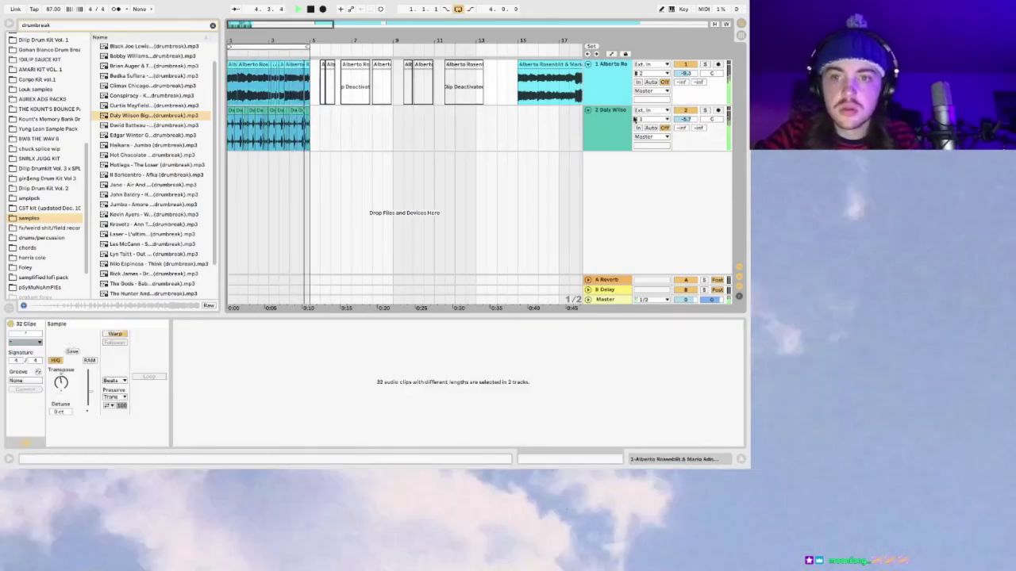
pyautogui.click(605, 121)
pyautogui.hotkey('ctrl', 'l')
pyautogui.click(601, 90)
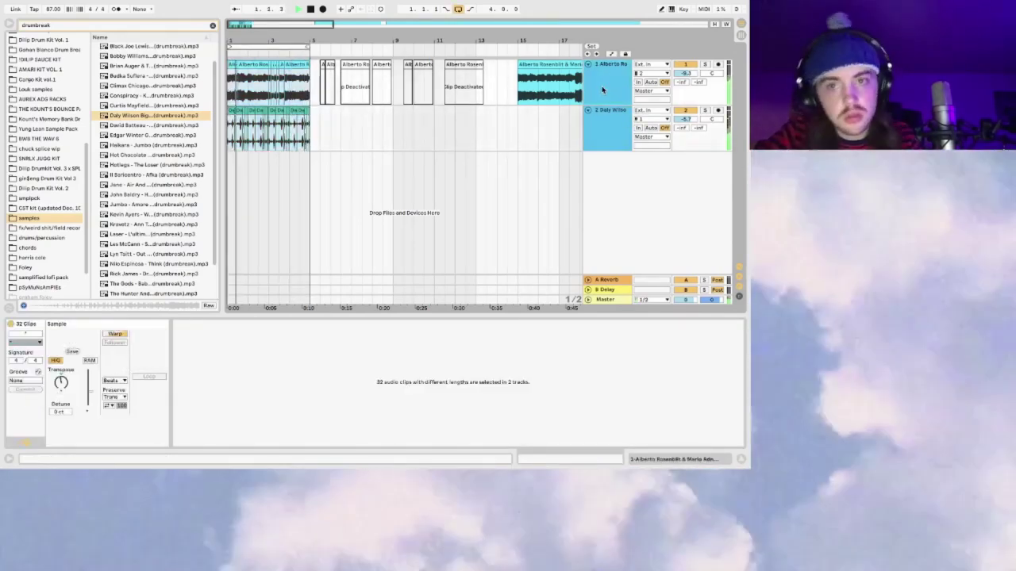
pyautogui.press('z')
pyautogui.press('space')
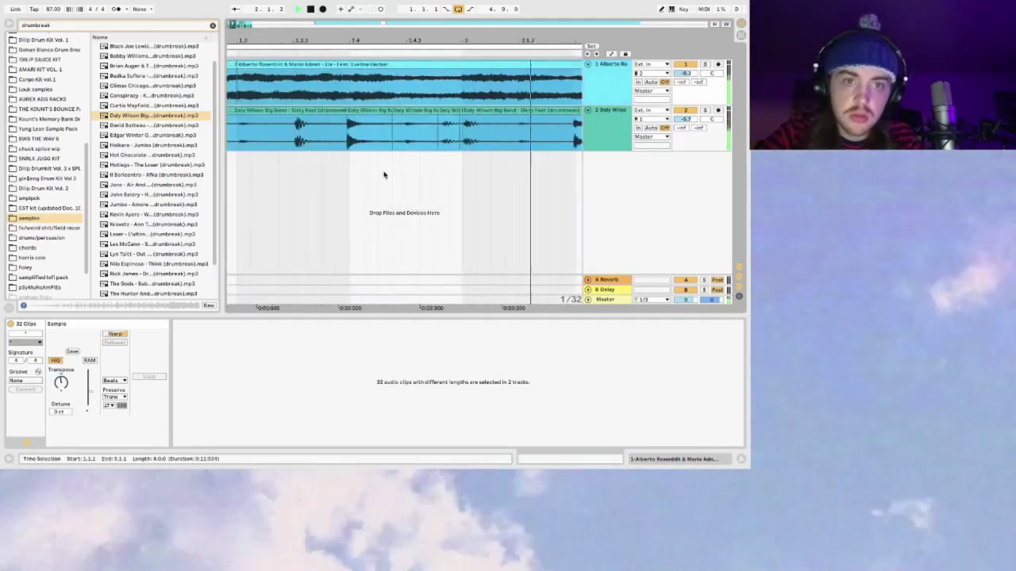
pyautogui.press('space')
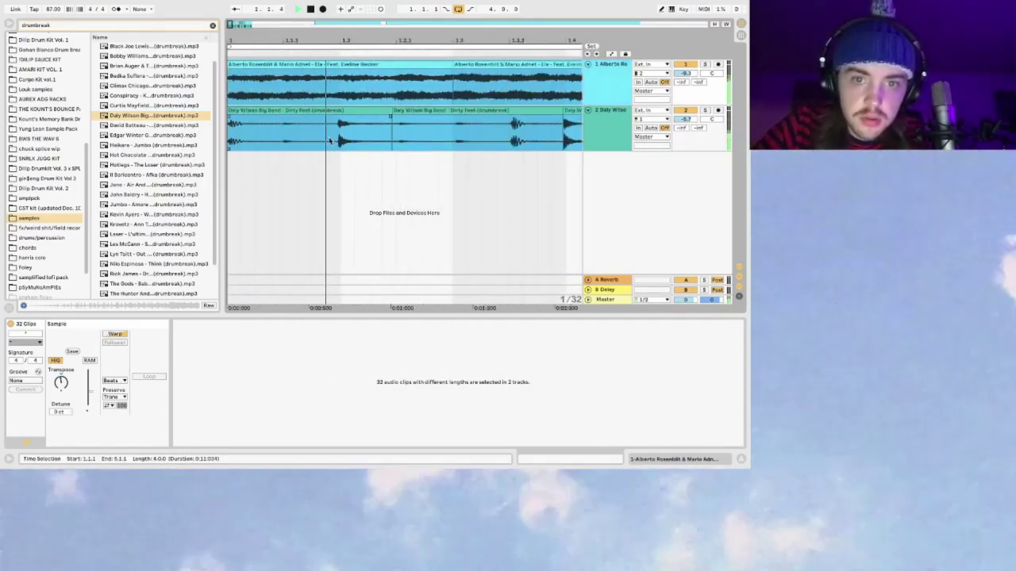
# Step: Pull the start of the break slice near 1.4 slightly earlier
pyautogui.click(294, 141)
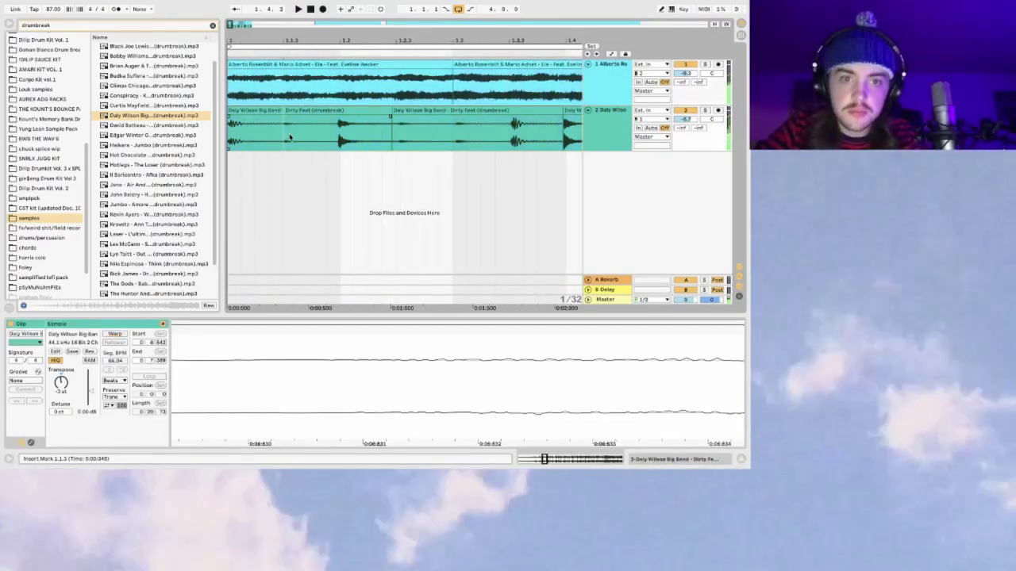
pyautogui.press('space')
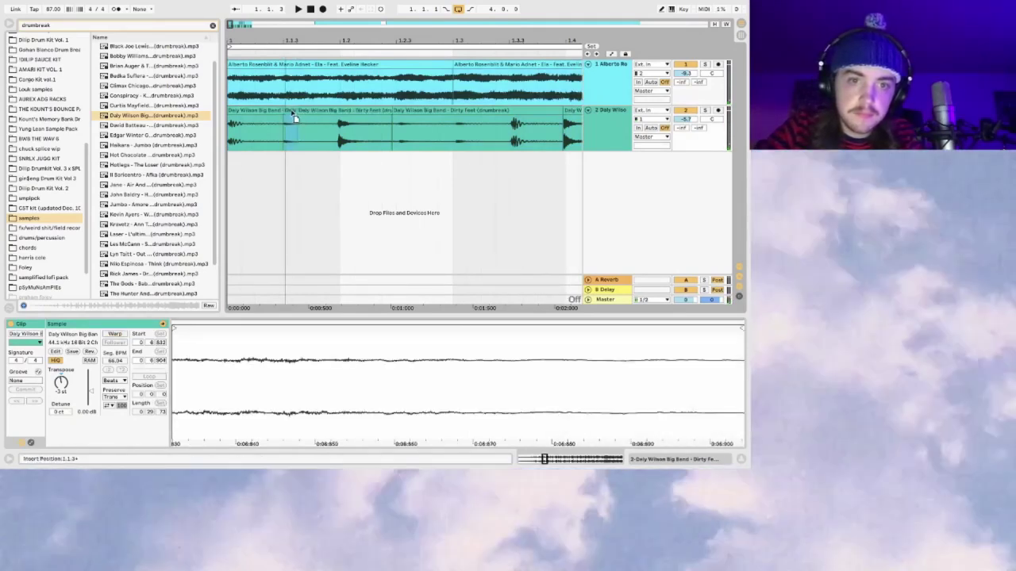
pyautogui.click(228, 135)
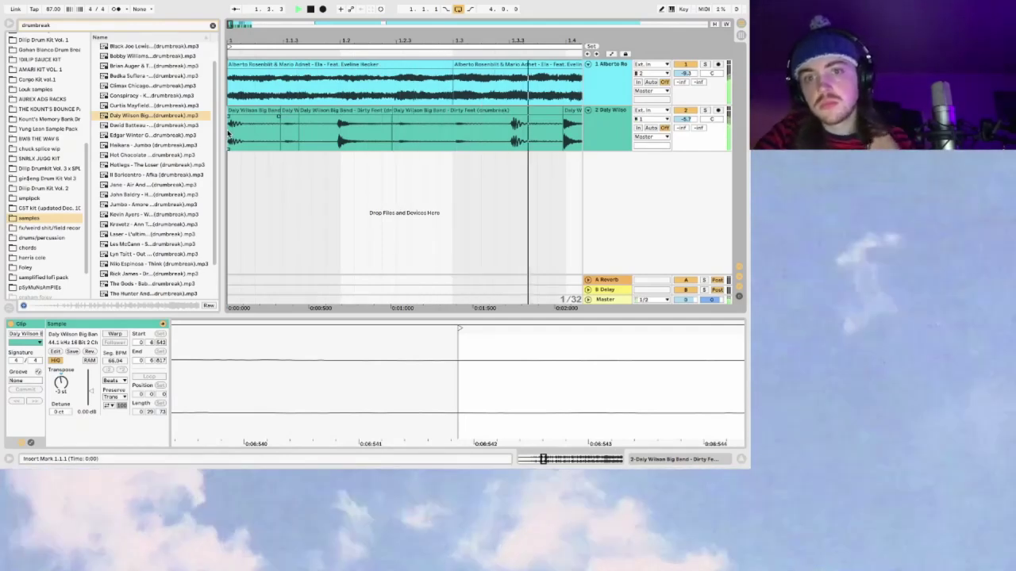
pyautogui.click(379, 110)
pyautogui.click(369, 119)
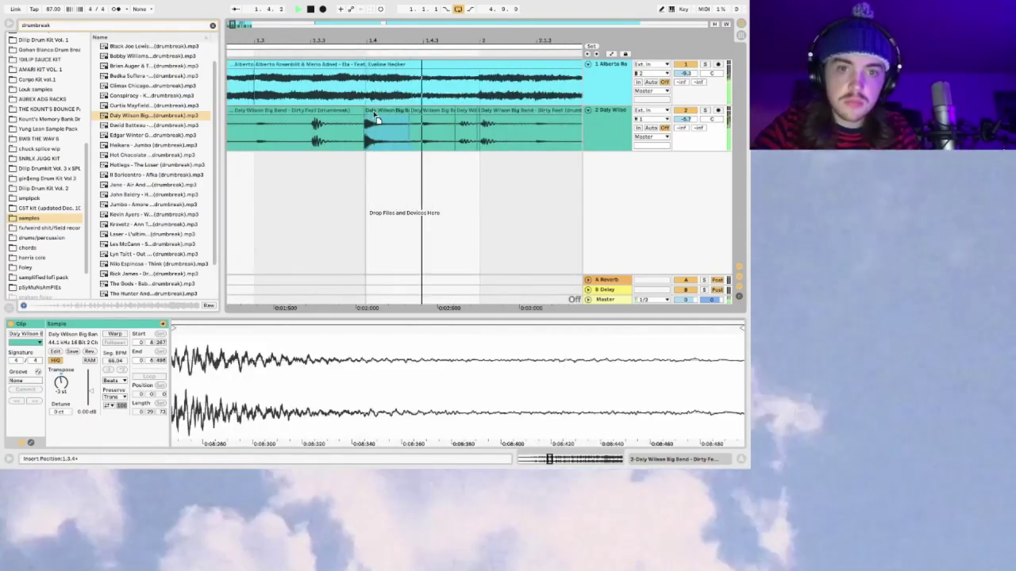
pyautogui.click(376, 118)
pyautogui.moveTo(366, 115); pyautogui.dragTo(362, 115)
pyautogui.click(302, 120)
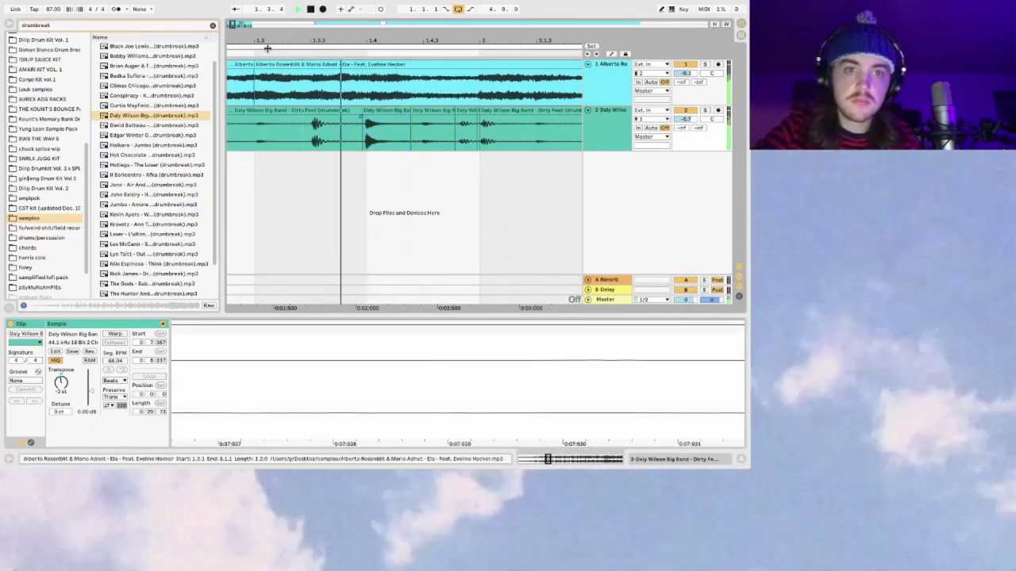
# Step: Select the chopped Daly Wilson clips and duplicate them onto a new track
pyautogui.press('-')
pyautogui.press('-')
pyautogui.press('-')
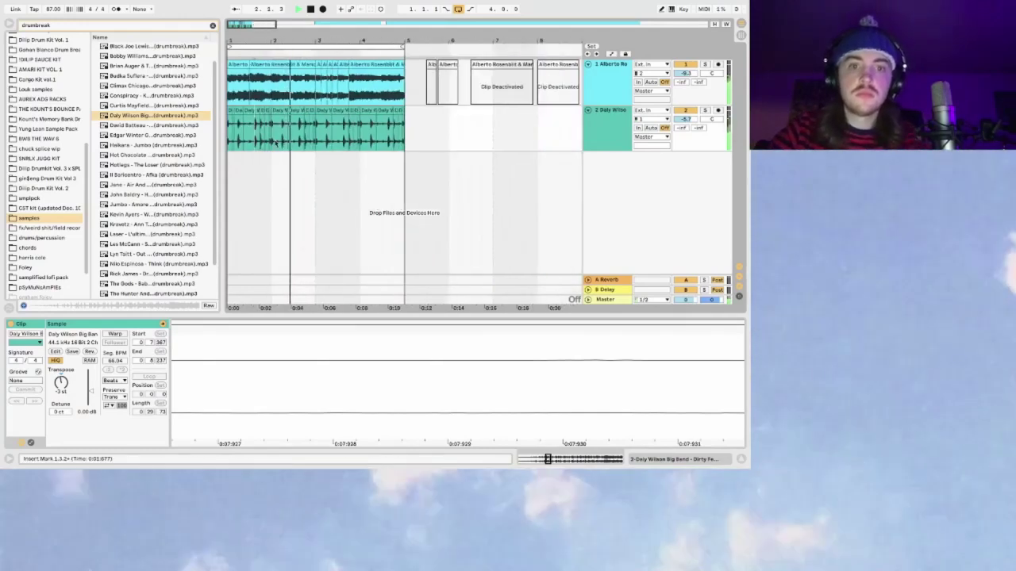
pyautogui.moveTo(317, 127); pyautogui.dragTo(361, 127)
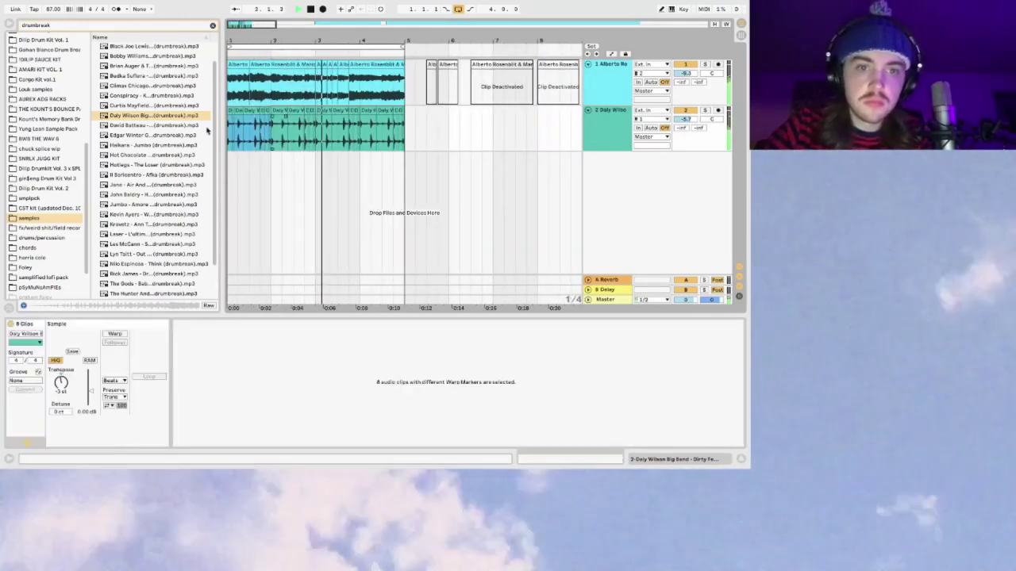
pyautogui.press('+')
pyautogui.press('+')
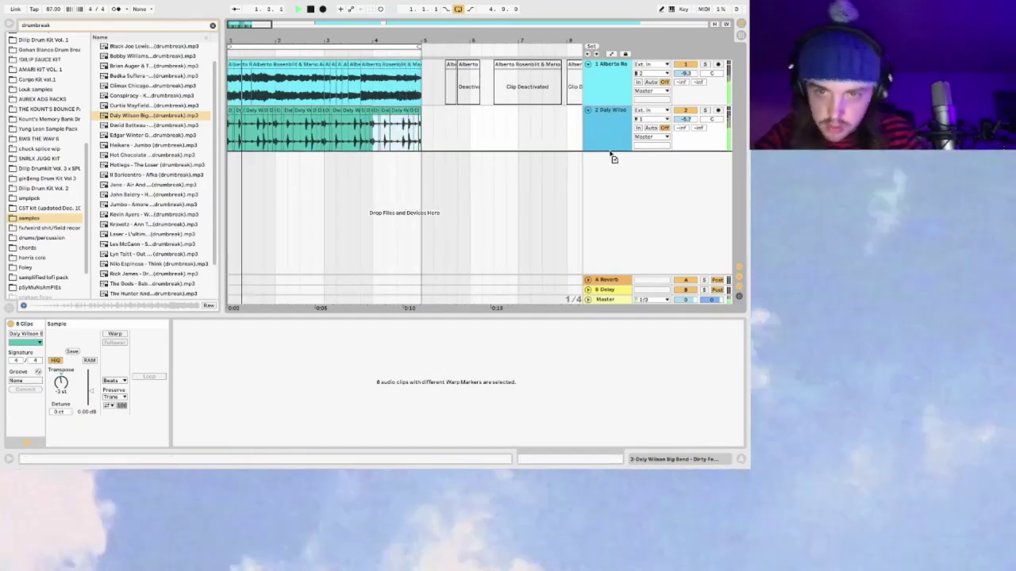
pyautogui.hotkey('ctrl', 'd')
pyautogui.moveTo(241, 28); pyautogui.dragTo(262, 143)
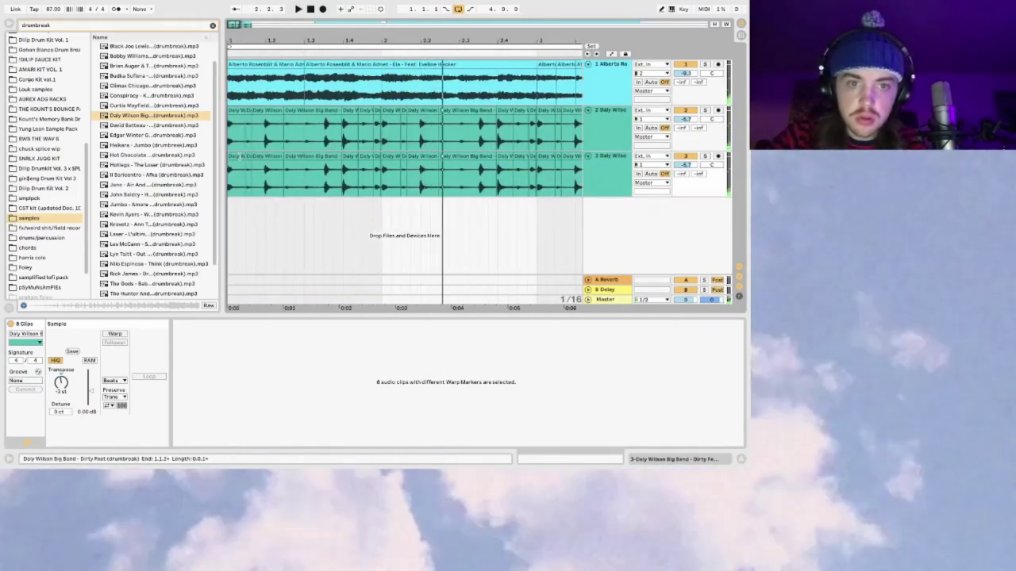
# Step: Delete track 3's extra clips through bar 5, keeping the short hit at the start
pyautogui.click(235, 159)
pyautogui.press('-')
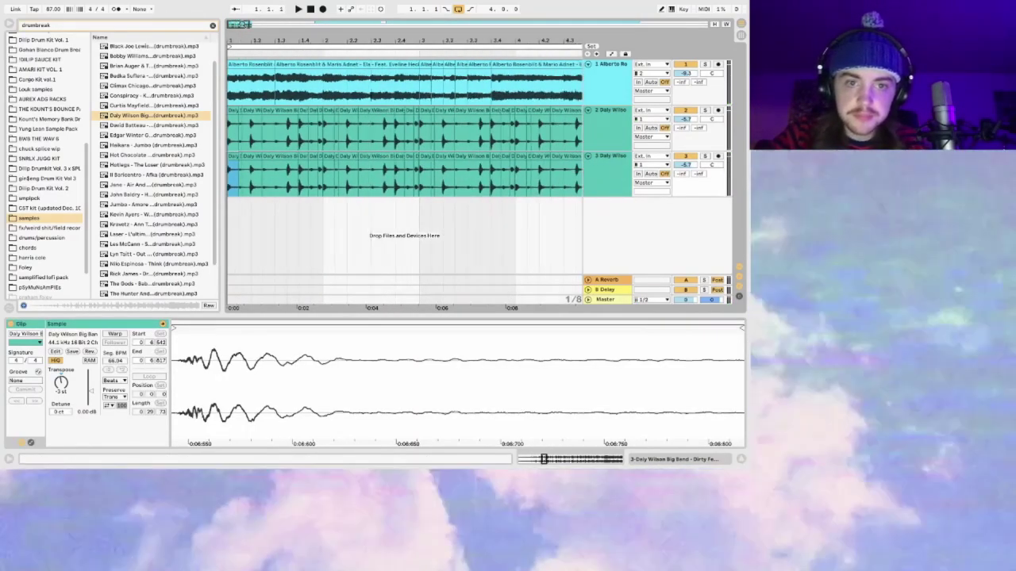
pyautogui.moveTo(241, 156); pyautogui.dragTo(499, 161)
pyautogui.press('Delete')
# Step: Zoom into the first bars and audition the short drum hit at the start of track 3
pyautogui.hscroll(-5, 499, 161)
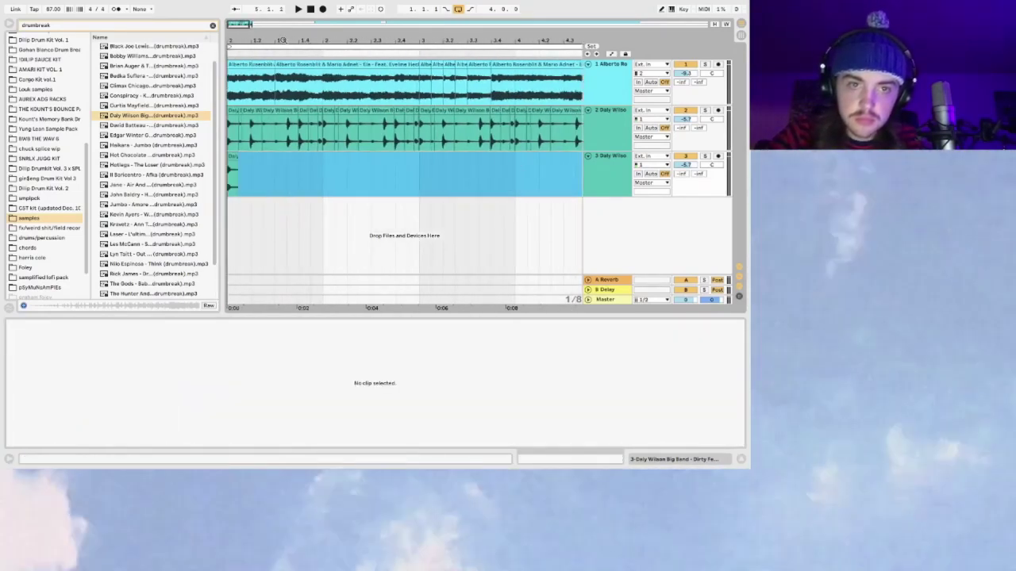
pyautogui.moveTo(227, 26); pyautogui.dragTo(254, 163)
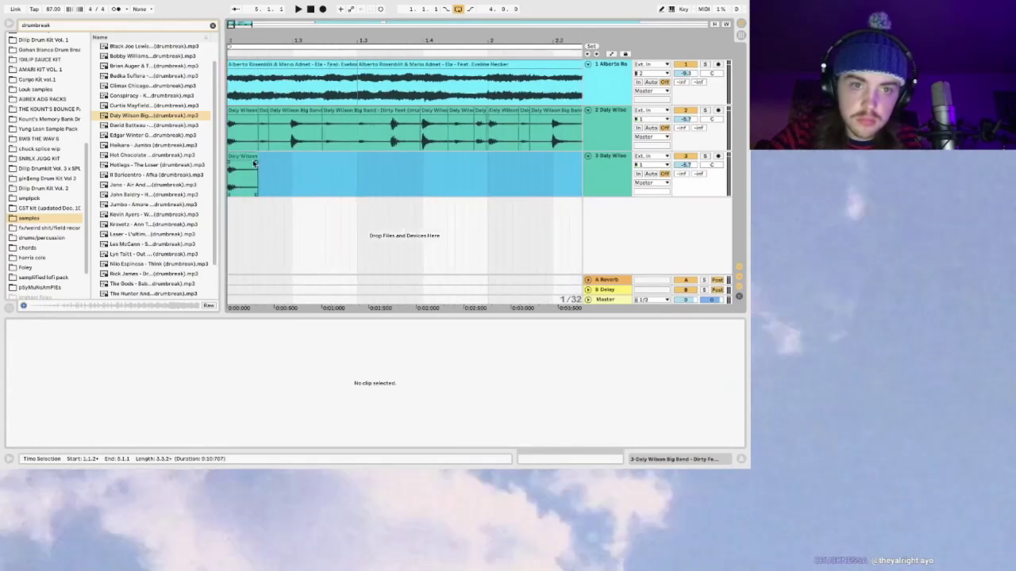
pyautogui.click(258, 163)
pyautogui.click(229, 165)
pyautogui.press('space')
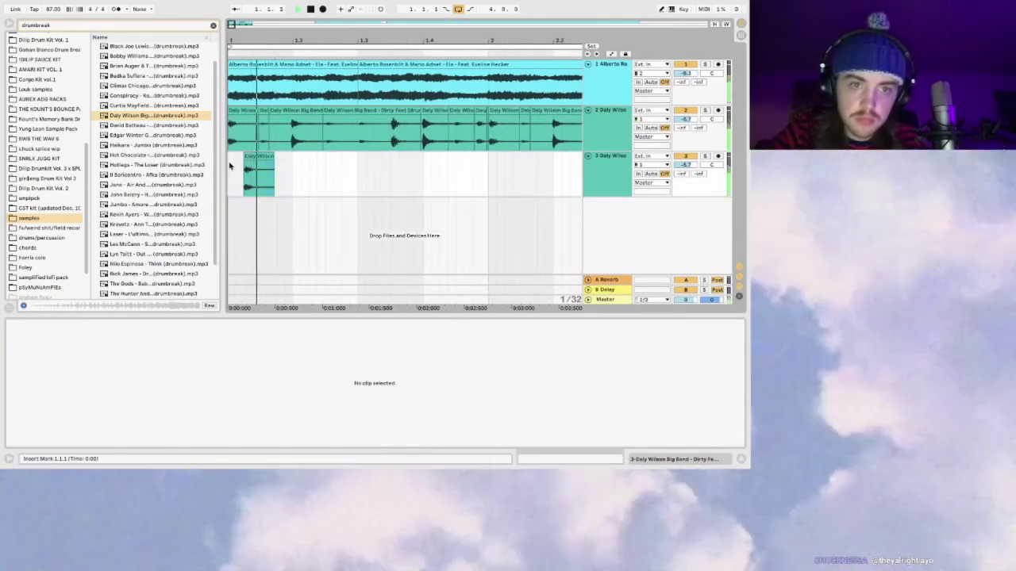
pyautogui.click(257, 159)
pyautogui.press('space')
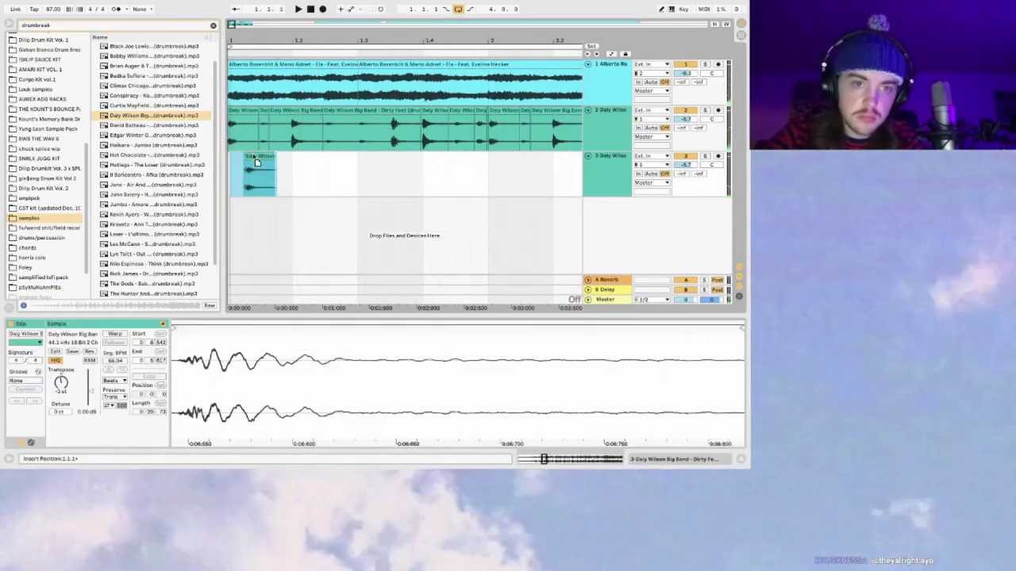
pyautogui.click(246, 184)
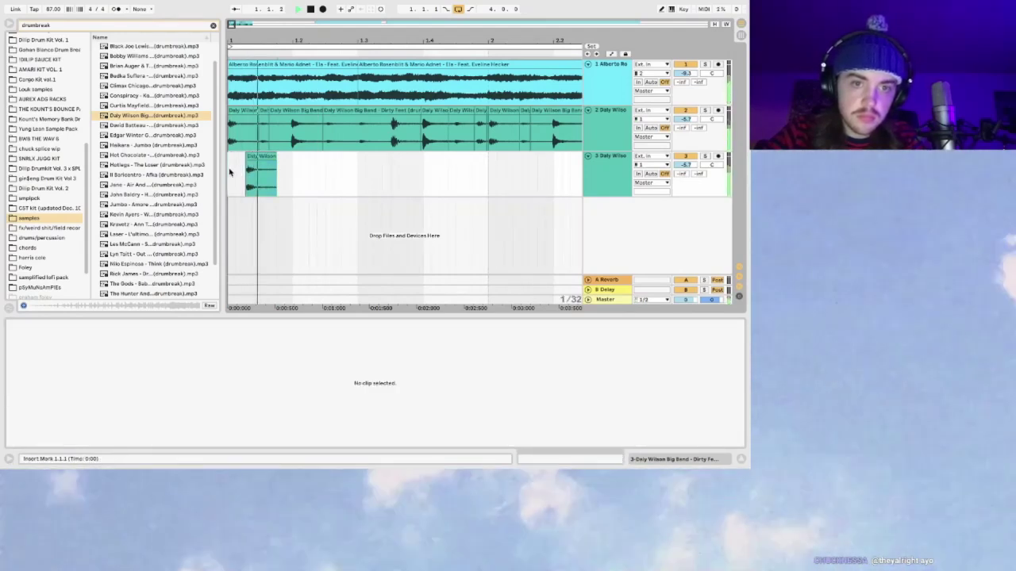
# Step: Shift the hit slightly later and trim its end, with grid snapping off
pyautogui.moveTo(254, 153); pyautogui.dragTo(295, 155)
pyautogui.click(263, 166)
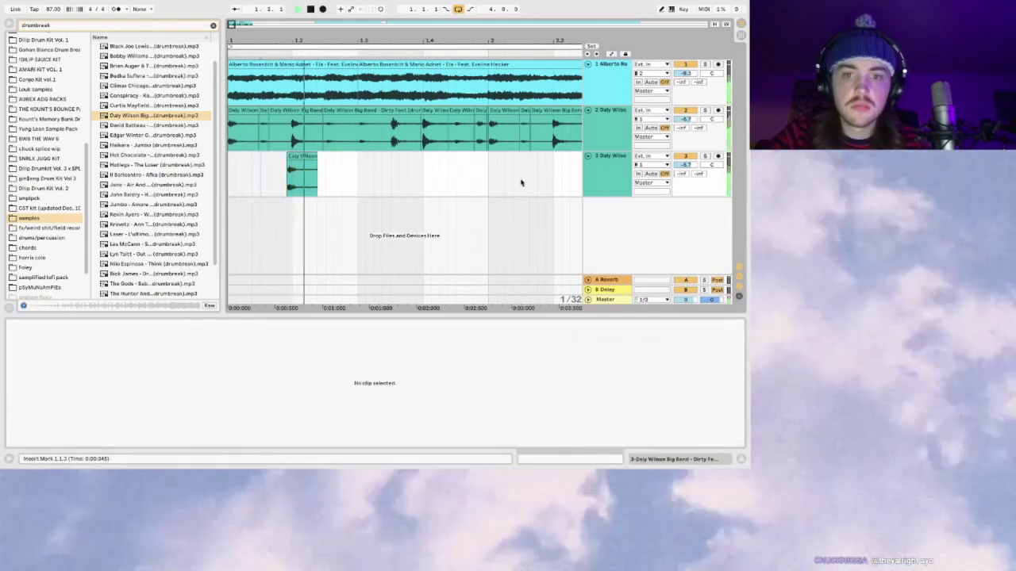
pyautogui.press('super+4')
pyautogui.moveTo(302, 156); pyautogui.dragTo(286, 168)
pyautogui.click(274, 175)
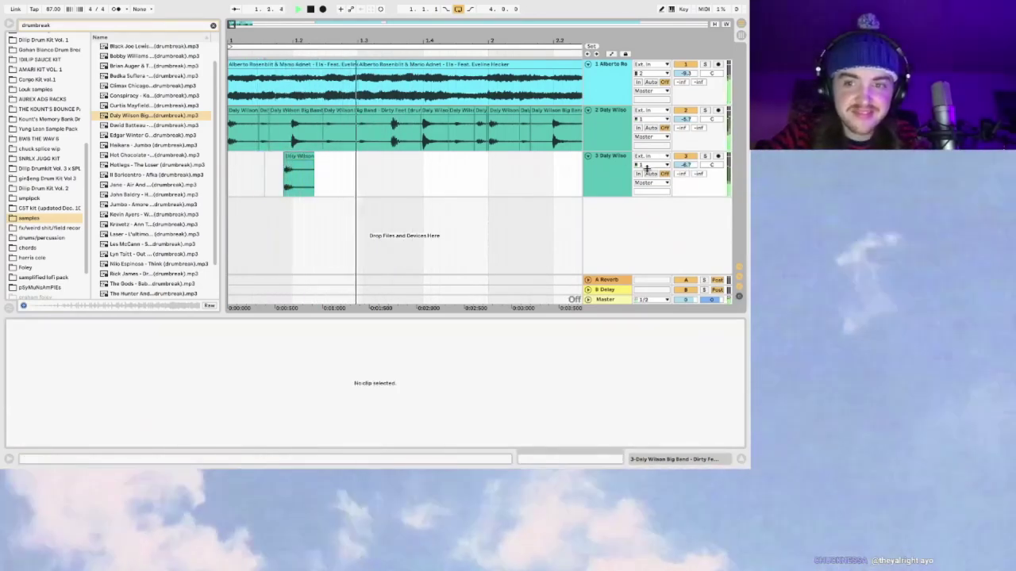
pyautogui.press('space')
pyautogui.moveTo(313, 156); pyautogui.dragTo(295, 158)
pyautogui.press('super+4')
pyautogui.click(228, 167)
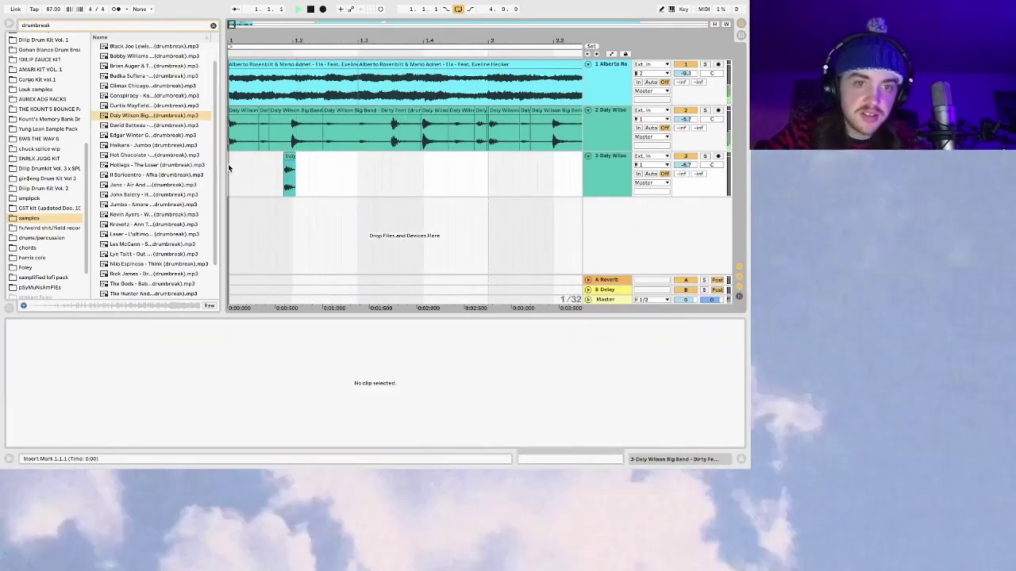
# Step: Move the hit to around beat 1.3 and fine-tune its position without snapping
pyautogui.moveTo(290, 153); pyautogui.dragTo(386, 164)
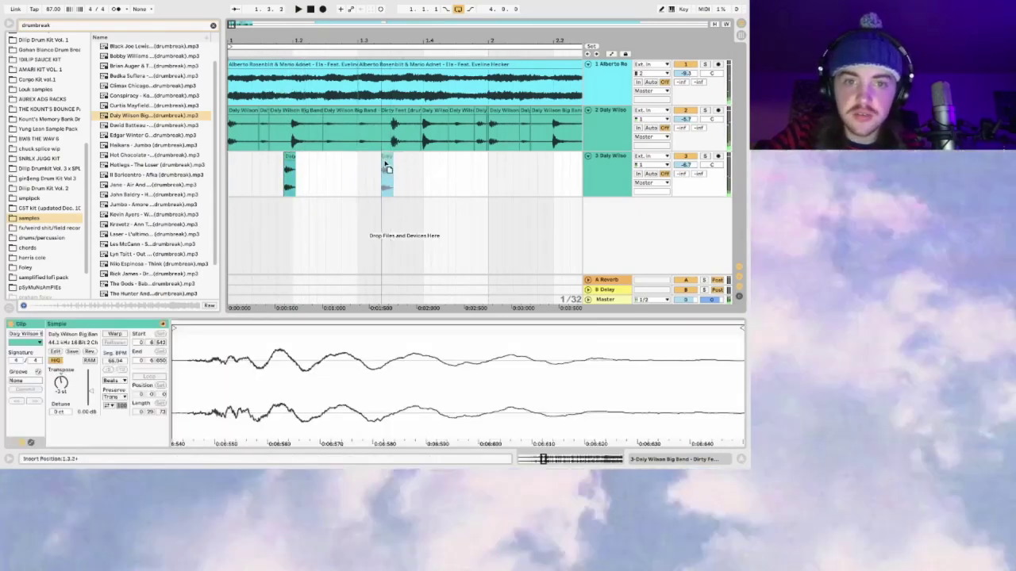
pyautogui.click(357, 168)
pyautogui.press('space')
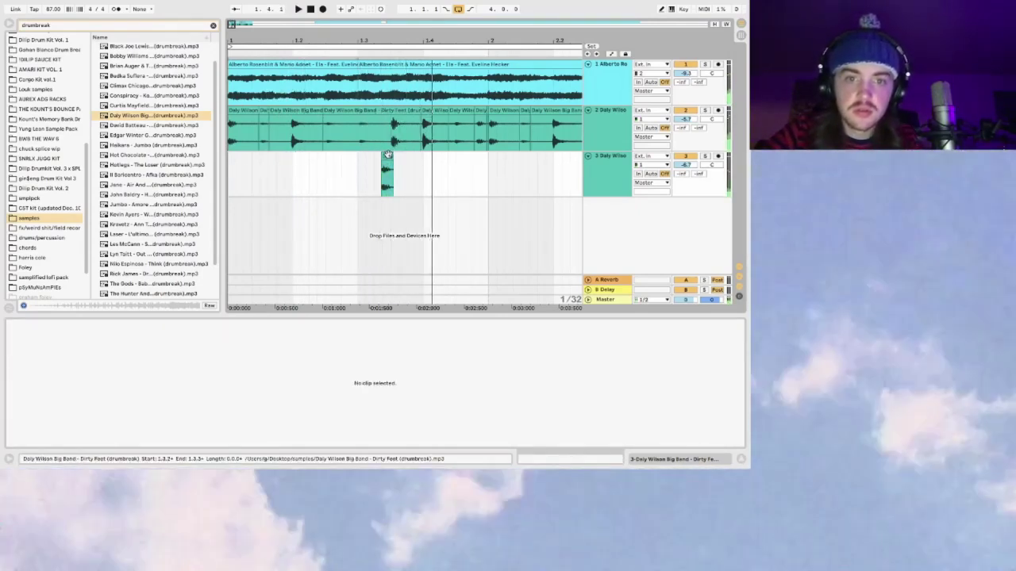
pyautogui.click(387, 154)
pyautogui.press('super+4')
pyautogui.click(359, 168)
pyautogui.moveTo(389, 157); pyautogui.dragTo(382, 156)
pyautogui.click(364, 167)
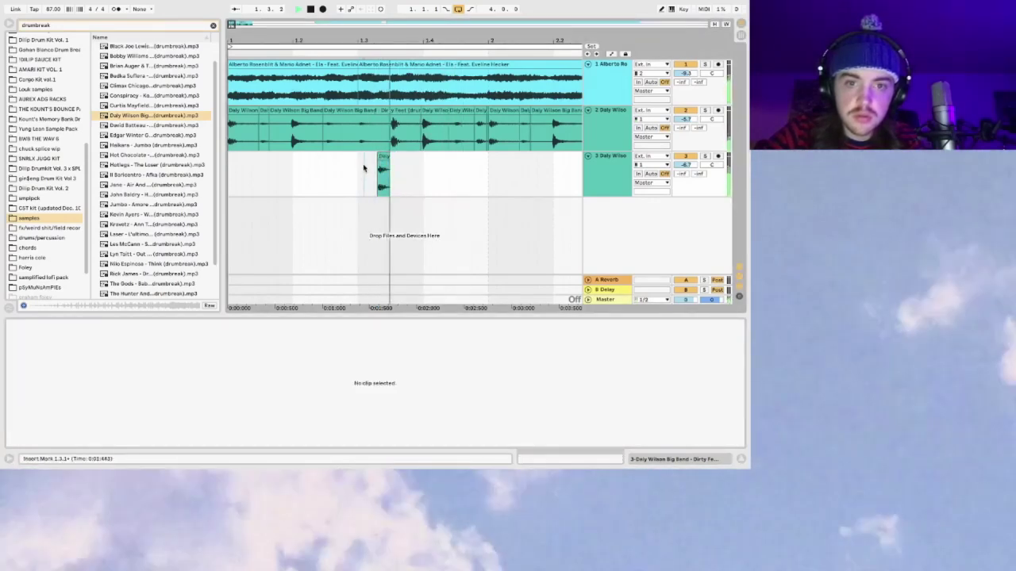
pyautogui.click(387, 161)
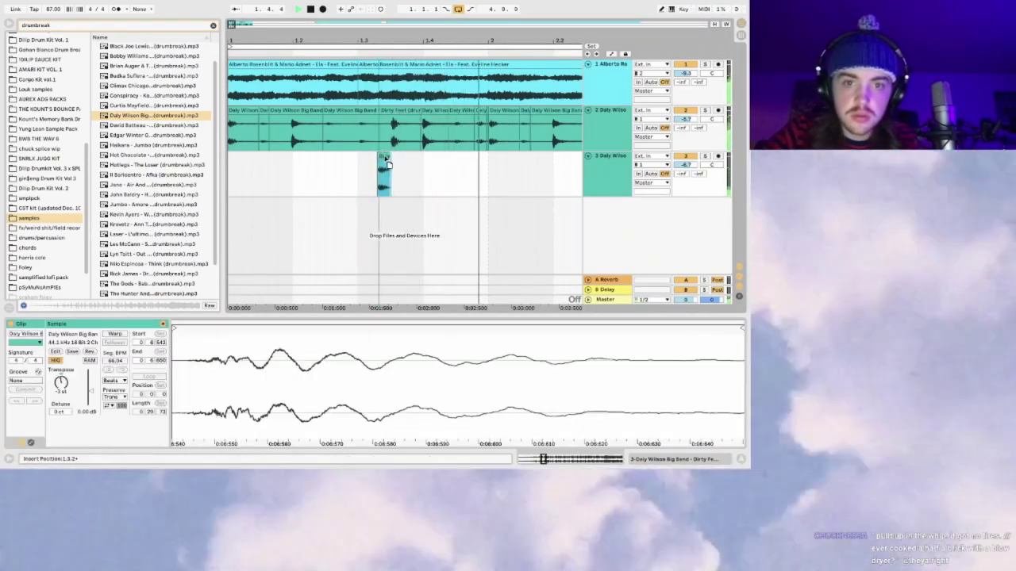
pyautogui.click(363, 164)
pyautogui.click(384, 158)
pyautogui.click(363, 161)
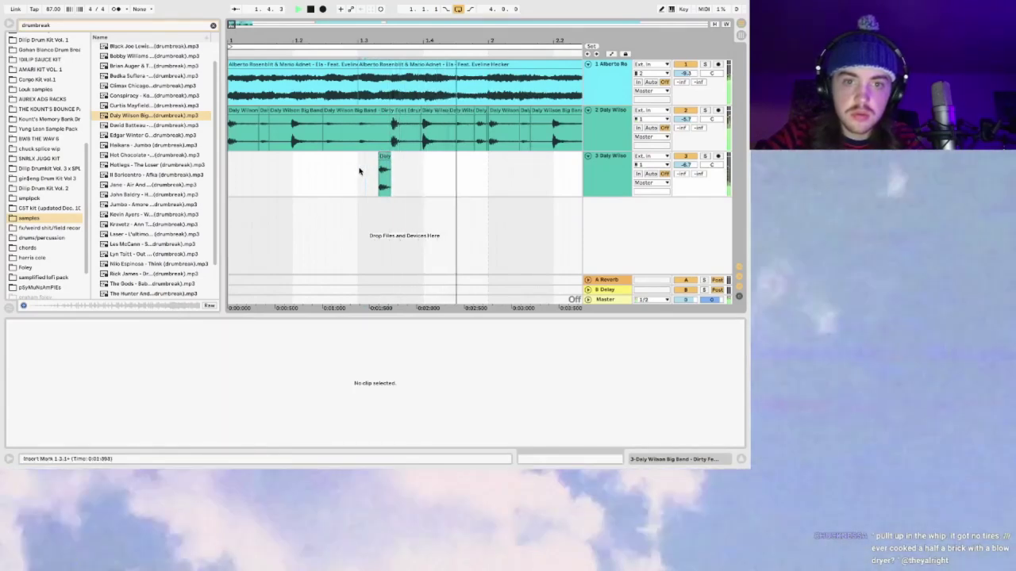
# Step: Lower track 3 to -18 dB and repeat the hit into bars 2 through 4
pyautogui.moveTo(692, 168); pyautogui.dragTo(692, 191)
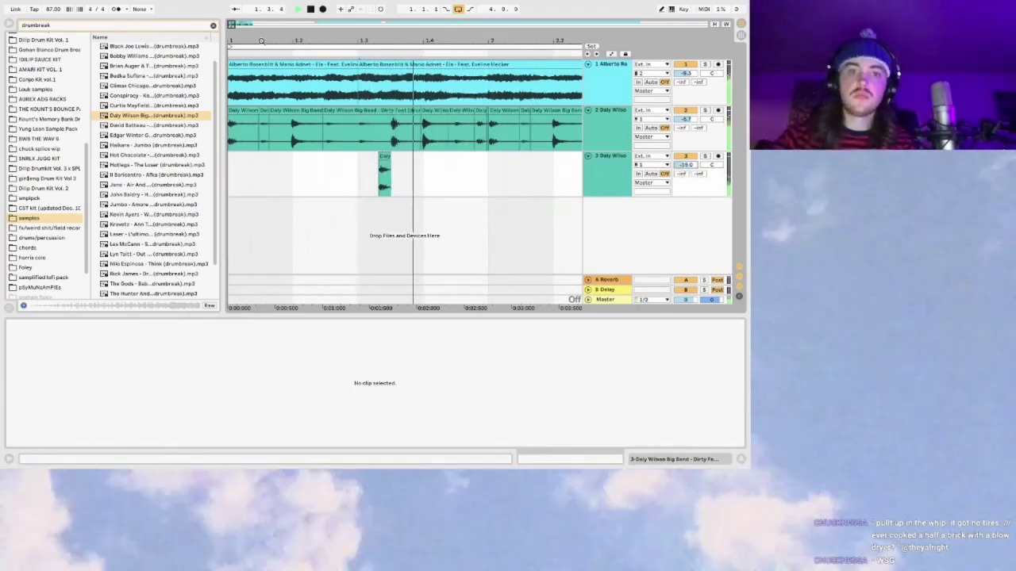
pyautogui.moveTo(231, 24); pyautogui.dragTo(235, 24)
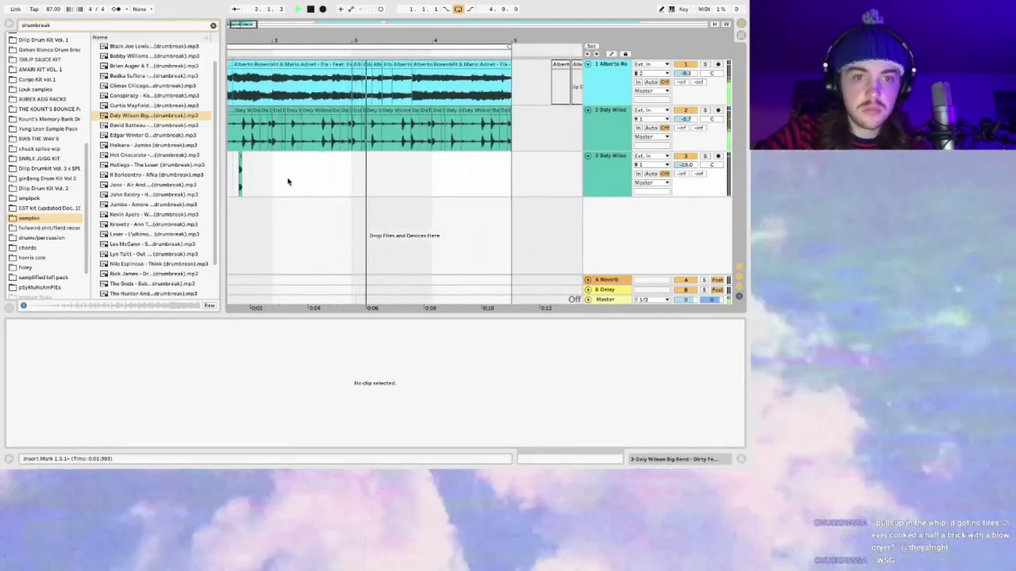
pyautogui.hscroll(-2, 313, 163)
pyautogui.click(312, 163)
pyautogui.press('super+v')
pyautogui.press('super+d')
pyautogui.press('super+d')
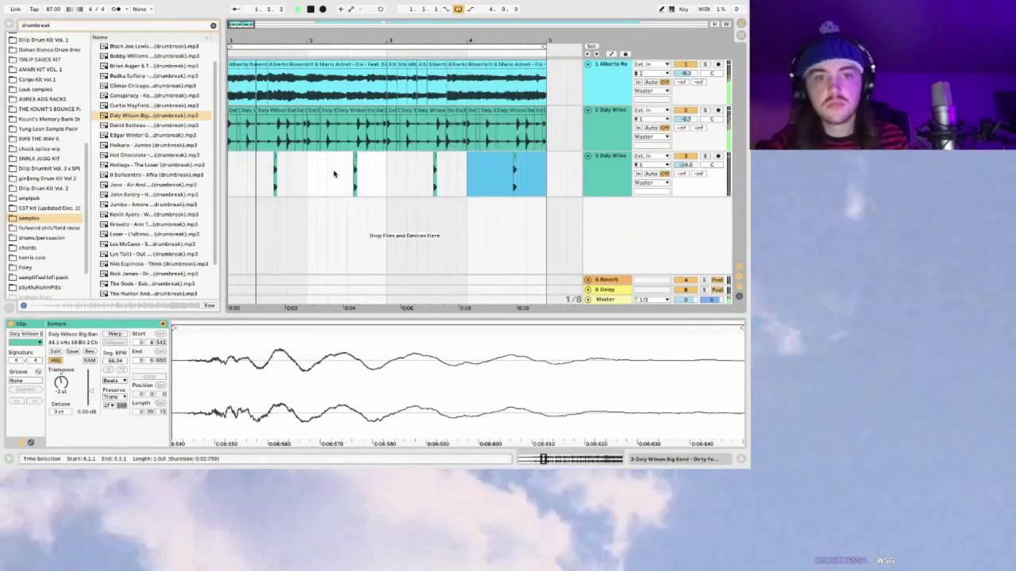
# Step: Move a selected part of bar 2 to the matching spot in bar 4, then collapse track 2
pyautogui.moveTo(337, 166); pyautogui.dragTo(365, 165)
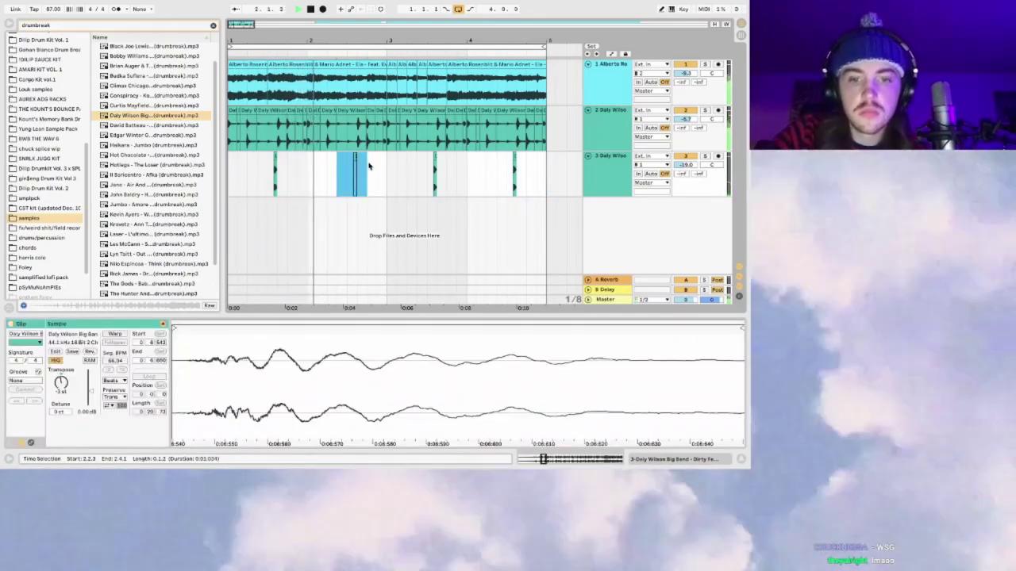
pyautogui.moveTo(496, 163); pyautogui.dragTo(536, 162)
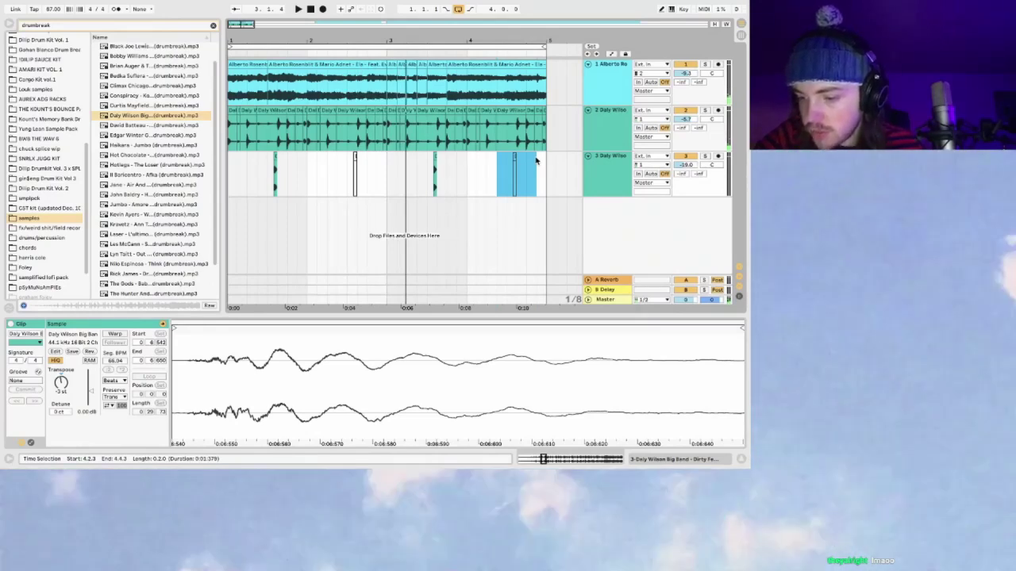
pyautogui.click(579, 142)
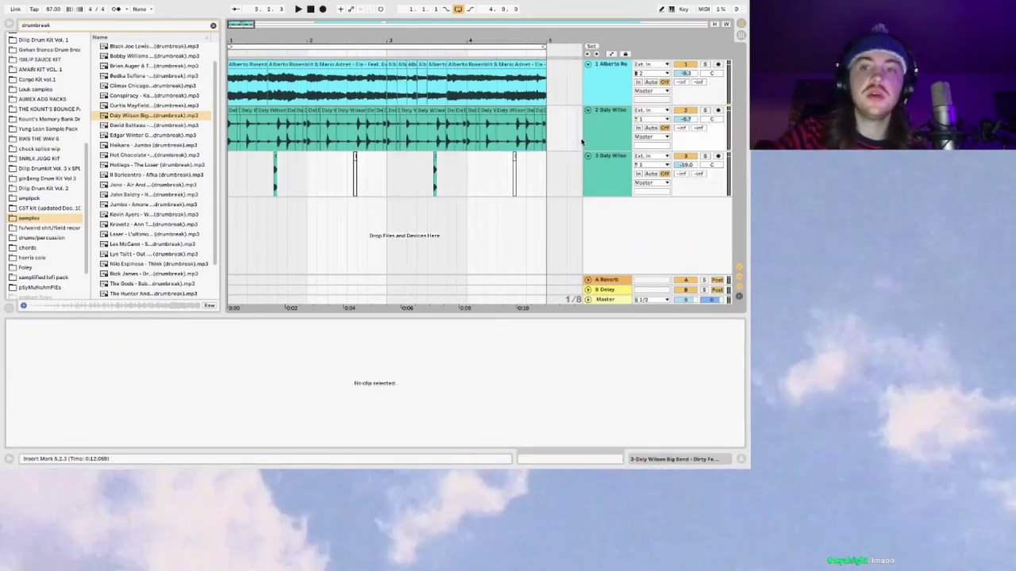
pyautogui.click(588, 110)
# Step: Fold track 3, group the two break tracks with Cmd+G, and search Plug-ins for 'radiator'
pyautogui.click(588, 120)
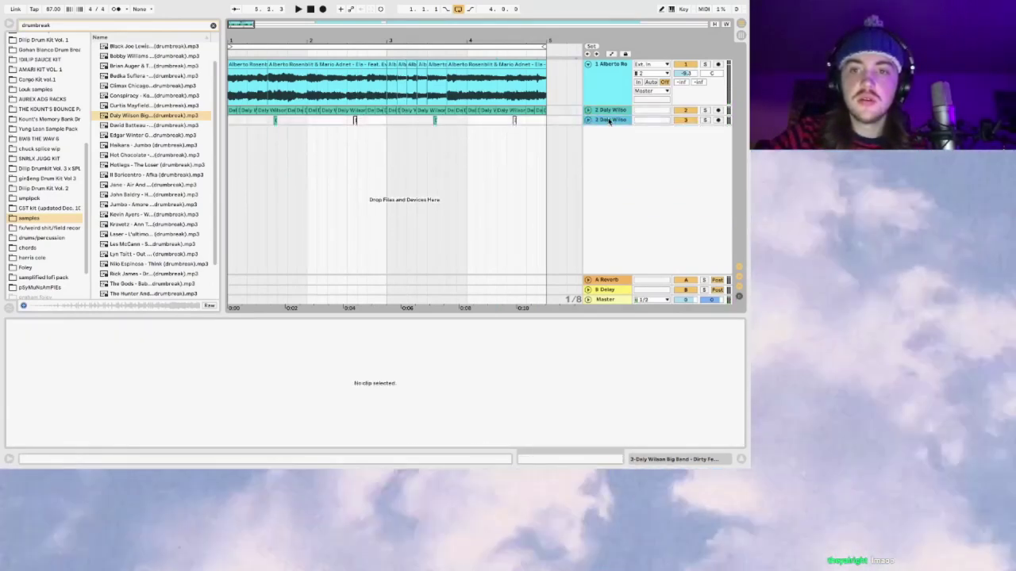
pyautogui.hotkey('ctrl', 'g')
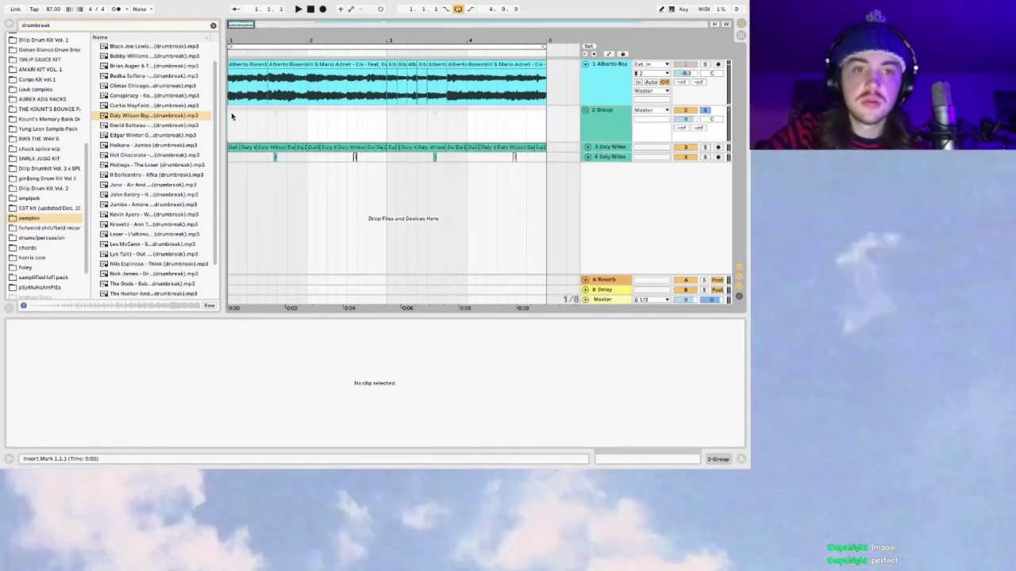
pyautogui.click(212, 27)
pyautogui.scroll(5, 45, 95)
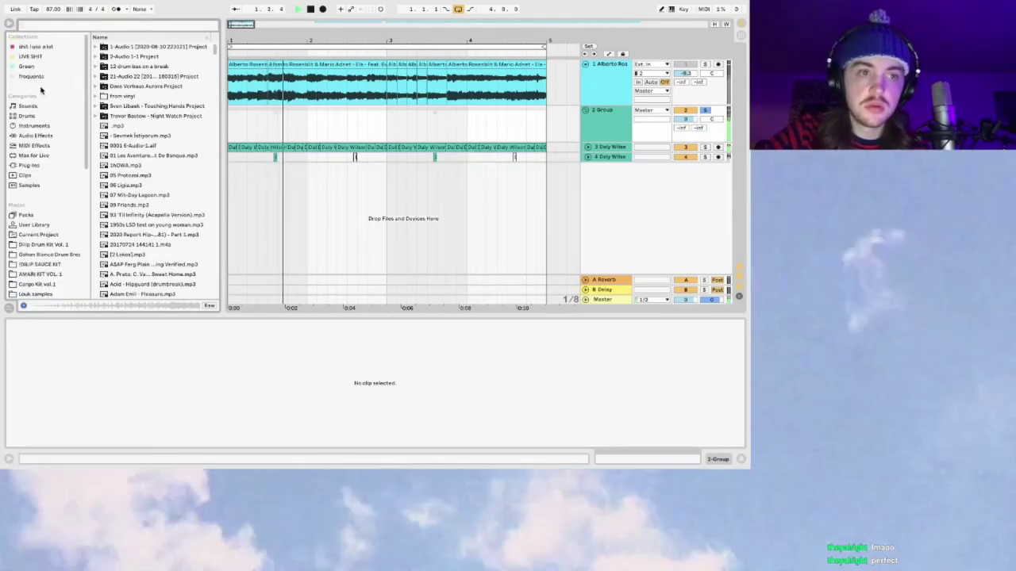
pyautogui.click(43, 166)
pyautogui.click(96, 47)
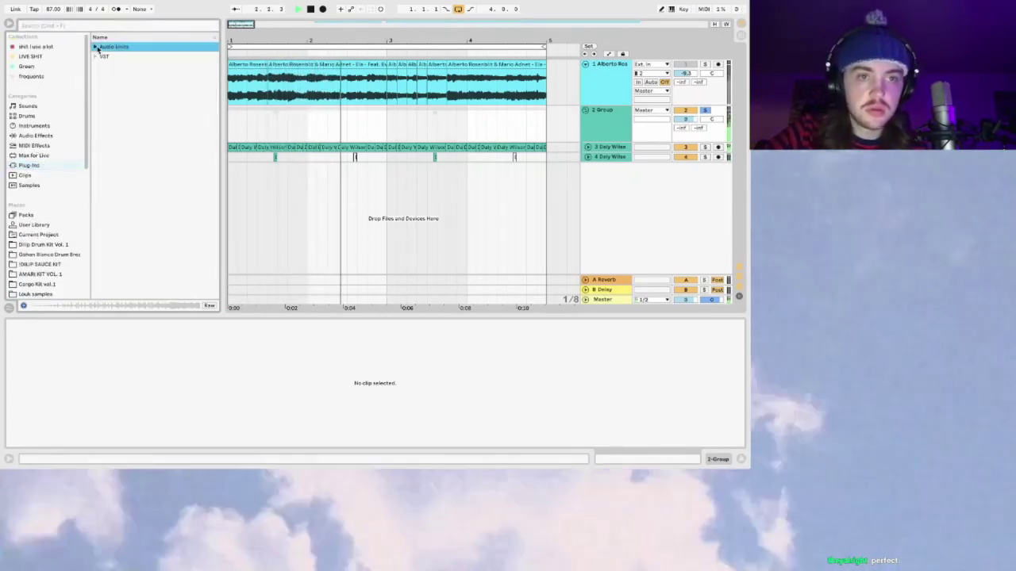
pyautogui.click(96, 47)
pyautogui.click(83, 25)
pyautogui.write('radiator')
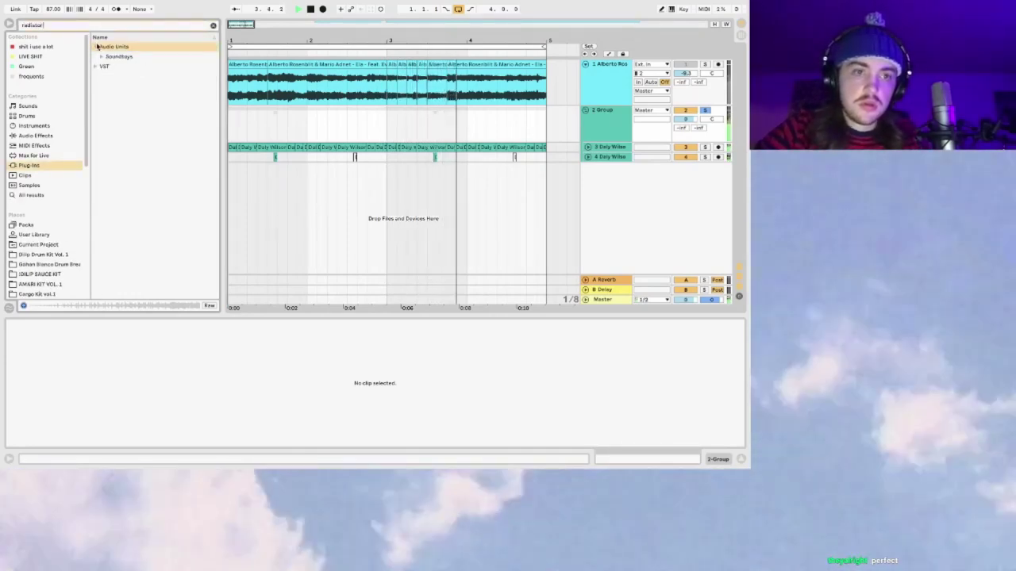
pyautogui.click(102, 56)
# Step: Load Soundtoys Radiator onto the drum-break group track
pyautogui.click(125, 77)
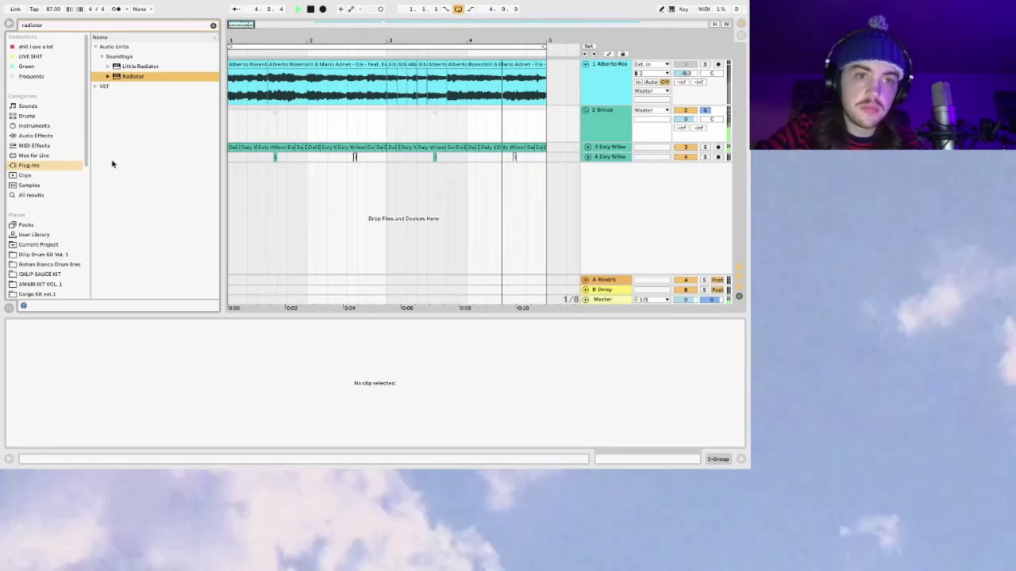
pyautogui.press('Return')
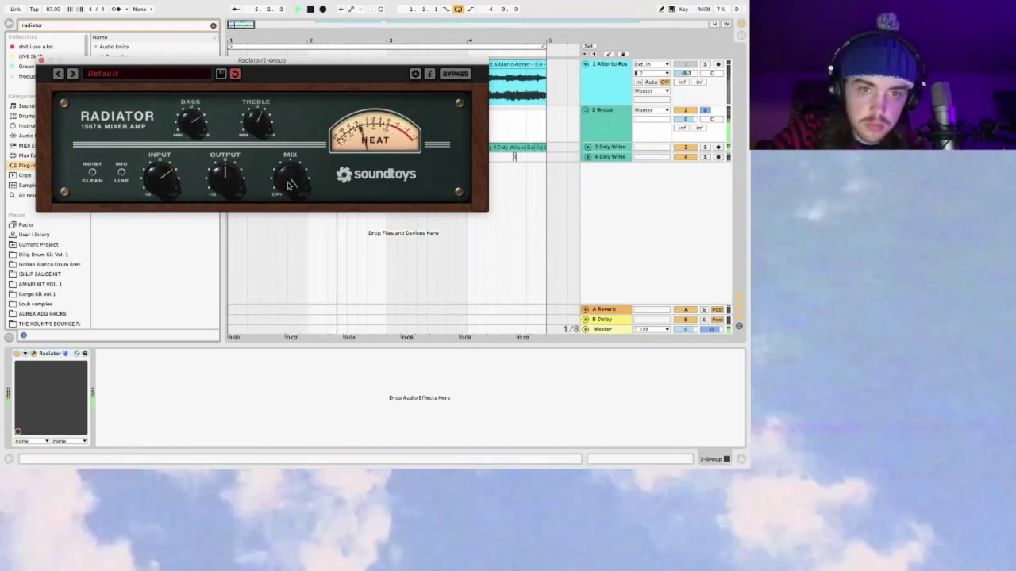
pyautogui.click(40, 61)
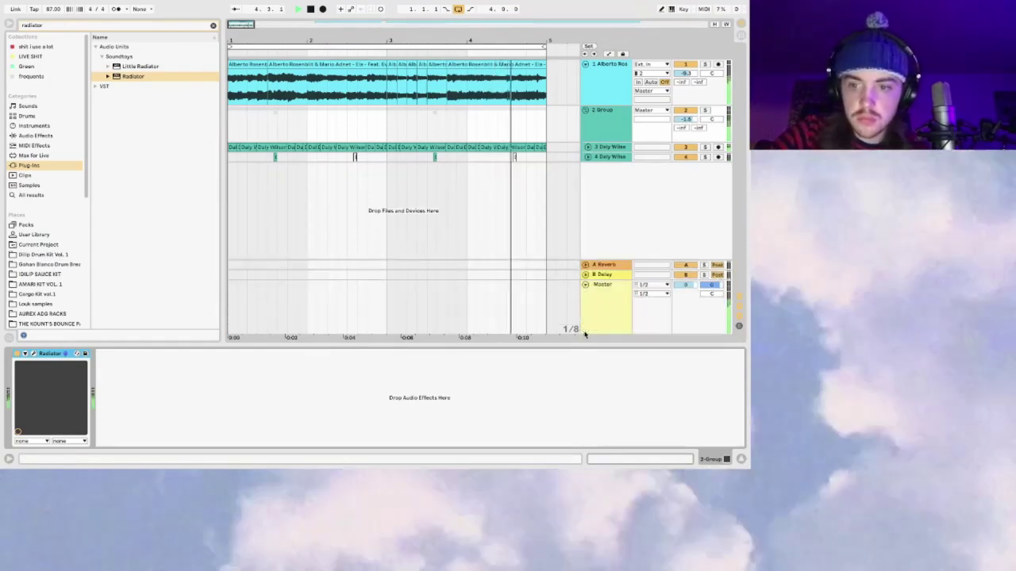
pyautogui.click(596, 128)
# Step: Check the Radiator window, then show the Group track's device chain
pyautogui.click(199, 284)
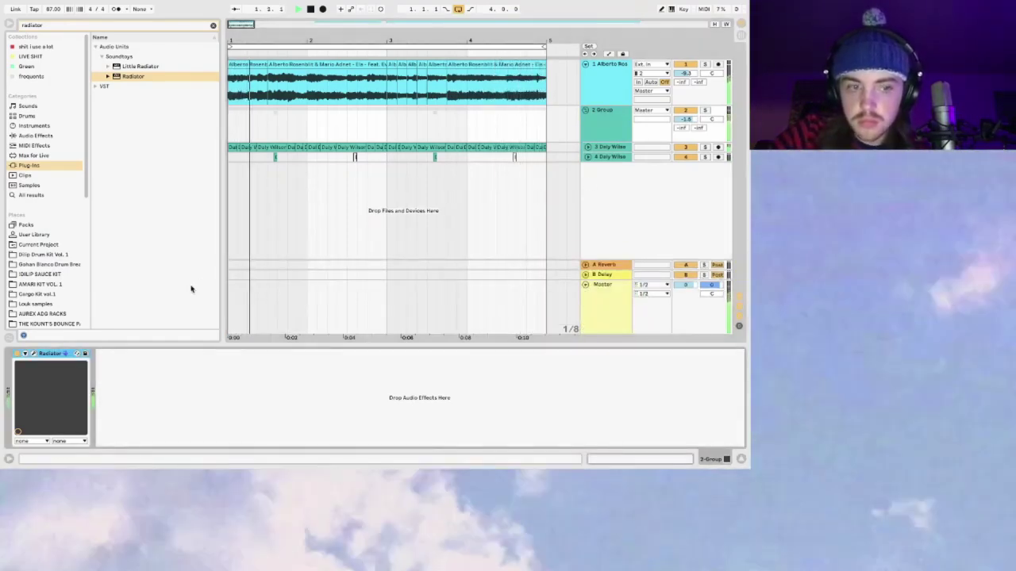
pyautogui.click(33, 354)
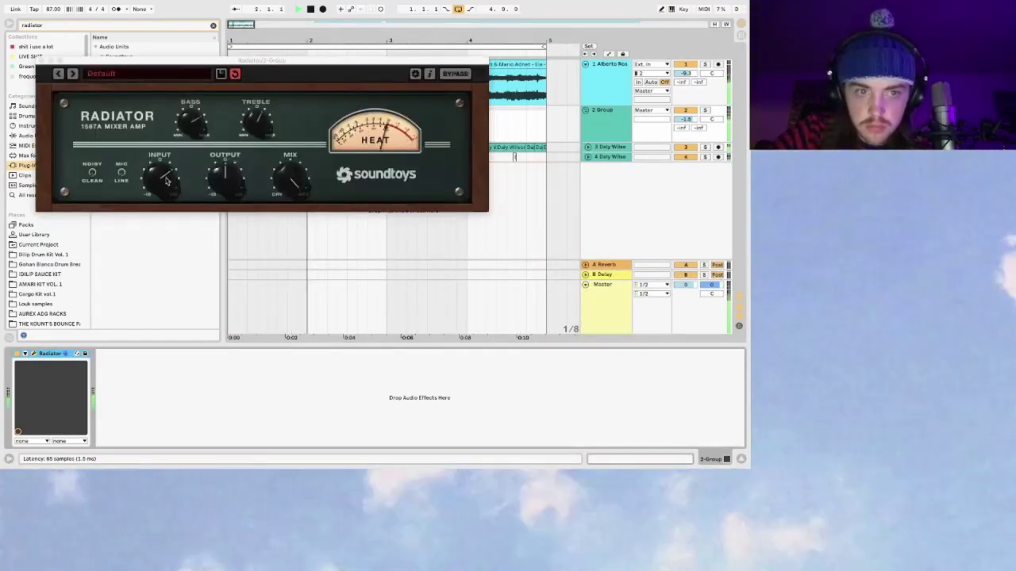
pyautogui.click(41, 60)
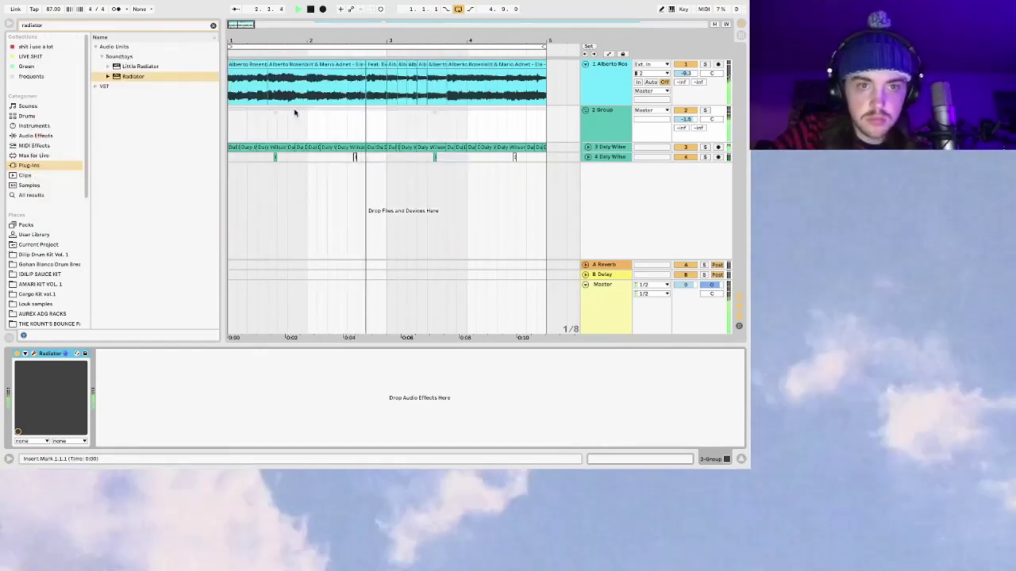
pyautogui.click(230, 86)
pyautogui.click(604, 127)
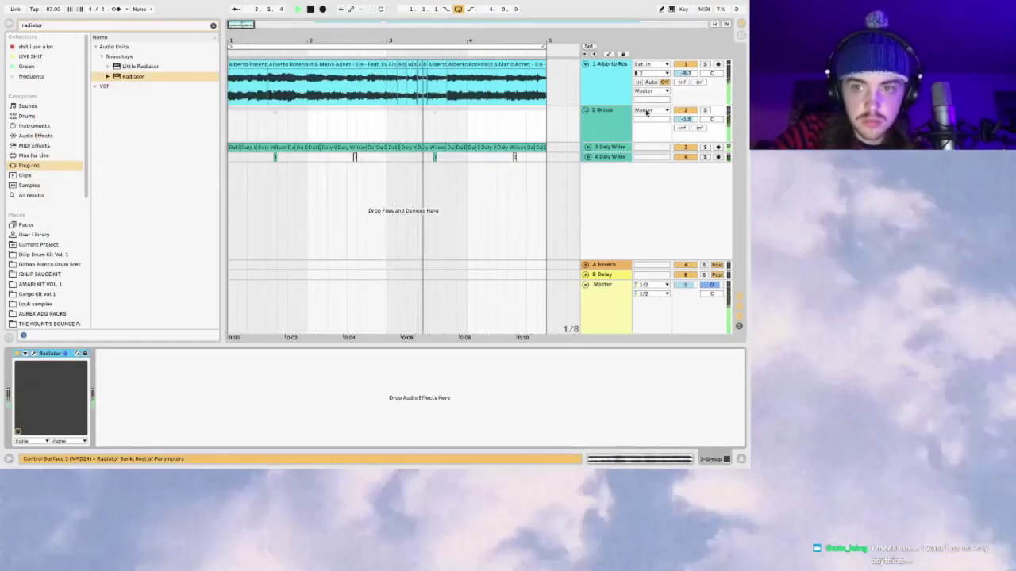
pyautogui.click(38, 135)
# Step: Add EQ Eight after Radiator and dip the highs near 6.39 kHz by 3.35 dB
pyautogui.click(212, 27)
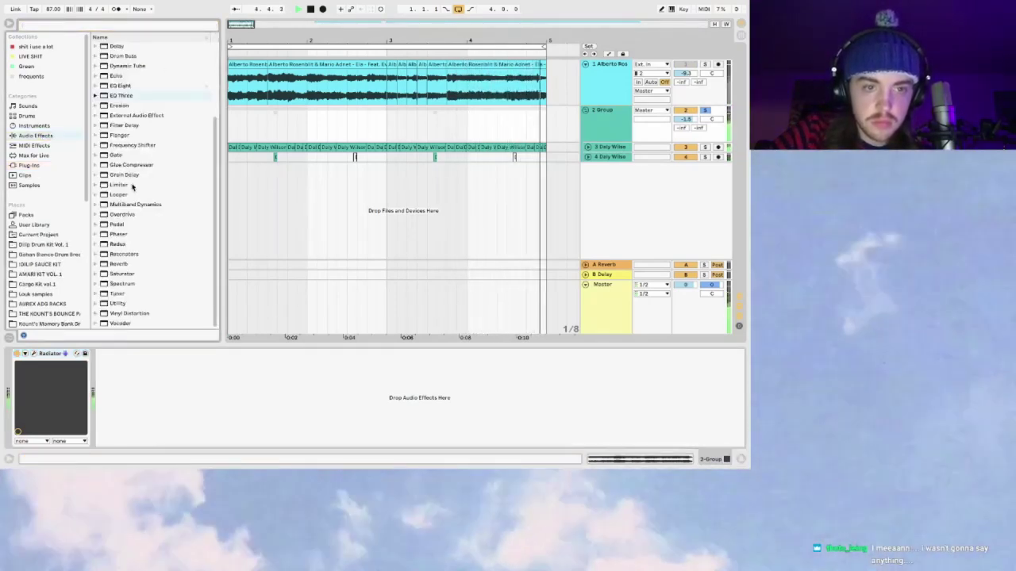
pyautogui.scroll(5, 132, 187)
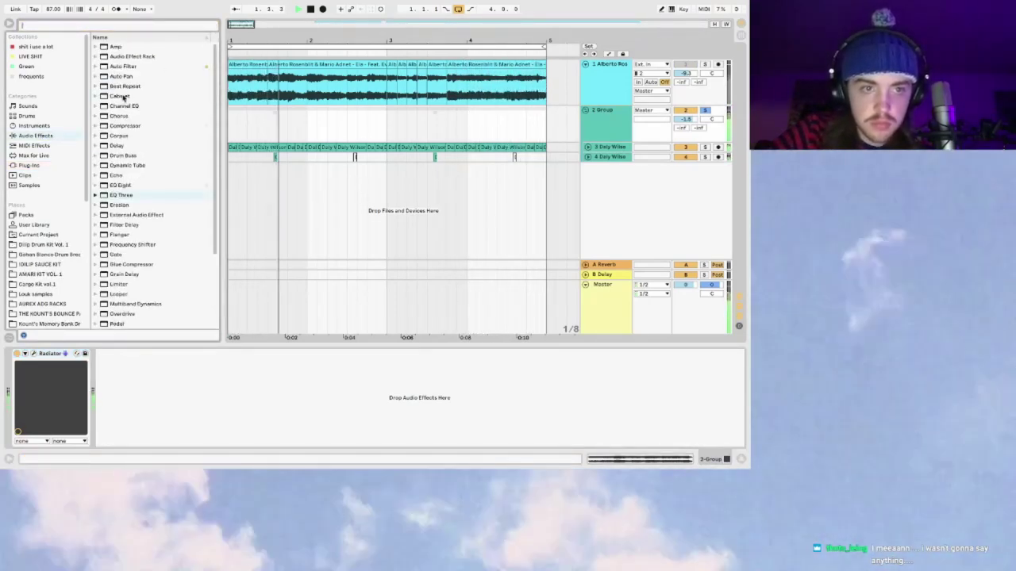
pyautogui.doubleClick(118, 185)
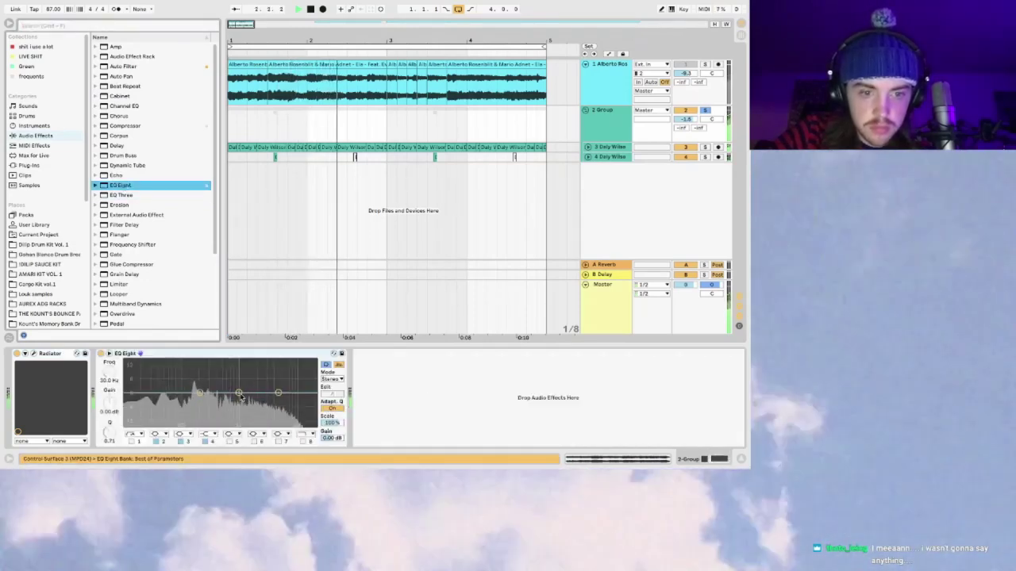
pyautogui.moveTo(266, 392); pyautogui.dragTo(283, 398)
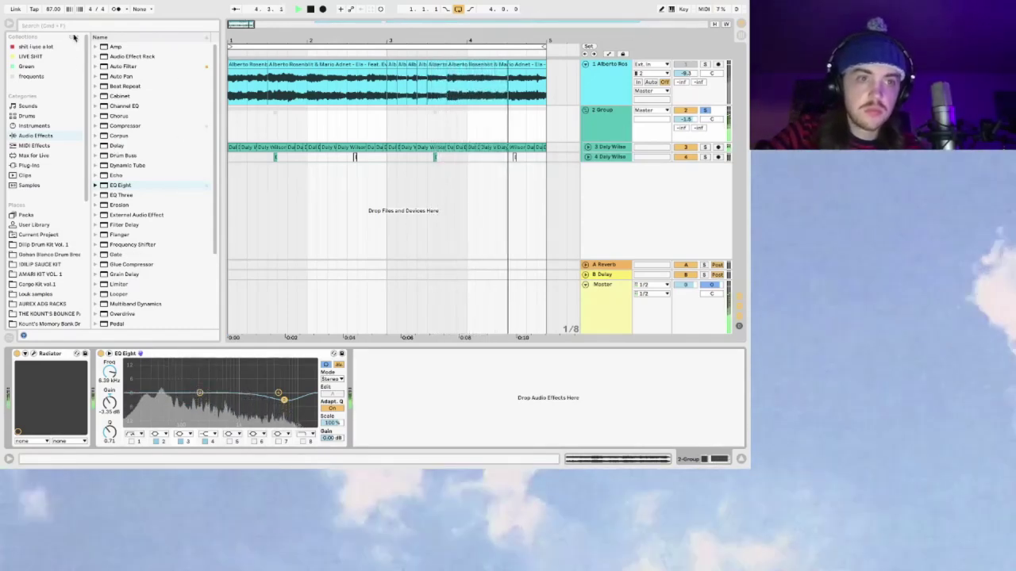
# Step: Drag Vulf Compressor from the favourites collection onto the Master track
pyautogui.click(32, 47)
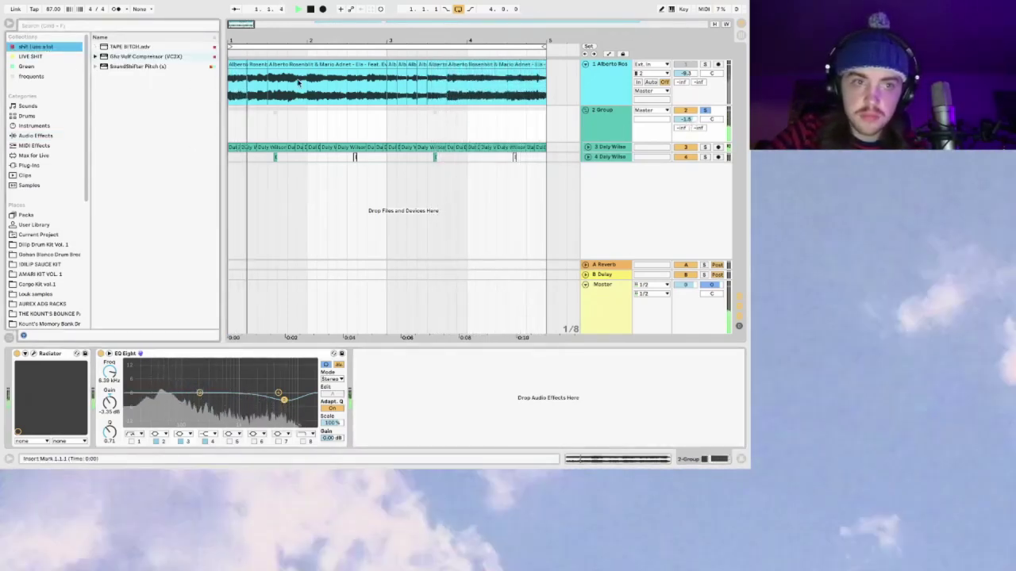
pyautogui.click(140, 57)
pyautogui.moveTo(140, 57); pyautogui.dragTo(612, 295)
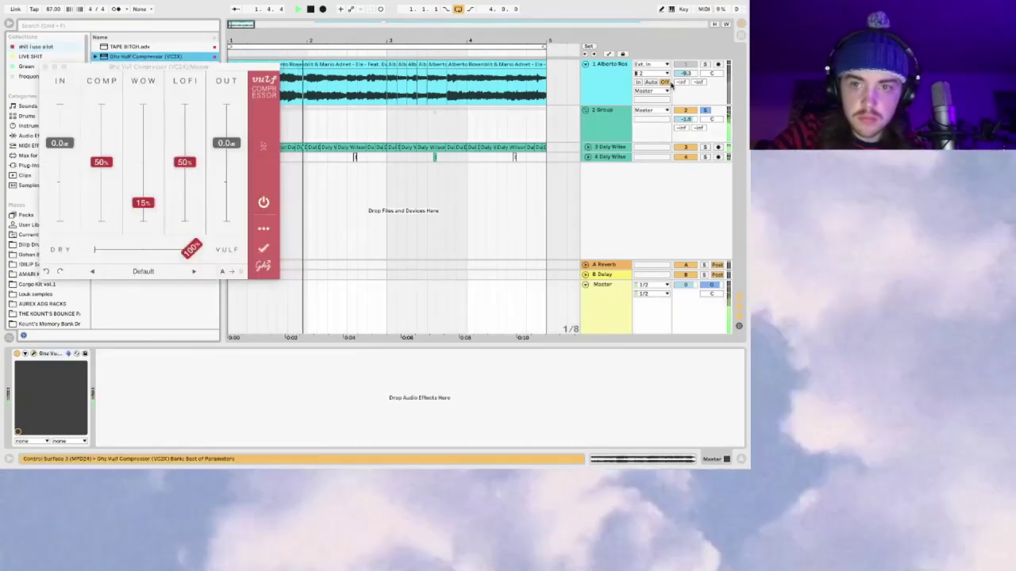
# Step: Set Vulf Compressor's Comp to 66%, Attack to 0.2x and Crunch to 67%, then close it
pyautogui.moveTo(101, 162); pyautogui.dragTo(100, 143)
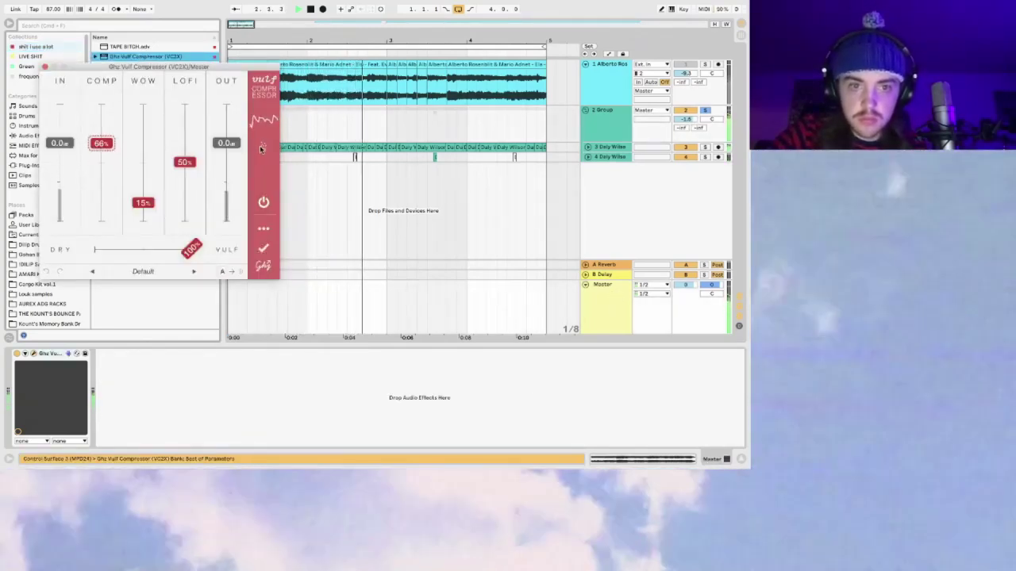
pyautogui.click(264, 229)
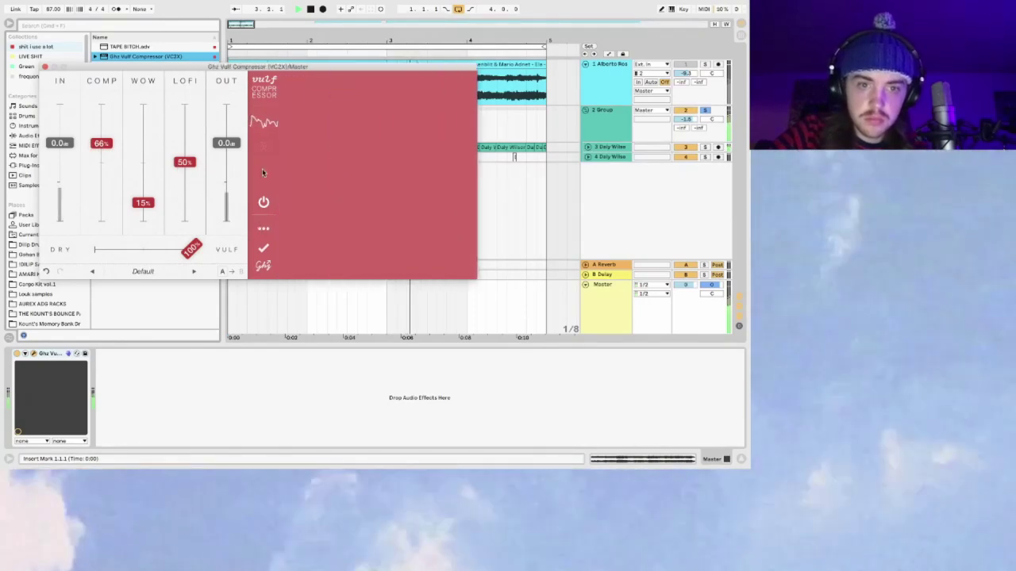
pyautogui.moveTo(290, 145); pyautogui.dragTo(293, 165)
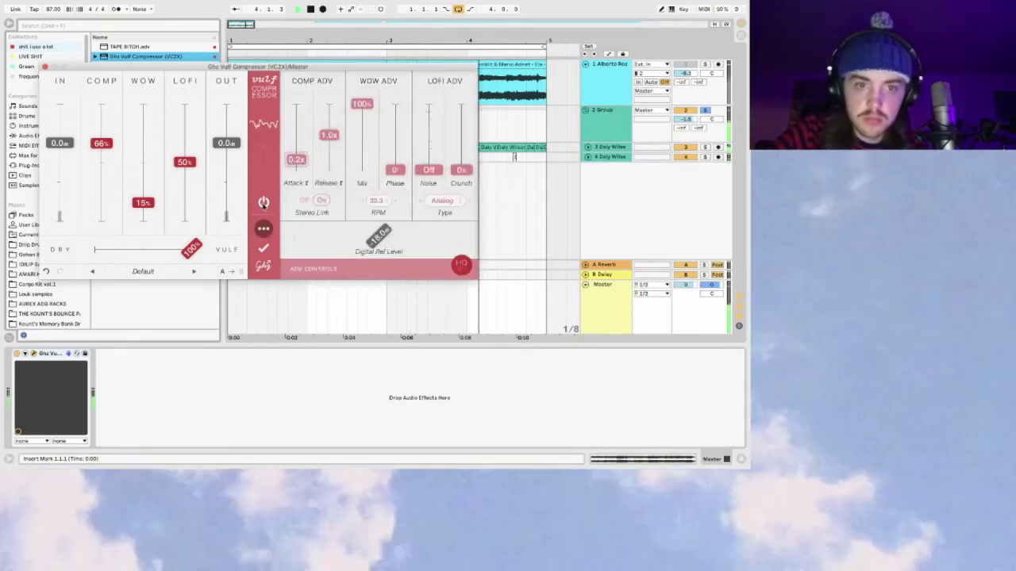
pyautogui.moveTo(460, 170); pyautogui.dragTo(461, 125)
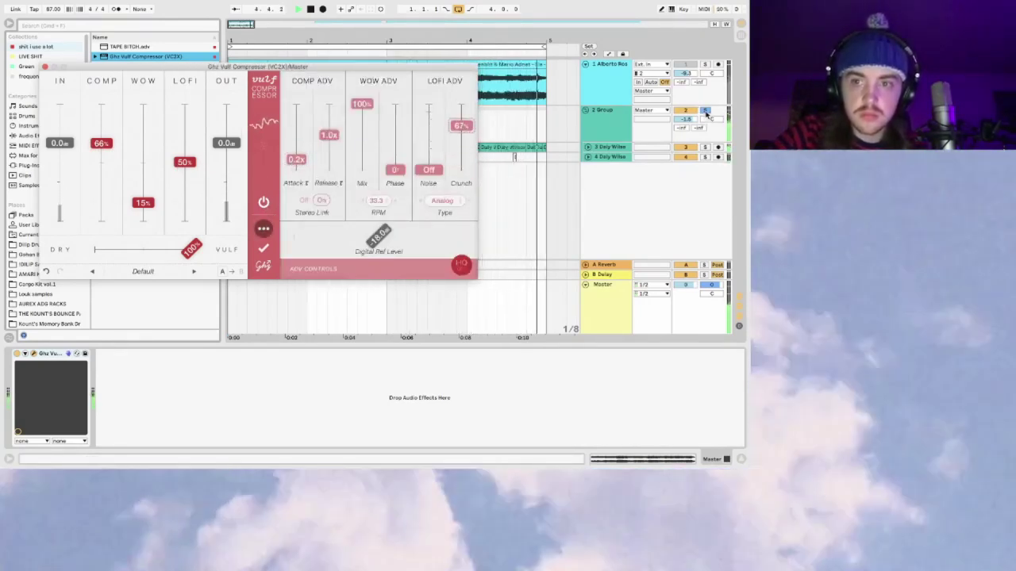
pyautogui.press('space')
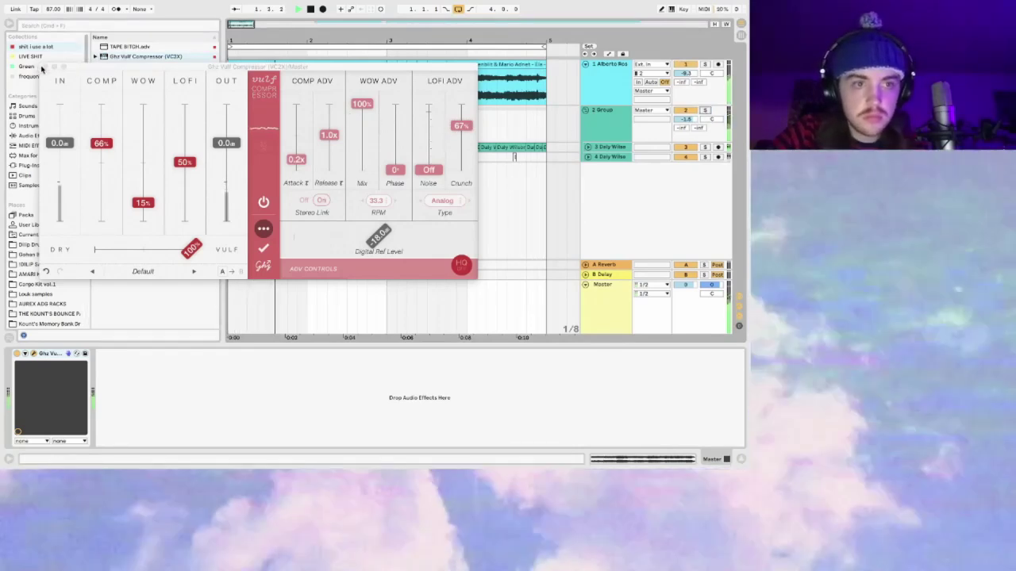
pyautogui.press('super+alt+p')
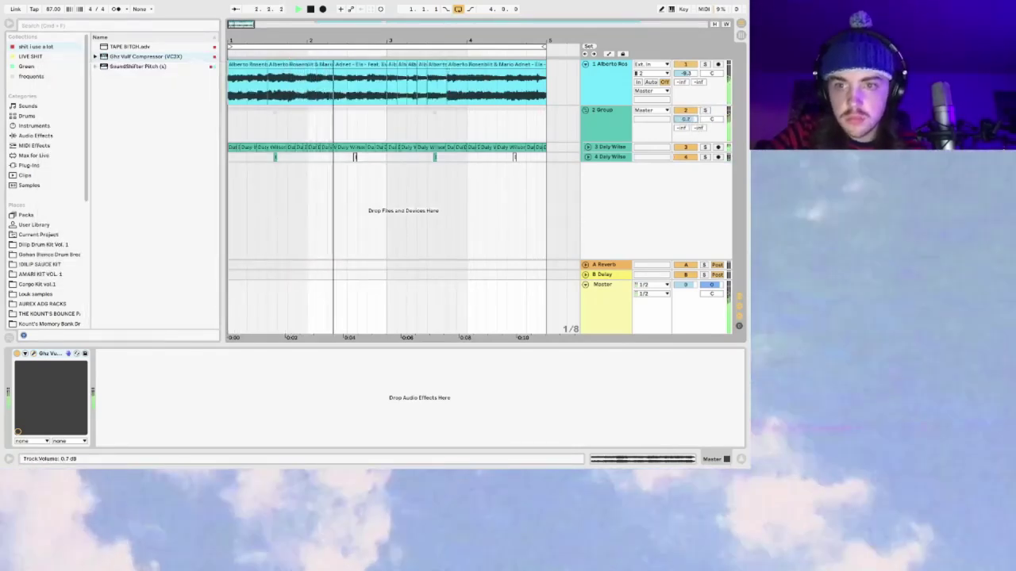
# Step: Delete the Radiator device from the Group track's effects chain
pyautogui.click(585, 110)
pyautogui.click(585, 110)
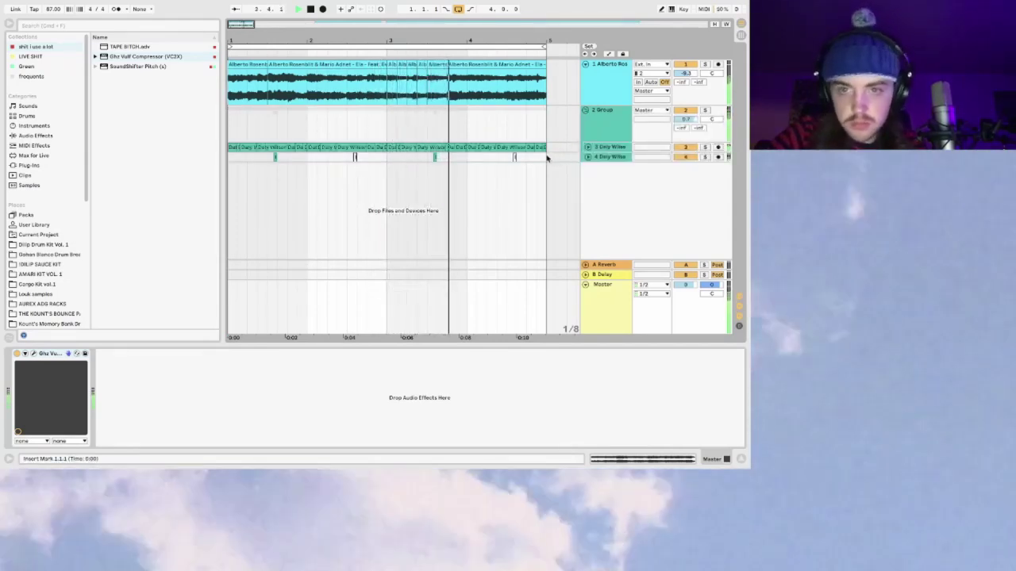
pyautogui.click(615, 125)
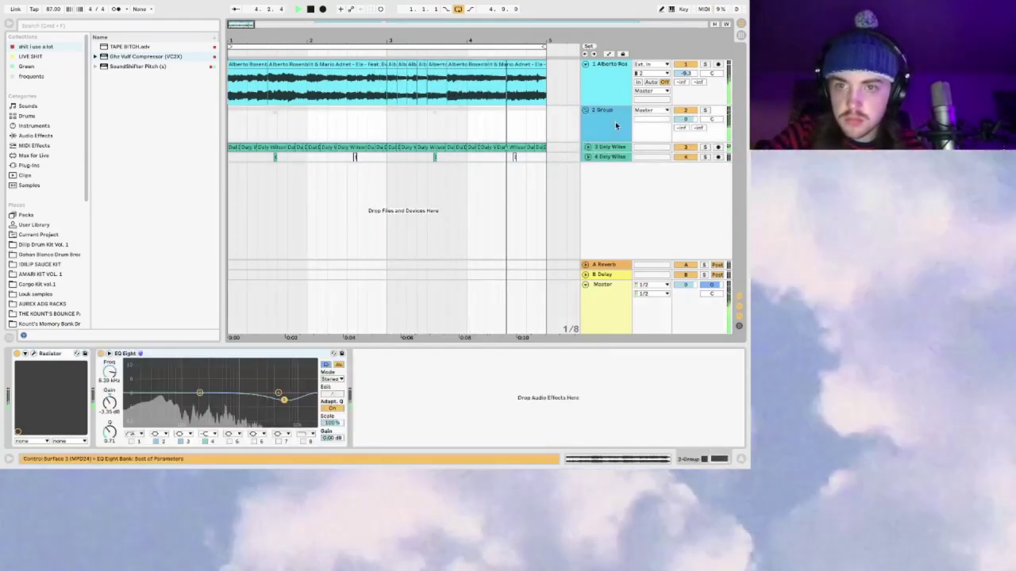
pyautogui.click(17, 354)
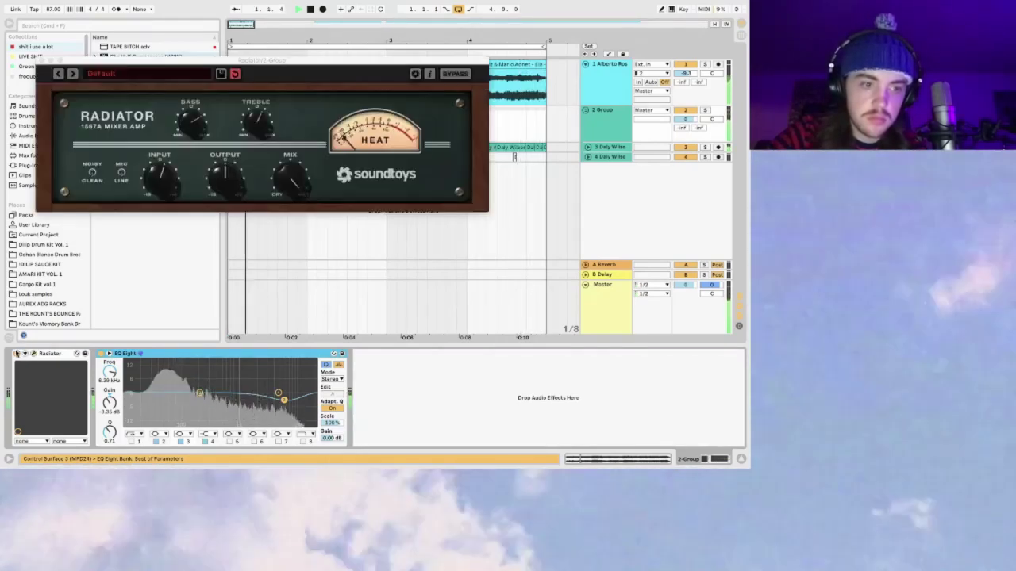
pyautogui.click(36, 354)
pyautogui.press('Delete')
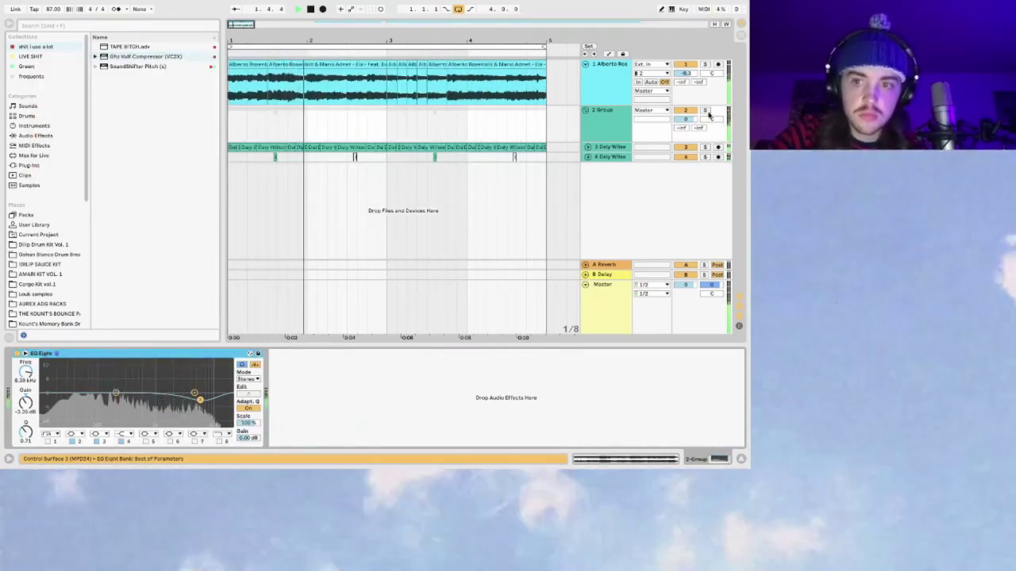
# Step: Expand tracks 3 and 4, fold the Group track, and restart playback
pyautogui.click(614, 149)
pyautogui.press('space')
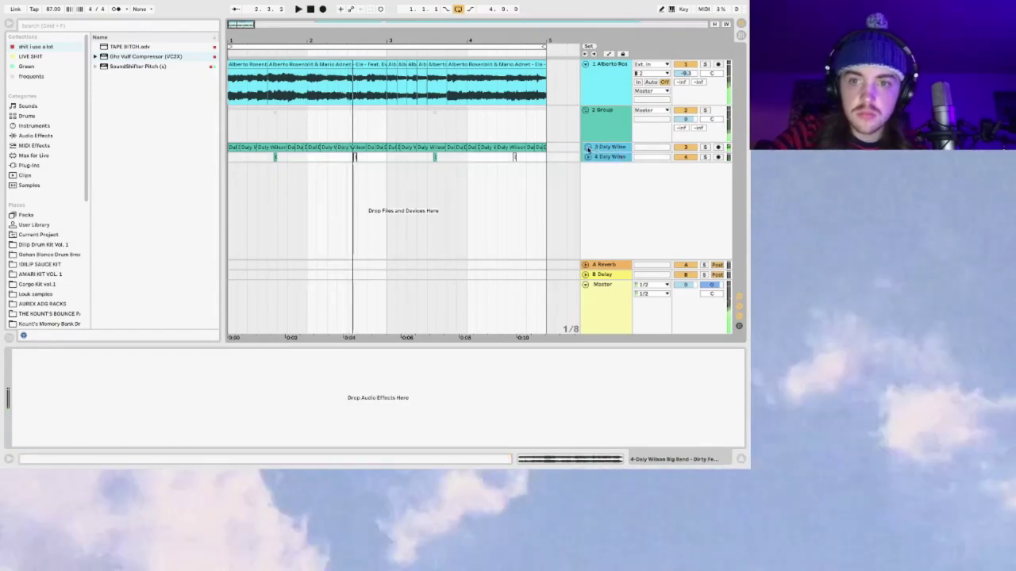
pyautogui.click(587, 147)
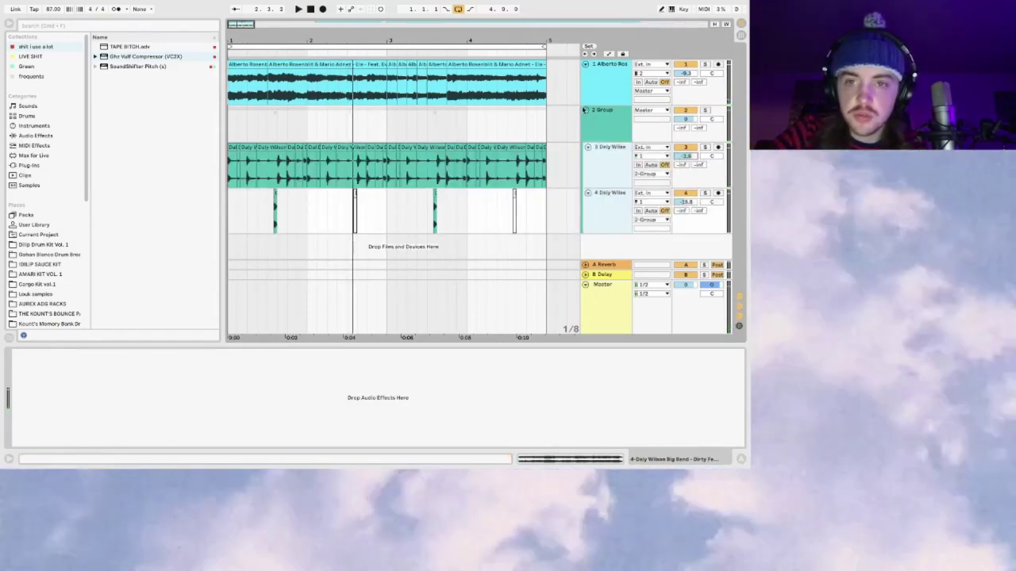
pyautogui.click(585, 111)
pyautogui.press('space')
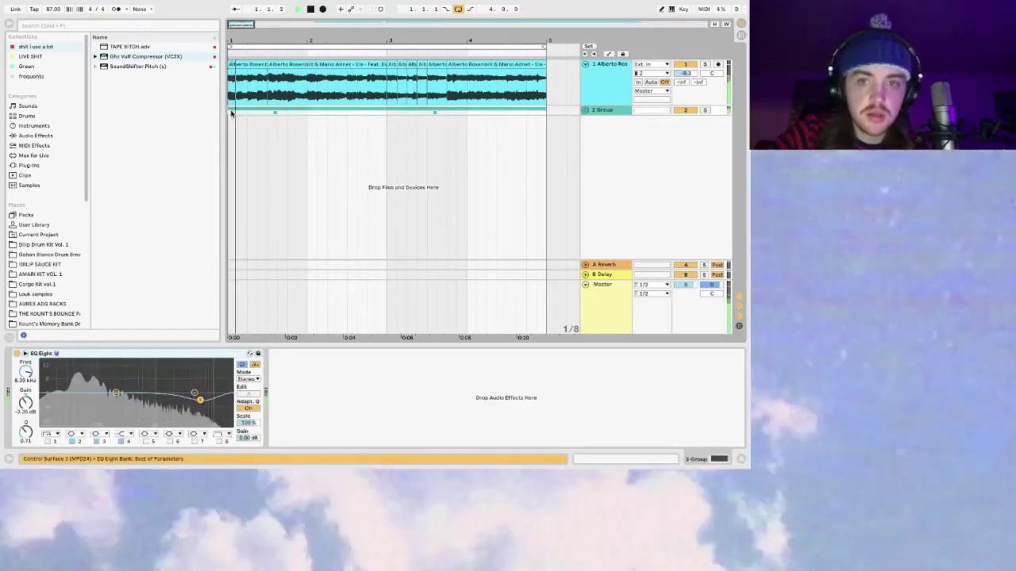
# Step: Add an empty Drum Rack from the Drums category on a new track
pyautogui.click(230, 93)
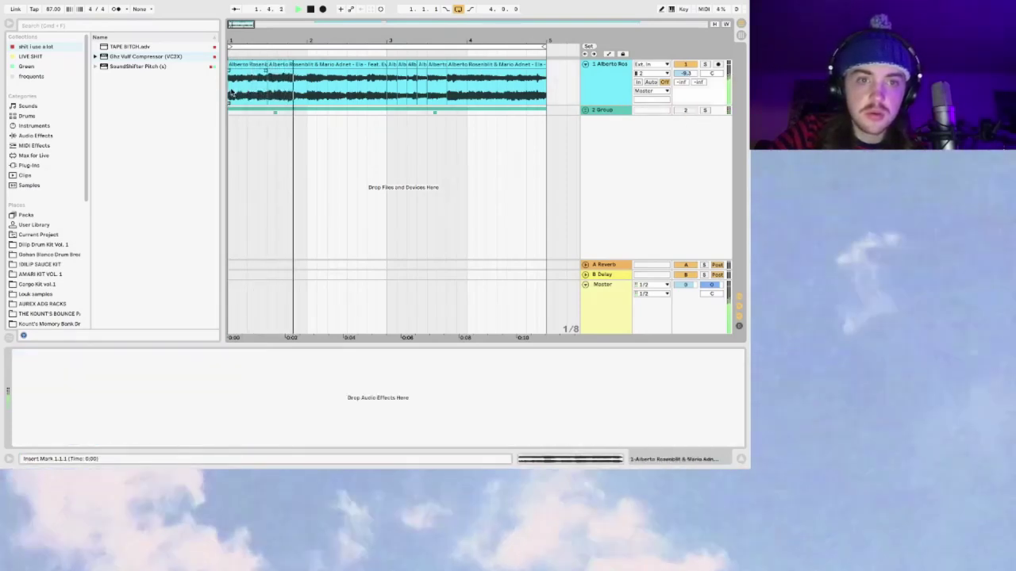
pyautogui.click(46, 165)
pyautogui.click(96, 146)
pyautogui.click(101, 205)
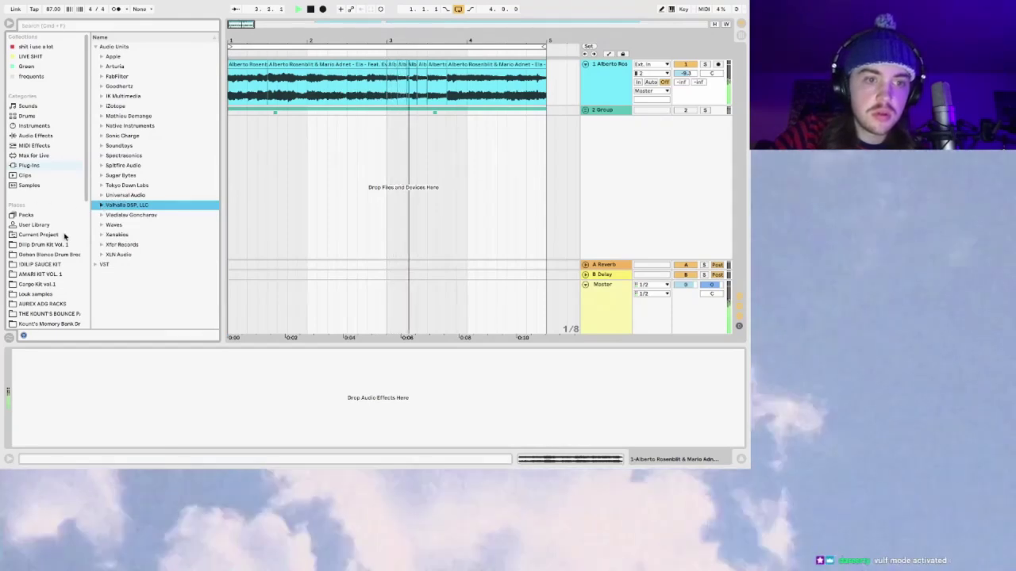
pyautogui.click(60, 226)
pyautogui.scroll(-3, 62, 224)
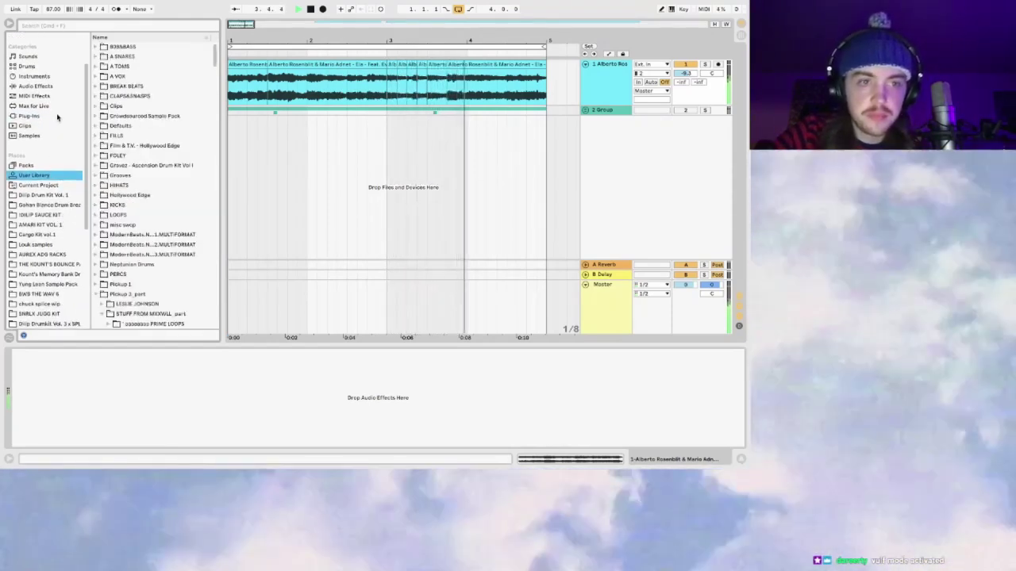
pyautogui.scroll(3, 57, 117)
pyautogui.click(40, 116)
pyautogui.click(127, 57)
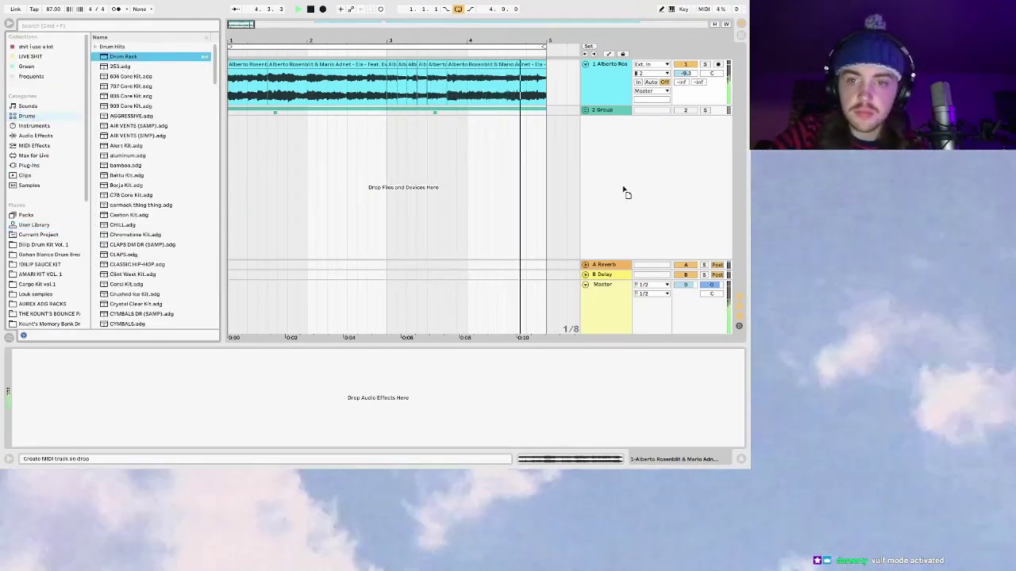
pyautogui.moveTo(624, 193); pyautogui.dragTo(612, 115)
# Step: Browse the User Library folders, collapsing the Pickup 3_part folder
pyautogui.click(33, 226)
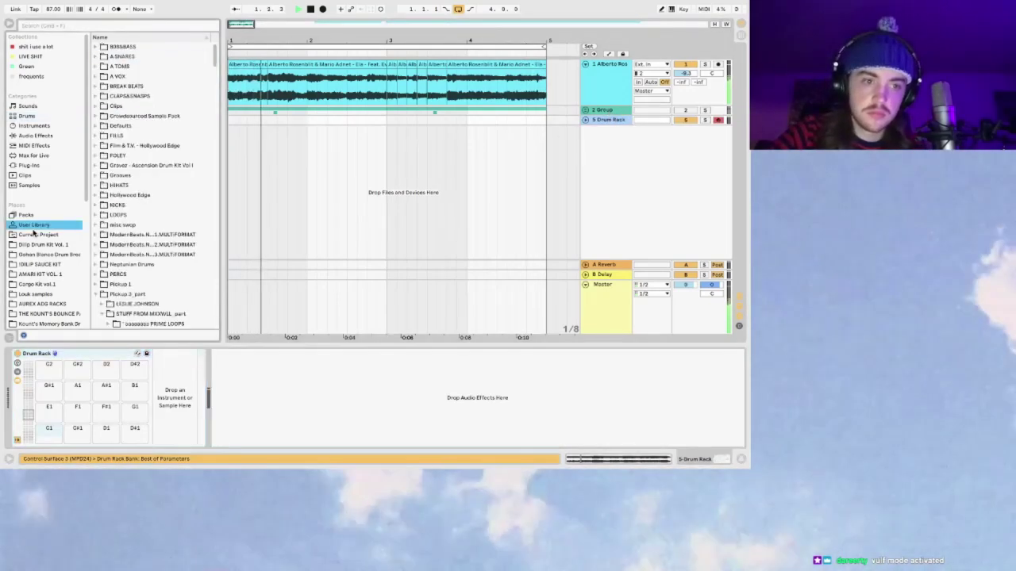
pyautogui.scroll(-10, 145, 227)
pyautogui.scroll(10, 119, 262)
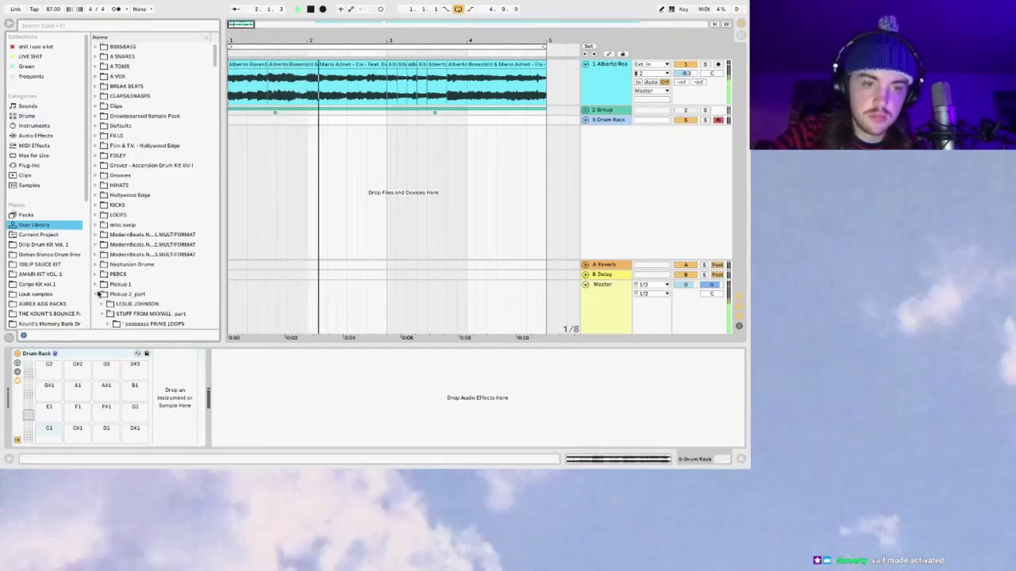
pyautogui.click(99, 294)
pyautogui.scroll(-5, 111, 230)
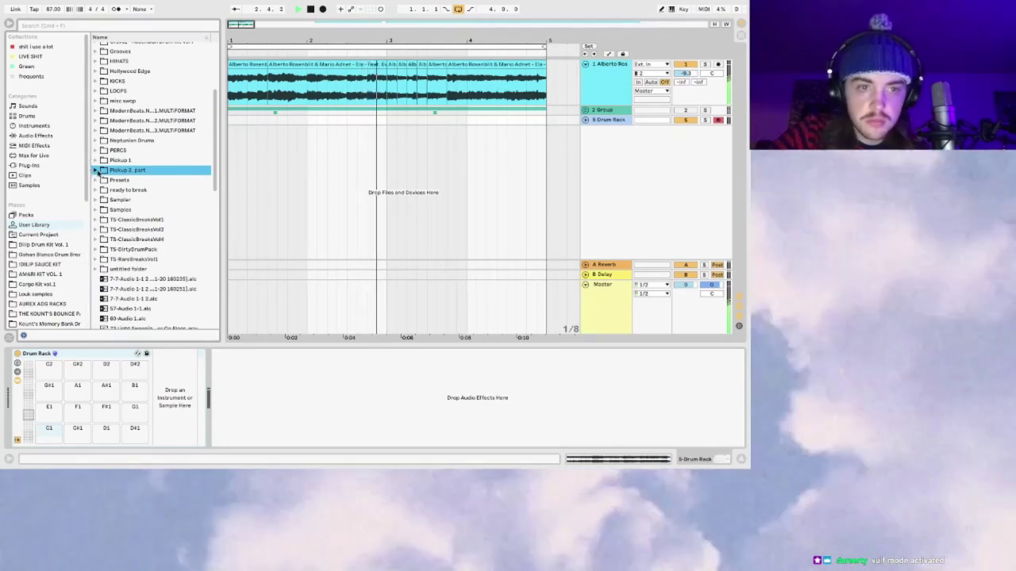
pyautogui.scroll(-2, 96, 181)
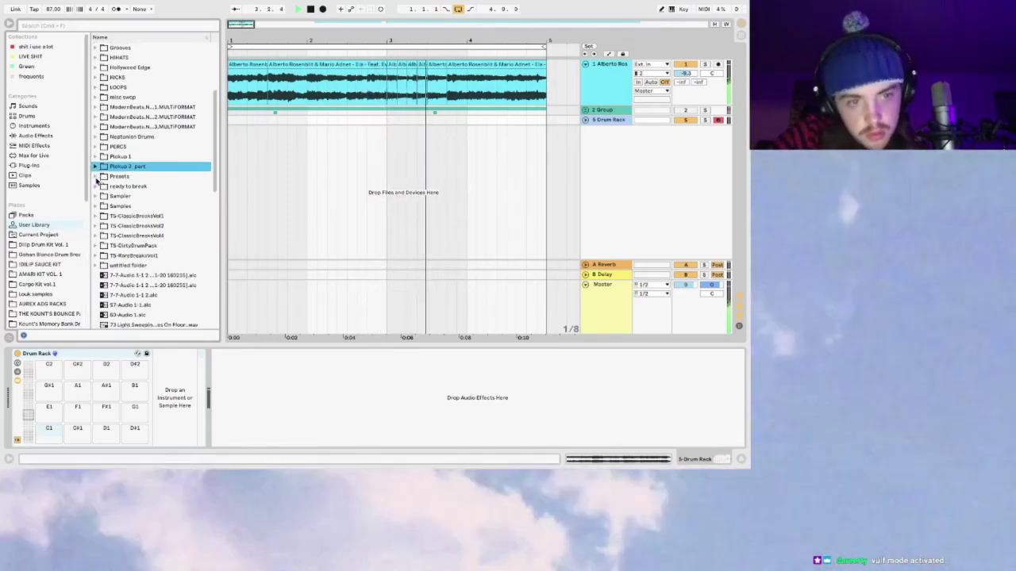
# Step: Search 'md kic' and audition Mdl Kick samples, settling on Mdl Kick 45 (chopped)
pyautogui.click(96, 28)
pyautogui.write('md kick')
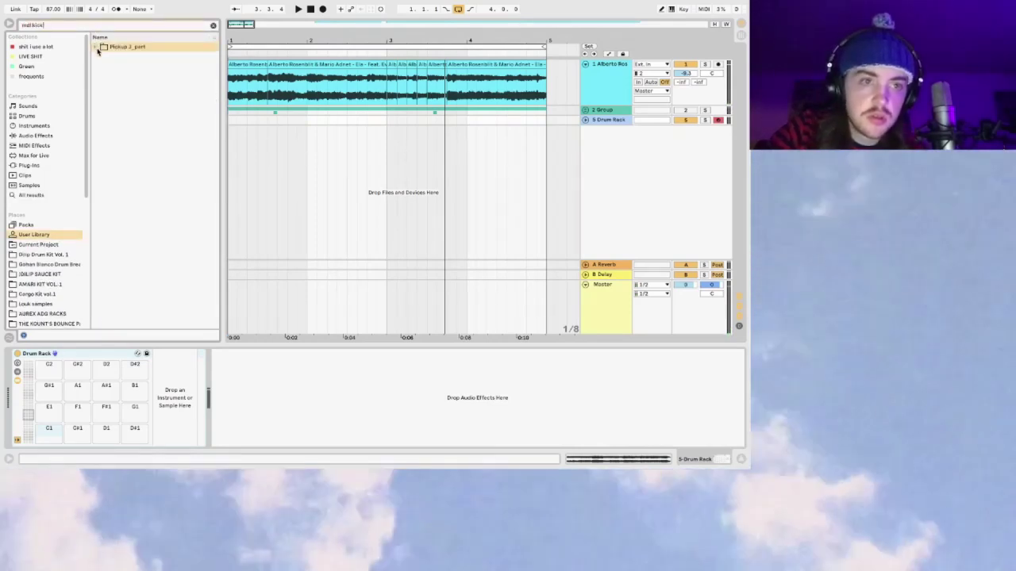
pyautogui.click(96, 48)
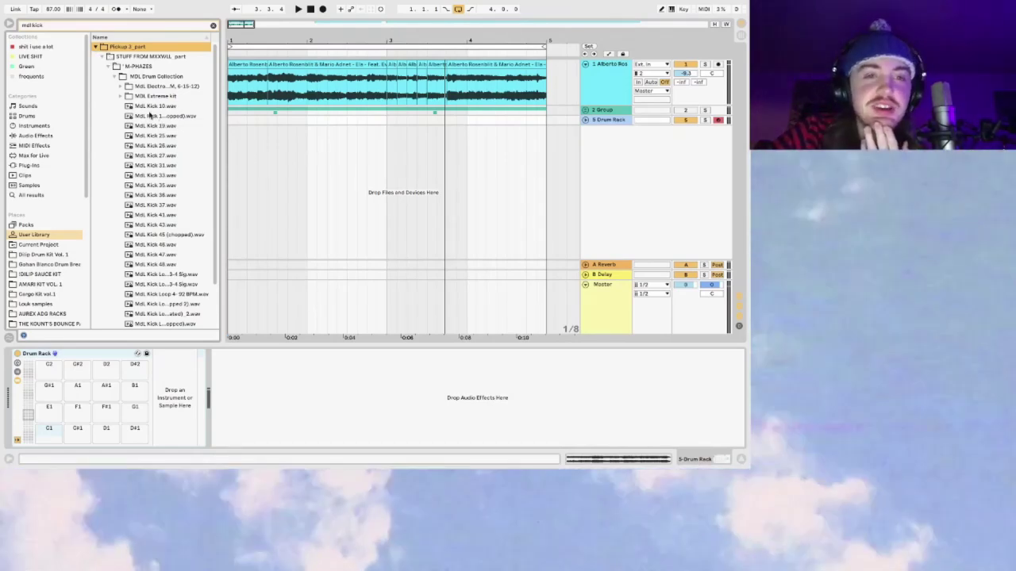
pyautogui.click(159, 196)
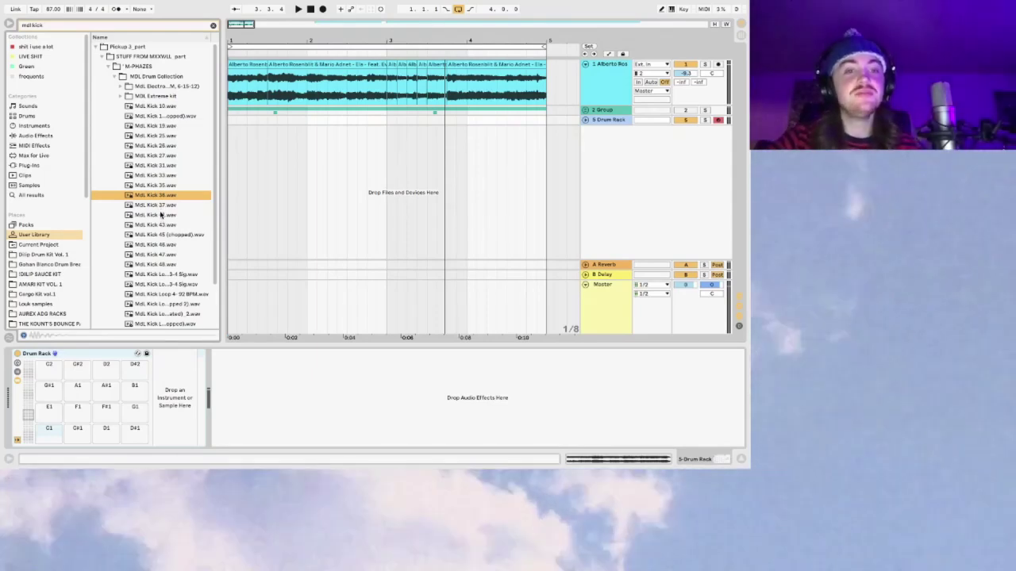
pyautogui.click(162, 215)
pyautogui.click(172, 233)
pyautogui.click(169, 205)
pyautogui.click(172, 233)
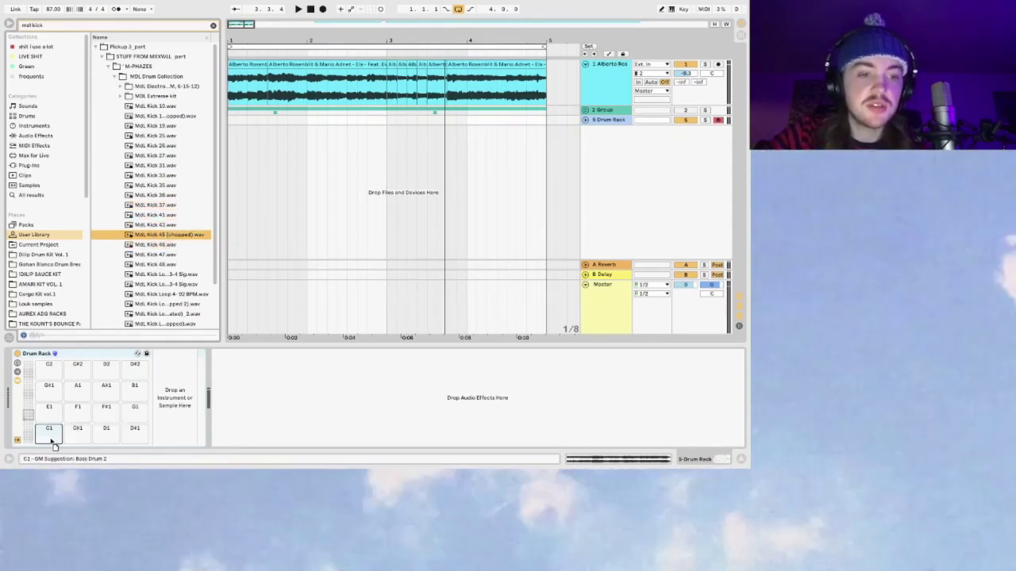
# Step: Load Mdl Kick 45 (chopped) onto pad C1 and play it back
pyautogui.moveTo(54, 446); pyautogui.dragTo(51, 435)
pyautogui.press('Delete')
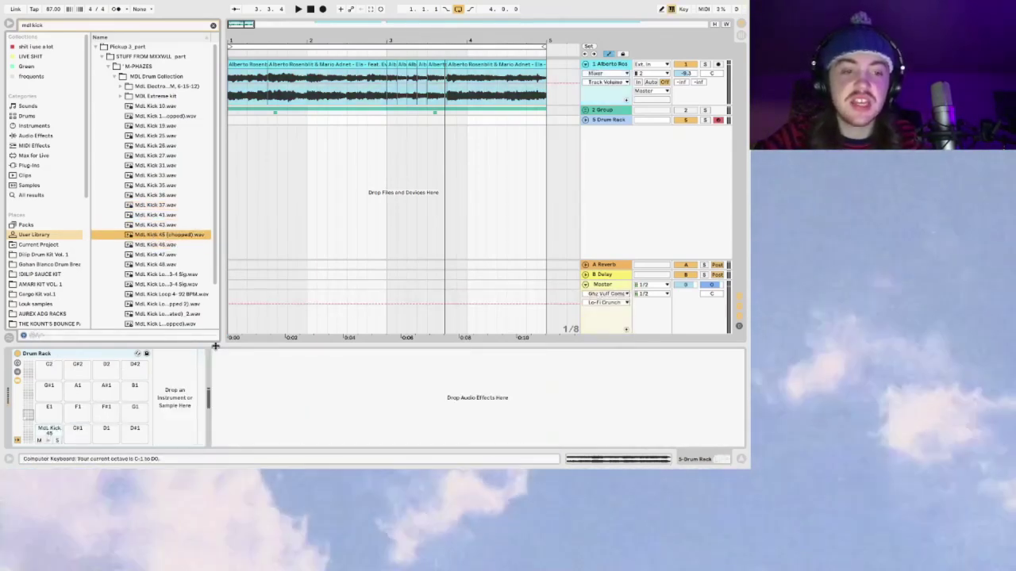
pyautogui.hotkey('ctrl', 'z')
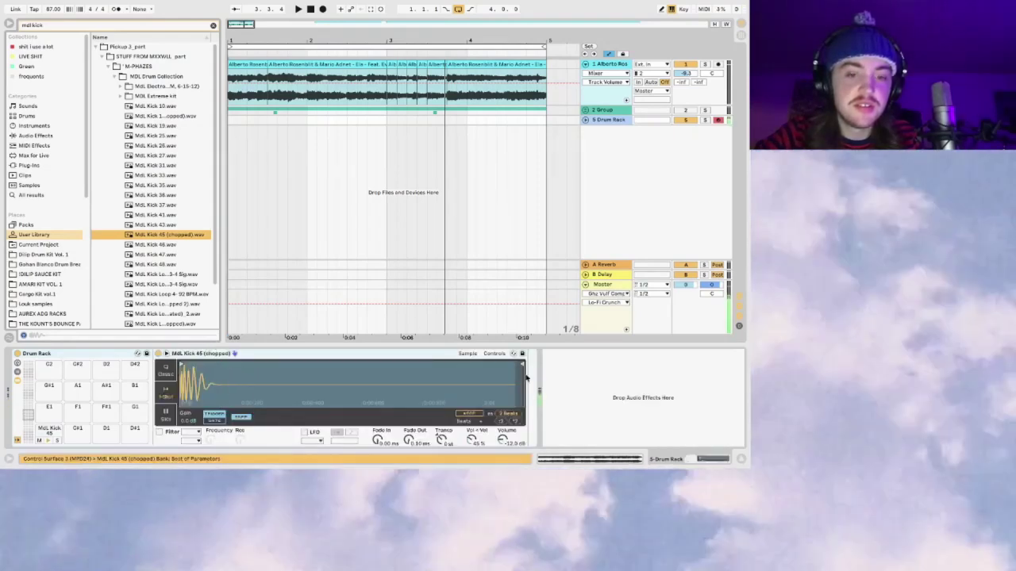
pyautogui.press('space')
pyautogui.moveTo(726, 124); pyautogui.dragTo(726, 165)
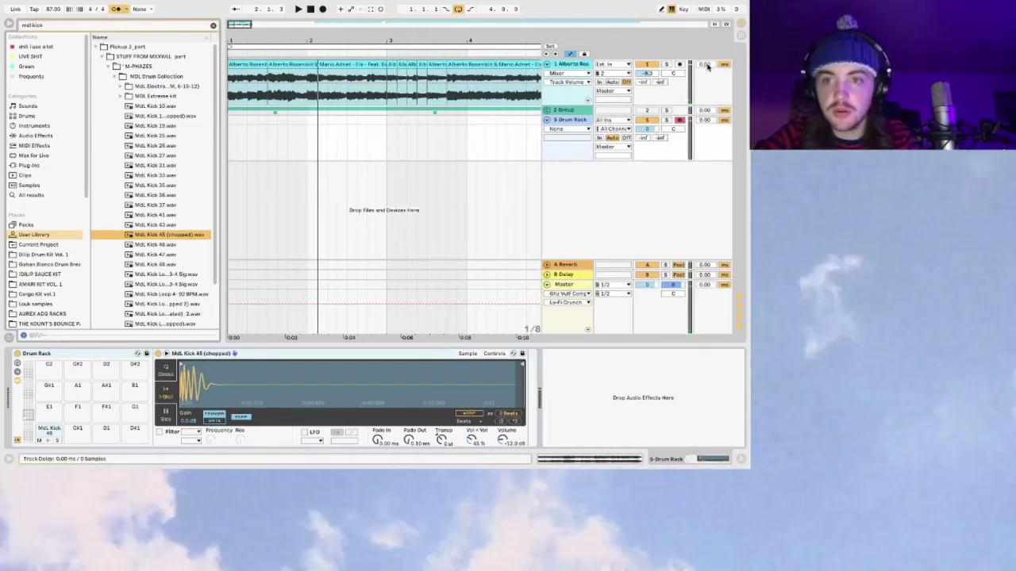
# Step: Set Alberto's track delay to 59 ms, show Drum Rack volume automation, and Capture MIDI
pyautogui.moveTo(707, 66); pyautogui.dragTo(709, 67)
pyautogui.press('space')
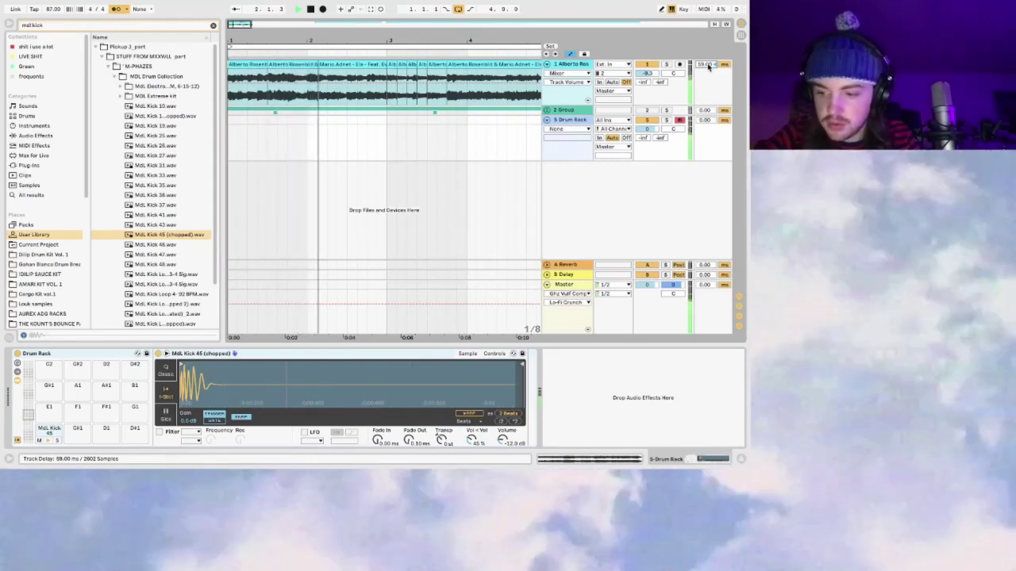
pyautogui.click(647, 129)
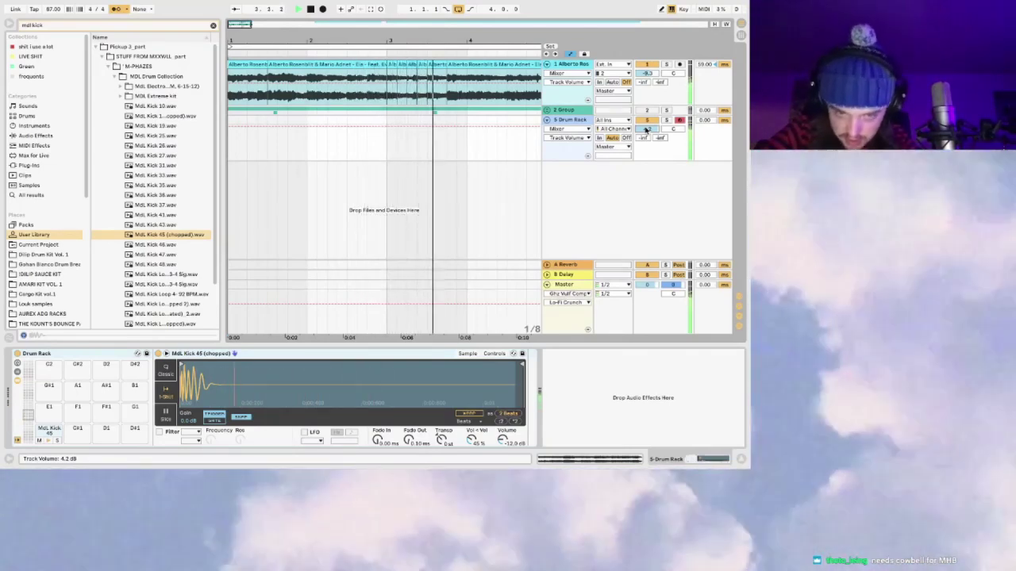
pyautogui.click(371, 11)
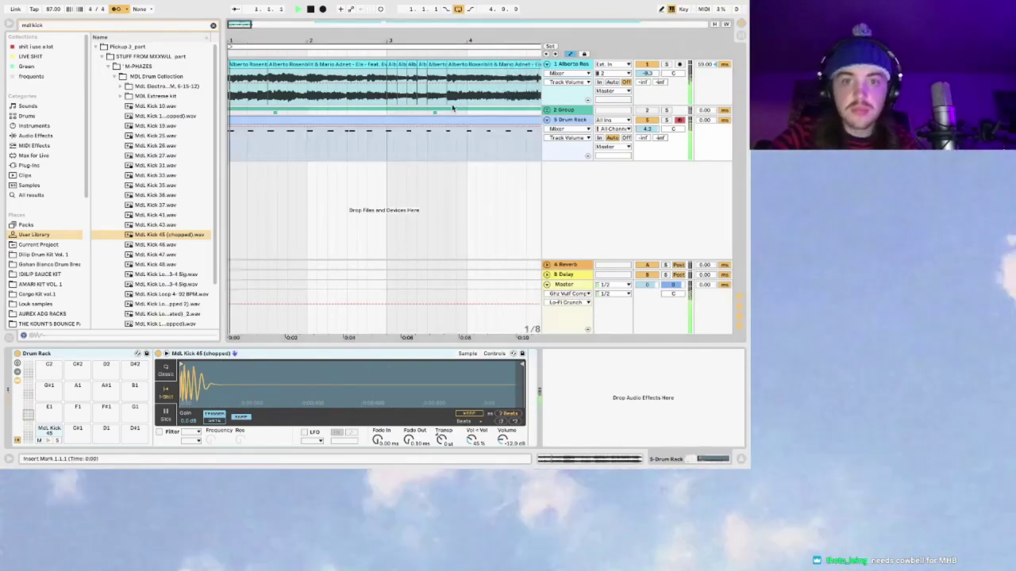
# Step: Add a short, quiet kick note at 10.2.4 in the captured clip
pyautogui.doubleClick(431, 119)
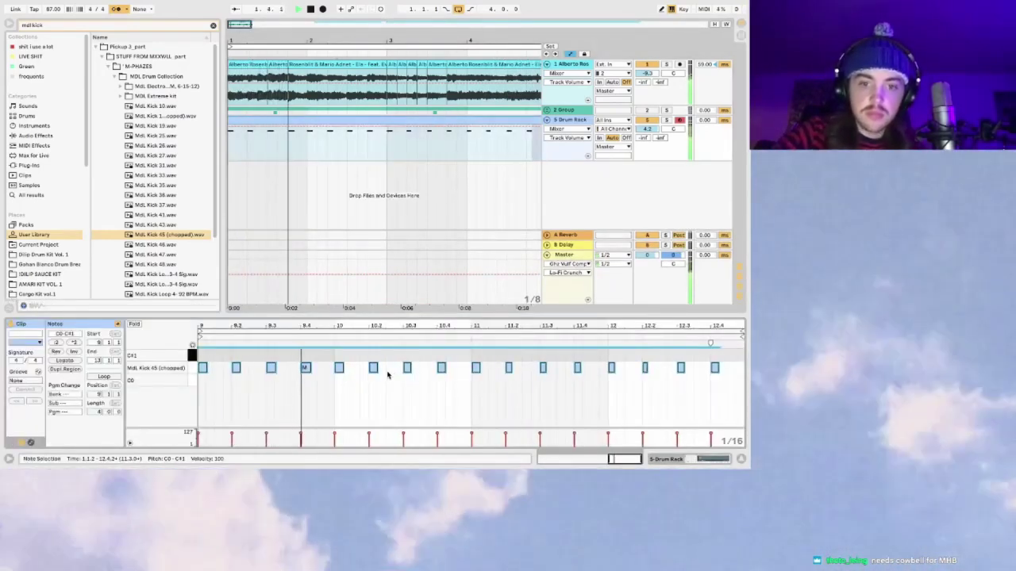
pyautogui.moveTo(401, 326); pyautogui.dragTo(377, 369)
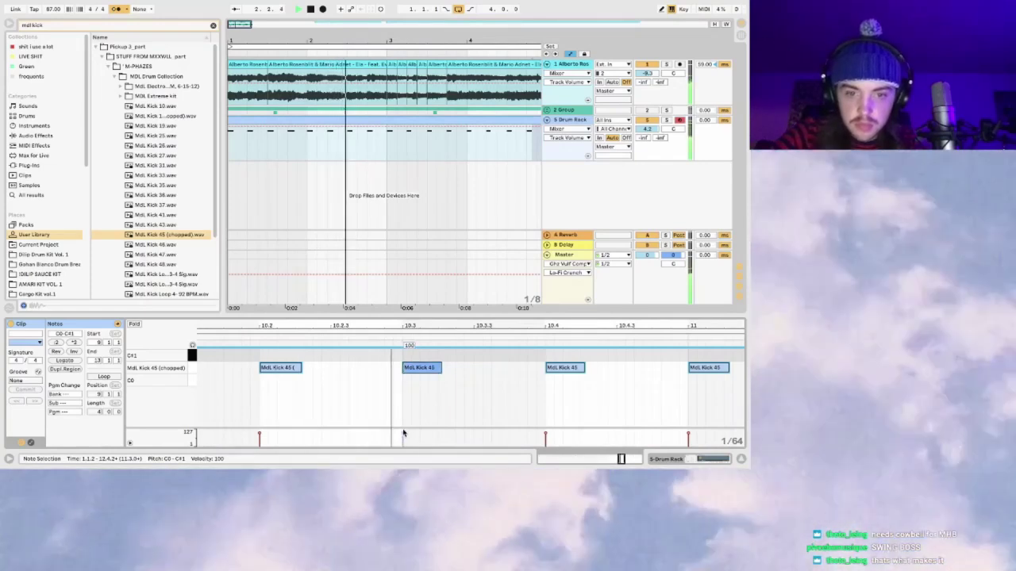
pyautogui.doubleClick(376, 367)
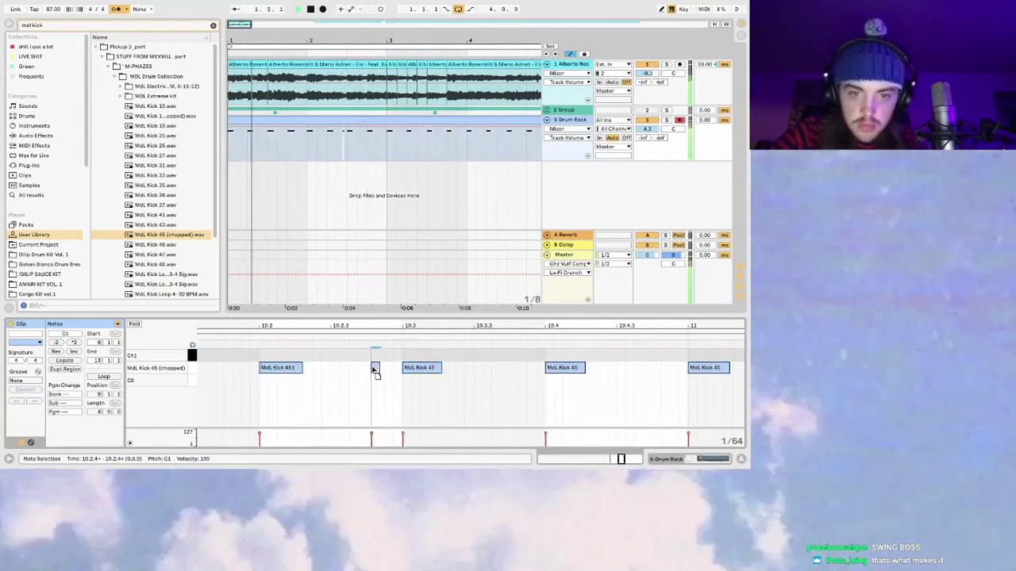
pyautogui.moveTo(372, 435)
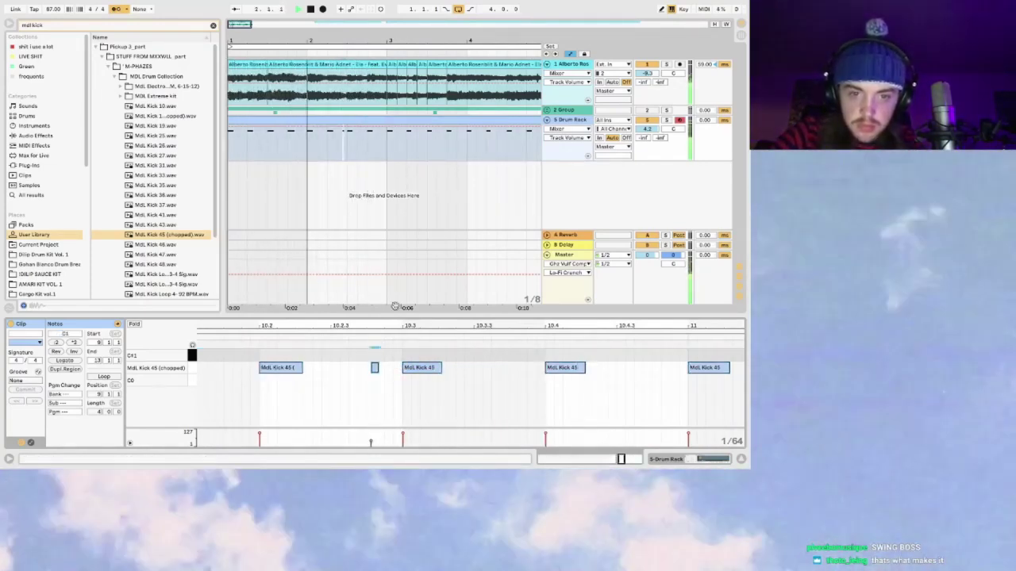
pyautogui.scroll(-1, 383, 417)
pyautogui.scroll(-1, 382, 418)
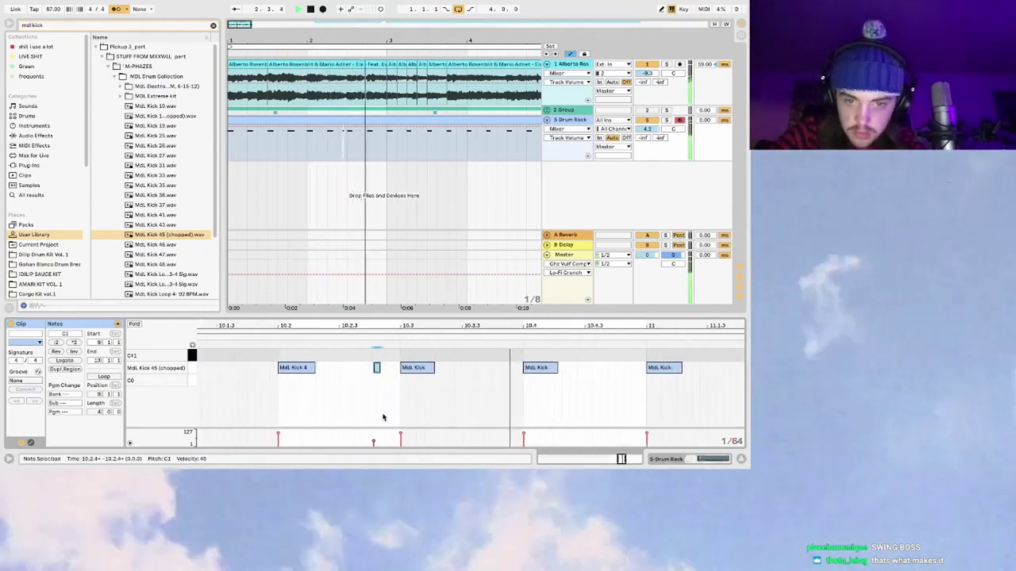
pyautogui.moveTo(377, 369); pyautogui.dragTo(381, 372)
# Step: Lower the Drum Rack clip's volume automation to about -4.8 dB and play it back
pyautogui.click(342, 331)
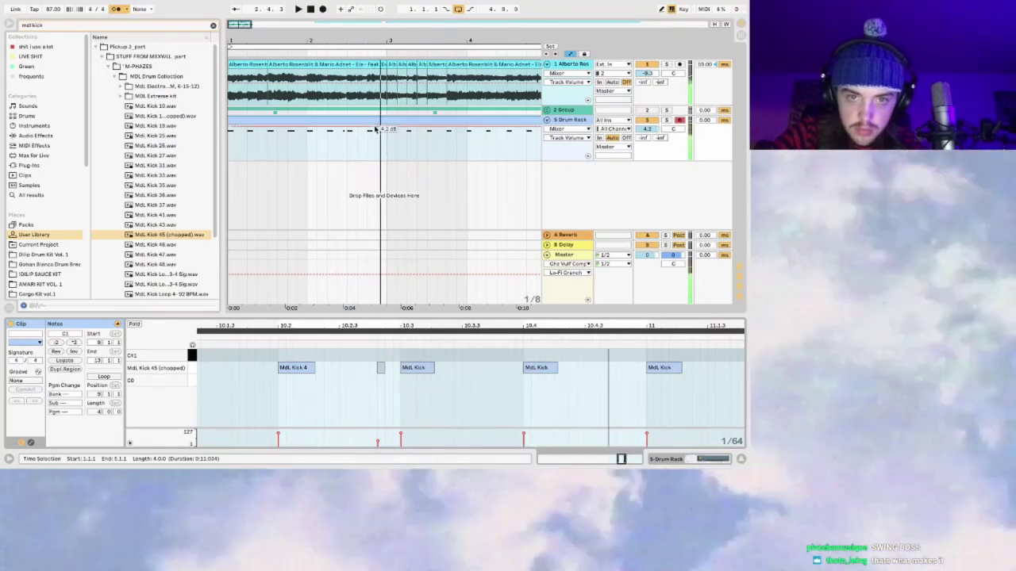
pyautogui.click(388, 155)
pyautogui.click(342, 147)
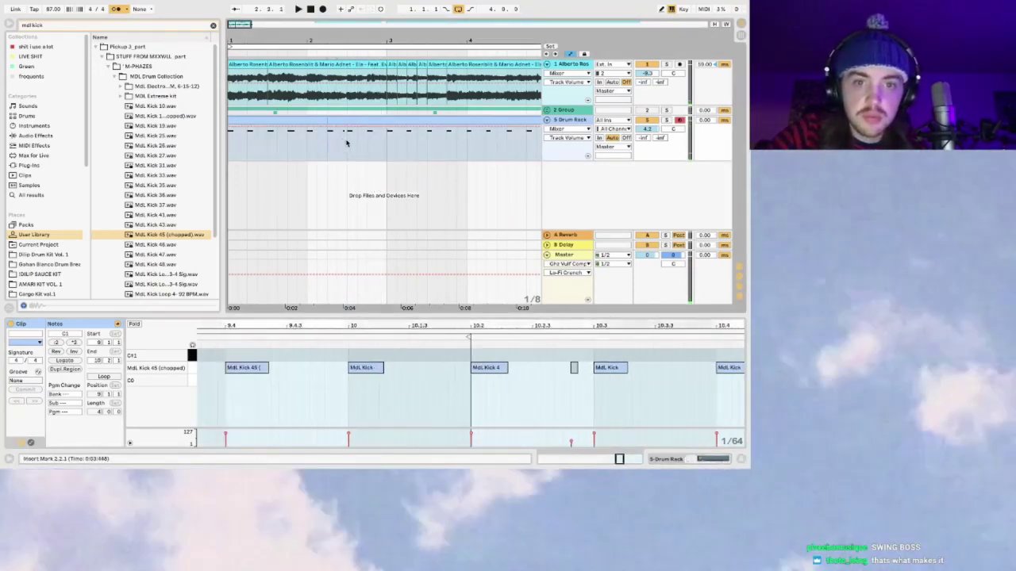
pyautogui.click(376, 137)
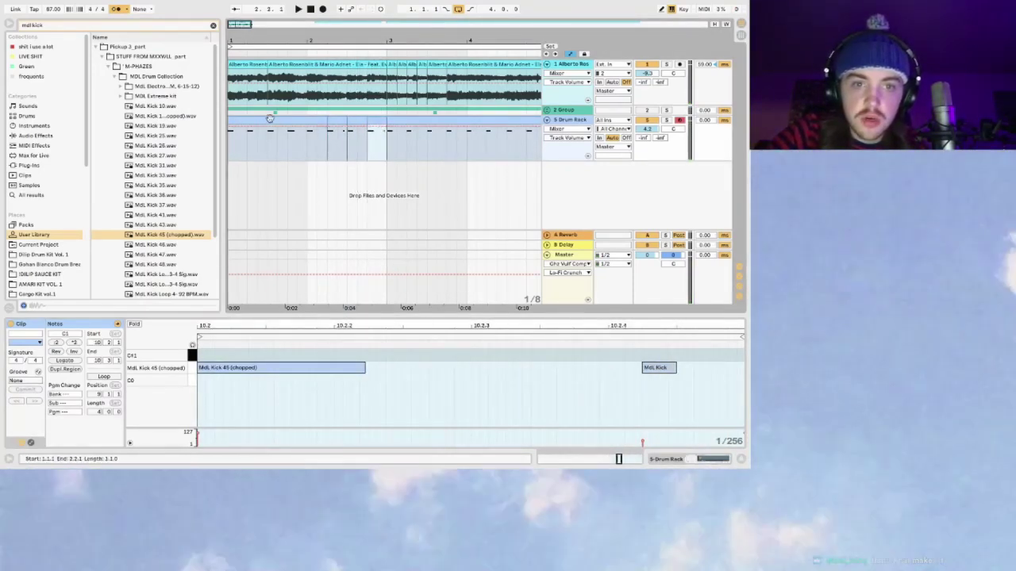
pyautogui.moveTo(270, 117); pyautogui.dragTo(272, 128)
pyautogui.click(270, 121)
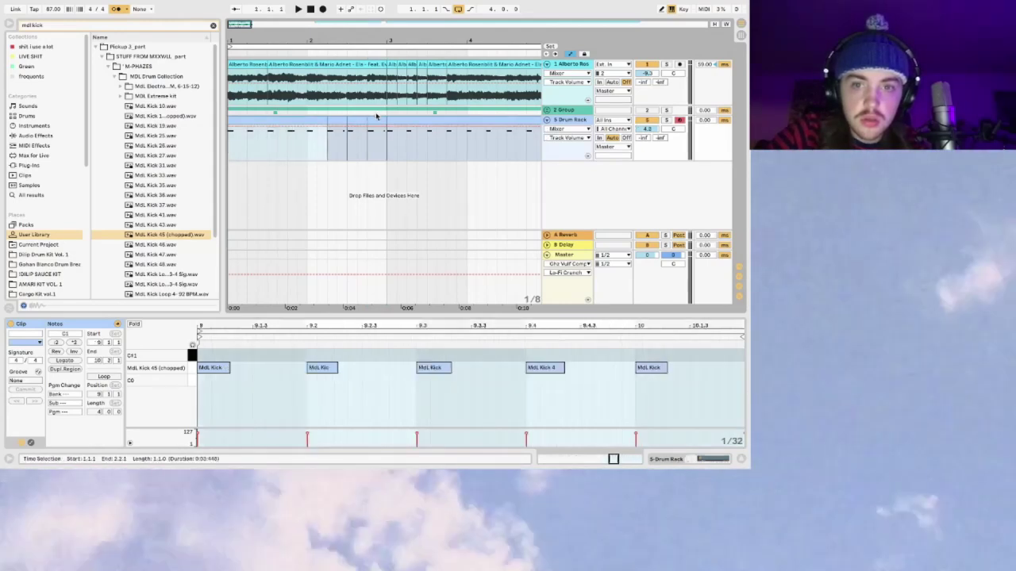
pyautogui.click(376, 117)
pyautogui.press('space')
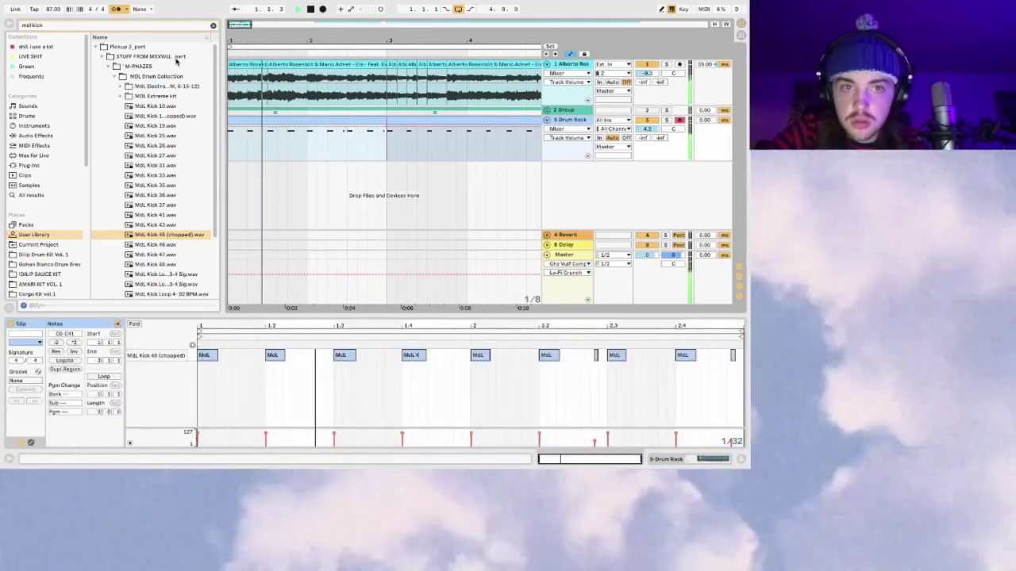
pyautogui.hscroll(2, 297, 120)
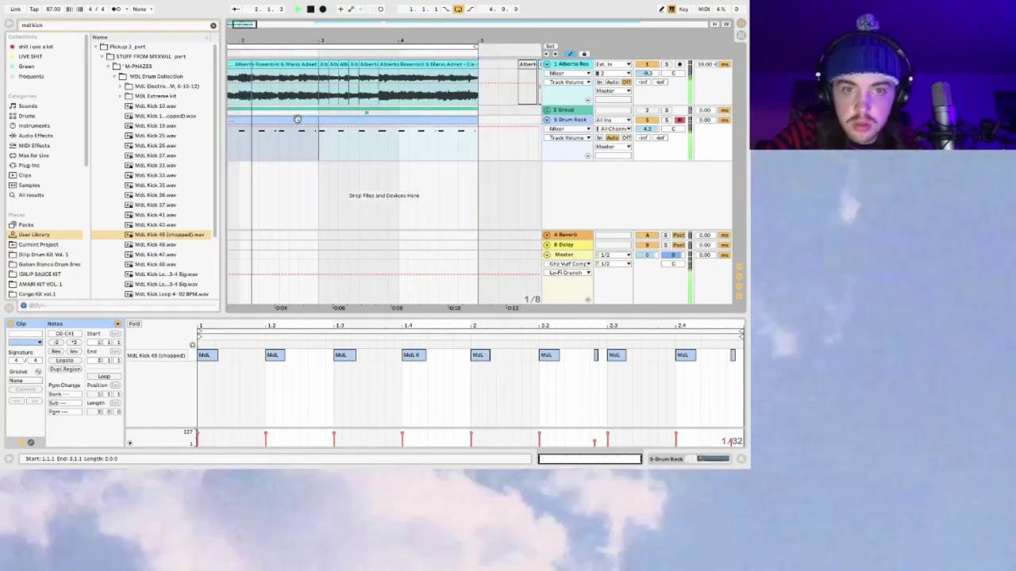
pyautogui.moveTo(254, 33); pyautogui.dragTo(262, 27)
# Step: Fold the Alberto track, then create a new track with an empty Drum Rack
pyautogui.click(551, 64)
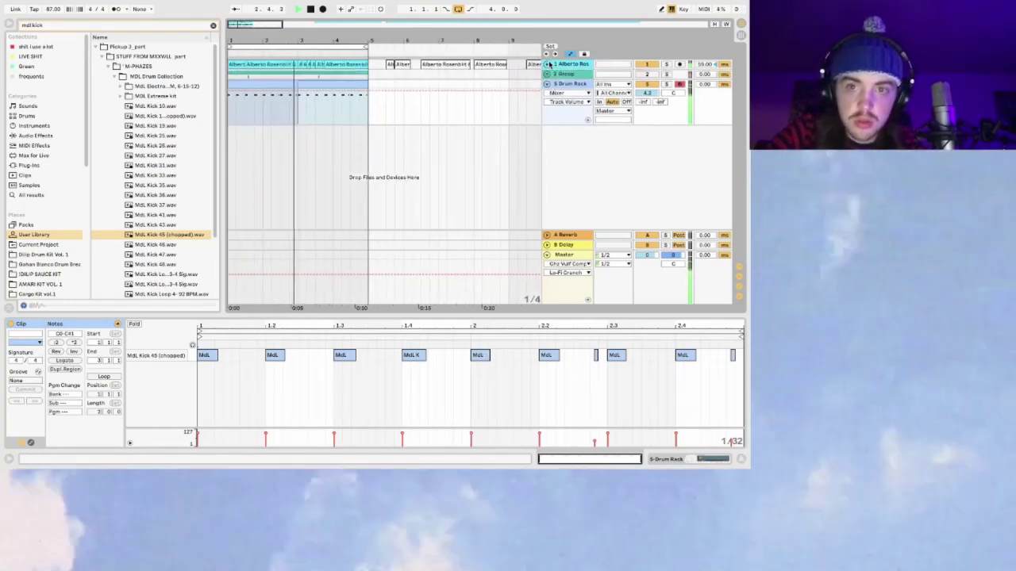
pyautogui.click(97, 46)
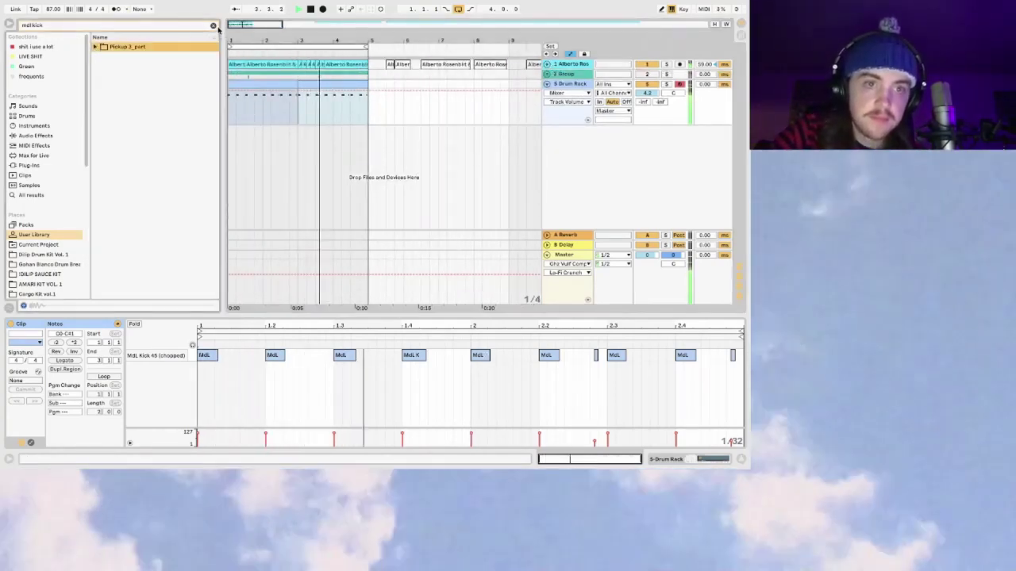
pyautogui.click(213, 25)
pyautogui.click(26, 116)
pyautogui.moveTo(125, 58); pyautogui.dragTo(575, 83)
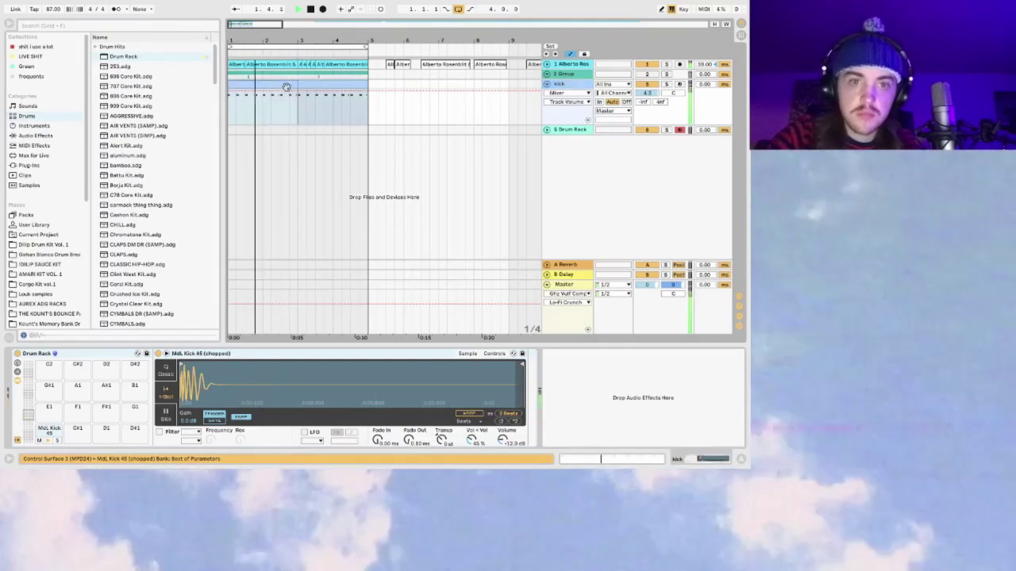
# Step: Inspect the quiet note at the kick clip's end, then select the new Drum Rack track
pyautogui.hotkey('shift', 'Tab')
pyautogui.click(732, 355)
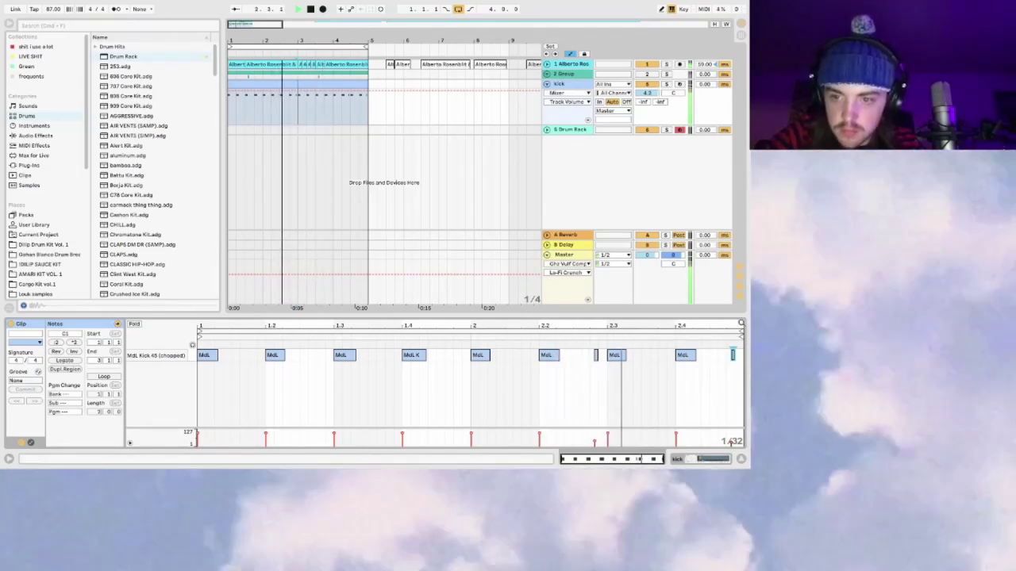
pyautogui.press('+')
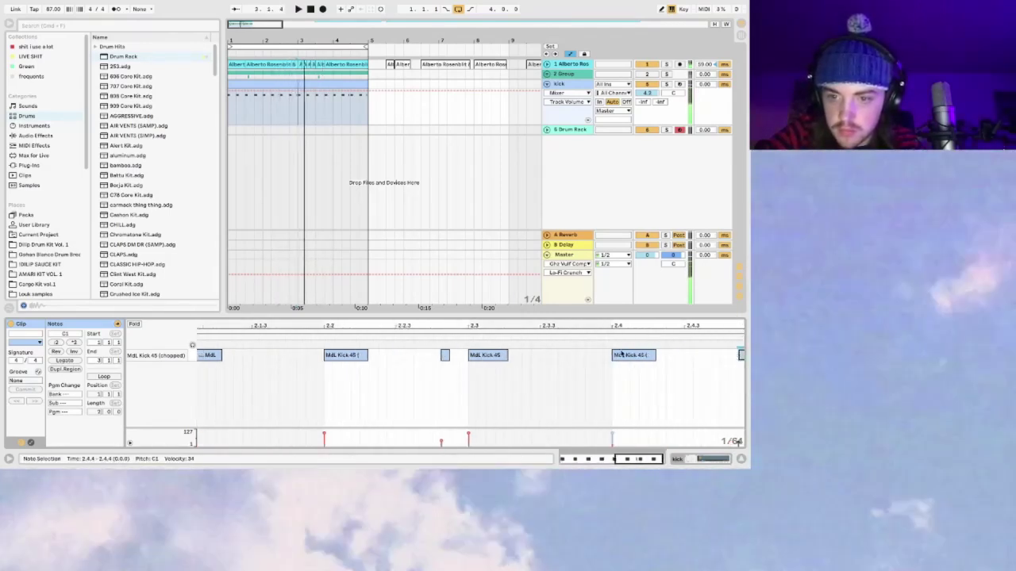
pyautogui.hscroll(1, 714, 389)
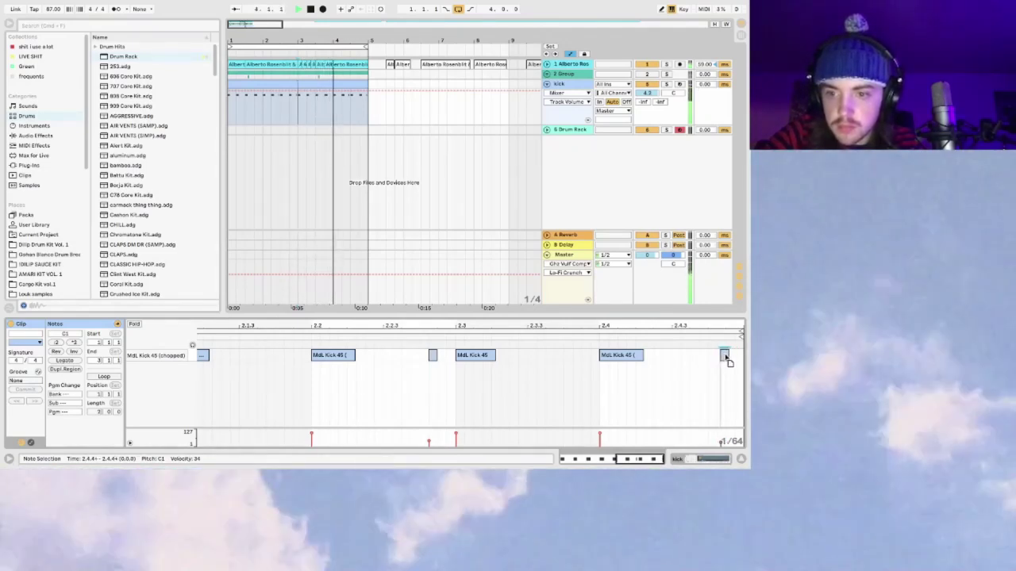
pyautogui.click(276, 83)
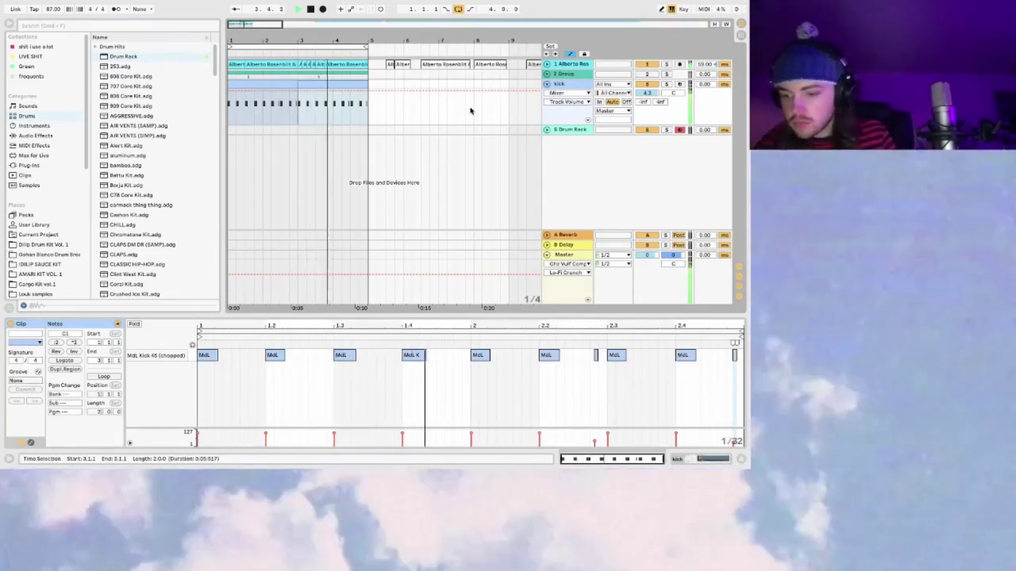
pyautogui.click(572, 131)
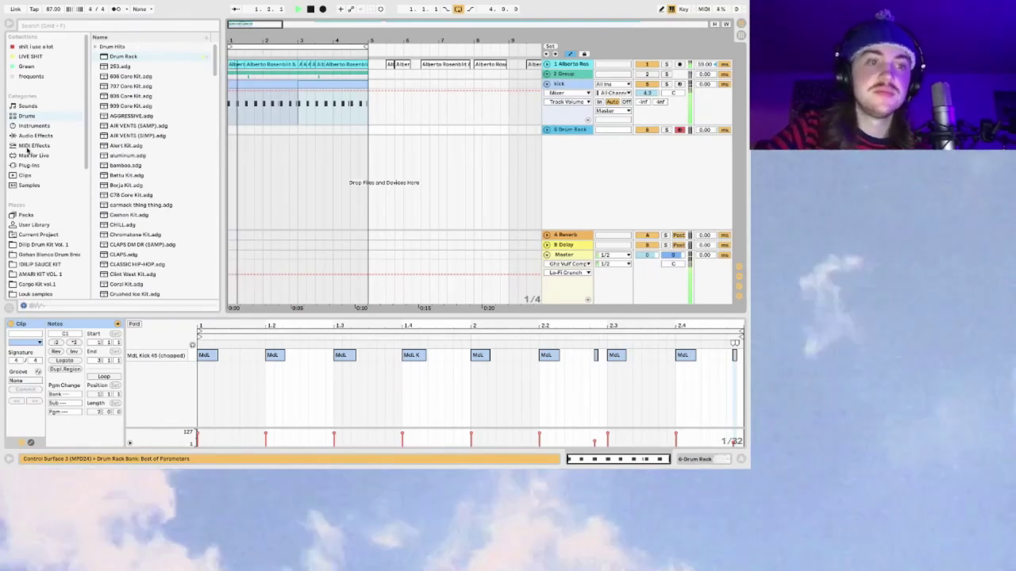
# Step: Dig through the PRIME LOOPS Future_bass Arps folders and preview a bpm150 arp loop
pyautogui.click(34, 136)
pyautogui.scroll(-1, 96, 188)
pyautogui.click(49, 224)
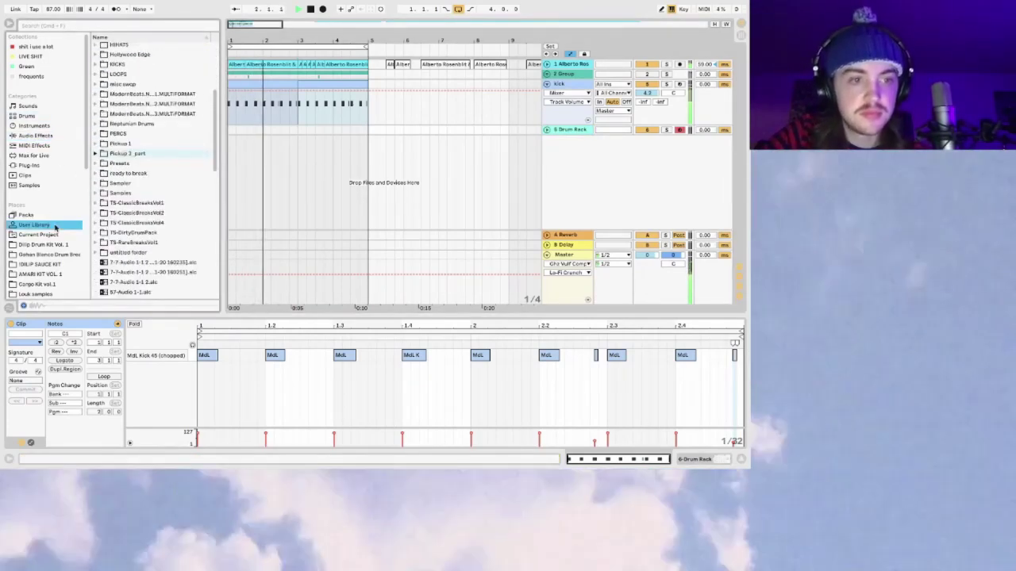
pyautogui.scroll(-3, 56, 222)
pyautogui.click(96, 153)
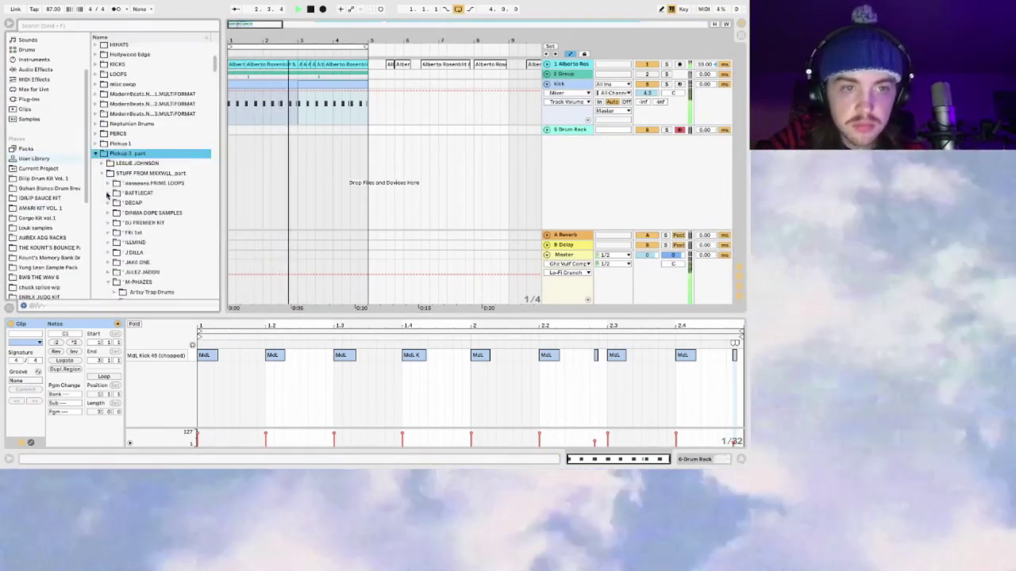
pyautogui.click(107, 183)
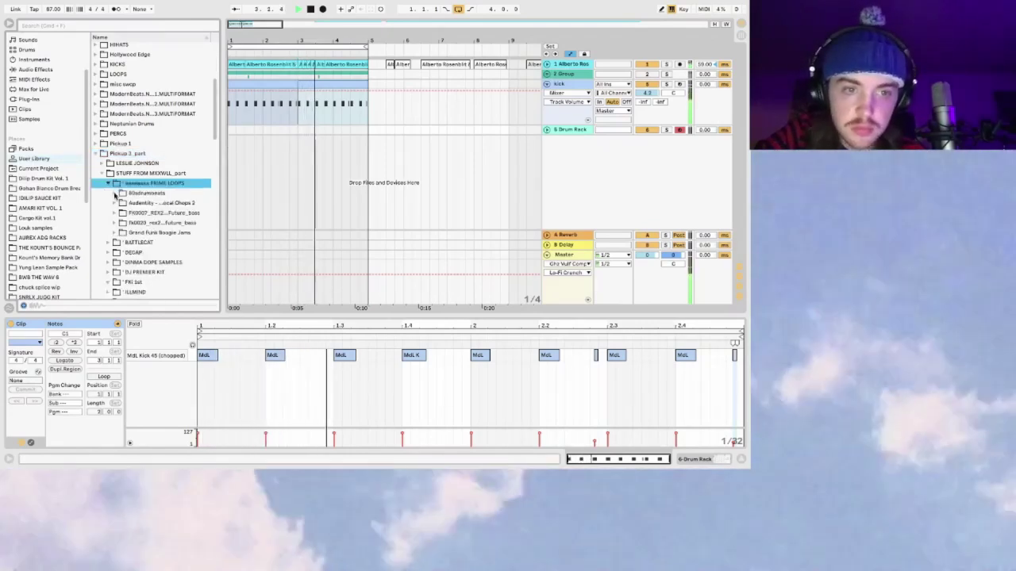
pyautogui.click(115, 204)
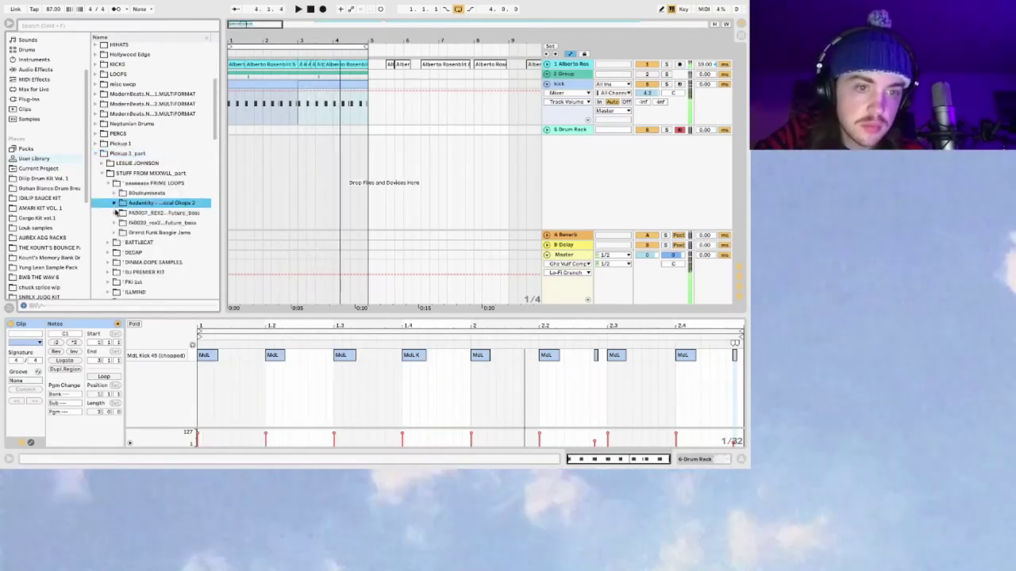
pyautogui.click(116, 213)
pyautogui.click(121, 223)
pyautogui.click(127, 232)
pyautogui.click(134, 242)
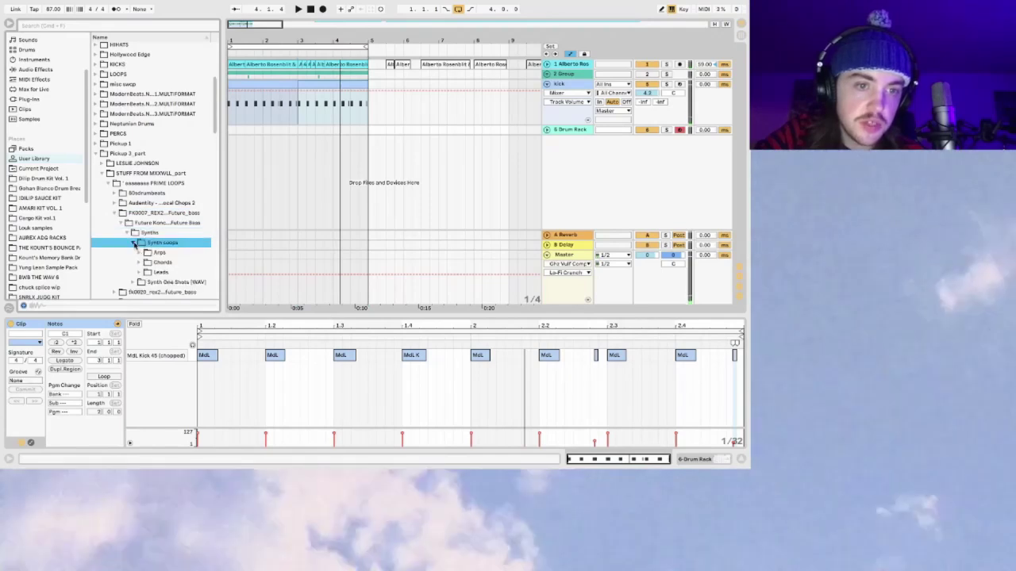
pyautogui.click(143, 252)
pyautogui.click(143, 253)
pyautogui.click(152, 263)
pyautogui.click(162, 282)
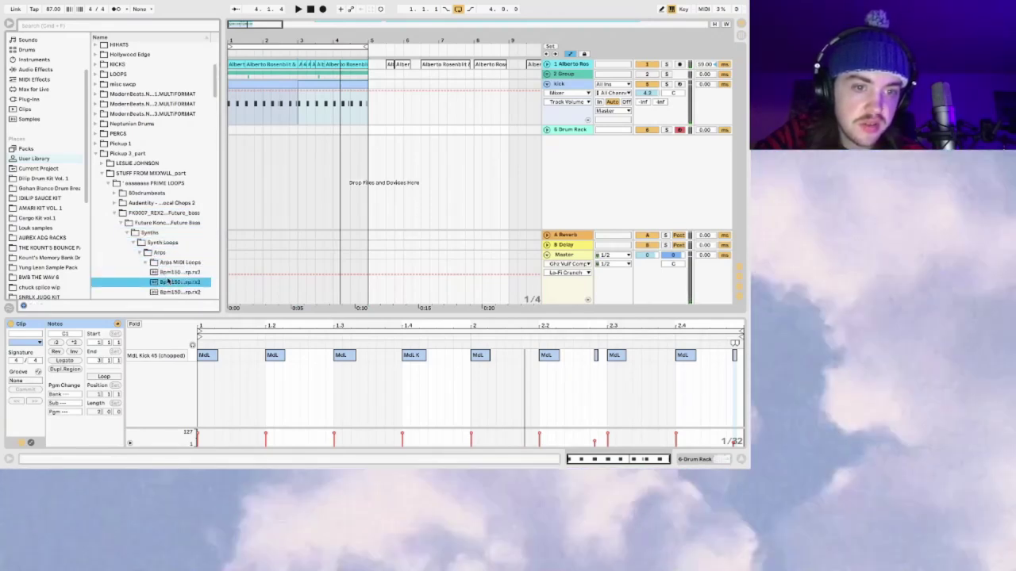
pyautogui.scroll(-3, 159, 212)
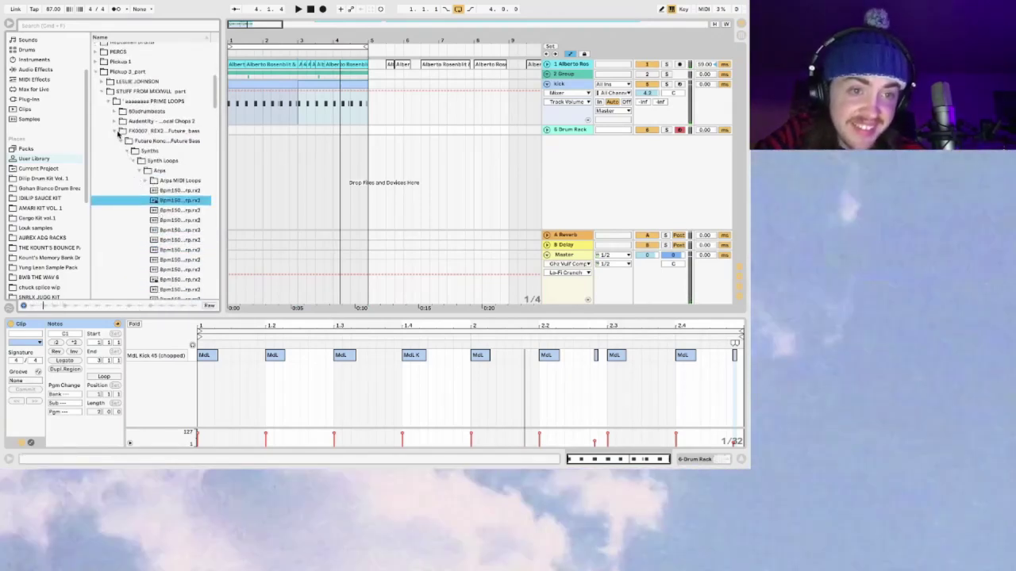
# Step: Audition DPLF Hat06 from the DJ PREMIER KIT folder and show the Drum Rack device
pyautogui.click(118, 132)
pyautogui.scroll(-3, 123, 128)
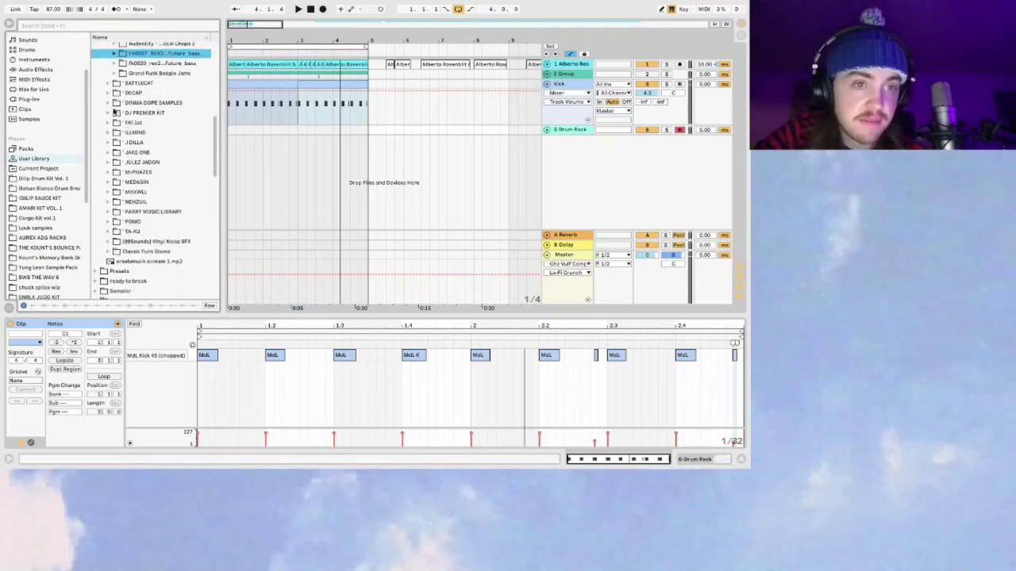
pyautogui.click(114, 113)
pyautogui.click(155, 182)
pyautogui.scroll(-5, 157, 181)
pyautogui.scroll(-1, 157, 182)
pyautogui.click(168, 149)
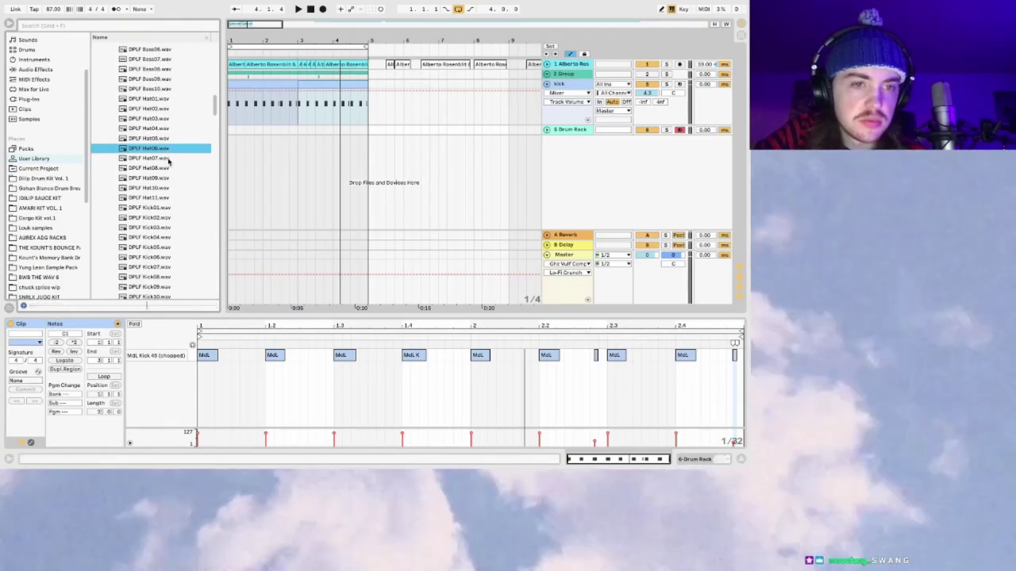
pyautogui.click(135, 150)
pyautogui.click(569, 130)
# Step: Drop DPLF Hat06 onto the C1 pad, play it, and set track volume to 1.3 dB
pyautogui.moveTo(134, 153); pyautogui.dragTo(108, 394)
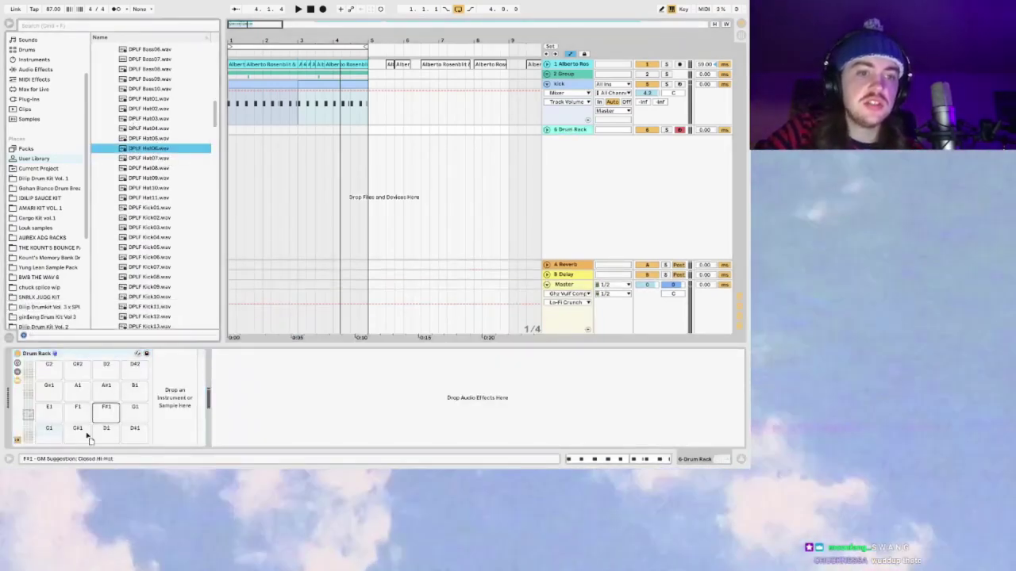
pyautogui.moveTo(53, 434); pyautogui.dragTo(50, 432)
pyautogui.press('space')
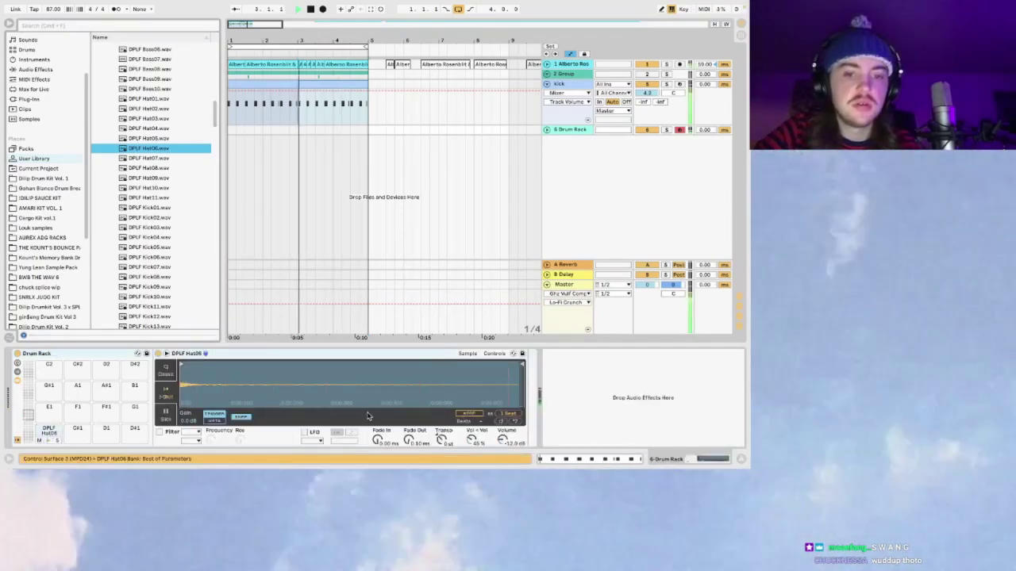
pyautogui.click(547, 131)
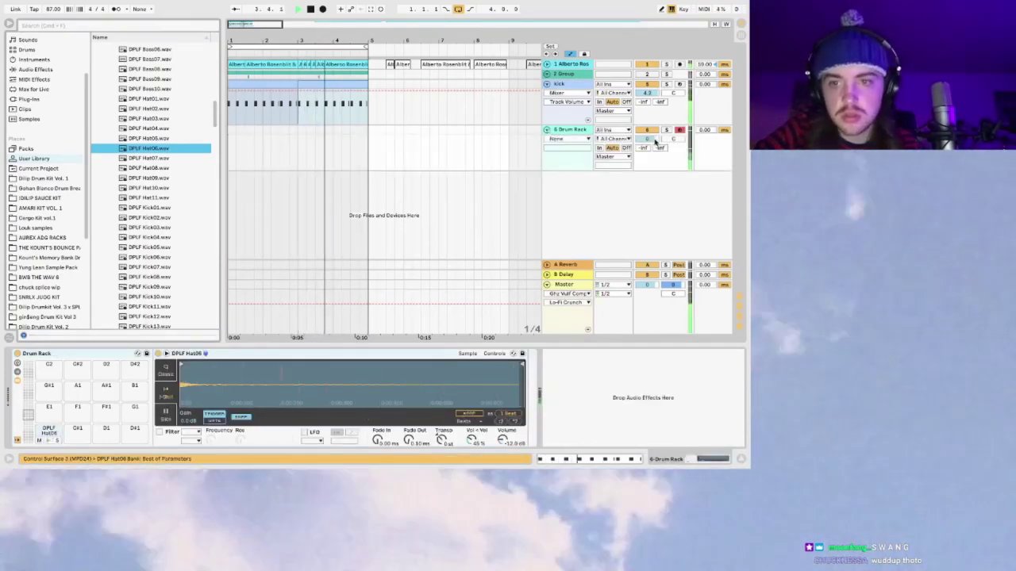
pyautogui.moveTo(663, 140); pyautogui.dragTo(653, 143)
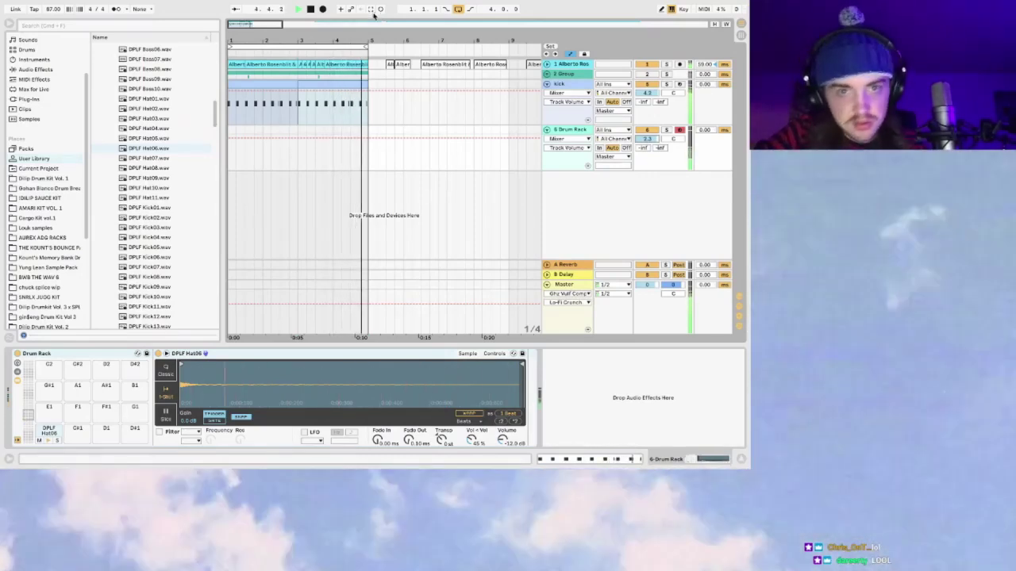
# Step: Capture the played hi-hats as a clip and shorten it to about one bar
pyautogui.click(370, 10)
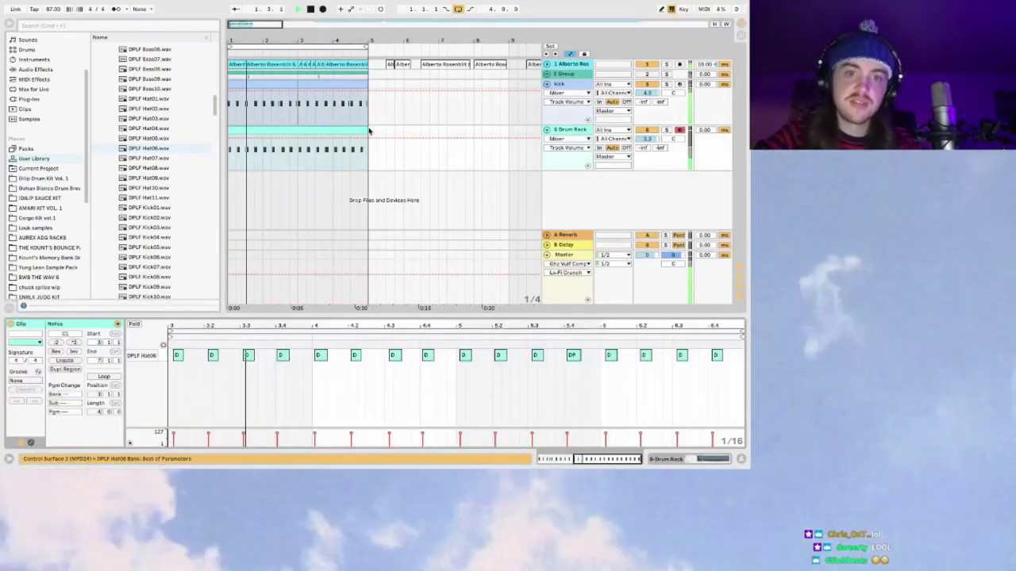
pyautogui.moveTo(369, 131); pyautogui.dragTo(260, 131)
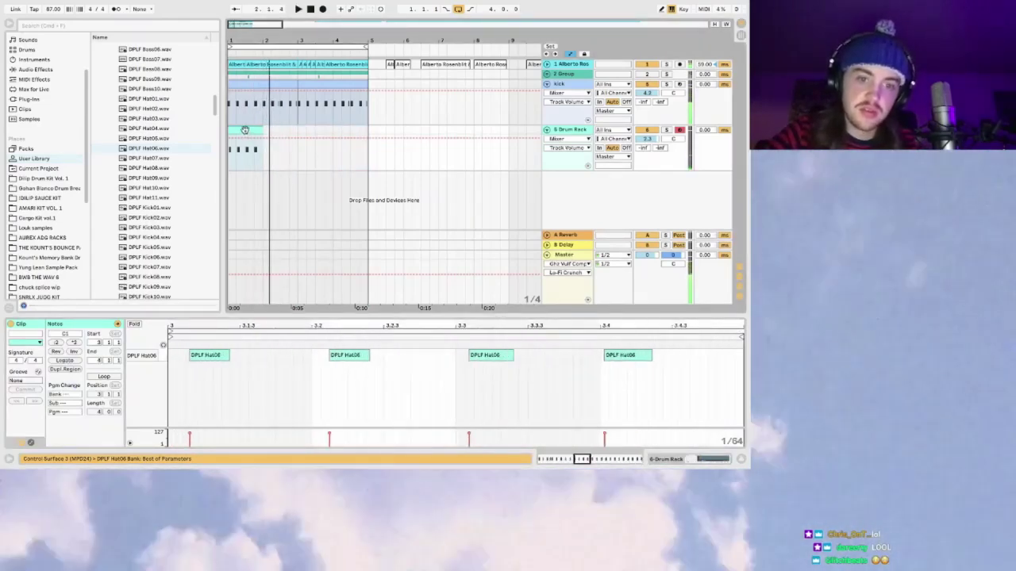
pyautogui.press('space')
# Step: Nudge the hi-hat notes' timing, moving the first ones earlier and the last one later
pyautogui.moveTo(620, 358); pyautogui.dragTo(629, 358)
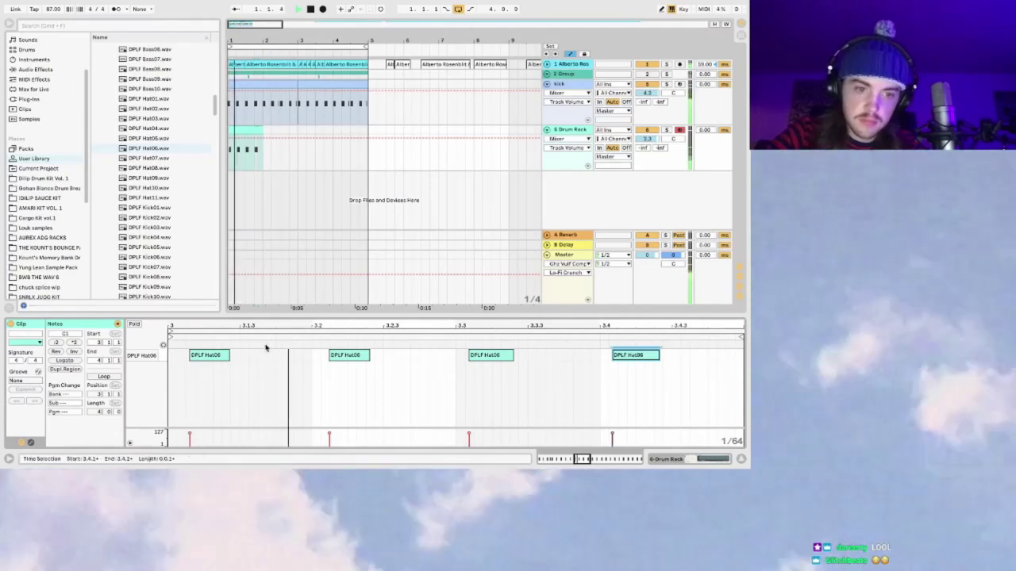
pyautogui.moveTo(328, 370); pyautogui.dragTo(205, 363)
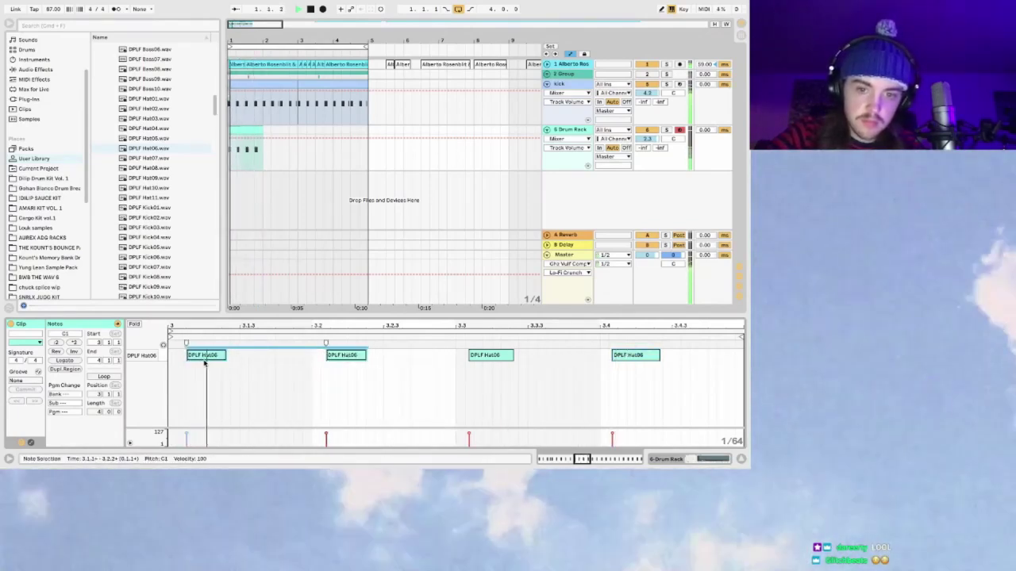
pyautogui.click(324, 379)
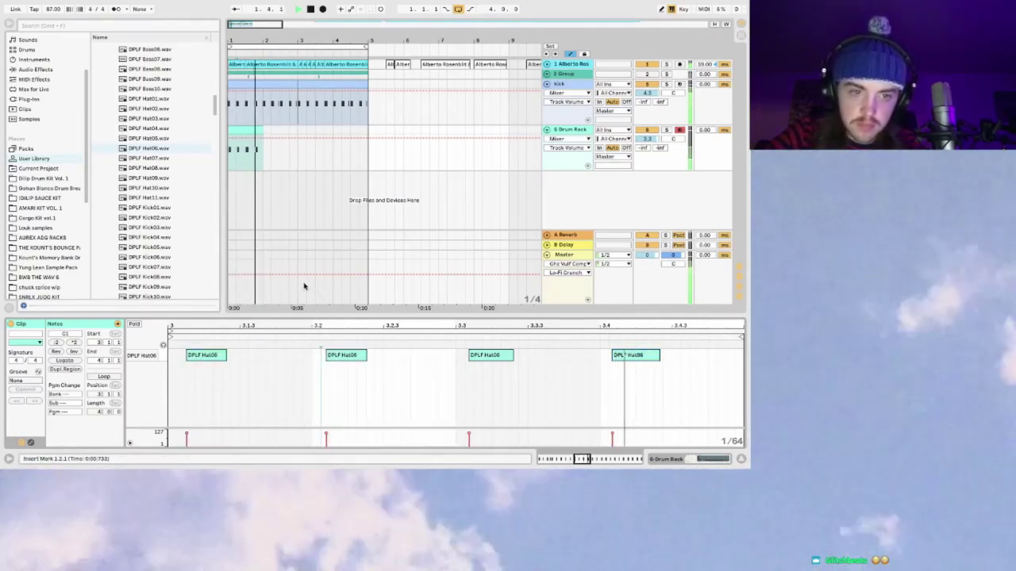
pyautogui.click(207, 360)
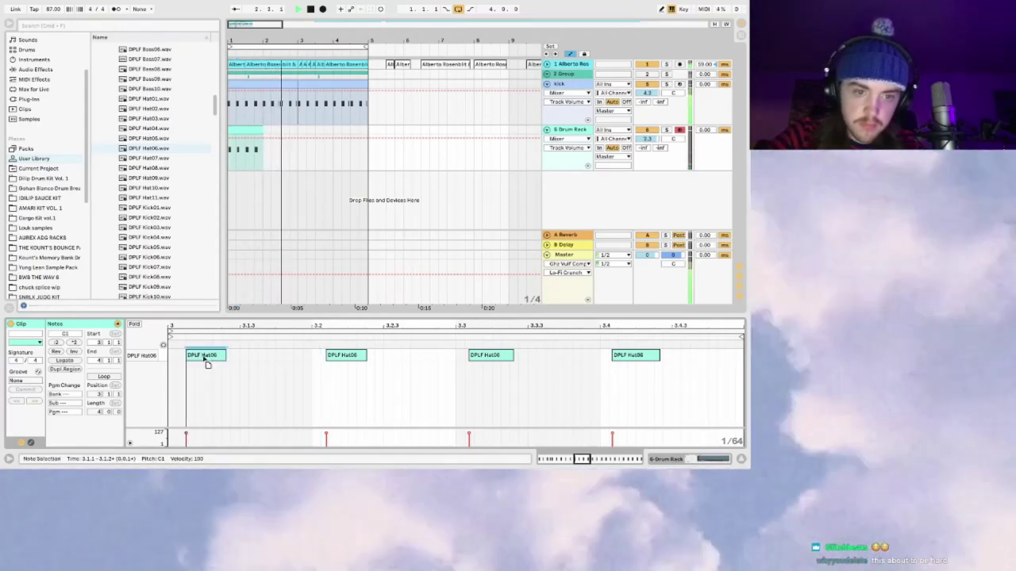
pyautogui.moveTo(207, 362); pyautogui.dragTo(204, 358)
pyautogui.press('space')
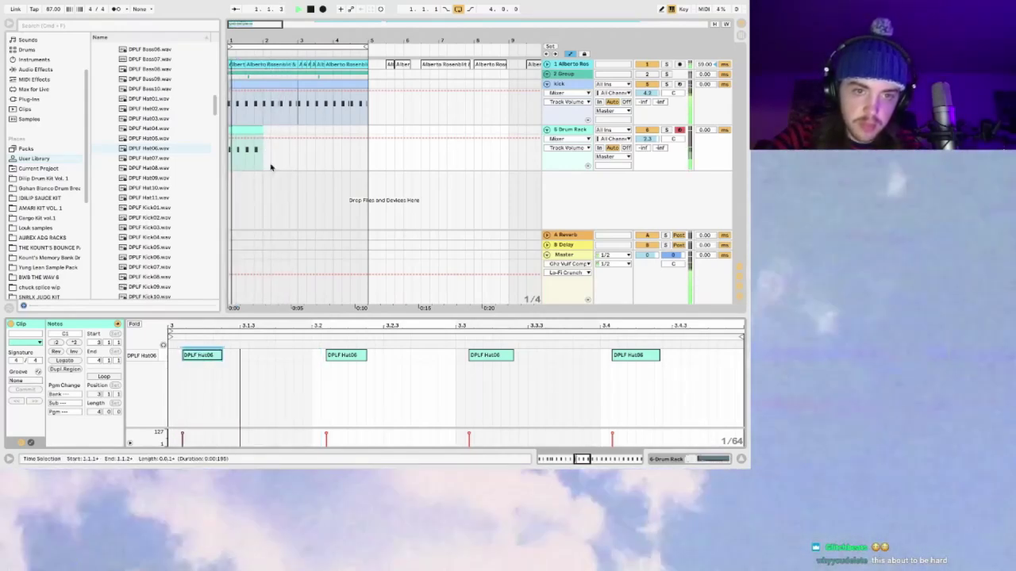
pyautogui.click(244, 131)
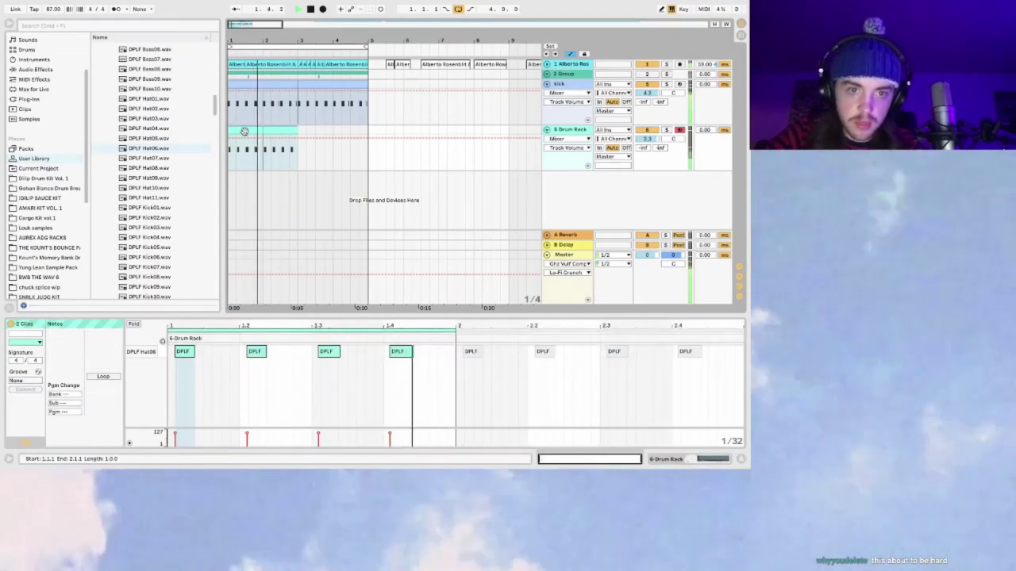
# Step: Double the hi-hat loop to two bars and name the track 'hat 1'
pyautogui.hotkey('ctrl', 'd')
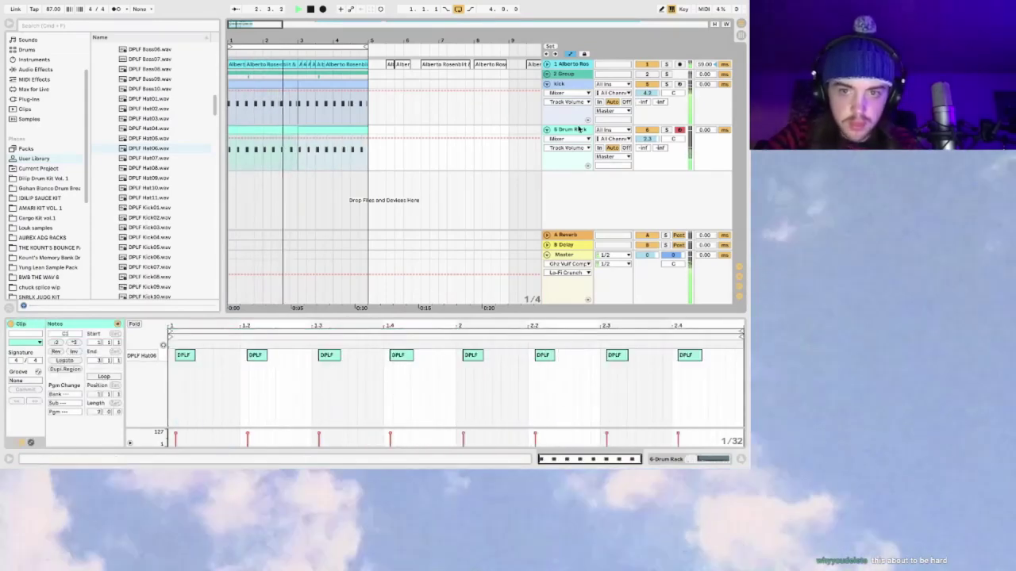
pyautogui.hotkey('ctrl', 'r')
pyautogui.write('hat 1')
pyautogui.press('Return')
# Step: Duplicate the hat 1 track, delete the copy's clip, and load DPLF Hat07 onto its pad
pyautogui.hotkey('ctrl', 'd')
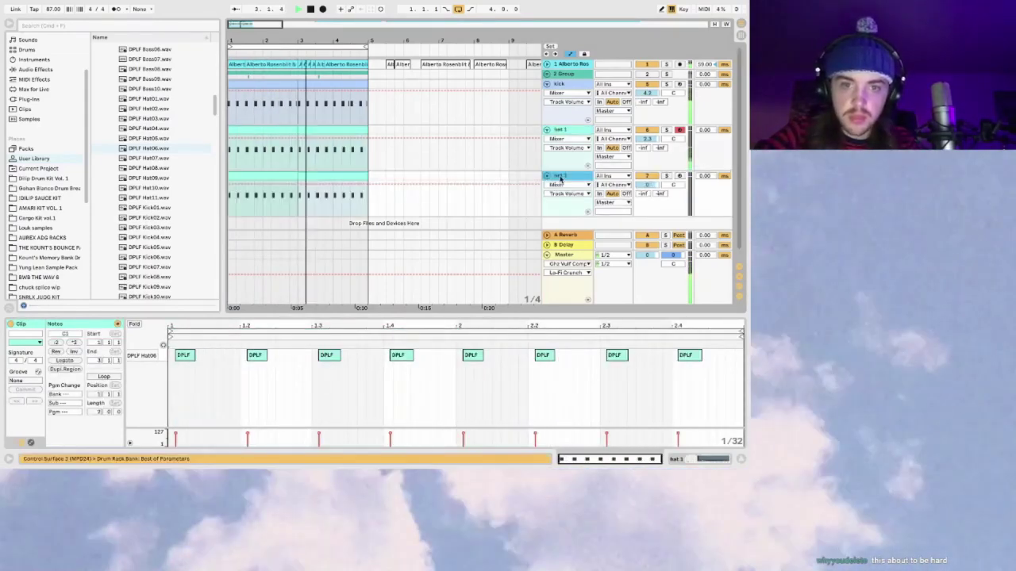
pyautogui.click(369, 174)
pyautogui.press('Delete')
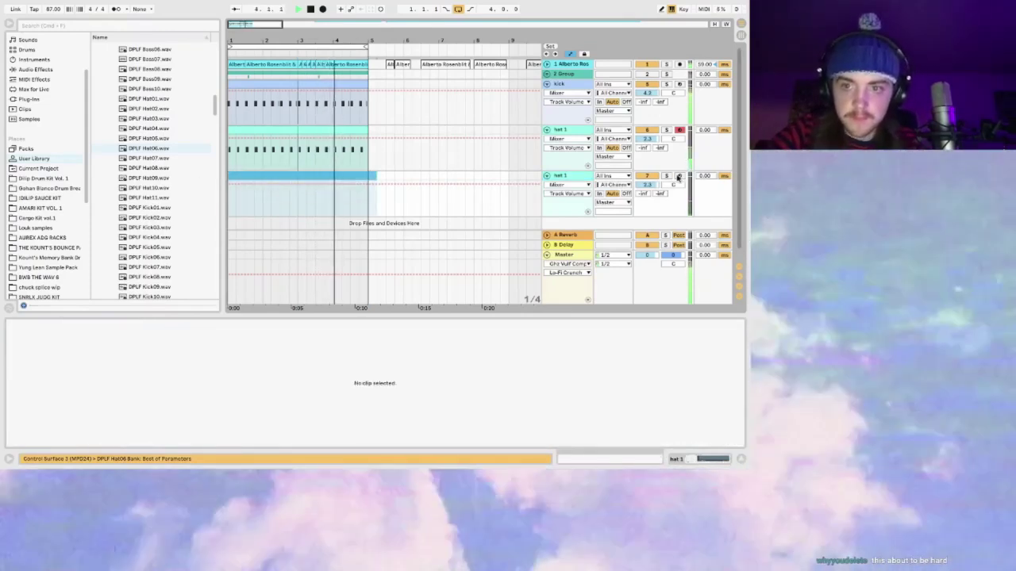
pyautogui.click(576, 174)
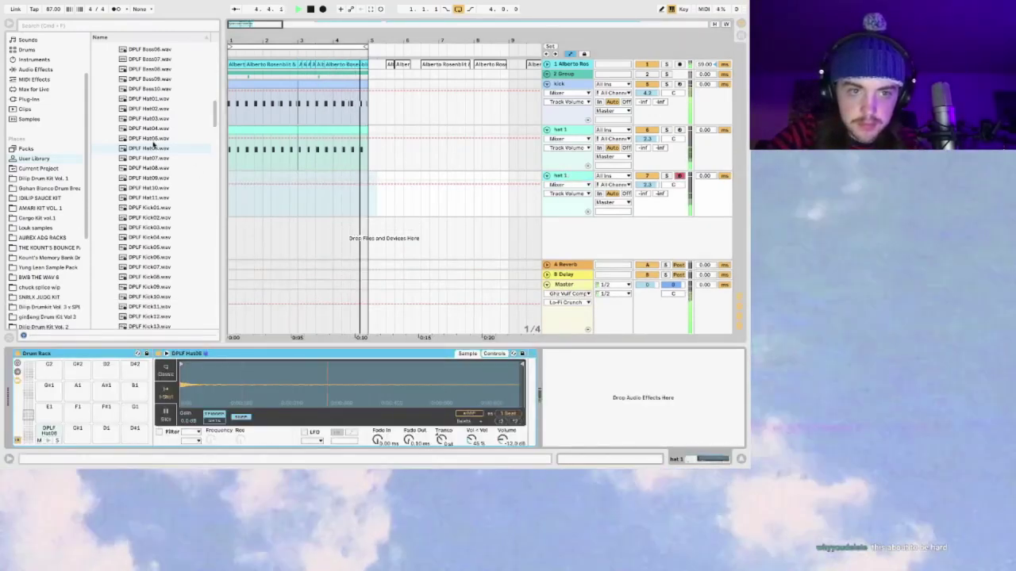
pyautogui.click(149, 158)
pyautogui.moveTo(149, 158); pyautogui.dragTo(49, 433)
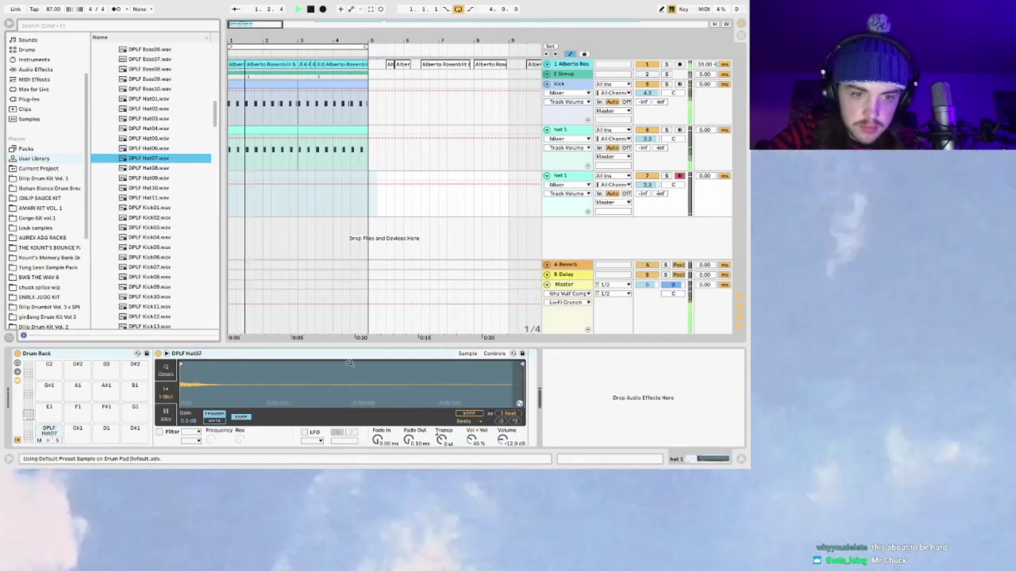
# Step: Pan Hat07 to 50L, raise Vel > Vol, adjust track volume, and shorten the sample end
pyautogui.click(494, 353)
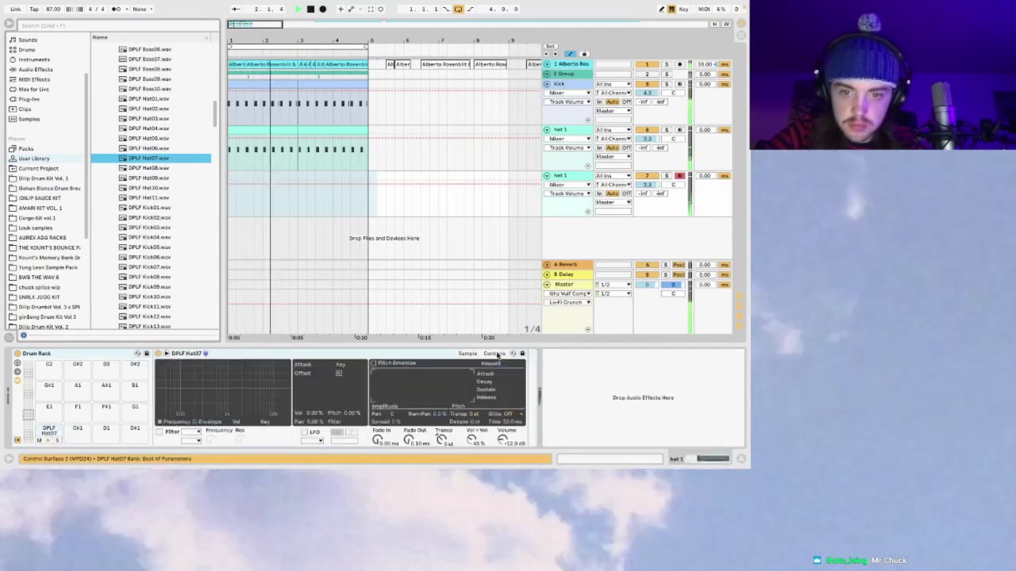
pyautogui.moveTo(390, 416); pyautogui.dragTo(390, 444)
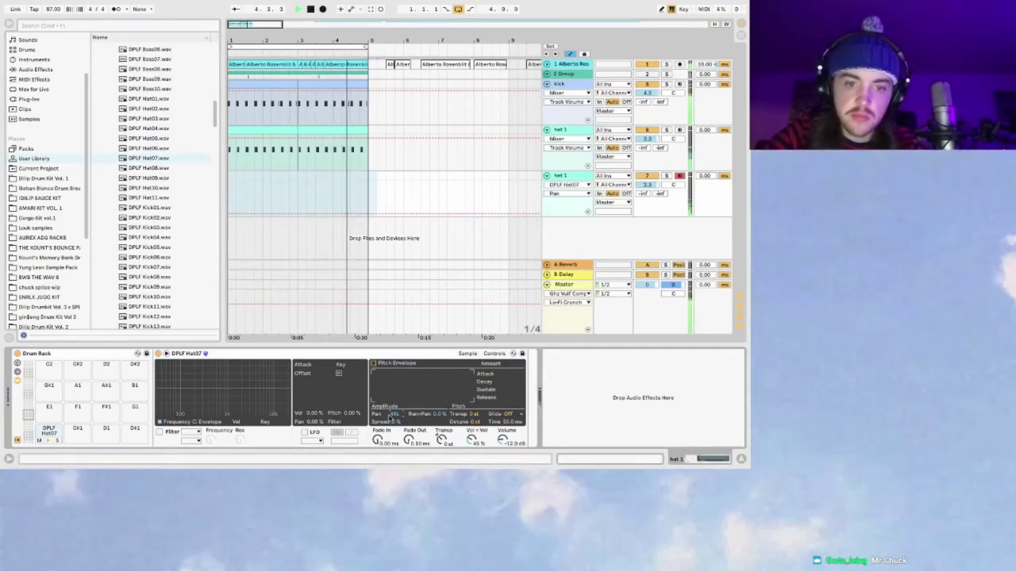
pyautogui.moveTo(650, 184); pyautogui.dragTo(652, 184)
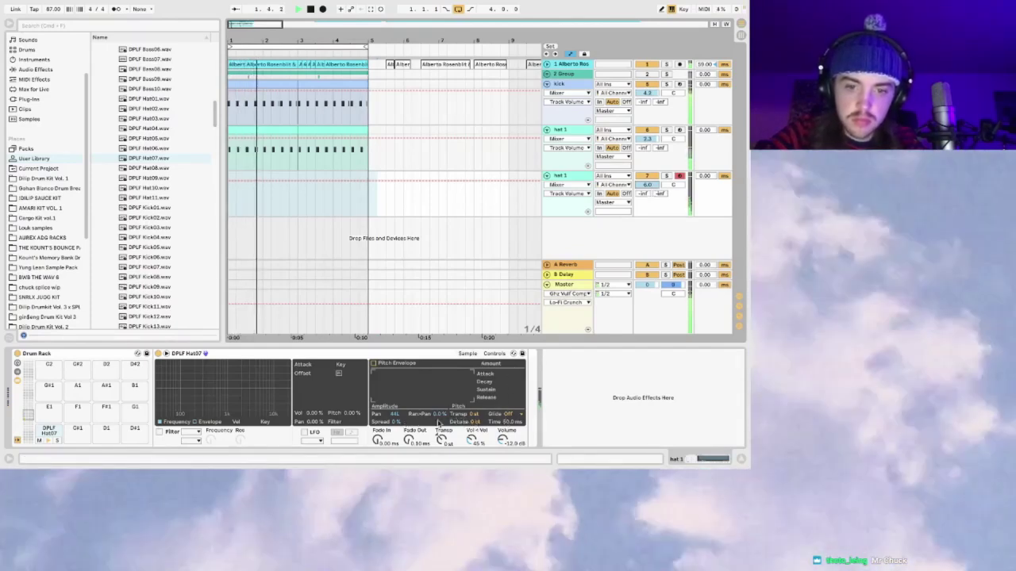
pyautogui.moveTo(472, 440); pyautogui.dragTo(472, 412)
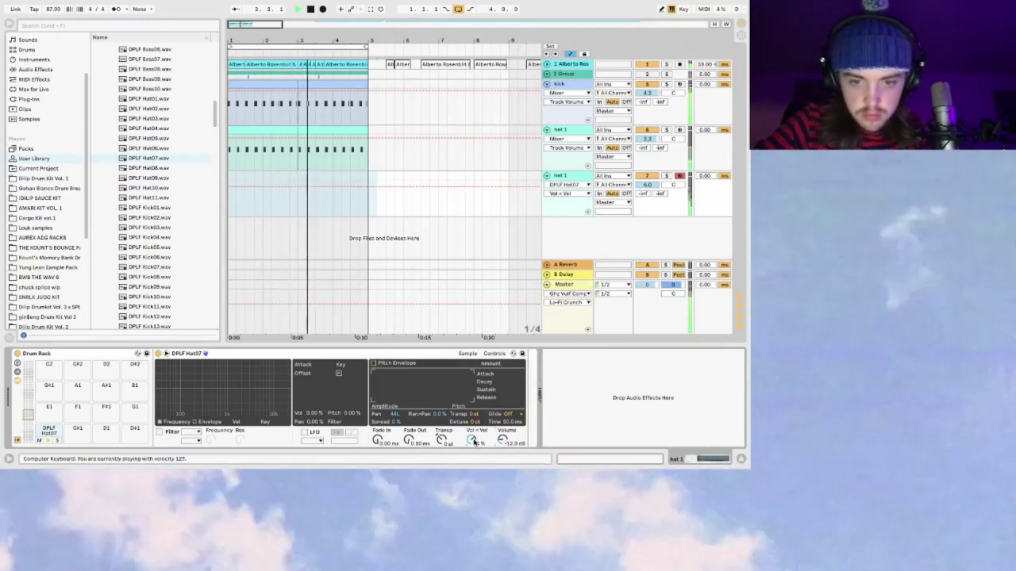
pyautogui.moveTo(394, 415); pyautogui.dragTo(395, 421)
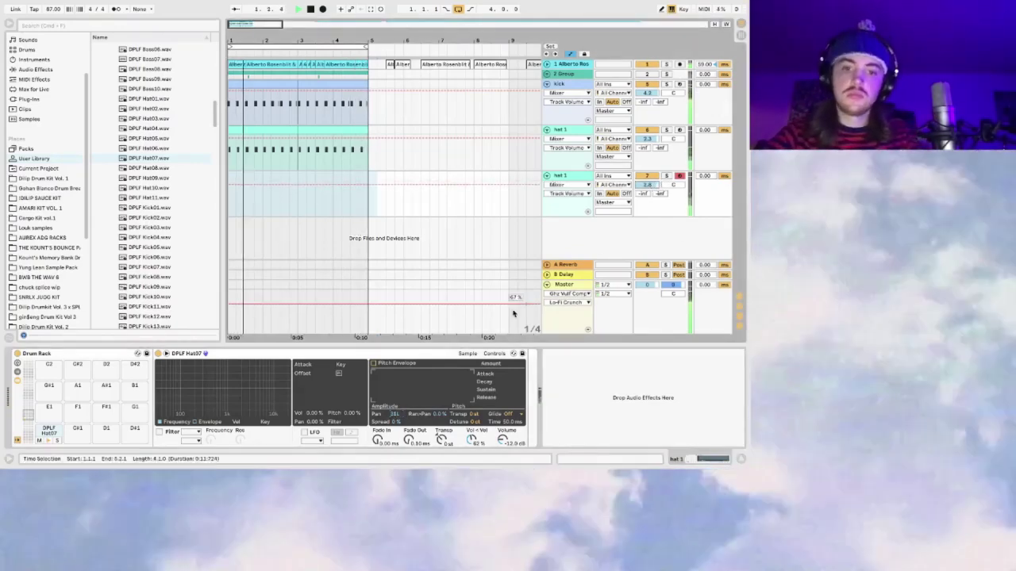
pyautogui.click(468, 354)
pyautogui.moveTo(520, 403); pyautogui.dragTo(211, 397)
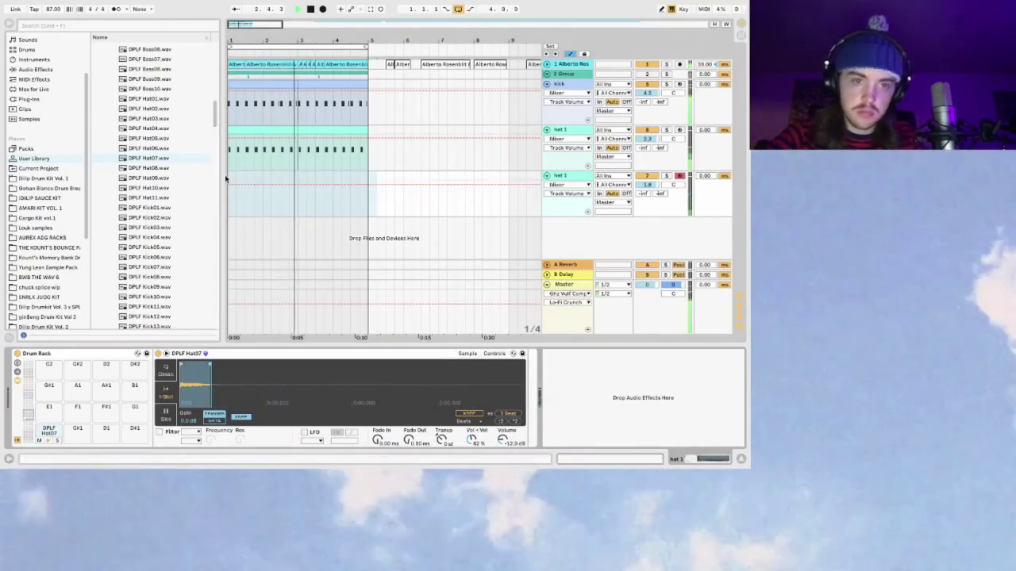
pyautogui.click(230, 178)
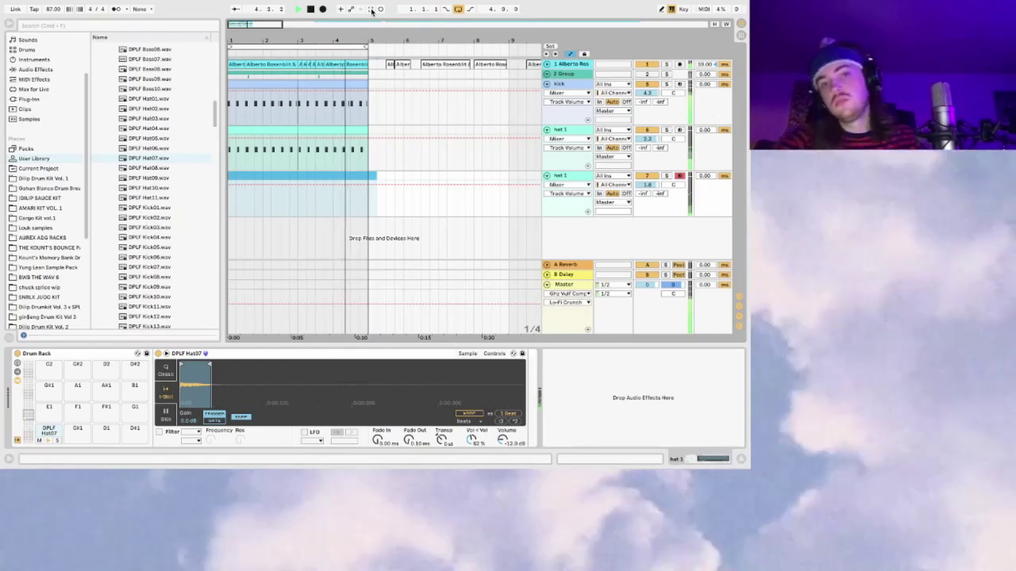
# Step: Audition the hats, shift the DPLF Hat07 note slightly later, and replay the sparse pattern
pyautogui.click(316, 175)
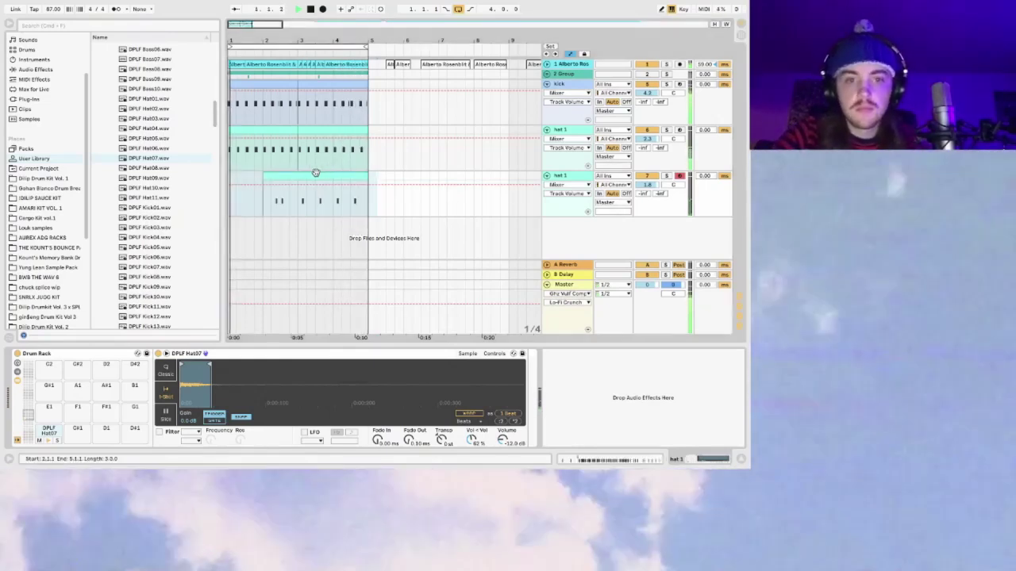
pyautogui.press('space')
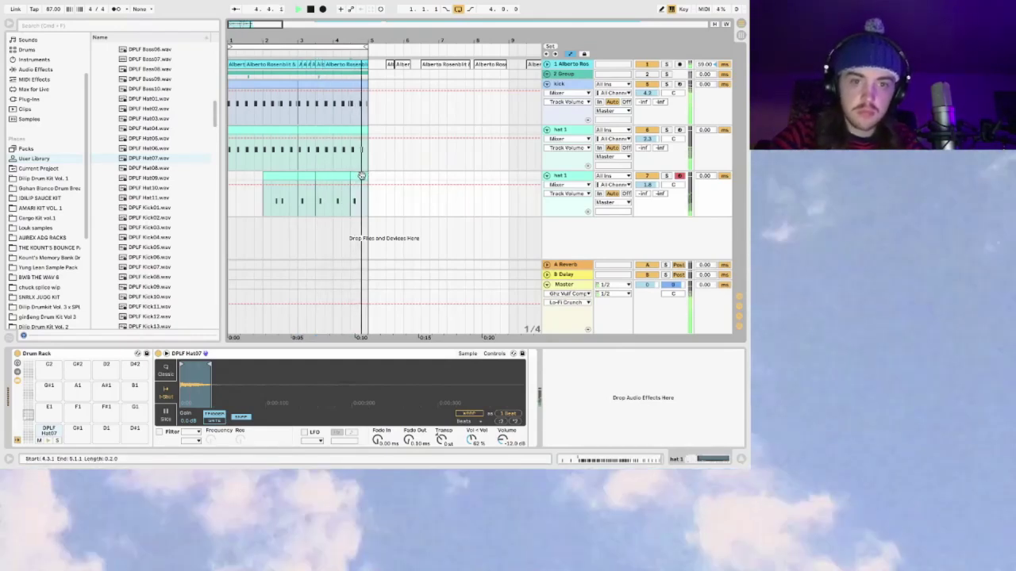
pyautogui.press('space')
pyautogui.moveTo(230, 179); pyautogui.dragTo(240, 179)
pyautogui.press('space')
pyautogui.hotkey('shift', 'Tab')
pyautogui.moveTo(294, 369); pyautogui.dragTo(309, 368)
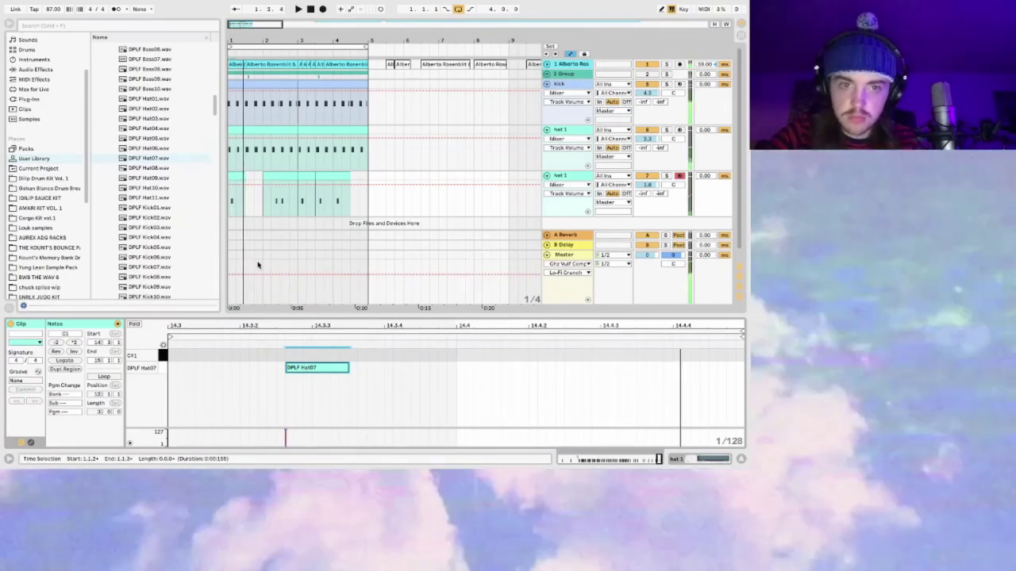
pyautogui.click(268, 177)
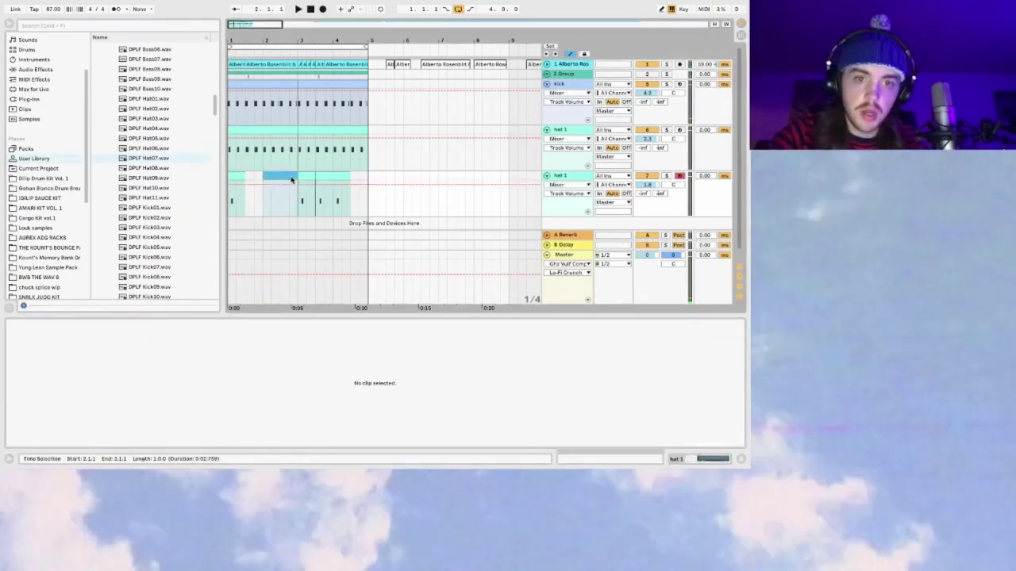
pyautogui.click(292, 182)
pyautogui.press('space')
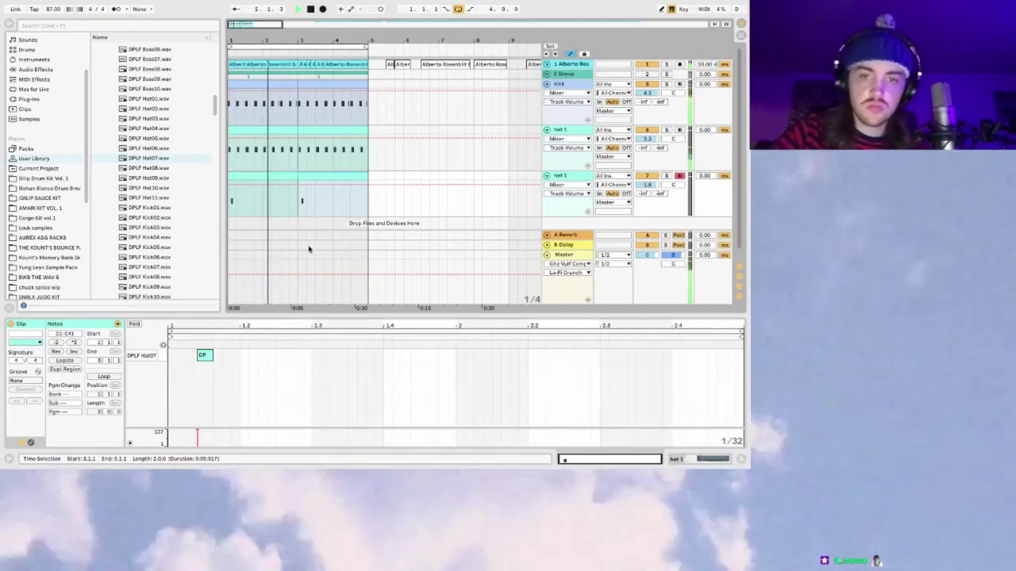
# Step: Add a Utility after the Hat07 Drum Rack with Width at 0%, then audition the mono hat
pyautogui.click(577, 178)
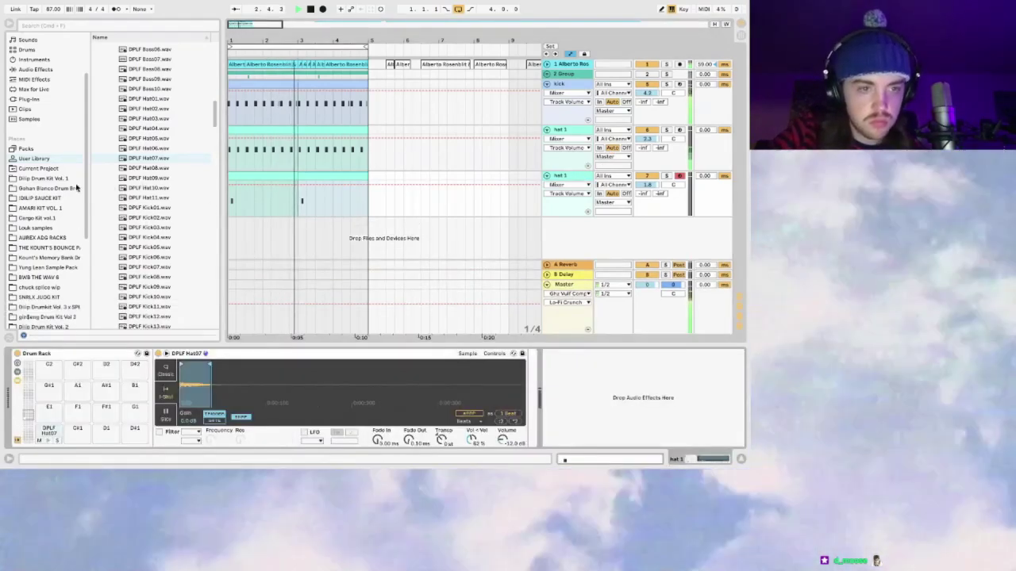
pyautogui.click(496, 354)
pyautogui.click(392, 416)
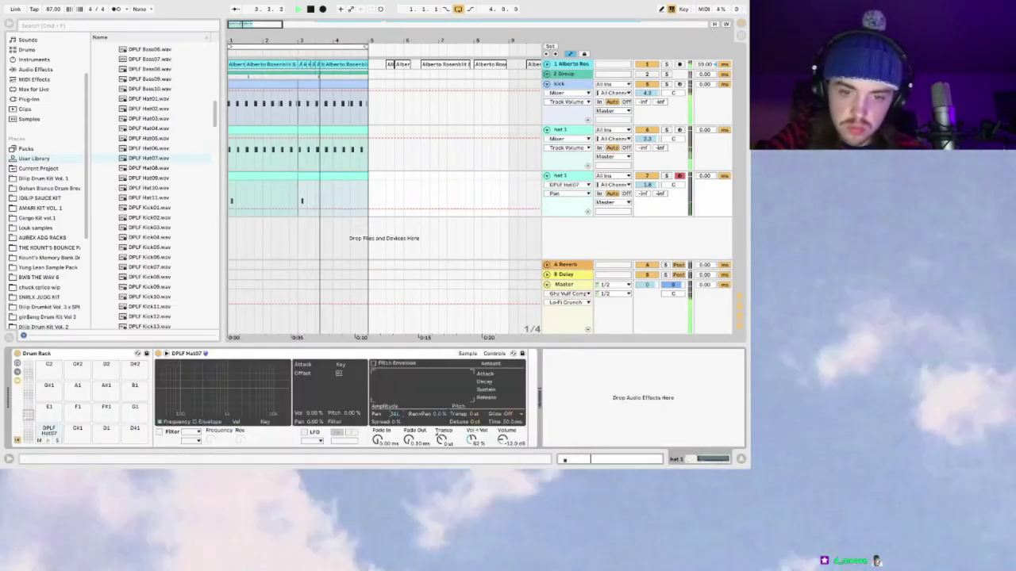
pyautogui.scroll(3, 39, 179)
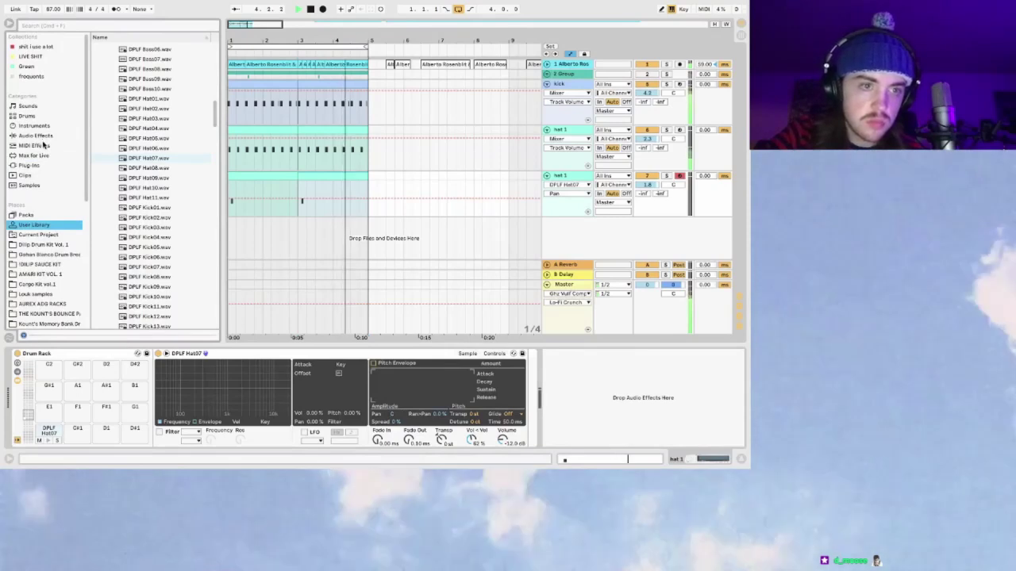
pyautogui.click(40, 136)
pyautogui.doubleClick(119, 304)
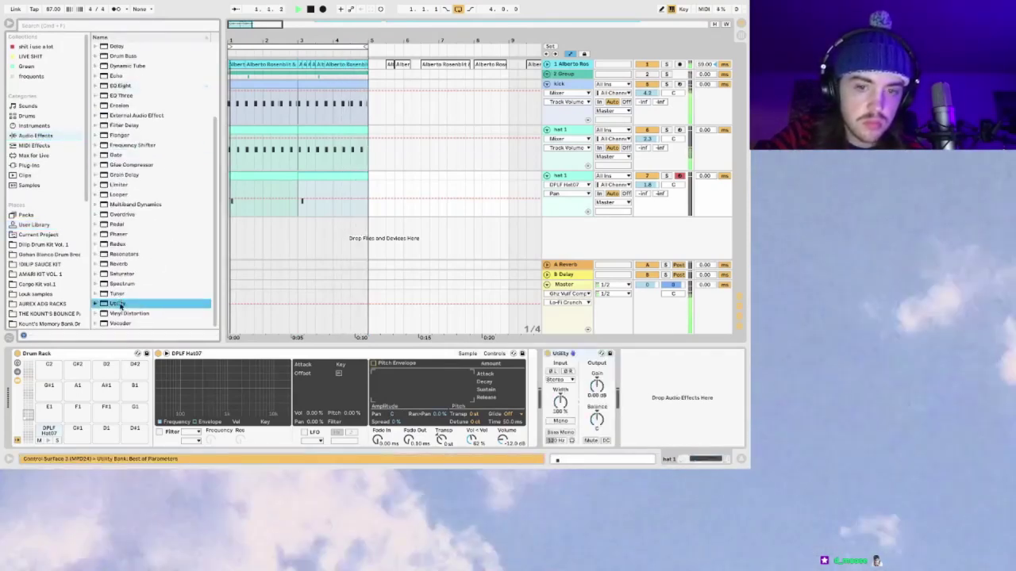
pyautogui.click(310, 162)
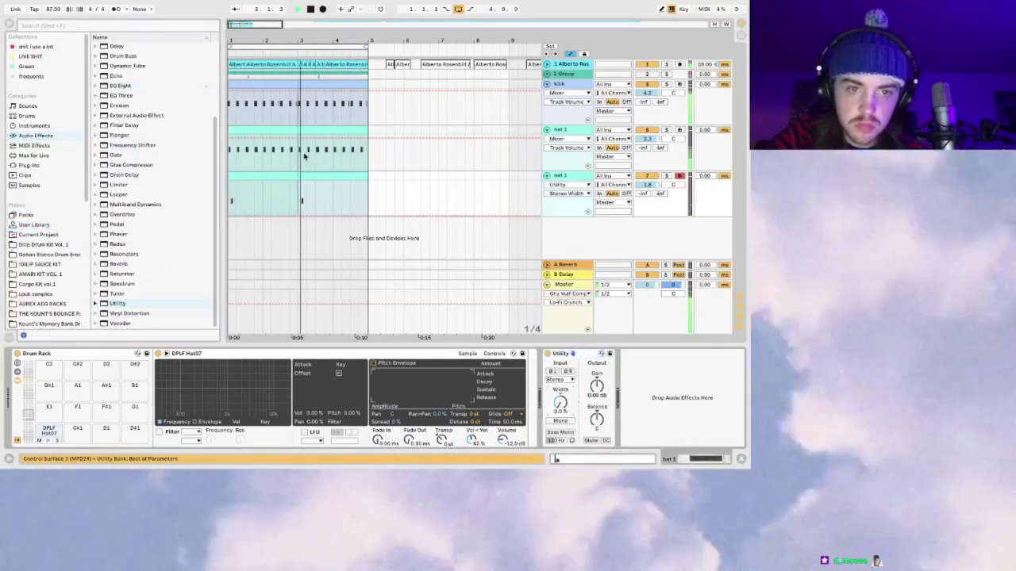
pyautogui.press('space')
pyautogui.click(649, 186)
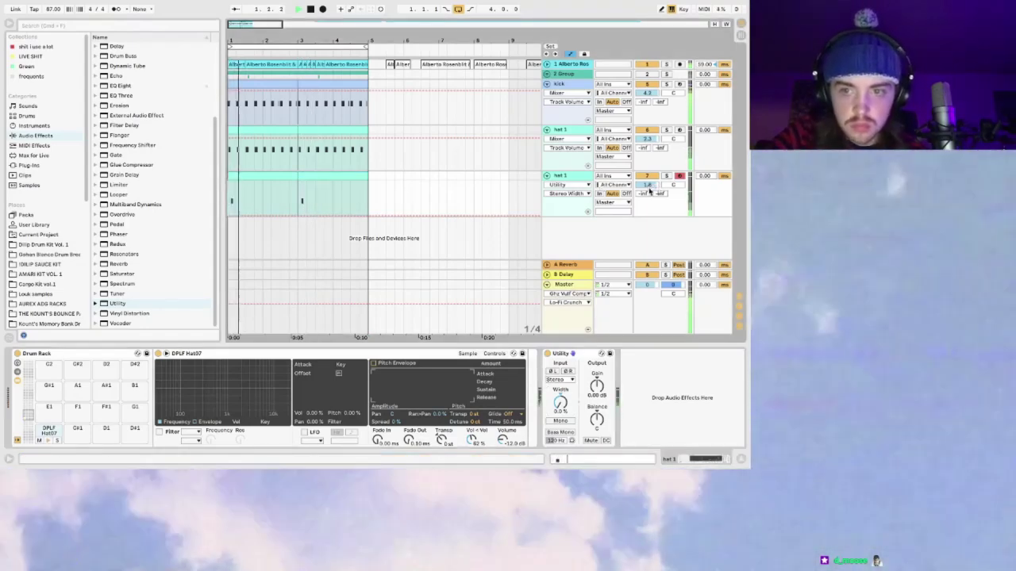
pyautogui.press('space')
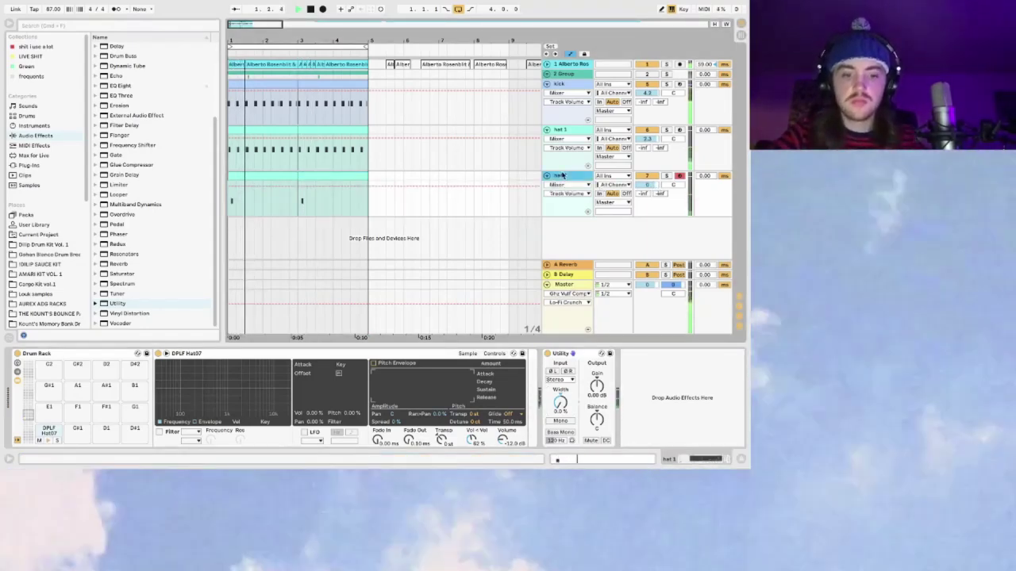
pyautogui.press('space')
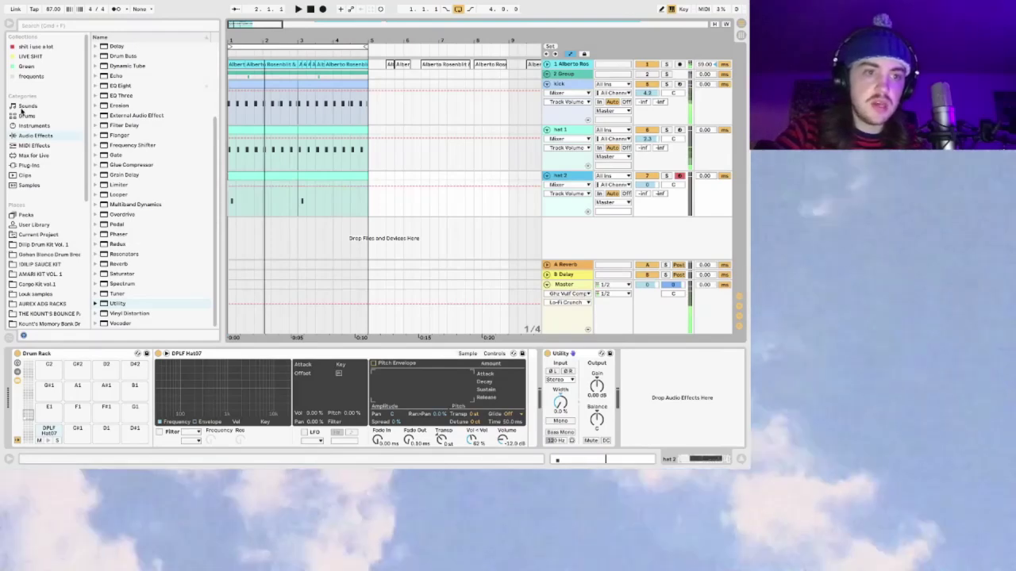
pyautogui.click(26, 116)
# Step: Add a new empty Drum Rack track and audition the User Library hat and kick samples
pyautogui.moveTo(134, 56); pyautogui.dragTo(561, 232)
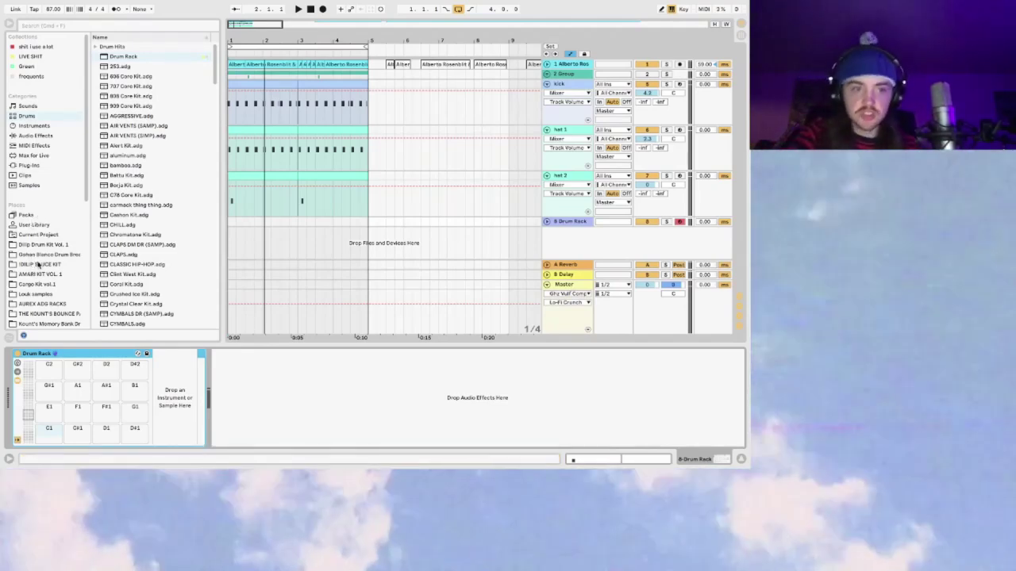
pyautogui.scroll(-2, 48, 260)
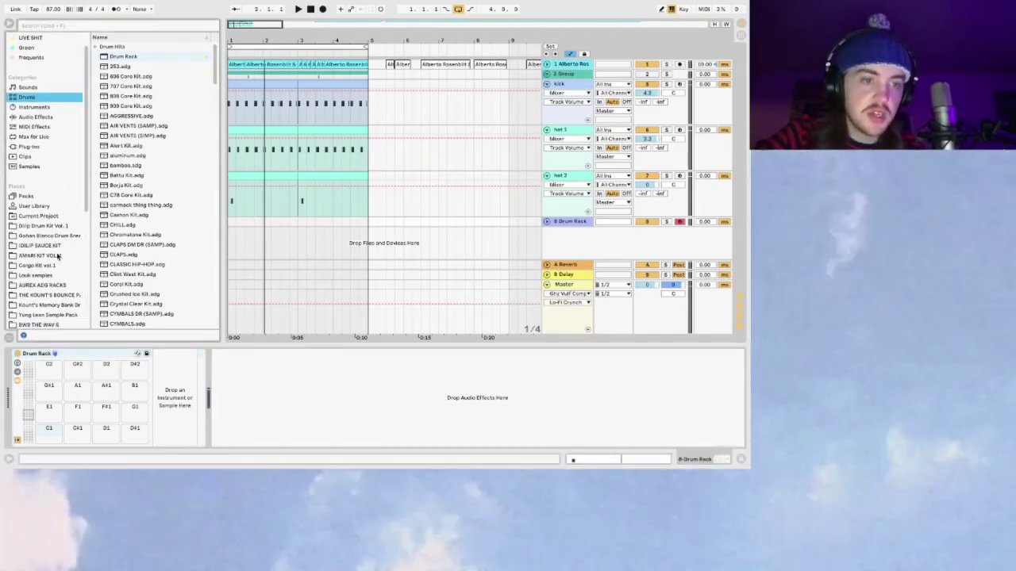
pyautogui.click(45, 206)
pyautogui.click(151, 168)
pyautogui.click(153, 177)
pyautogui.click(155, 189)
pyautogui.click(156, 197)
pyautogui.click(159, 207)
pyautogui.click(162, 218)
pyautogui.click(165, 228)
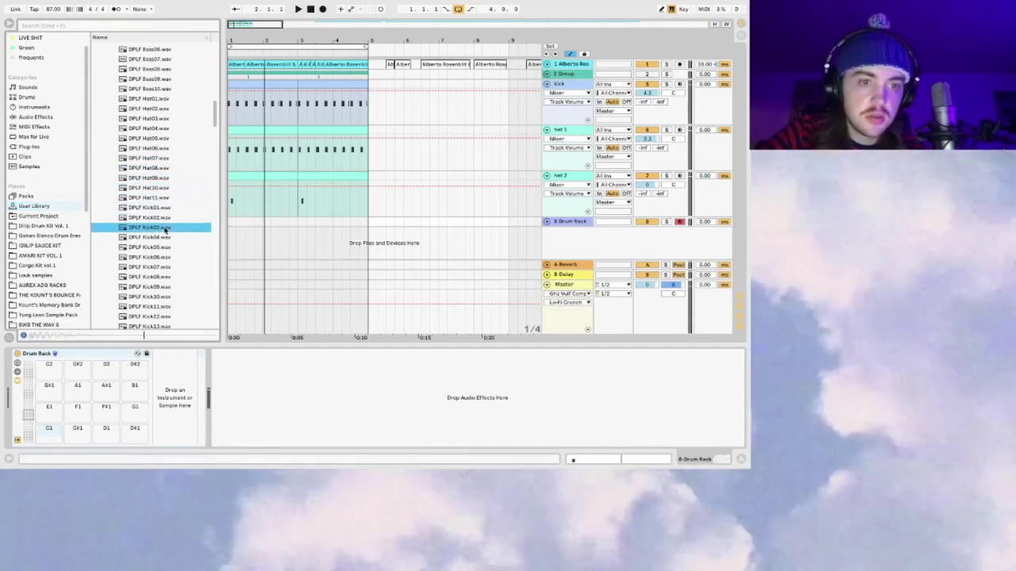
# Step: Compare Kick02 with Kick03, then load DPLF Kick02 onto drum pad C1
pyautogui.click(163, 217)
pyautogui.click(165, 227)
pyautogui.click(162, 218)
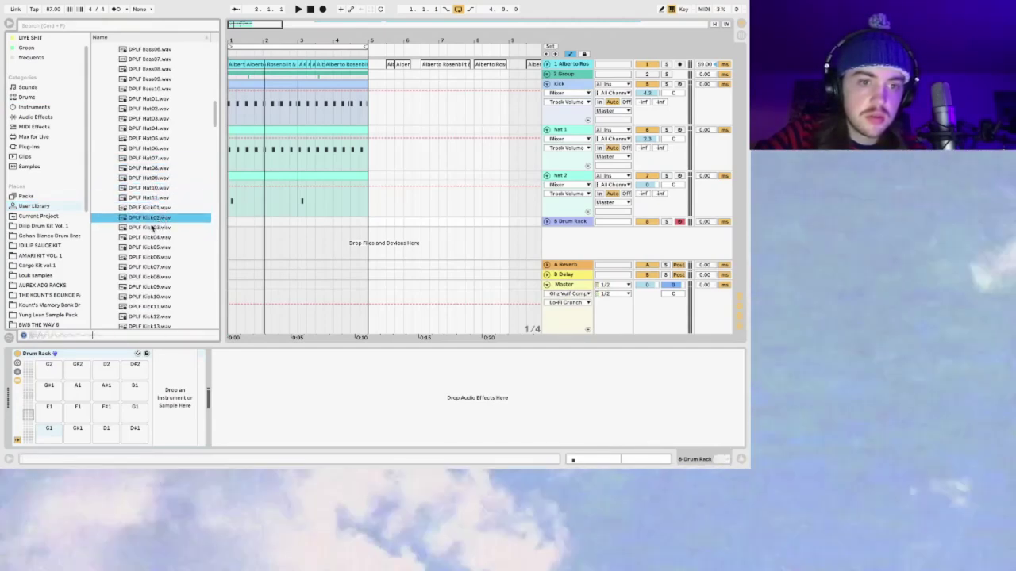
pyautogui.click(157, 226)
pyautogui.click(150, 219)
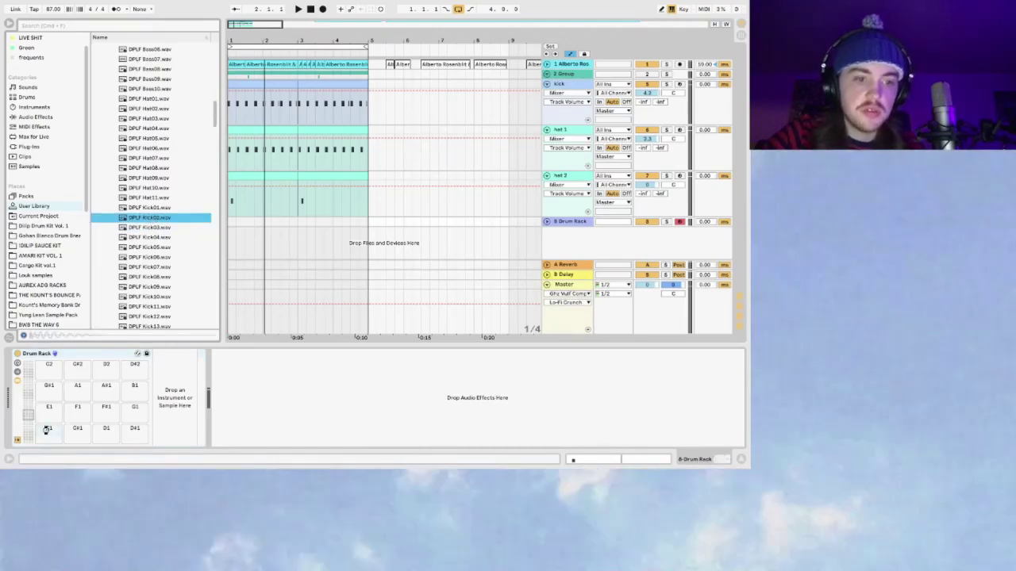
pyautogui.moveTo(48, 430); pyautogui.dragTo(48, 430)
# Step: Set the insert point at bar 3 and rename the new Drum Rack track 'bass kick'
pyautogui.press('space')
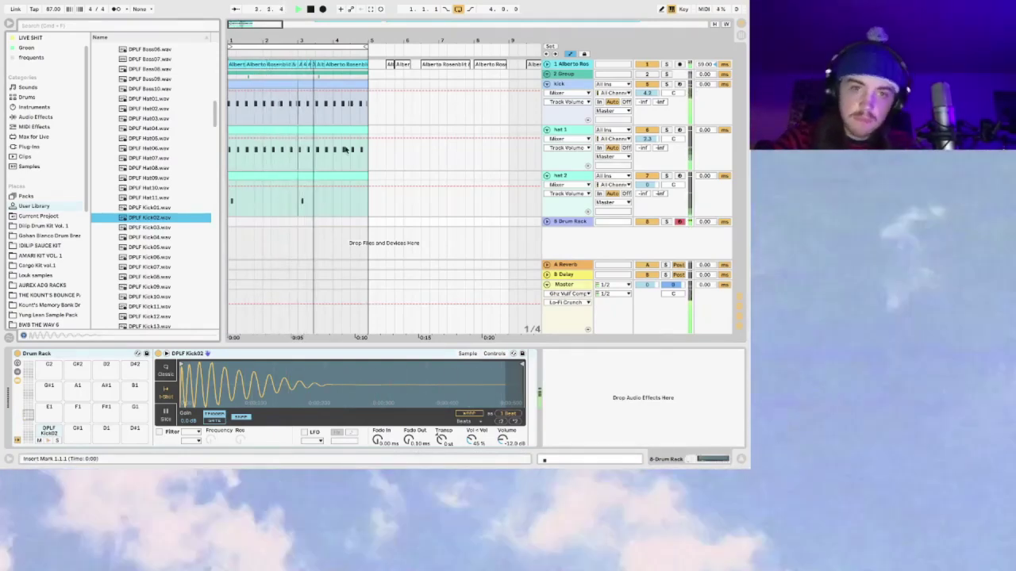
pyautogui.click(354, 80)
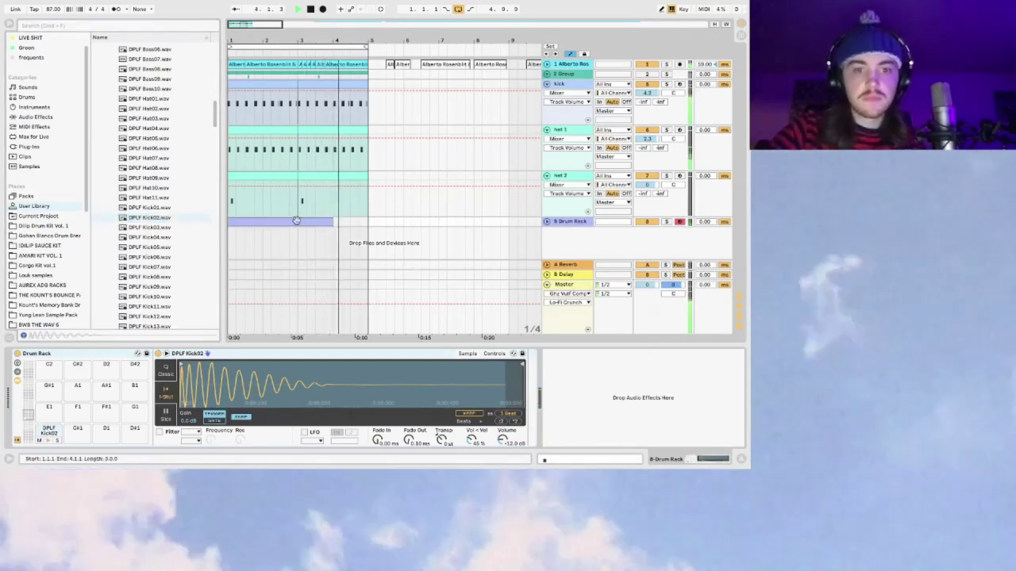
pyautogui.click(299, 235)
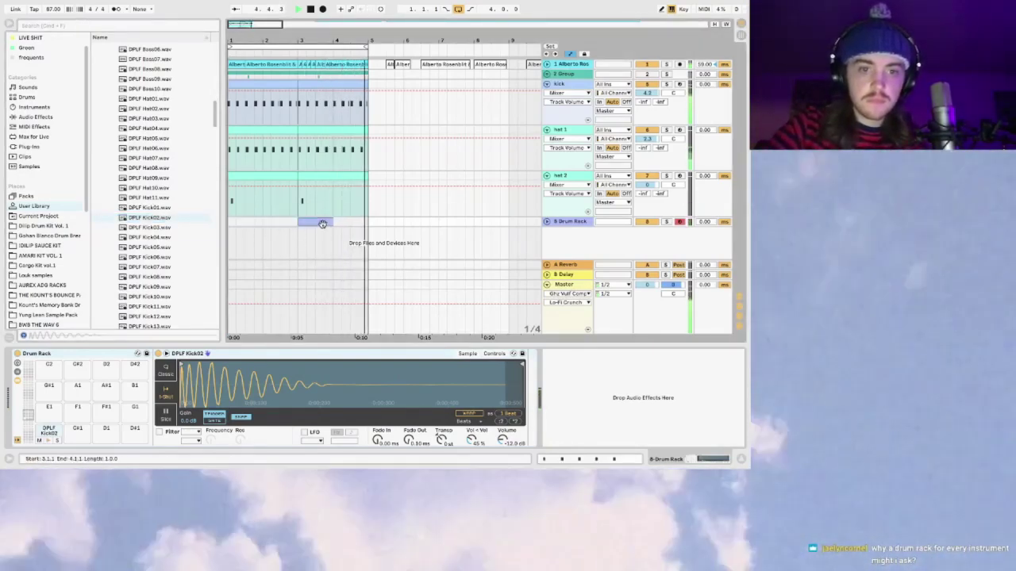
pyautogui.click(562, 222)
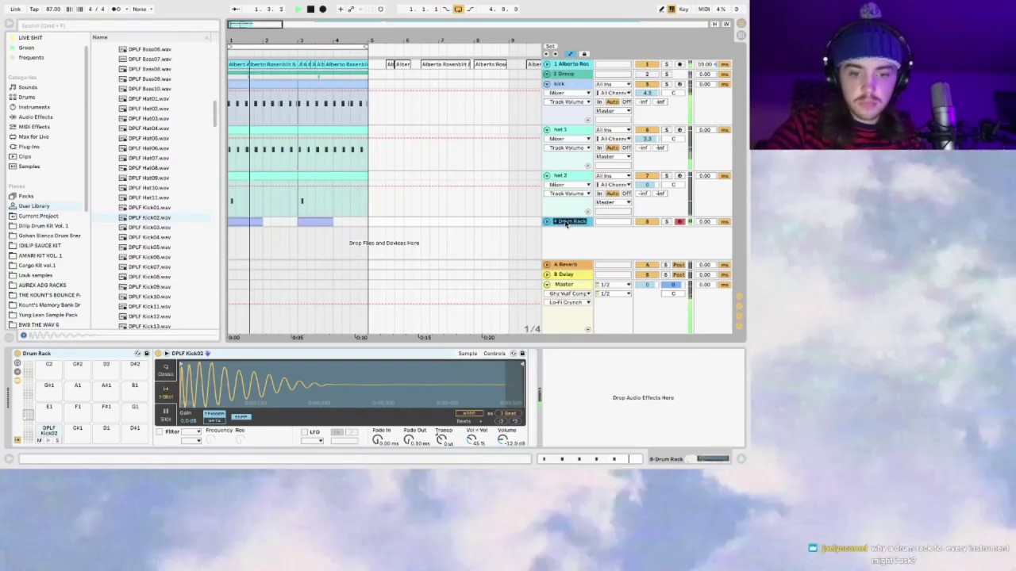
pyautogui.write('bass kick')
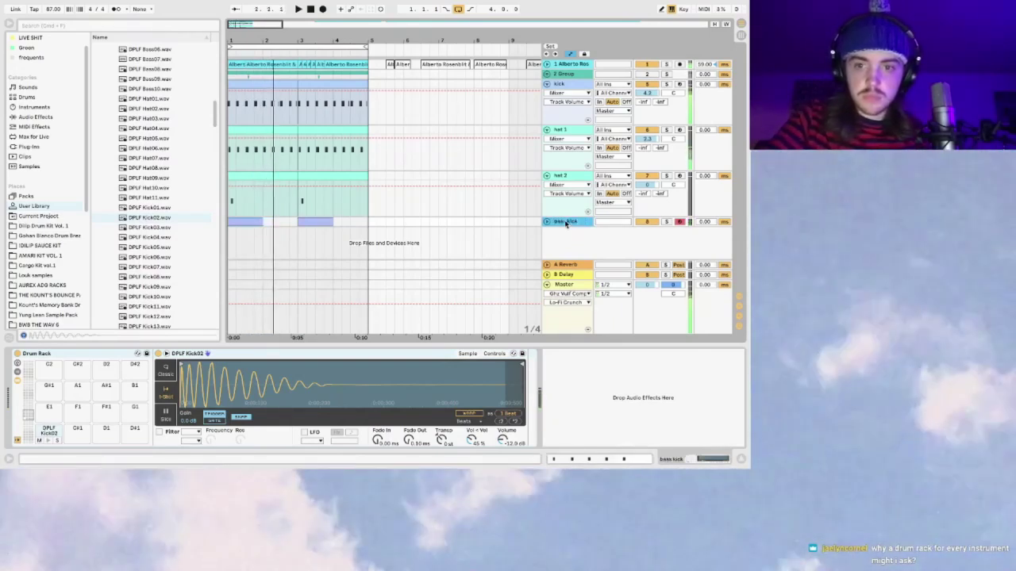
pyautogui.press('Return')
pyautogui.click(547, 225)
# Step: Pitch the Kick02 sample down to around -14 semitones and play the set to hear it
pyautogui.press('space')
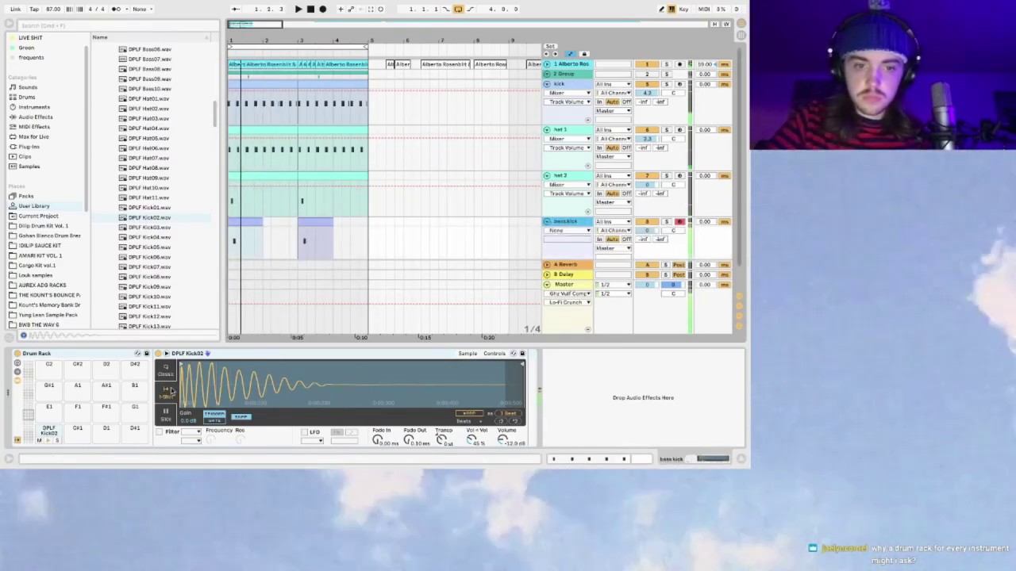
pyautogui.moveTo(449, 452); pyautogui.dragTo(448, 446)
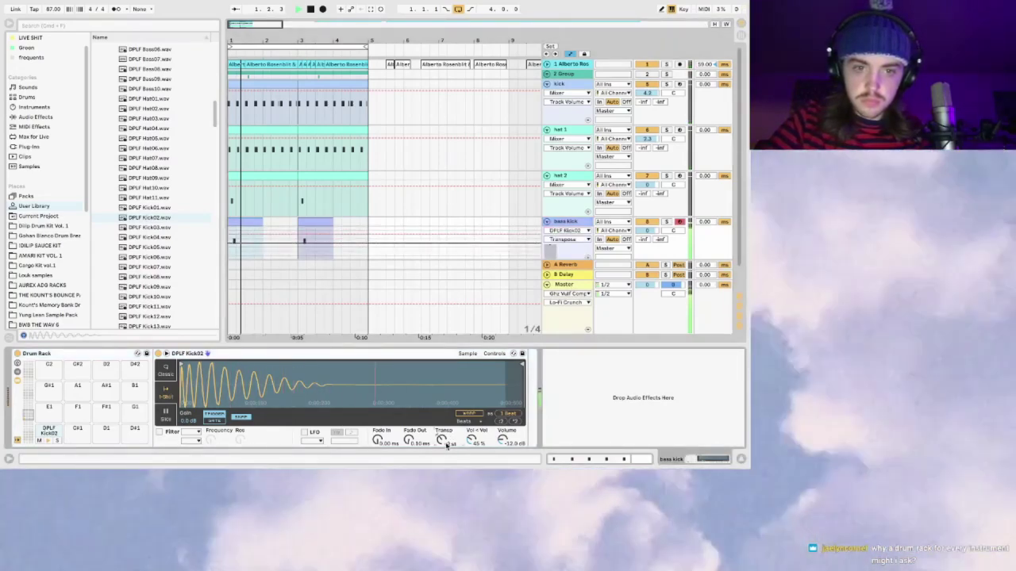
pyautogui.press('space')
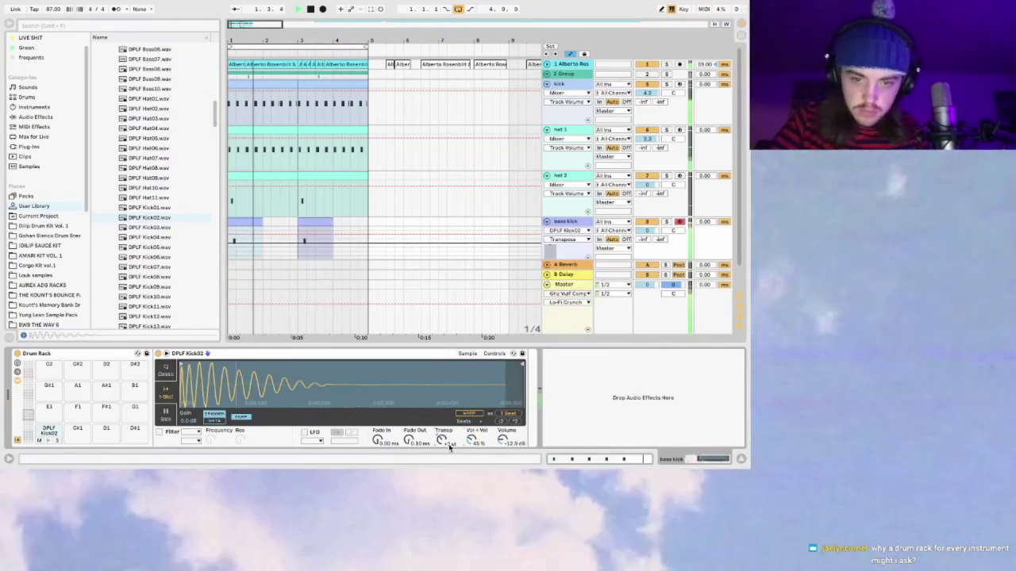
pyautogui.press('space')
pyautogui.moveTo(442, 440); pyautogui.dragTo(442, 453)
pyautogui.press('z')
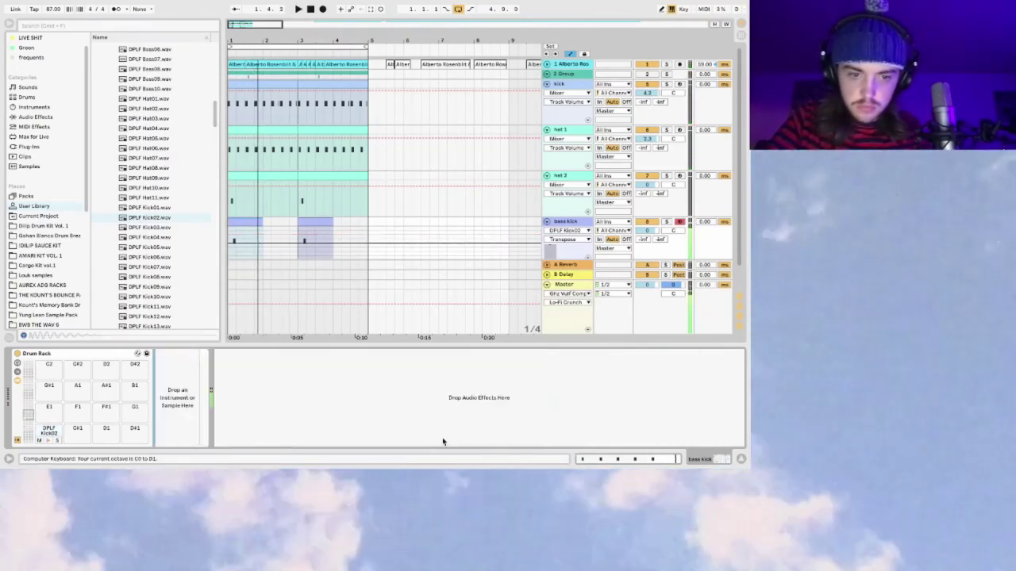
pyautogui.click(49, 431)
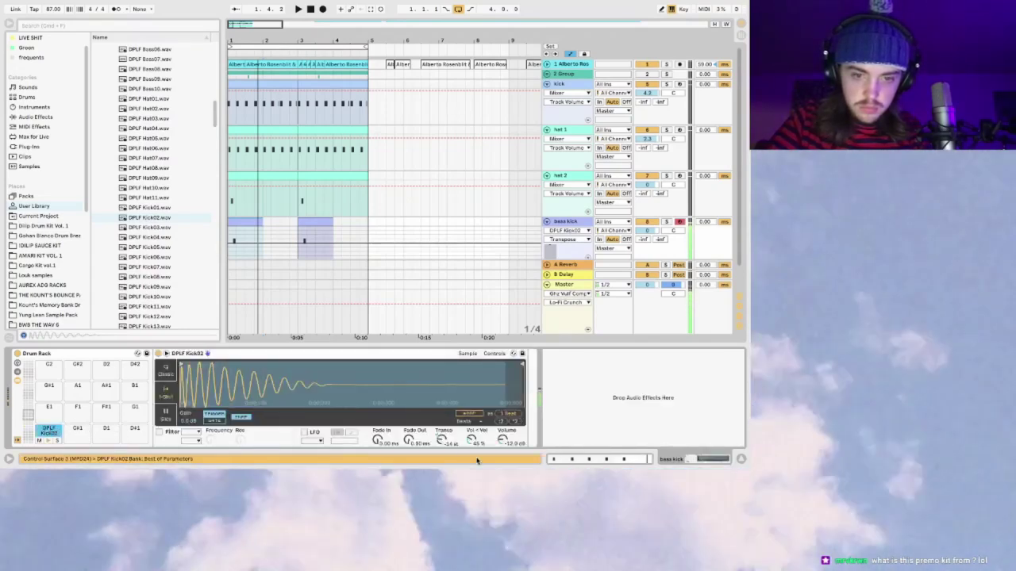
pyautogui.press('space')
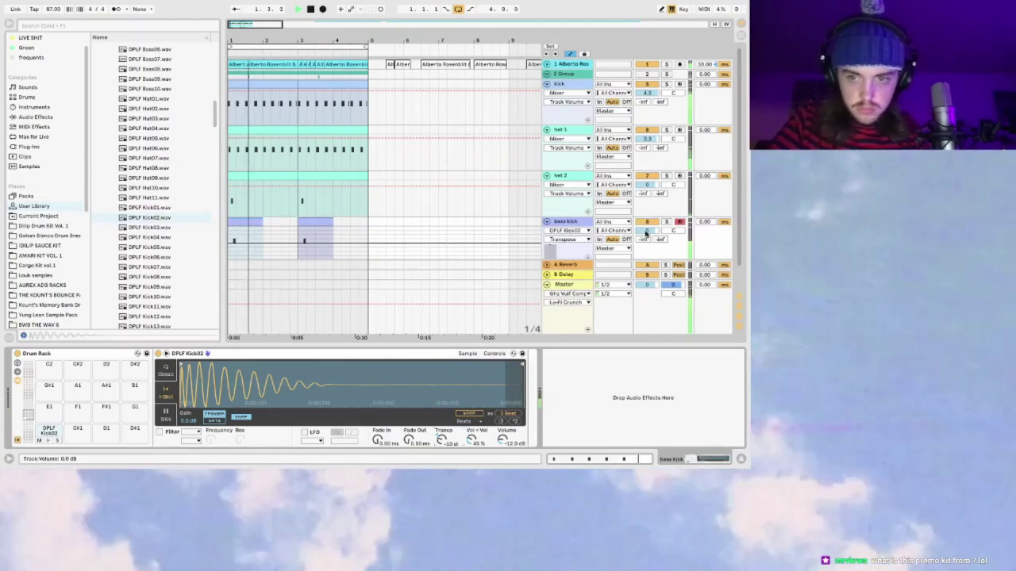
# Step: Cut off the Kick02 sample's tail and select the bass kick clip at bar 3
pyautogui.click(442, 441)
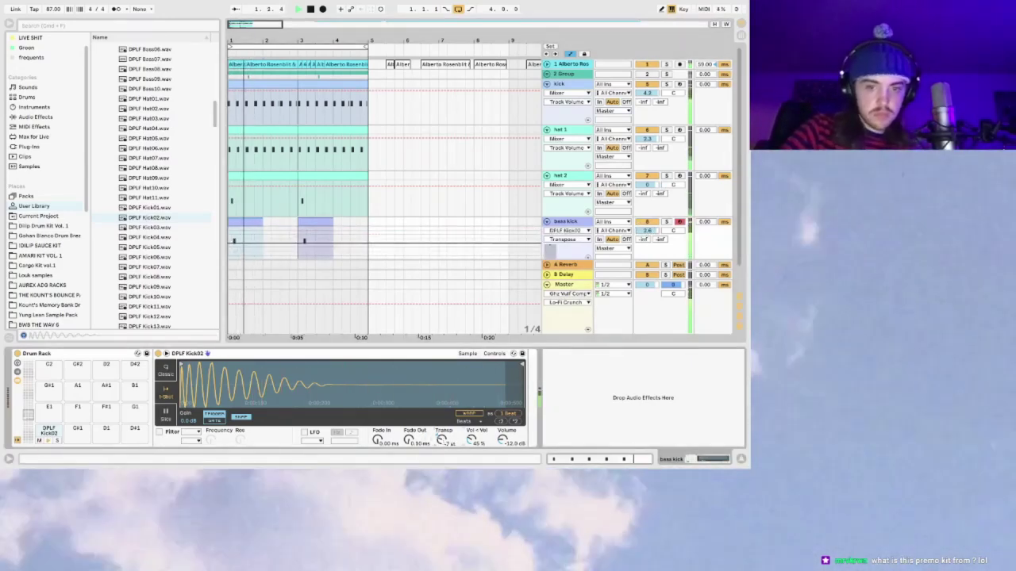
pyautogui.click(546, 222)
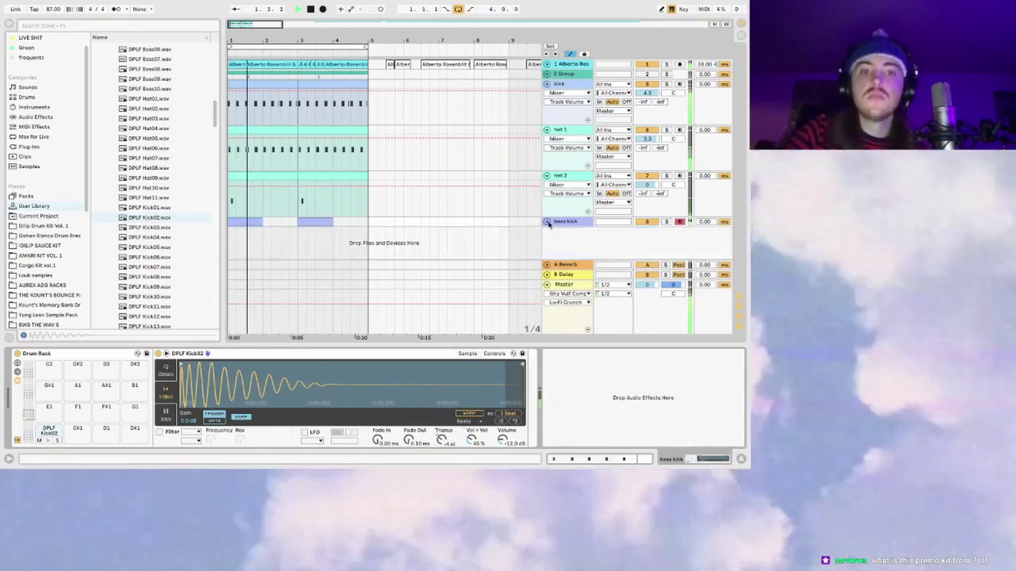
pyautogui.moveTo(510, 361); pyautogui.dragTo(332, 363)
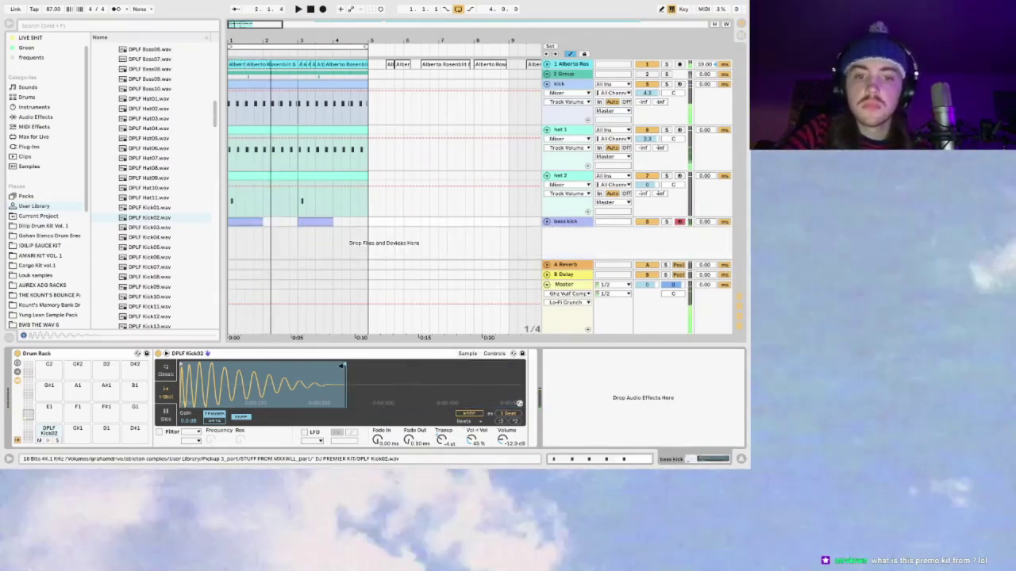
pyautogui.click(278, 245)
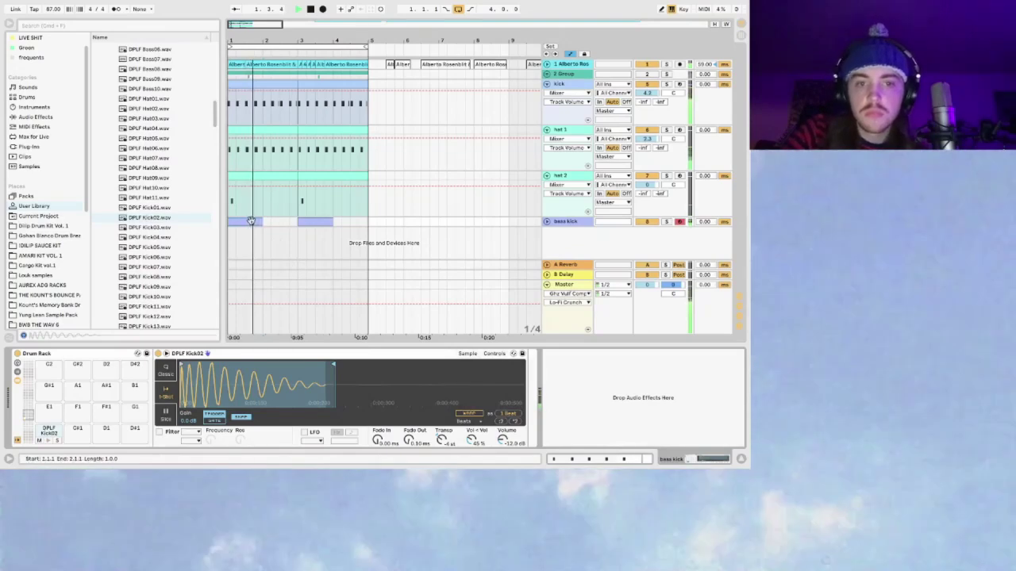
pyautogui.click(548, 221)
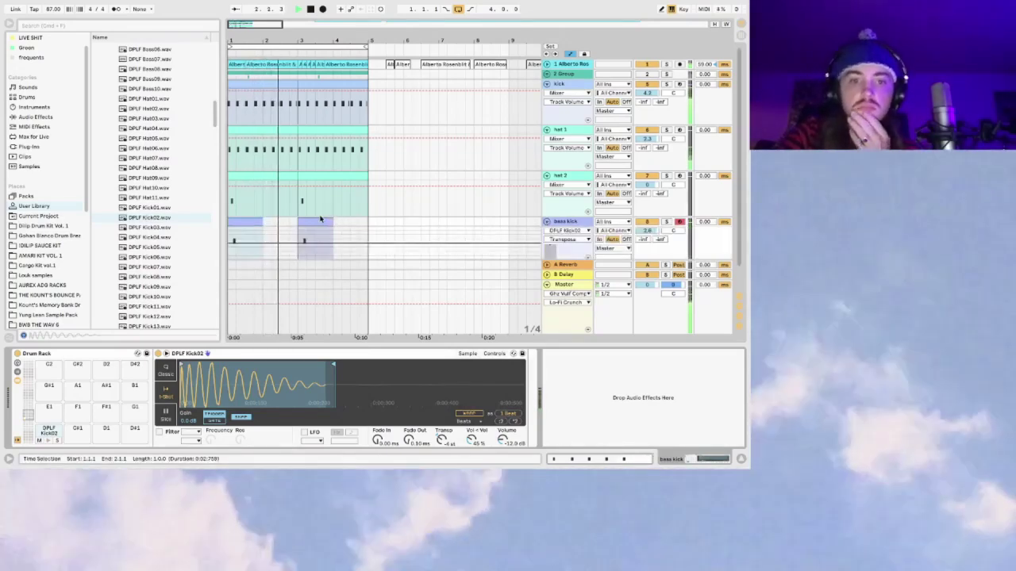
pyautogui.click(310, 219)
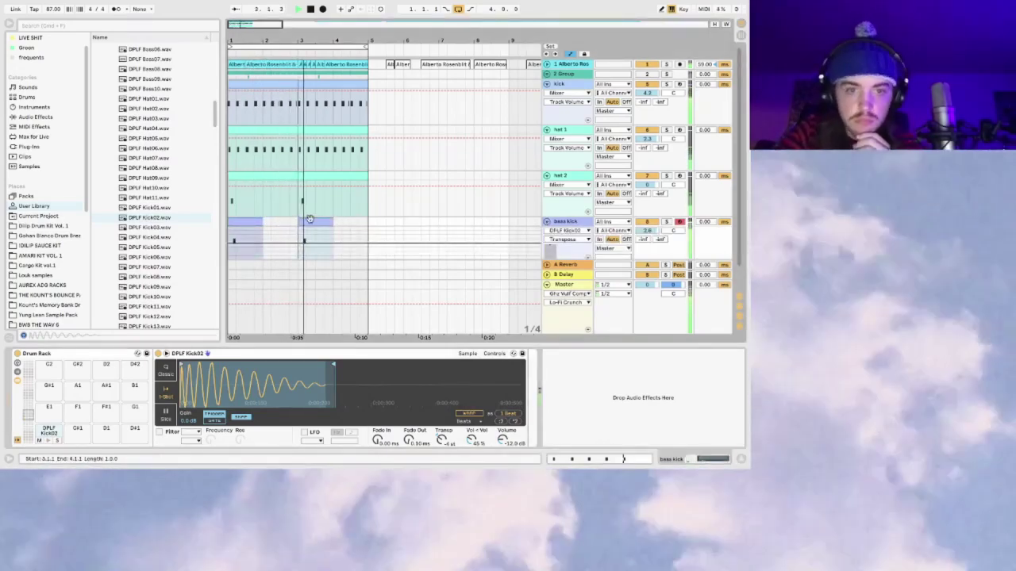
pyautogui.click(26, 96)
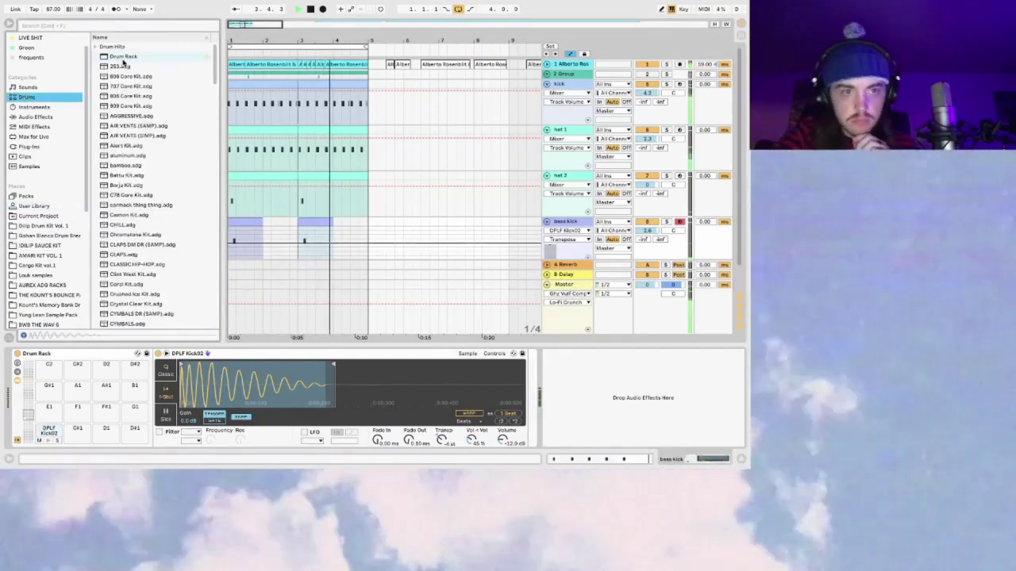
# Step: Drop a Drum Rack in as a new track and fold the hat and bass kick tracks
pyautogui.moveTo(123, 59); pyautogui.dragTo(479, 273)
pyautogui.moveTo(181, 192); pyautogui.dragTo(558, 223)
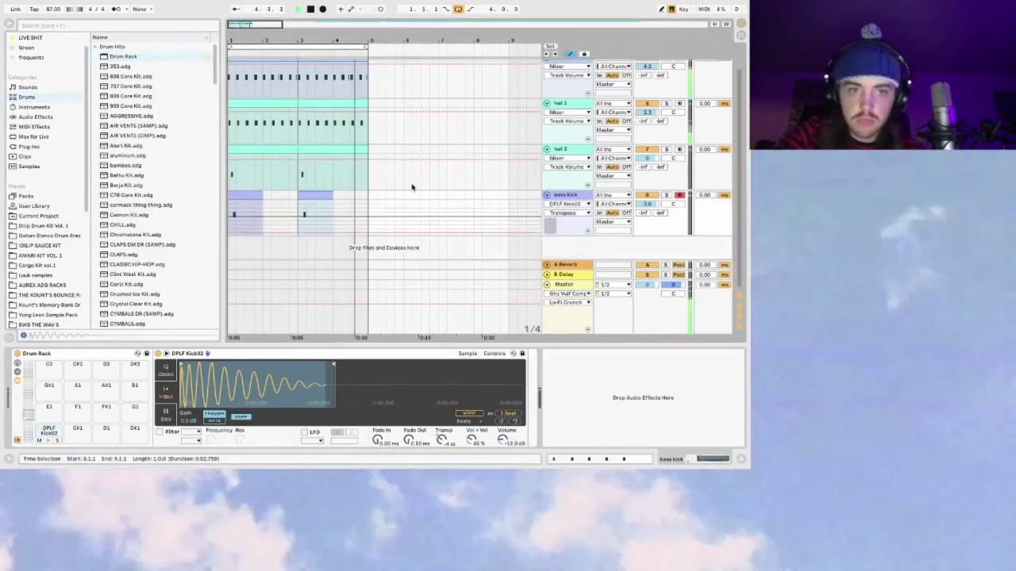
pyautogui.moveTo(121, 59); pyautogui.dragTo(584, 247)
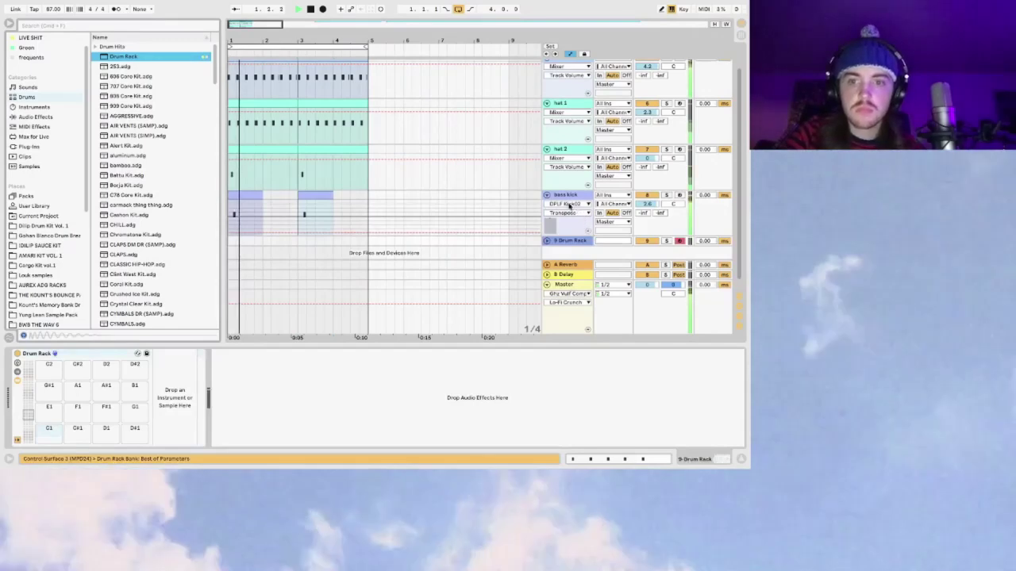
pyautogui.scroll(1, 566, 158)
pyautogui.click(566, 135)
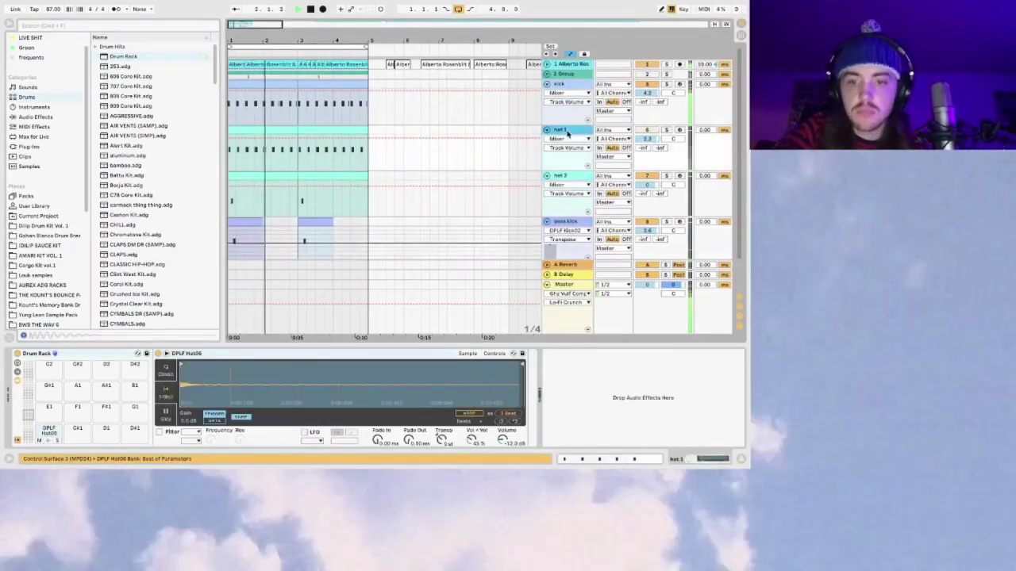
pyautogui.click(573, 223)
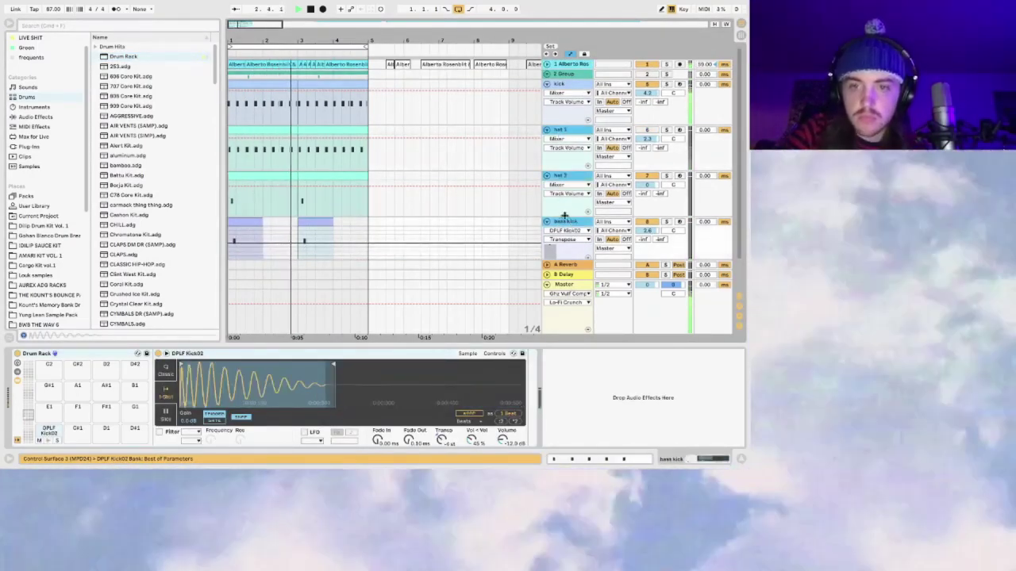
pyautogui.keyDown('alt'); pyautogui.click(548, 130); pyautogui.keyUp('alt')
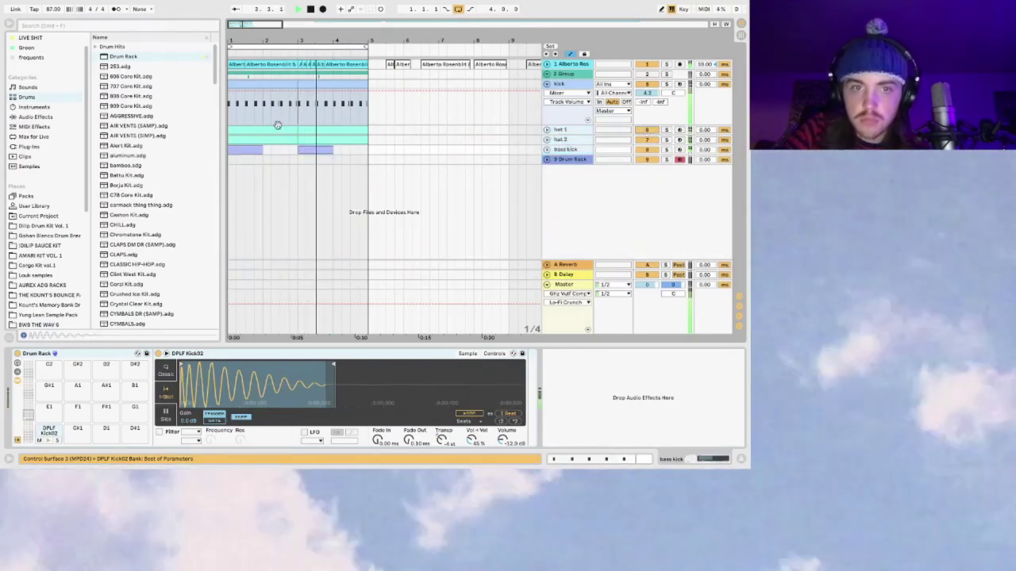
pyautogui.click(232, 162)
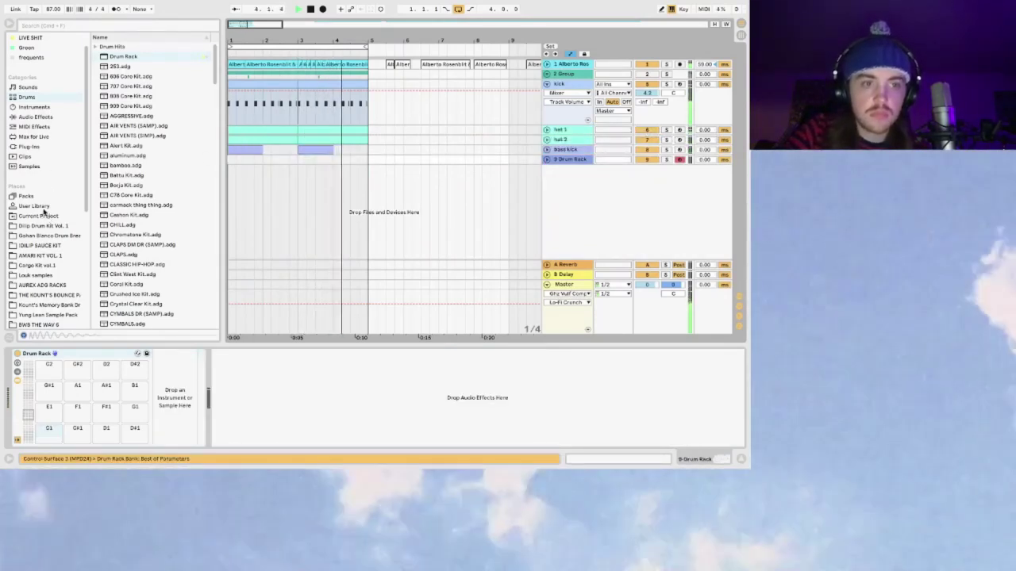
# Step: Browse the User Library samples and reselect the bass kick clip and new Drum Rack track
pyautogui.click(45, 208)
pyautogui.scroll(5, 146, 159)
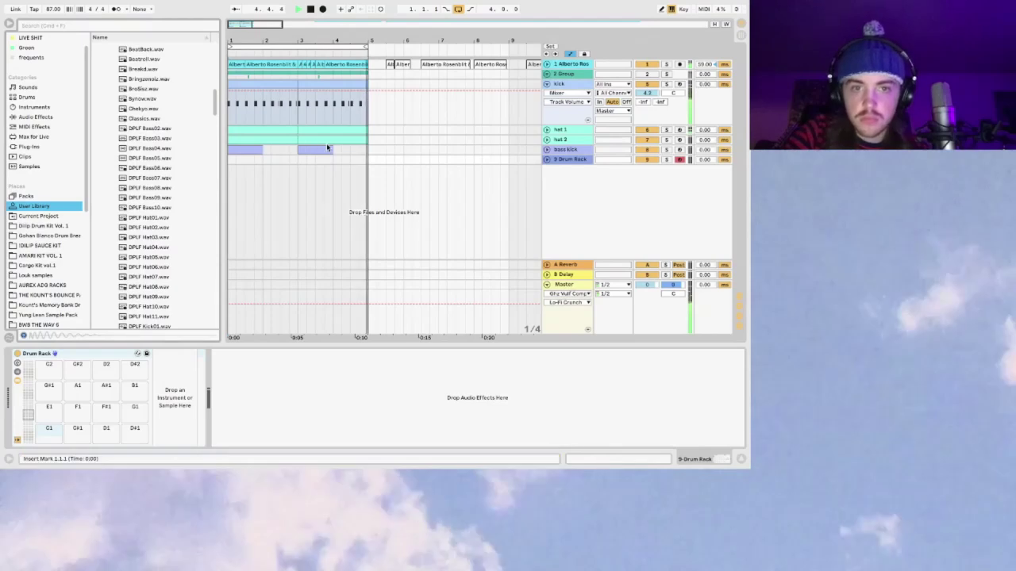
pyautogui.click(327, 147)
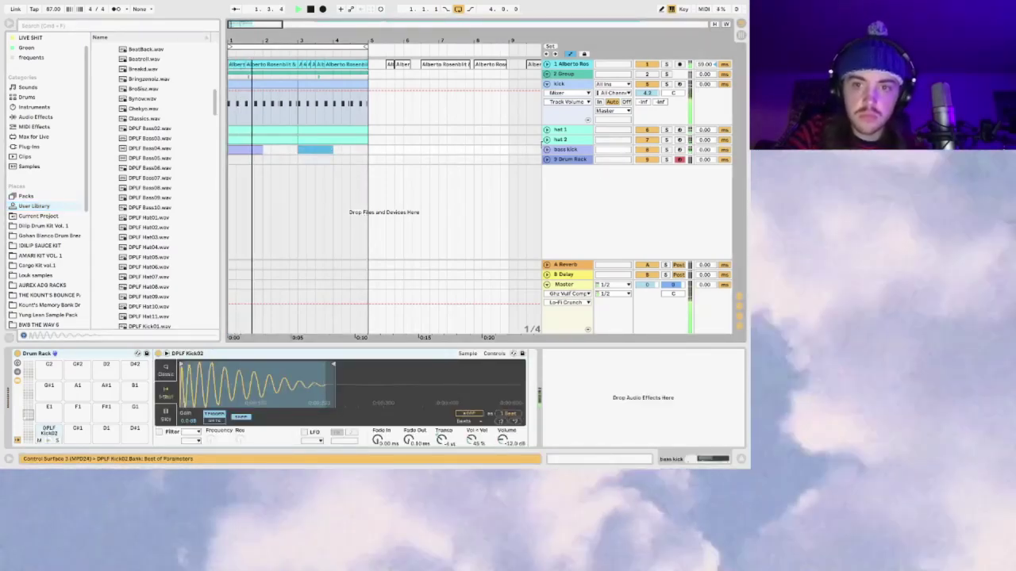
pyautogui.click(546, 149)
pyautogui.click(573, 196)
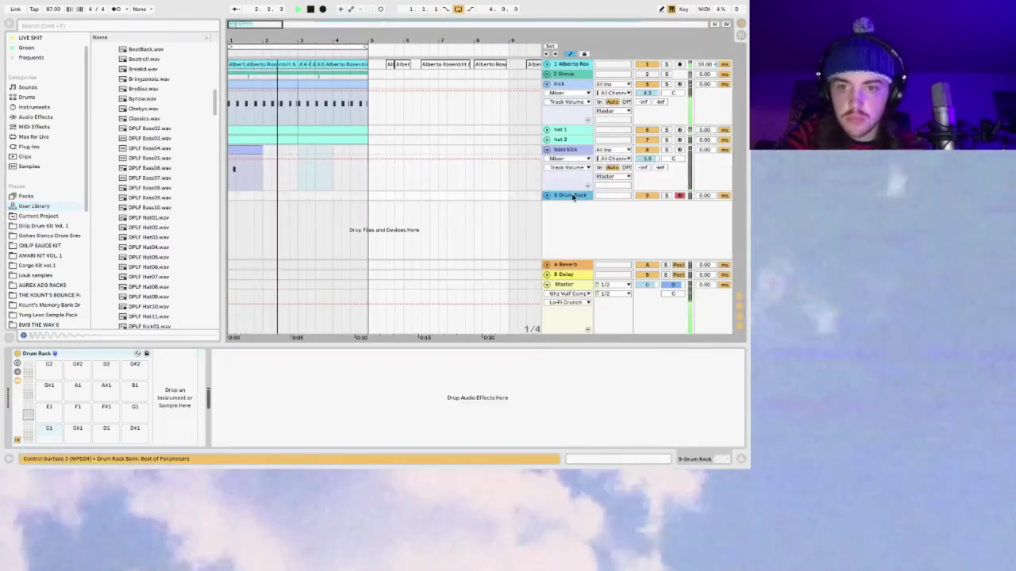
pyautogui.scroll(1, 53, 265)
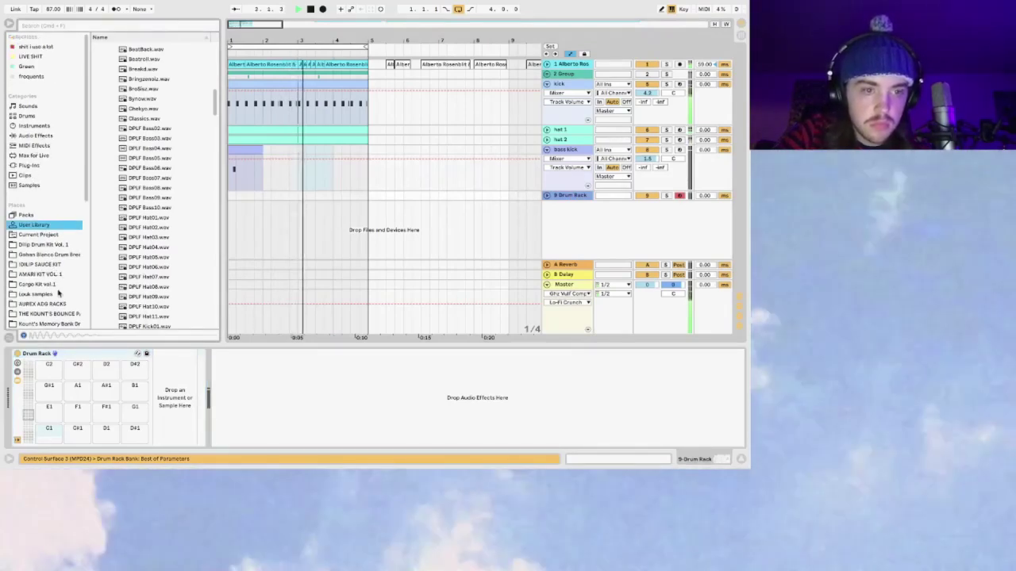
pyautogui.scroll(-3, 48, 254)
pyautogui.scroll(-8, 157, 208)
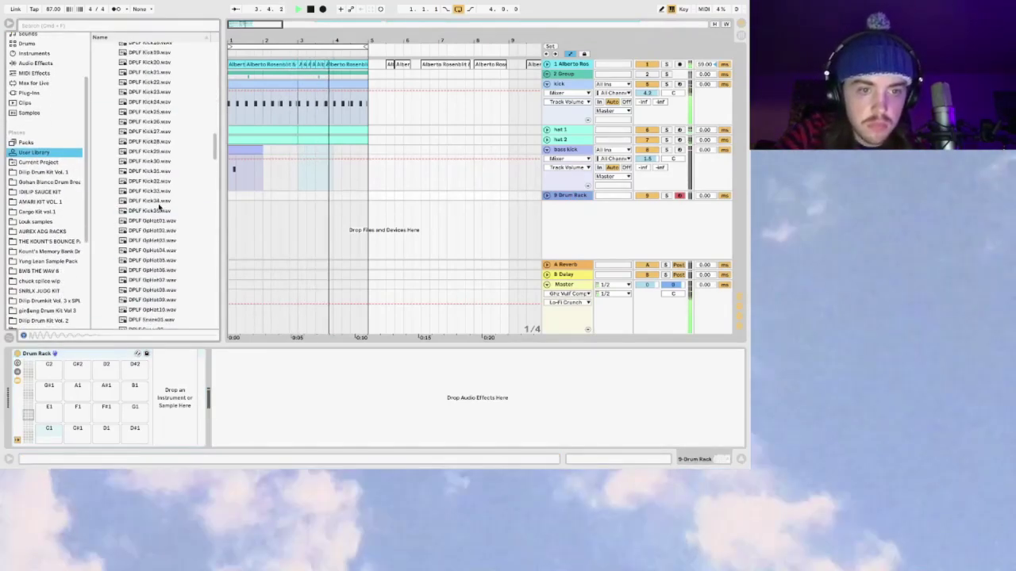
# Step: Preview the kick samples and DPLF Bass05 in the User Library
pyautogui.click(163, 229)
pyautogui.scroll(5, 164, 207)
pyautogui.click(168, 88)
pyautogui.scroll(5, 167, 109)
pyautogui.click(166, 109)
pyautogui.scroll(-10, 170, 159)
pyautogui.scroll(-6, 173, 208)
# Step: Audition the DPLF open-hat samples and settle on DPLF OpHat05
pyautogui.click(171, 138)
pyautogui.click(171, 157)
pyautogui.click(171, 167)
pyautogui.click(172, 176)
pyautogui.click(173, 187)
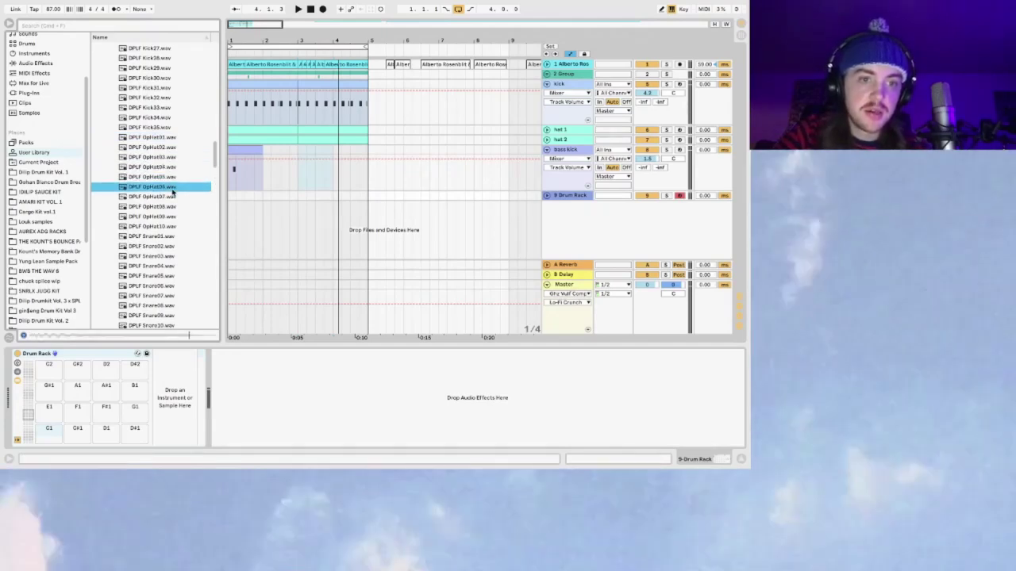
pyautogui.click(173, 196)
pyautogui.click(173, 177)
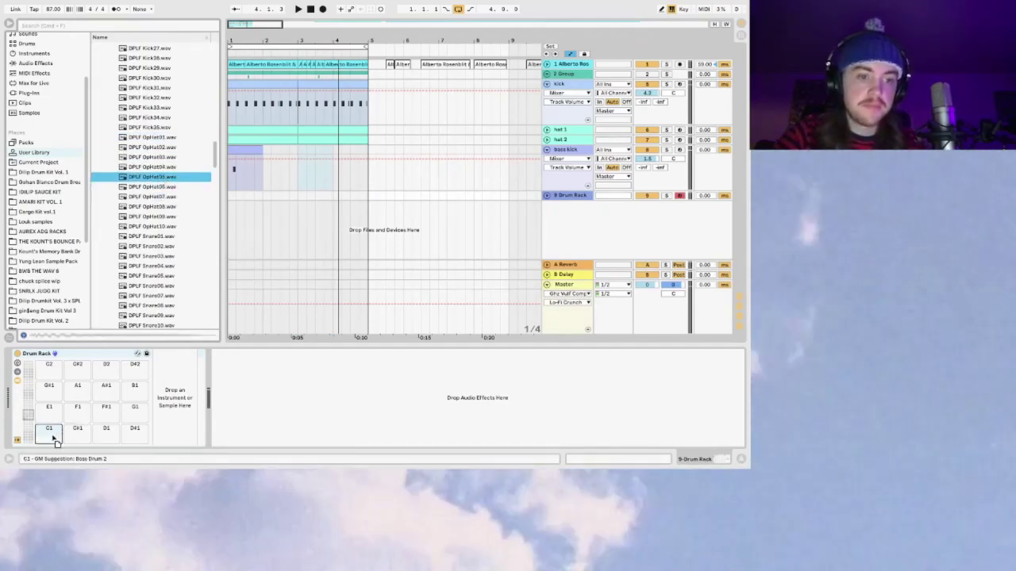
# Step: Load DPLF OpHat05 onto pad C1 and pitch it down about 10 semitones
pyautogui.moveTo(56, 441); pyautogui.dragTo(53, 435)
pyautogui.moveTo(441, 440); pyautogui.dragTo(441, 452)
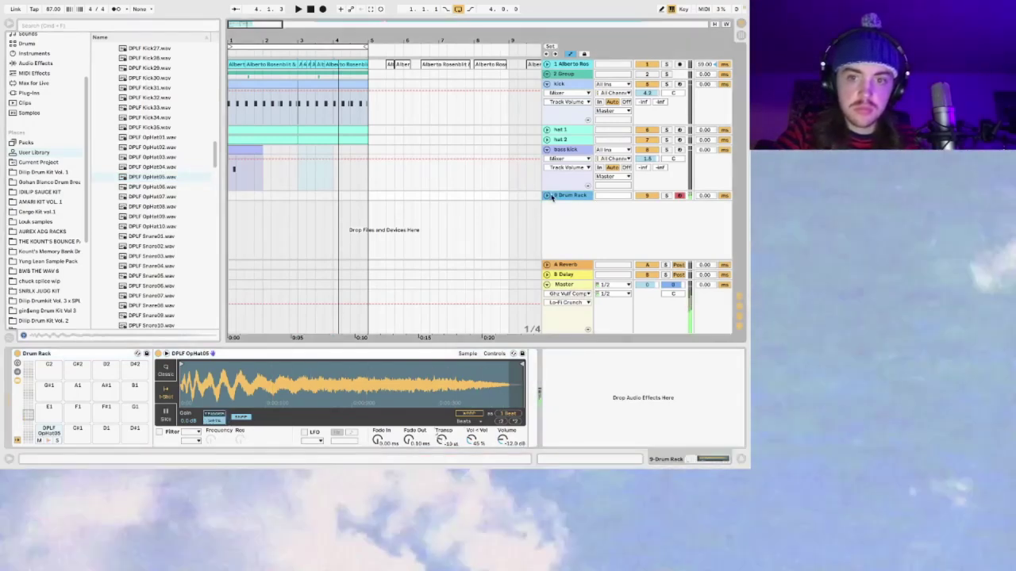
pyautogui.moveTo(543, 199); pyautogui.dragTo(543, 235)
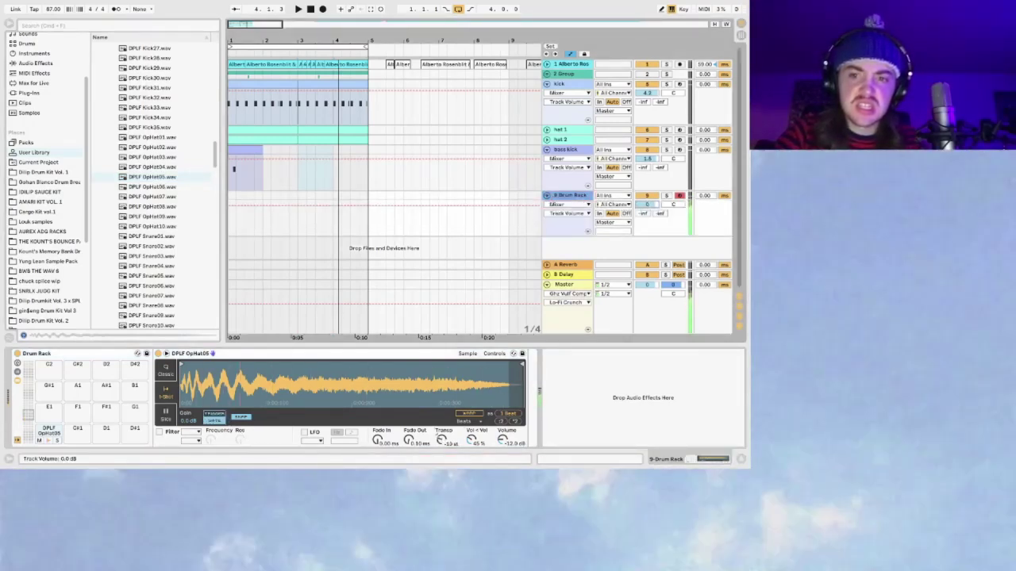
# Step: Set the open-hat Drum Rack track to about -13.5 dB and open its clip's notes
pyautogui.press('space')
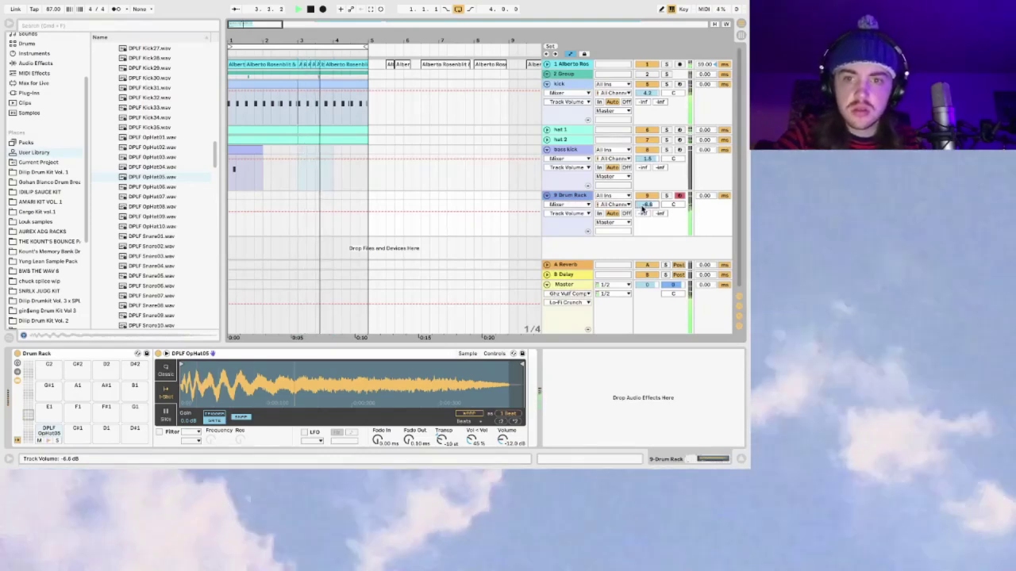
pyautogui.moveTo(647, 205); pyautogui.dragTo(643, 208)
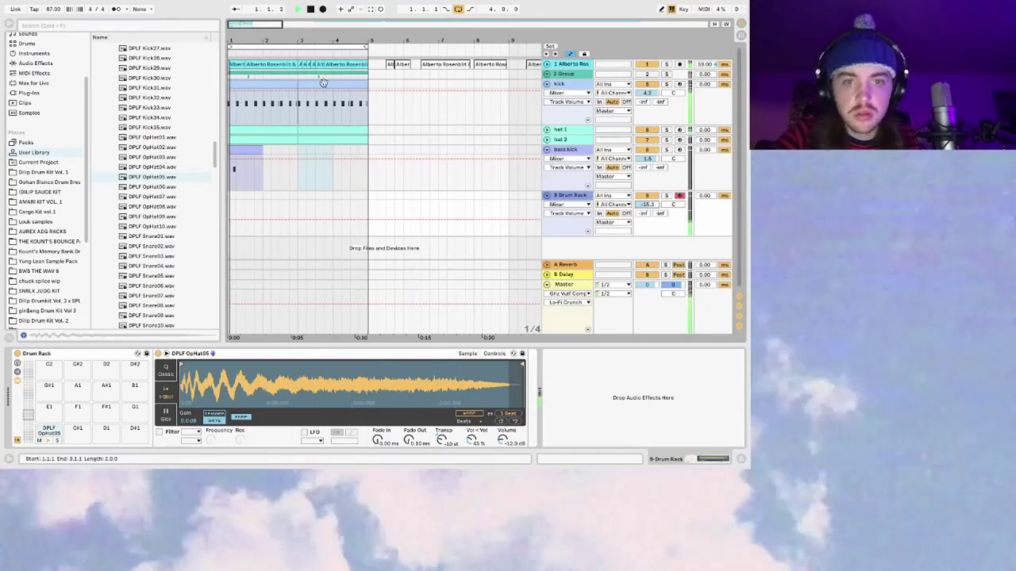
pyautogui.moveTo(650, 205); pyautogui.dragTo(650, 200)
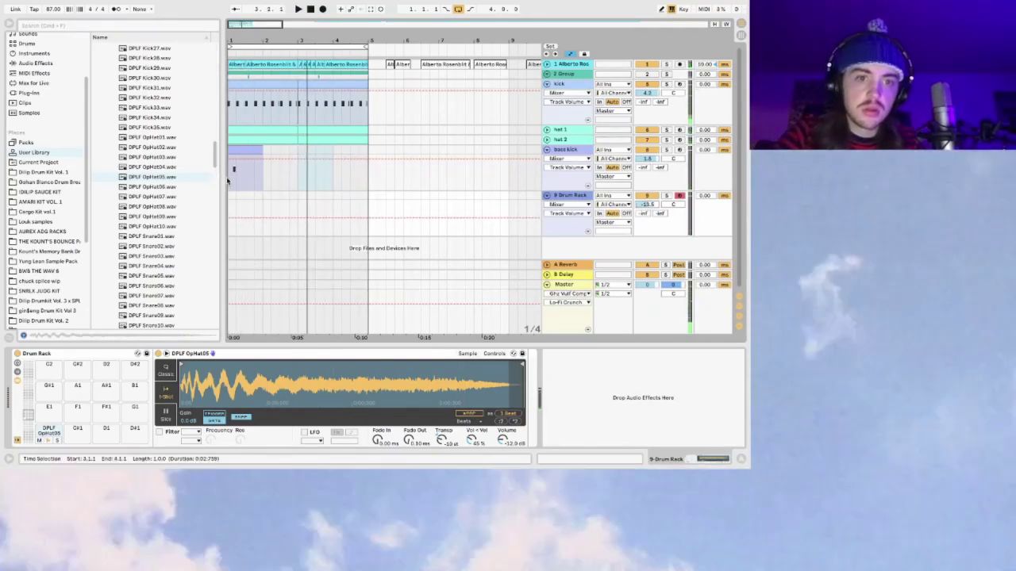
pyautogui.click(228, 181)
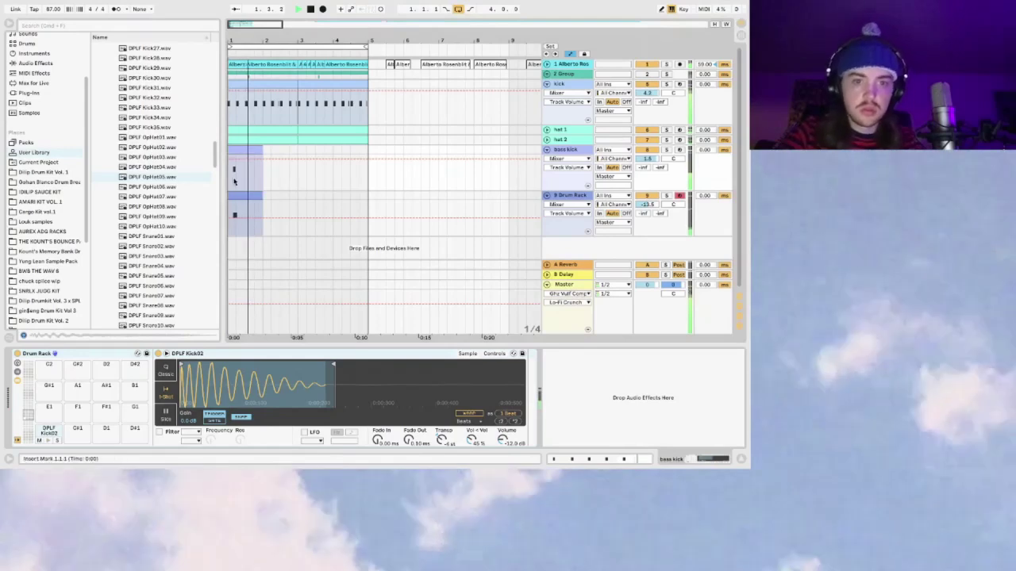
pyautogui.doubleClick(238, 192)
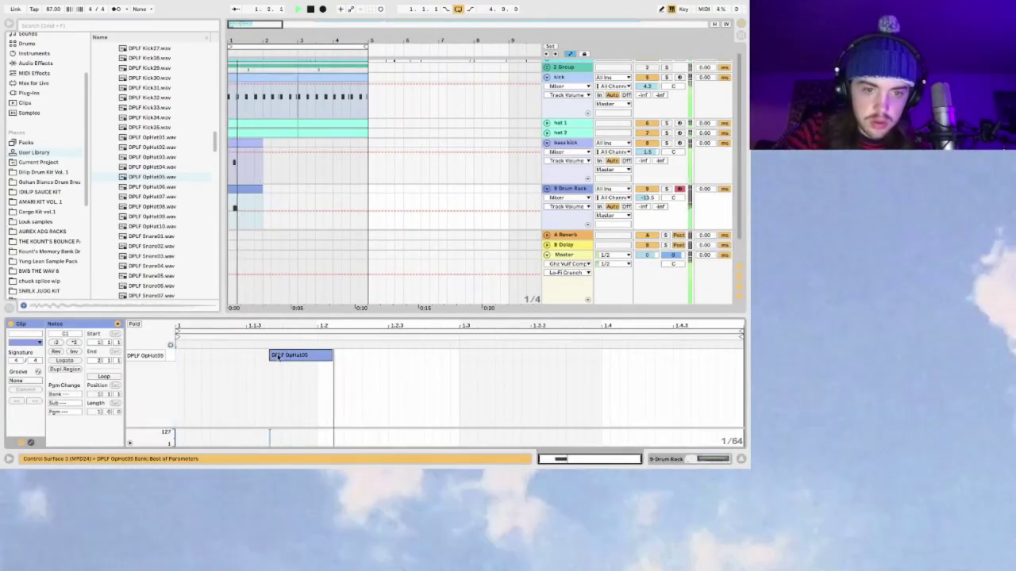
# Step: Nudge the OpHat05 note slightly later in the clip and fold the bass kick track
pyautogui.moveTo(298, 356); pyautogui.dragTo(292, 361)
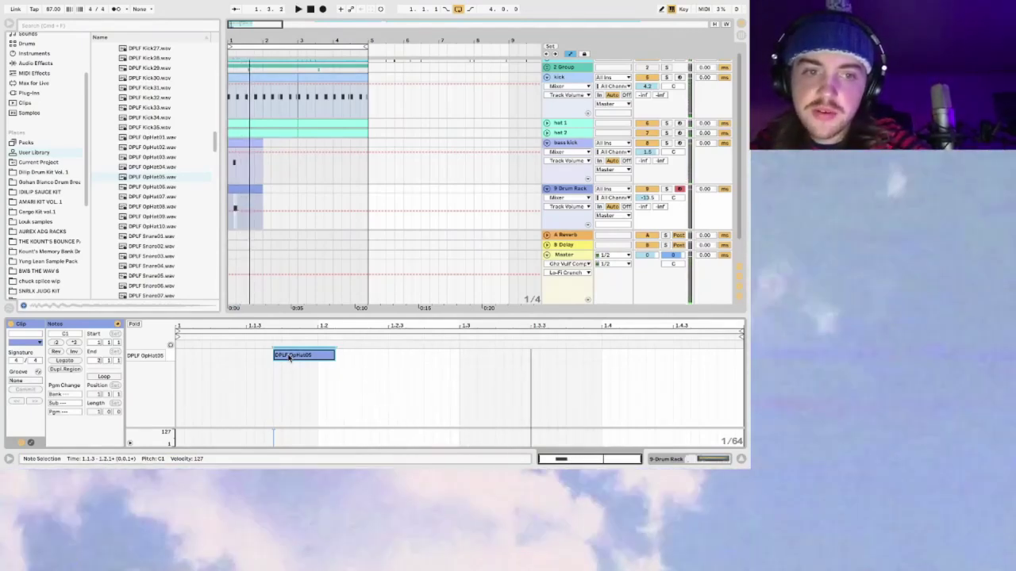
pyautogui.click(547, 144)
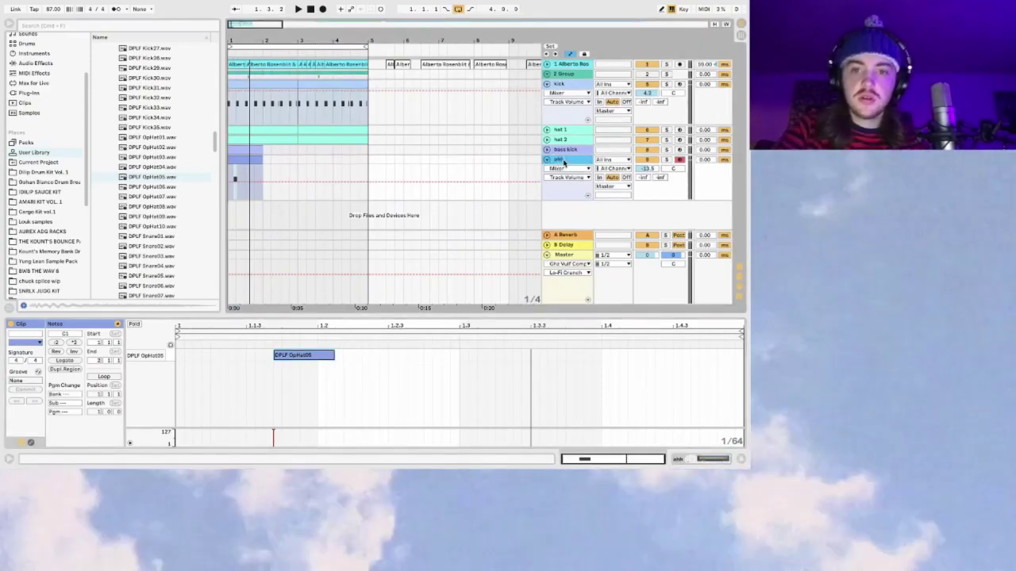
pyautogui.click(161, 131)
# Step: Audition the DPLF Hat07, Hat08, Hat09 and following hat samples
pyautogui.scroll(8, 160, 121)
pyautogui.scroll(8, 160, 119)
pyautogui.click(159, 227)
pyautogui.click(161, 207)
pyautogui.click(164, 227)
pyautogui.click(159, 237)
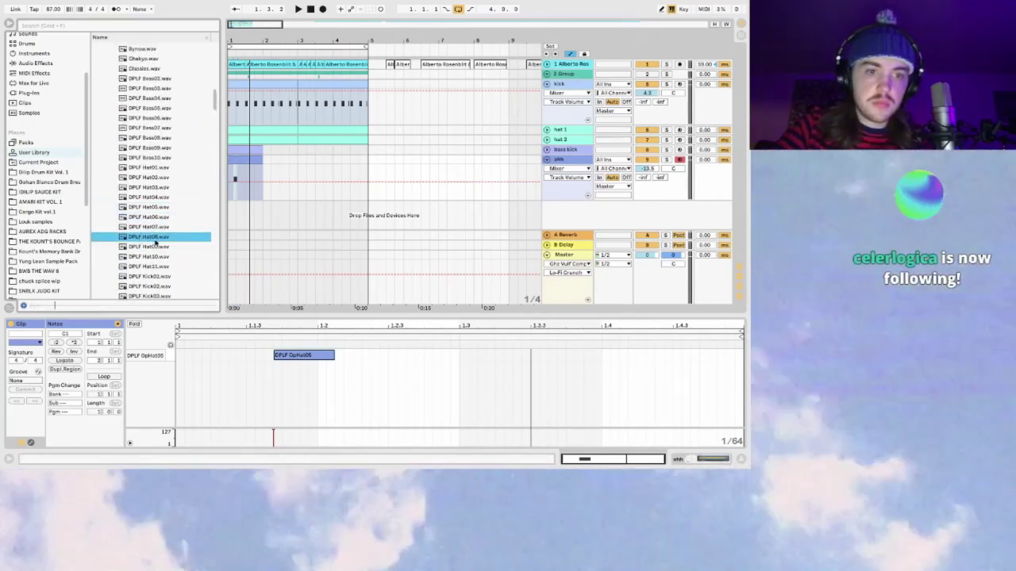
pyautogui.click(158, 247)
pyautogui.click(152, 237)
pyautogui.click(147, 246)
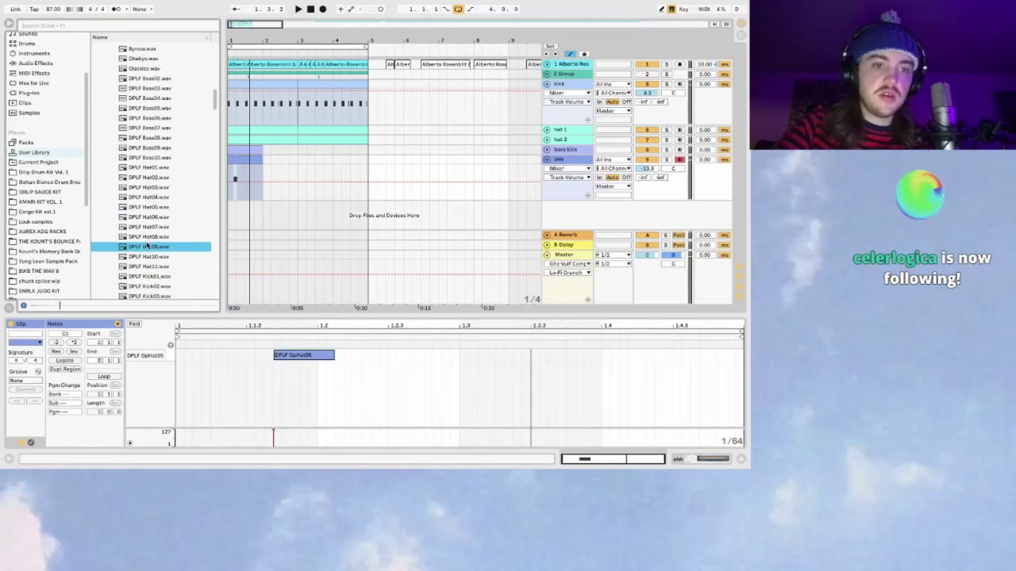
pyautogui.click(150, 257)
pyautogui.click(155, 267)
pyautogui.scroll(2, 157, 256)
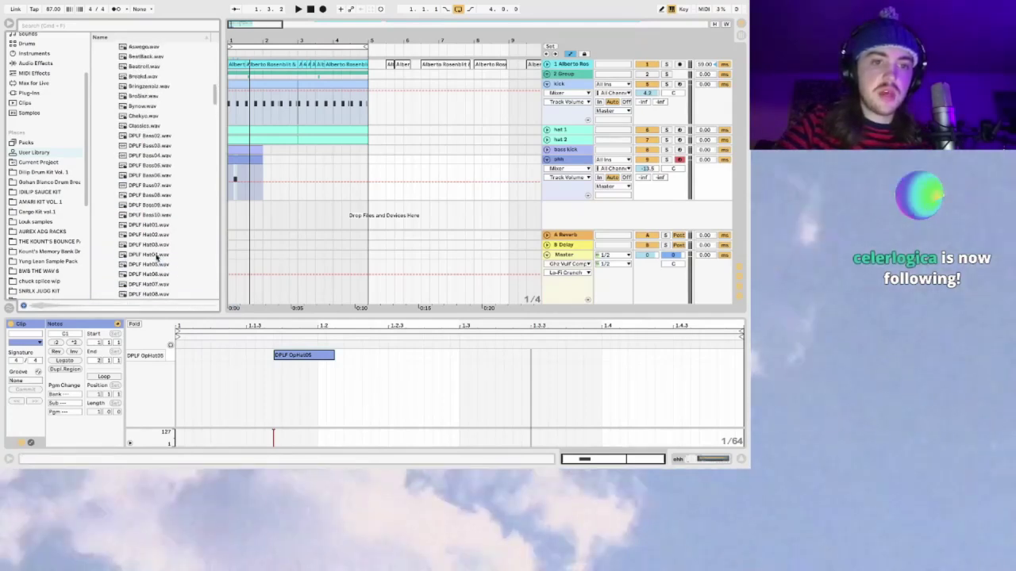
# Step: Search 'mil' and preview the M-PHAZES Mdl hats, hat loops and Open Hat 1, lowering the Master send to about -10
pyautogui.click(95, 28)
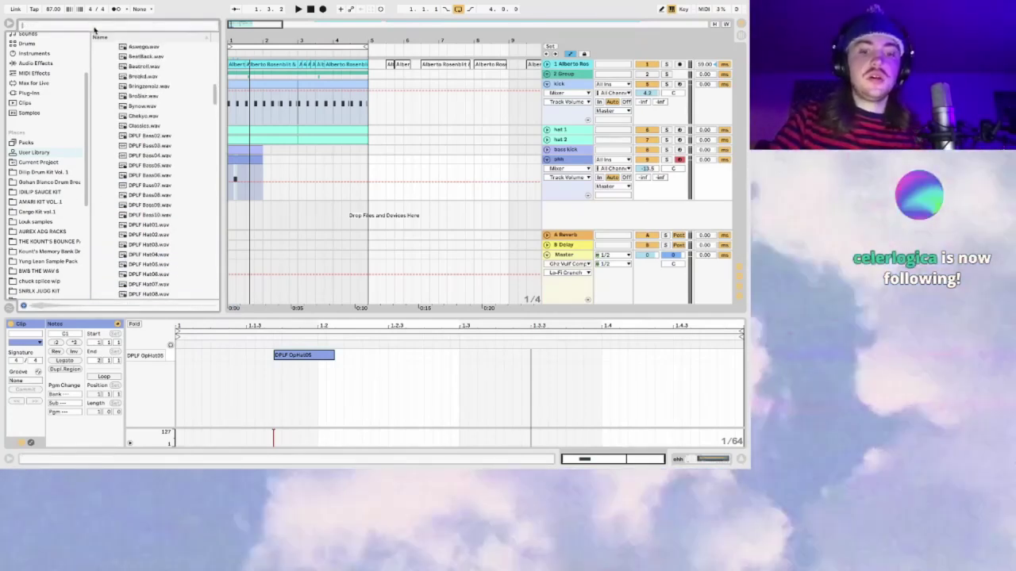
pyautogui.write('mil hat')
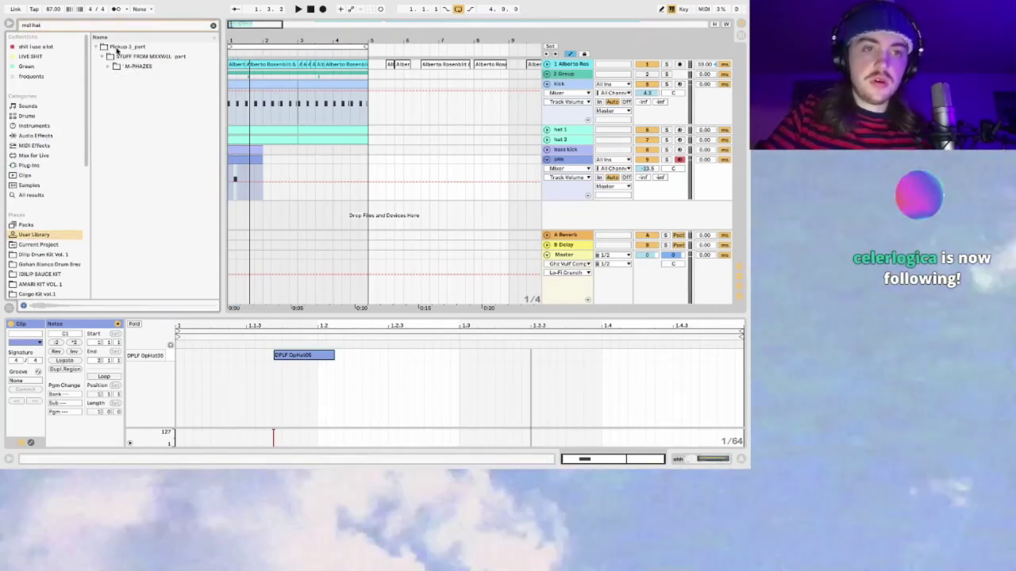
pyautogui.click(110, 67)
pyautogui.click(129, 106)
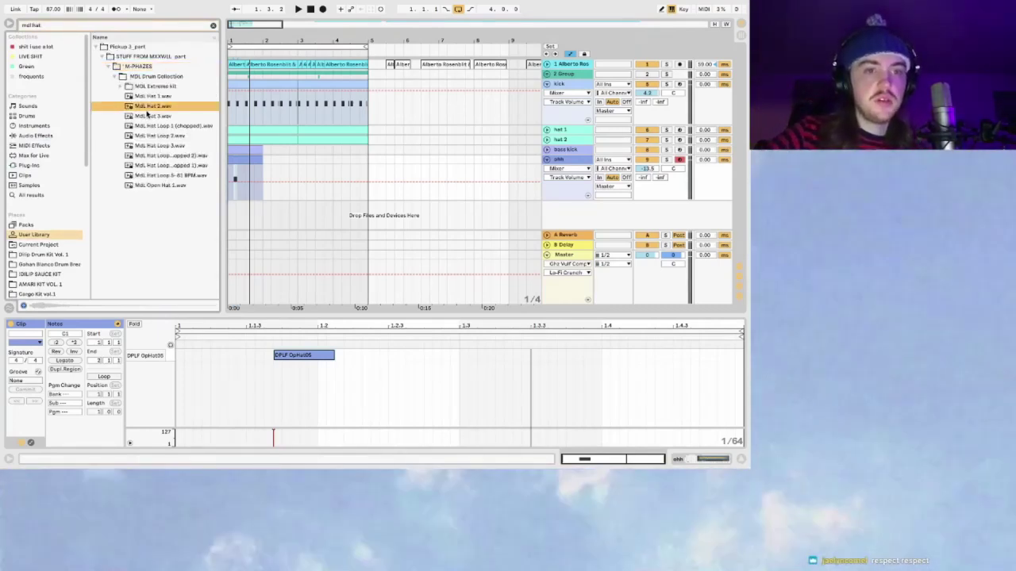
pyautogui.click(143, 116)
pyautogui.click(153, 126)
pyautogui.click(165, 146)
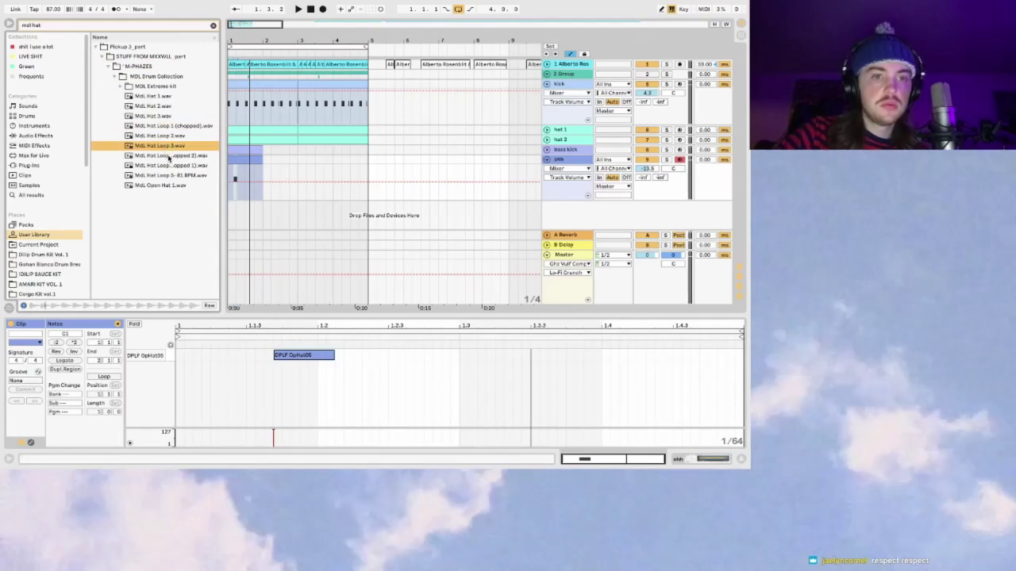
pyautogui.click(168, 157)
pyautogui.click(177, 186)
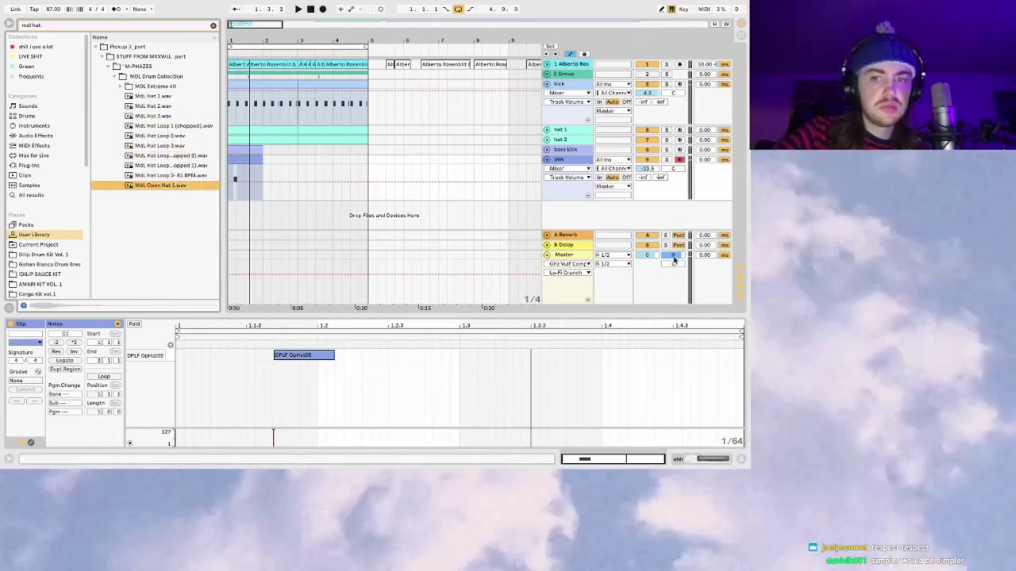
pyautogui.moveTo(674, 260); pyautogui.dragTo(679, 255)
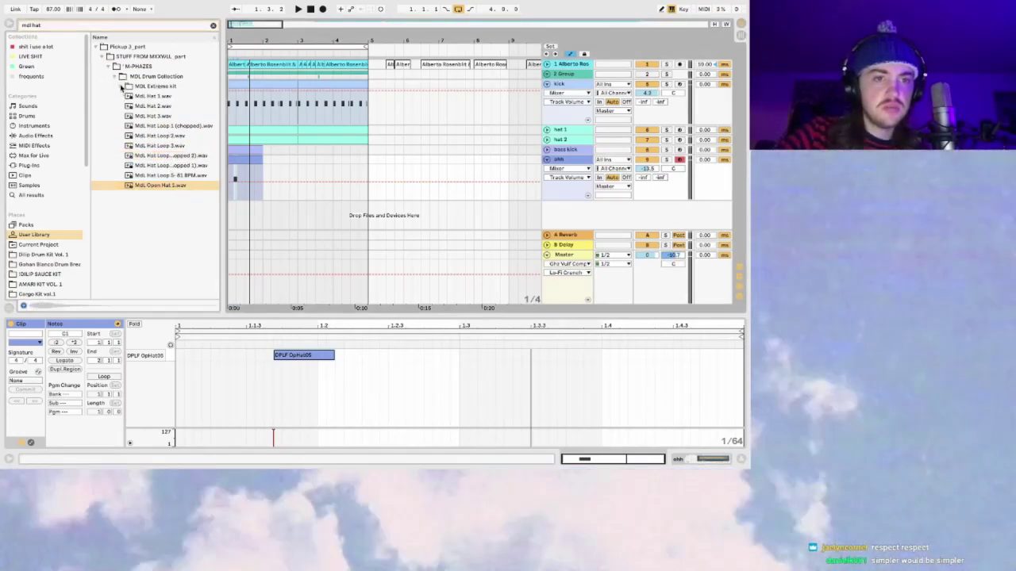
# Step: Preview Mdl Hat 2 from the MDL Extreme Kit, clear the search, and add an empty Drum Rack track
pyautogui.click(122, 87)
pyautogui.click(156, 96)
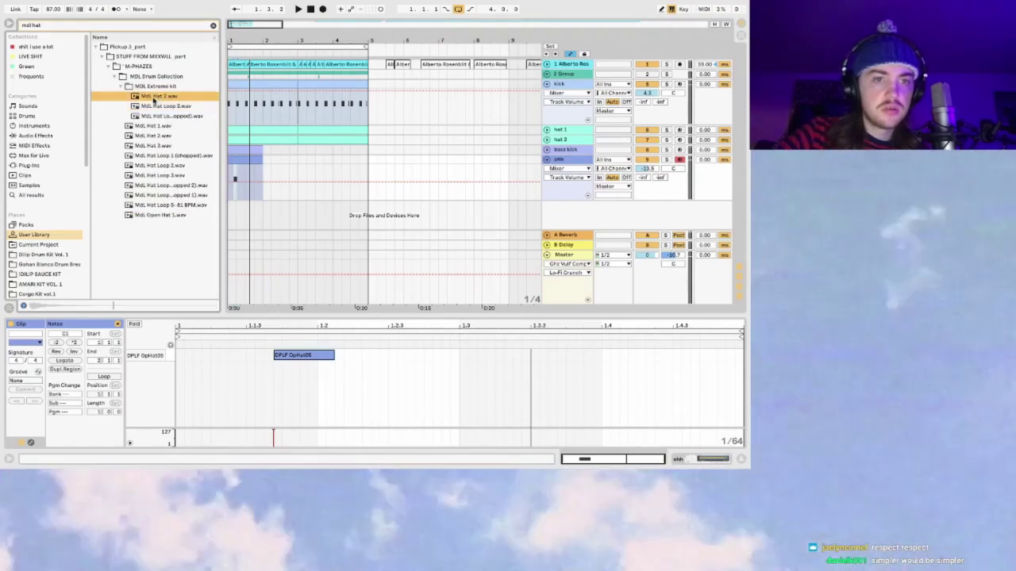
pyautogui.click(27, 115)
pyautogui.click(212, 26)
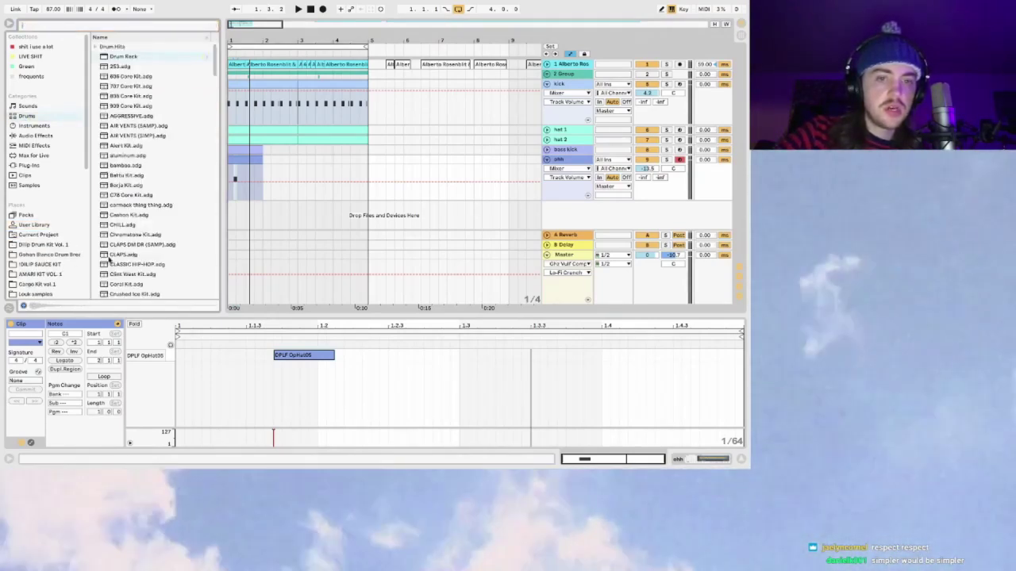
pyautogui.moveTo(117, 56); pyautogui.dragTo(591, 209)
# Step: Collapse the ohh track, start playback, and browse the User Library folders
pyautogui.click(546, 159)
pyautogui.press('space')
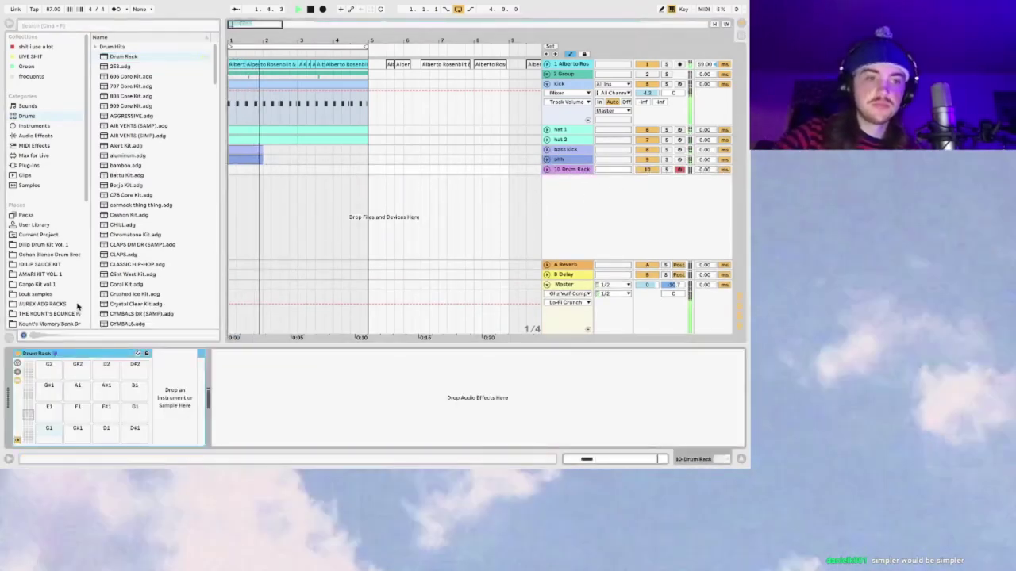
pyautogui.click(36, 225)
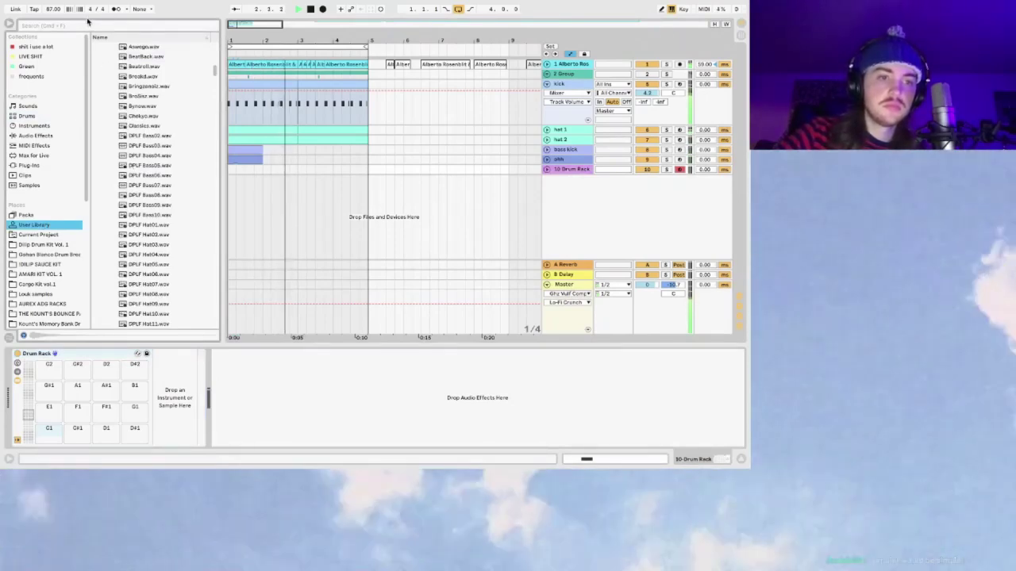
pyautogui.scroll(10, 159, 157)
pyautogui.scroll(-5, 161, 157)
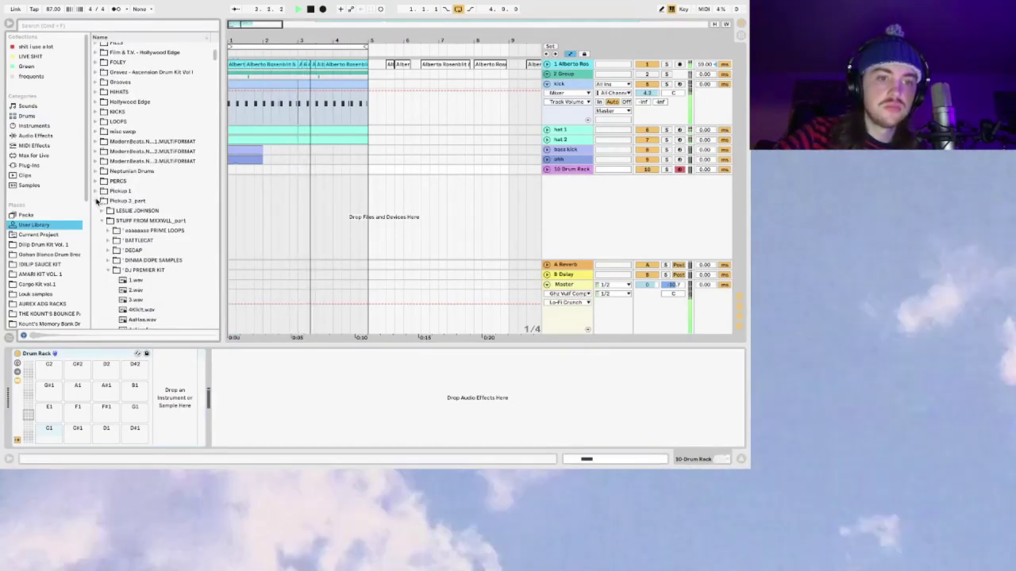
pyautogui.click(95, 200)
pyautogui.scroll(-3, 46, 292)
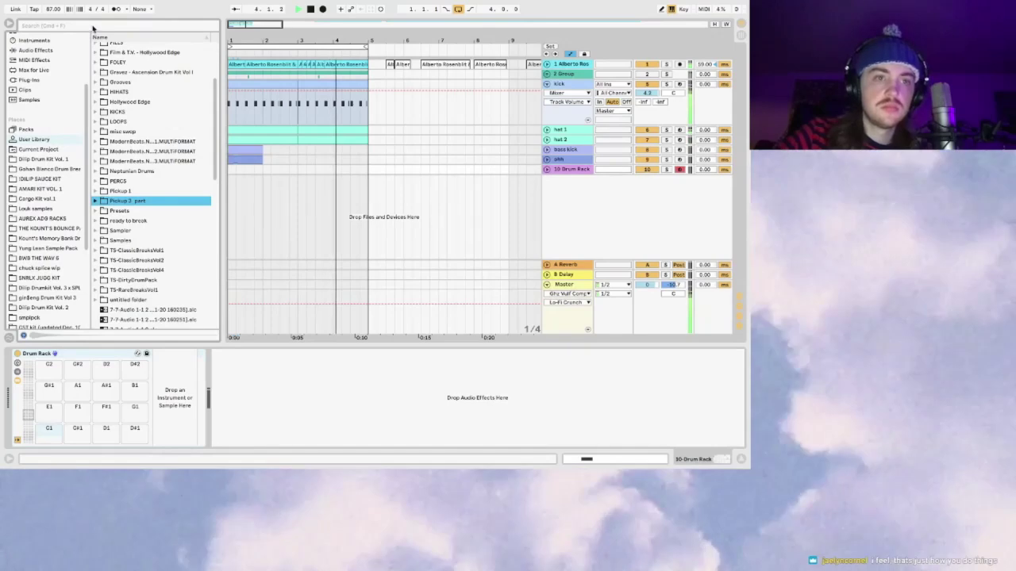
# Step: Search for 'break' and preview breaks.wav and the MdL Guiding Light Break samples
pyautogui.click(93, 25)
pyautogui.write('break')
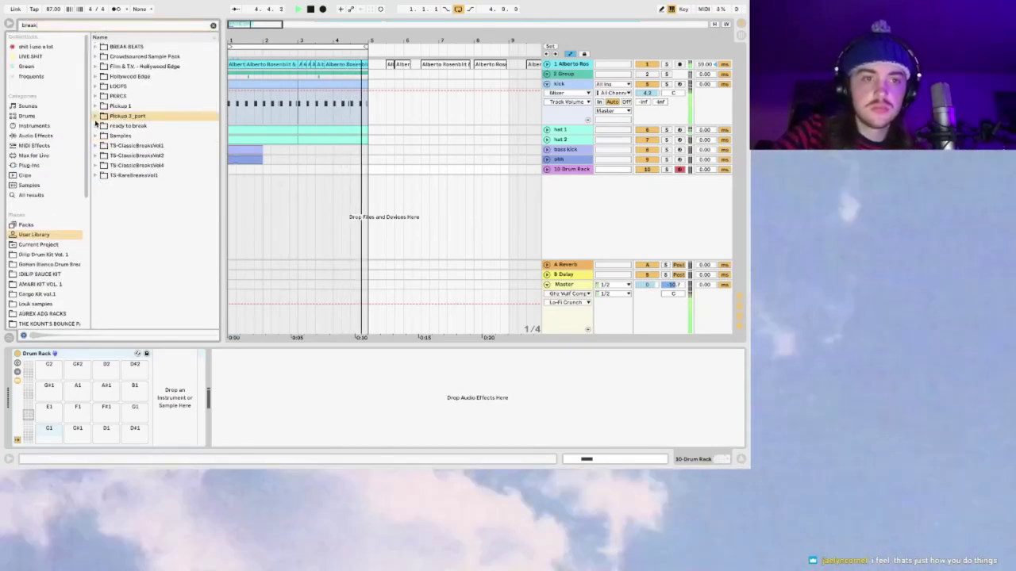
pyautogui.click(96, 116)
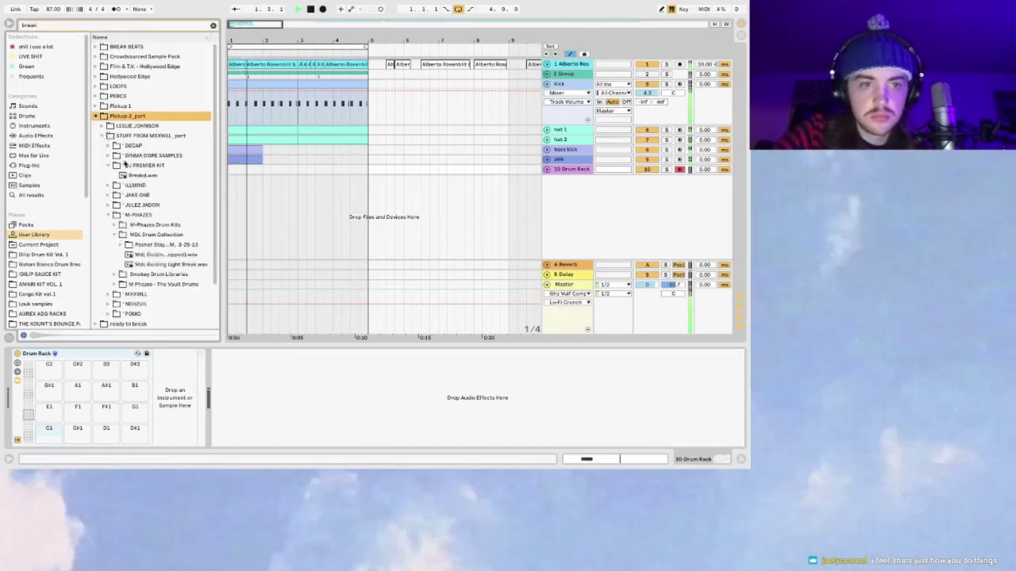
pyautogui.click(128, 176)
pyautogui.click(111, 166)
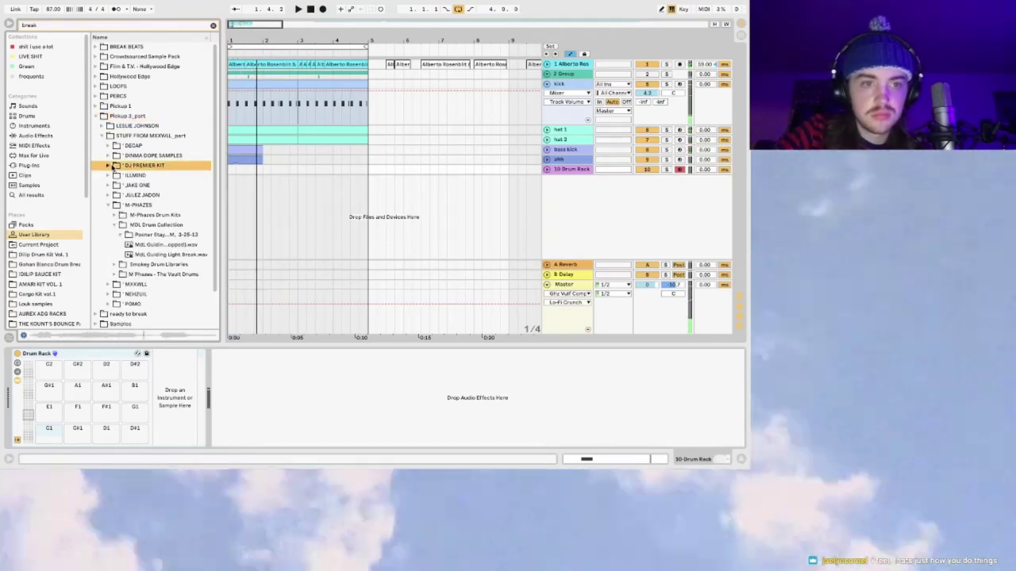
pyautogui.click(143, 245)
pyautogui.click(155, 254)
# Step: Load Break.wav from M Phazes - The Vault Drums > Aint Gonna Wait onto pad C1
pyautogui.click(116, 274)
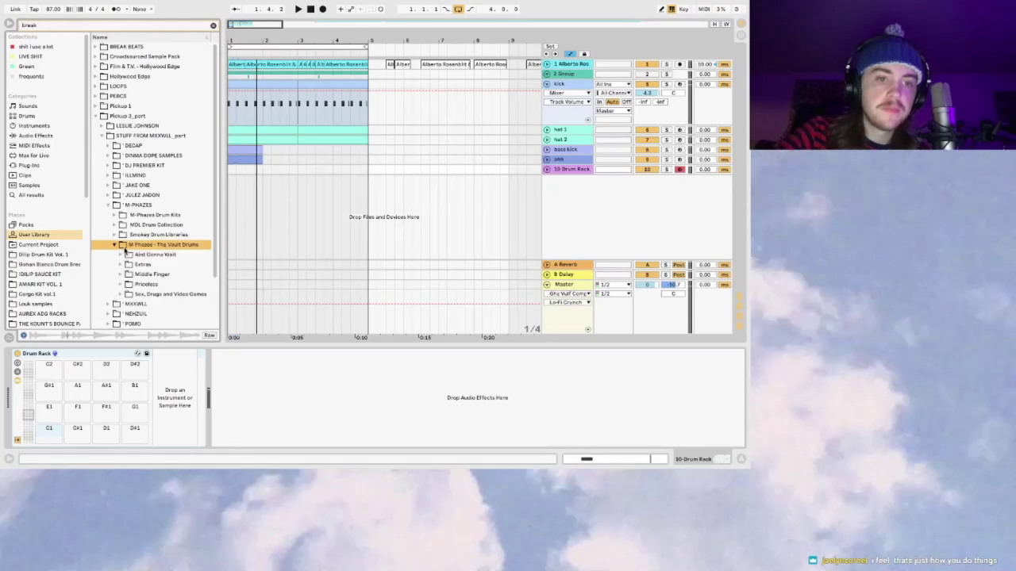
pyautogui.click(119, 255)
pyautogui.click(135, 265)
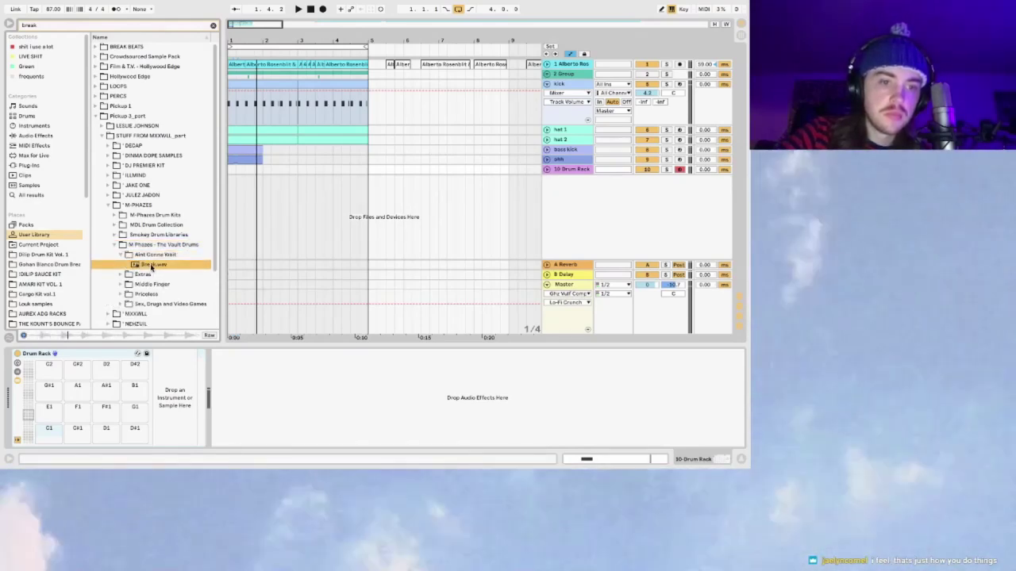
pyautogui.moveTo(48, 438); pyautogui.dragTo(48, 438)
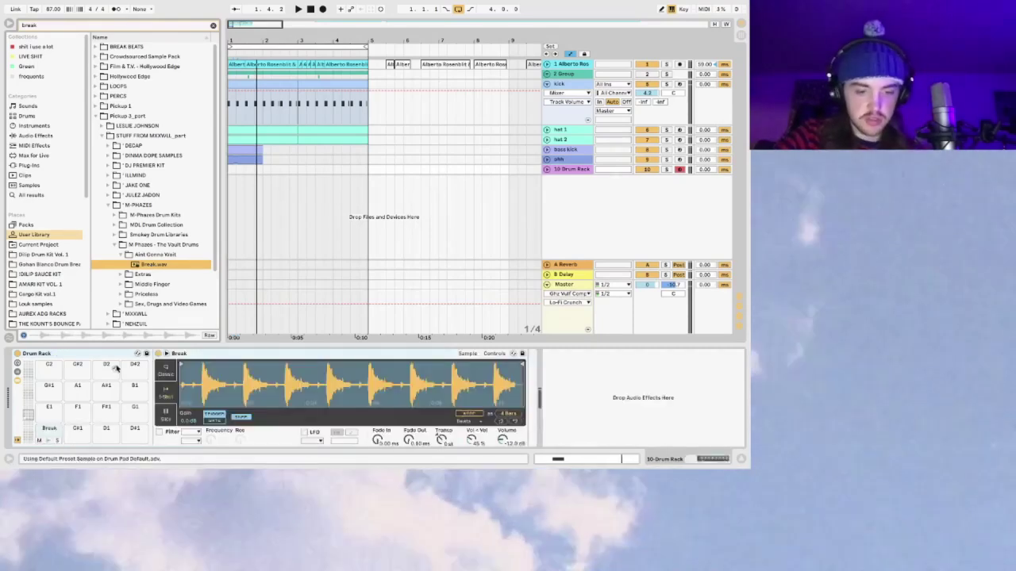
# Step: Set the 10 Drum Rack track to -12.5 dB and trim Break.wav in Simpler to its first beat
pyautogui.press('space')
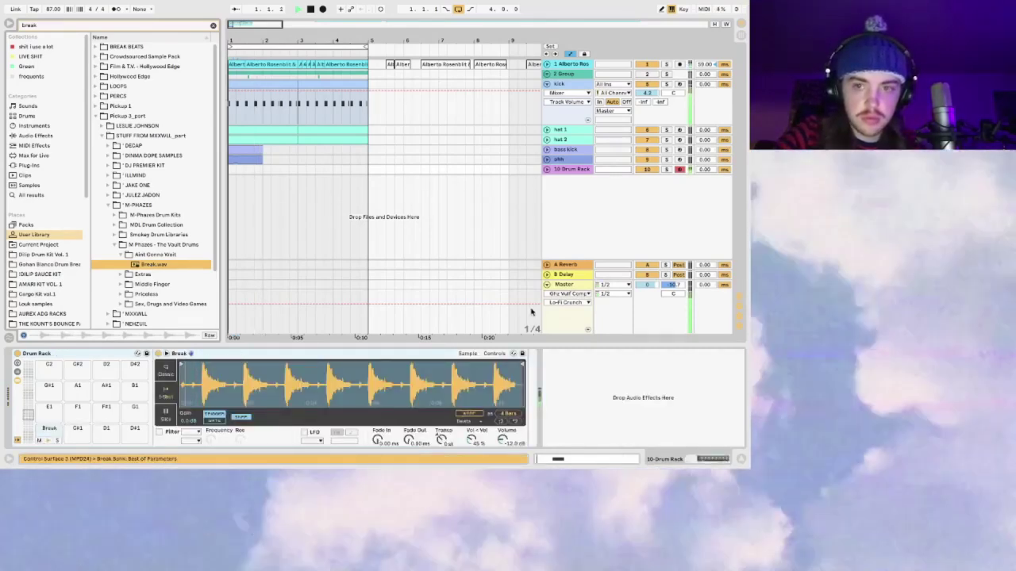
pyautogui.click(546, 170)
pyautogui.moveTo(650, 181); pyautogui.dragTo(651, 191)
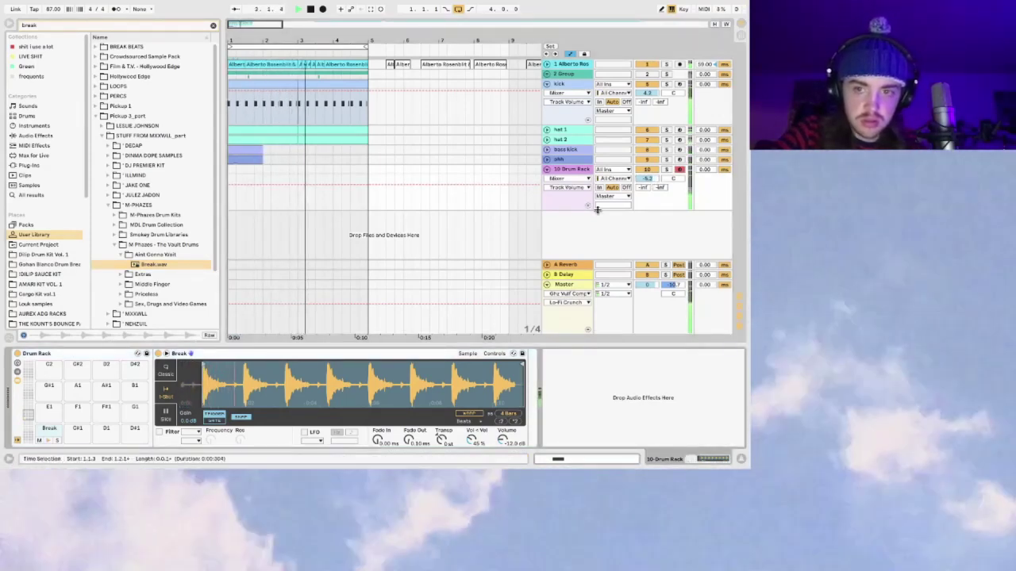
pyautogui.moveTo(648, 178); pyautogui.dragTo(647, 195)
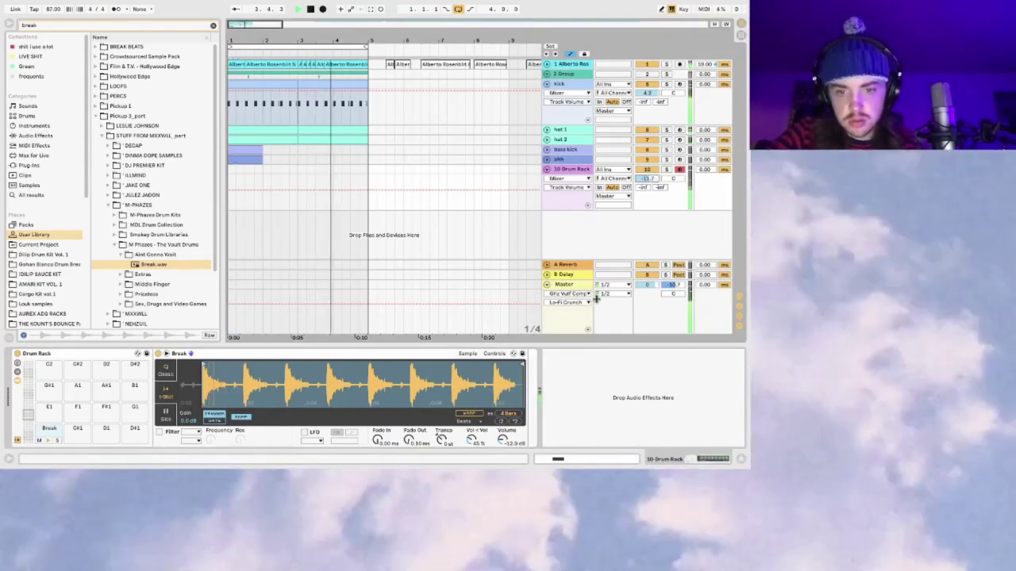
pyautogui.moveTo(520, 366); pyautogui.dragTo(238, 368)
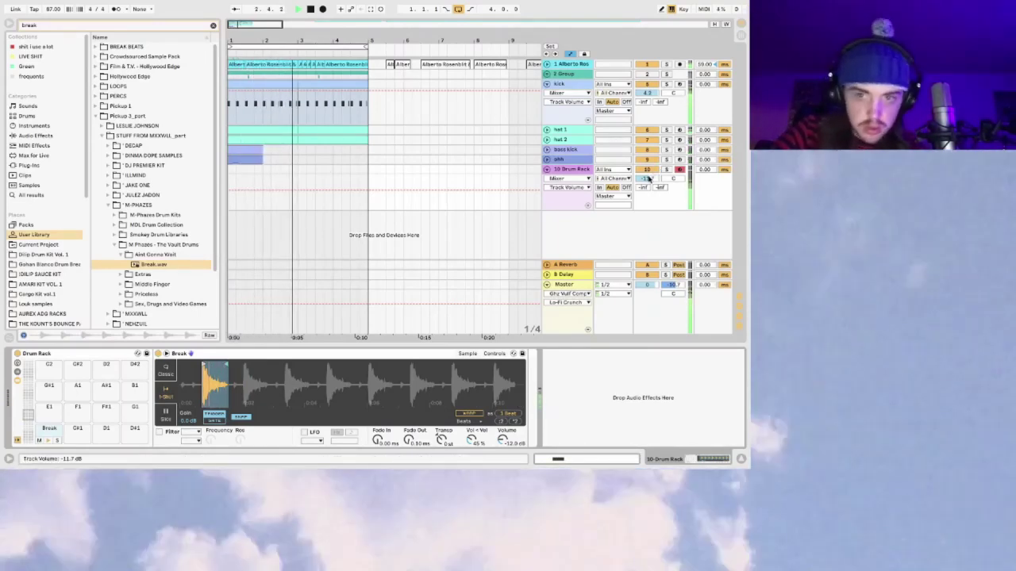
pyautogui.moveTo(649, 179); pyautogui.dragTo(649, 185)
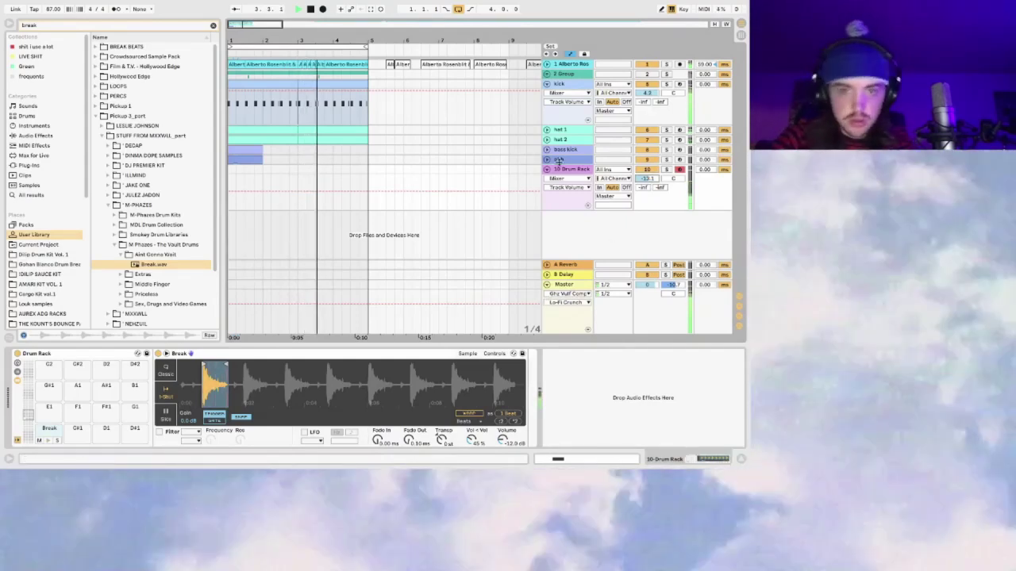
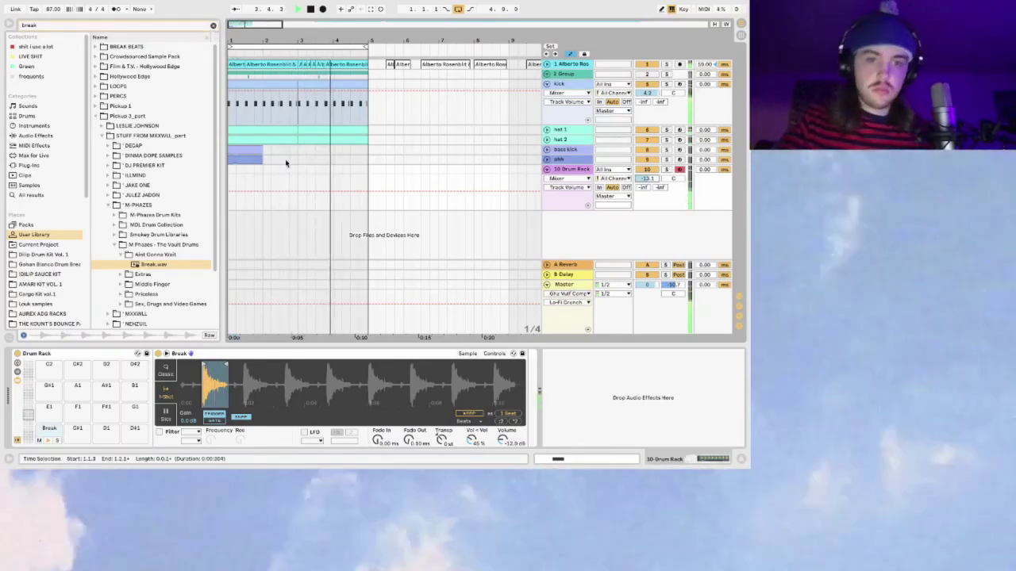
# Step: Play the beat and capture the Break hits into a clip on the 10 Drum Rack track
pyautogui.press('space')
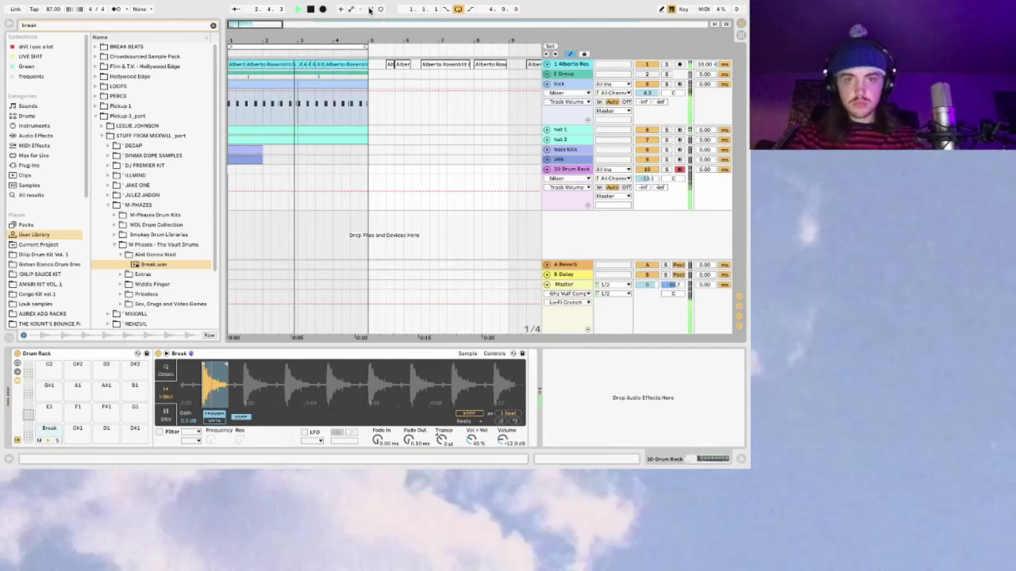
pyautogui.click(369, 9)
pyautogui.moveTo(262, 171); pyautogui.dragTo(230, 170)
# Step: Nudge the bass kick's DPLF Kick02 note slightly earlier, then open the Break clip's notes
pyautogui.click(547, 150)
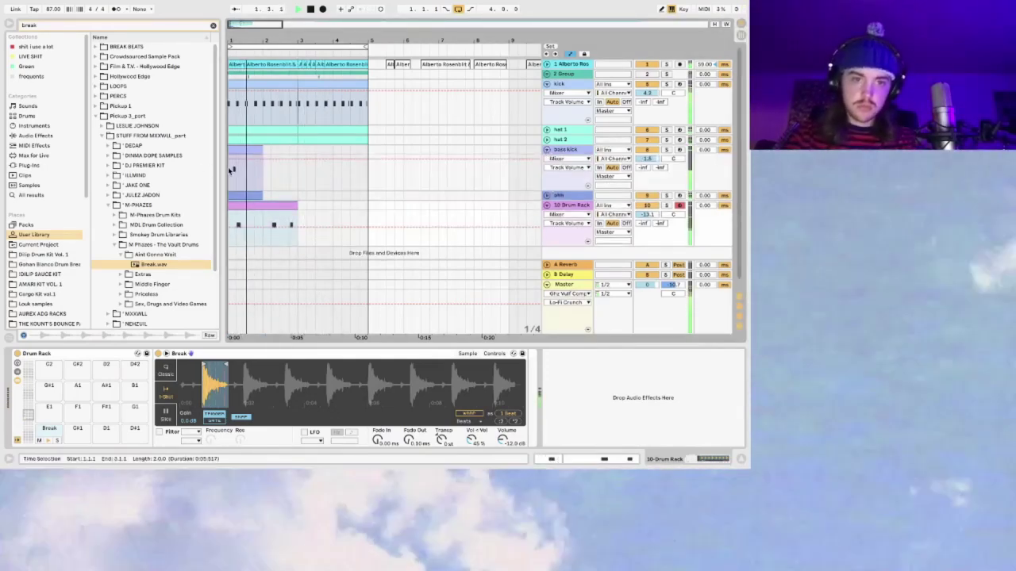
pyautogui.click(238, 166)
pyautogui.moveTo(276, 363); pyautogui.dragTo(273, 361)
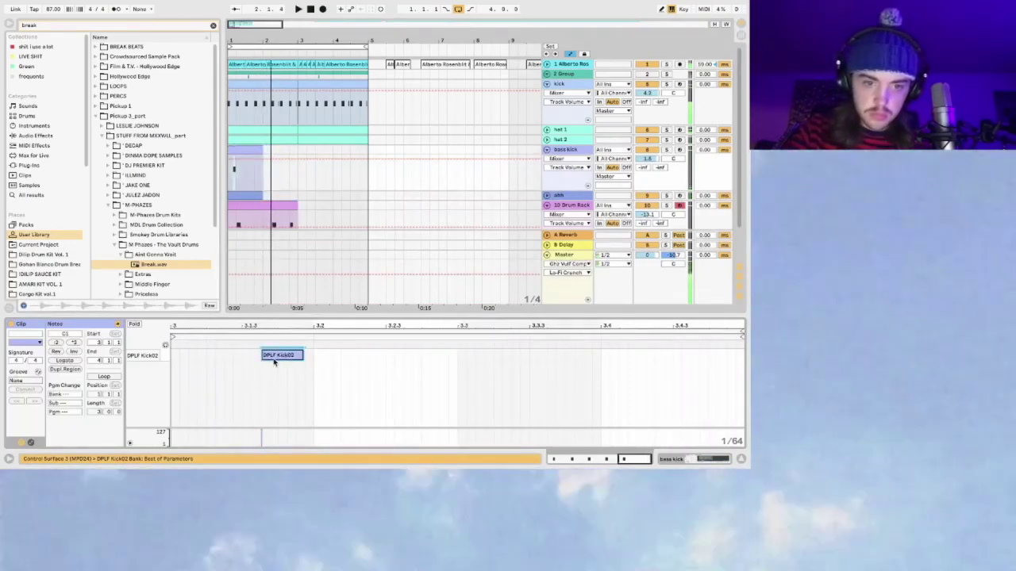
pyautogui.click(547, 150)
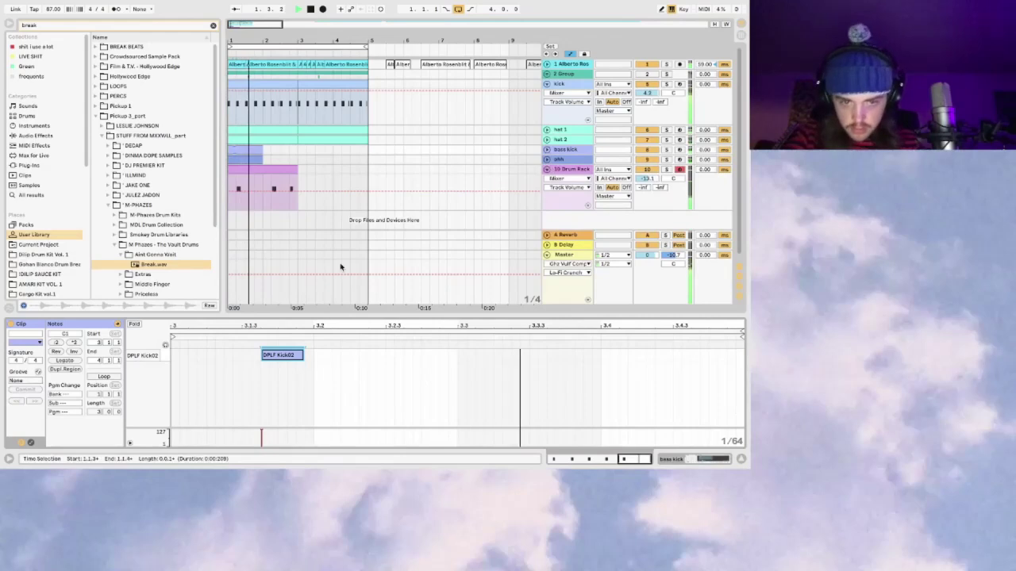
pyautogui.click(289, 347)
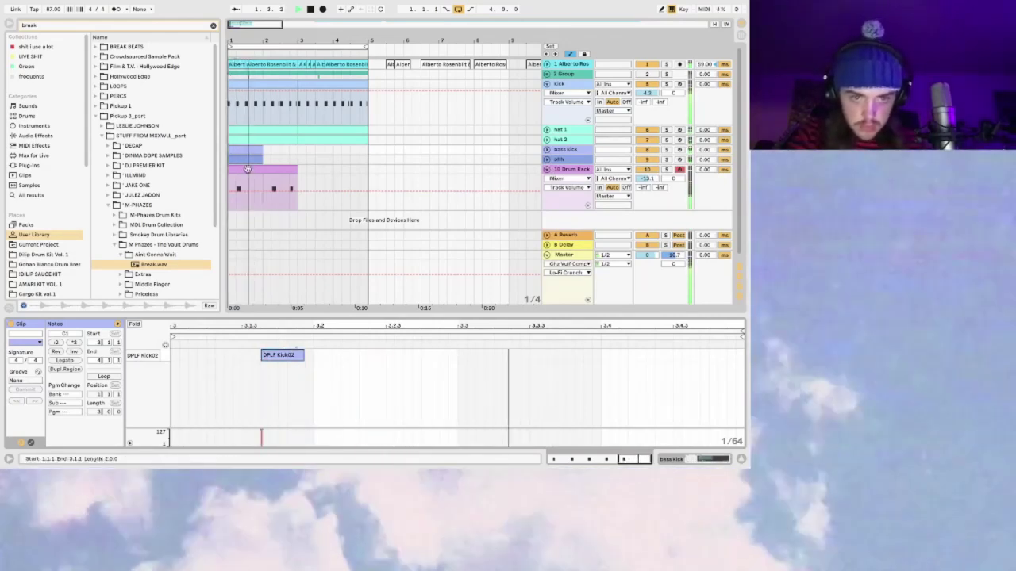
pyautogui.click(262, 191)
pyautogui.click(241, 357)
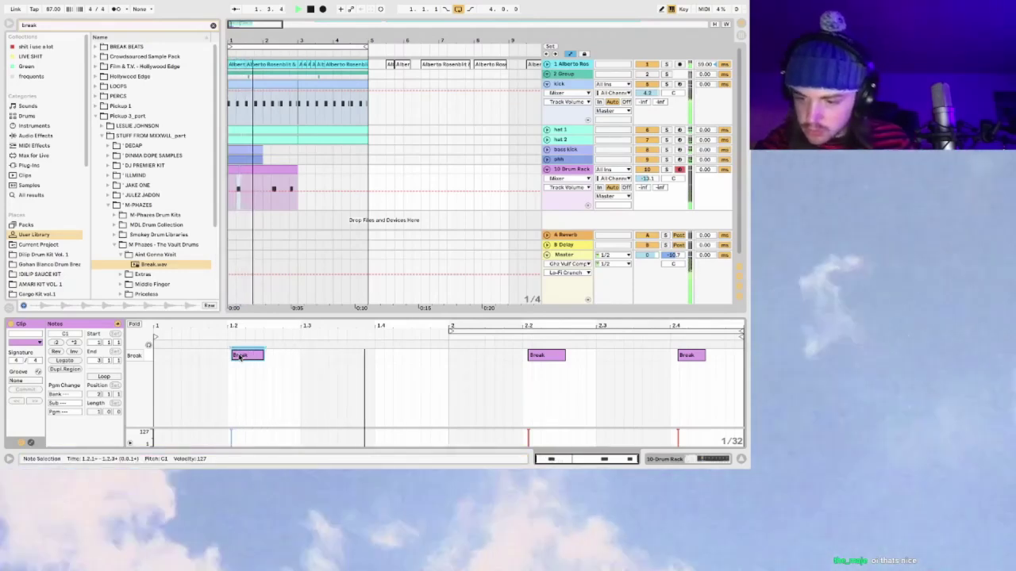
# Step: Nudge the Break note at 2.4 slightly earlier
pyautogui.click(522, 389)
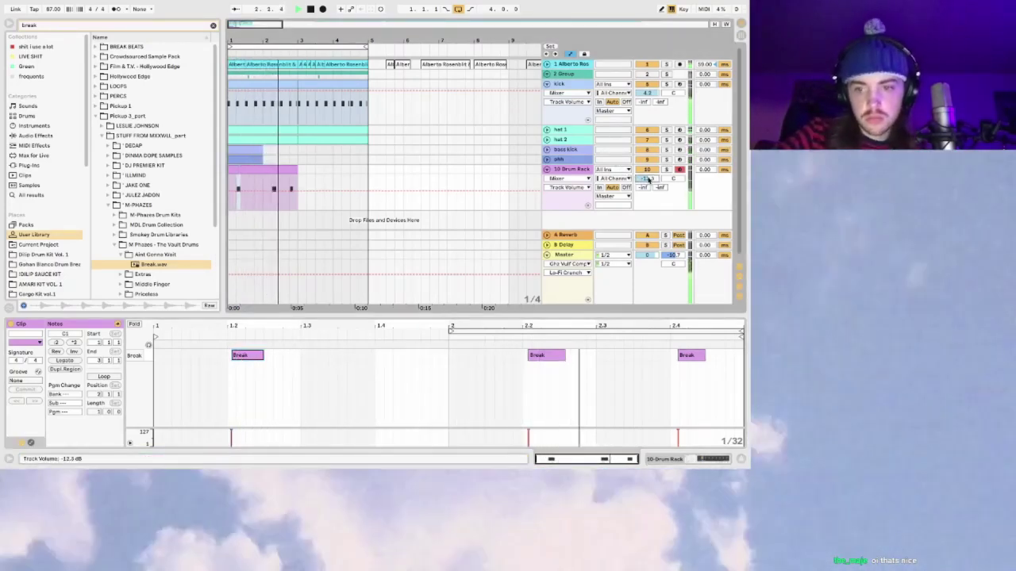
pyautogui.click(270, 178)
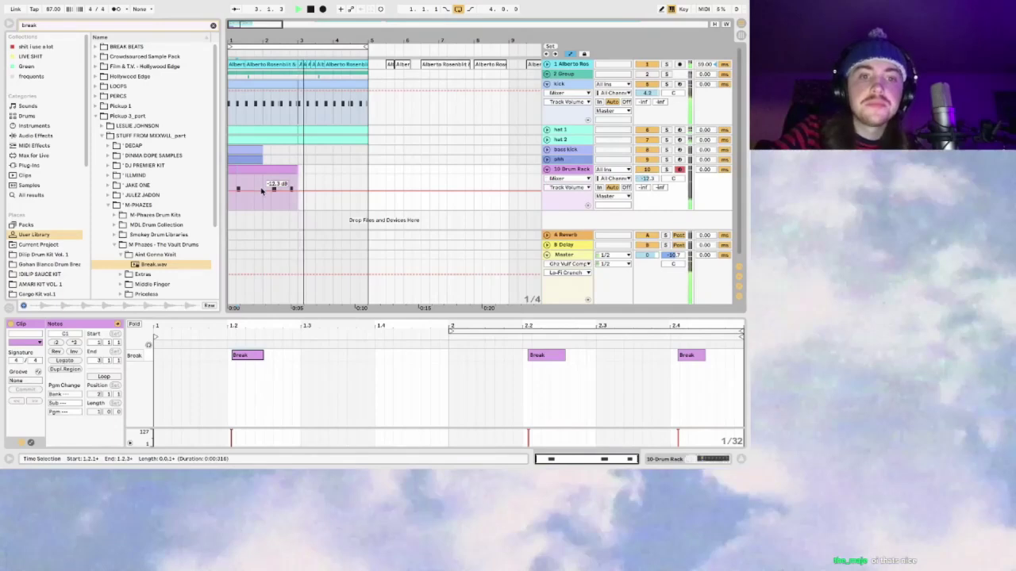
pyautogui.click(542, 357)
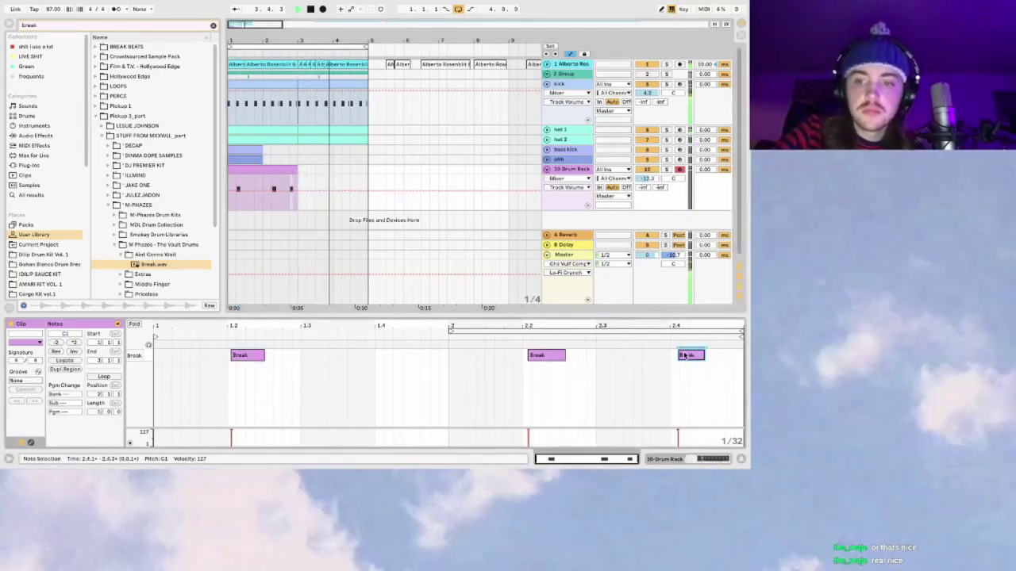
pyautogui.moveTo(684, 355); pyautogui.dragTo(682, 355)
# Step: Duplicate the drum clip out to bar 5 and rename the track 'clap 1'
pyautogui.click(274, 201)
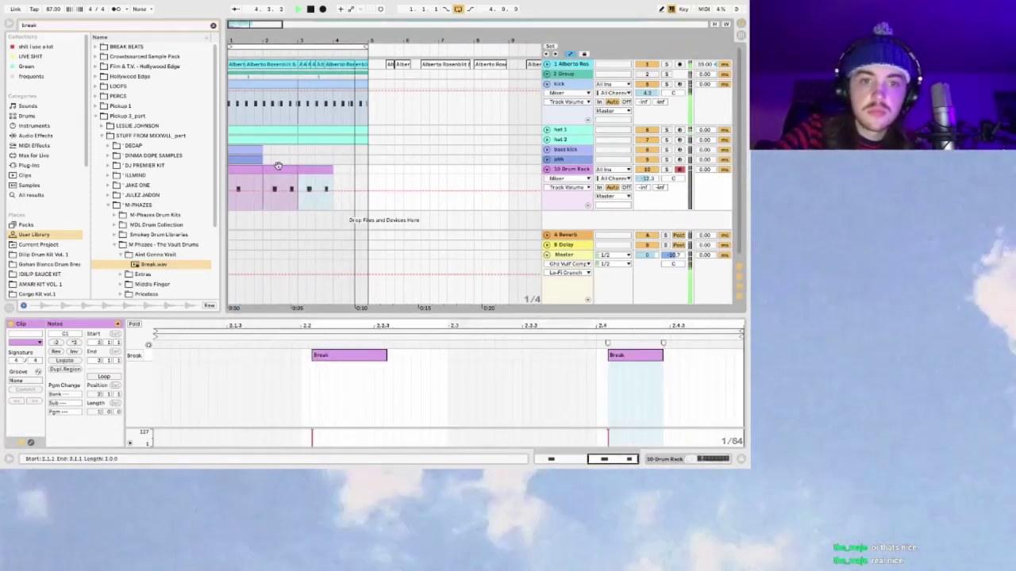
pyautogui.hotkey('ctrl', 'd')
pyautogui.hotkey('ctrl', 'd')
pyautogui.doubleClick(572, 169)
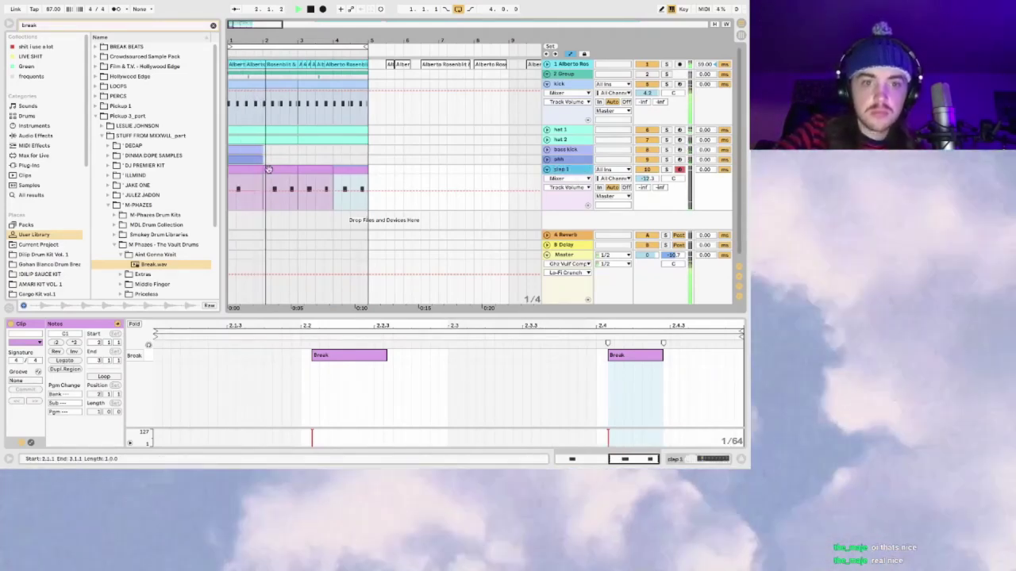
# Step: Split a one-beat piece off the clap clip in bar 3 with Ctrl+E
pyautogui.click(324, 170)
pyautogui.hotkey('ctrl', 'e')
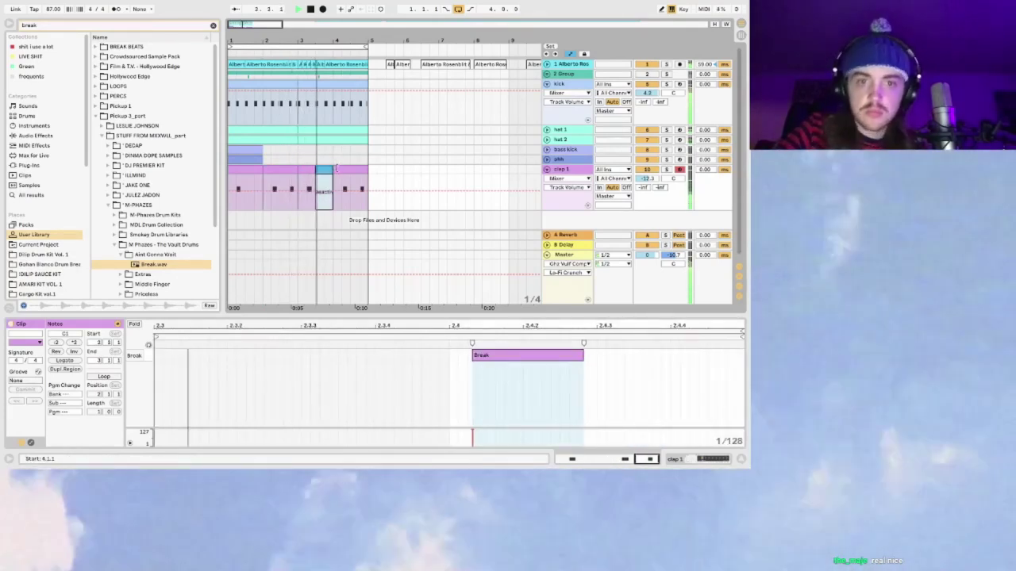
pyautogui.press('u')
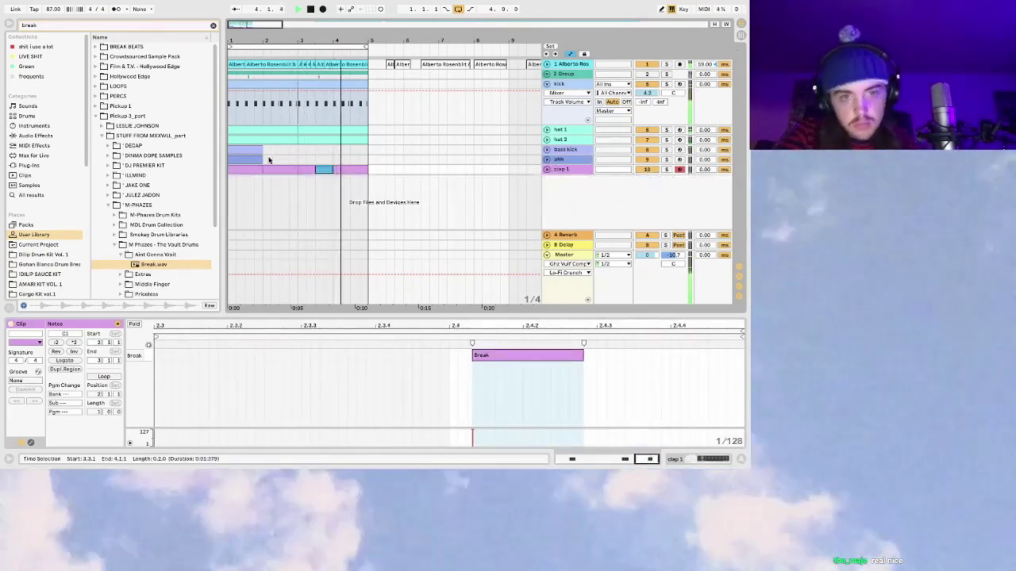
pyautogui.click(546, 169)
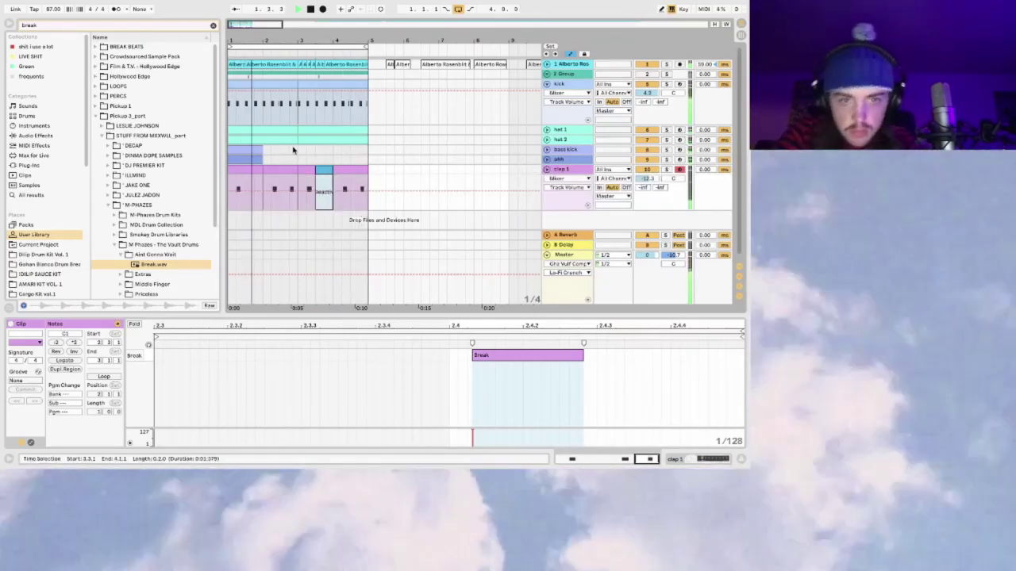
pyautogui.click(547, 170)
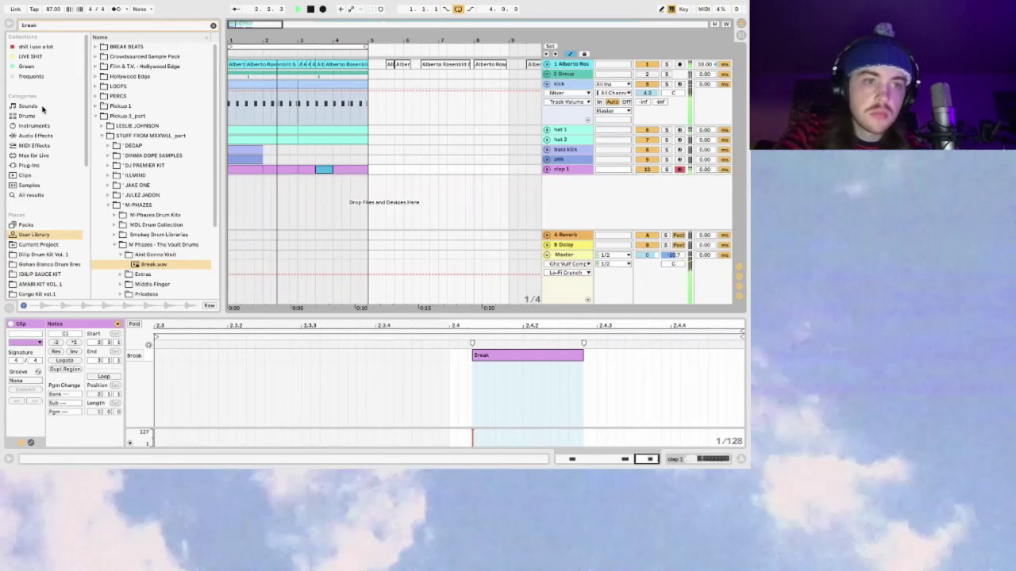
# Step: Clear the browser search and add an empty Drum Rack as a new track
pyautogui.click(27, 116)
pyautogui.click(213, 26)
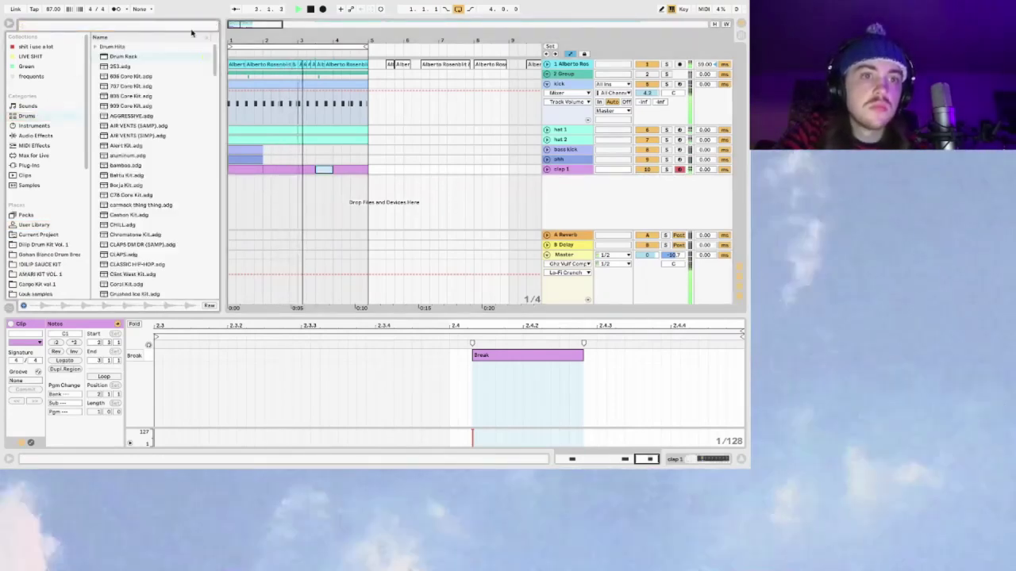
pyautogui.moveTo(123, 56); pyautogui.dragTo(578, 179)
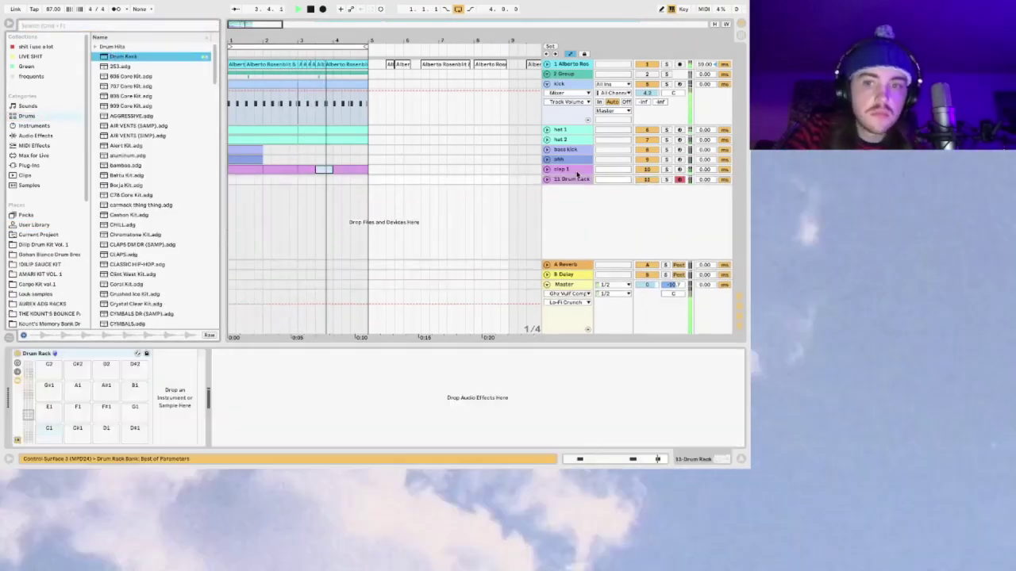
pyautogui.hotkey('alt', 'u')
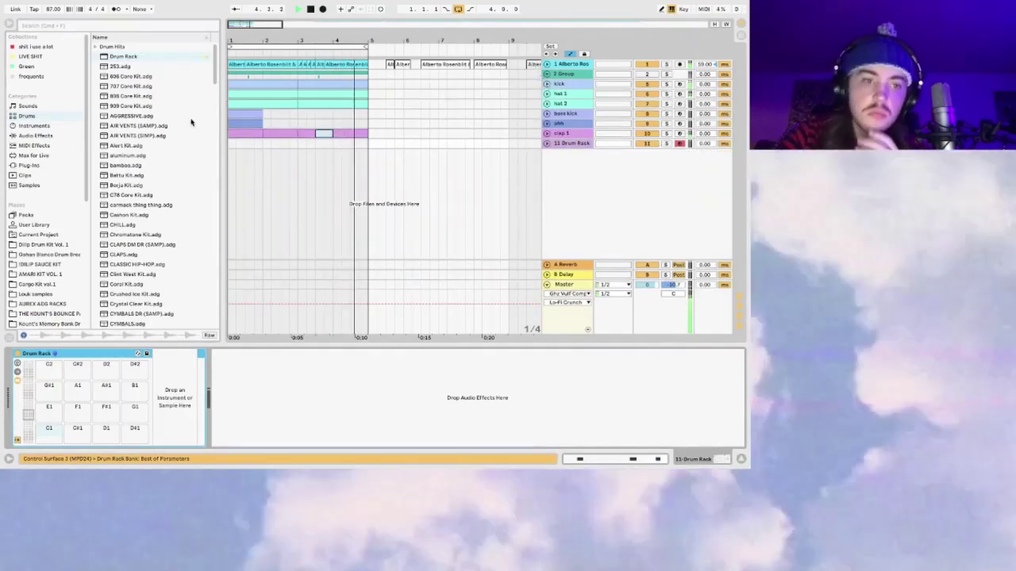
# Step: Load Drum Break #12.wav onto the Drum Rack's C1 pad
pyautogui.click(47, 254)
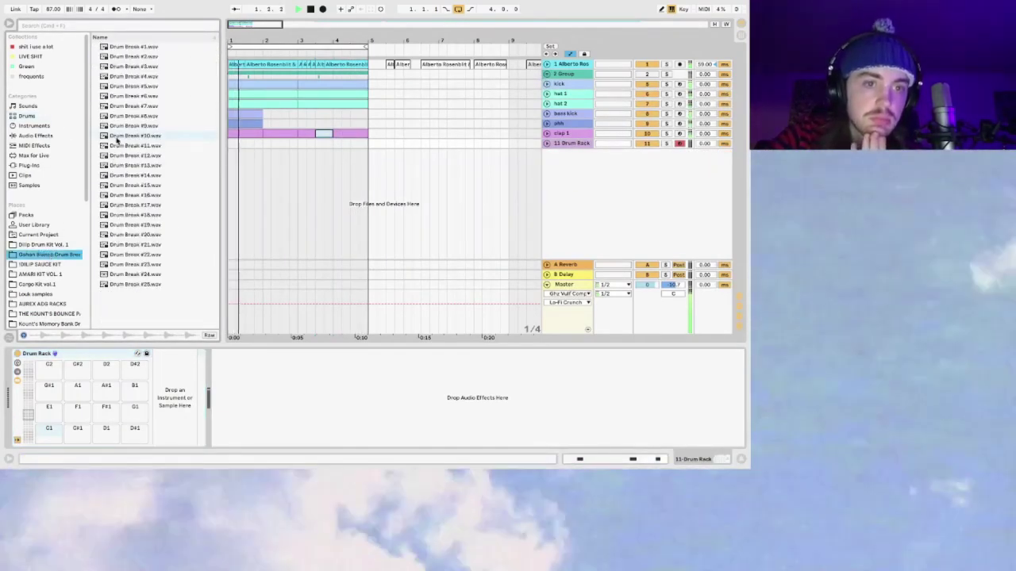
pyautogui.click(115, 137)
pyautogui.click(132, 155)
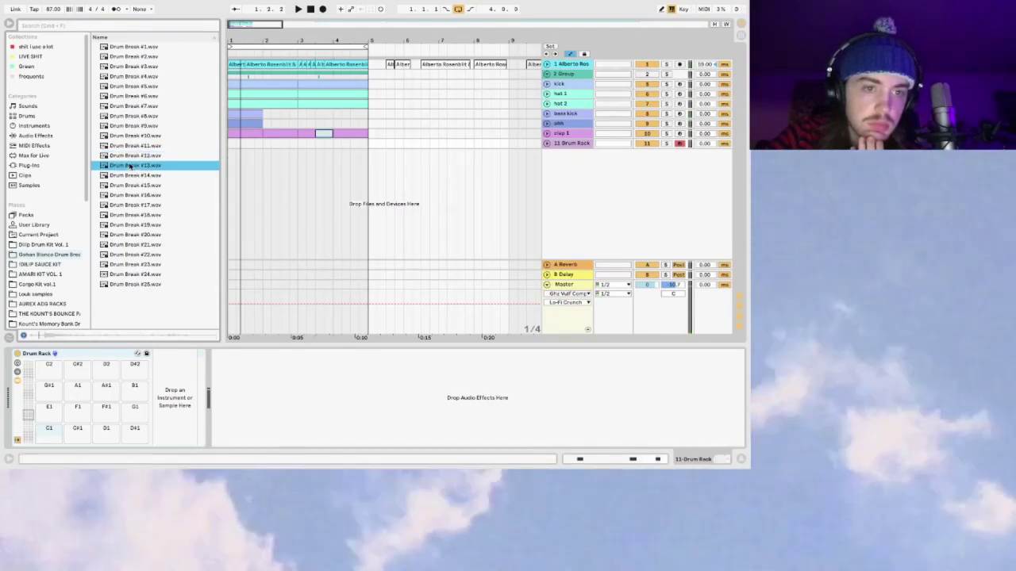
pyautogui.moveTo(54, 427); pyautogui.dragTo(49, 430)
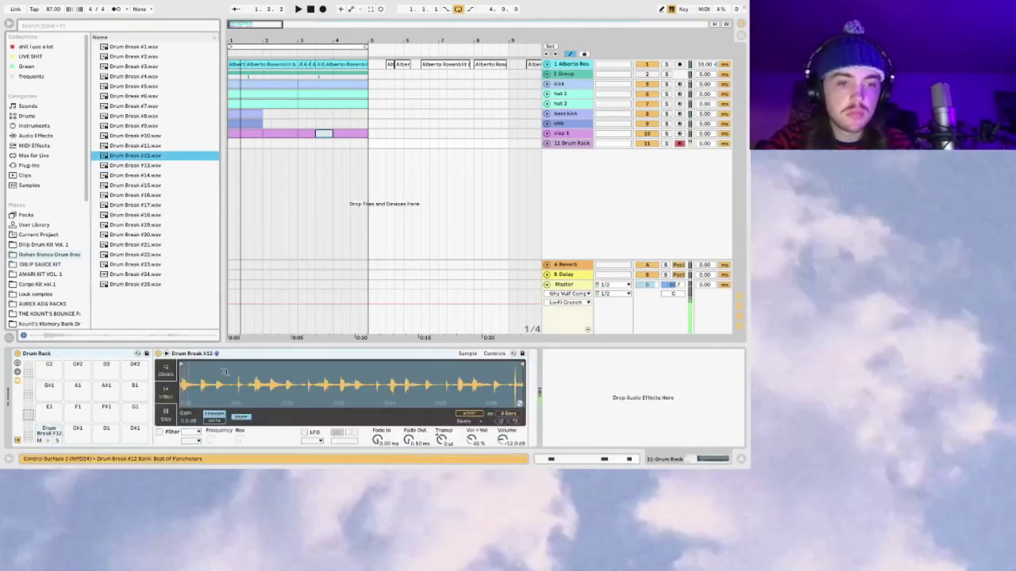
# Step: Trim the sample to a one-beat slice and pan the track 13L
pyautogui.moveTo(181, 365); pyautogui.dragTo(217, 365)
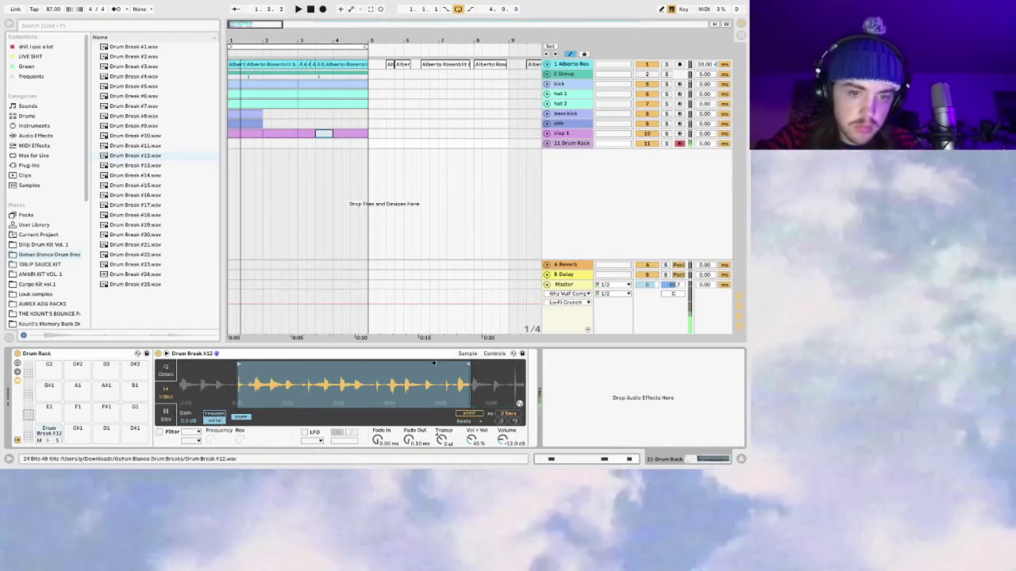
pyautogui.moveTo(517, 365); pyautogui.dragTo(255, 382)
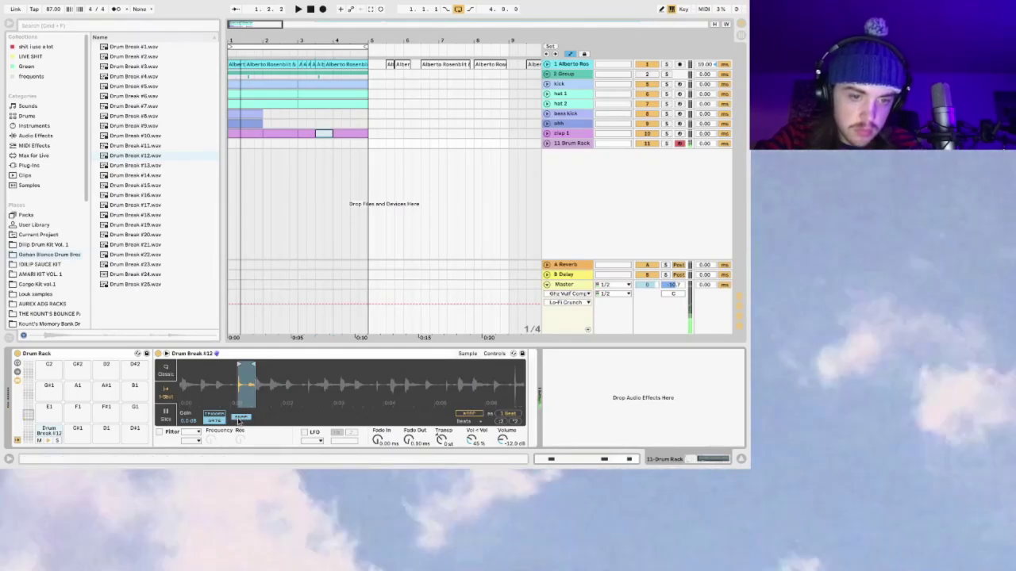
pyautogui.press('space')
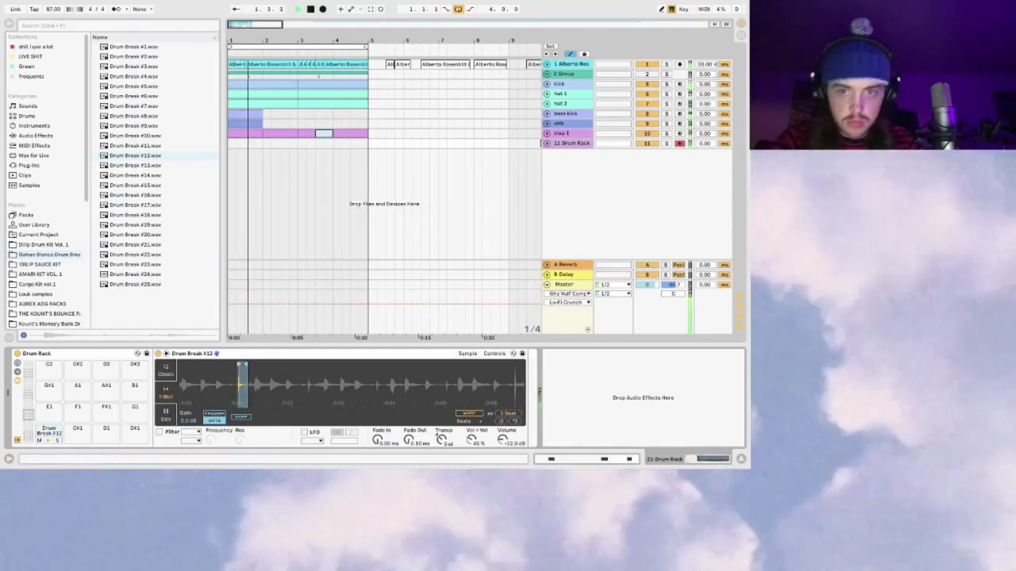
pyautogui.moveTo(547, 148); pyautogui.dragTo(547, 184)
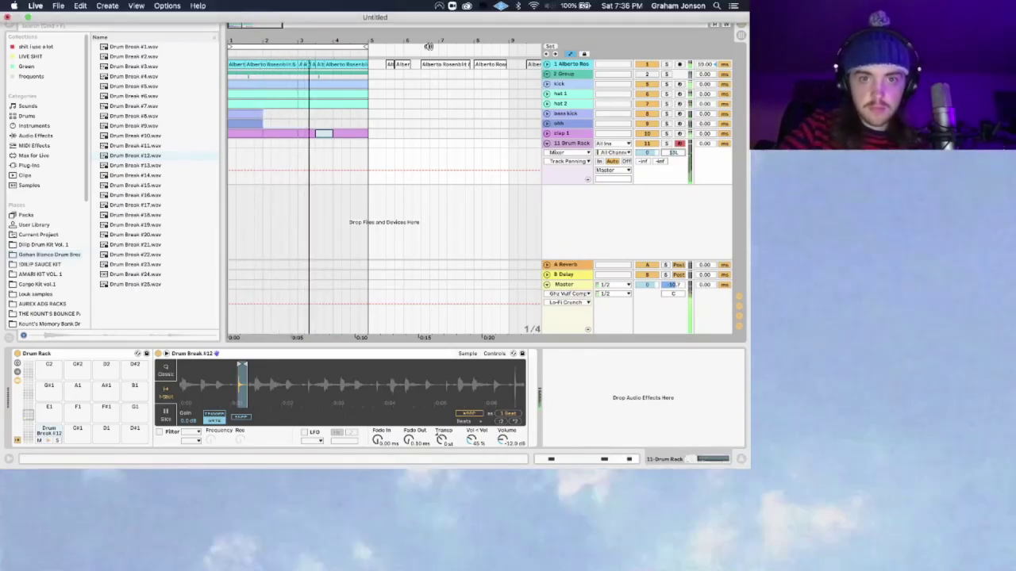
# Step: Capture the played break hits into a clip and lower the track volume to about -4 dB
pyautogui.click(369, 9)
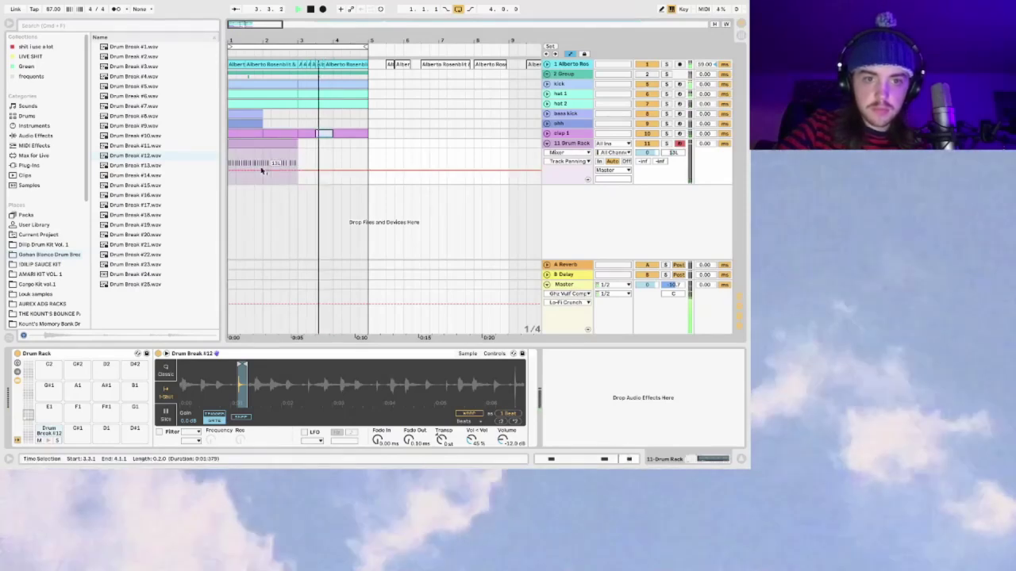
pyautogui.moveTo(232, 24); pyautogui.dragTo(265, 143)
pyautogui.hscroll(5, 269, 50)
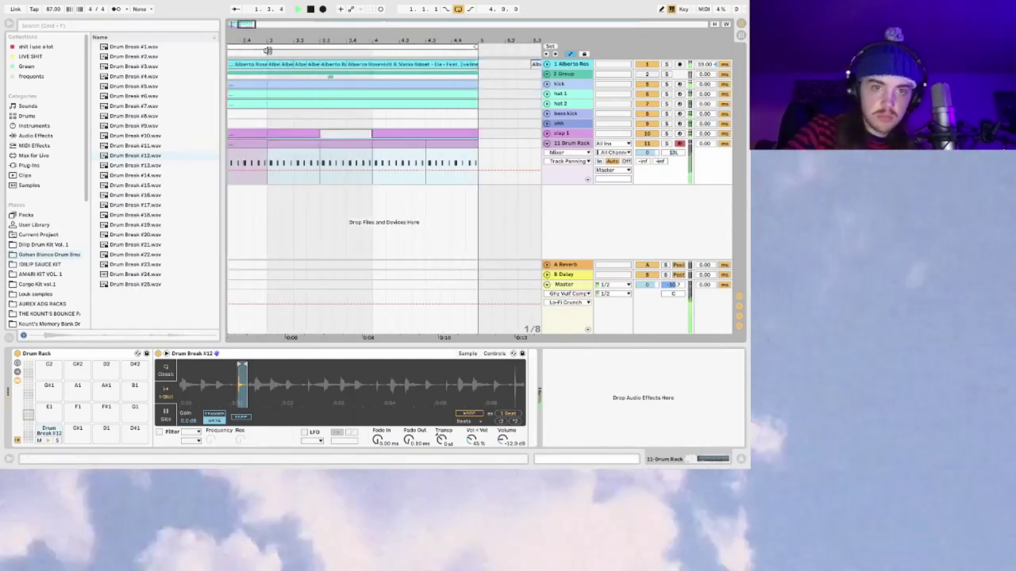
pyautogui.press('-')
pyautogui.moveTo(648, 153); pyautogui.dragTo(648, 159)
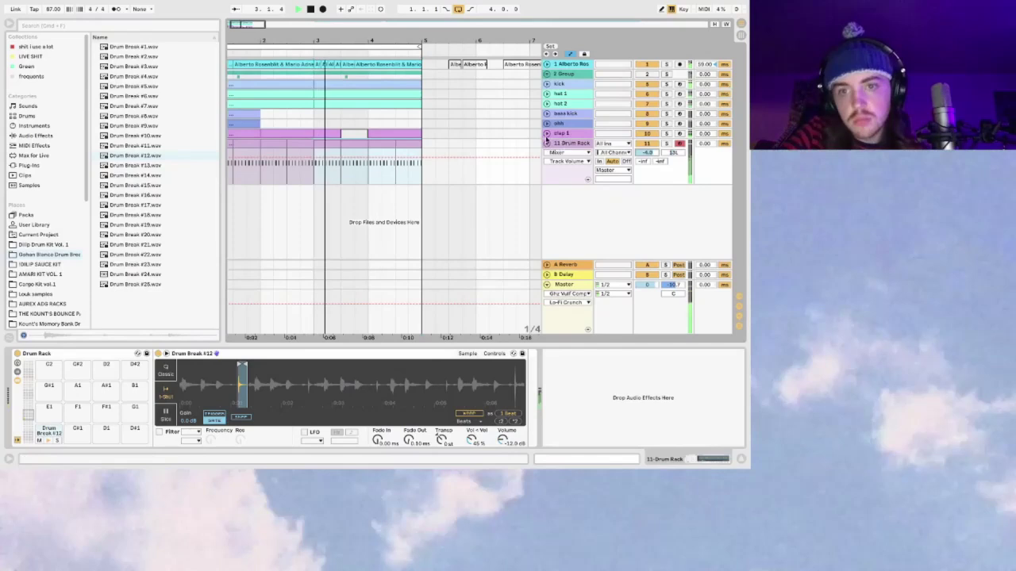
# Step: Fold the Drum Rack track, unfold clap 1, select bars 3–5, and list the drum kits
pyautogui.click(546, 142)
pyautogui.click(546, 133)
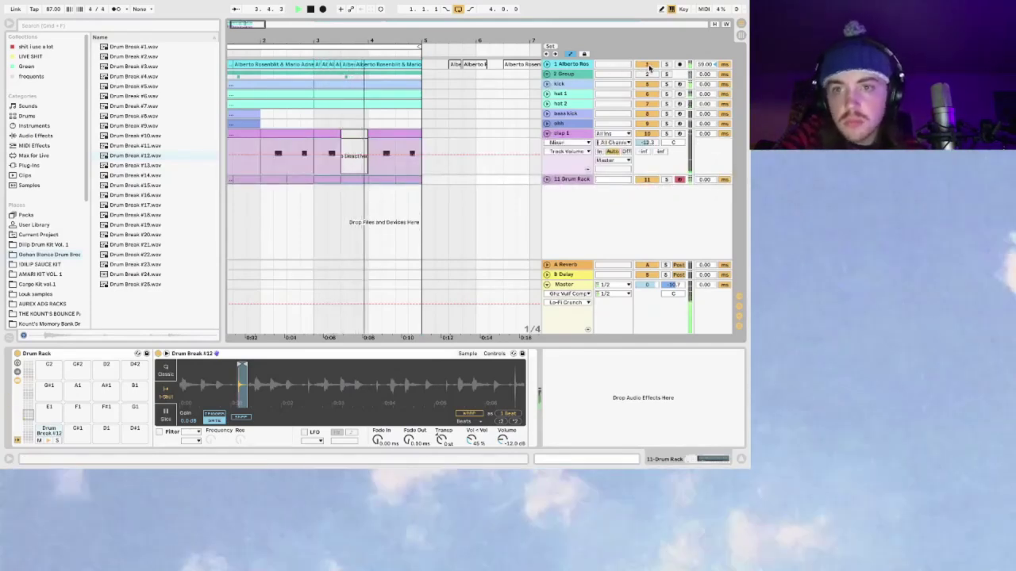
pyautogui.click(246, 78)
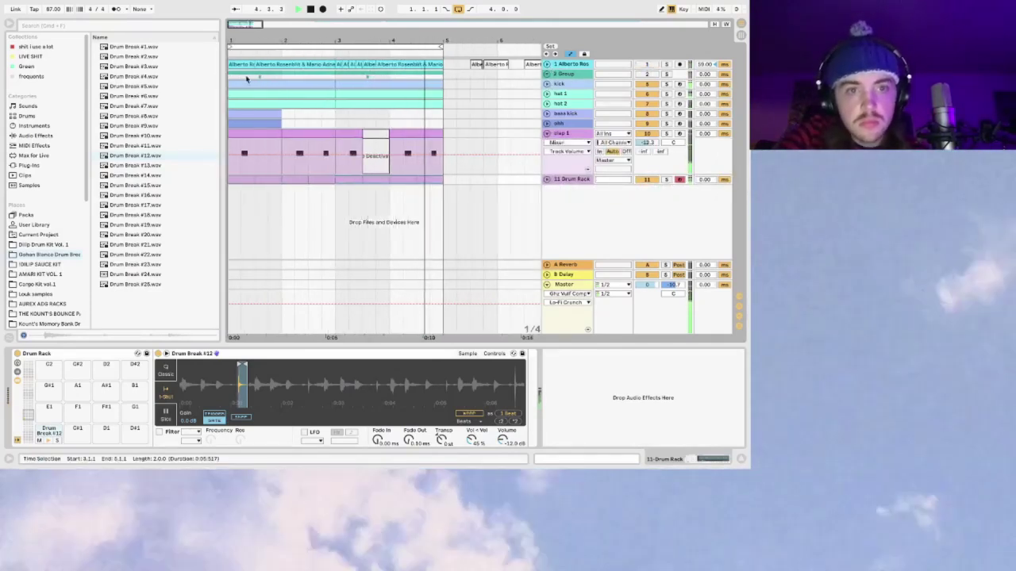
pyautogui.click(246, 76)
pyautogui.click(26, 115)
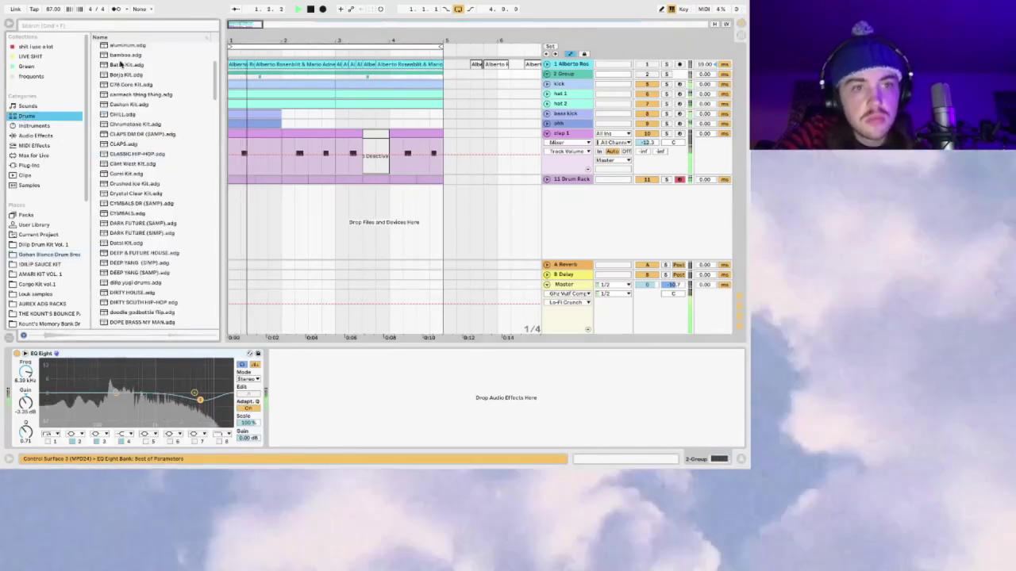
# Step: Add a new empty Drum Rack track and rename the 11 Drum Rack track 'hat'
pyautogui.scroll(5, 121, 63)
pyautogui.moveTo(123, 56); pyautogui.dragTo(577, 192)
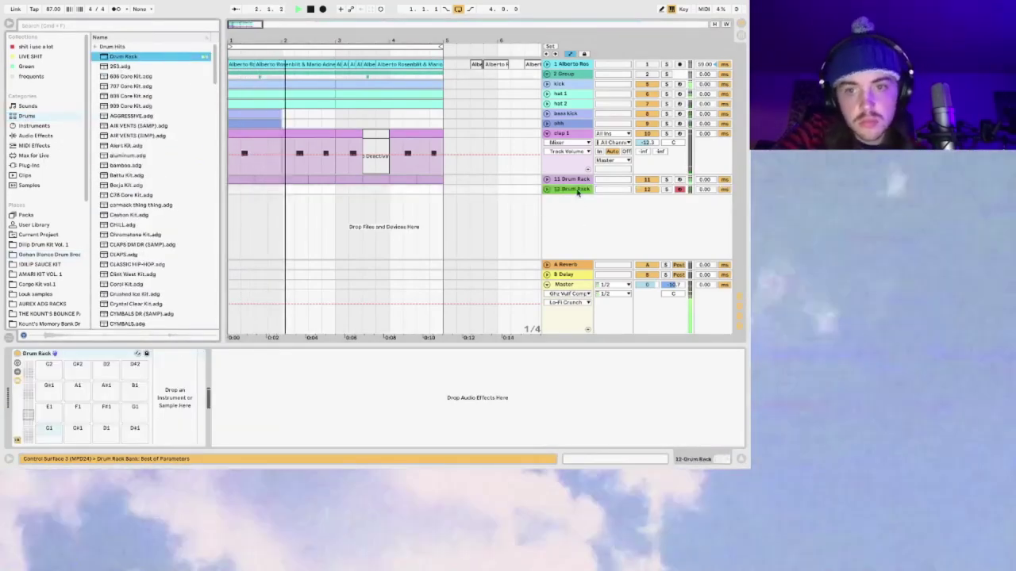
pyautogui.click(573, 179)
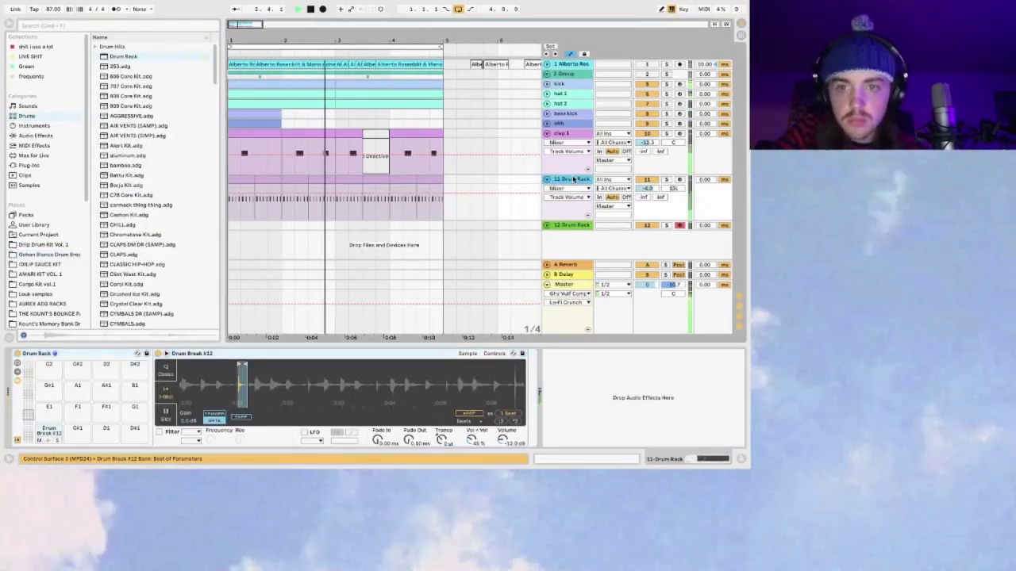
pyautogui.press('super+r')
pyautogui.write('hat')
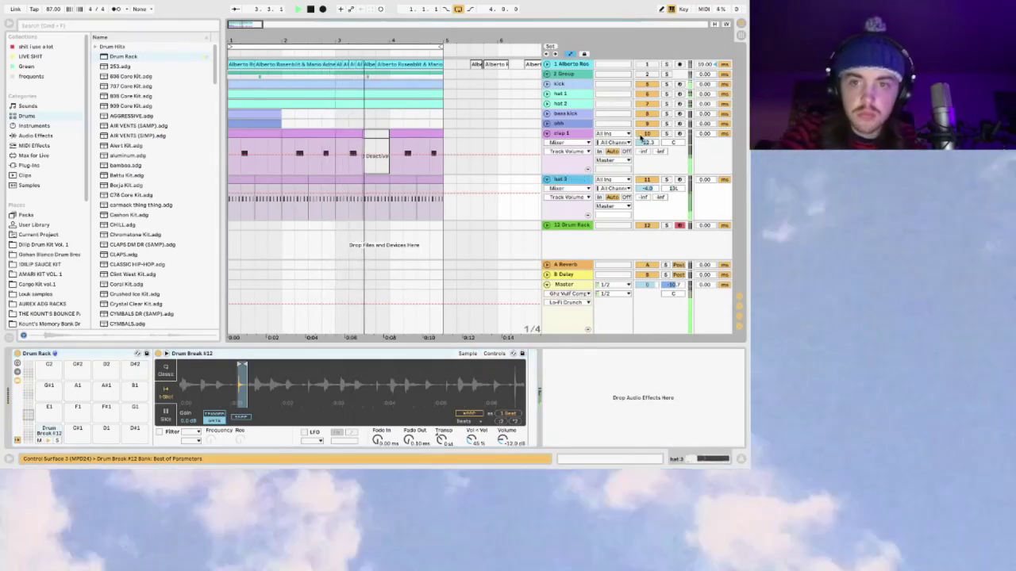
# Step: Raise clap 1's volume to -6.6 dB and load a Compressor onto it
pyautogui.moveTo(641, 139); pyautogui.dragTo(642, 131)
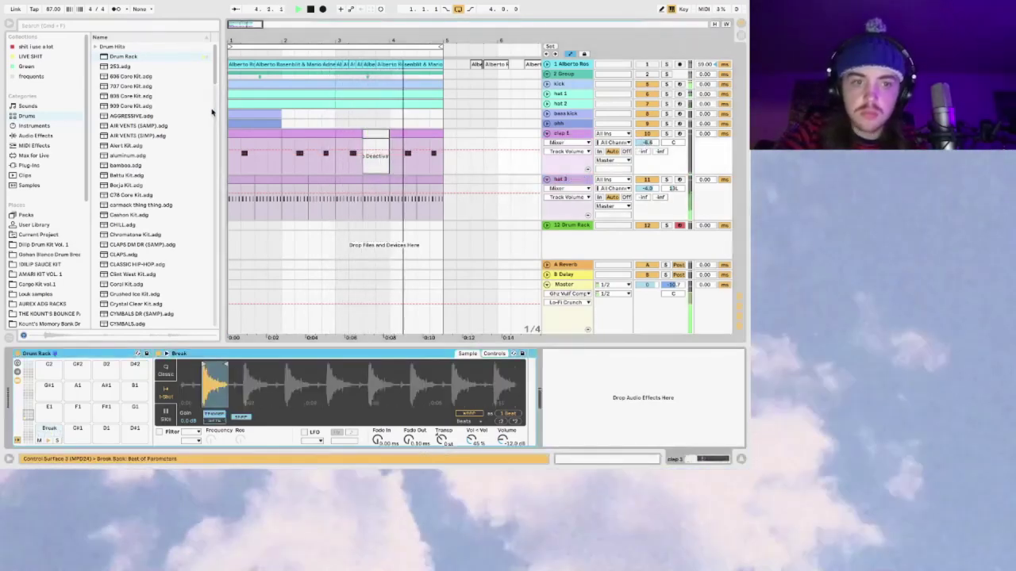
pyautogui.click(31, 163)
pyautogui.click(36, 137)
pyautogui.scroll(-3, 150, 160)
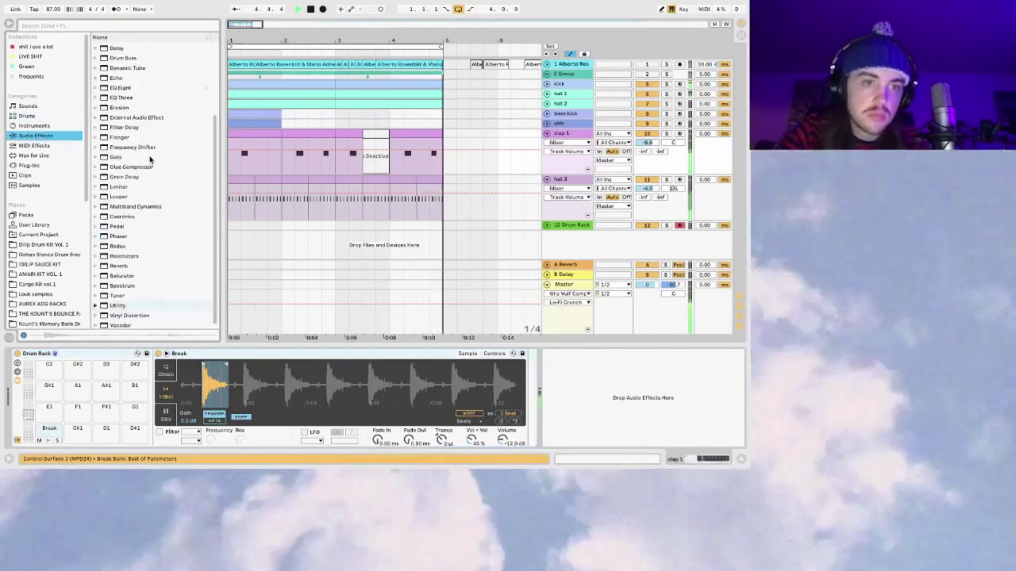
pyautogui.scroll(3, 149, 160)
pyautogui.doubleClick(127, 126)
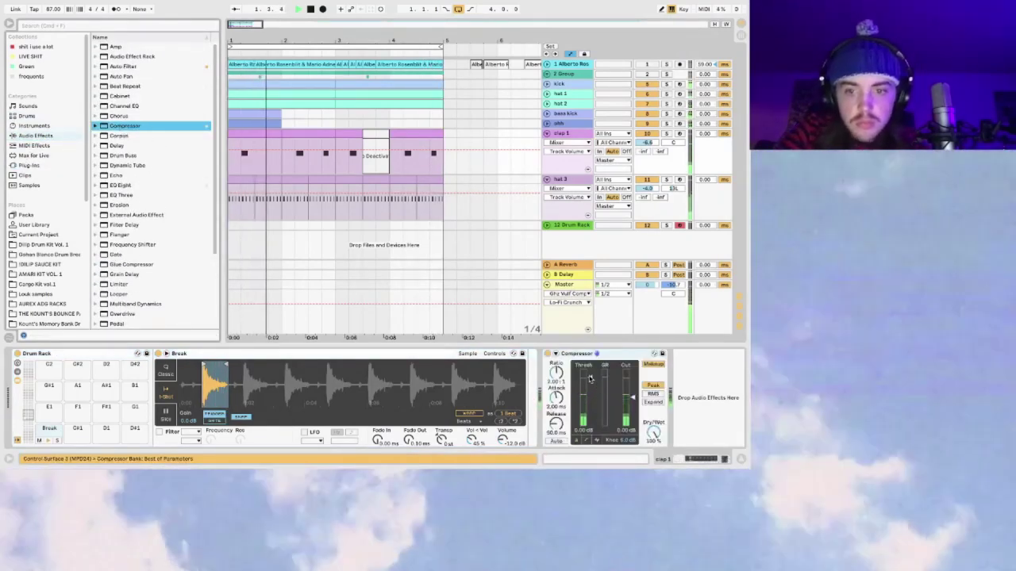
# Step: Sidechain the compressor from the kick track with a higher ratio and shorter attack
pyautogui.click(547, 354)
pyautogui.click(565, 379)
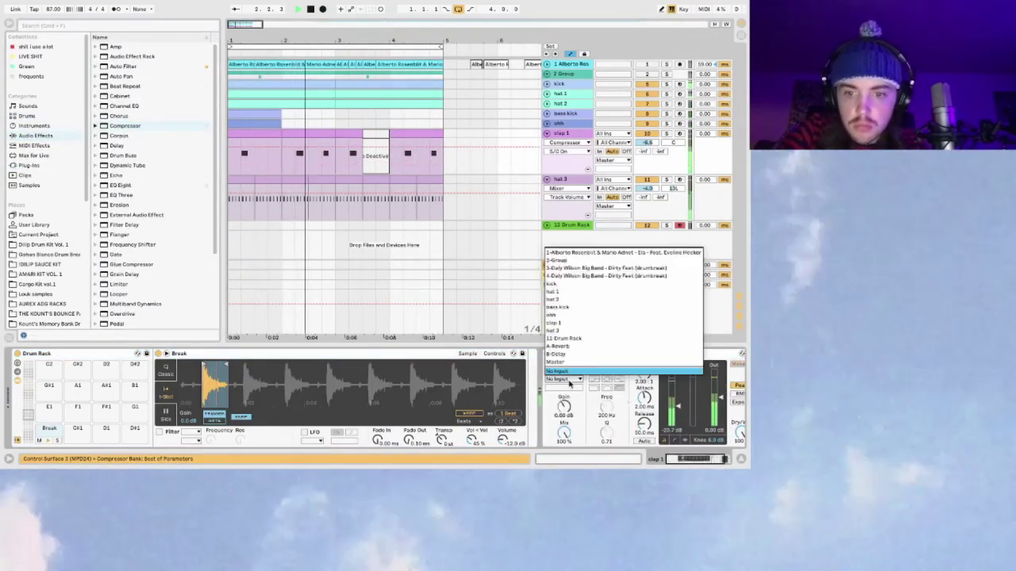
pyautogui.click(573, 284)
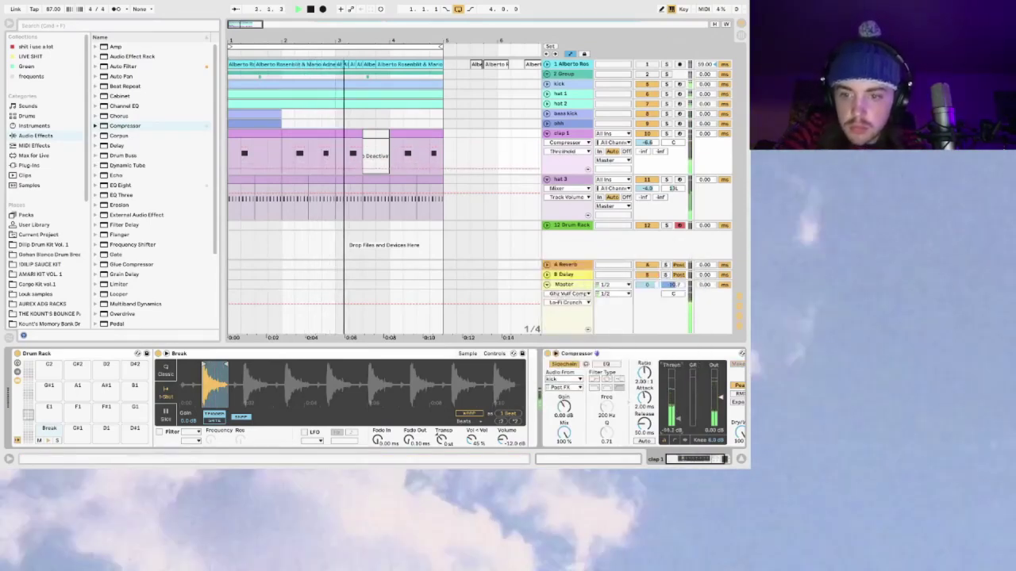
pyautogui.moveTo(643, 397); pyautogui.dragTo(674, 411)
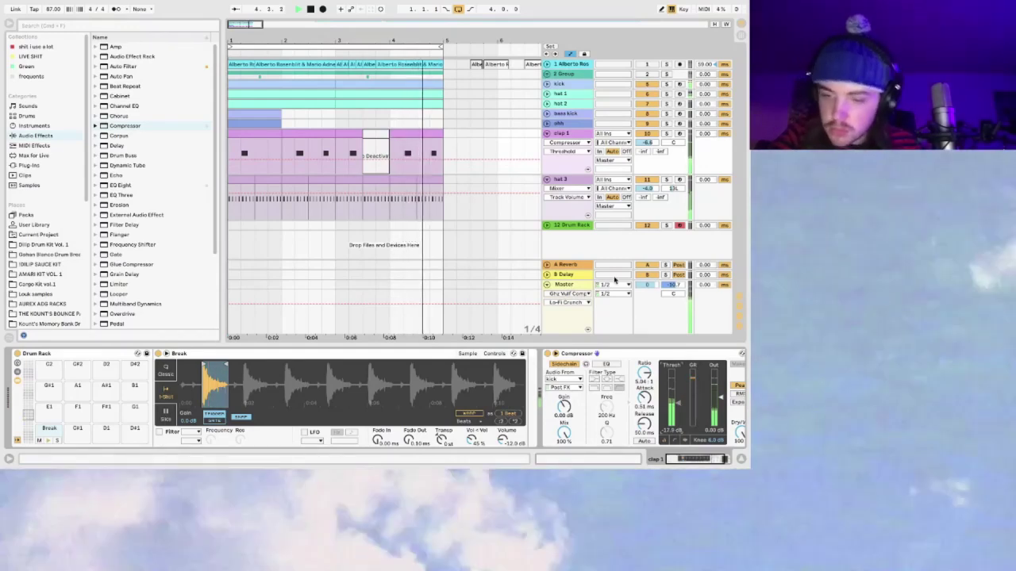
pyautogui.click(546, 133)
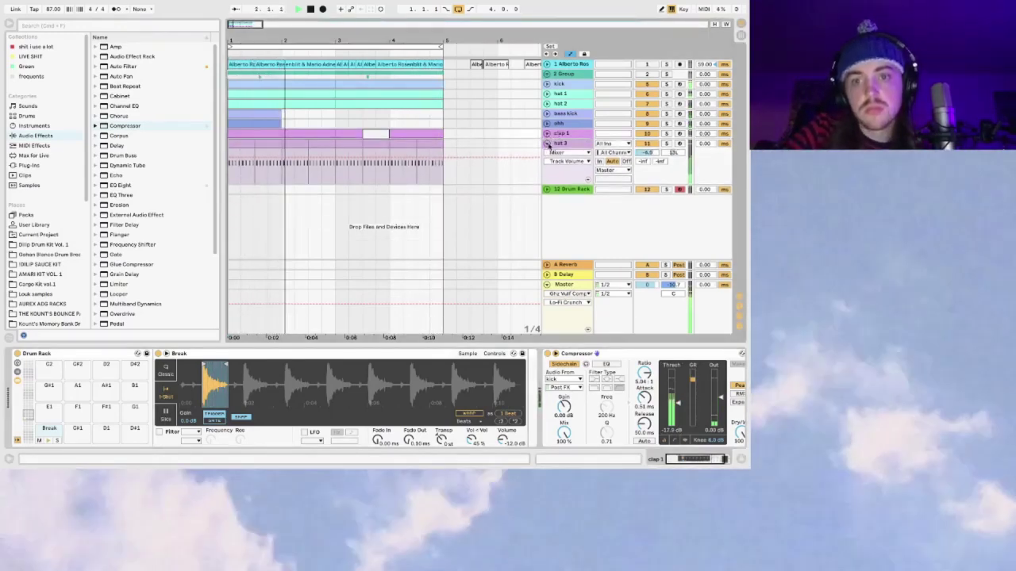
pyautogui.click(546, 134)
pyautogui.click(564, 153)
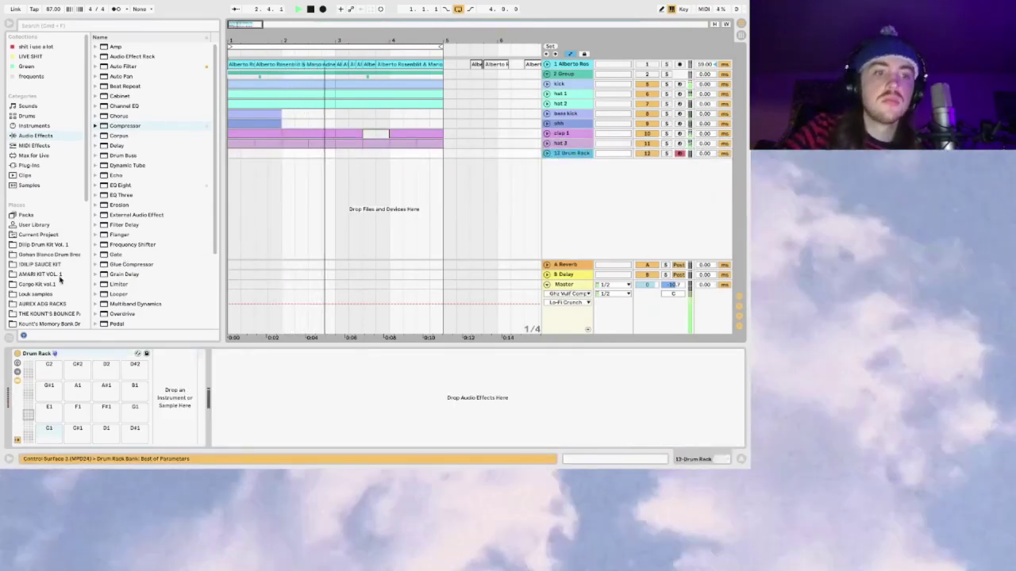
# Step: Stop playback and search the browser's samples folder for 'drum'
pyautogui.press('space')
pyautogui.scroll(-5, 60, 278)
pyautogui.click(43, 232)
pyautogui.click(81, 24)
pyautogui.write('break')
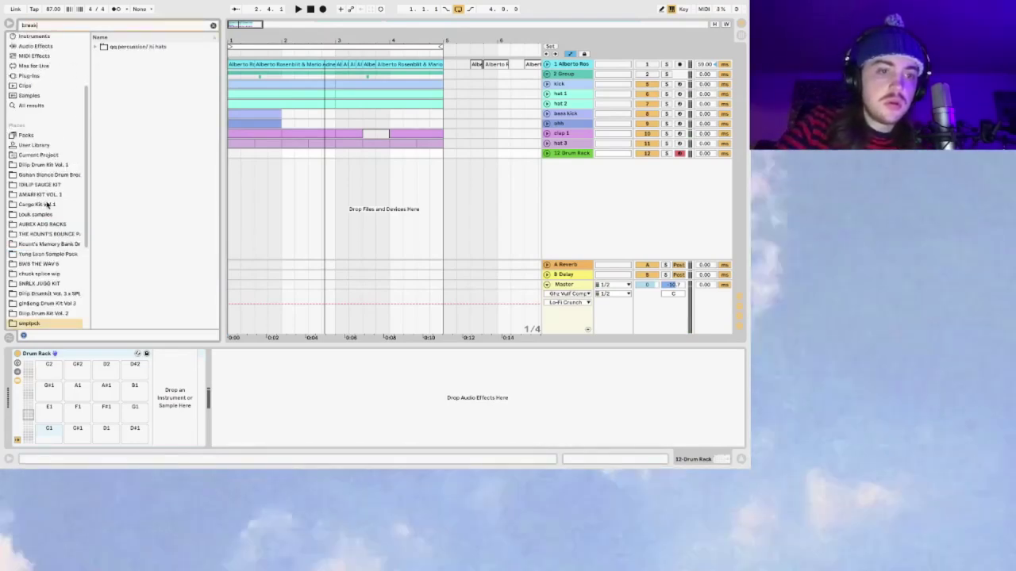
pyautogui.scroll(-3, 59, 280)
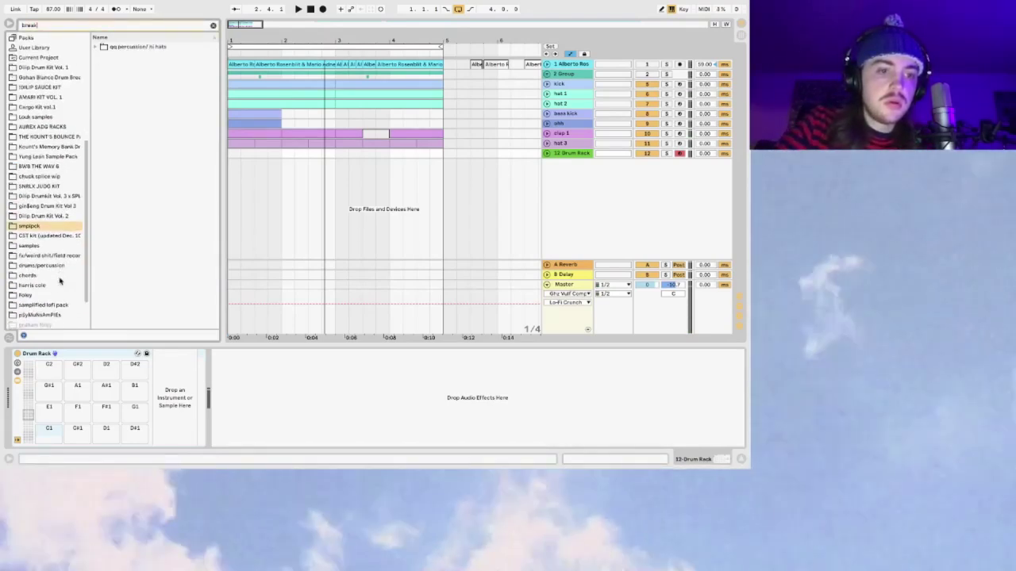
pyautogui.click(38, 247)
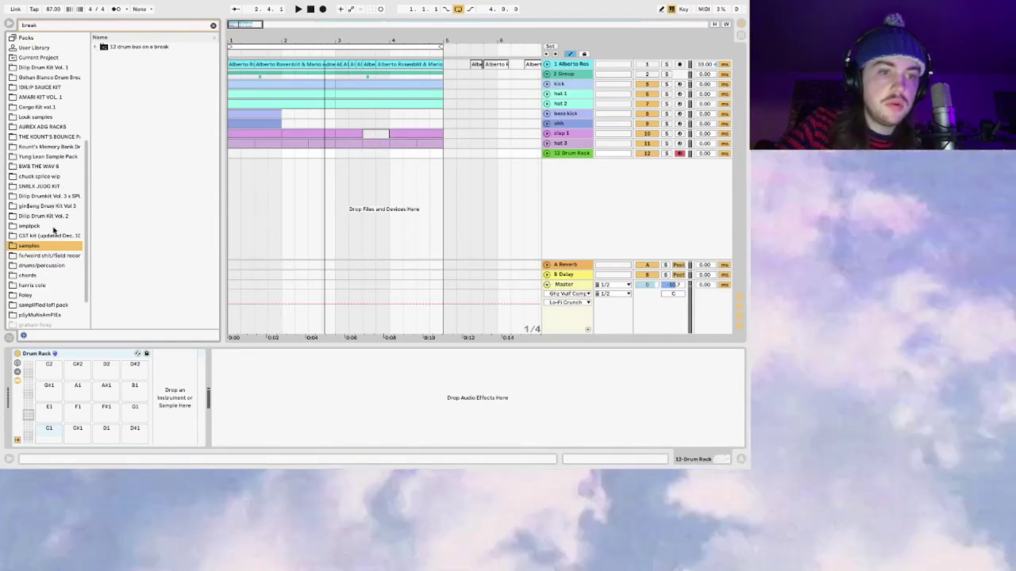
pyautogui.write('drum')
# Step: Audition the Hotlegs, Il Sericentro - Afka and other breaks, then load the Laser break onto C1
pyautogui.click(151, 146)
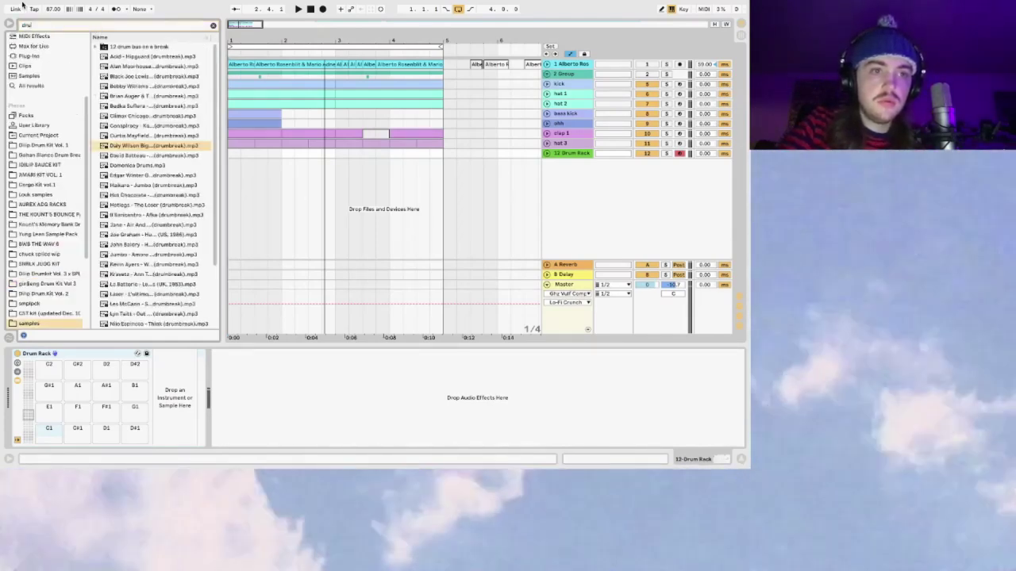
pyautogui.click(162, 204)
pyautogui.click(163, 215)
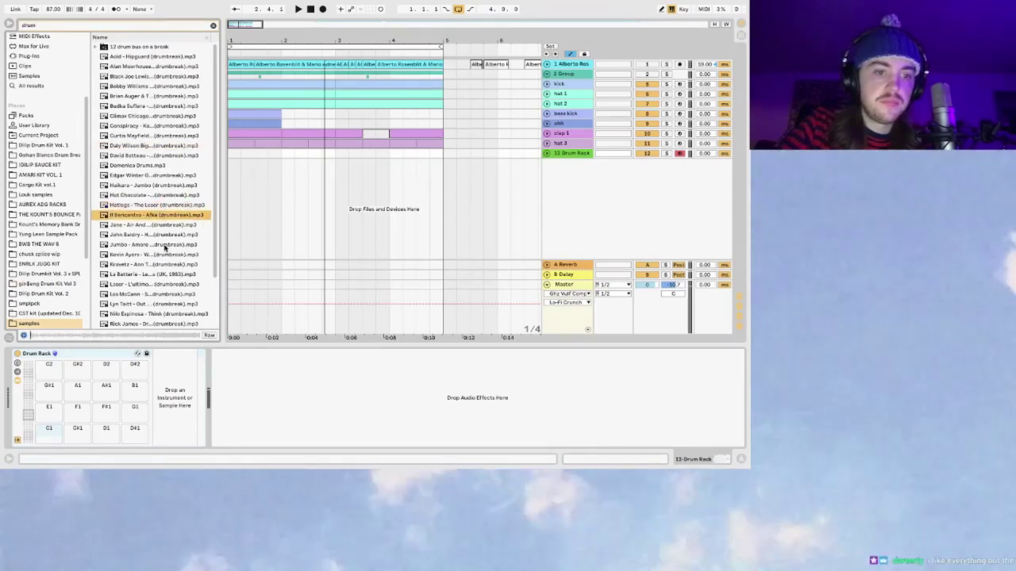
pyautogui.click(167, 225)
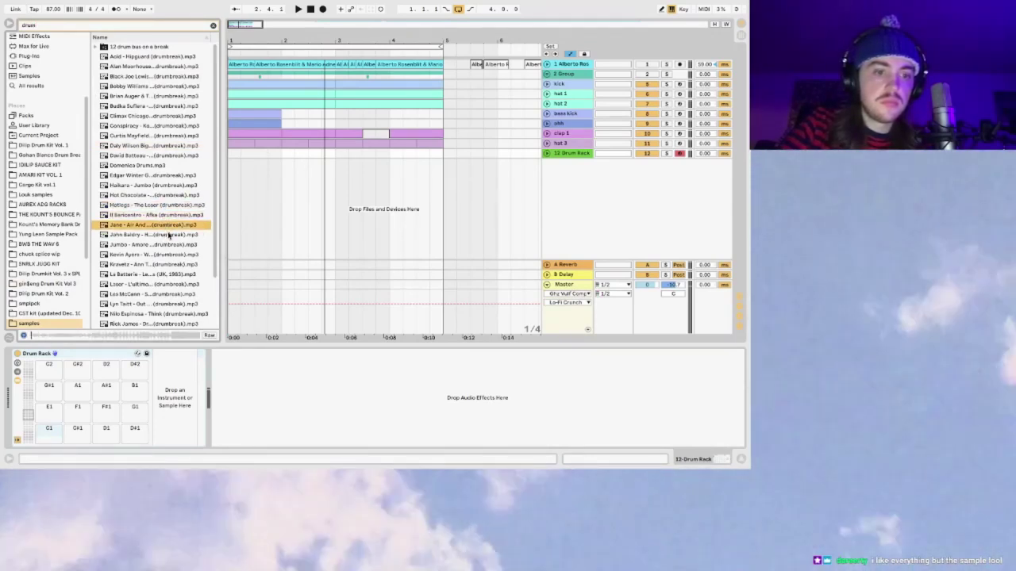
pyautogui.click(169, 235)
pyautogui.click(176, 284)
pyautogui.scroll(-3, 177, 290)
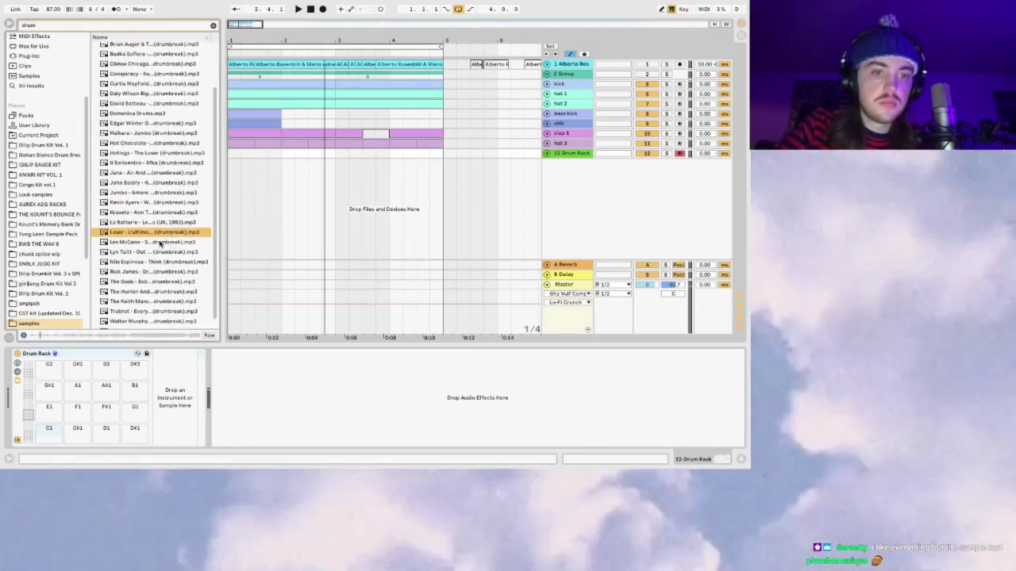
pyautogui.moveTo(46, 436); pyautogui.dragTo(46, 436)
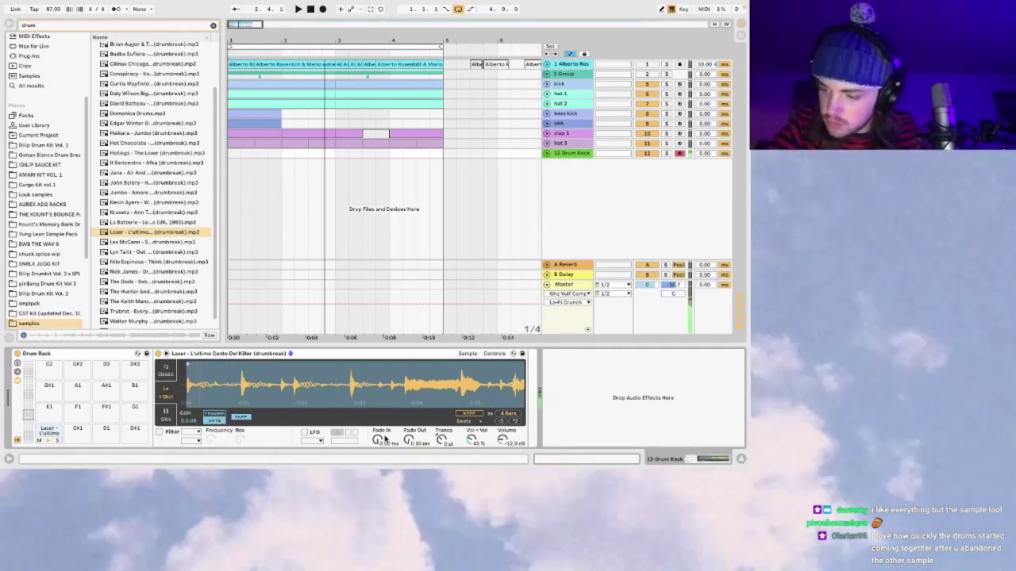
# Step: Transpose the Laser break up in Simpler while playing, then capture the pads as a two-bar clip
pyautogui.press('space')
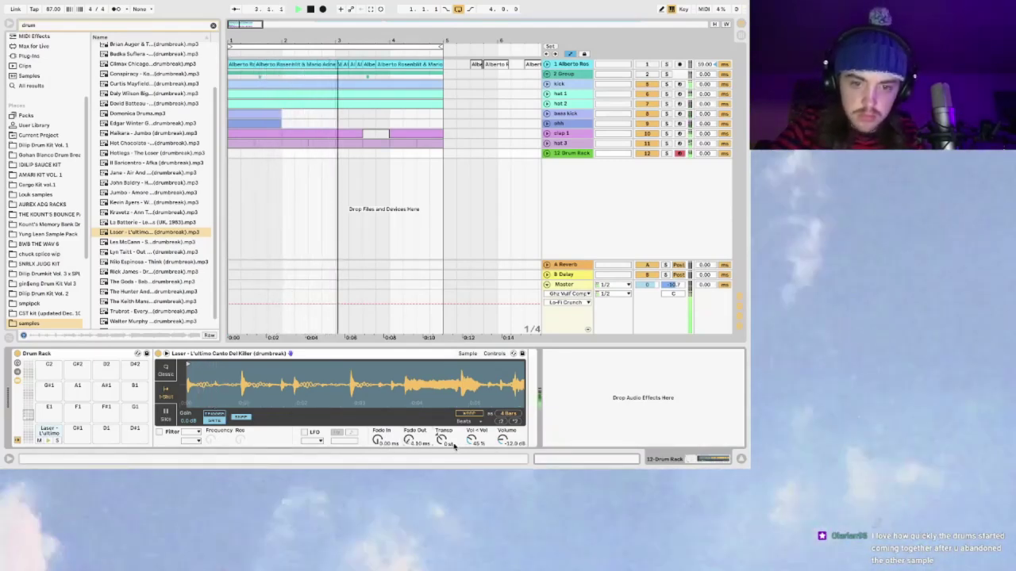
pyautogui.moveTo(442, 439); pyautogui.dragTo(442, 425)
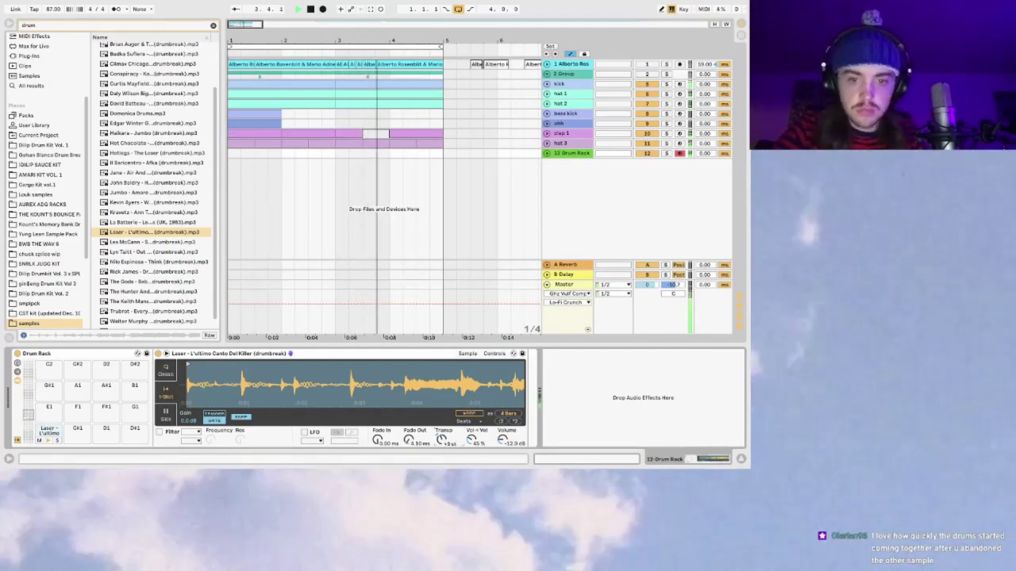
pyautogui.moveTo(442, 444); pyautogui.dragTo(442, 444)
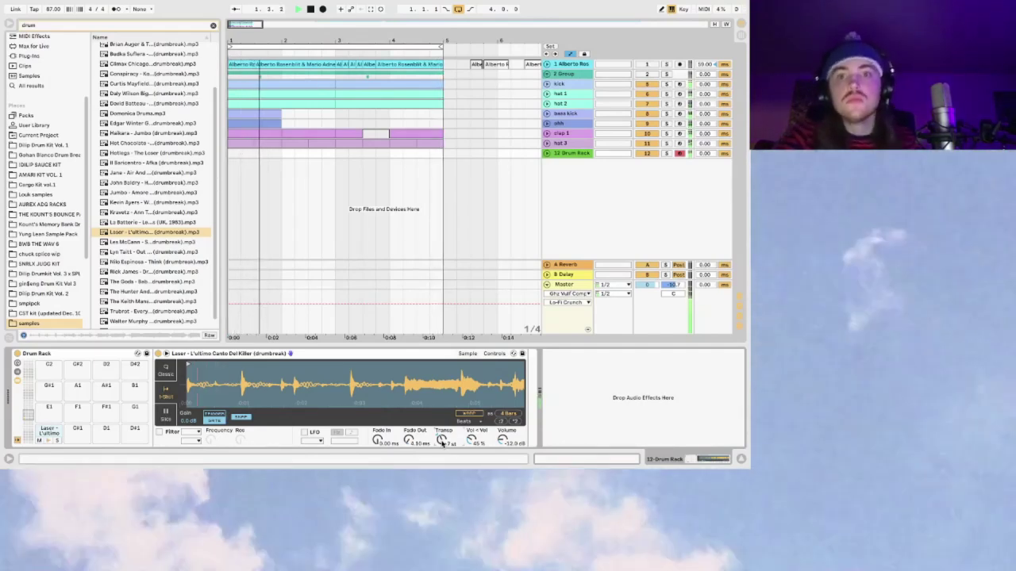
pyautogui.click(368, 11)
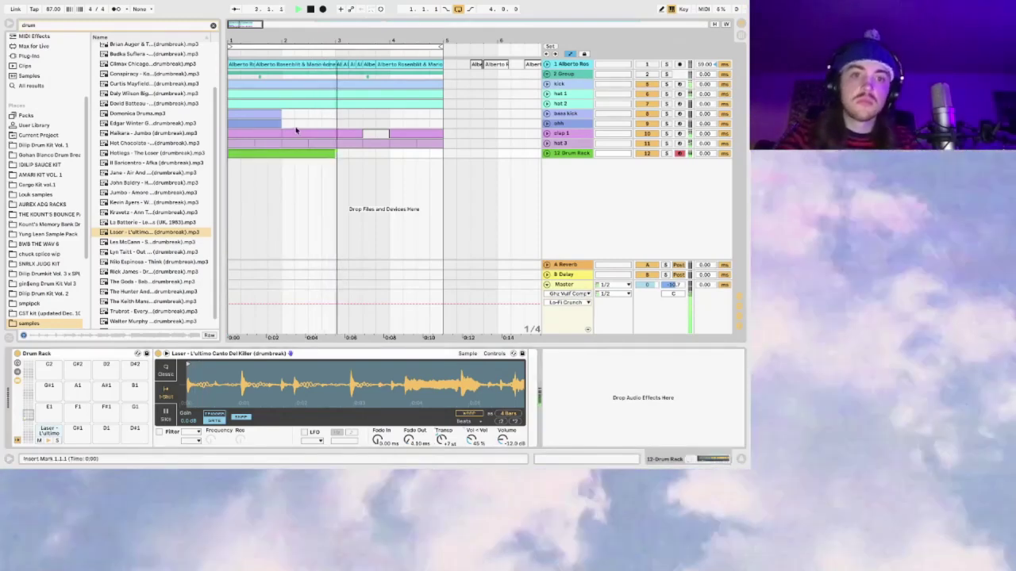
# Step: Open the captured clip's notes and select one of the Laser notes
pyautogui.doubleClick(280, 154)
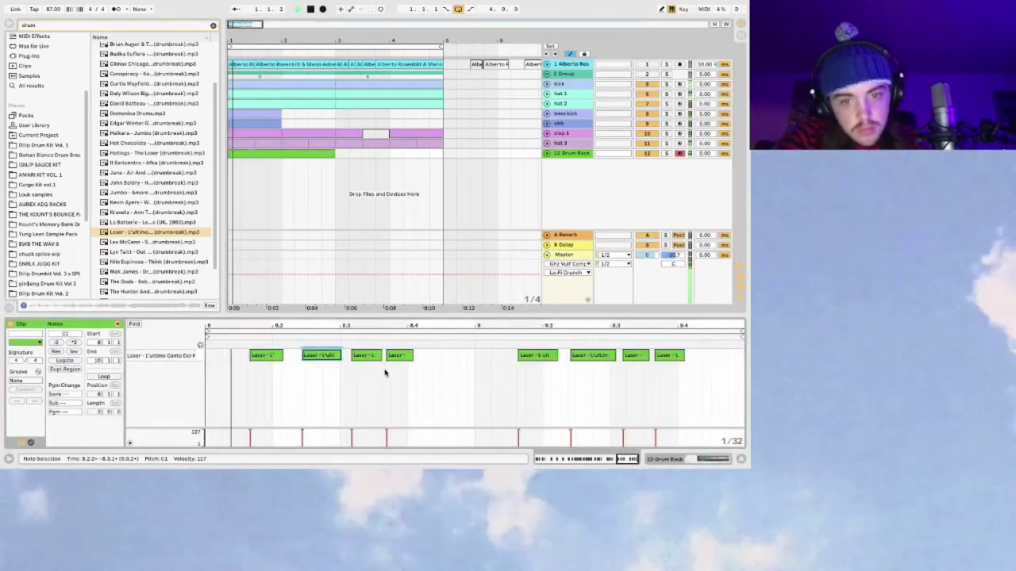
pyautogui.moveTo(385, 370); pyautogui.dragTo(364, 365)
pyautogui.click(363, 357)
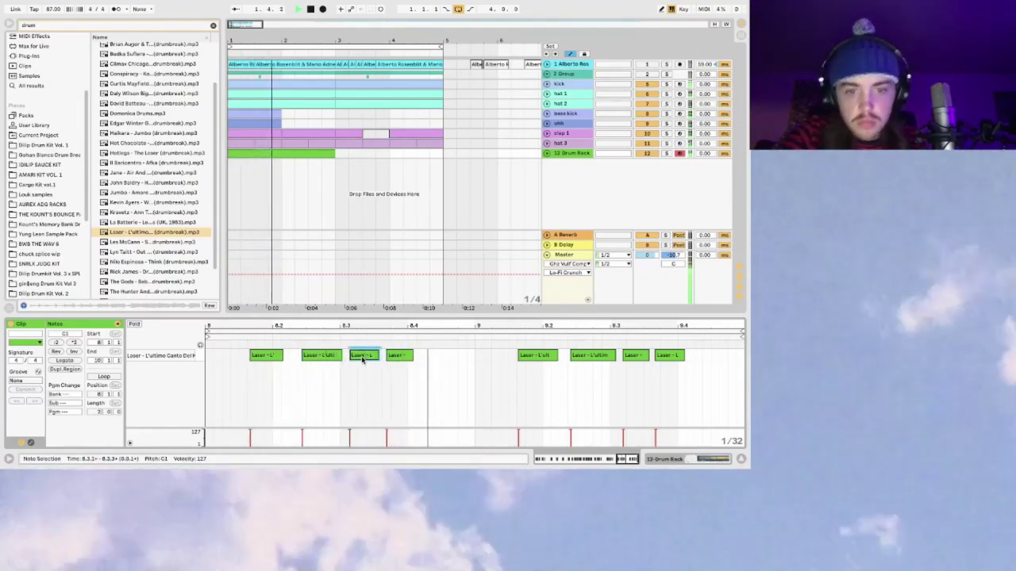
# Step: Pan the track to 6L, name it 'break shit', and duplicate its two-bar clip to bar 5
pyautogui.click(546, 153)
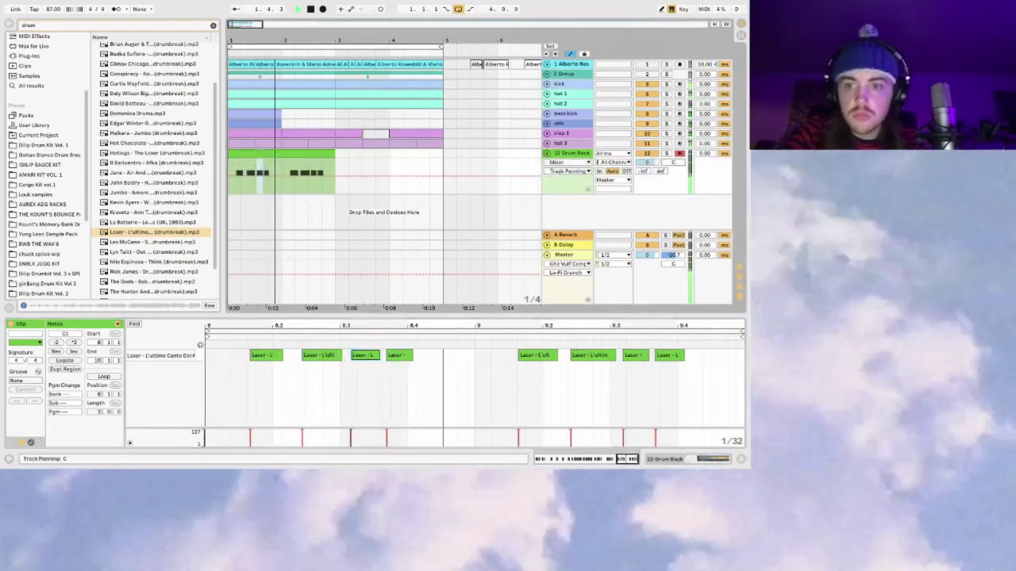
pyautogui.moveTo(673, 167); pyautogui.dragTo(673, 173)
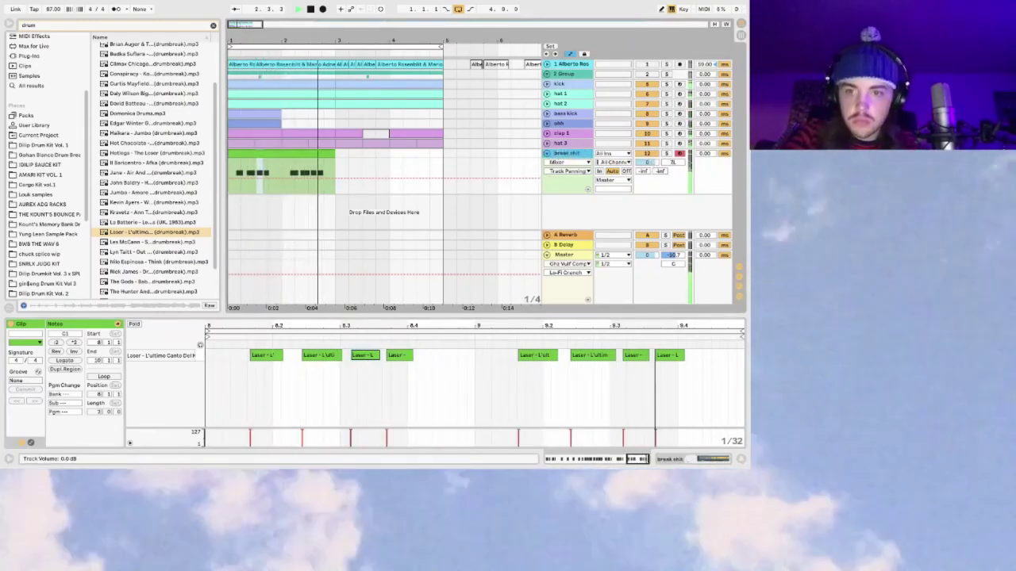
pyautogui.click(317, 155)
pyautogui.press('super+d')
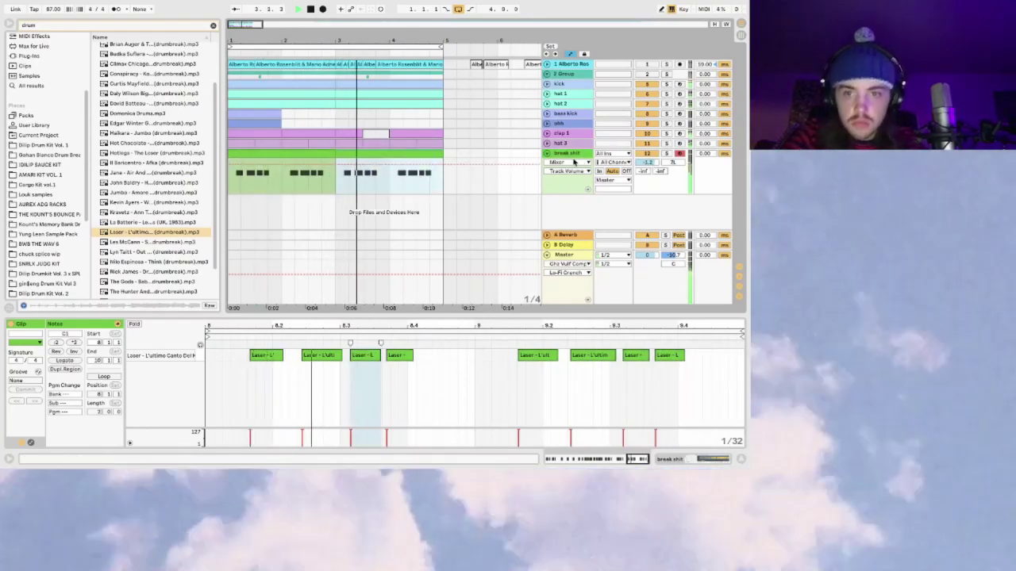
pyautogui.click(573, 157)
pyautogui.rightClick(566, 153)
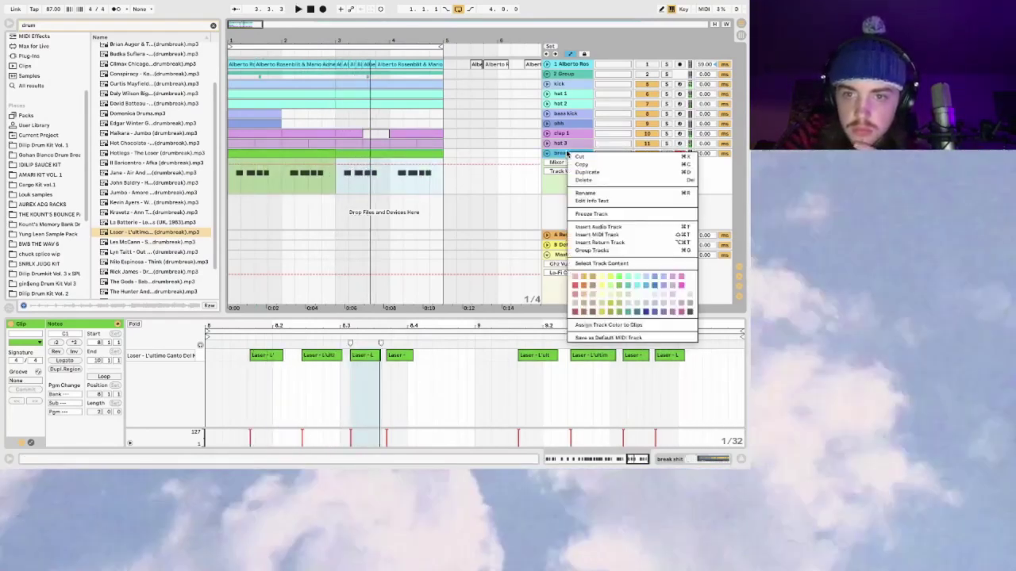
# Step: Freeze the break shit track and flatten it into audio clips
pyautogui.click(595, 214)
pyautogui.rightClick(561, 158)
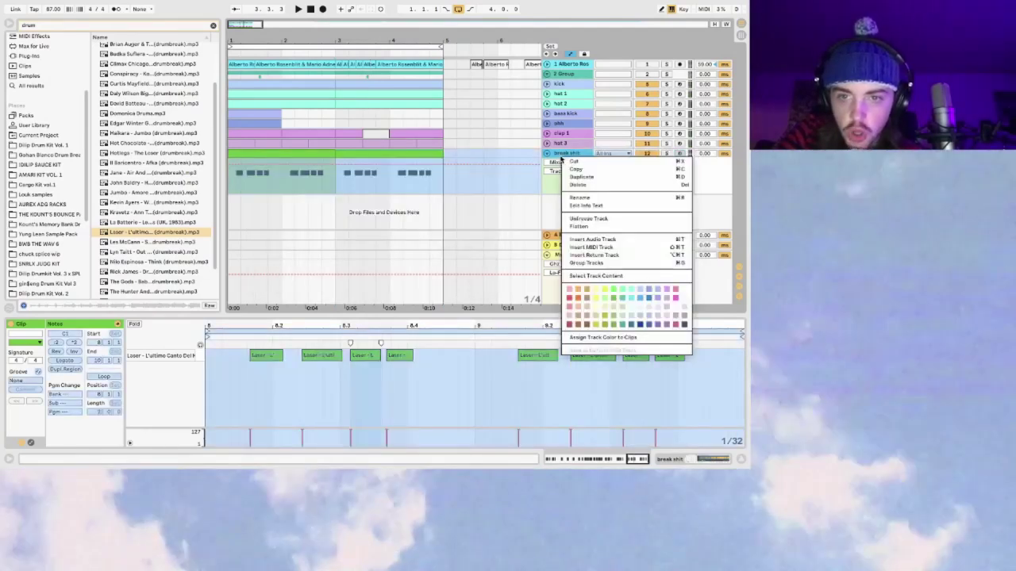
pyautogui.click(596, 228)
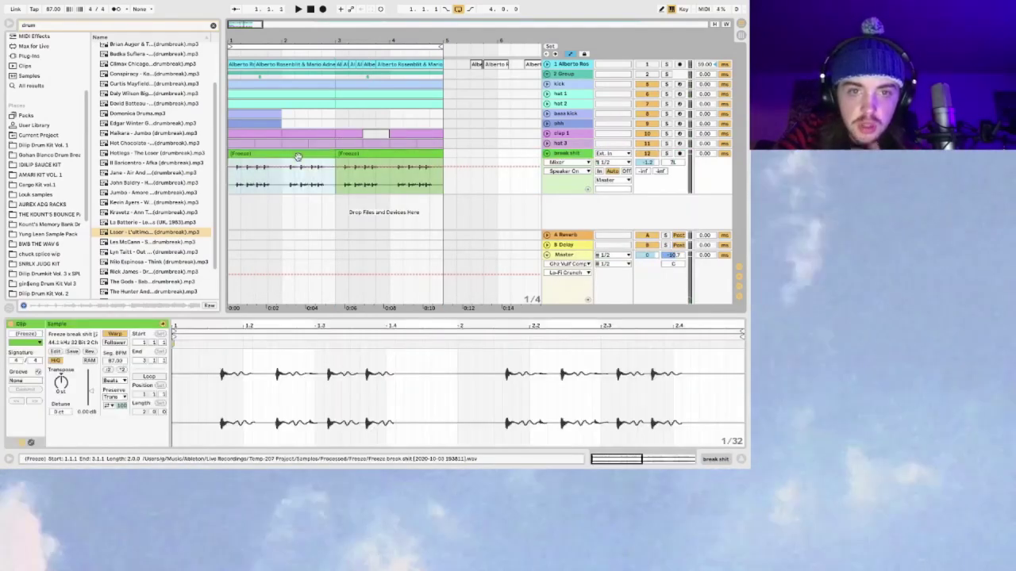
# Step: Transpose both flattened break clips down by 12 semitones and play them
pyautogui.click(349, 161)
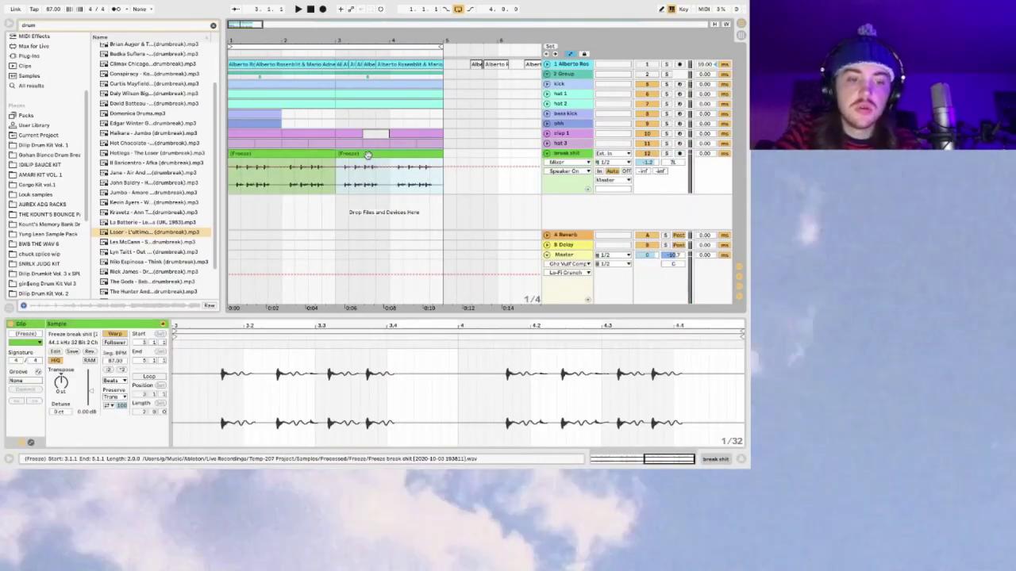
pyautogui.keyDown('shift'); pyautogui.click(271, 153); pyautogui.keyUp('shift')
pyautogui.moveTo(73, 383); pyautogui.dragTo(61, 389)
pyautogui.press('space')
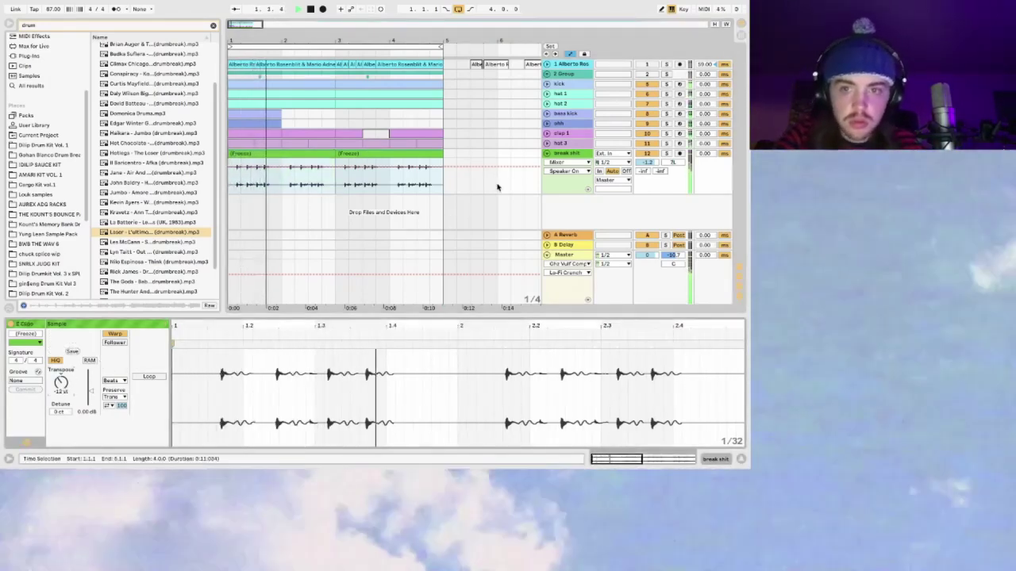
# Step: Chop the first break clip into one-beat slices, splitting at beats 1.3 and 1.4
pyautogui.click(292, 168)
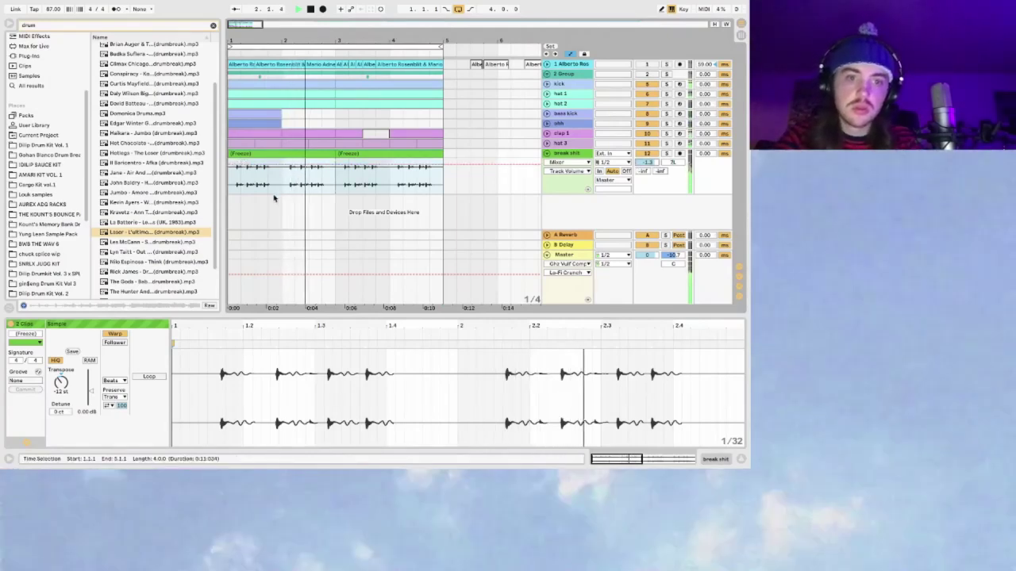
pyautogui.click(260, 152)
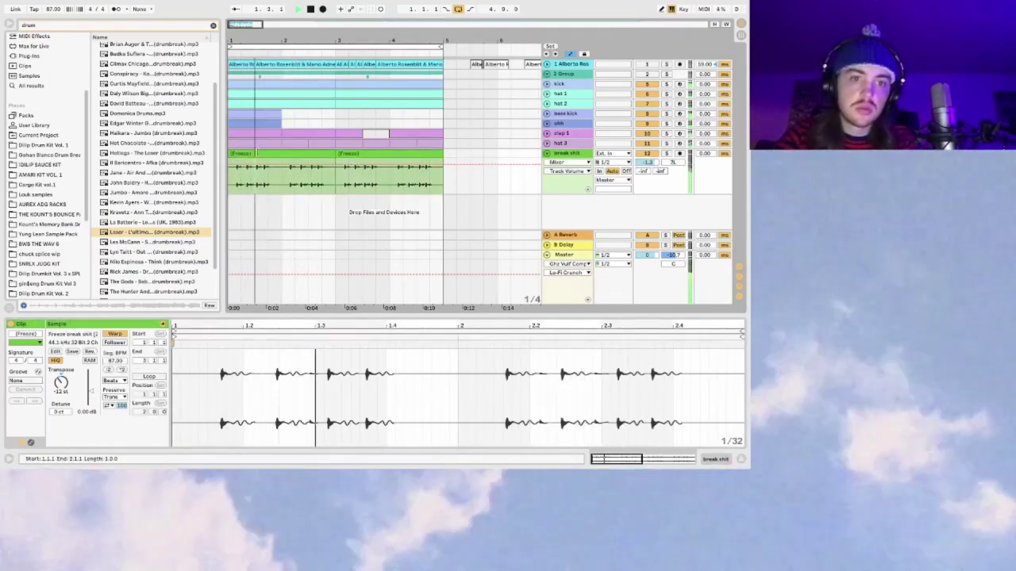
pyautogui.hotkey('ctrl', 'e')
pyautogui.moveTo(242, 174); pyautogui.dragTo(272, 191)
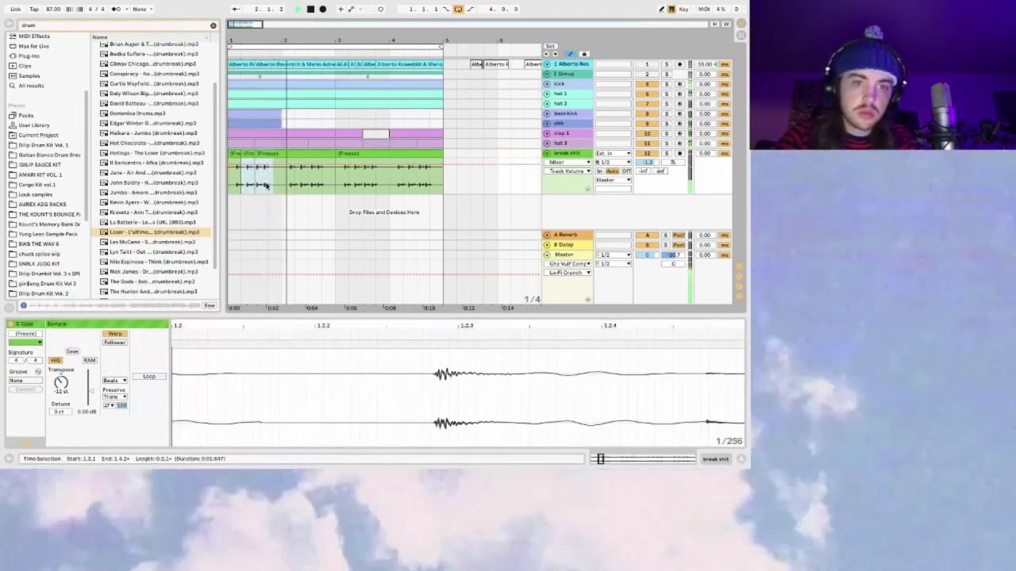
pyautogui.click(266, 185)
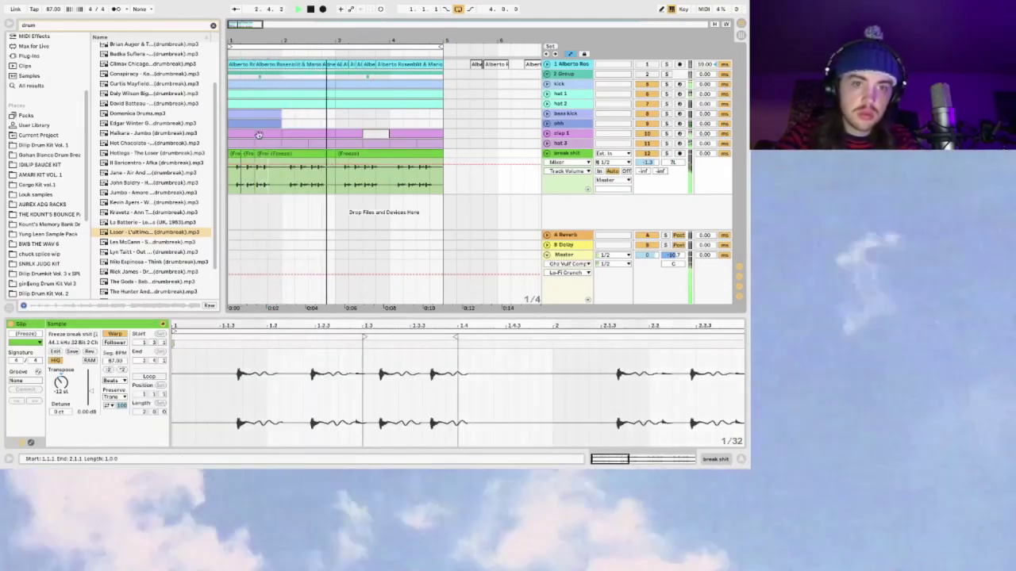
pyautogui.click(247, 154)
pyautogui.hotkey('ctrl', 'd')
pyautogui.hotkey('ctrl', 'd')
pyautogui.hotkey('ctrl', 'd')
pyautogui.click(230, 183)
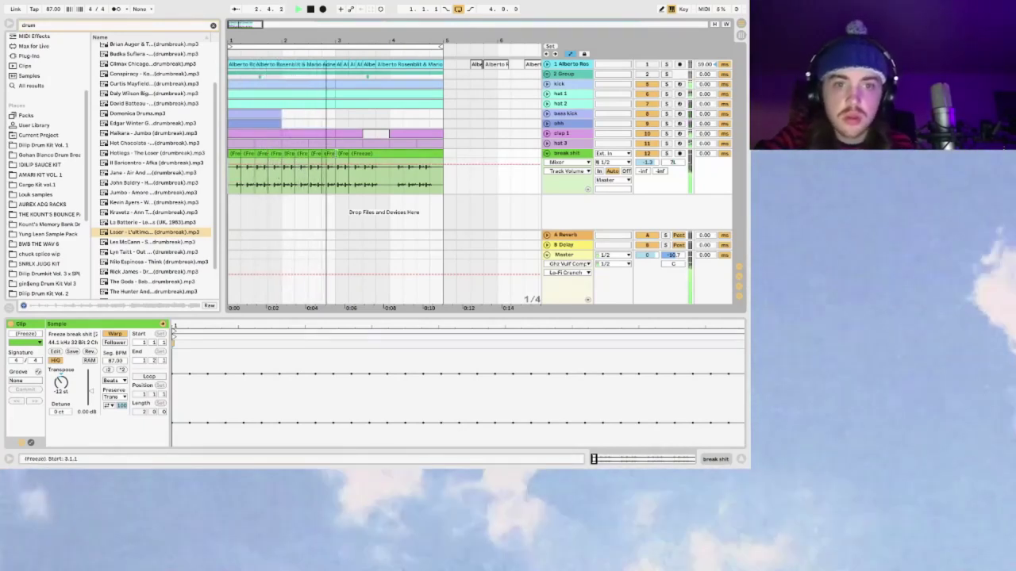
# Step: Move one bar-3 slice earlier and another later, then play the varied pattern
pyautogui.click(343, 170)
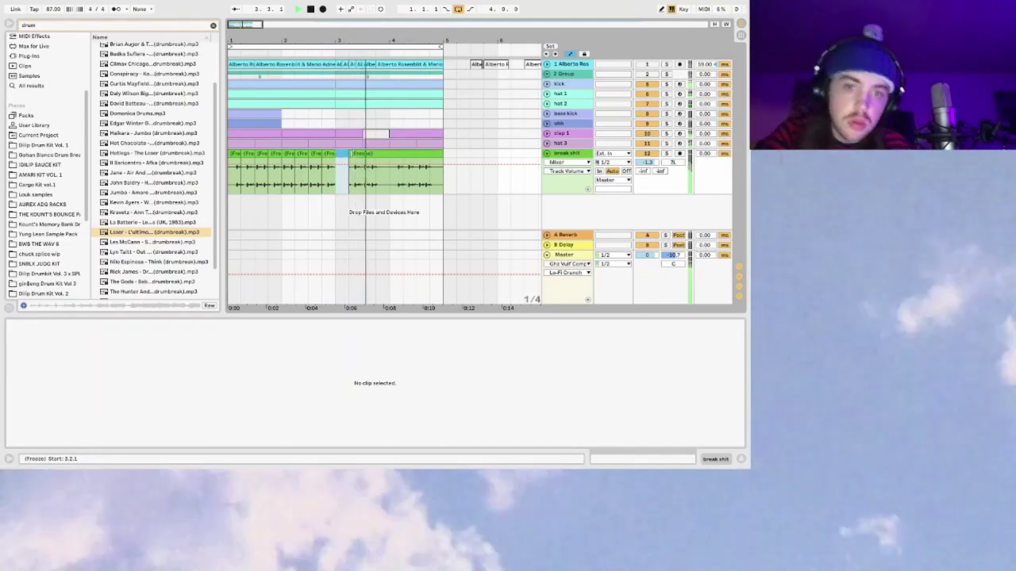
pyautogui.moveTo(343, 153); pyautogui.dragTo(313, 153)
pyautogui.press('space')
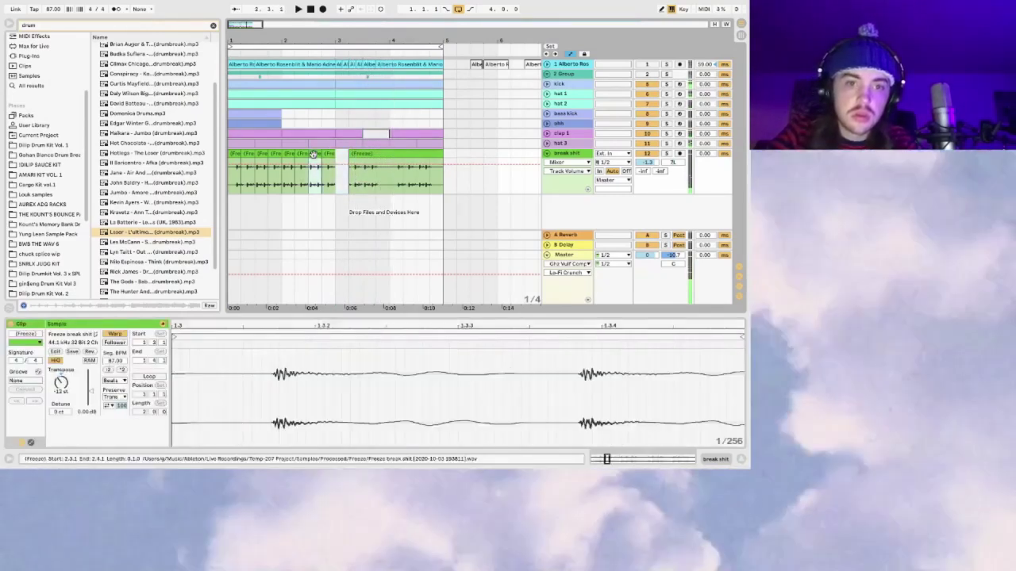
pyautogui.click(378, 164)
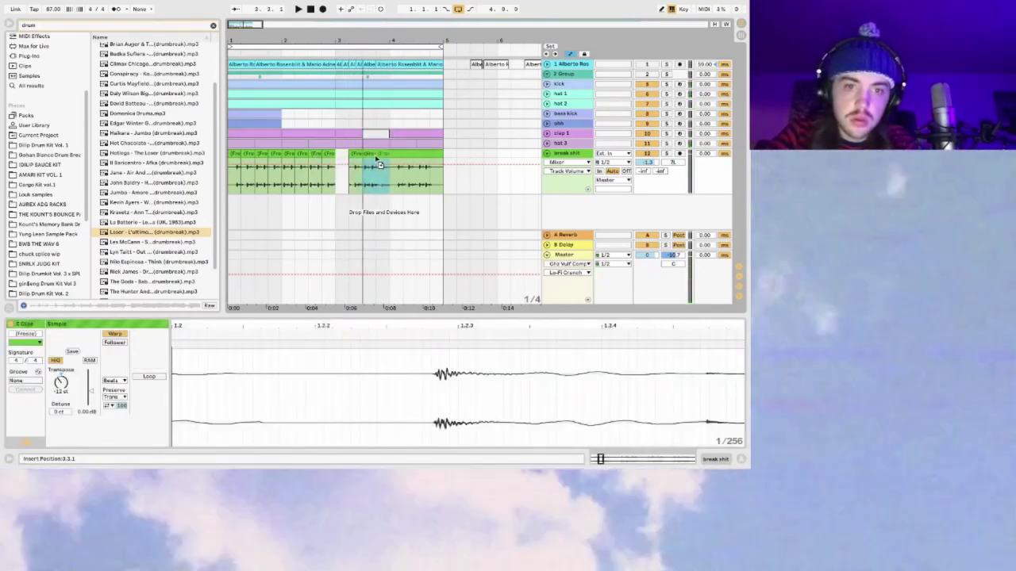
pyautogui.press('space')
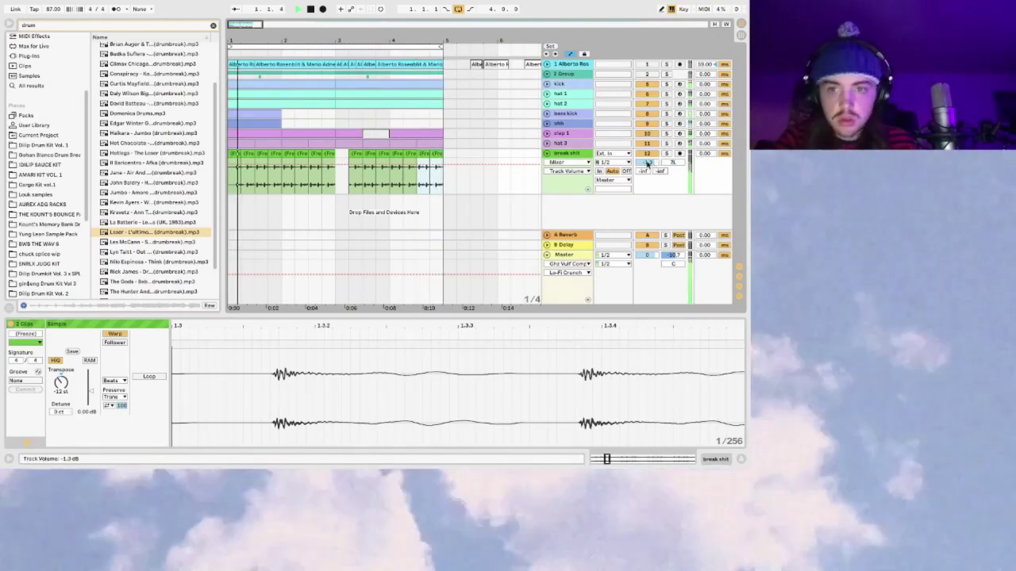
pyautogui.click(230, 119)
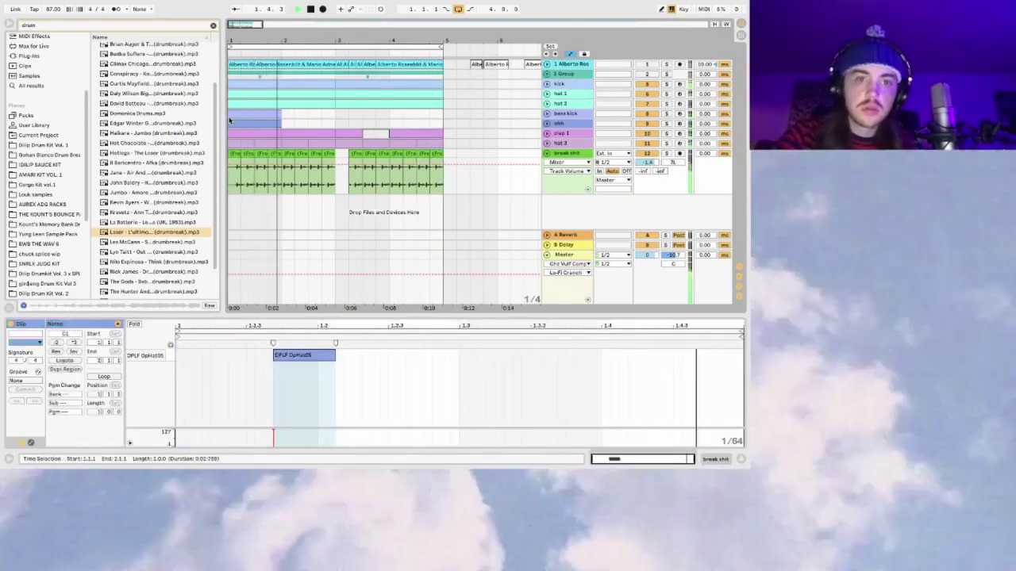
# Step: Copy the bass kick clip to bar 3, pan break shit to 18L, and browse Drums
pyautogui.click(262, 113)
pyautogui.moveTo(272, 108); pyautogui.dragTo(364, 113)
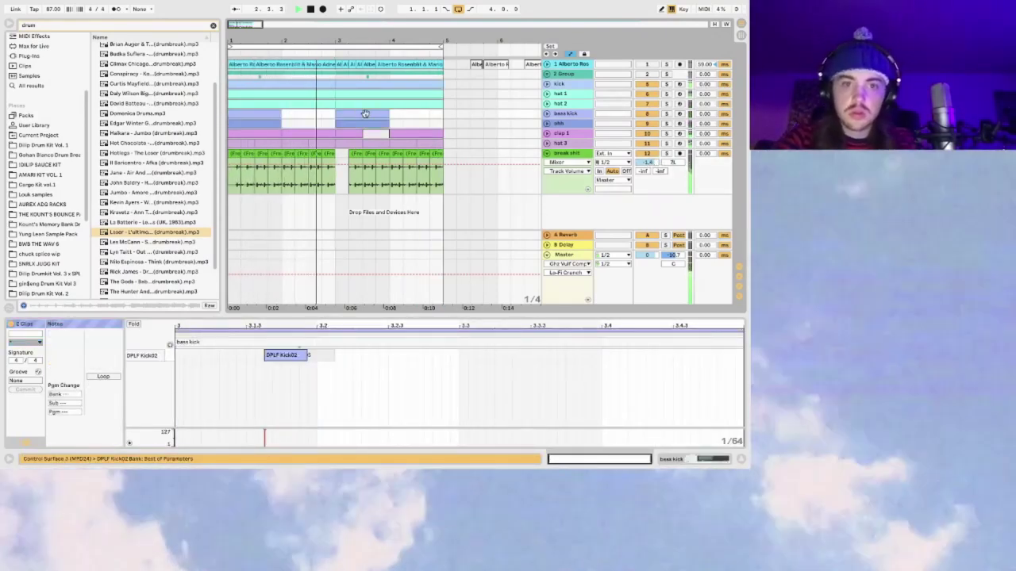
pyautogui.click(549, 153)
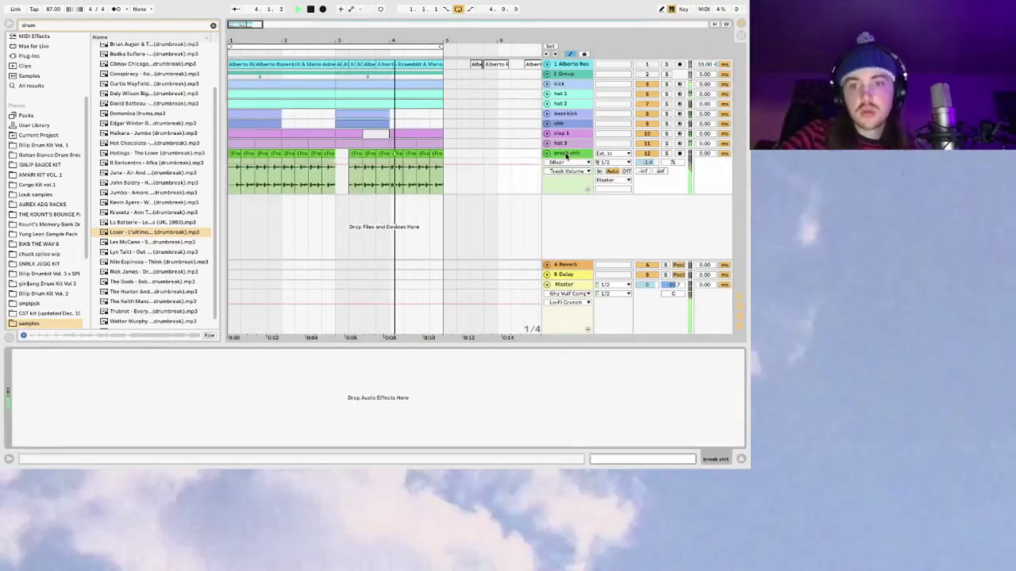
pyautogui.moveTo(673, 162); pyautogui.dragTo(649, 171)
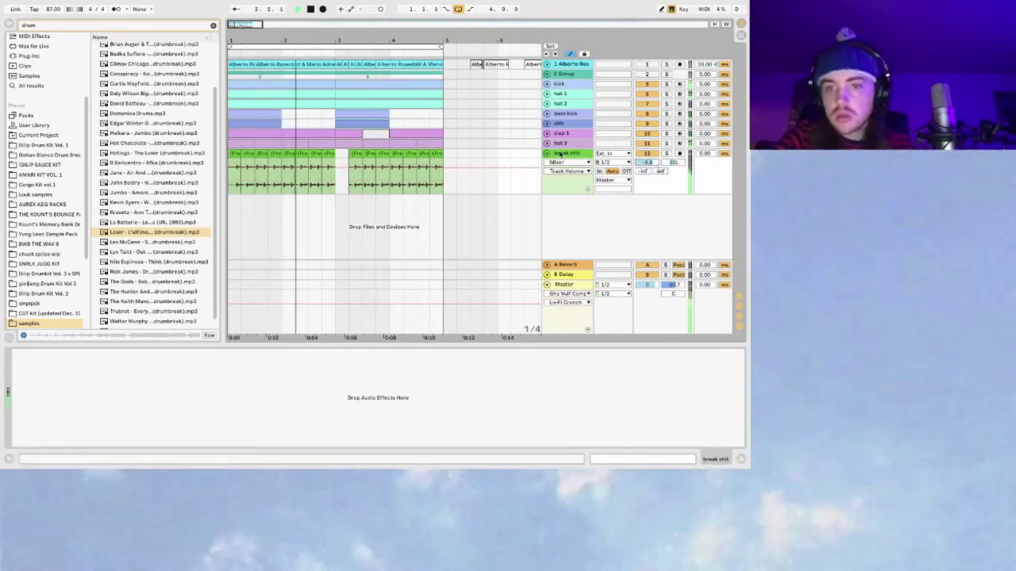
pyautogui.click(547, 153)
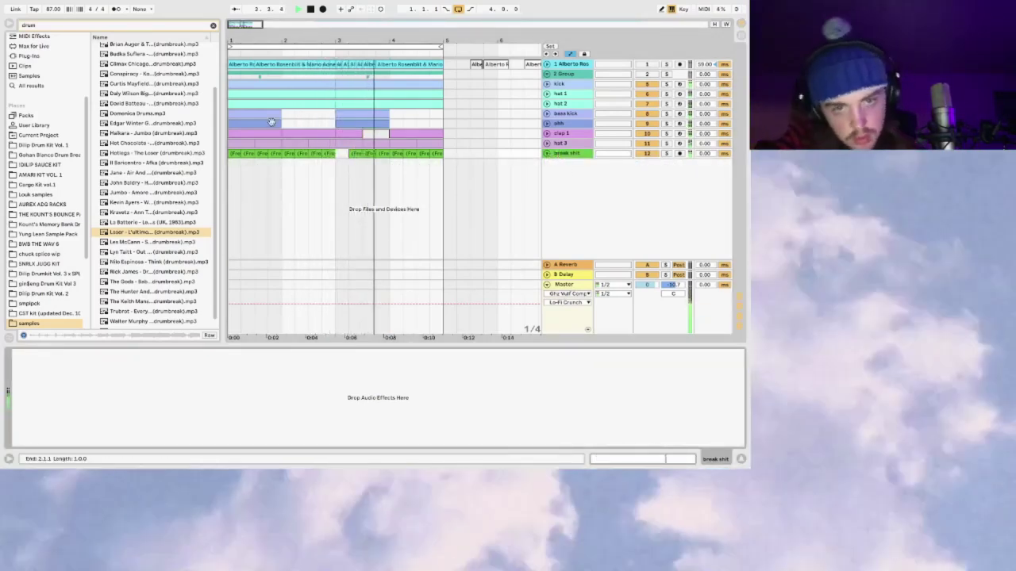
pyautogui.scroll(3, 44, 155)
pyautogui.click(27, 116)
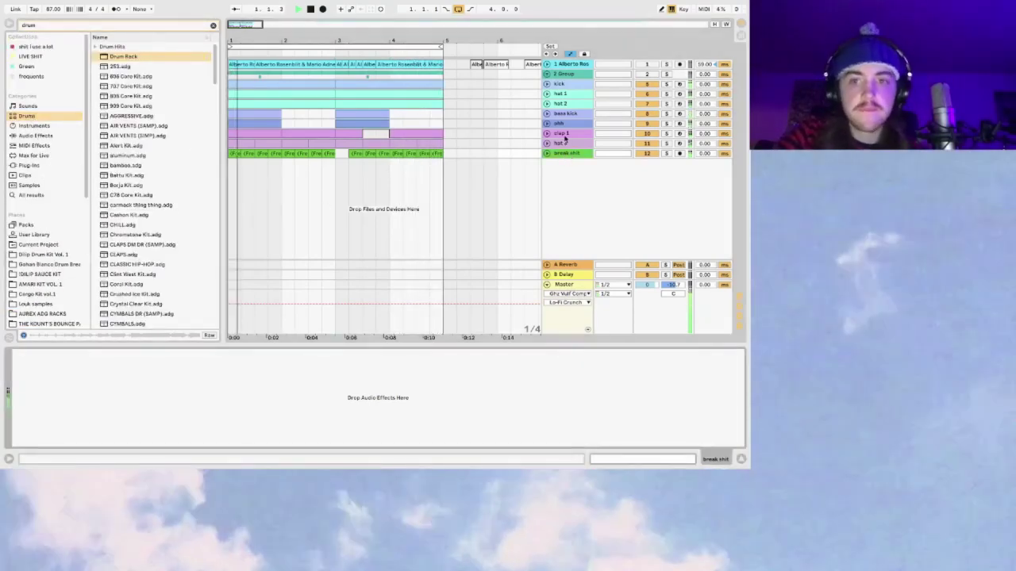
# Step: Add an EQ Eight from Audio Effects after the break shit track's Compressor
pyautogui.click(564, 133)
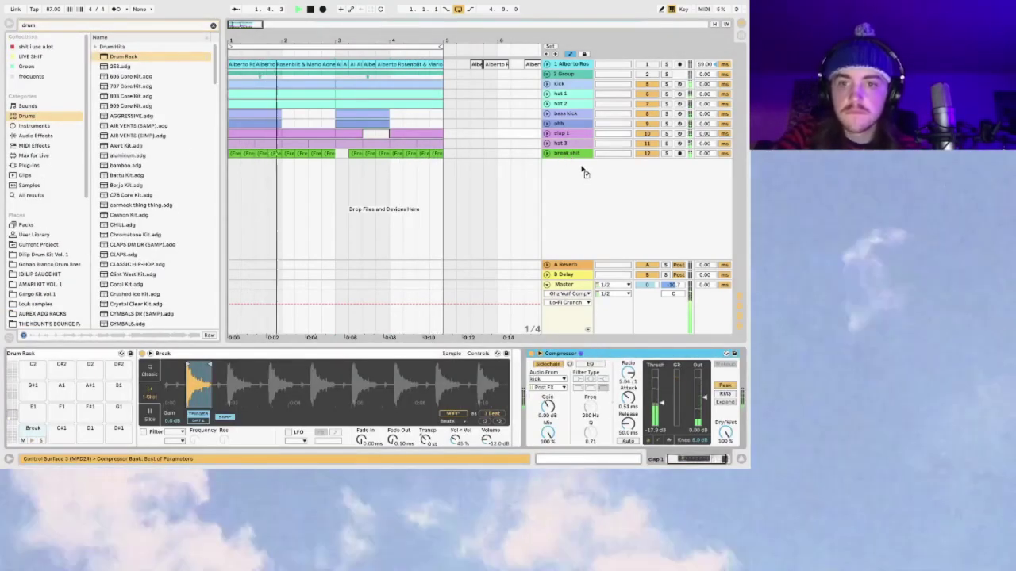
pyautogui.click(582, 154)
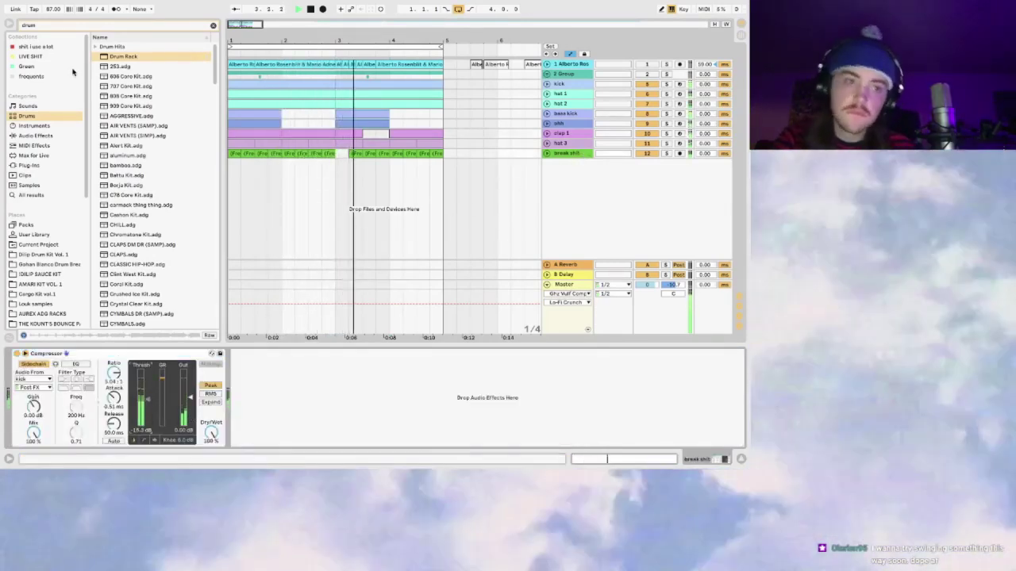
pyautogui.click(49, 138)
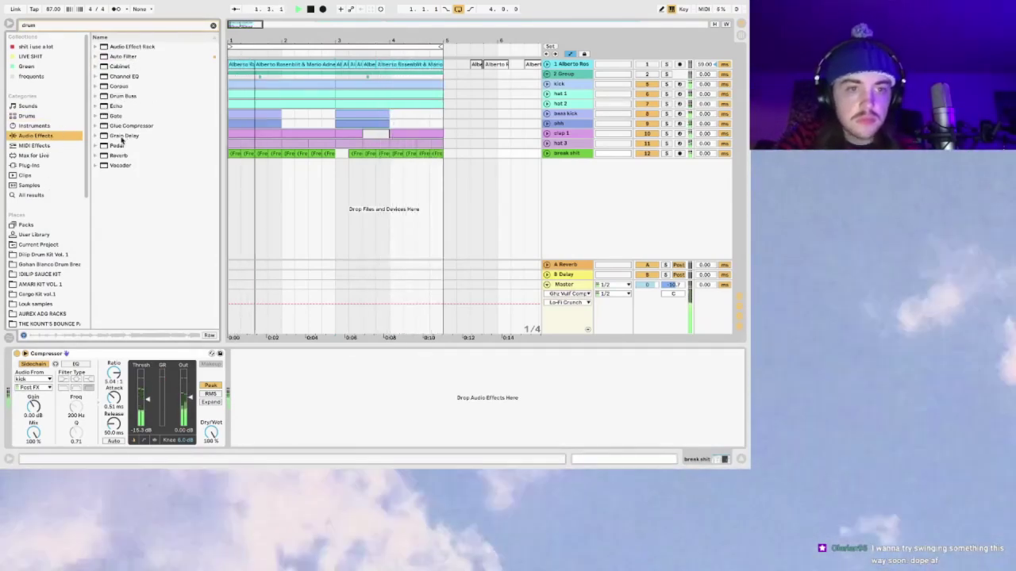
pyautogui.click(213, 25)
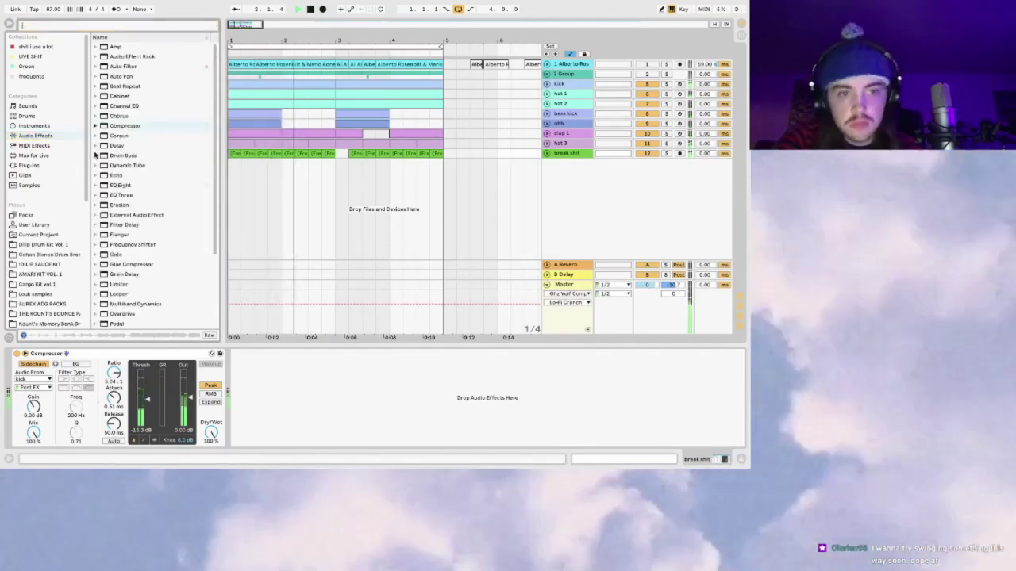
pyautogui.moveTo(120, 185); pyautogui.dragTo(303, 410)
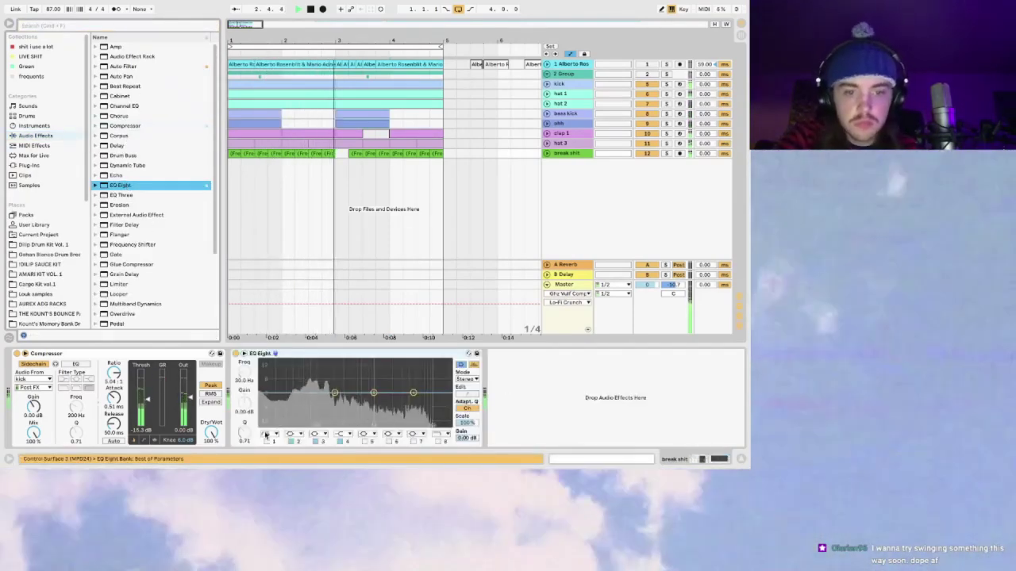
# Step: Enable the EQ Eight low-cut band around 50.6 Hz and raise break shit's volume to -11.9 dB
pyautogui.click(267, 441)
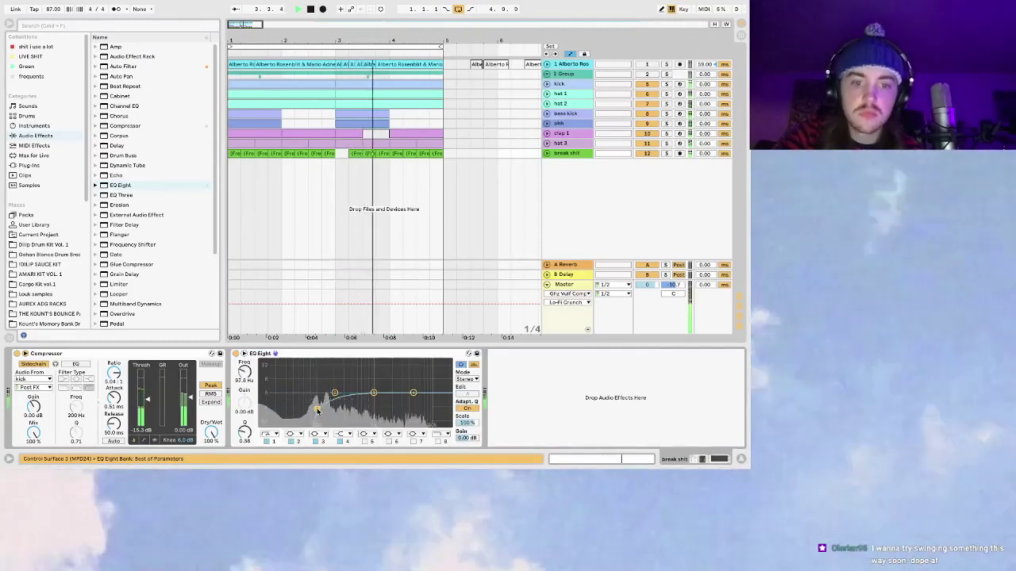
pyautogui.moveTo(317, 410); pyautogui.dragTo(334, 411)
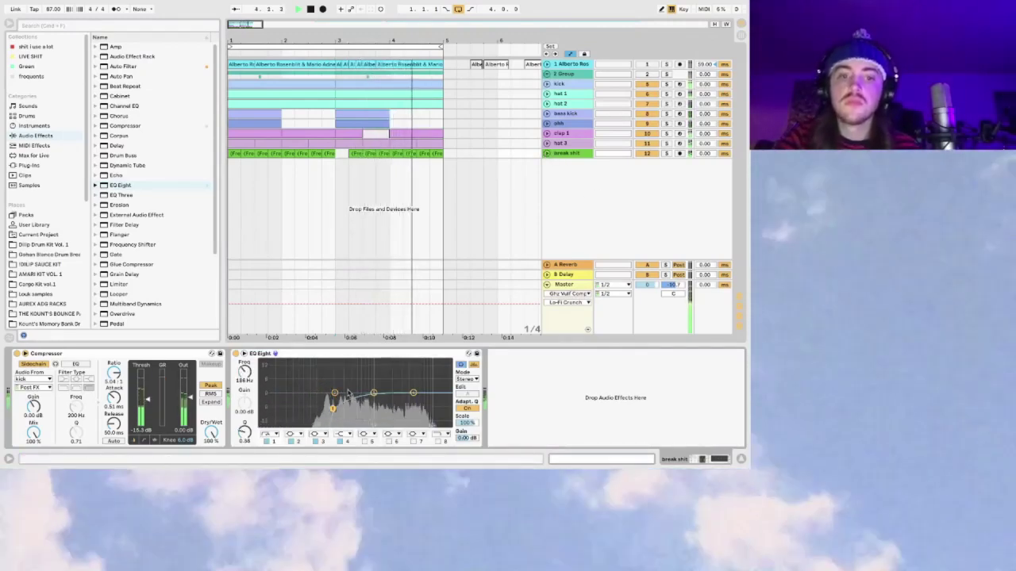
pyautogui.click(546, 153)
pyautogui.moveTo(516, 179); pyautogui.dragTo(515, 173)
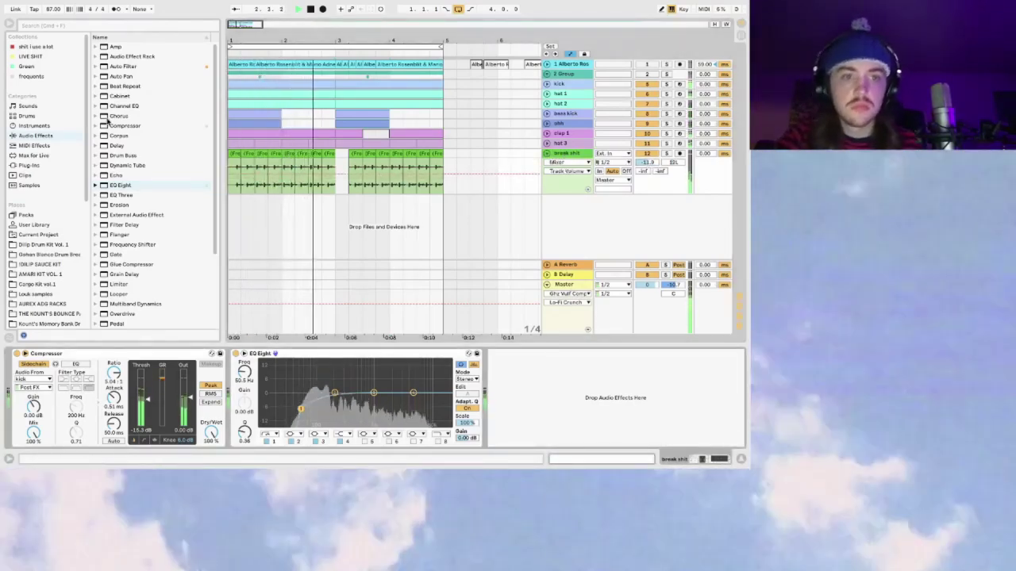
# Step: Add a Delay to break shit with a ~2.88 kHz filter and 57% feedback, and lower the volume slightly
pyautogui.doubleClick(119, 146)
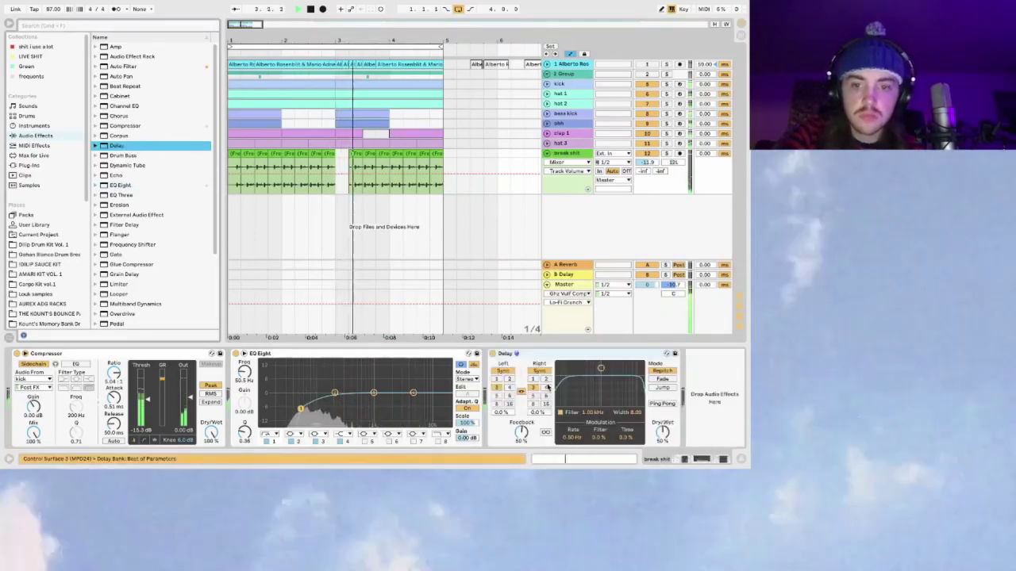
pyautogui.moveTo(601, 368); pyautogui.dragTo(620, 381)
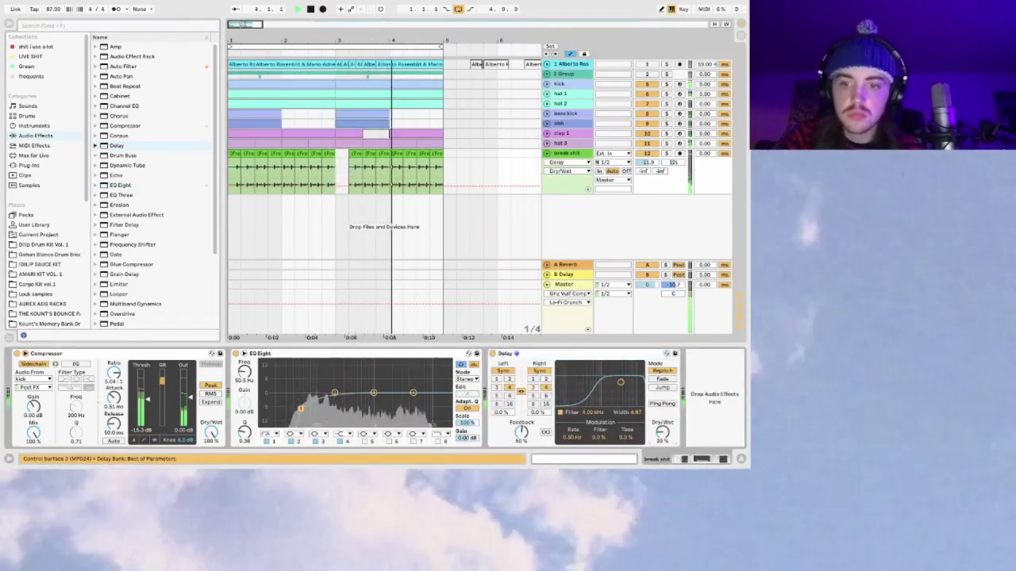
pyautogui.moveTo(662, 433); pyautogui.dragTo(698, 448)
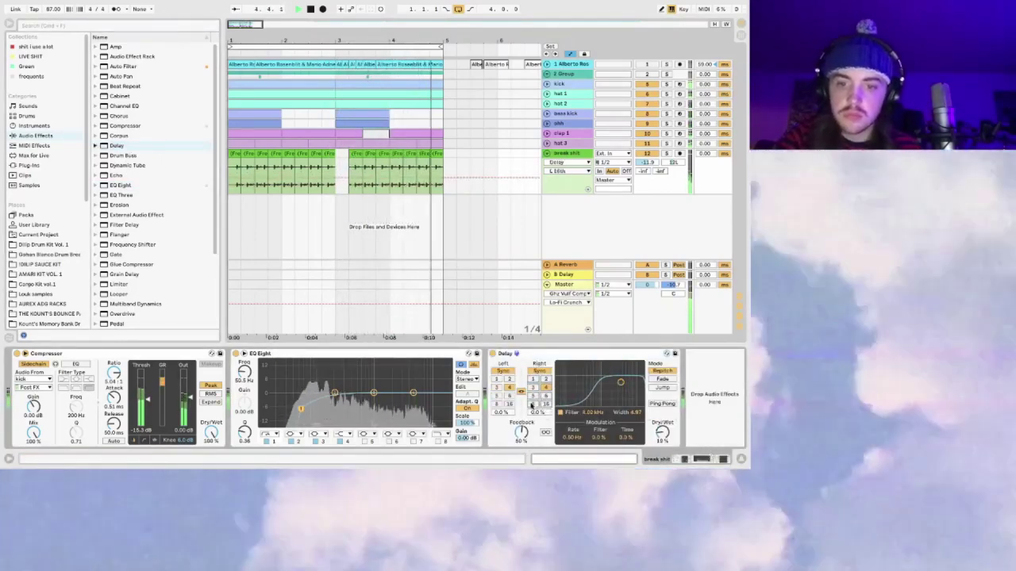
pyautogui.moveTo(662, 433); pyautogui.dragTo(662, 413)
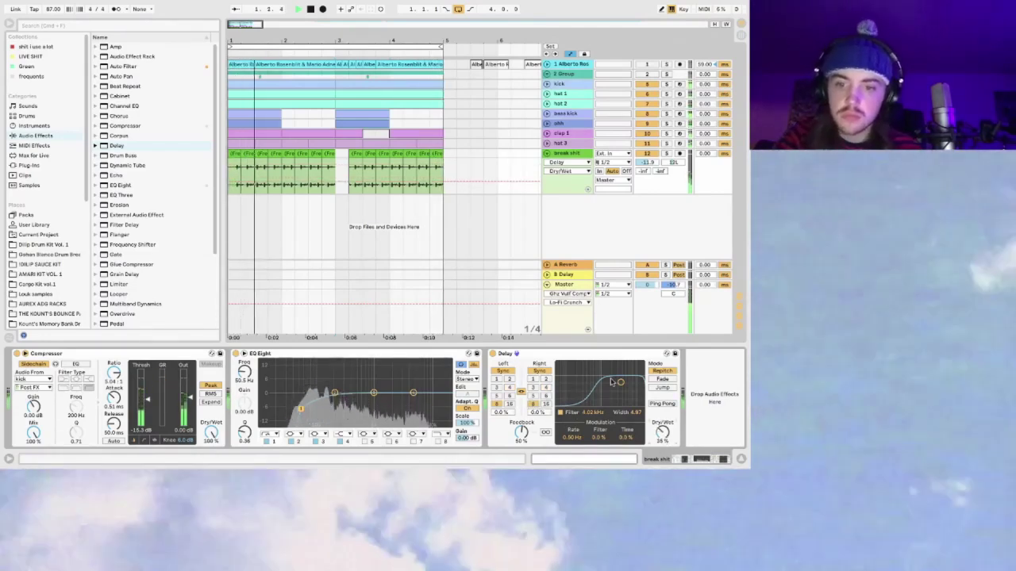
pyautogui.moveTo(620, 381); pyautogui.dragTo(617, 385)
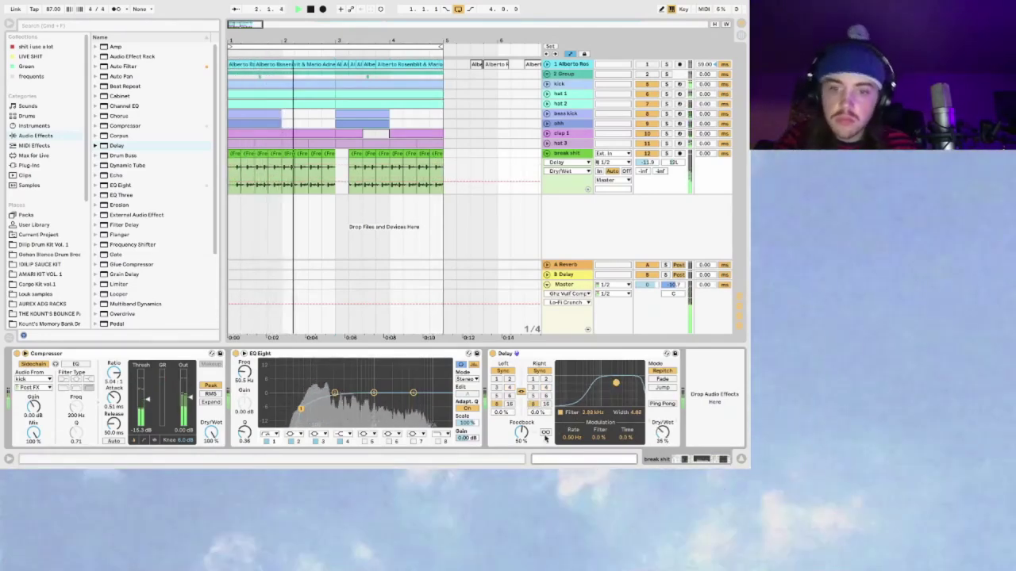
pyautogui.moveTo(522, 430); pyautogui.dragTo(521, 426)
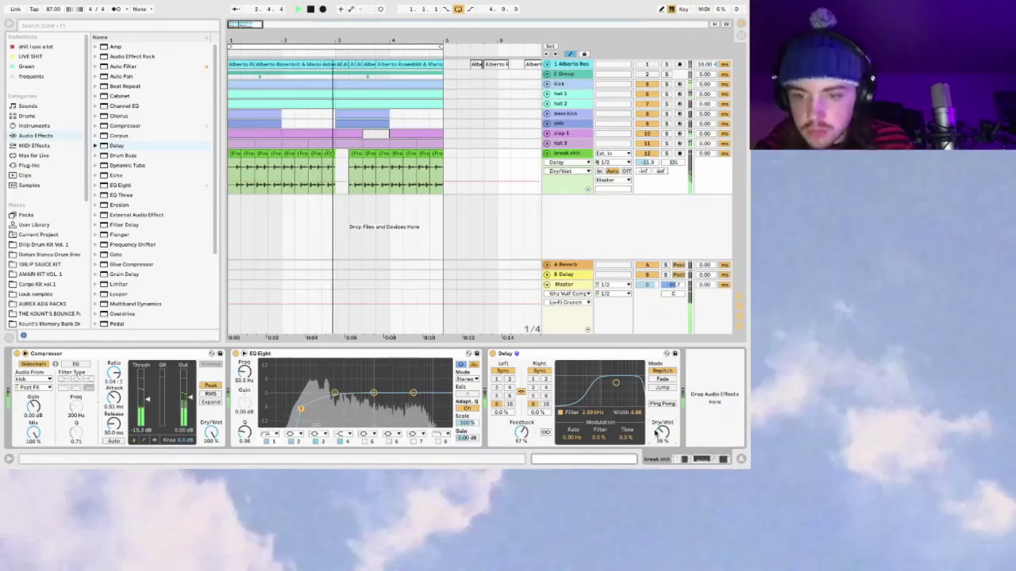
pyautogui.click(661, 432)
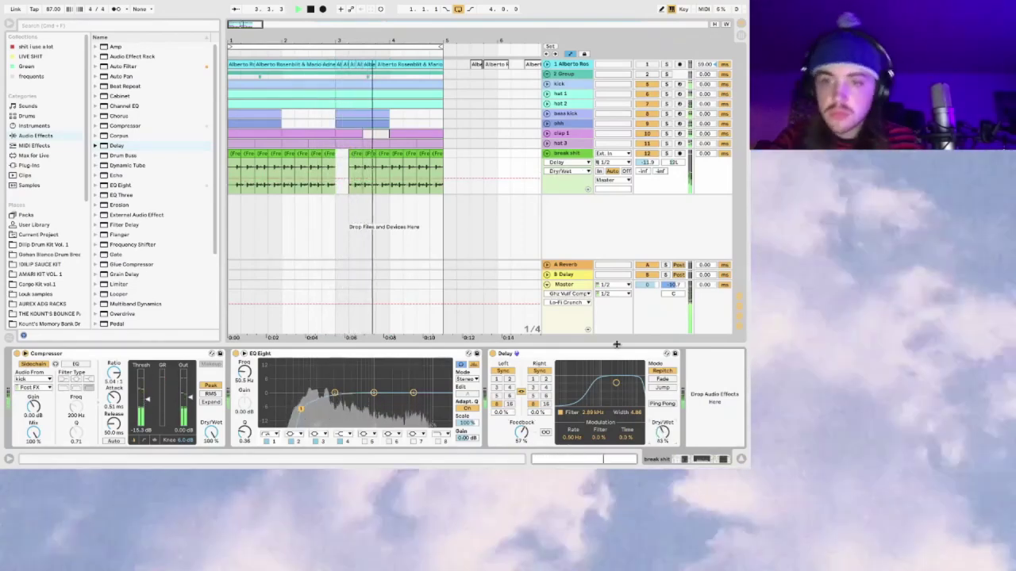
pyautogui.moveTo(651, 166); pyautogui.dragTo(652, 169)
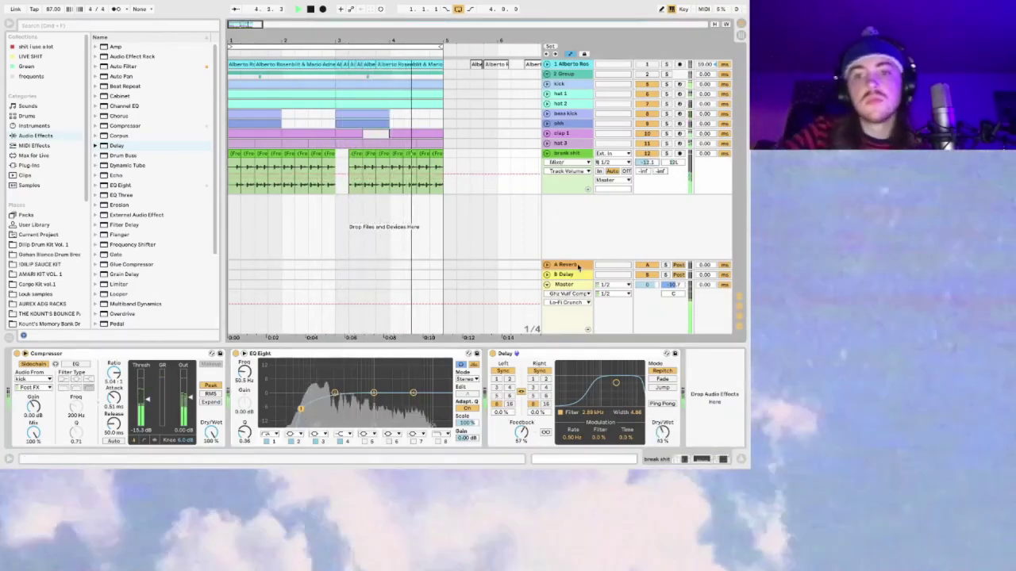
pyautogui.click(564, 284)
# Step: Set the Master's Vulf Compressor to 73% compression with Lo-Fi Crunch at 100%
pyautogui.click(68, 353)
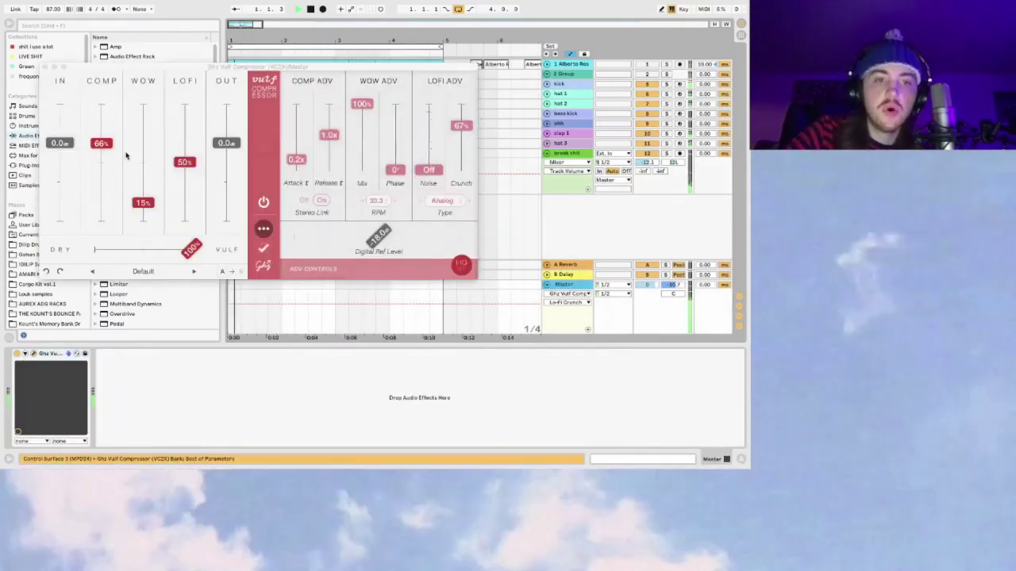
pyautogui.moveTo(103, 155); pyautogui.dragTo(109, 83)
pyautogui.moveTo(462, 123); pyautogui.dragTo(460, 60)
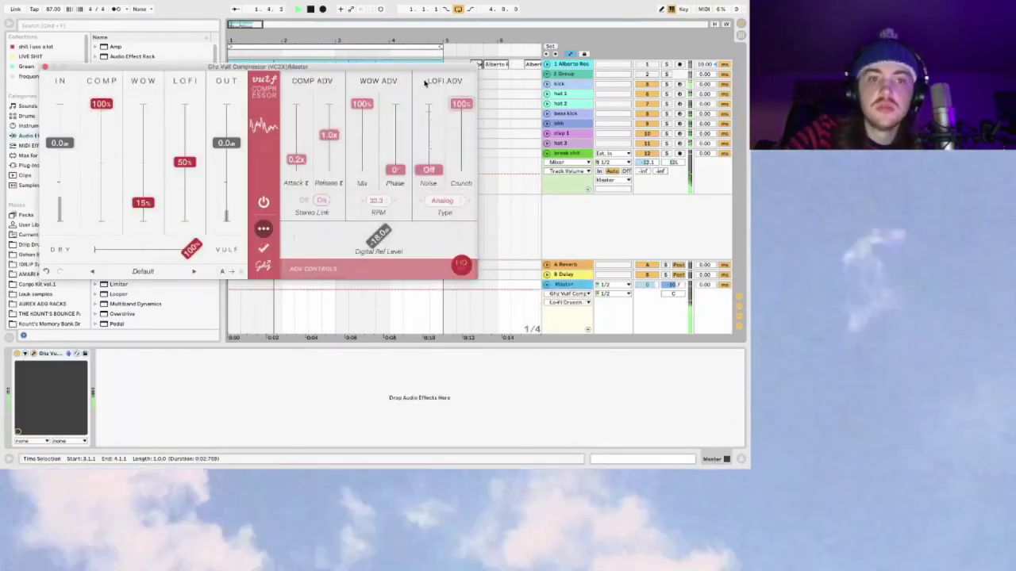
pyautogui.moveTo(101, 106); pyautogui.dragTo(105, 138)
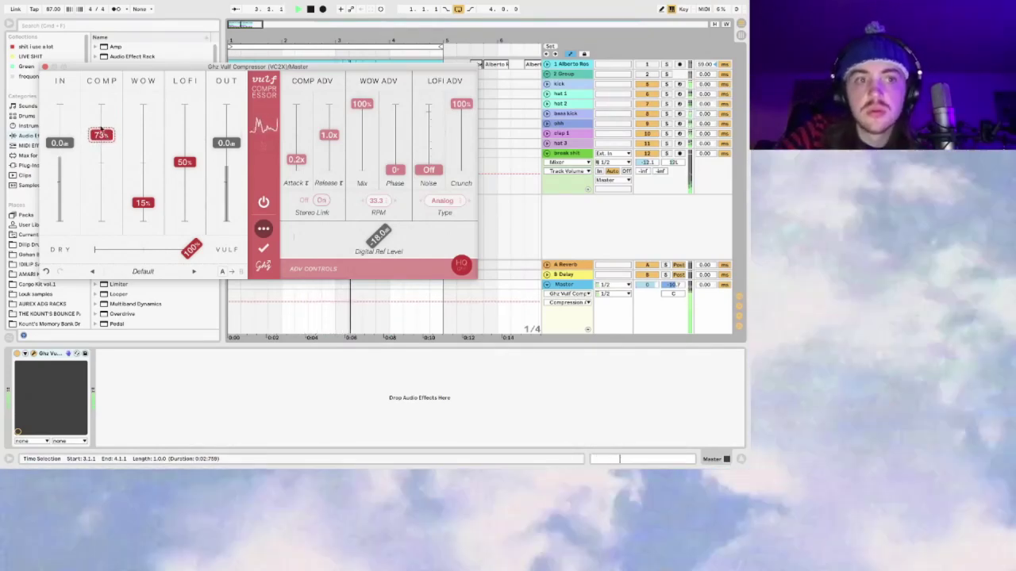
pyautogui.click(44, 67)
# Step: Search 'rs950' and load the RX950 VST onto Master, bandwidth raised to about 17566 Hz
pyautogui.click(72, 25)
pyautogui.write('r')
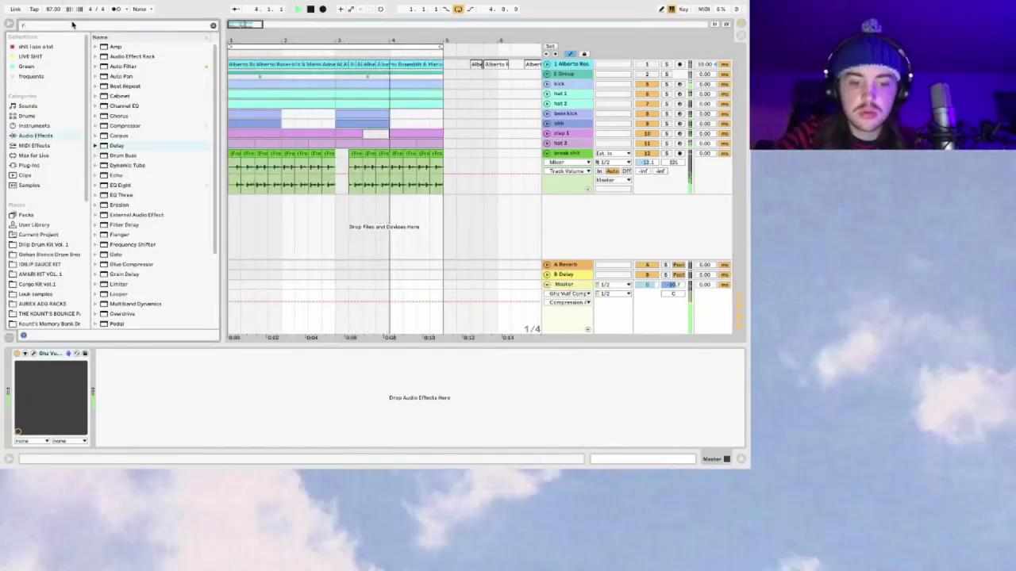
pyautogui.write('s950')
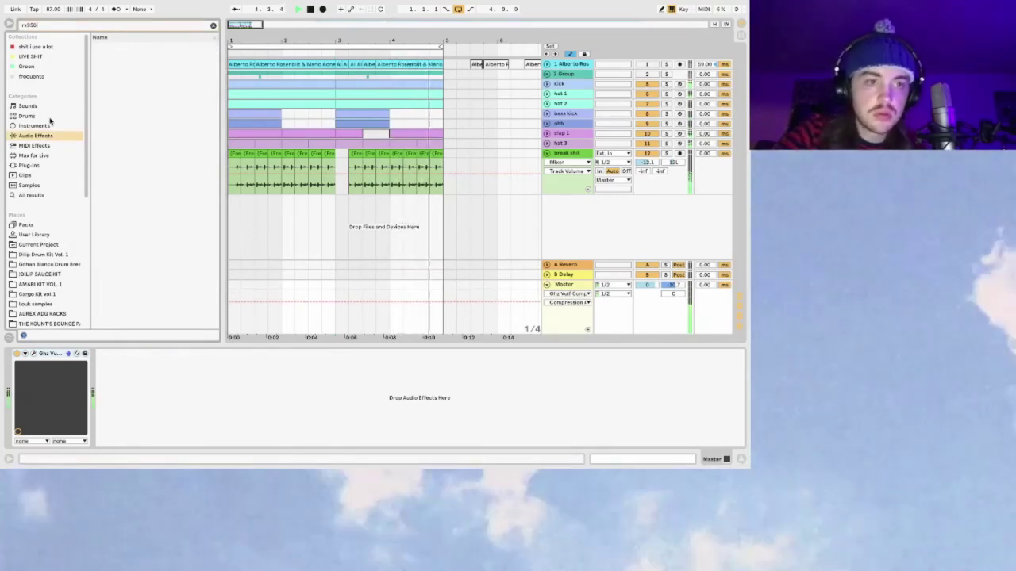
pyautogui.click(44, 166)
pyautogui.click(103, 58)
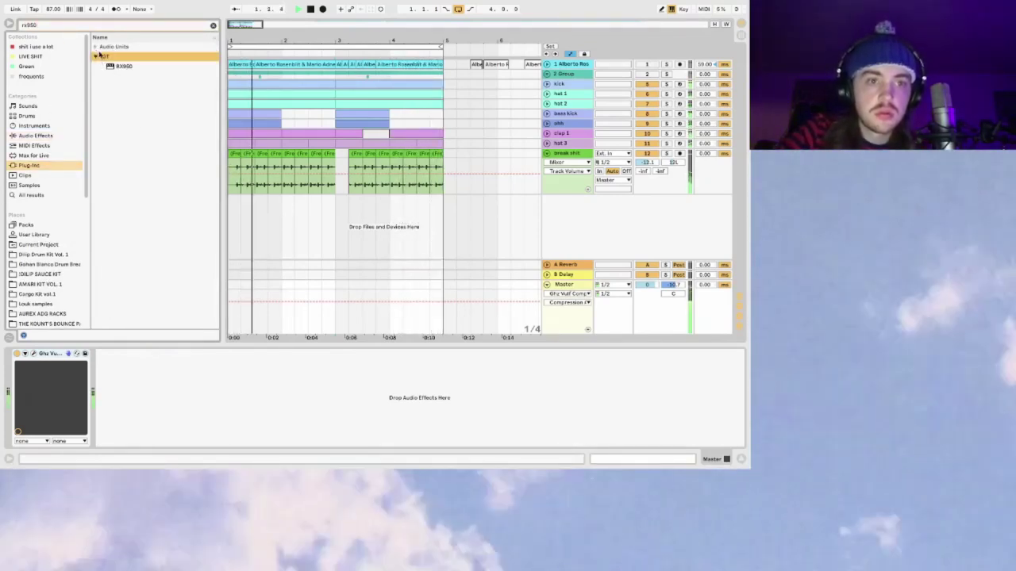
pyautogui.click(123, 67)
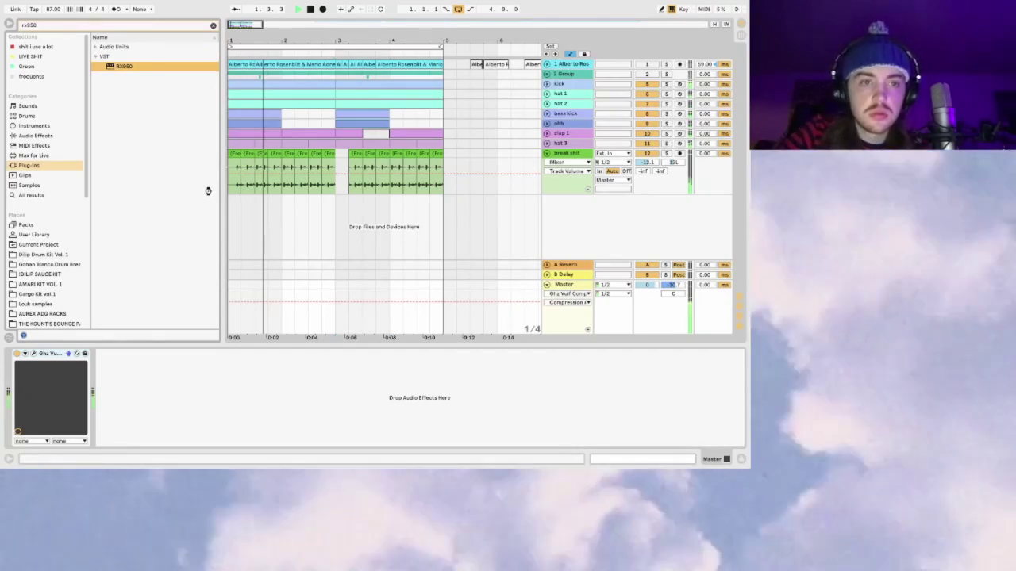
pyautogui.press('Return')
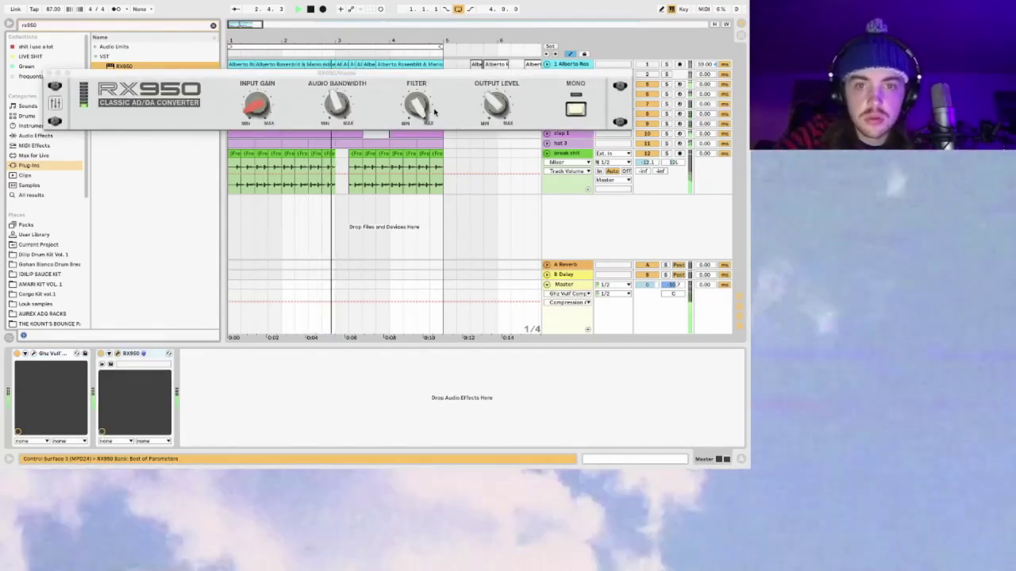
pyautogui.moveTo(340, 105); pyautogui.dragTo(346, 12)
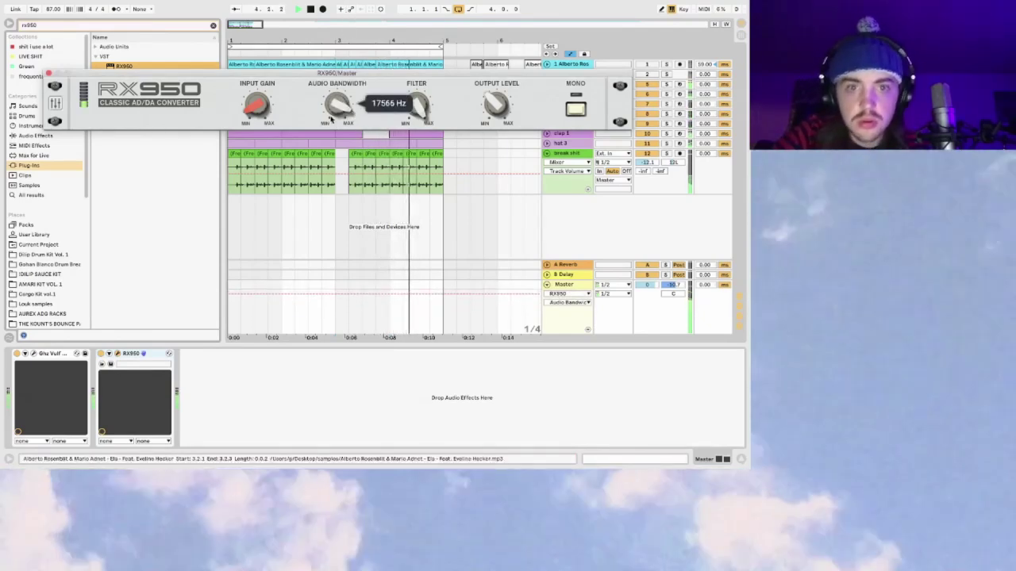
pyautogui.click(49, 73)
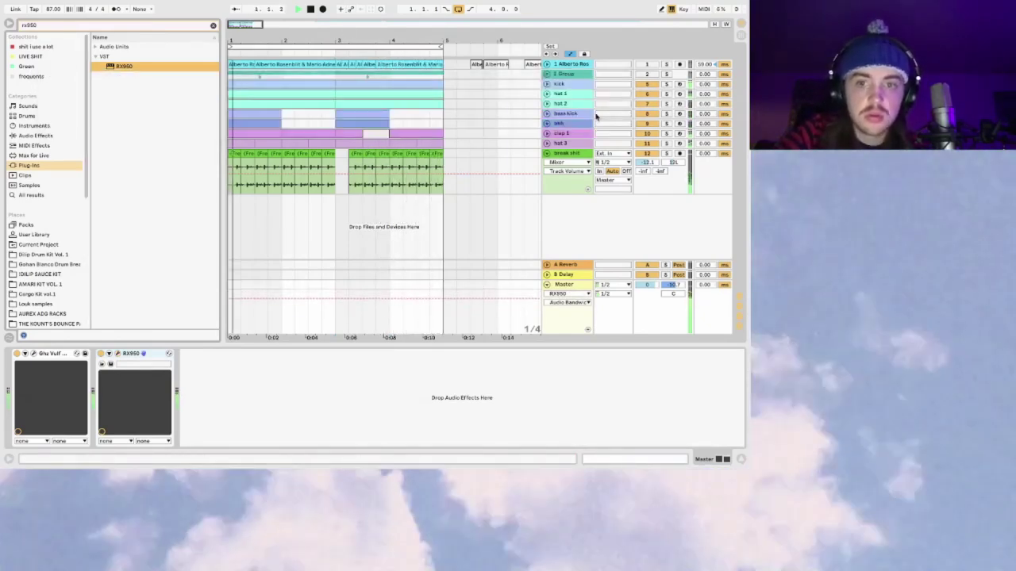
# Step: Turn on ping-pong mode for the break shit track's Delay
pyautogui.click(582, 150)
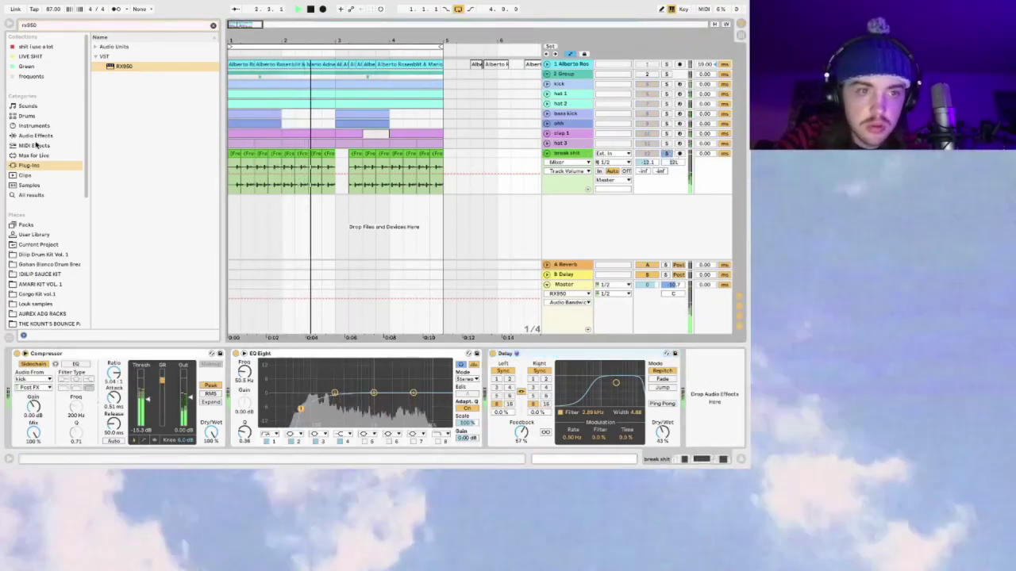
pyautogui.click(650, 353)
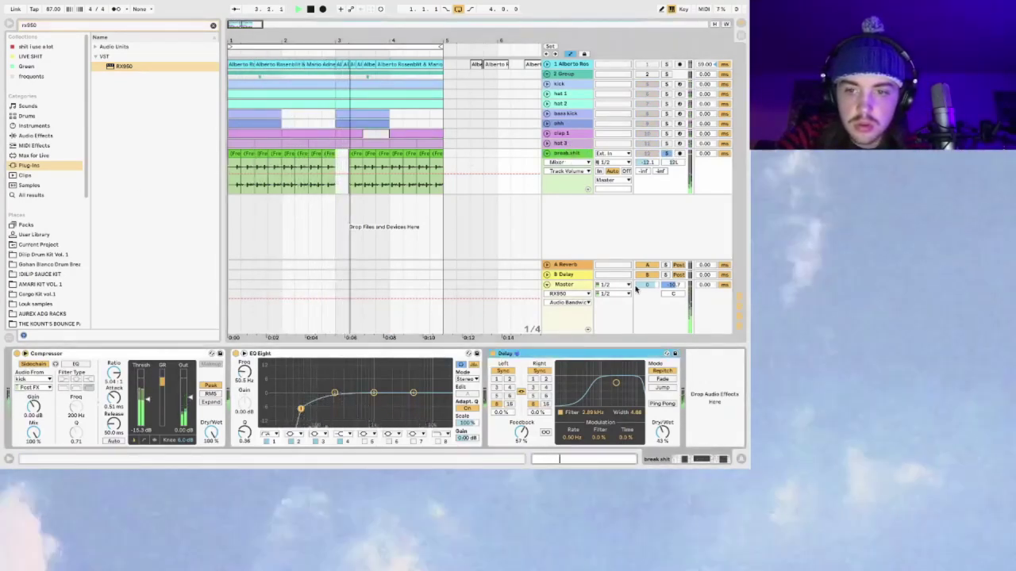
pyautogui.click(663, 403)
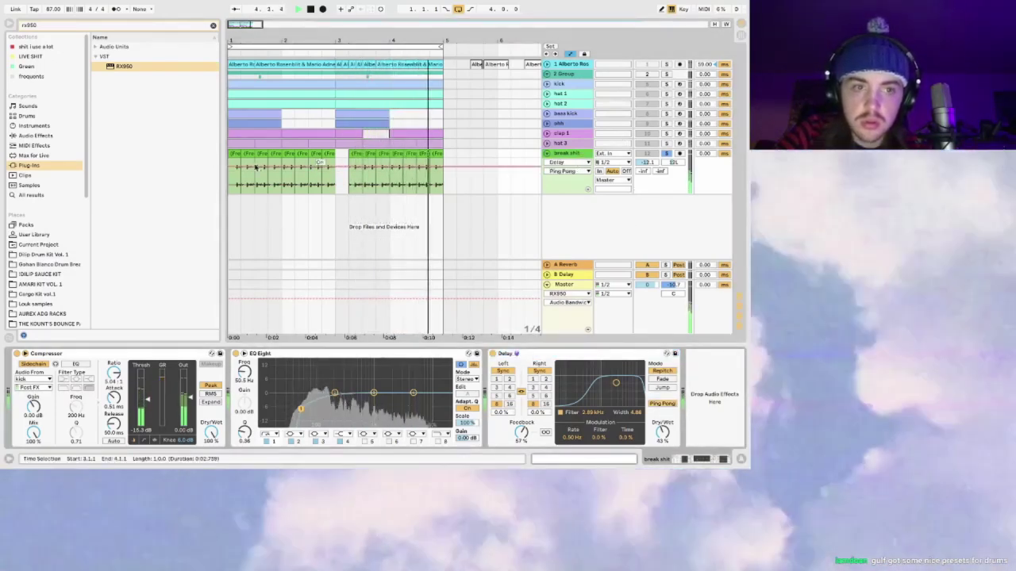
# Step: Add a Utility right after the Compressor with 0% width, and raise the track volume slightly
pyautogui.click(39, 137)
pyautogui.click(213, 25)
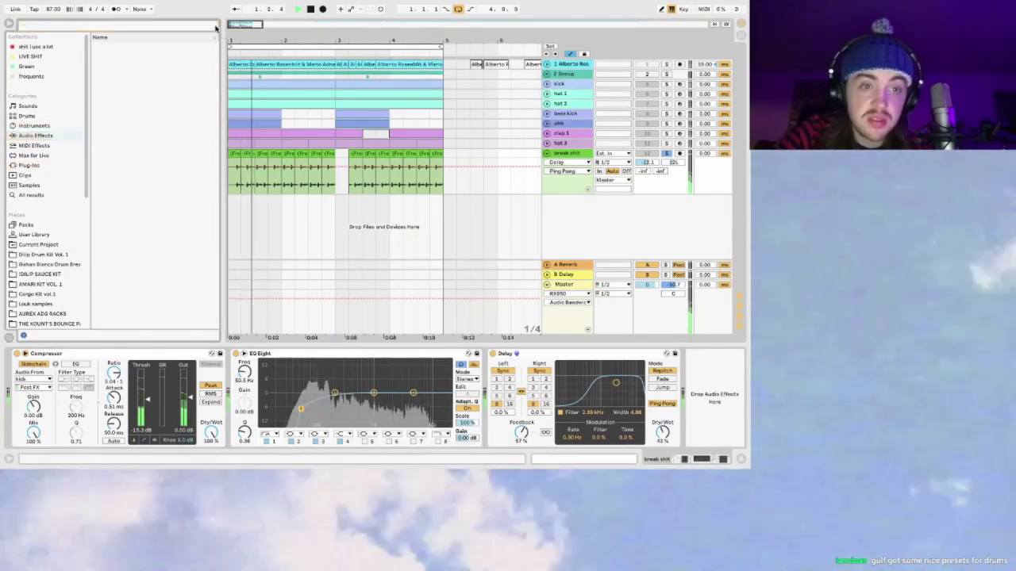
pyautogui.doubleClick(117, 303)
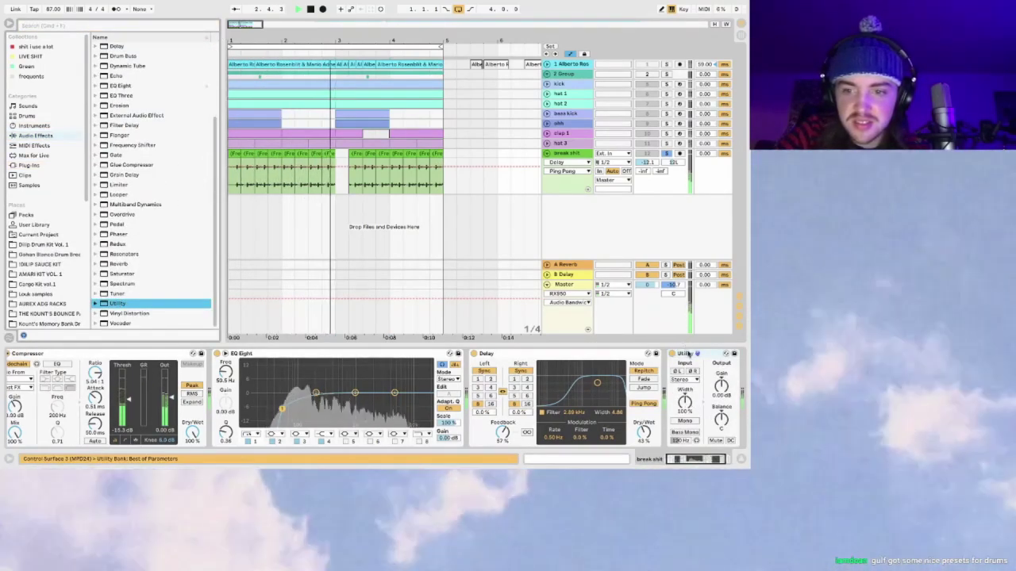
pyautogui.moveTo(689, 355); pyautogui.dragTo(230, 355)
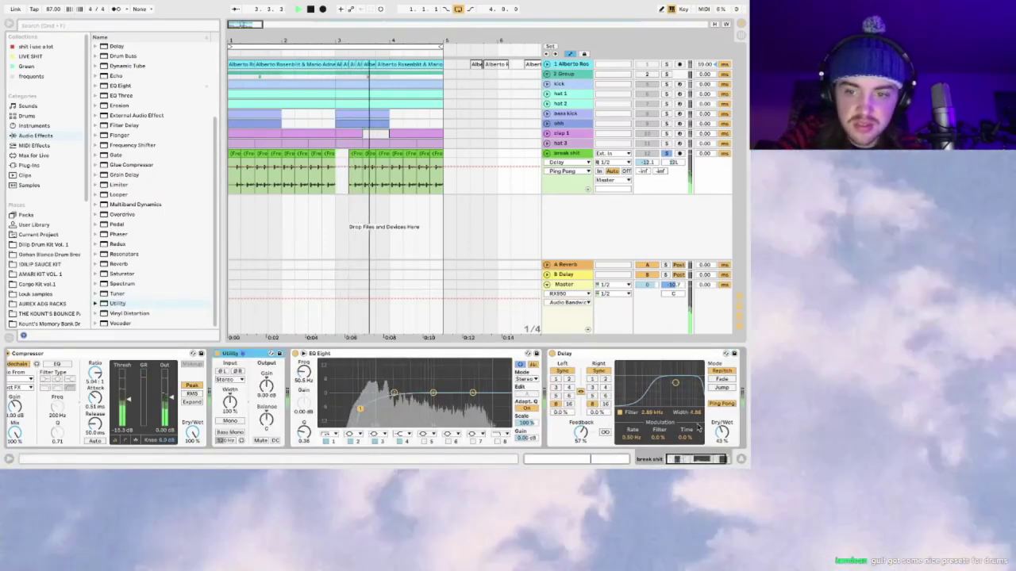
pyautogui.moveTo(229, 401); pyautogui.dragTo(229, 445)
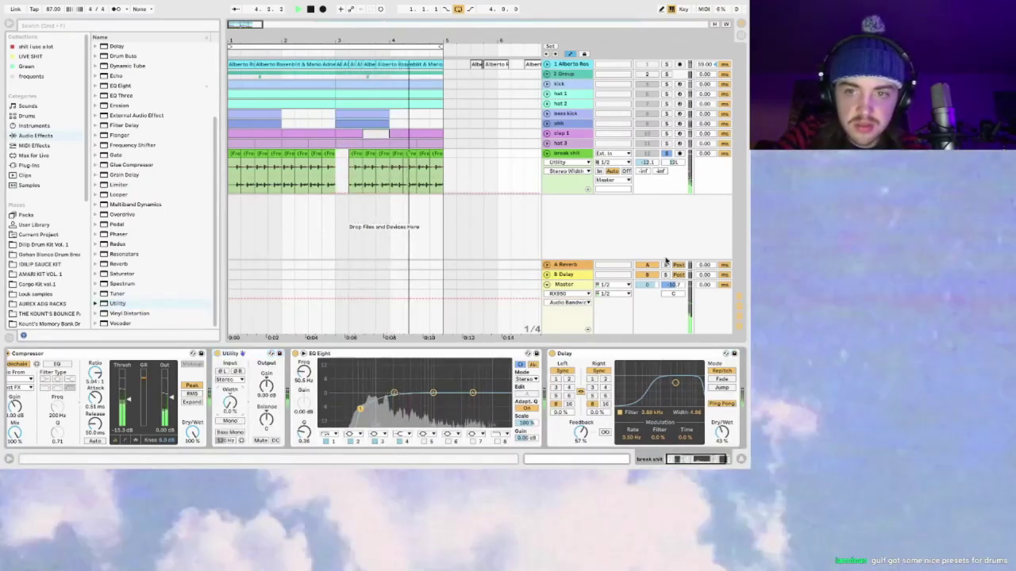
pyautogui.click(666, 153)
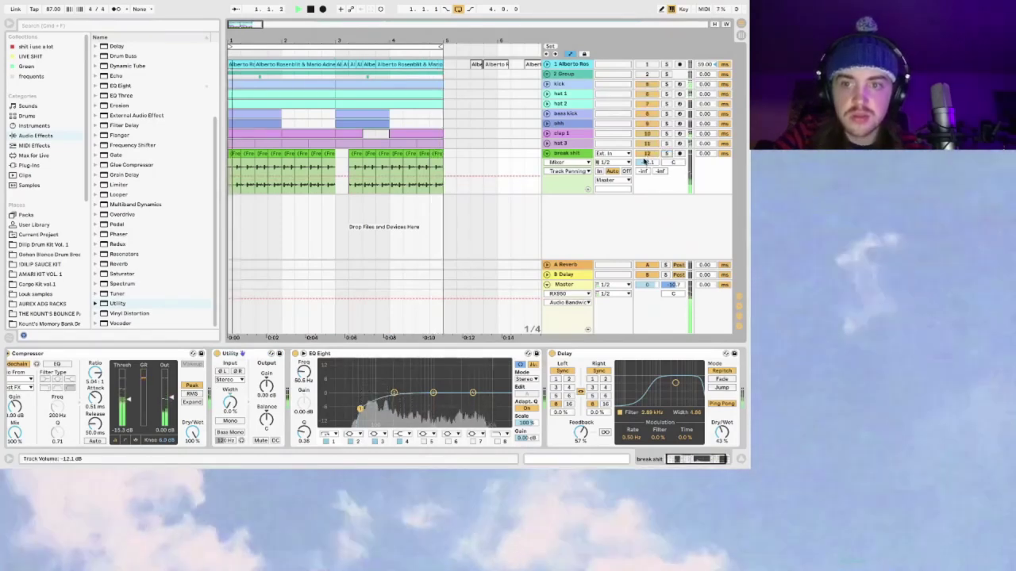
pyautogui.moveTo(646, 163); pyautogui.dragTo(646, 164)
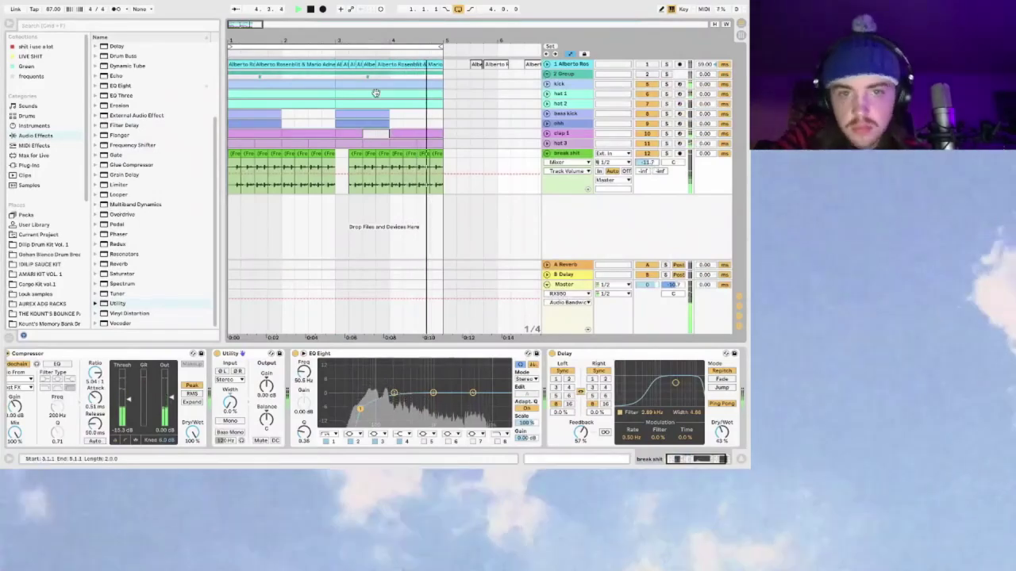
# Step: Lower the Delay's dry/wet to about 25% and preview playback from 2.2.1
pyautogui.press('z')
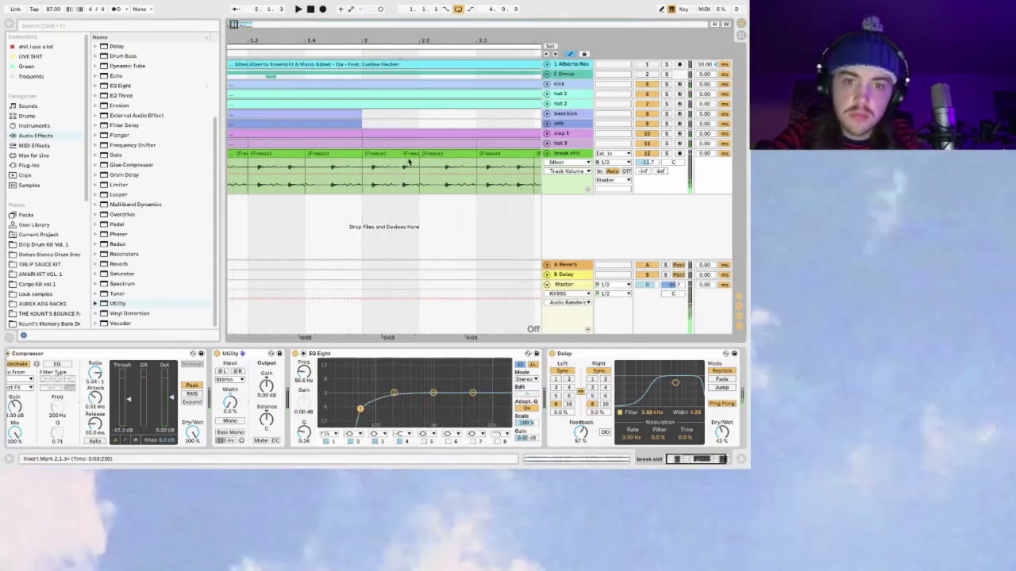
pyautogui.moveTo(719, 431); pyautogui.dragTo(719, 441)
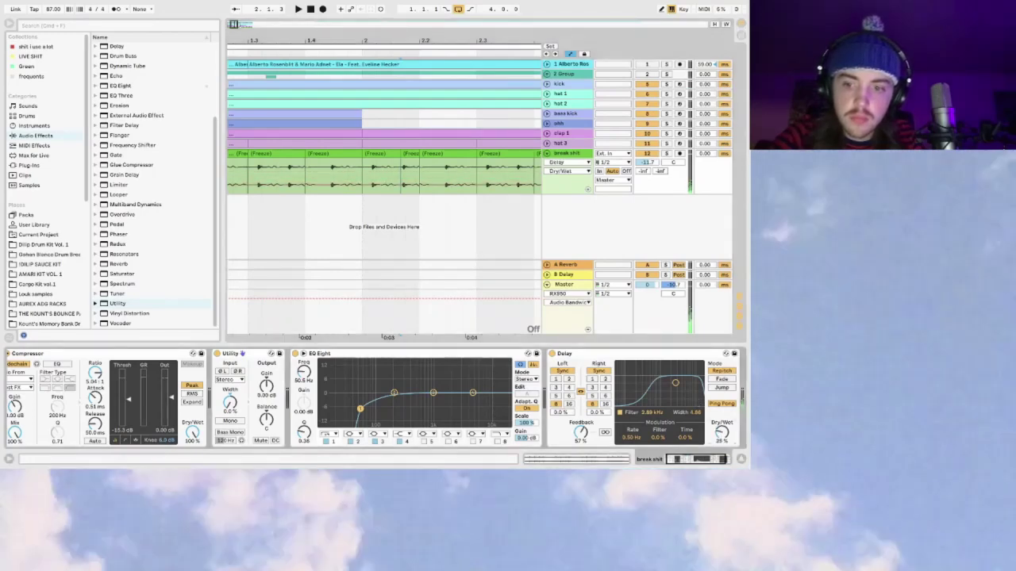
pyautogui.click(432, 165)
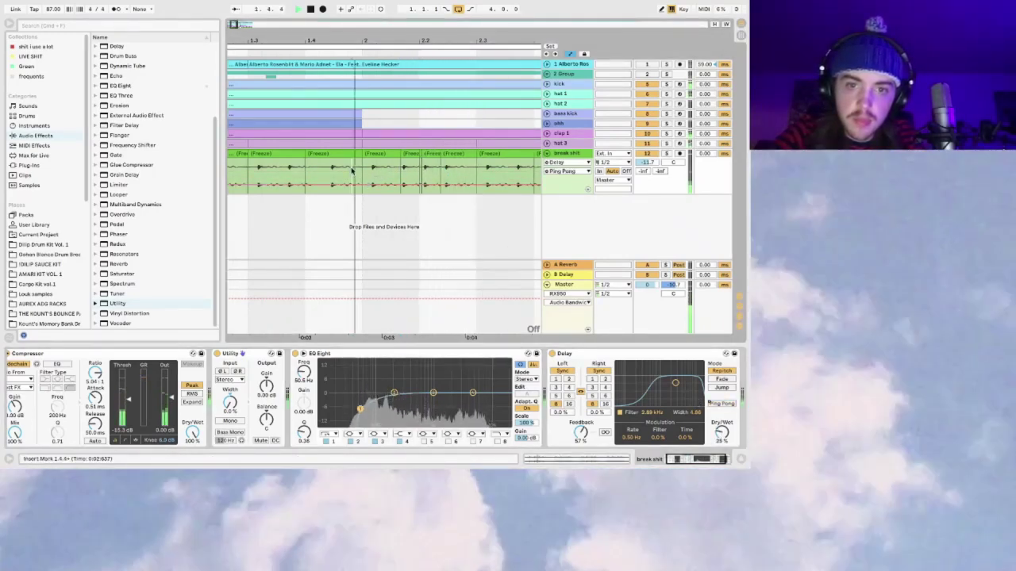
pyautogui.click(371, 185)
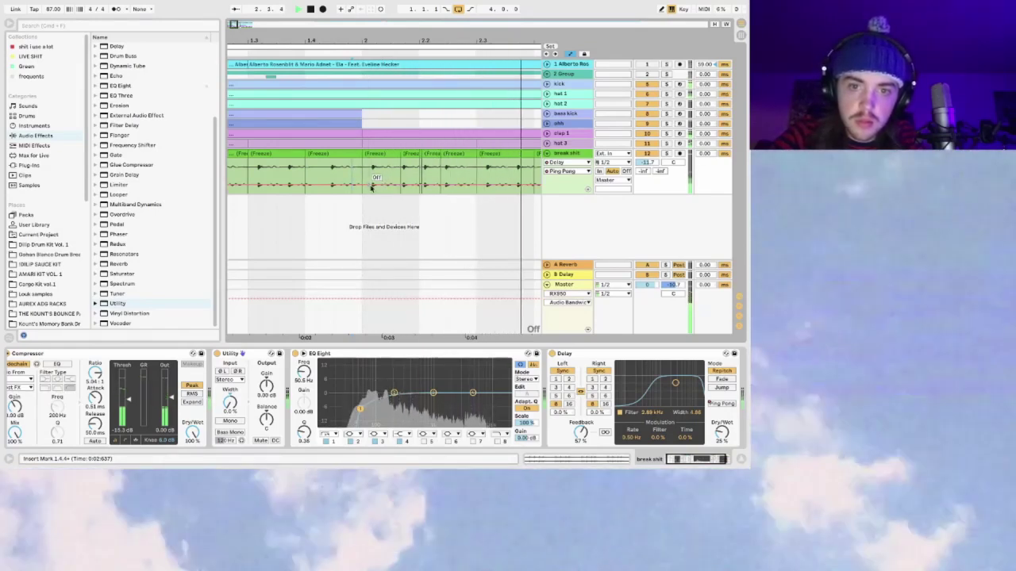
pyautogui.press('space')
pyautogui.press('space')
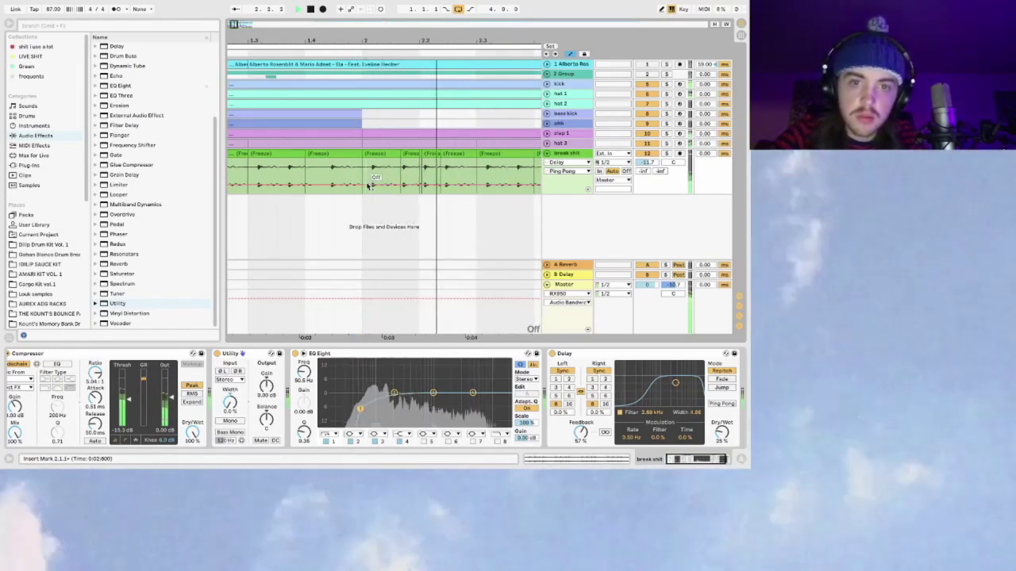
pyautogui.moveTo(242, 24); pyautogui.dragTo(261, 25)
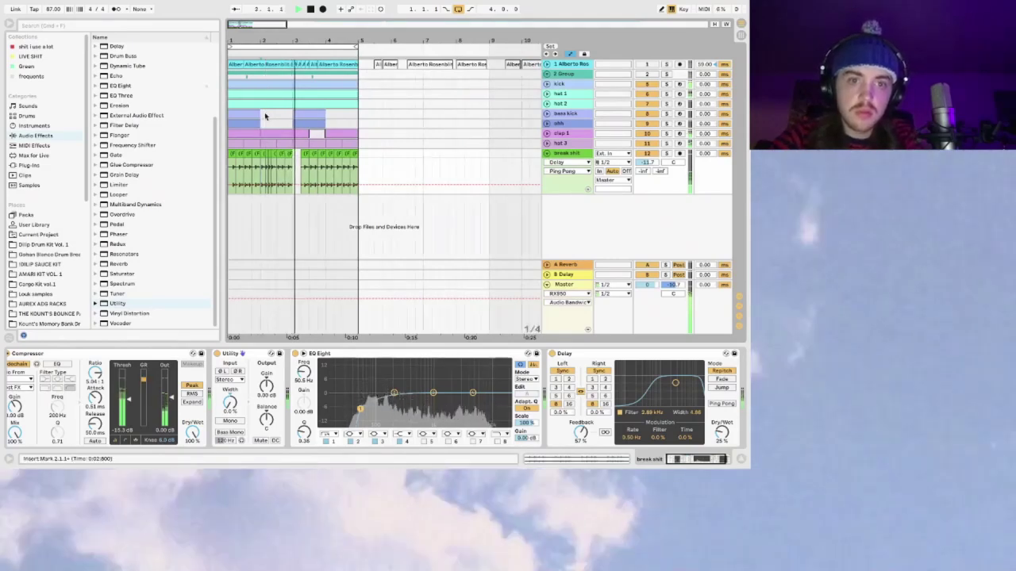
# Step: Fold the break shit track and show the Instruments and Drums browser categories
pyautogui.click(235, 155)
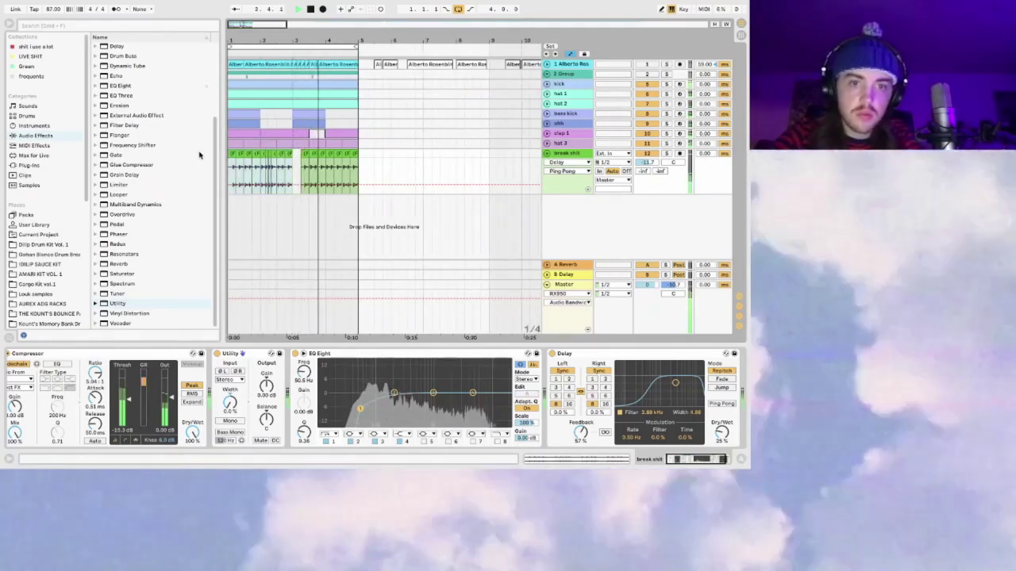
pyautogui.click(646, 162)
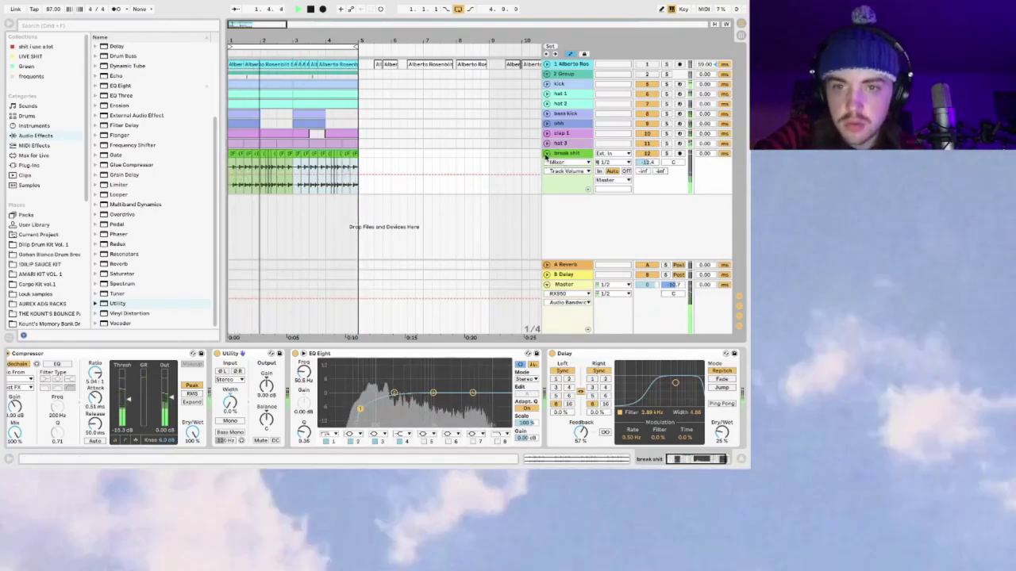
pyautogui.click(546, 154)
pyautogui.click(34, 125)
pyautogui.click(28, 115)
# Step: Add a new Drum Rack track and browse to User Library > BATTLECAT > Battlecat Drum Kit > Clapz & Snarez
pyautogui.moveTo(123, 57); pyautogui.dragTo(575, 186)
pyautogui.click(546, 134)
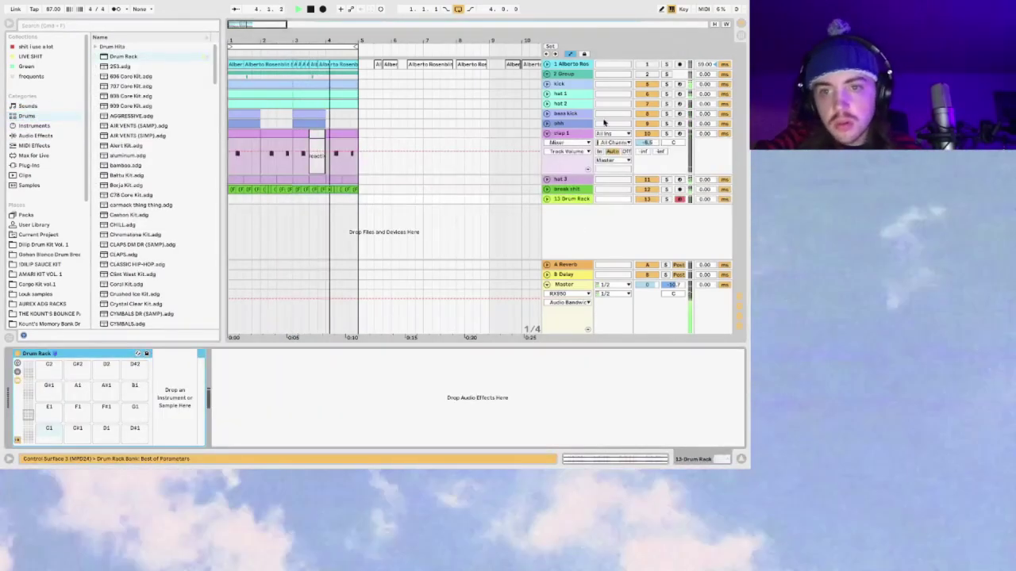
pyautogui.click(34, 225)
pyautogui.click(93, 203)
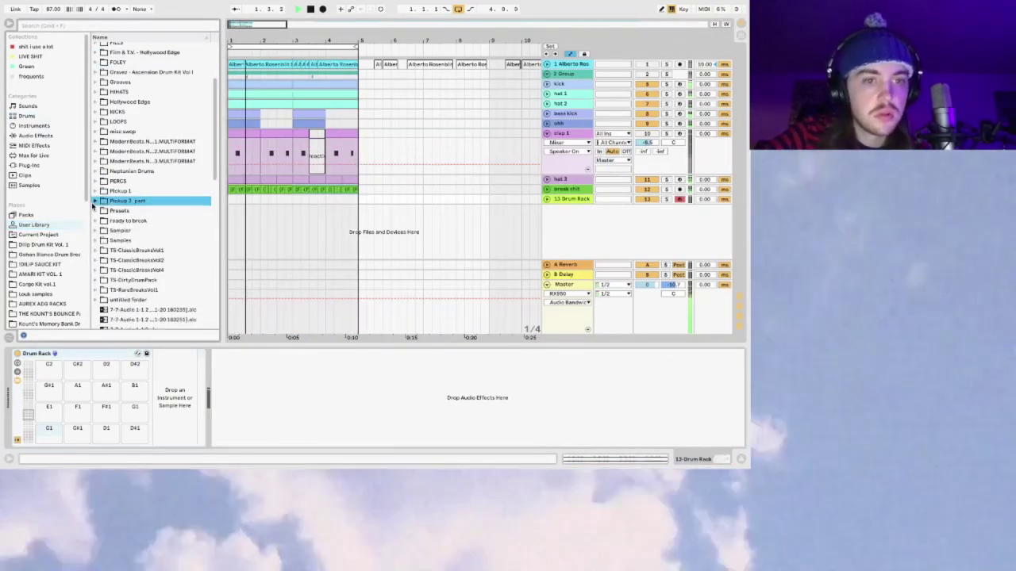
pyautogui.click(95, 203)
pyautogui.scroll(-3, 107, 158)
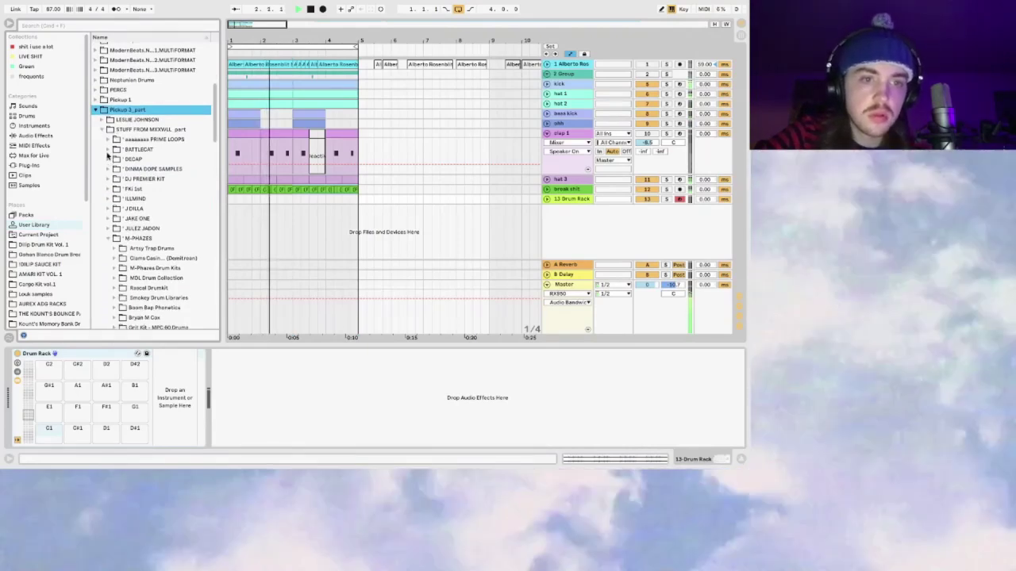
pyautogui.click(107, 140)
pyautogui.click(114, 160)
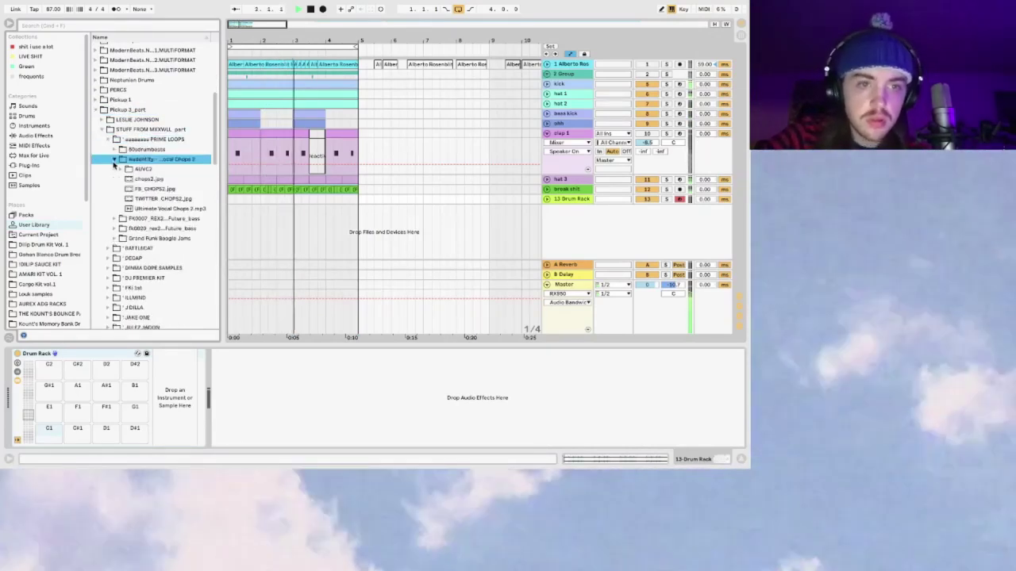
pyautogui.click(114, 160)
pyautogui.click(115, 139)
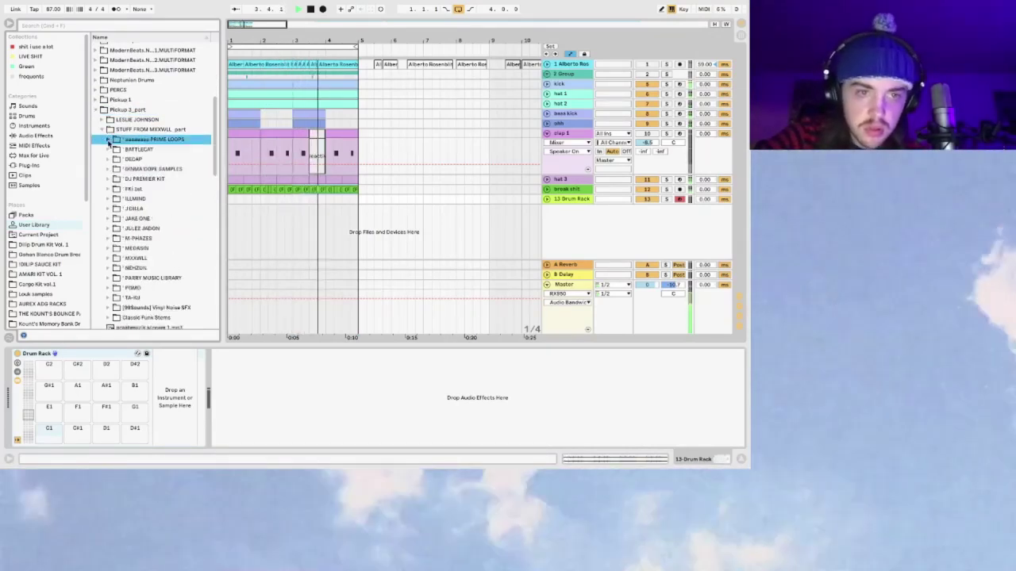
pyautogui.click(109, 149)
pyautogui.click(115, 160)
pyautogui.click(121, 171)
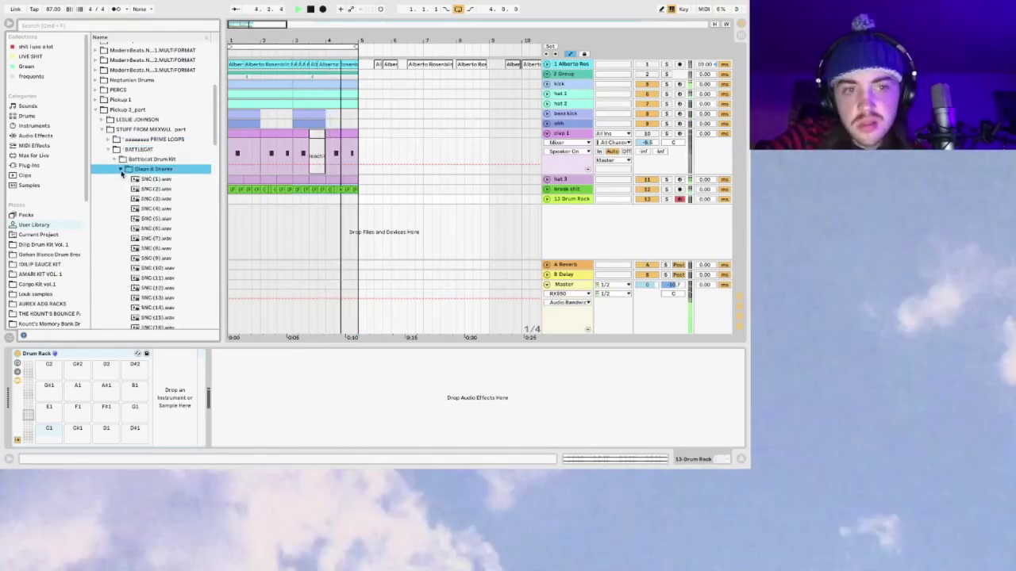
# Step: Audition the SNC clap samples and load SNC (12) onto pad C1
pyautogui.click(136, 199)
pyautogui.click(156, 208)
pyautogui.click(163, 219)
pyautogui.click(163, 229)
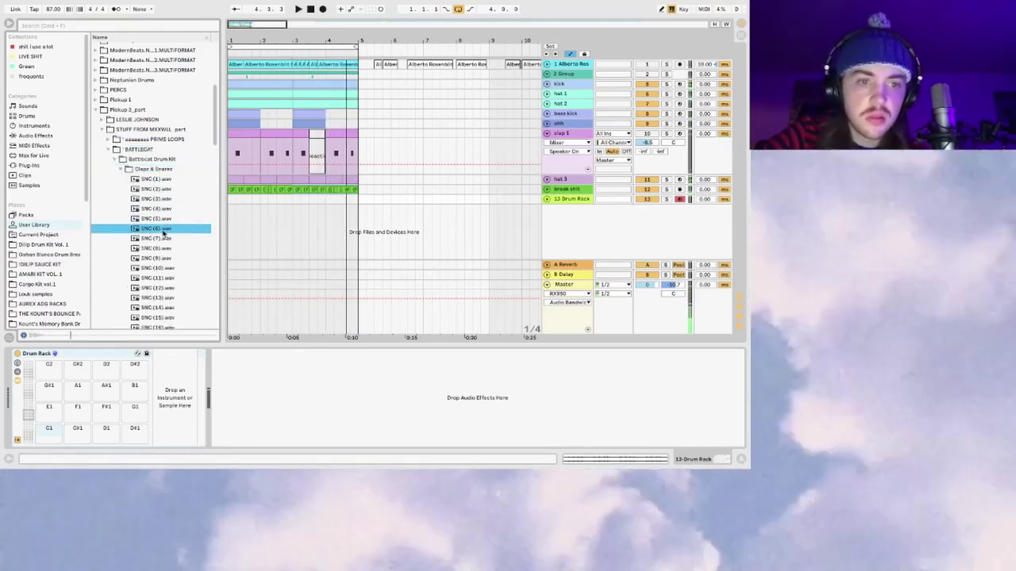
pyautogui.click(167, 238)
pyautogui.click(166, 248)
pyautogui.click(169, 258)
pyautogui.click(170, 268)
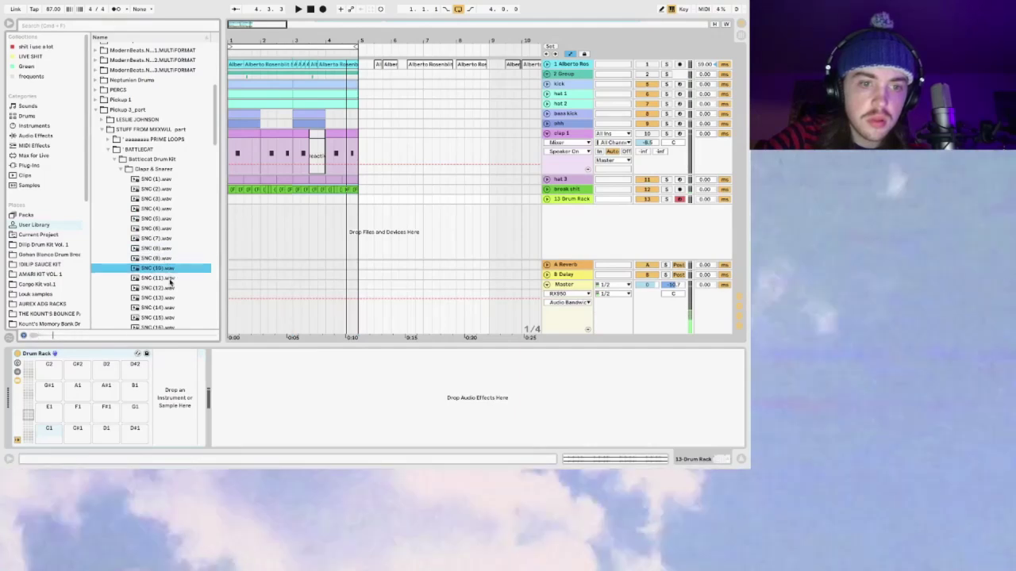
pyautogui.click(172, 288)
pyautogui.click(168, 278)
pyautogui.click(161, 288)
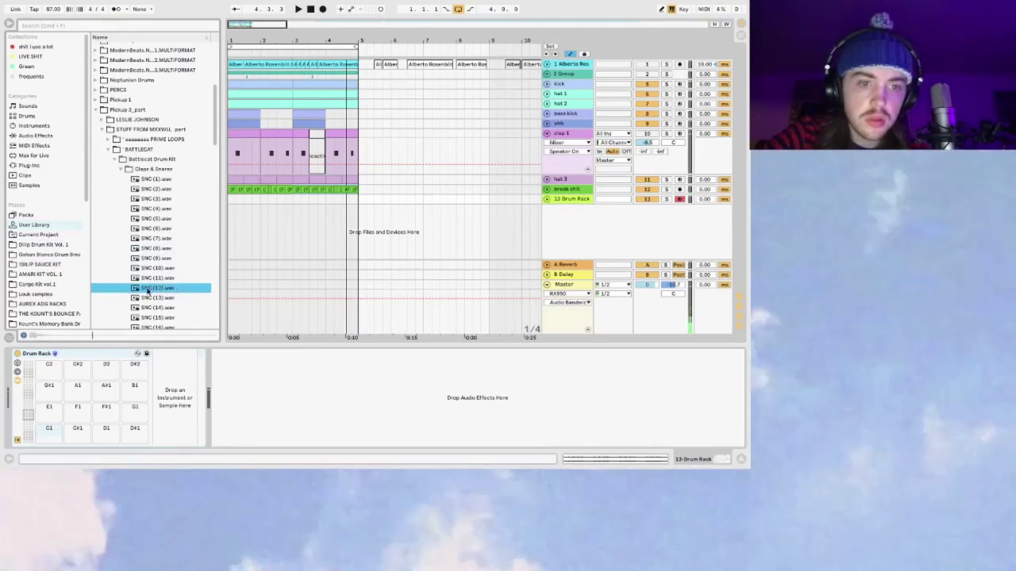
pyautogui.moveTo(54, 444); pyautogui.dragTo(52, 441)
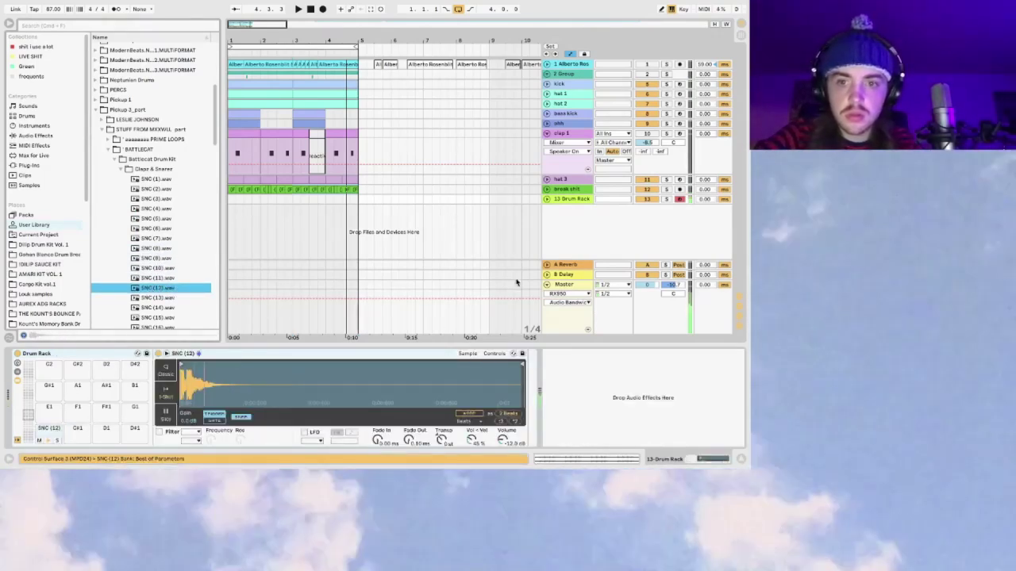
# Step: Pitch the clap down to -18 semitones and lower the Drum Rack volume to -12.9 dB
pyautogui.click(546, 200)
pyautogui.click(646, 209)
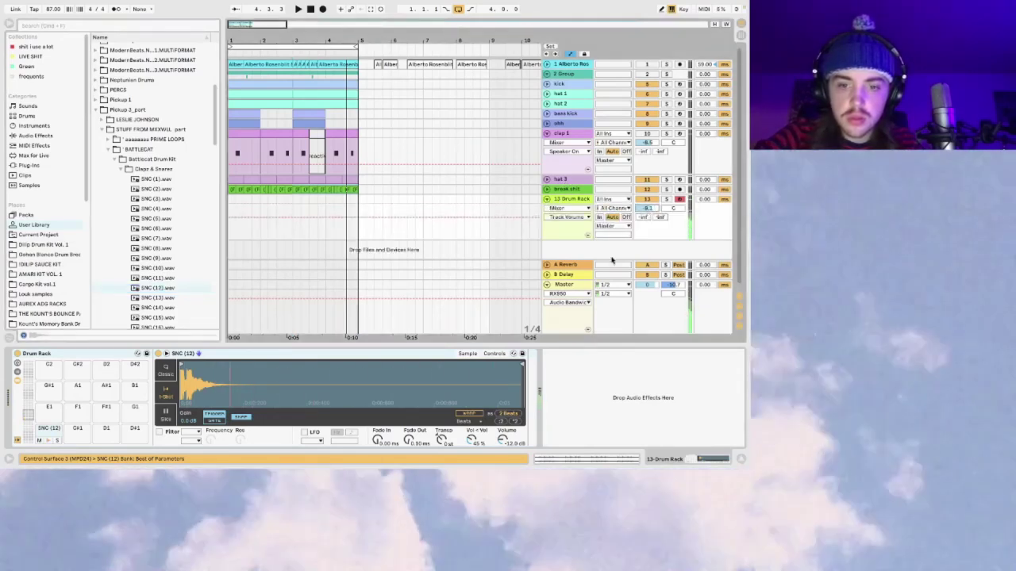
pyautogui.moveTo(442, 441); pyautogui.dragTo(442, 456)
pyautogui.press('space')
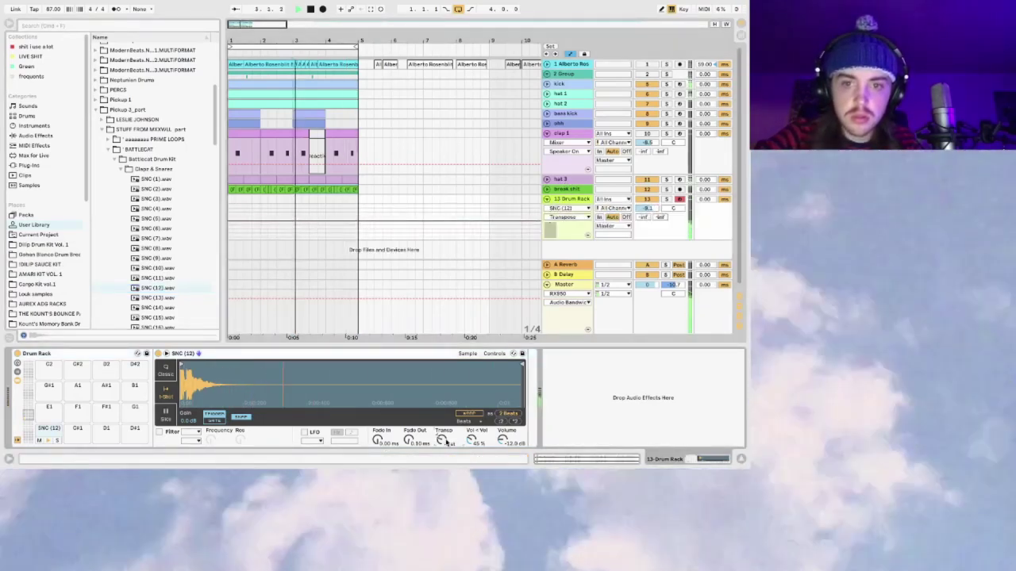
pyautogui.moveTo(646, 209); pyautogui.dragTo(646, 230)
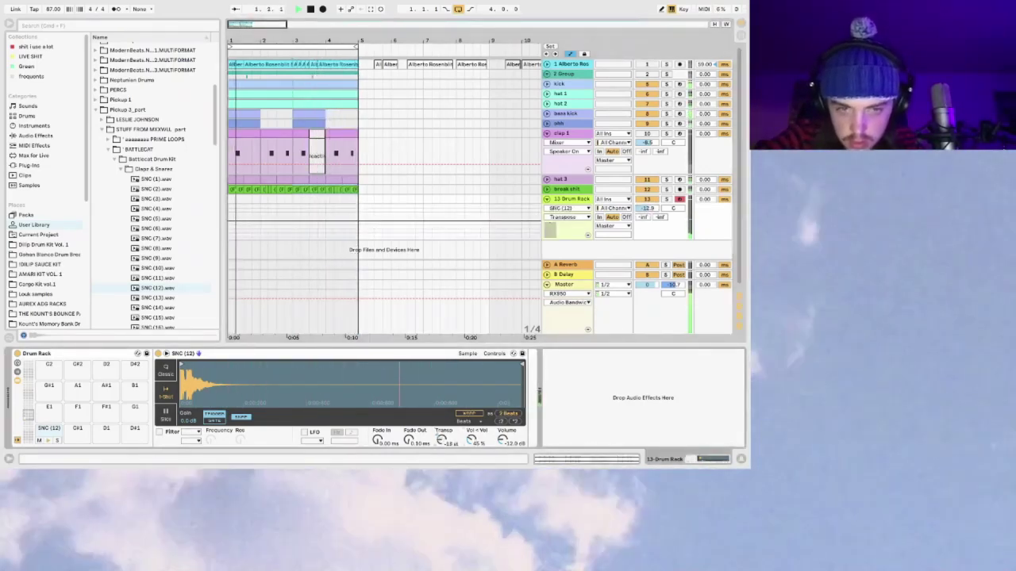
pyautogui.moveTo(442, 439); pyautogui.dragTo(441, 449)
pyautogui.press('space')
# Step: Audition SNC (13) through (16) and replace the C1 clap with SNC (17)
pyautogui.click(163, 298)
pyautogui.click(169, 309)
pyautogui.click(164, 299)
pyautogui.click(165, 326)
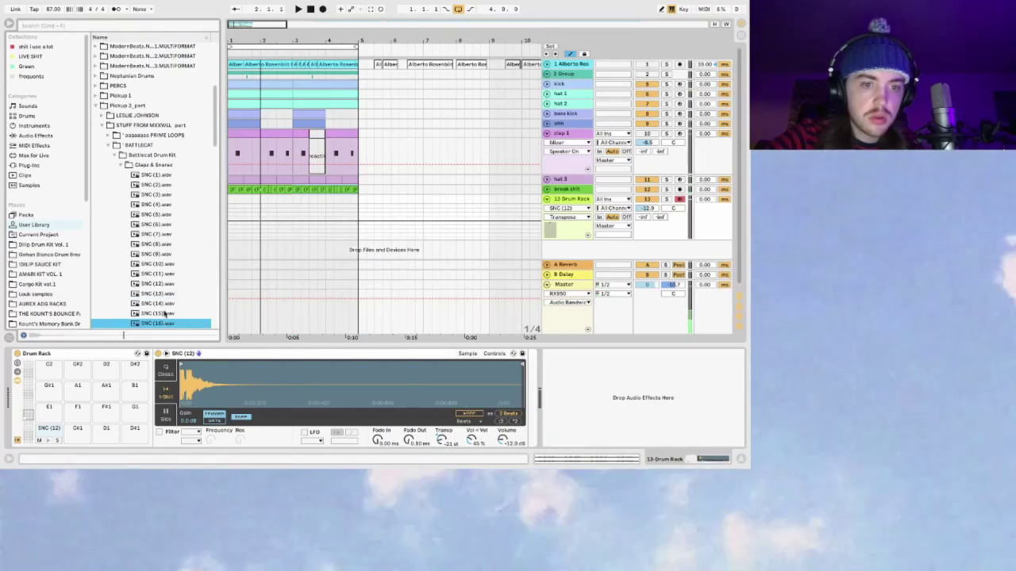
pyautogui.press('Down')
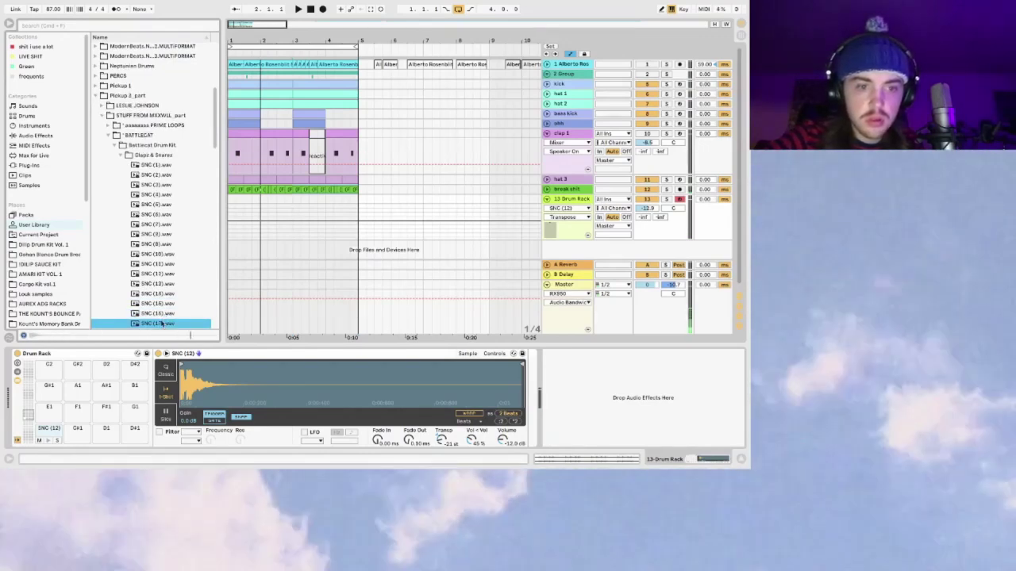
pyautogui.moveTo(51, 433); pyautogui.dragTo(51, 432)
# Step: Pan the Drum Rack slightly left, set volume to about -7.9 dB, and create a MIDI clip
pyautogui.moveTo(673, 208); pyautogui.dragTo(673, 198)
pyautogui.press('space')
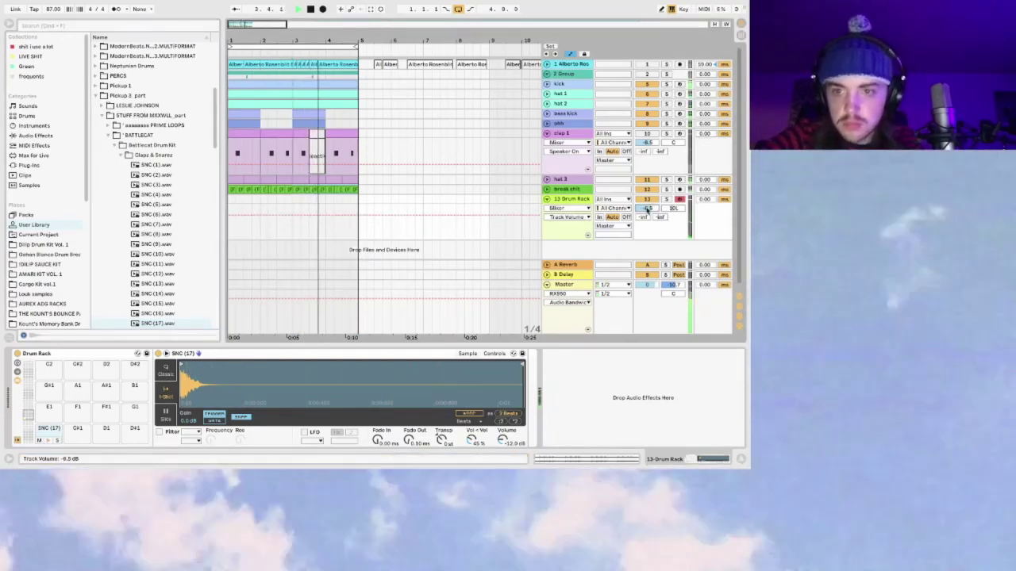
pyautogui.moveTo(648, 208); pyautogui.dragTo(647, 209)
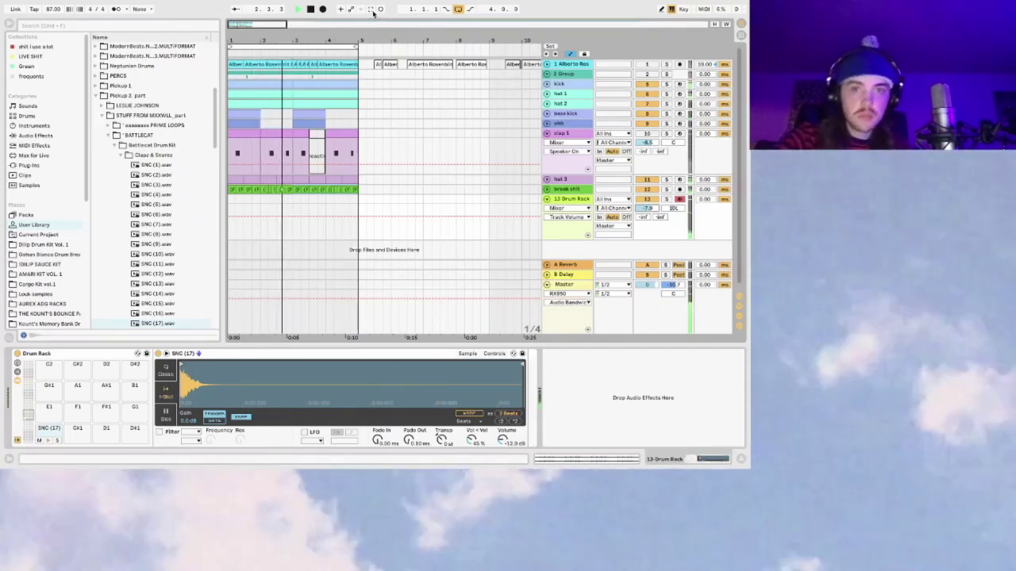
pyautogui.doubleClick(274, 203)
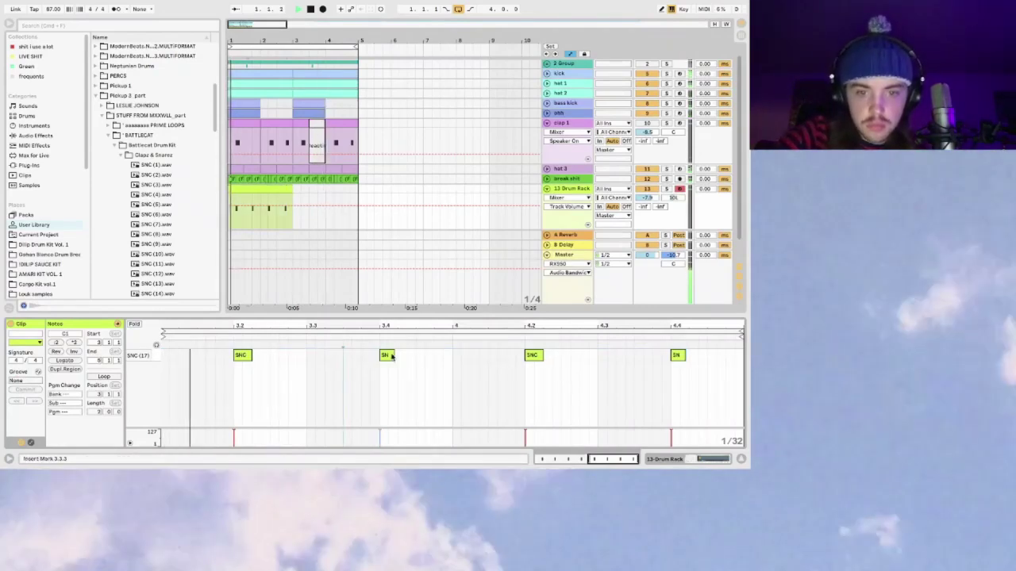
# Step: Select all four SNC (17) notes and nudge them slightly earlier in the clip
pyautogui.hotkey('ctrl', 'a')
pyautogui.moveTo(391, 356); pyautogui.dragTo(386, 357)
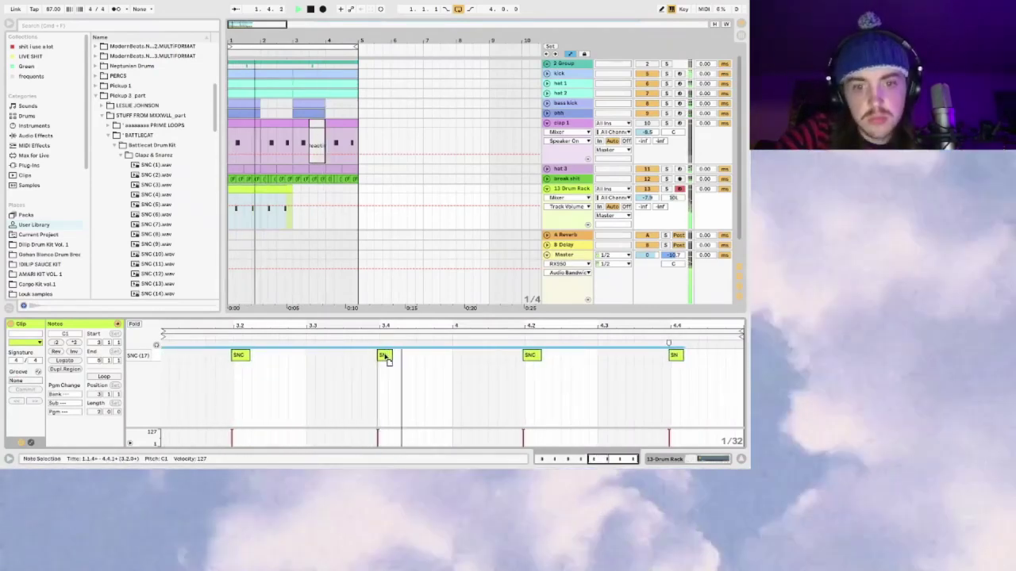
pyautogui.click(278, 188)
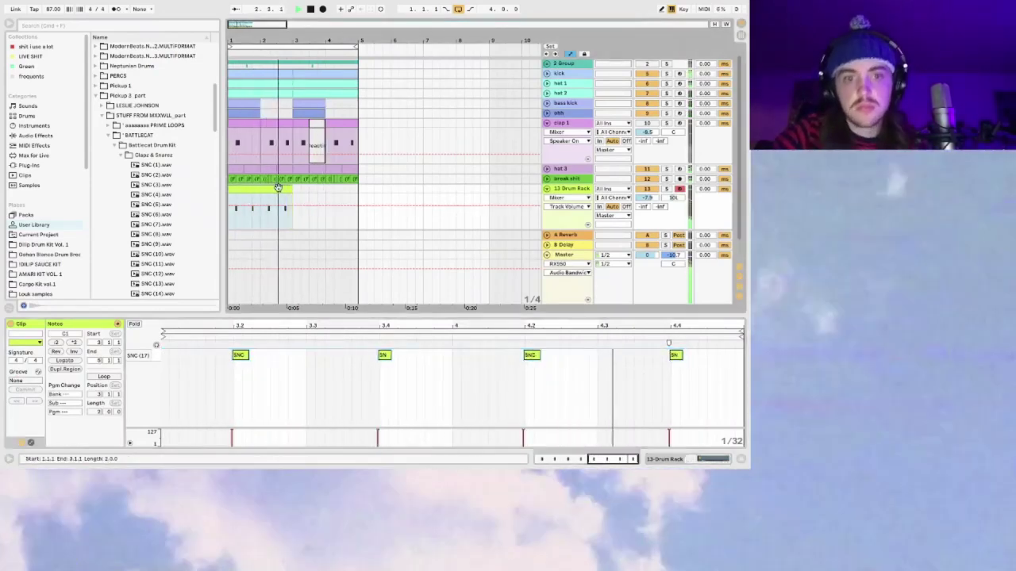
pyautogui.click(528, 182)
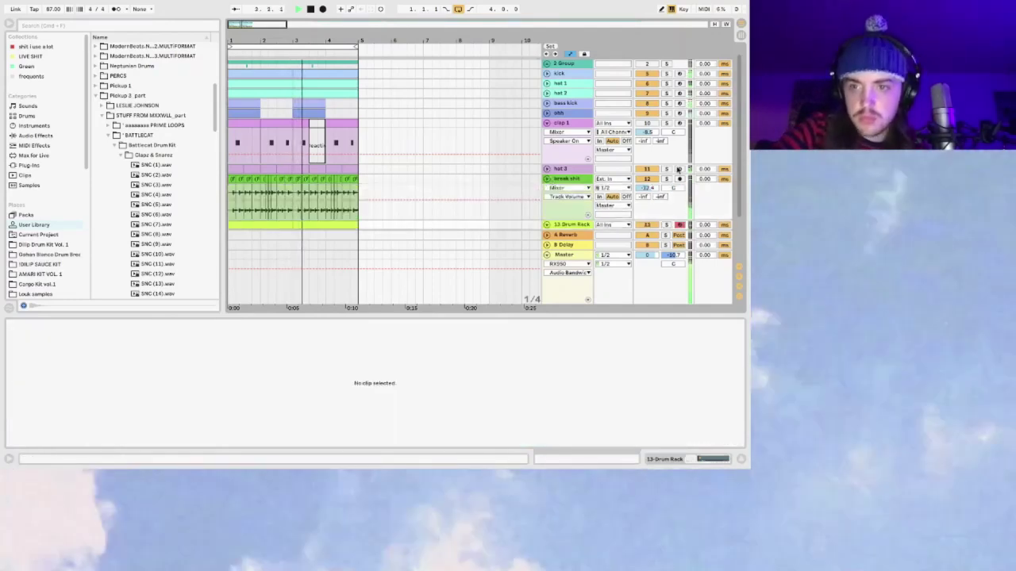
# Step: Undo to restore the Alberto Rosenblit track, then lower clap 1 from -8.5 to -15 dB
pyautogui.click(550, 182)
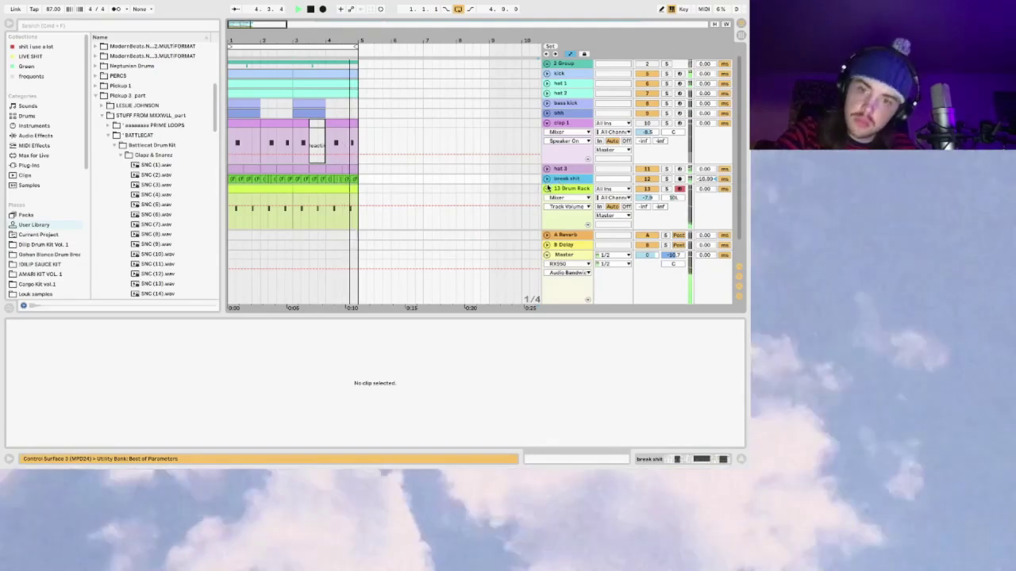
pyautogui.hotkey('ctrl', 'z')
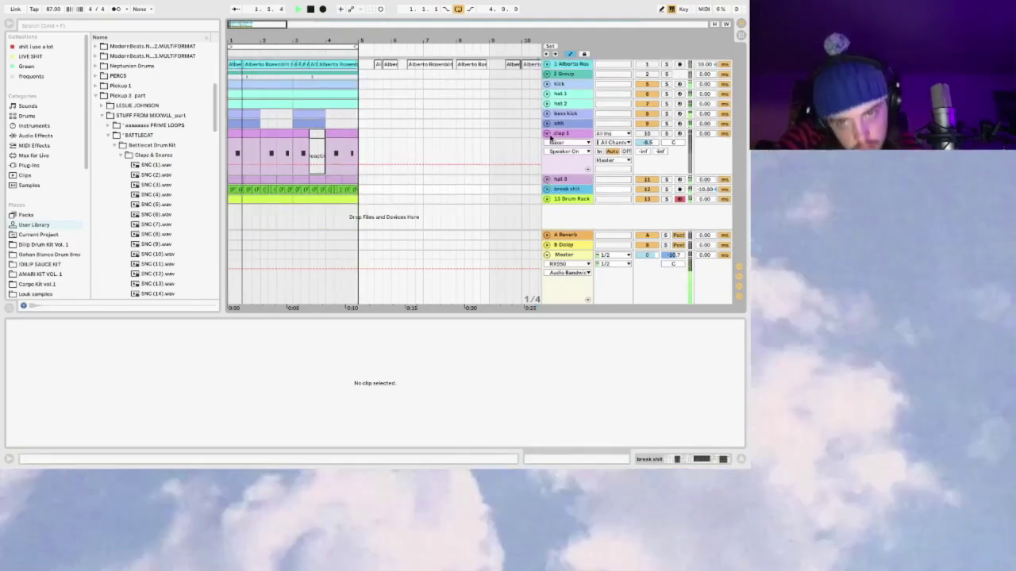
pyautogui.click(548, 134)
pyautogui.click(547, 134)
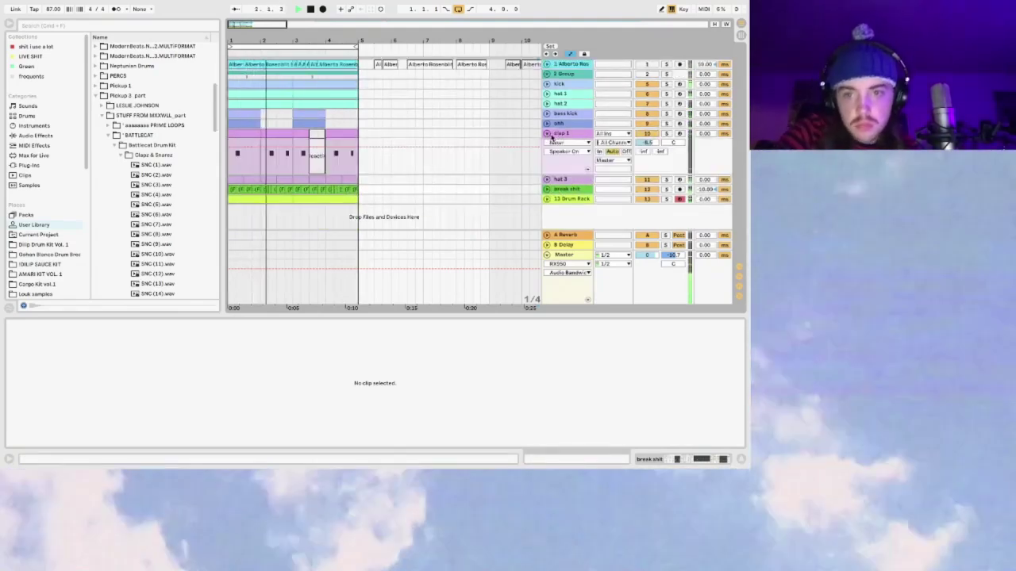
pyautogui.moveTo(647, 144); pyautogui.dragTo(646, 161)
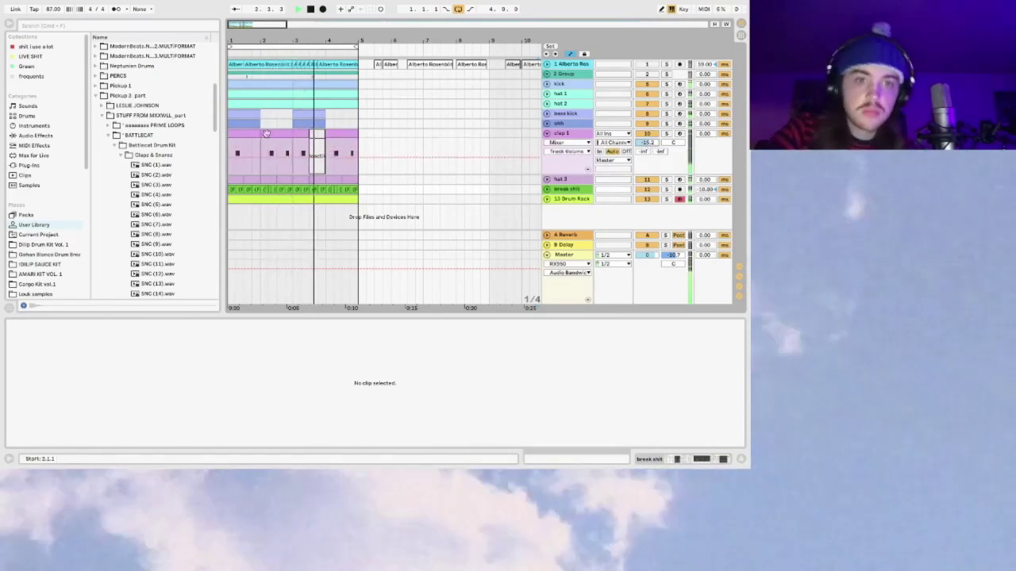
# Step: Select the clap 1 clips and set the insert point at bar 3
pyautogui.click(253, 133)
pyautogui.keyDown('shift'); pyautogui.click(292, 133); pyautogui.keyUp('shift')
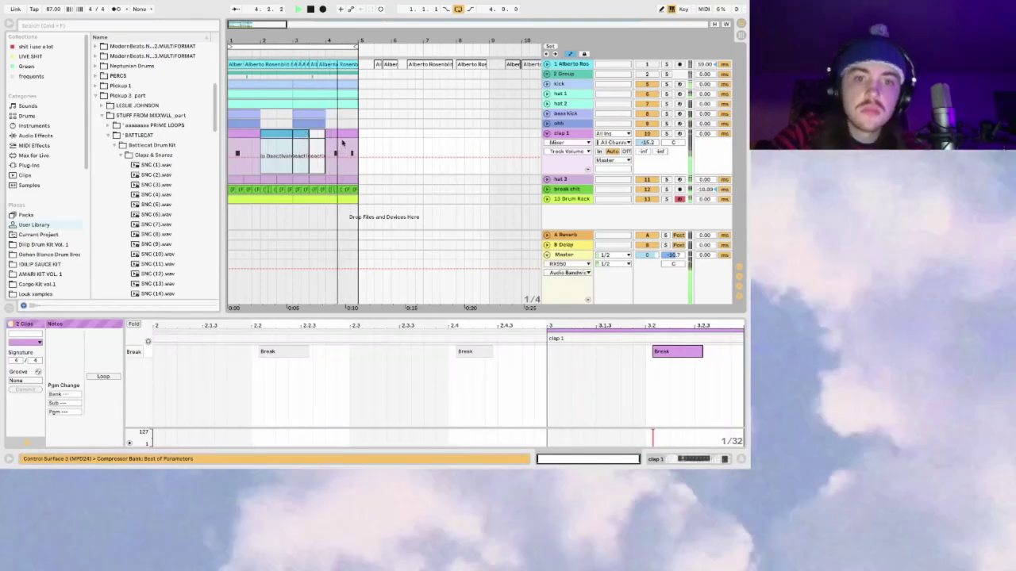
pyautogui.click(327, 137)
pyautogui.click(293, 141)
pyautogui.click(300, 132)
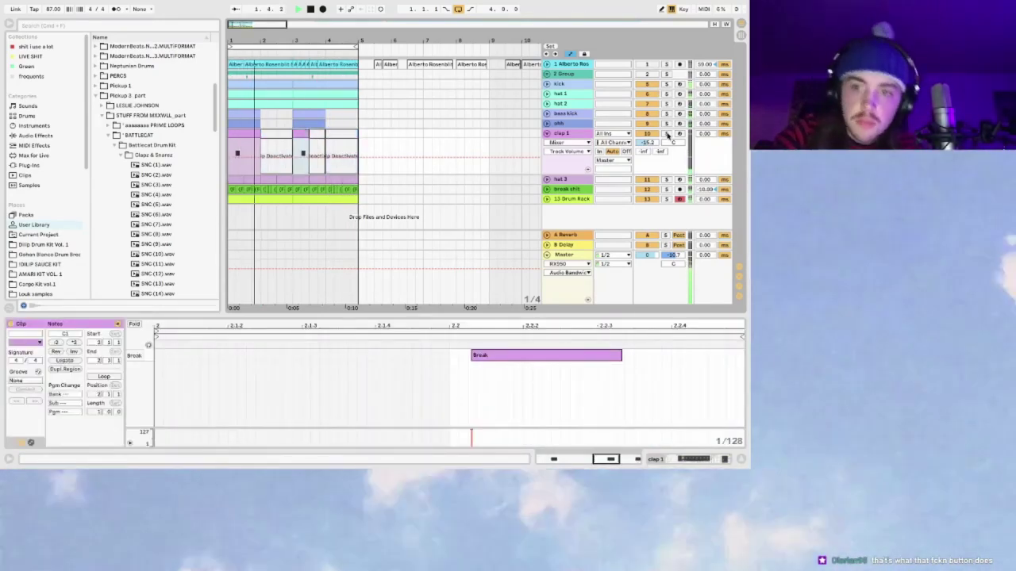
# Step: Fold clap 1 and show the Audio Effects list in the browser
pyautogui.click(546, 133)
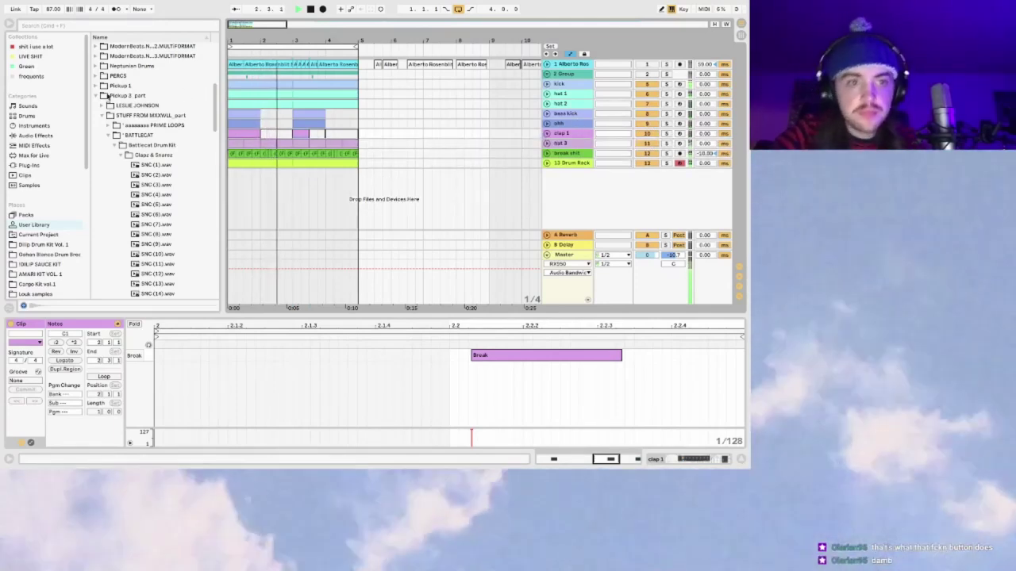
pyautogui.click(94, 95)
pyautogui.click(35, 125)
pyautogui.click(35, 136)
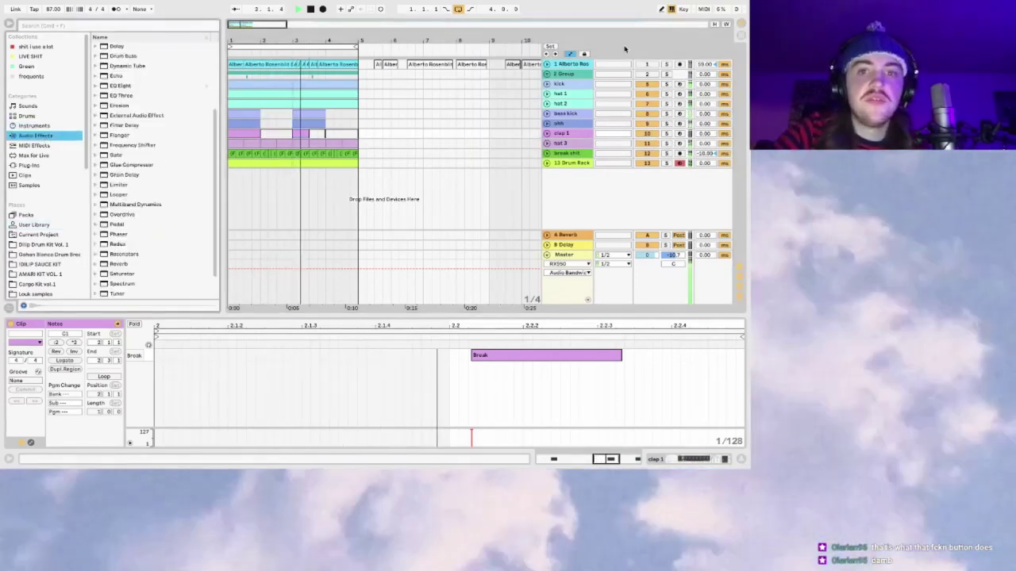
# Step: Check the 2 Group and Alberto Ros tracks, then insert a new 14 Audio track with Cmd+T
pyautogui.click(546, 74)
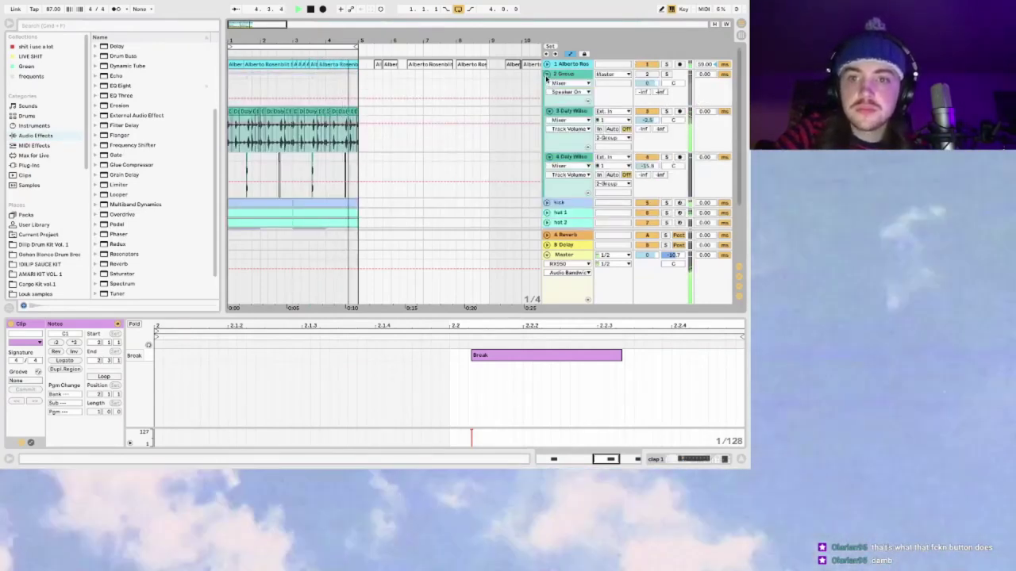
pyautogui.click(546, 74)
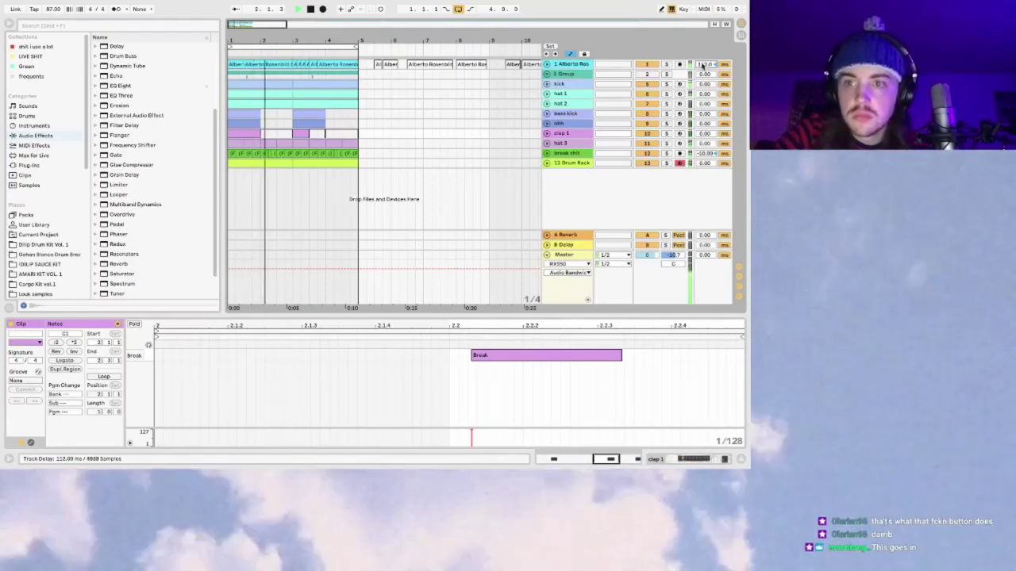
pyautogui.click(546, 64)
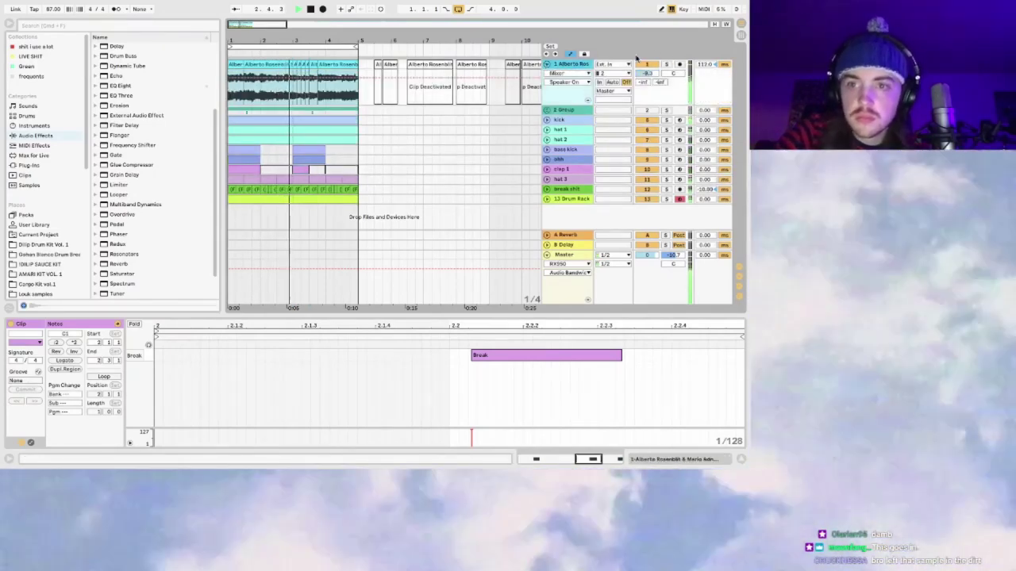
pyautogui.click(453, 89)
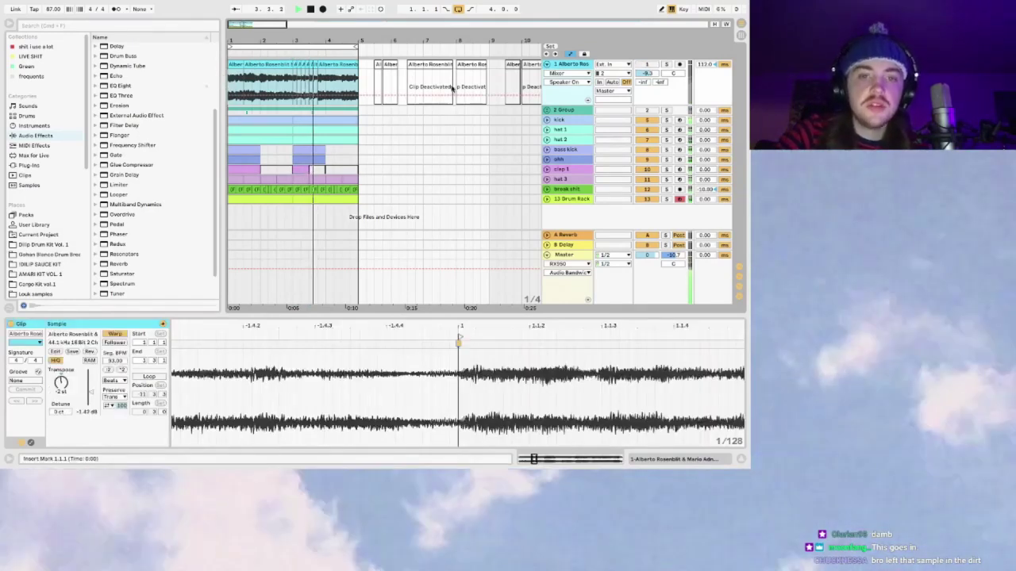
pyautogui.click(544, 63)
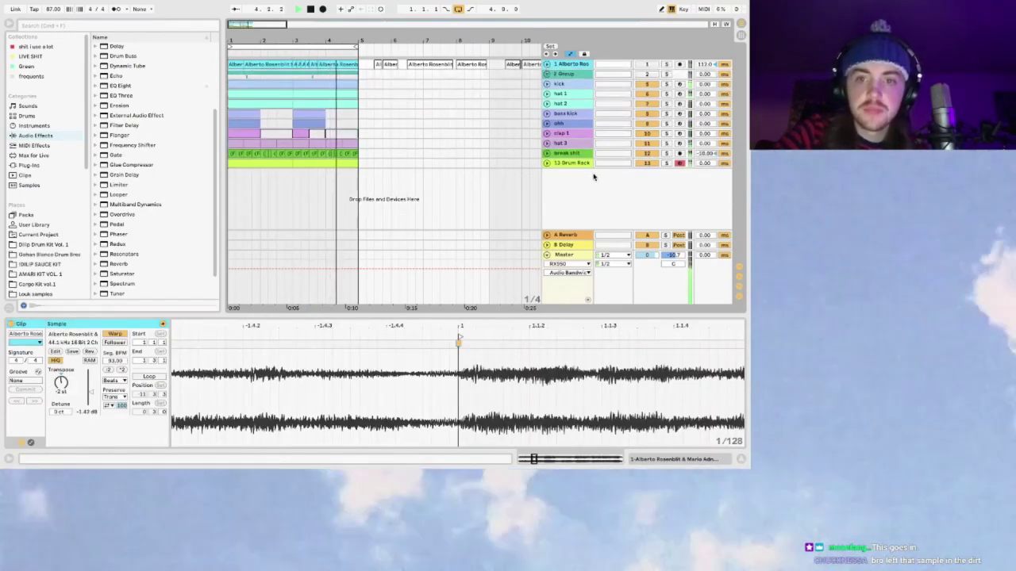
pyautogui.hotkey('ctrl', 't')
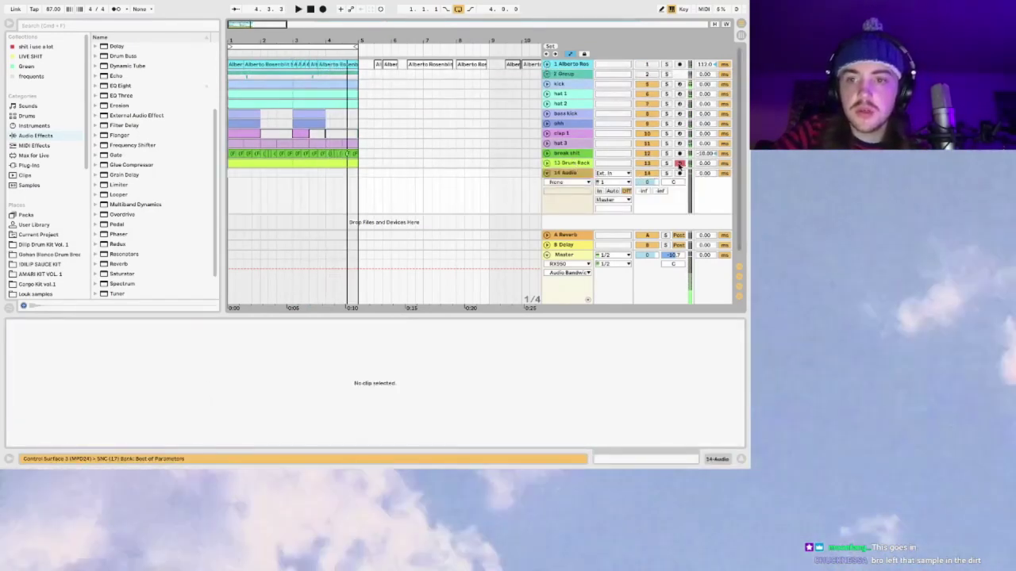
# Step: Set track 14's input to channel 17 and its volume to -27.3 dB
pyautogui.click(614, 183)
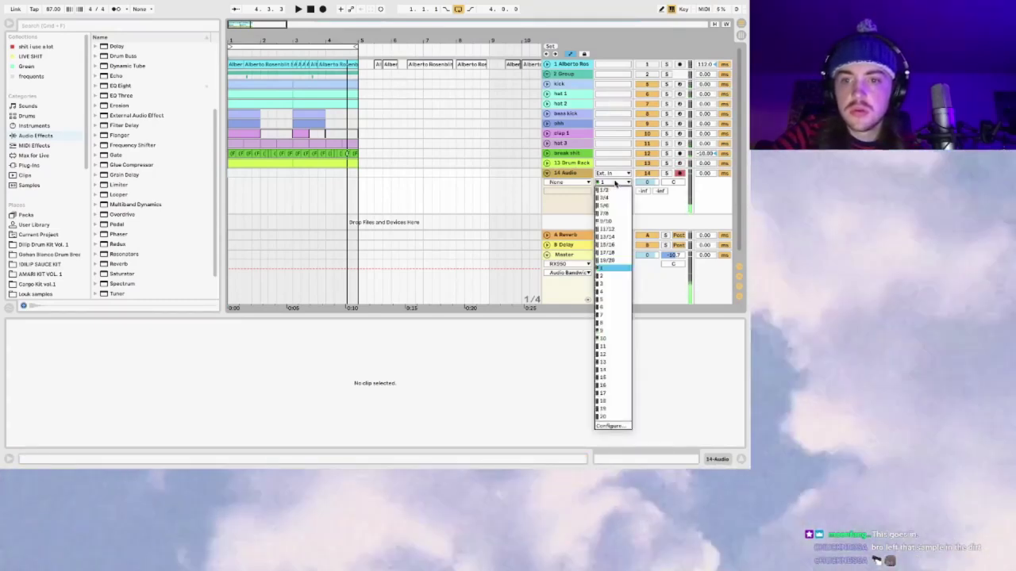
pyautogui.click(619, 184)
pyautogui.click(620, 184)
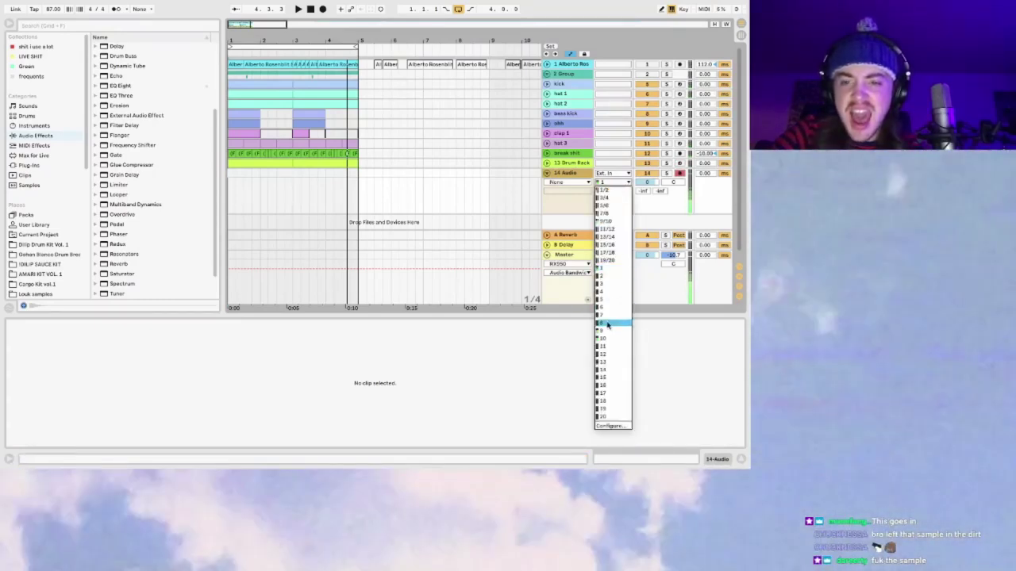
pyautogui.click(615, 394)
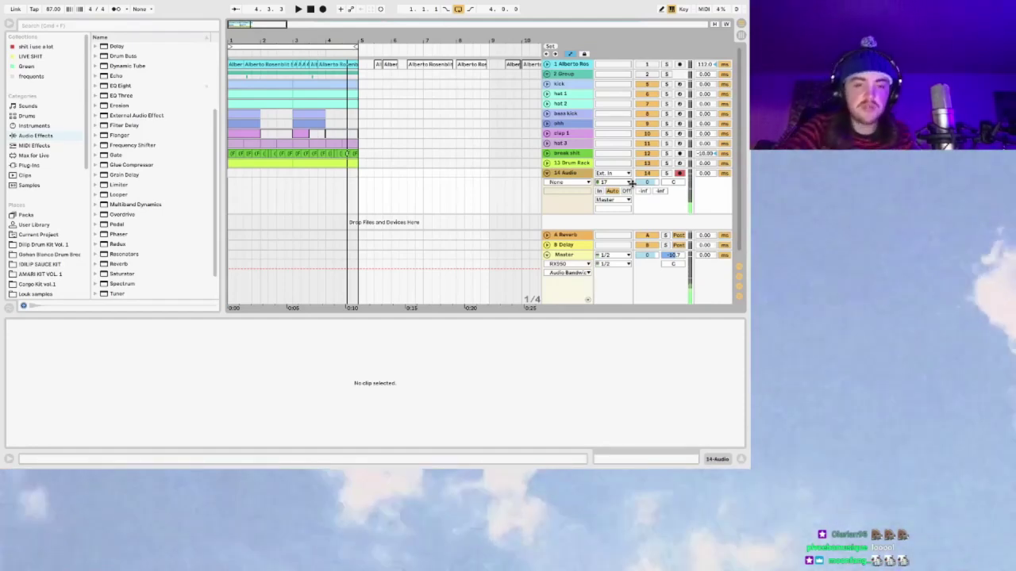
pyautogui.moveTo(655, 181); pyautogui.dragTo(657, 184)
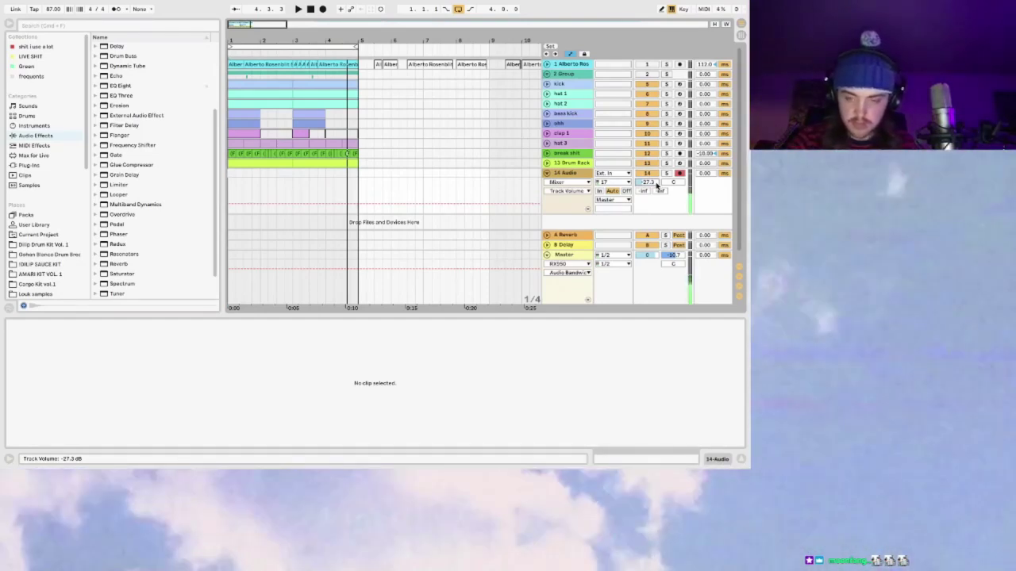
# Step: Keep the audio buffer size at 256 samples in Preferences, then start playback
pyautogui.click(579, 172)
pyautogui.press('super+comma')
pyautogui.click(418, 203)
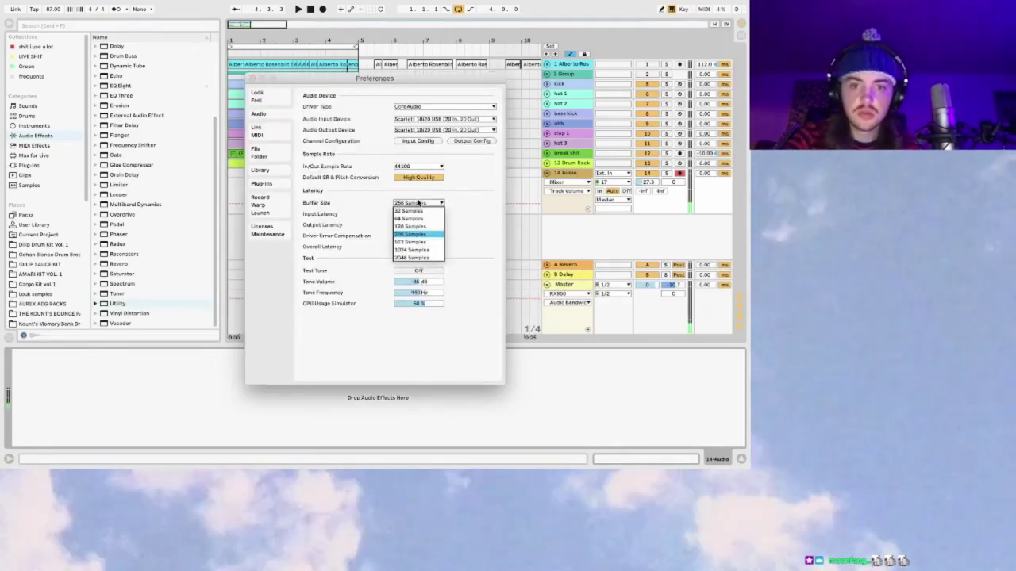
pyautogui.click(418, 204)
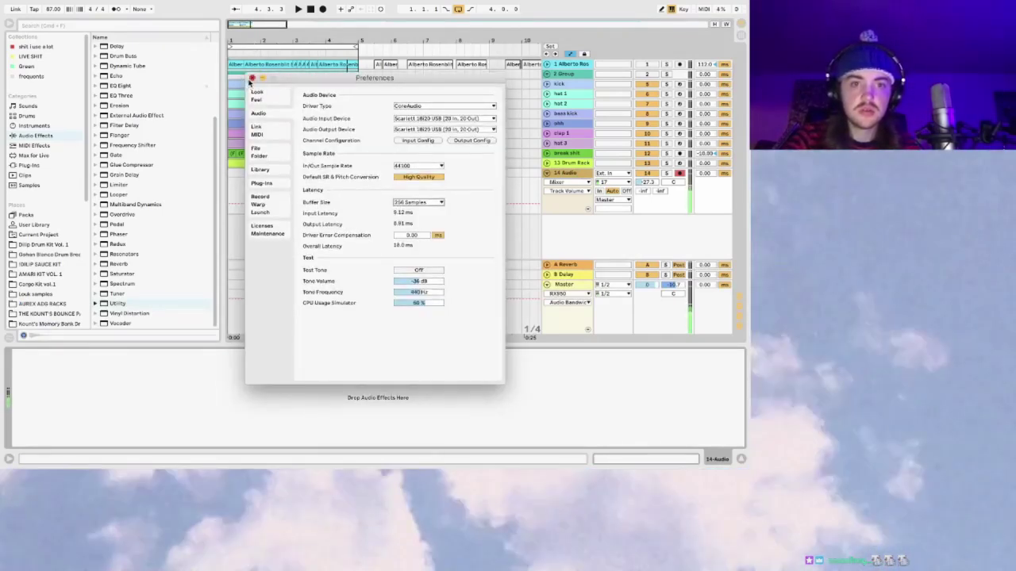
pyautogui.click(252, 77)
pyautogui.press('space')
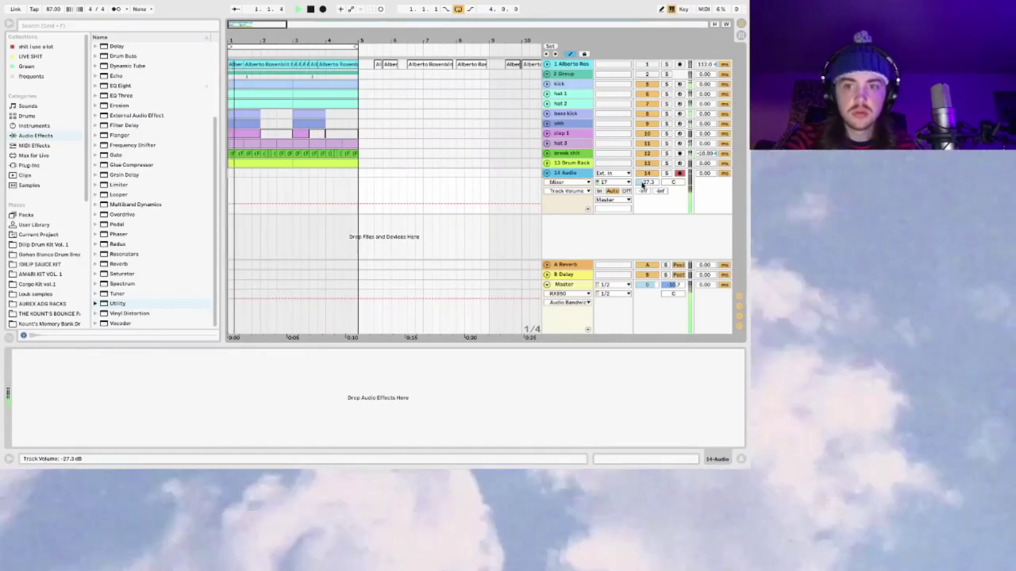
# Step: Raise track 14 back near 0 dB, record the 14-Audio 1 take over bars 1–5, return to start
pyautogui.moveTo(643, 184); pyautogui.dragTo(643, 262)
pyautogui.press('space')
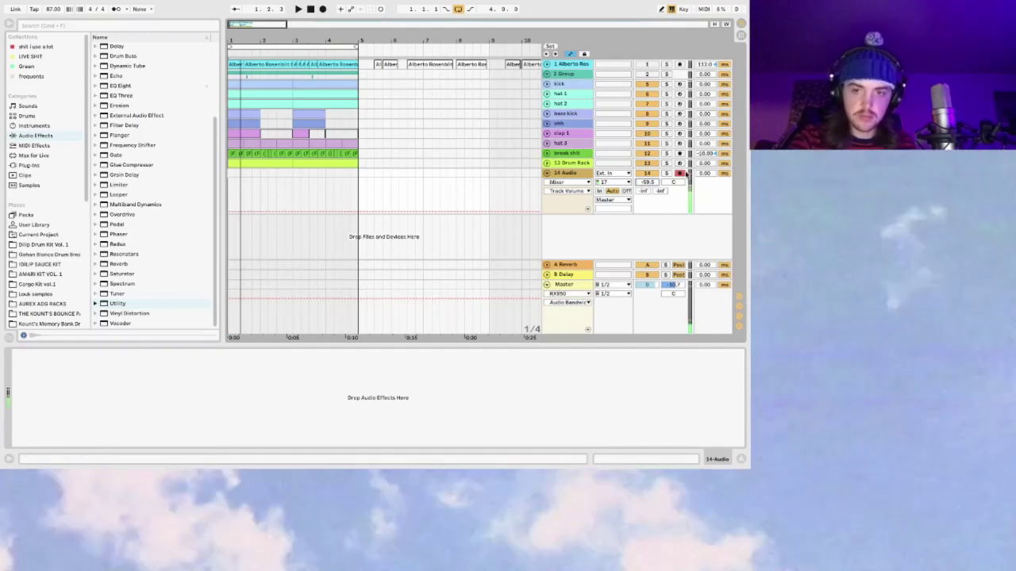
pyautogui.moveTo(646, 181)
pyautogui.mouseDown()
pyautogui.moveTo(647, 151)
pyautogui.moveTo(648, 180)
pyautogui.mouseUp()
pyautogui.press('space')
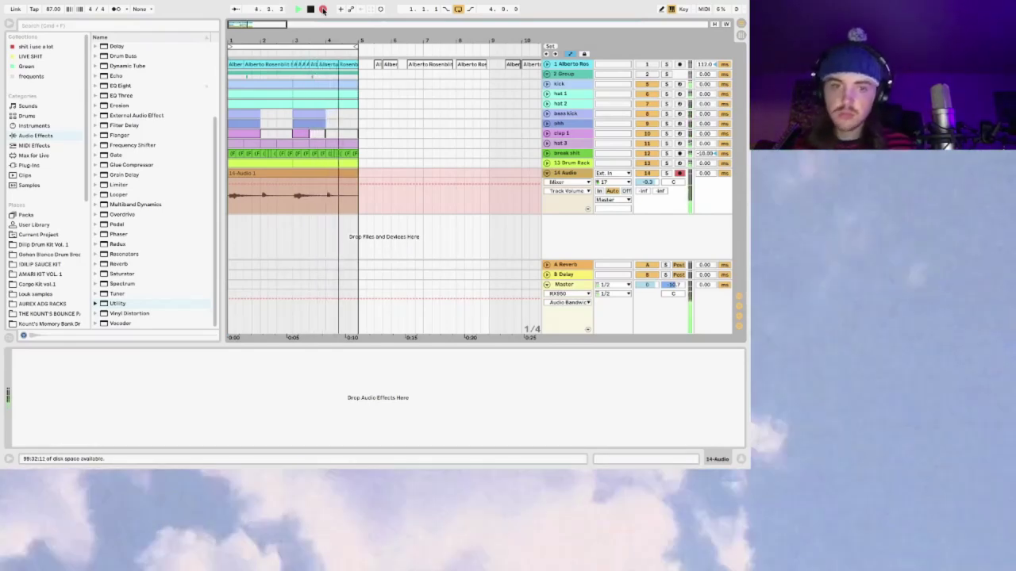
pyautogui.press('space')
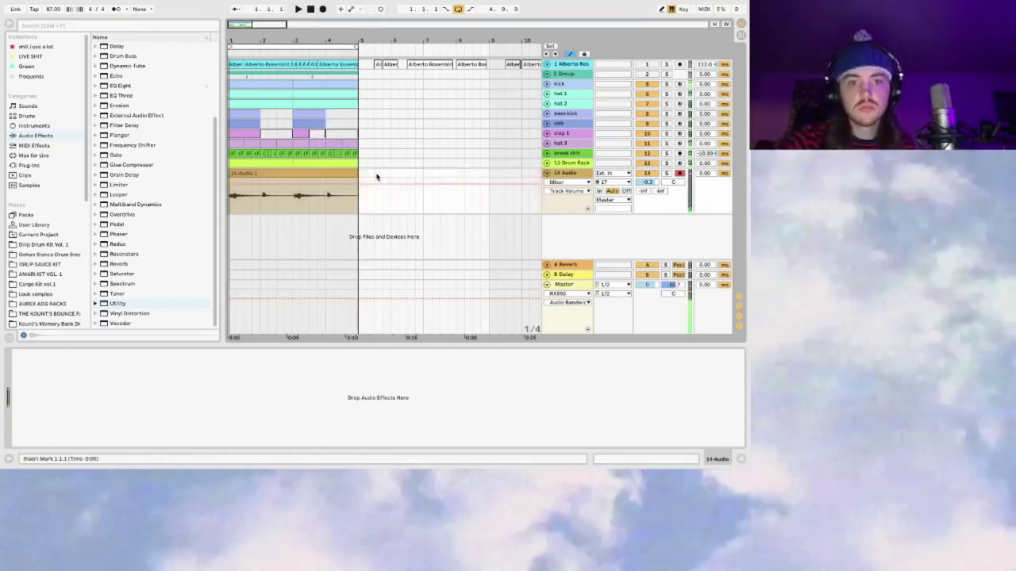
pyautogui.press('Home')
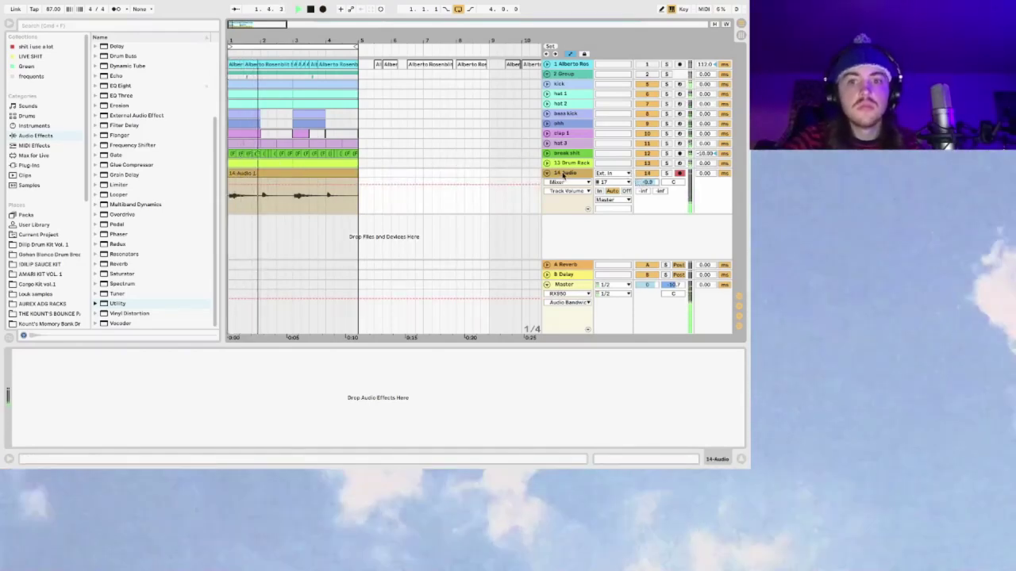
# Step: Duplicate track 14 into an empty, record-armed 15 Audio track
pyautogui.hotkey('ctrl', 'd')
pyautogui.press('Delete')
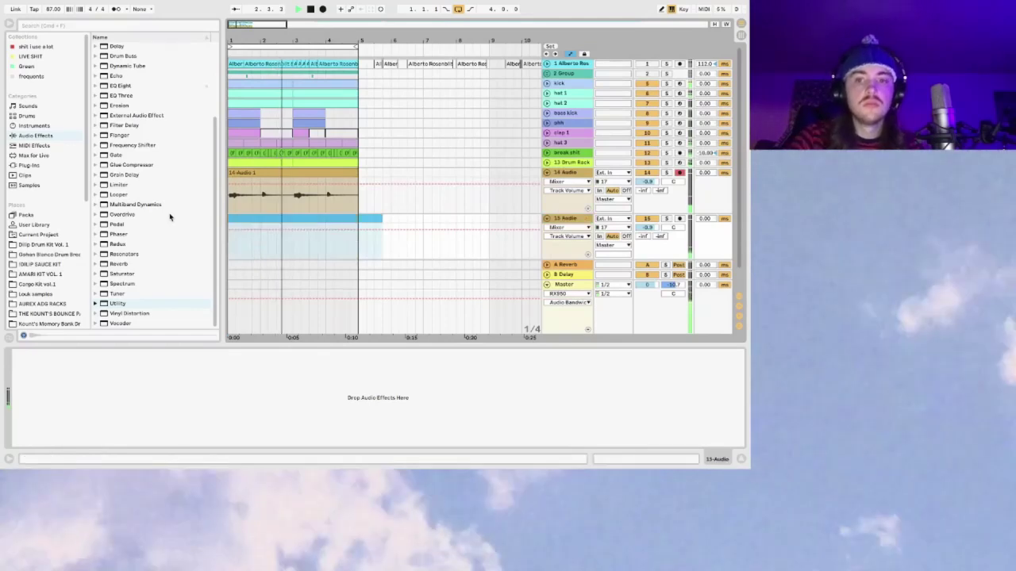
pyautogui.click(679, 218)
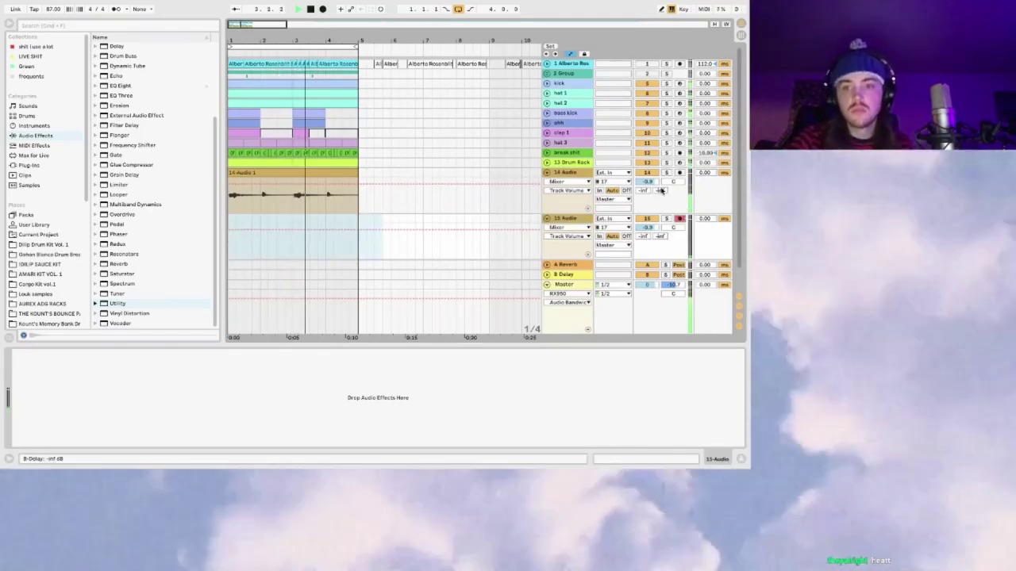
# Step: Repeat bars 1–3 of the 14-Audio 1 take into bars 3–5, removing the extra copy
pyautogui.click(292, 183)
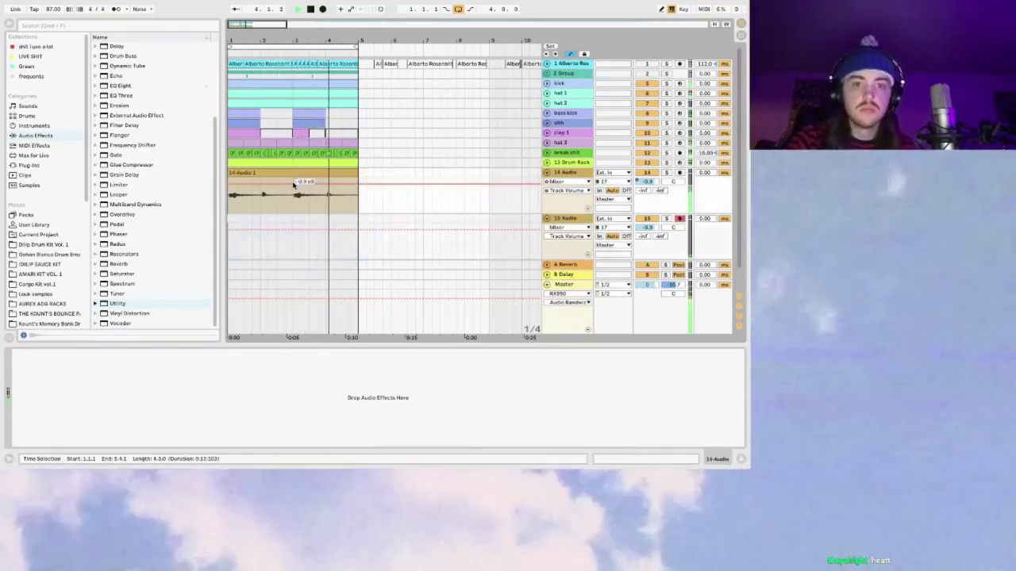
pyautogui.moveTo(293, 184); pyautogui.dragTo(220, 173)
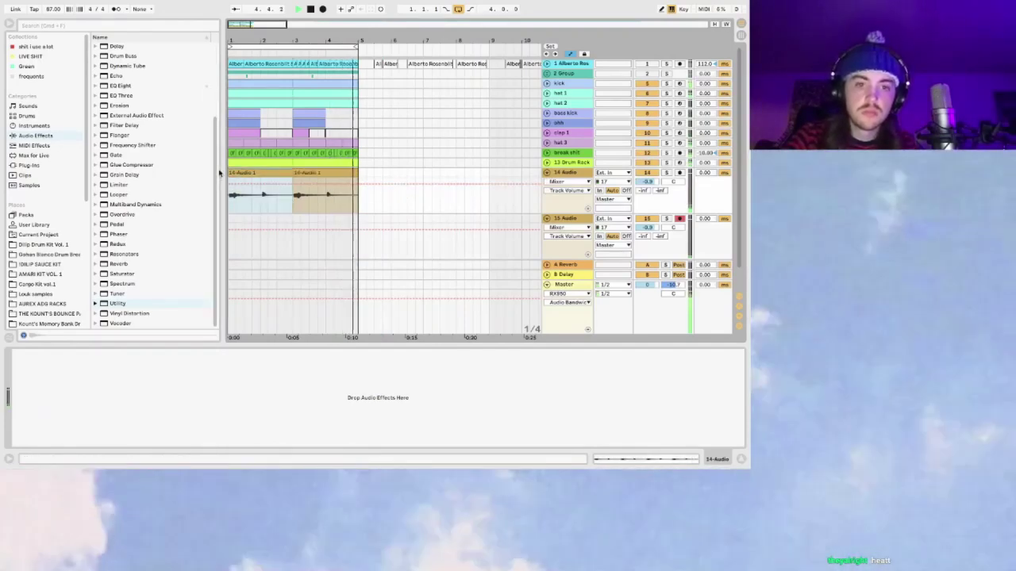
pyautogui.hotkey('ctrl', 'd')
pyautogui.press('Down')
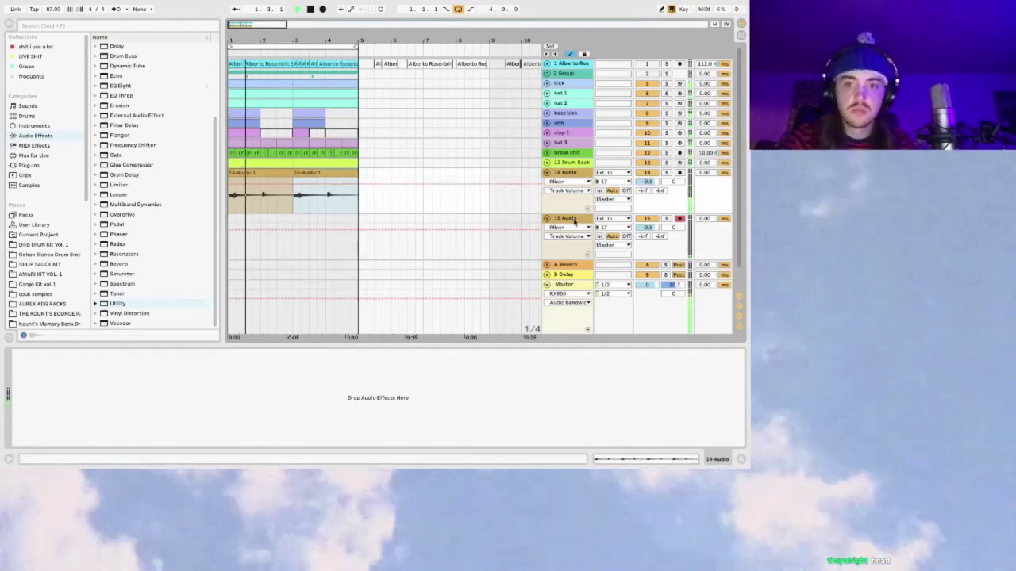
pyautogui.hotkey('ctrl', 'd')
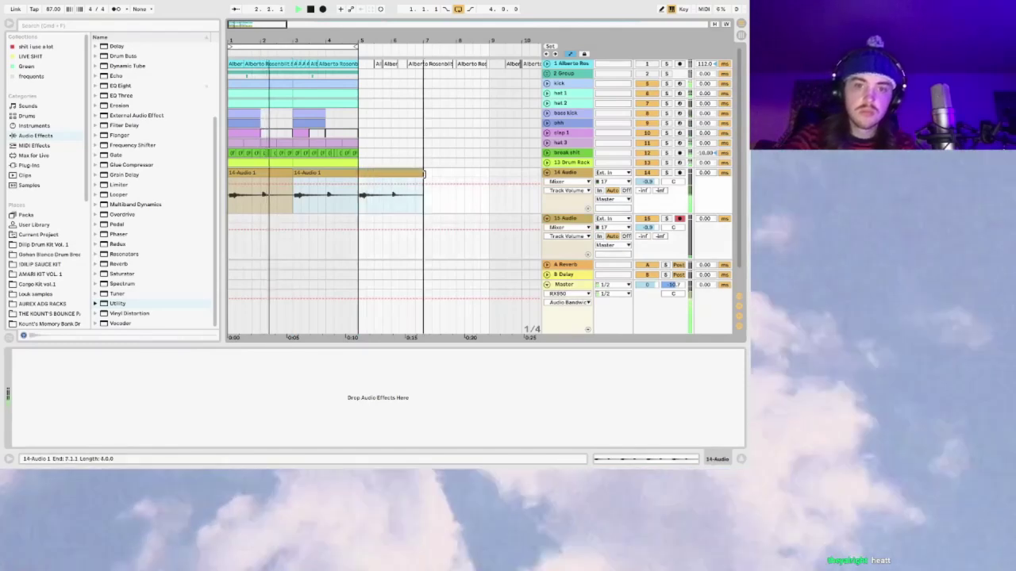
pyautogui.click(355, 204)
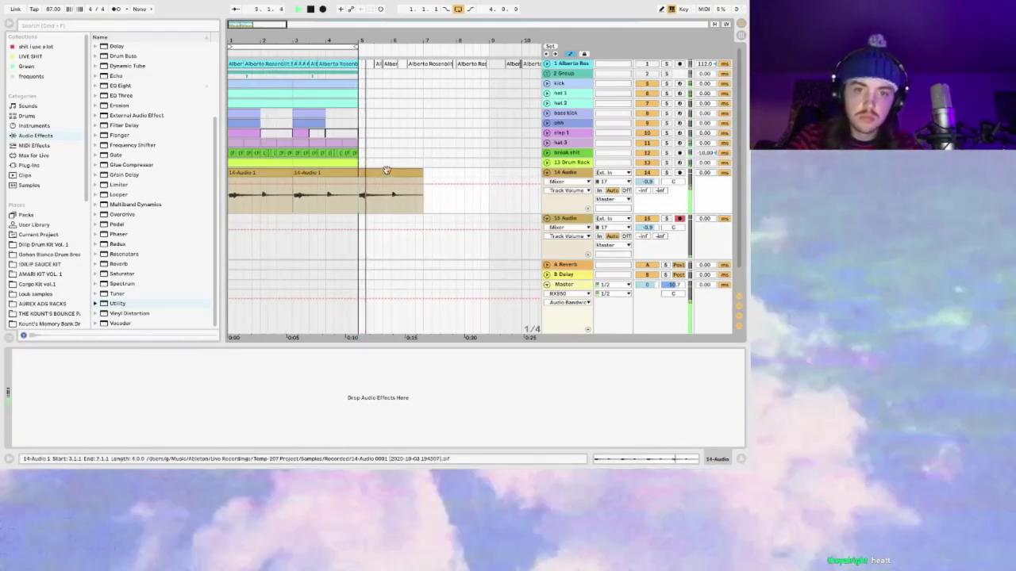
pyautogui.click(321, 181)
pyautogui.hotkey('ctrl', 'z')
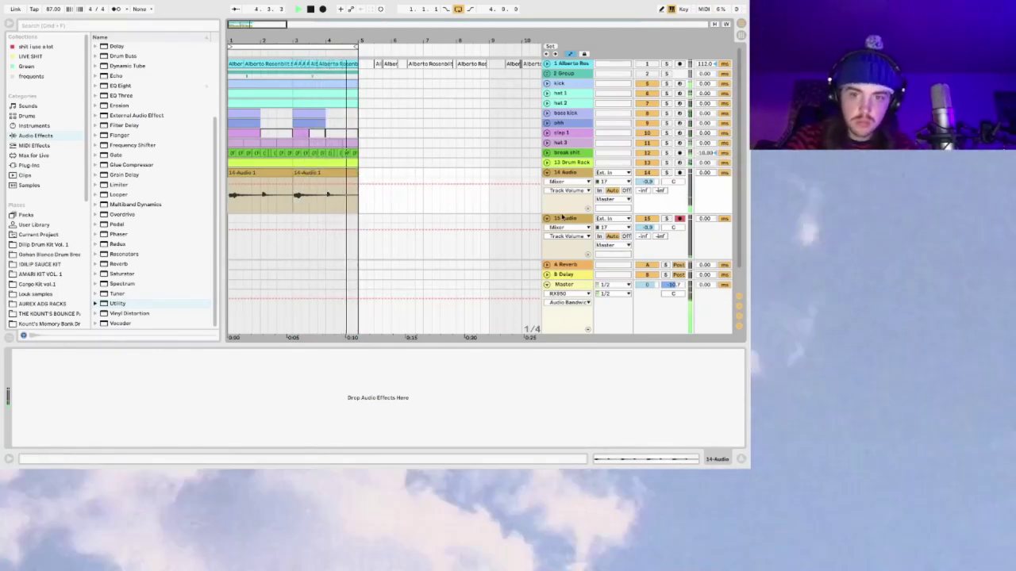
# Step: Play back from the first 14-Audio clip at bar 1 and select track 15
pyautogui.click(236, 207)
pyautogui.press('space')
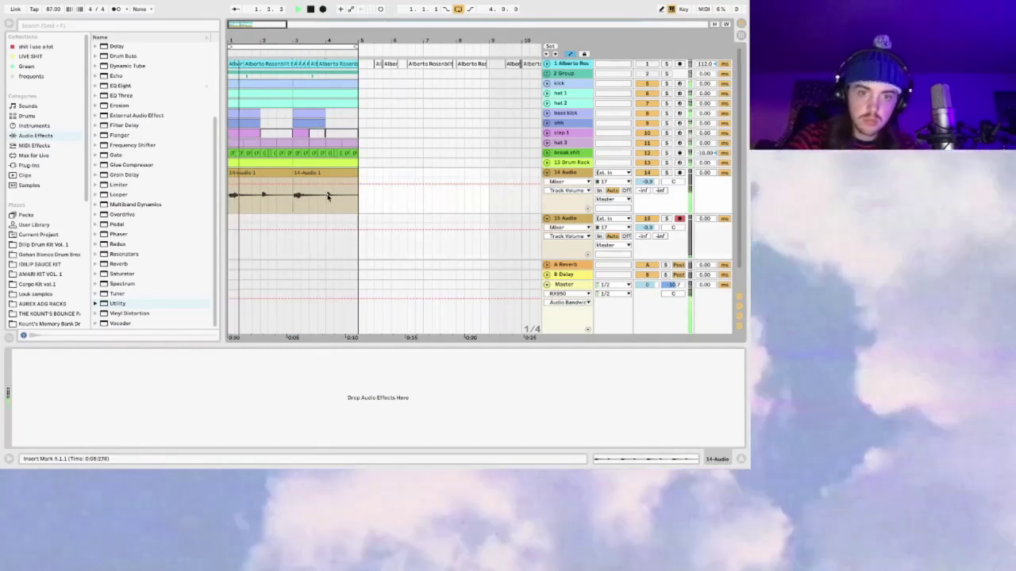
pyautogui.click(233, 173)
pyautogui.press('space')
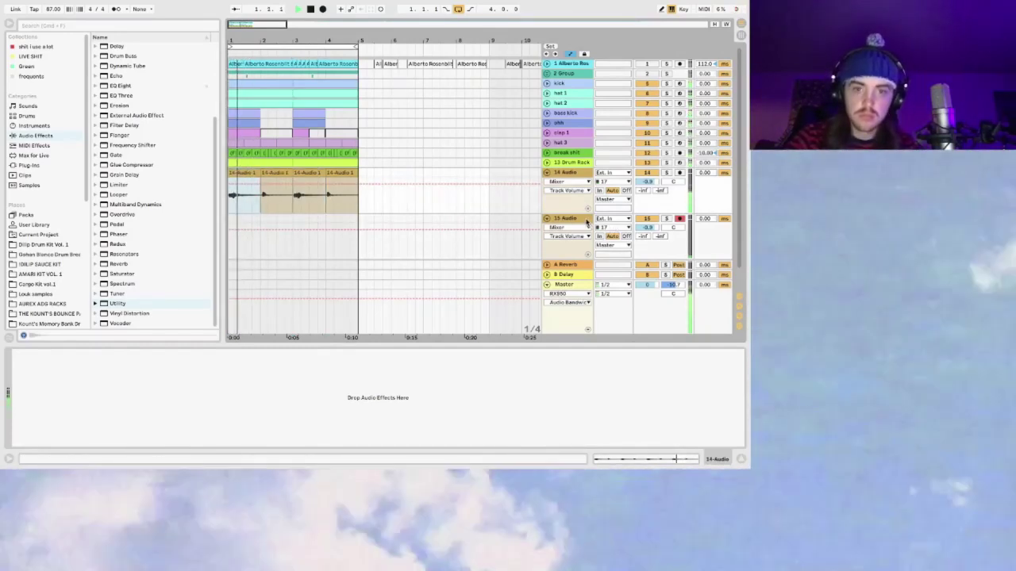
pyautogui.click(585, 219)
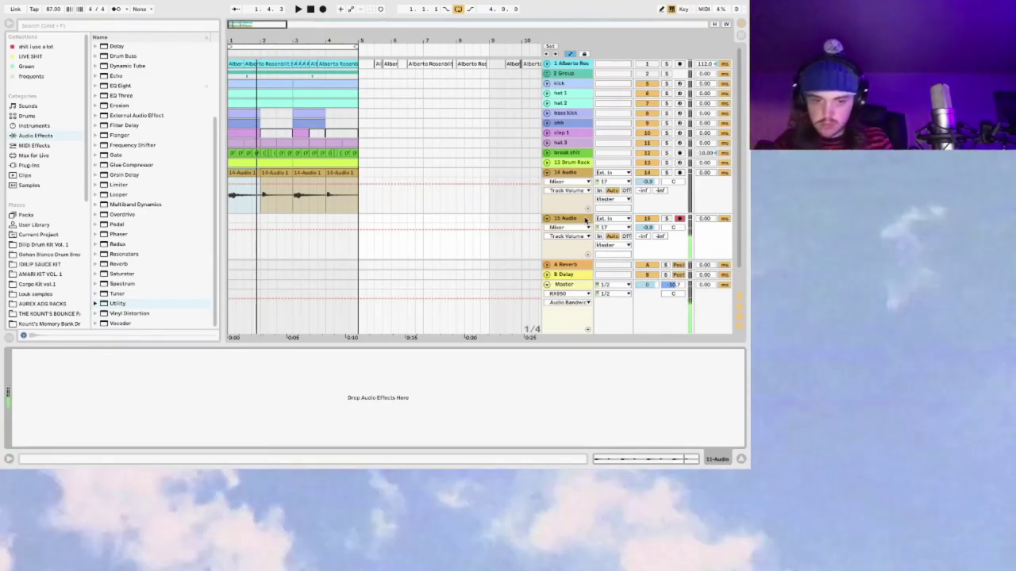
pyautogui.press('space')
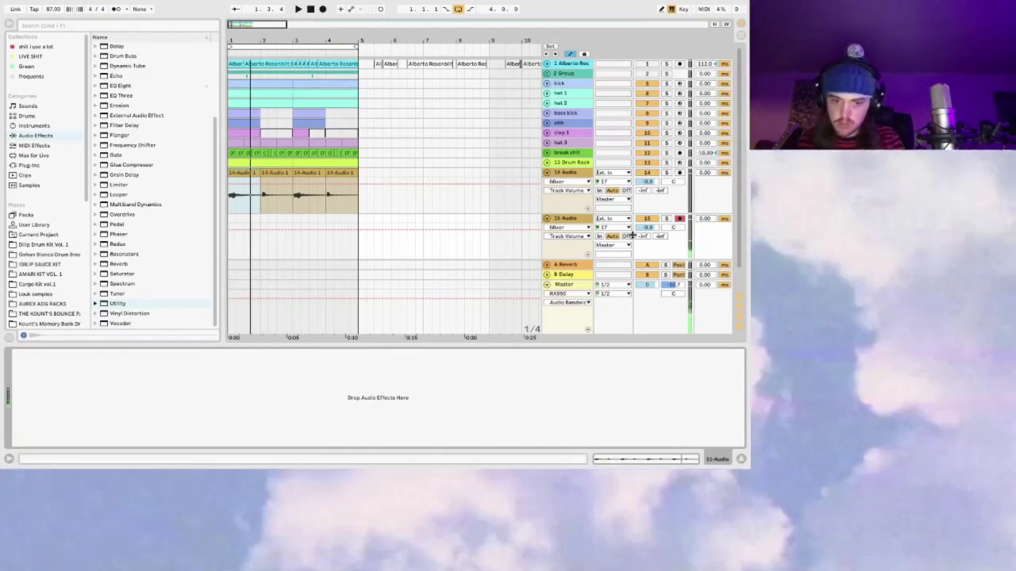
pyautogui.press('space')
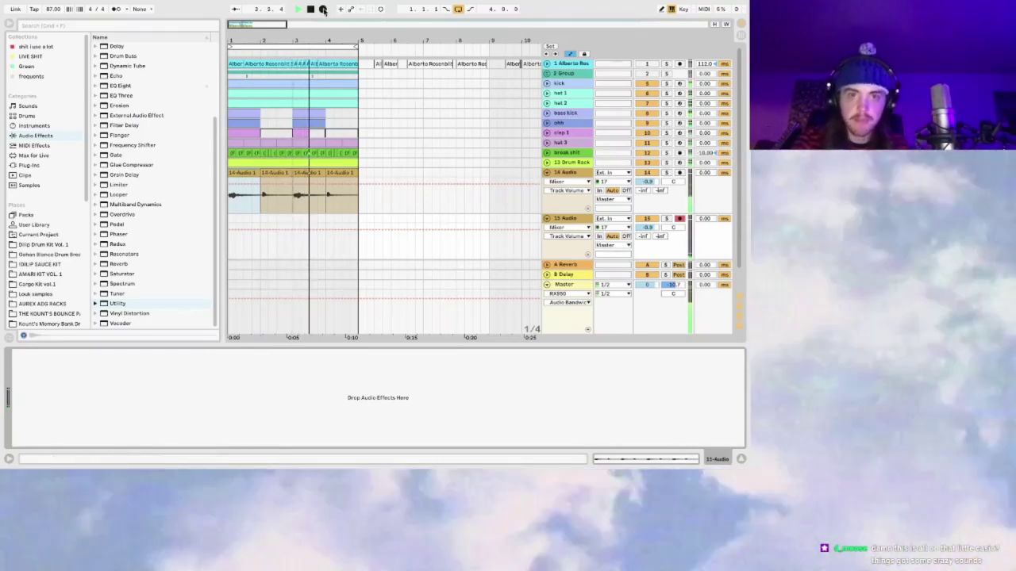
# Step: Record the 15-Audio 1 take on track 15 and turn the track's volume down
pyautogui.click(323, 9)
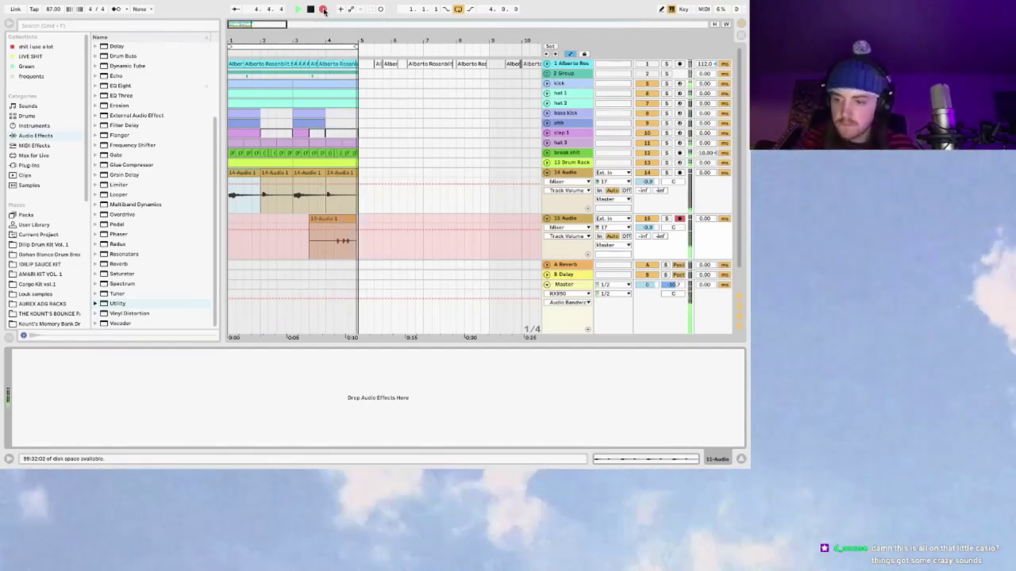
pyautogui.press('space')
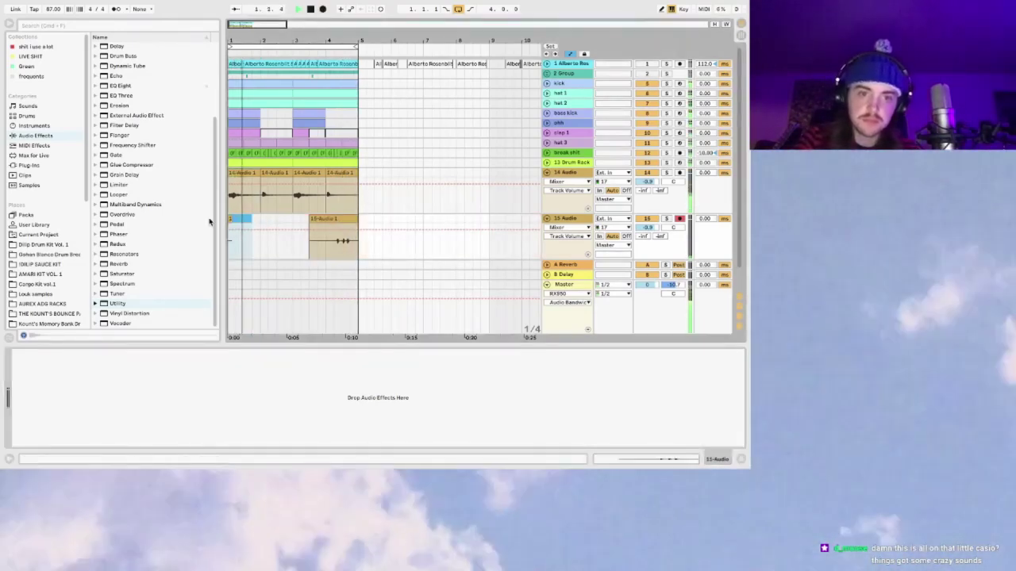
pyautogui.doubleClick(329, 238)
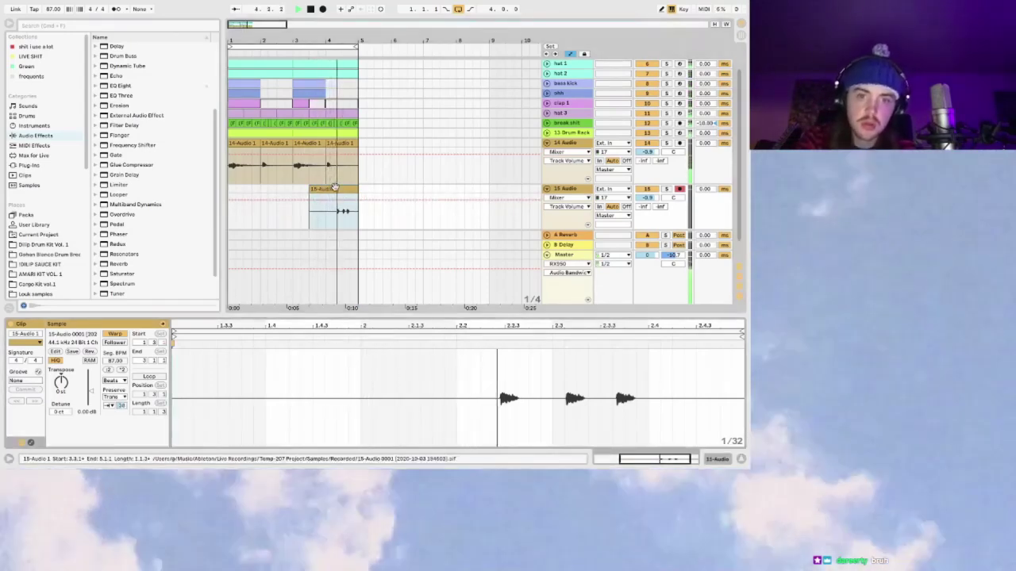
pyautogui.moveTo(647, 198); pyautogui.dragTo(647, 197)
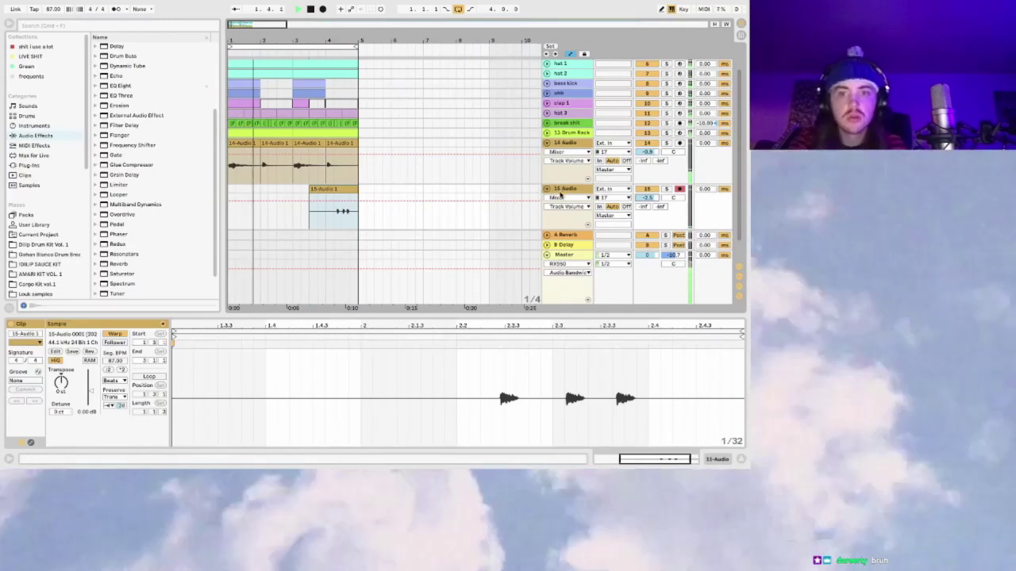
# Step: Split off the clip's tail end and lower its gain to -2.50 dB
pyautogui.click(342, 197)
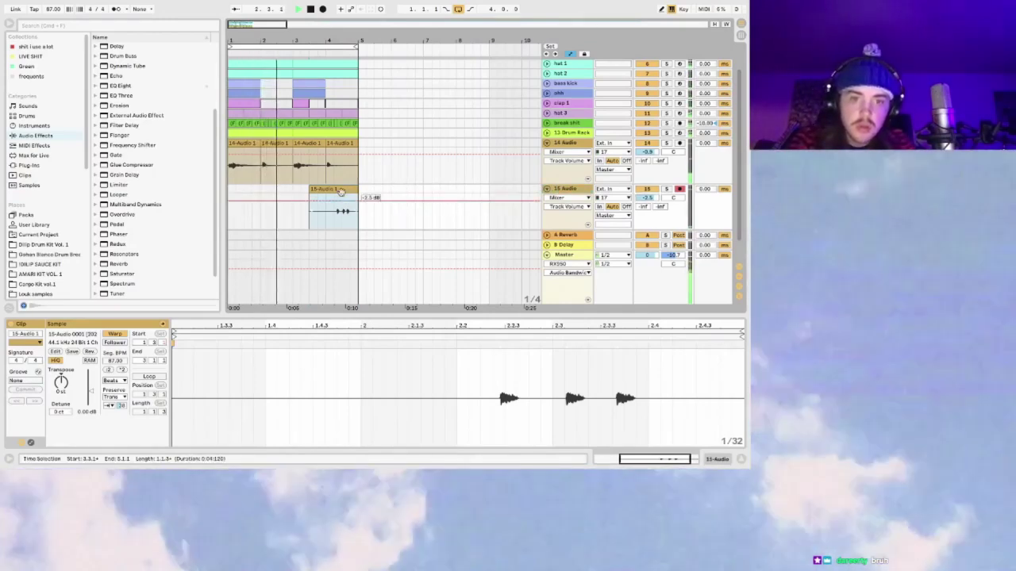
pyautogui.press('+')
pyautogui.moveTo(399, 208); pyautogui.dragTo(421, 208)
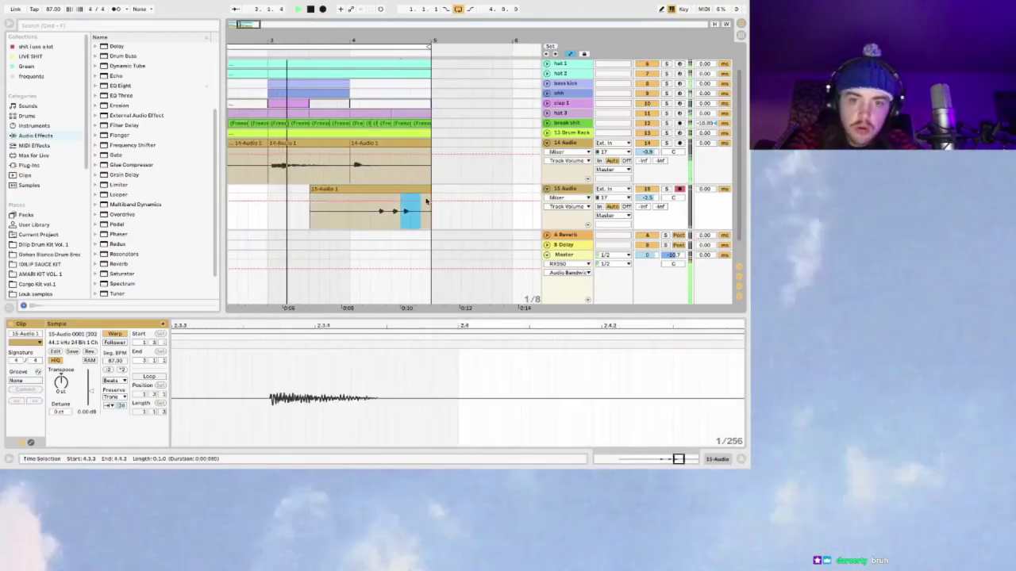
pyautogui.hotkey('ctrl', 'e')
pyautogui.click(418, 196)
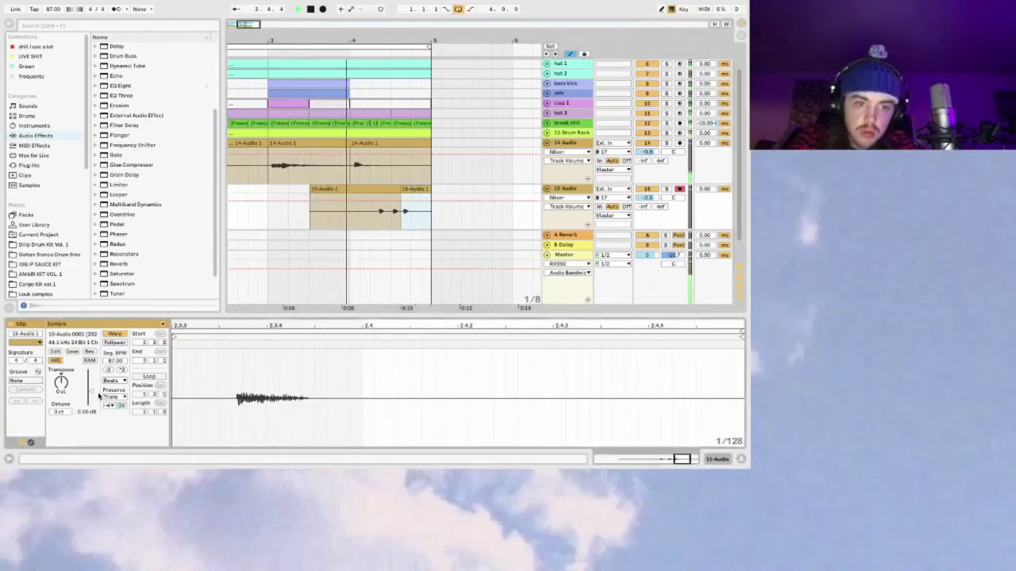
pyautogui.moveTo(90, 388); pyautogui.dragTo(91, 392)
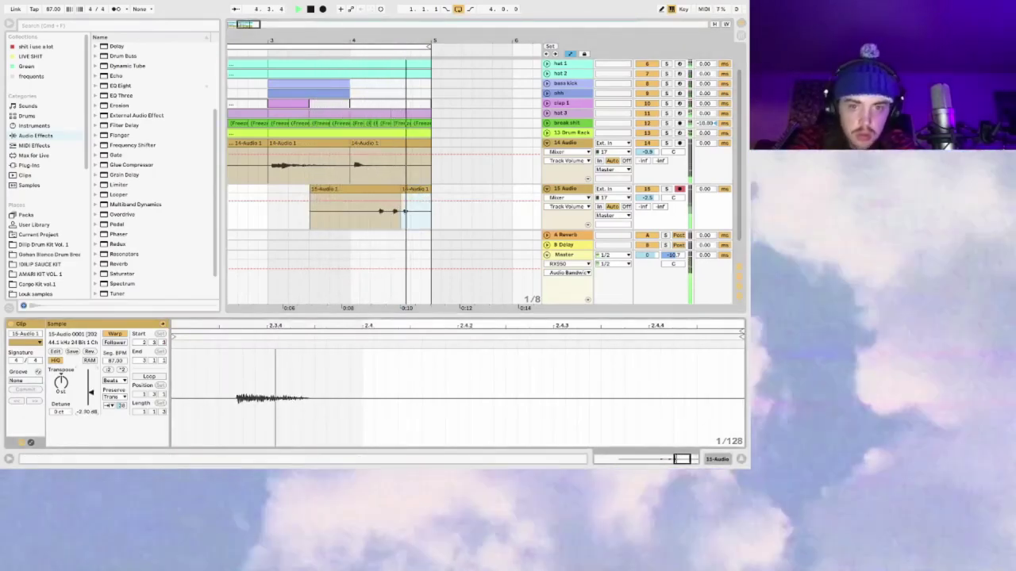
# Step: Split a single hit into its own clip and drop its gain to about -5 dB
pyautogui.moveTo(391, 210); pyautogui.dragTo(379, 209)
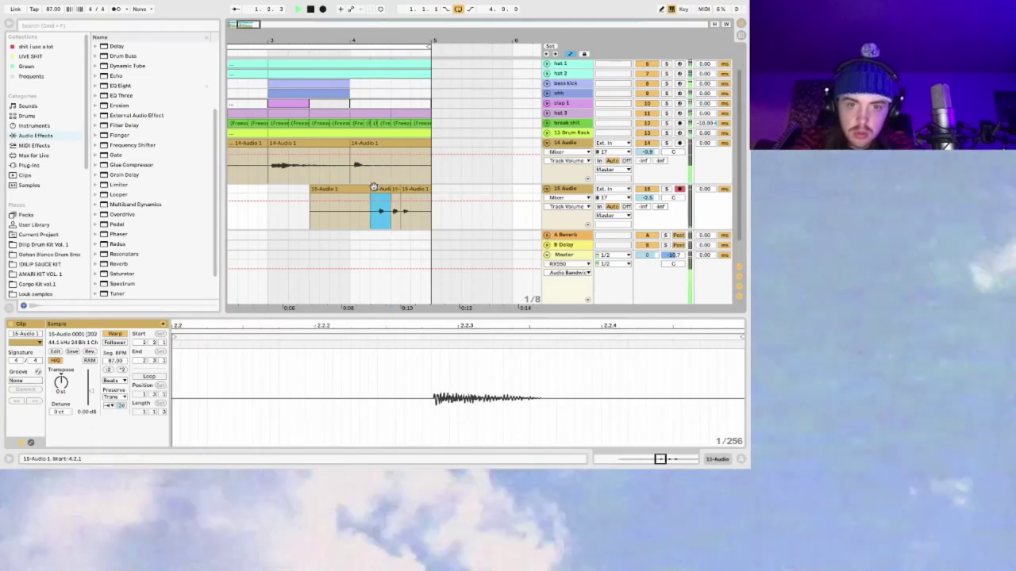
pyautogui.press('super+e')
pyautogui.moveTo(91, 392); pyautogui.dragTo(91, 397)
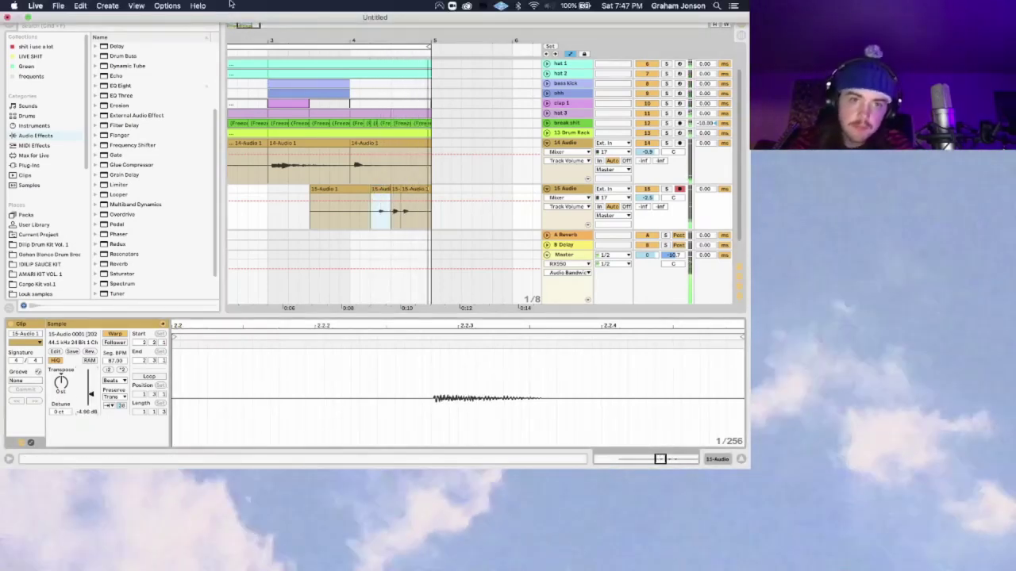
pyautogui.moveTo(249, 25); pyautogui.dragTo(248, 47)
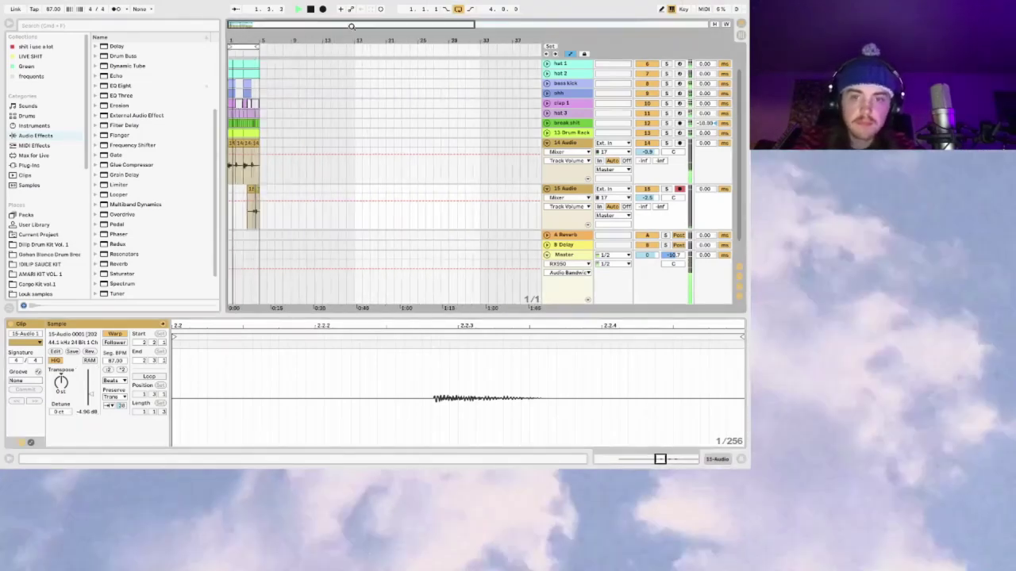
# Step: Duplicate track 15 into an empty 16 Audio track and arm it for recording
pyautogui.scroll(-1, 570, 215)
pyautogui.press('super+d')
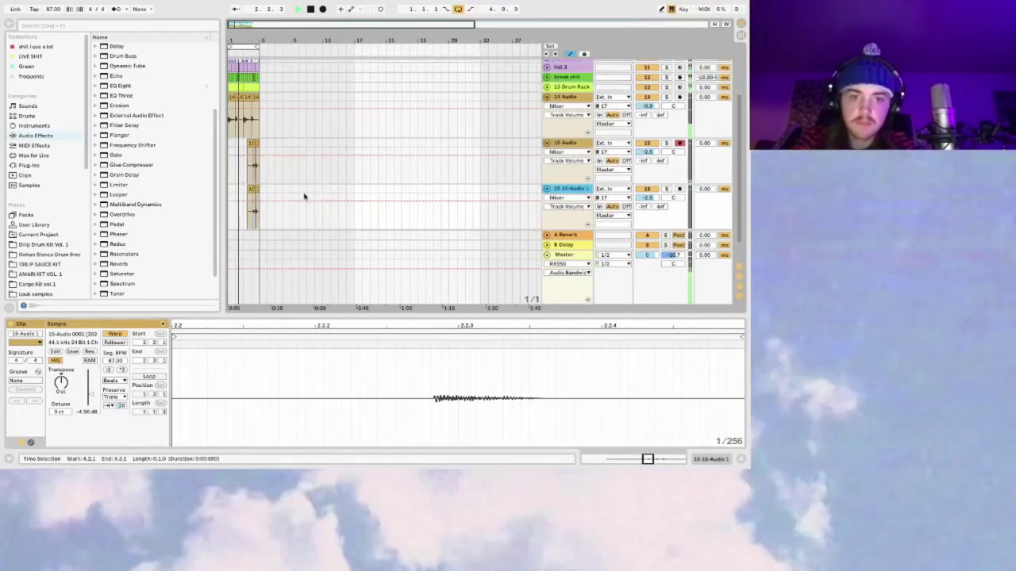
pyautogui.click(267, 196)
pyautogui.moveTo(267, 195); pyautogui.dragTo(206, 196)
pyautogui.press('Delete')
pyautogui.click(679, 189)
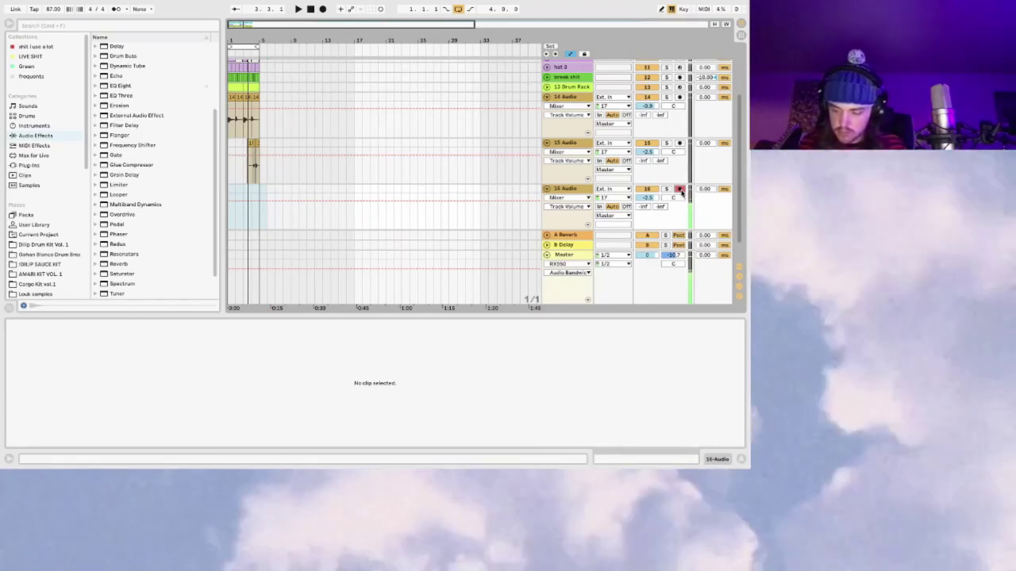
# Step: Start playback and fold the 14 Audio and 15 Audio tracks to single rows
pyautogui.press('space')
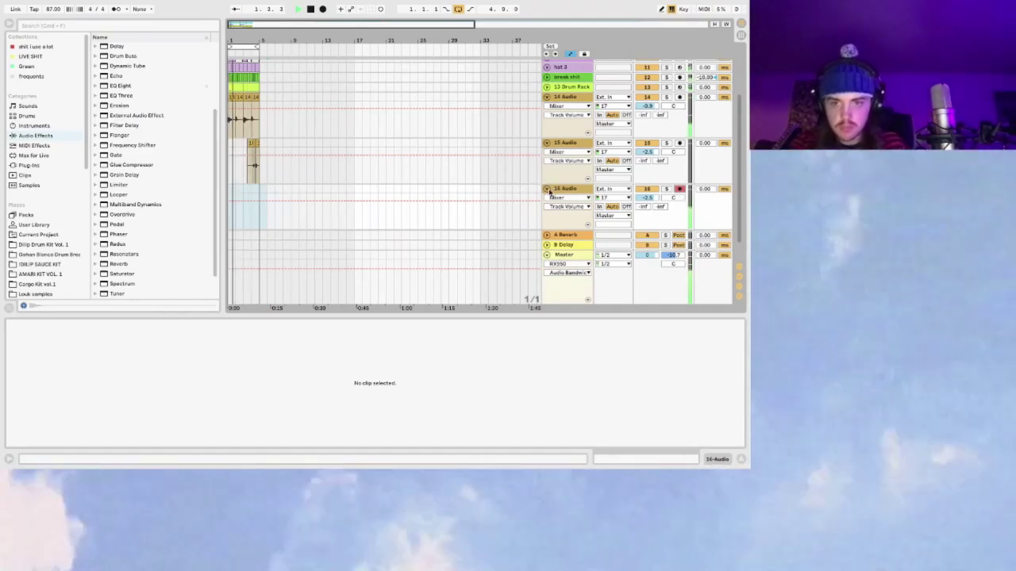
pyautogui.click(546, 97)
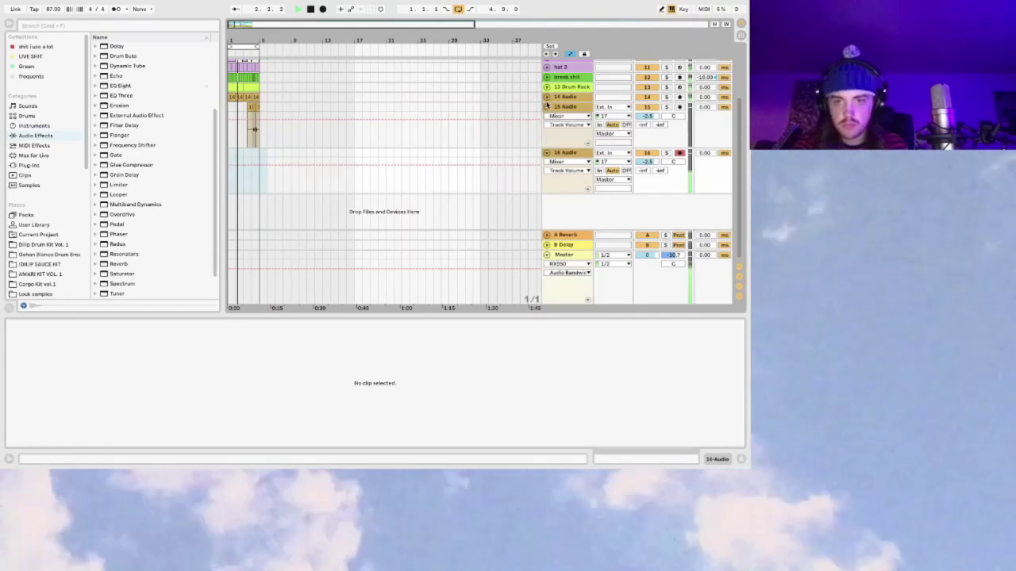
pyautogui.click(546, 106)
# Step: Fold the 16 Audio track to a single row
pyautogui.click(546, 117)
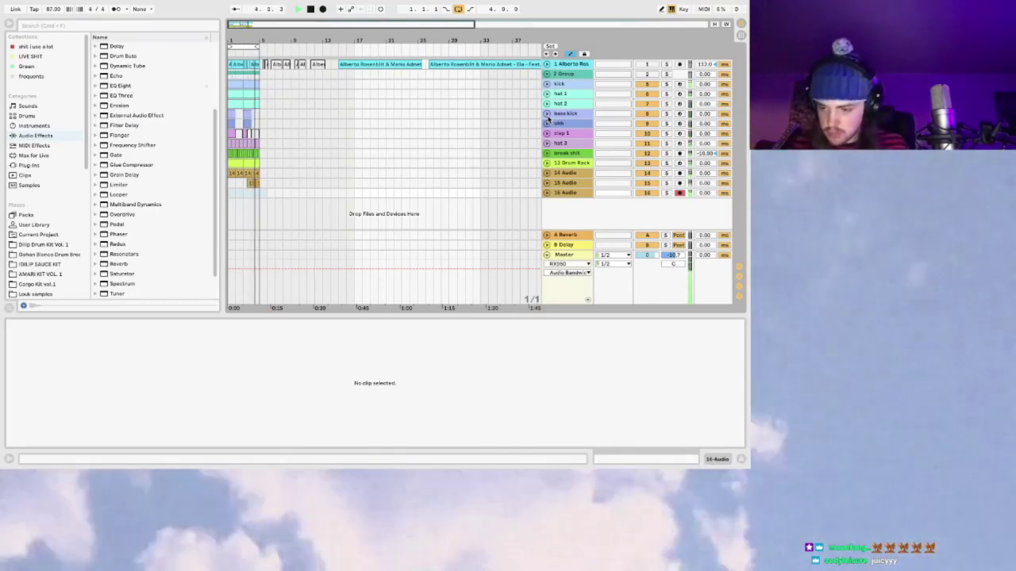
# Step: Stop playback and place the insert marker at bar 1 on the 16 Audio track
pyautogui.press('space')
pyautogui.moveTo(266, 193); pyautogui.dragTo(229, 199)
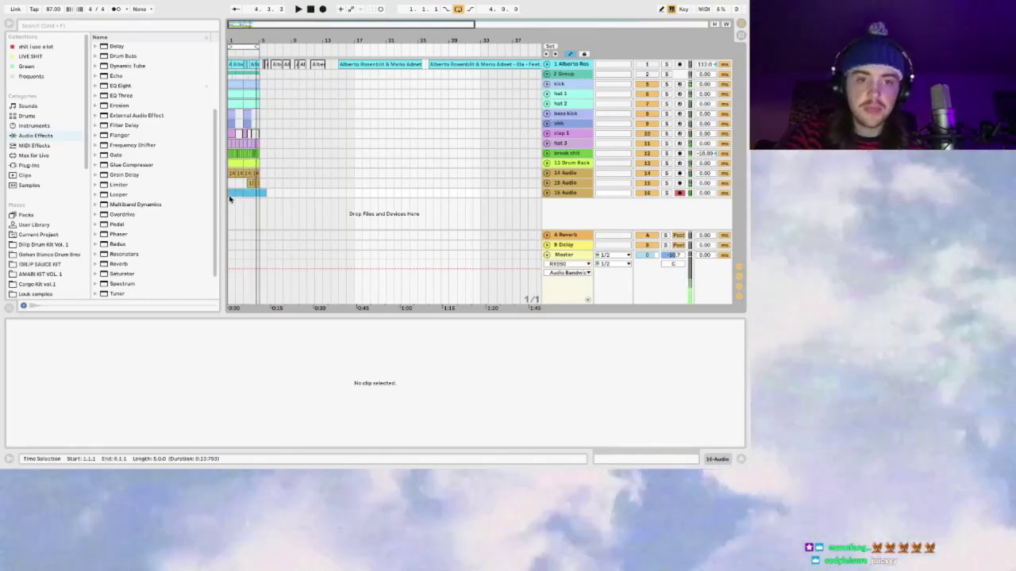
pyautogui.click(230, 199)
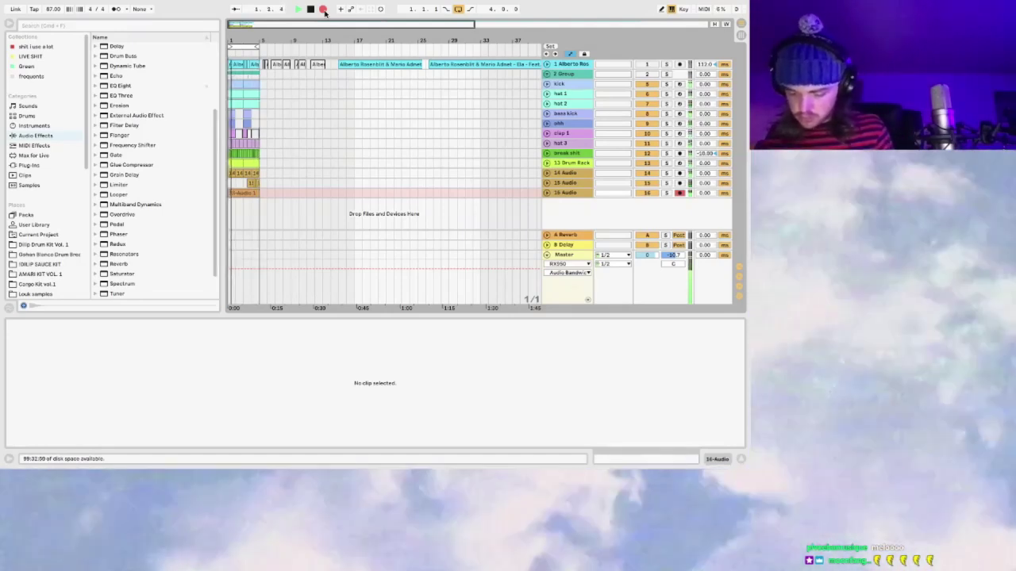
# Step: Stop the first 16 Audio take, re-record with count-in from bar 1, then stop
pyautogui.click(323, 10)
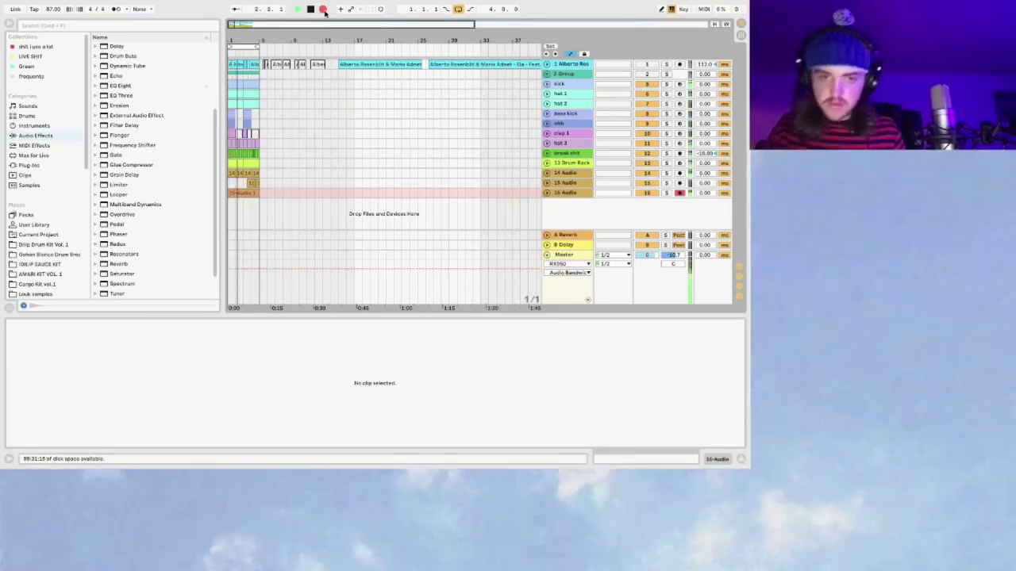
pyautogui.click(323, 9)
pyautogui.click(323, 9)
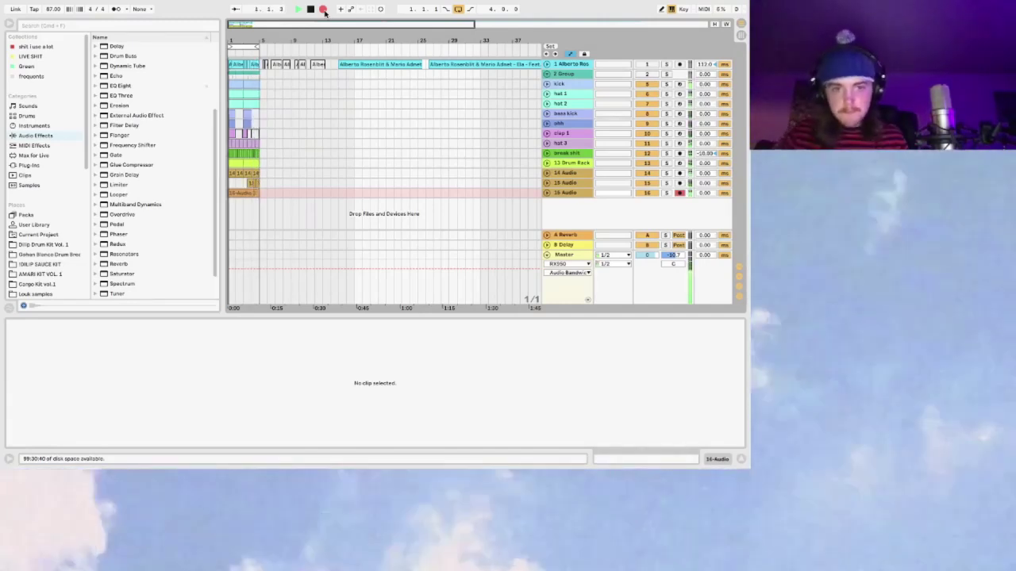
pyautogui.click(323, 10)
# Step: Expand track 16 to show the 16-Audio 2 take and rename the track 'main chords'
pyautogui.click(236, 192)
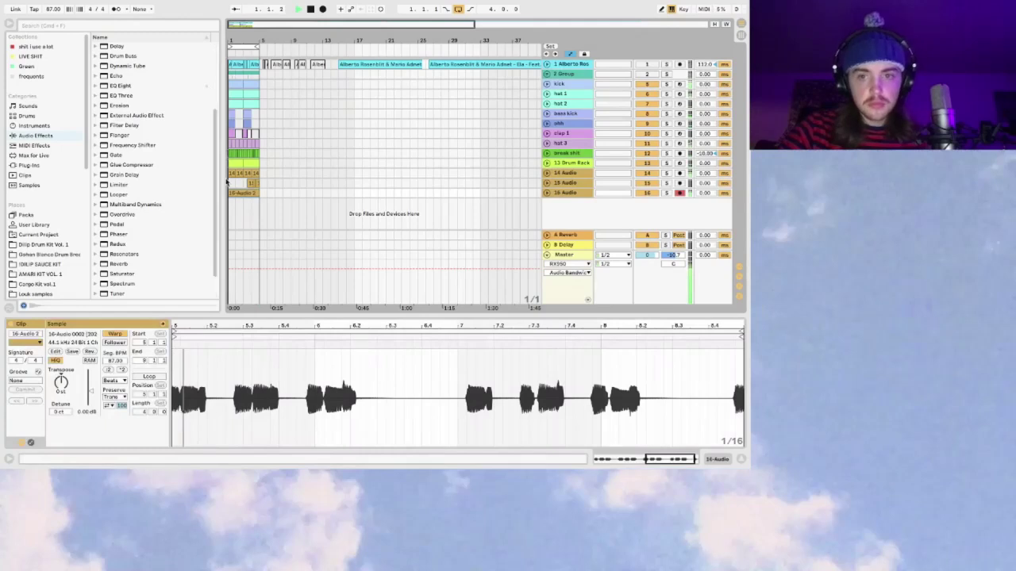
pyautogui.click(580, 193)
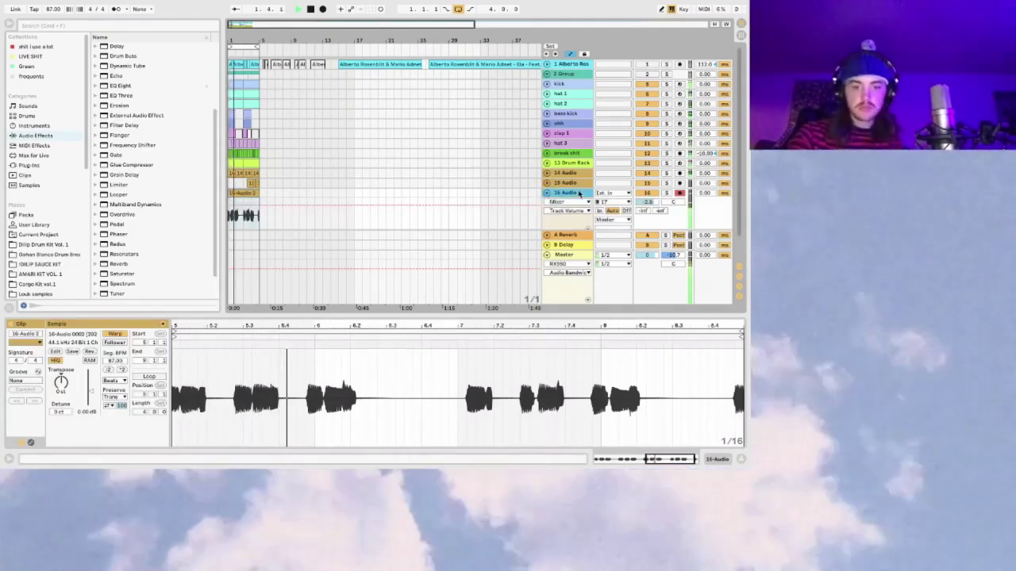
pyautogui.press('super+r')
pyautogui.write('main chords')
pyautogui.press('Return')
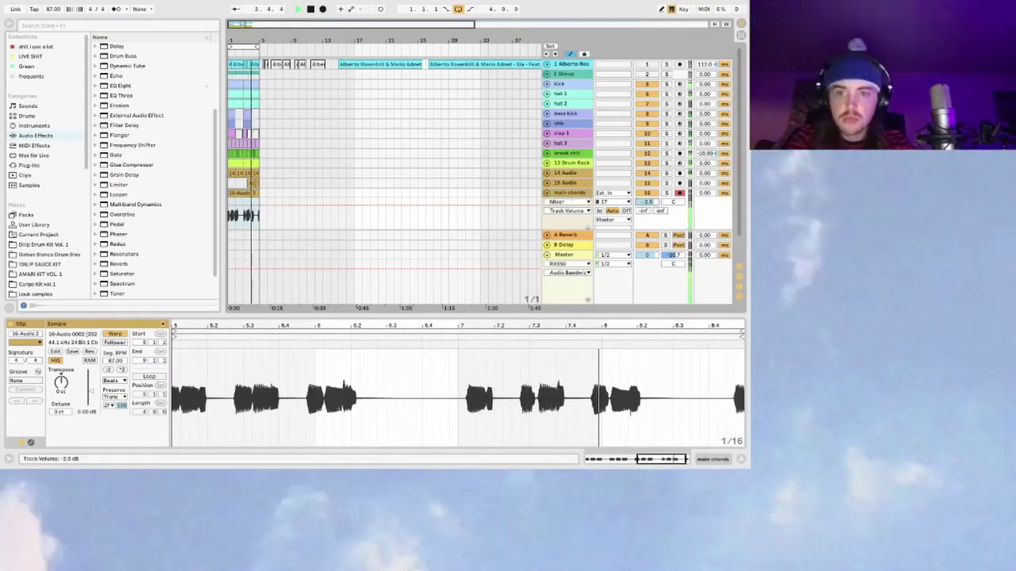
# Step: Pan the main chords track to 18 left and stop playback
pyautogui.hotkey('shift', 'Tab')
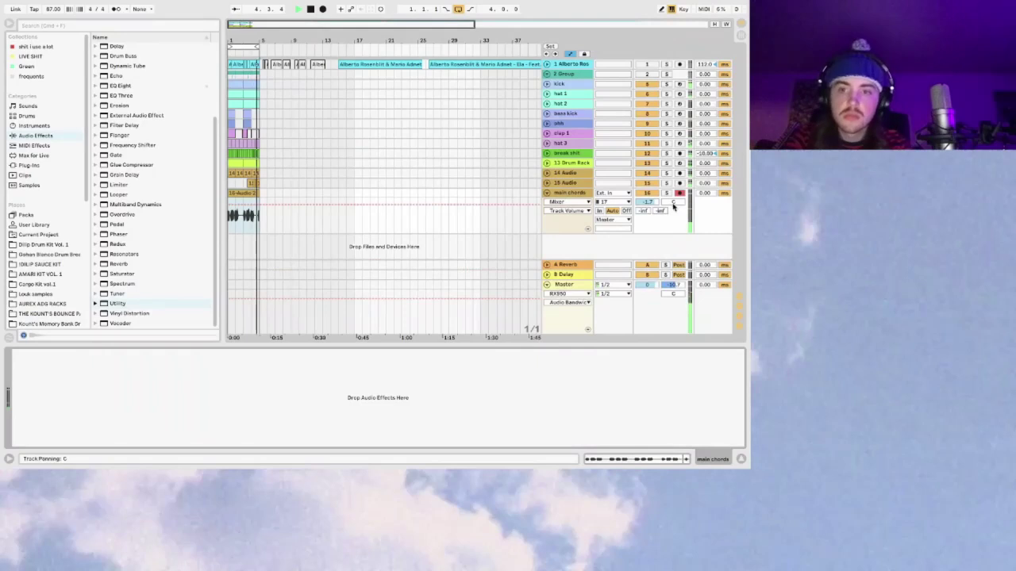
pyautogui.scroll(-5, 674, 203)
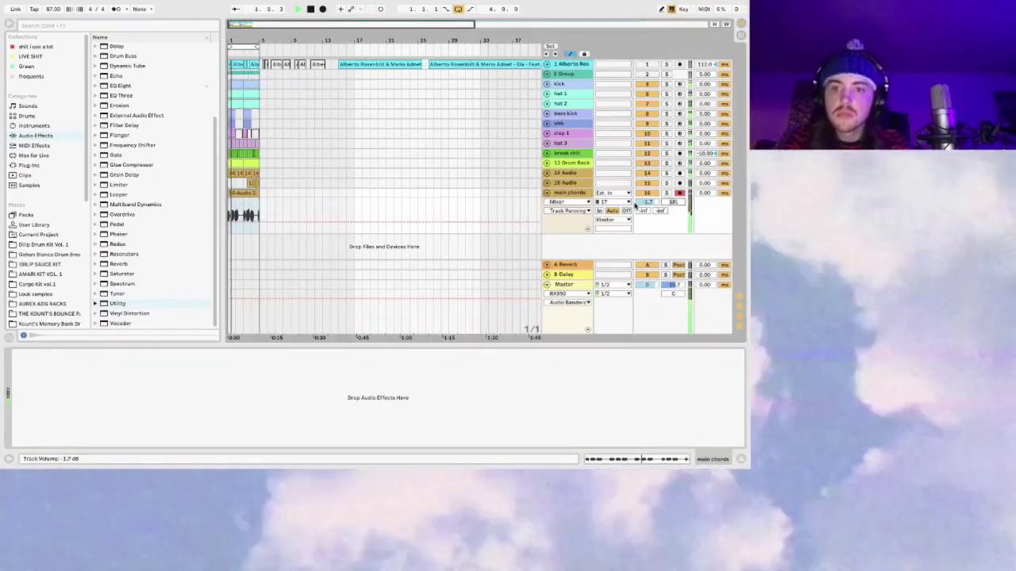
pyautogui.click(547, 193)
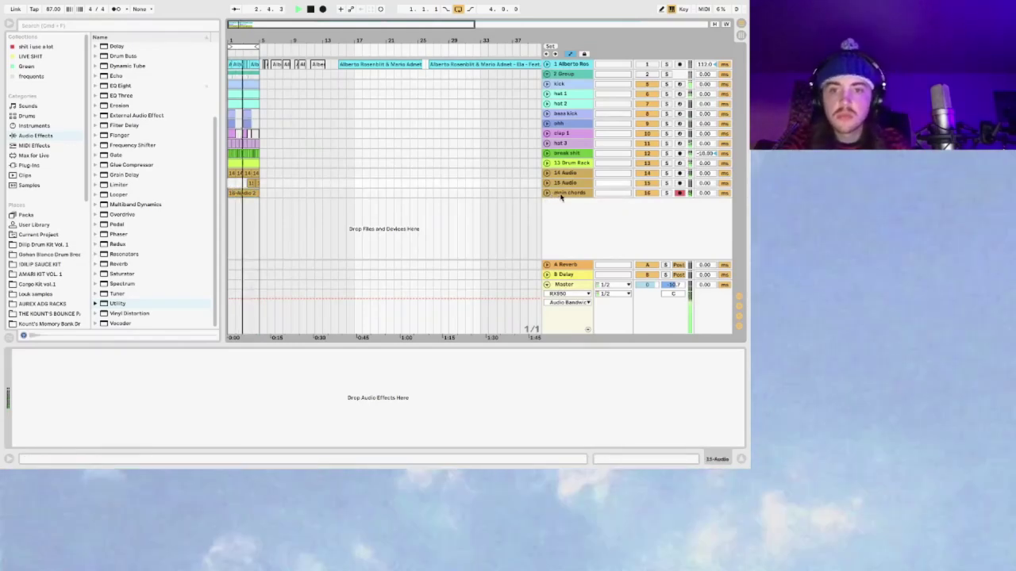
pyautogui.click(549, 196)
pyautogui.press('space')
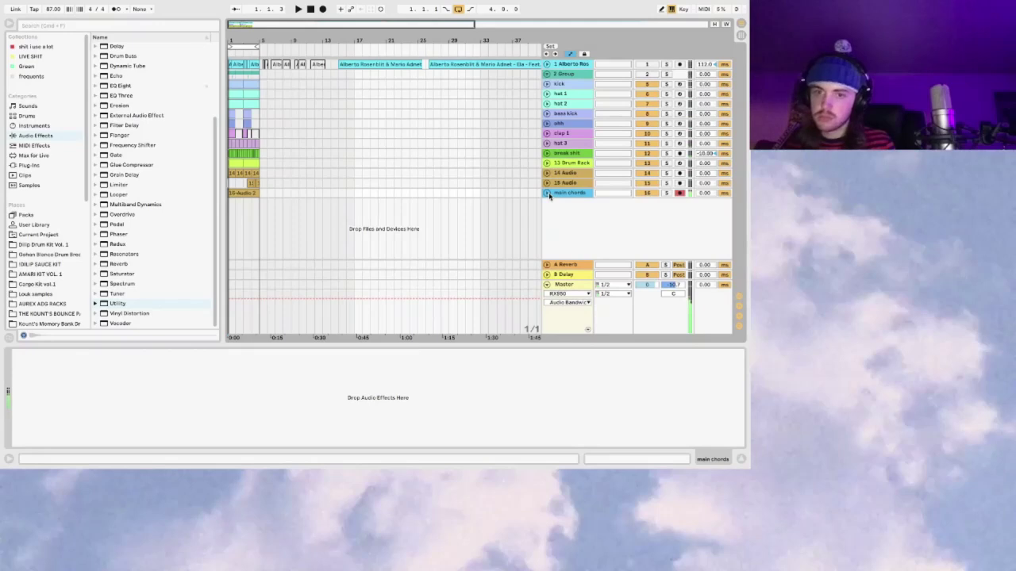
pyautogui.click(547, 193)
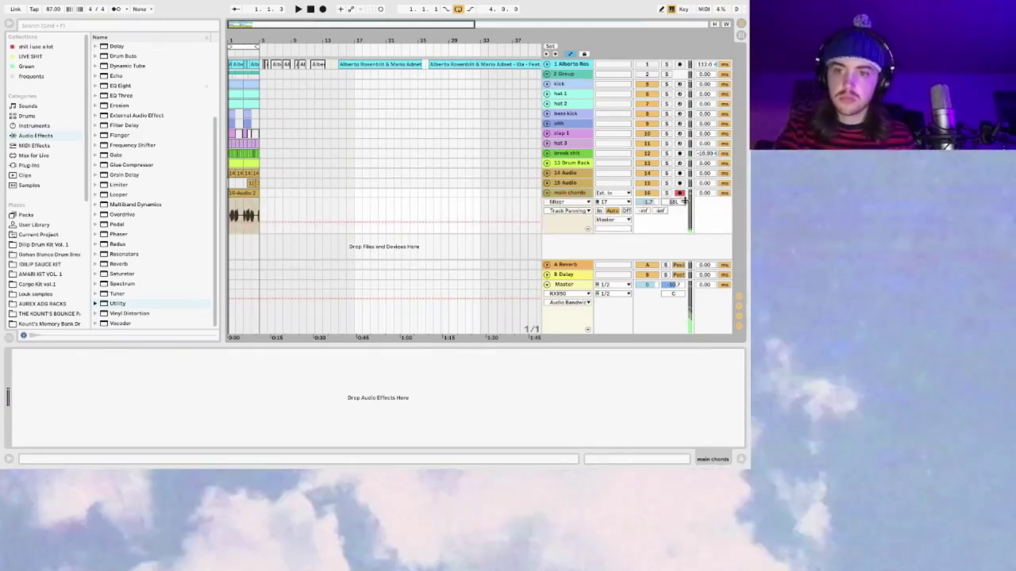
# Step: Duplicate the main chords track, pan the copy 18 right and arm it
pyautogui.hotkey('ctrl', 'd')
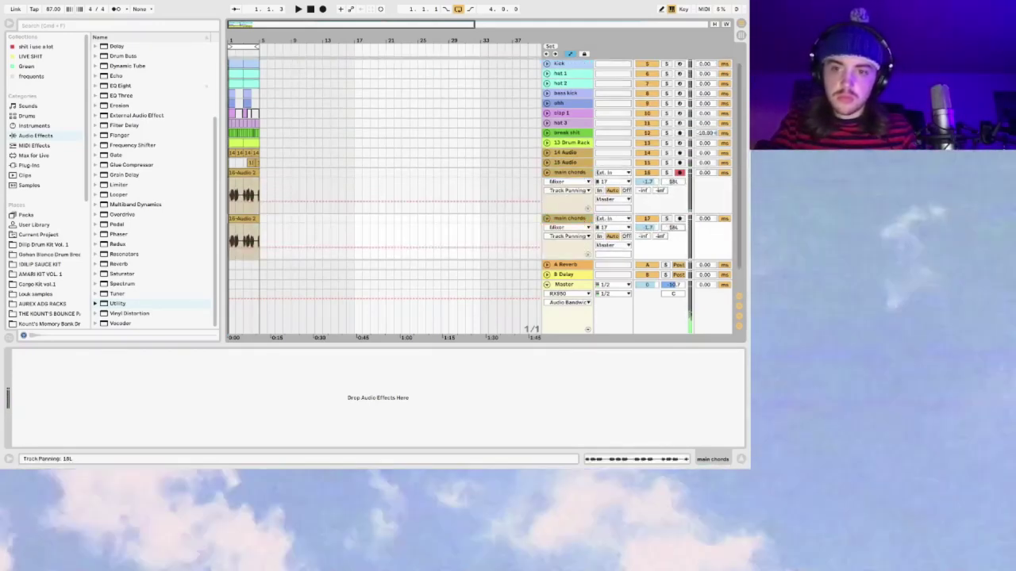
pyautogui.moveTo(673, 228); pyautogui.dragTo(673, 214)
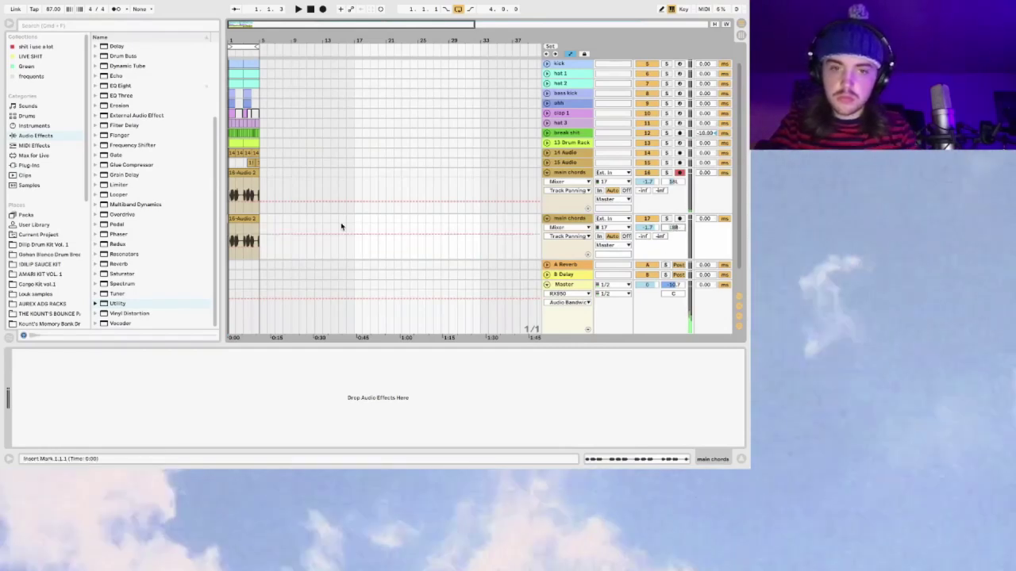
pyautogui.click(679, 219)
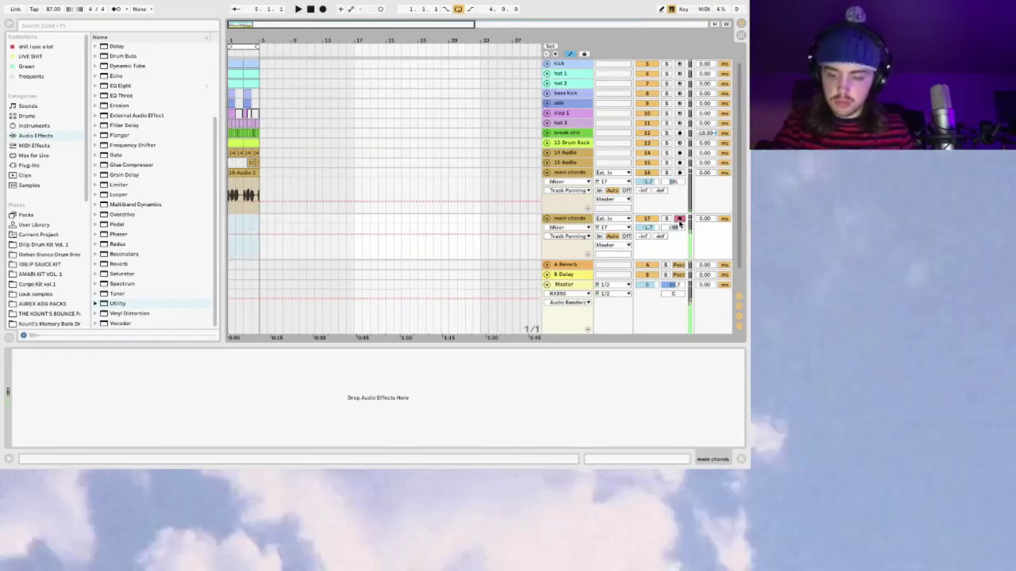
# Step: Record the main chords 1 take on the duplicate track with a count-in
pyautogui.press('space')
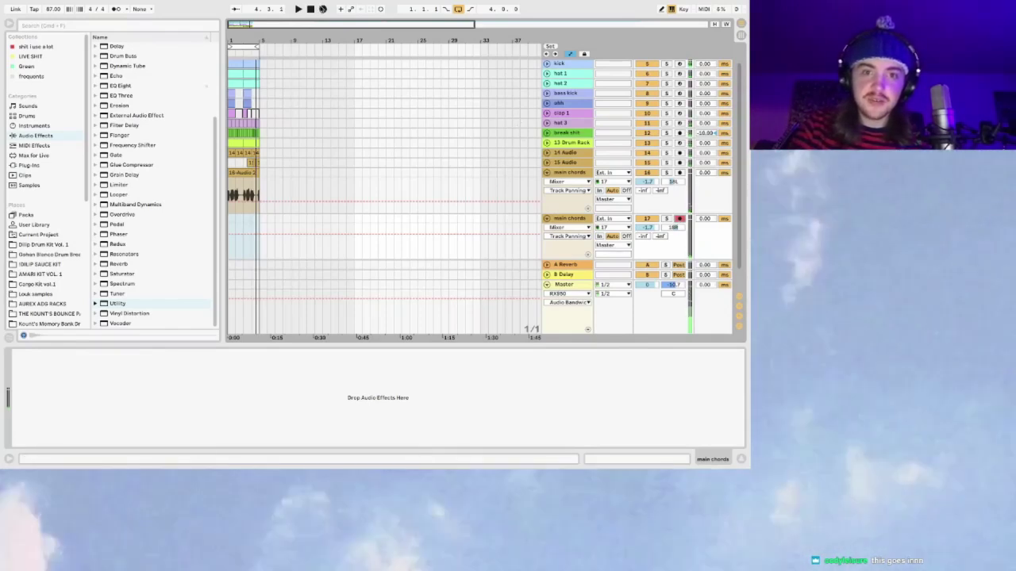
pyautogui.press('space')
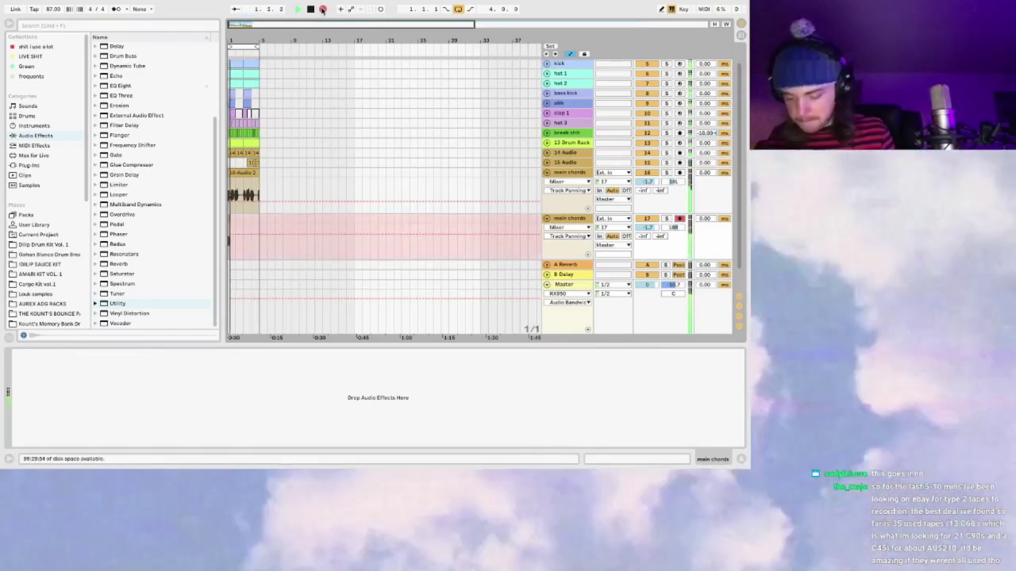
pyautogui.click(322, 10)
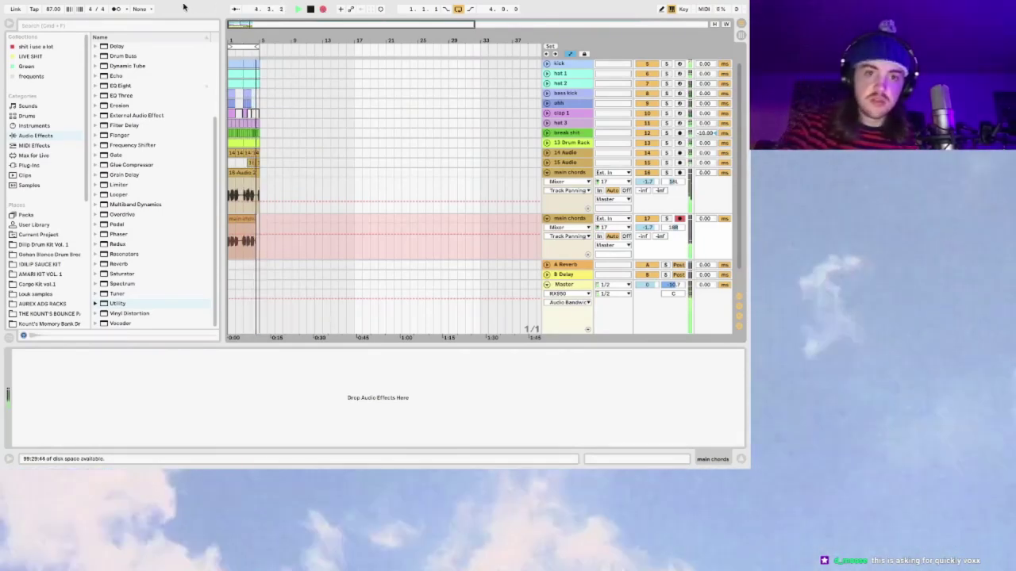
pyautogui.click(311, 9)
pyautogui.moveTo(246, 24); pyautogui.dragTo(241, 23)
# Step: Play back the takes while zooming in around bar 1
pyautogui.press('space')
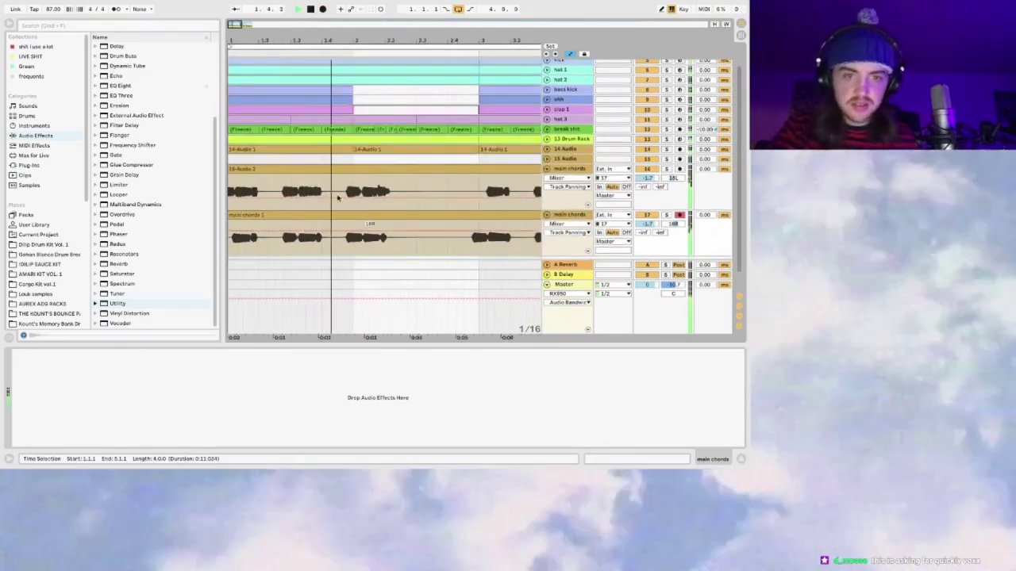
pyautogui.moveTo(235, 25); pyautogui.dragTo(248, 27)
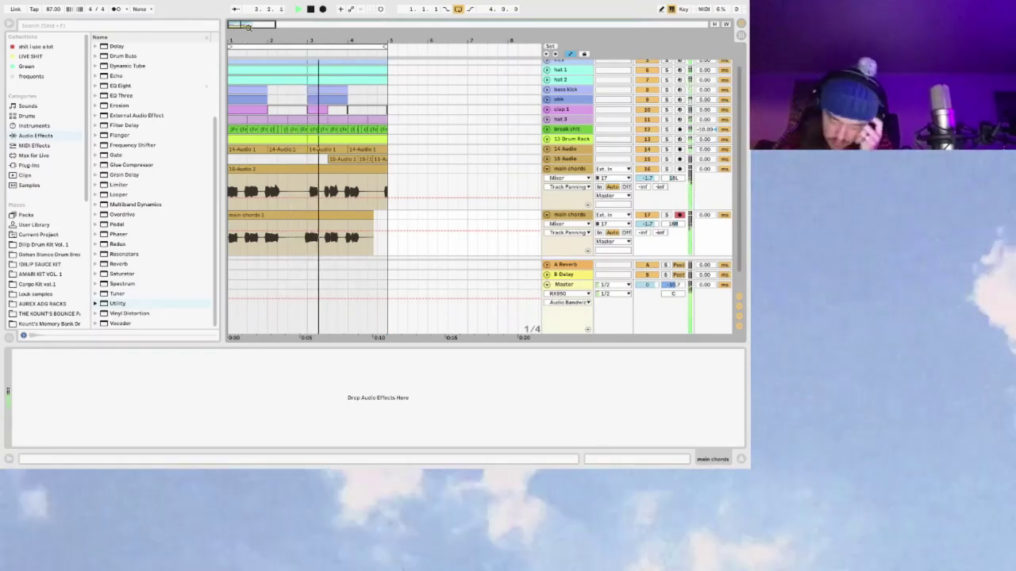
pyautogui.press('+')
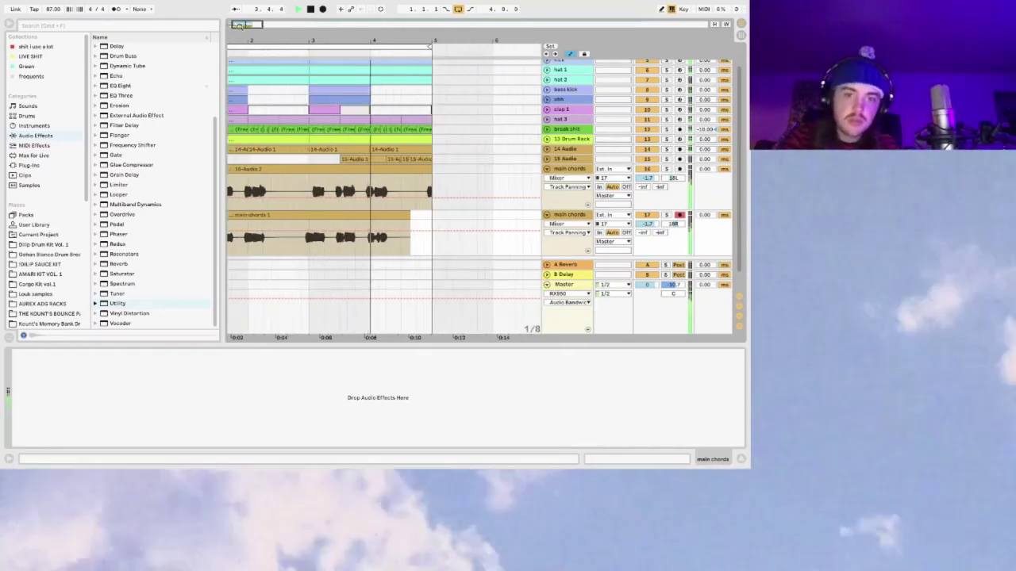
pyautogui.press('+')
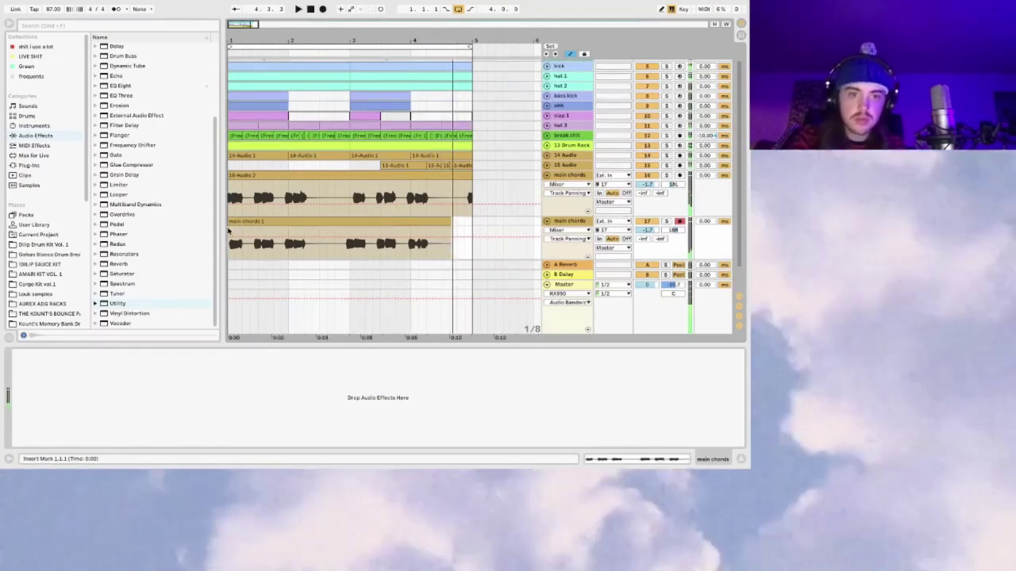
pyautogui.press('space')
# Step: Record two count-in takes, then audition the arrangement from bar 3
pyautogui.click(322, 9)
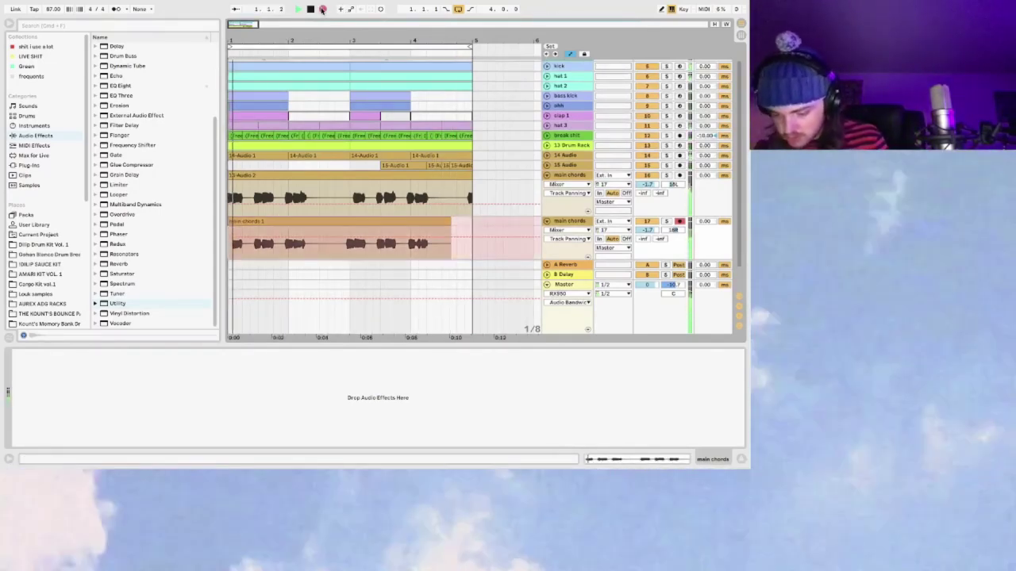
pyautogui.press('space')
pyautogui.click(322, 9)
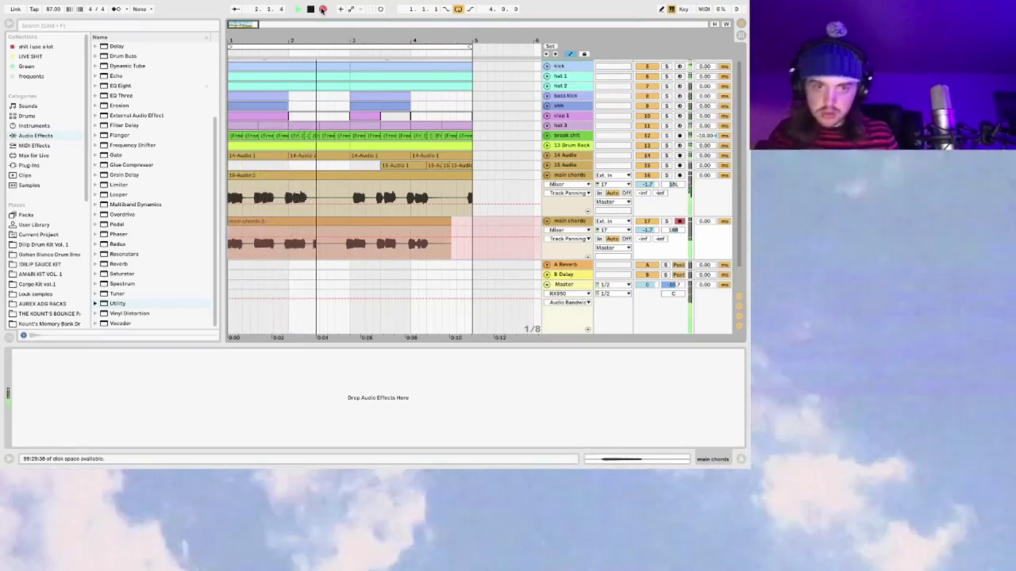
pyautogui.press('space')
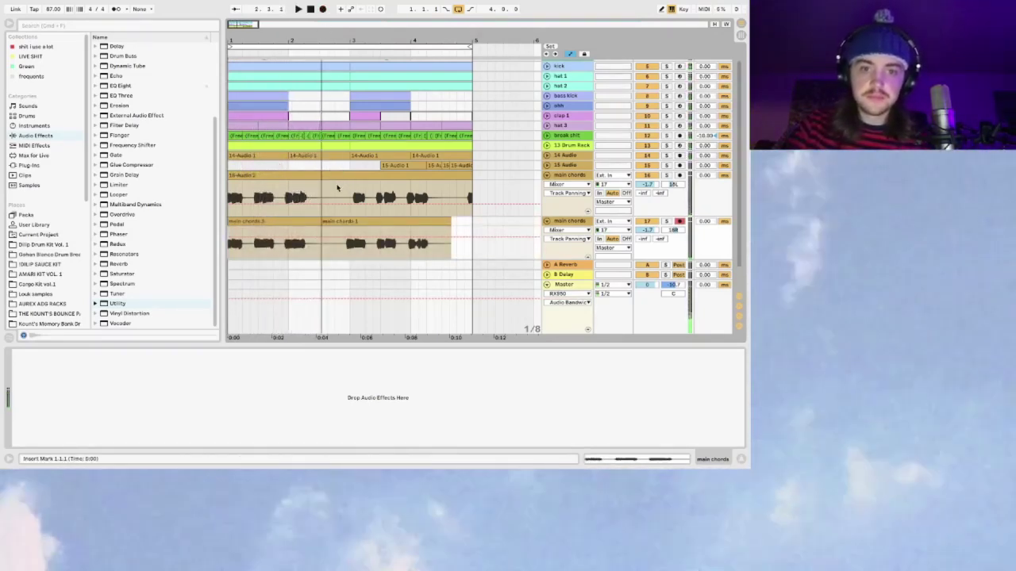
pyautogui.click(350, 188)
pyautogui.press('space')
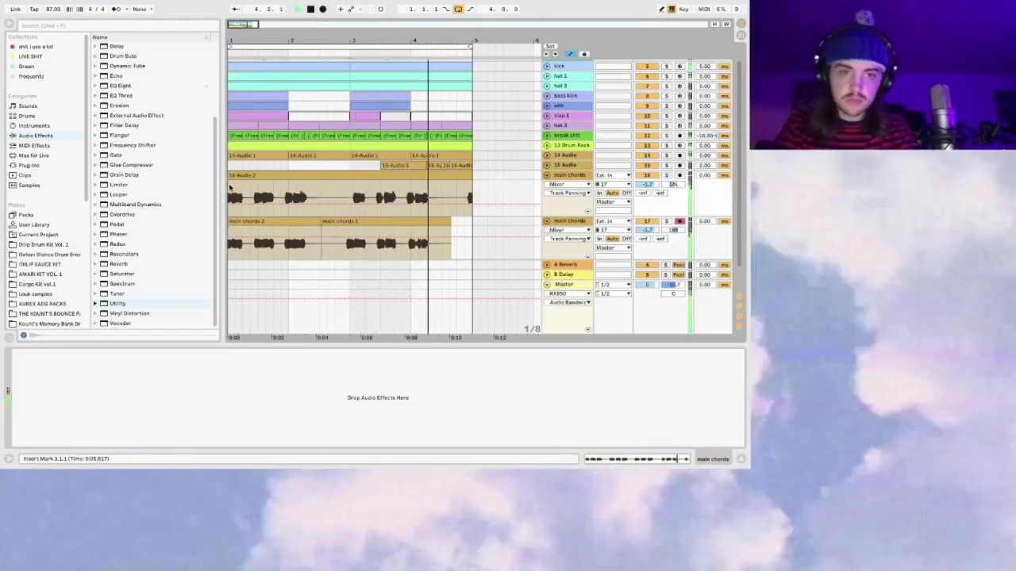
pyautogui.press('space')
pyautogui.press('space')
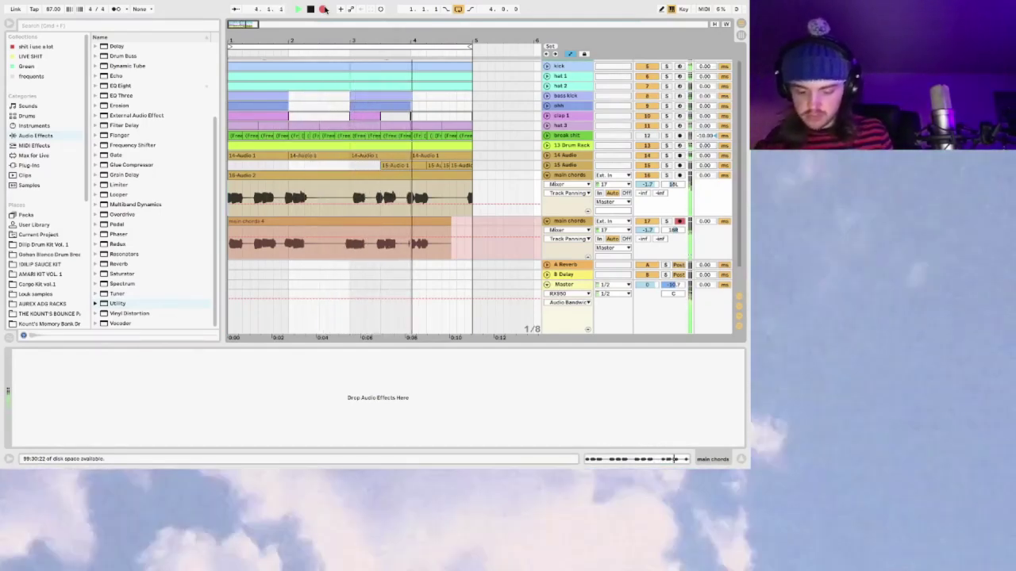
# Step: Record the final chords take, main chords 7, across bars 1–5
pyautogui.click(325, 9)
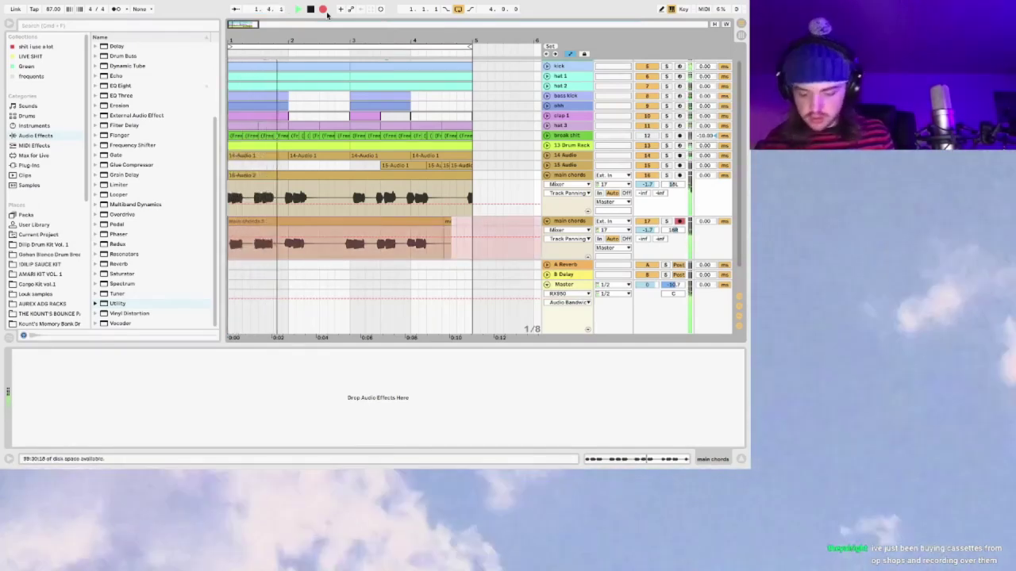
pyautogui.press('space')
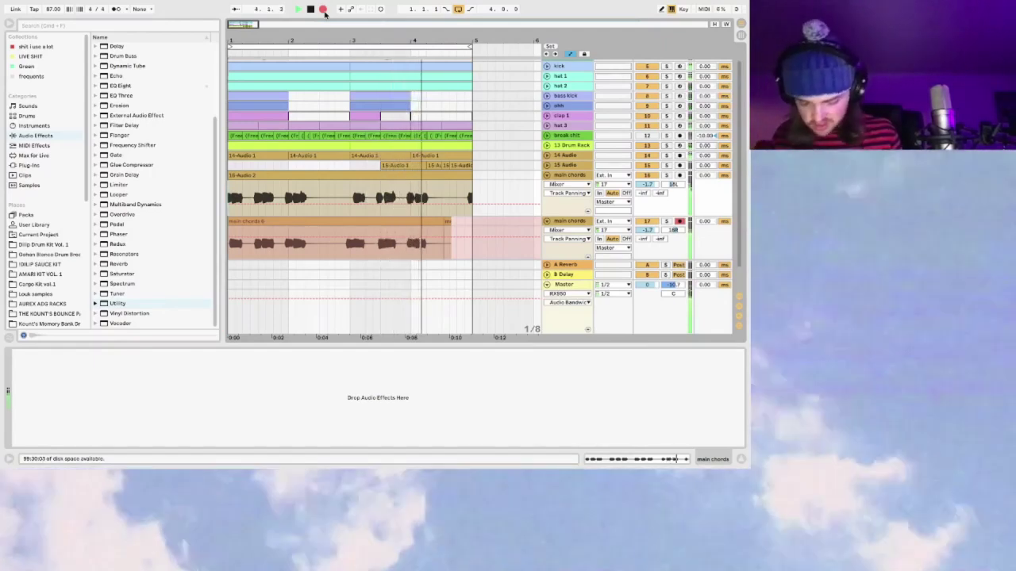
pyautogui.press('space')
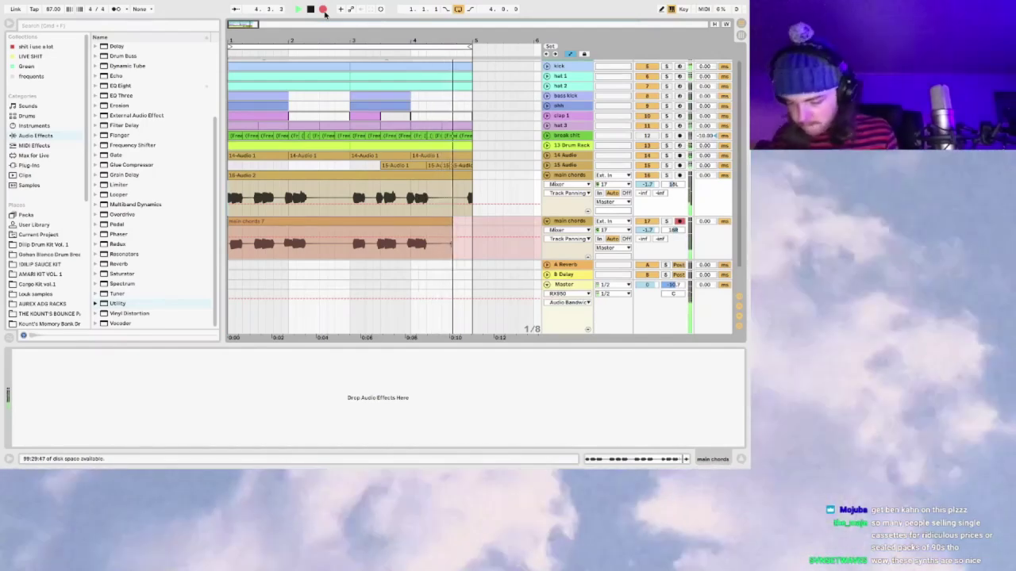
pyautogui.click(323, 9)
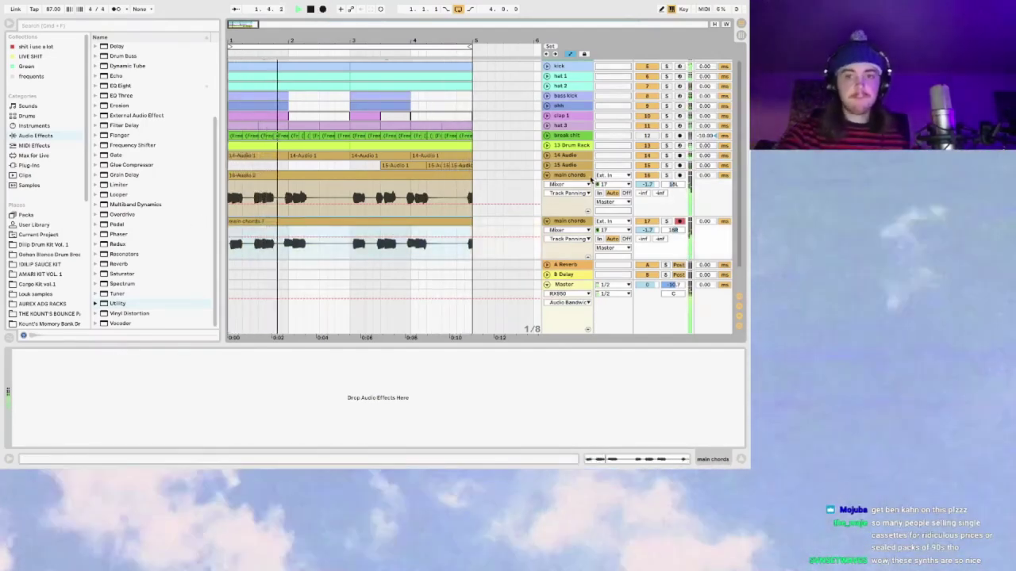
# Step: Collapse both main chords tracks and group them into a group named 'chords'
pyautogui.click(546, 174)
pyautogui.click(546, 184)
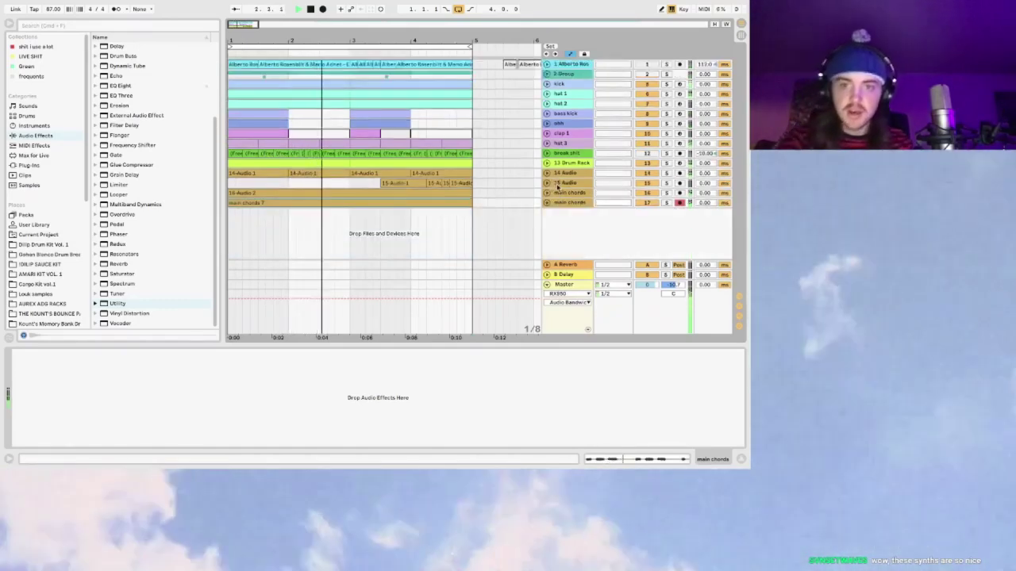
pyautogui.press('super+g')
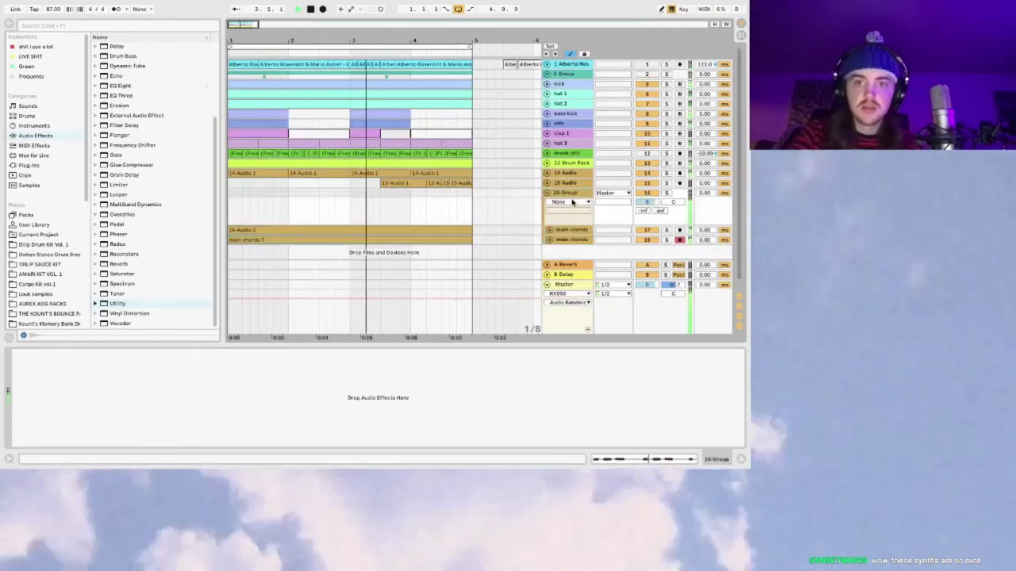
pyautogui.press('super+r')
pyautogui.write('chords')
pyautogui.press('Return')
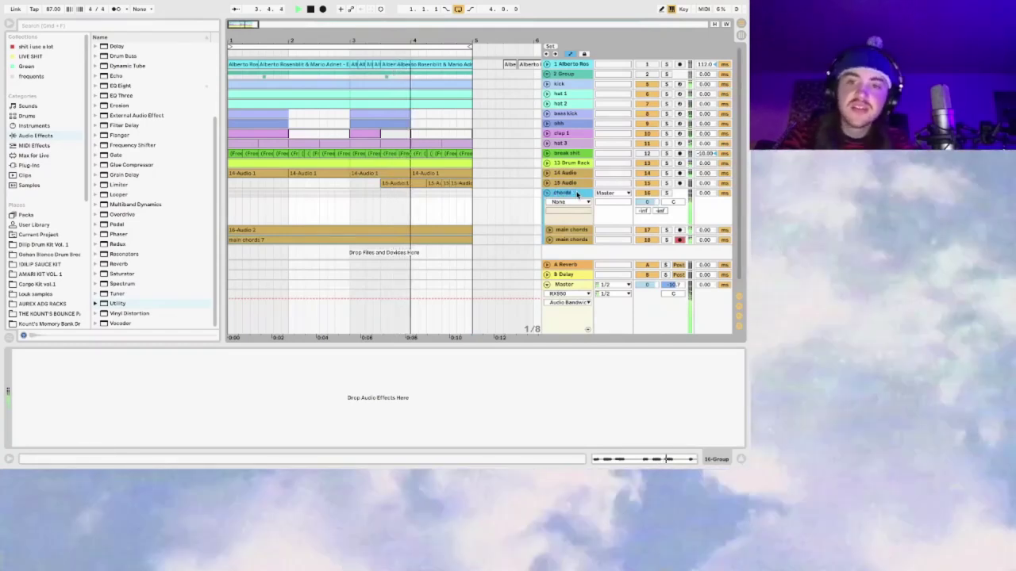
# Step: Unfold the chords group and expand both main chords tracks to show their takes
pyautogui.click(546, 194)
pyautogui.click(546, 194)
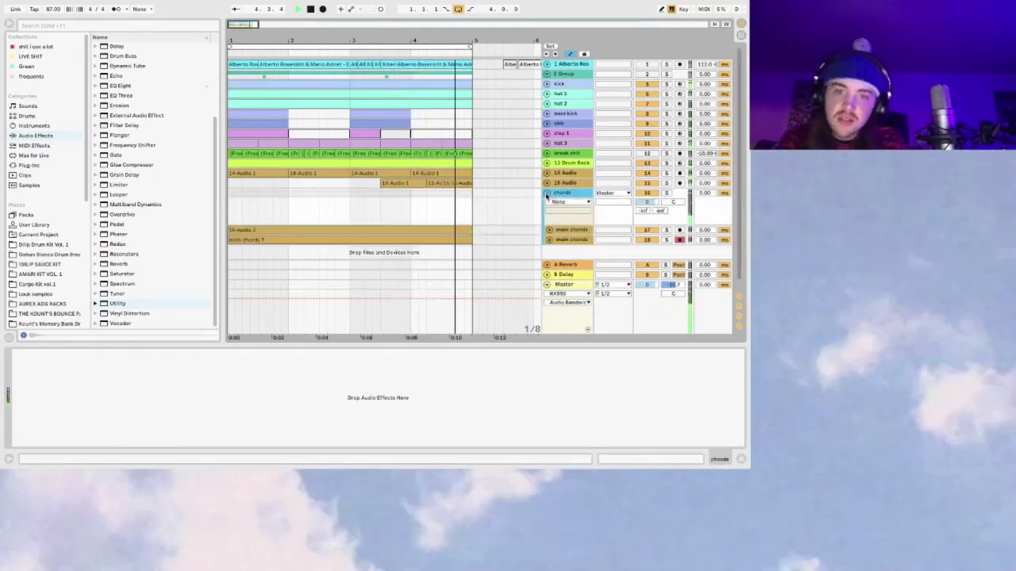
pyautogui.scroll(-1, 515, 206)
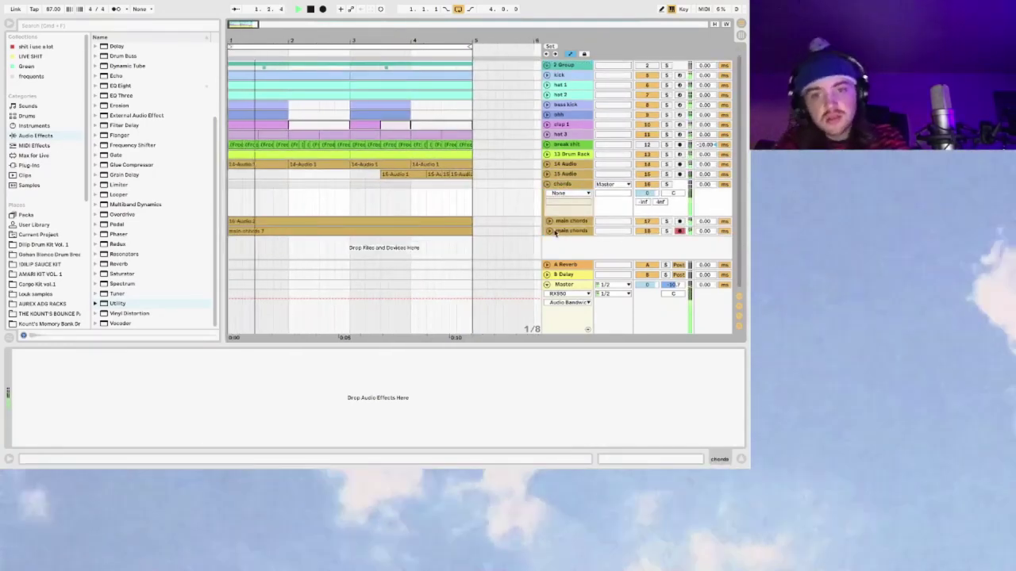
pyautogui.click(549, 220)
pyautogui.scroll(-4, 386, 235)
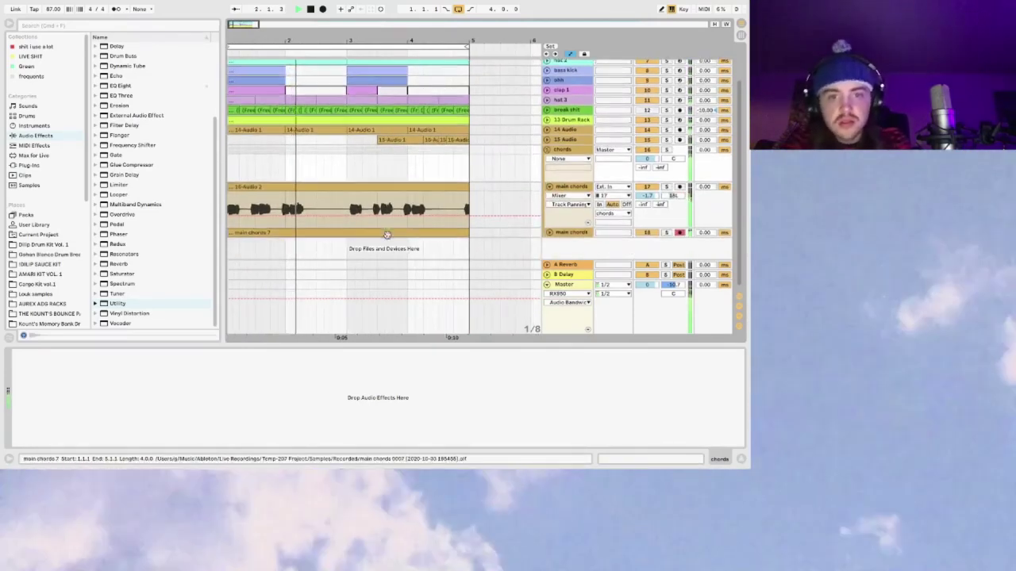
pyautogui.click(547, 230)
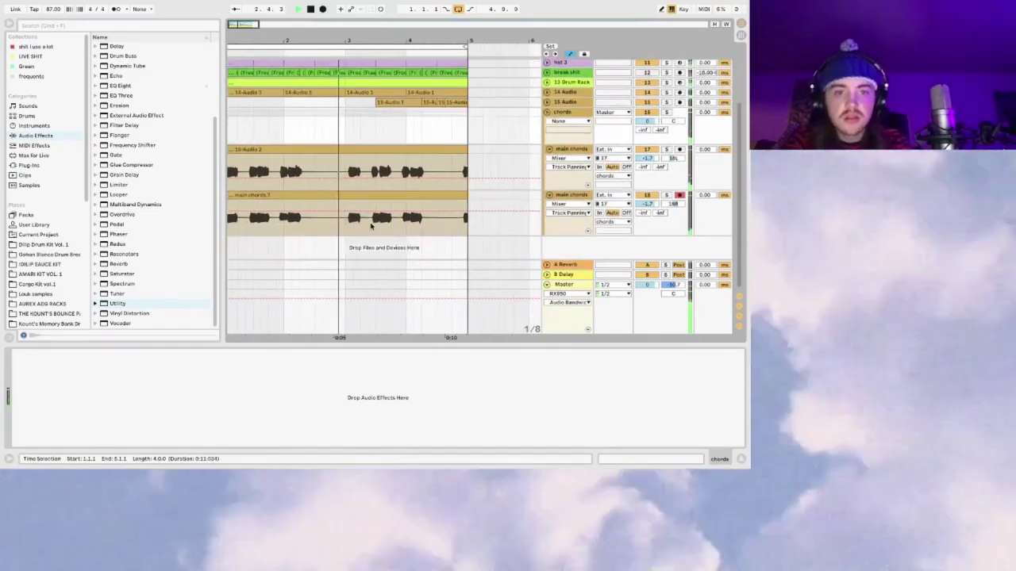
pyautogui.scroll(-4, 396, 206)
# Step: Split the 16-Audio 2 clip at 1.2.3 and audition the edit
pyautogui.click(355, 152)
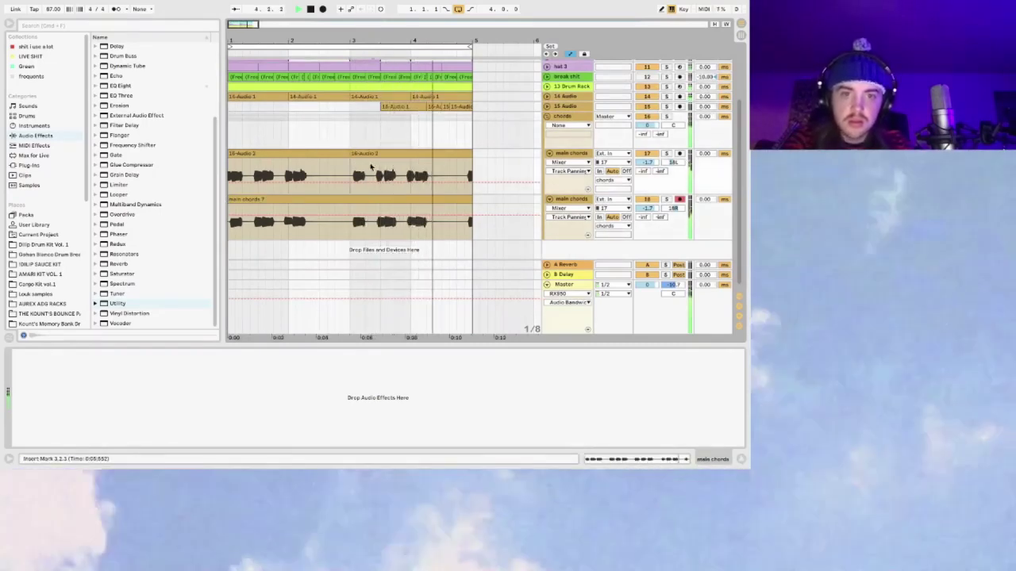
pyautogui.click(256, 164)
pyautogui.press('space')
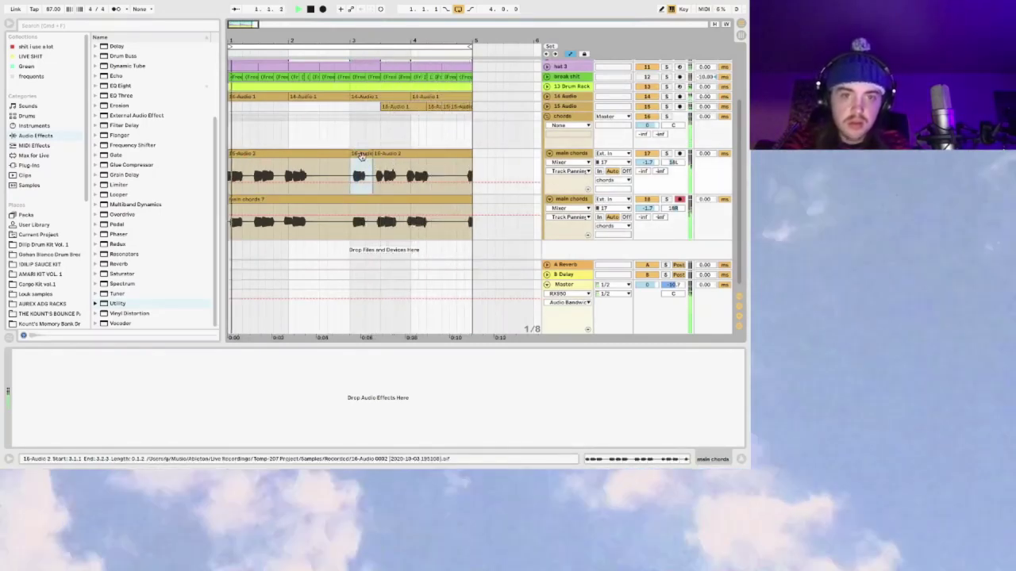
pyautogui.click(240, 155)
pyautogui.press('space')
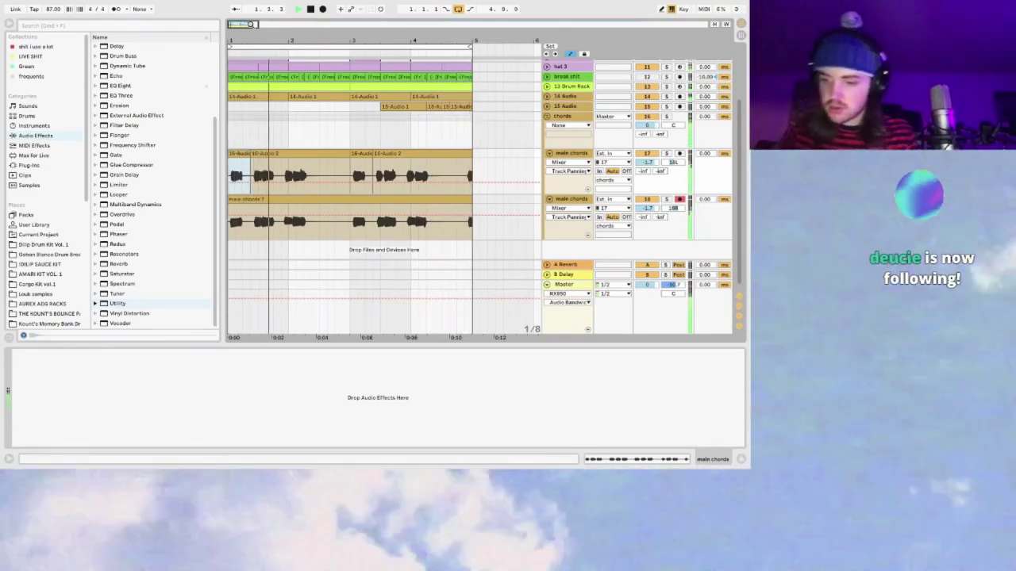
# Step: Fold the chords group and select the group track
pyautogui.click(547, 117)
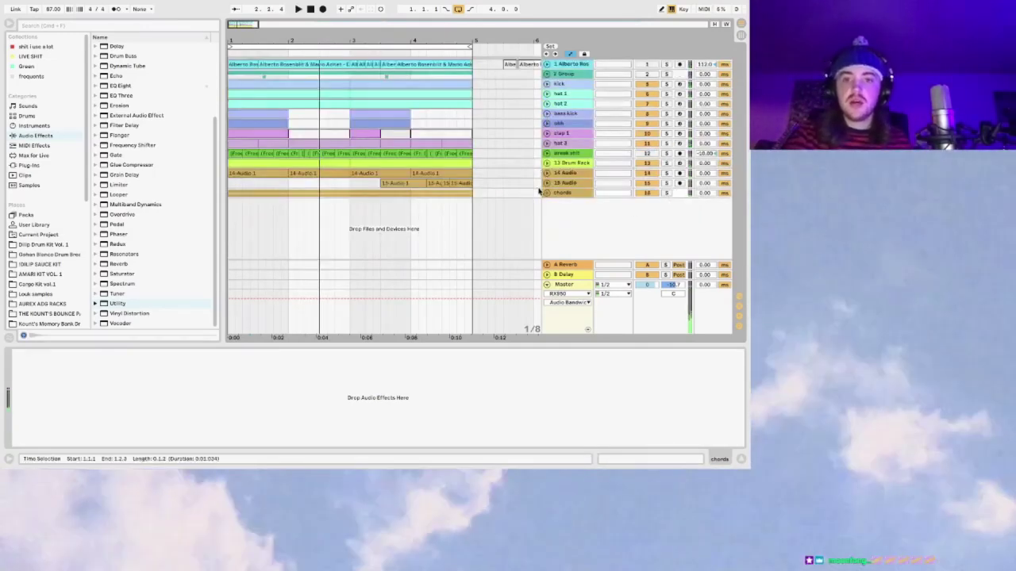
pyautogui.click(546, 193)
pyautogui.scroll(-3, 664, 215)
pyautogui.click(678, 212)
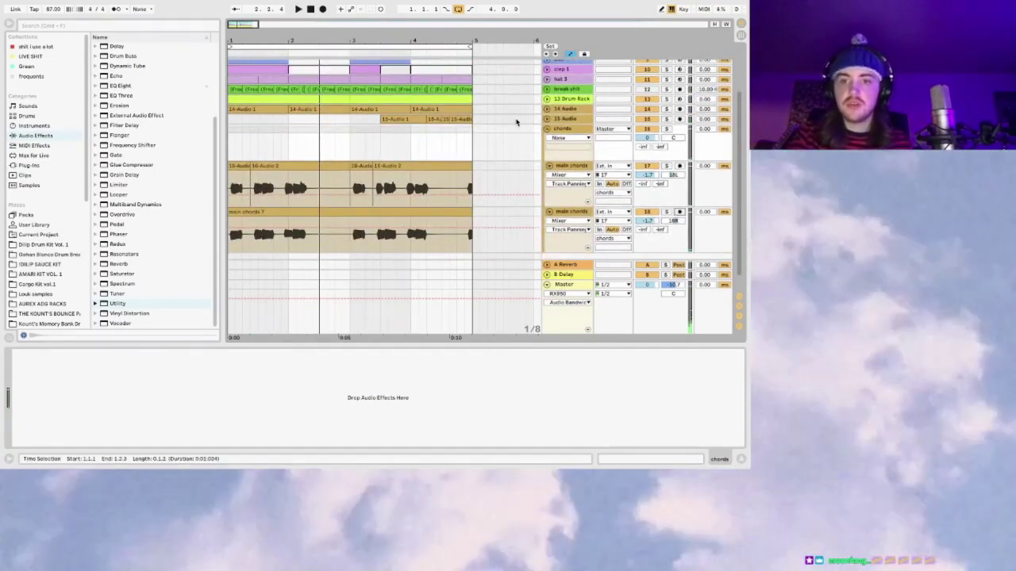
pyautogui.click(547, 128)
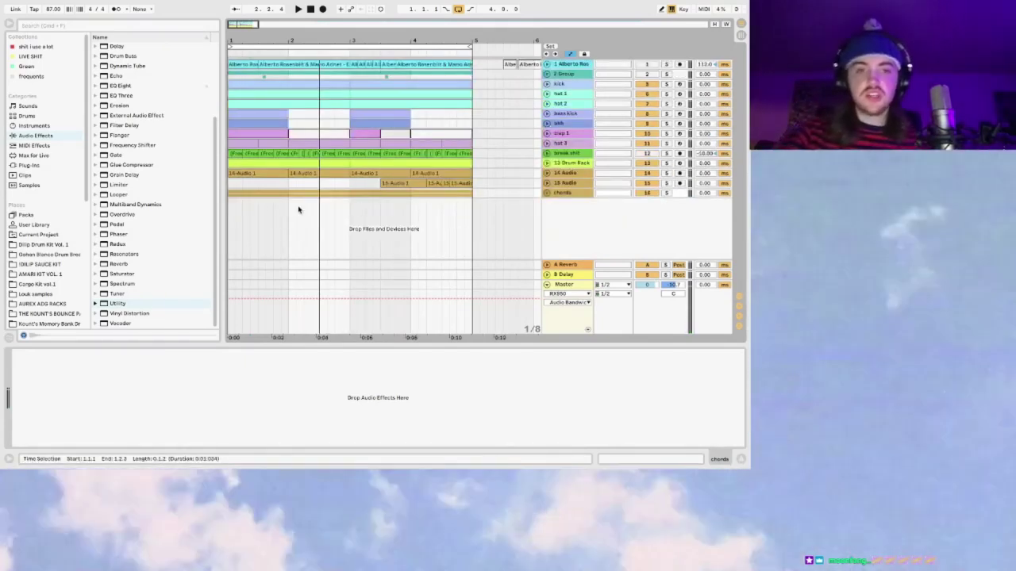
pyautogui.click(546, 193)
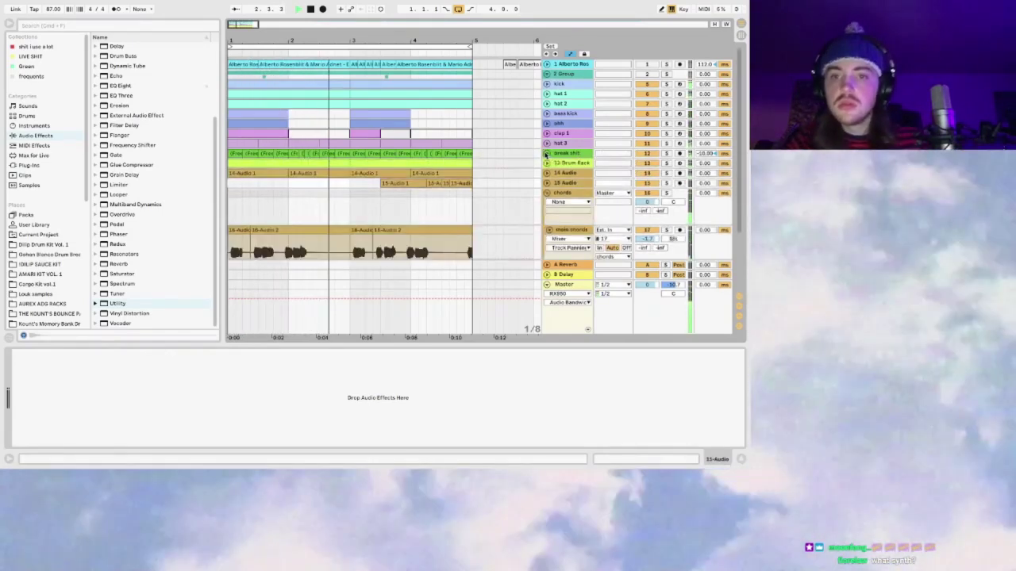
pyautogui.click(546, 193)
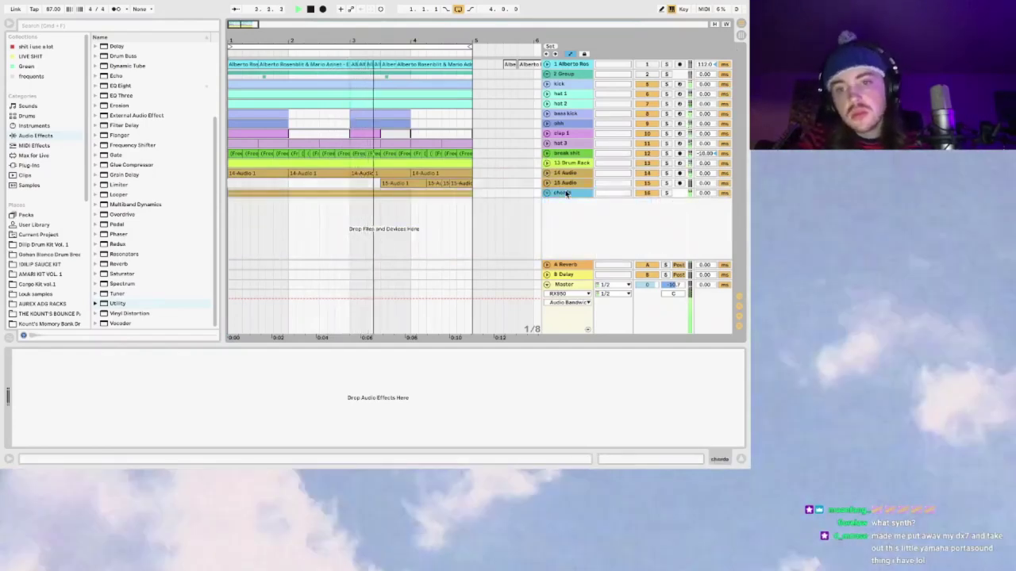
pyautogui.click(565, 193)
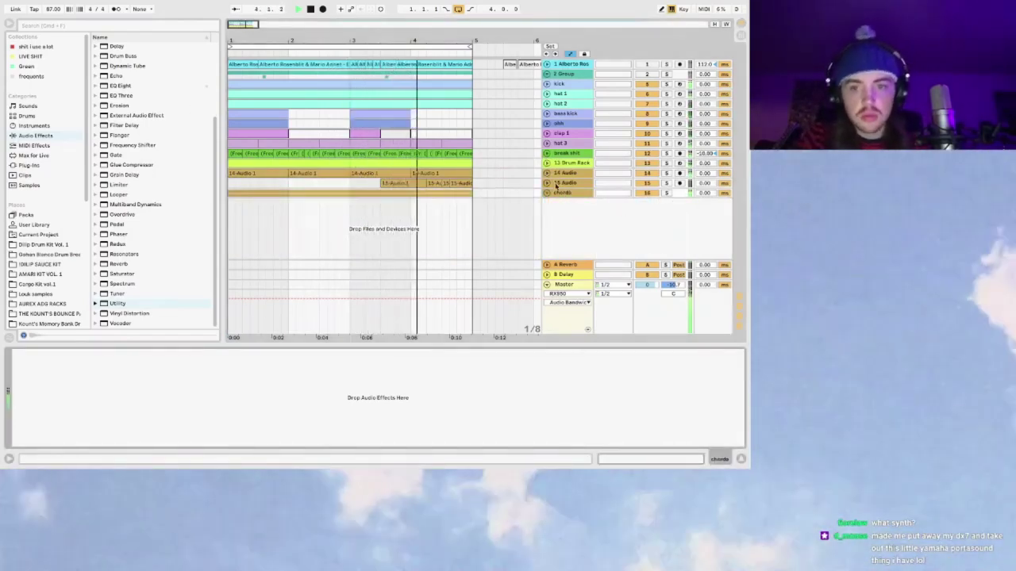
pyautogui.click(561, 193)
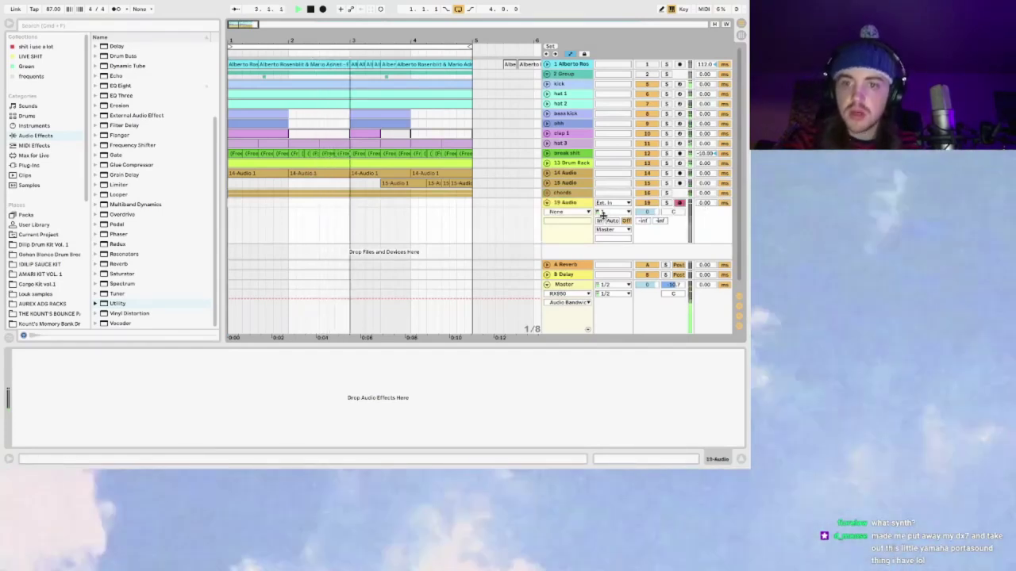
# Step: Set 19 Audio to receive input channel 17 with monitoring on Auto
pyautogui.click(603, 213)
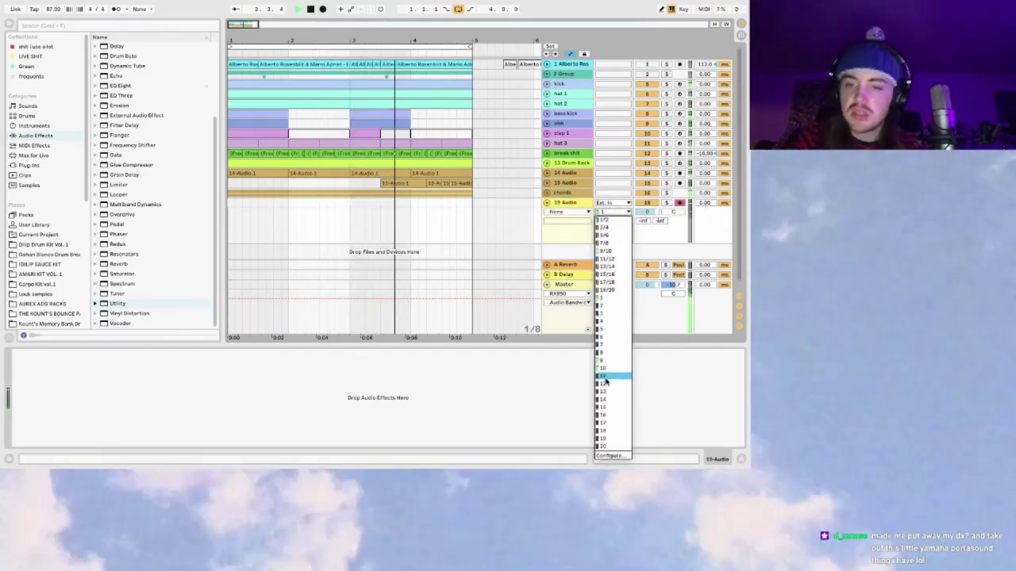
pyautogui.click(607, 423)
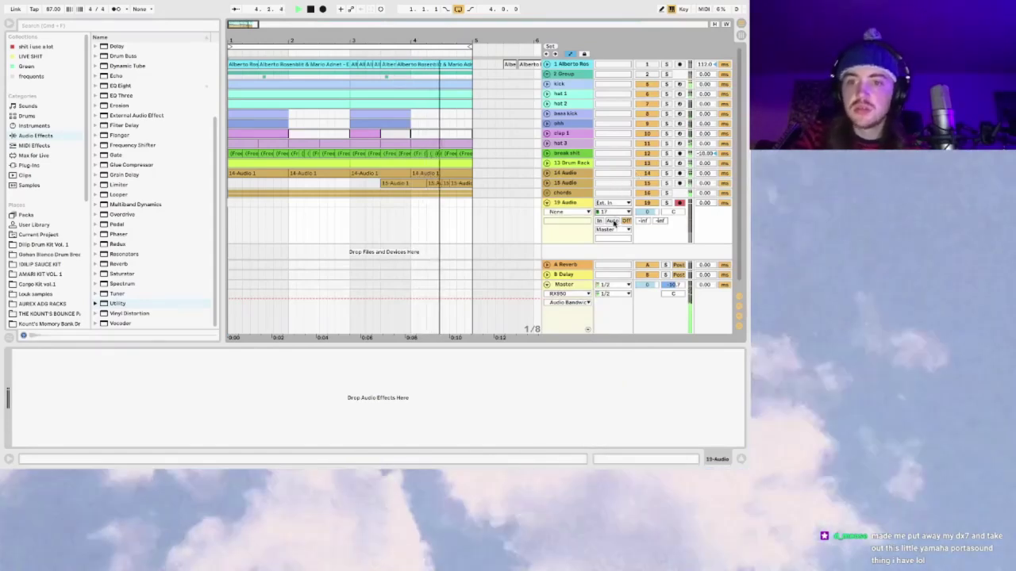
pyautogui.click(612, 221)
pyautogui.press('space')
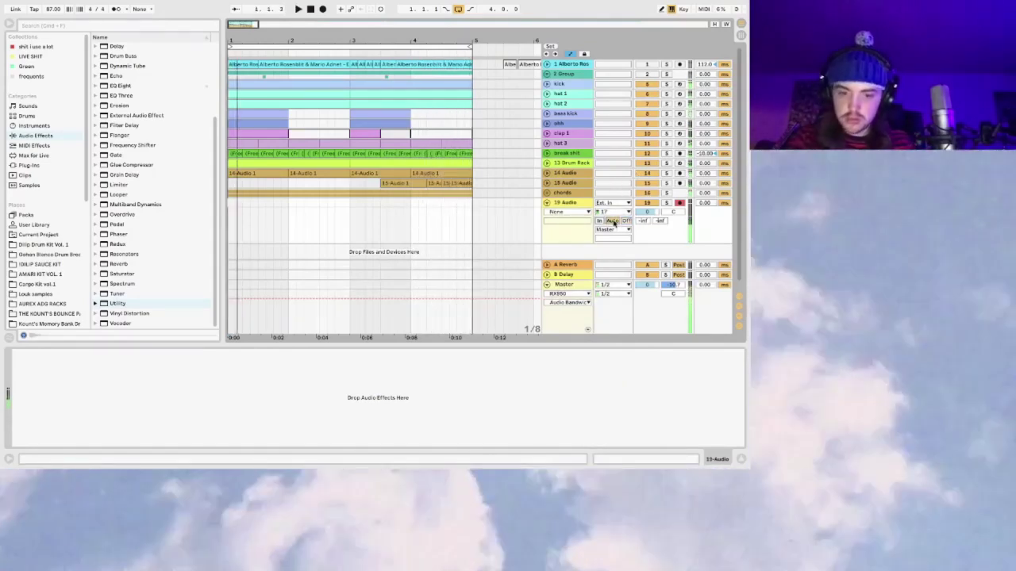
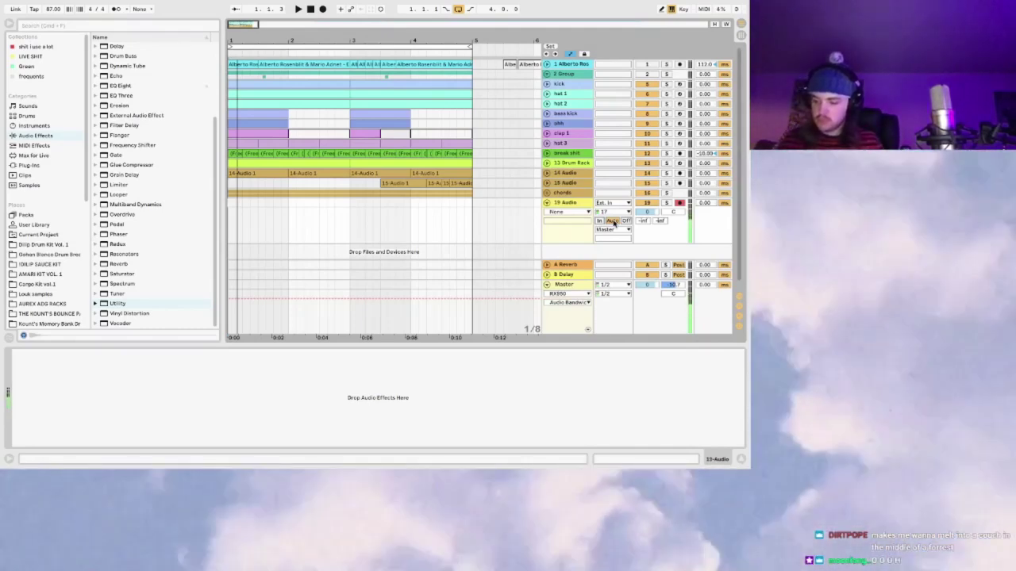
# Step: Play the arrangement and record a four-bar vocal-chop take onto the armed 19 Audio track
pyautogui.press('space')
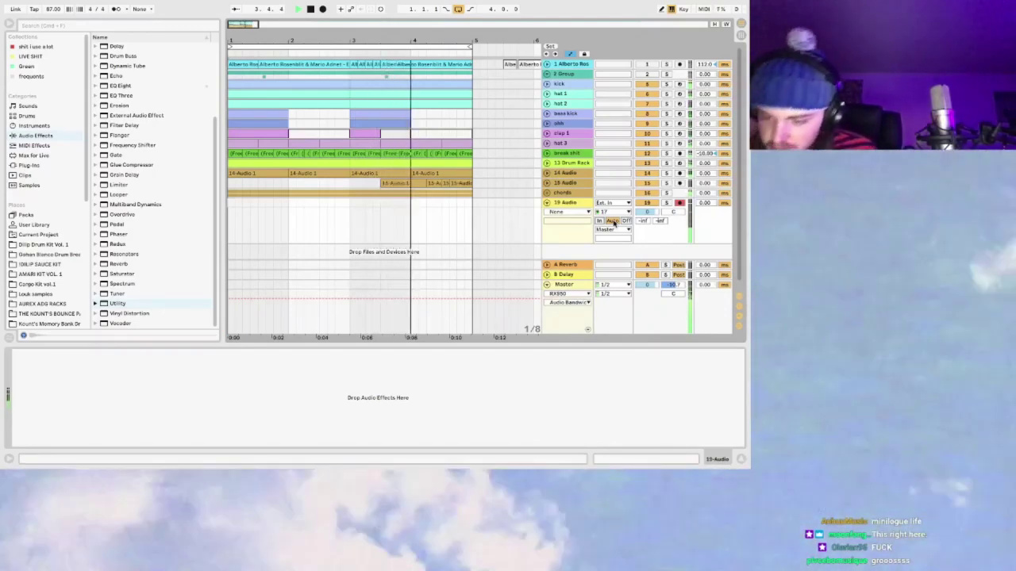
pyautogui.click(391, 117)
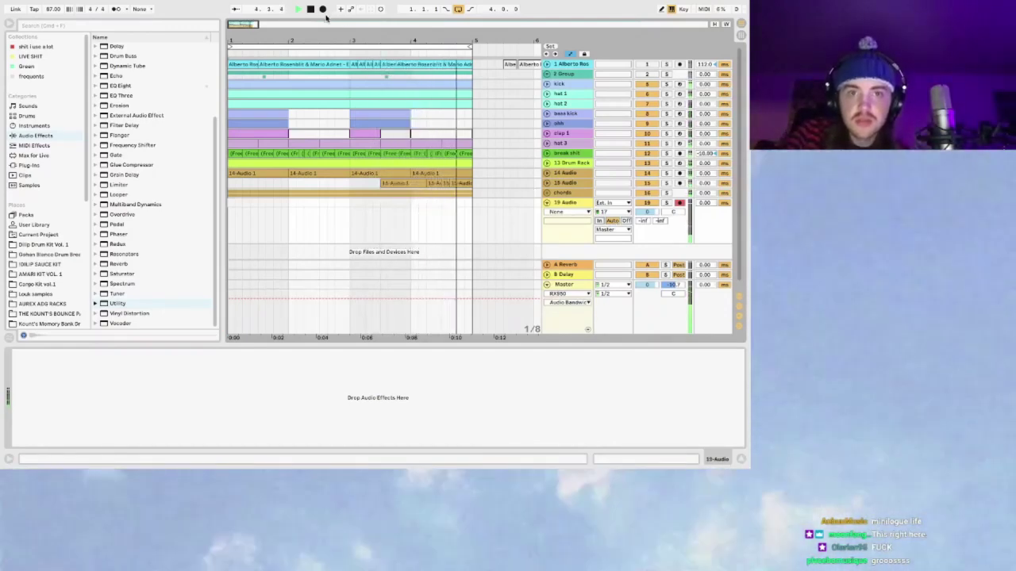
pyautogui.click(323, 10)
pyautogui.press('space')
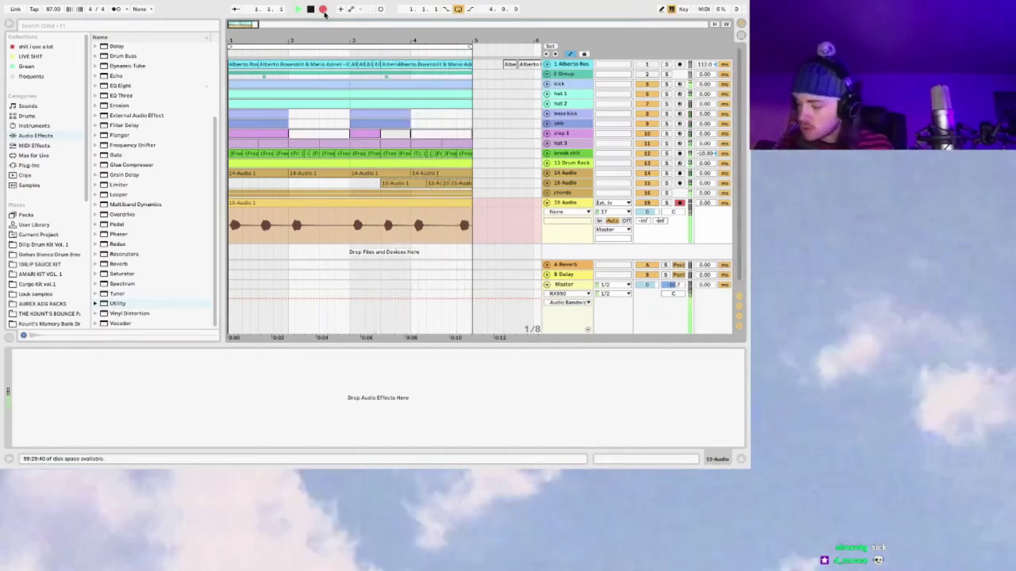
# Step: Stop recording and delete the silence before the first hit of the 19 Audio take
pyautogui.click(323, 9)
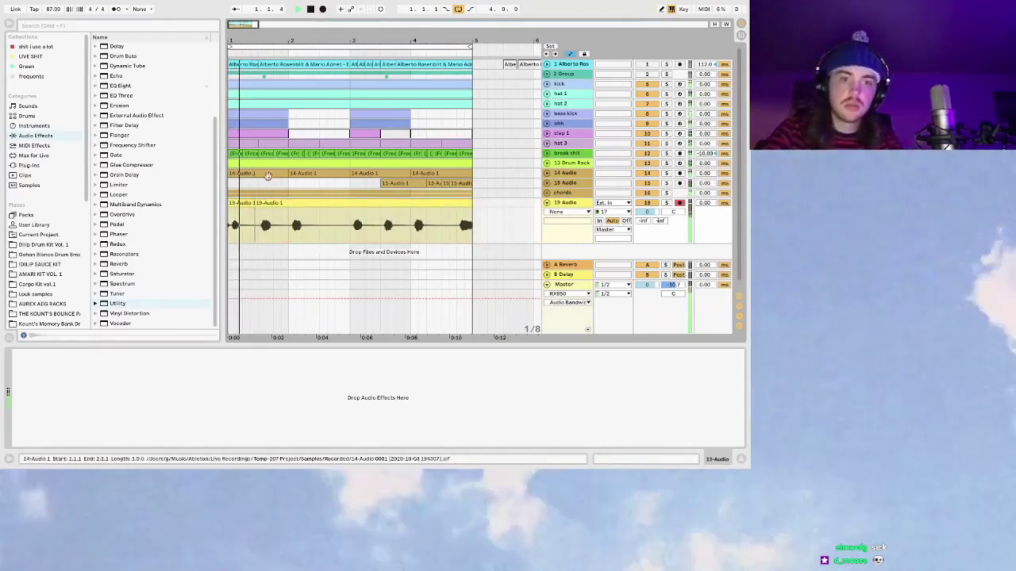
pyautogui.click(298, 205)
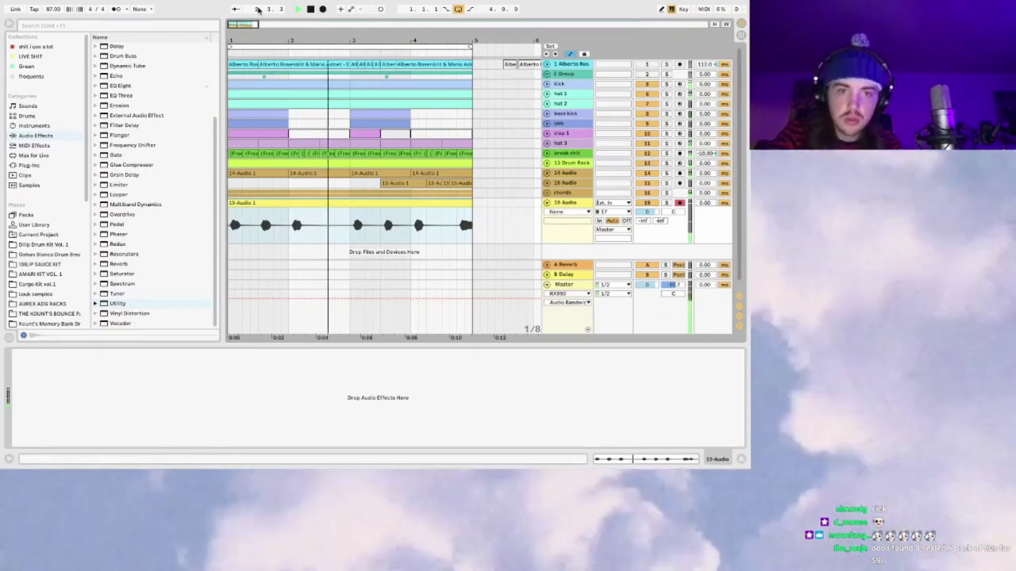
pyautogui.press('+')
pyautogui.moveTo(254, 208)
pyautogui.mouseDown()
pyautogui.moveTo(292, 208)
pyautogui.moveTo(250, 217)
pyautogui.moveTo(258, 205)
pyautogui.mouseUp()
pyautogui.press('Delete')
pyautogui.click(228, 211)
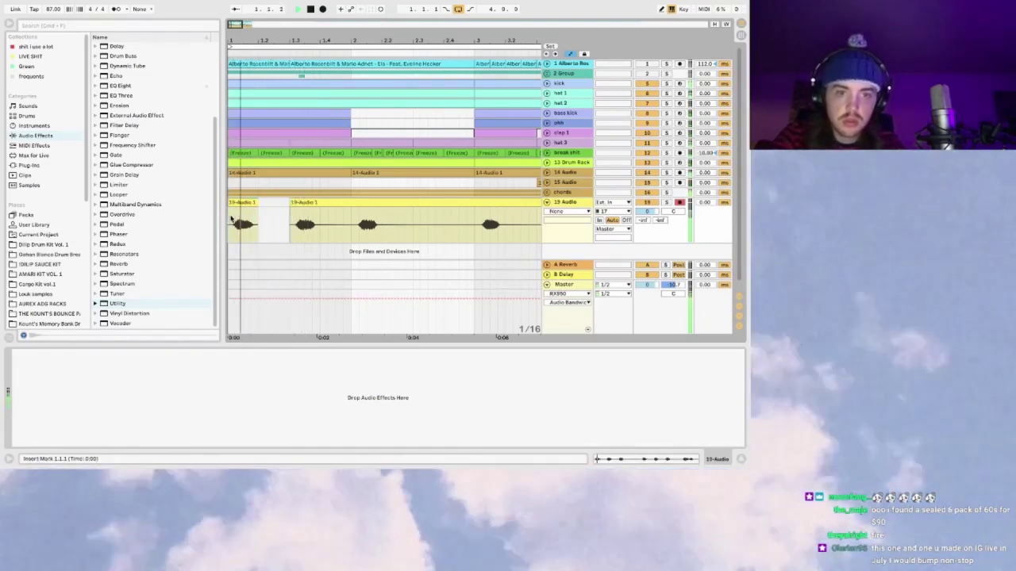
# Step: Delete the silent gap between the first chops and play back the edited take
pyautogui.moveTo(325, 208); pyautogui.dragTo(352, 208)
pyautogui.press('Delete')
pyautogui.click(230, 215)
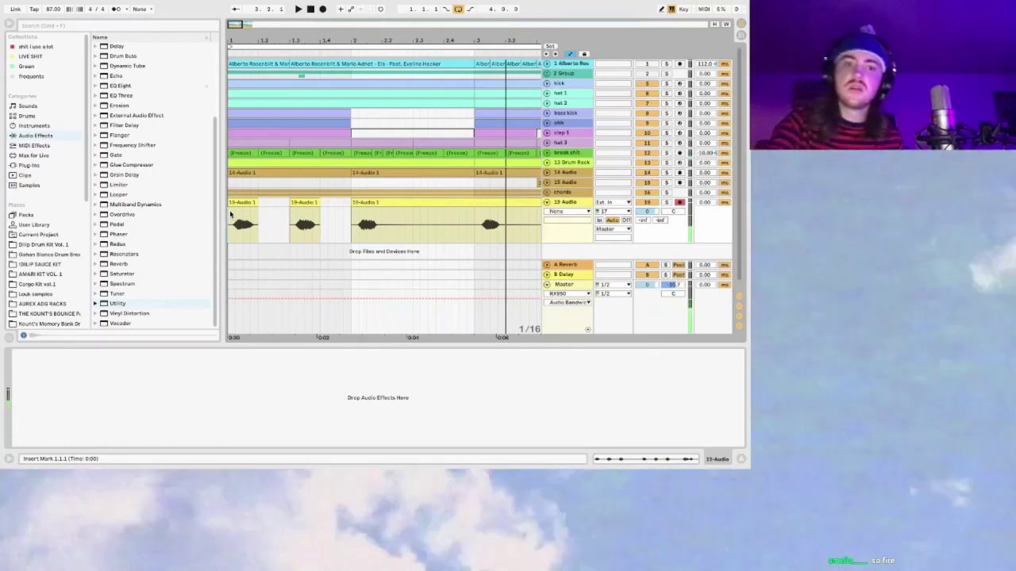
pyautogui.press('space')
pyautogui.press('-')
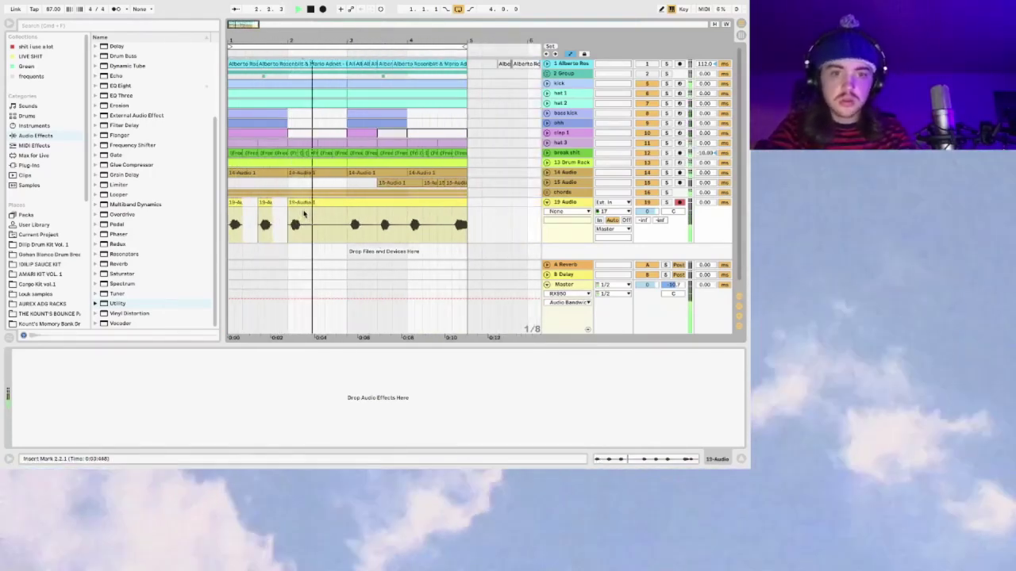
# Step: Split the take at 3.3.1 with Cmd+E
pyautogui.moveTo(304, 213); pyautogui.dragTo(345, 208)
pyautogui.click(361, 217)
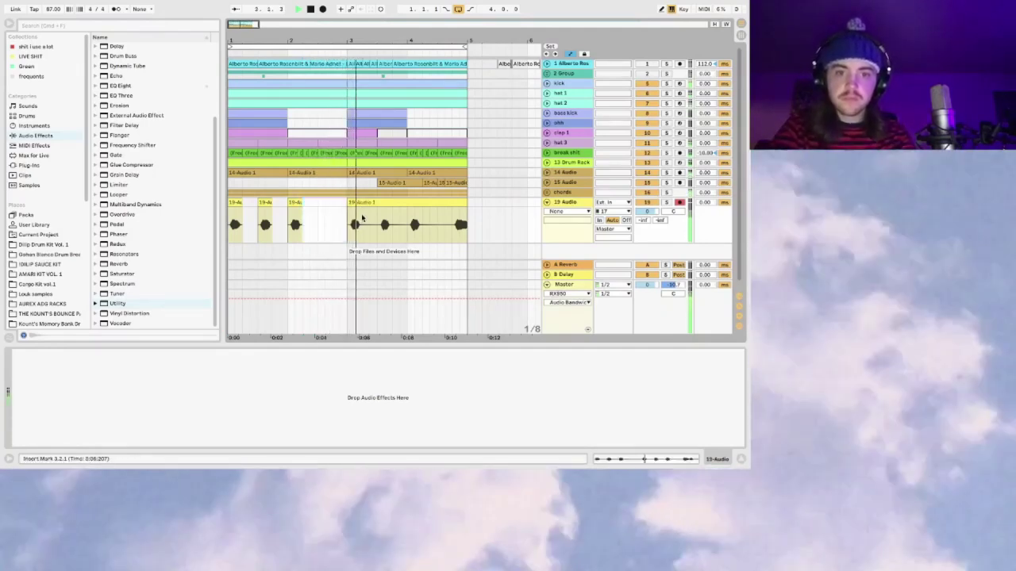
pyautogui.moveTo(362, 224); pyautogui.dragTo(380, 223)
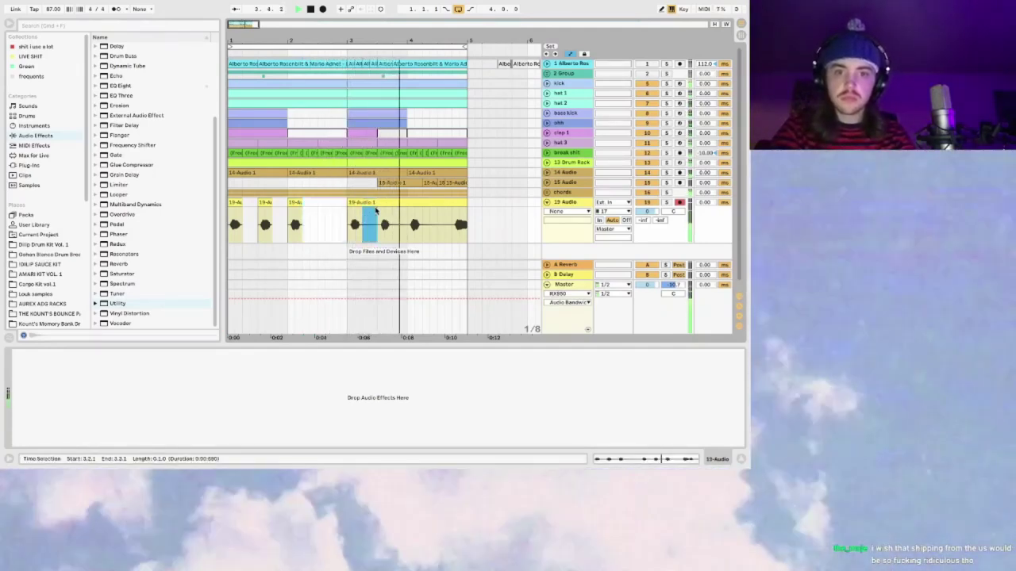
pyautogui.click(377, 223)
pyautogui.press('super+e')
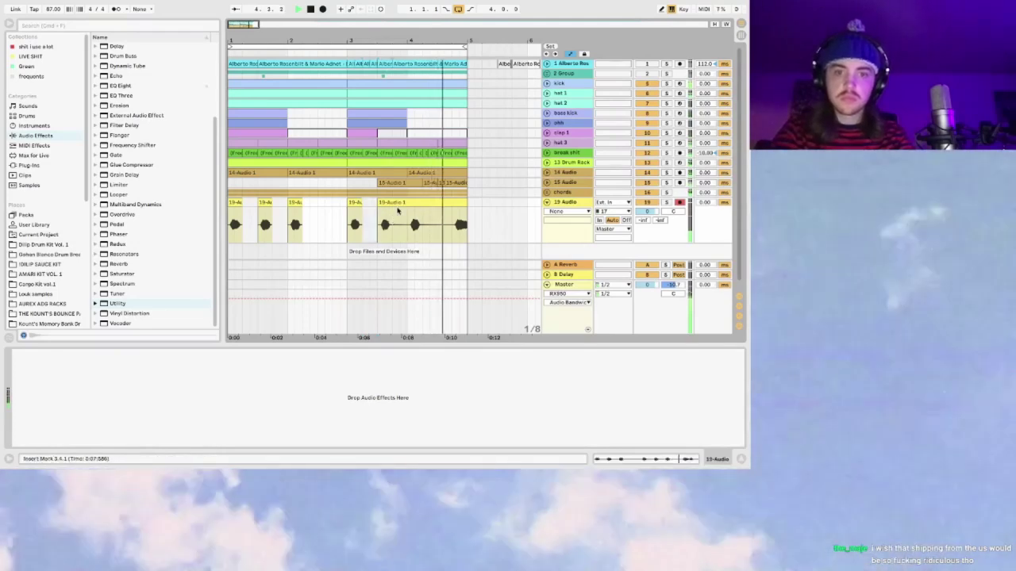
# Step: Delete the audio from 4.2.1 to 4.4.1 and open the last chop in Clip View
pyautogui.moveTo(425, 210); pyautogui.dragTo(453, 211)
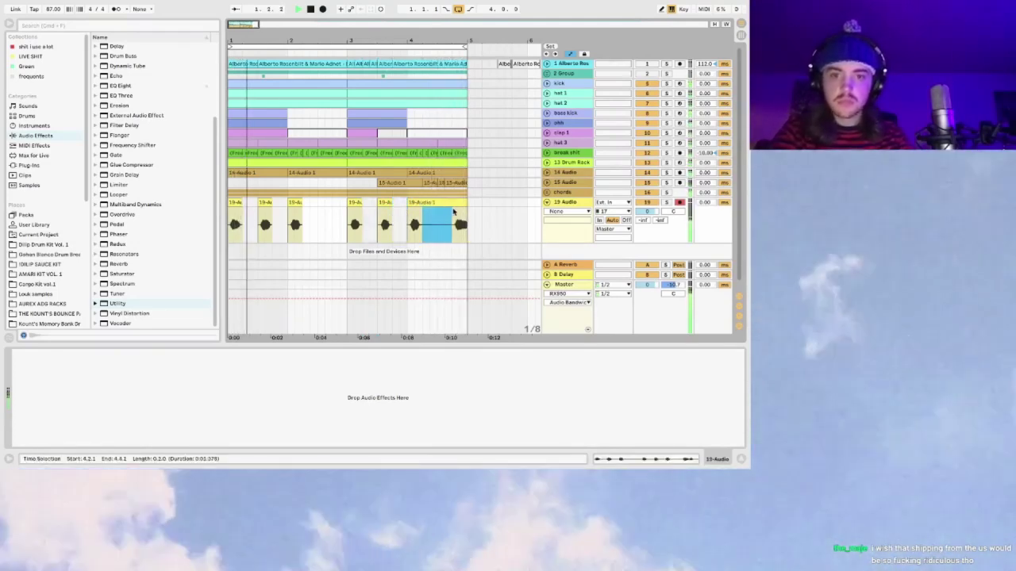
pyautogui.press('Delete')
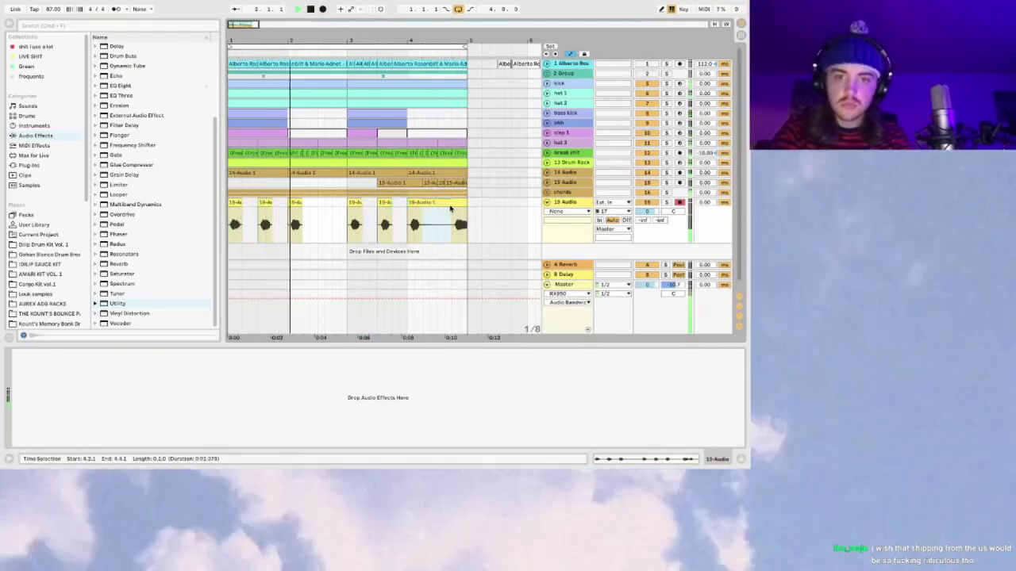
pyautogui.doubleClick(460, 210)
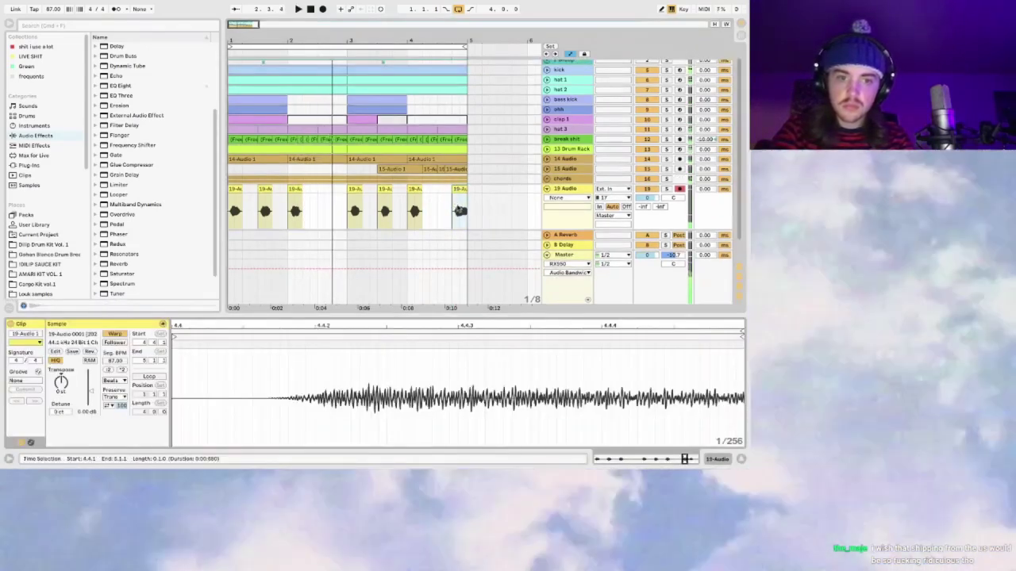
# Step: Turn the last chop's gain down while auditioning, then ease it partway back up
pyautogui.click(455, 203)
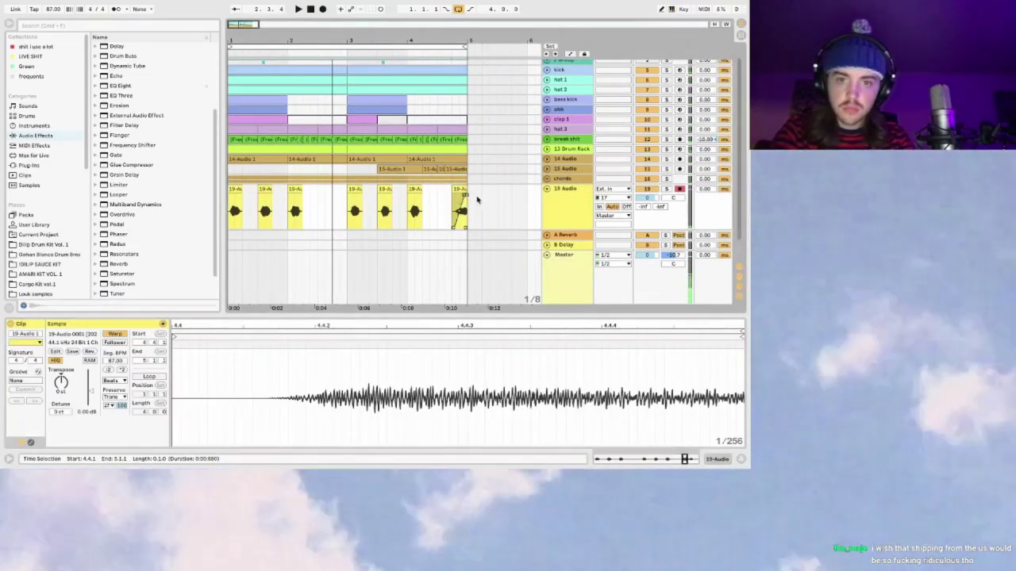
pyautogui.press('space')
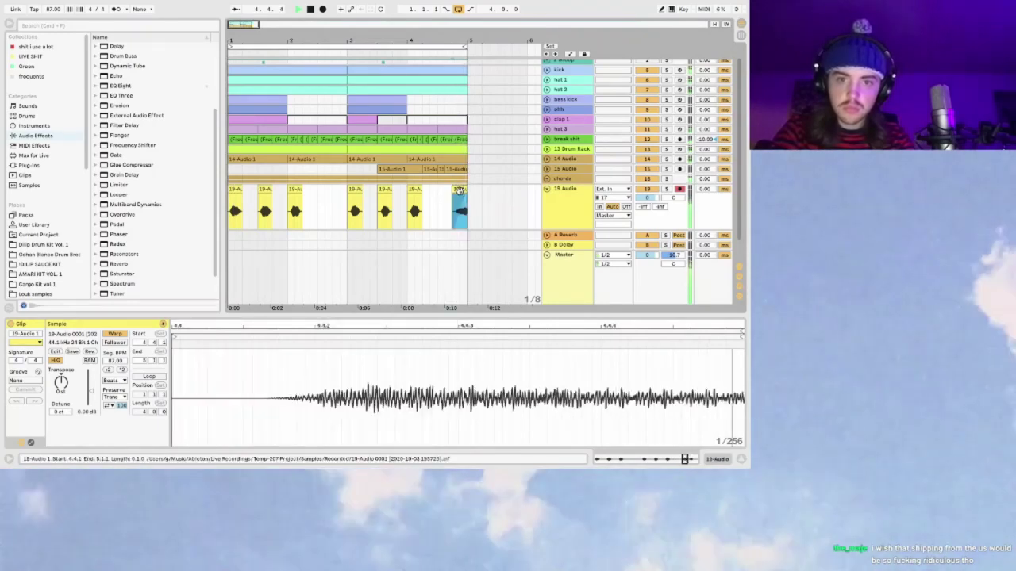
pyautogui.click(115, 344)
pyautogui.moveTo(92, 394); pyautogui.dragTo(92, 406)
pyautogui.press('space')
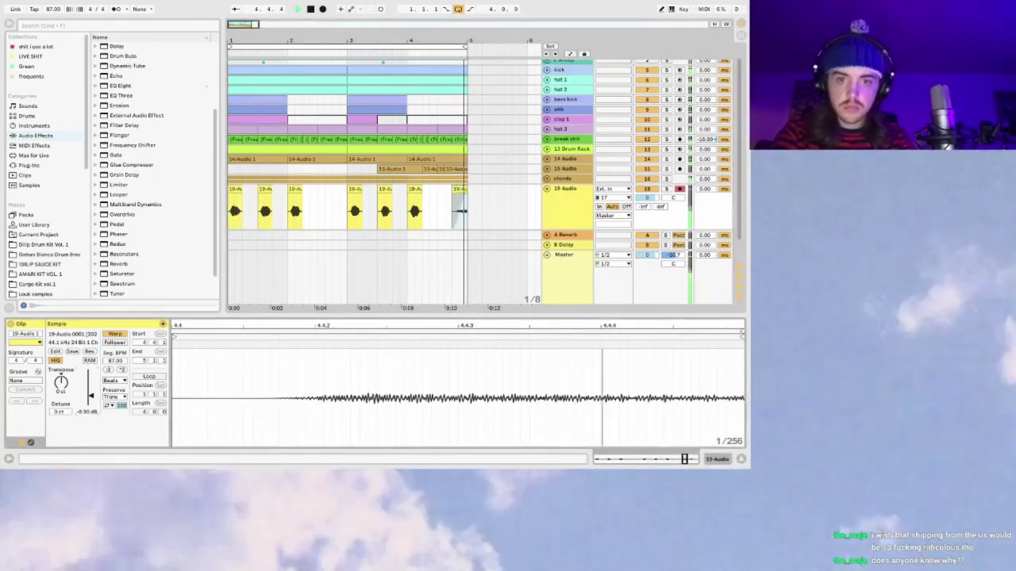
pyautogui.moveTo(92, 406); pyautogui.dragTo(92, 394)
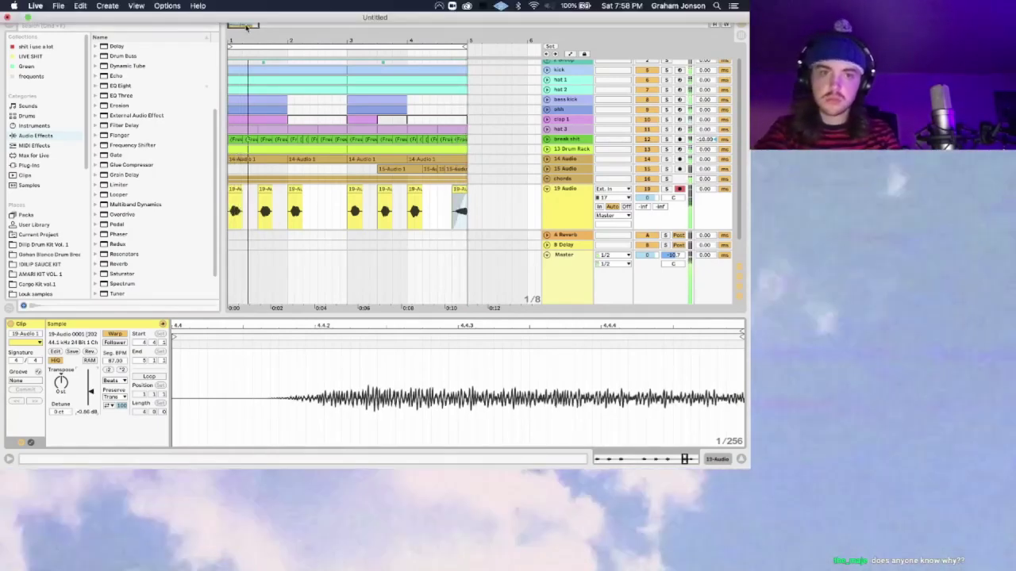
# Step: Zoom in on the last chop and set its warp mode to Complex
pyautogui.moveTo(242, 24); pyautogui.dragTo(432, 177)
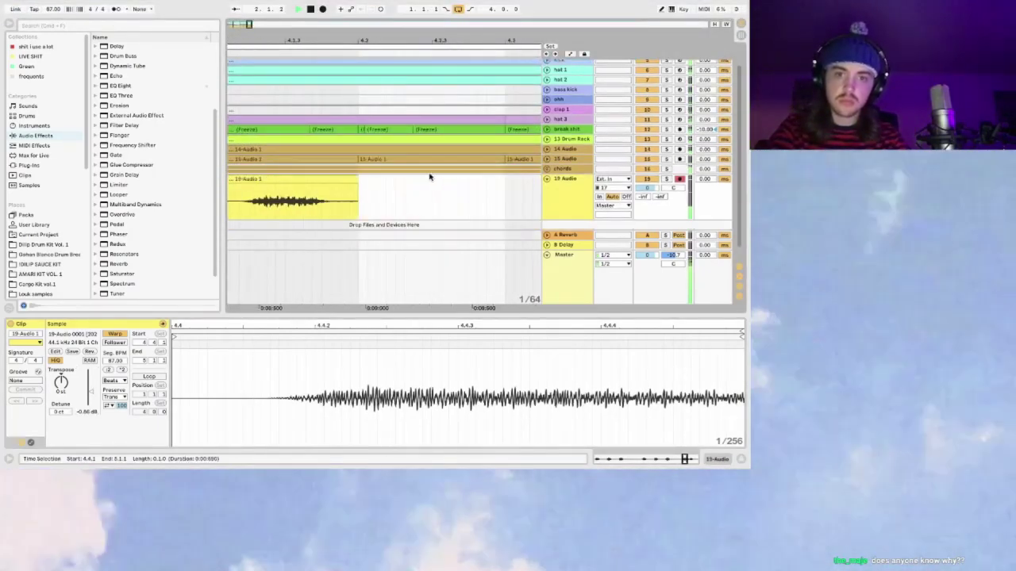
pyautogui.click(328, 179)
pyautogui.hotkey('ctrl', 'd')
pyautogui.hotkey('ctrl', 'd')
pyautogui.hotkey('ctrl', 'd')
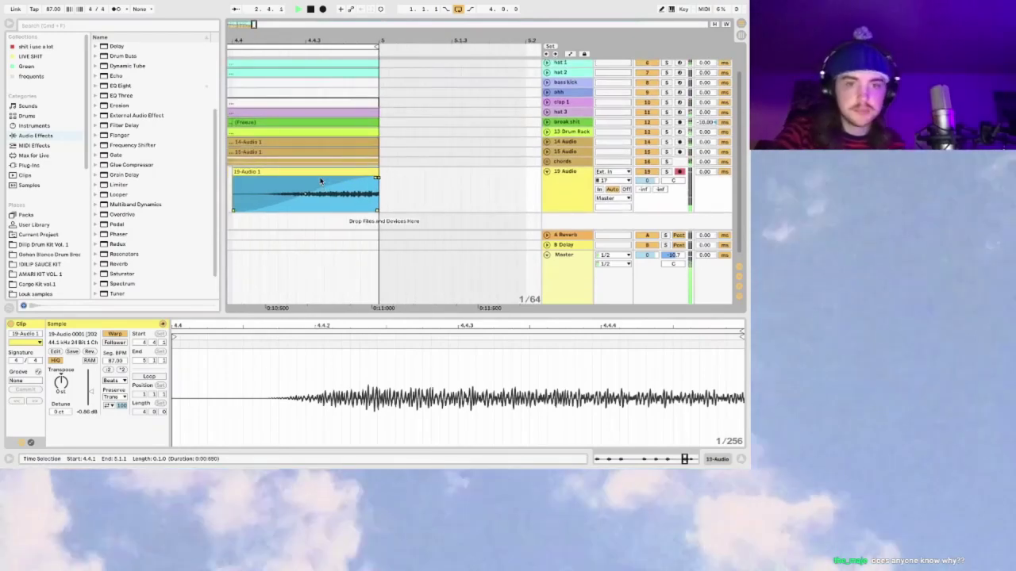
pyautogui.click(43, 441)
pyautogui.click(30, 442)
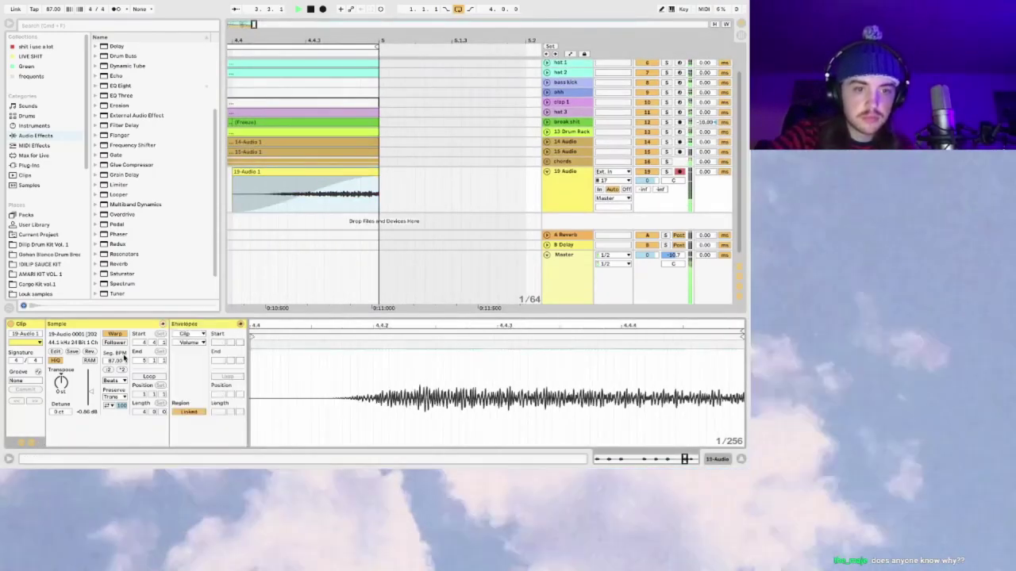
pyautogui.click(114, 381)
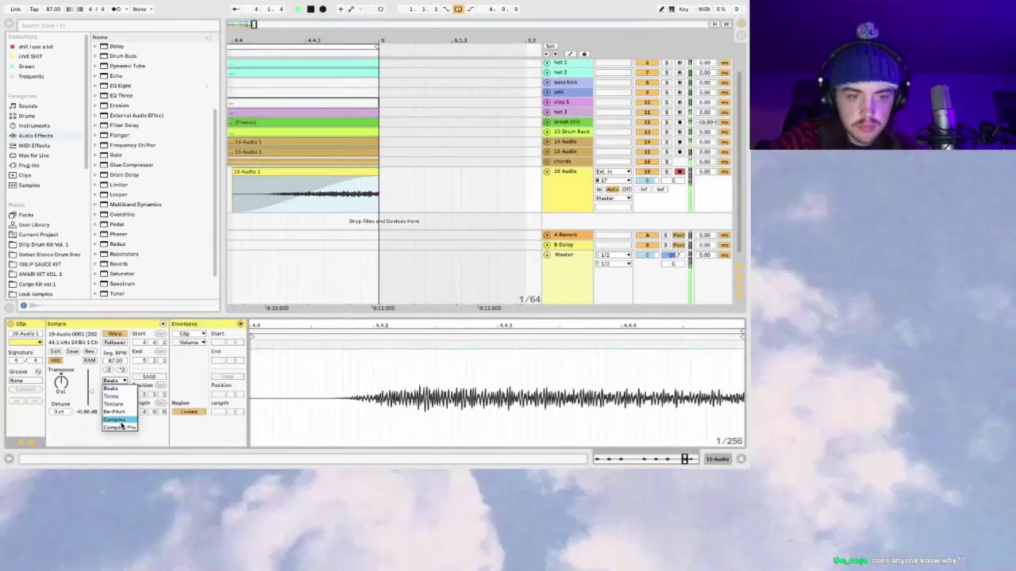
pyautogui.click(119, 420)
# Step: Pull the chop's Transposition envelope down to -1 st
pyautogui.click(191, 342)
pyautogui.click(208, 349)
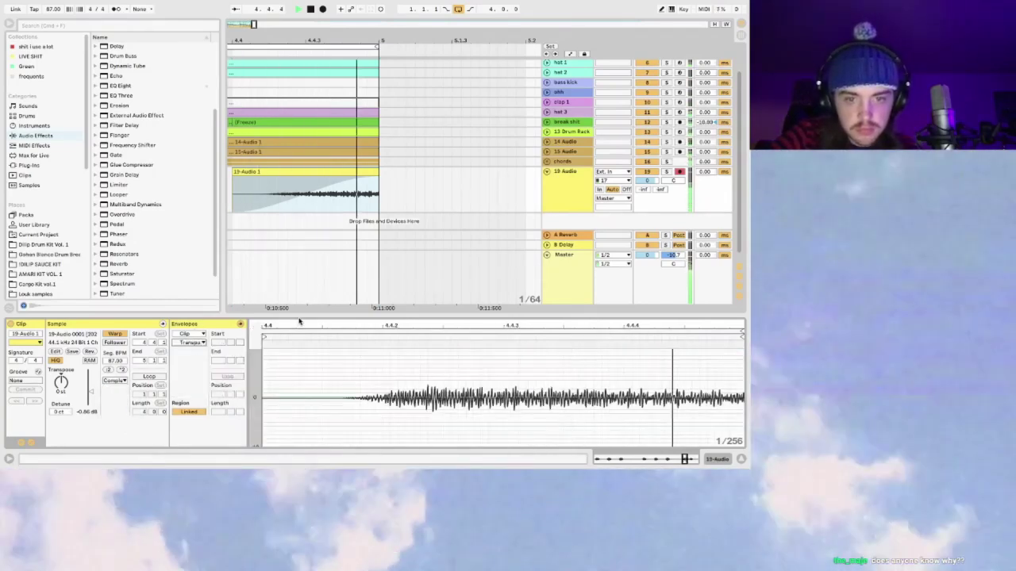
pyautogui.doubleClick(455, 322)
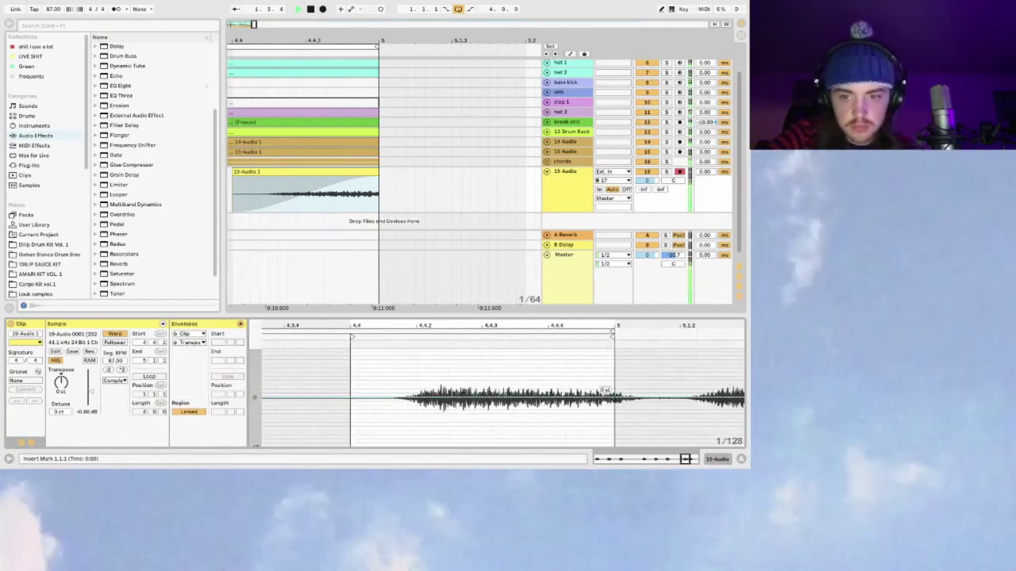
pyautogui.moveTo(426, 401); pyautogui.dragTo(426, 403)
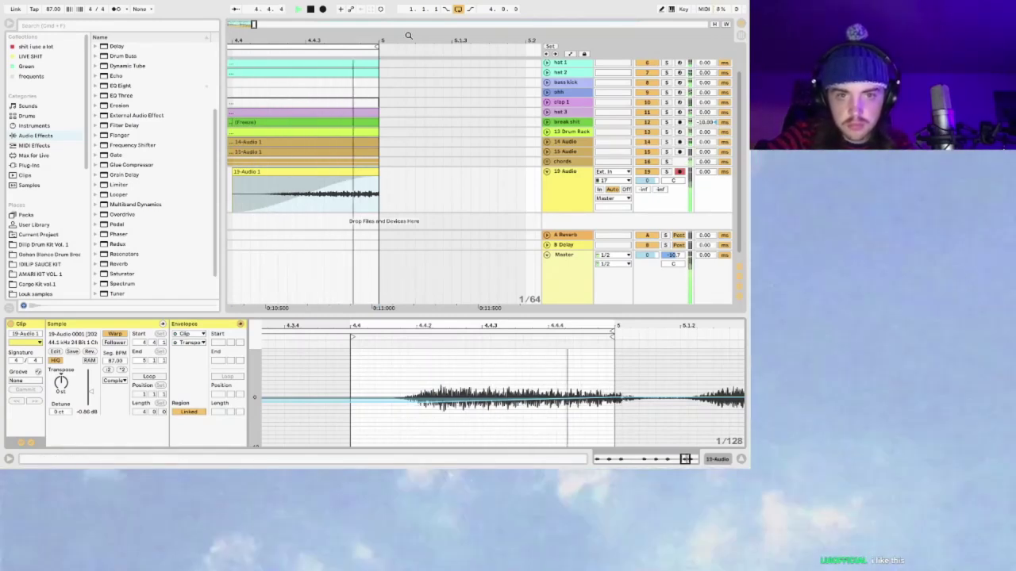
# Step: Zoom out to the whole arrangement and switch the detail area to Device View
pyautogui.moveTo(253, 24); pyautogui.dragTo(235, 194)
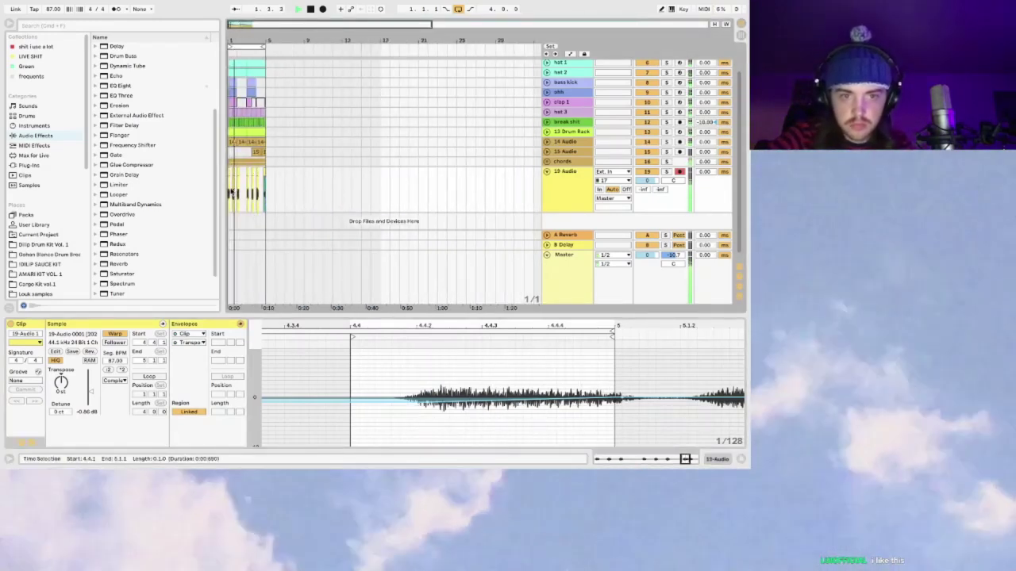
pyautogui.click(230, 195)
pyautogui.click(571, 168)
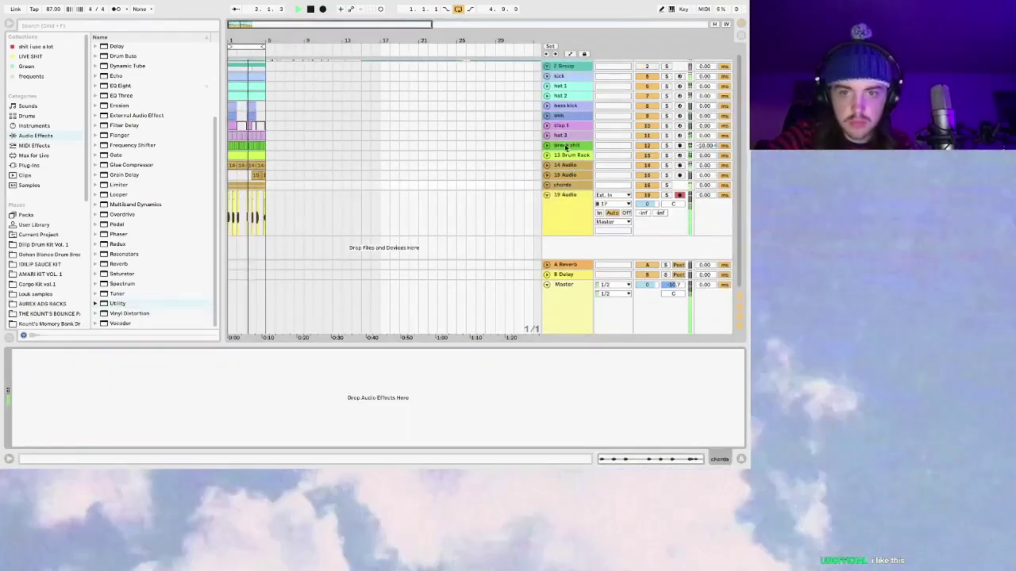
# Step: Inspect the compressor chains on the break shit, 14 Audio and chords tracks
pyautogui.click(565, 146)
pyautogui.hscroll(2, 169, 361)
pyautogui.hscroll(-3, 169, 361)
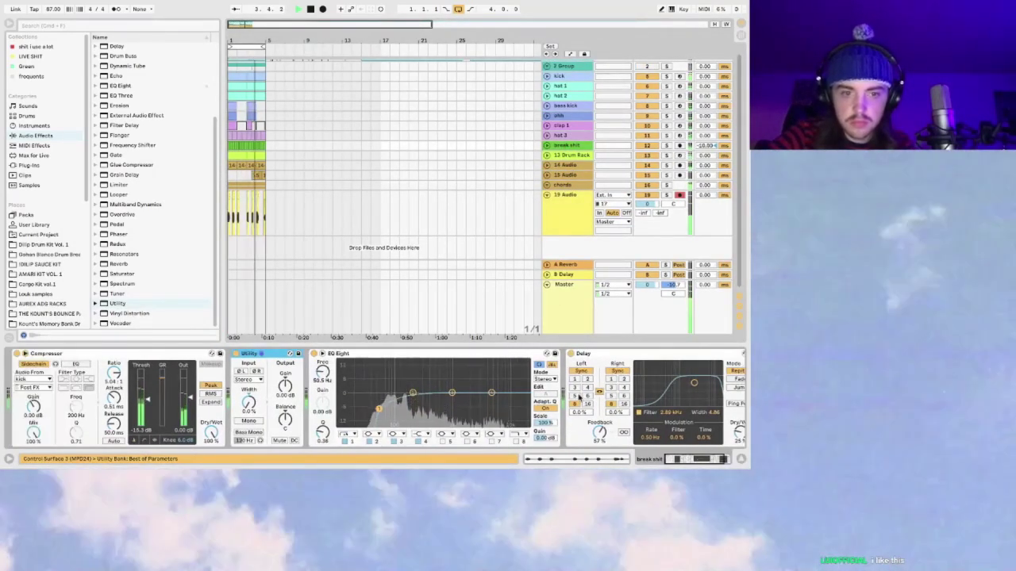
pyautogui.click(169, 361)
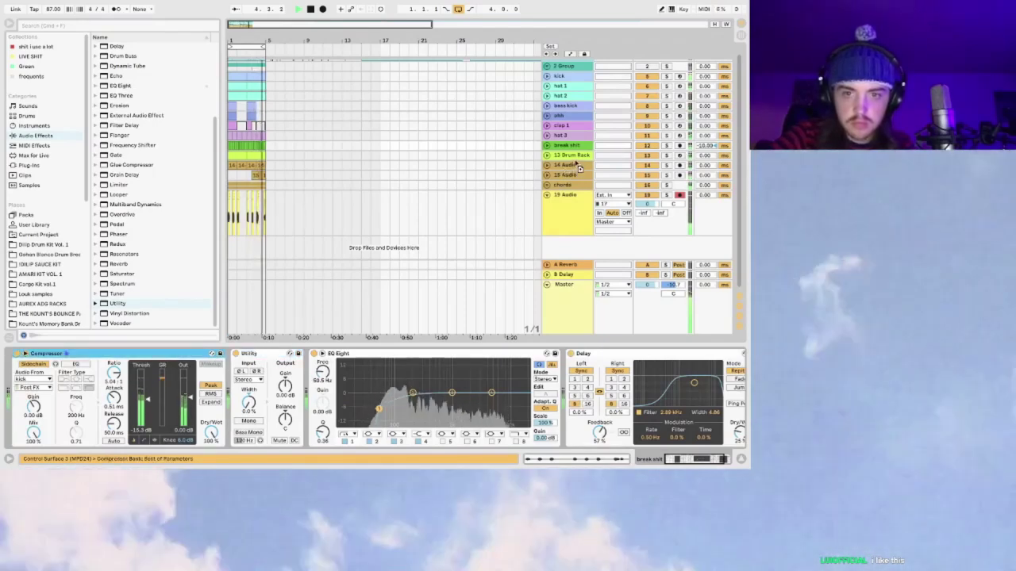
pyautogui.click(574, 162)
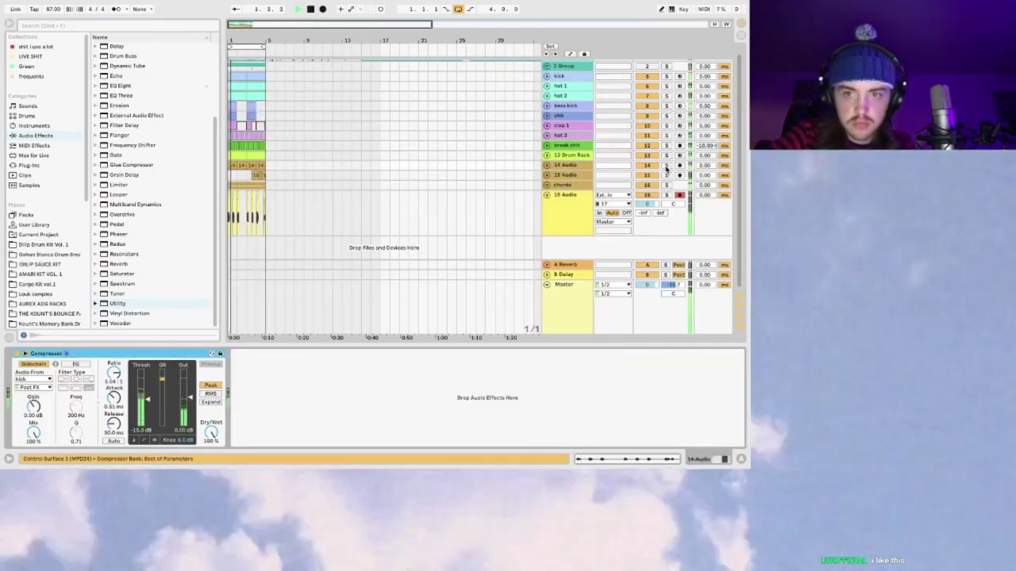
pyautogui.click(566, 186)
# Step: Lower the sidechain compressor's threshold to about -28 dB
pyautogui.moveTo(146, 399); pyautogui.dragTo(146, 412)
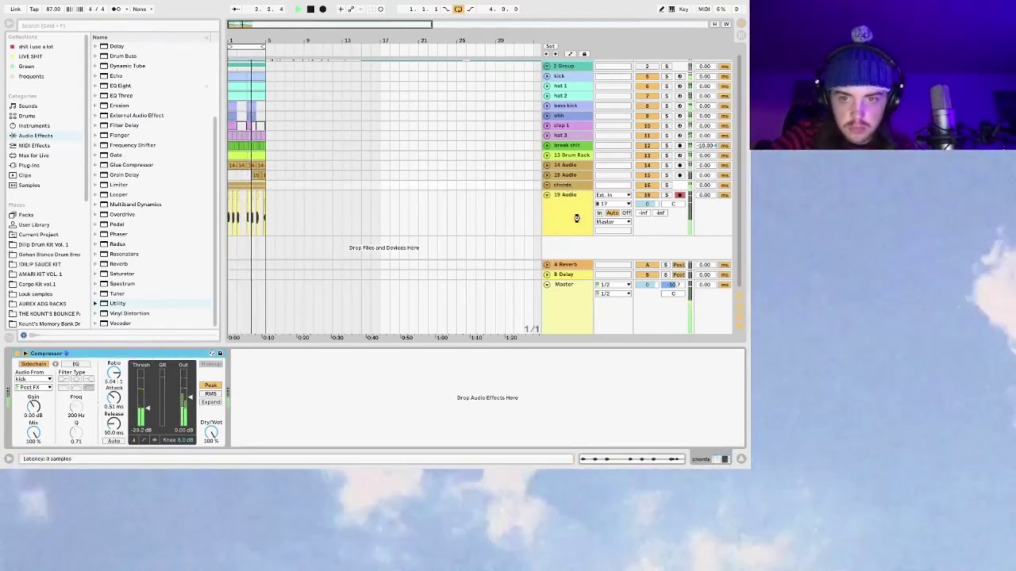
pyautogui.moveTo(147, 408); pyautogui.dragTo(147, 417)
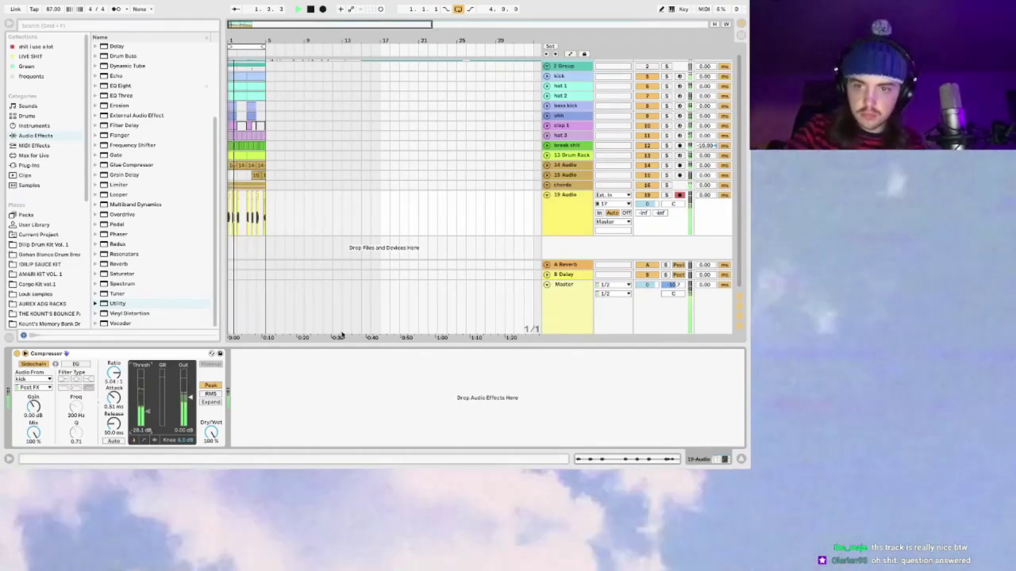
pyautogui.press('space')
# Step: Solo 19 Audio and insert an EQ Eight ahead of the compressor
pyautogui.click(666, 195)
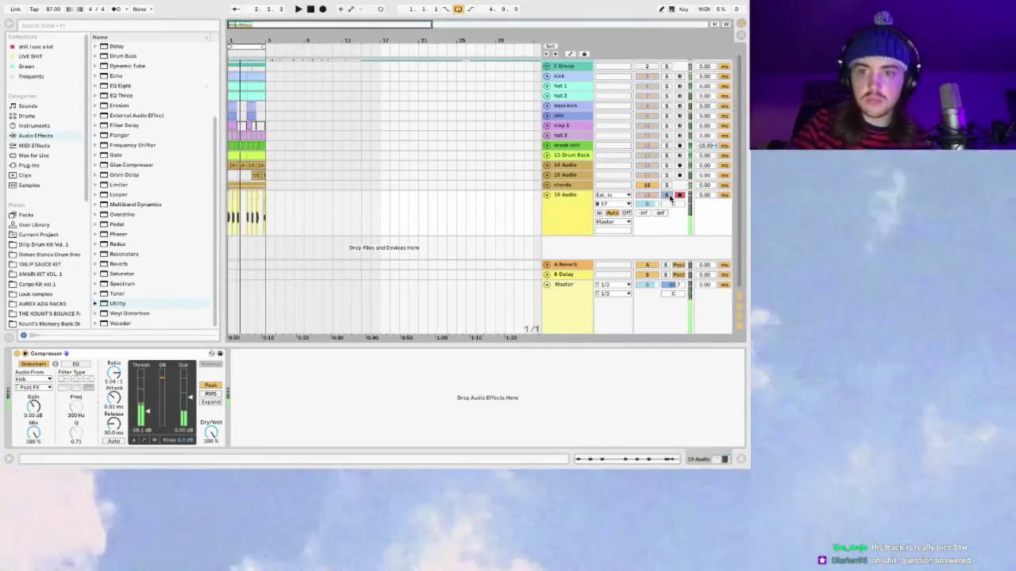
pyautogui.scroll(3, 133, 170)
pyautogui.doubleClick(127, 165)
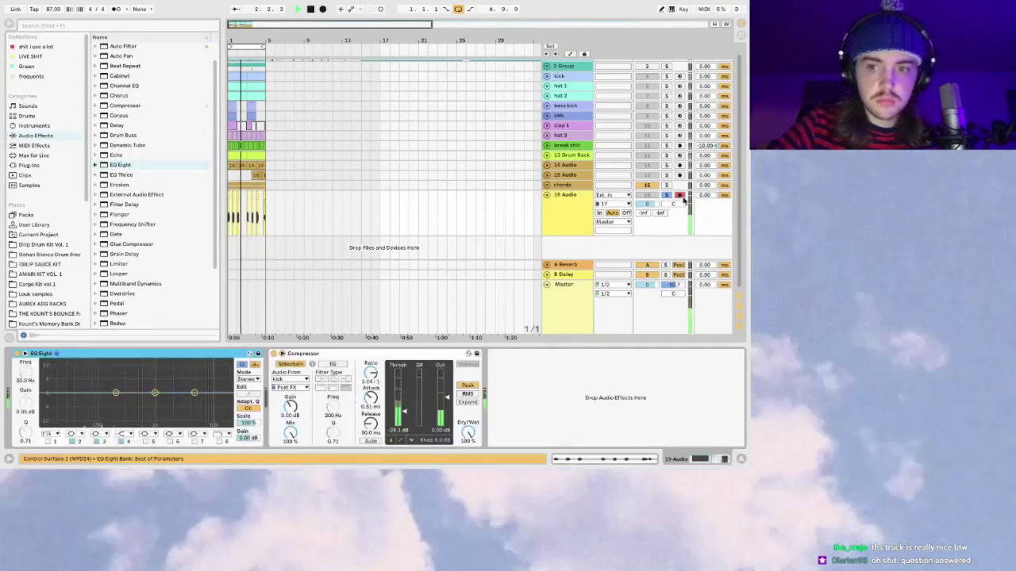
# Step: Disarm 19 Audio, low-cut it with EQ Eight, and place Erosion before the Compressor
pyautogui.click(680, 197)
pyautogui.moveTo(44, 394); pyautogui.dragTo(76, 402)
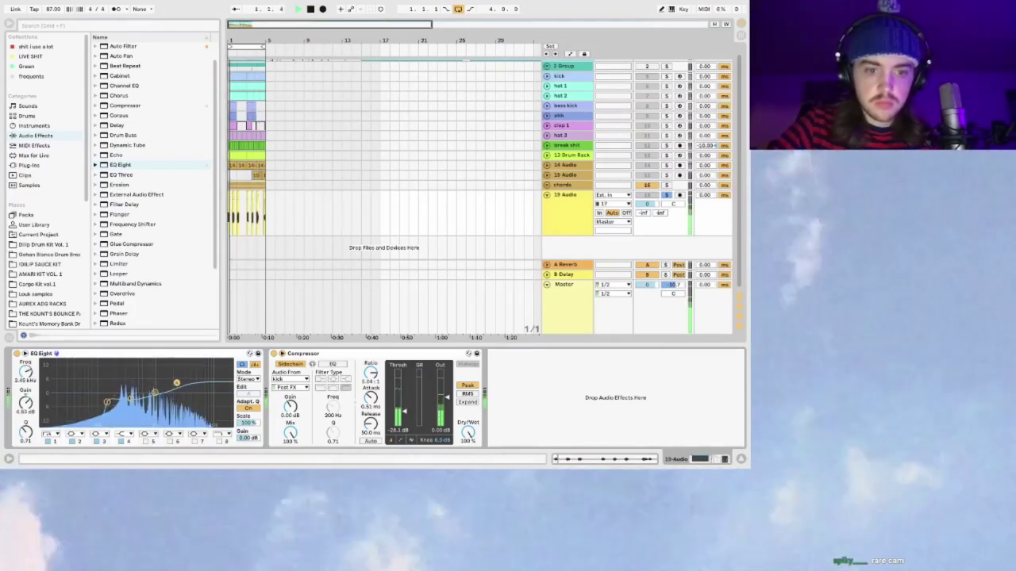
pyautogui.doubleClick(119, 184)
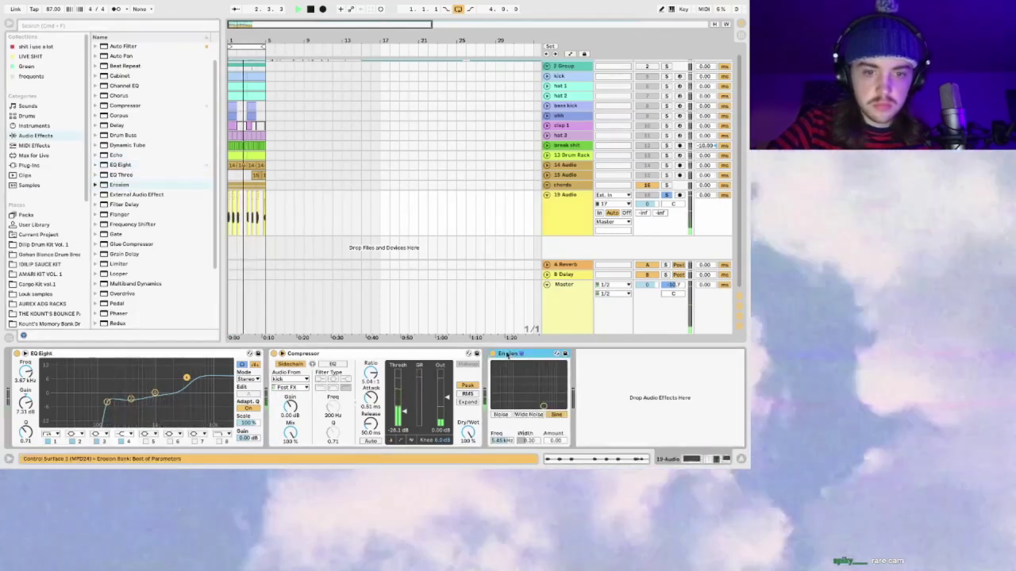
pyautogui.moveTo(292, 405); pyautogui.dragTo(387, 405)
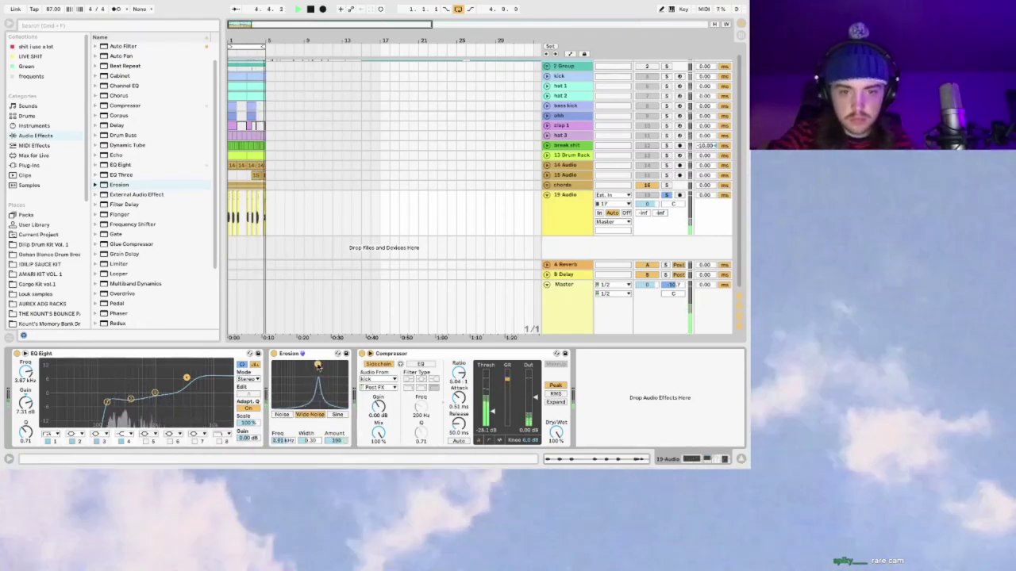
# Step: Unsolo the track, rename it 'blown out', and show its Erosion automation
pyautogui.click(666, 195)
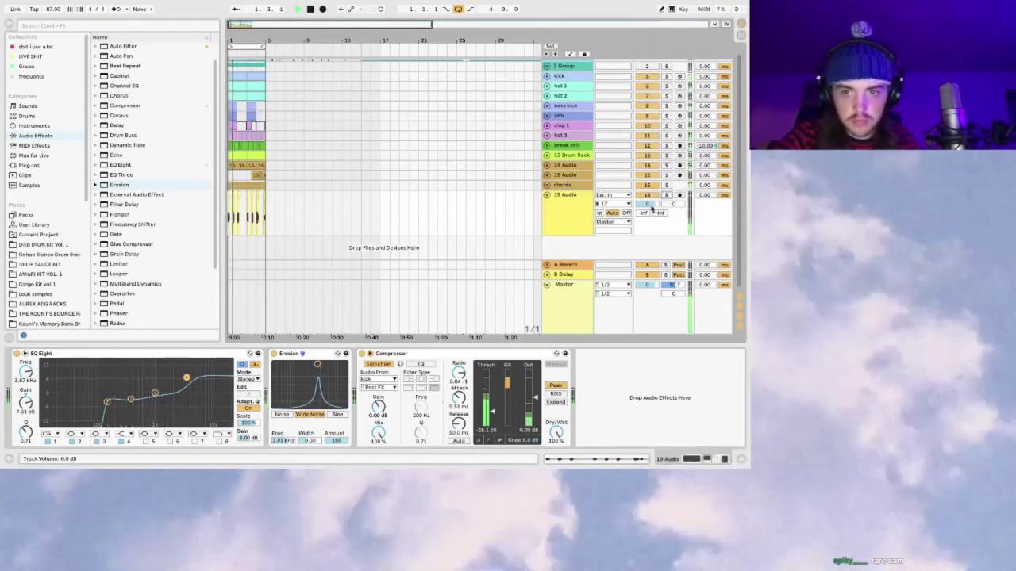
pyautogui.click(317, 367)
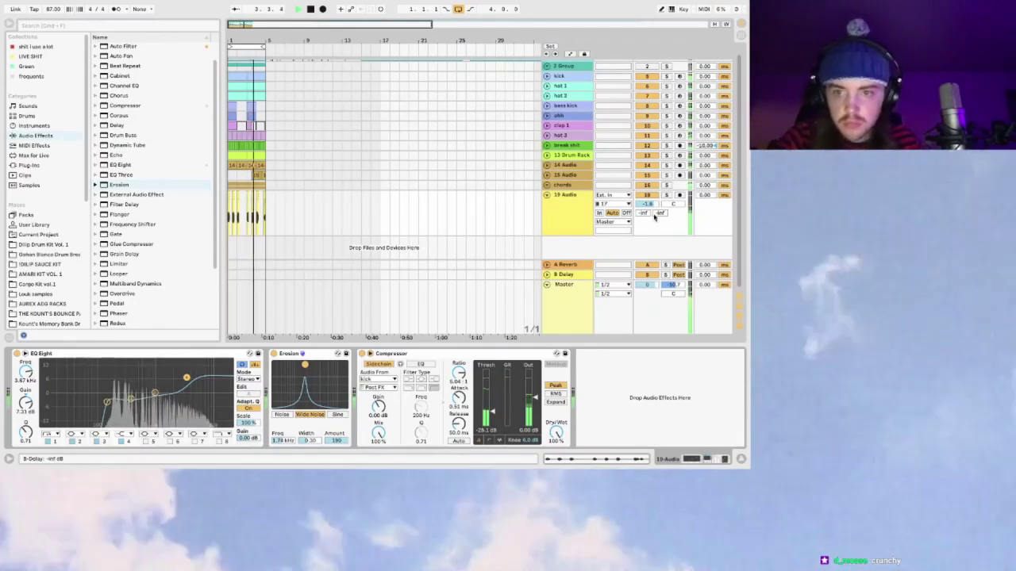
pyautogui.click(557, 200)
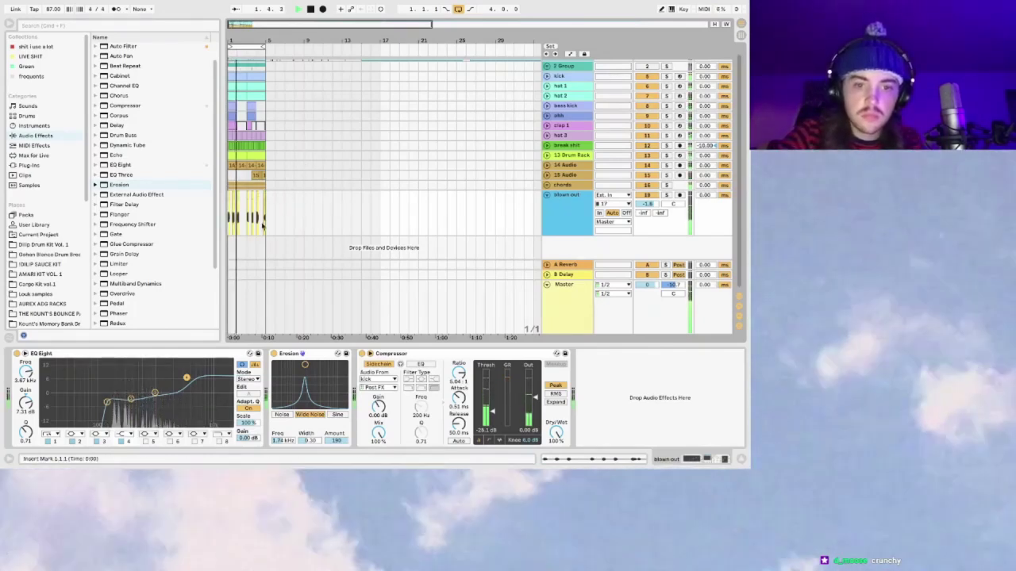
pyautogui.click(305, 366)
pyautogui.press('a')
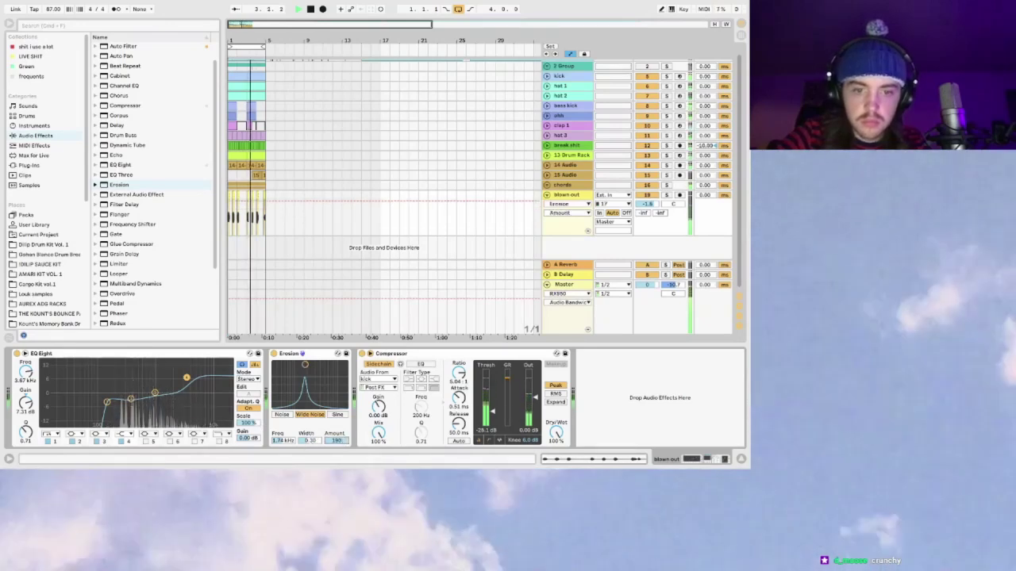
# Step: Pull the Erosion Amount automation down and drag the last 19-Audio 1 clip onto a new track
pyautogui.click(341, 440)
pyautogui.press('+')
pyautogui.press('+')
pyautogui.press('+')
pyautogui.press('+')
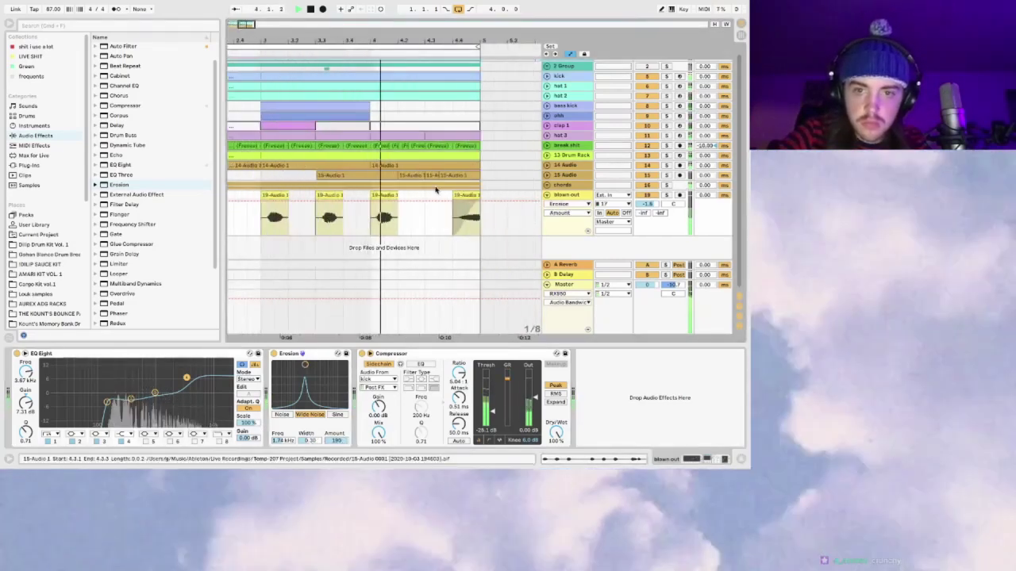
pyautogui.moveTo(474, 205); pyautogui.dragTo(453, 238)
pyautogui.press('space')
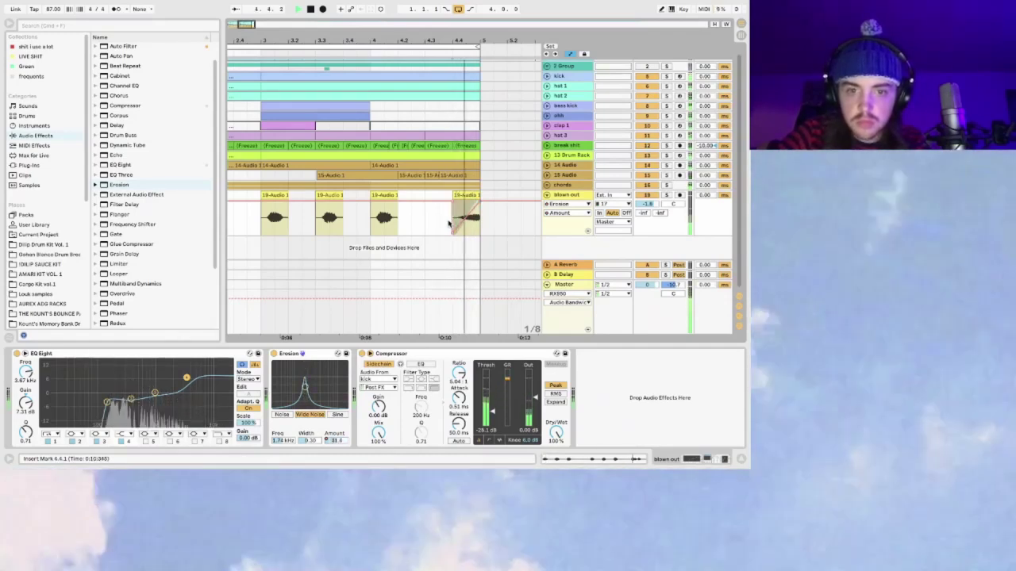
pyautogui.press('space')
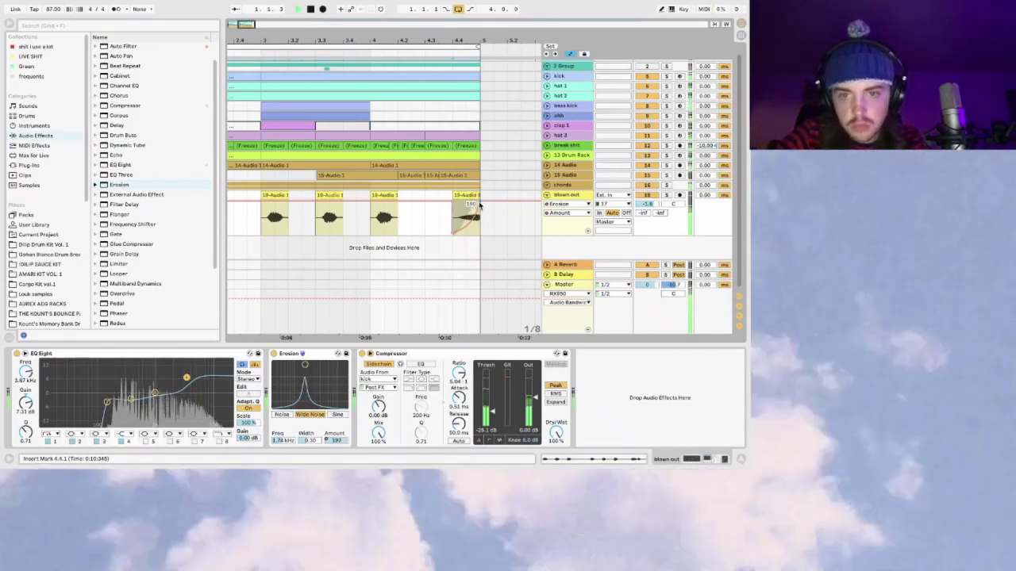
pyautogui.click(464, 194)
pyautogui.moveTo(465, 194); pyautogui.dragTo(468, 250)
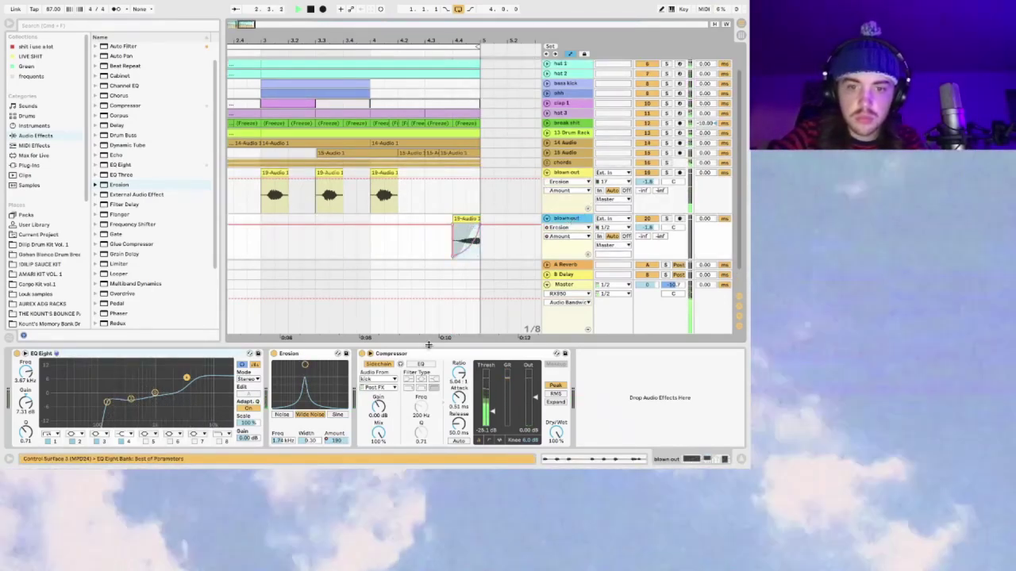
# Step: Restore the accidentally deleted Erosion device and lower its frequency to 618 Hz
pyautogui.click(288, 354)
pyautogui.press('Delete')
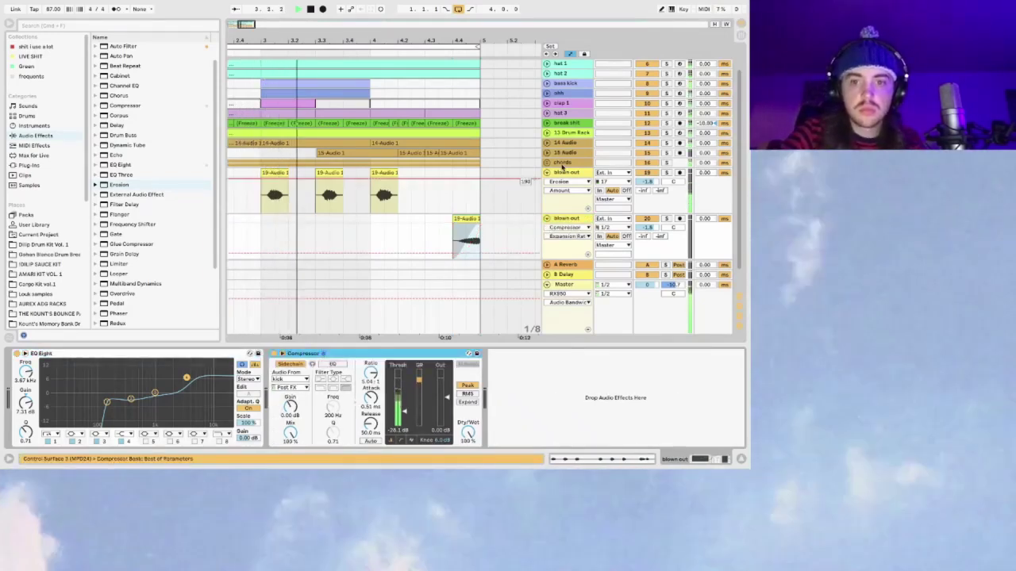
pyautogui.hotkey('ctrl', 'z')
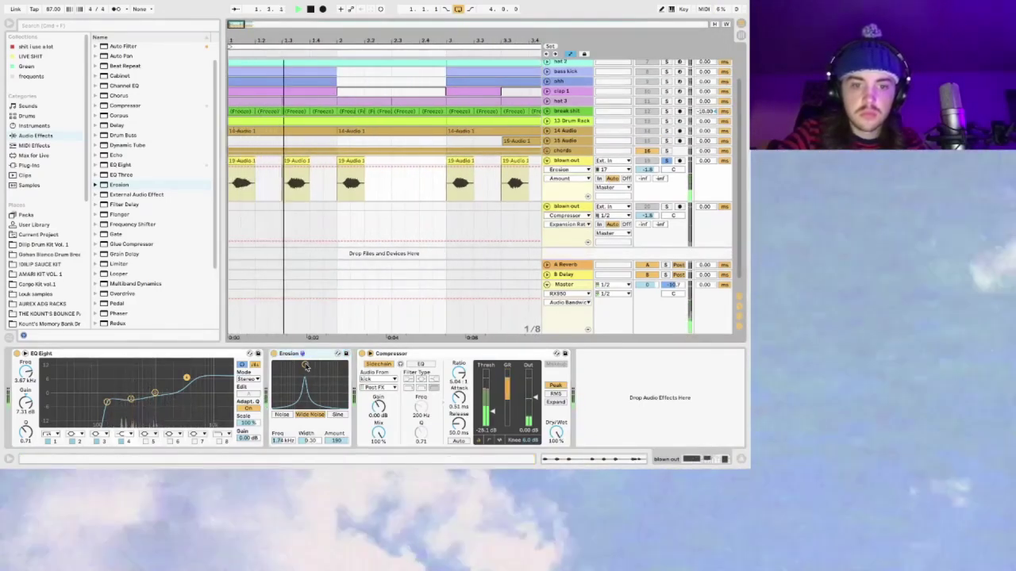
pyautogui.moveTo(305, 366); pyautogui.dragTo(348, 363)
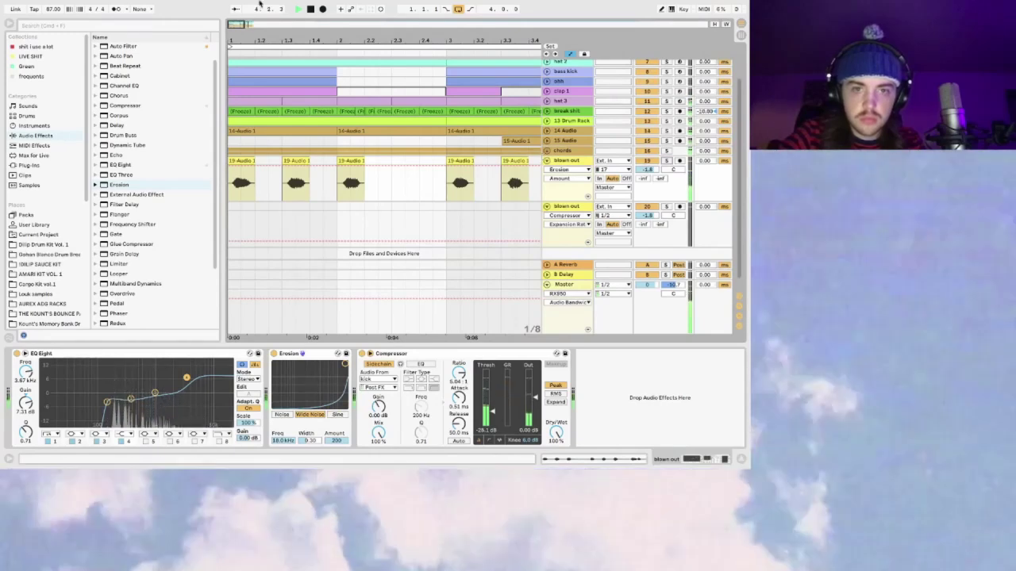
# Step: Recentre Erosion's frequency, collapse the automation lanes, and solo the first blown out track
pyautogui.moveTo(267, 21); pyautogui.dragTo(268, 24)
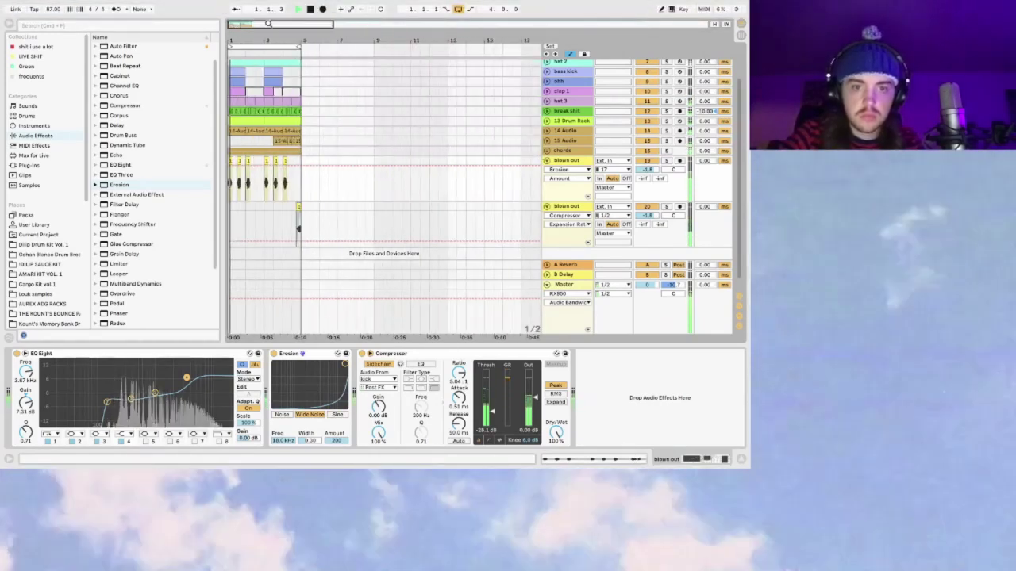
pyautogui.moveTo(345, 364); pyautogui.dragTo(302, 366)
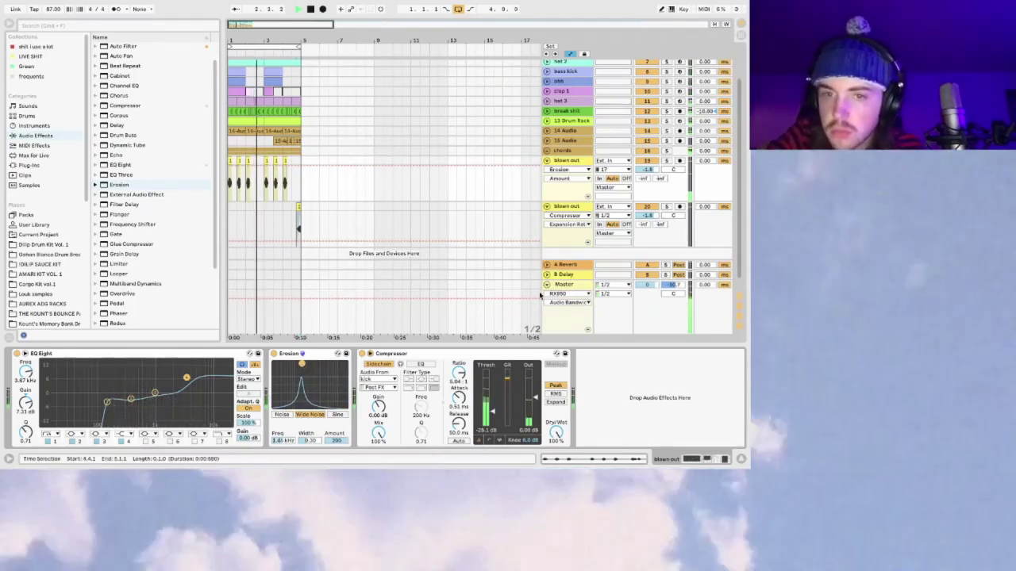
pyautogui.click(547, 161)
pyautogui.click(547, 174)
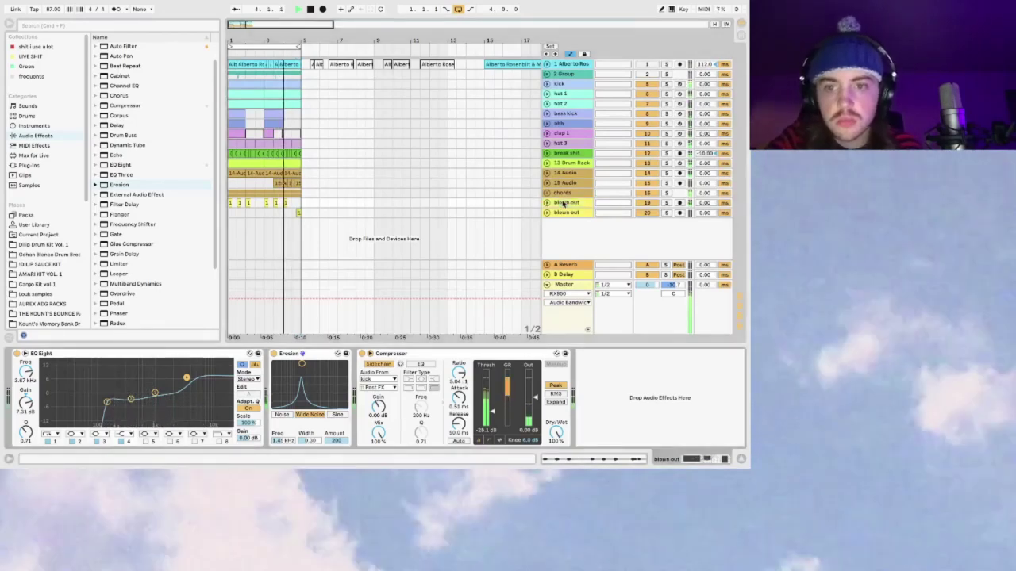
pyautogui.click(666, 203)
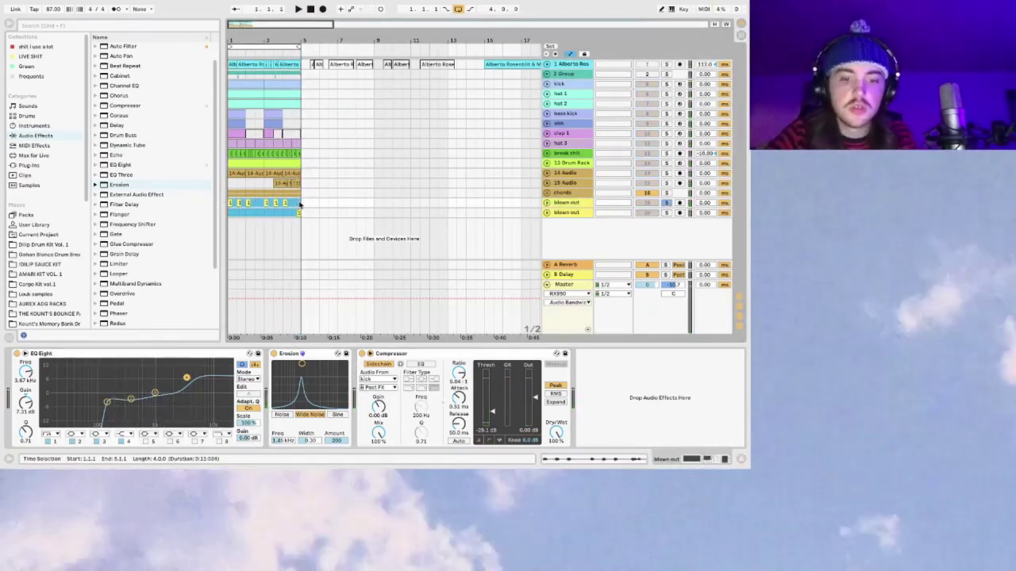
pyautogui.click(199, 165)
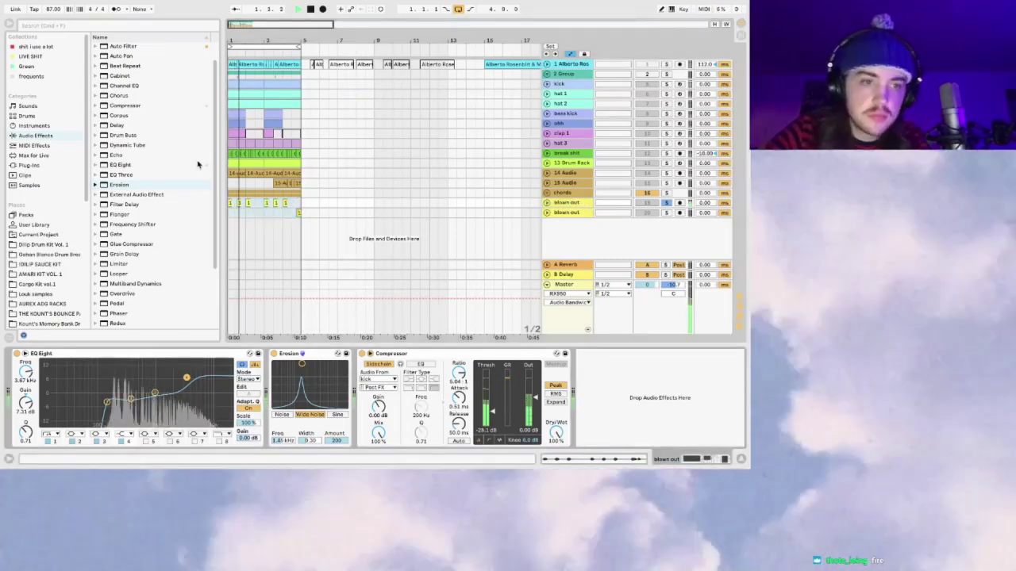
# Step: Add ValhallaShimmer from Audio Units > Valhalla DSP before the Compressor and raise its mix
pyautogui.click(30, 165)
pyautogui.click(98, 68)
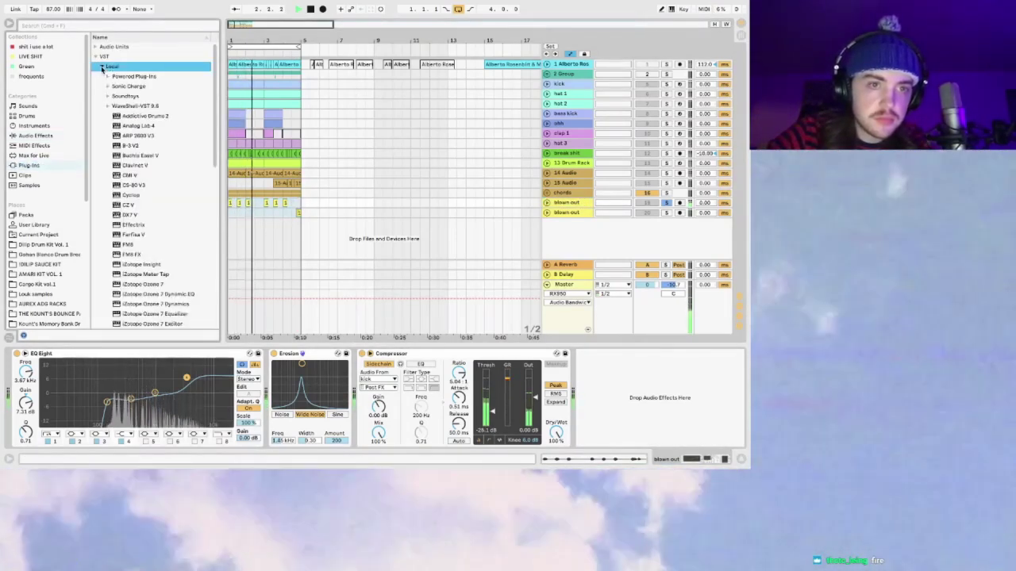
pyautogui.click(99, 67)
pyautogui.click(95, 48)
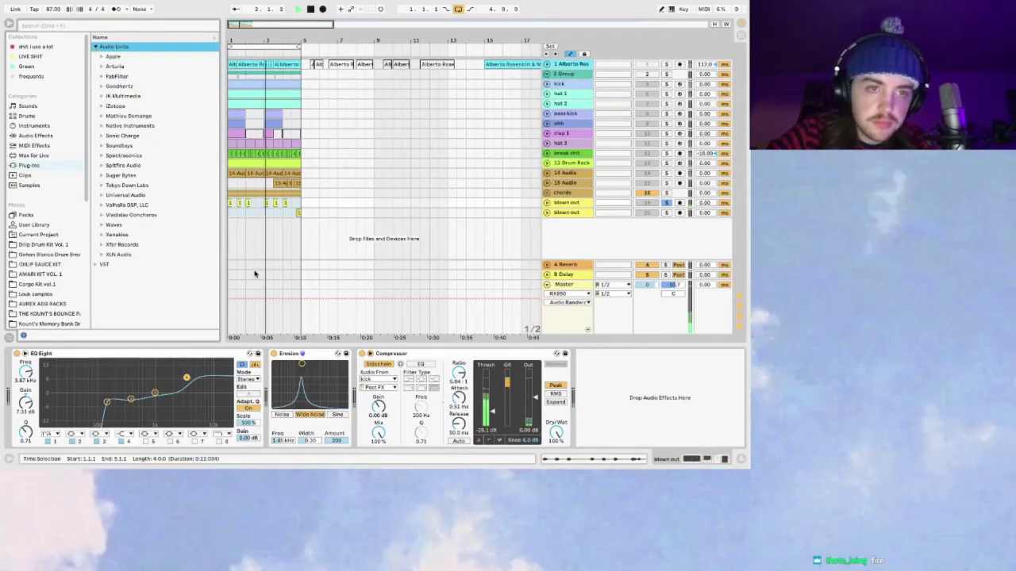
pyautogui.click(100, 206)
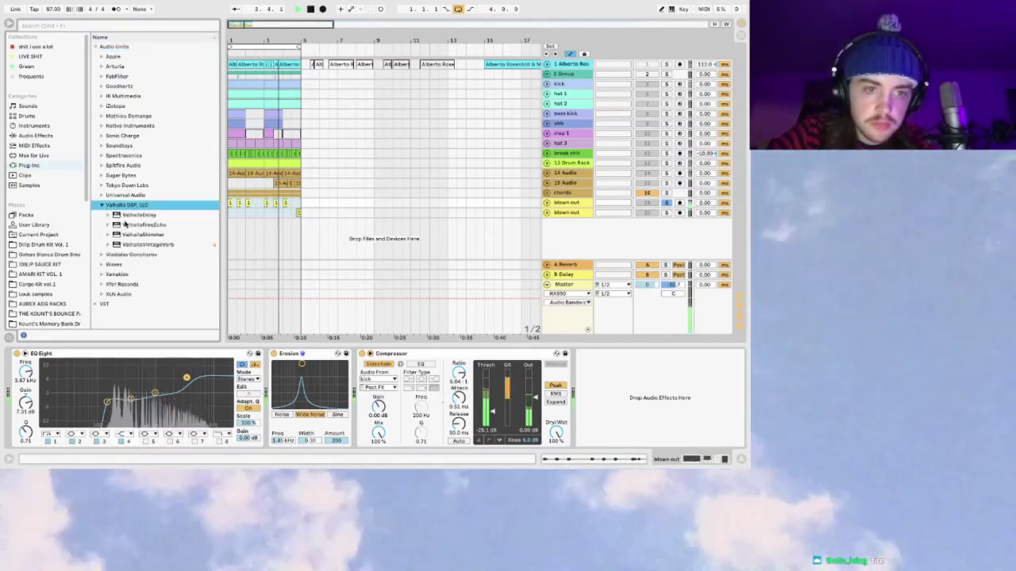
pyautogui.moveTo(143, 235); pyautogui.dragTo(379, 380)
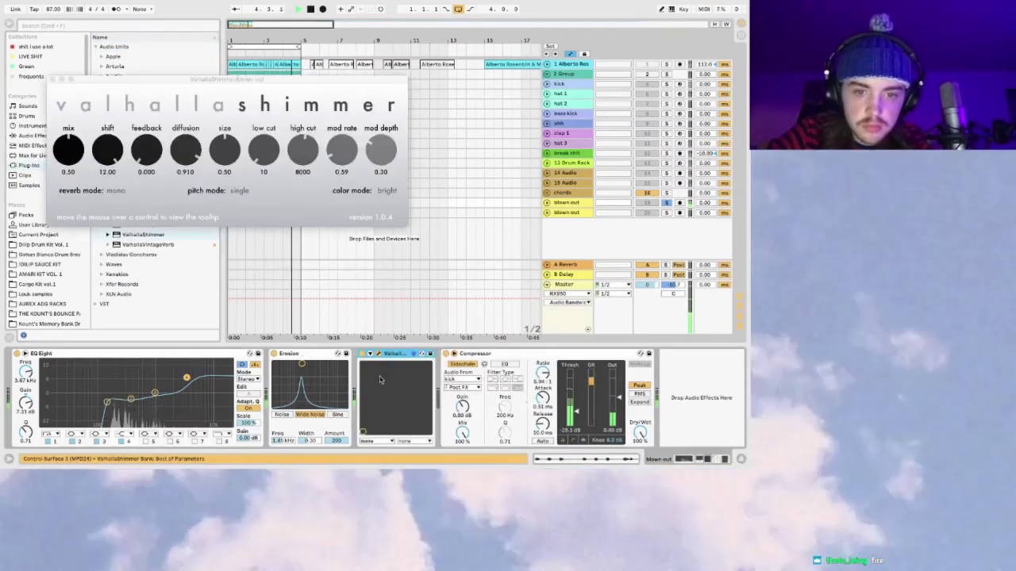
pyautogui.moveTo(70, 148); pyautogui.dragTo(70, 151)
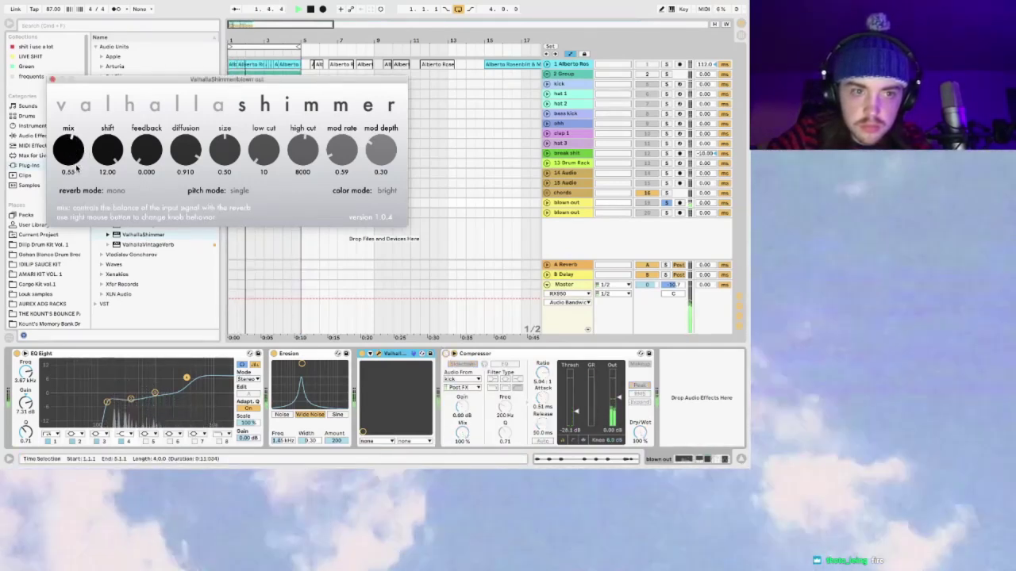
pyautogui.click(52, 80)
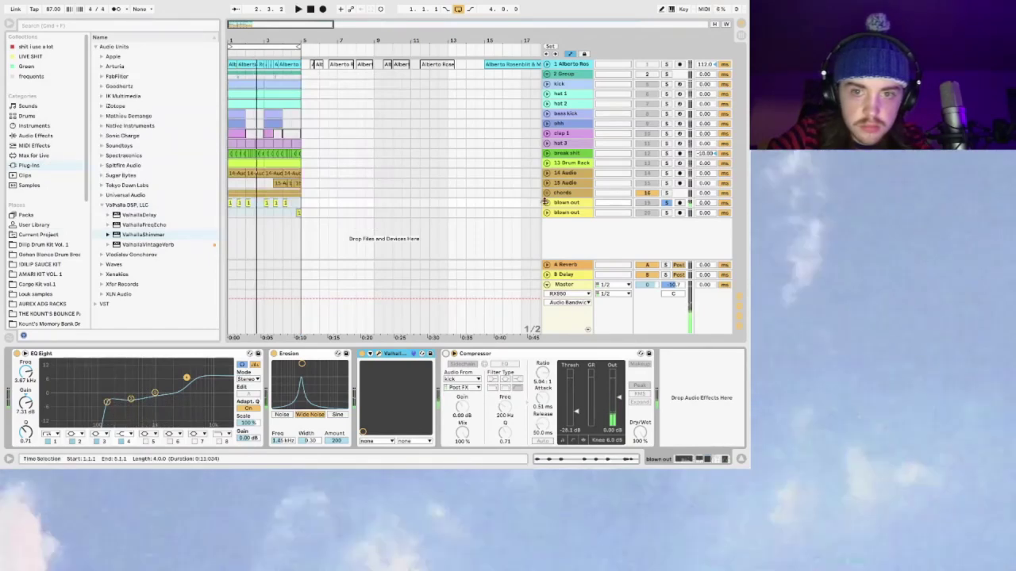
# Step: Unfold the blown out track and add a new audio track below it with Cmd+T
pyautogui.click(571, 203)
pyautogui.moveTo(232, 28); pyautogui.dragTo(390, 254)
pyautogui.scroll(-1, 477, 255)
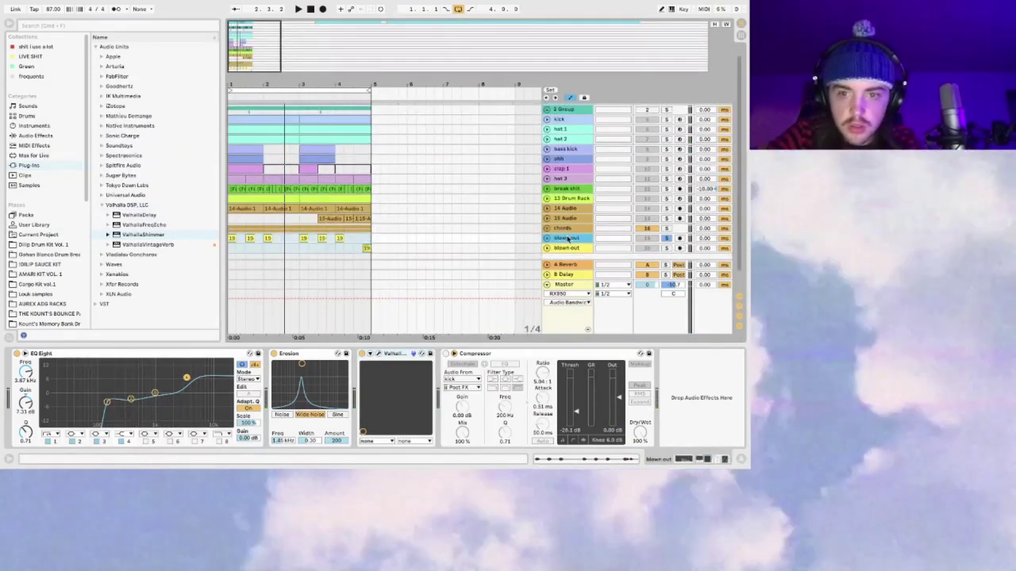
pyautogui.click(546, 239)
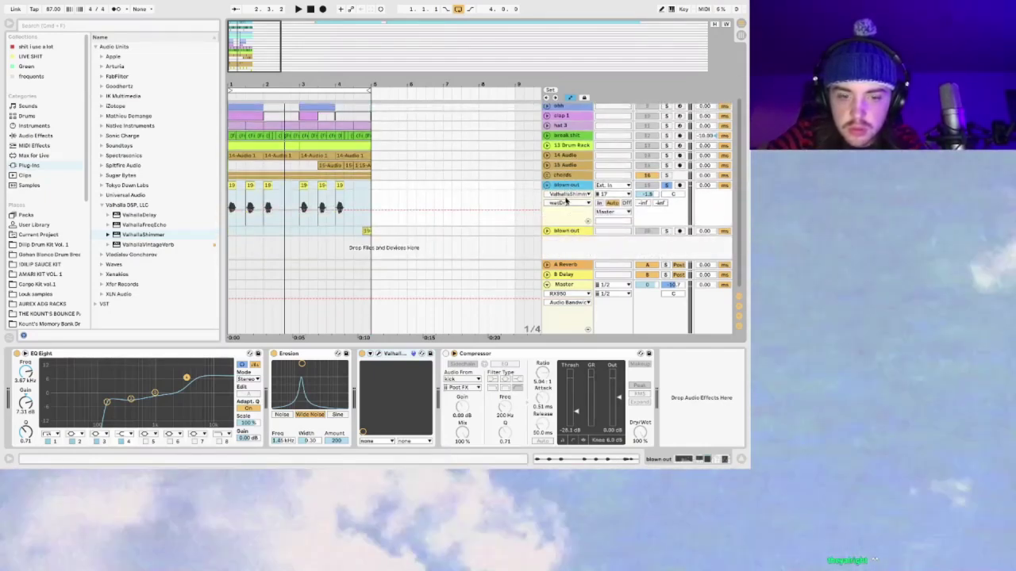
pyautogui.hotkey('ctrl', 't')
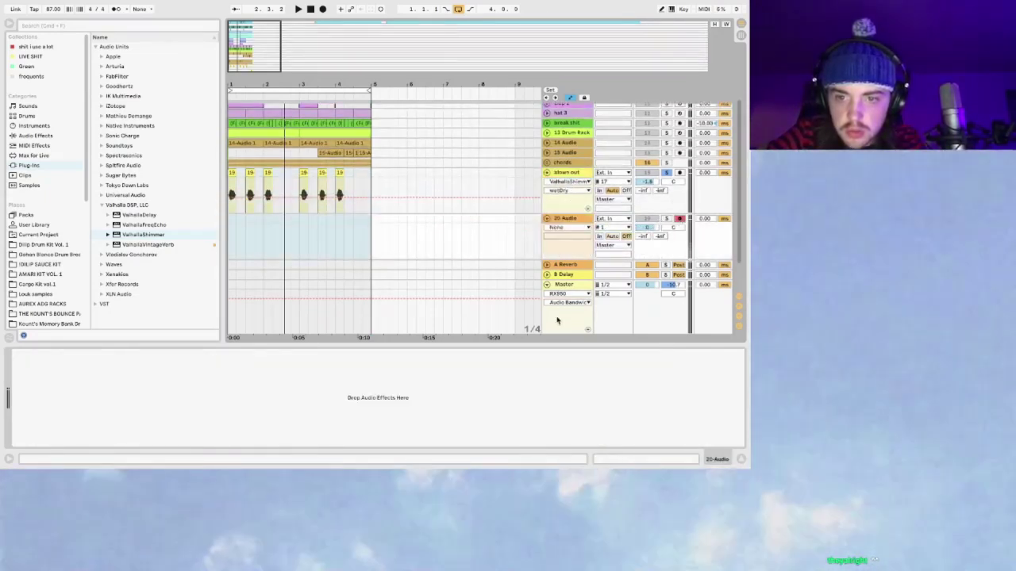
# Step: Set the new 20 Audio track's input to Resampling
pyautogui.click(557, 321)
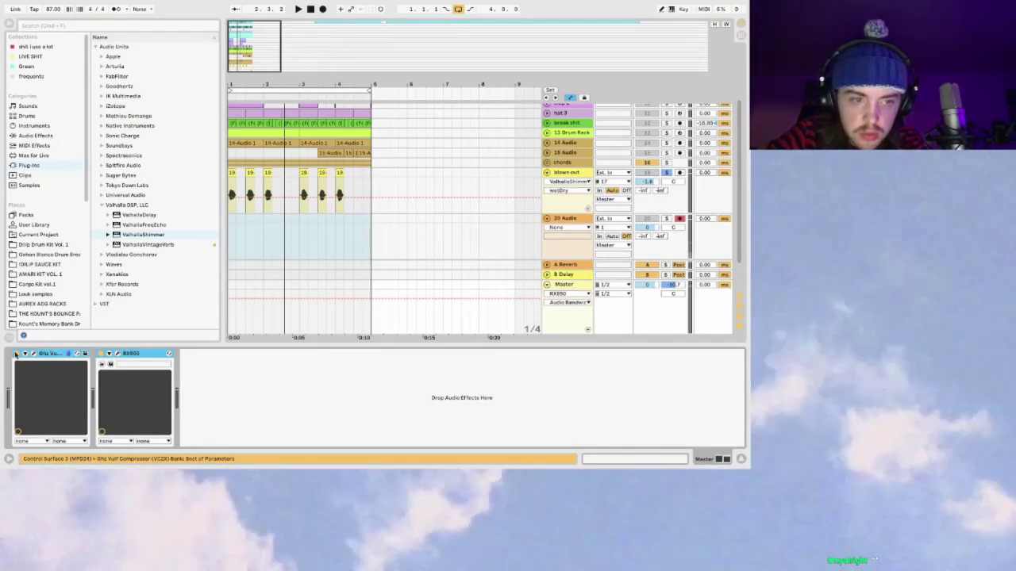
pyautogui.click(15, 355)
pyautogui.click(579, 219)
pyautogui.click(608, 218)
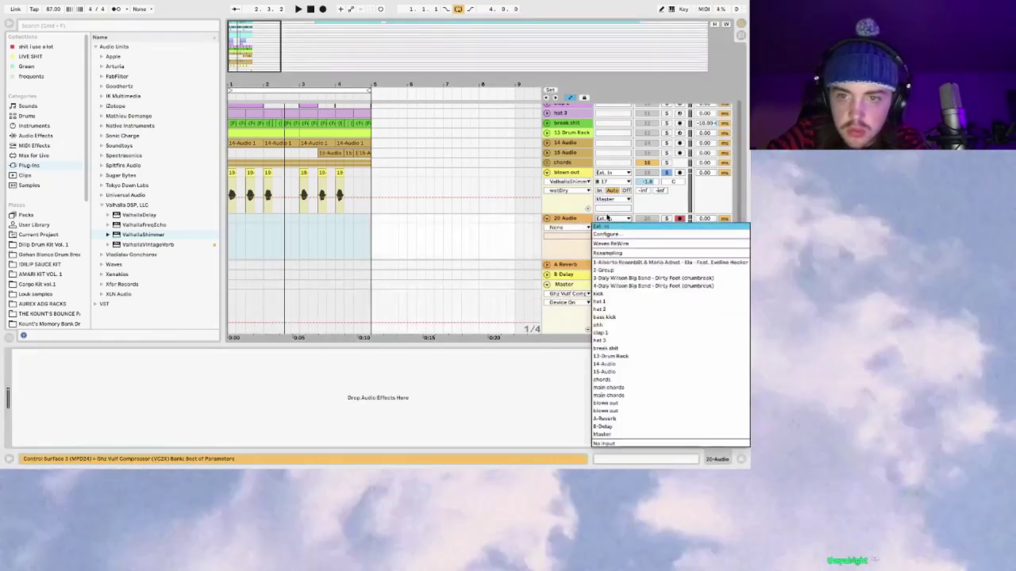
pyautogui.click(616, 254)
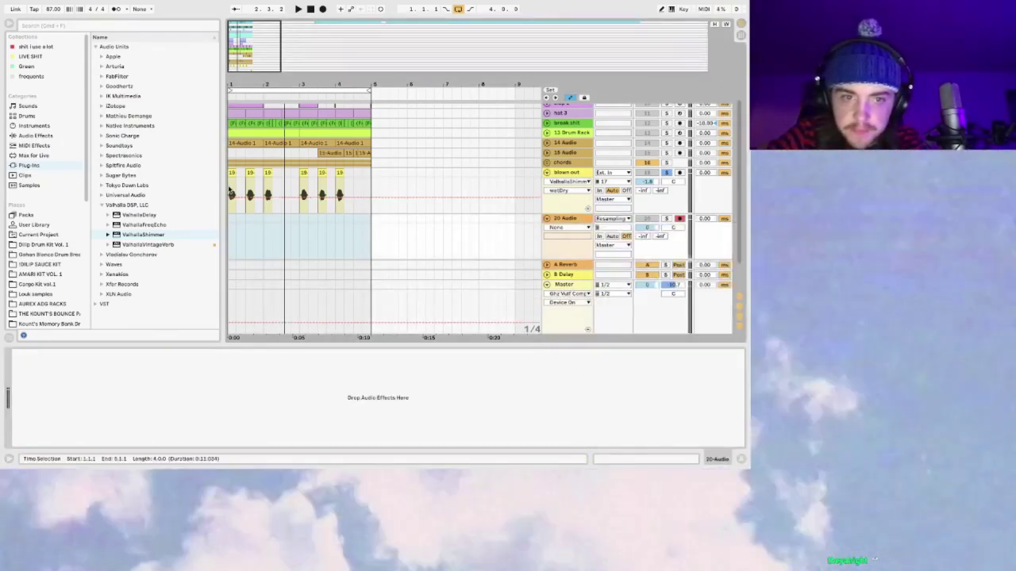
pyautogui.click(231, 192)
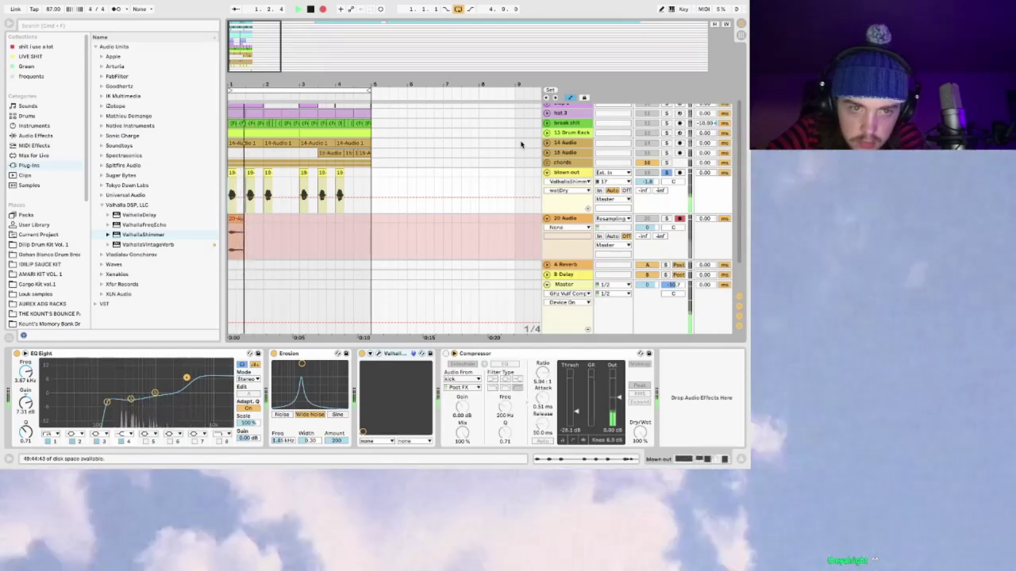
# Step: Stop the first resampled take and select the new 20-Audio clip
pyautogui.moveTo(249, 30); pyautogui.dragTo(240, 37)
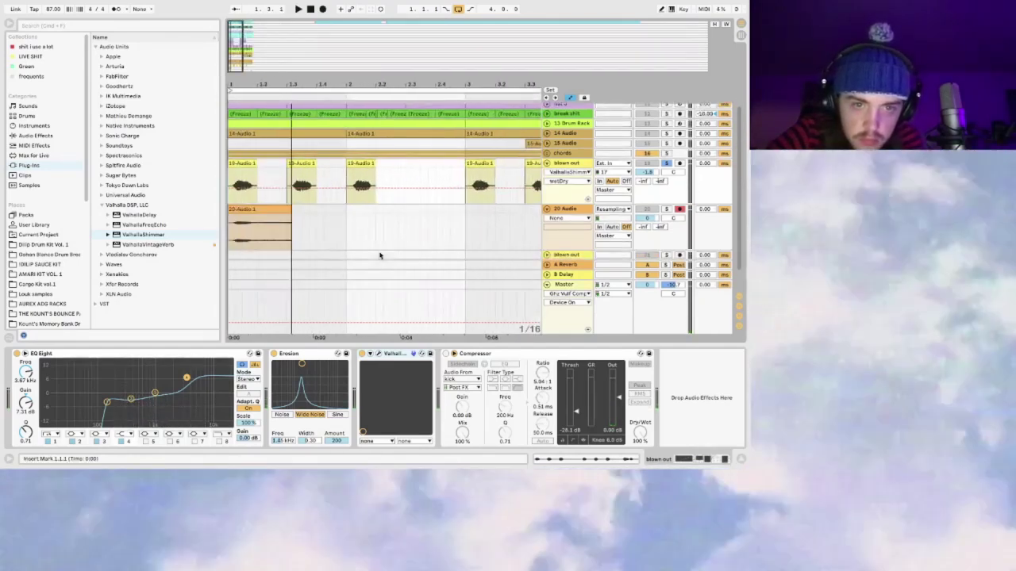
pyautogui.press('space')
pyautogui.click(286, 208)
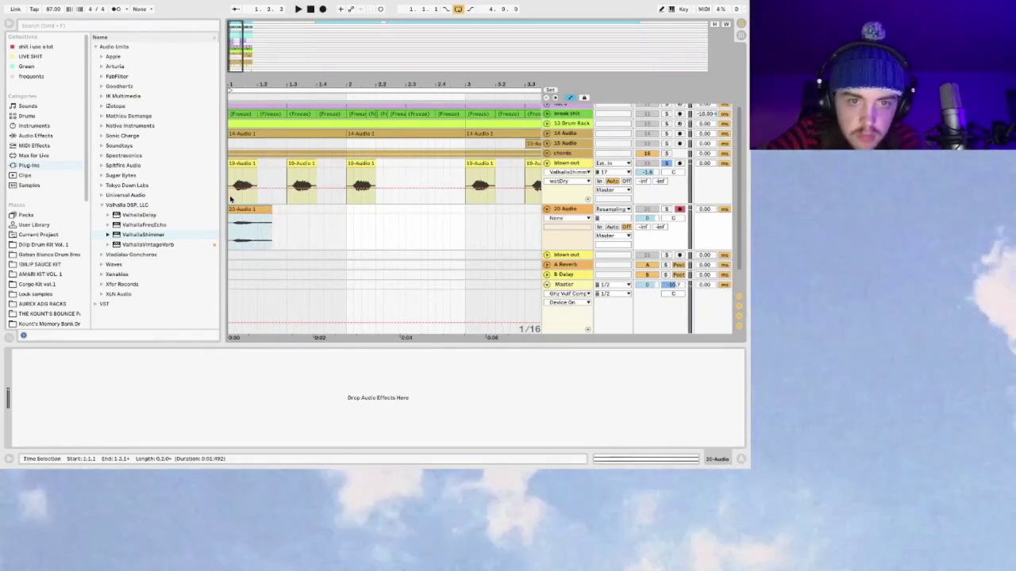
pyautogui.click(258, 184)
pyautogui.click(286, 211)
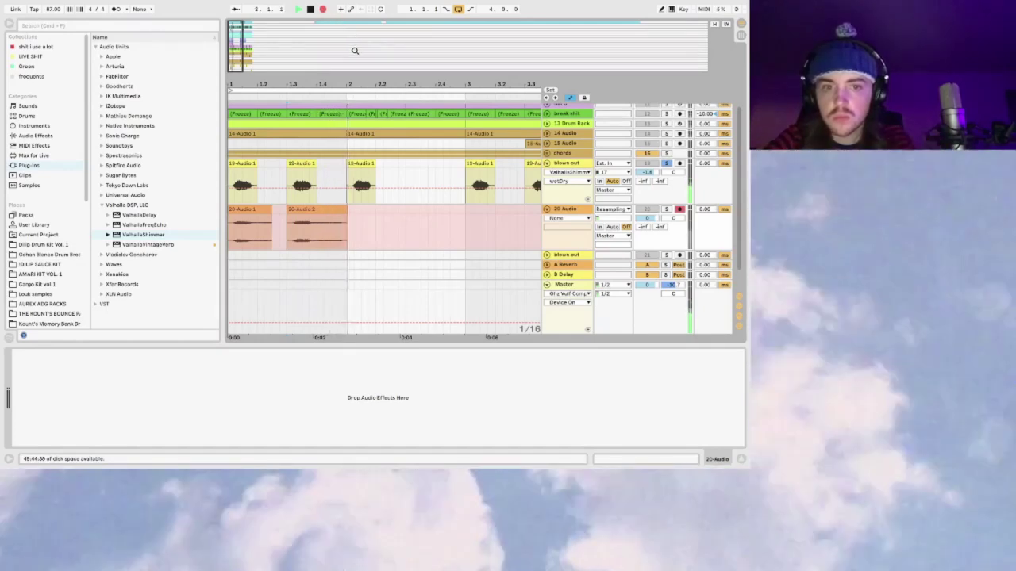
# Step: Stop the second take and drag a copy of 20-Audio 2 right after it
pyautogui.press('space')
pyautogui.click(317, 207)
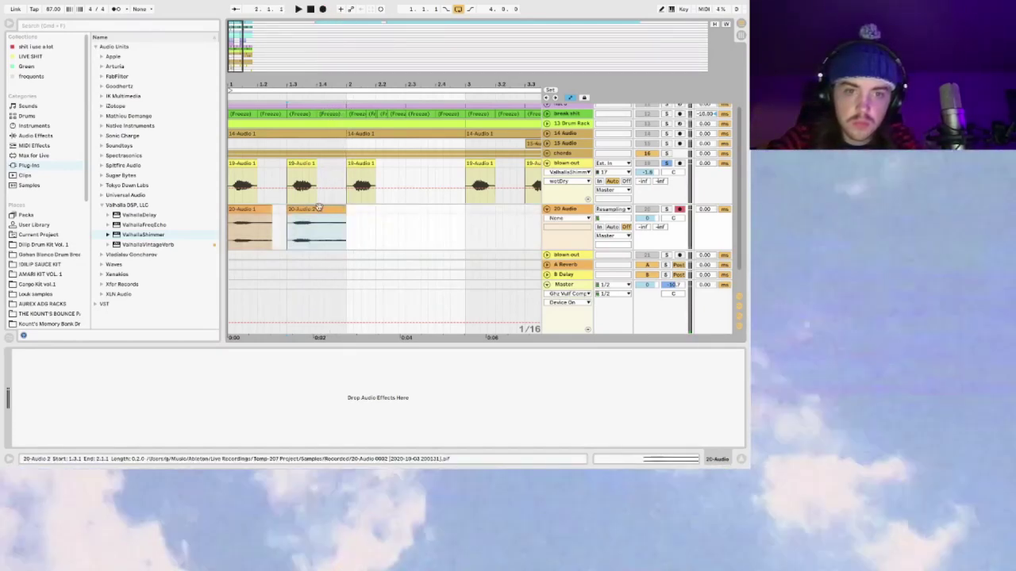
pyautogui.moveTo(306, 208); pyautogui.dragTo(375, 208)
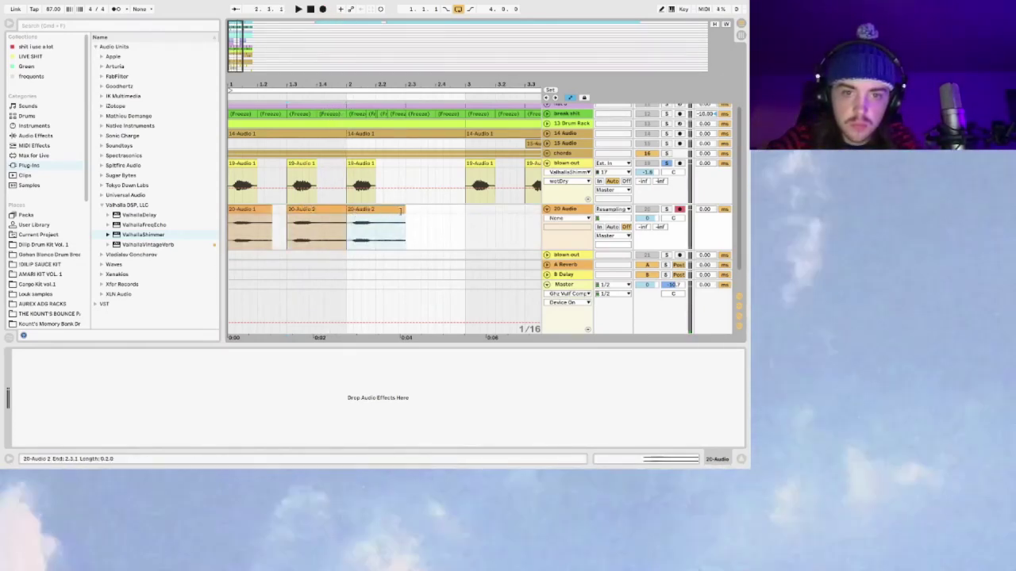
pyautogui.click(249, 208)
pyautogui.press('space')
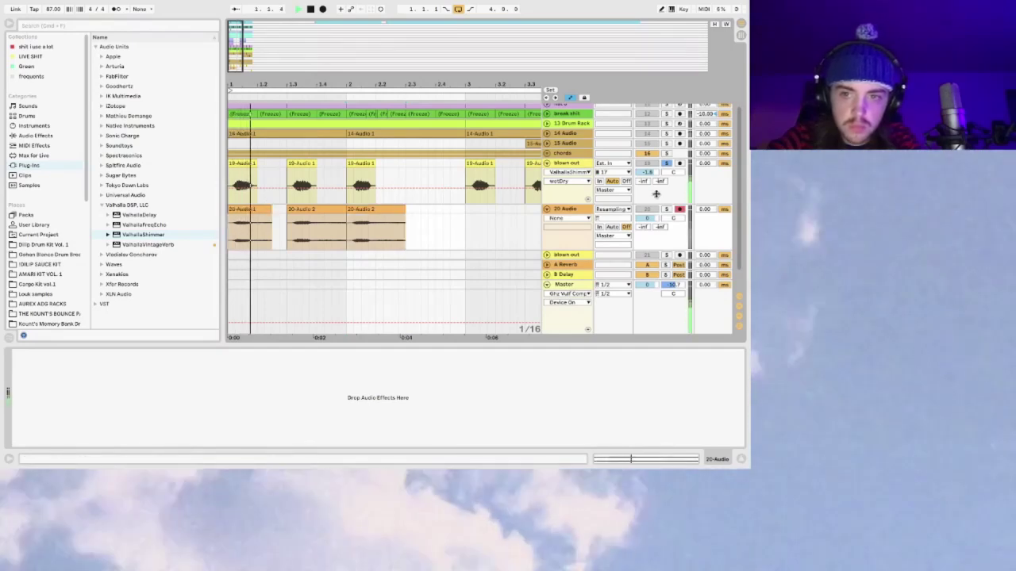
# Step: Unsolo blown out, duplicate 20-Audio 2 with Cmd+D, and fold the blown out track
pyautogui.click(667, 163)
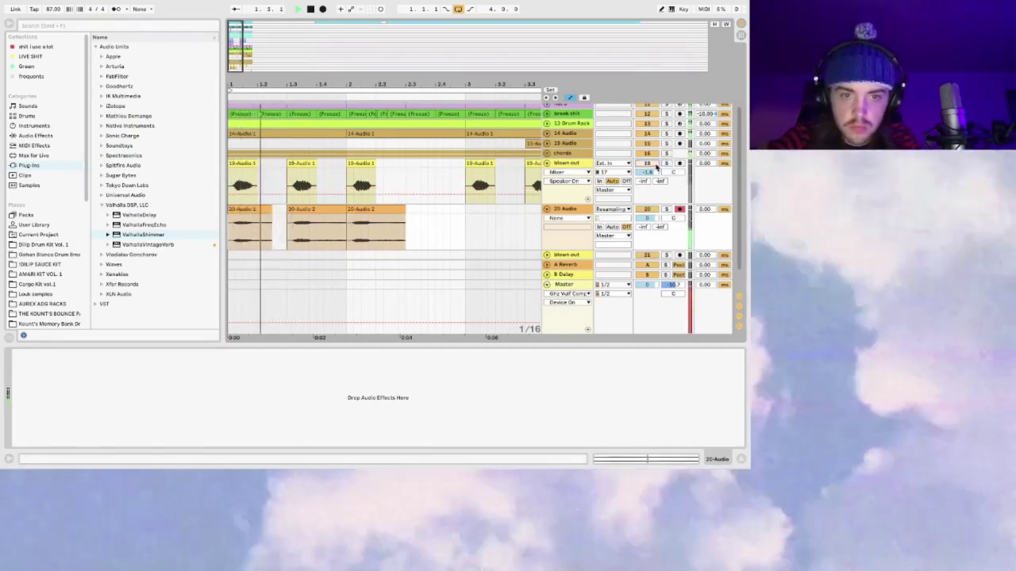
pyautogui.moveTo(231, 220); pyautogui.dragTo(259, 213)
pyautogui.click(290, 210)
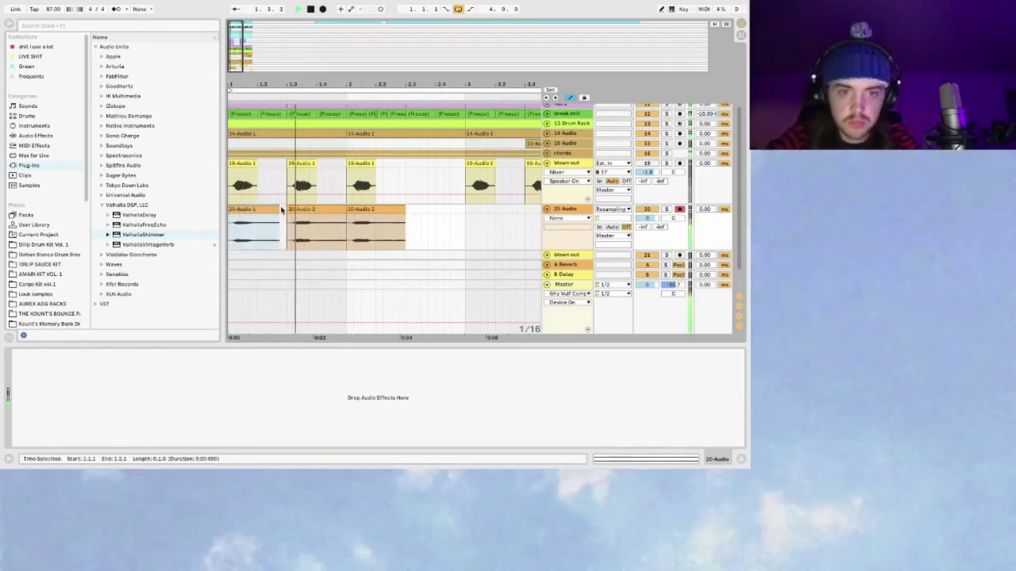
pyautogui.press('super+d')
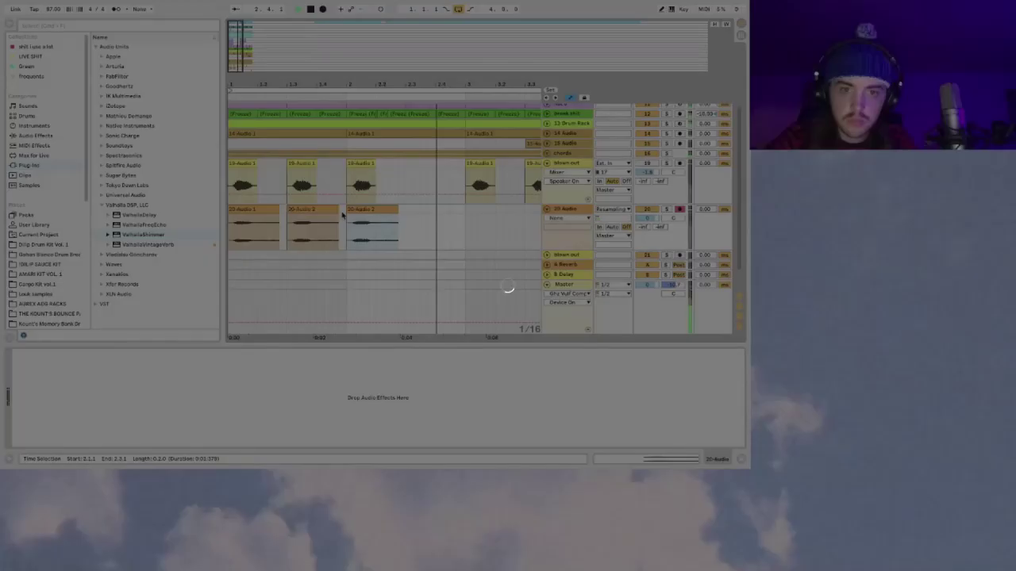
pyautogui.click(231, 221)
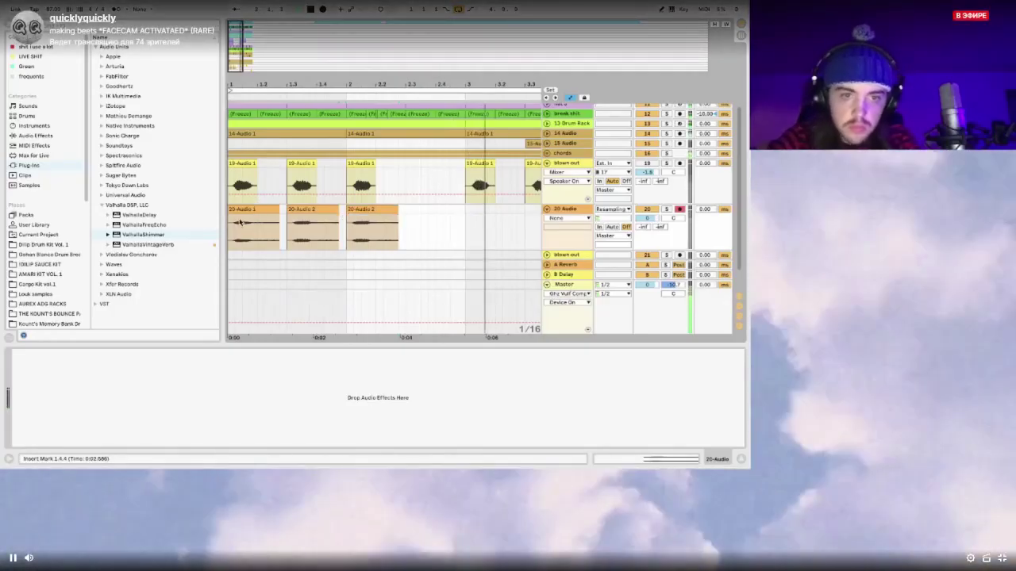
pyautogui.press('space')
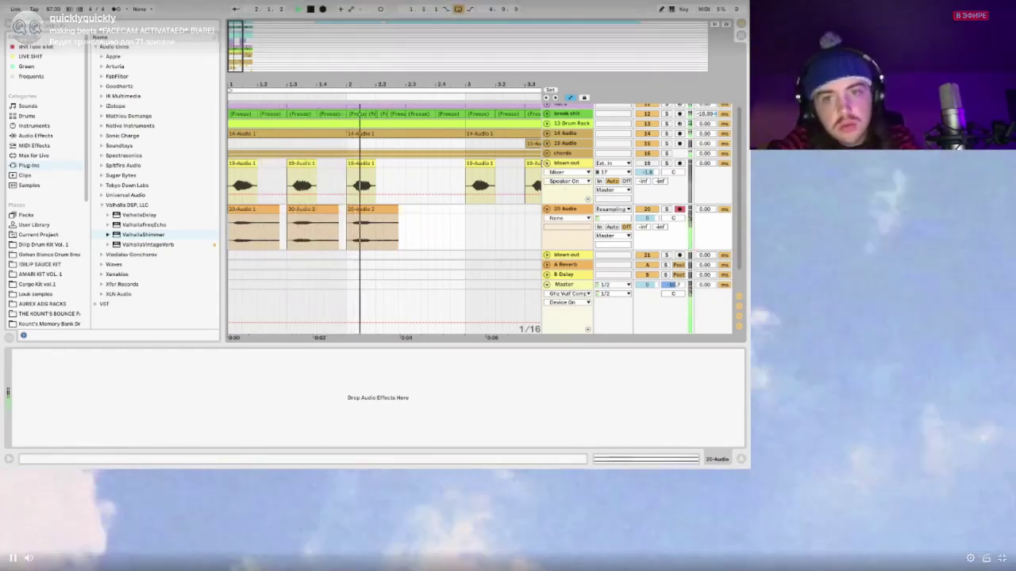
pyautogui.click(549, 164)
pyautogui.click(371, 190)
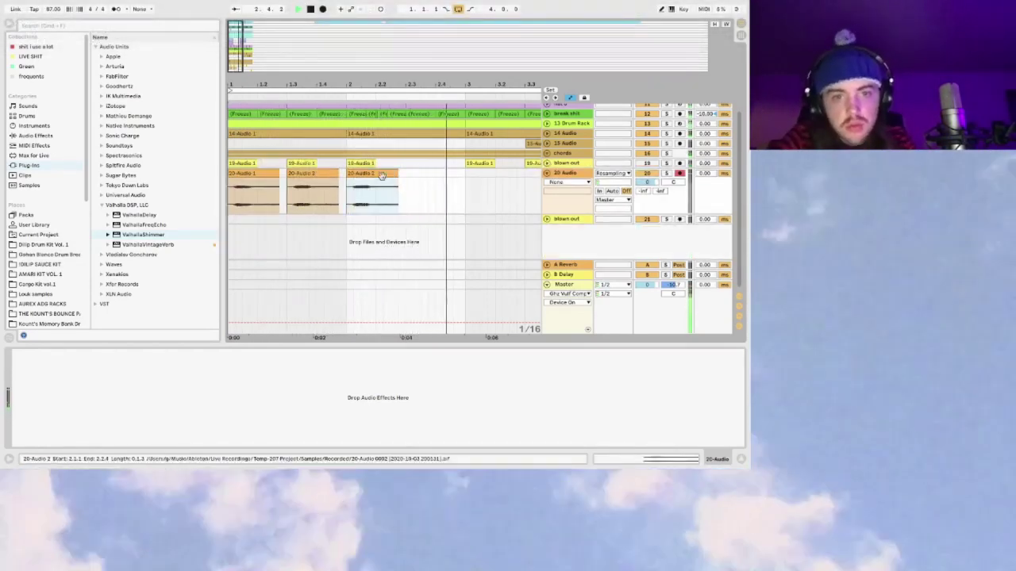
# Step: Lengthen the end of the first 20-Audio clip and zoom in on the recorded clips
pyautogui.moveTo(279, 173); pyautogui.dragTo(409, 178)
pyautogui.press('+')
pyautogui.click(319, 173)
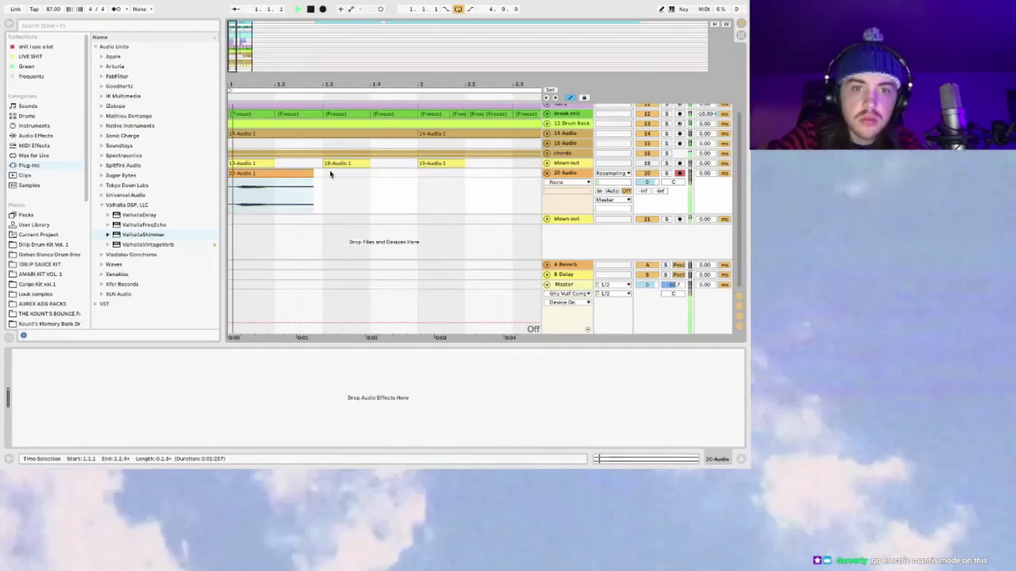
pyautogui.moveTo(253, 35); pyautogui.dragTo(260, 54)
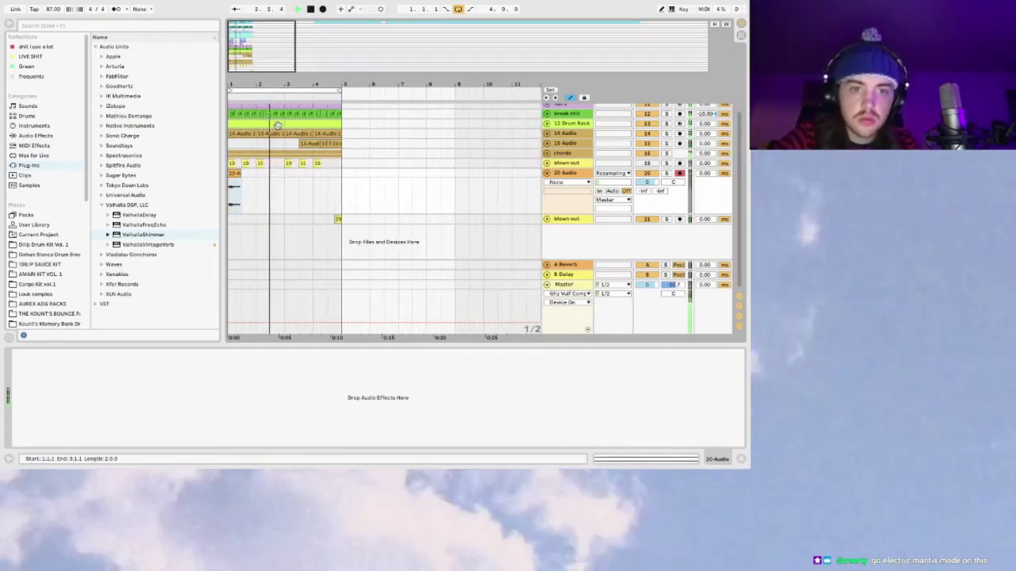
pyautogui.click(246, 182)
pyautogui.press('+')
pyautogui.press('+')
pyautogui.press('+')
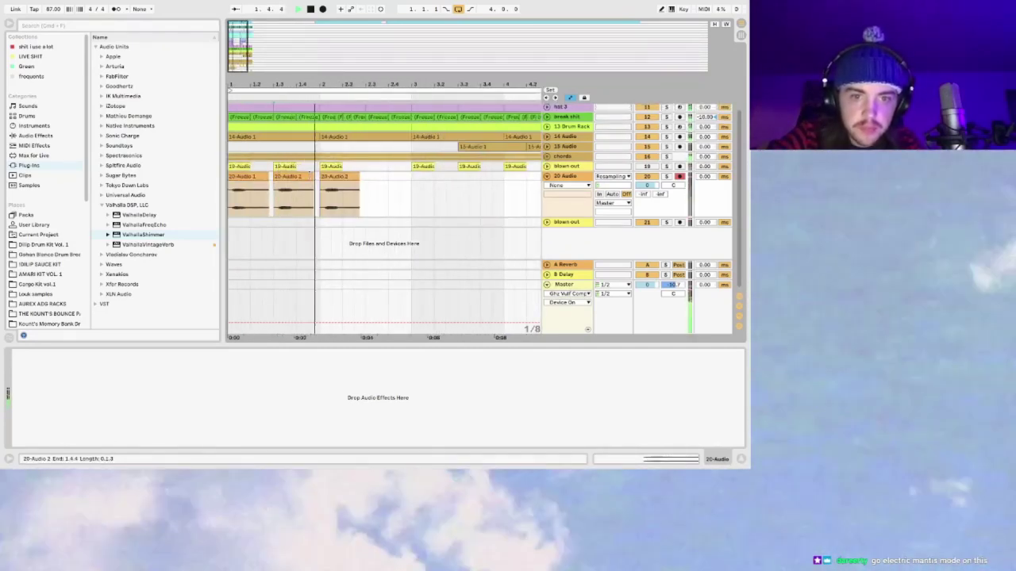
# Step: Turn off grid snapping, select parts of the 20-Audio clips, and fold the 20 Audio track
pyautogui.hotkey('ctrl', '4')
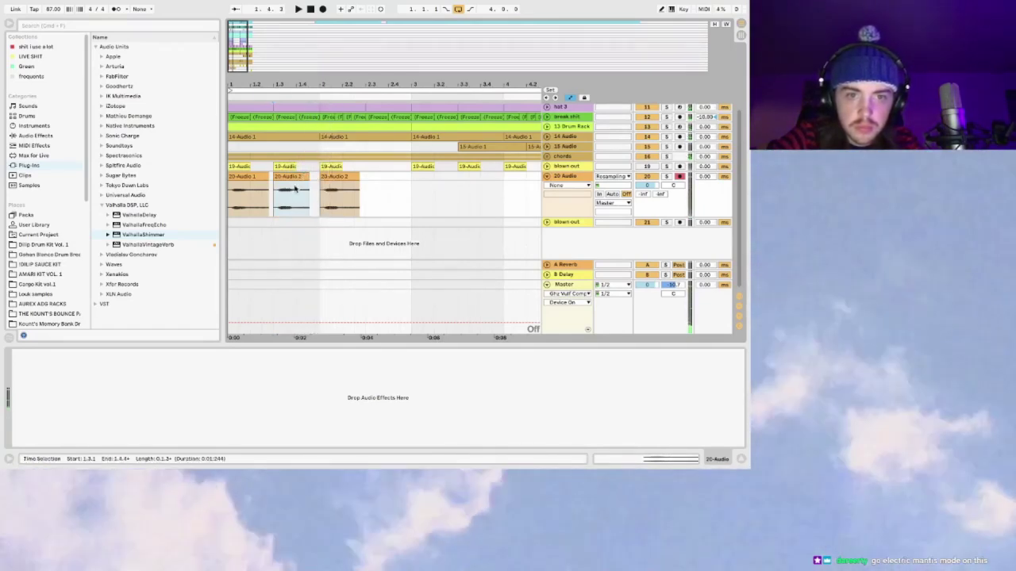
pyautogui.click(290, 190)
pyautogui.moveTo(270, 192); pyautogui.dragTo(313, 179)
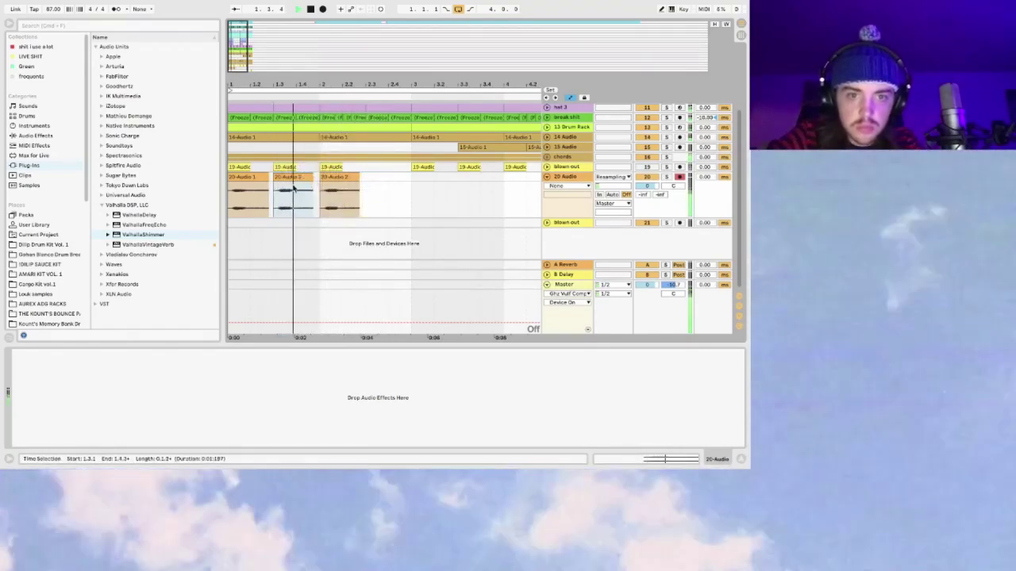
pyautogui.moveTo(410, 179); pyautogui.dragTo(319, 178)
pyautogui.moveTo(233, 33); pyautogui.dragTo(293, 36)
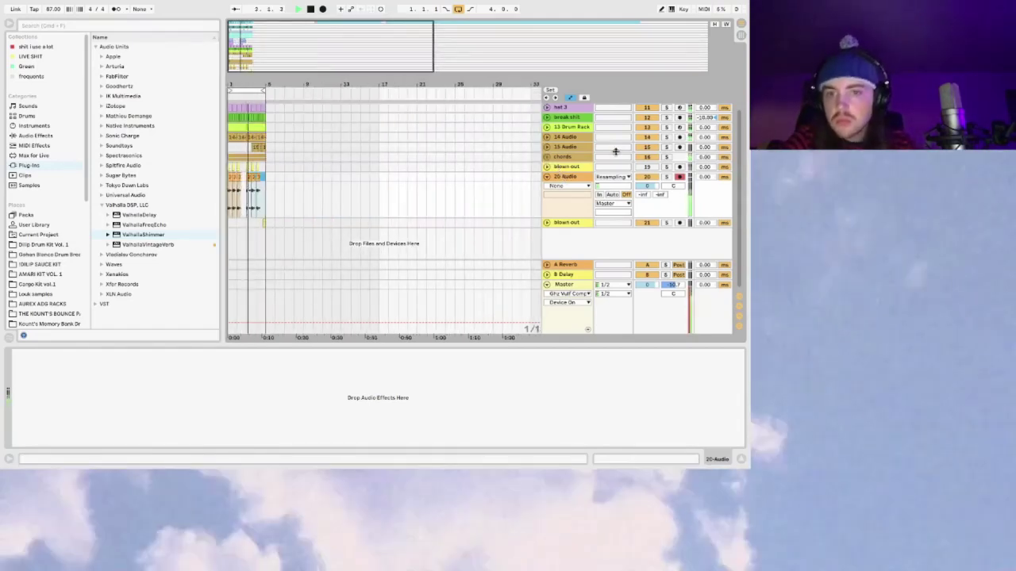
pyautogui.click(546, 176)
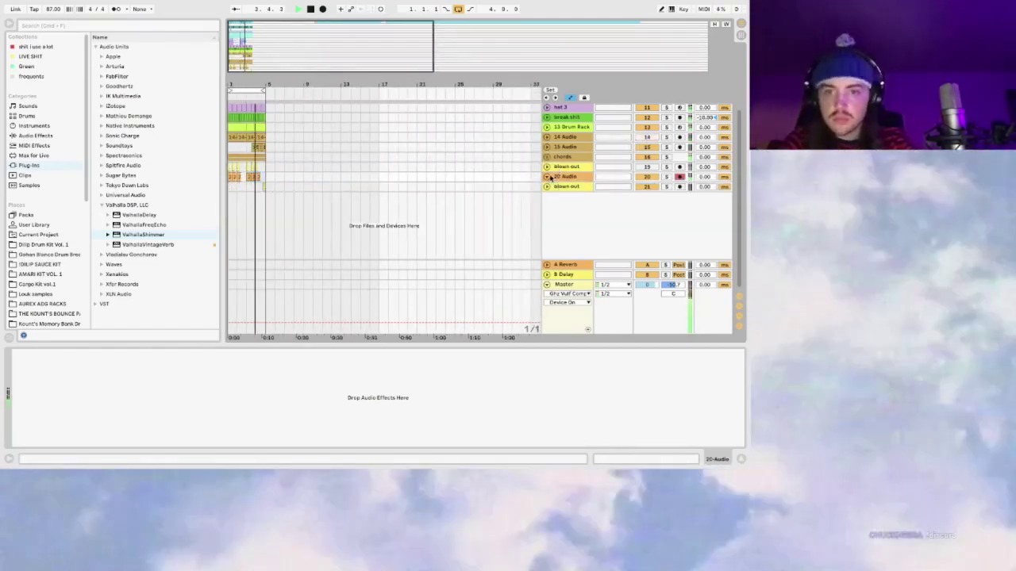
# Step: Open the master's Ghz Vulf Compressor window and pull its COMP amount down
pyautogui.click(563, 284)
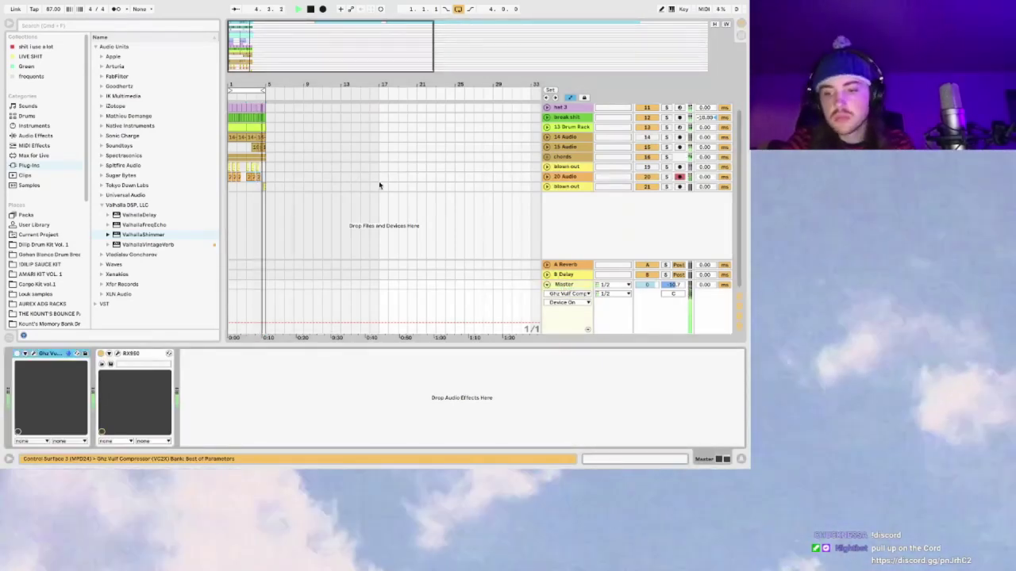
pyautogui.click(125, 356)
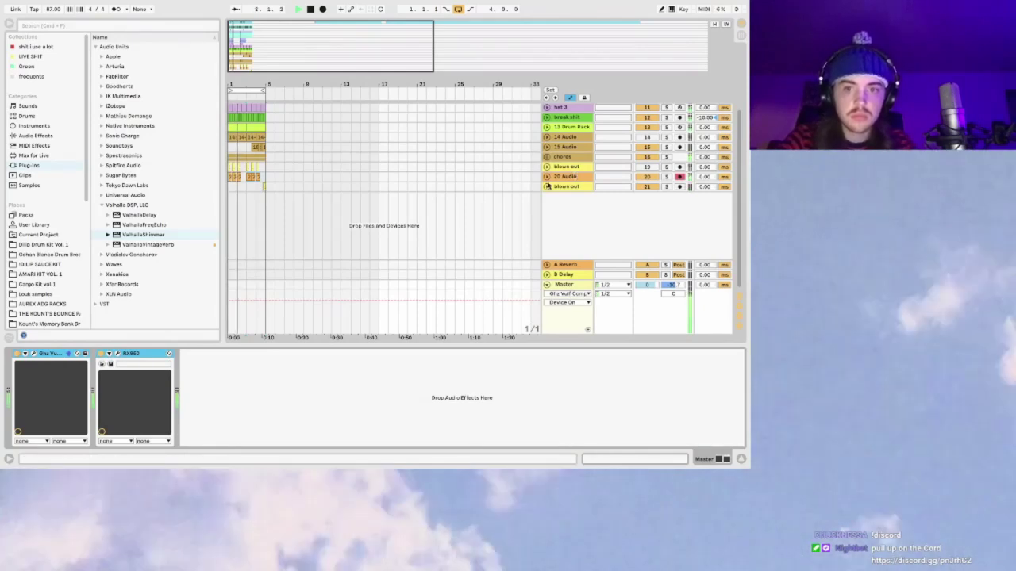
pyautogui.click(547, 177)
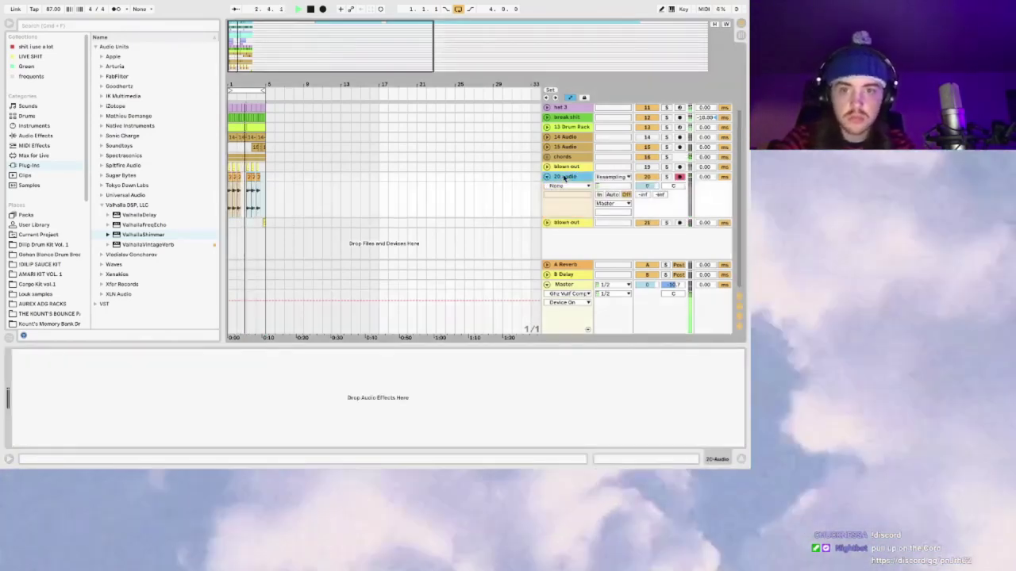
pyautogui.click(567, 285)
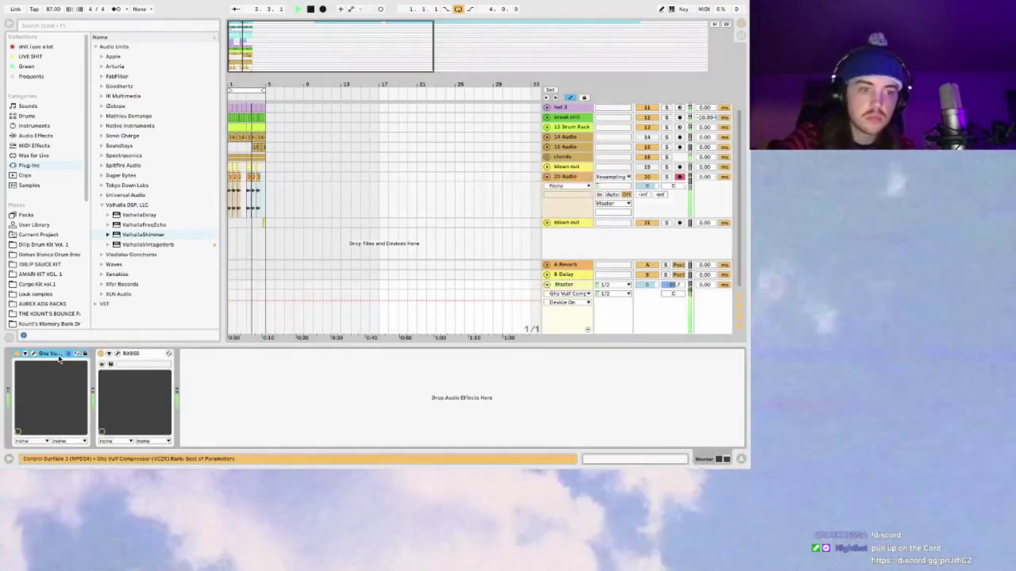
pyautogui.click(35, 354)
pyautogui.moveTo(101, 141)
pyautogui.mouseDown()
pyautogui.moveTo(101, 188)
pyautogui.moveTo(101, 157)
pyautogui.mouseUp()
# Step: Set the Vulf lo-fi amount to 0%, then add a soft-clipping Glue Compressor to Master
pyautogui.moveTo(179, 158); pyautogui.dragTo(189, 258)
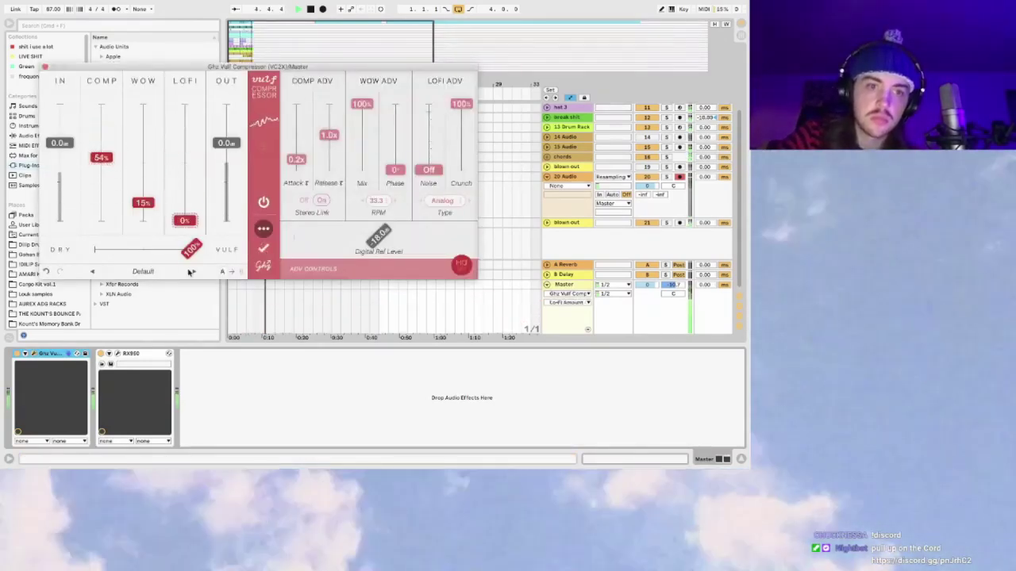
pyautogui.click(45, 67)
pyautogui.click(35, 136)
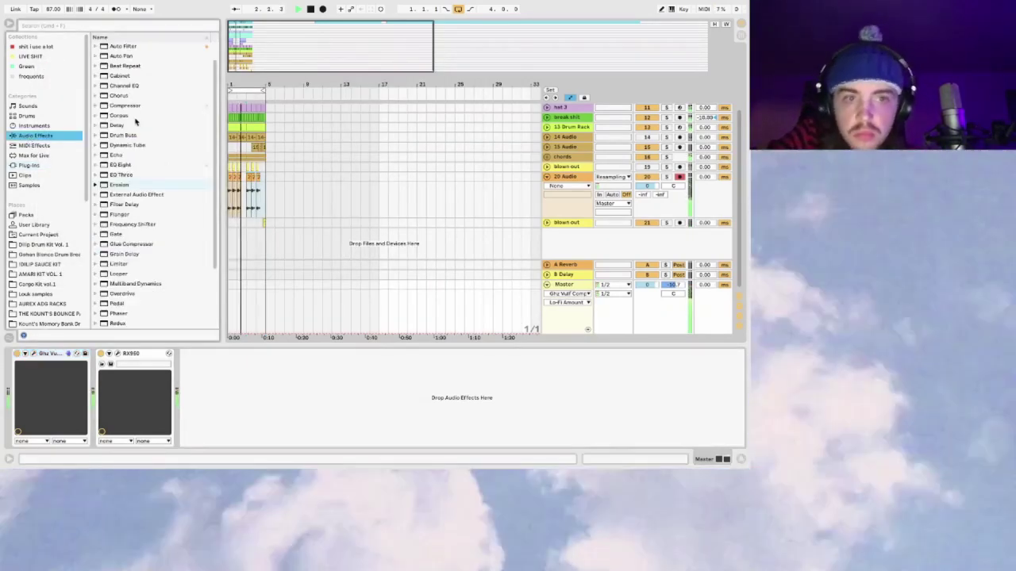
pyautogui.scroll(-5, 135, 203)
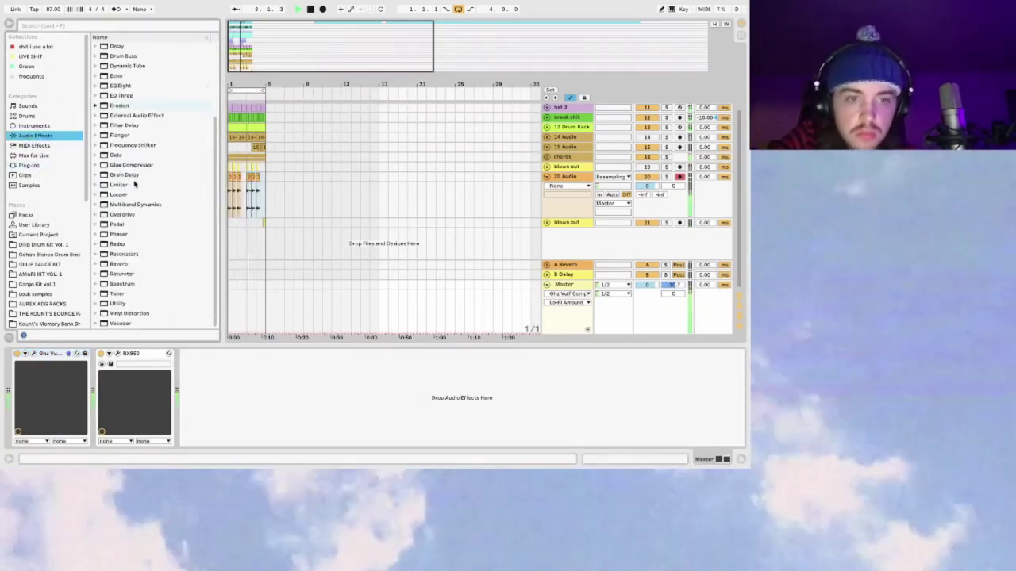
pyautogui.click(142, 165)
pyautogui.doubleClick(143, 164)
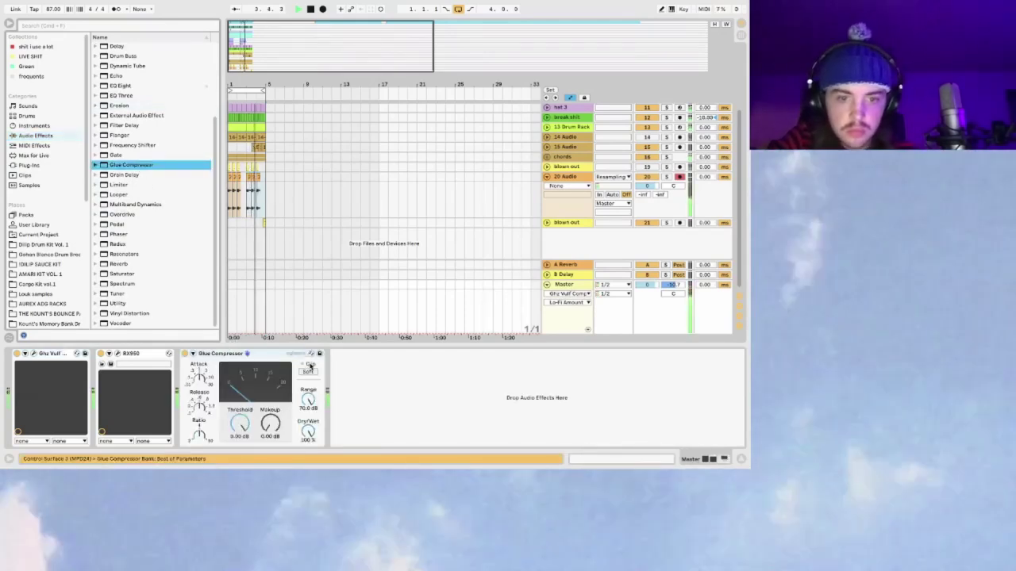
pyautogui.click(313, 371)
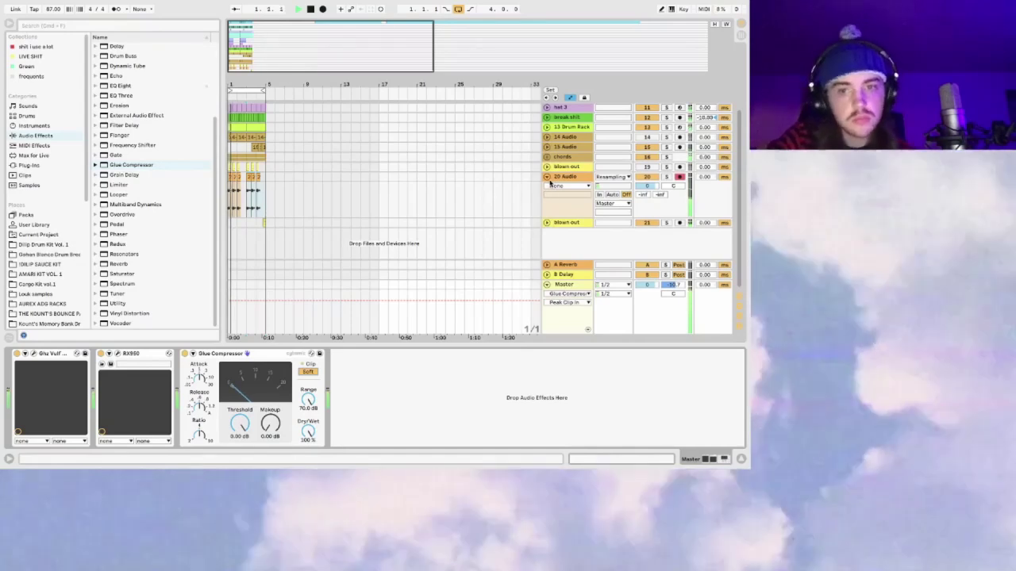
# Step: Fold the 20 Audio track and unfold the blown out track to show its devices
pyautogui.click(546, 177)
pyautogui.click(547, 186)
pyautogui.click(570, 186)
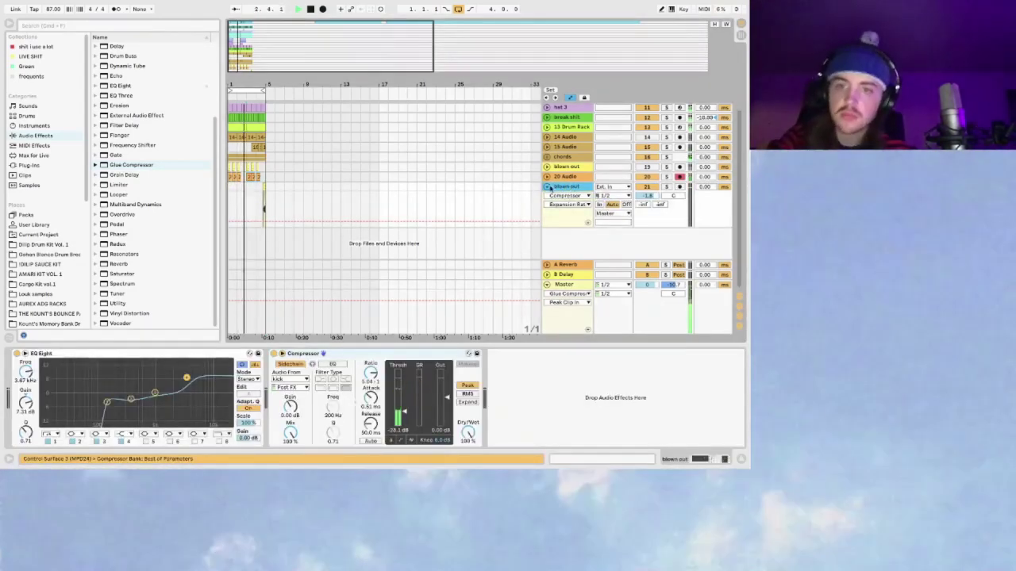
pyautogui.click(546, 186)
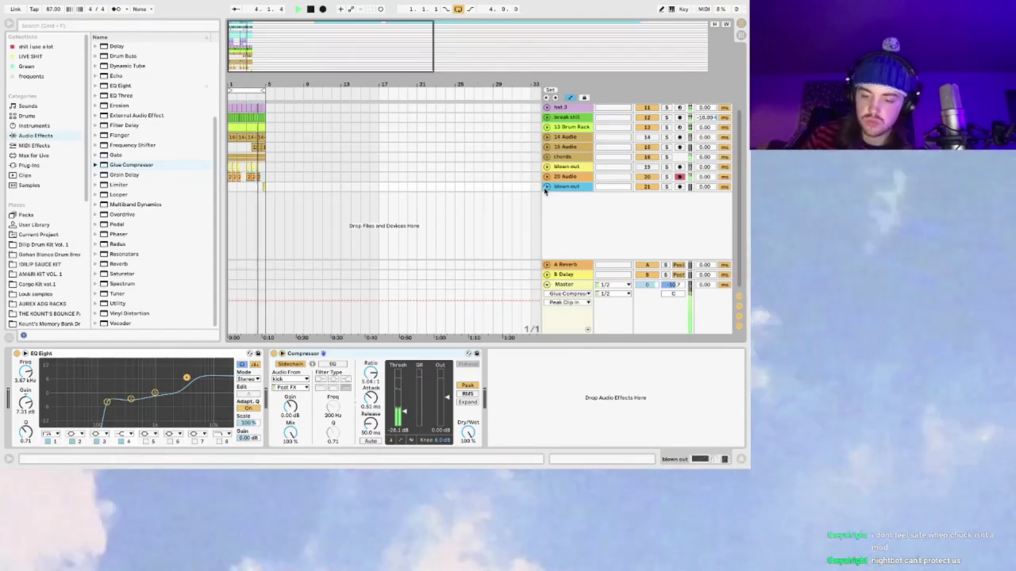
# Step: Reactivate the blown out track and zoom the arrangement to bars 1–9
pyautogui.click(546, 187)
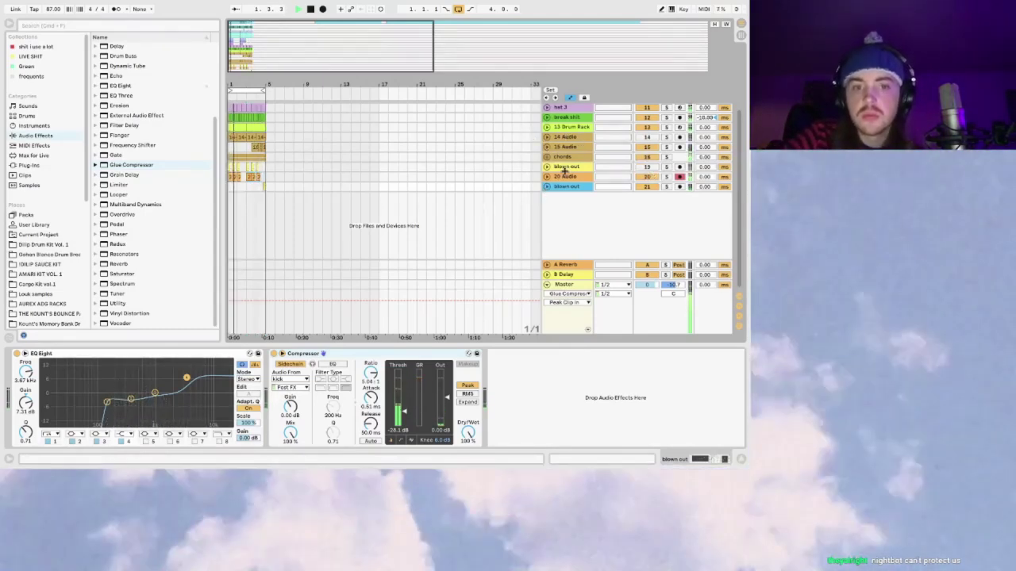
pyautogui.moveTo(288, 41)
pyautogui.mouseDown()
pyautogui.moveTo(282, 59)
pyautogui.moveTo(286, 38)
pyautogui.mouseUp()
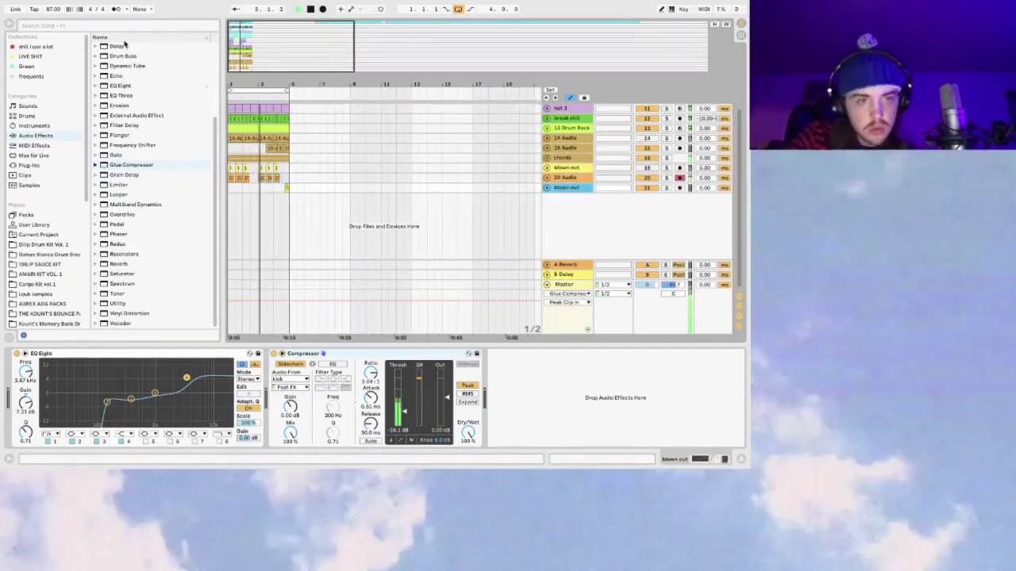
# Step: Create a new MIDI track, 22 Operator, by adding Operator from Instruments
pyautogui.click(33, 125)
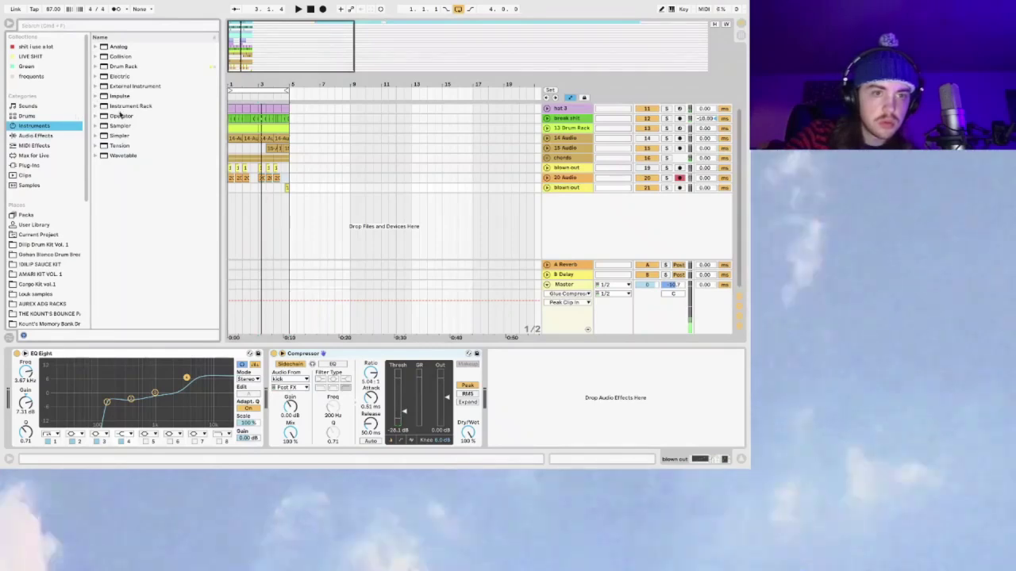
pyautogui.moveTo(121, 116); pyautogui.dragTo(502, 196)
pyautogui.moveTo(559, 212); pyautogui.dragTo(578, 199)
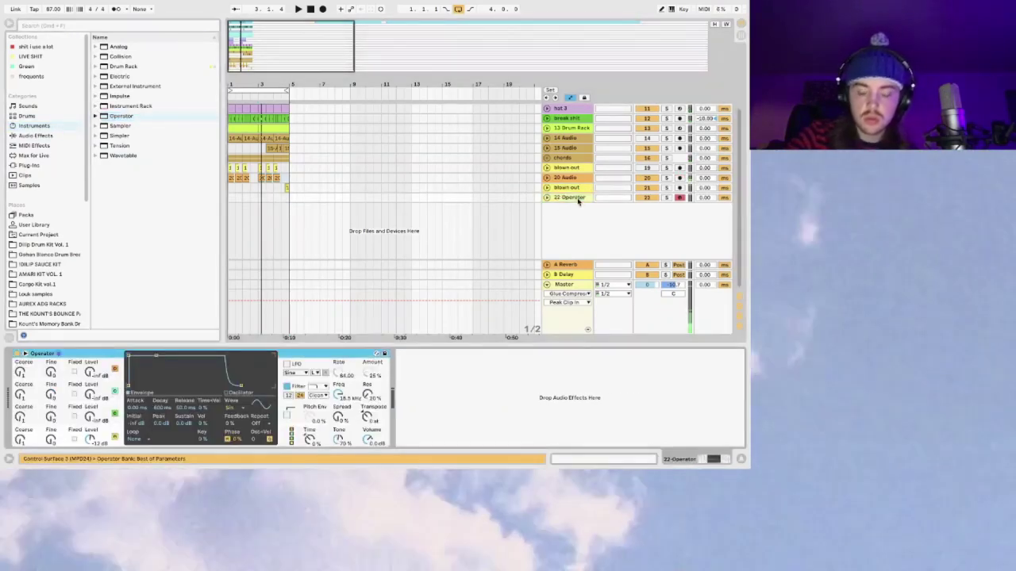
# Step: Enable the computer MIDI keyboard at the C0–D1 octave and start playback
pyautogui.press('m')
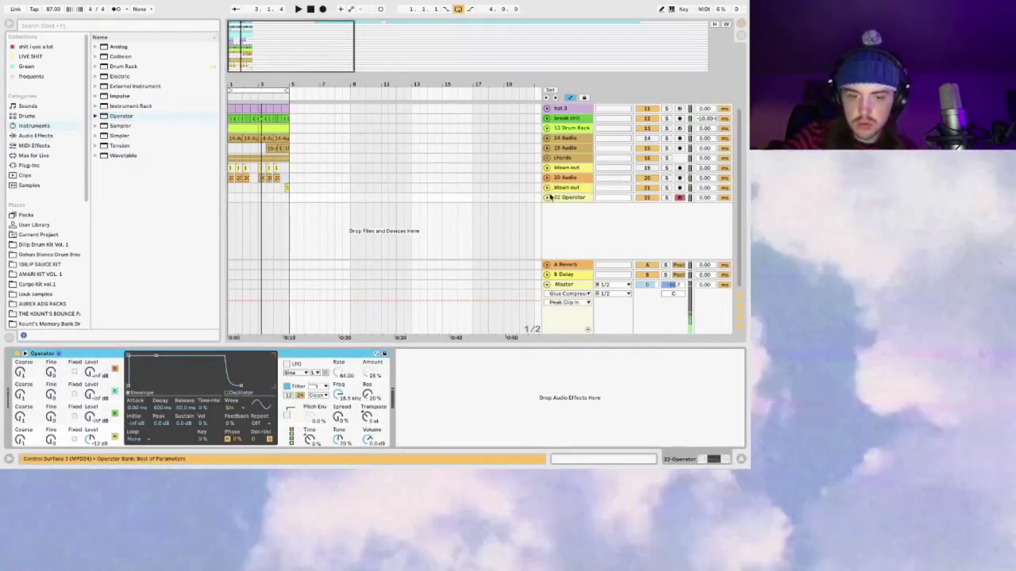
pyautogui.press('x')
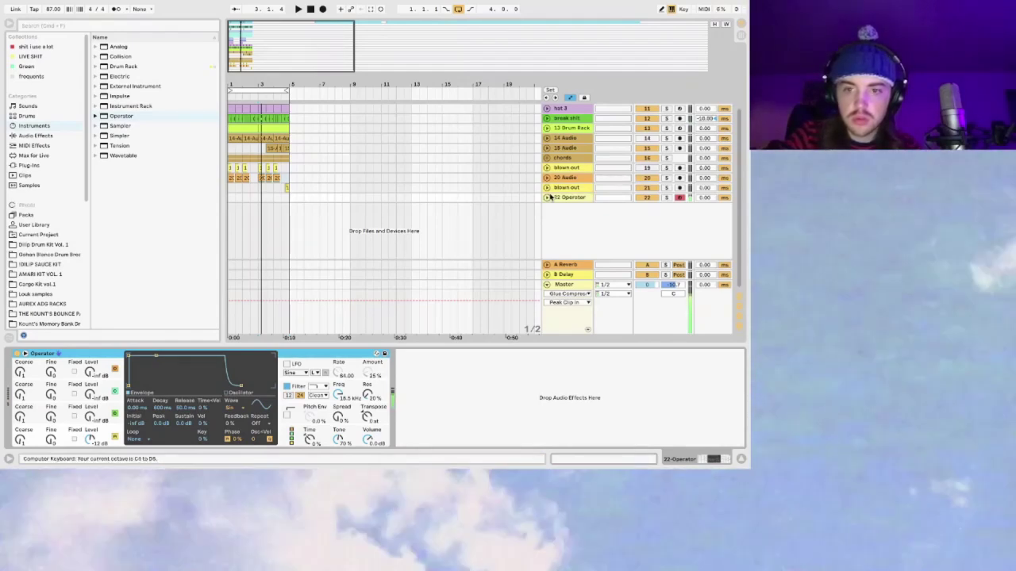
pyautogui.press('z')
pyautogui.press('z')
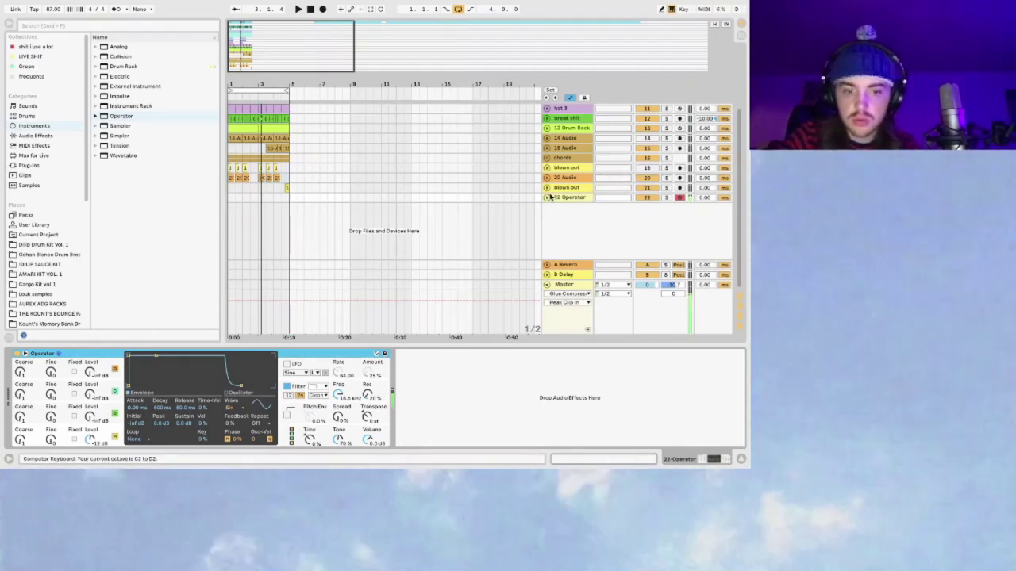
pyautogui.press('z')
pyautogui.press('z')
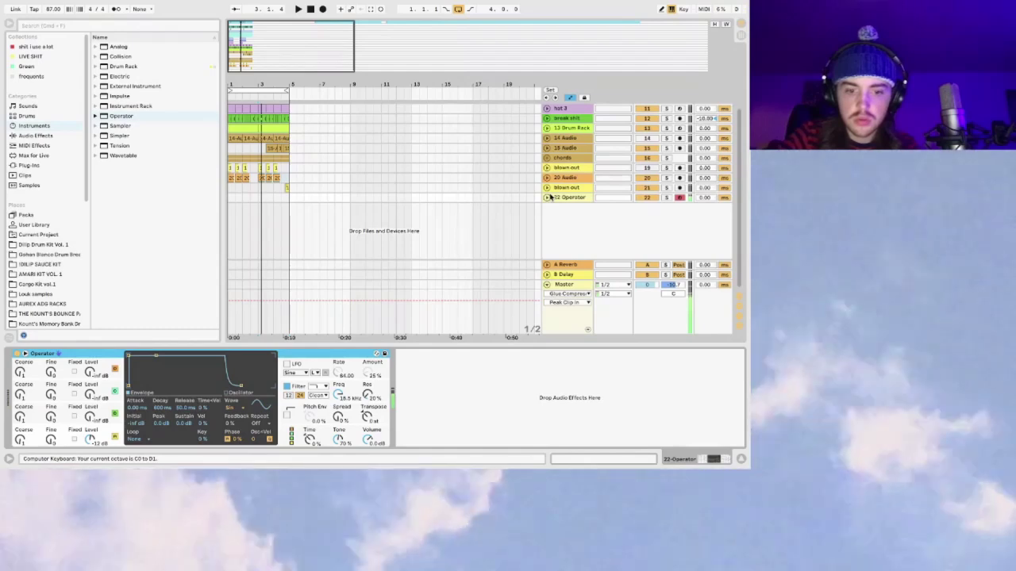
pyautogui.press('space')
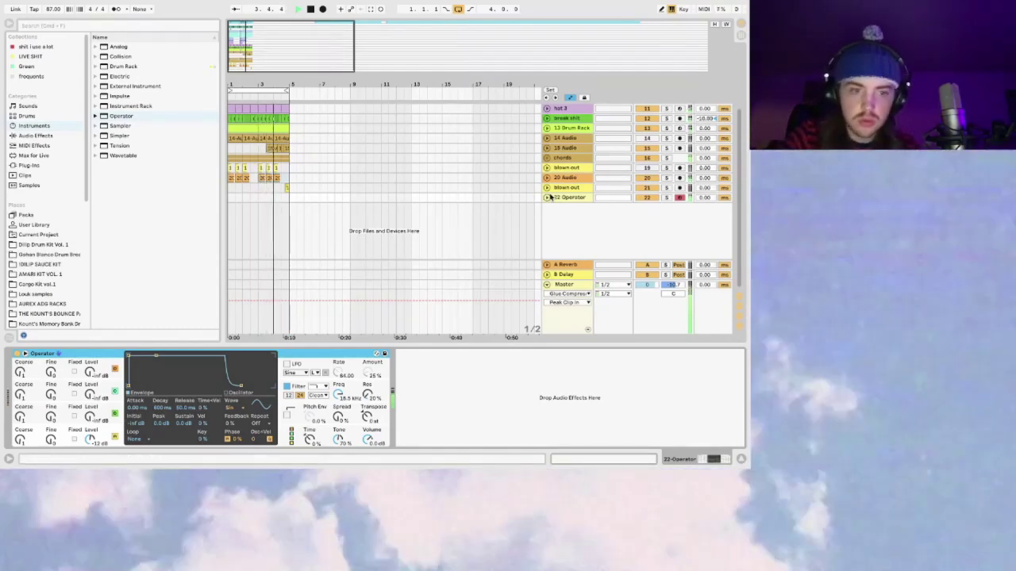
pyautogui.click(559, 284)
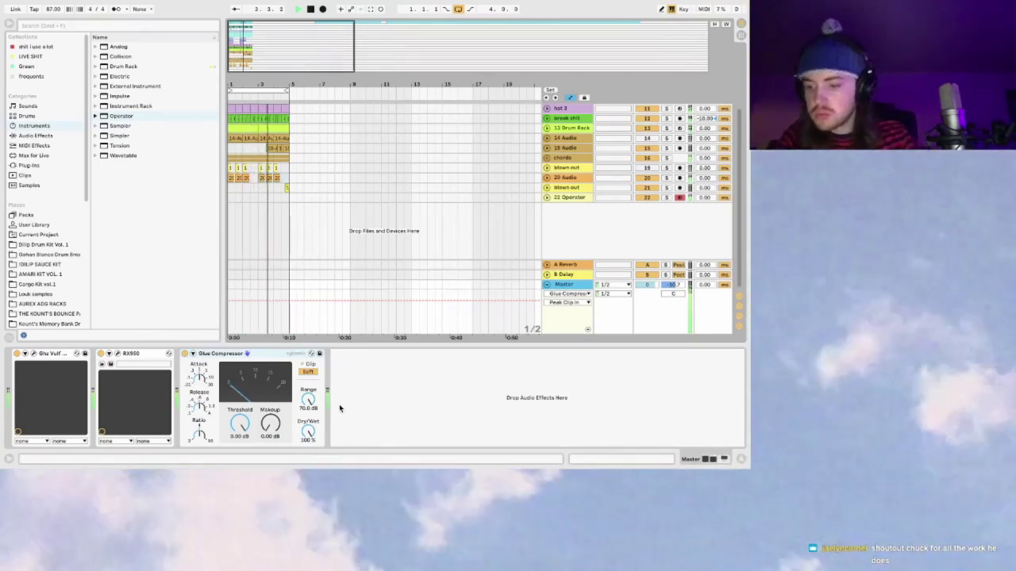
# Step: Stop playback, select 22 Operator then the blown out track, and replay briefly from bar 1
pyautogui.press('space')
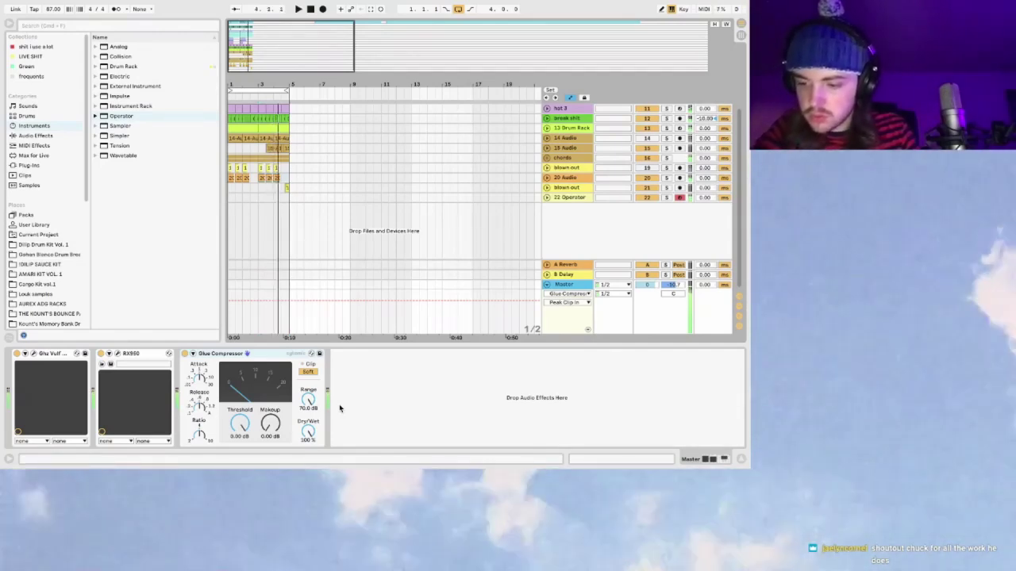
pyautogui.click(573, 198)
pyautogui.click(285, 188)
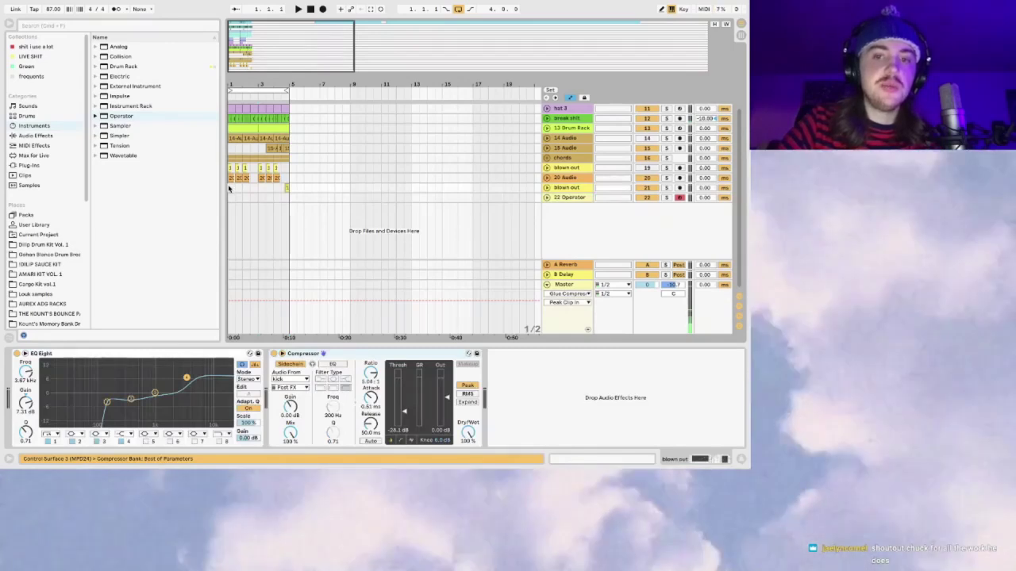
pyautogui.press('space')
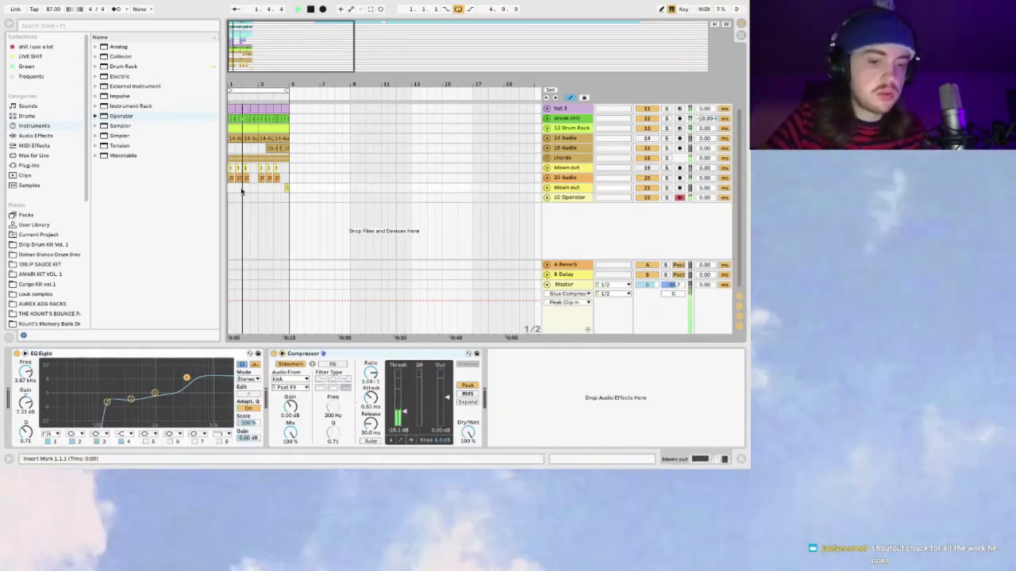
pyautogui.press('space')
pyautogui.press('space')
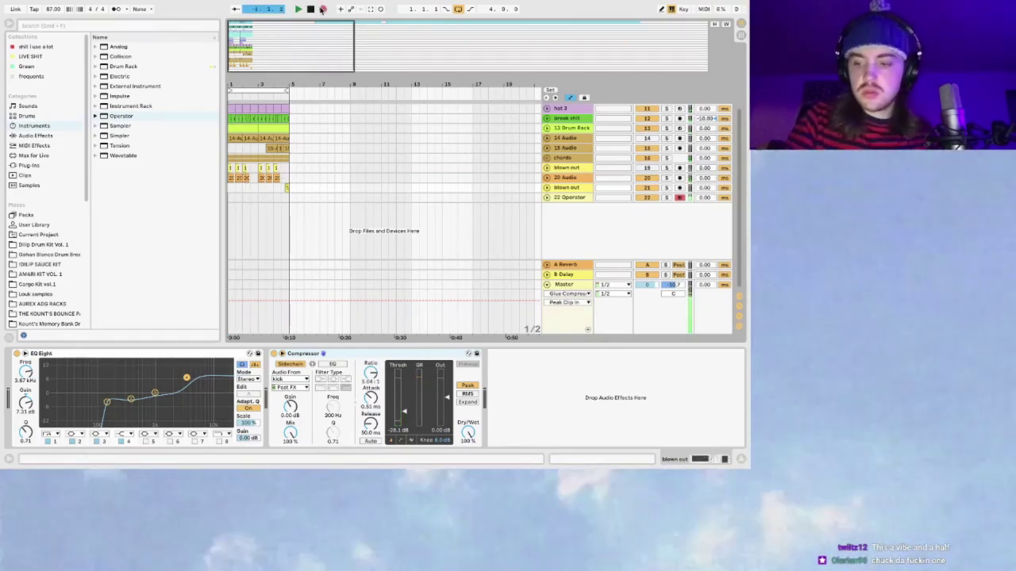
# Step: Record two short takes onto 22 Operator with Arrangement Record
pyautogui.click(322, 8)
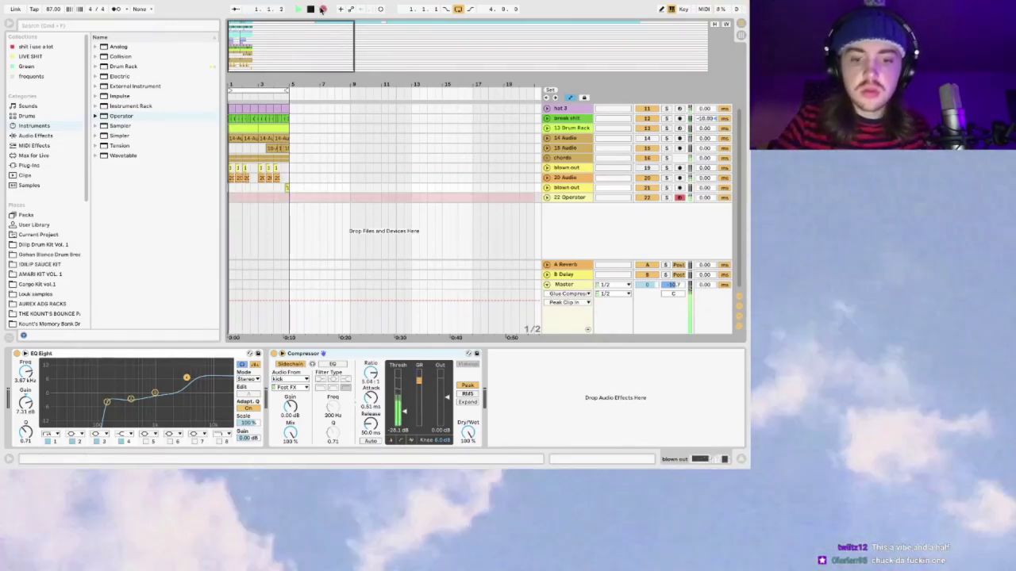
pyautogui.press('space')
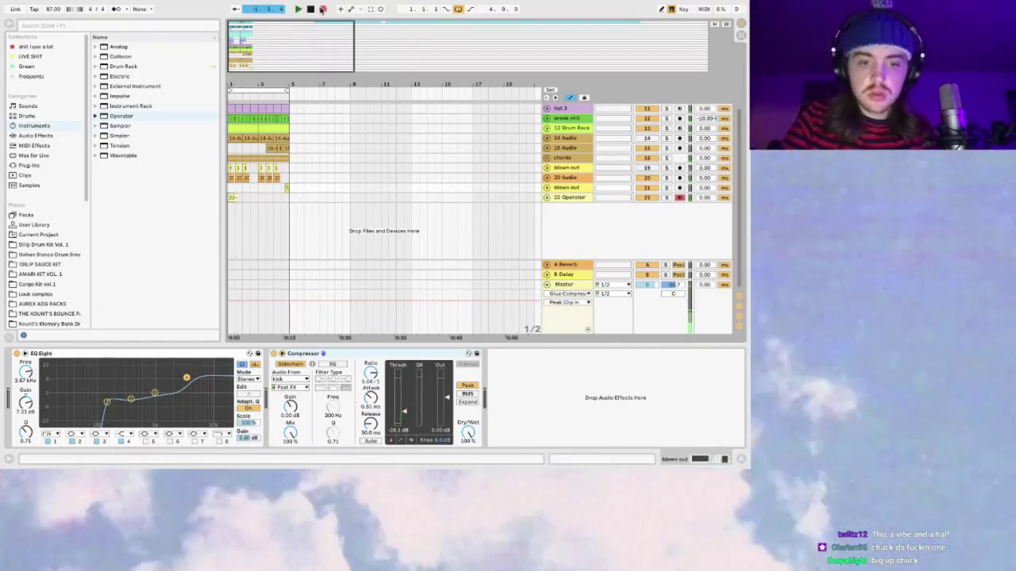
pyautogui.click(322, 9)
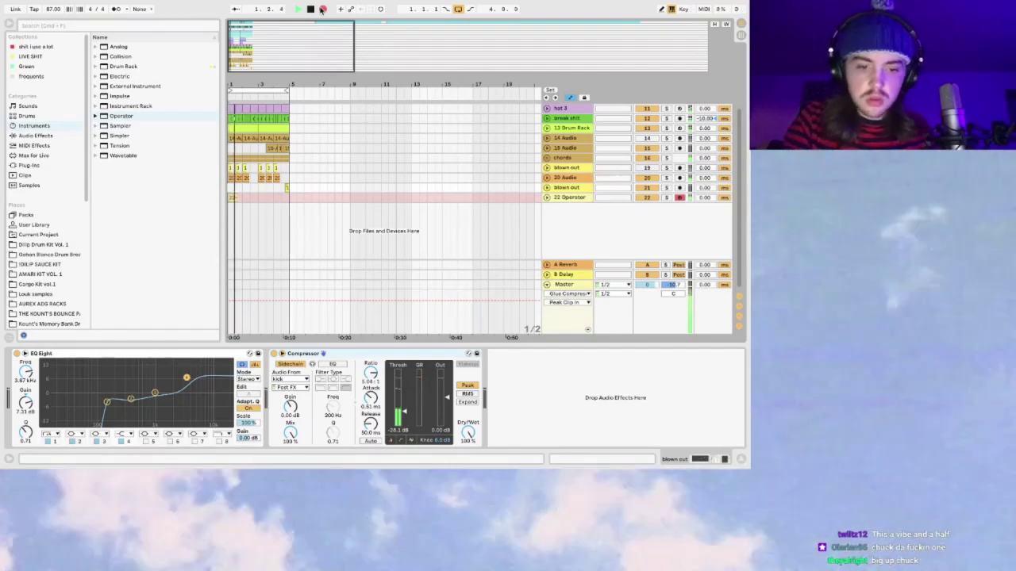
pyautogui.press('space')
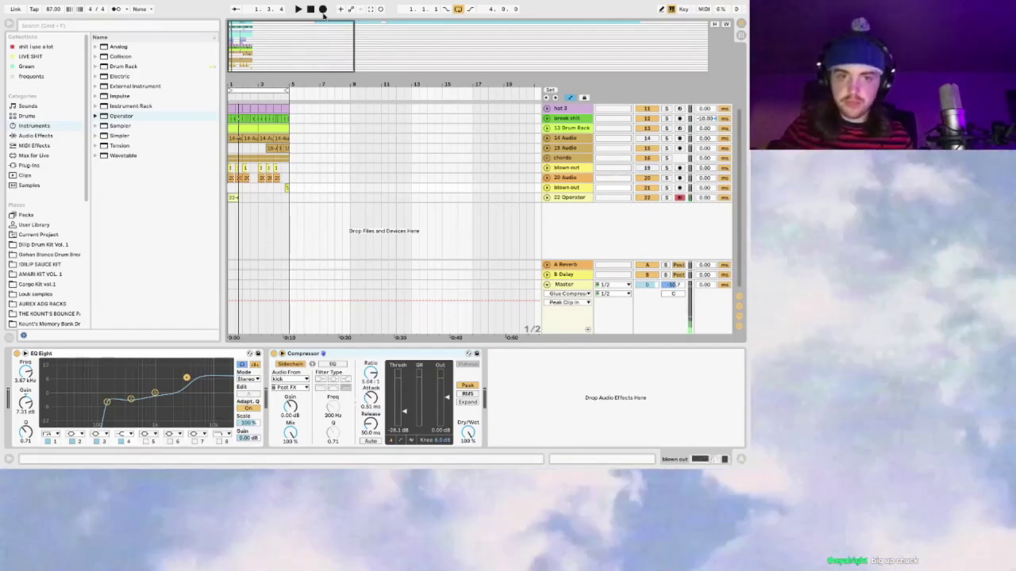
# Step: Solo the chords track, play, and select the new Operator clip and a 20 Audio clip
pyautogui.click(666, 158)
pyautogui.press('space')
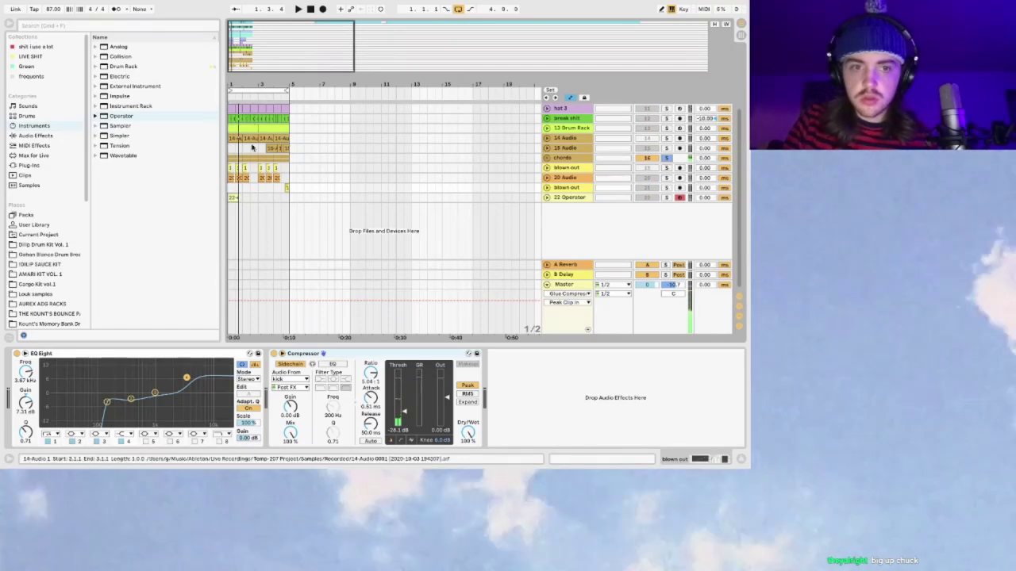
pyautogui.click(233, 196)
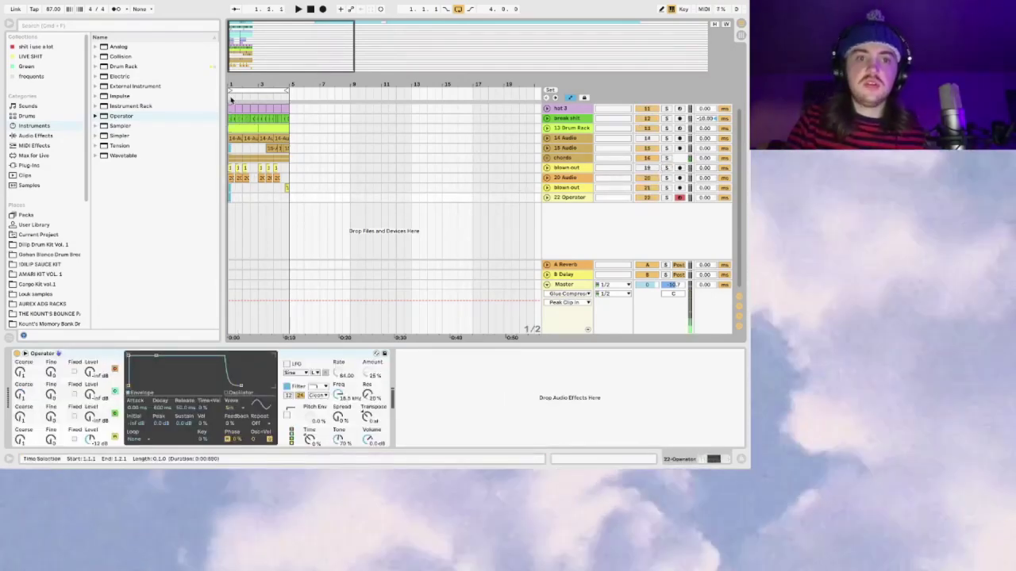
pyautogui.scroll(3, 231, 99)
pyautogui.click(231, 212)
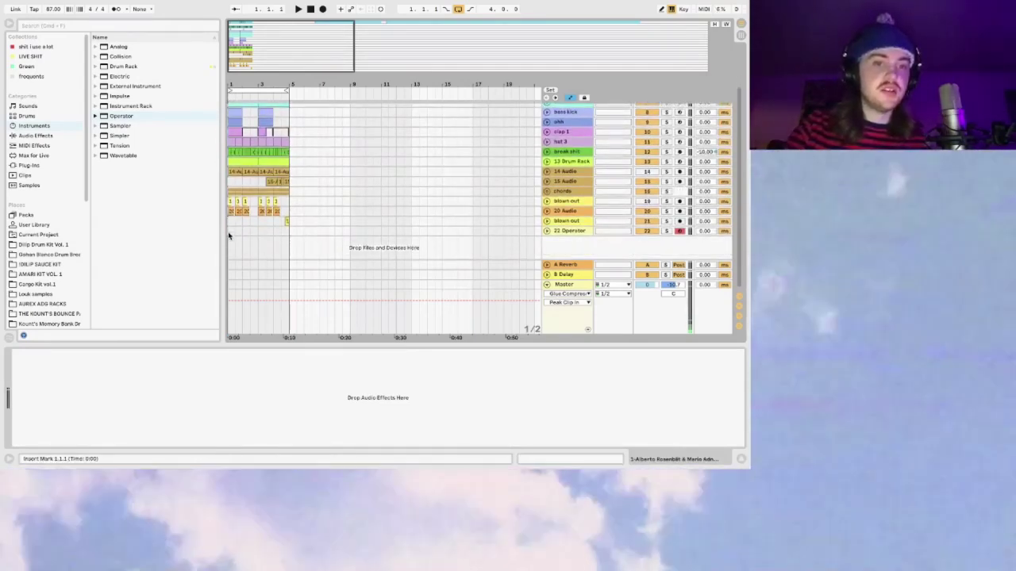
pyautogui.click(229, 236)
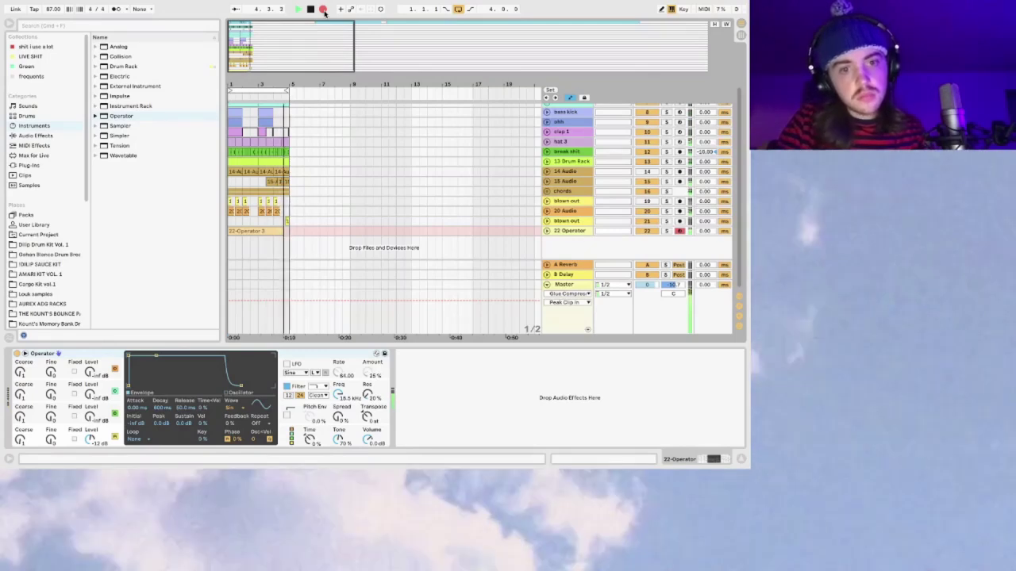
pyautogui.press('space')
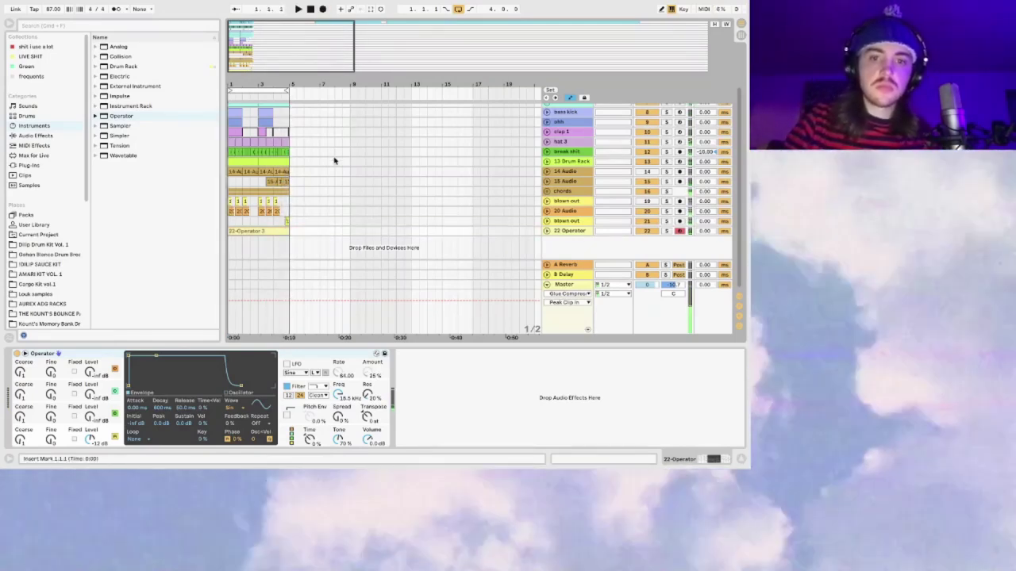
pyautogui.click(547, 231)
pyautogui.click(572, 284)
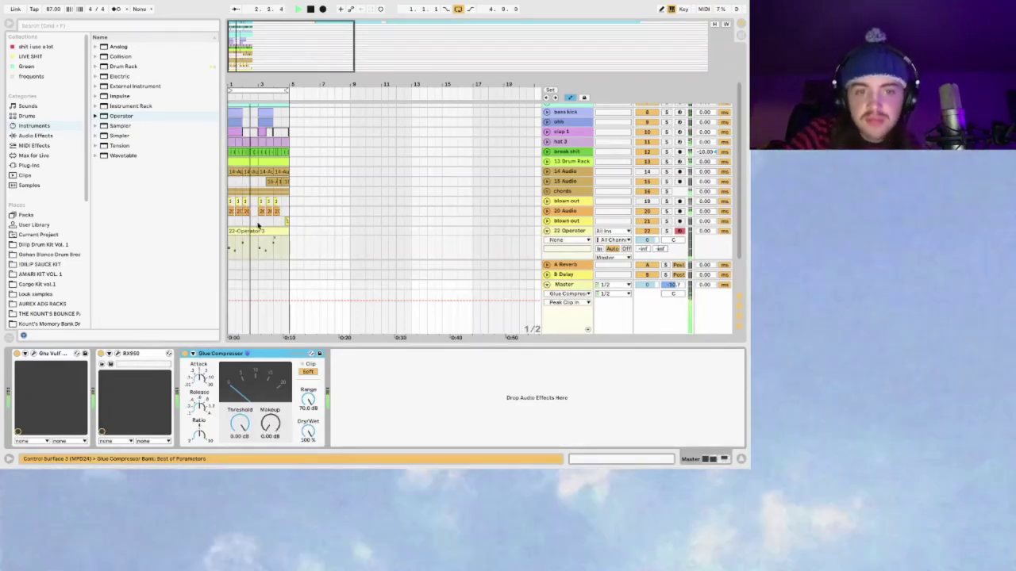
# Step: Inspect the blown out and 20 Audio tracks' effect chains, then fold 22 Operator
pyautogui.click(568, 201)
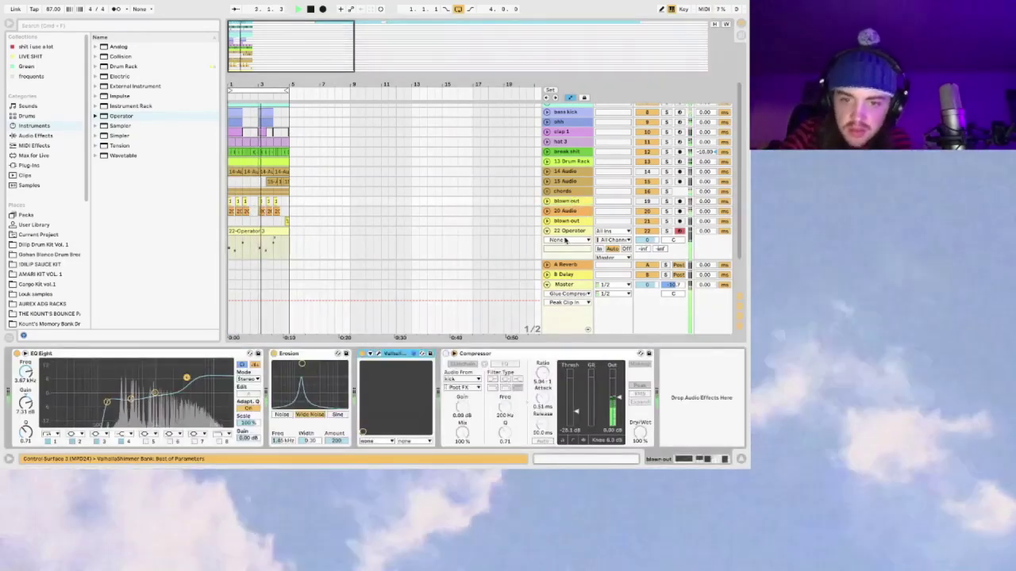
pyautogui.click(546, 201)
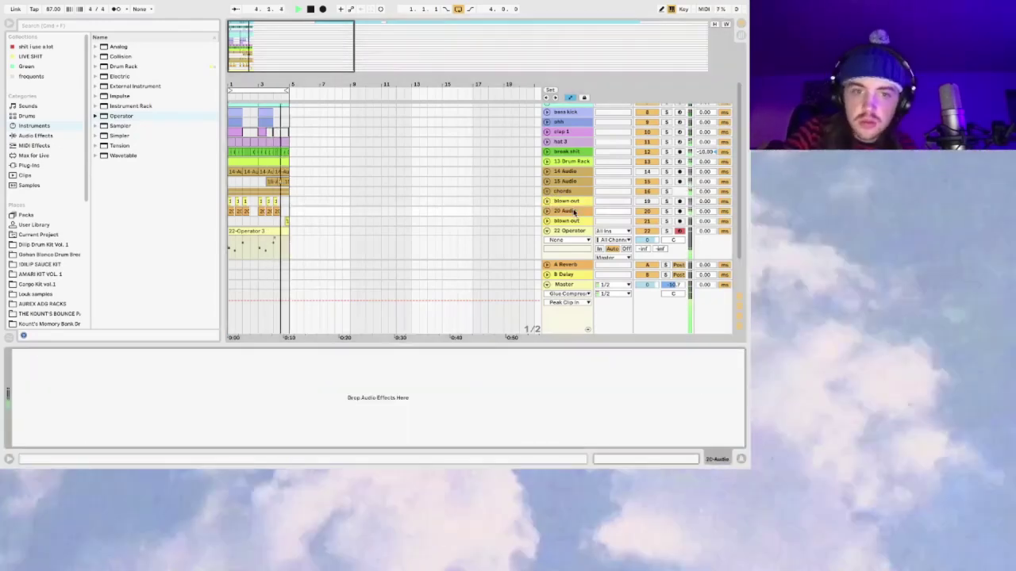
pyautogui.click(577, 204)
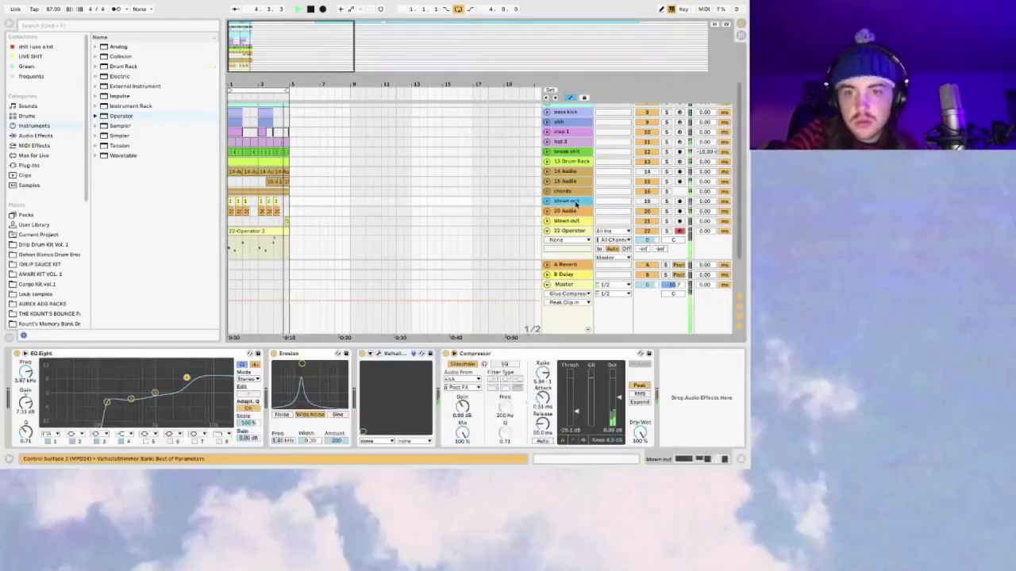
pyautogui.click(577, 218)
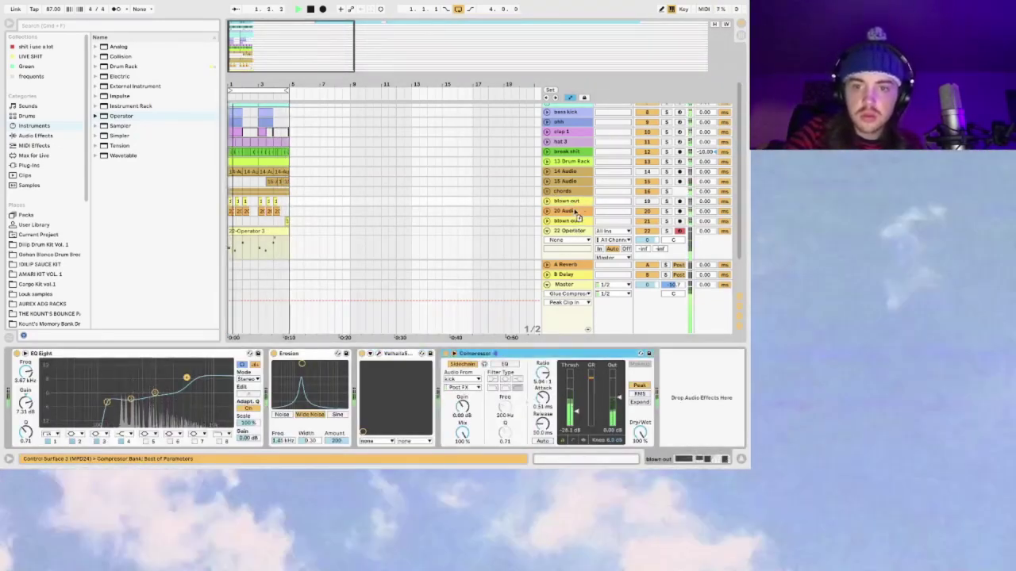
pyautogui.click(572, 211)
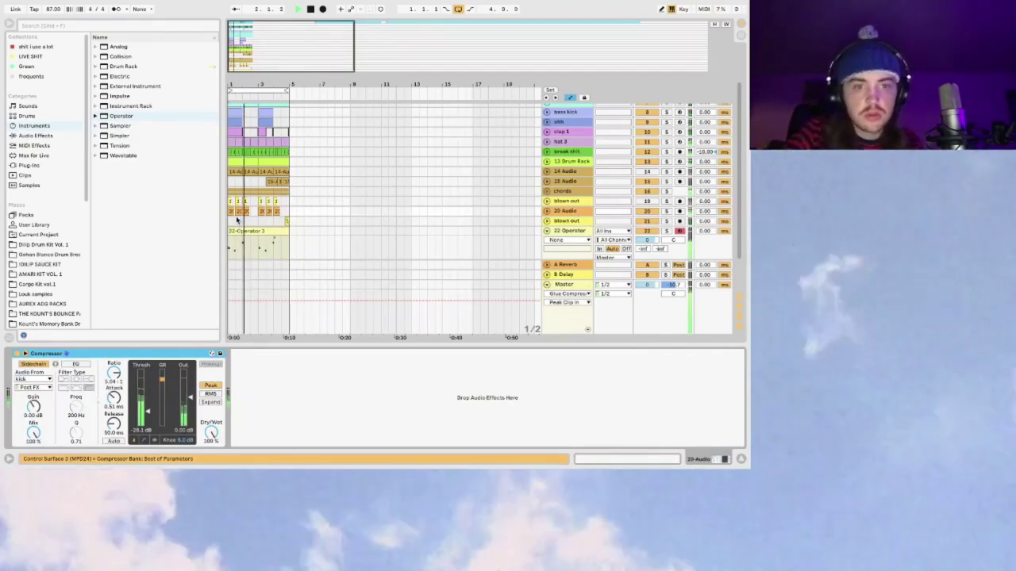
pyautogui.click(232, 221)
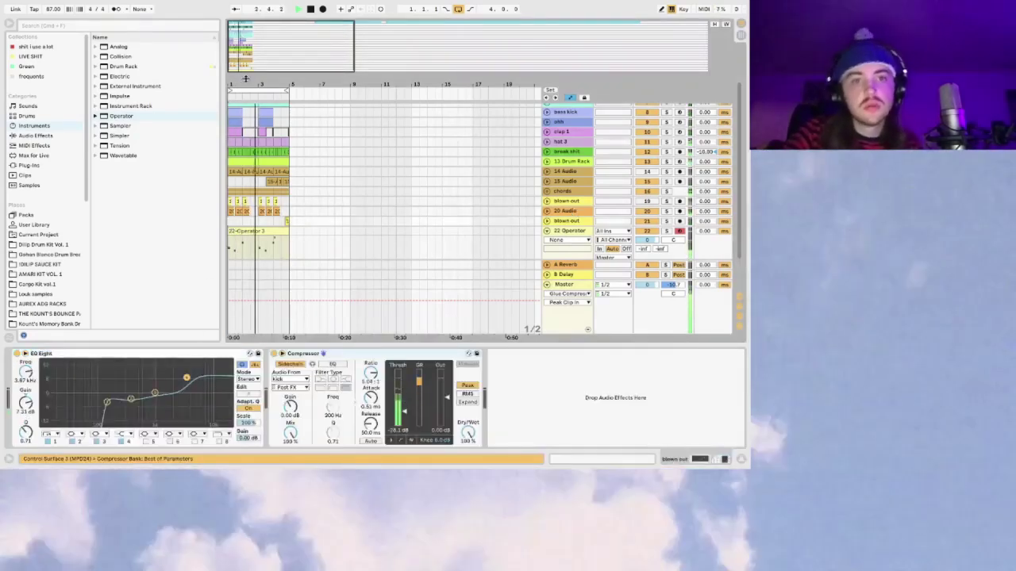
pyautogui.scroll(-2, 397, 198)
pyautogui.click(546, 215)
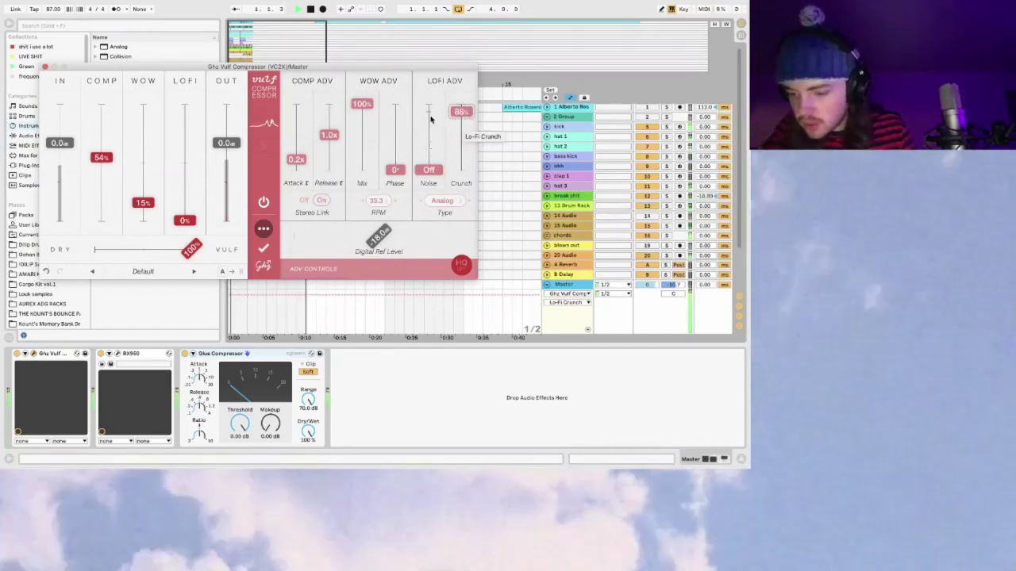
# Step: Close the Vulf Compressor window, select 22 Operator, and browse the Drums library
pyautogui.click(45, 66)
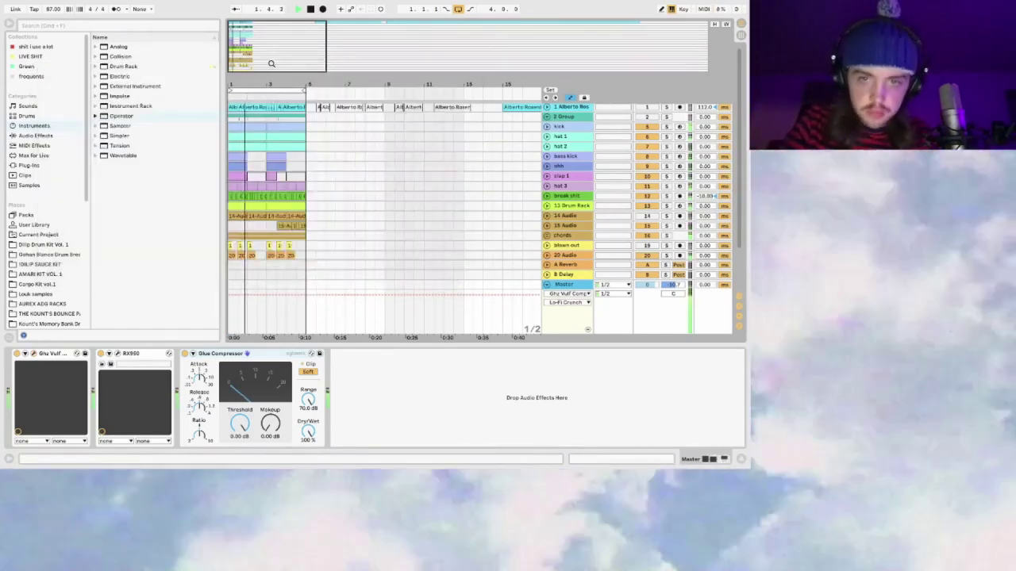
pyautogui.hotkey('ctrl', 'z')
pyautogui.click(564, 232)
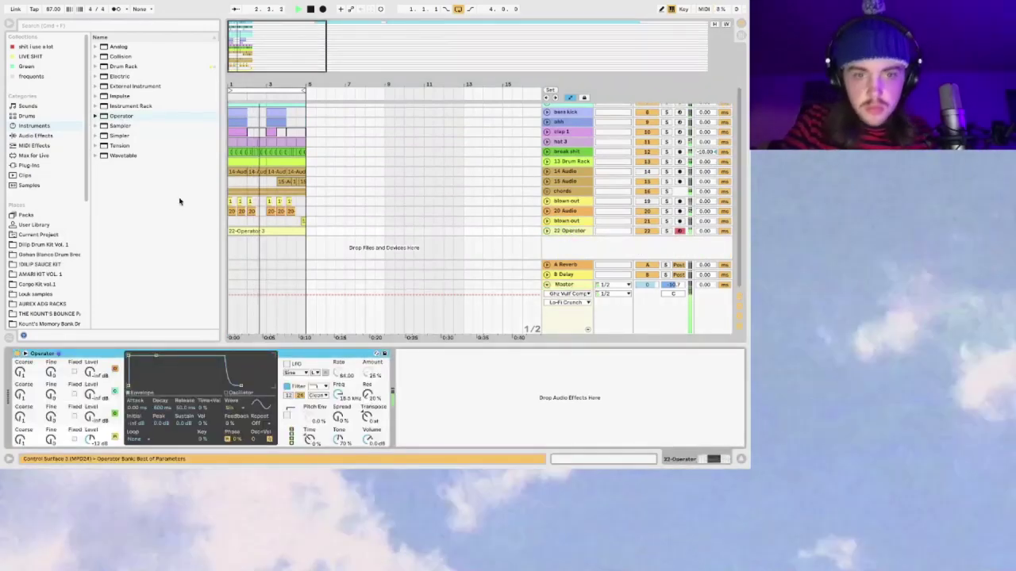
pyautogui.click(29, 115)
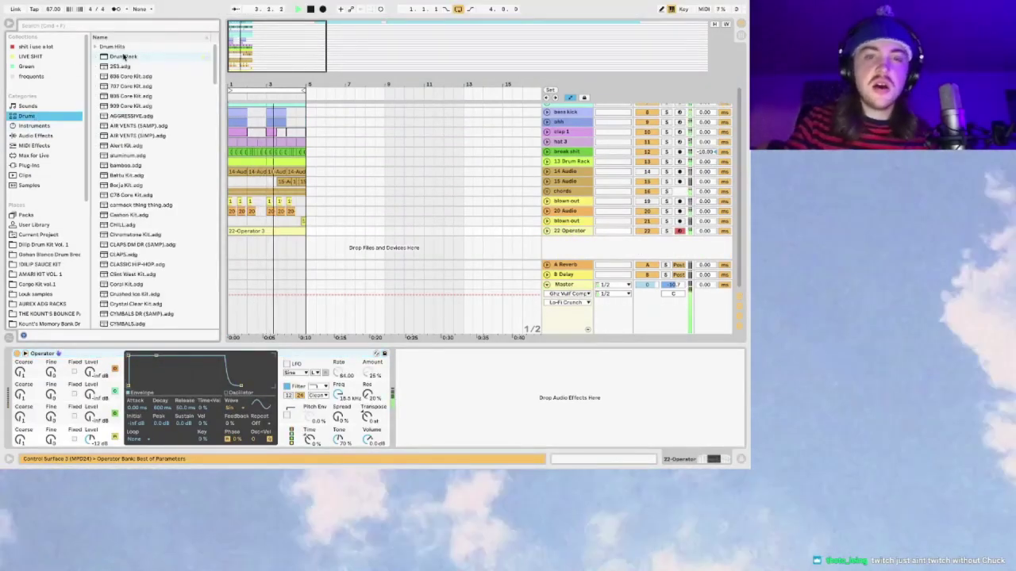
# Step: Insert a new audio track, 23 Audio, and change its input monitoring
pyautogui.click(568, 226)
pyautogui.hotkey('ctrl', 't')
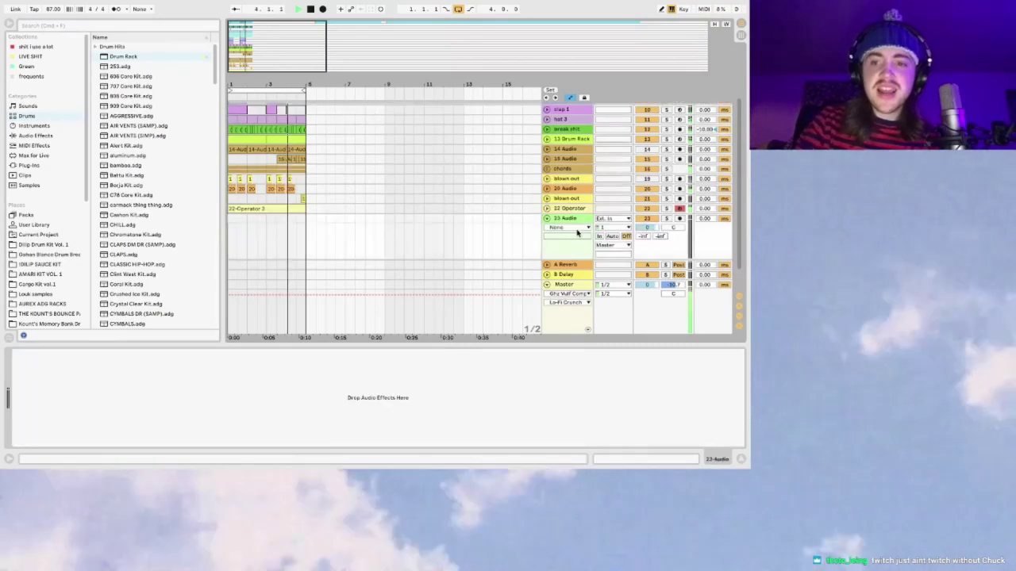
pyautogui.click(611, 236)
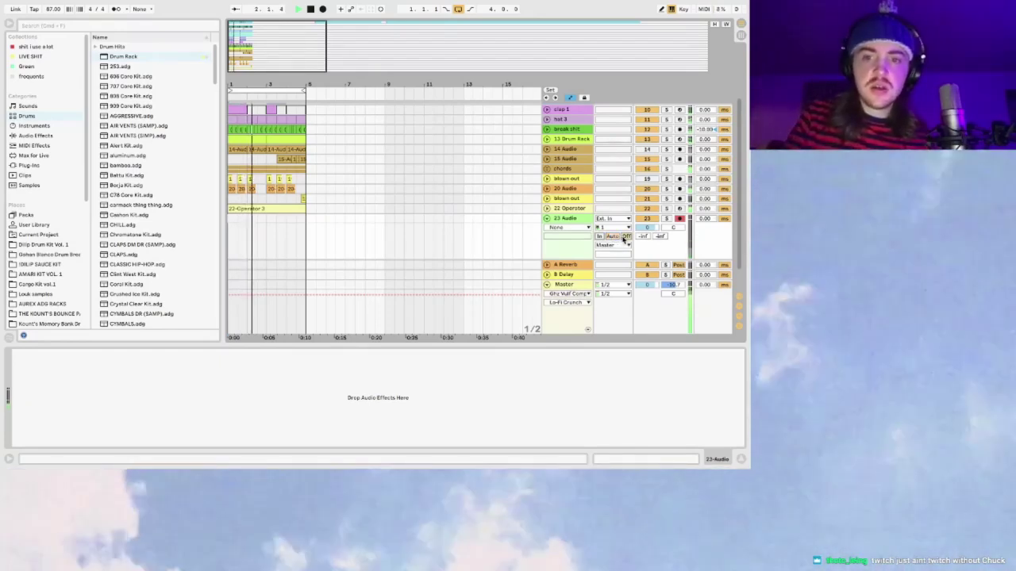
# Step: View a blown out track's effects, stop playback, and start recording onto 23 Audio
pyautogui.click(262, 199)
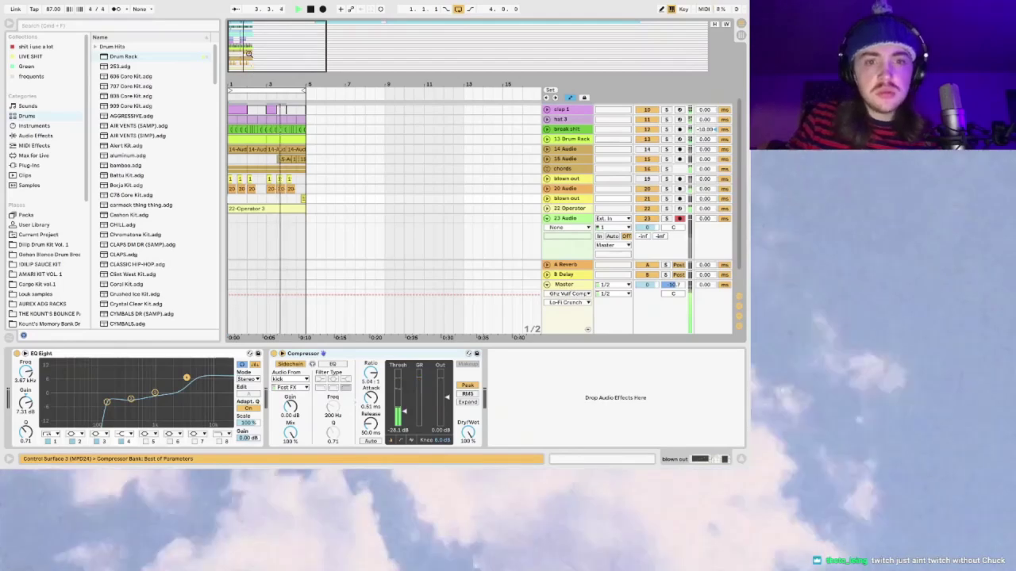
pyautogui.scroll(1, 236, 139)
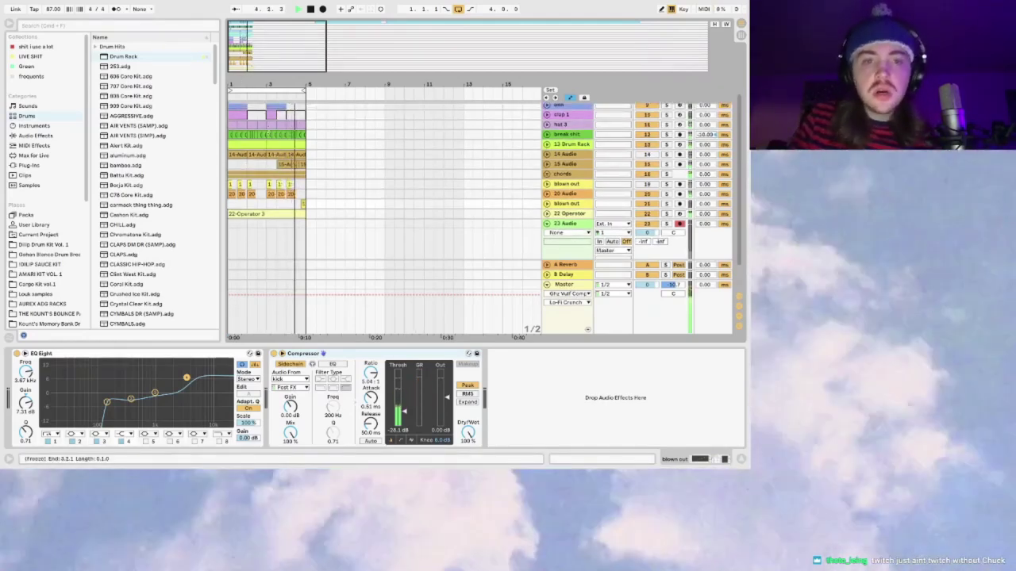
pyautogui.scroll(3, 479, 218)
pyautogui.press('space')
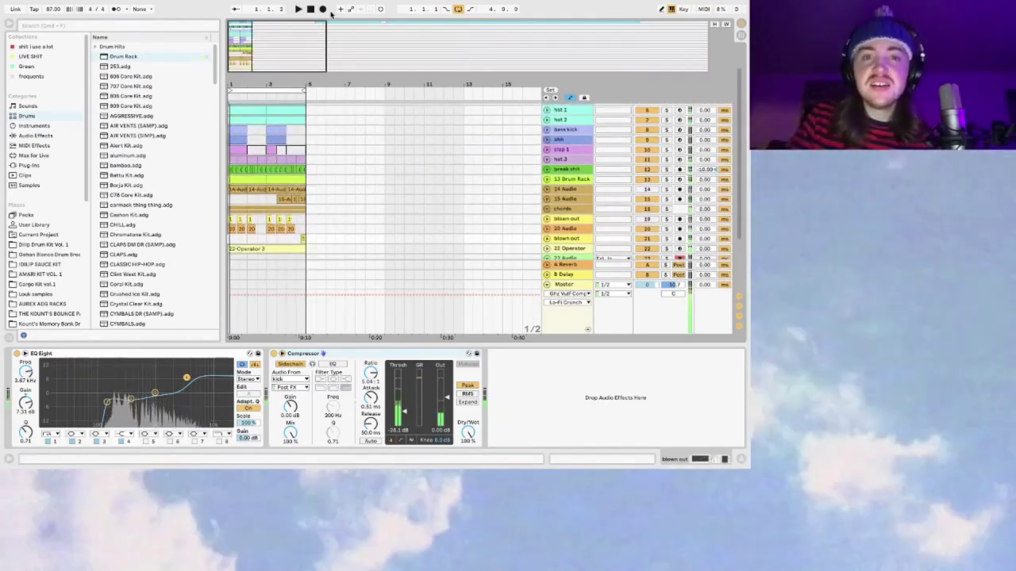
pyautogui.click(325, 10)
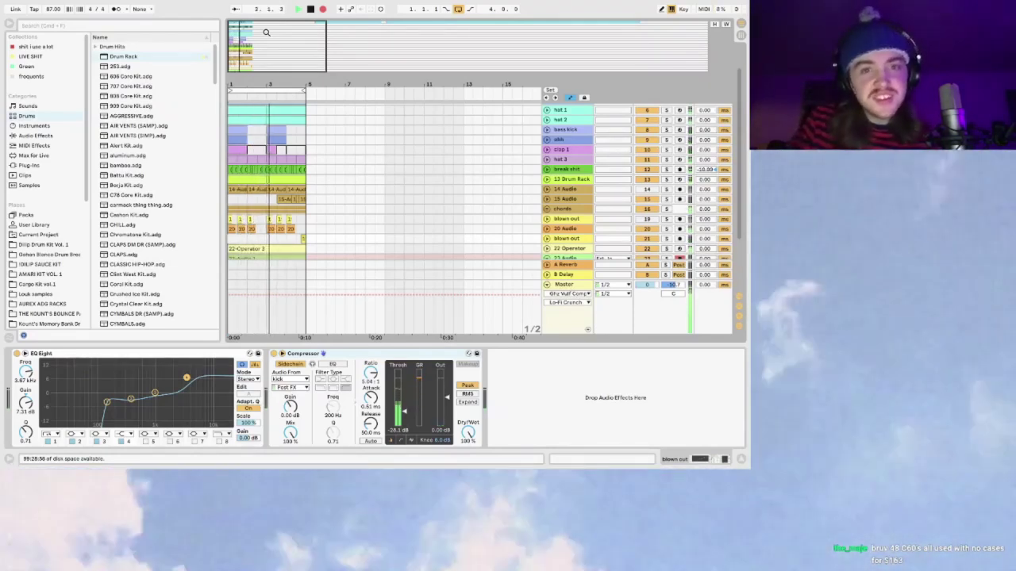
# Step: Stop recording, inspect the 23-Audio 1 take, and zoom the arrangement to bars 1–4
pyautogui.press('space')
pyautogui.scroll(-3, 255, 318)
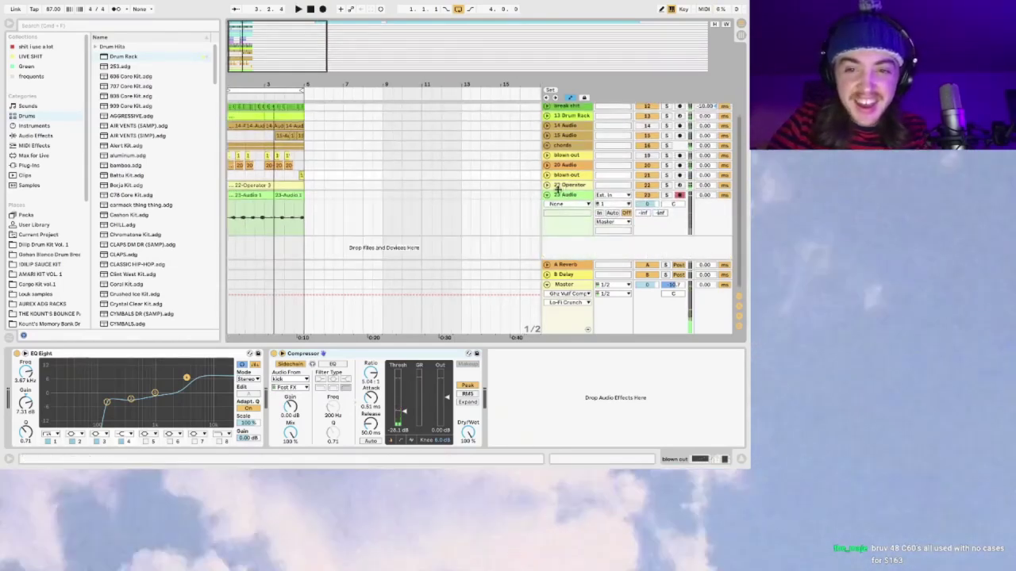
pyautogui.click(279, 205)
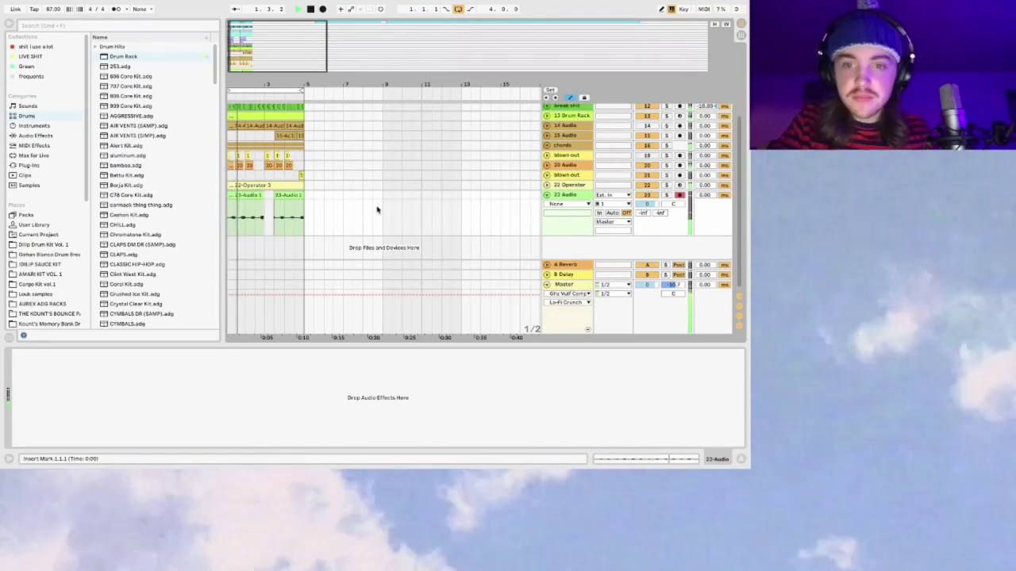
pyautogui.click(248, 195)
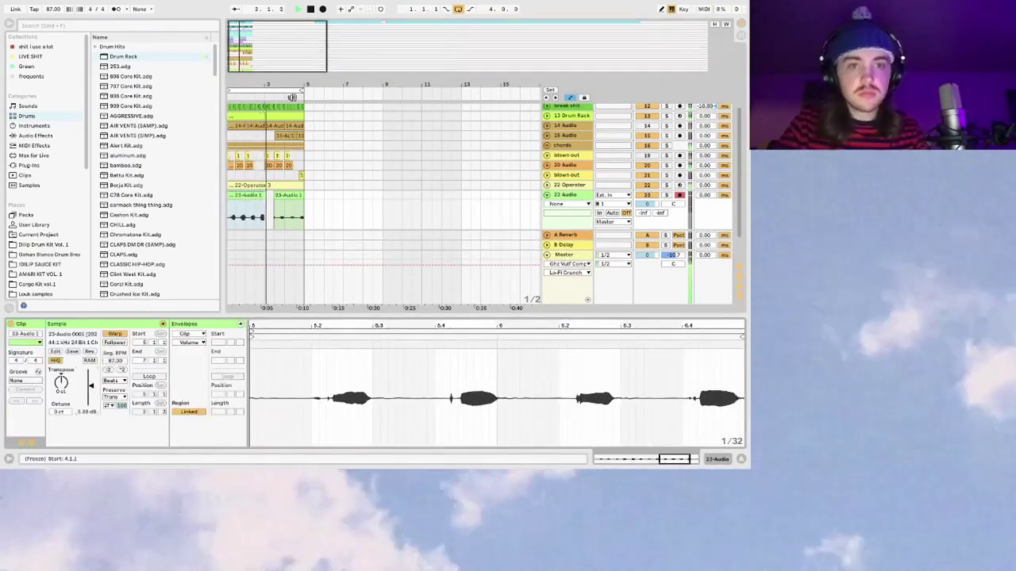
pyautogui.moveTo(233, 48); pyautogui.dragTo(313, 190)
pyautogui.press('space')
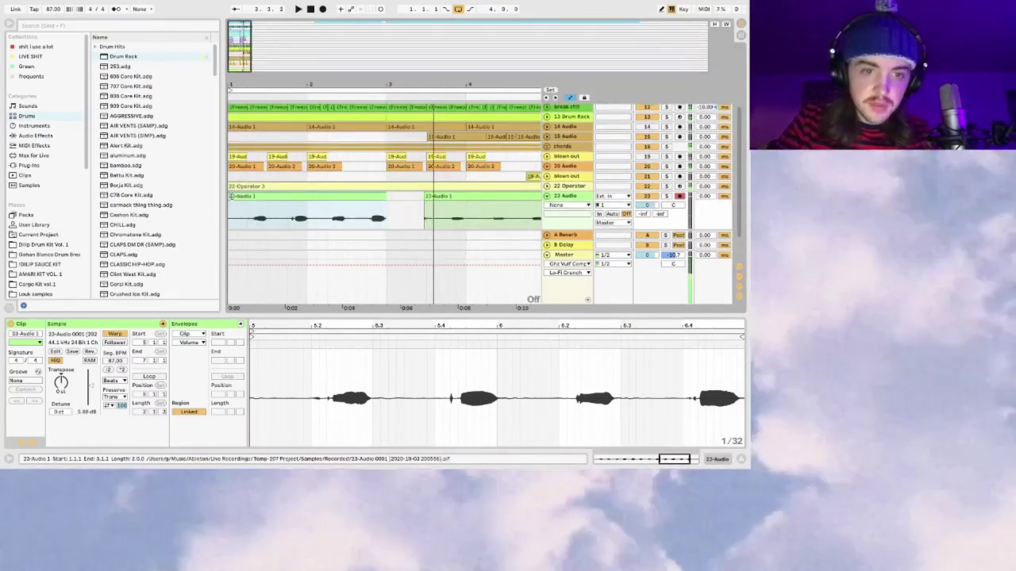
pyautogui.press('Home')
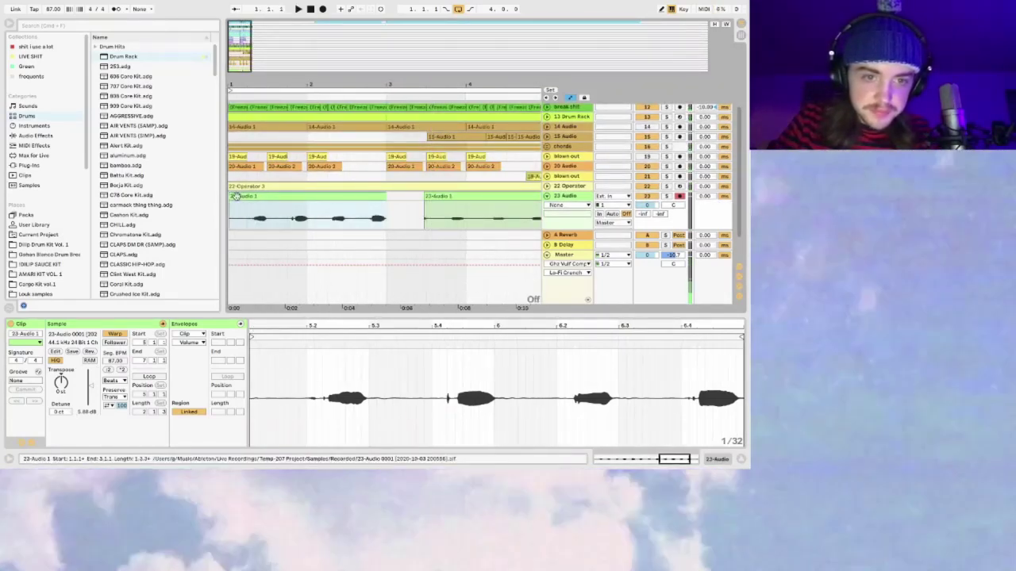
pyautogui.scroll(2, 361, 227)
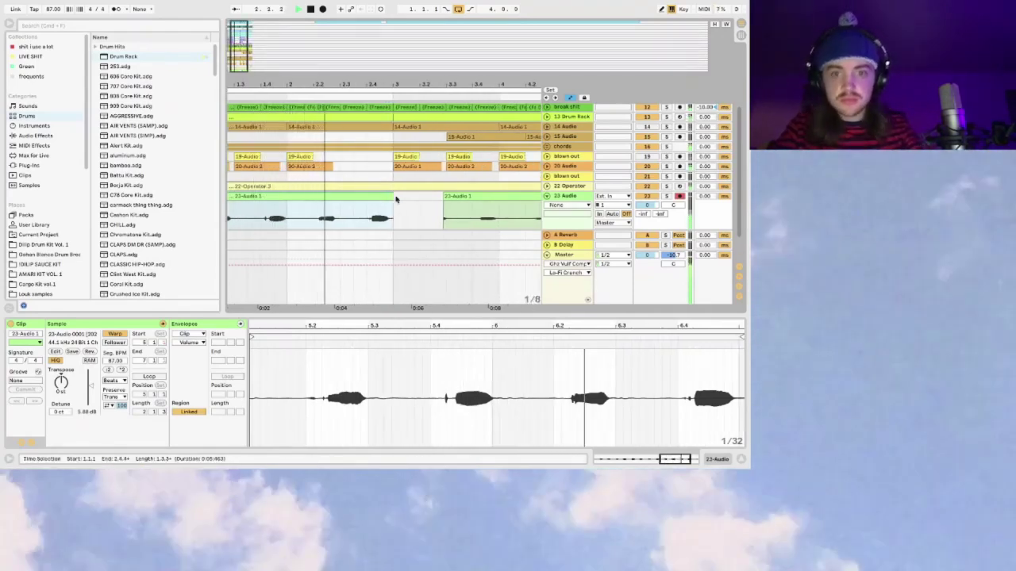
pyautogui.click(565, 196)
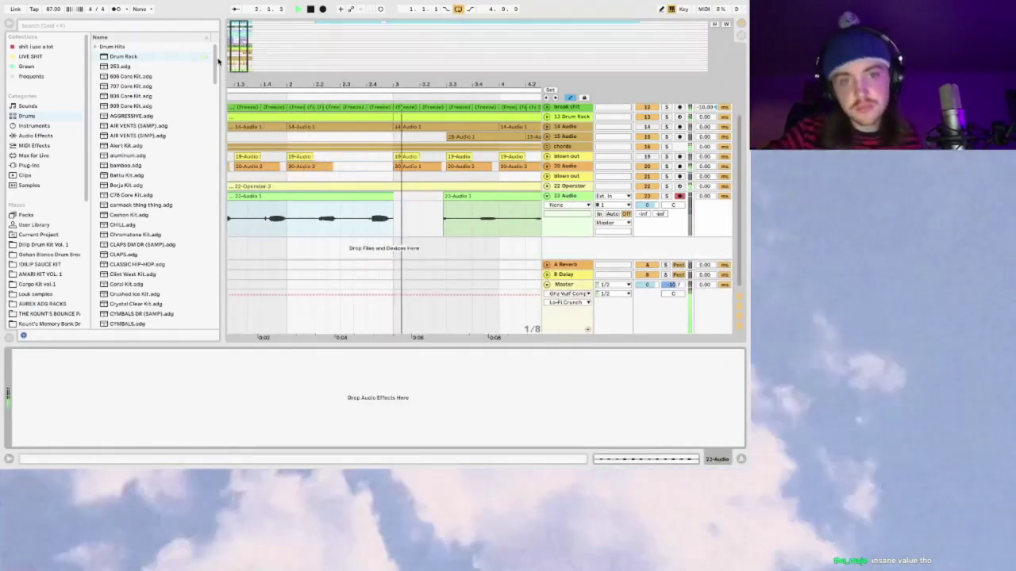
pyautogui.press('space')
pyautogui.scroll(-3, 258, 51)
# Step: Extend the take back to bar 1 and split it at bar 1.2
pyautogui.moveTo(274, 207); pyautogui.dragTo(357, 208)
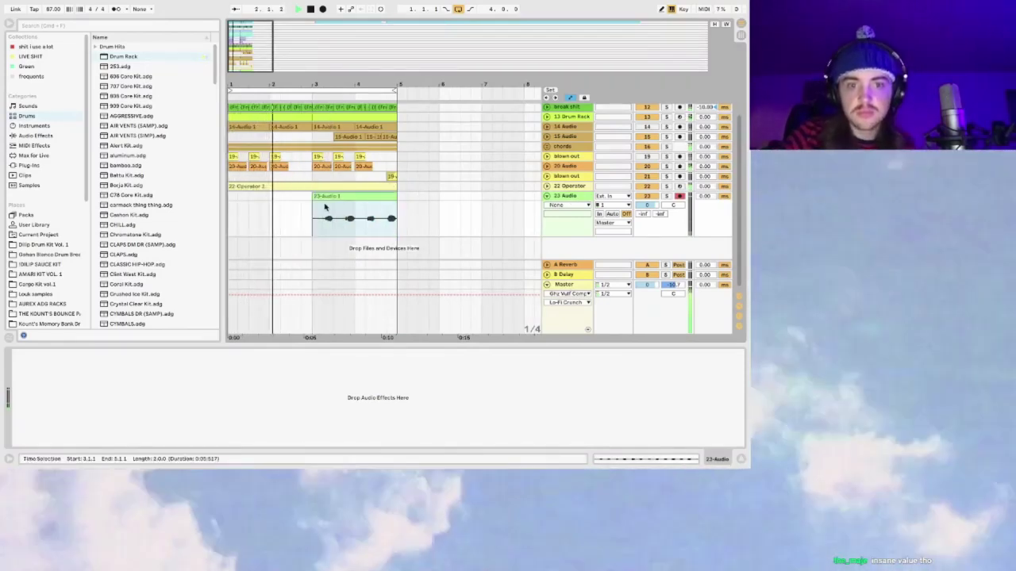
pyautogui.click(342, 207)
pyautogui.hotkey('ctrl', 'z')
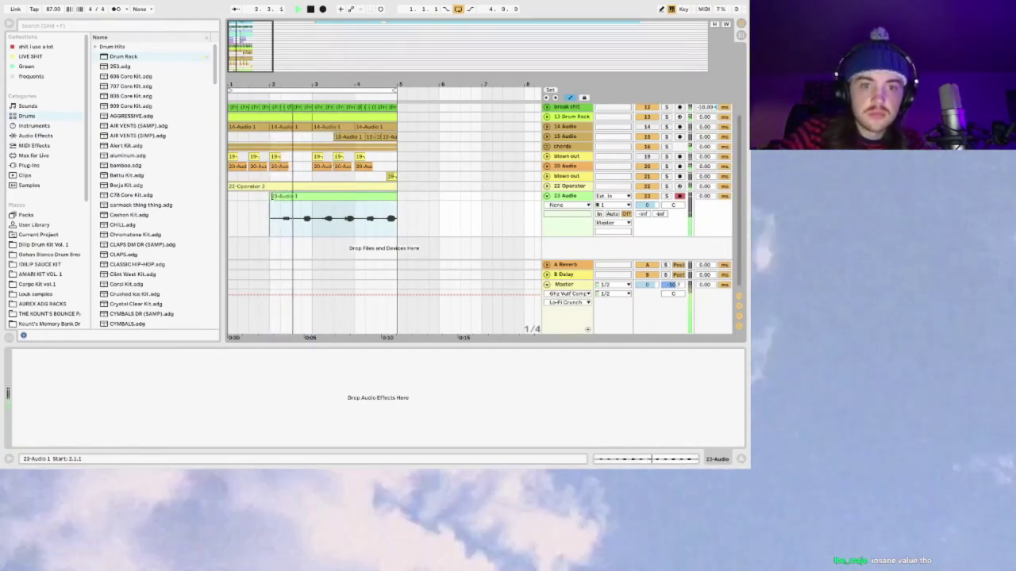
pyautogui.moveTo(270, 196); pyautogui.dragTo(199, 199)
pyautogui.click(245, 212)
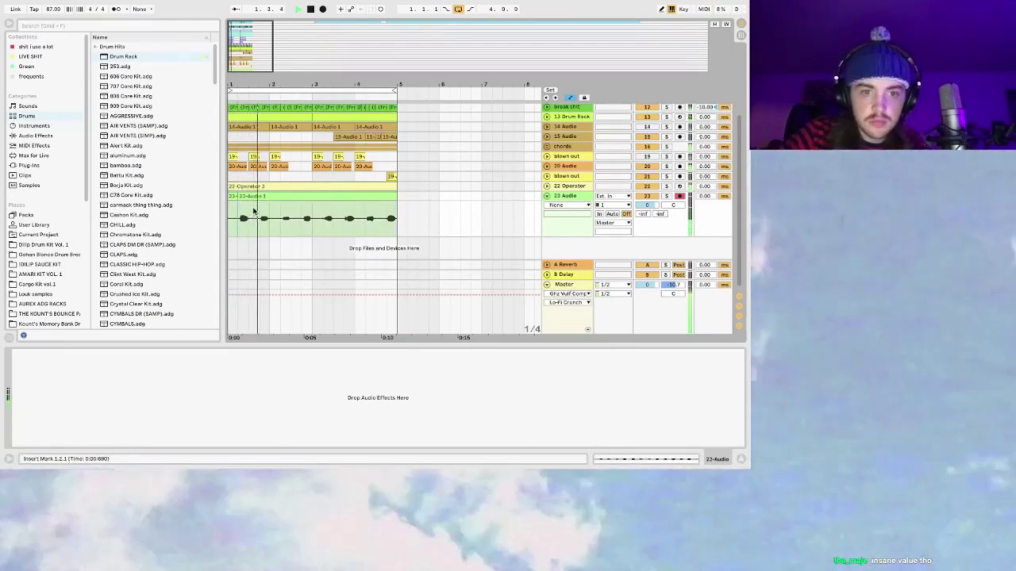
pyautogui.press('super+e')
pyautogui.click(325, 208)
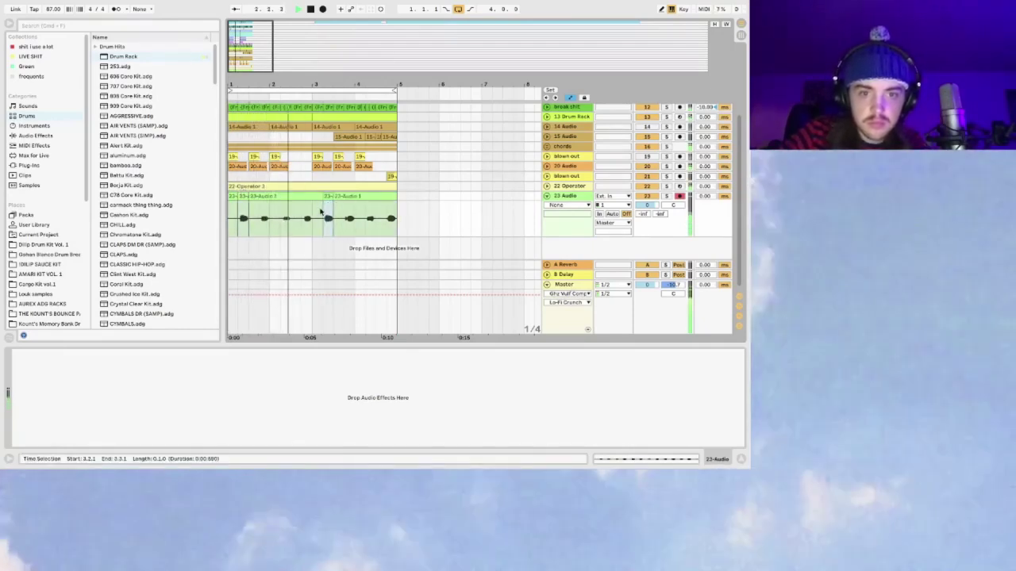
pyautogui.click(321, 211)
pyautogui.doubleClick(331, 196)
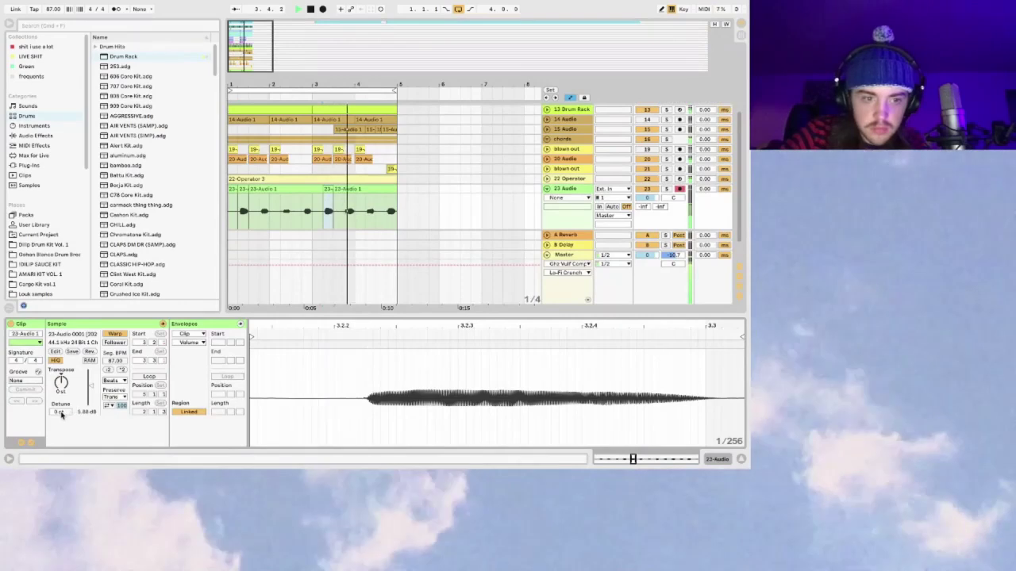
pyautogui.click(296, 378)
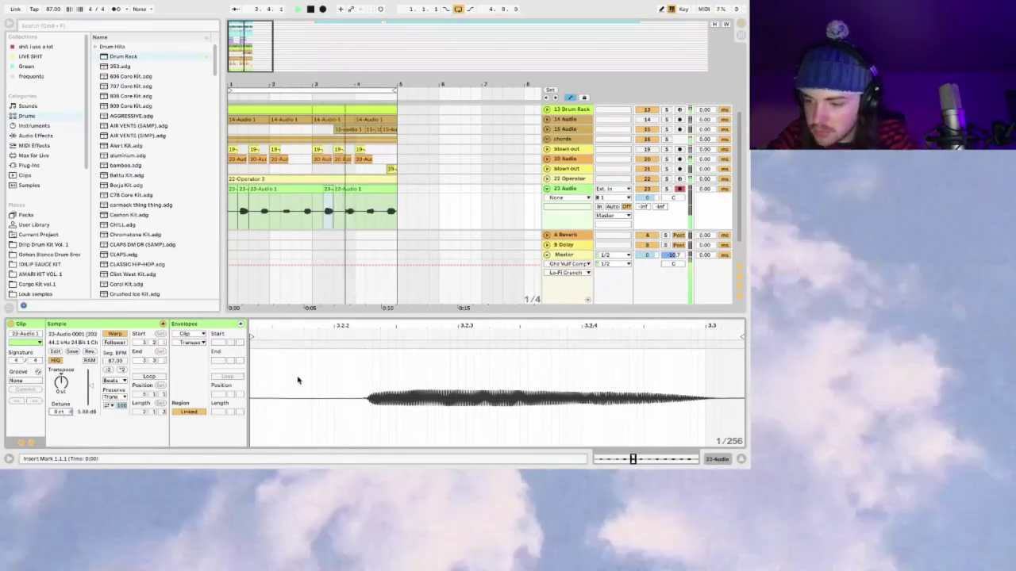
# Step: Delete three earlier clips in the 23 Audio lane, select the remaining three, and solo 23 Audio
pyautogui.moveTo(312, 211); pyautogui.dragTo(223, 193)
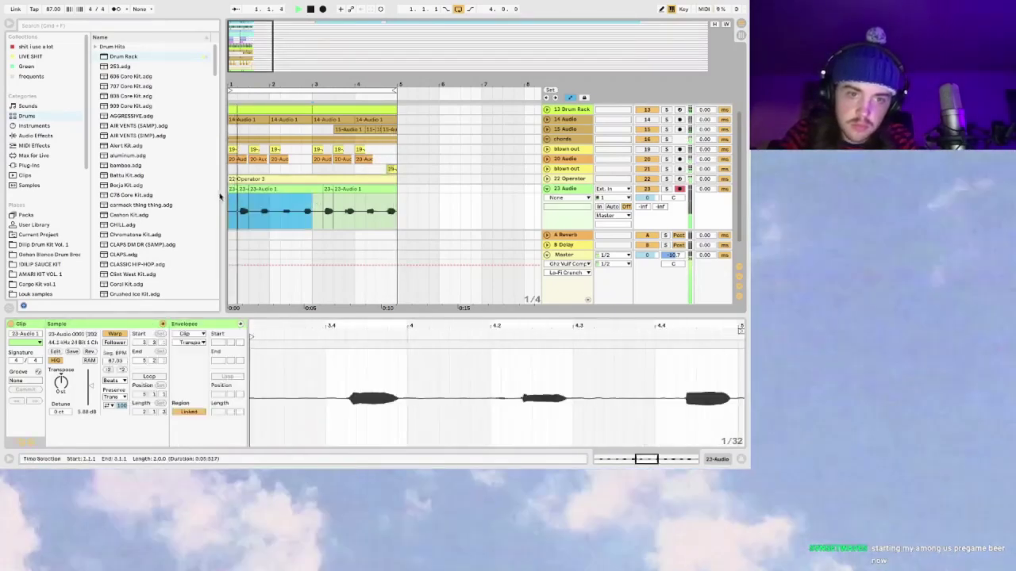
pyautogui.press('Delete')
pyautogui.moveTo(394, 208); pyautogui.dragTo(314, 208)
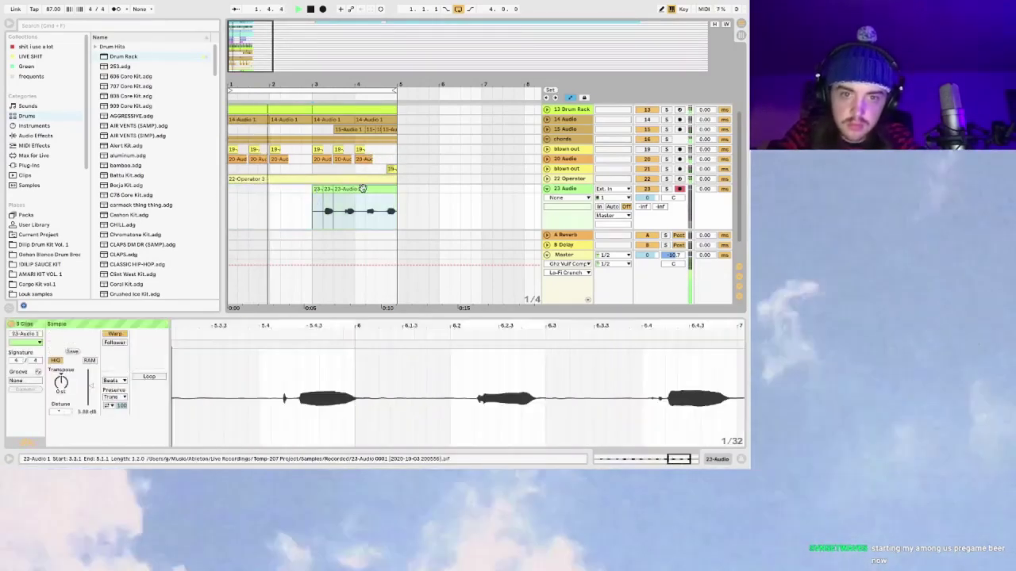
pyautogui.click(667, 189)
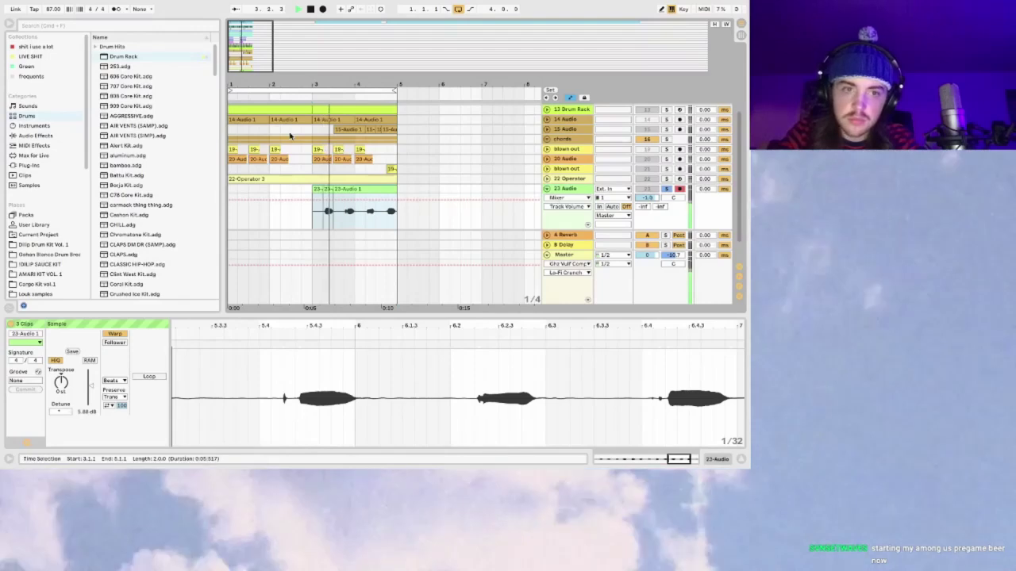
# Step: Load Little AlterBoy onto 23 Audio and lower its formant to about -9.2
pyautogui.click(44, 135)
pyautogui.click(32, 165)
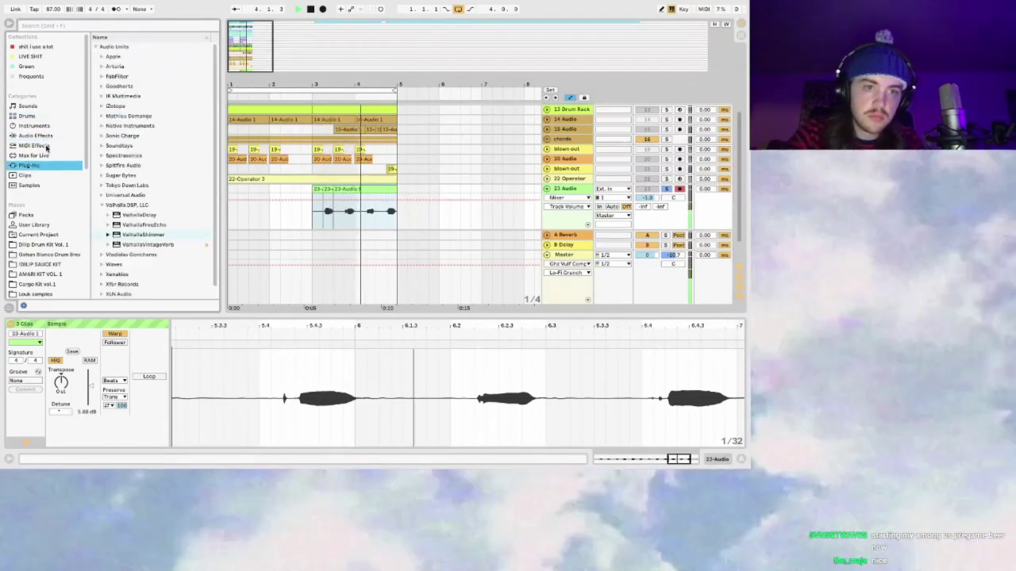
pyautogui.click(106, 27)
pyautogui.write('little')
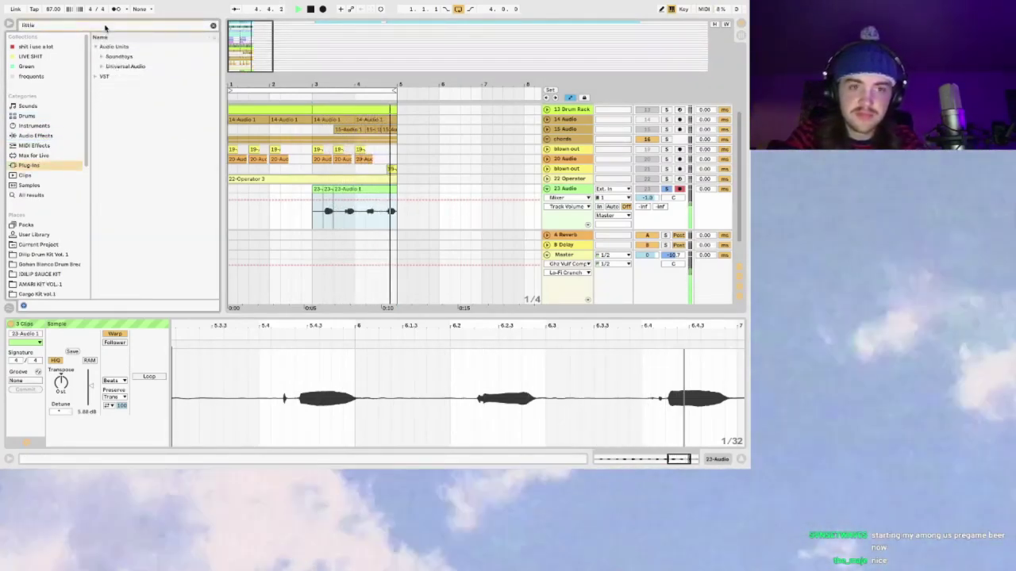
pyautogui.write(' alter')
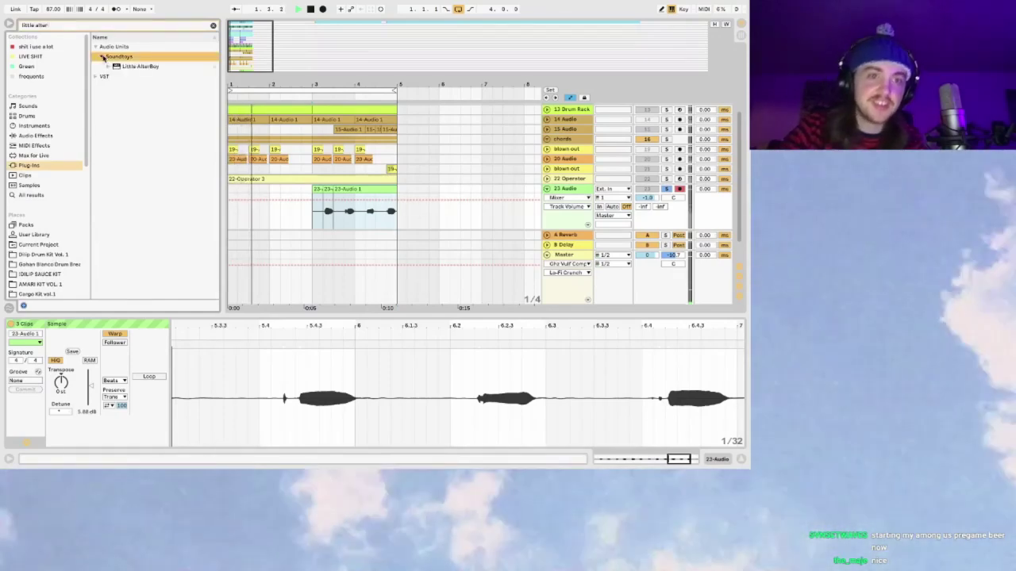
pyautogui.click(135, 66)
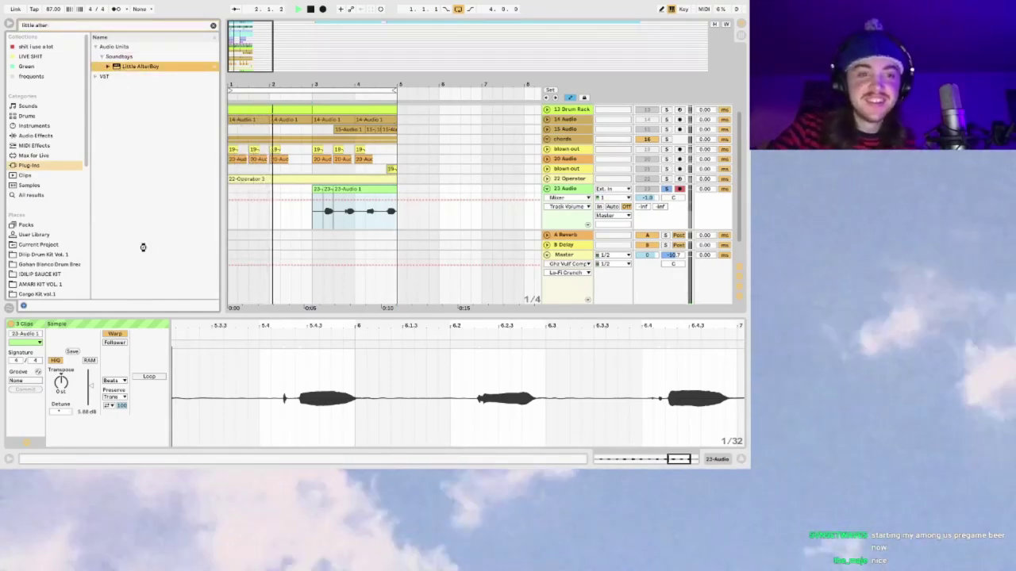
pyautogui.press('Return')
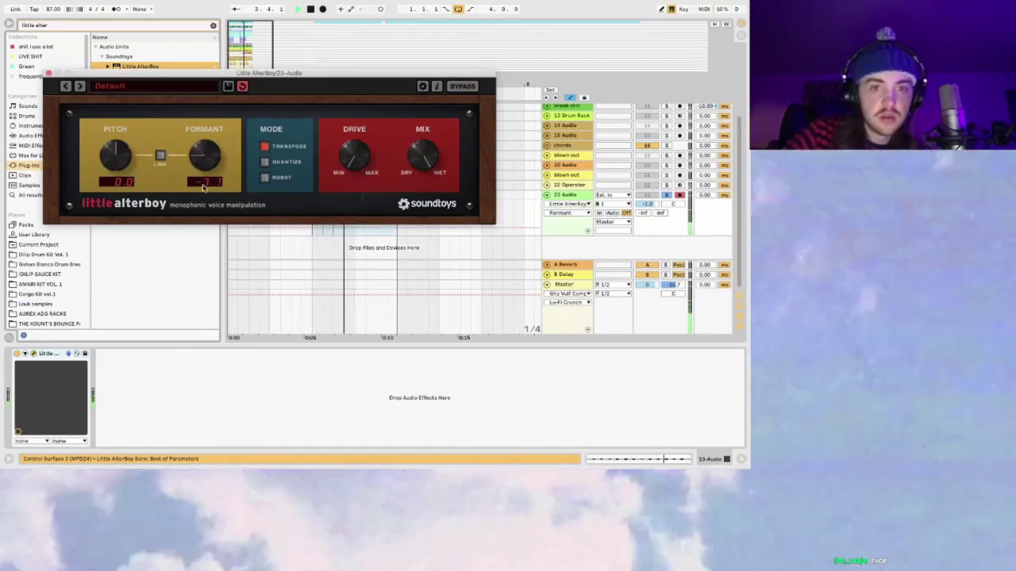
pyautogui.moveTo(201, 152); pyautogui.dragTo(201, 162)
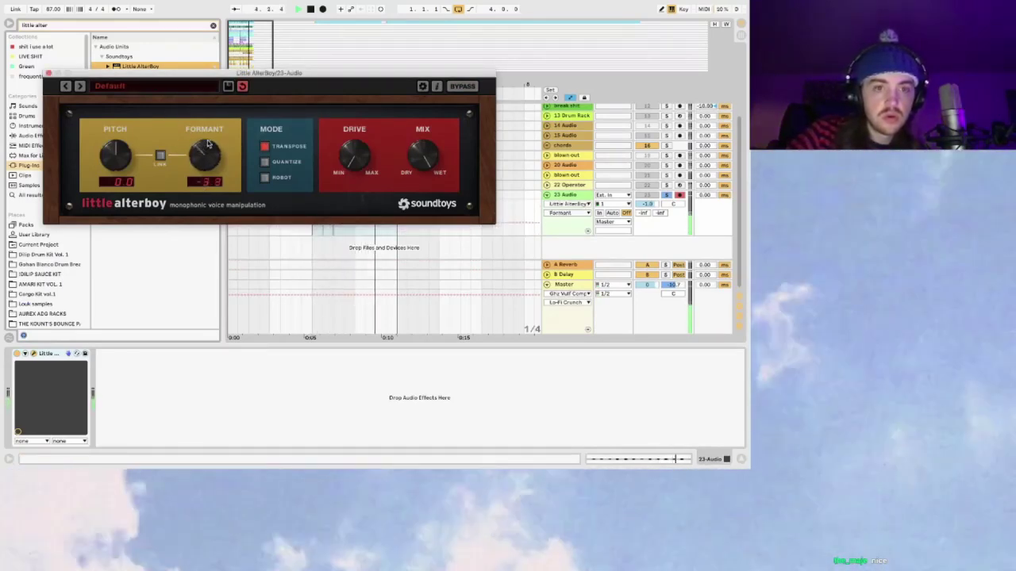
pyautogui.click(49, 73)
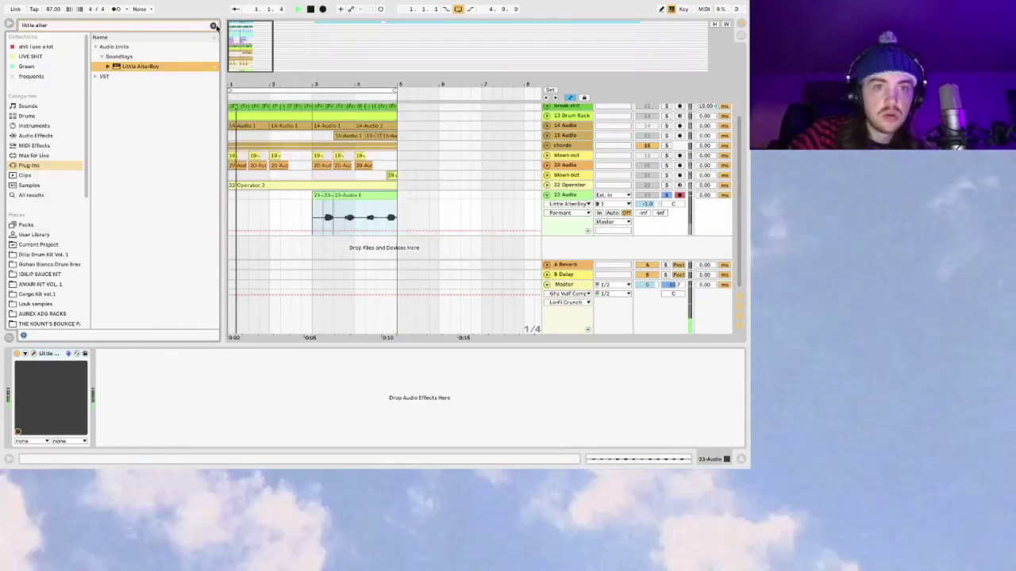
pyautogui.press('Escape')
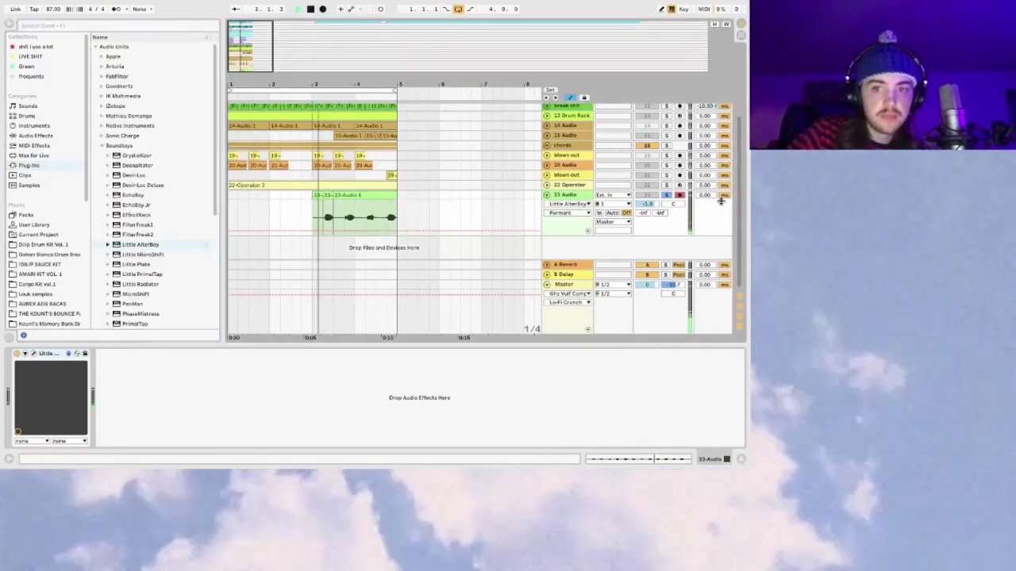
# Step: Load MicroShift onto 23 Audio from the plug-in search
pyautogui.click(32, 136)
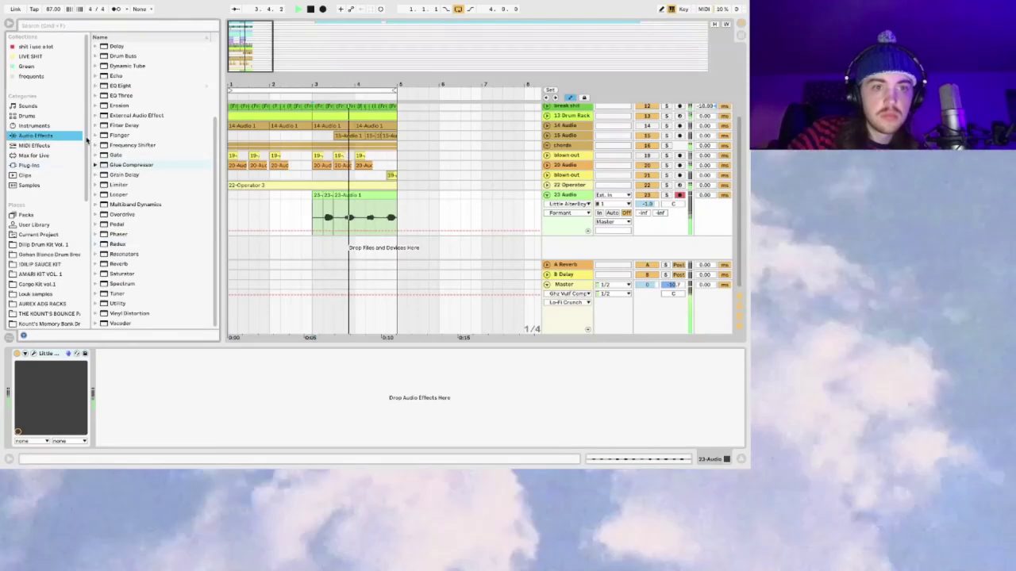
pyautogui.click(30, 164)
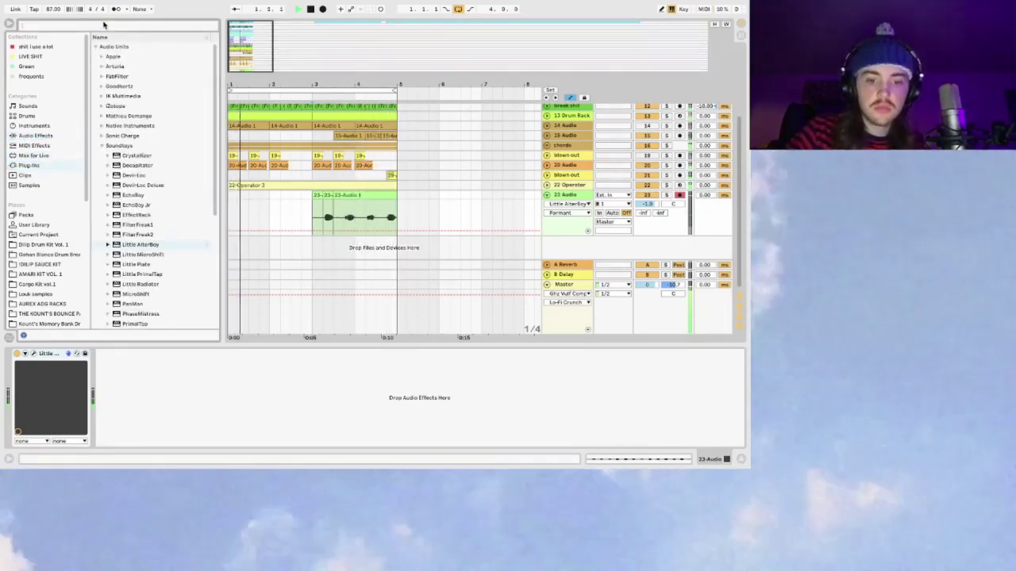
pyautogui.write('microshift')
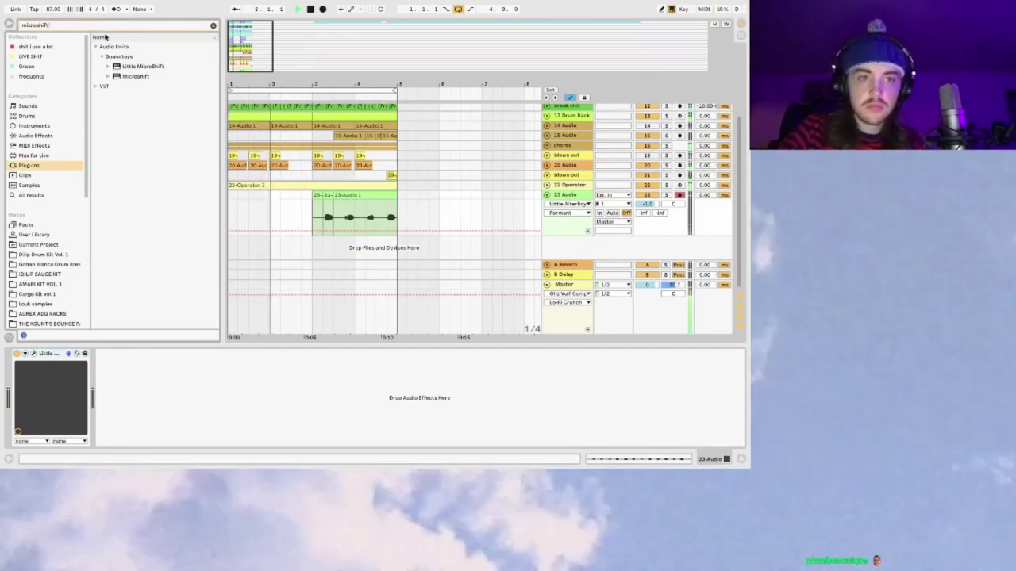
pyautogui.click(121, 76)
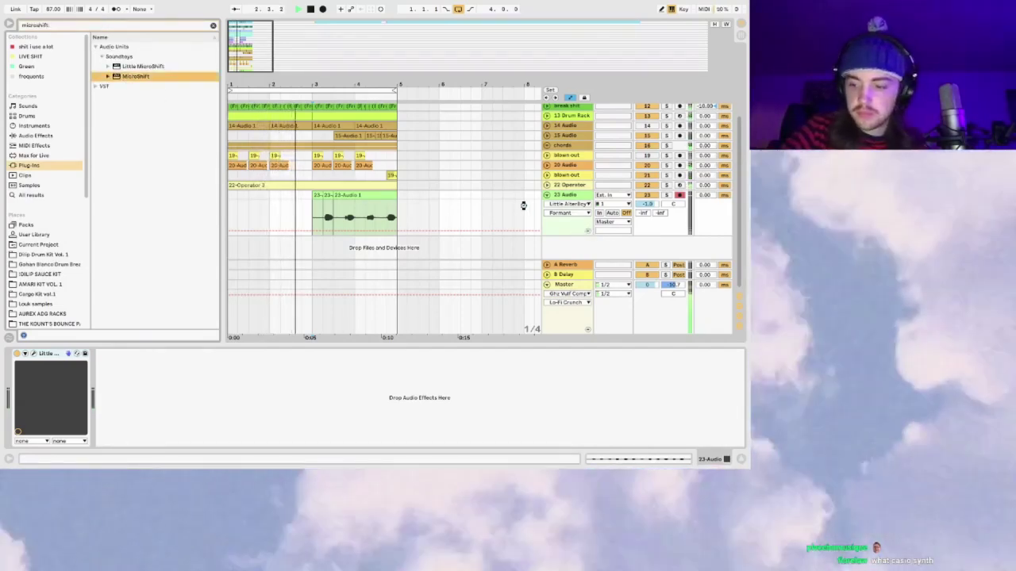
pyautogui.press('Return')
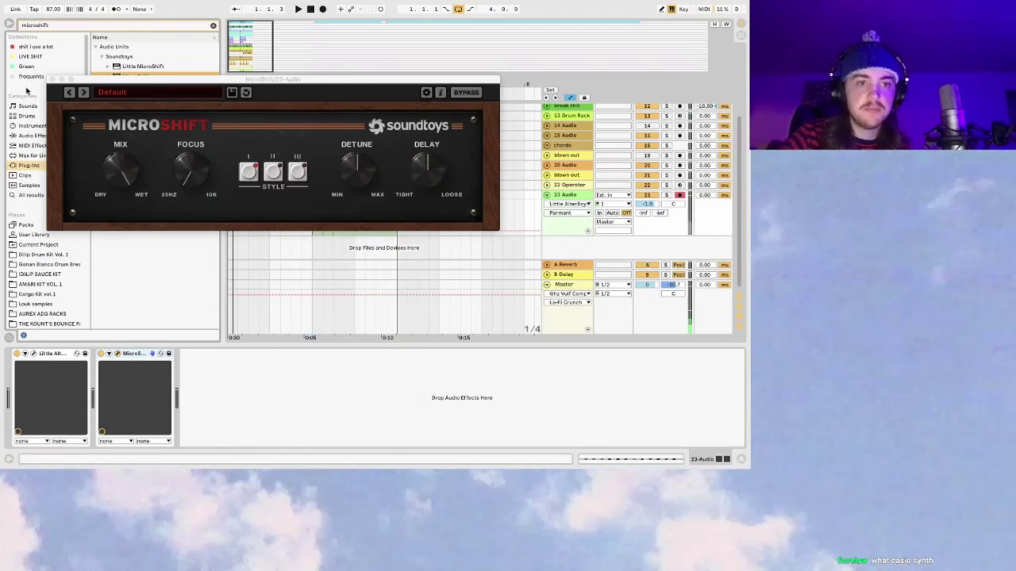
pyautogui.click(51, 79)
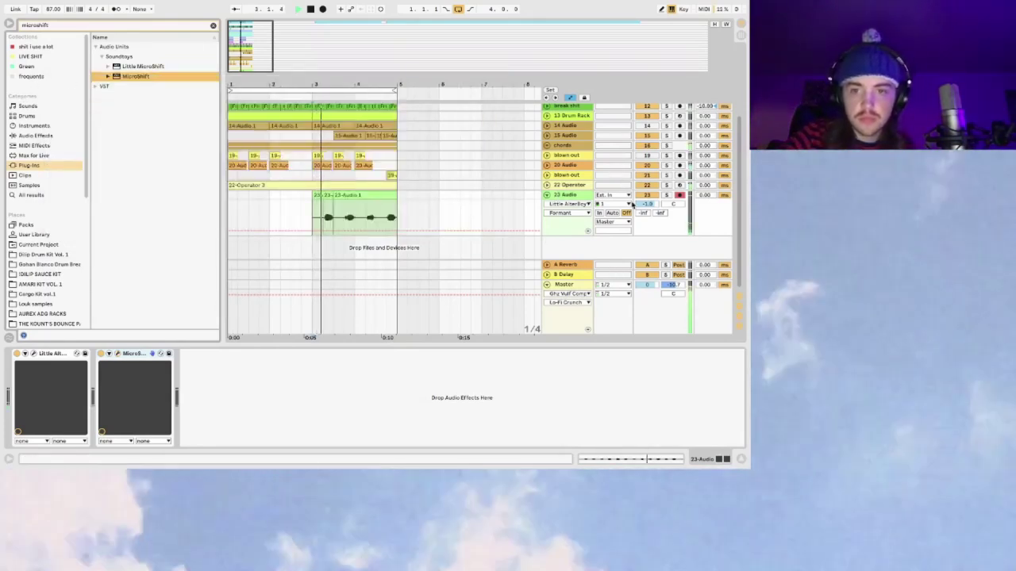
# Step: Show 23 Audio's volume automation and add a new audio track below it
pyautogui.click(646, 204)
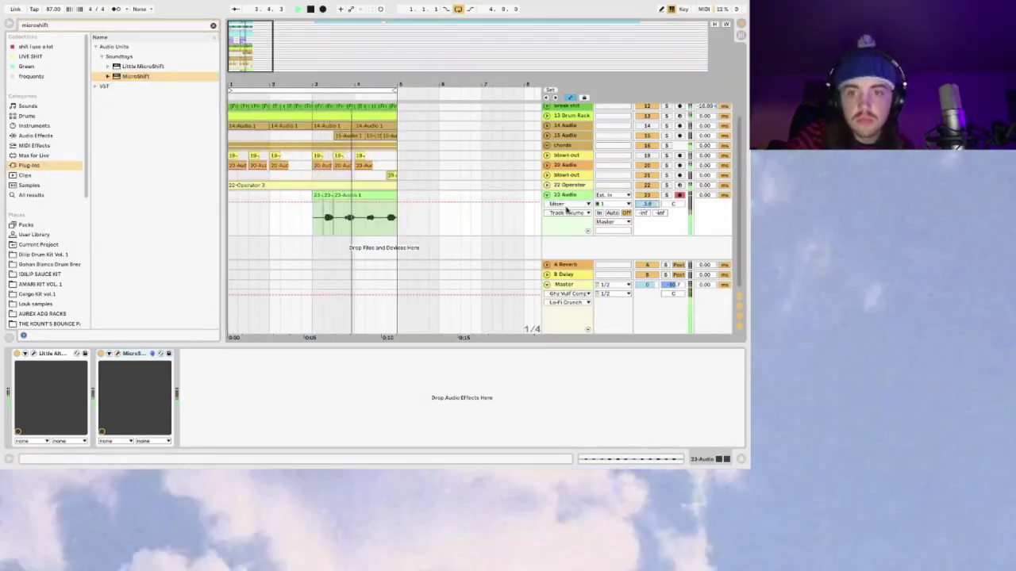
pyautogui.click(572, 198)
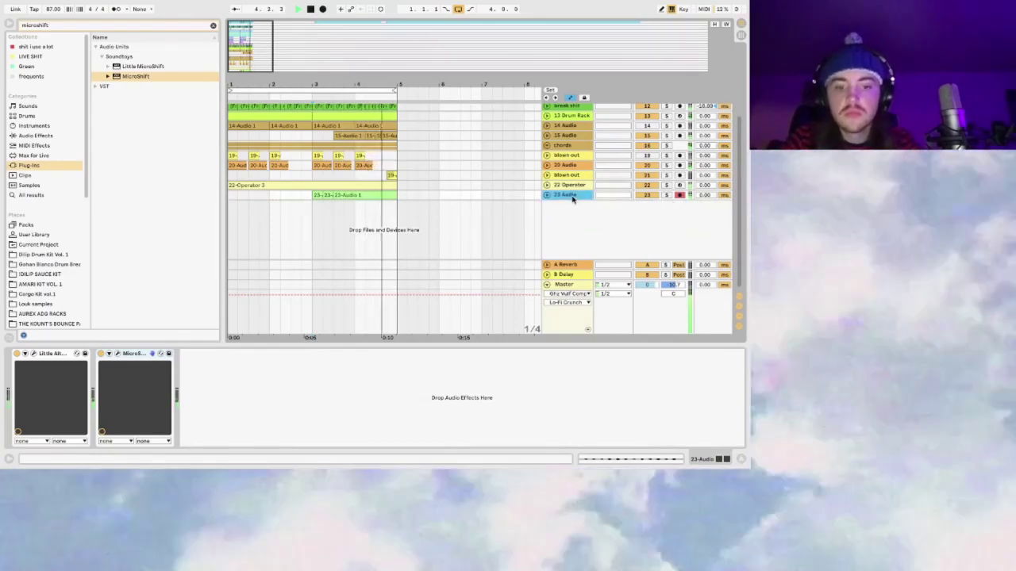
pyautogui.press('super+t')
pyautogui.press('space')
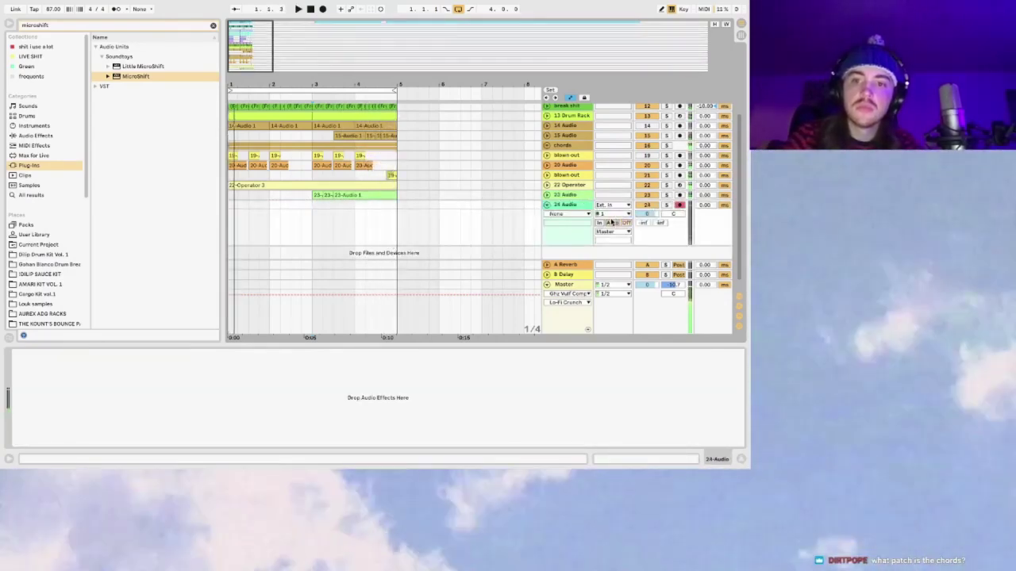
# Step: Turn 24 Audio's monitoring off and record a first take onto it
pyautogui.click(611, 223)
pyautogui.click(303, 206)
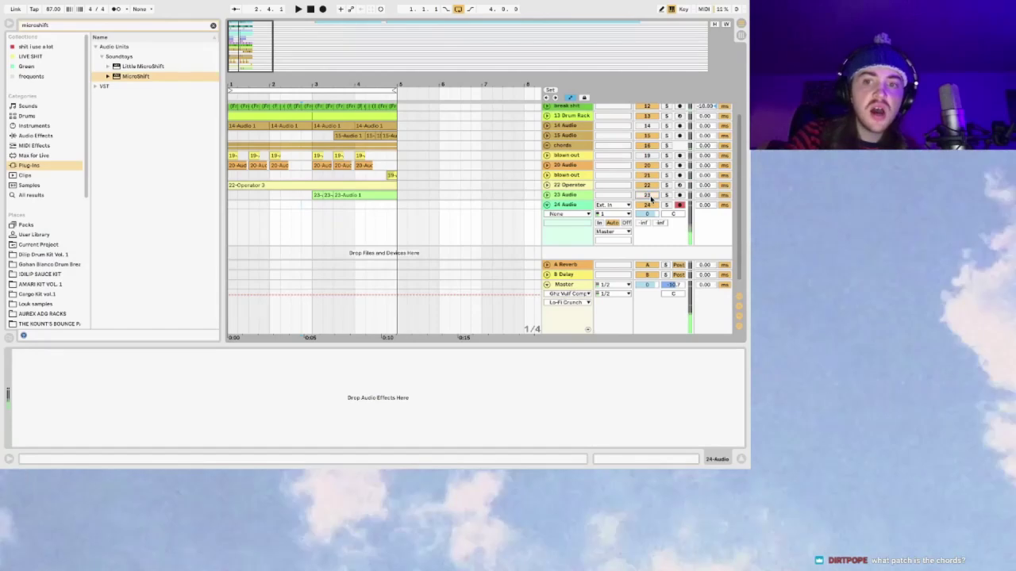
pyautogui.click(627, 223)
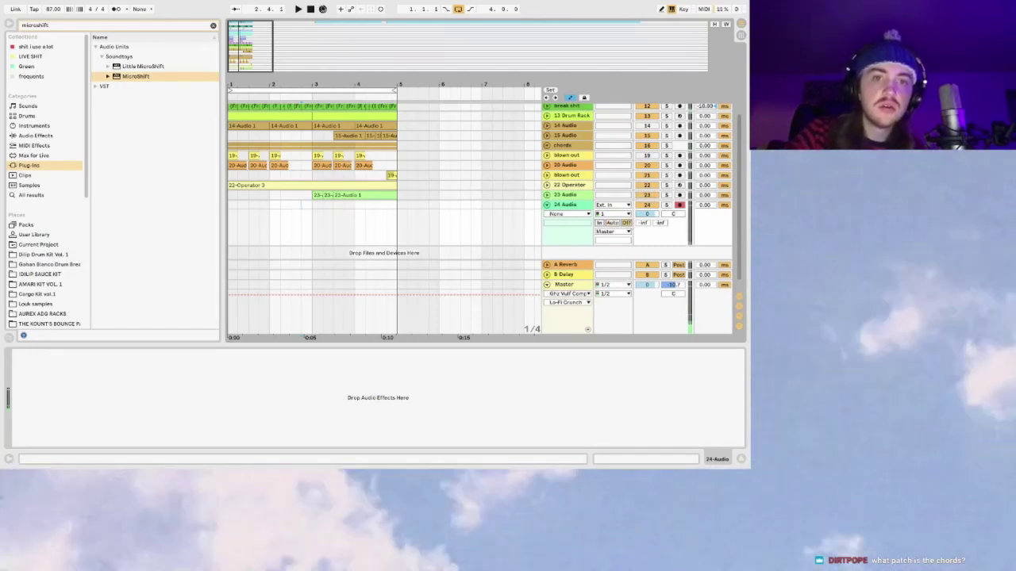
pyautogui.press('F9')
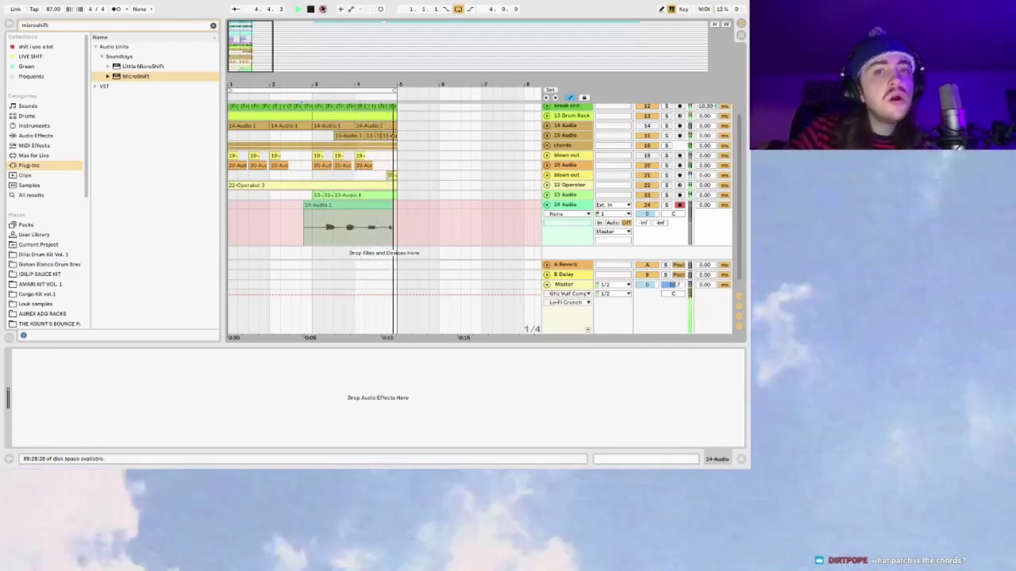
pyautogui.press('space')
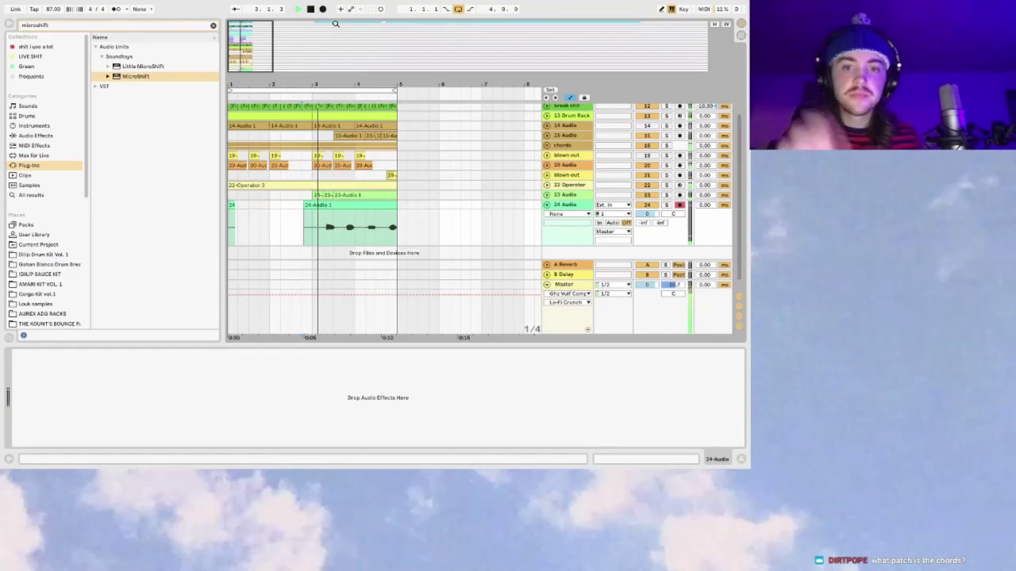
# Step: Select Little AlterBoy on 23 Audio, pan 24 Audio to 35R, and nudge its clip later
pyautogui.press('Up')
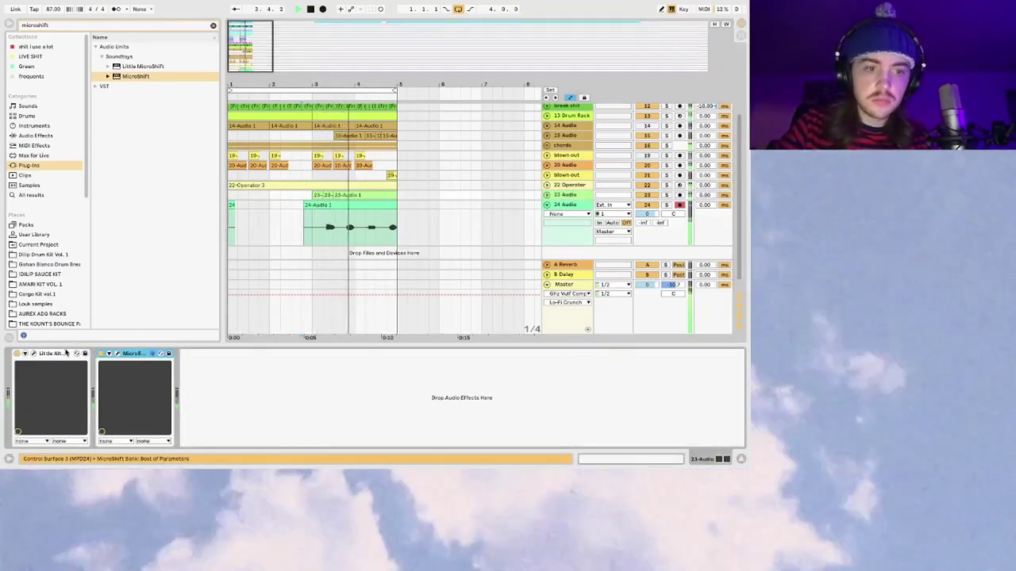
pyautogui.click(51, 354)
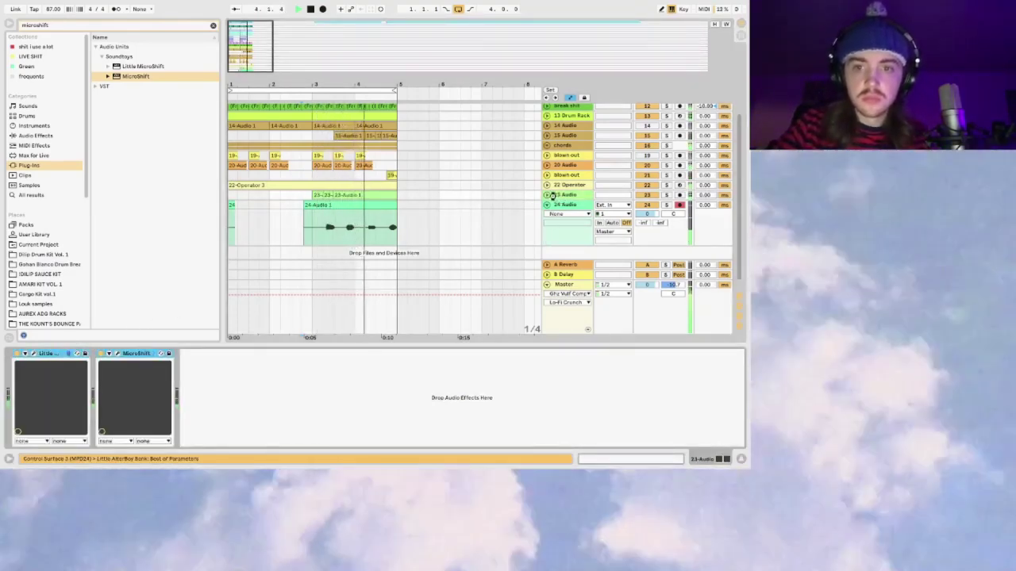
pyautogui.click(547, 196)
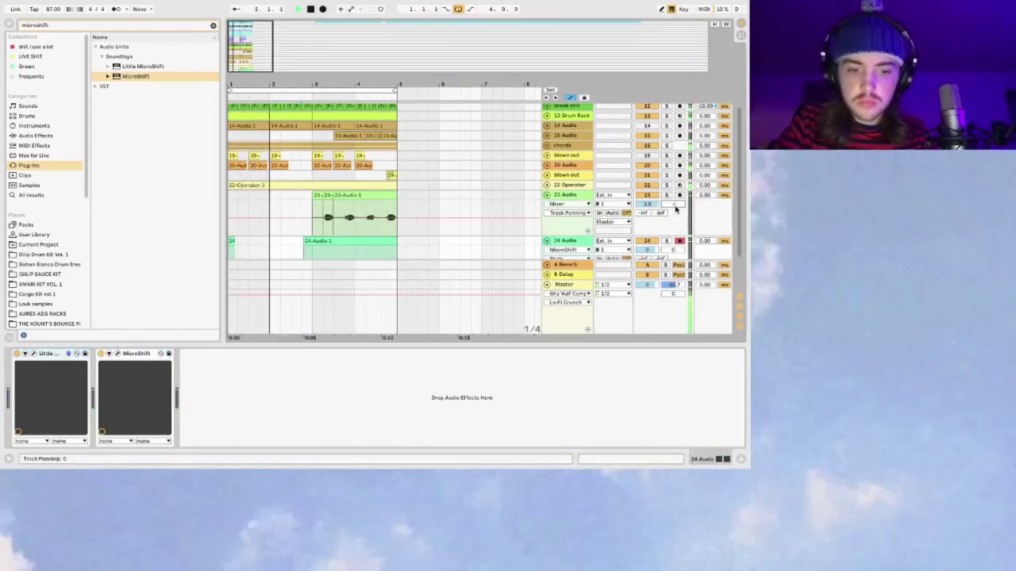
pyautogui.moveTo(676, 251); pyautogui.dragTo(676, 236)
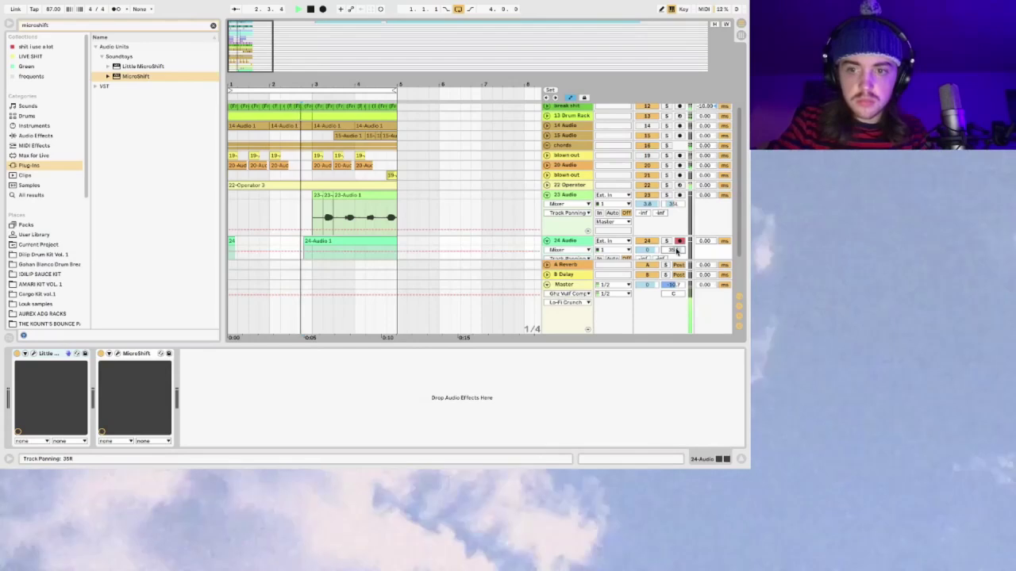
pyautogui.moveTo(306, 242); pyautogui.dragTo(315, 242)
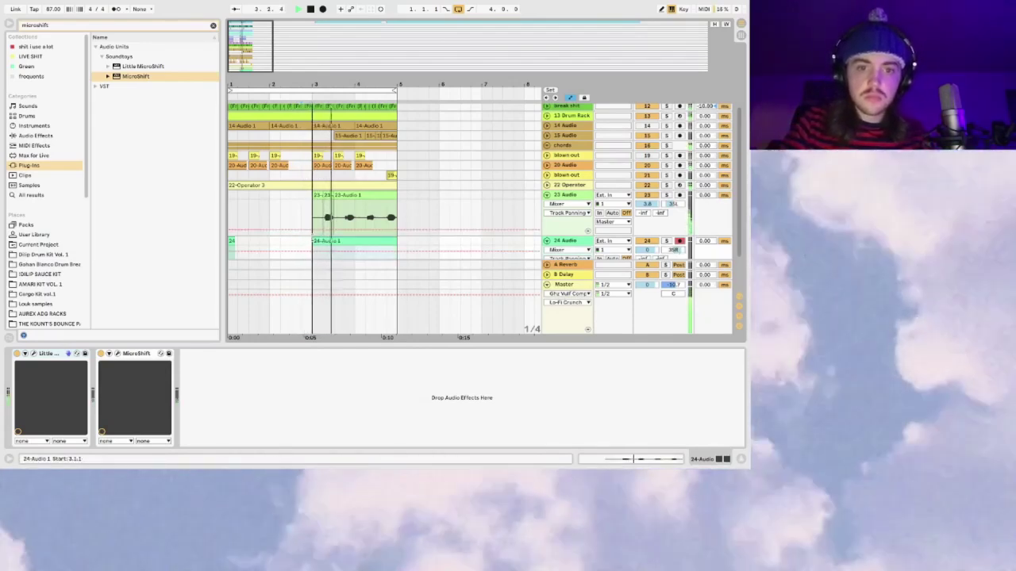
# Step: Delete the old take from track 24 and record two new takes with Arrangement Record
pyautogui.scroll(-2, 579, 226)
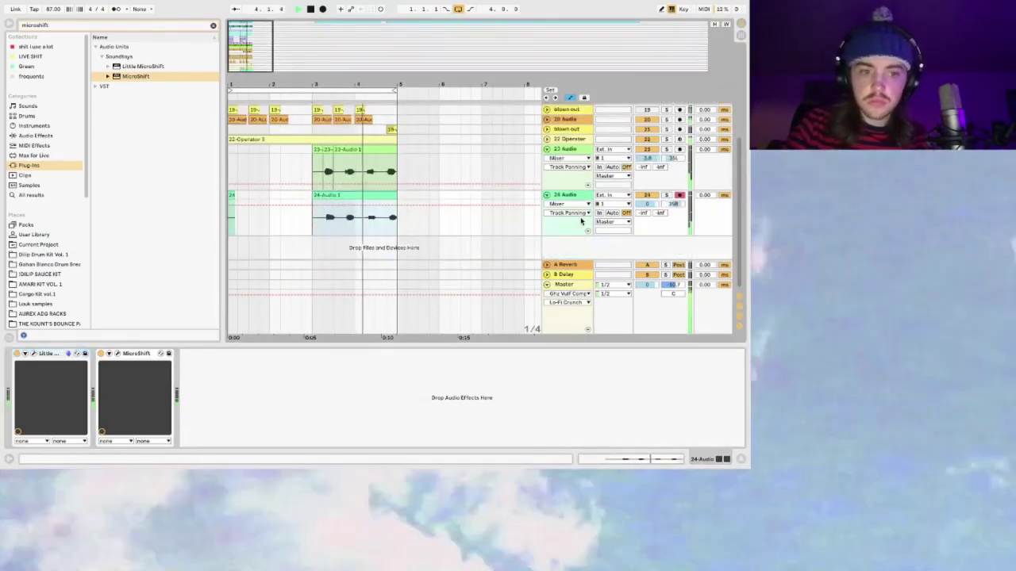
pyautogui.click(342, 194)
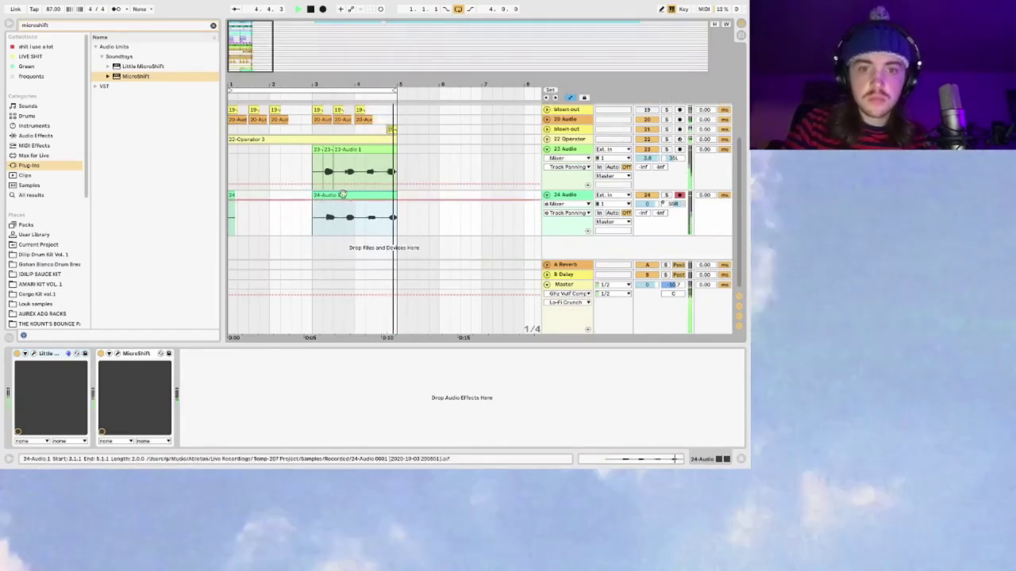
pyautogui.click(351, 204)
pyautogui.doubleClick(349, 196)
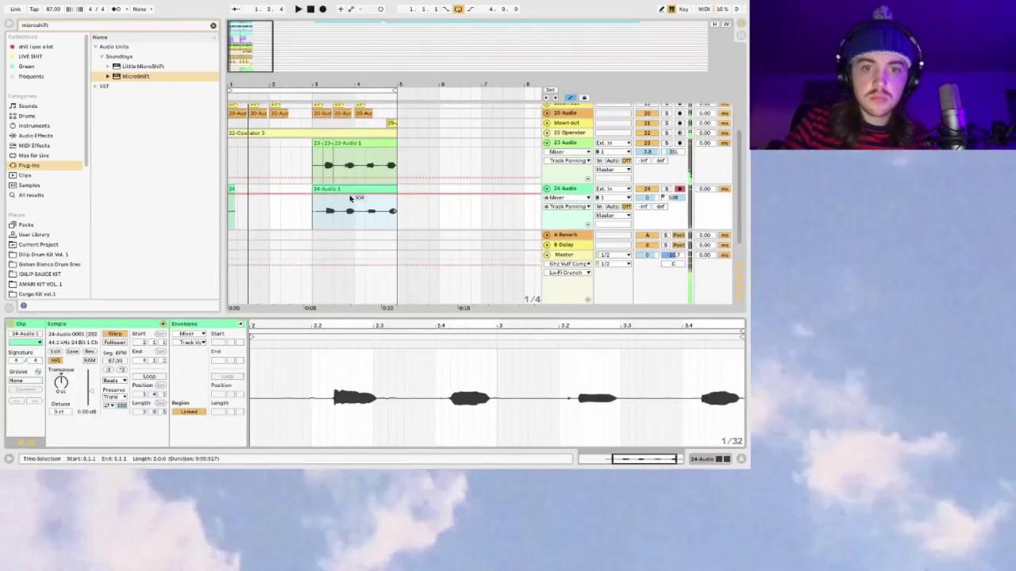
pyautogui.press('Delete')
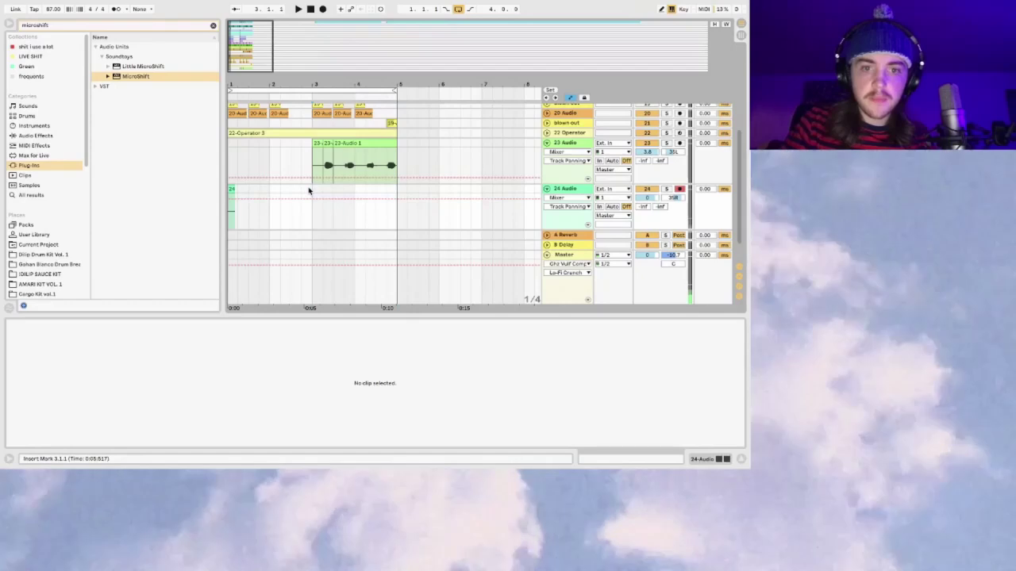
pyautogui.click(323, 10)
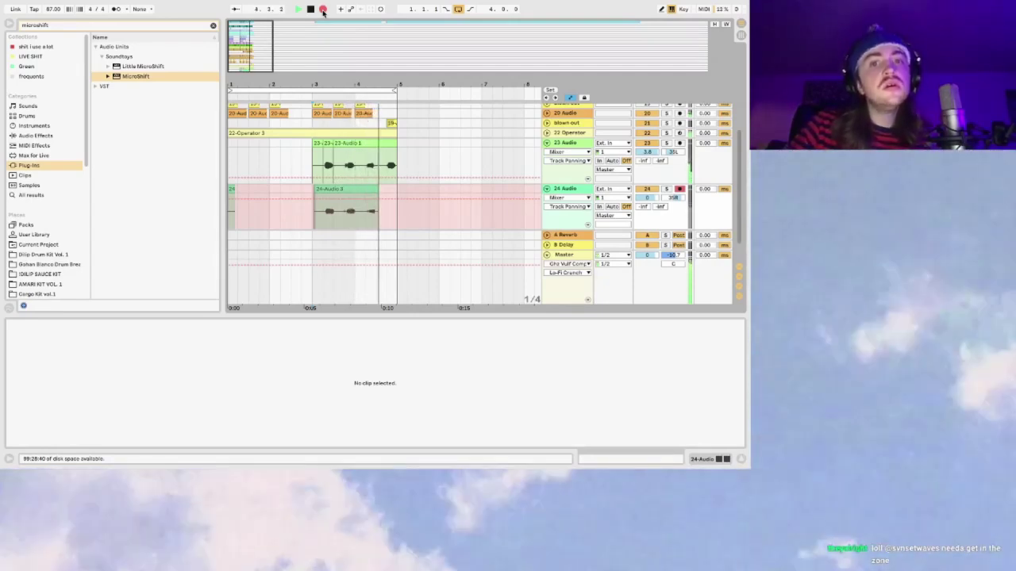
pyautogui.press('space')
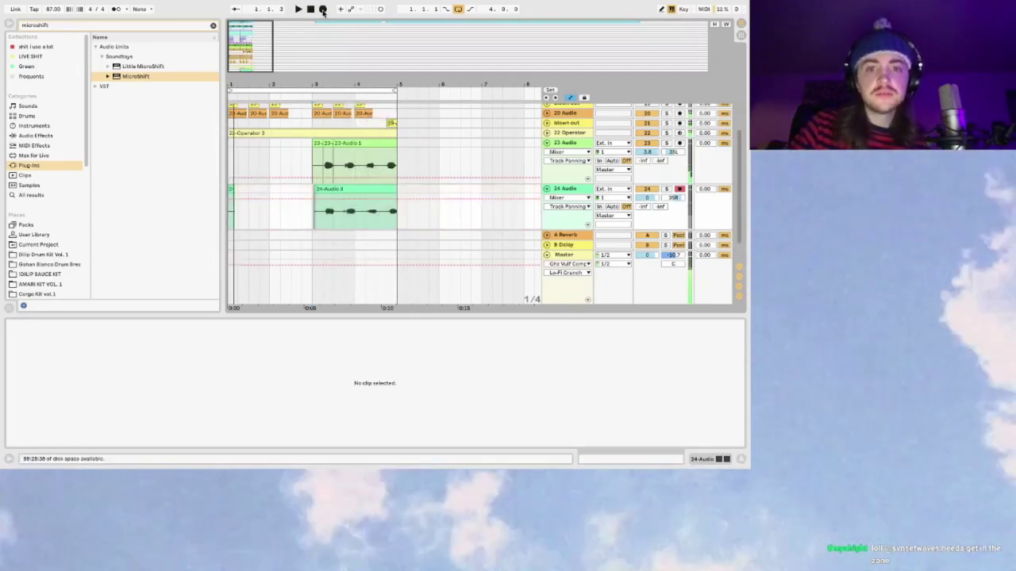
pyautogui.click(323, 10)
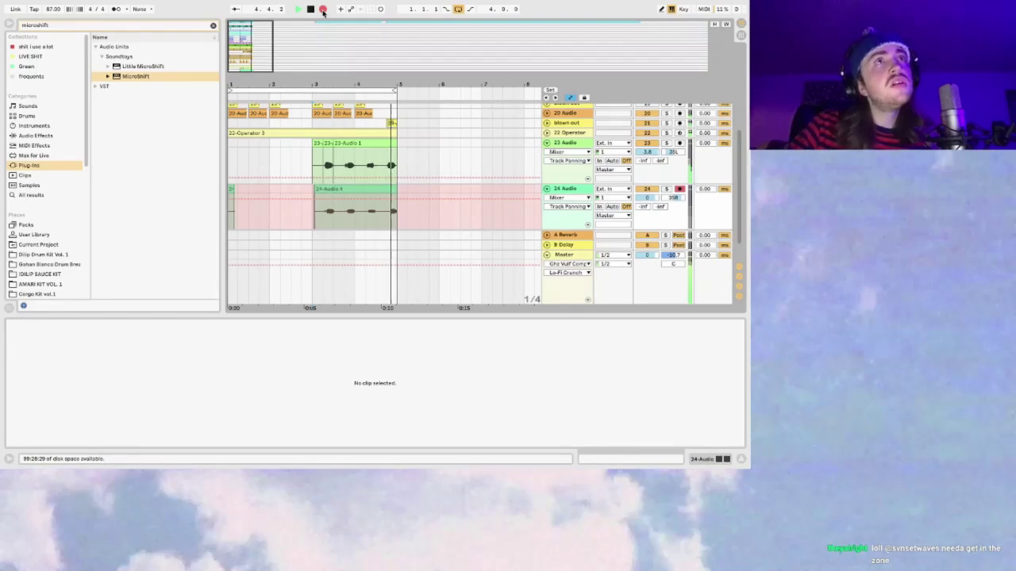
pyautogui.press('space')
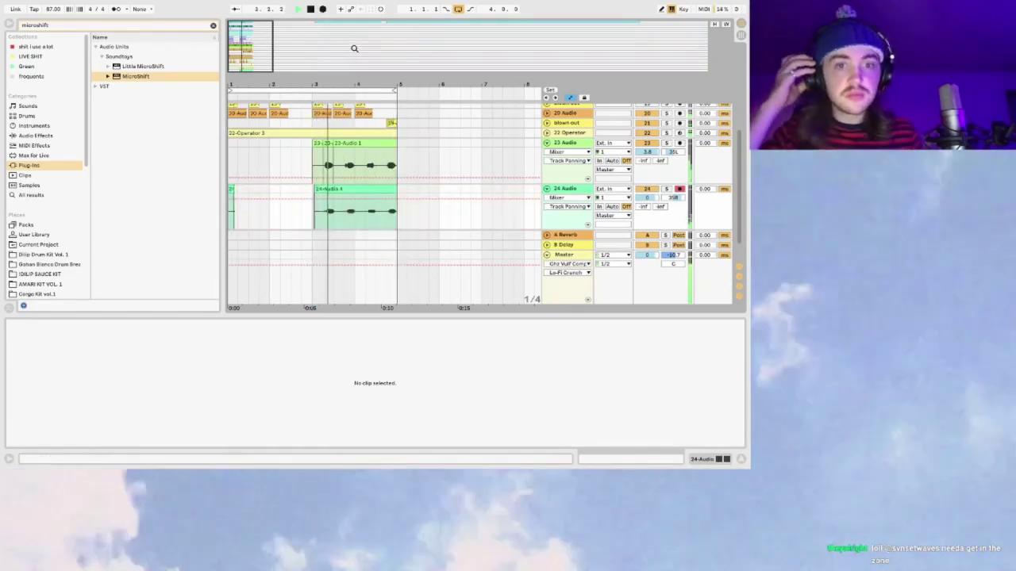
# Step: Raise 24-Audio 4's clip gain to 6.38 dB, align it at bar 3, and zoom out
pyautogui.click(320, 229)
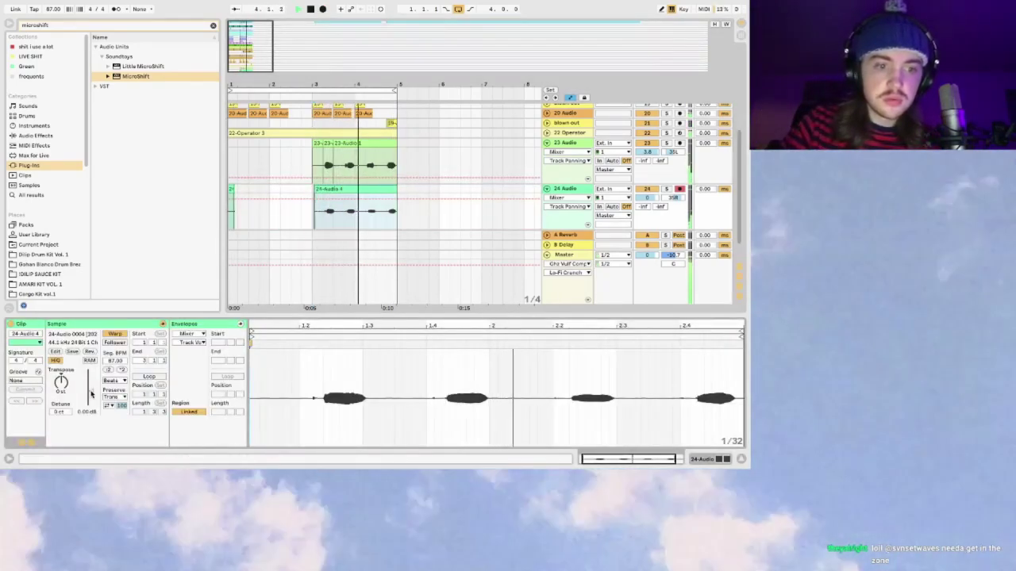
pyautogui.moveTo(90, 392); pyautogui.dragTo(90, 371)
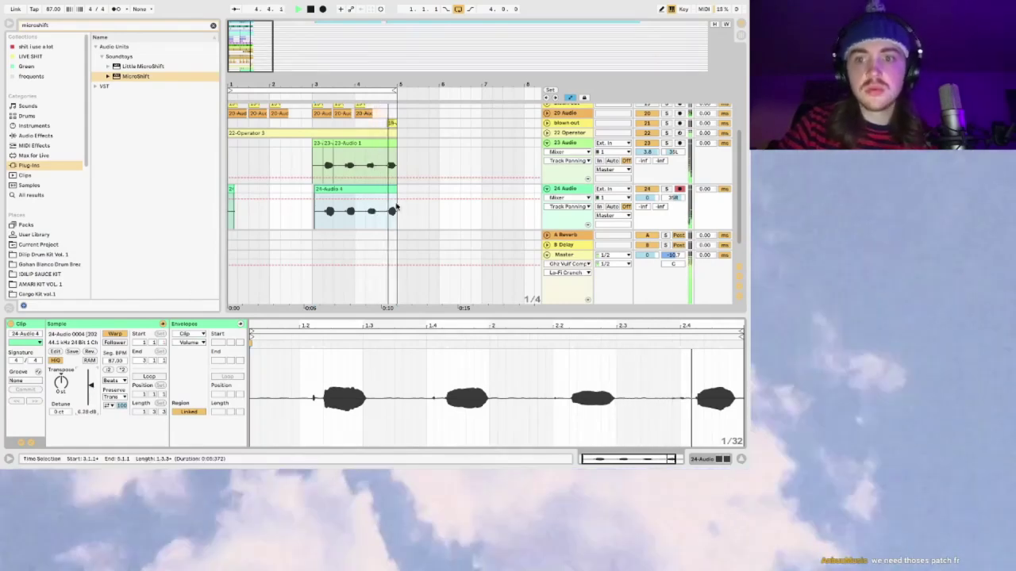
pyautogui.press('space')
pyautogui.press('+')
pyautogui.press('+')
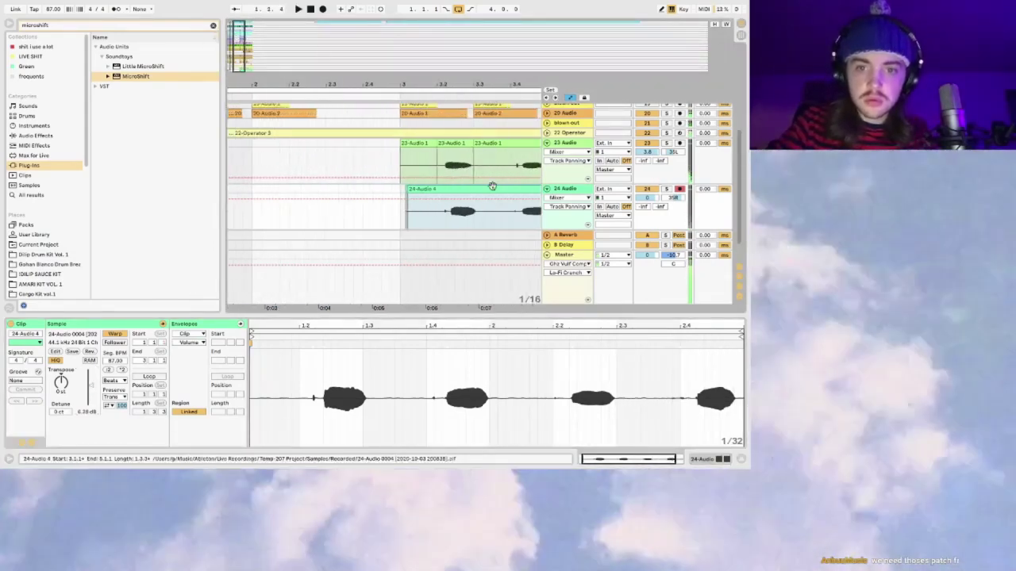
pyautogui.moveTo(472, 187); pyautogui.dragTo(453, 199)
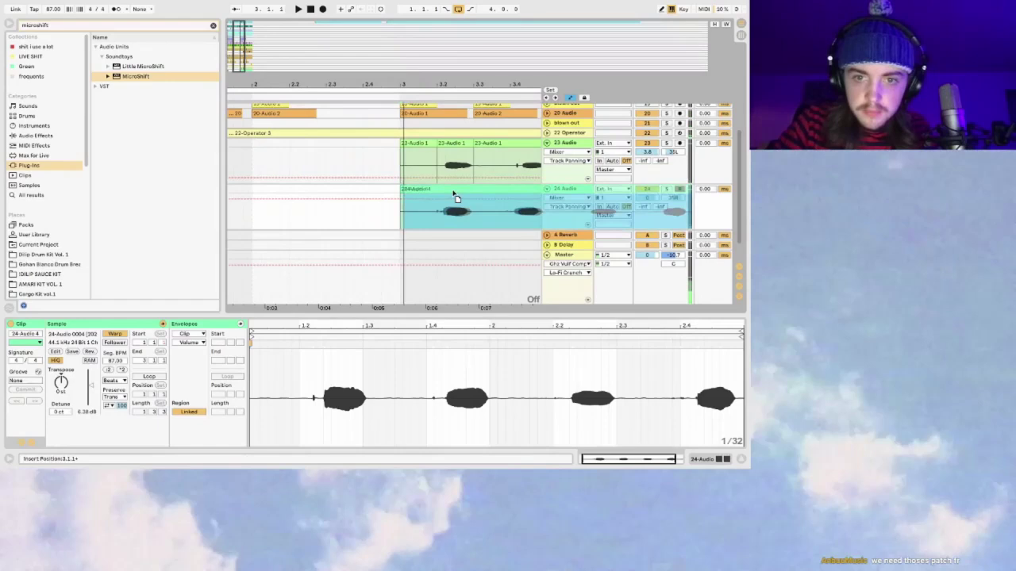
pyautogui.click(415, 197)
pyautogui.press('space')
pyautogui.click(400, 214)
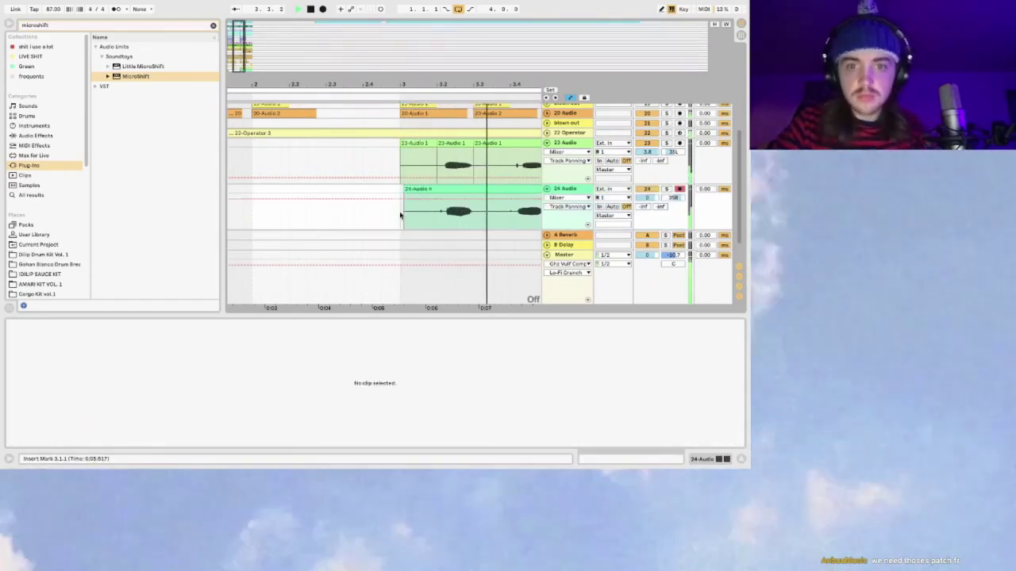
pyautogui.moveTo(361, 96); pyautogui.dragTo(439, 45)
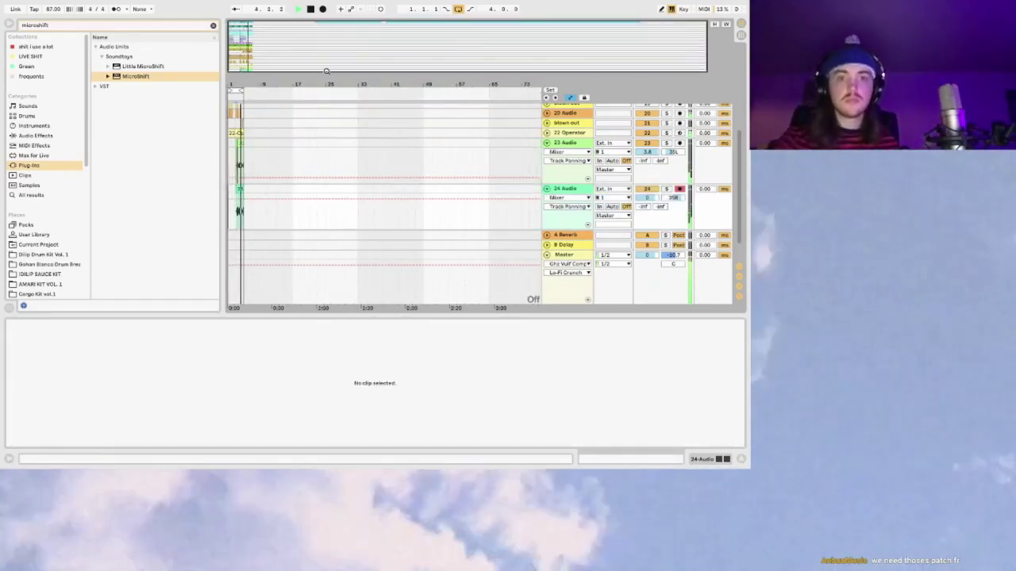
# Step: Group the two vocal tracks into 23 Group with Ctrl+G and fold it
pyautogui.click(577, 143)
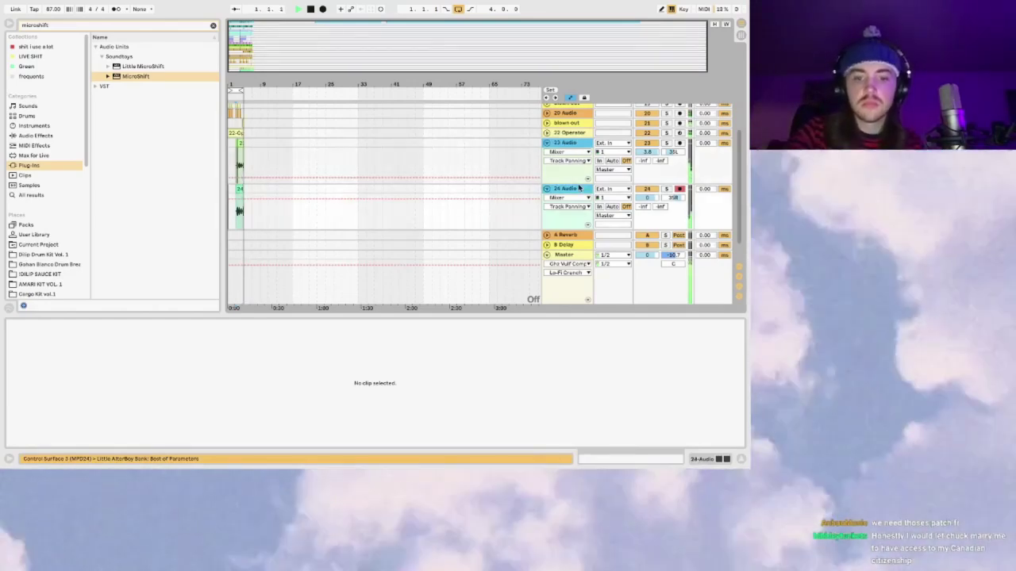
pyautogui.hotkey('ctrl', 'g')
pyautogui.click(547, 143)
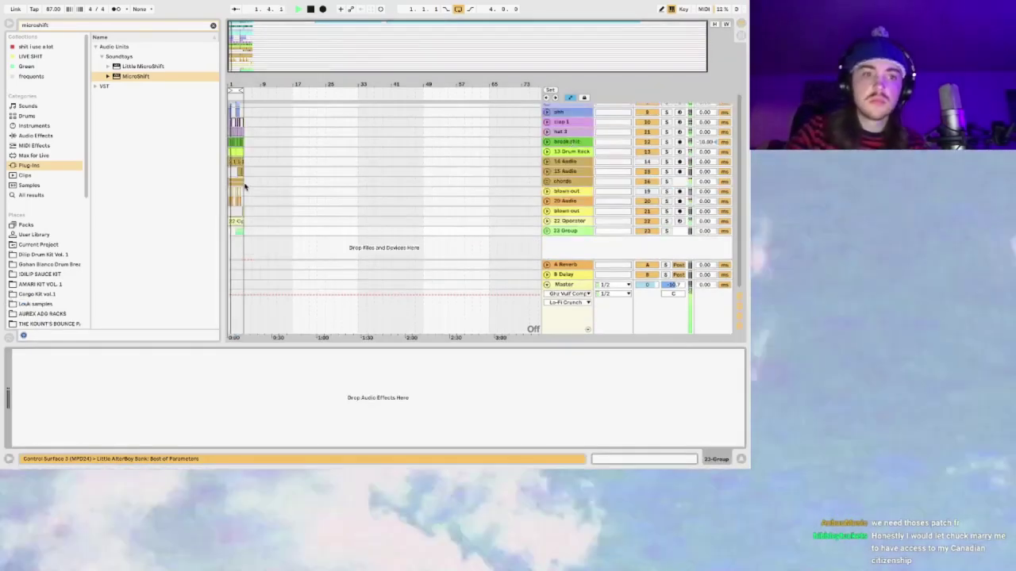
# Step: Add a Ping Pong Delay from Audio Effects to 23 Group
pyautogui.click(29, 136)
pyautogui.click(213, 25)
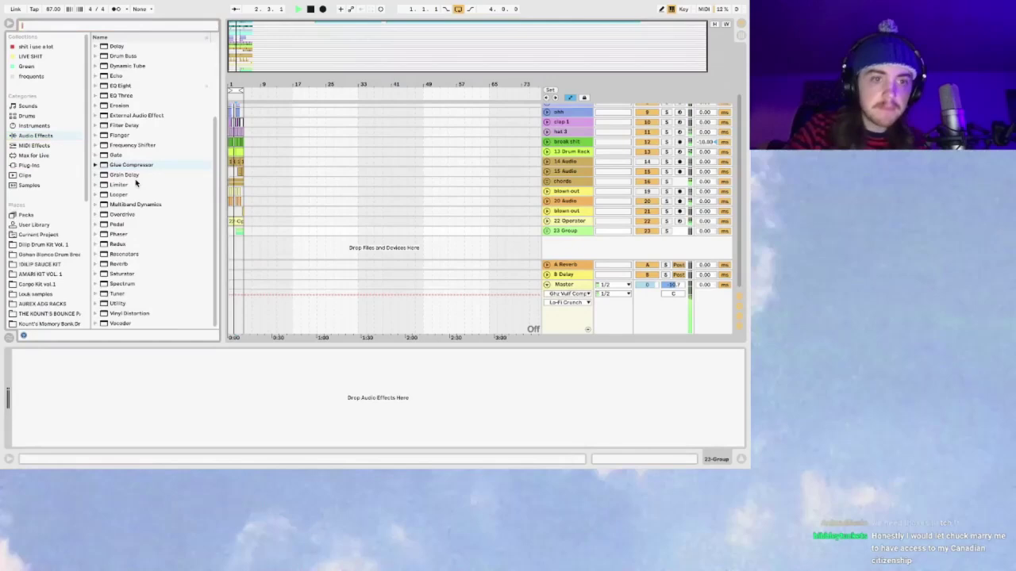
pyautogui.scroll(3, 136, 143)
pyautogui.moveTo(135, 136); pyautogui.dragTo(215, 161)
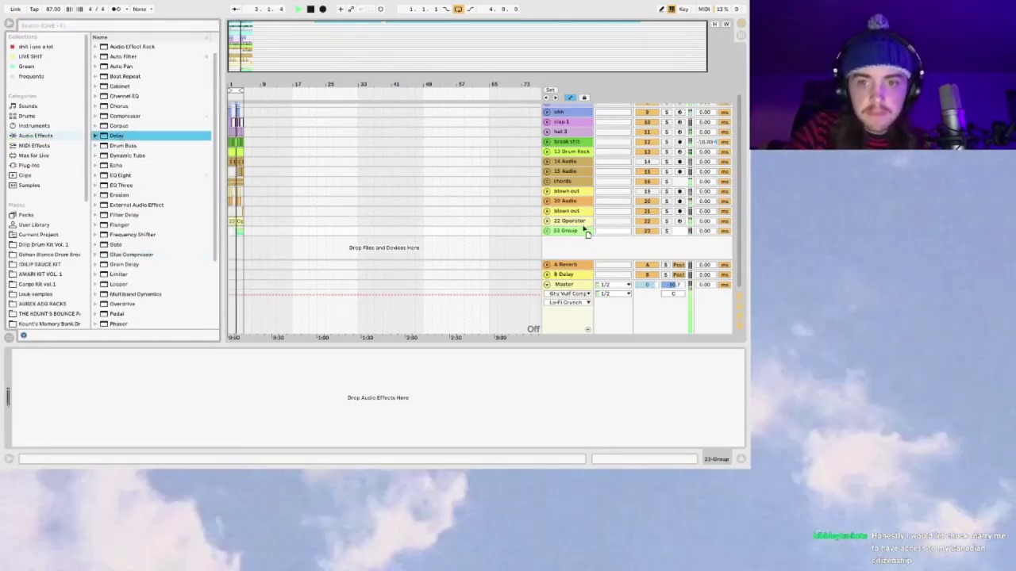
pyautogui.moveTo(583, 231); pyautogui.dragTo(583, 231)
pyautogui.click(186, 404)
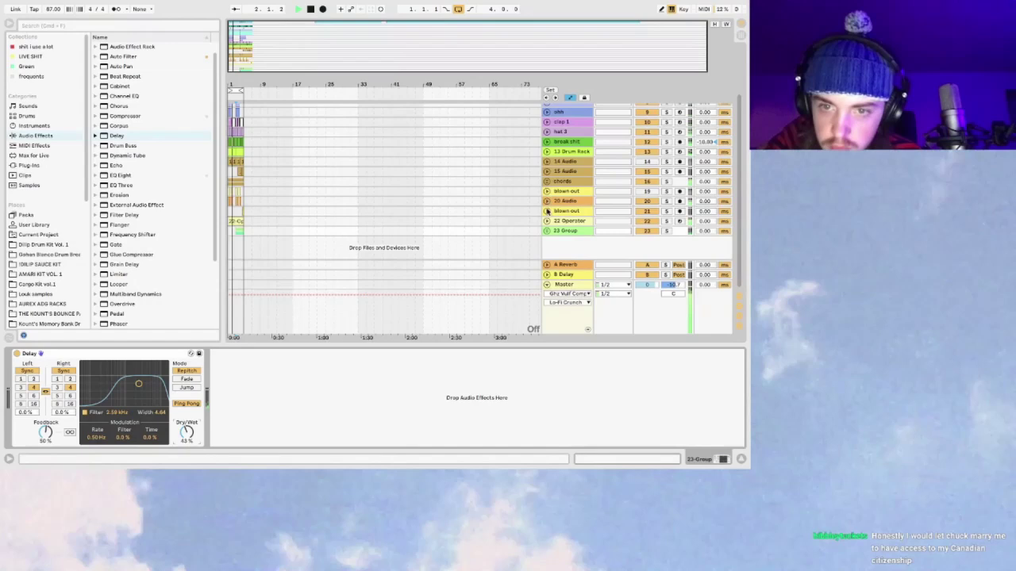
pyautogui.click(548, 232)
# Step: Find Waves Tune Real-Time (s) under Plug-Ins by searching 'real-t' and load it onto 24 Audio
pyautogui.click(574, 183)
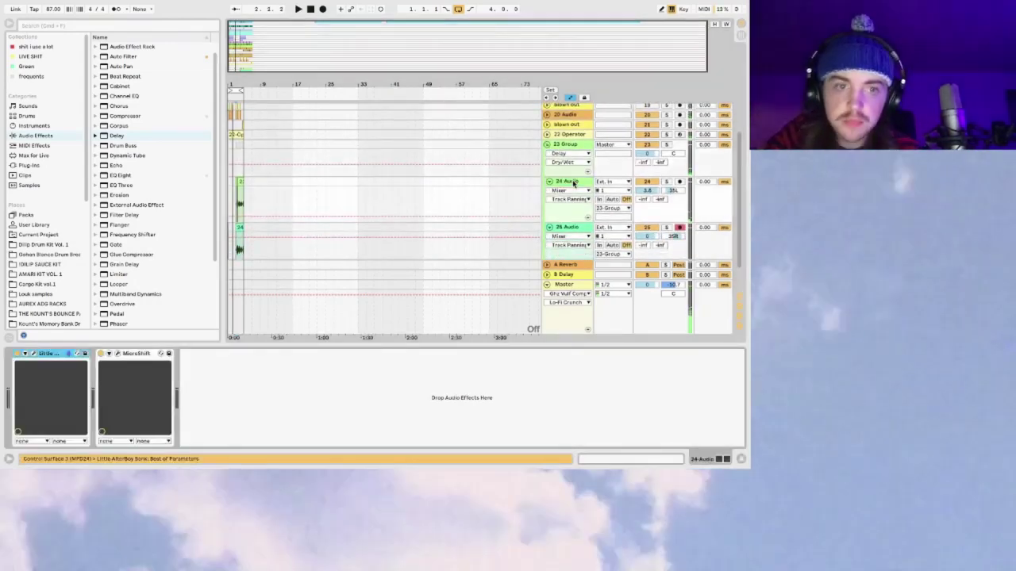
pyautogui.click(33, 126)
pyautogui.click(45, 135)
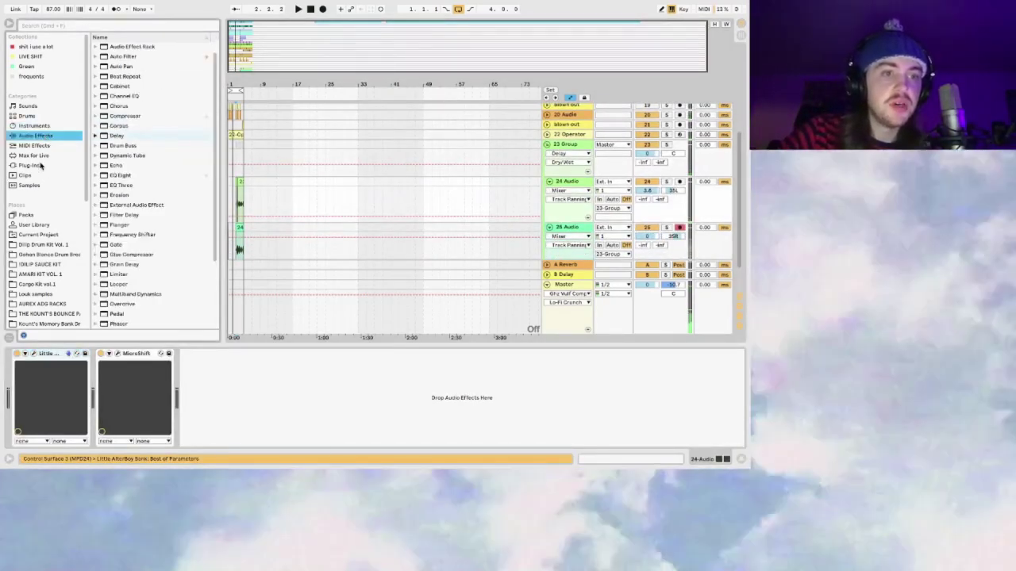
pyautogui.click(40, 165)
pyautogui.click(105, 28)
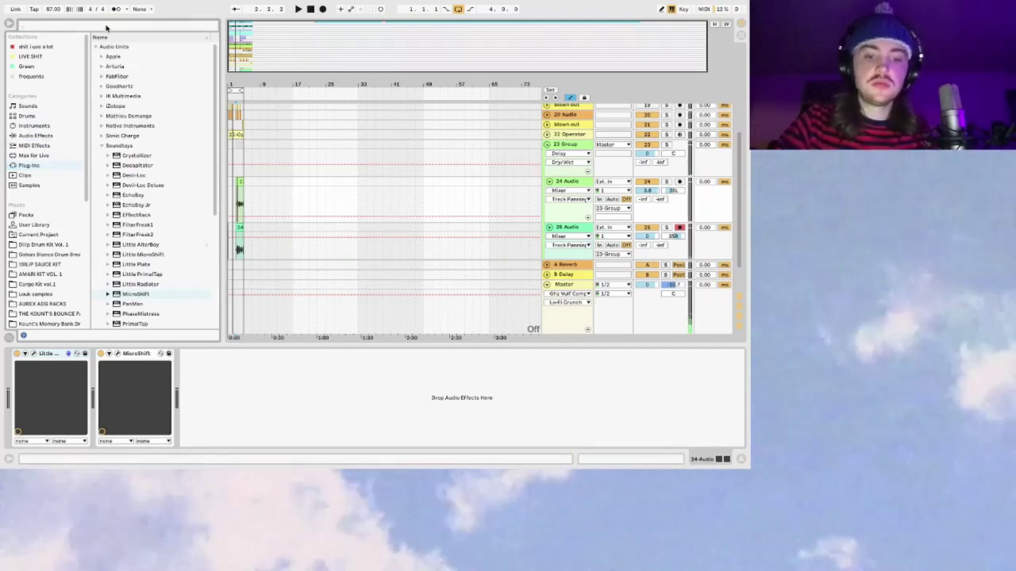
pyautogui.write('real-t')
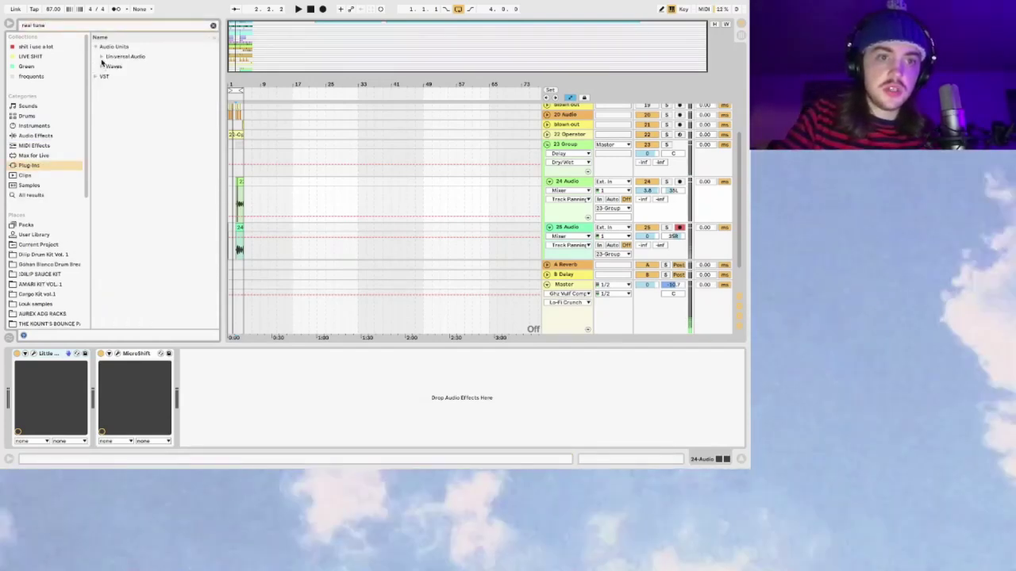
pyautogui.press('Down')
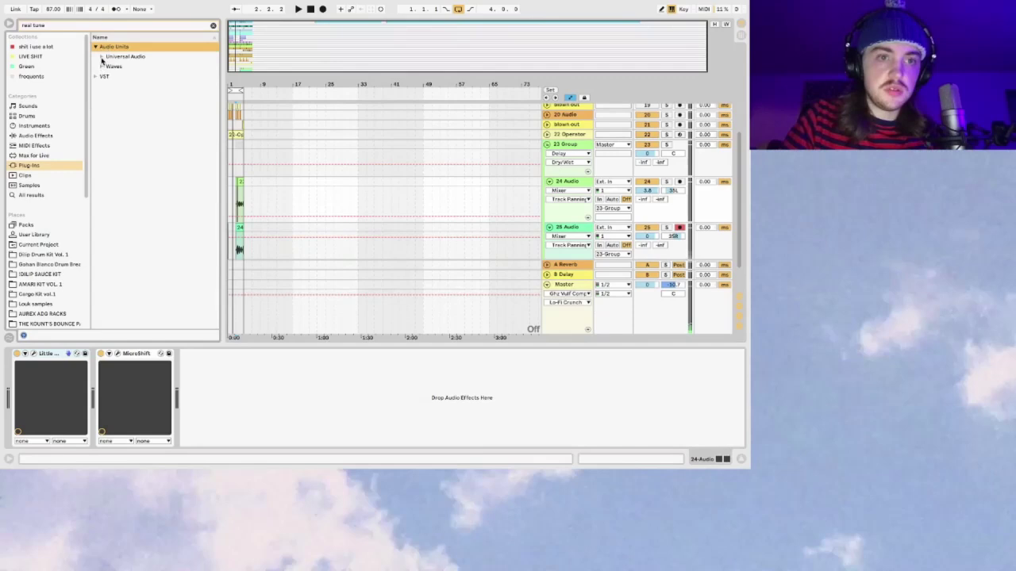
pyautogui.click(101, 66)
pyautogui.click(121, 76)
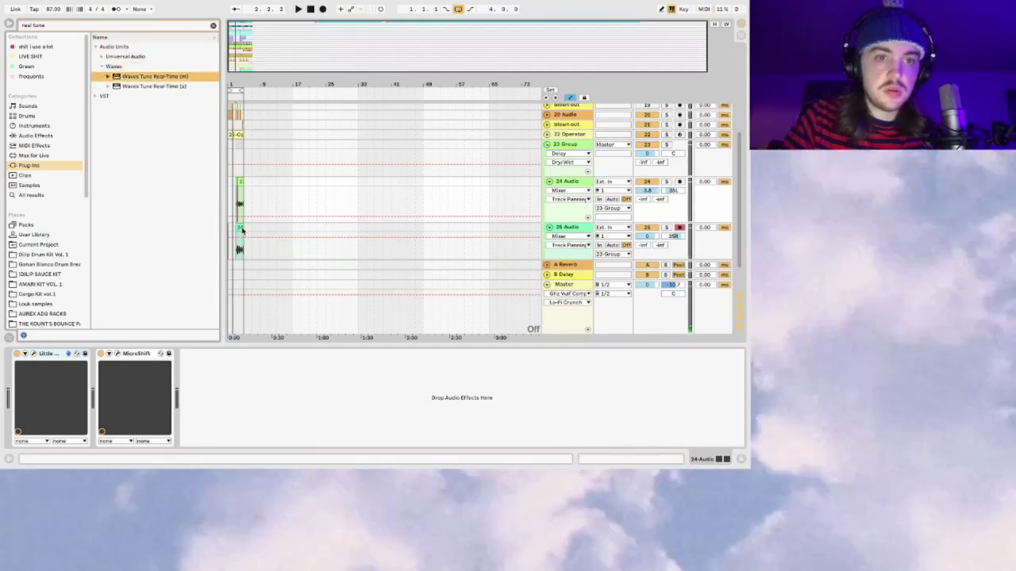
pyautogui.moveTo(151, 86); pyautogui.dragTo(234, 355)
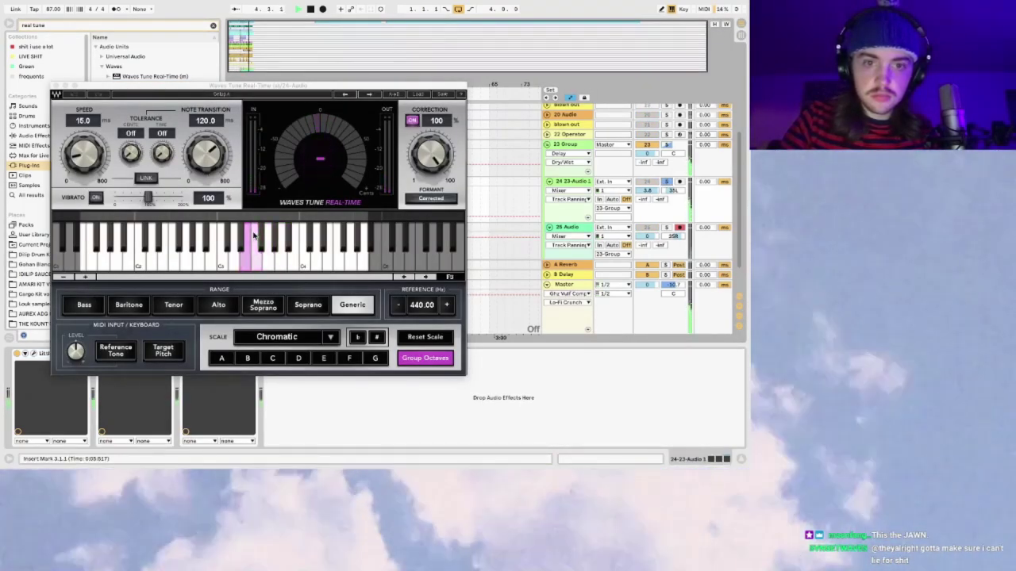
# Step: Give Waves Tune a 3.3 ms note transition and an E Major scale, then close its window
pyautogui.moveTo(205, 155); pyautogui.dragTo(206, 191)
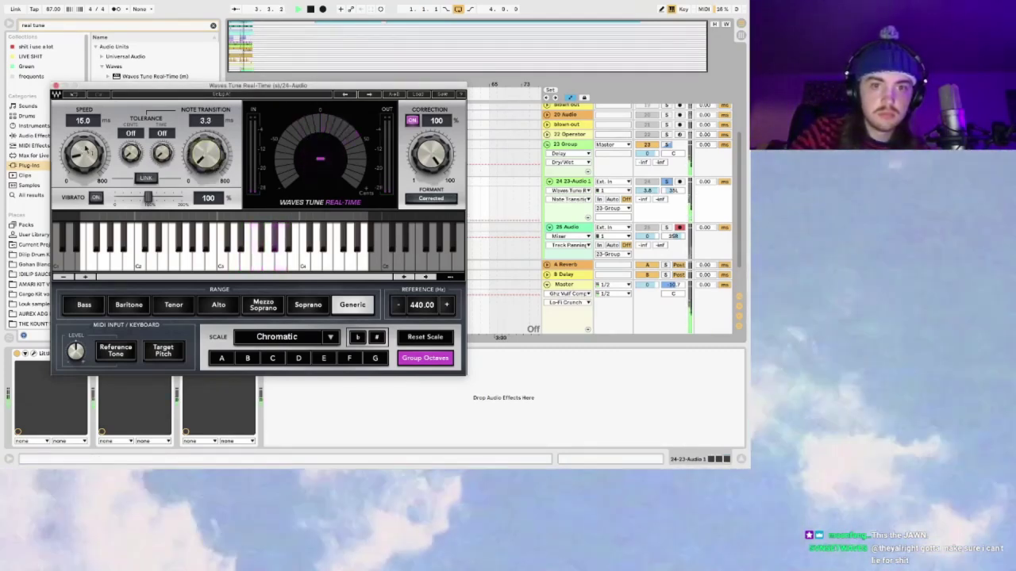
pyautogui.scroll(-1, 294, 341)
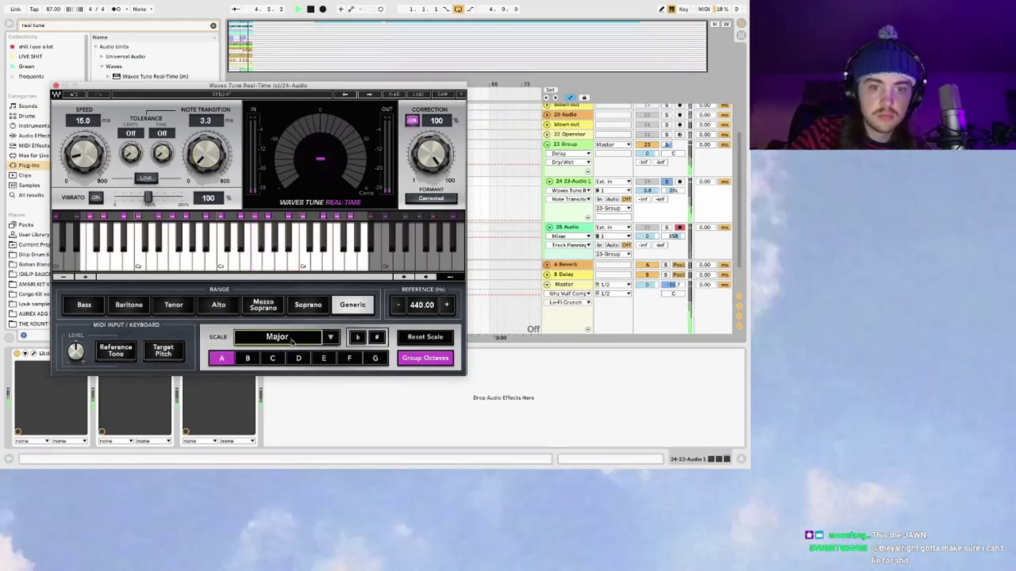
pyautogui.click(324, 358)
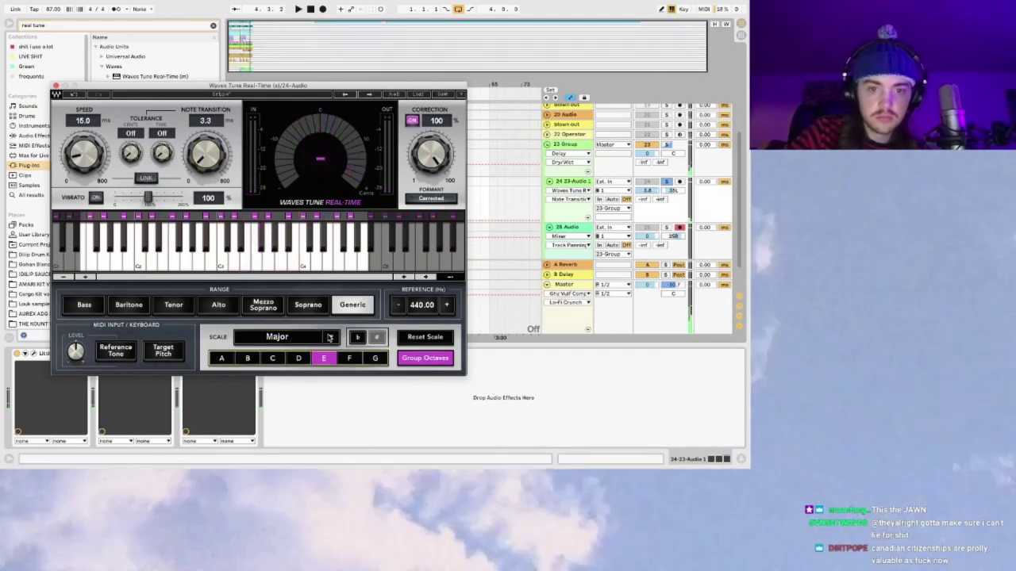
pyautogui.click(330, 338)
pyautogui.click(356, 337)
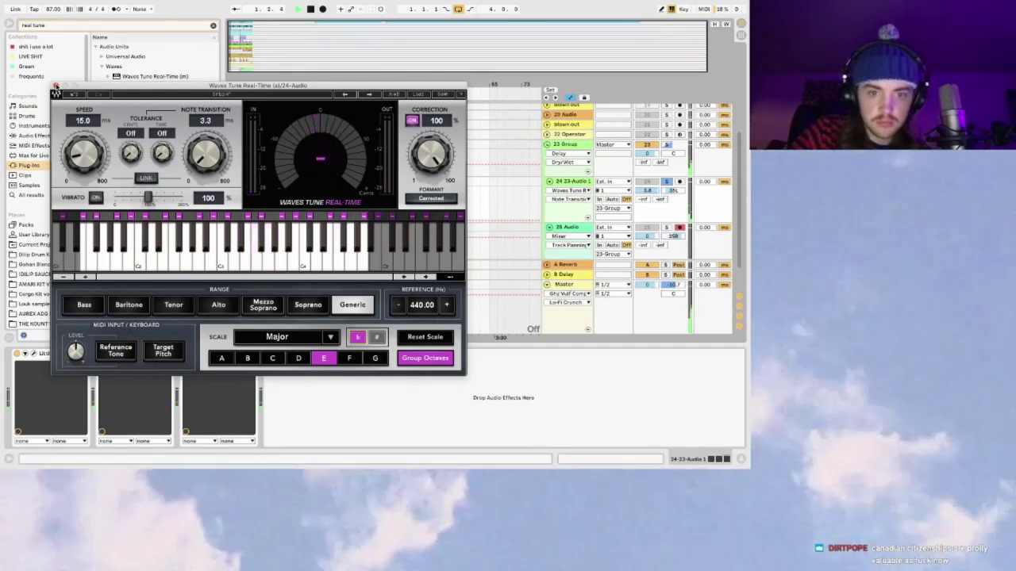
pyautogui.click(56, 85)
pyautogui.click(254, 354)
pyautogui.scroll(-1, 669, 142)
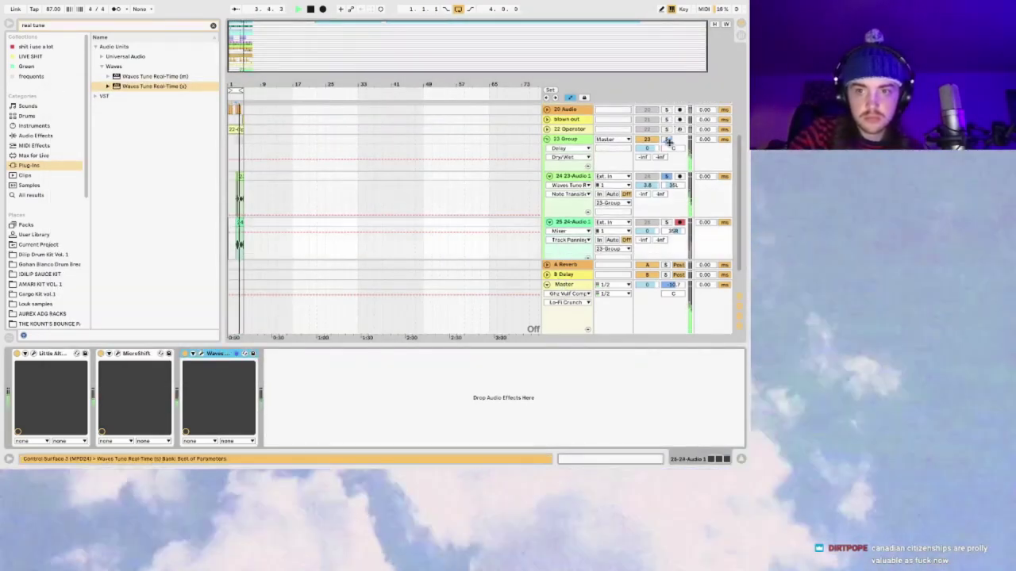
# Step: Play the song to audition the group's Delay, unsoloing the second vocal track
pyautogui.click(668, 141)
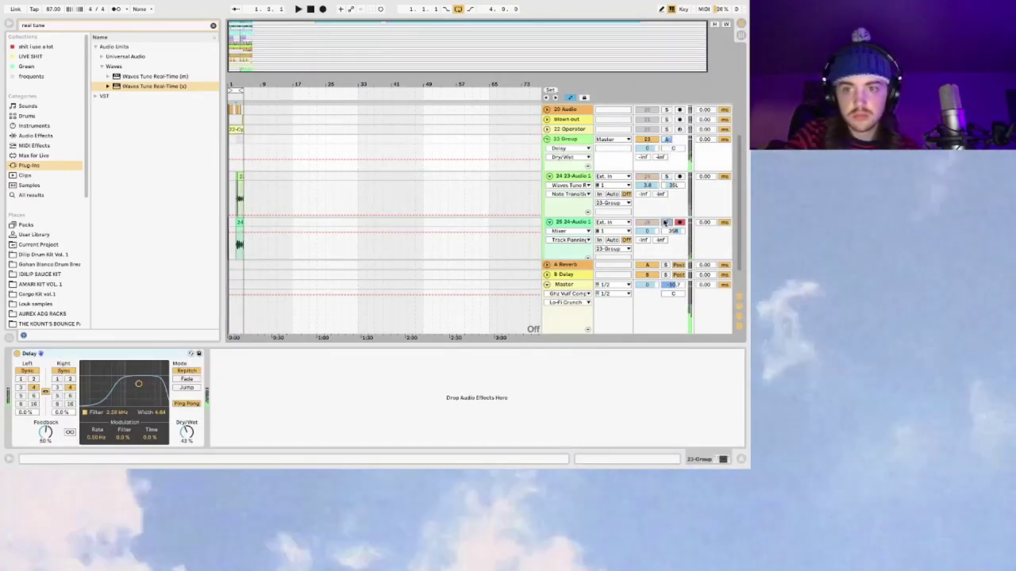
pyautogui.press('space')
pyautogui.click(584, 223)
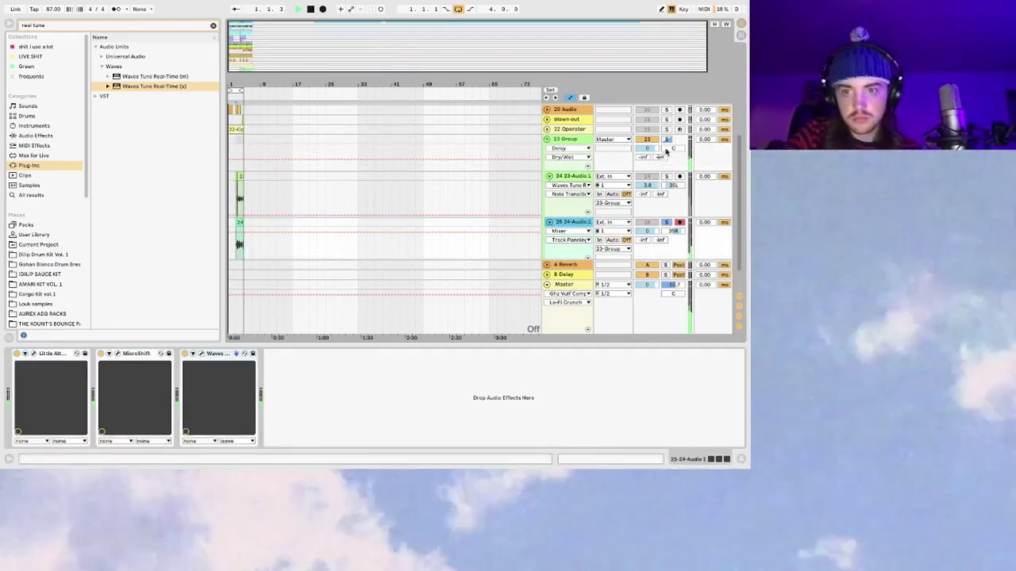
pyautogui.click(668, 139)
pyautogui.press('space')
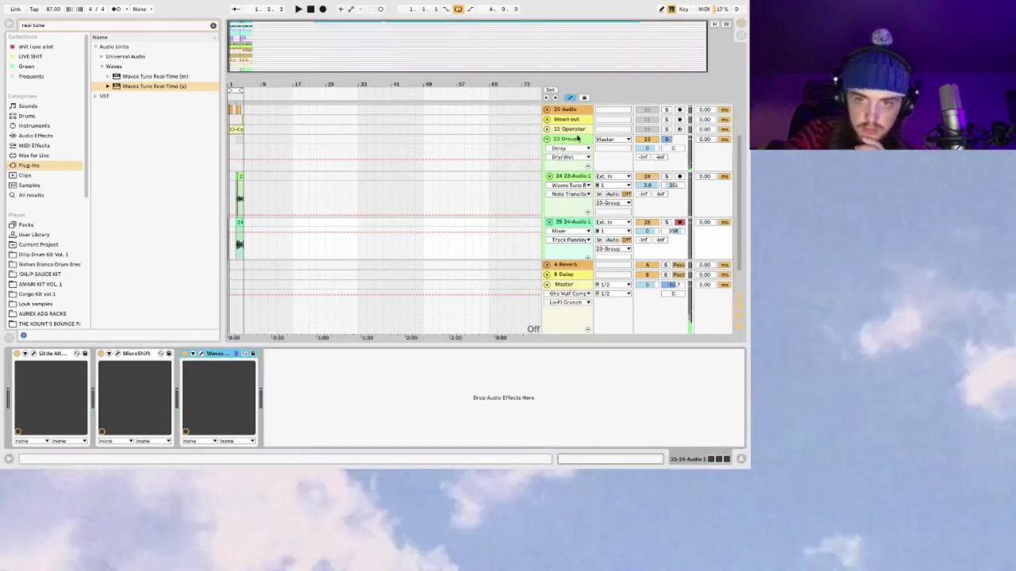
pyautogui.click(577, 138)
pyautogui.click(573, 179)
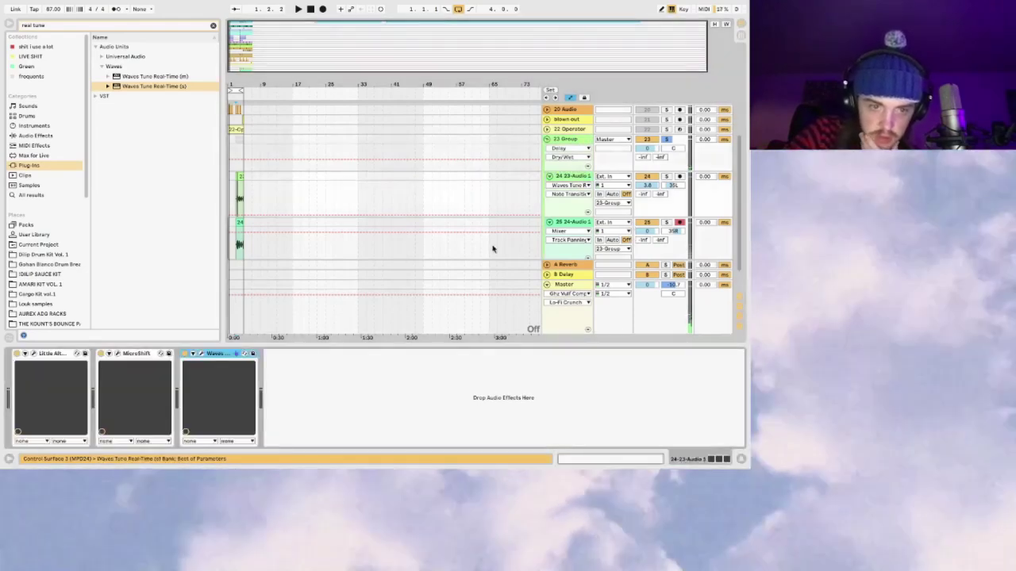
# Step: Switch the first vocal track's Waves Tune scale to C Natural Minor and close its window
pyautogui.click(209, 354)
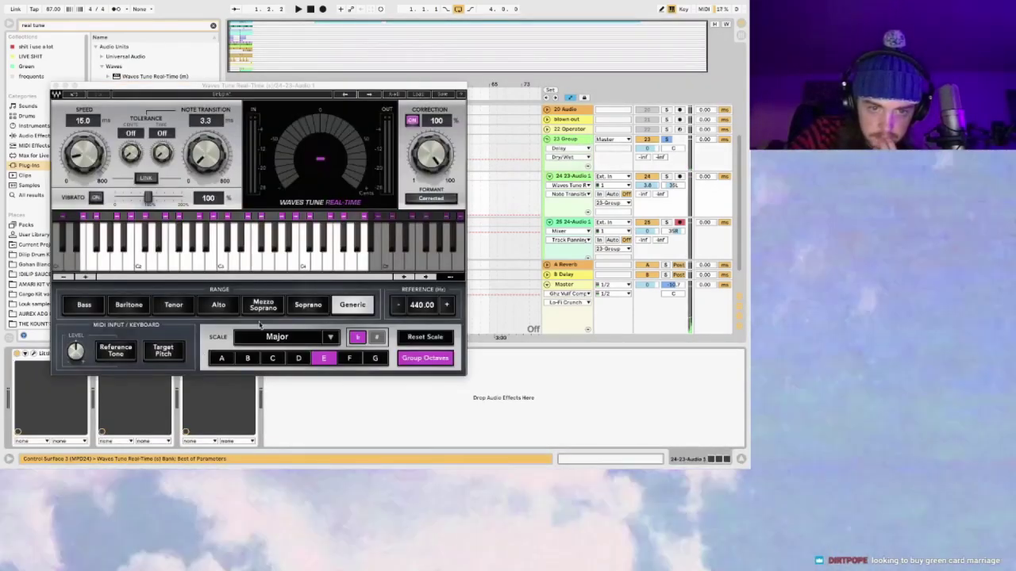
pyautogui.click(327, 338)
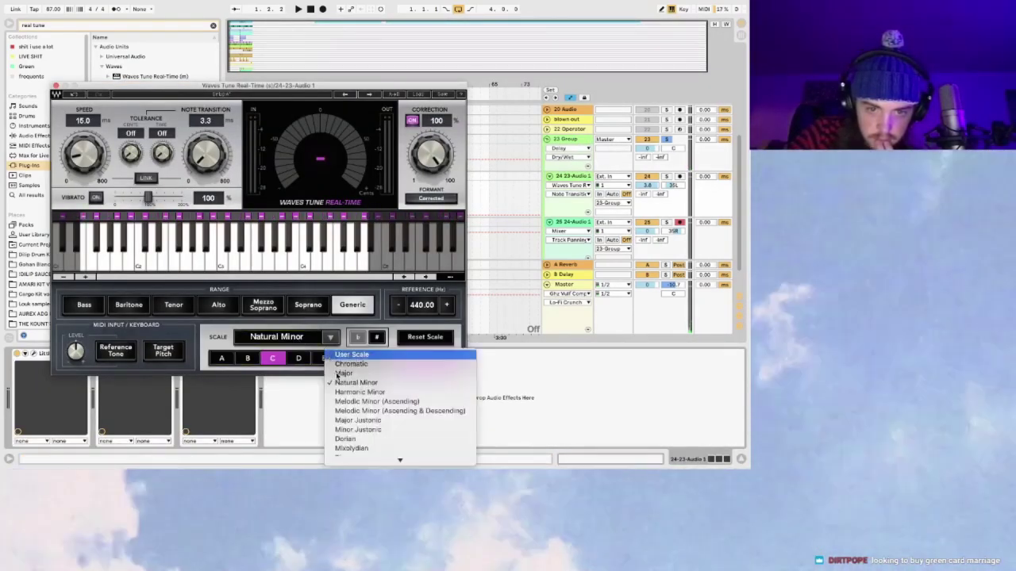
pyautogui.click(342, 373)
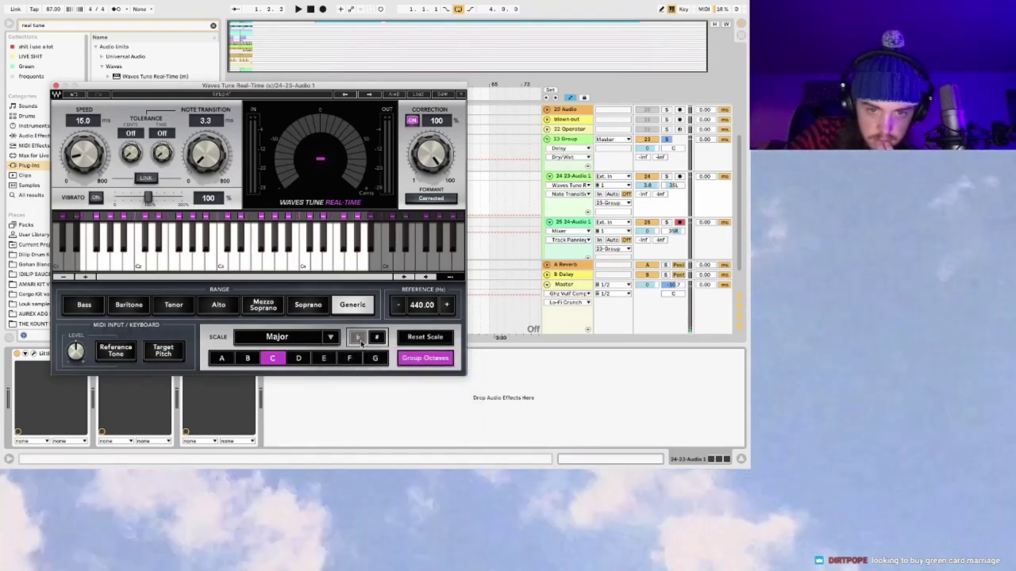
pyautogui.click(330, 339)
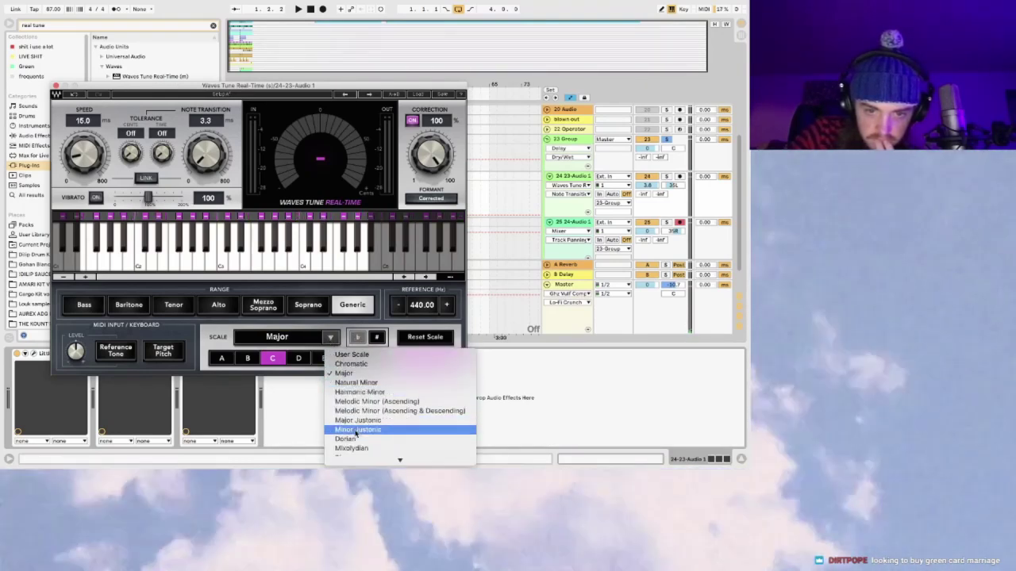
pyautogui.click(375, 383)
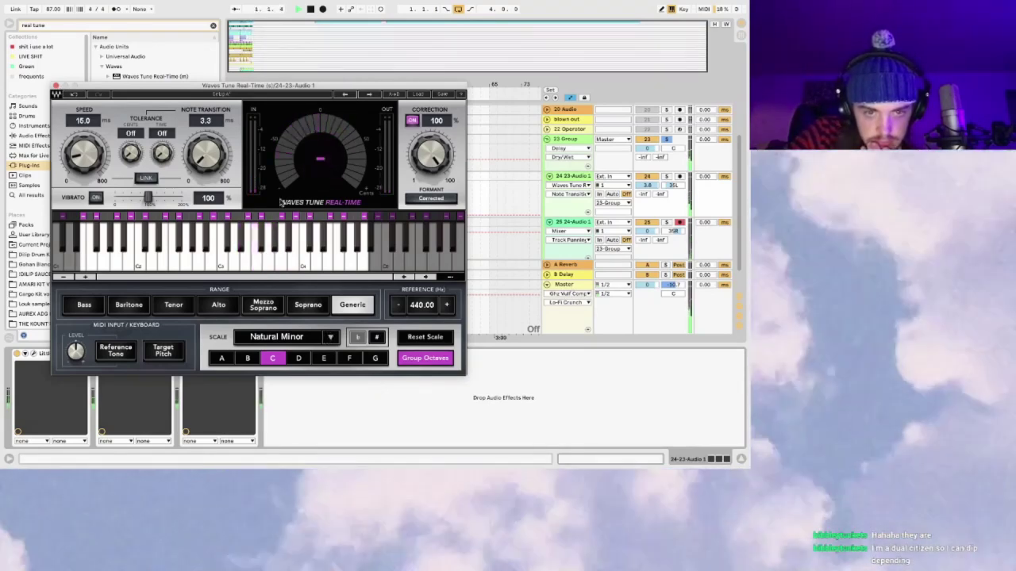
pyautogui.click(56, 85)
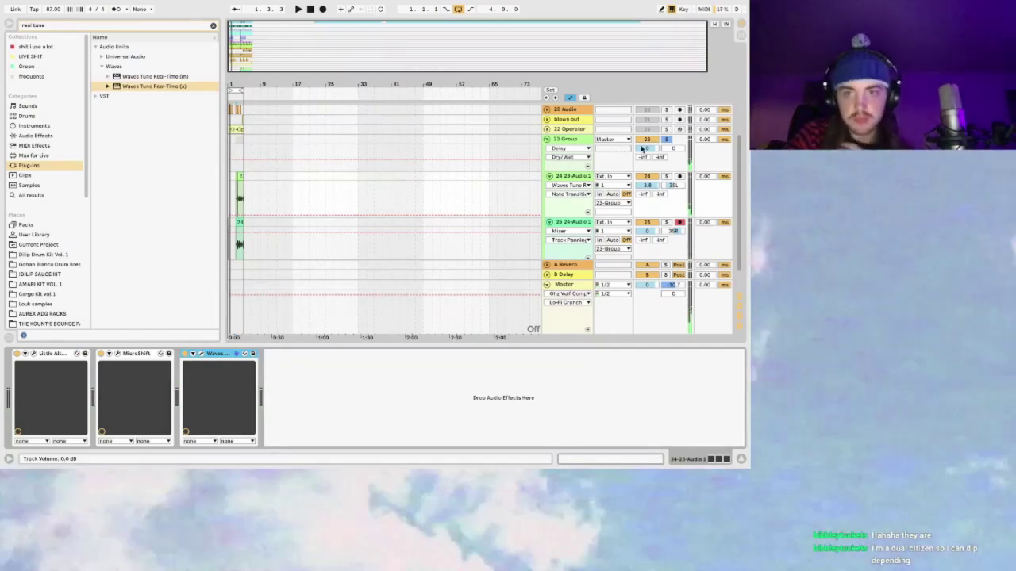
# Step: Raise the vocal group's volume to 4.5 dB during playback and fold the group
pyautogui.press('space')
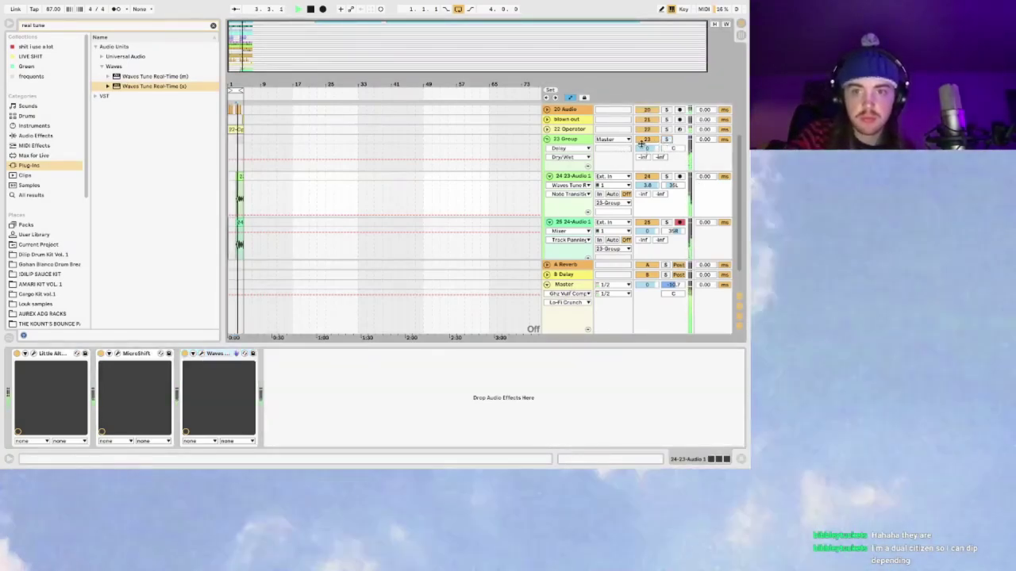
pyautogui.moveTo(647, 148); pyautogui.dragTo(647, 136)
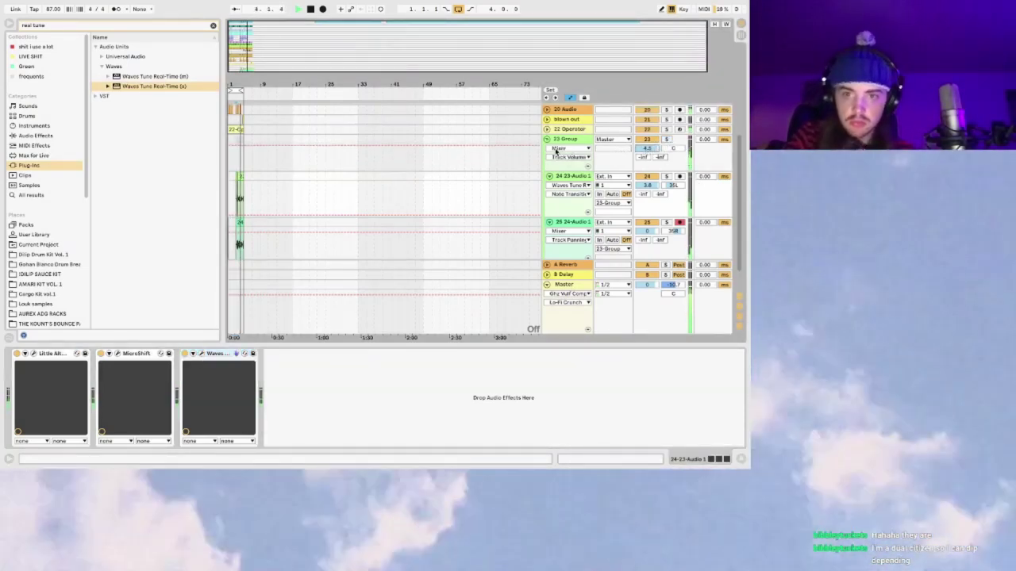
pyautogui.click(545, 139)
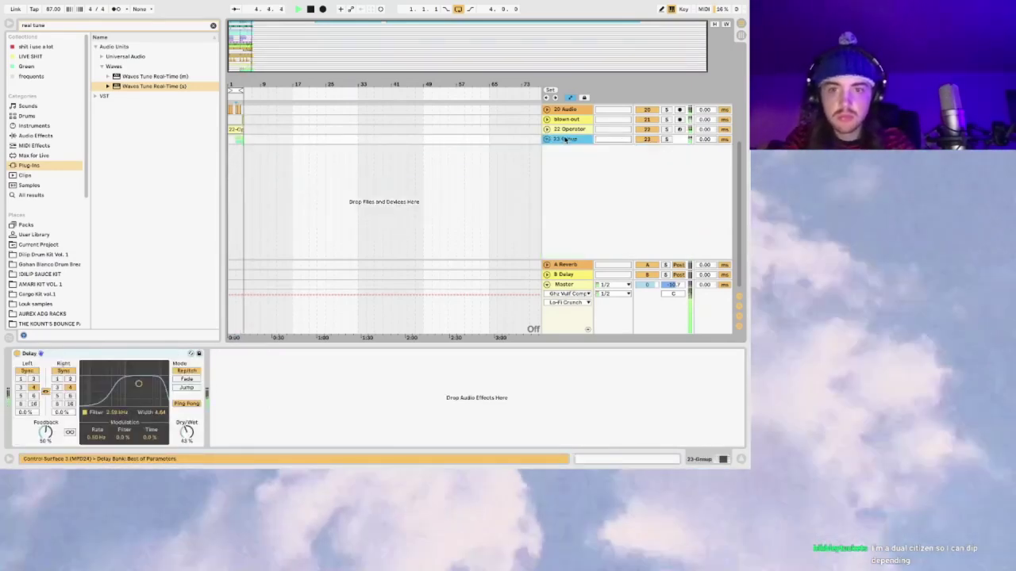
# Step: Rename the vocal group track to 'dumb vocals'
pyautogui.press('super+r')
pyautogui.write('drum vocals')
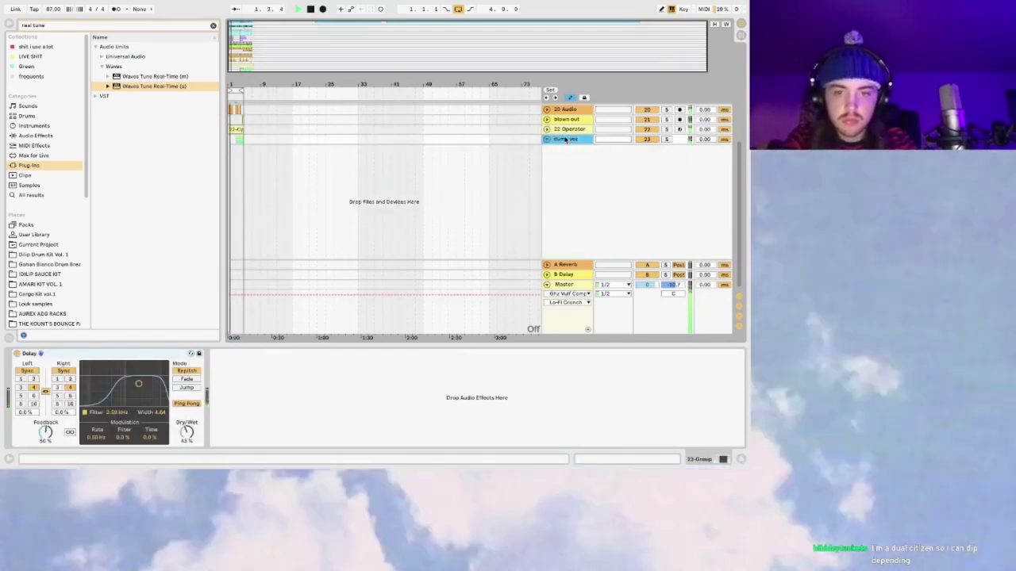
pyautogui.press('Return')
pyautogui.click(546, 139)
pyautogui.click(546, 139)
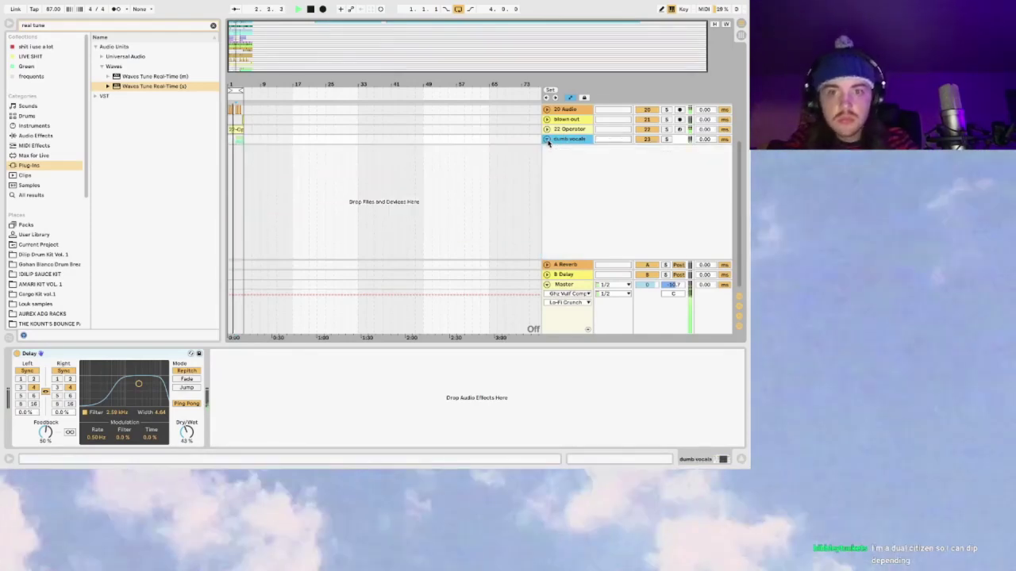
pyautogui.click(560, 129)
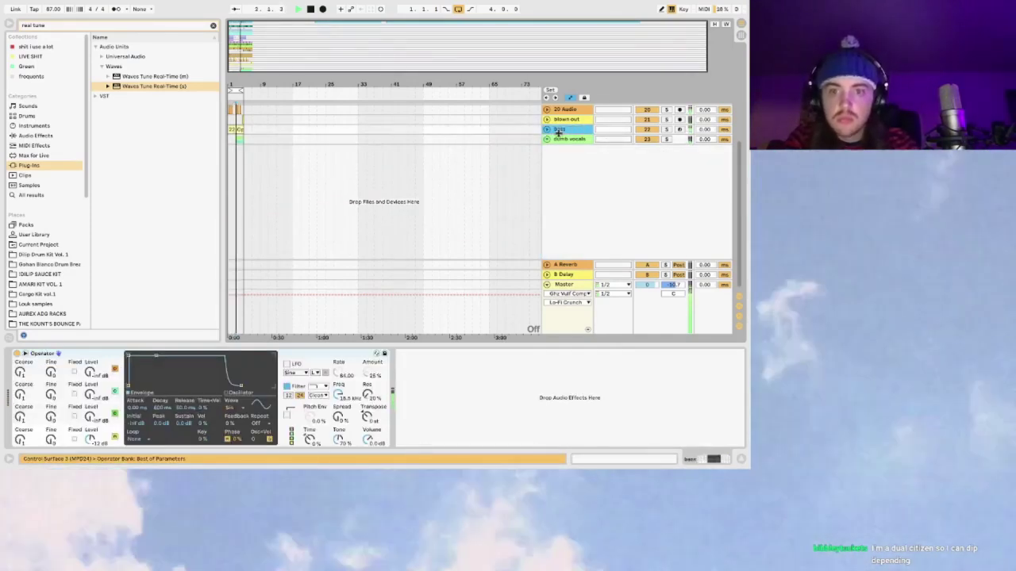
# Step: Inspect the blown out, break shit and kick tracks, showing the kick's Drum Rack
pyautogui.click(231, 119)
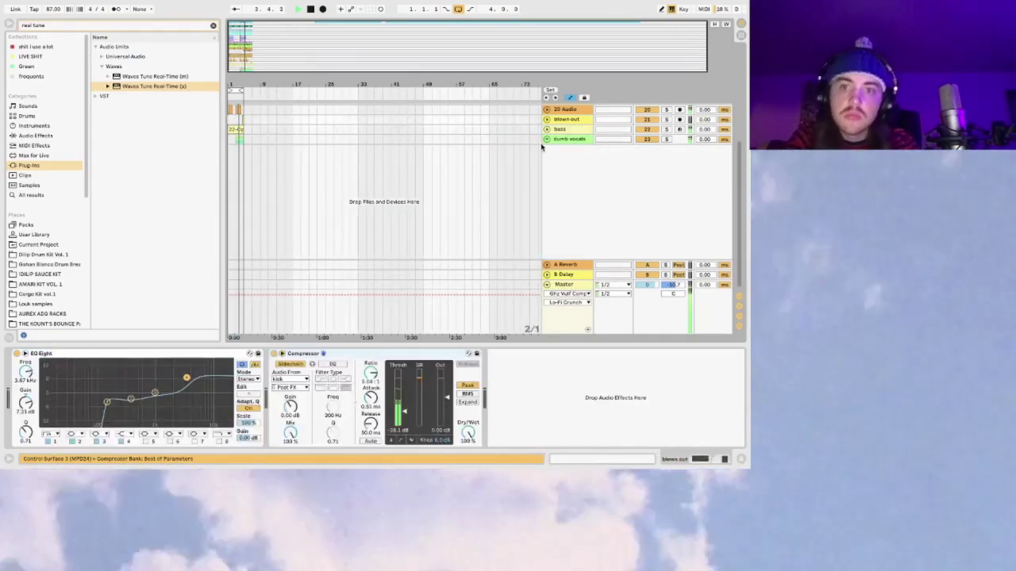
pyautogui.click(546, 139)
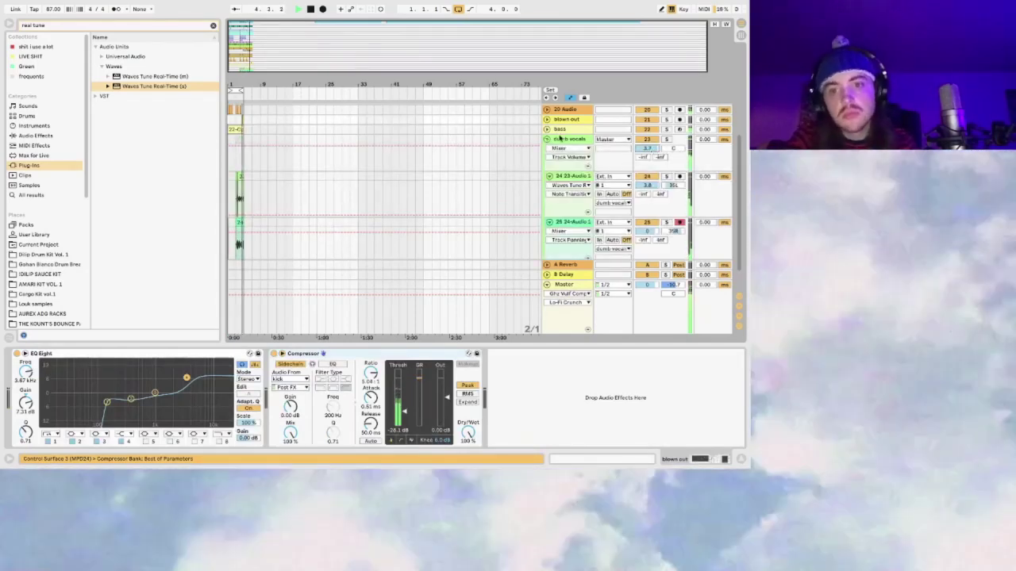
pyautogui.click(546, 139)
pyautogui.scroll(5, 551, 159)
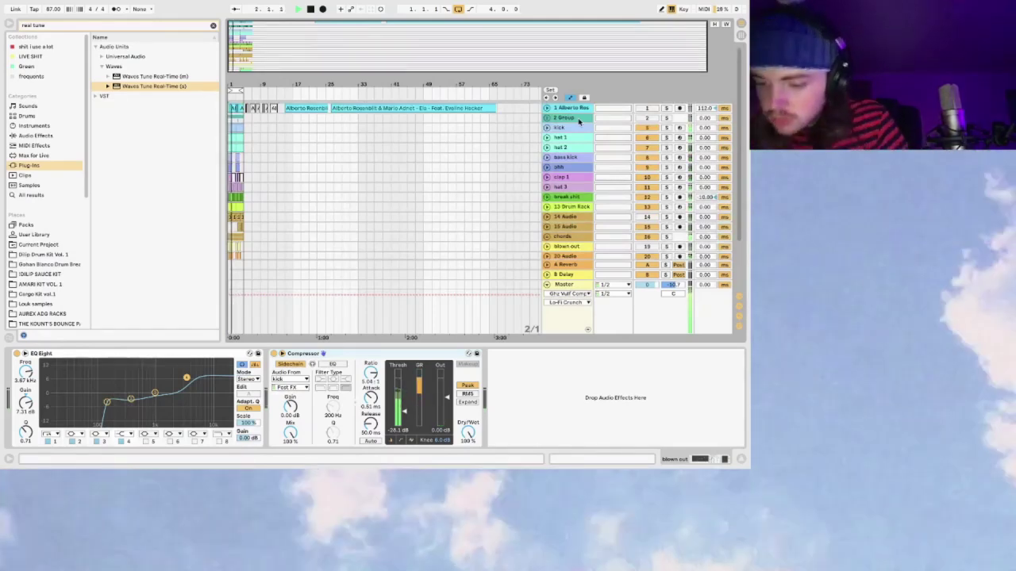
pyautogui.scroll(-5, 571, 155)
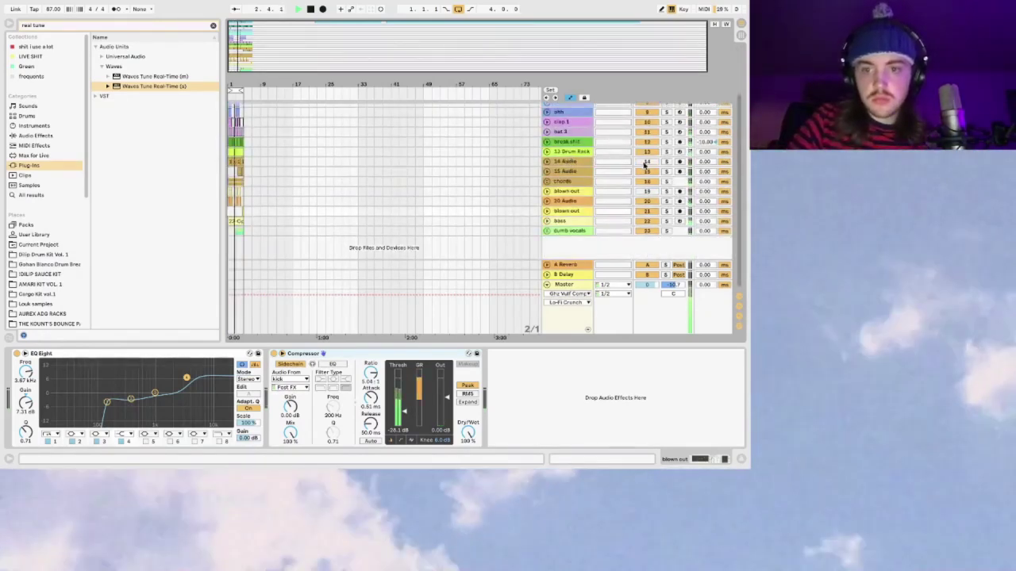
pyautogui.scroll(5, 644, 164)
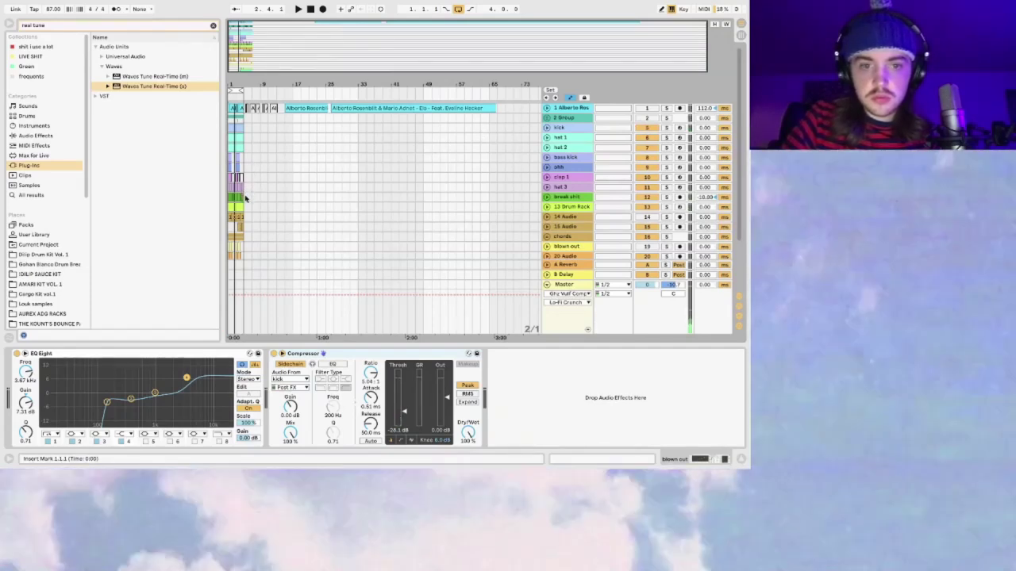
pyautogui.click(234, 154)
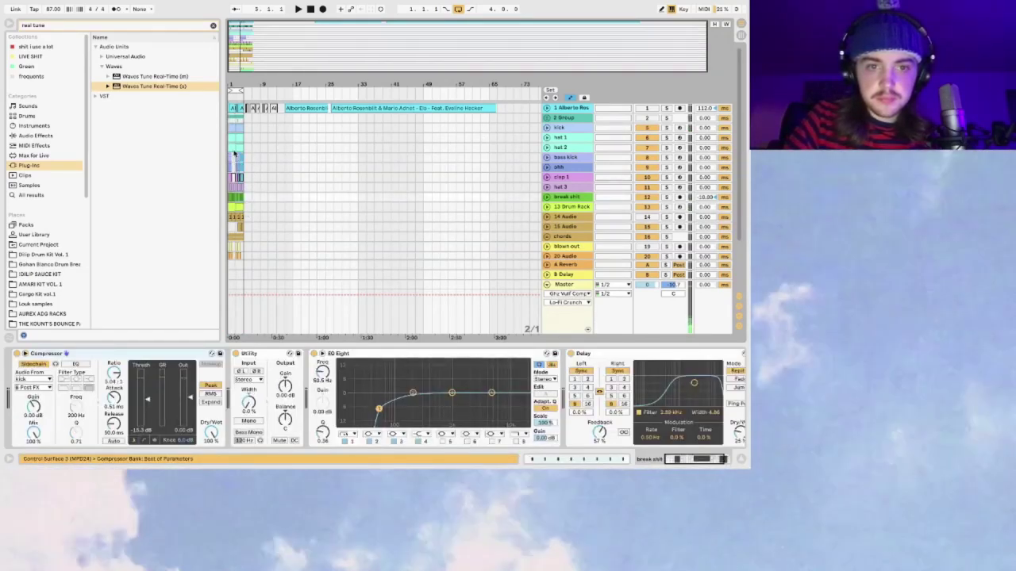
pyautogui.click(227, 126)
# Step: Play the arrangement from the top and zoom in on its opening section
pyautogui.press('space')
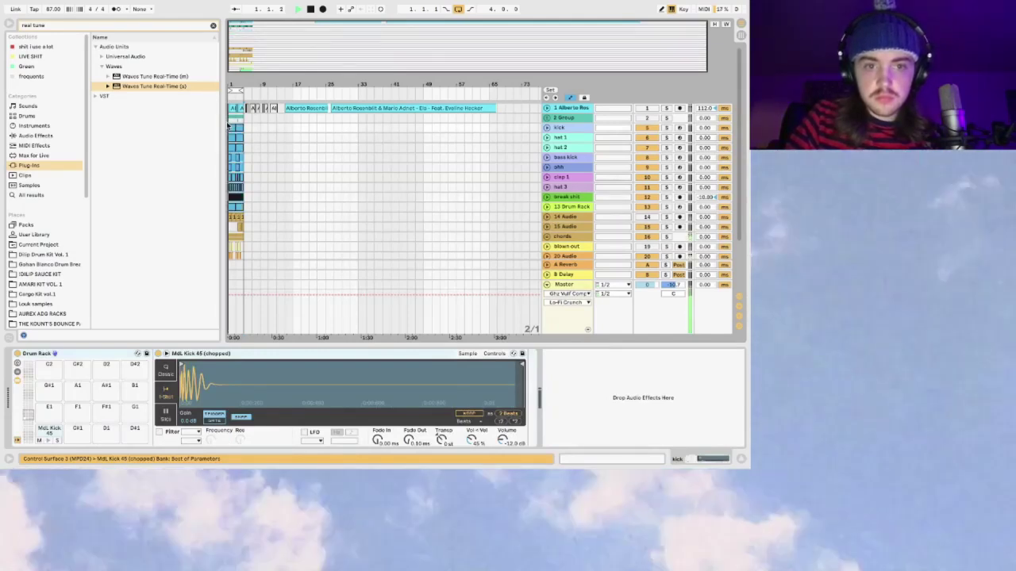
pyautogui.moveTo(239, 48); pyautogui.dragTo(287, 47)
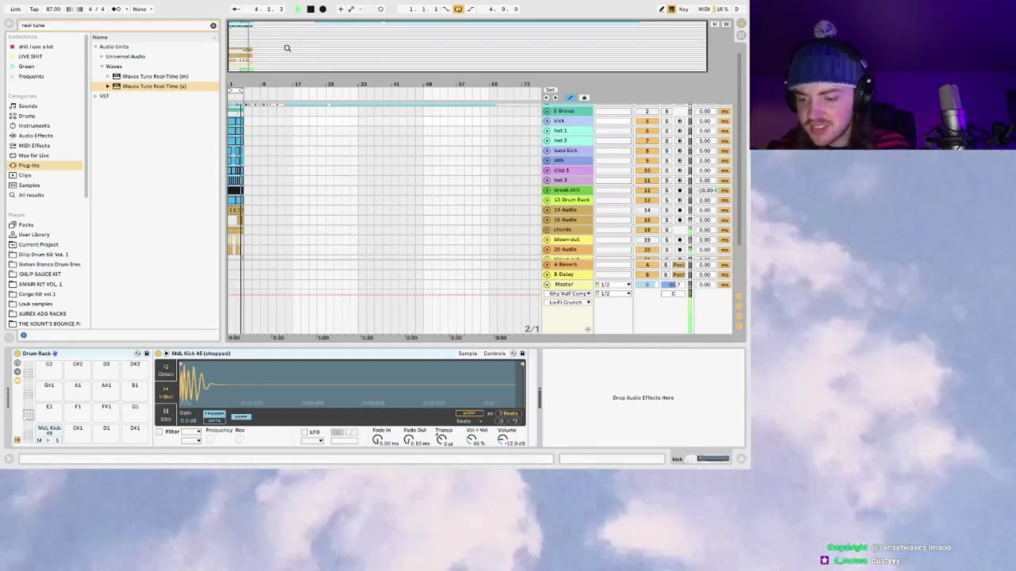
pyautogui.moveTo(287, 48); pyautogui.dragTo(345, 177)
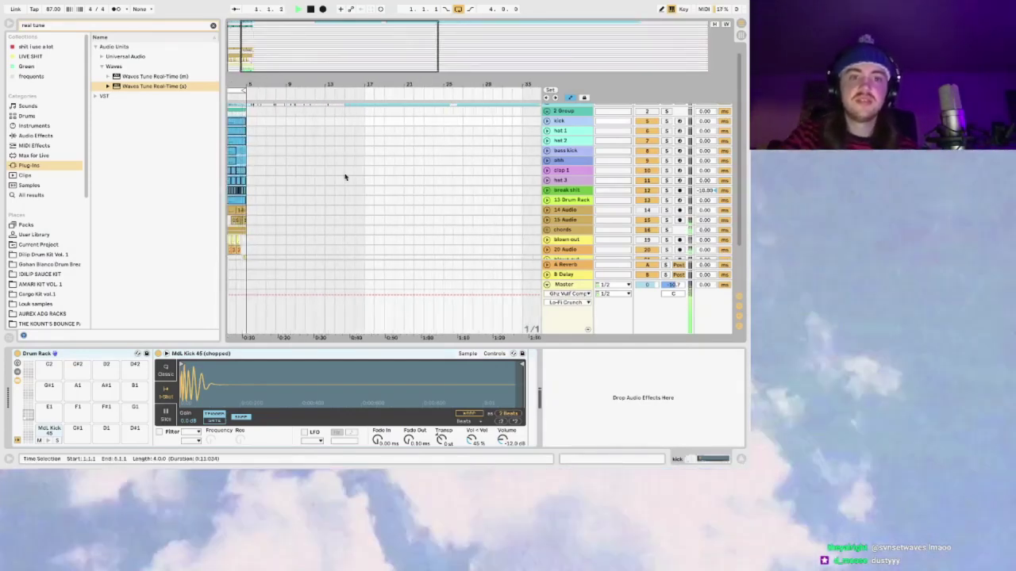
pyautogui.hscroll(-3, 345, 177)
pyautogui.click(345, 177)
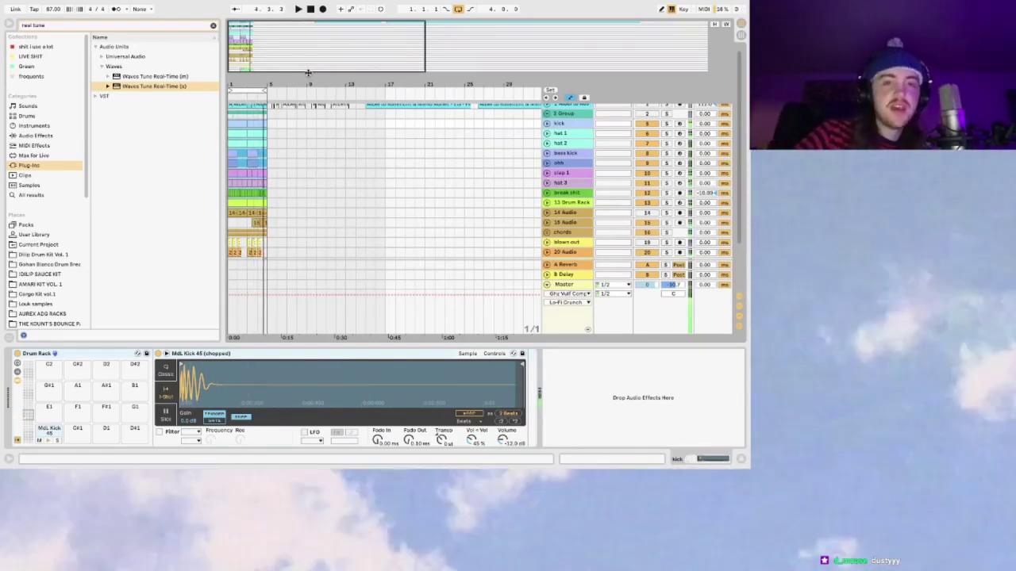
pyautogui.press('super+Tab')
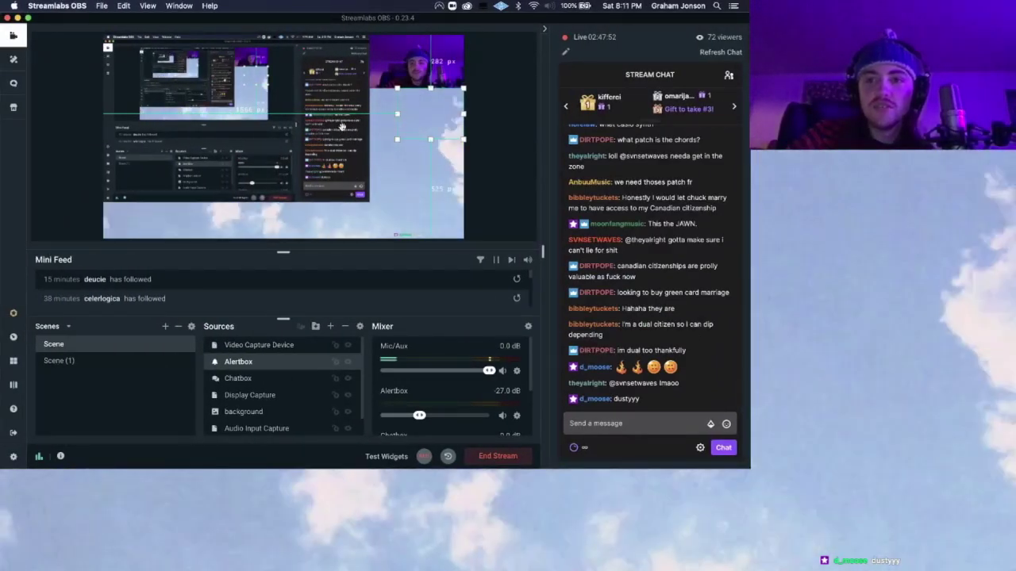
pyautogui.press('super+Tab')
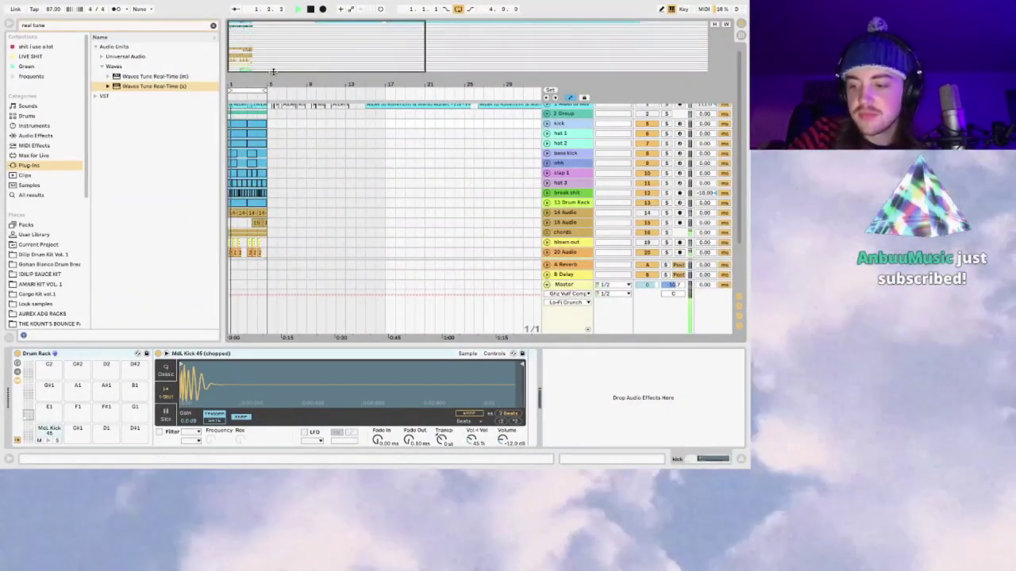
# Step: Zoom the arrangement to show bars 1 to 8
pyautogui.moveTo(269, 56); pyautogui.dragTo(300, 174)
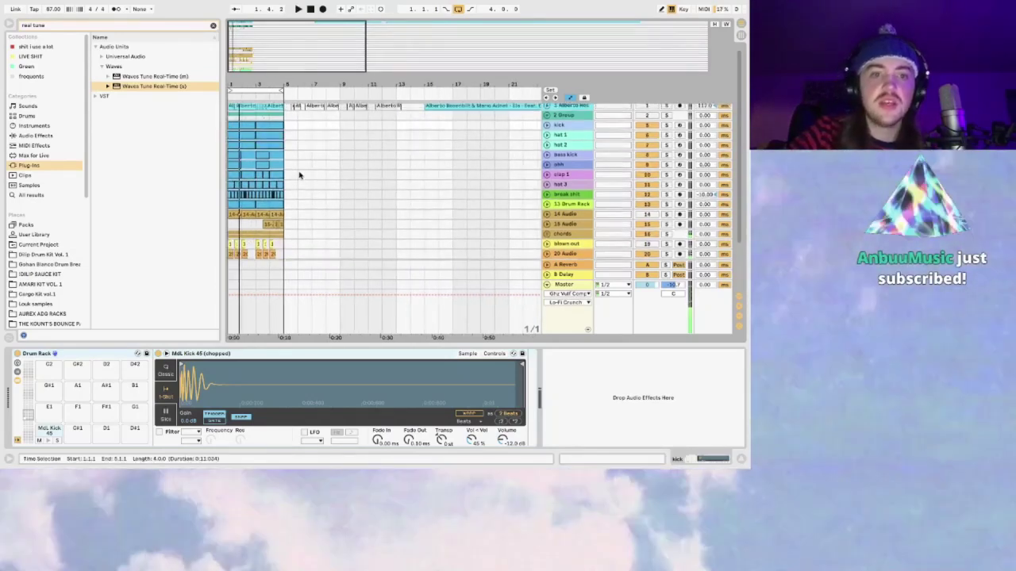
pyautogui.press('-')
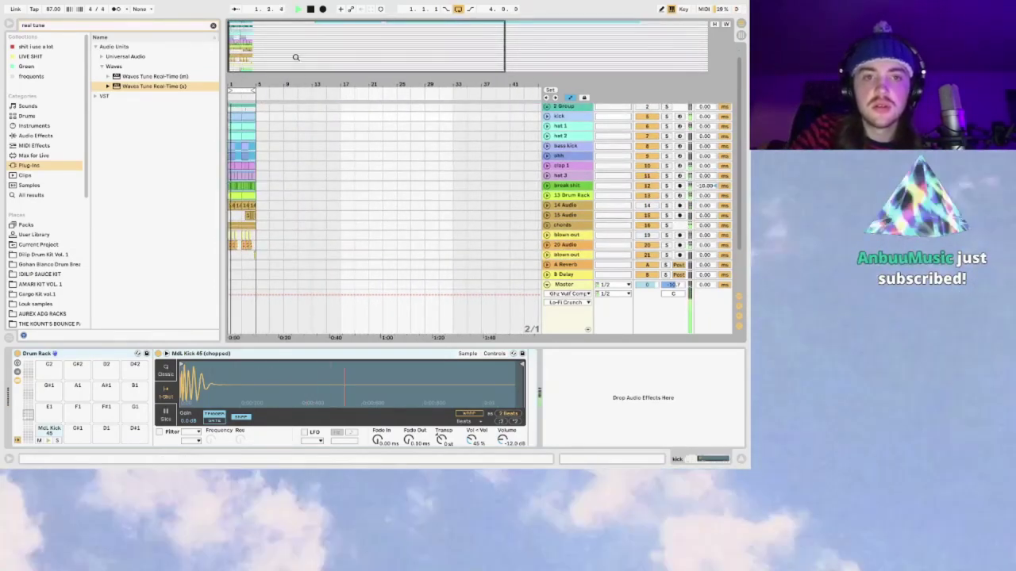
pyautogui.press('+')
pyautogui.press('+')
pyautogui.press('+')
pyautogui.press('+')
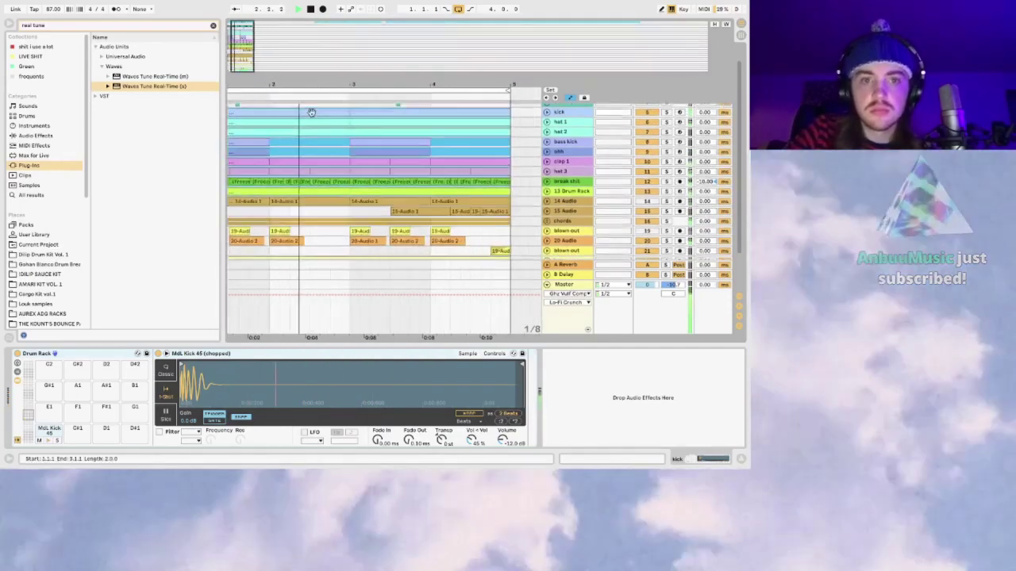
pyautogui.moveTo(240, 48); pyautogui.dragTo(238, 41)
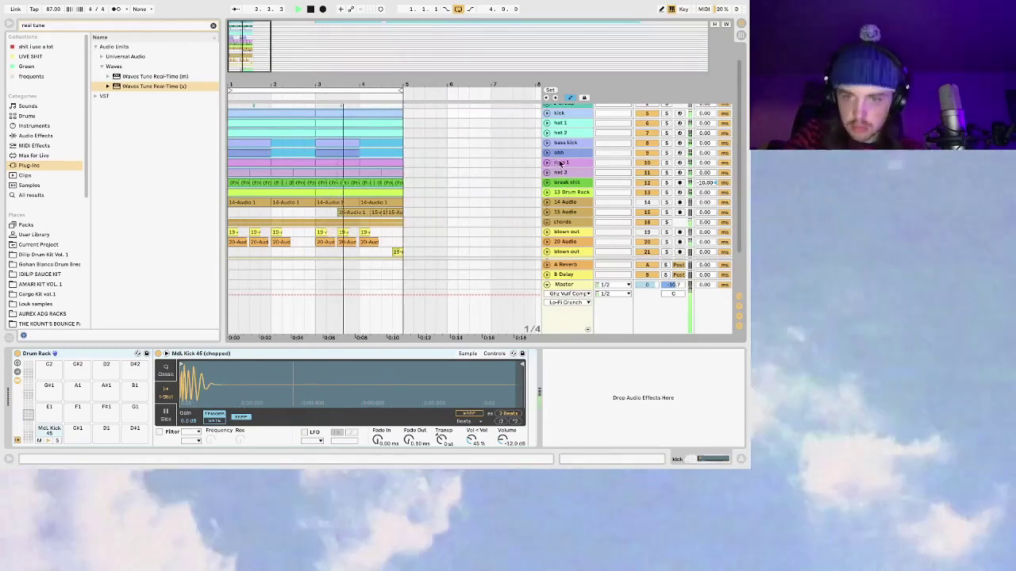
# Step: Clear the 'real tune' browser search, stop playback, and select the dumb vocals group
pyautogui.click(561, 163)
pyautogui.scroll(-2, 554, 163)
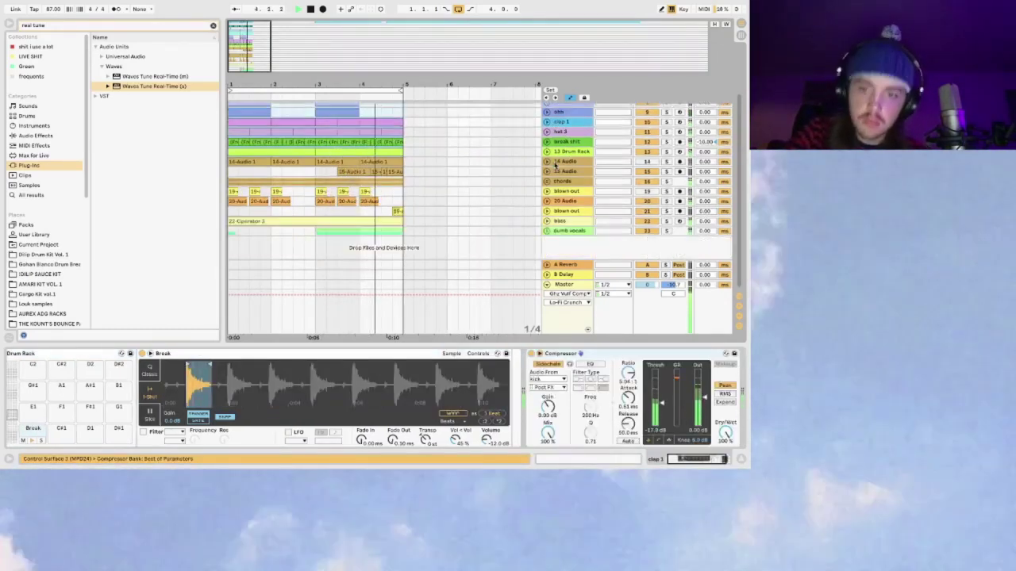
pyautogui.click(551, 231)
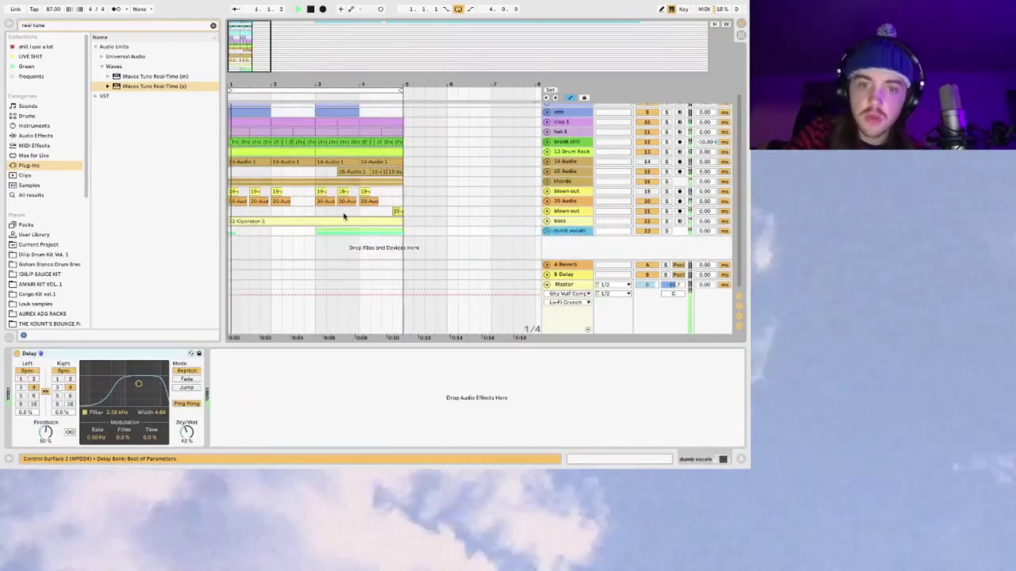
pyautogui.click(242, 230)
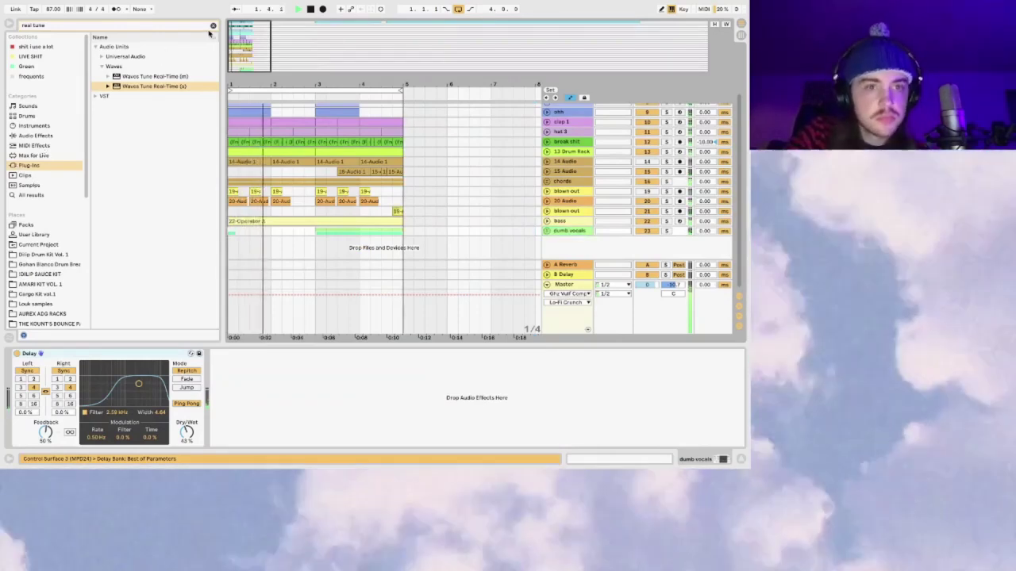
pyautogui.click(213, 25)
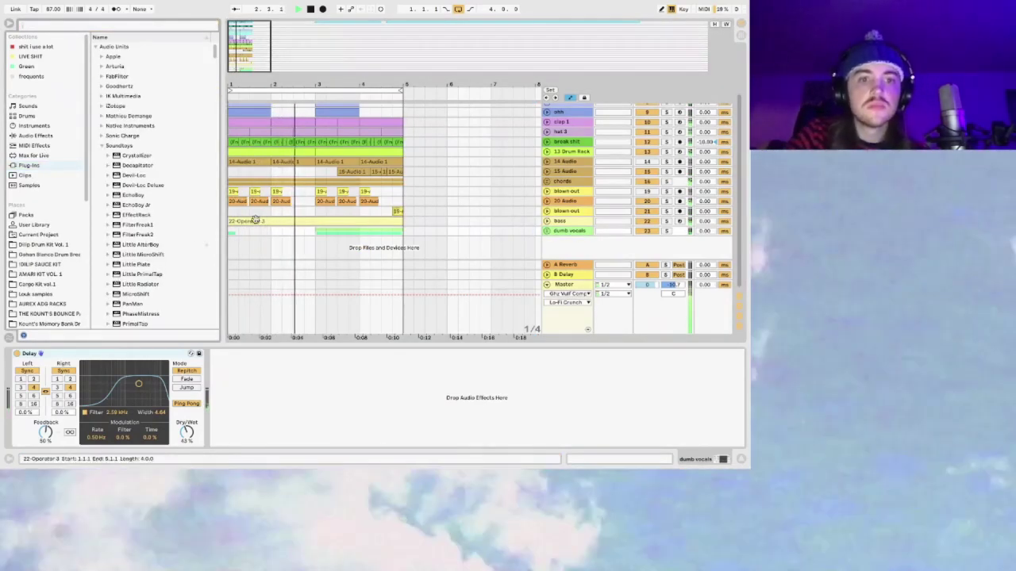
pyautogui.click(234, 220)
pyautogui.press('space')
pyautogui.click(561, 231)
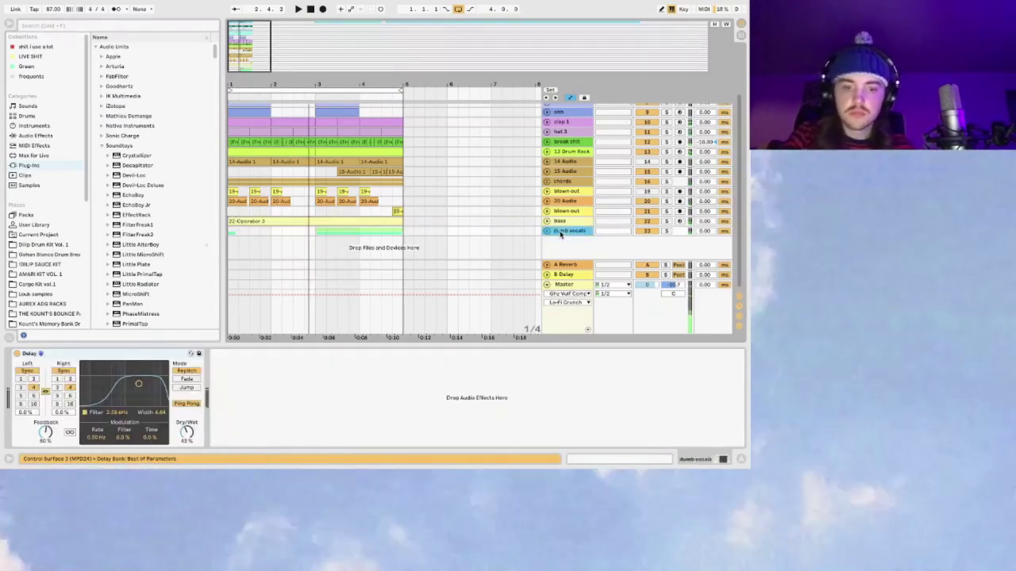
# Step: Insert a new audio track below dumb vocals on input channel 17, then unfold the group
pyautogui.hotkey('ctrl', 't')
pyautogui.click(610, 228)
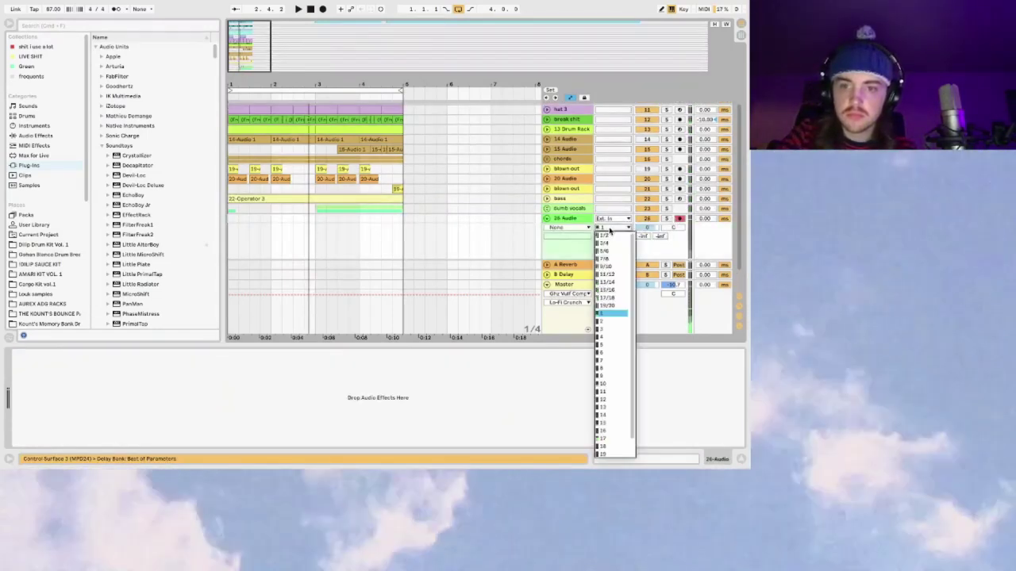
pyautogui.click(616, 439)
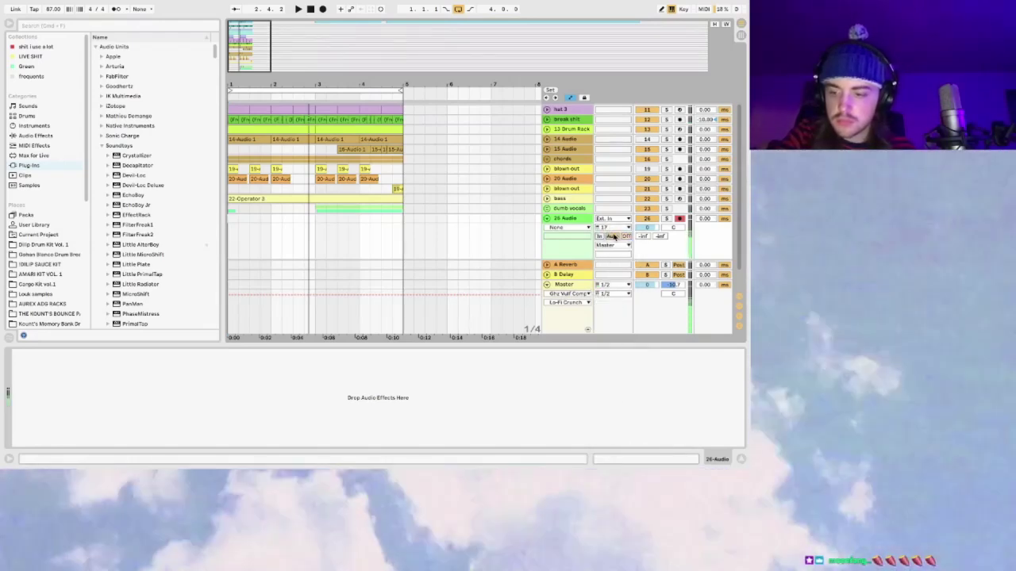
pyautogui.click(576, 209)
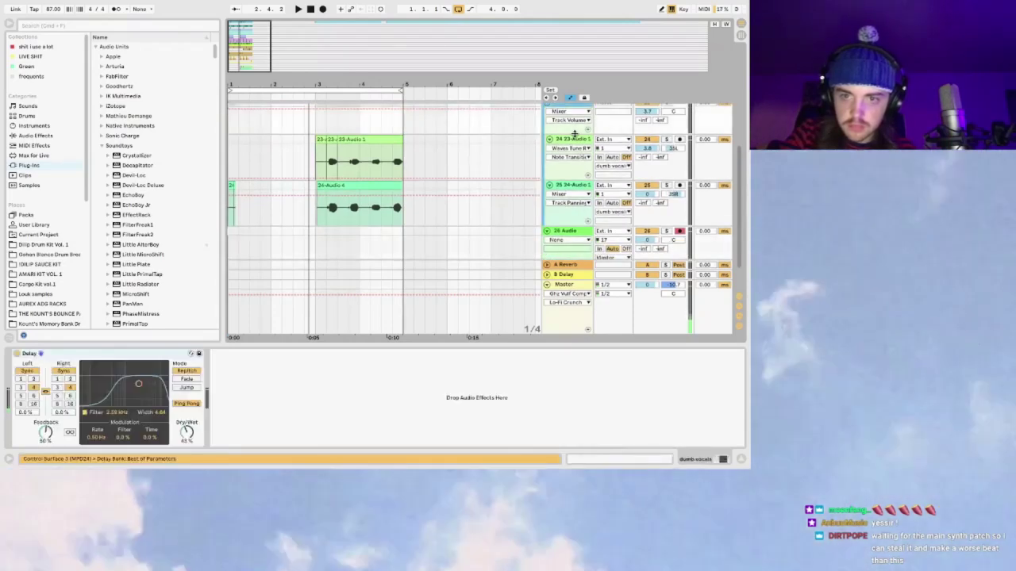
pyautogui.click(576, 139)
# Step: Freeze vocal tracks 24 and 25
pyautogui.rightClick(576, 138)
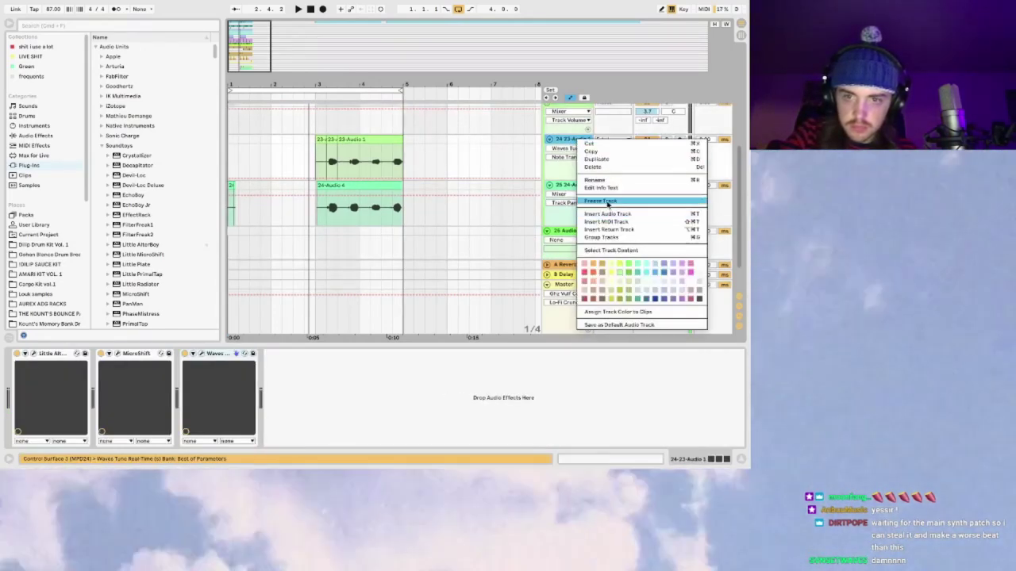
pyautogui.click(607, 201)
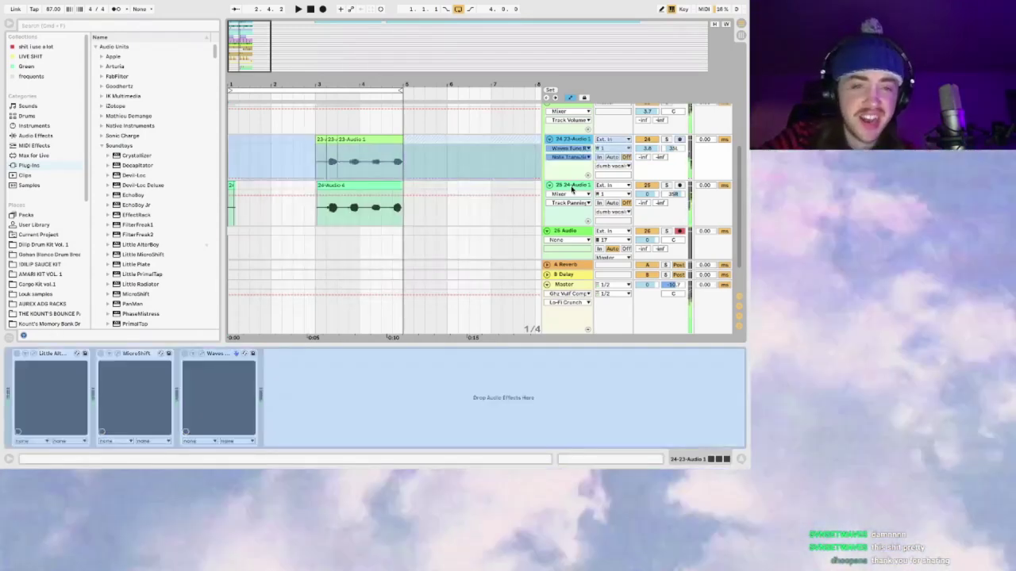
pyautogui.rightClick(571, 188)
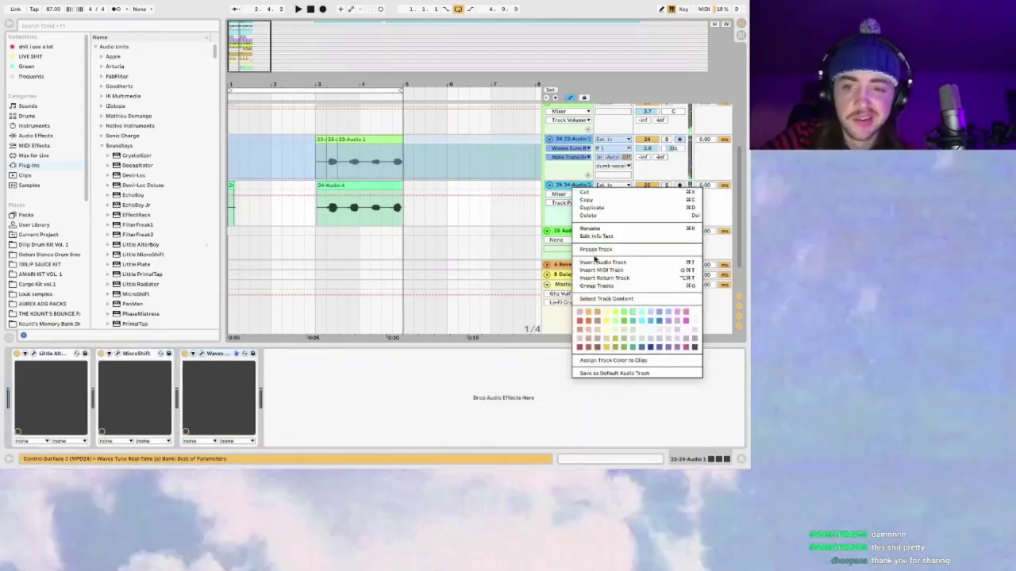
pyautogui.press('Escape')
pyautogui.rightClick(572, 185)
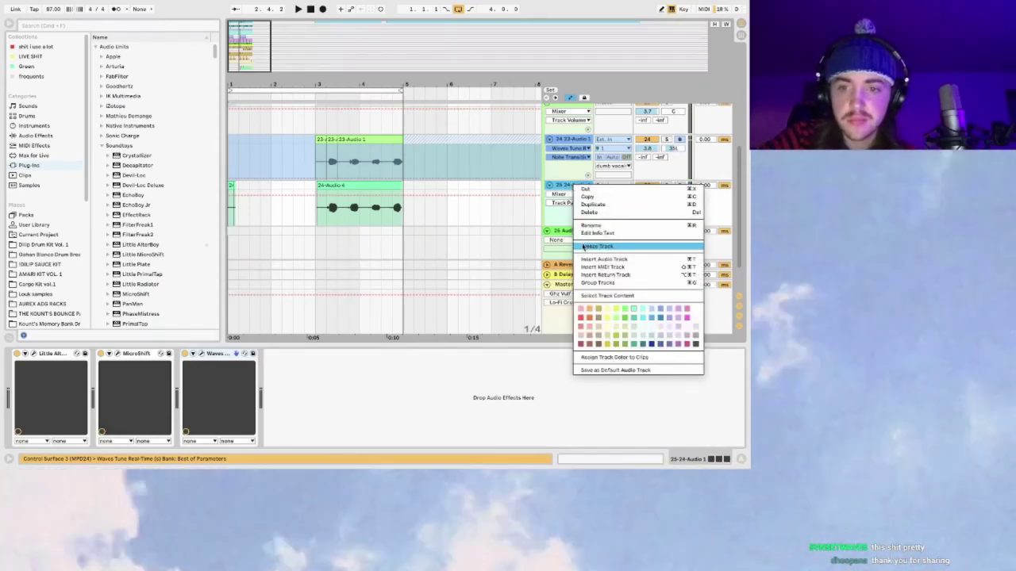
pyautogui.click(582, 248)
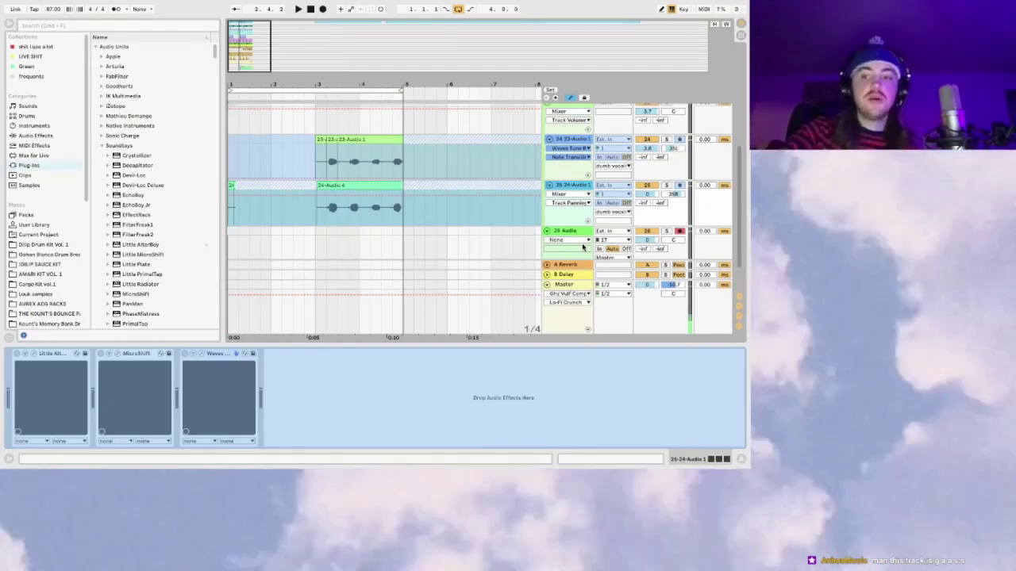
# Step: Flatten the frozen tracks 25 and 24 into plain audio clips
pyautogui.rightClick(585, 185)
pyautogui.click(627, 255)
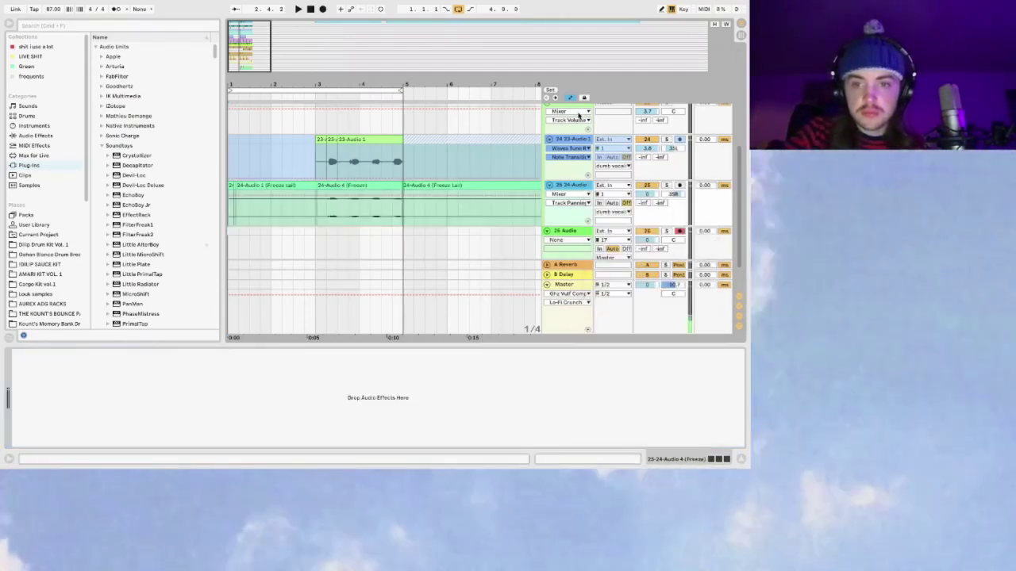
pyautogui.rightClick(570, 133)
pyautogui.press('Escape')
pyautogui.rightClick(569, 137)
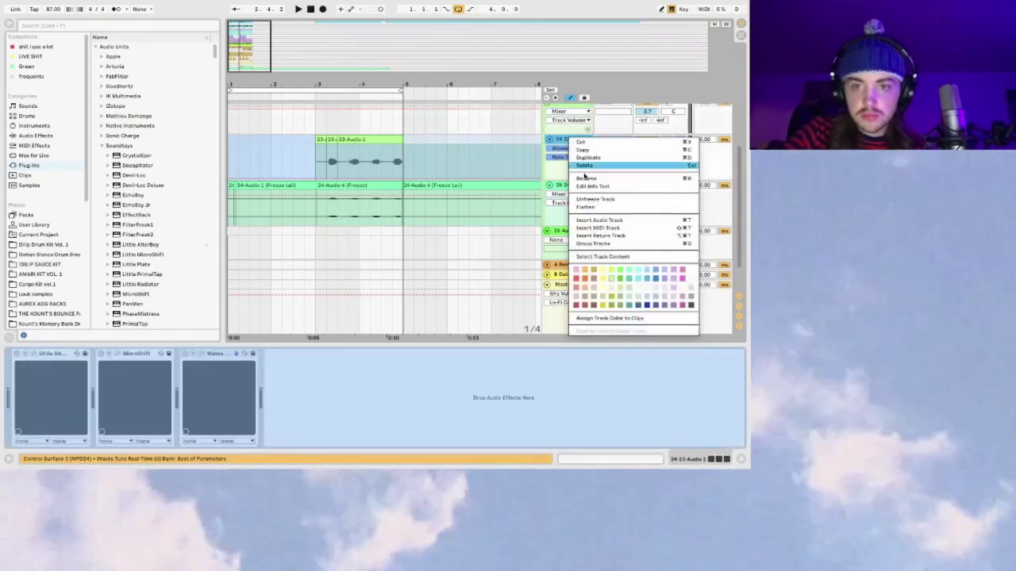
pyautogui.click(603, 207)
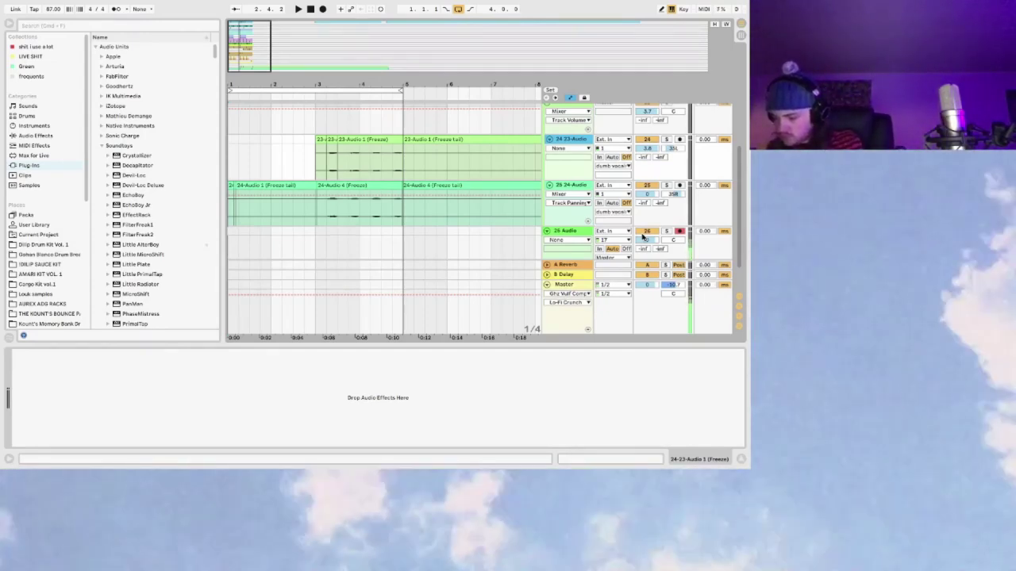
# Step: During playback, select 26 Audio and browse the Audio Effects and MIDI Effects lists
pyautogui.press('space')
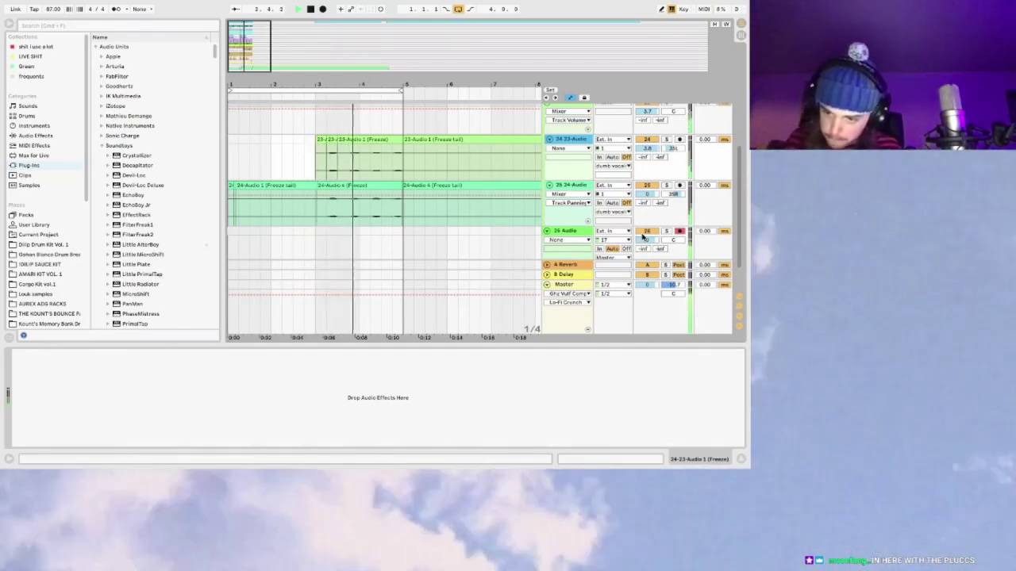
pyautogui.click(573, 232)
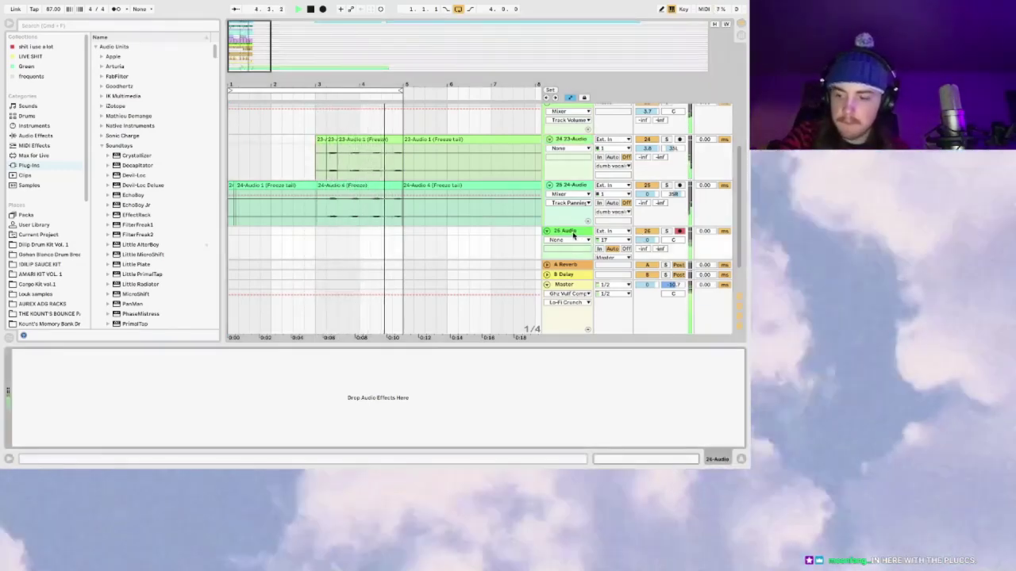
pyautogui.click(352, 254)
pyautogui.scroll(-2, 306, 251)
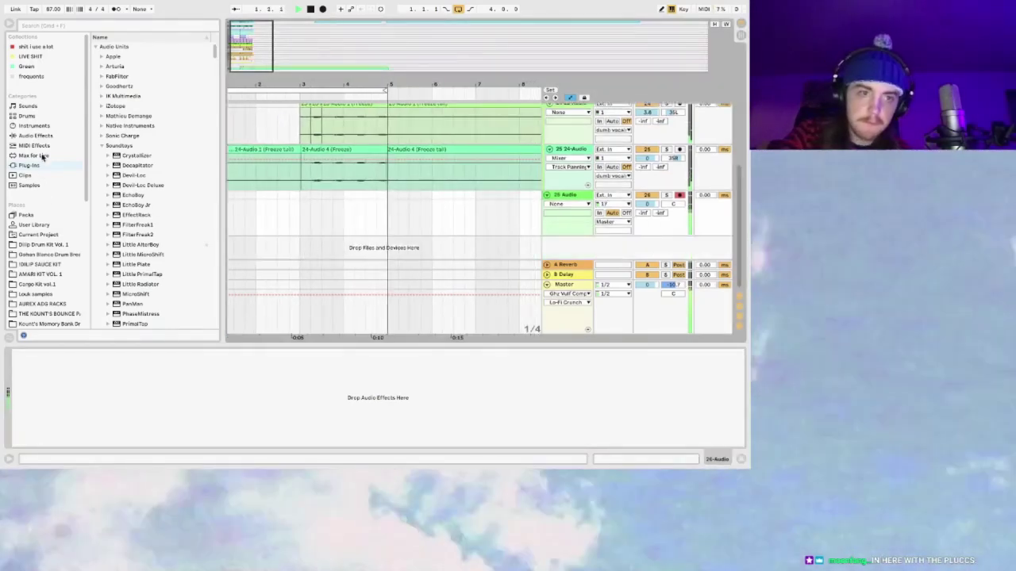
pyautogui.scroll(-1, 47, 180)
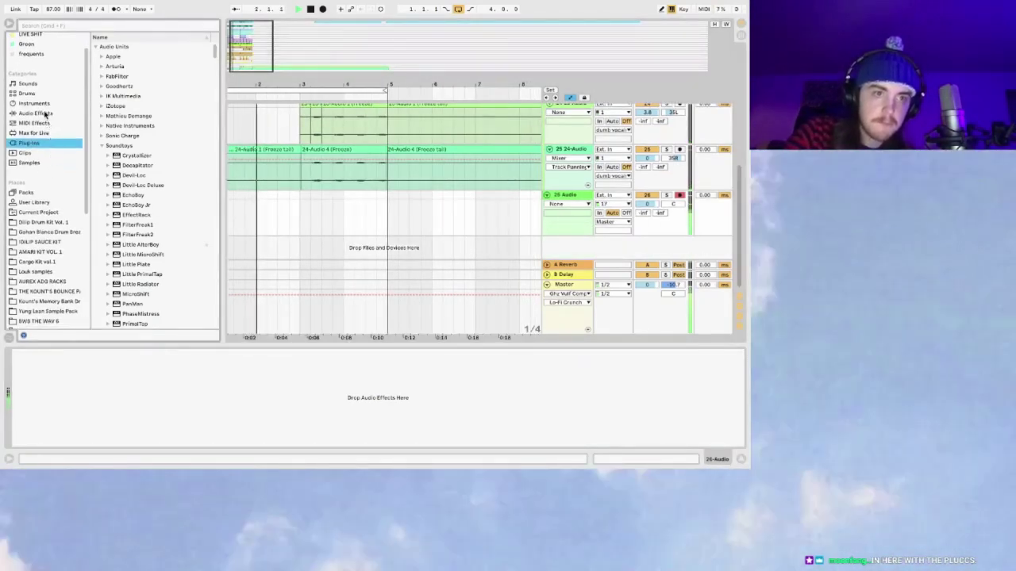
pyautogui.click(45, 114)
pyautogui.scroll(-3, 143, 276)
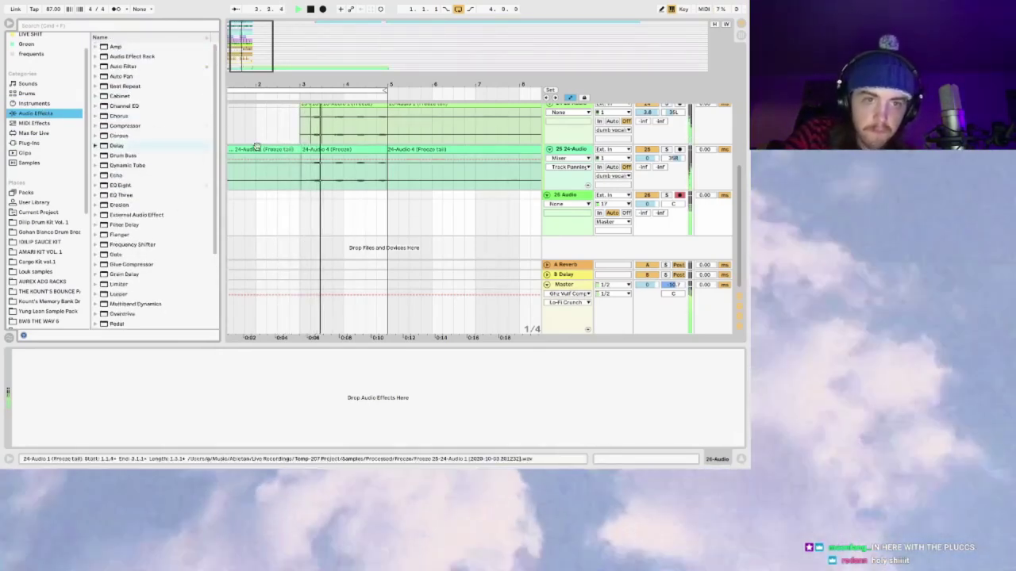
pyautogui.scroll(1, 132, 68)
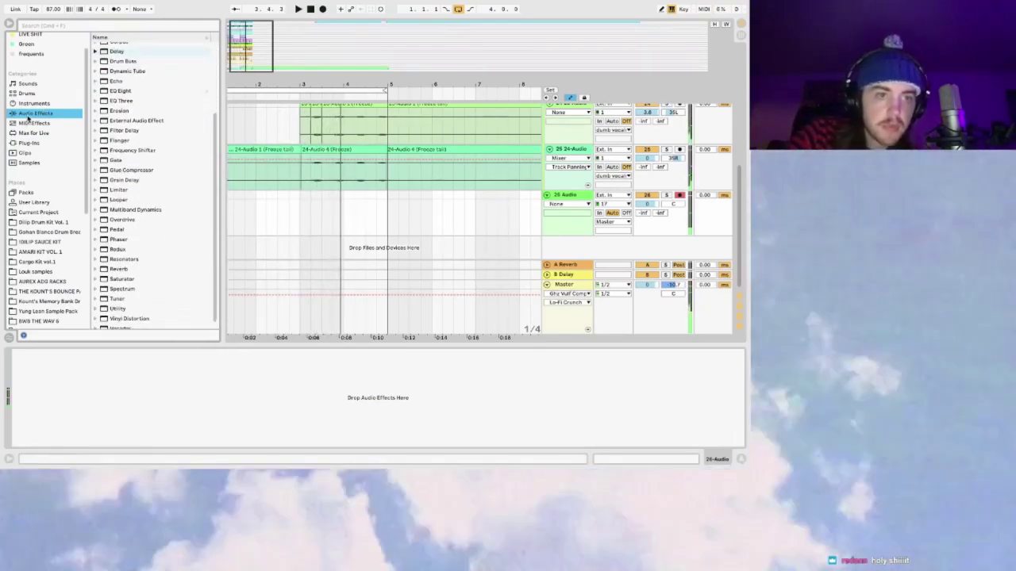
pyautogui.scroll(1, 39, 111)
pyautogui.click(42, 147)
pyautogui.moveTo(119, 47); pyautogui.dragTo(531, 242)
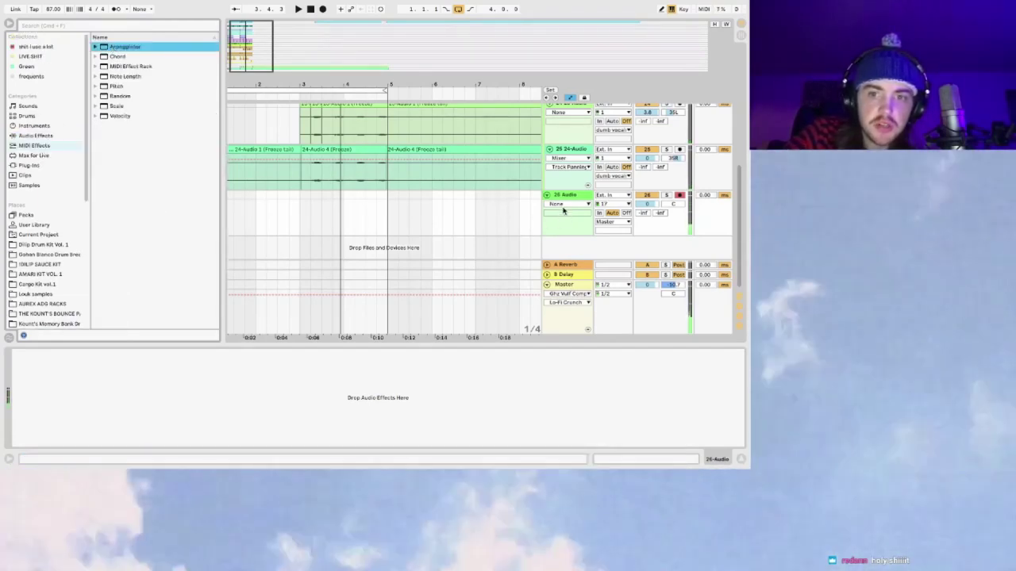
# Step: Turn on the metronome, solo 26 Audio, and start recording into the arrangement
pyautogui.press('space')
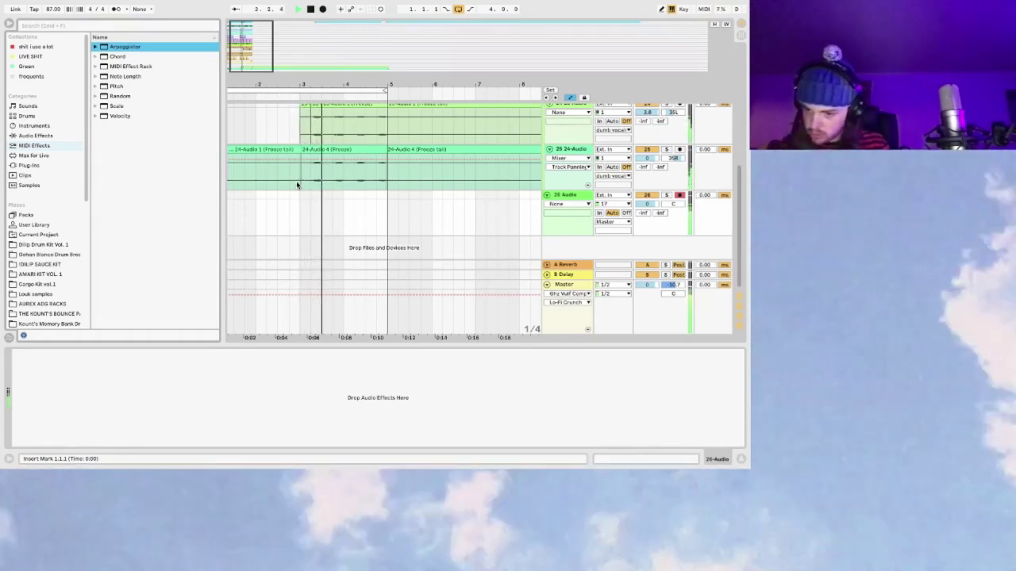
pyautogui.click(116, 9)
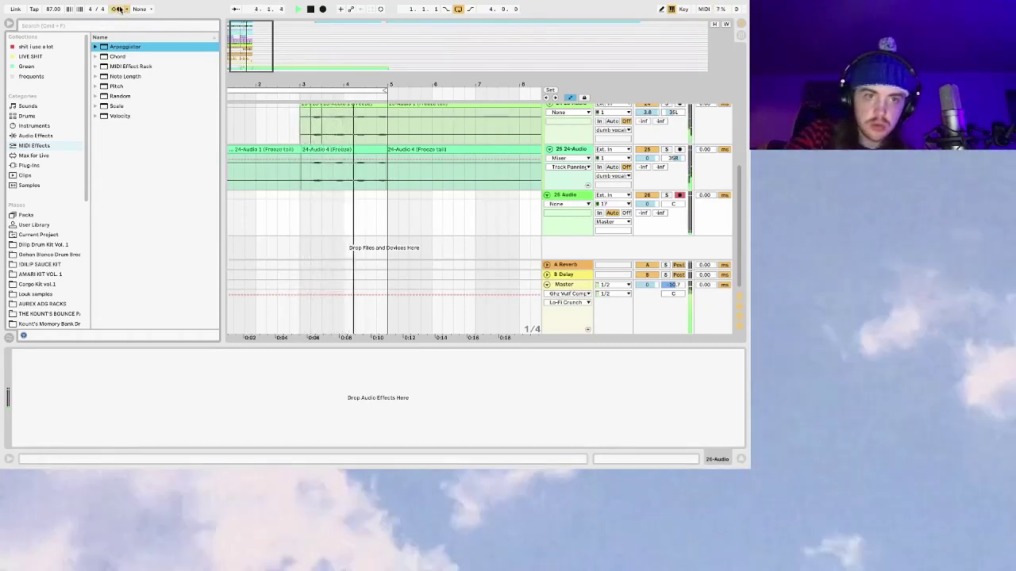
pyautogui.click(666, 194)
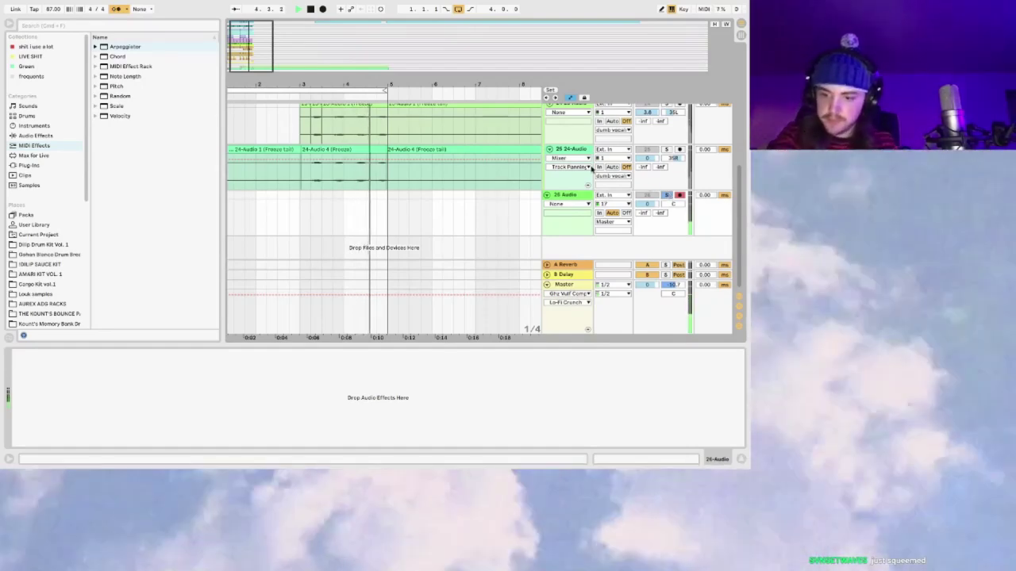
pyautogui.press('space')
pyautogui.click(322, 9)
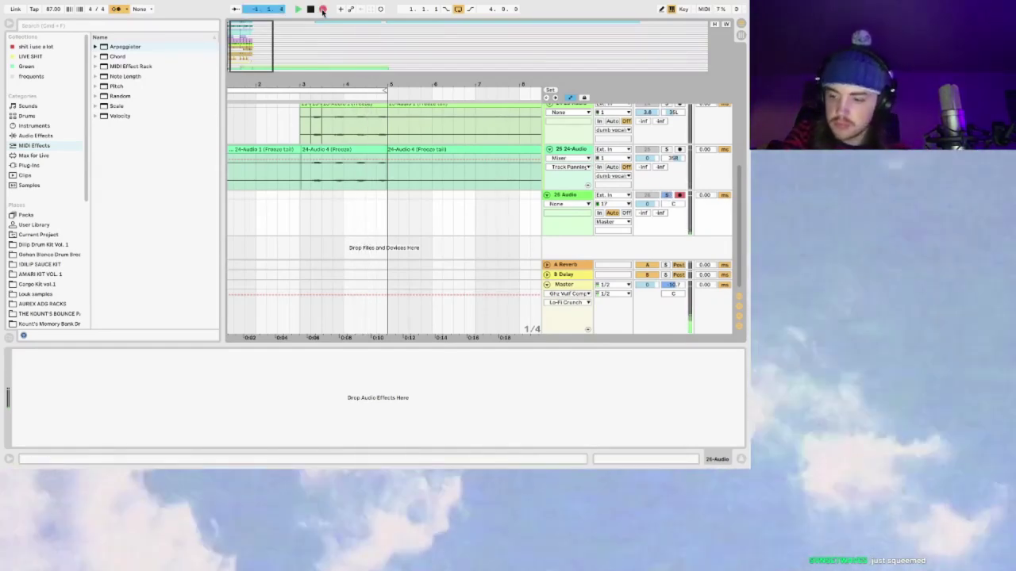
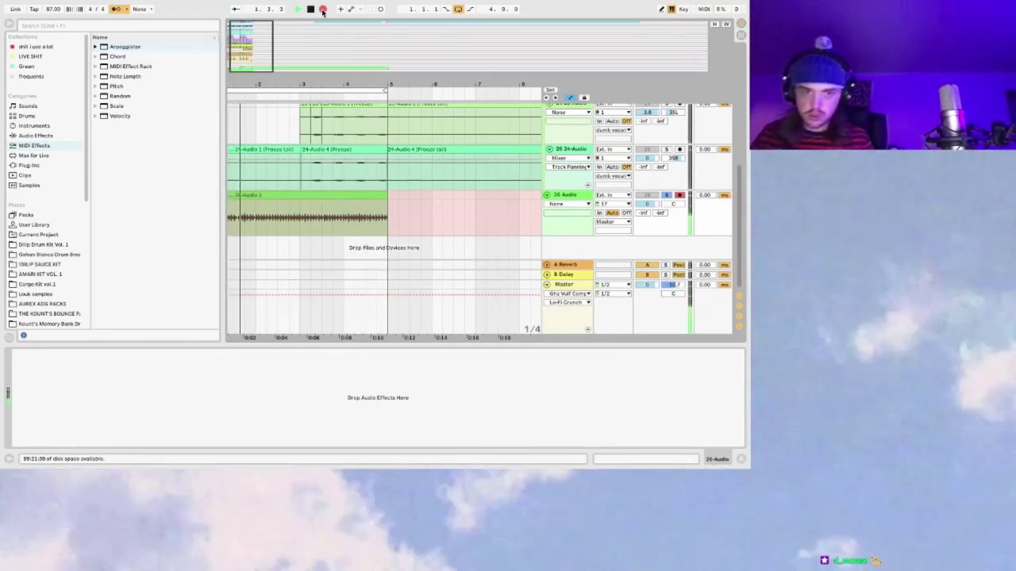
# Step: Stop the recording, split the new take at bar 2, and open the 26-Audio 1 clip in Clip View
pyautogui.press('space')
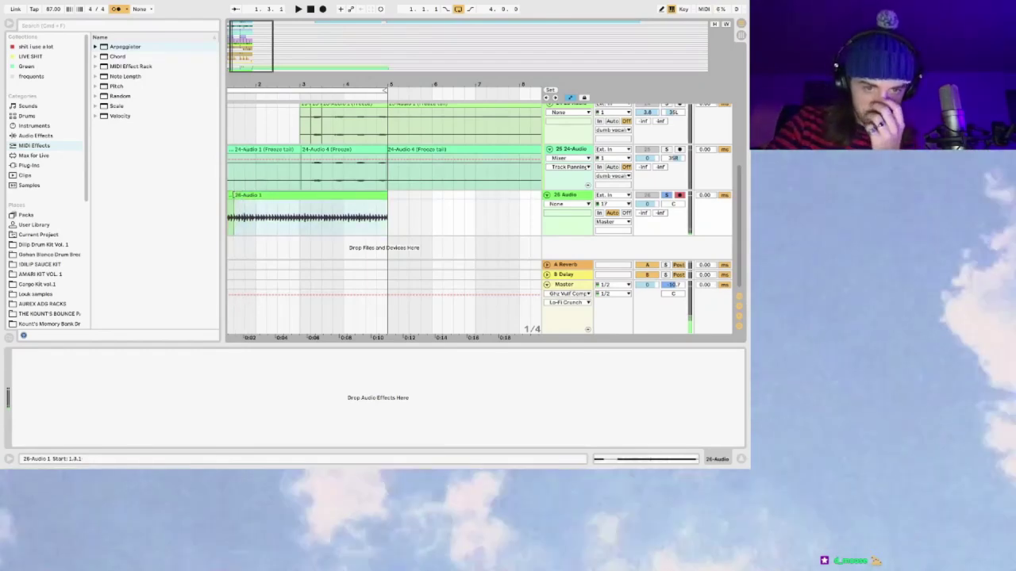
pyautogui.click(253, 211)
pyautogui.press('super+e')
pyautogui.press('space')
pyautogui.hscroll(-1, 293, 196)
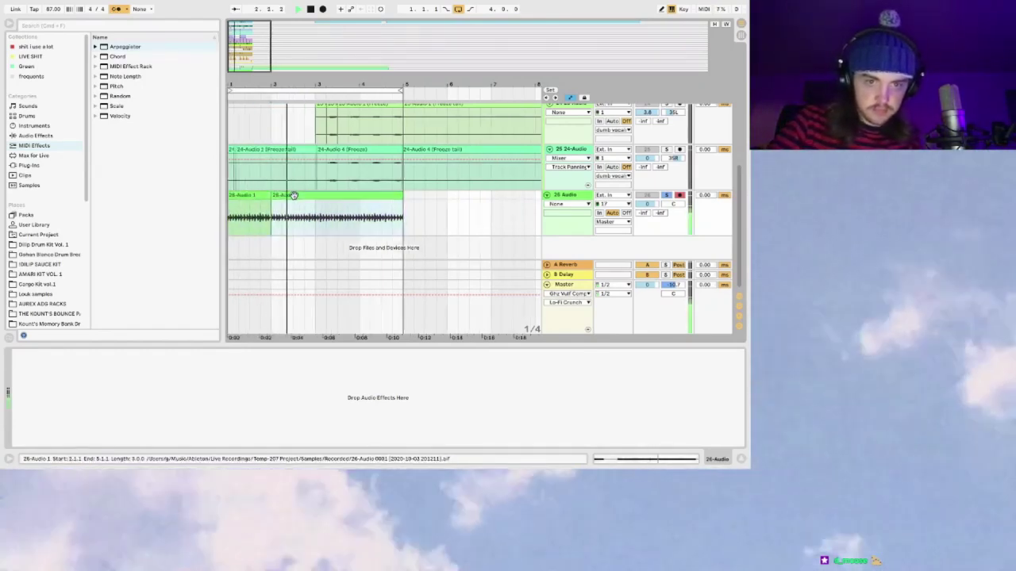
pyautogui.doubleClick(293, 195)
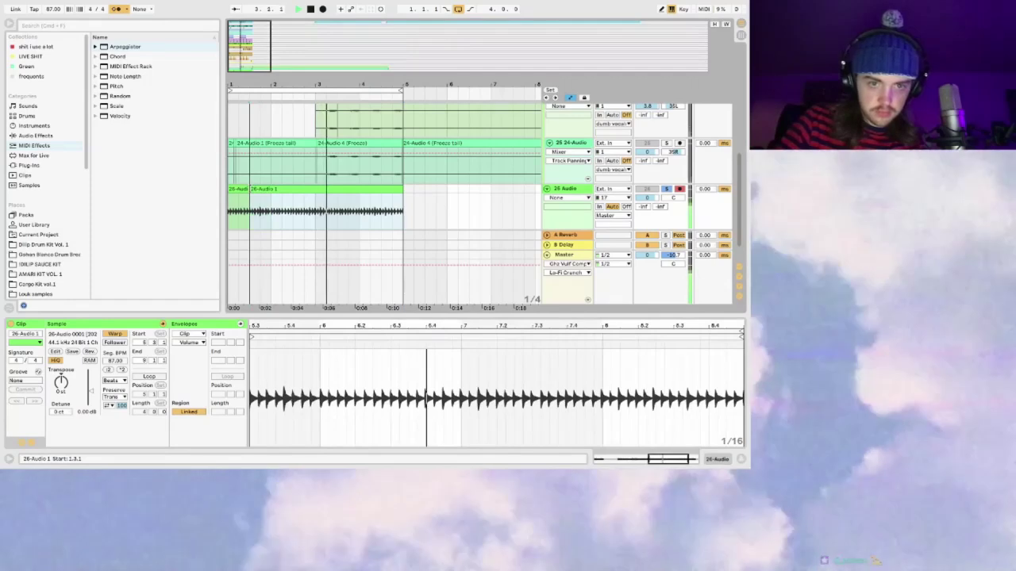
# Step: Zoom into the clip waveform and look through the sample and envelope options without changing them
pyautogui.click(281, 320)
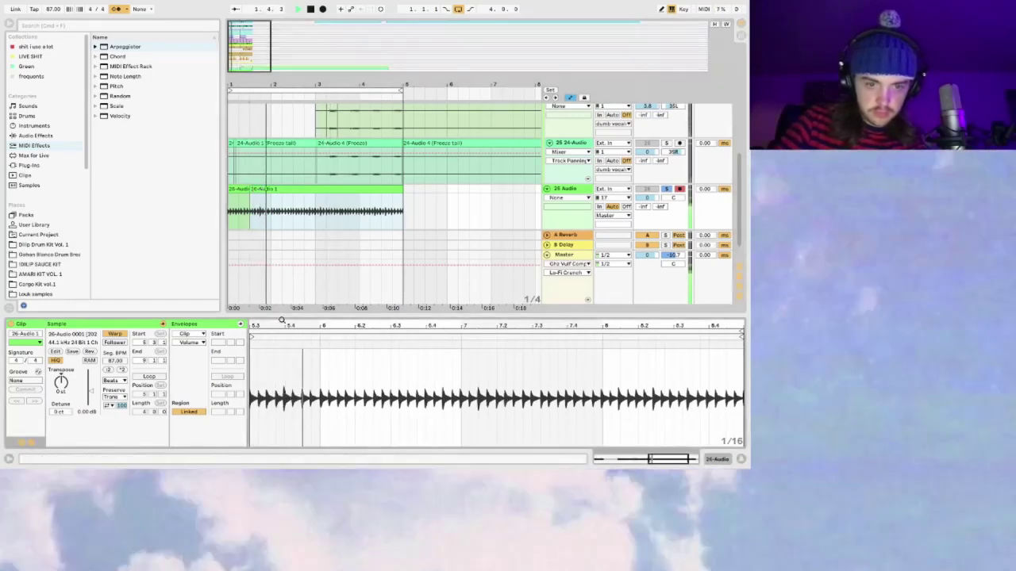
pyautogui.moveTo(282, 320); pyautogui.dragTo(295, 356)
pyautogui.press('space')
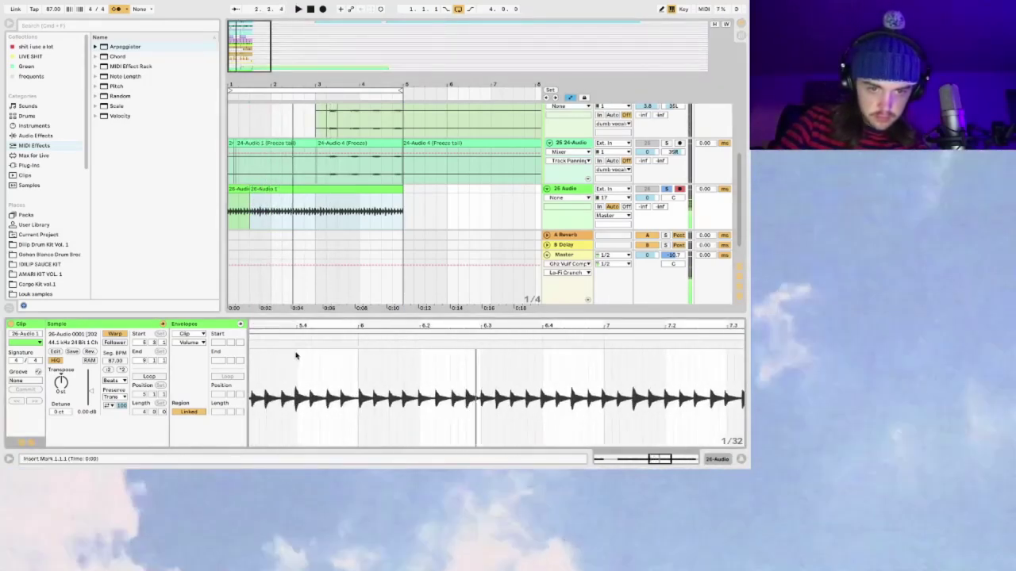
pyautogui.rightClick(295, 355)
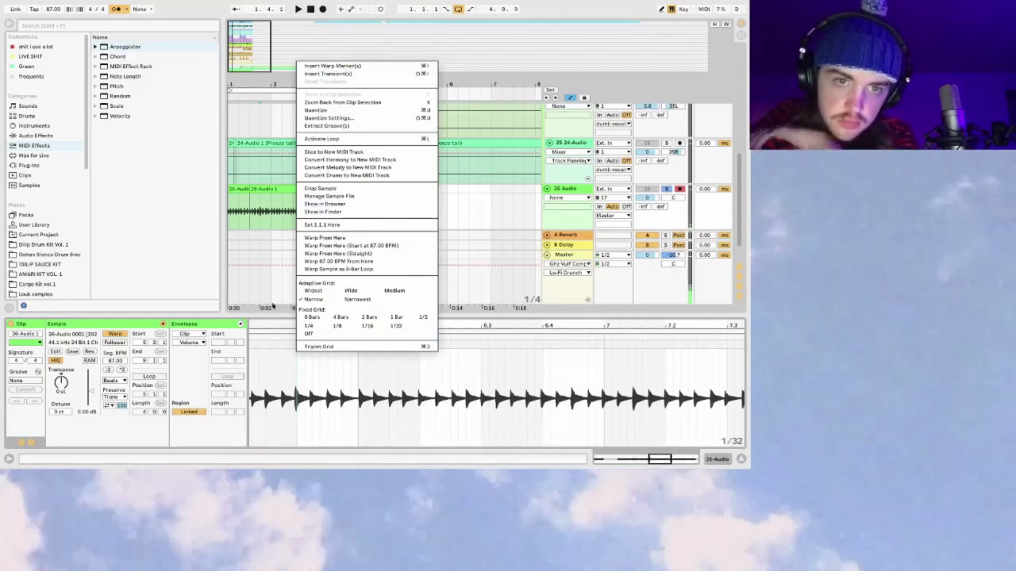
pyautogui.click(275, 342)
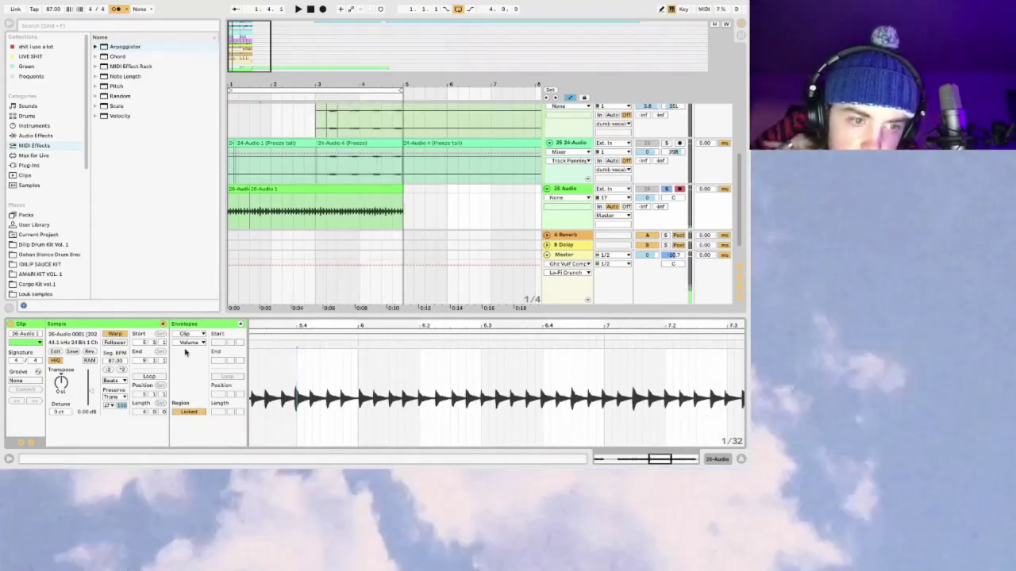
pyautogui.click(181, 335)
pyautogui.click(182, 335)
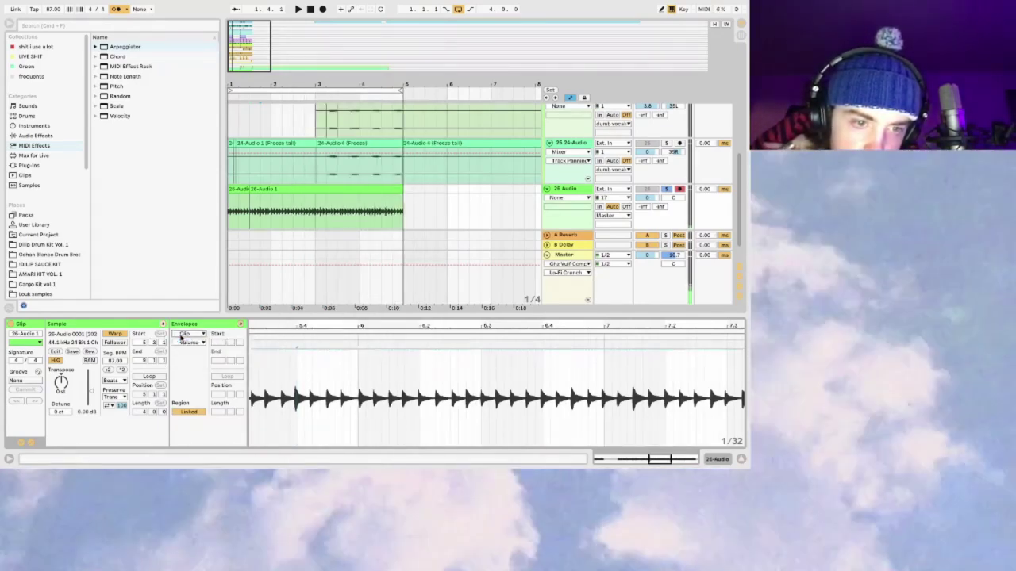
pyautogui.click(186, 342)
pyautogui.click(185, 346)
# Step: Trim the 26-Audio 1 clip to end at 4.3.1 and play the set from the start
pyautogui.hscroll(-3, 296, 369)
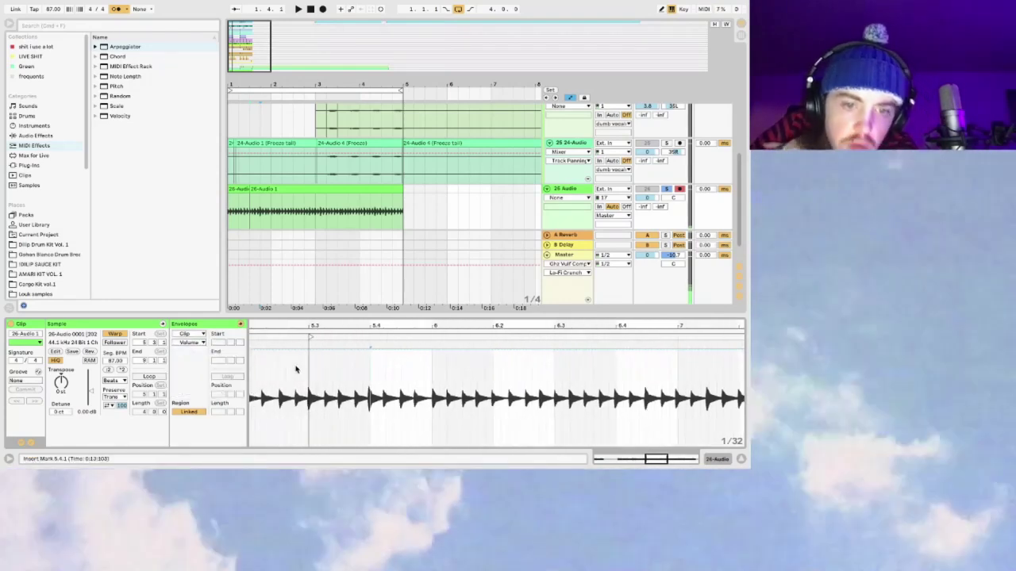
pyautogui.moveTo(309, 326); pyautogui.dragTo(348, 326)
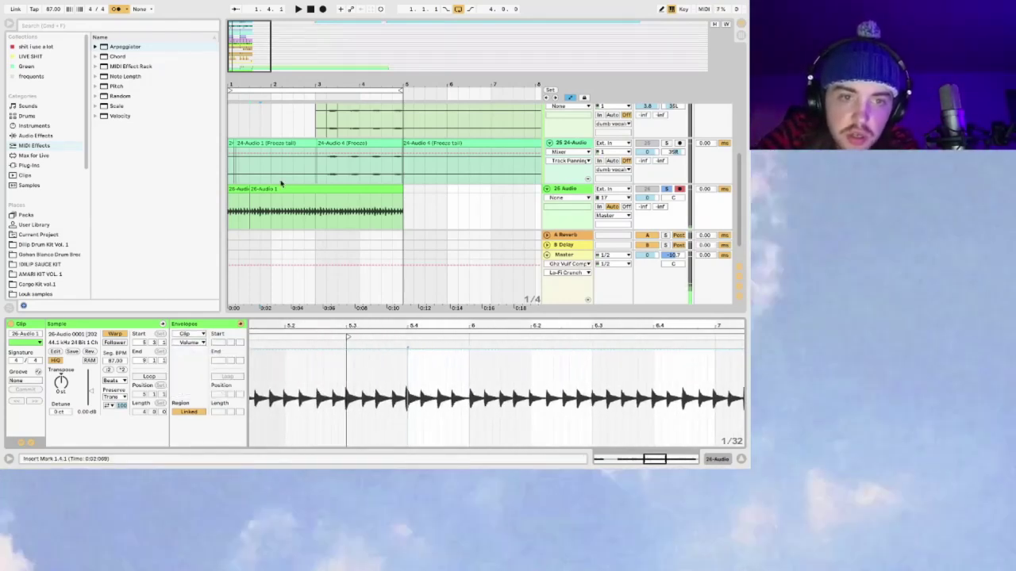
pyautogui.click(256, 190)
pyautogui.hotkey('ctrl', 'z')
pyautogui.press('space')
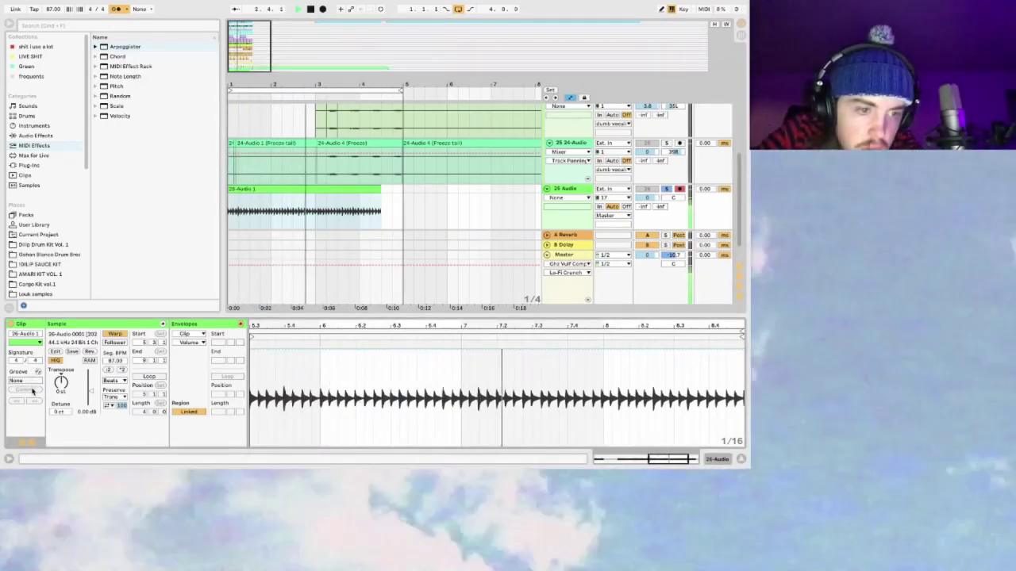
# Step: Stop playback, hide the envelope panel, and zoom in on the individual hits
pyautogui.click(26, 342)
pyautogui.click(33, 337)
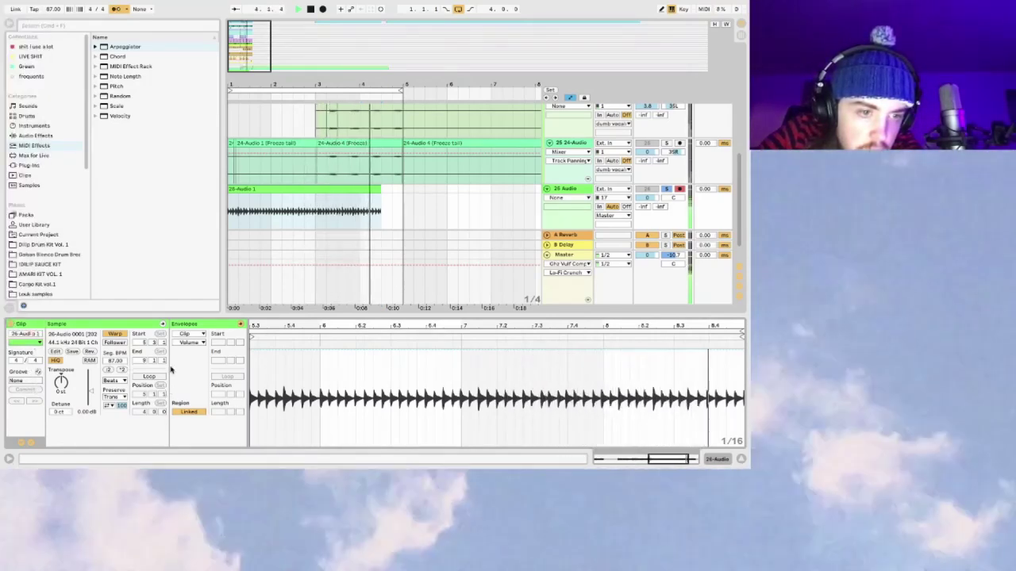
pyautogui.press('space')
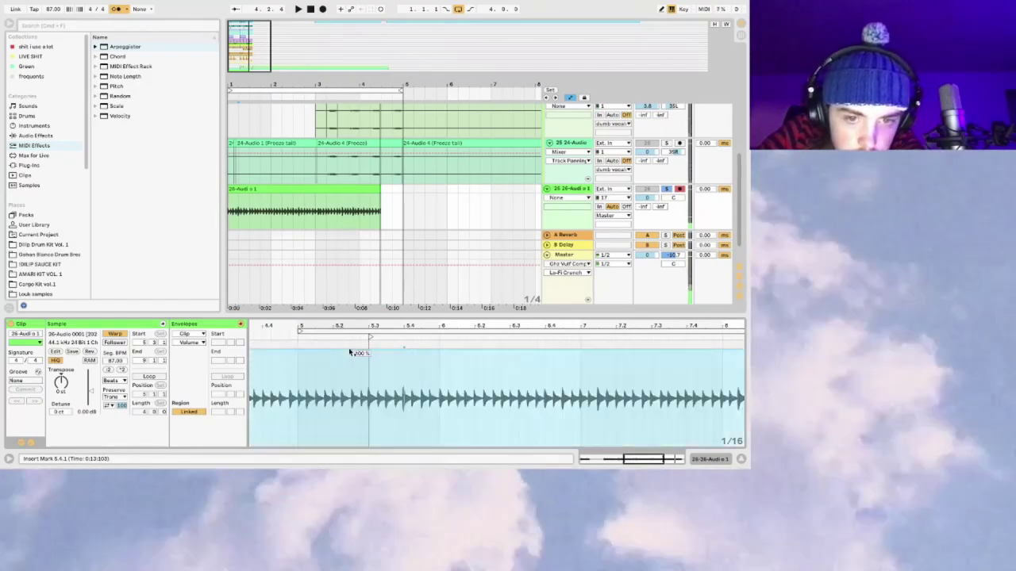
pyautogui.moveTo(380, 325); pyautogui.dragTo(125, 456)
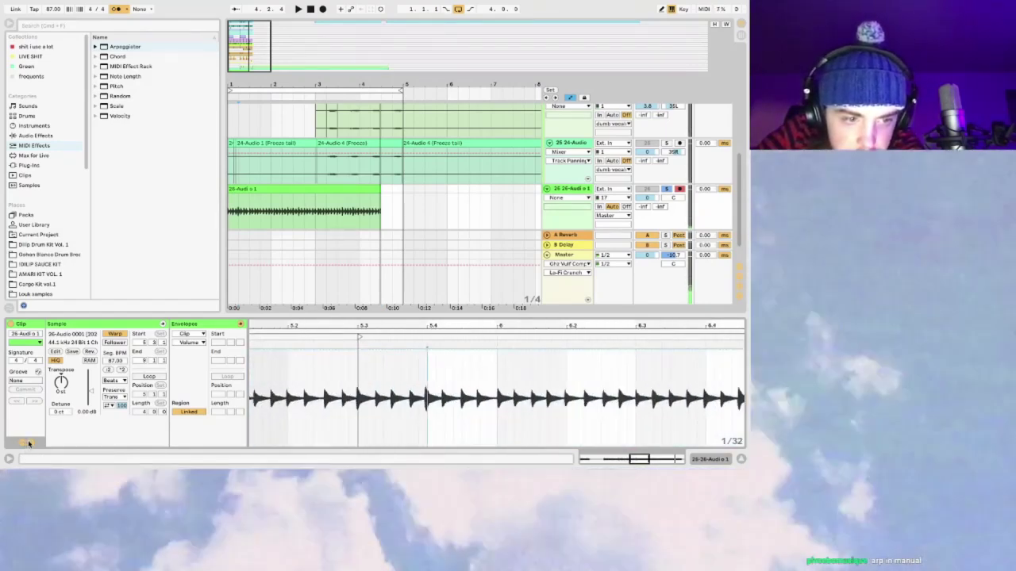
pyautogui.click(28, 443)
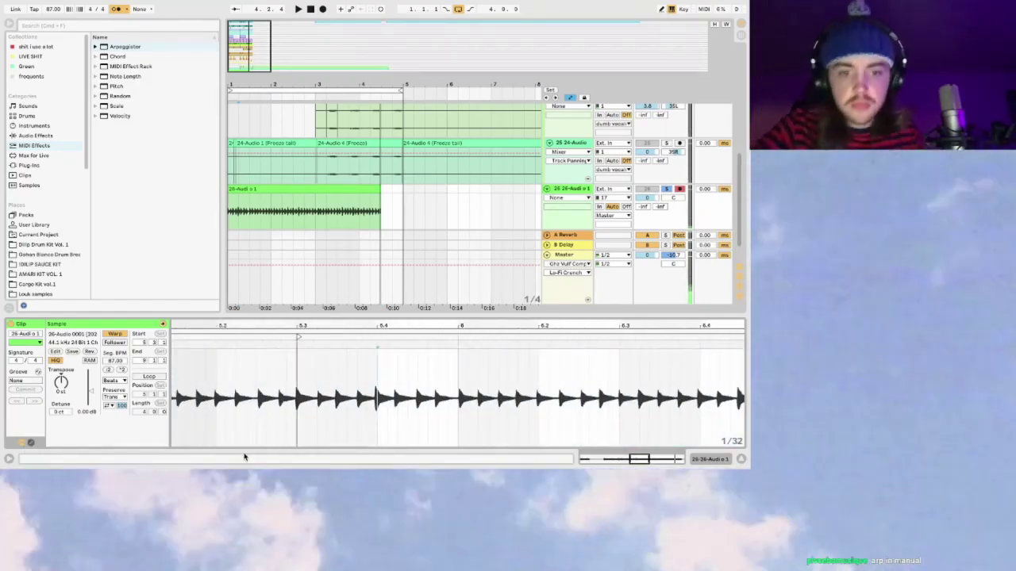
pyautogui.moveTo(309, 323)
pyautogui.mouseDown()
pyautogui.moveTo(292, 343)
pyautogui.moveTo(403, 343)
pyautogui.mouseUp()
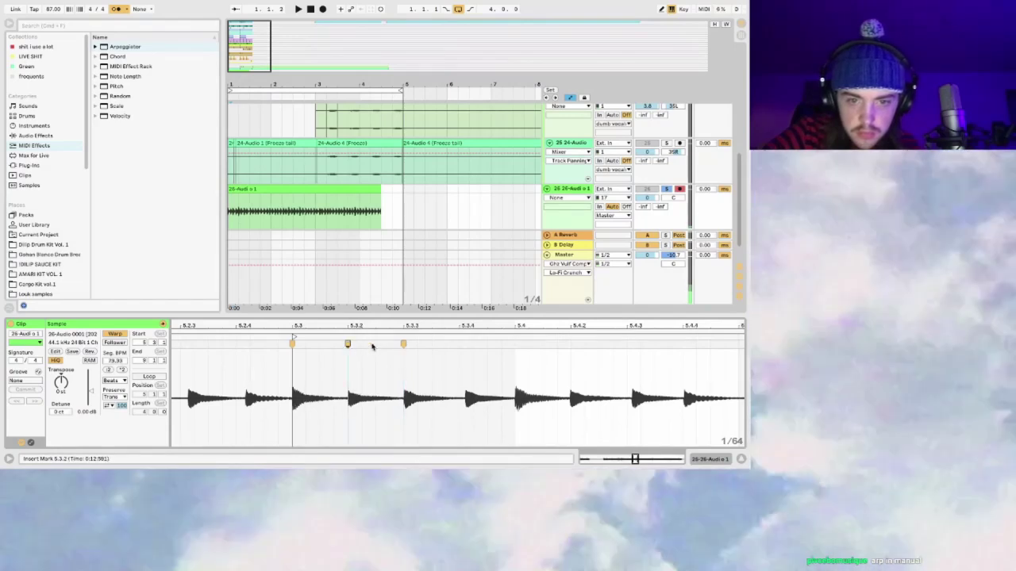
# Step: Drag warp markers onto the hits near 5.3.4, 5.4.4, 6, 6.1.3, 6.2 and 6.3.4
pyautogui.moveTo(464, 345); pyautogui.dragTo(514, 343)
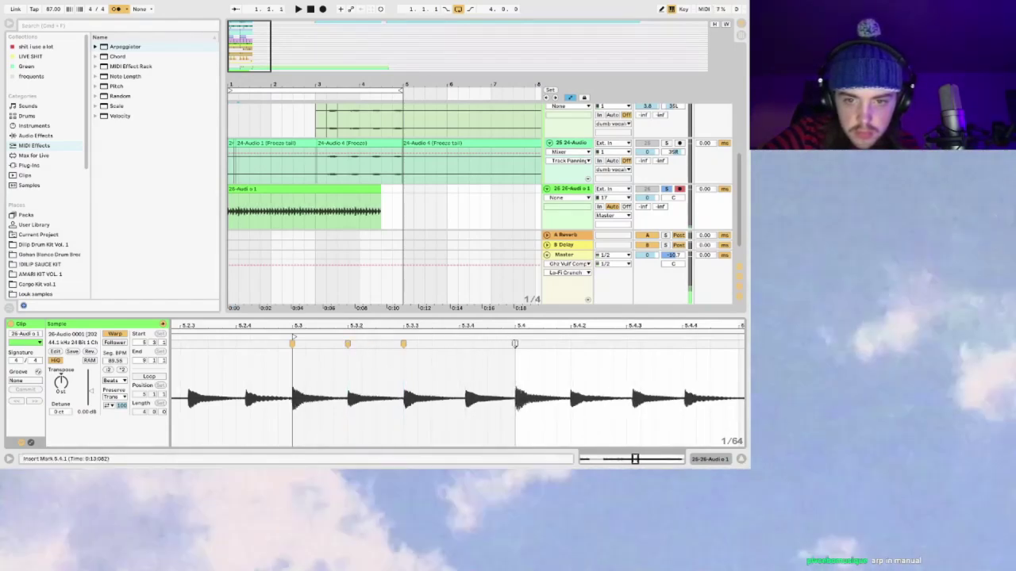
pyautogui.scroll(-1, 514, 343)
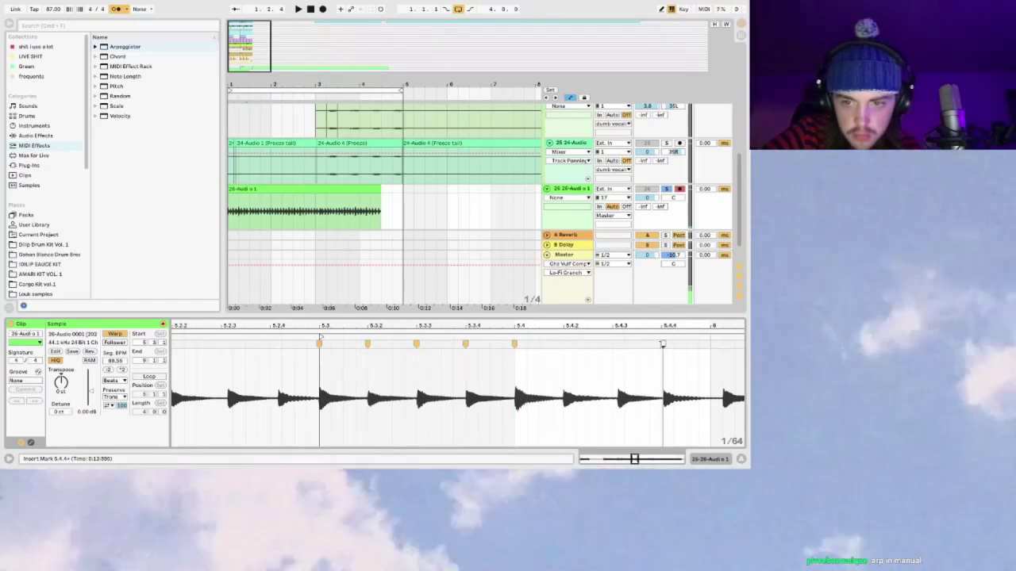
pyautogui.moveTo(663, 343); pyautogui.dragTo(611, 343)
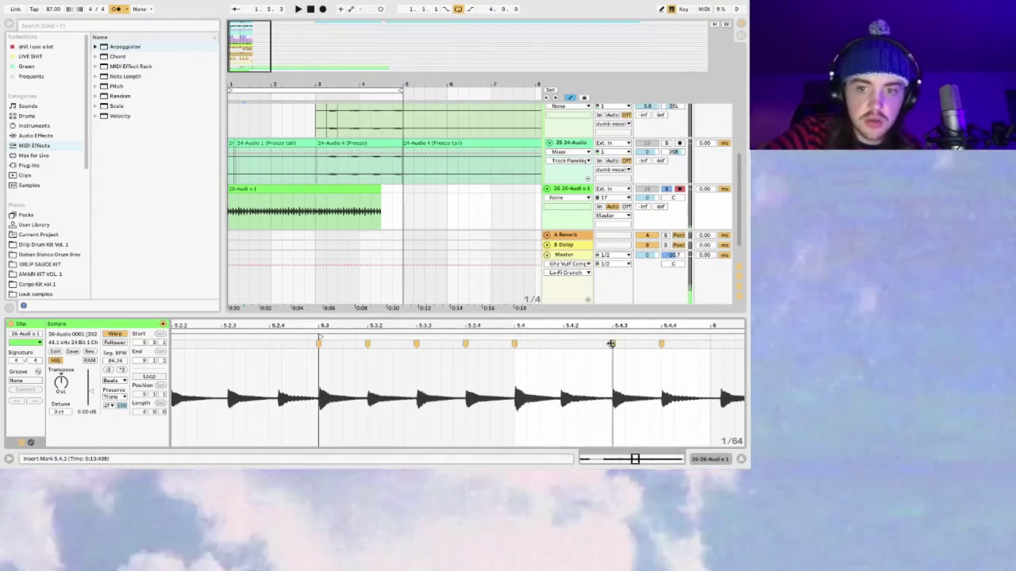
pyautogui.hscroll(3, 563, 346)
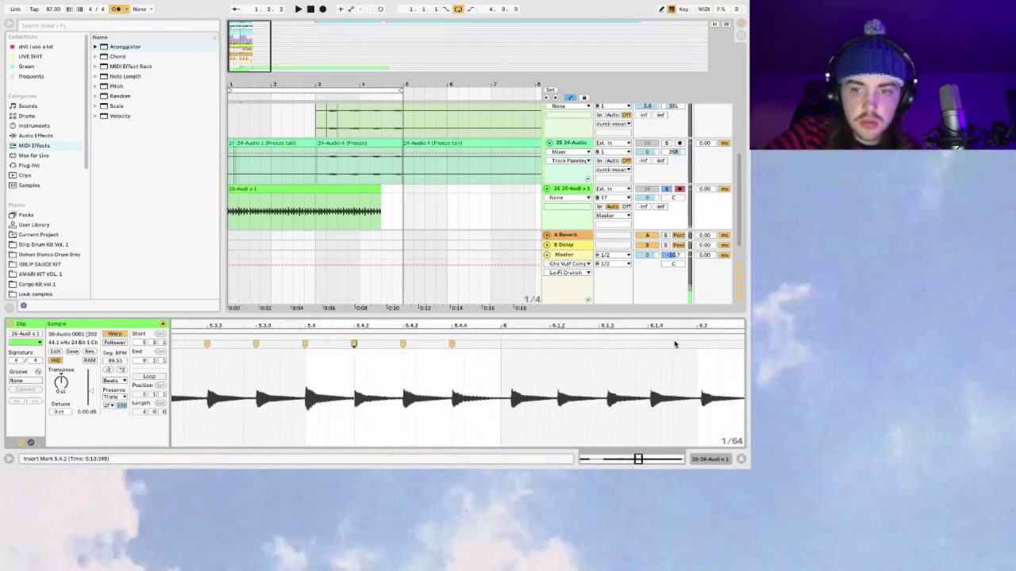
pyautogui.moveTo(509, 346); pyautogui.dragTo(500, 344)
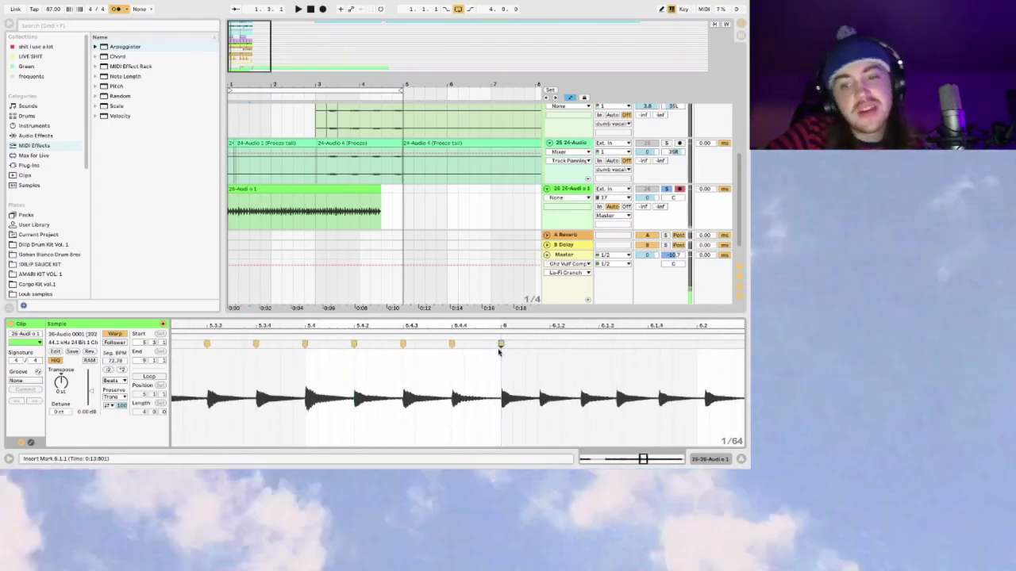
pyautogui.hscroll(1, 501, 352)
pyautogui.moveTo(608, 343); pyautogui.dragTo(601, 344)
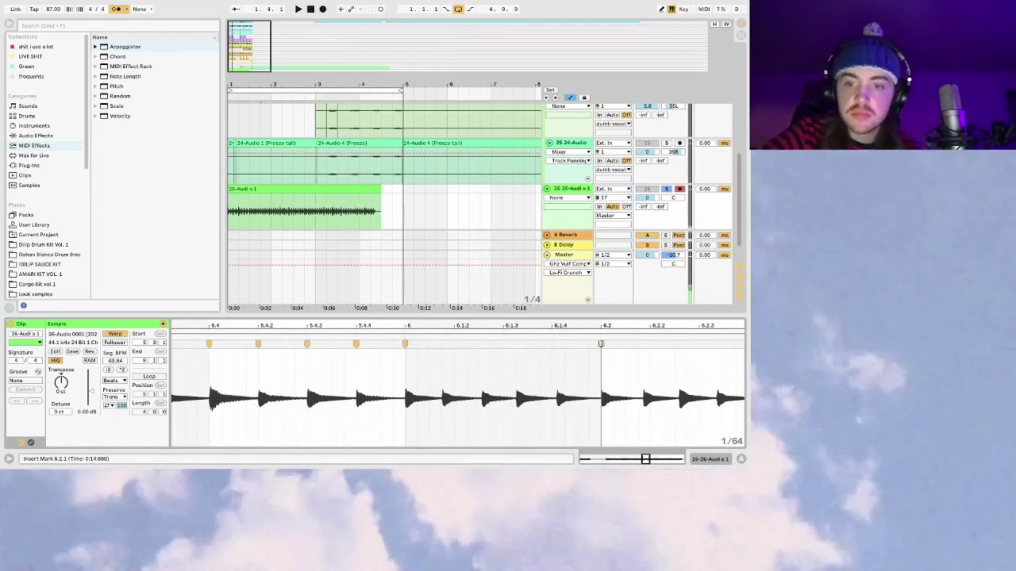
pyautogui.moveTo(513, 346); pyautogui.dragTo(517, 346)
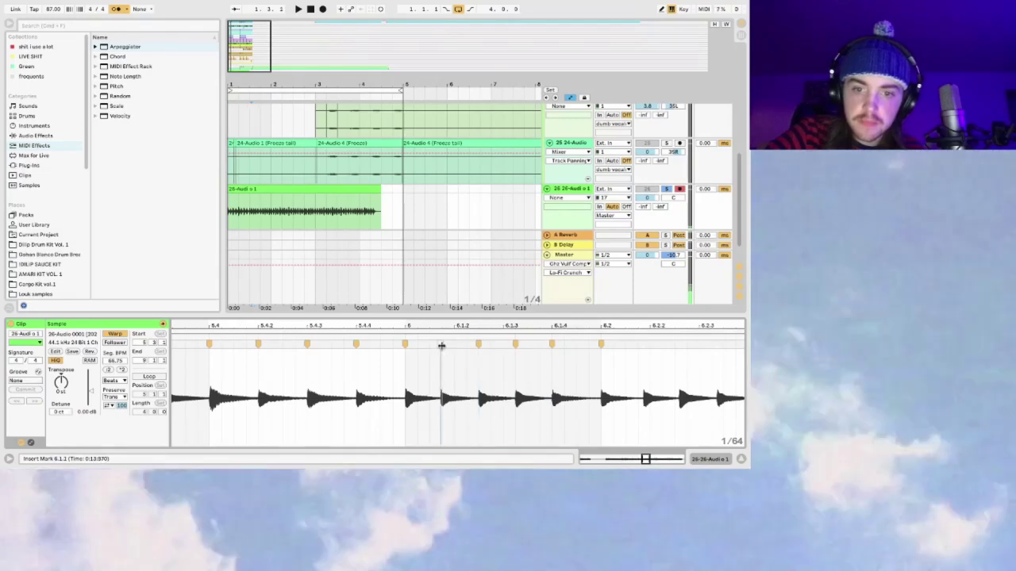
pyautogui.hscroll(10, 446, 347)
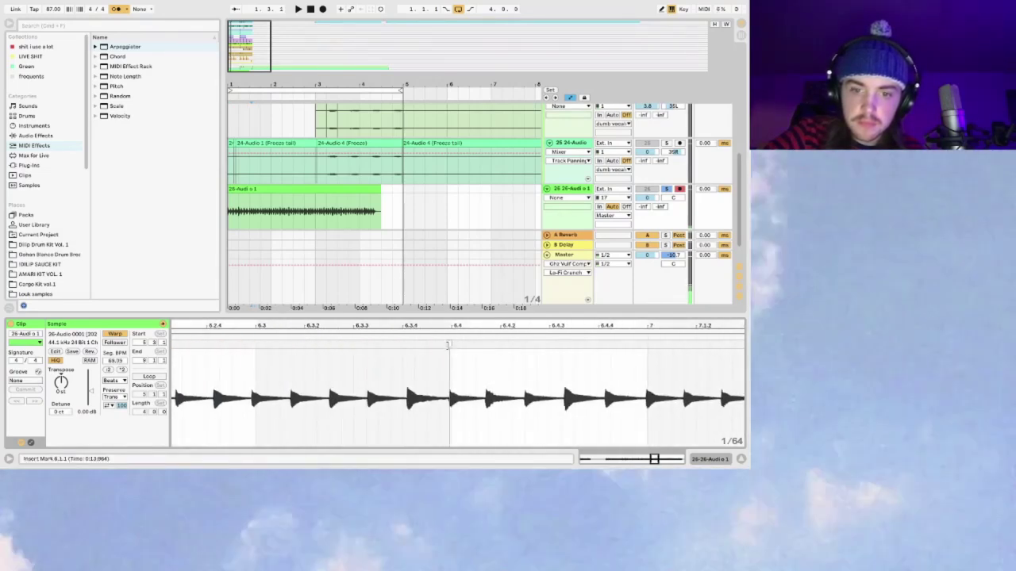
pyautogui.moveTo(410, 347); pyautogui.dragTo(401, 346)
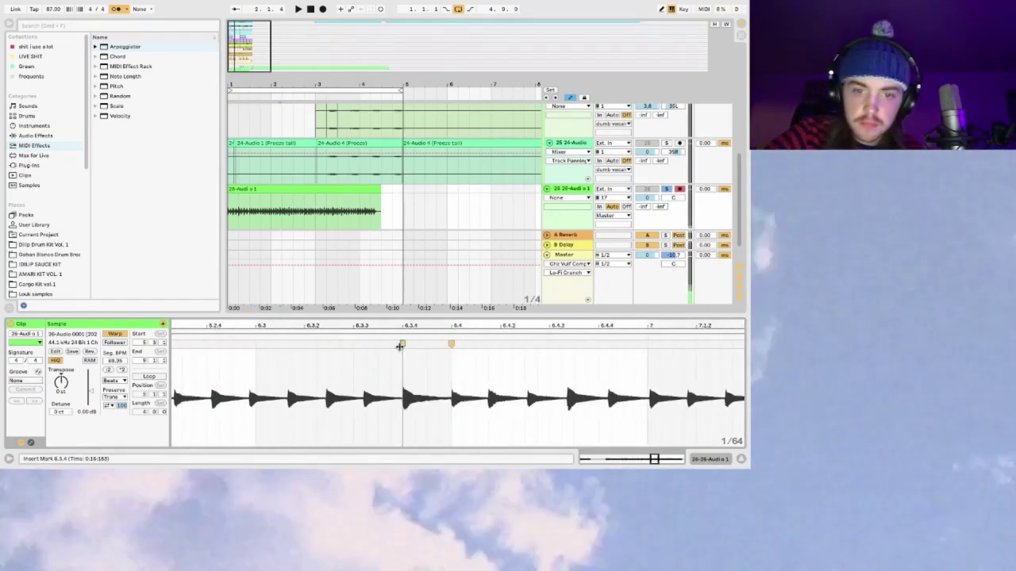
# Step: Add warp markers on the remaining hits, including those near 6.3.3 and 6.2.3
pyautogui.doubleClick(363, 343)
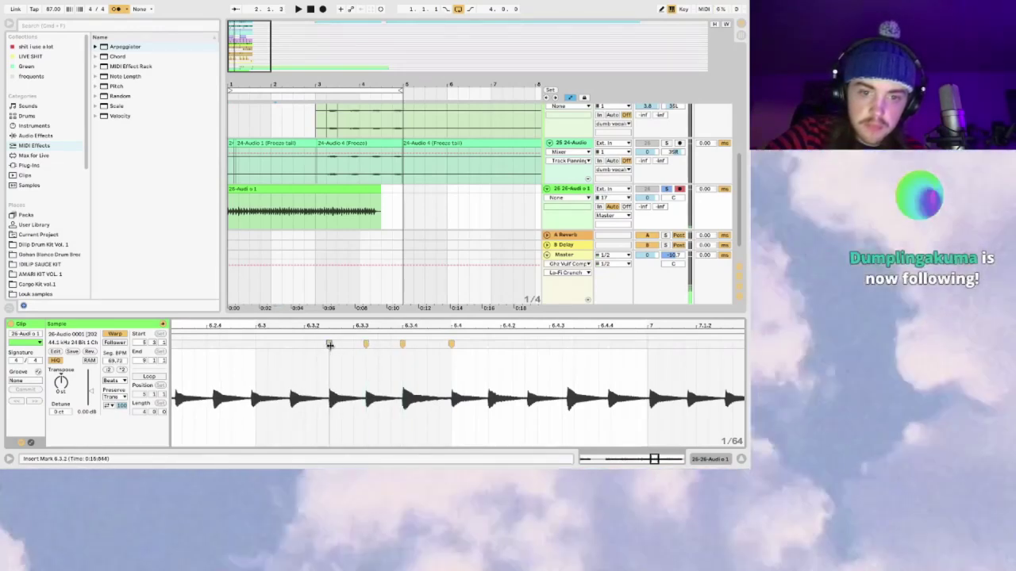
pyautogui.doubleClick(287, 344)
pyautogui.doubleClick(255, 344)
pyautogui.hscroll(-3, 304, 397)
pyautogui.doubleClick(362, 344)
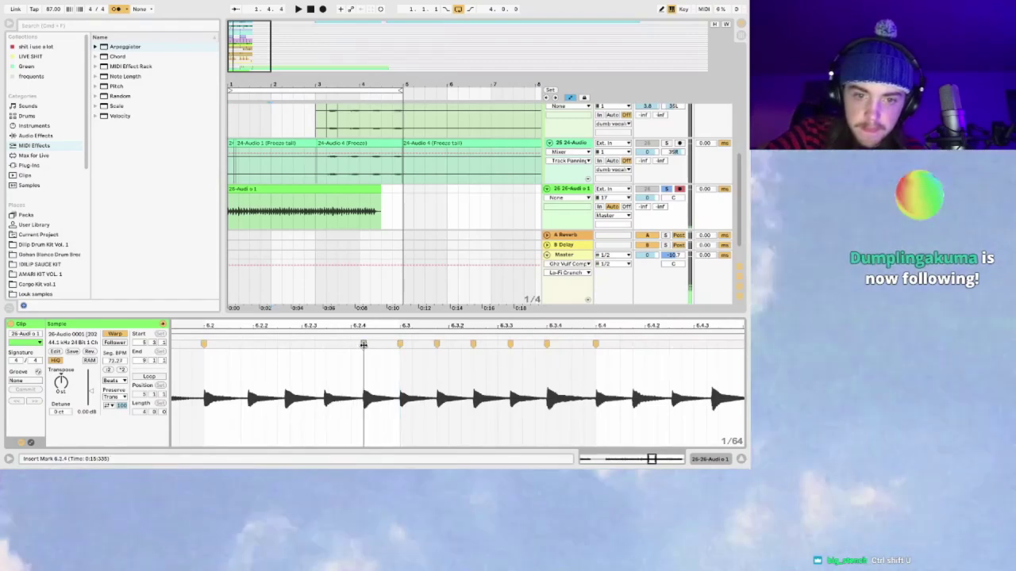
pyautogui.doubleClick(327, 344)
# Step: Quantize the warp markers to 1/16, zoom out, and select the recorded clip
pyautogui.hotkey('ctrl', 'shift', 'u')
pyautogui.click(357, 246)
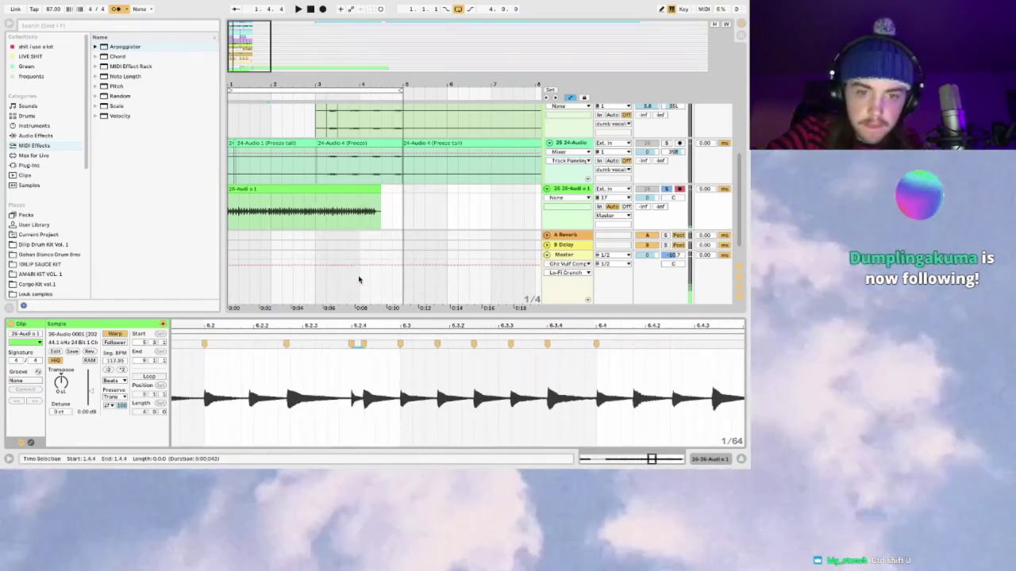
pyautogui.moveTo(362, 325); pyautogui.dragTo(465, 326)
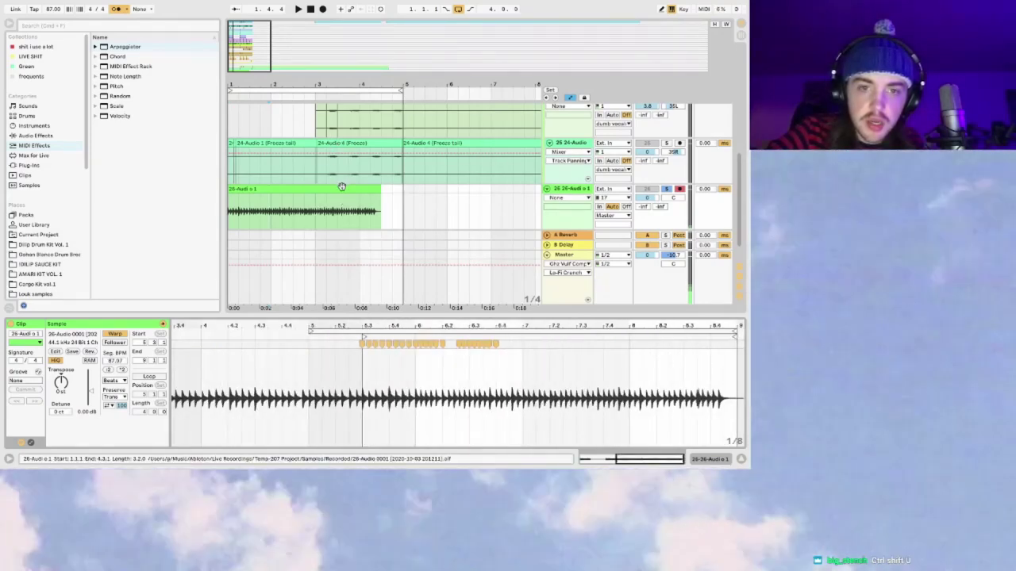
pyautogui.click(341, 186)
# Step: Play back the warped 26-Audio 1 clip, zoom its waveform, and reopen Quantize Settings
pyautogui.press('space')
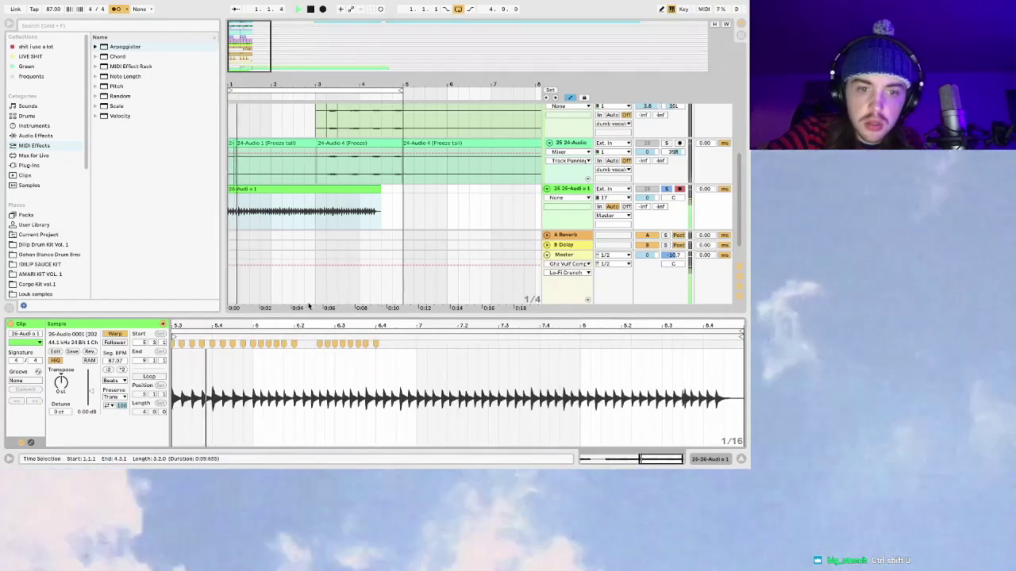
pyautogui.moveTo(323, 319); pyautogui.dragTo(323, 325)
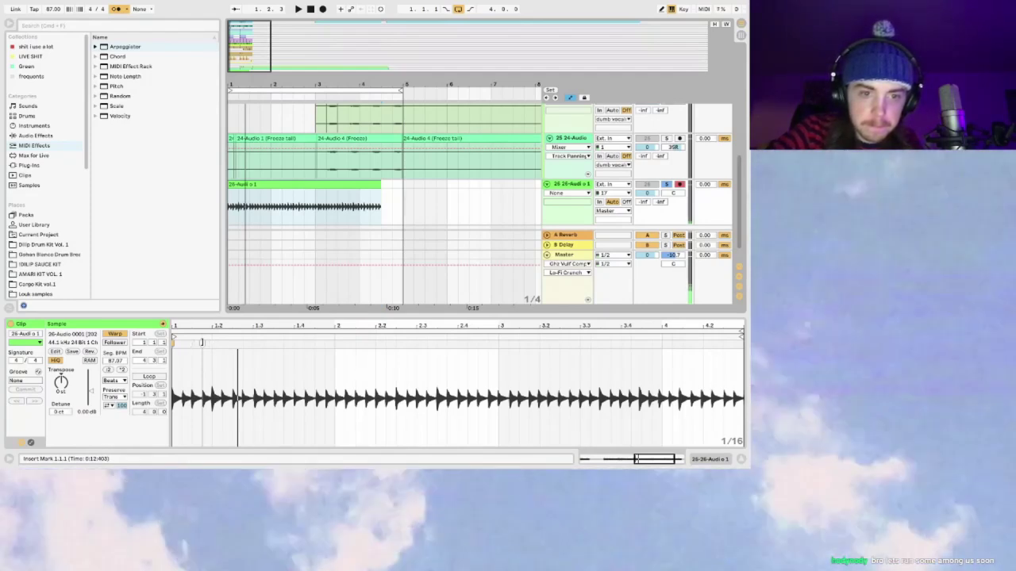
pyautogui.press('super+shift+u')
# Step: Quantize the 26-Audio 1 clip to 1/8 and zoom in around bar 4.1
pyautogui.click(401, 218)
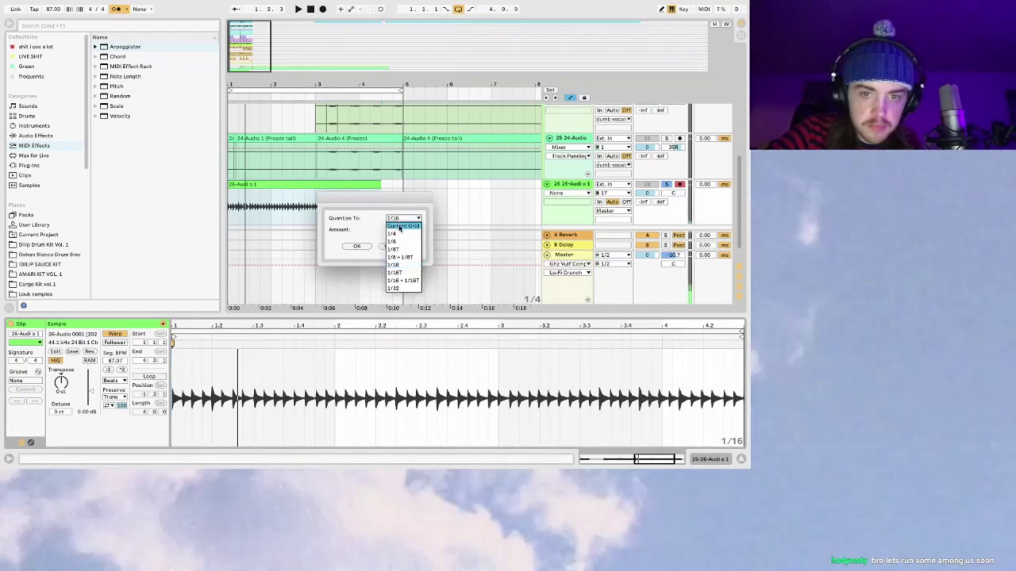
pyautogui.click(399, 241)
pyautogui.click(362, 246)
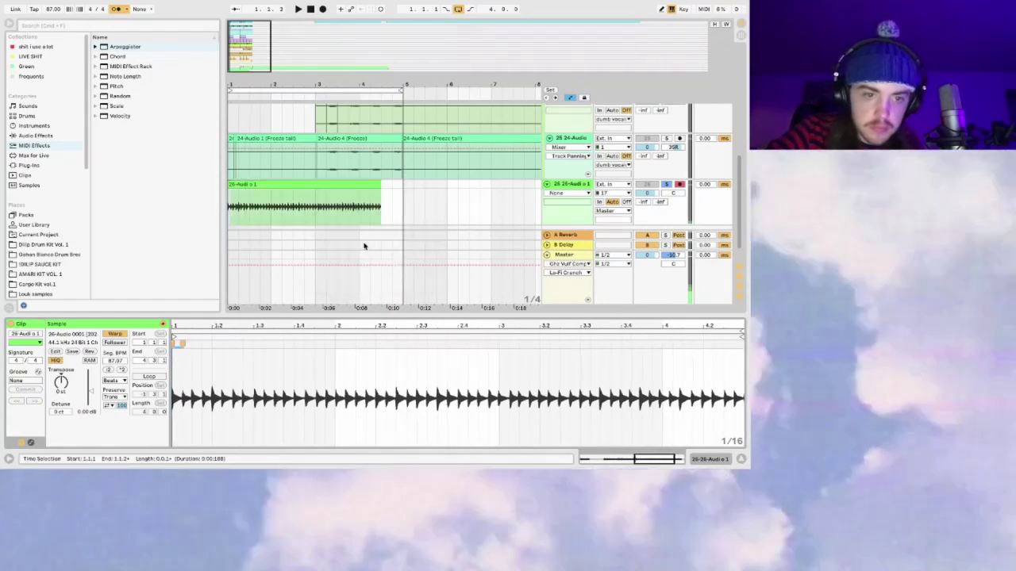
pyautogui.moveTo(187, 333)
pyautogui.mouseDown()
pyautogui.moveTo(266, 360)
pyautogui.moveTo(259, 343)
pyautogui.mouseUp()
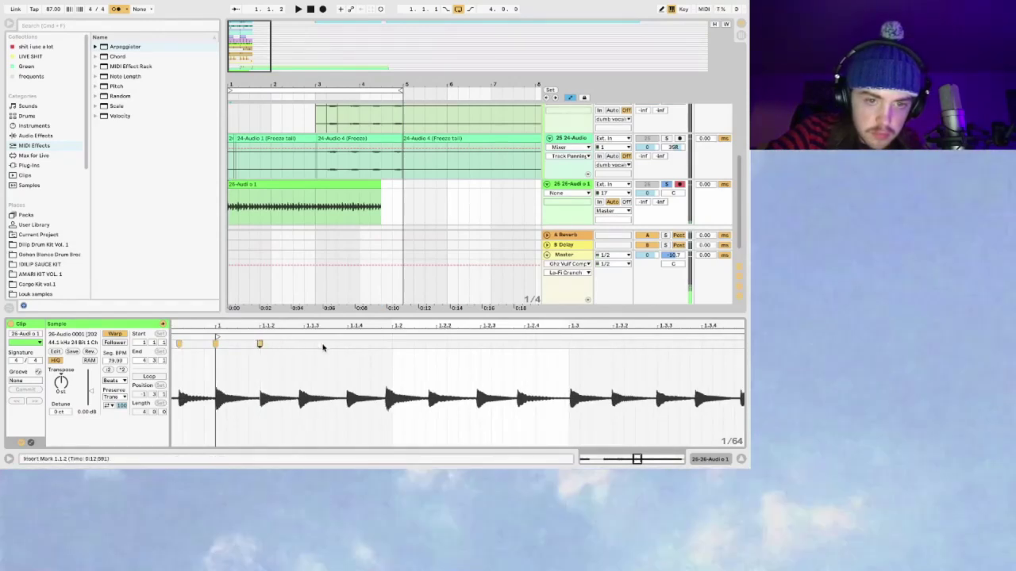
pyautogui.moveTo(410, 320); pyautogui.dragTo(482, 325)
pyautogui.moveTo(674, 323)
pyautogui.mouseDown()
pyautogui.moveTo(674, 357)
pyautogui.moveTo(682, 346)
pyautogui.moveTo(562, 344)
pyautogui.mouseUp()
# Step: Add warp markers backwards on each hit from bar 4.2 to about 3.2.3, removing a misplaced one
pyautogui.doubleClick(593, 344)
pyautogui.click(531, 343)
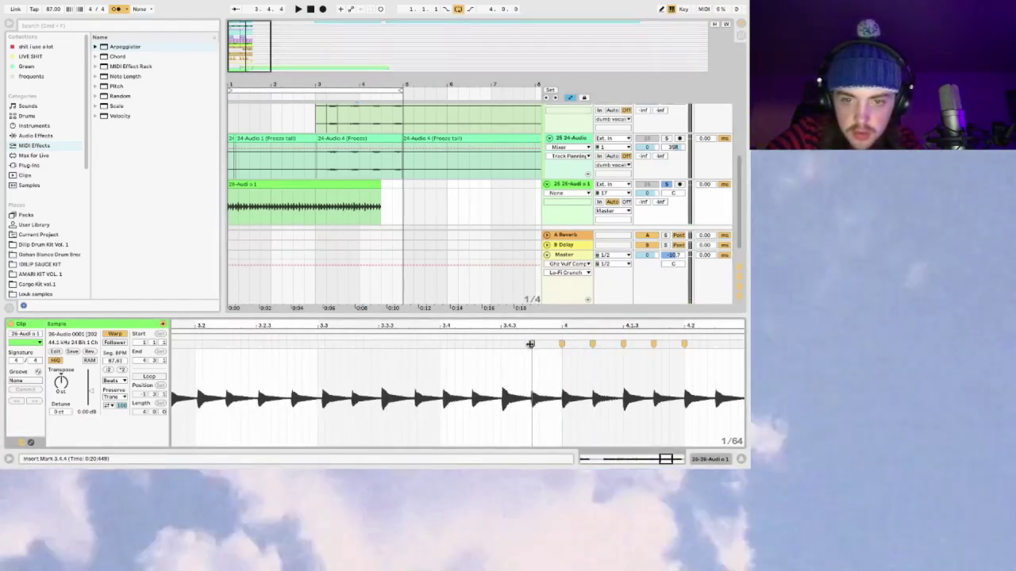
pyautogui.doubleClick(502, 344)
pyautogui.doubleClick(470, 344)
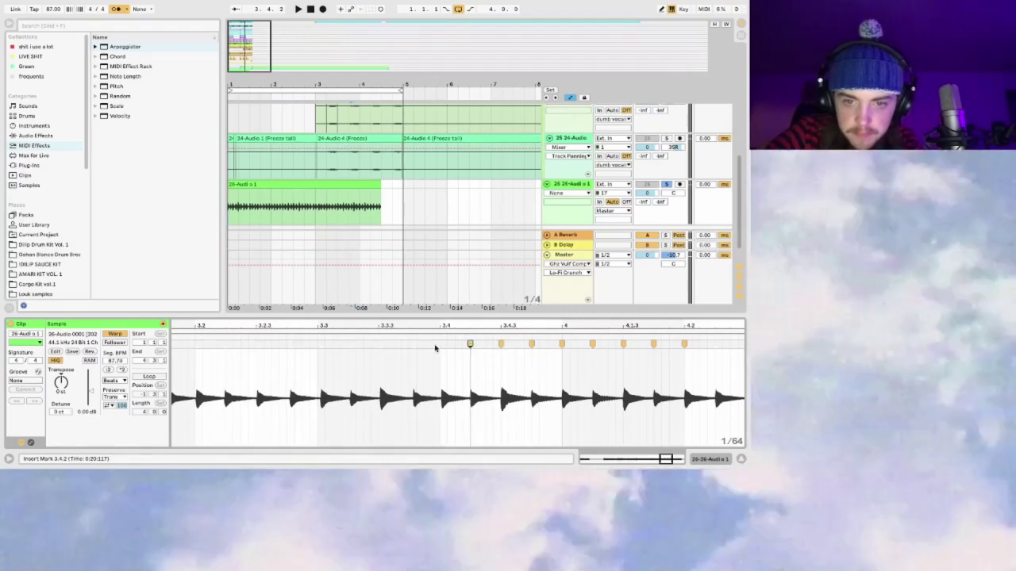
pyautogui.doubleClick(439, 343)
pyautogui.doubleClick(409, 344)
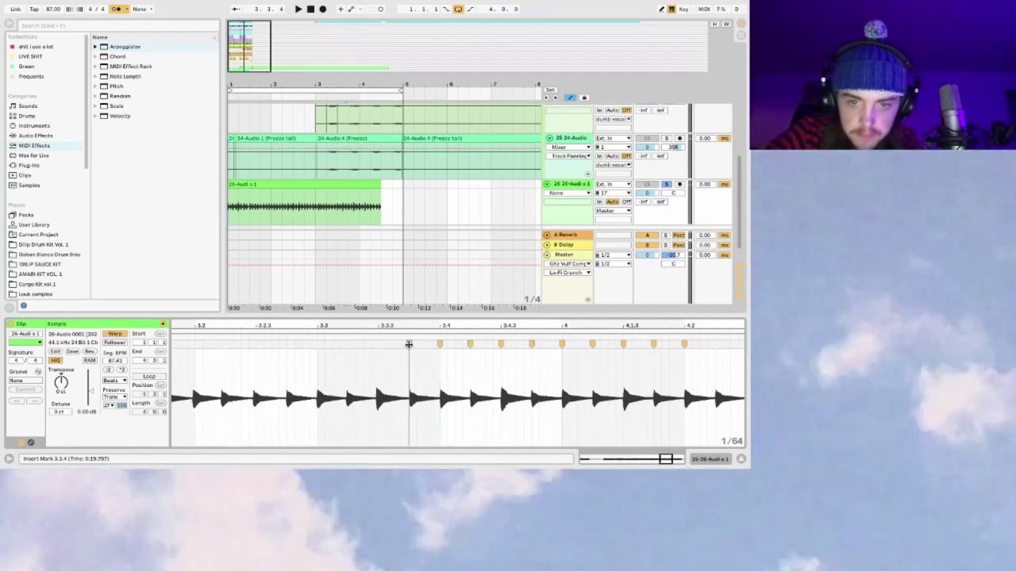
pyautogui.press('space')
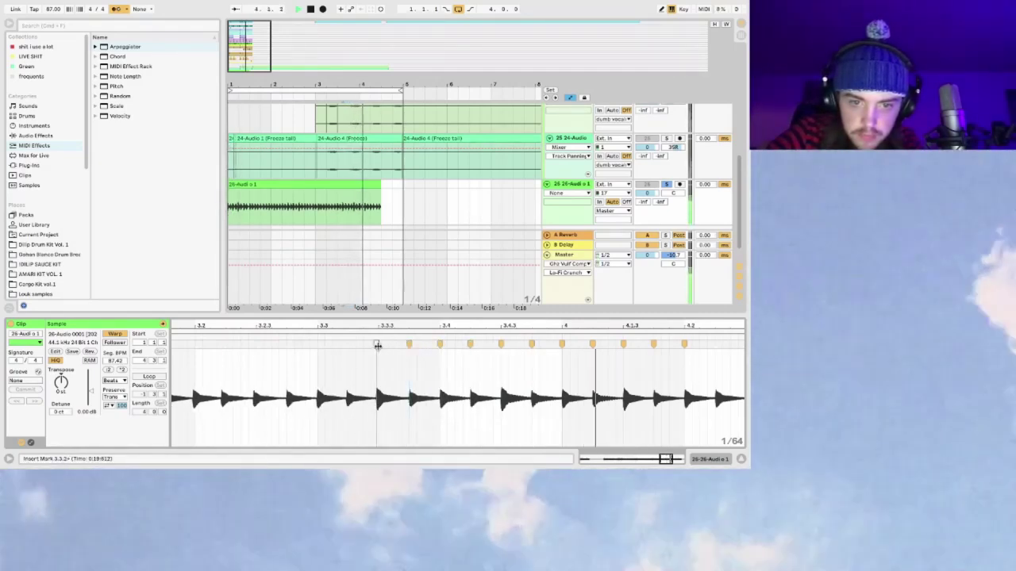
pyautogui.doubleClick(348, 343)
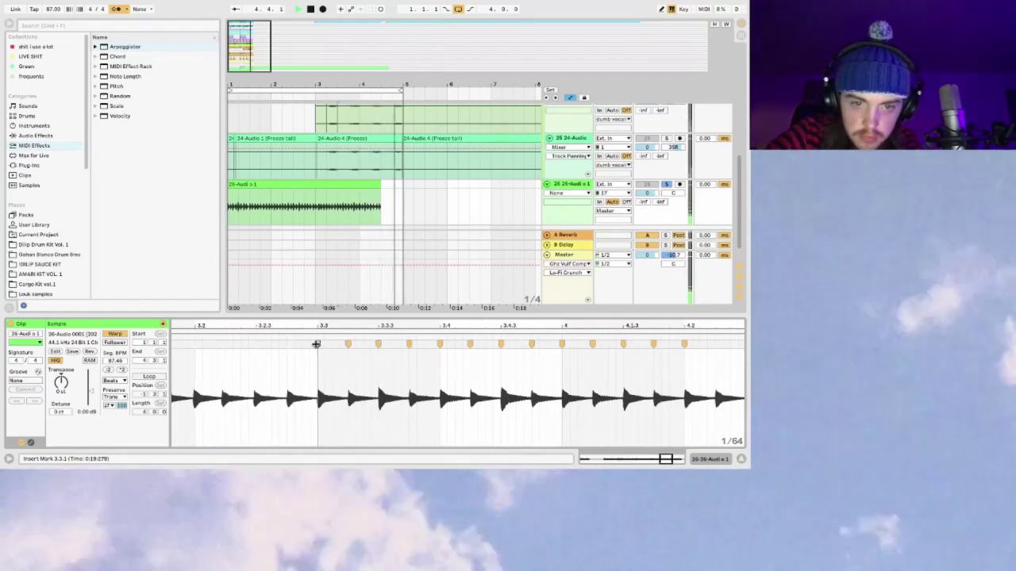
pyautogui.doubleClick(287, 344)
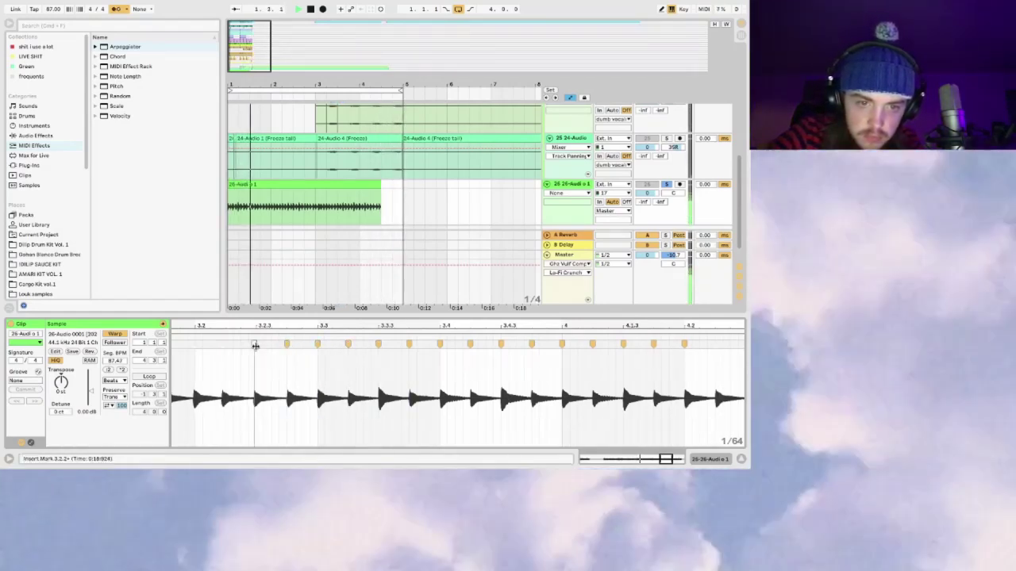
pyautogui.doubleClick(262, 344)
pyautogui.doubleClick(262, 346)
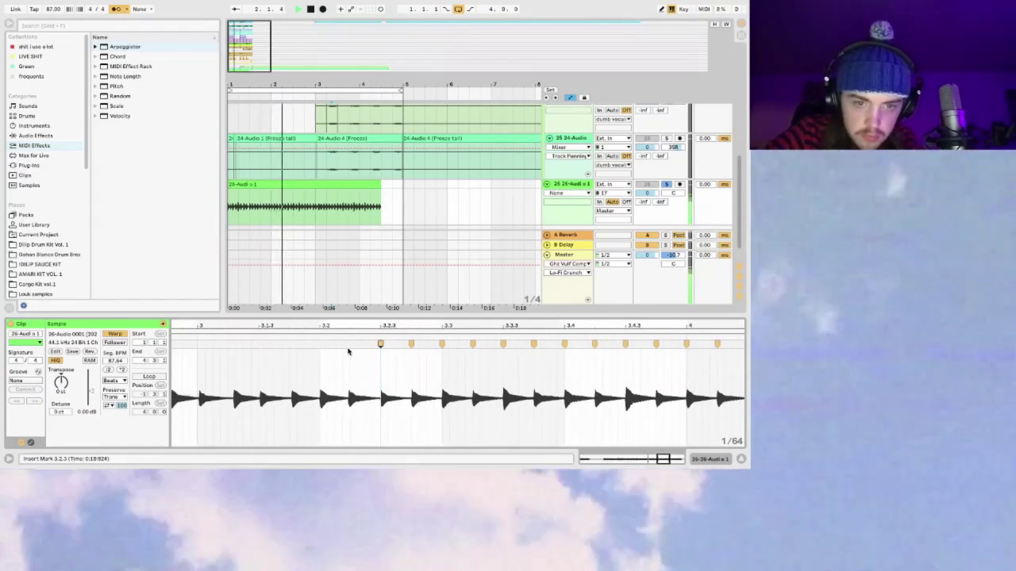
# Step: Stop playback and place warp markers on the hits near 2.4.2, 2.3.4 and 2.3.3
pyautogui.moveTo(321, 346)
pyautogui.mouseDown()
pyautogui.moveTo(288, 344)
pyautogui.moveTo(412, 345)
pyautogui.moveTo(294, 347)
pyautogui.mouseUp()
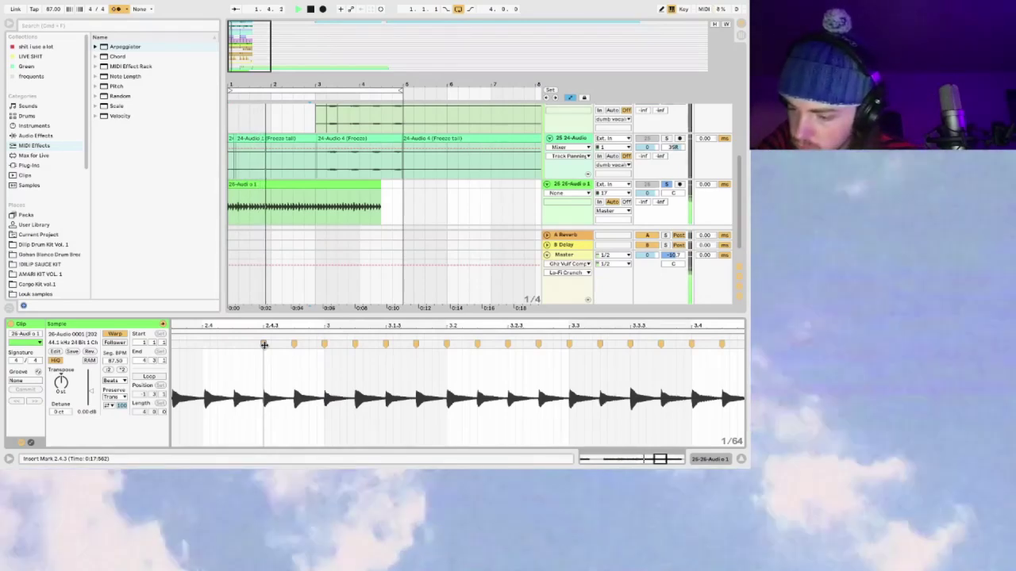
pyautogui.hscroll(-5, 314, 409)
pyautogui.press('space')
pyautogui.doubleClick(341, 344)
pyautogui.doubleClick(276, 343)
pyautogui.hscroll(-9, 482, 383)
pyautogui.hscroll(-3, 482, 383)
pyautogui.doubleClick(487, 344)
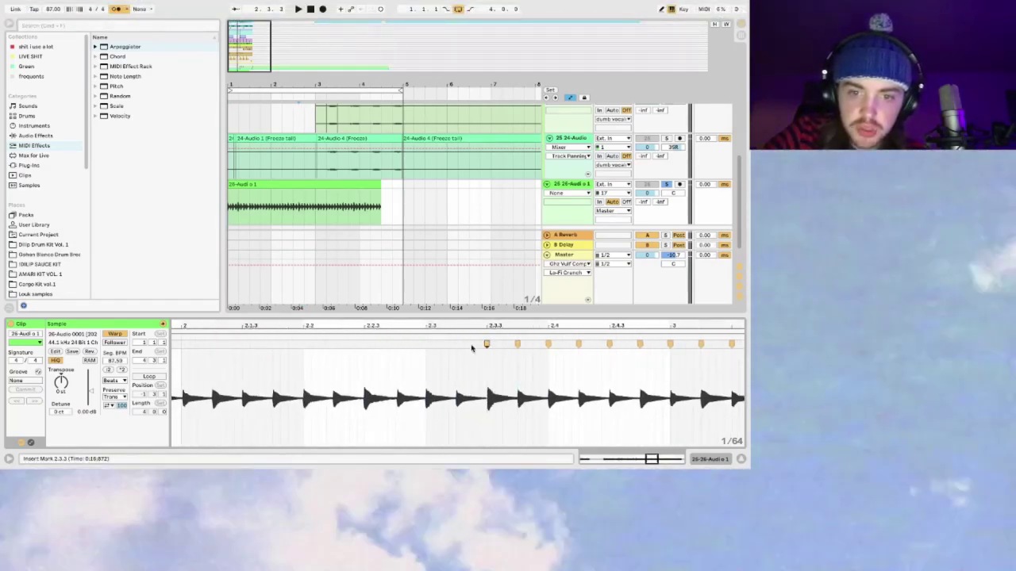
pyautogui.moveTo(457, 344); pyautogui.dragTo(363, 344)
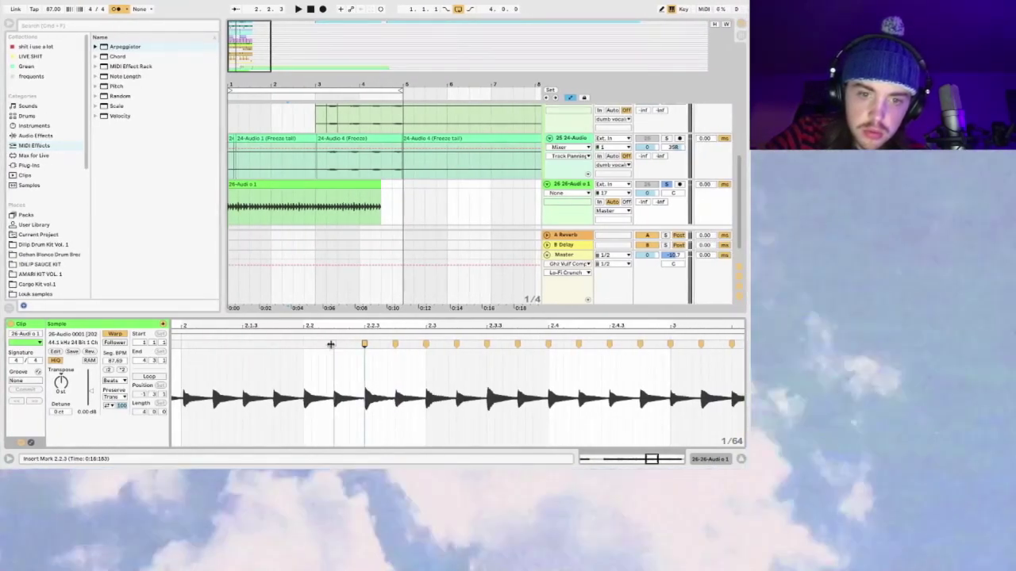
# Step: Add and align warp markers on the hits around bar 2
pyautogui.hscroll(-5, 334, 373)
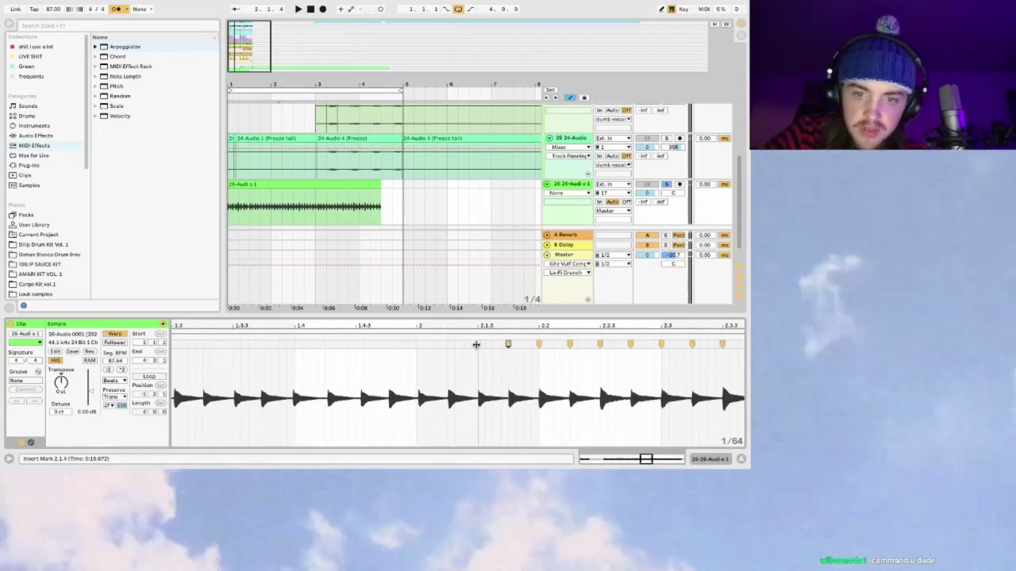
pyautogui.moveTo(444, 346); pyautogui.dragTo(444, 346)
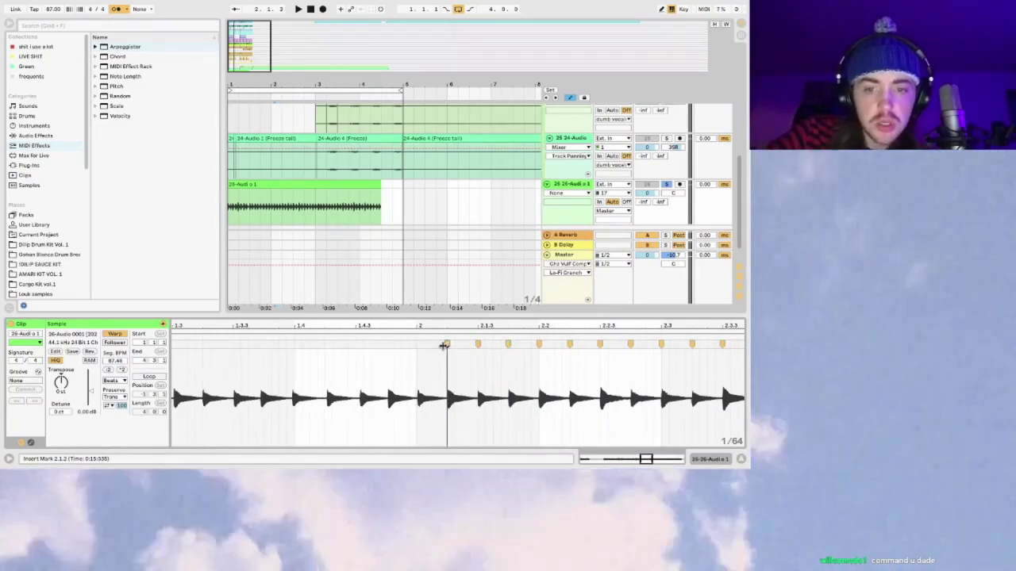
pyautogui.moveTo(386, 346); pyautogui.dragTo(355, 345)
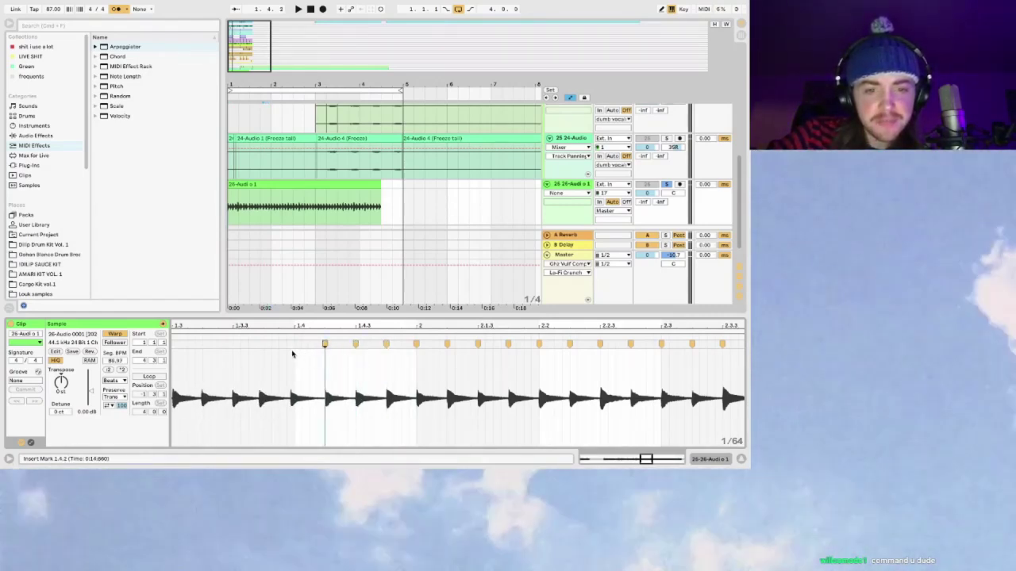
pyautogui.moveTo(292, 353); pyautogui.dragTo(299, 345)
pyautogui.hscroll(-5, 318, 389)
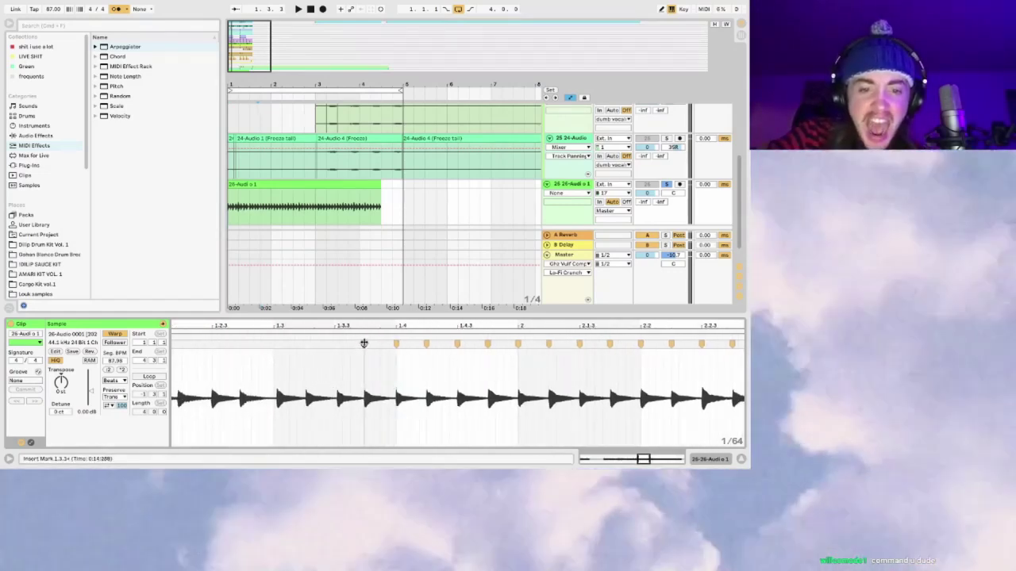
pyautogui.moveTo(364, 344); pyautogui.dragTo(334, 344)
# Step: Add warp markers on bar 1 hits near 1.4, 1.3.4, 1.3.1 and 1.1.4, then check playback
pyautogui.doubleClick(304, 345)
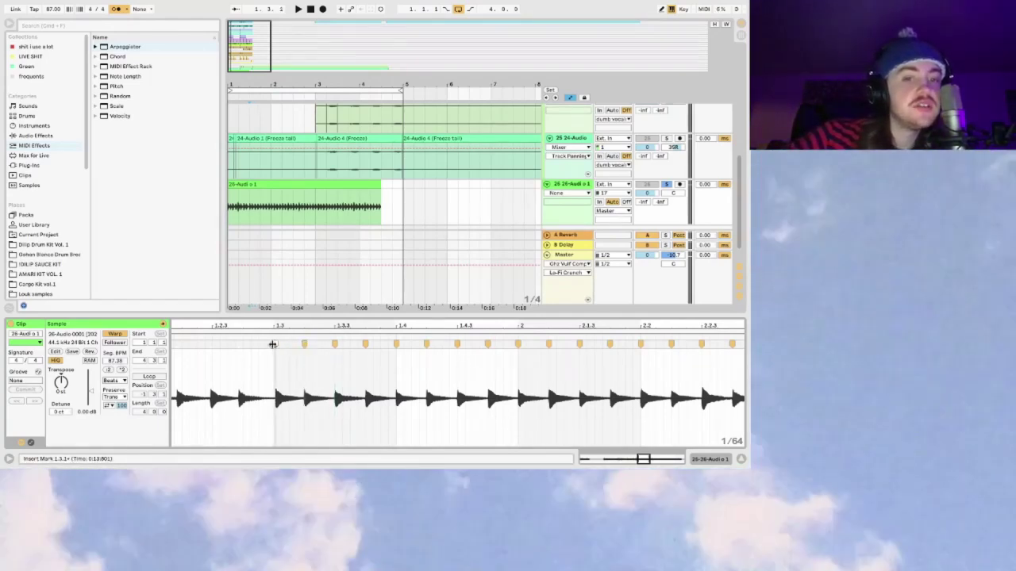
pyautogui.doubleClick(273, 345)
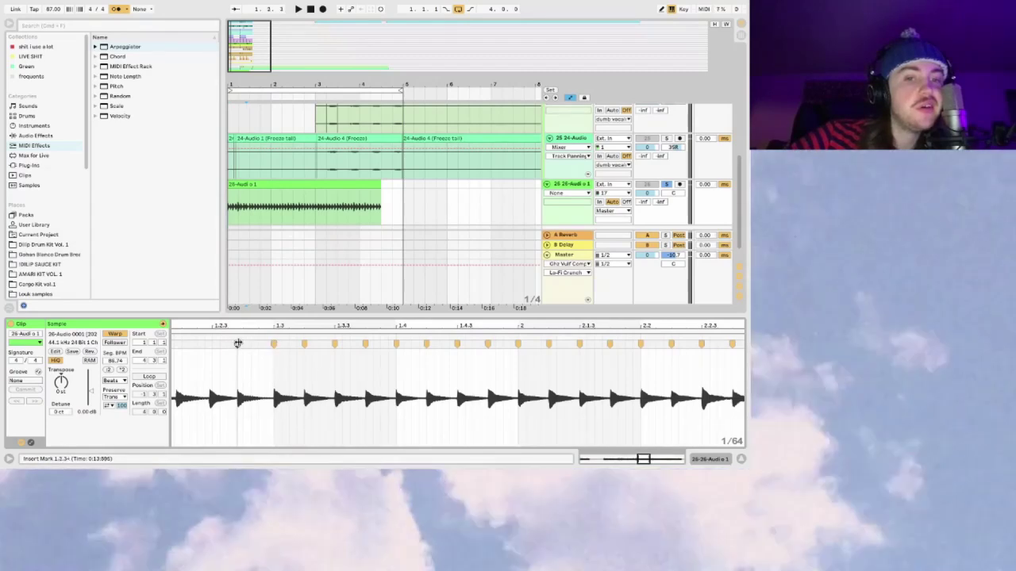
pyautogui.doubleClick(214, 343)
pyautogui.hscroll(-3, 294, 327)
pyautogui.doubleClick(297, 342)
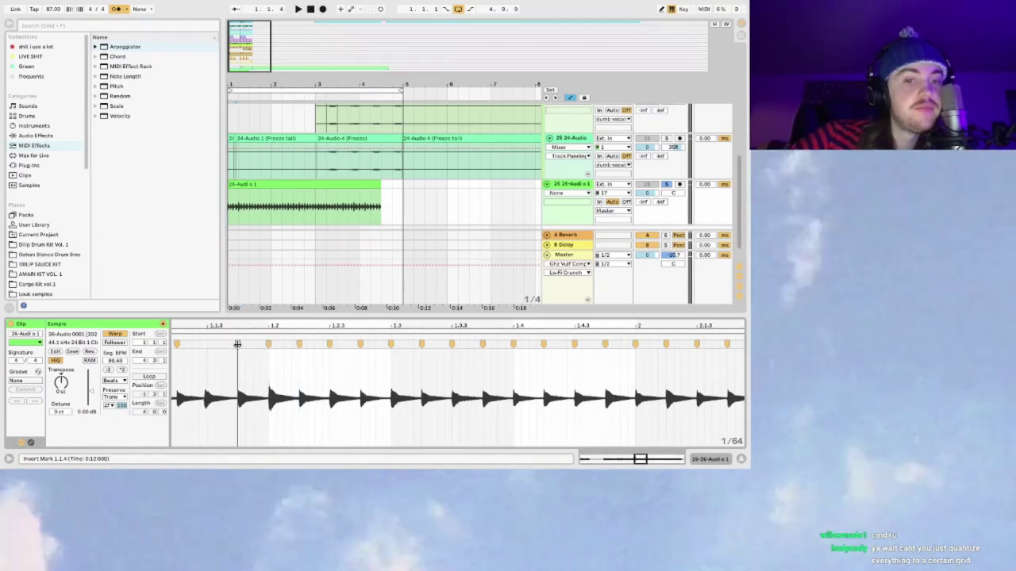
pyautogui.doubleClick(206, 343)
pyautogui.press('space')
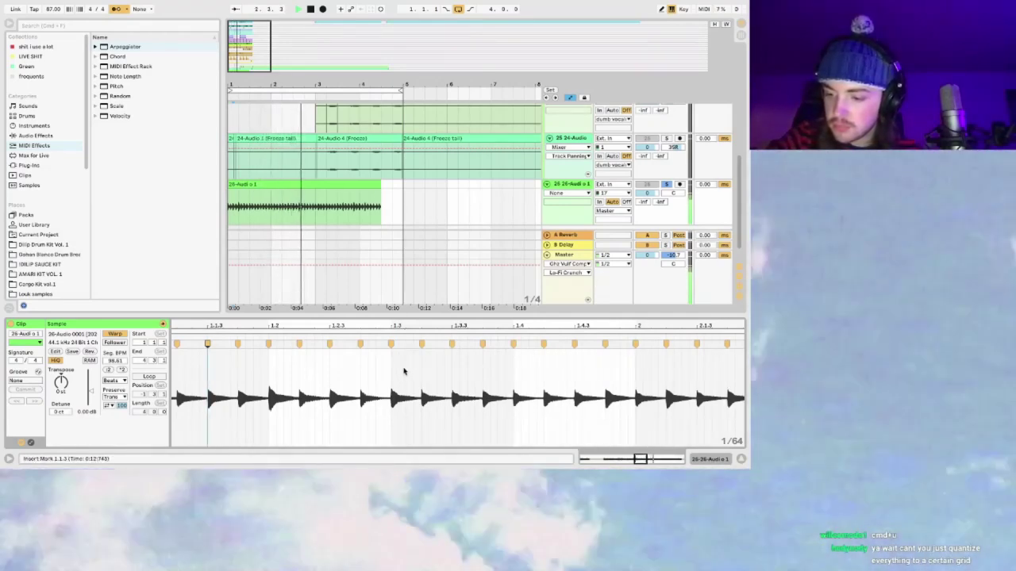
pyautogui.press('space')
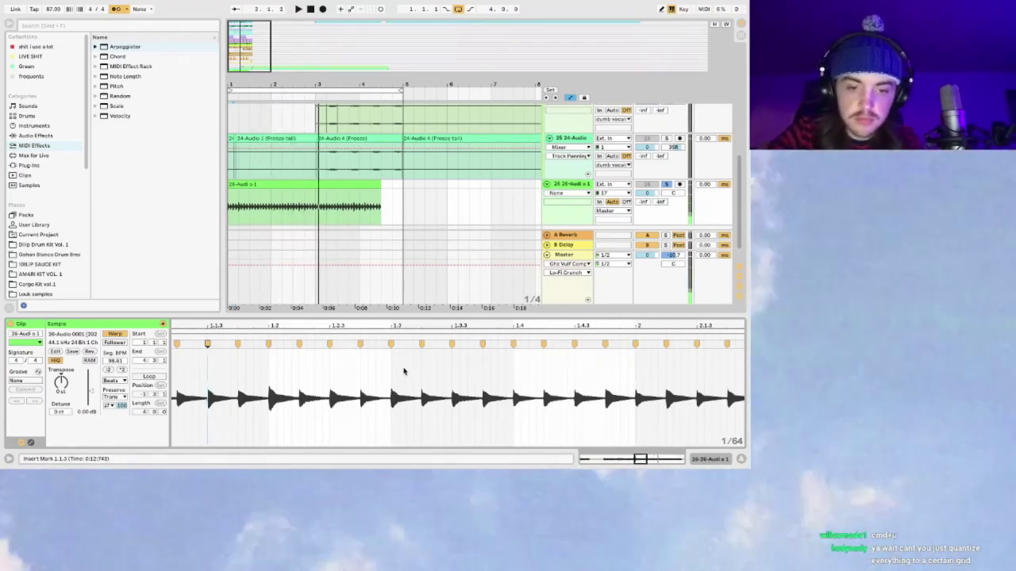
pyautogui.click(403, 371)
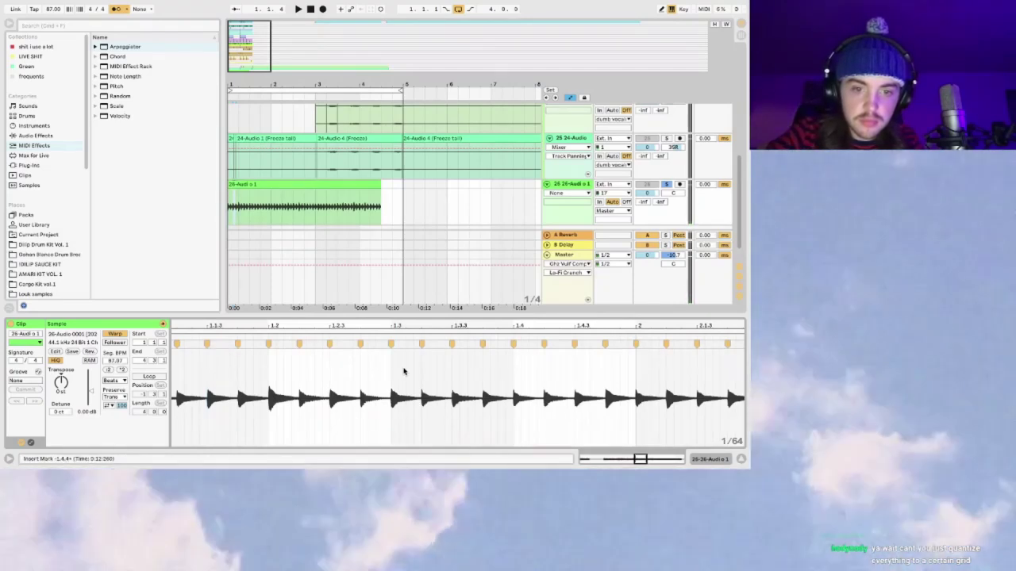
pyautogui.moveTo(408, 337); pyautogui.dragTo(408, 314)
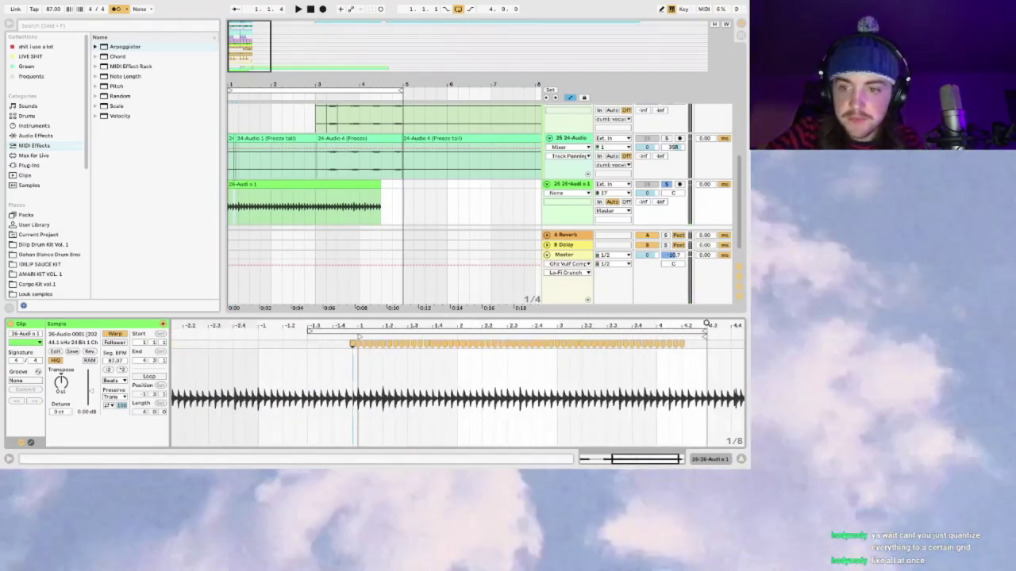
# Step: Add a warp marker near 4.2.4 and place a copy of the clip at bar 5
pyautogui.moveTo(706, 325); pyautogui.dragTo(707, 373)
pyautogui.moveTo(655, 343); pyautogui.dragTo(649, 345)
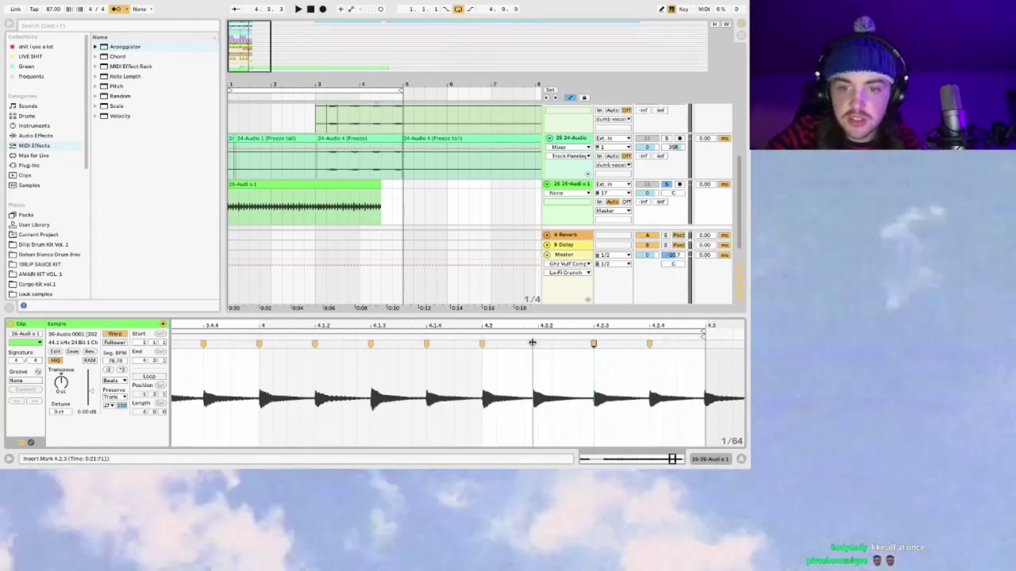
pyautogui.moveTo(321, 191); pyautogui.dragTo(492, 187)
pyautogui.press('space')
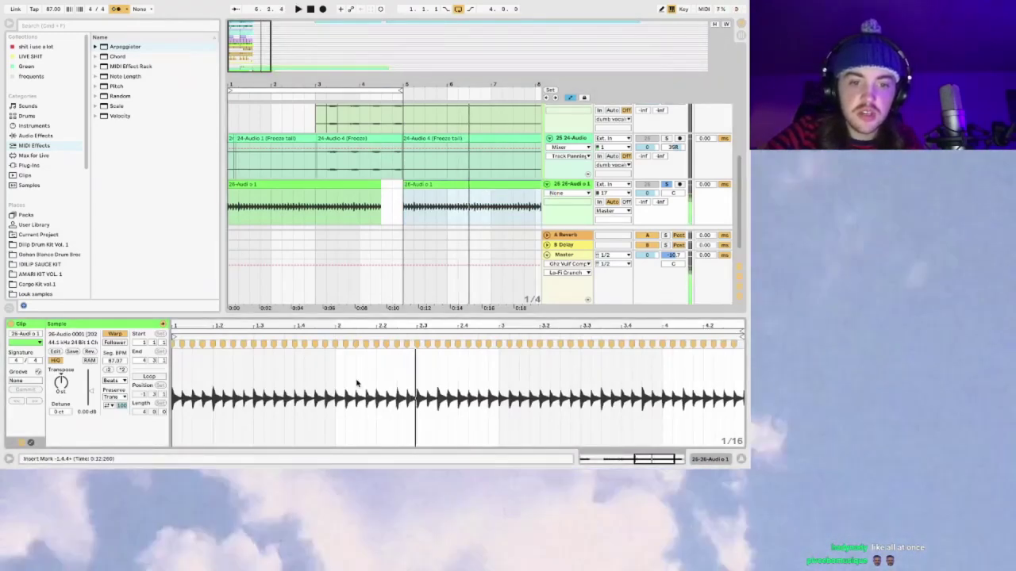
# Step: Select the entire sample and quantize its warp markers evenly
pyautogui.moveTo(174, 371); pyautogui.dragTo(746, 390)
pyautogui.hotkey('ctrl', 'u')
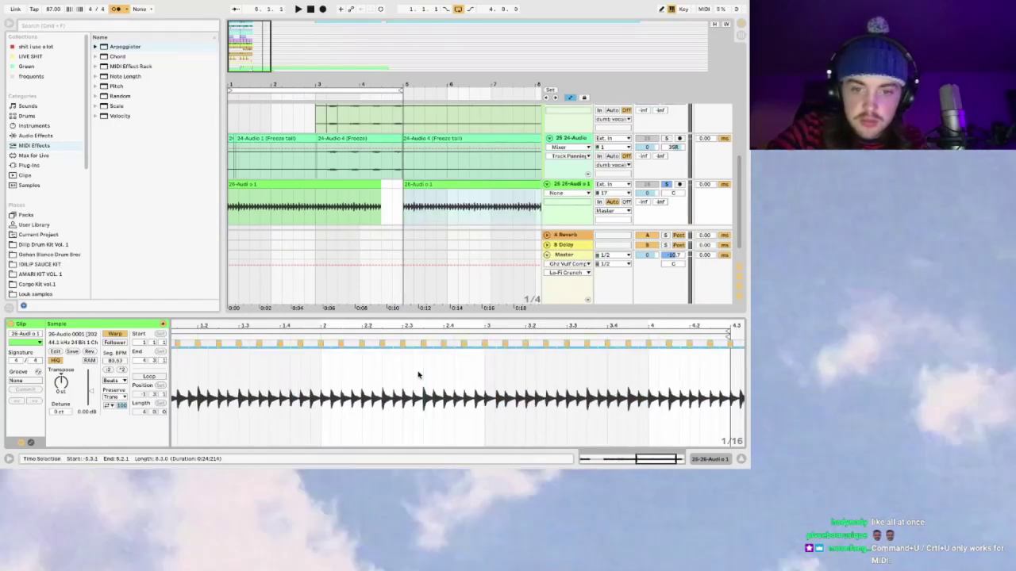
pyautogui.moveTo(454, 327); pyautogui.dragTo(454, 373)
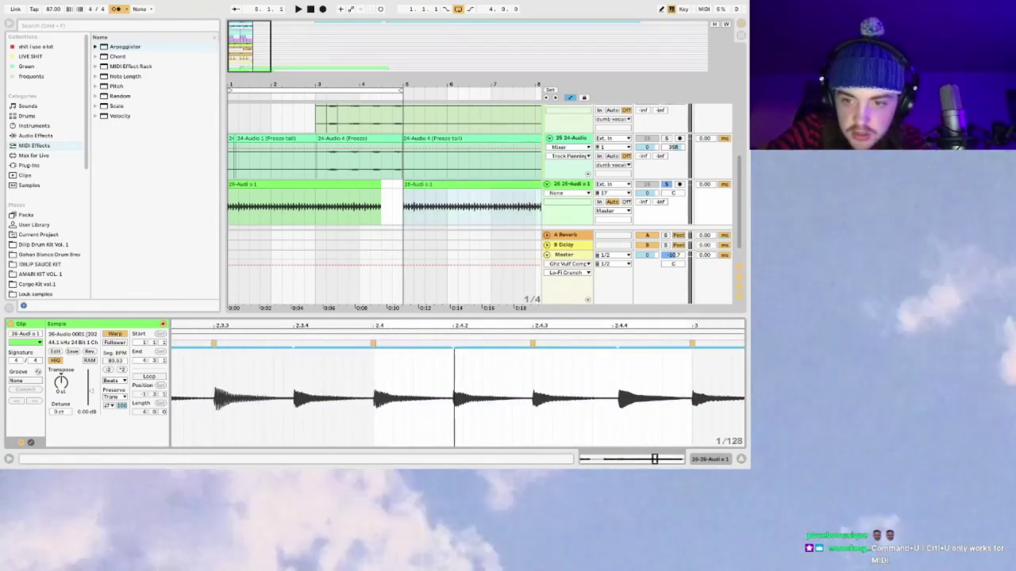
pyautogui.moveTo(585, 373); pyautogui.dragTo(585, 328)
# Step: Quantize the 26-Audio 1 clip's warp markers to a 1/16 grid
pyautogui.rightClick(592, 359)
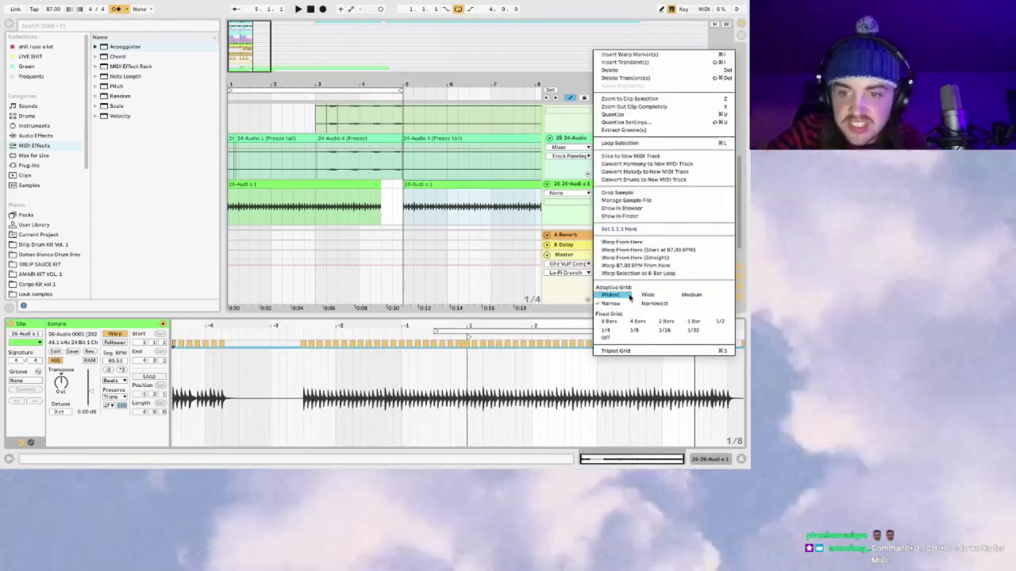
pyautogui.click(550, 379)
pyautogui.press('super+shift+u')
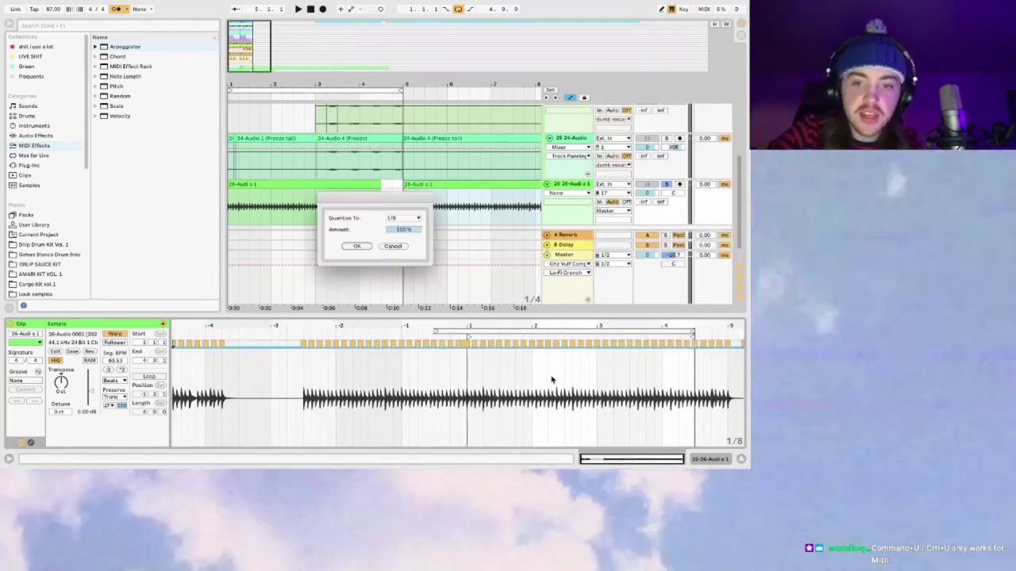
pyautogui.click(391, 220)
pyautogui.click(400, 267)
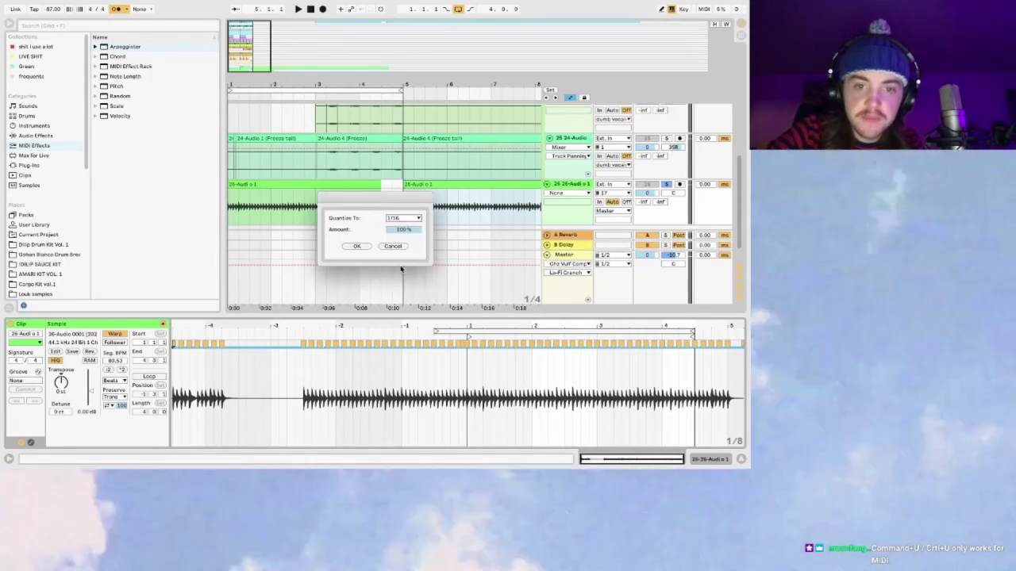
pyautogui.click(357, 246)
pyautogui.moveTo(544, 325); pyautogui.dragTo(544, 373)
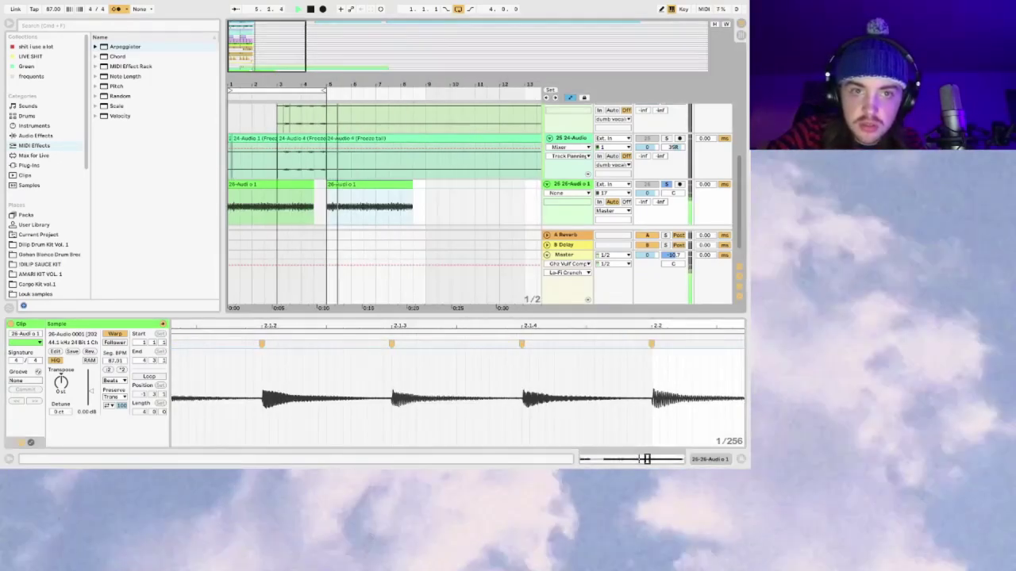
# Step: Extend the first clip's end slightly, stop playback, and delete the second 26-Audio 1 clip
pyautogui.moveTo(337, 86); pyautogui.dragTo(336, 69)
pyautogui.click(308, 205)
pyautogui.moveTo(350, 188); pyautogui.dragTo(358, 188)
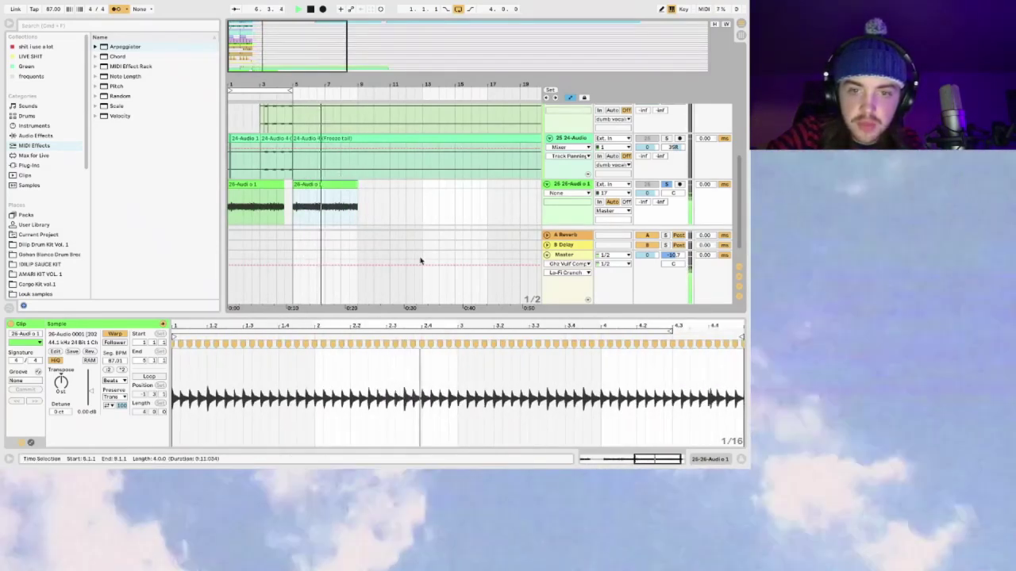
pyautogui.press('space')
pyautogui.press('Delete')
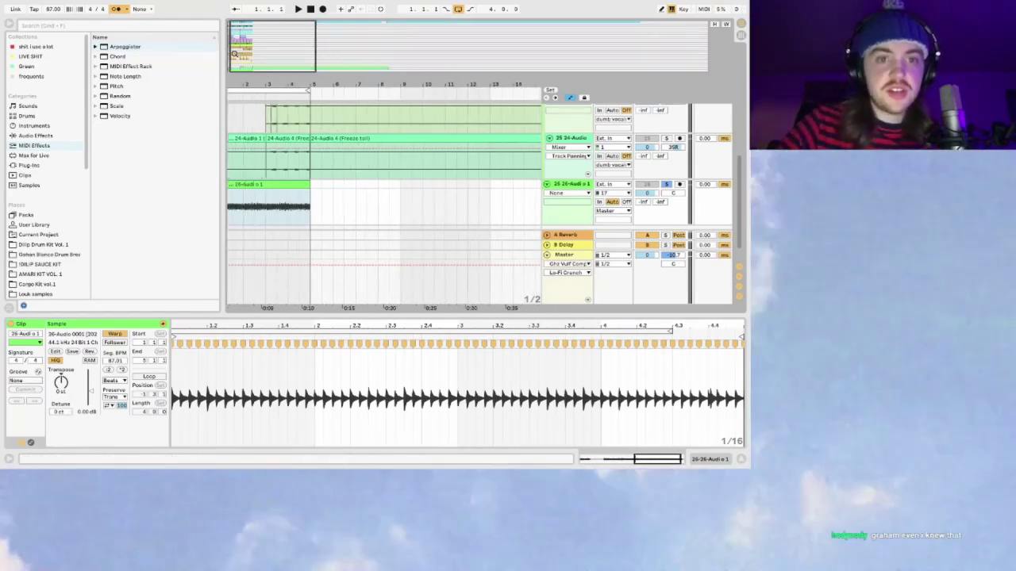
# Step: Hide the clip details, solo track 26, and enter a 106 ms track delay
pyautogui.click(292, 187)
pyautogui.scroll(5, 377, 191)
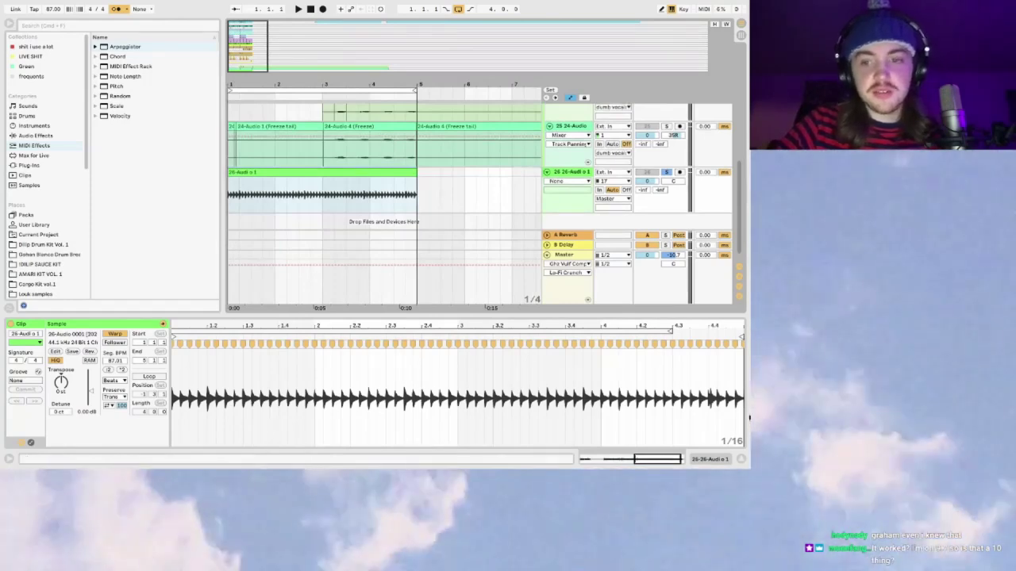
pyautogui.click(742, 459)
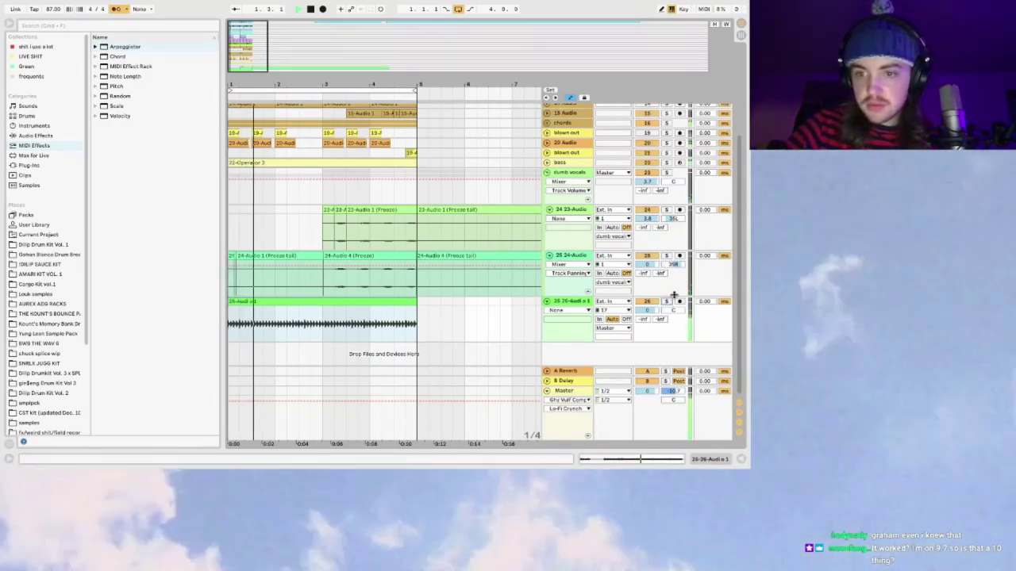
pyautogui.click(666, 302)
pyautogui.scroll(1, 707, 289)
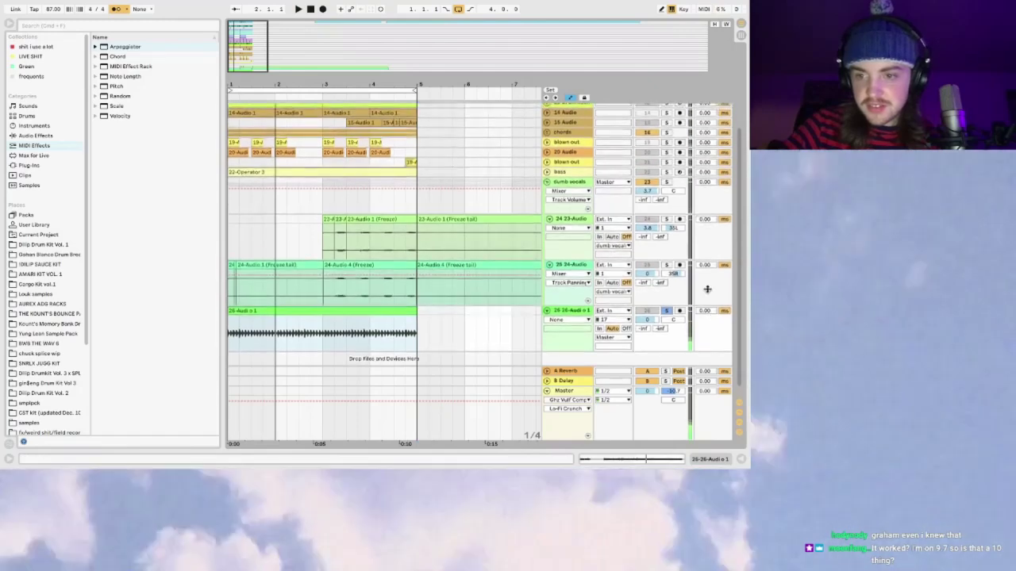
pyautogui.write('106')
pyautogui.press('Return')
pyautogui.press('space')
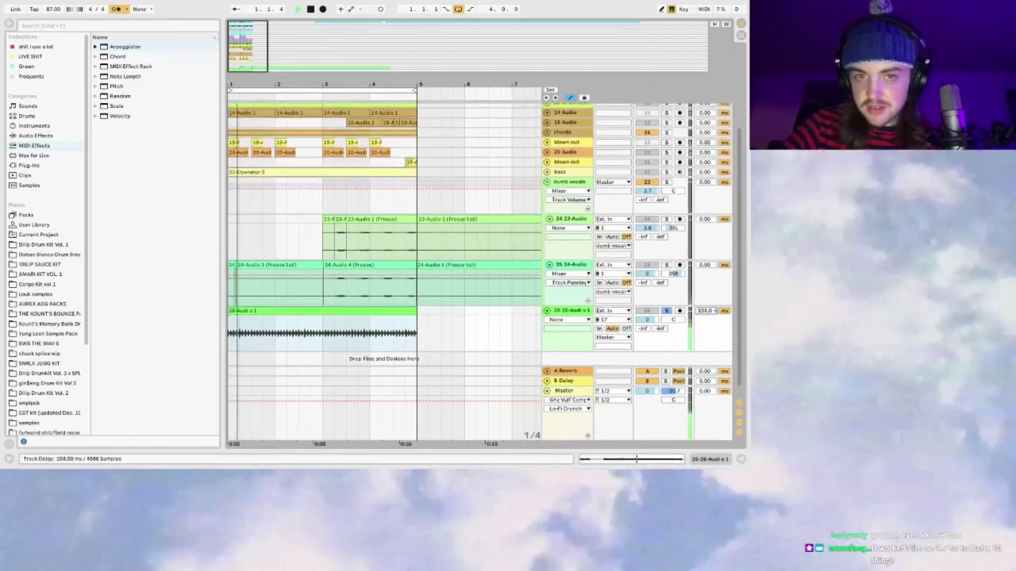
# Step: Fine-tune track 26's delay up to 141 ms and back to 135 ms, turning off the metronome
pyautogui.scroll(5, 647, 204)
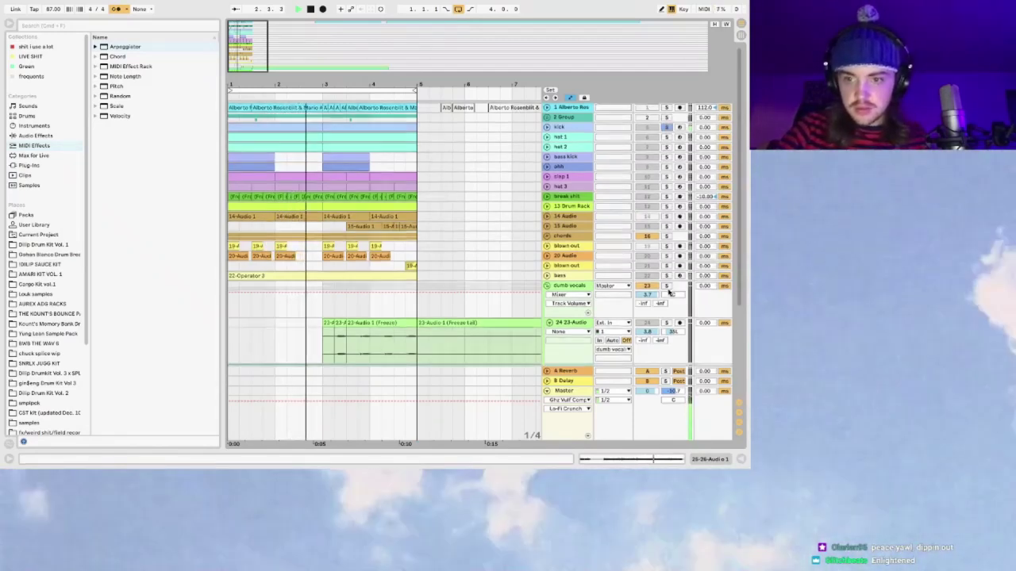
pyautogui.scroll(-10, 698, 278)
pyautogui.scroll(10, 674, 254)
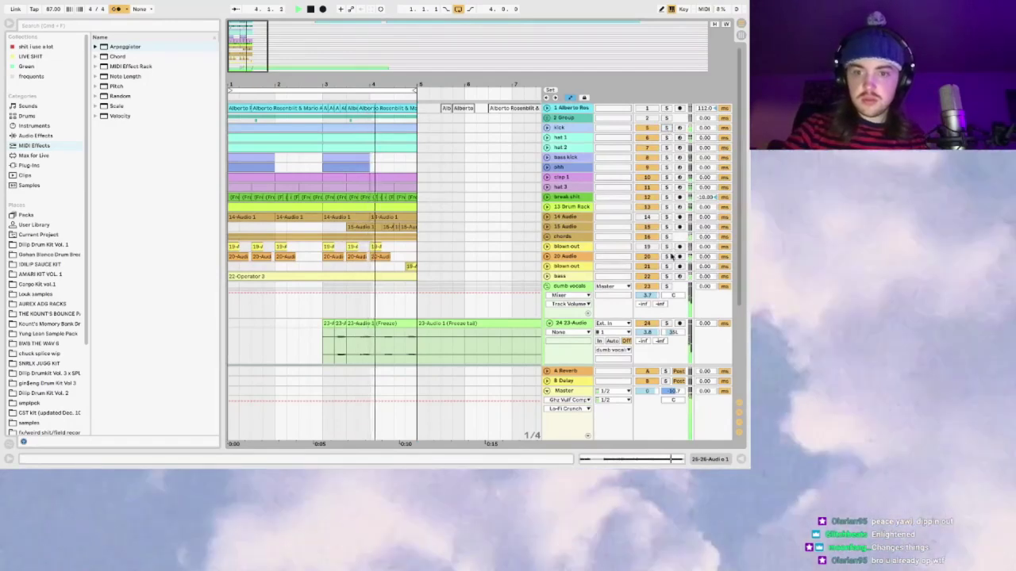
pyautogui.scroll(-8, 706, 301)
pyautogui.moveTo(708, 302); pyautogui.dragTo(709, 293)
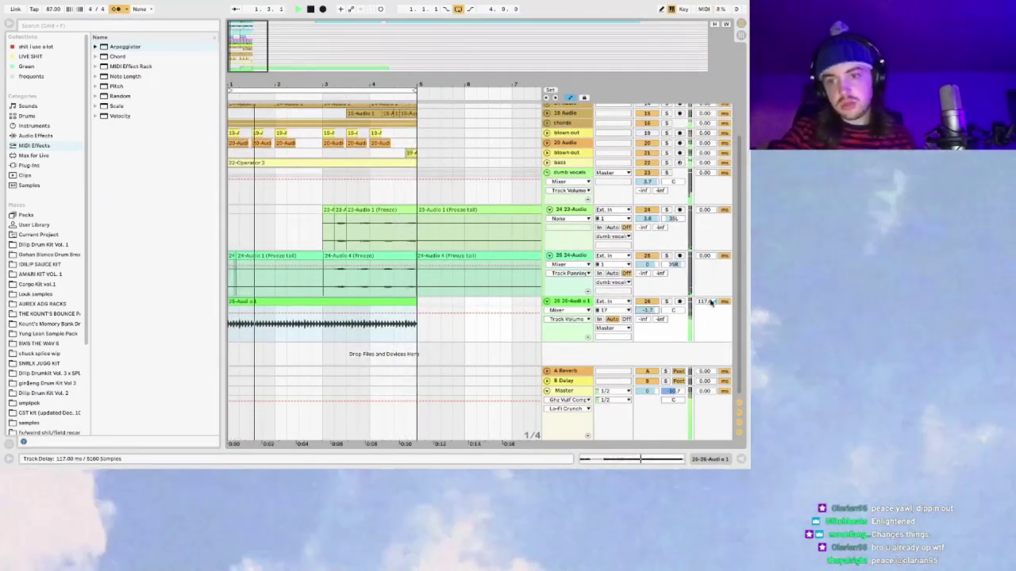
pyautogui.moveTo(706, 303); pyautogui.dragTo(706, 294)
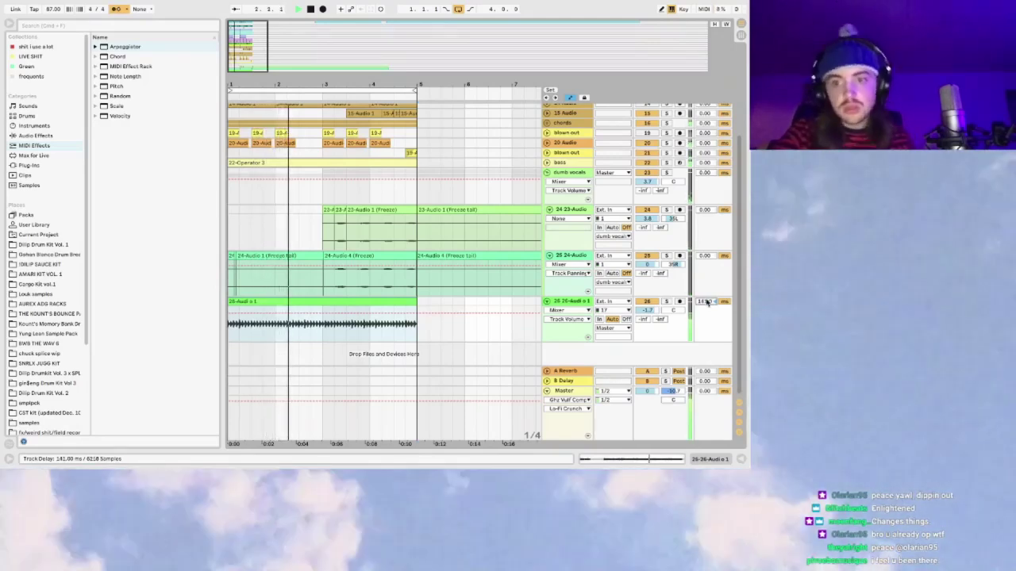
pyautogui.click(117, 9)
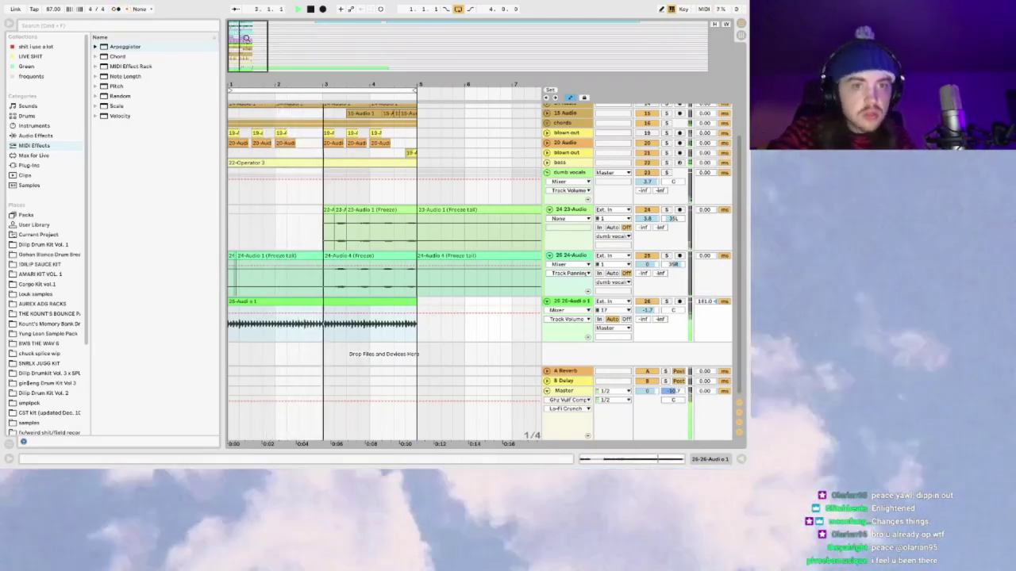
pyautogui.press('+')
pyautogui.moveTo(702, 303); pyautogui.dragTo(703, 310)
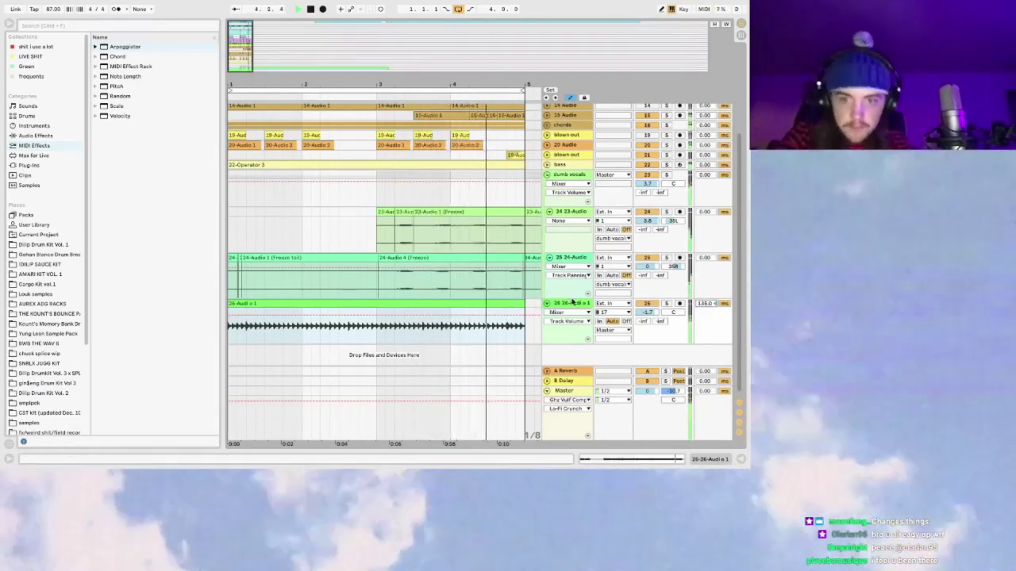
# Step: Check the dumb vocals and blown out chains, then load Compressor from Audio Effects onto 26-Audio
pyautogui.scroll(2, 578, 213)
pyautogui.doubleClick(576, 210)
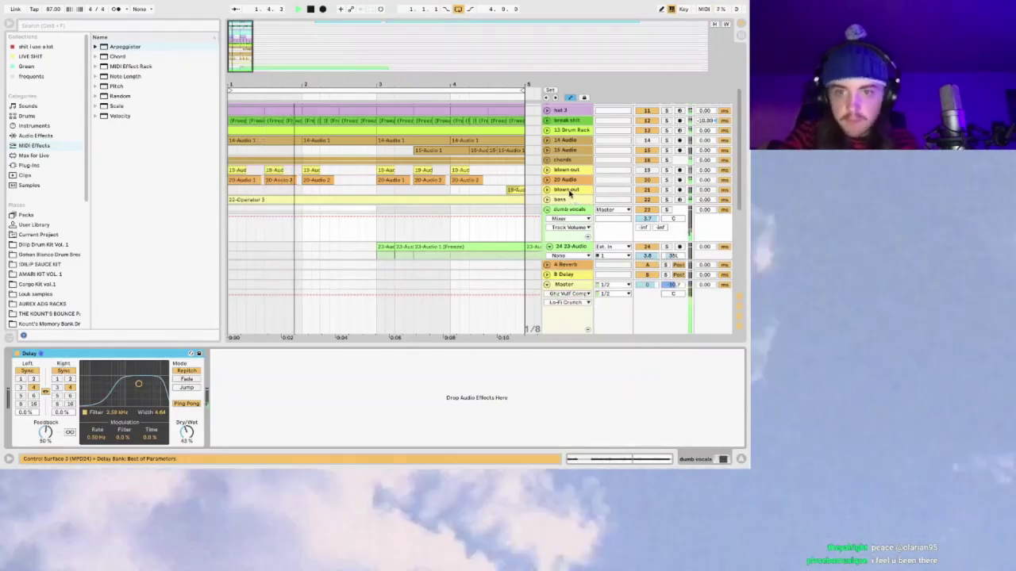
pyautogui.click(568, 190)
pyautogui.scroll(-5, 381, 238)
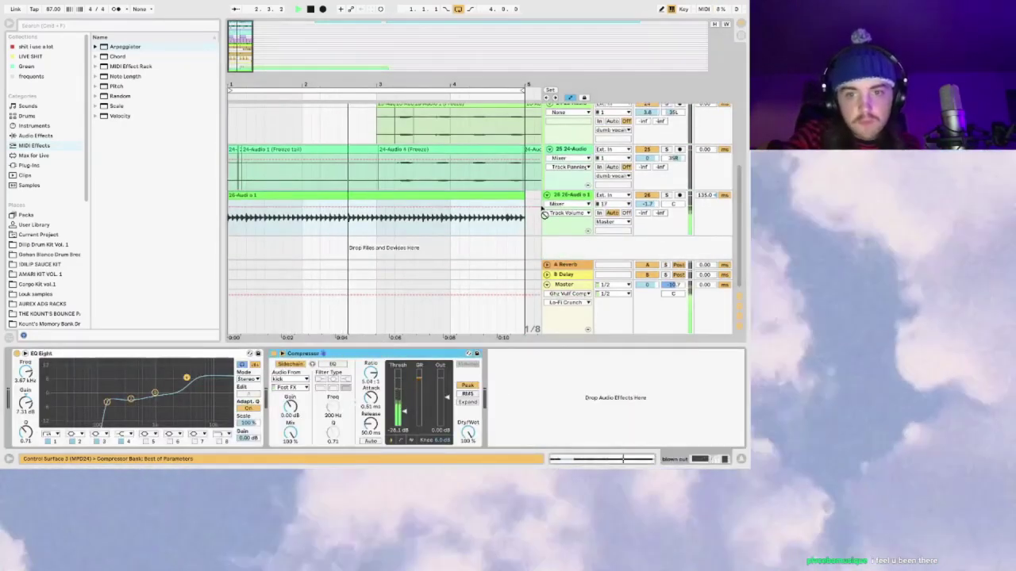
pyautogui.click(645, 207)
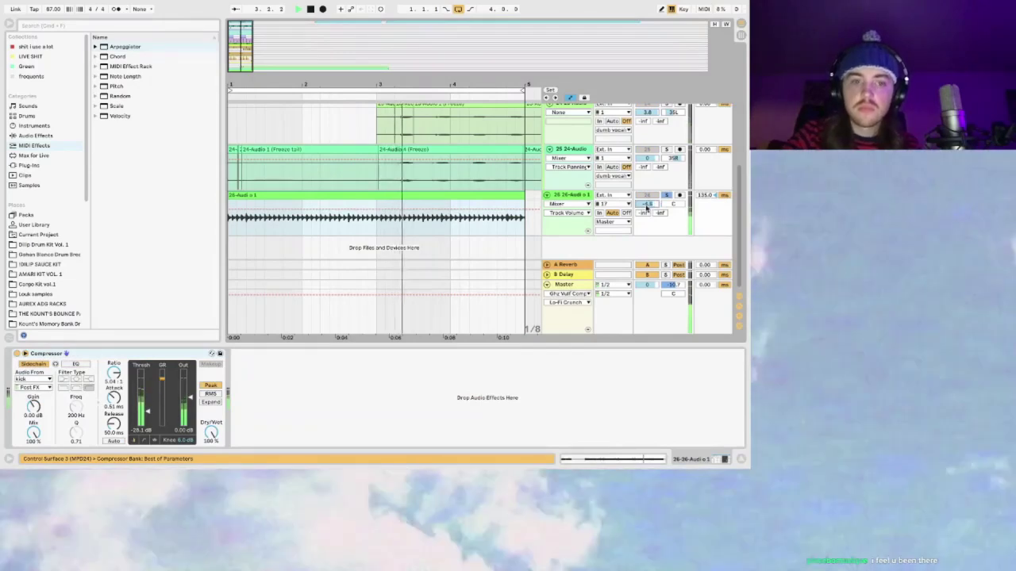
pyautogui.click(37, 137)
pyautogui.click(40, 165)
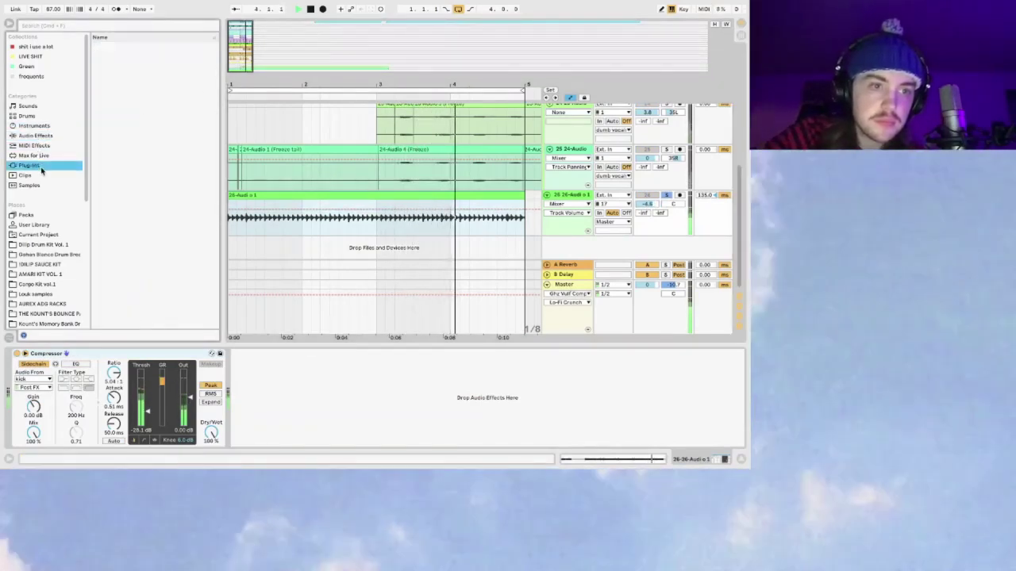
pyautogui.click(40, 135)
pyautogui.scroll(3, 126, 141)
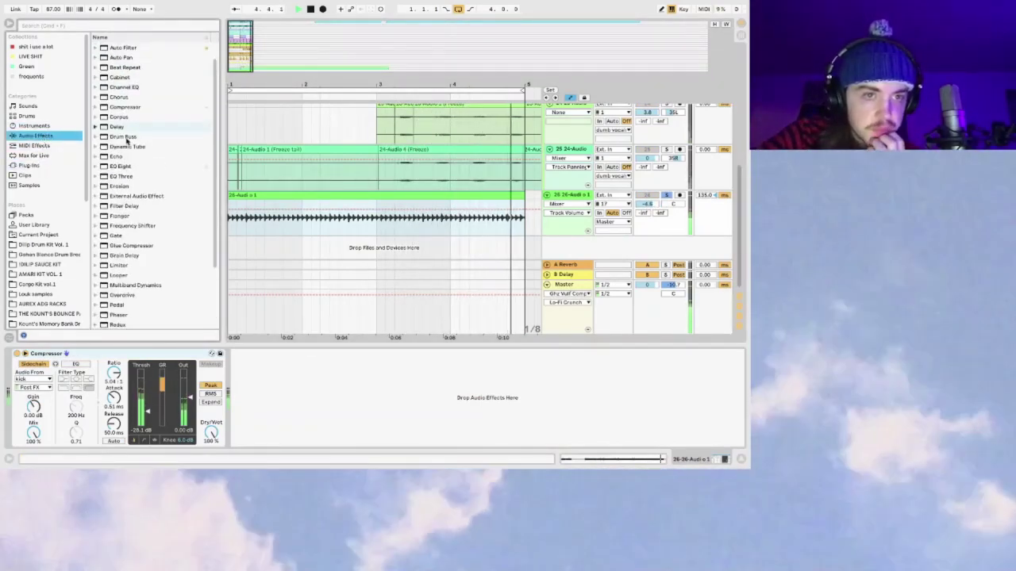
pyautogui.click(124, 106)
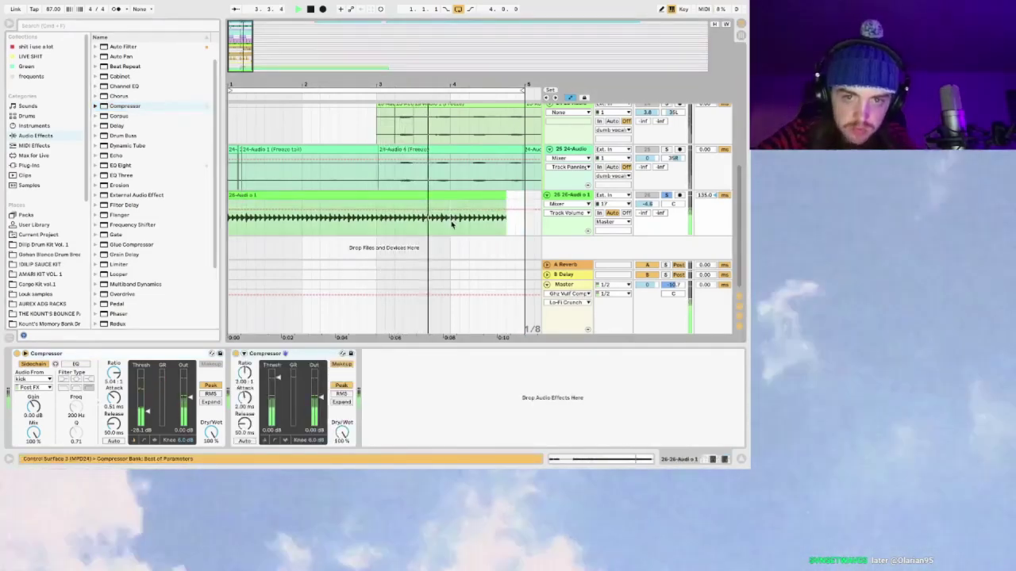
# Step: Delete the extra second Compressor from the 26-Audio device chain
pyautogui.press('Tab')
pyautogui.press('Tab')
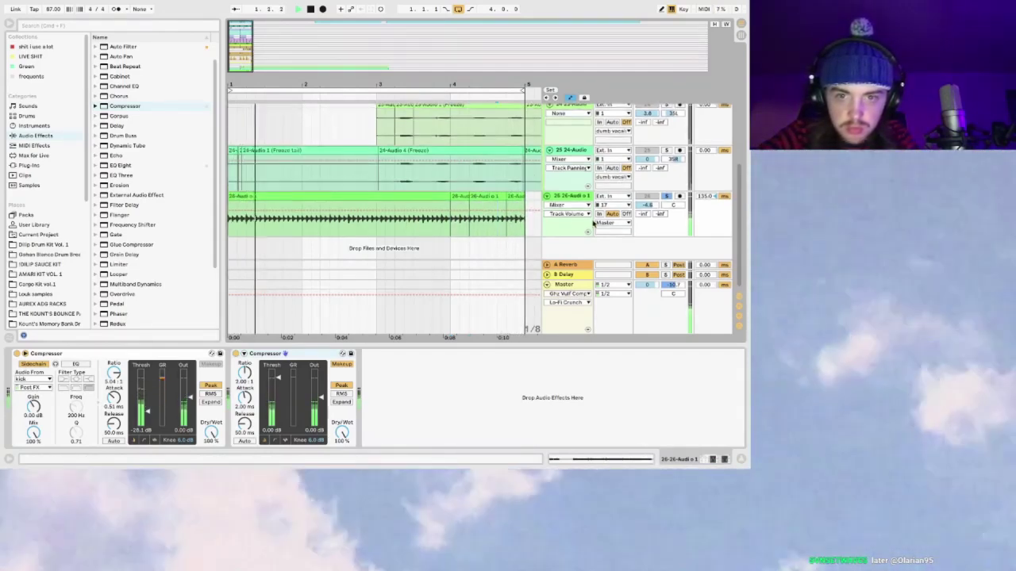
pyautogui.click(260, 349)
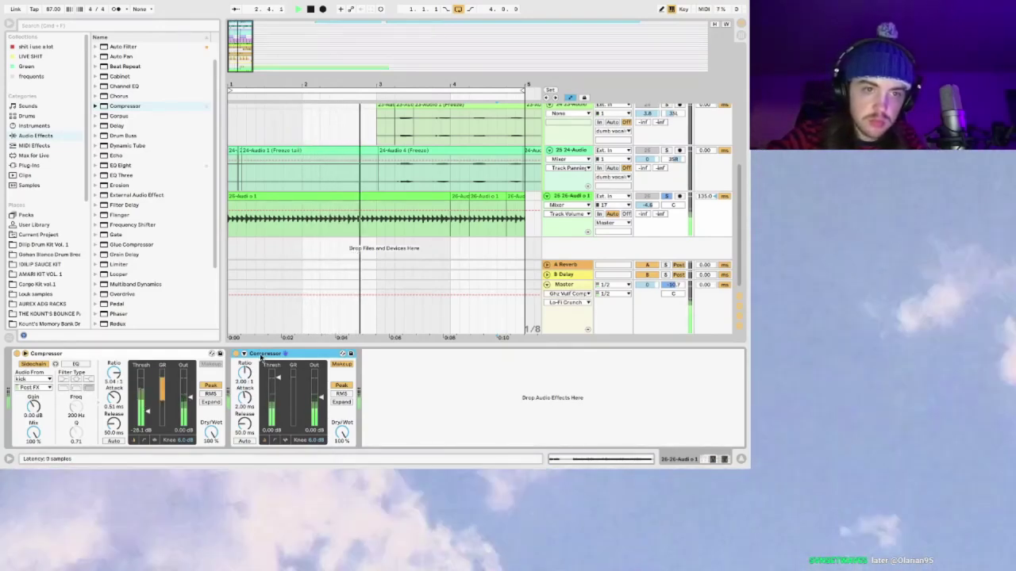
pyautogui.press('Delete')
# Step: Add a 4-sixteenth Ping Pong Delay before the Compressor and raise 26-Audio to about -3.6 dB
pyautogui.doubleClick(116, 125)
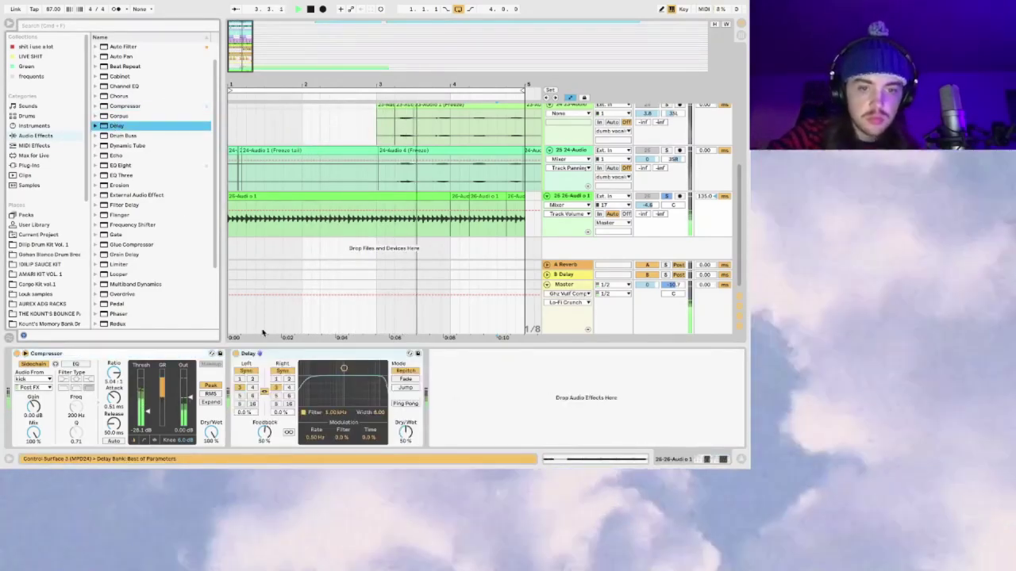
pyautogui.moveTo(278, 355); pyautogui.dragTo(24, 355)
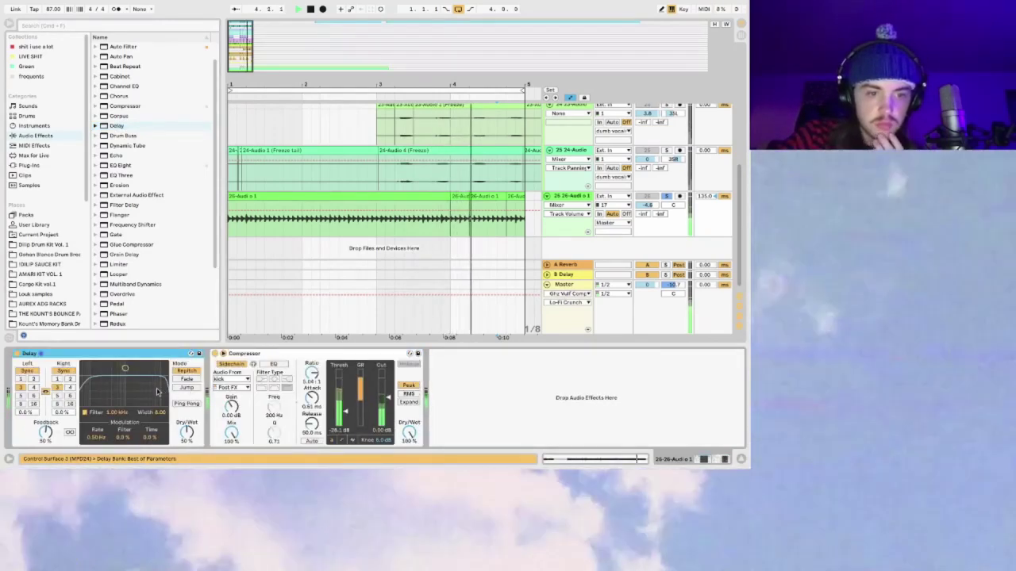
pyautogui.click(33, 387)
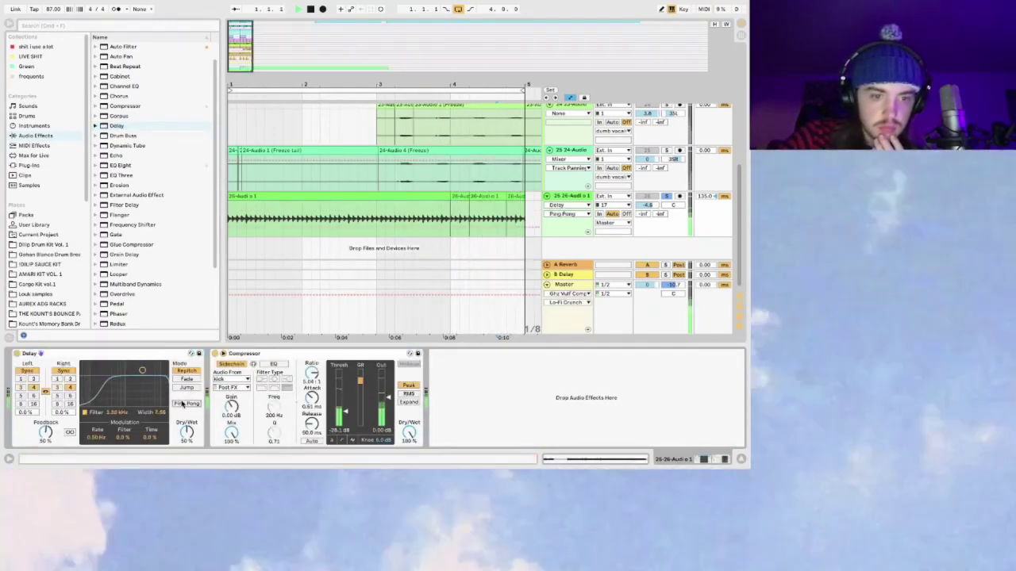
pyautogui.click(181, 404)
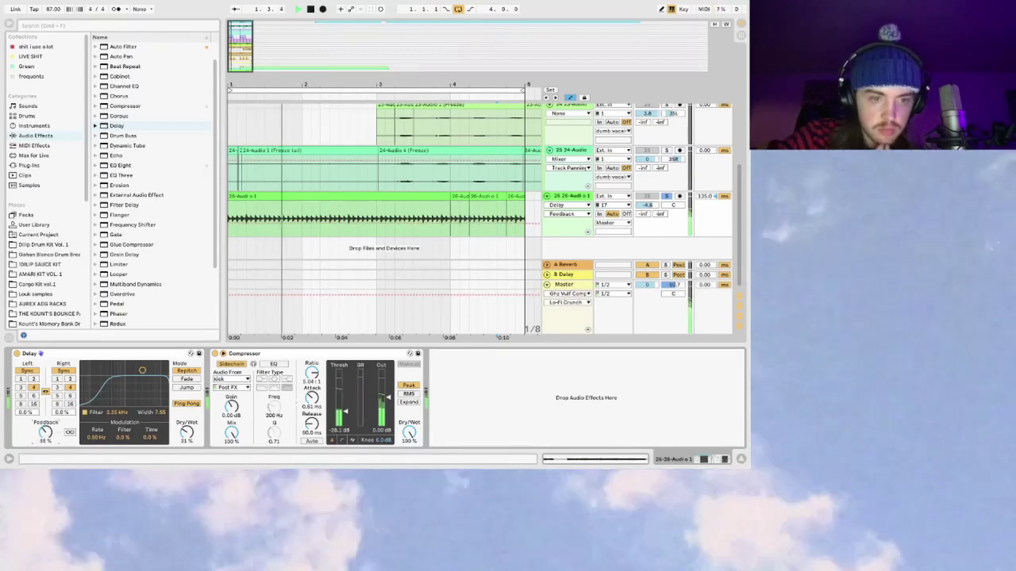
pyautogui.moveTo(648, 205); pyautogui.dragTo(648, 202)
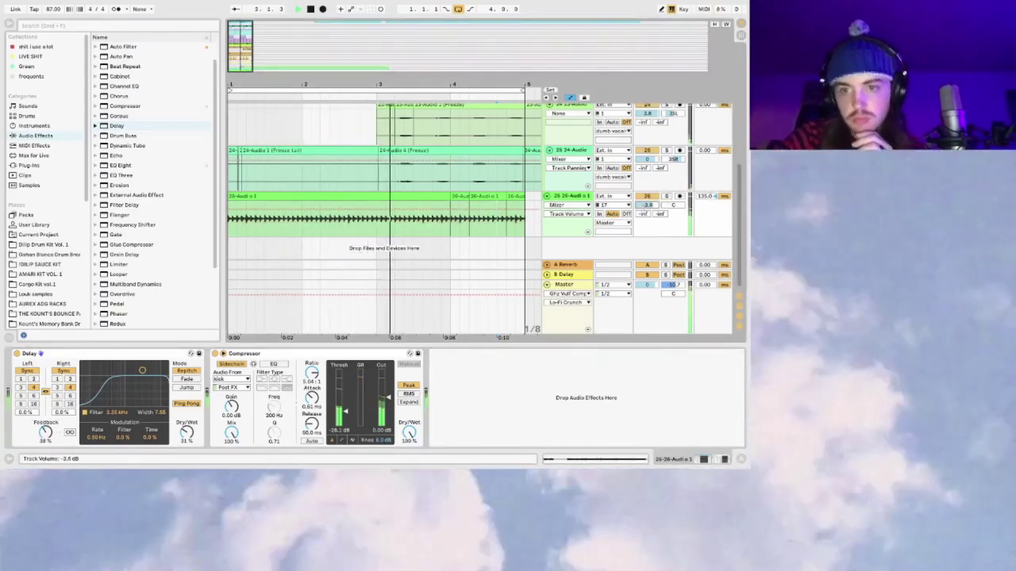
pyautogui.click(546, 195)
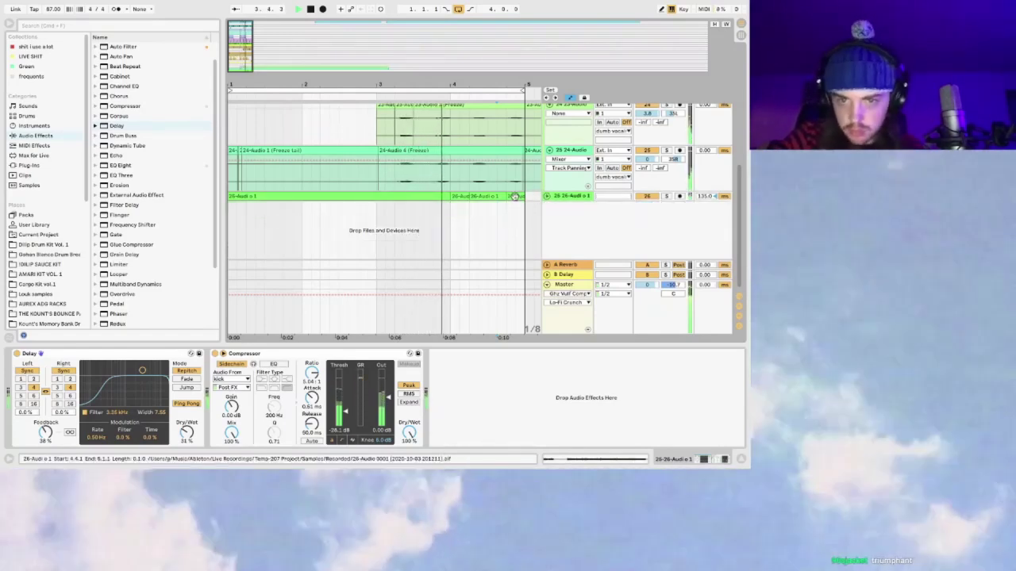
# Step: Shift the 26-Audio clip one beat later and lower its track delay to 125 ms
pyautogui.moveTo(235, 198)
pyautogui.mouseDown()
pyautogui.moveTo(252, 198)
pyautogui.moveTo(223, 198)
pyautogui.mouseUp()
pyautogui.press('-')
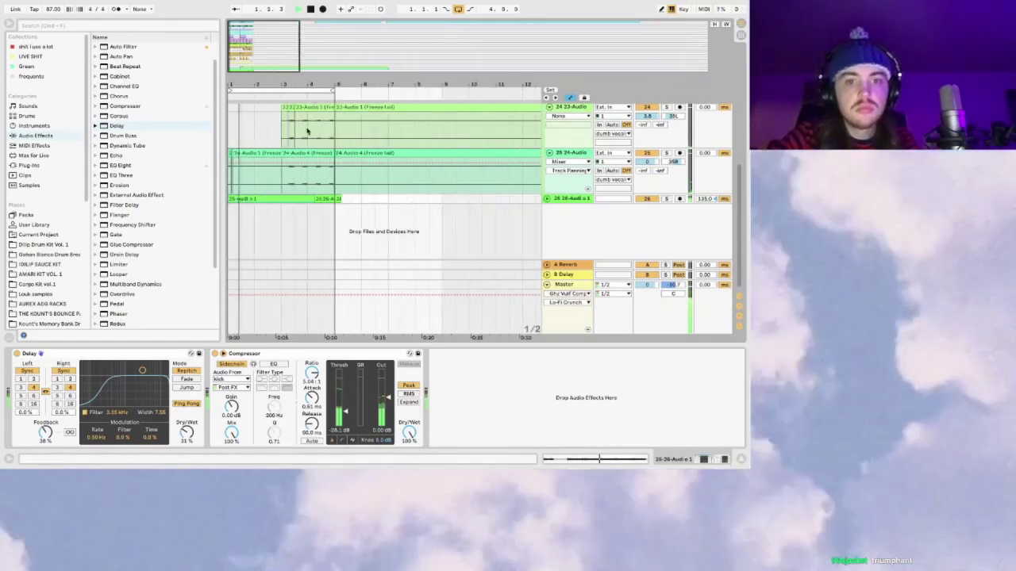
pyautogui.moveTo(352, 203); pyautogui.dragTo(331, 201)
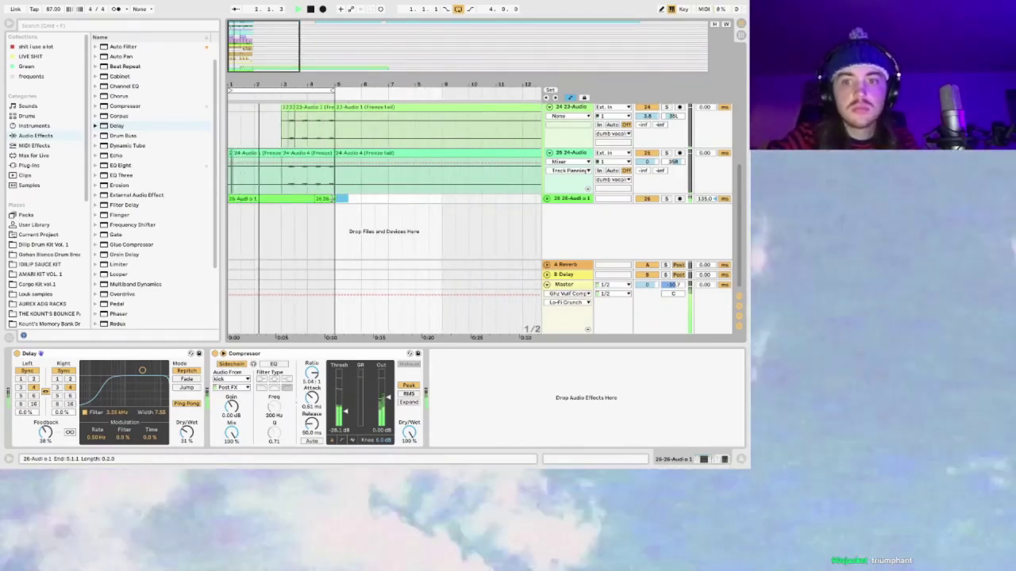
pyautogui.moveTo(707, 200); pyautogui.dragTo(707, 208)
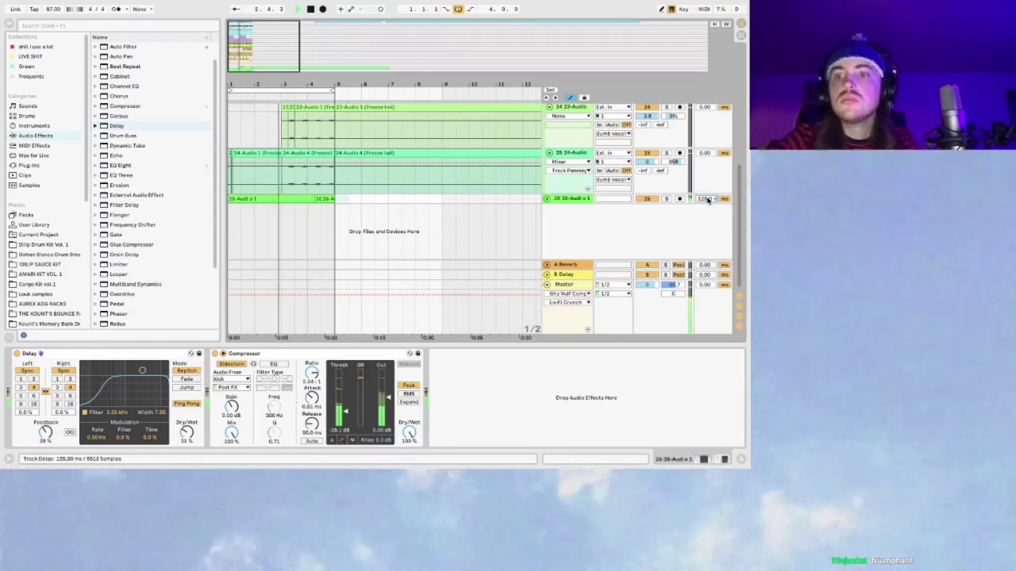
# Step: Fold the 24-Audio and 23-Audio tracks to single rows
pyautogui.click(547, 152)
pyautogui.scroll(1, 548, 167)
pyautogui.click(548, 145)
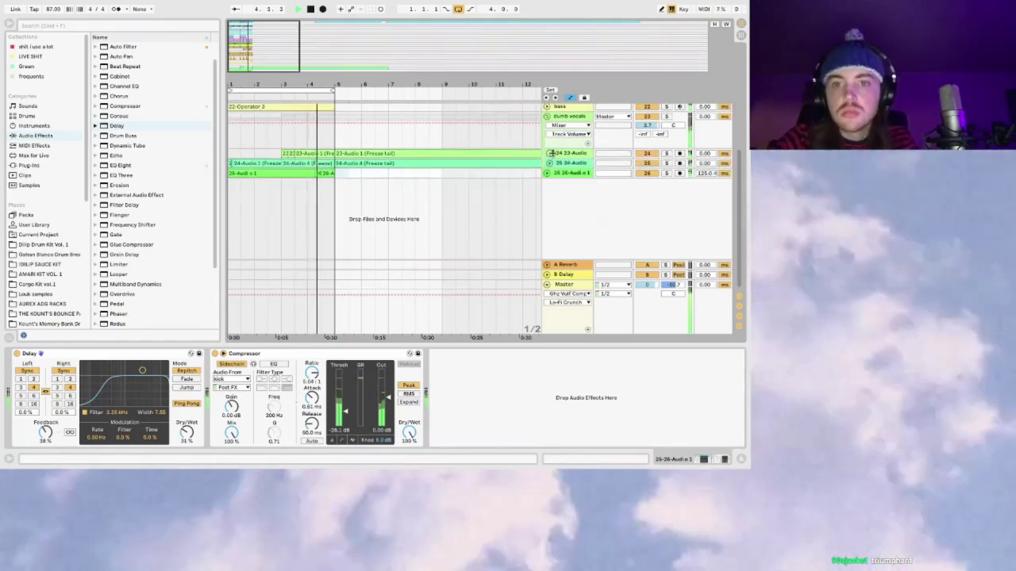
pyautogui.scroll(1, 555, 155)
pyautogui.scroll(5, 568, 143)
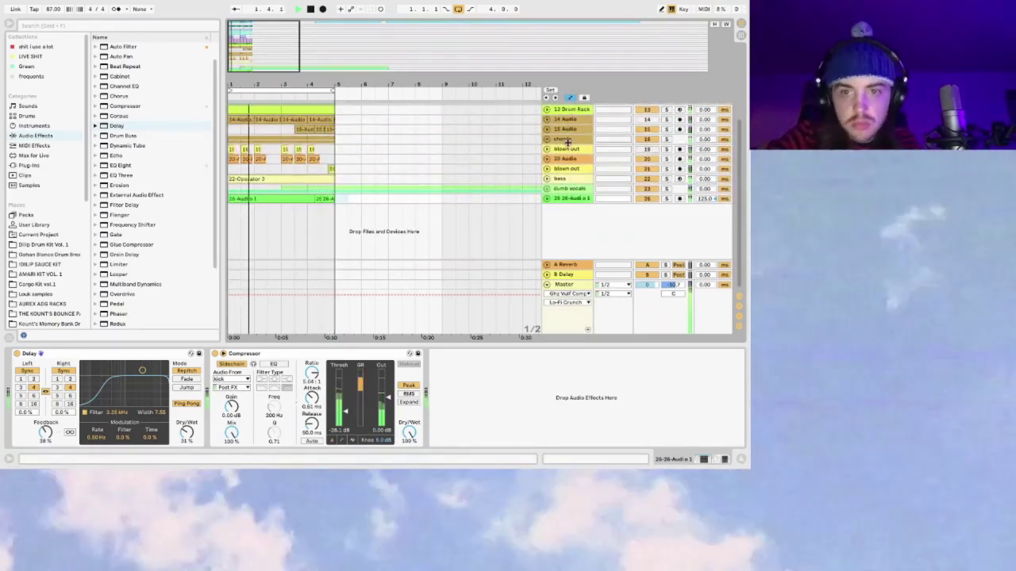
# Step: Group the tracks from chords down to 26-Audio into a new group track and start renaming it
pyautogui.keyDown('shift'); pyautogui.click(582, 139); pyautogui.keyUp('shift')
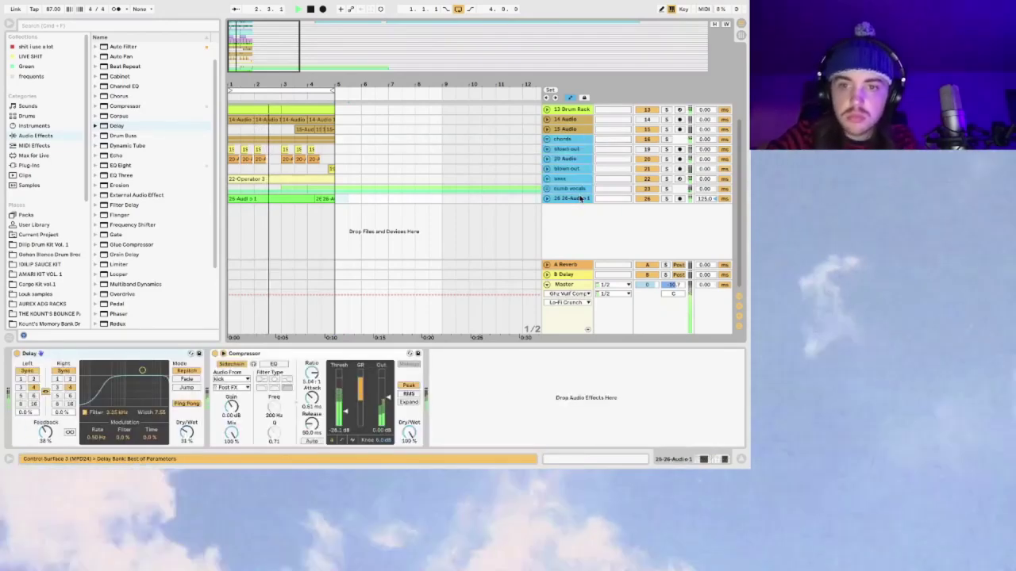
pyautogui.press('super+g')
pyautogui.press('super+r')
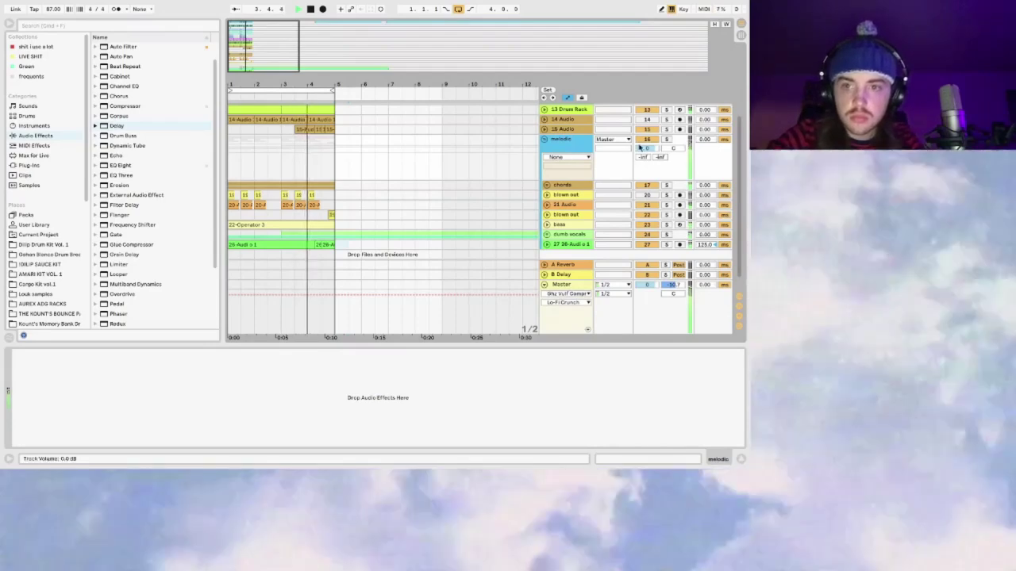
# Step: Fold and unfold the melodic group, expanding 26-Audio to show its waveform
pyautogui.click(544, 140)
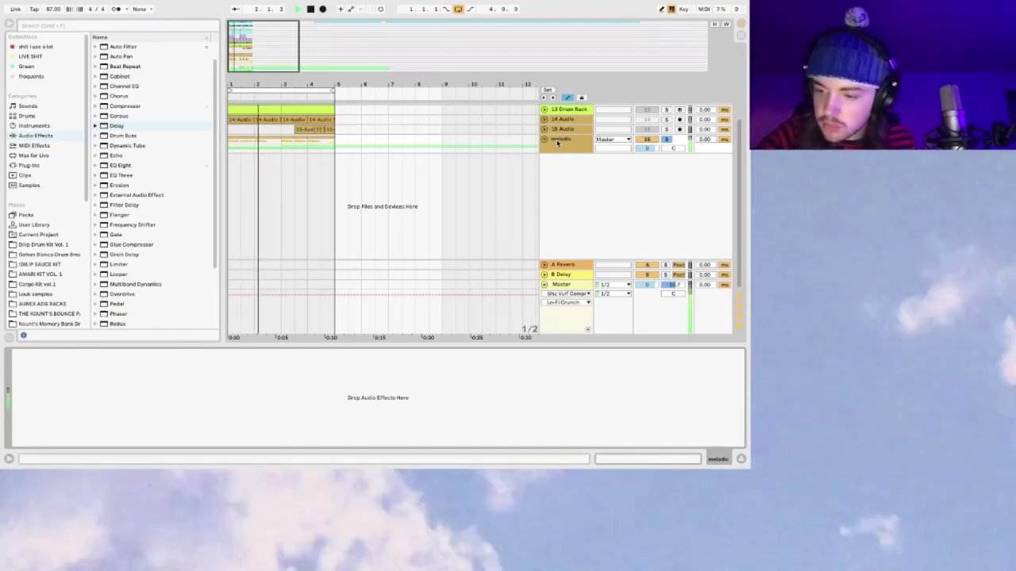
pyautogui.click(544, 140)
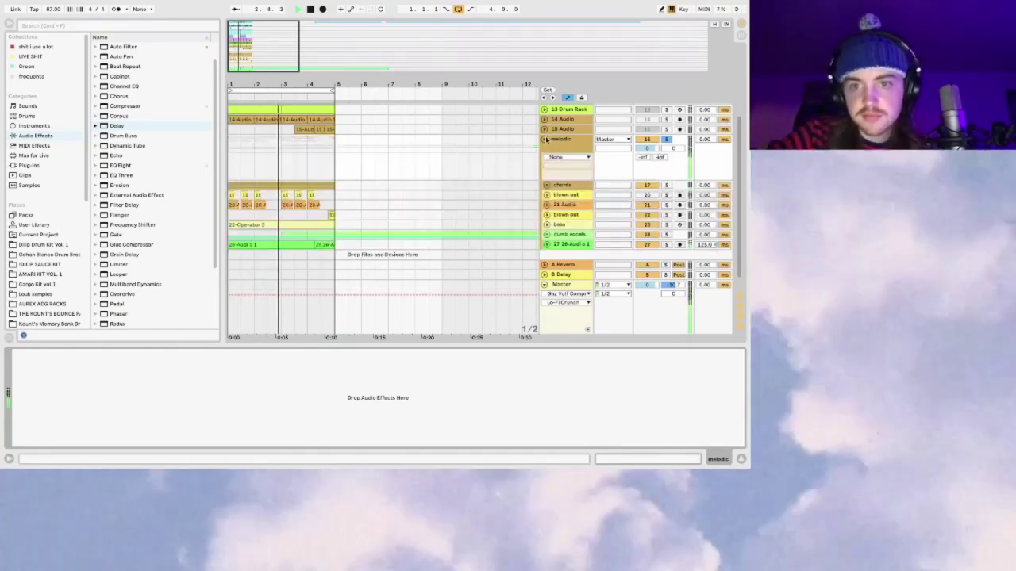
pyautogui.scroll(-1, 592, 139)
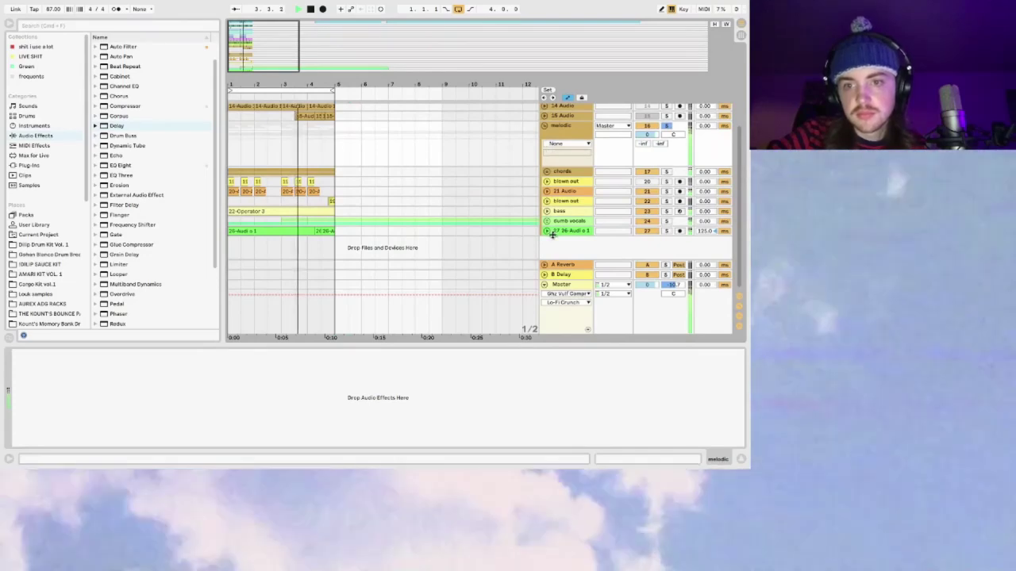
pyautogui.click(546, 231)
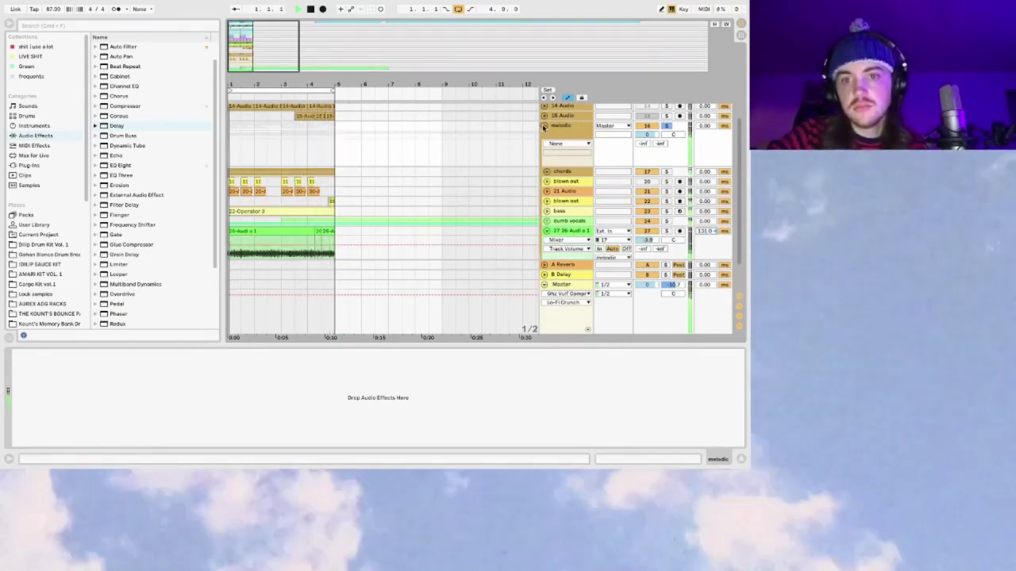
pyautogui.click(545, 127)
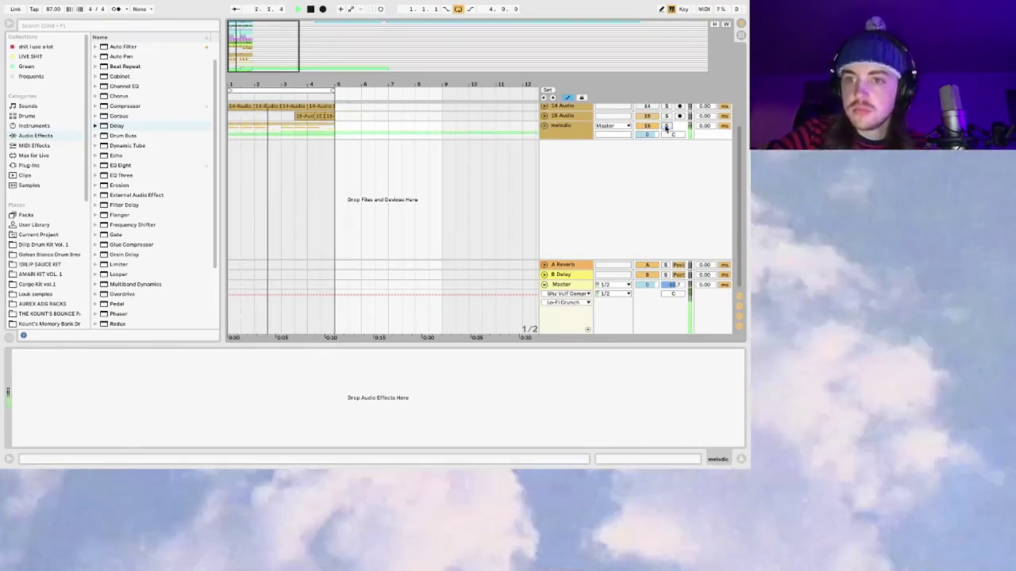
pyautogui.click(545, 127)
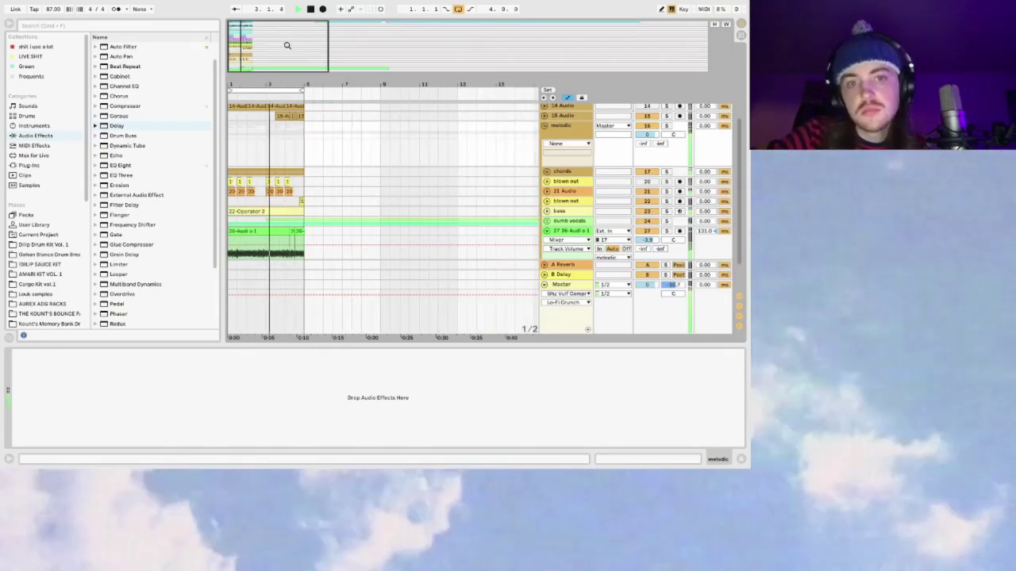
# Step: Zoom out to 27 bars, collapse the melodic group, and show the Master track's chain
pyautogui.click(228, 125)
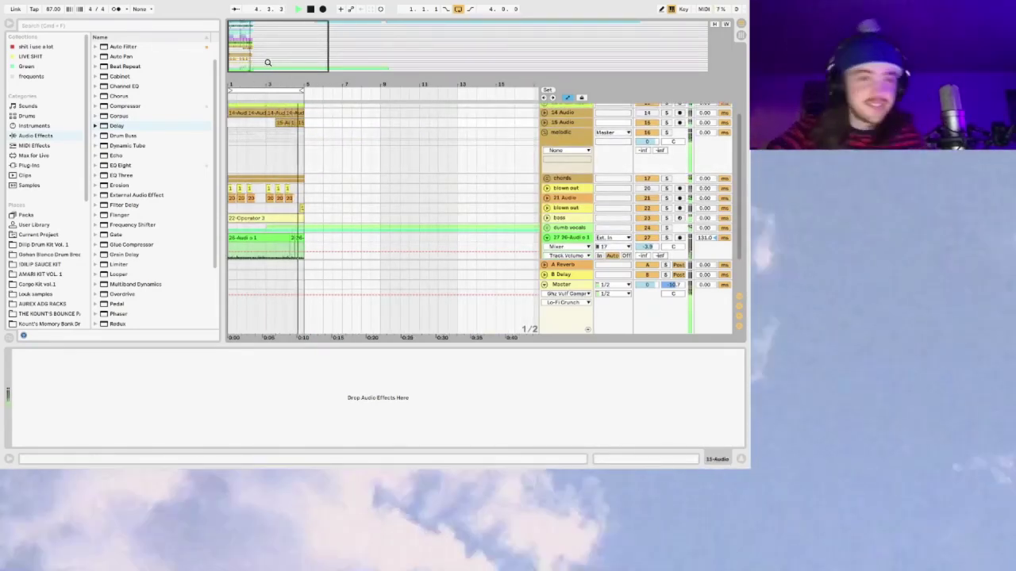
pyautogui.moveTo(275, 62); pyautogui.dragTo(314, 60)
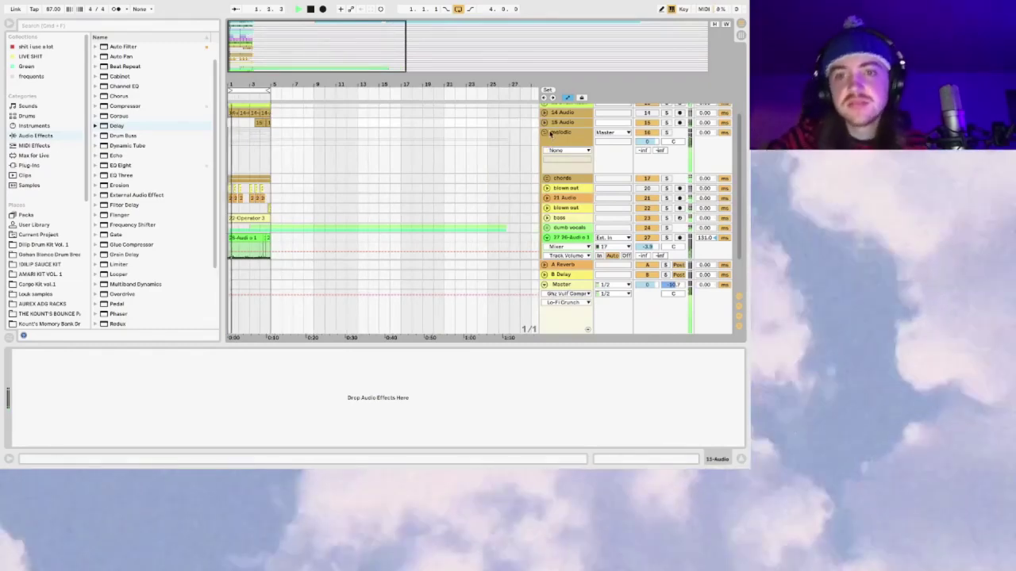
pyautogui.click(545, 133)
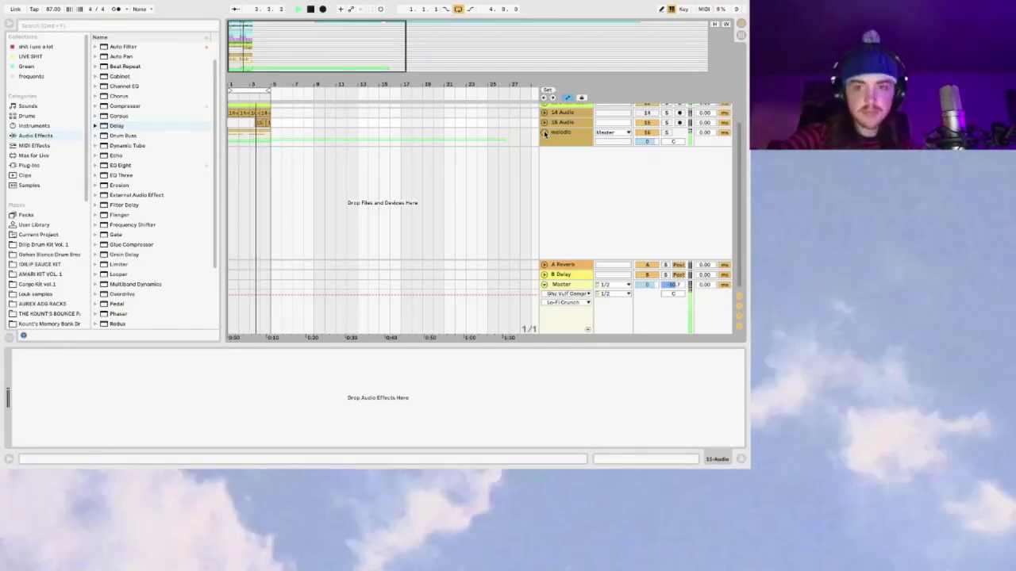
pyautogui.click(566, 285)
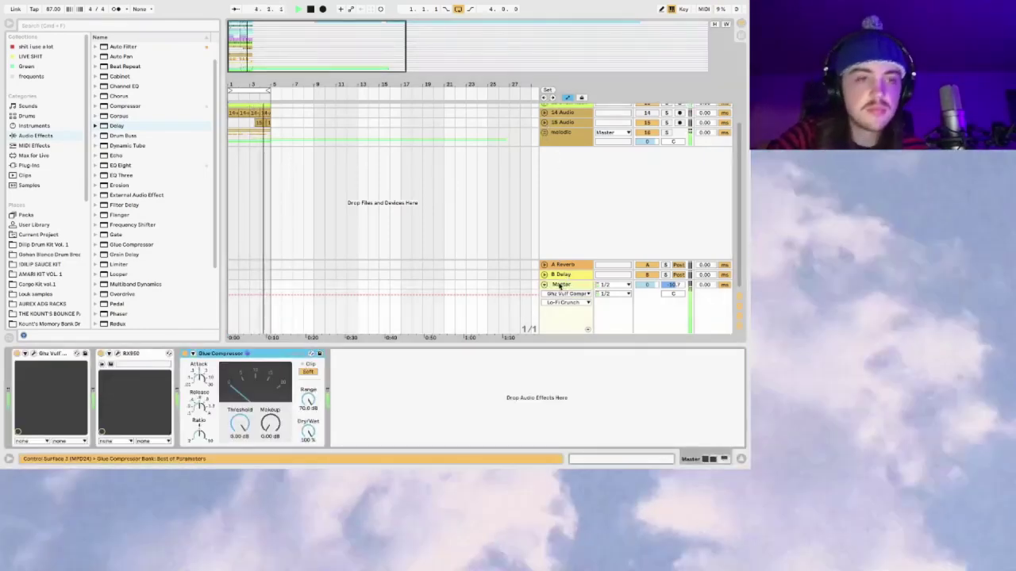
# Step: Add SoundShifter Pitch to the Master chain and lower its ratio to pitch the mix down
pyautogui.click(35, 46)
pyautogui.moveTo(123, 68); pyautogui.dragTo(38, 392)
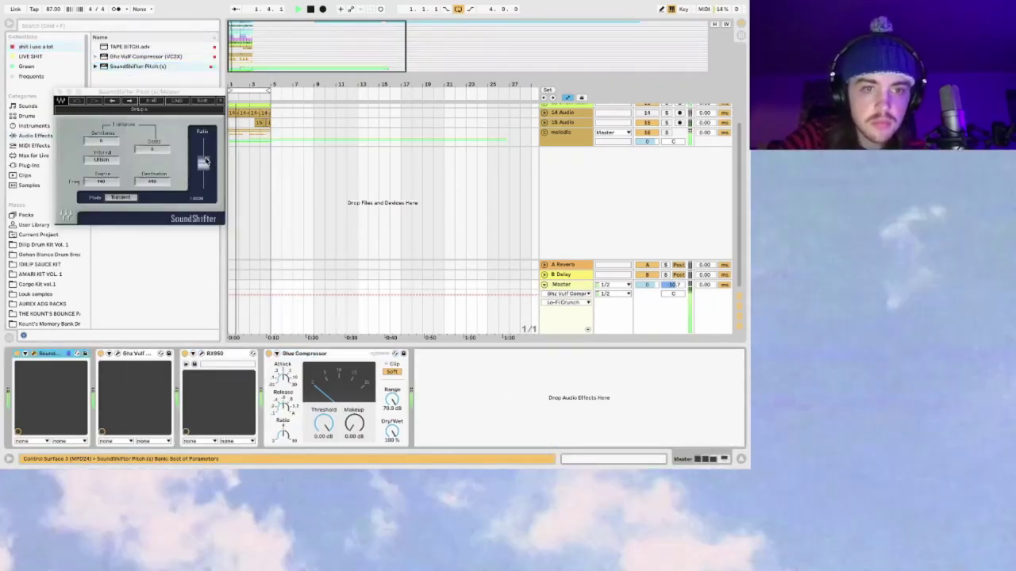
pyautogui.moveTo(204, 161); pyautogui.dragTo(204, 164)
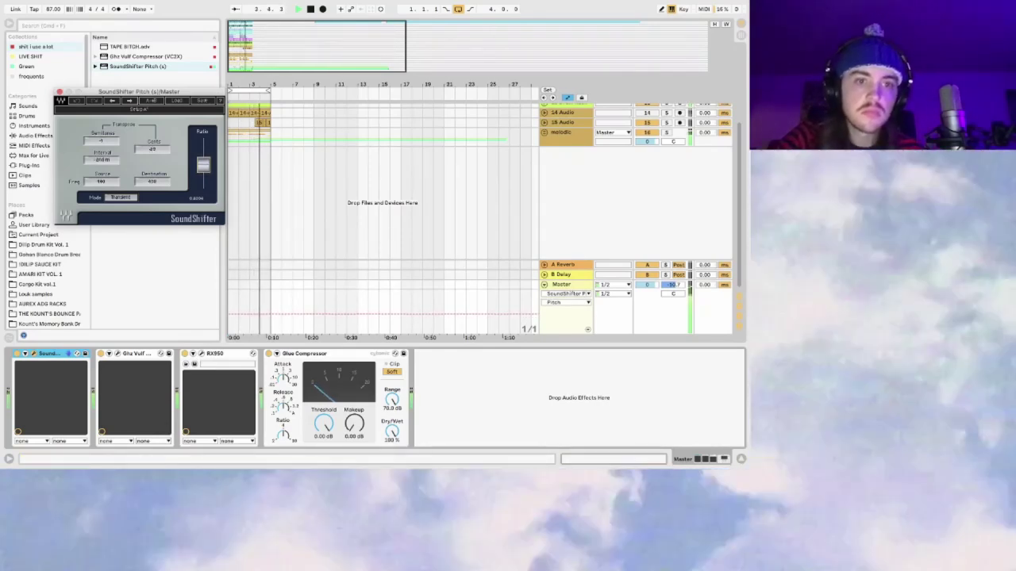
pyautogui.click(59, 92)
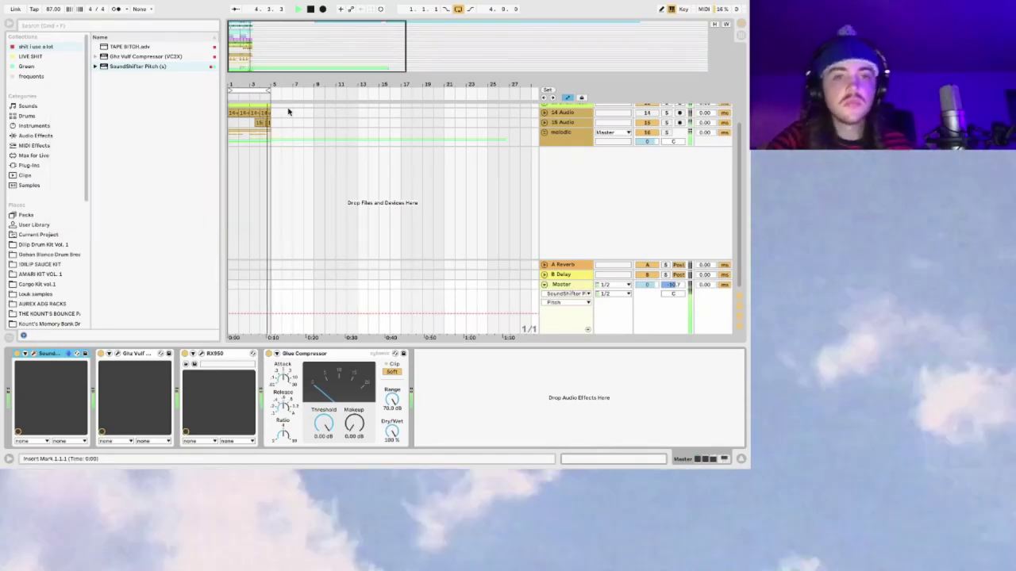
# Step: Adjust the Master Glue Compressor's makeup gain
pyautogui.moveTo(290, 63); pyautogui.dragTo(292, 37)
pyautogui.click(561, 285)
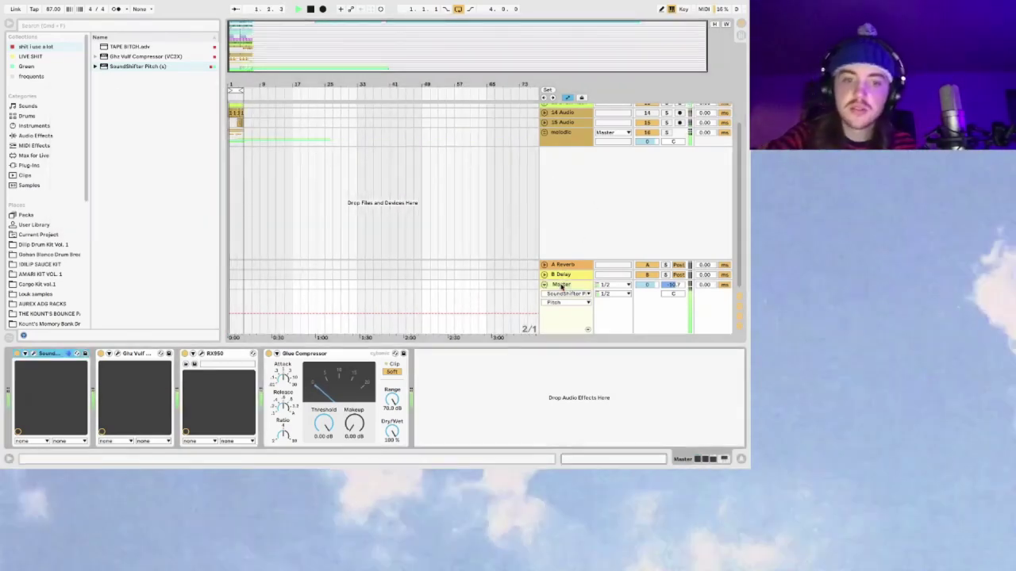
pyautogui.moveTo(354, 425)
pyautogui.mouseDown()
pyautogui.moveTo(354, 357)
pyautogui.moveTo(354, 425)
pyautogui.mouseUp()
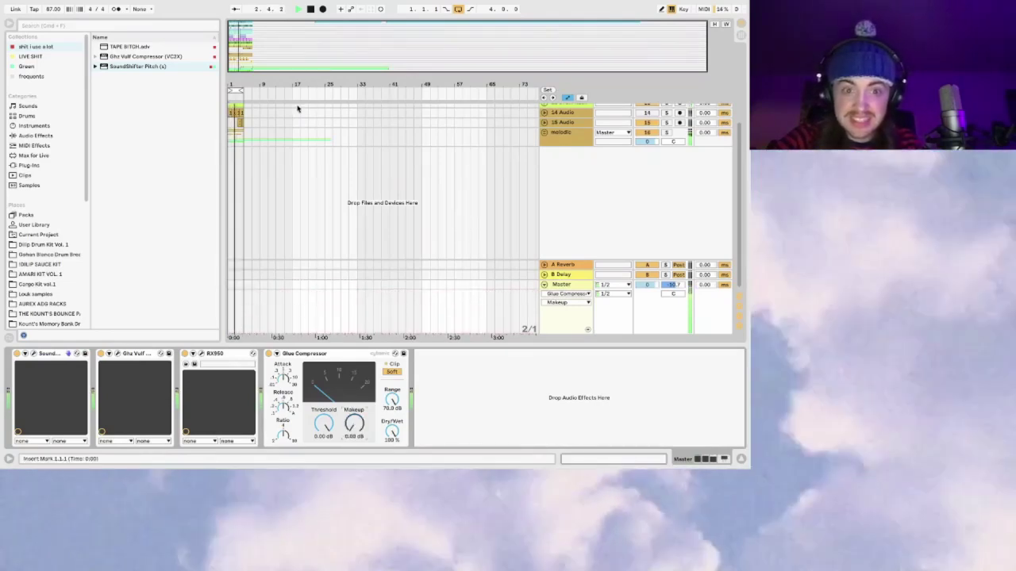
# Step: Zoom around bars 1 to 19, briefly selecting and then clearing bars 6 to 28
pyautogui.moveTo(240, 46); pyautogui.dragTo(345, 148)
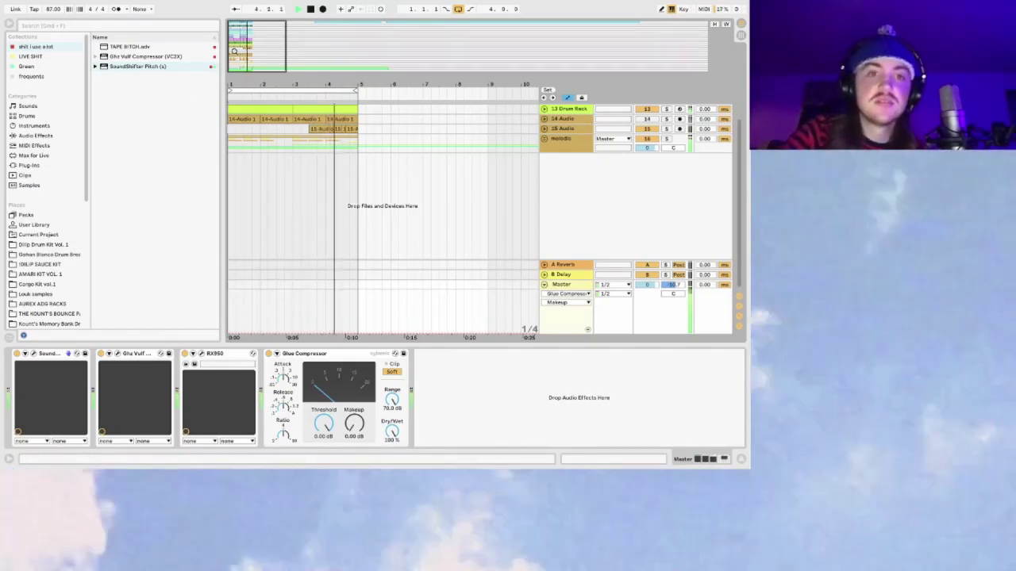
pyautogui.press('-')
pyautogui.press('-')
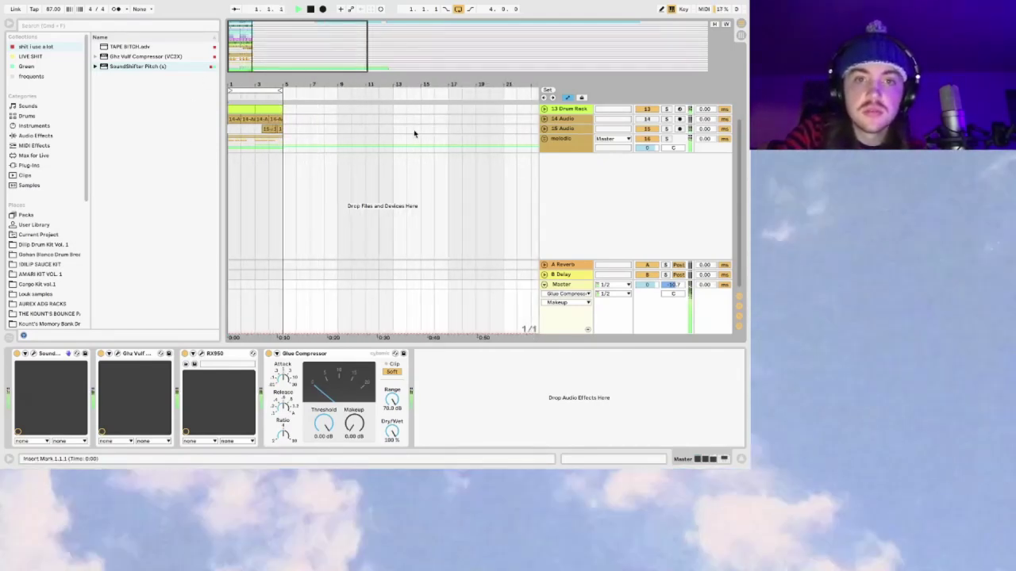
pyautogui.moveTo(359, 84); pyautogui.dragTo(417, 53)
pyautogui.moveTo(429, 145); pyautogui.dragTo(264, 149)
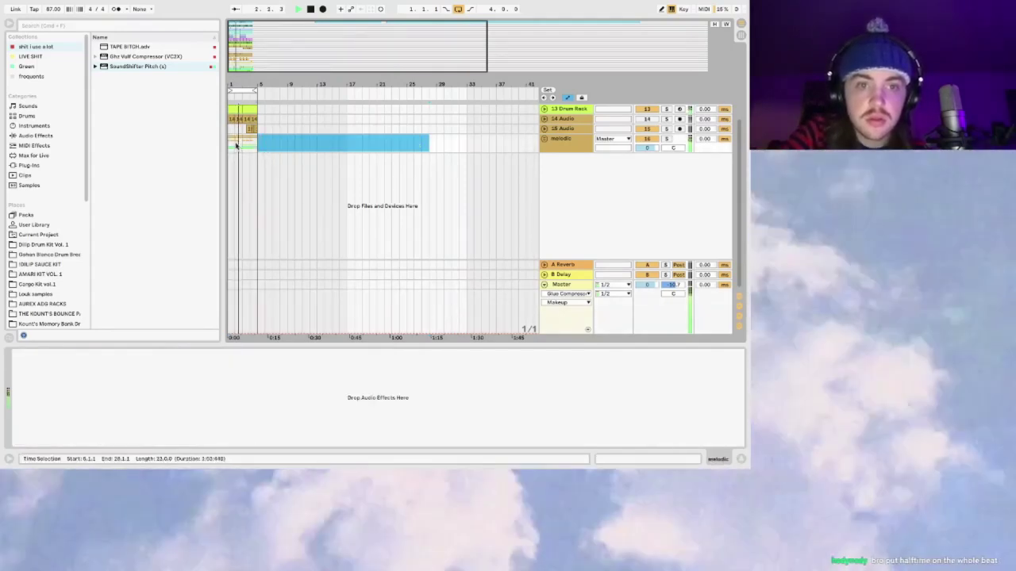
pyautogui.click(232, 143)
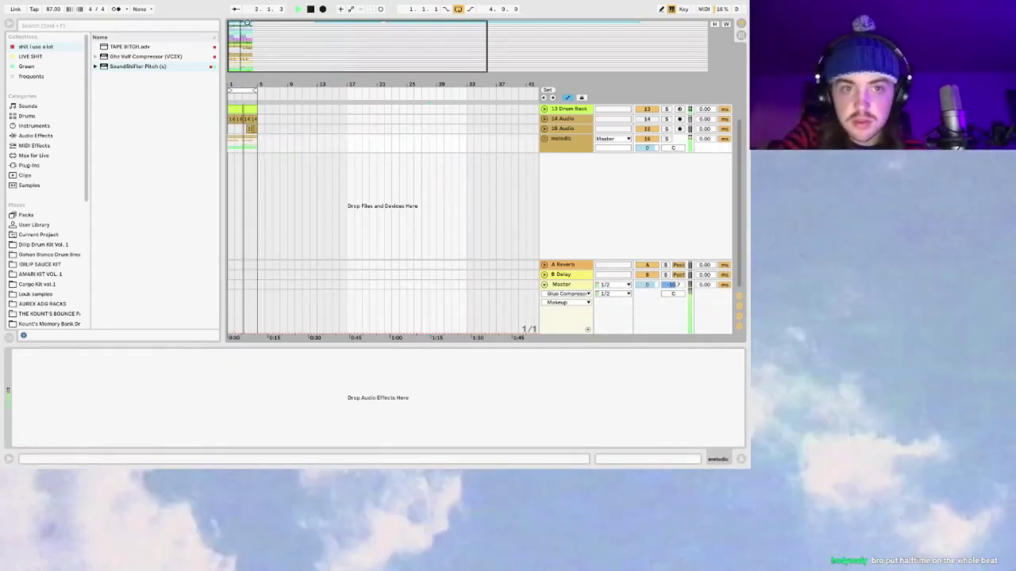
pyautogui.moveTo(244, 25); pyautogui.dragTo(251, 35)
pyautogui.hscroll(-3, 335, 182)
pyautogui.scroll(1, 335, 182)
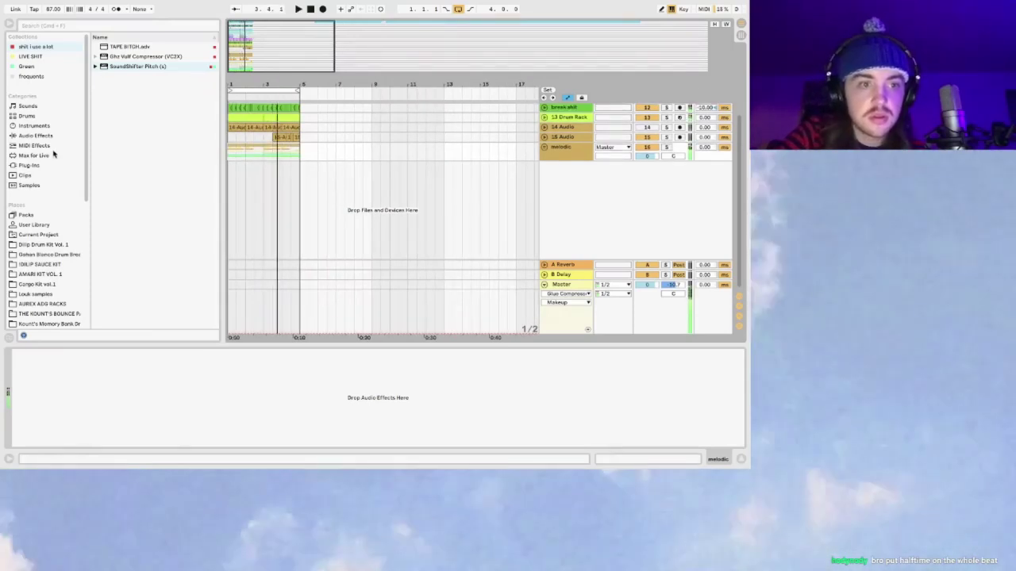
# Step: Search installed plug-ins for 'half', then open the HalfTime installer package through Spotlight
pyautogui.click(29, 165)
pyautogui.click(113, 26)
pyautogui.write('halftime')
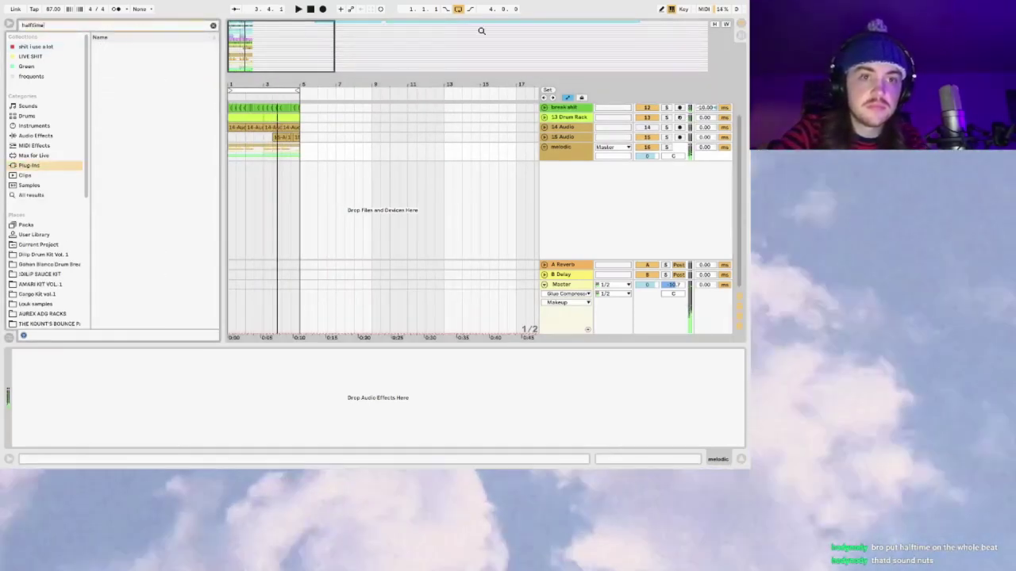
pyautogui.moveTo(711, 6)
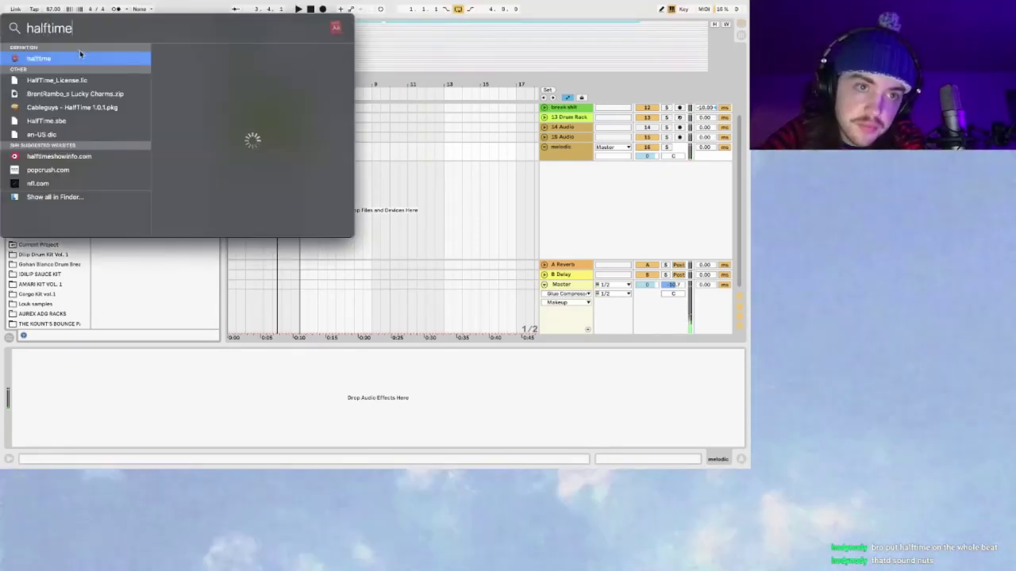
pyautogui.click(61, 108)
pyautogui.press('Escape')
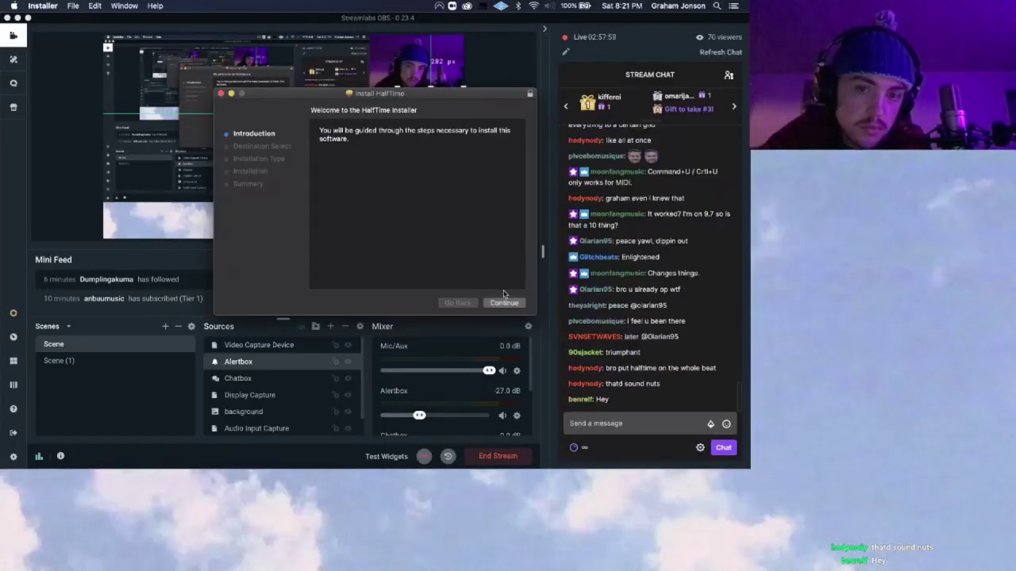
# Step: Install HalfTime on Macintosh HD, authorising with the account password
pyautogui.click(505, 303)
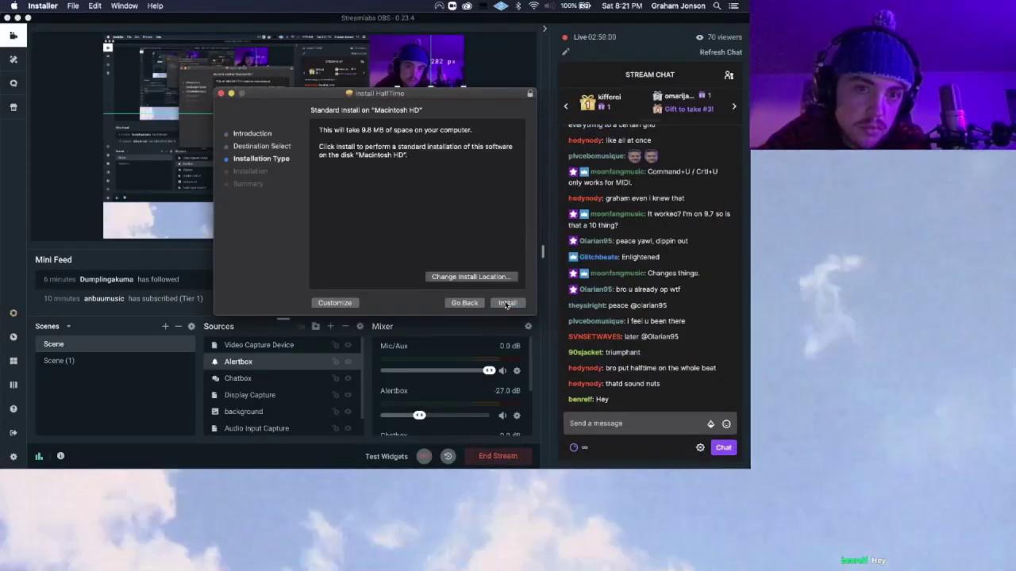
pyautogui.click(506, 303)
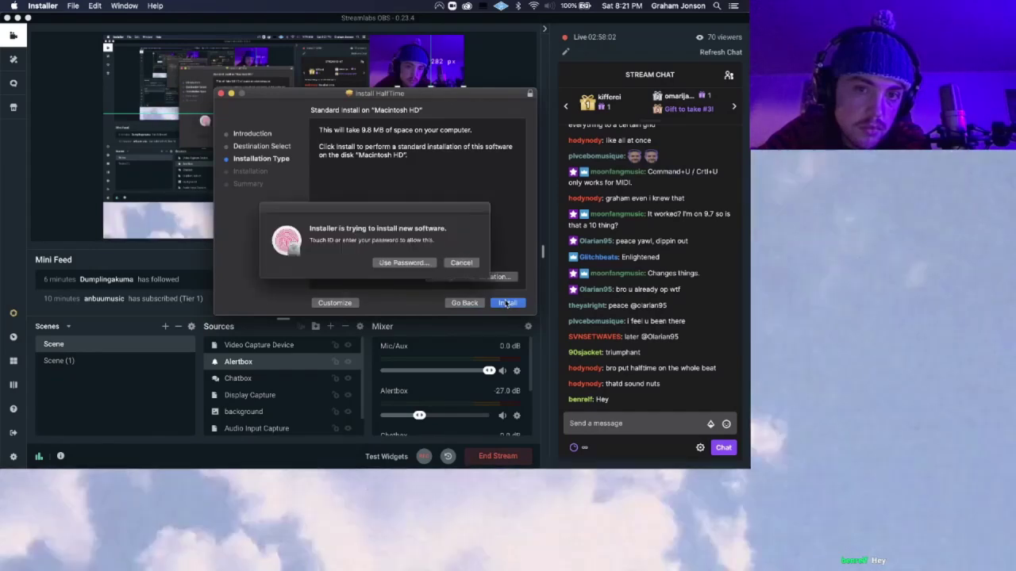
pyautogui.click(423, 263)
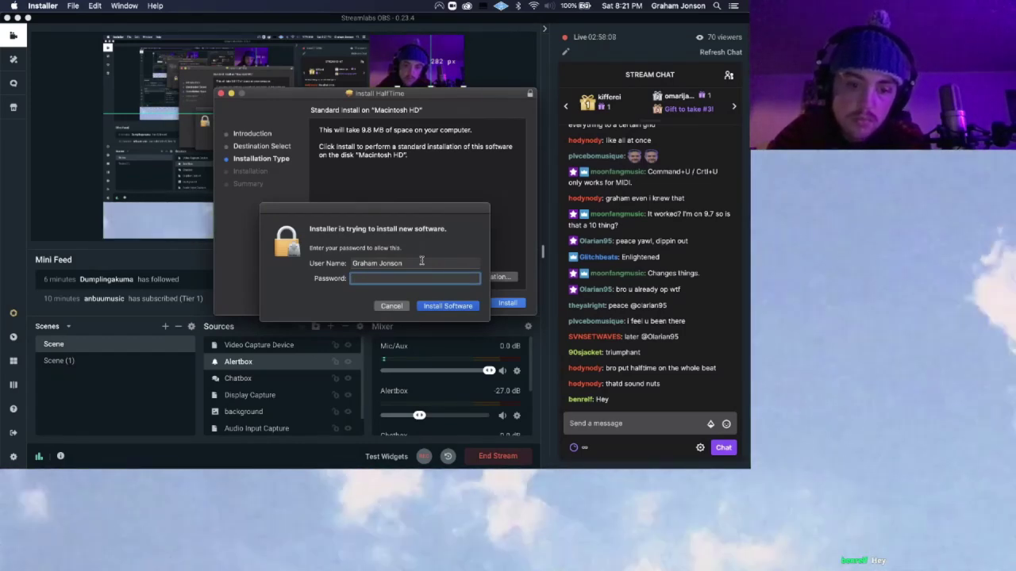
pyautogui.write('**********')
pyautogui.press('Return')
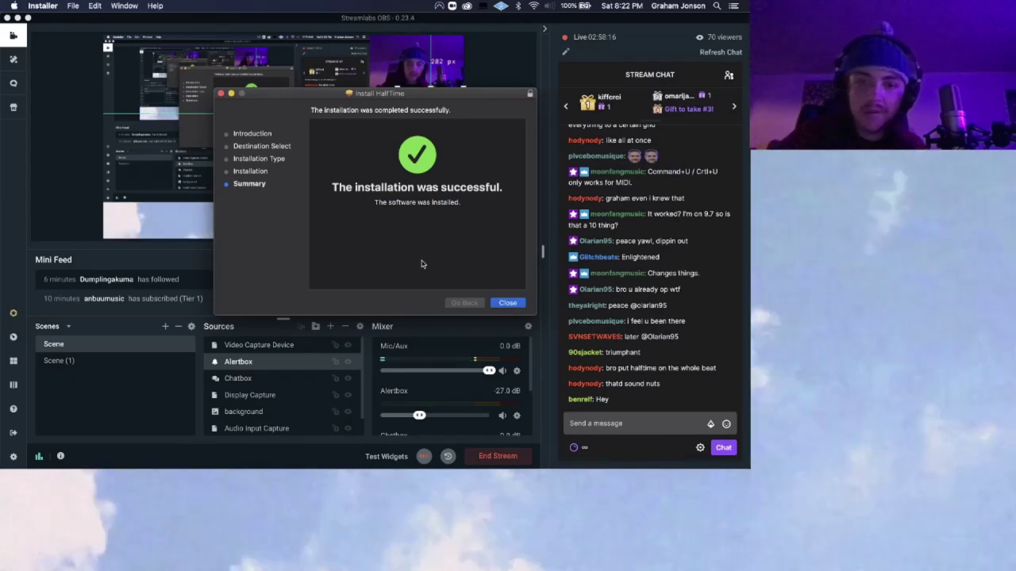
# Step: Close the installer, keep the package, and switch back to Ableton Live
pyautogui.click(496, 305)
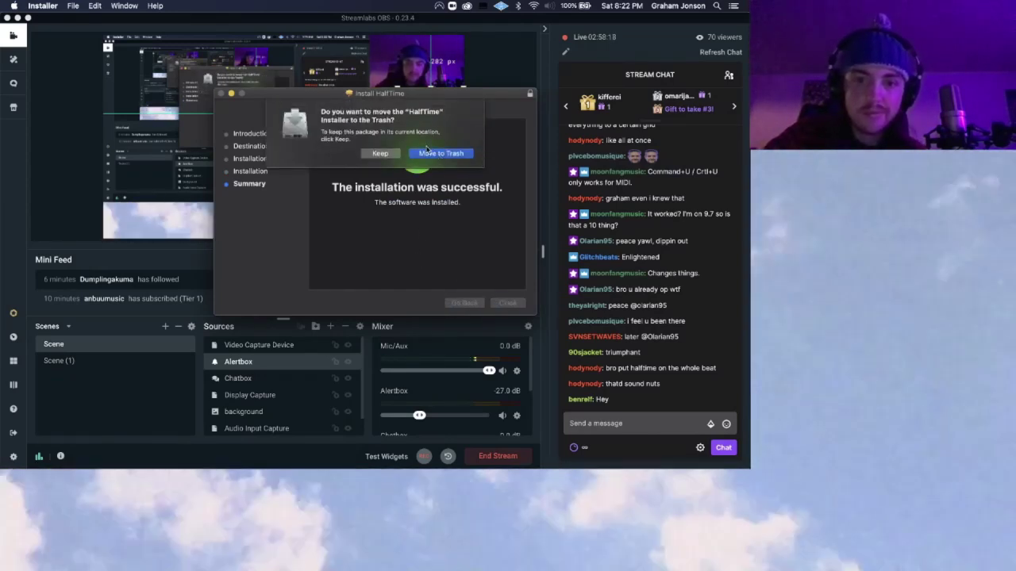
pyautogui.click(381, 153)
pyautogui.hotkey('ctrl', 'Right')
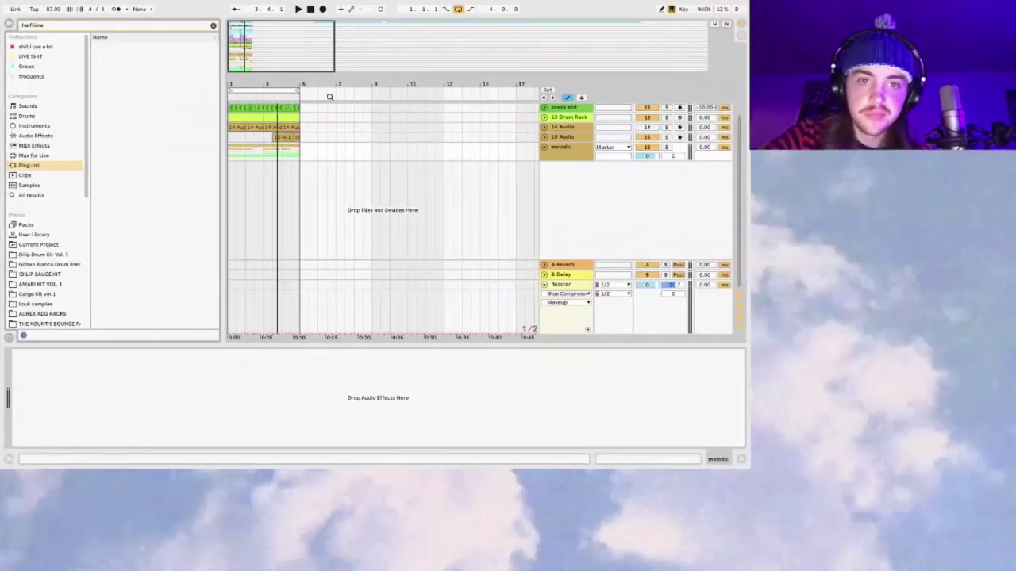
# Step: Rescan the installed plug-ins from the Plug-Ins page of Live's Preferences
pyautogui.click(212, 24)
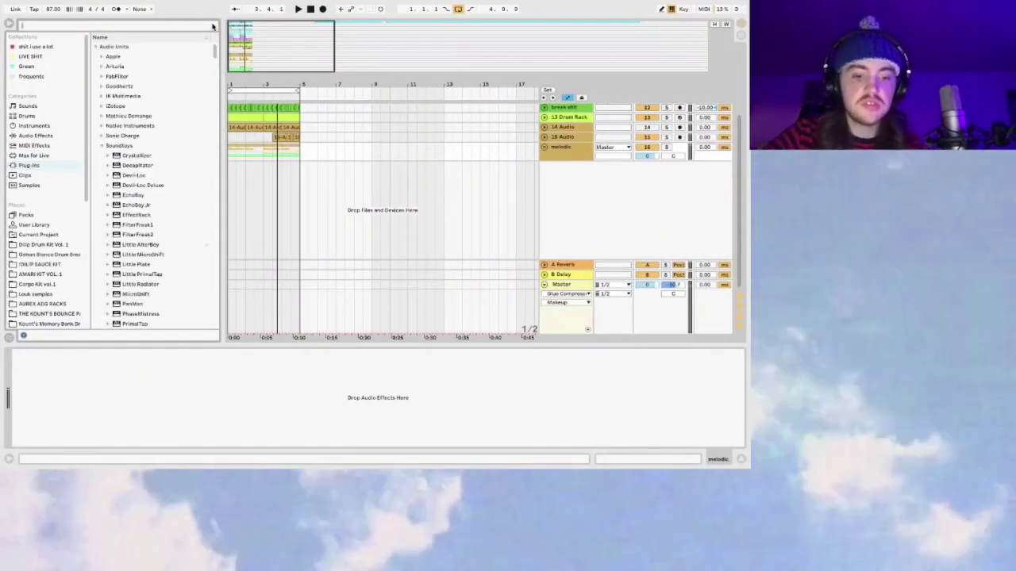
pyautogui.press('super+comma')
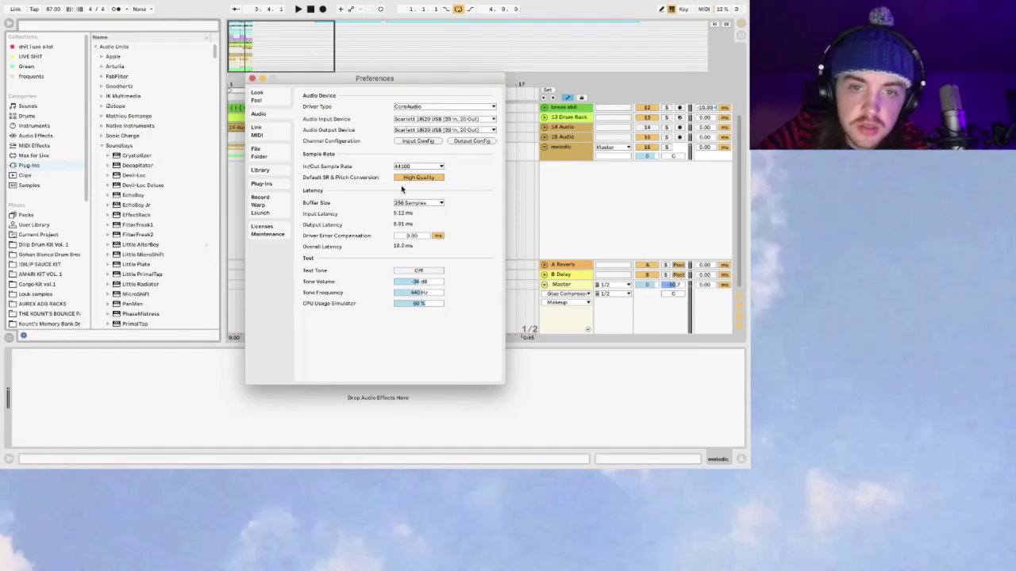
pyautogui.click(267, 135)
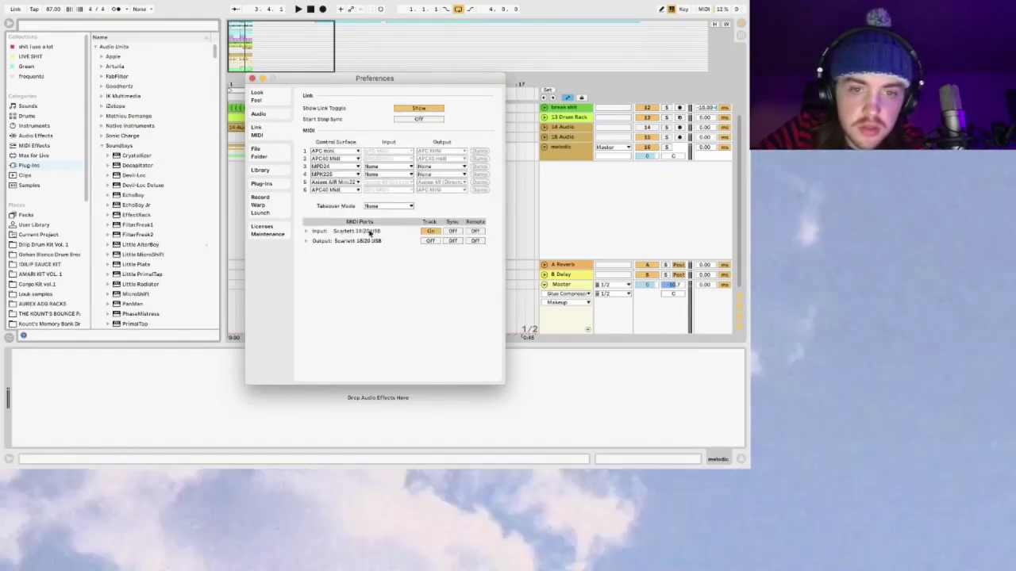
pyautogui.click(258, 153)
pyautogui.click(261, 170)
pyautogui.click(258, 153)
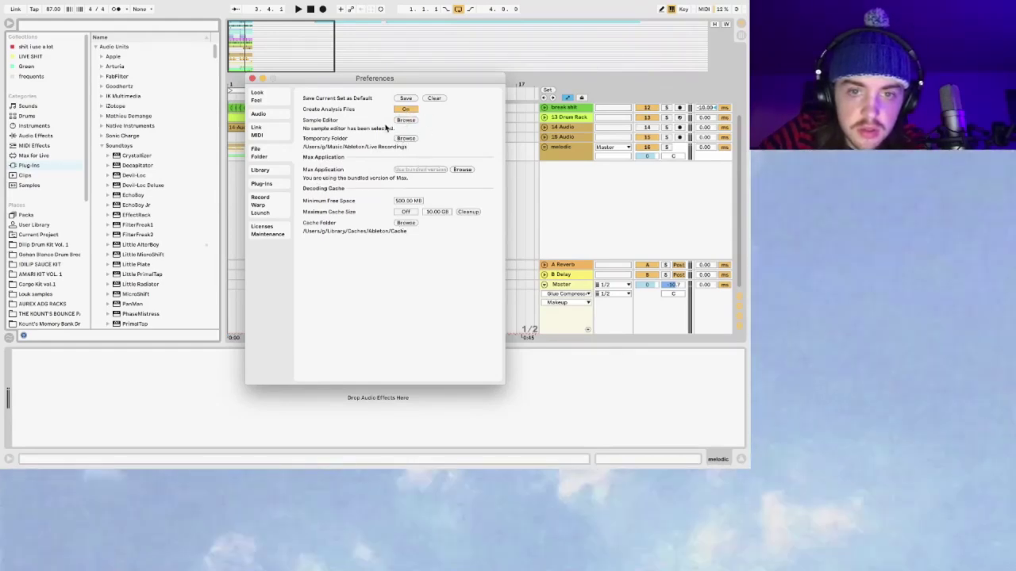
pyautogui.click(271, 169)
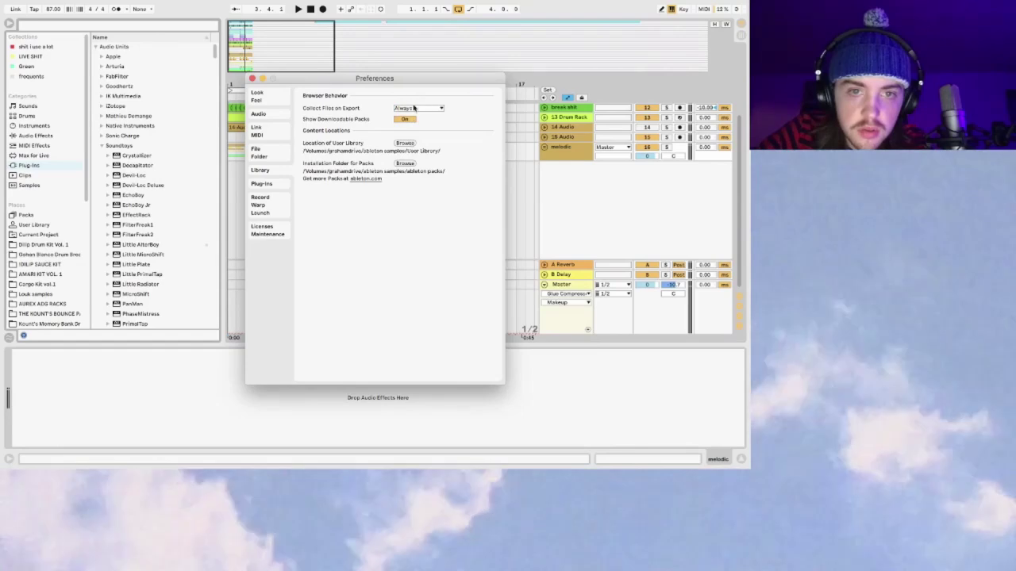
pyautogui.click(262, 183)
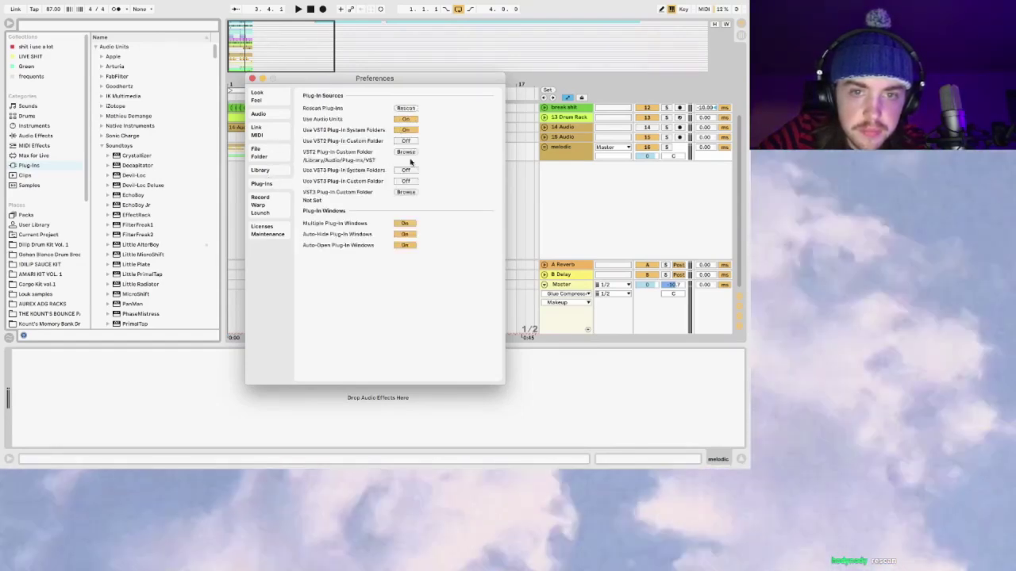
pyautogui.click(406, 108)
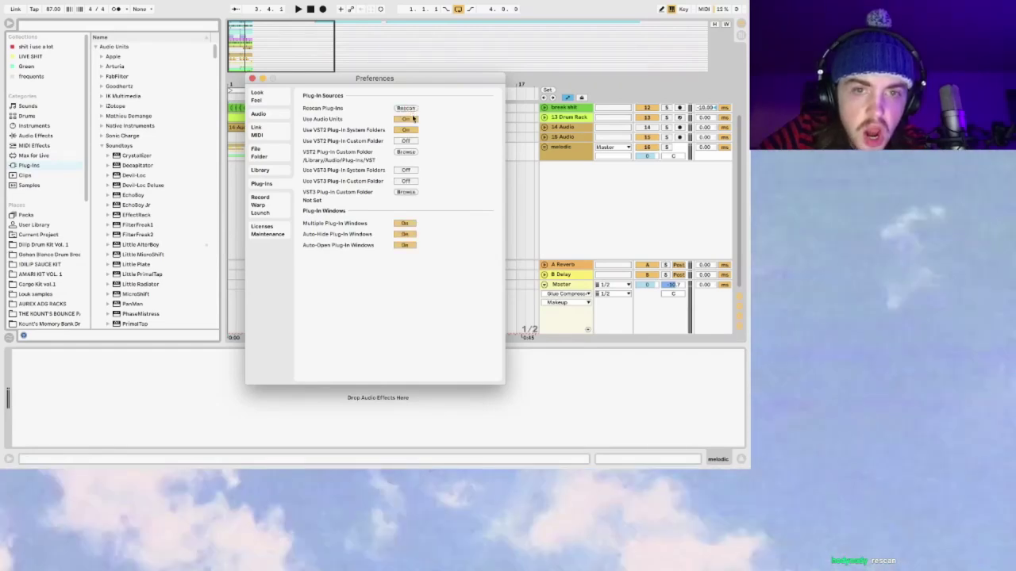
# Step: Close Preferences, search the browser for 'half', and expand the Universal Audio results
pyautogui.click(252, 78)
pyautogui.write('half')
pyautogui.click(102, 58)
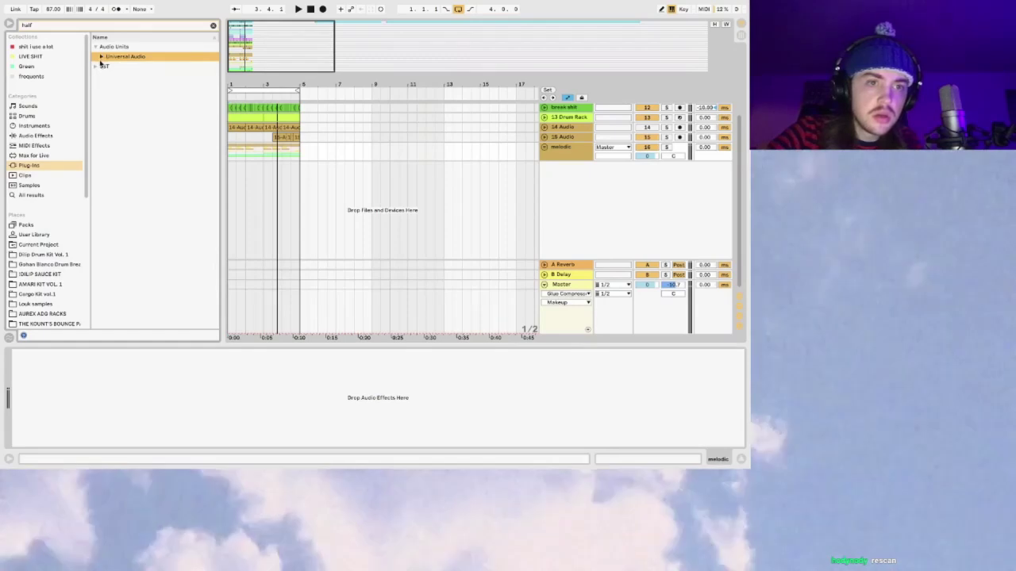
# Step: Load HalfTime onto the Master track, then open and cancel its license-file picker
pyautogui.click(116, 77)
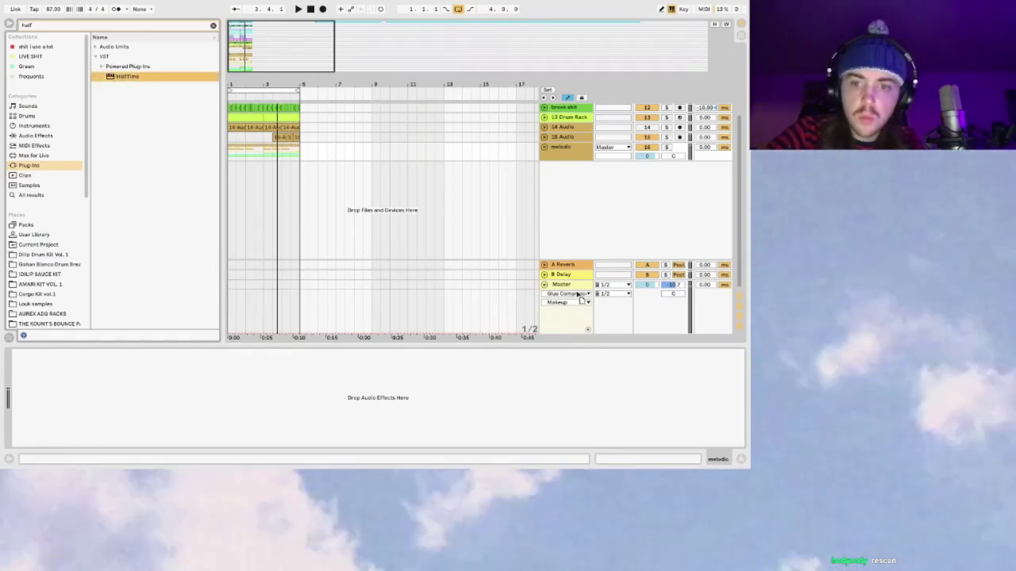
pyautogui.moveTo(577, 294); pyautogui.dragTo(577, 294)
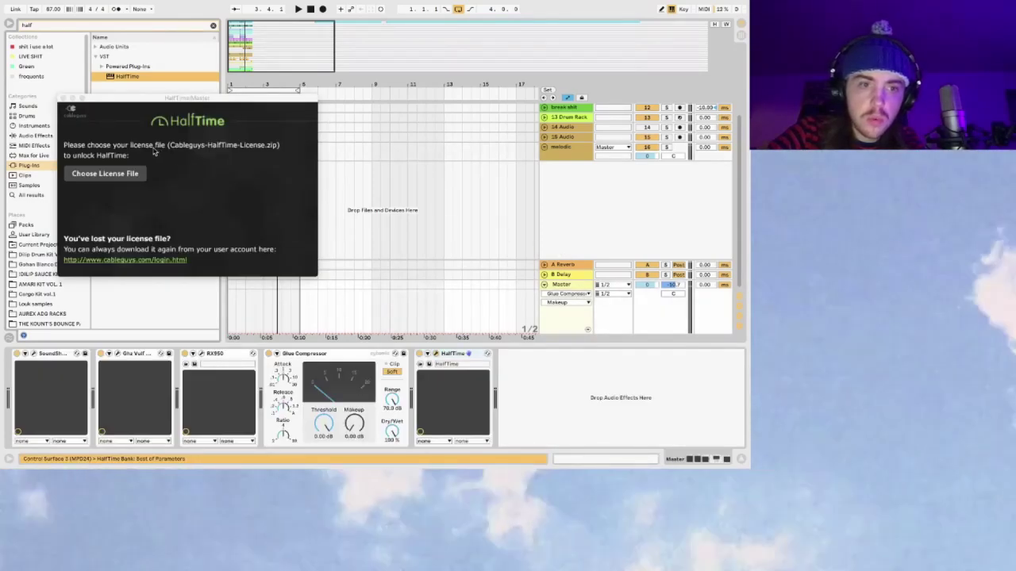
pyautogui.click(119, 172)
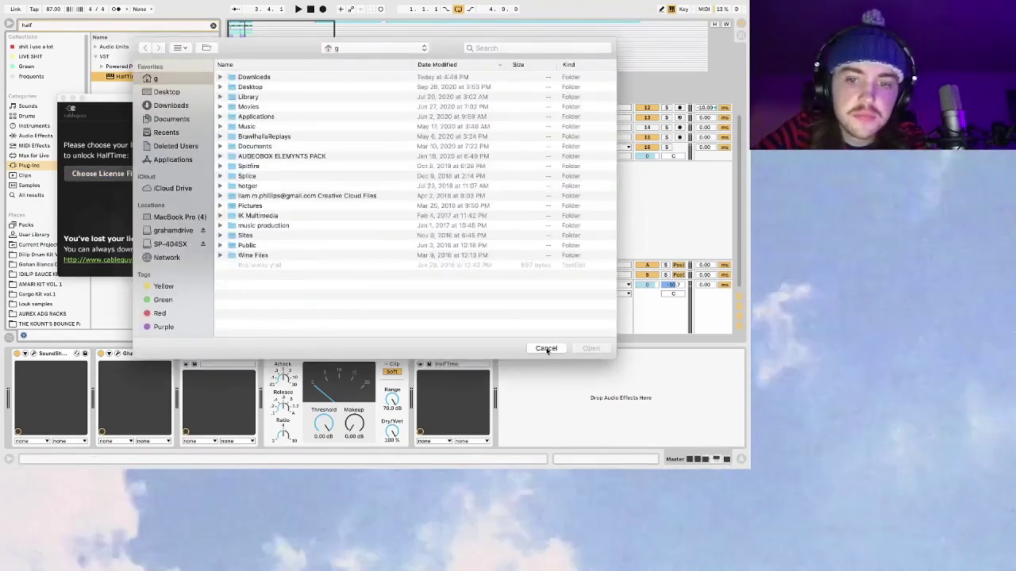
pyautogui.click(546, 349)
# Step: Try a system-wide Spotlight search ('home', 'hja') and dismiss it
pyautogui.press('super+space')
pyautogui.write('h')
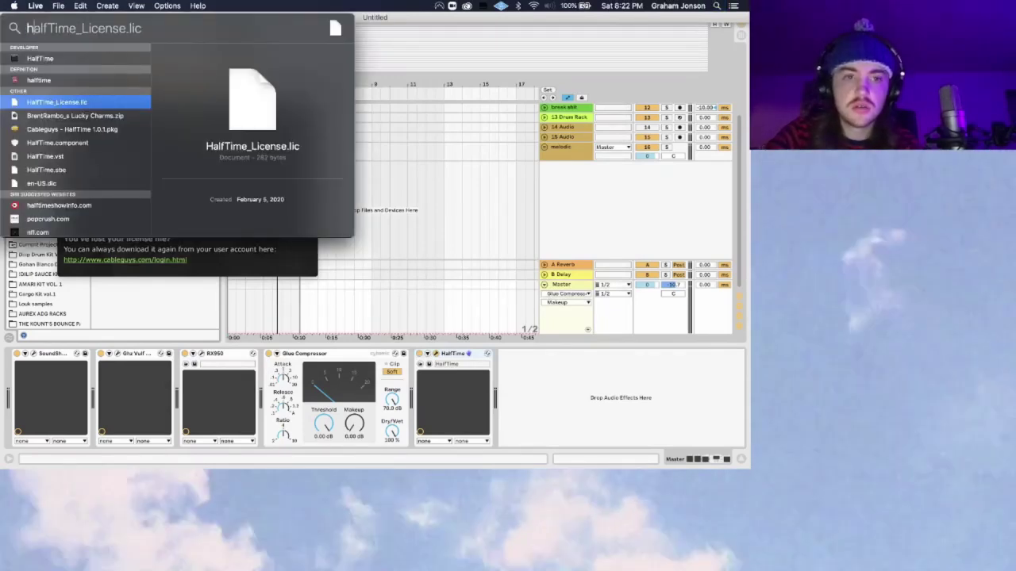
pyautogui.write('ome')
pyautogui.press('BackSpace')
pyautogui.press('BackSpace')
pyautogui.press('BackSpace')
pyautogui.press('BackSpace')
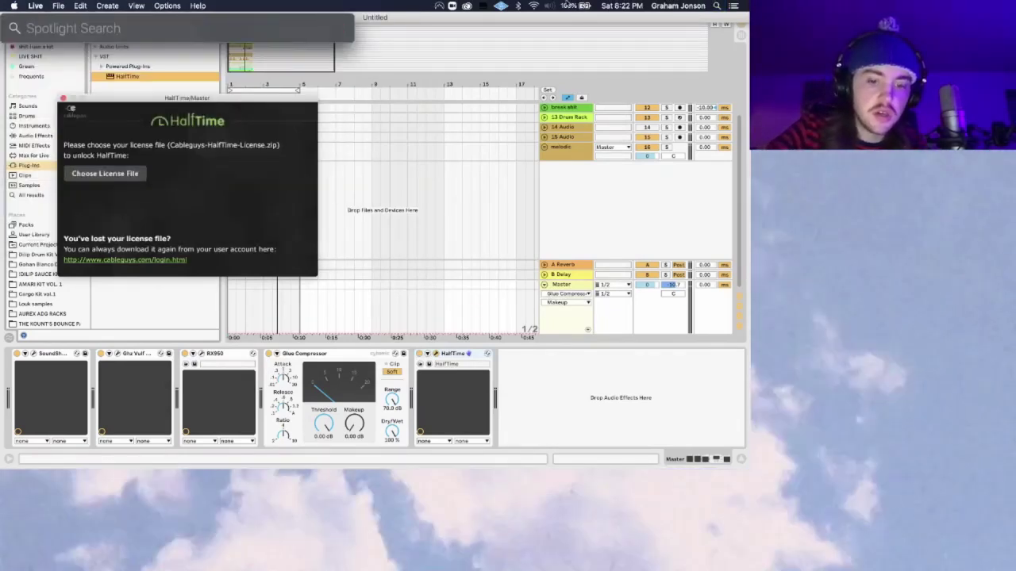
pyautogui.write('hja')
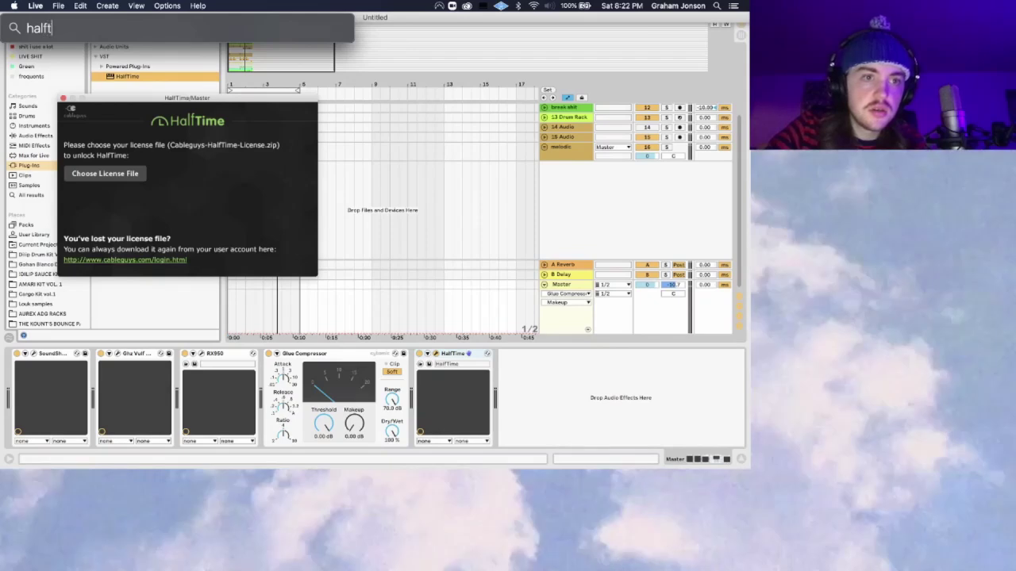
pyautogui.press('Escape')
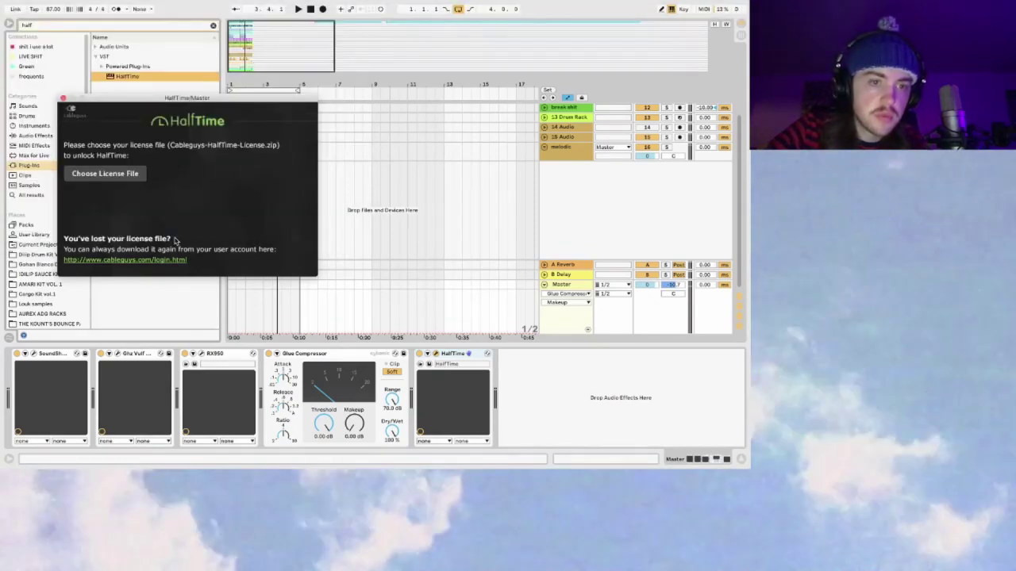
# Step: Reopen the license picker and search the home folder for 'halftiime', fixing the spelling
pyautogui.click(105, 174)
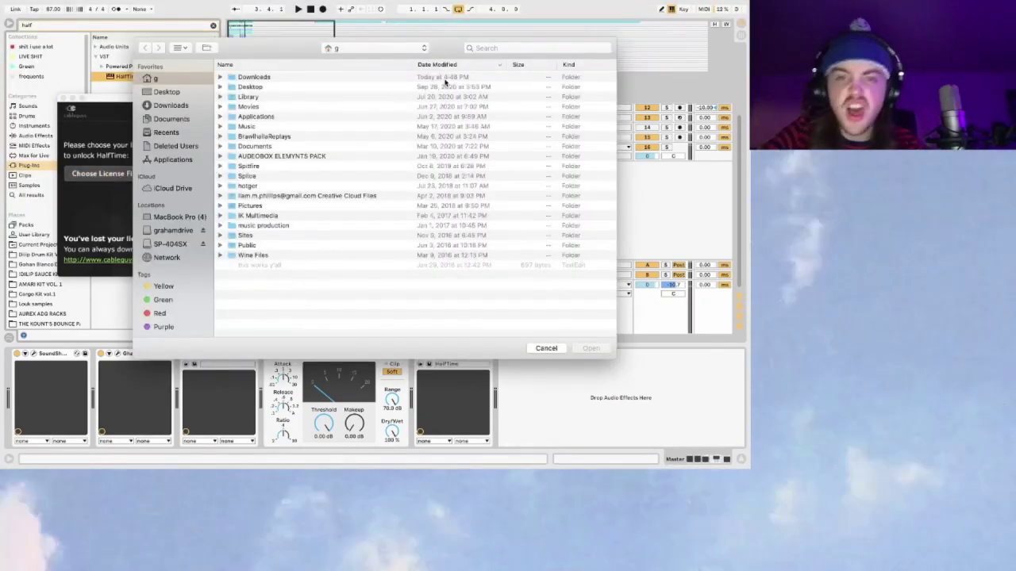
pyautogui.click(498, 47)
pyautogui.write('halftiime')
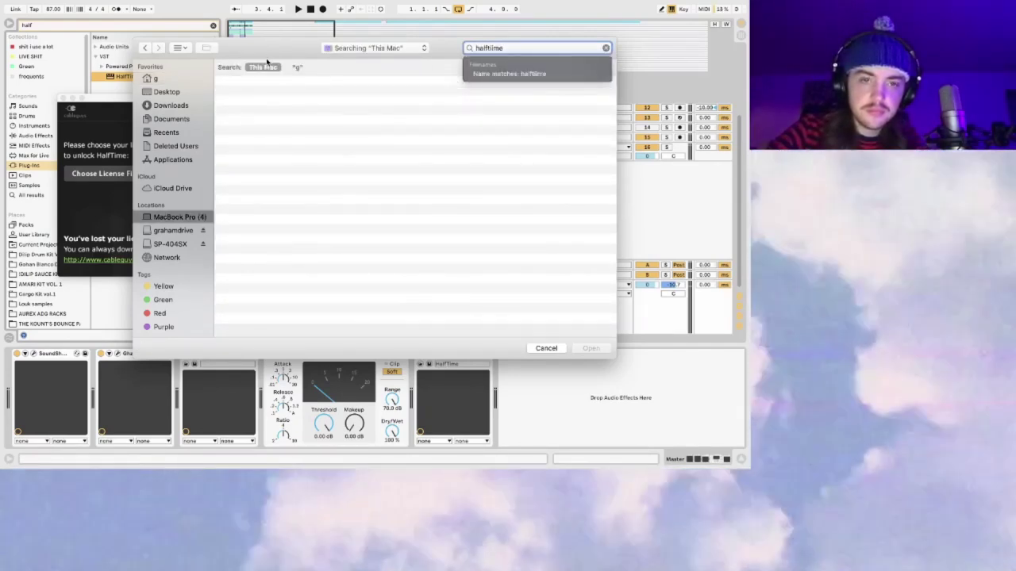
pyautogui.click(296, 67)
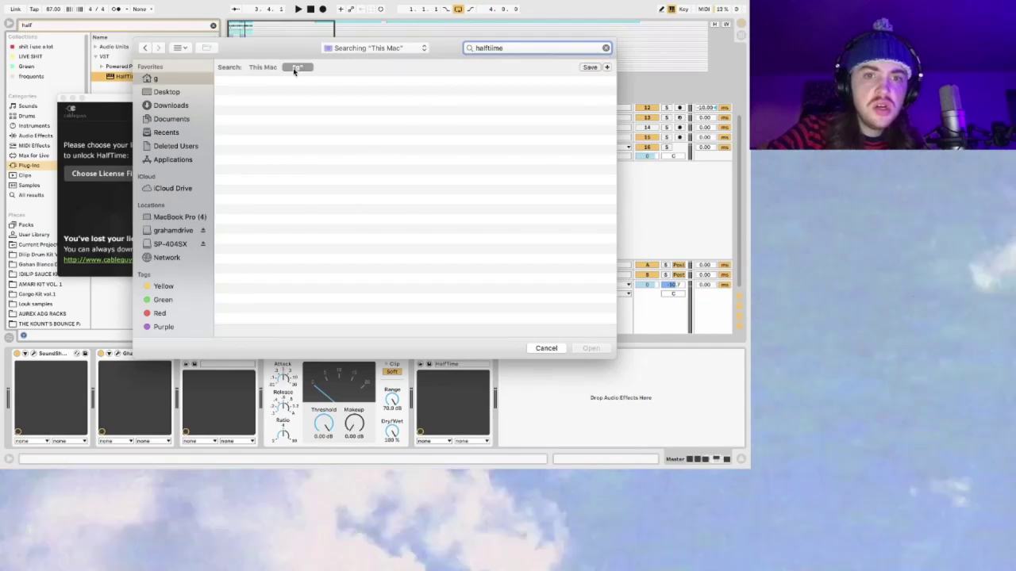
pyautogui.click(493, 48)
pyautogui.press('BackSpace')
# Step: Retype the picker's search term as 'half time' and adjust its ending
pyautogui.press('Return')
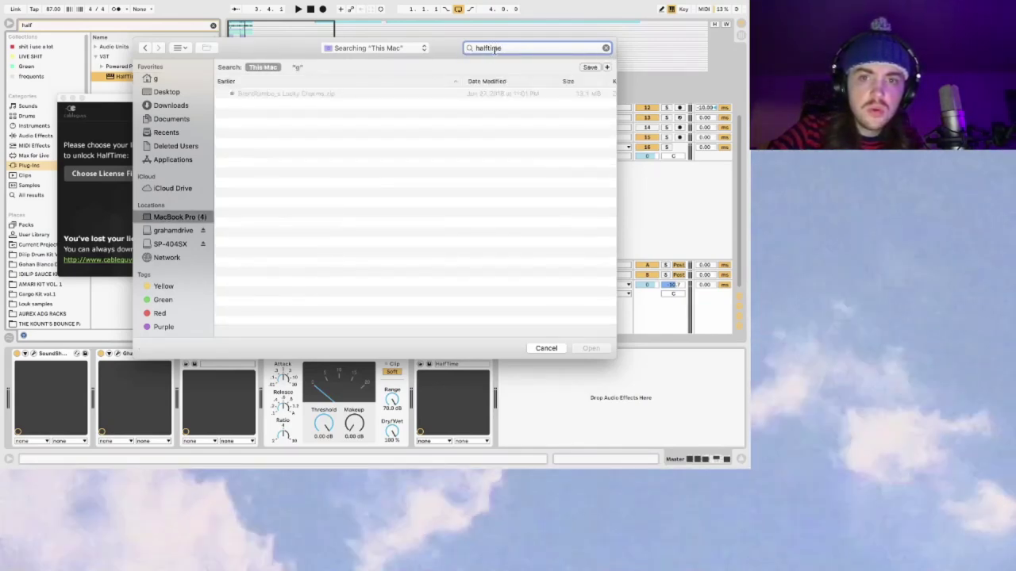
pyautogui.write('half time')
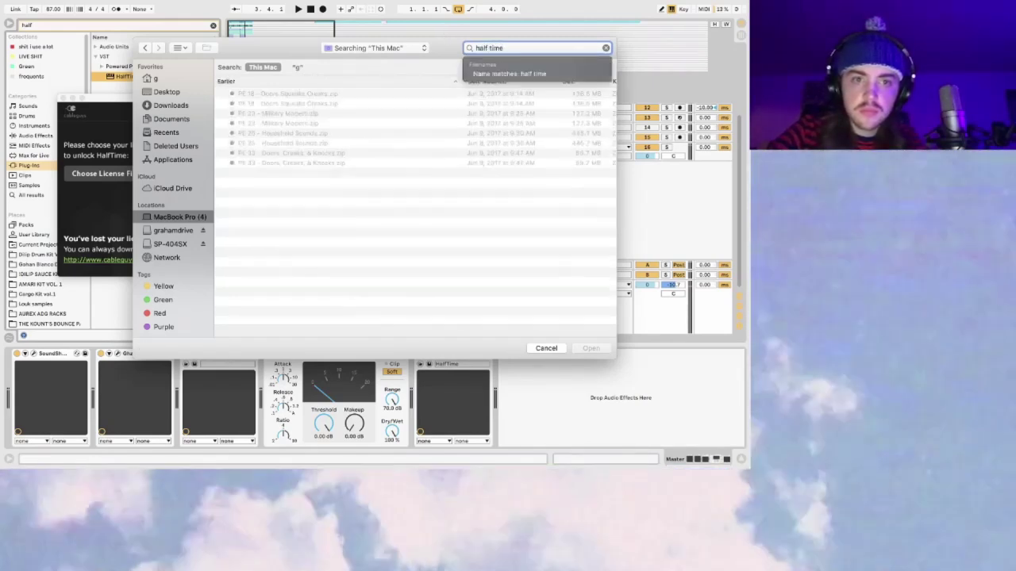
pyautogui.press('BackSpace')
pyautogui.press('BackSpace')
pyautogui.press('BackSpace')
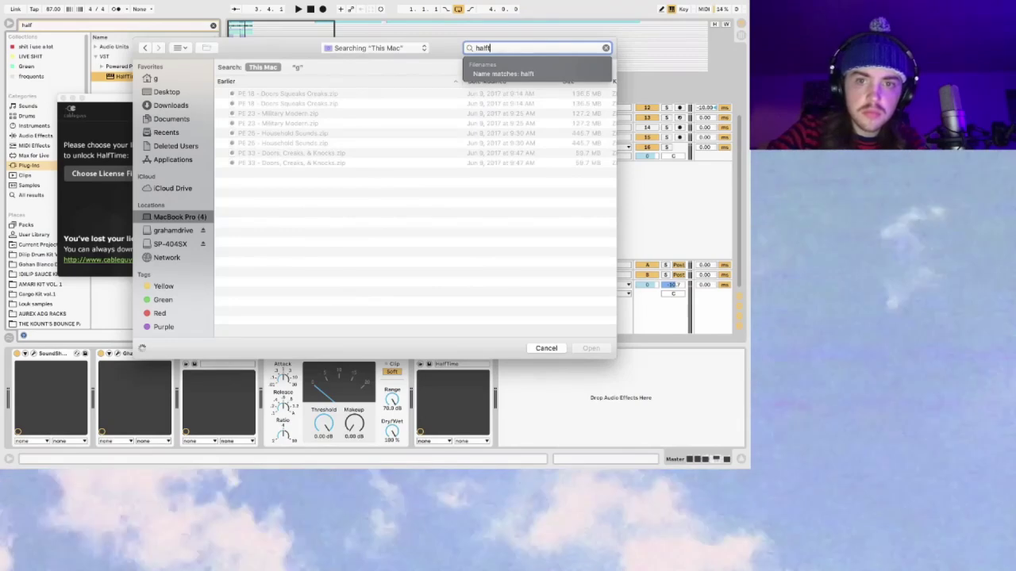
pyautogui.write('ime license')
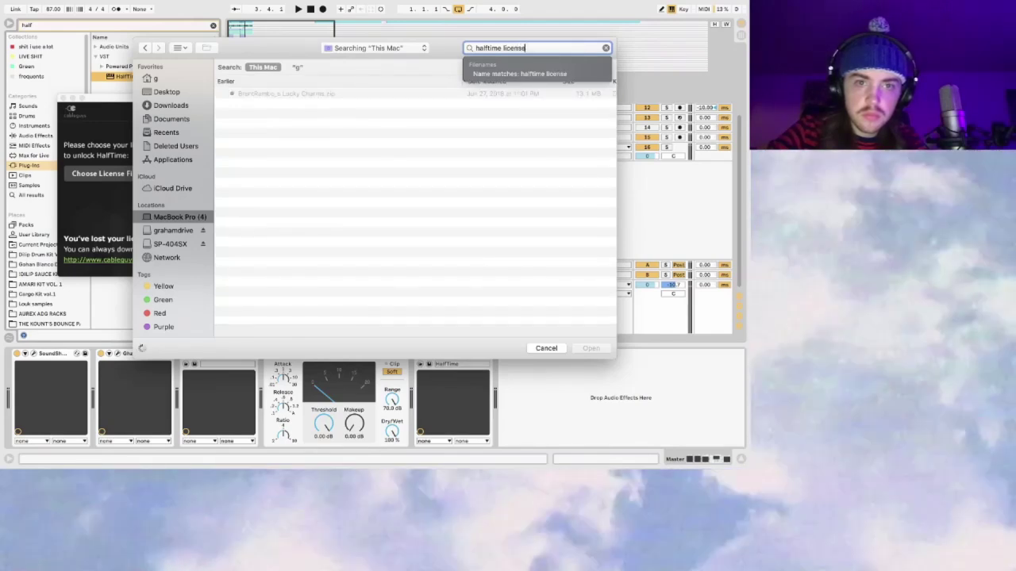
# Step: Clear the search, cancel the license picker, and open Spotlight for halftime
pyautogui.click(606, 48)
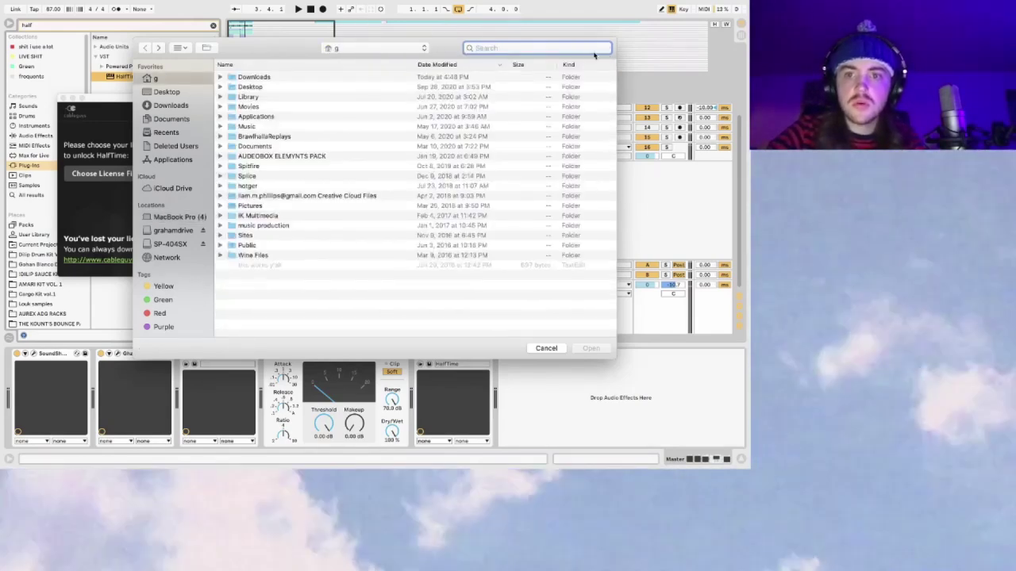
pyautogui.click(546, 349)
pyautogui.click(718, 5)
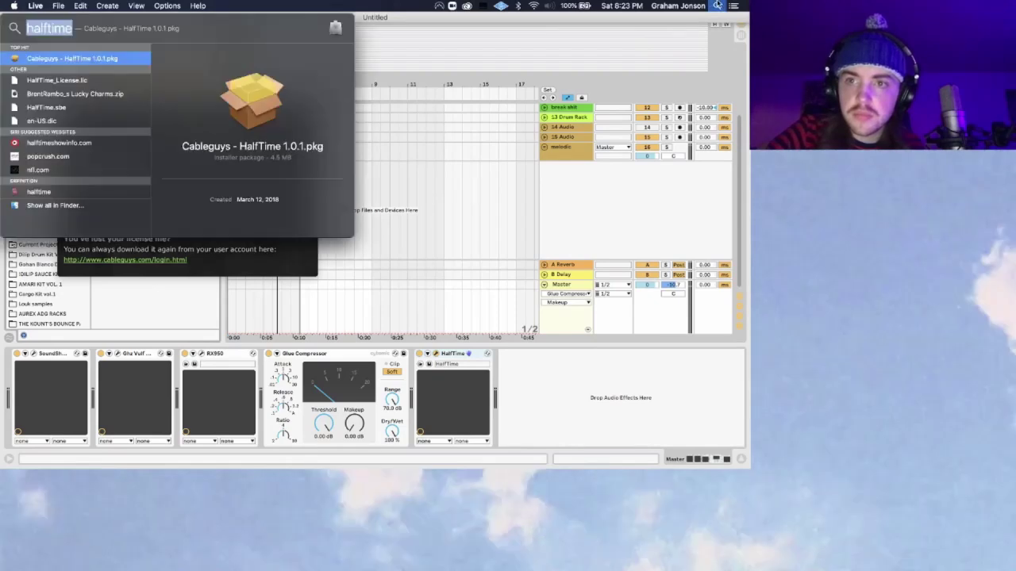
# Step: Switch to the streaming software's desktop and minimize its window
pyautogui.press('Right')
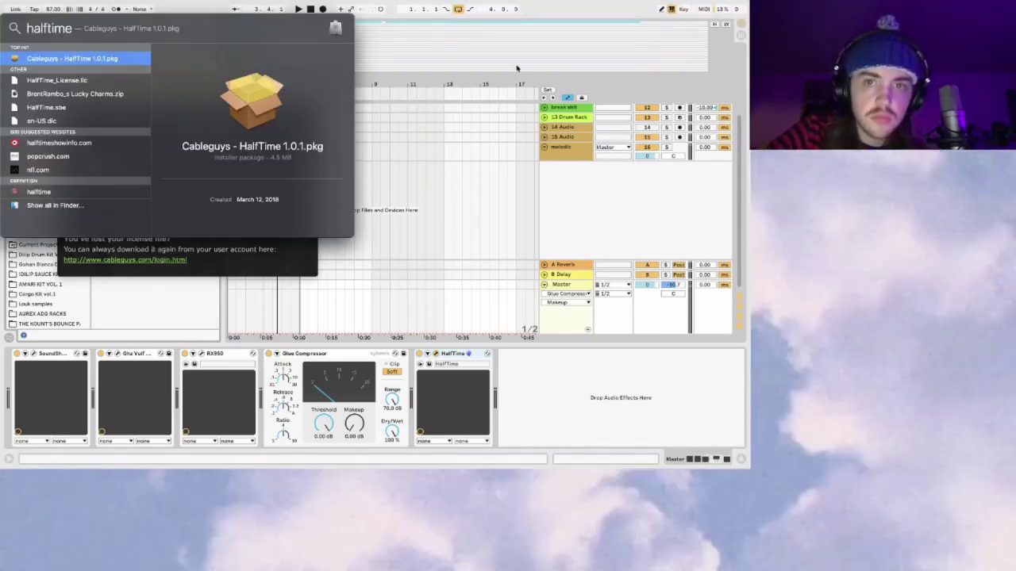
pyautogui.hotkey('ctrl', 'Left')
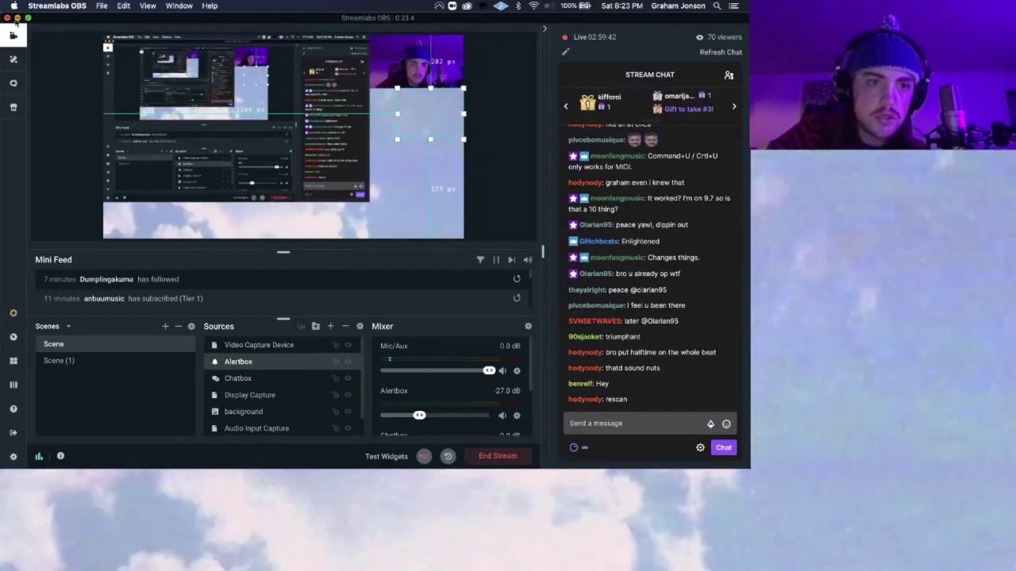
pyautogui.click(17, 18)
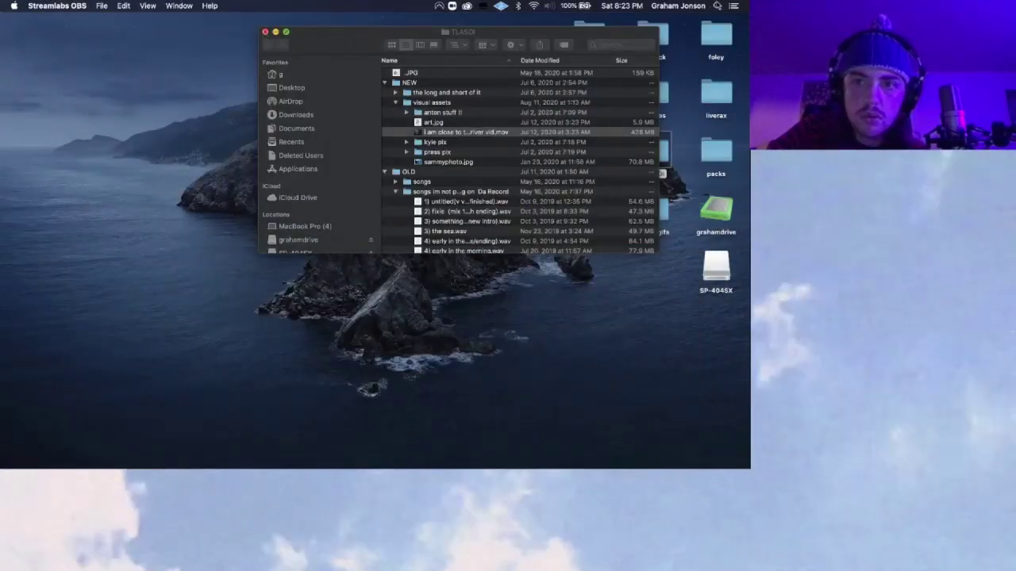
# Step: Drag HalfTime_License.lic from Spotlight onto the desktop and reopen Live's license-file picker
pyautogui.press('super+space')
pyautogui.press('Right')
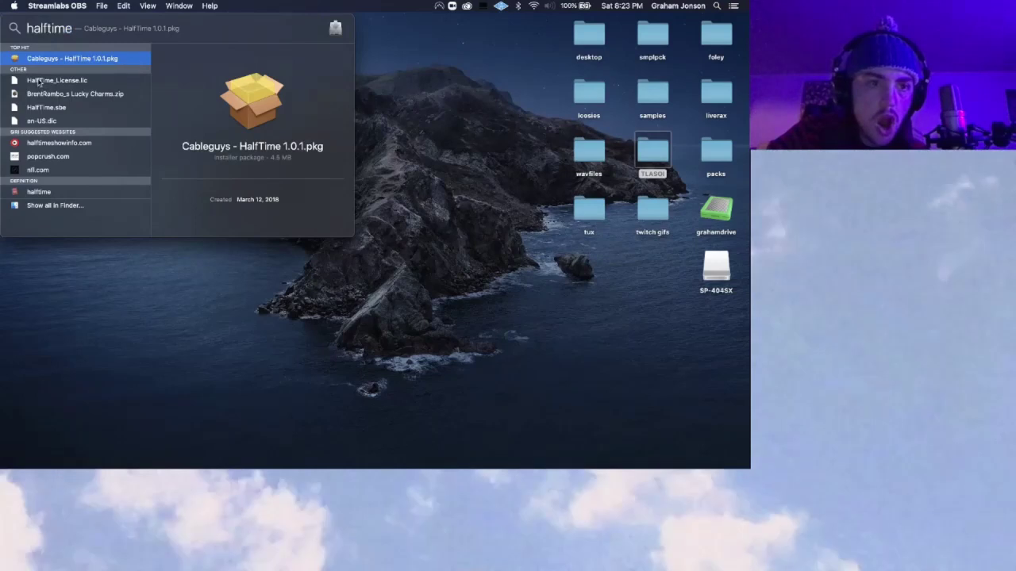
pyautogui.moveTo(367, 101); pyautogui.dragTo(487, 101)
pyautogui.press('Escape')
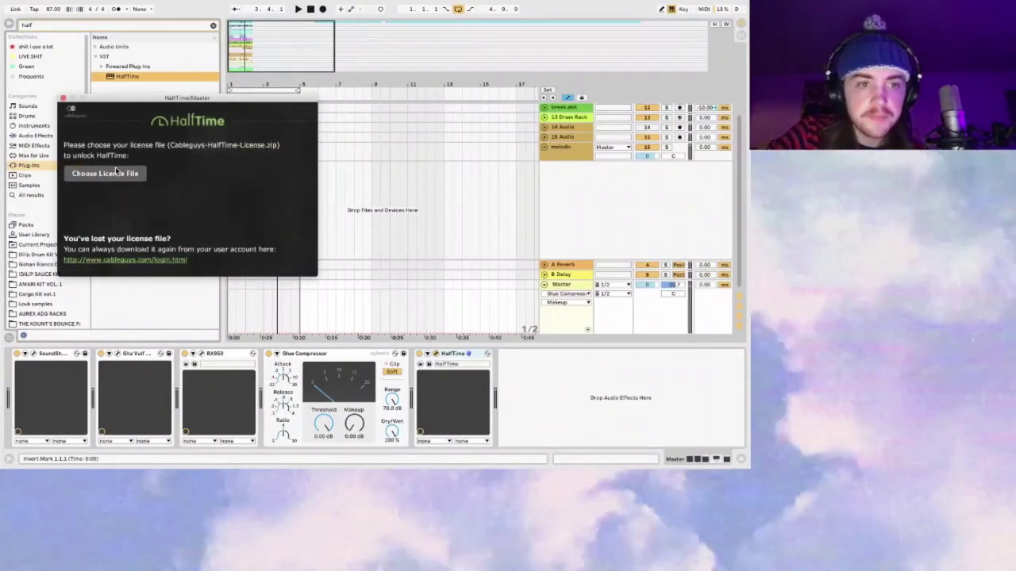
pyautogui.click(116, 172)
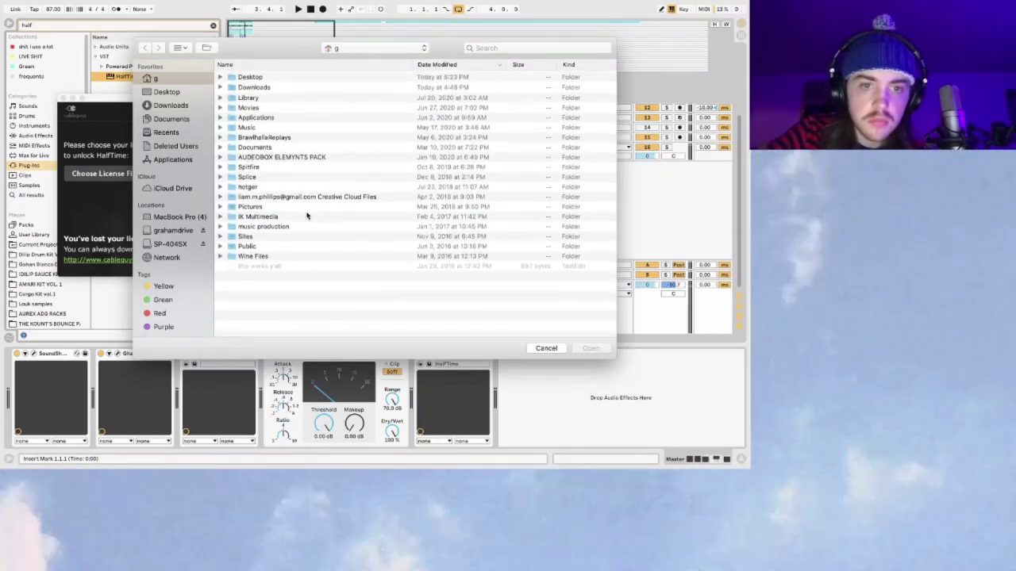
# Step: Choose HalfTime_License.lic from the Desktop and confirm unlocking HalfTime
pyautogui.click(166, 92)
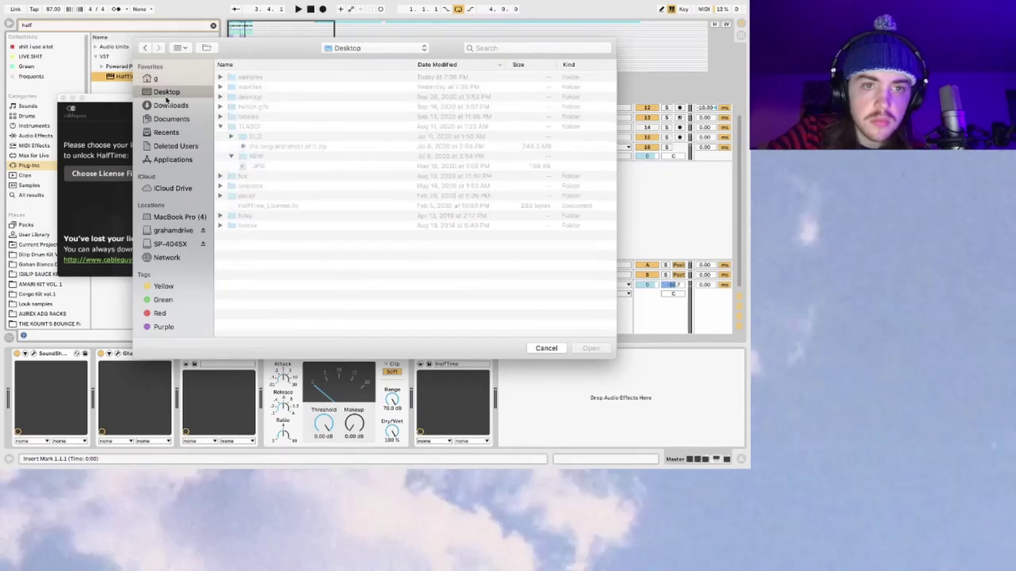
pyautogui.scroll(-2, 264, 157)
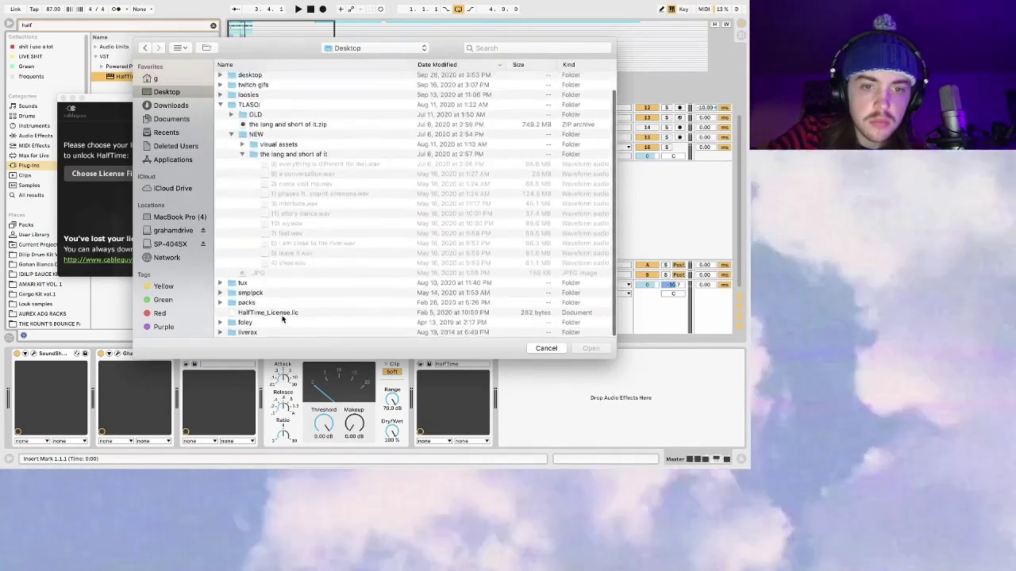
pyautogui.click(278, 313)
pyautogui.click(590, 348)
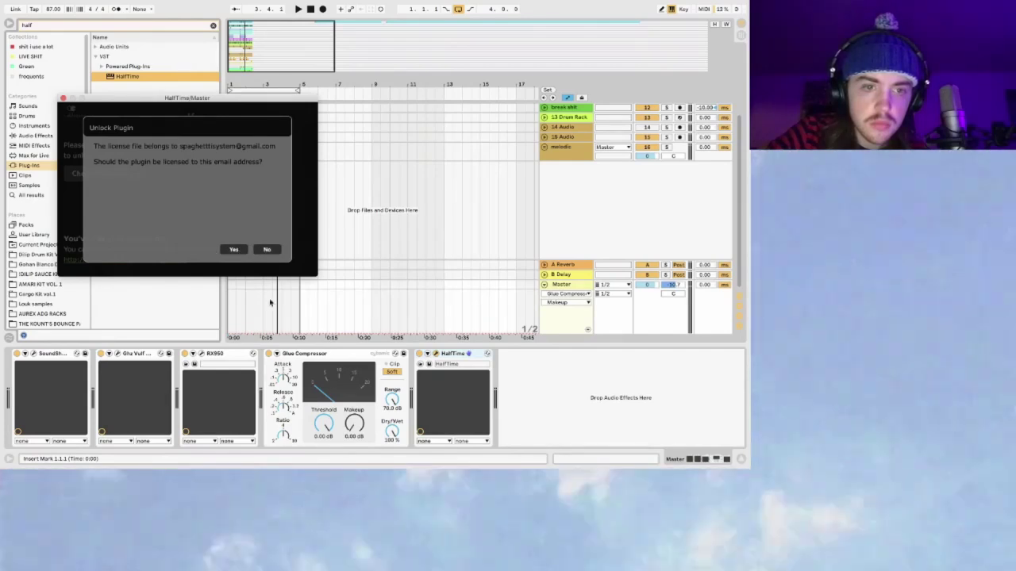
pyautogui.click(233, 250)
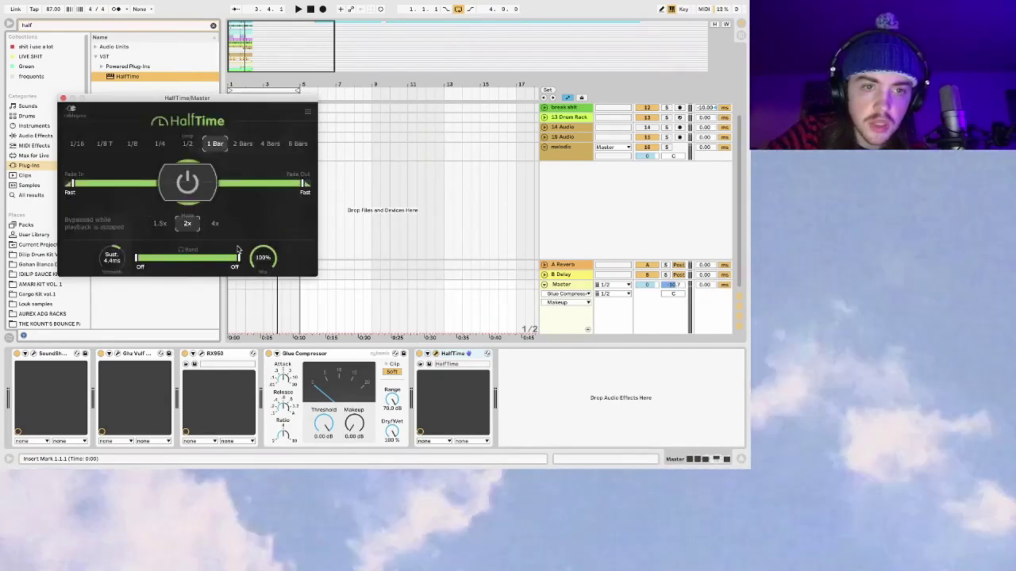
# Step: Stop playback and delete the SoundShifter device from the Master chain
pyautogui.press('space')
pyautogui.click(57, 355)
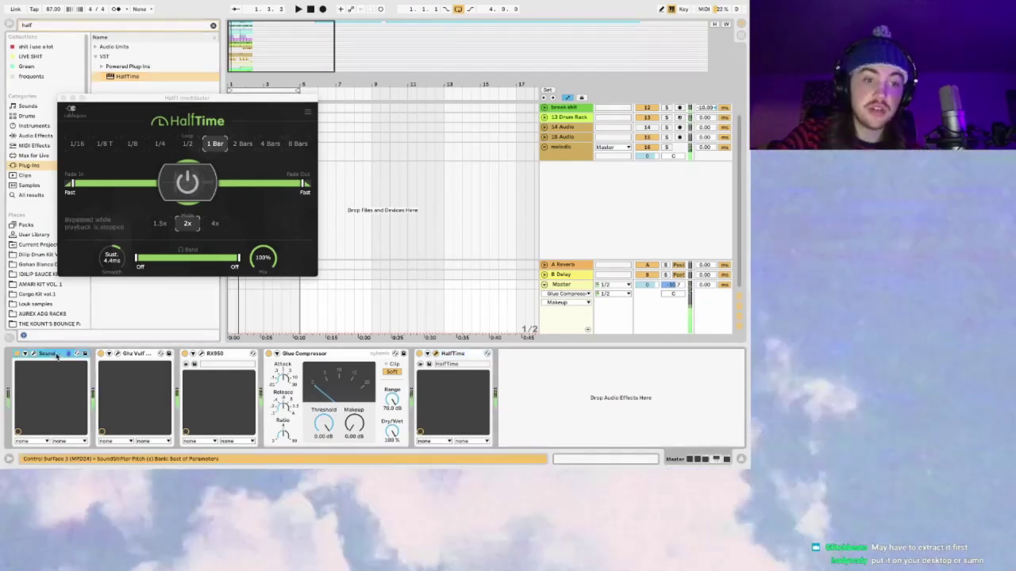
pyautogui.press('Delete')
# Step: Set HalfTime's loop length to 1/2 and reset its Mix to 100% while auditioning
pyautogui.press('space')
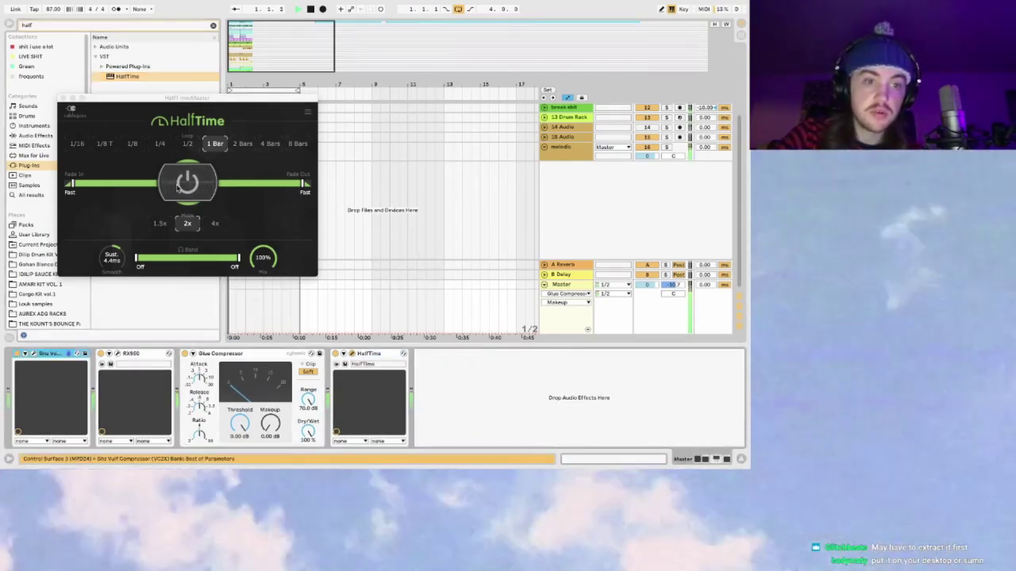
pyautogui.click(189, 144)
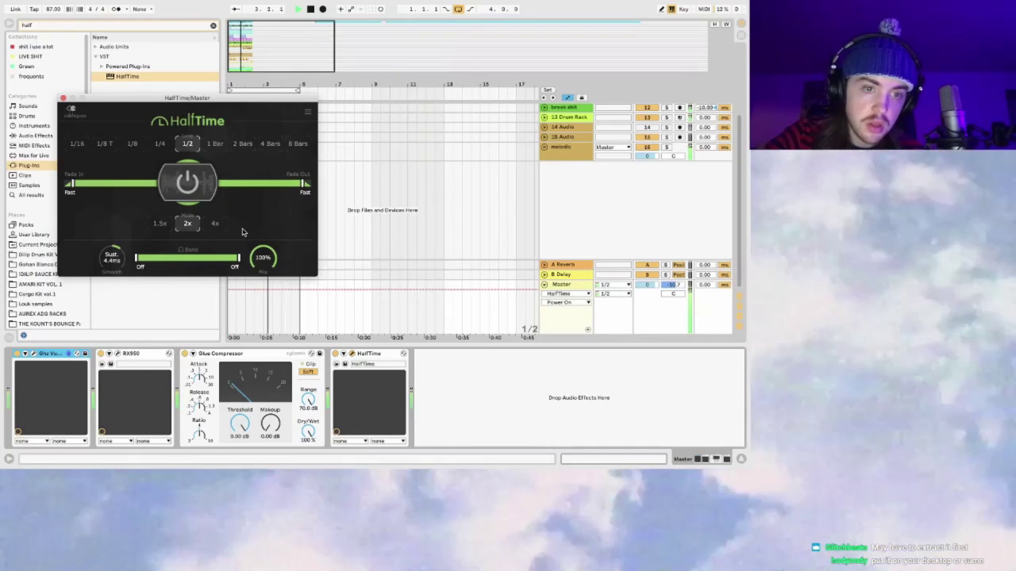
pyautogui.moveTo(263, 257); pyautogui.dragTo(263, 286)
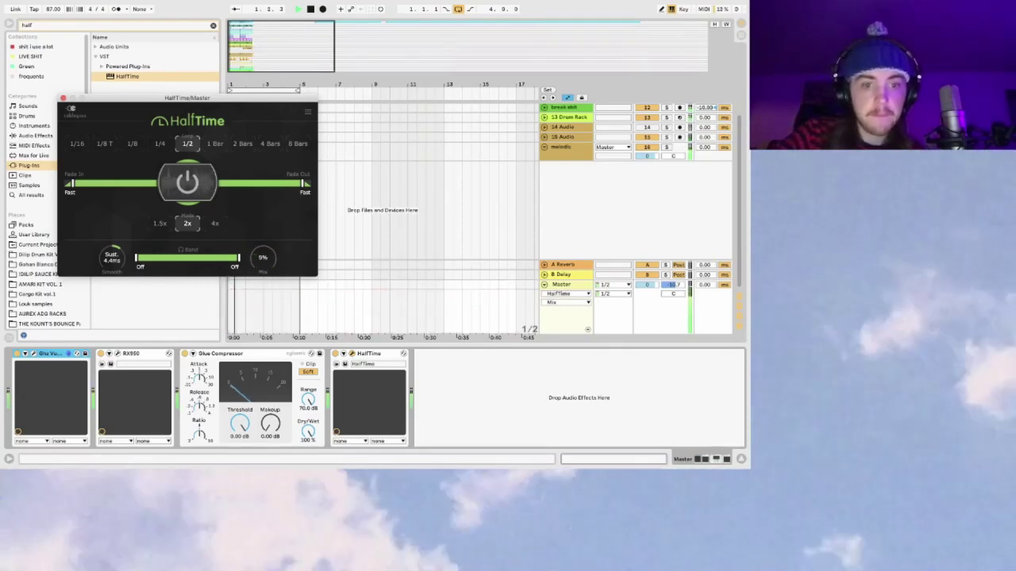
pyautogui.doubleClick(258, 267)
pyautogui.moveTo(139, 254)
pyautogui.mouseDown()
pyautogui.moveTo(223, 258)
pyautogui.moveTo(136, 258)
pyautogui.mouseUp()
pyautogui.press('space')
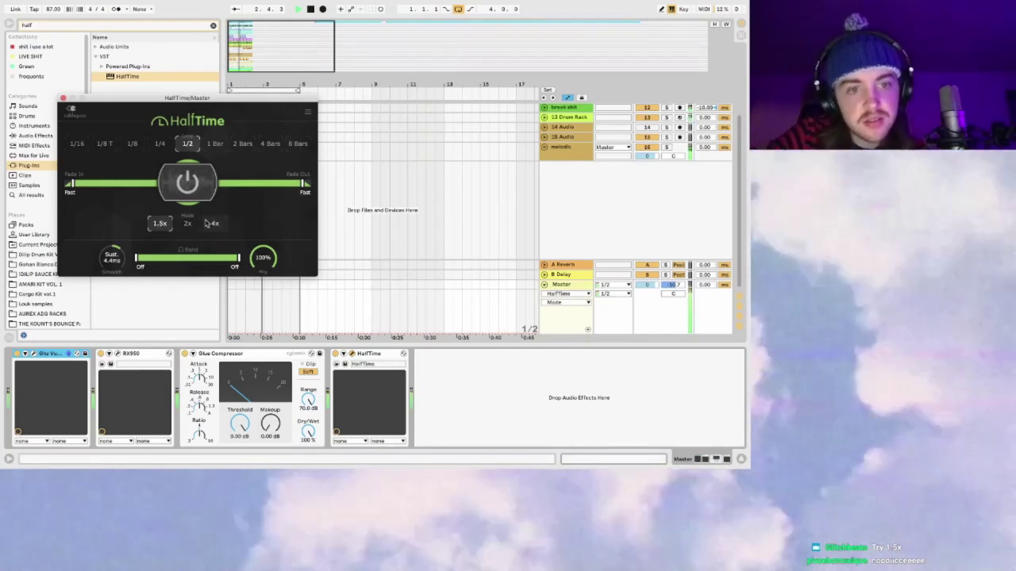
# Step: Set HalfTime's mode to 1.5x and try 1/4, 1/8 and 1 Bar loop lengths, ending on 1 Bar
pyautogui.click(212, 224)
pyautogui.click(159, 224)
pyautogui.click(160, 142)
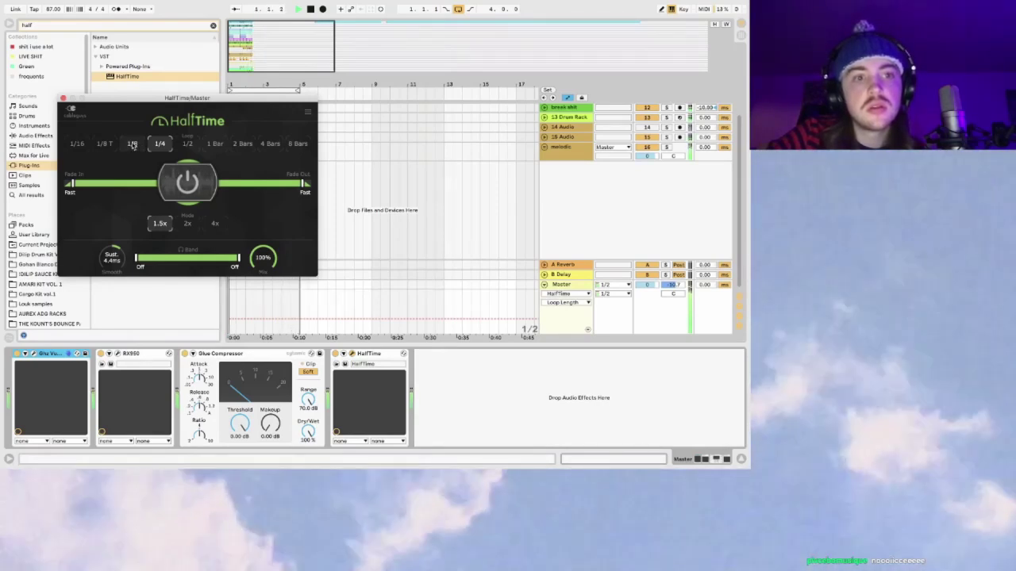
pyautogui.moveTo(135, 108); pyautogui.dragTo(361, 112)
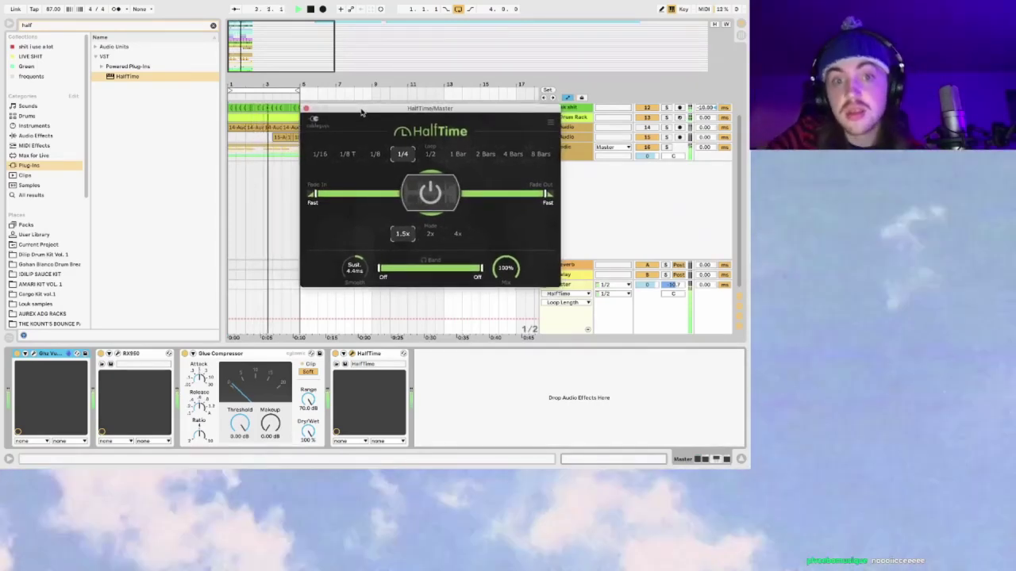
pyautogui.click(374, 156)
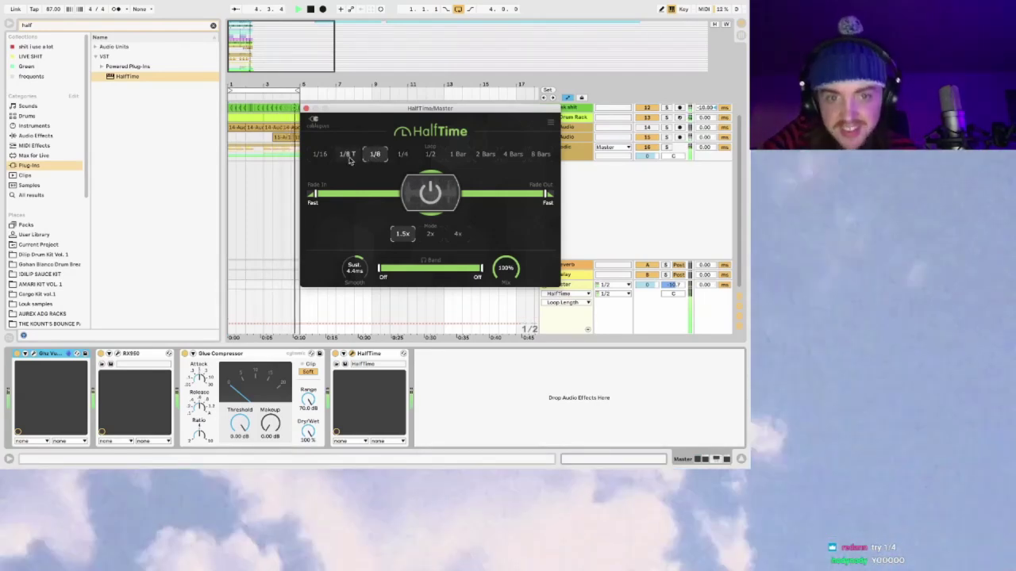
pyautogui.click(457, 154)
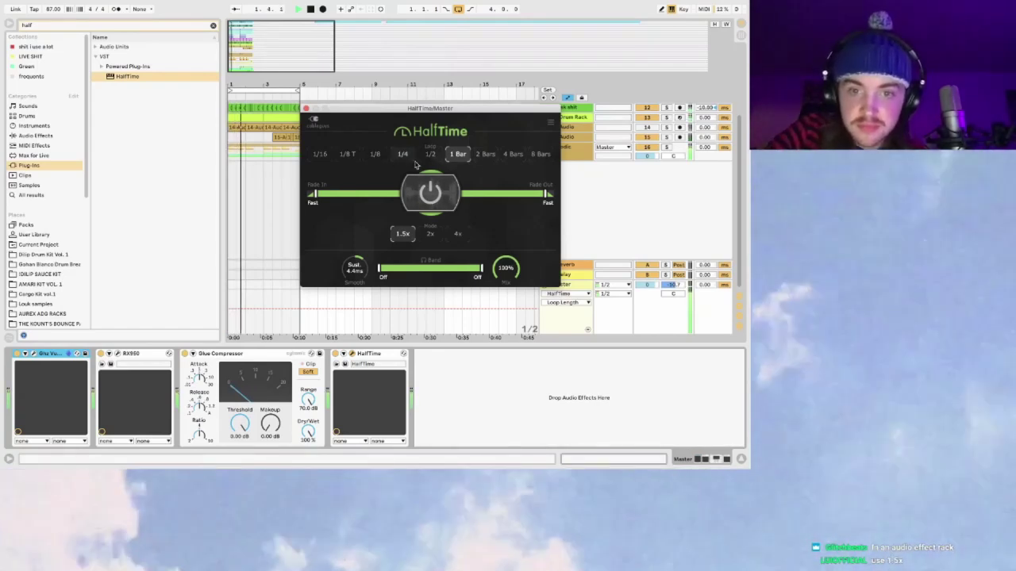
# Step: Compare HalfTime off and on, then move it ahead of the Glue Compressor on Master
pyautogui.click(428, 201)
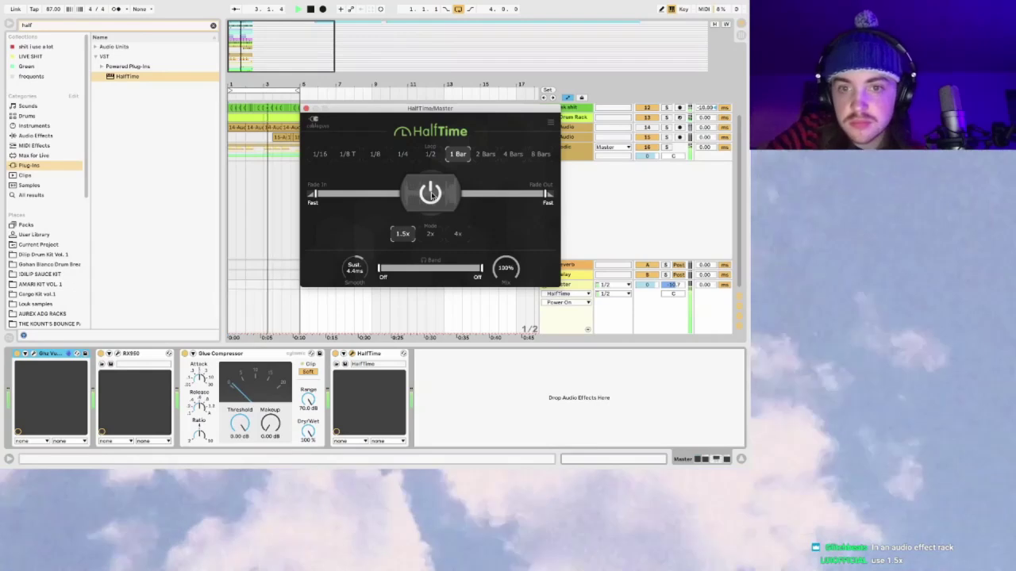
pyautogui.click(430, 194)
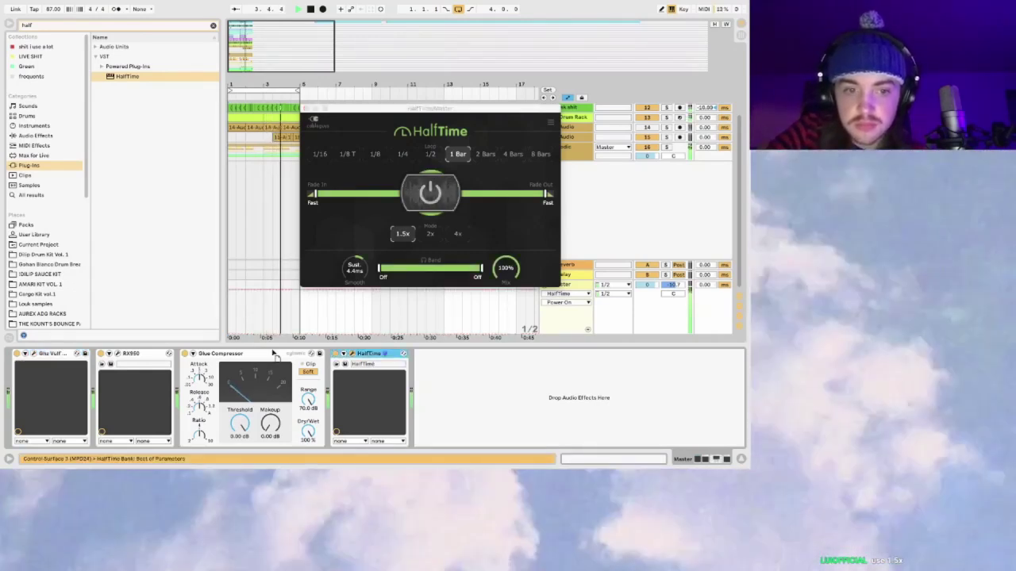
pyautogui.moveTo(182, 380); pyautogui.dragTo(182, 381)
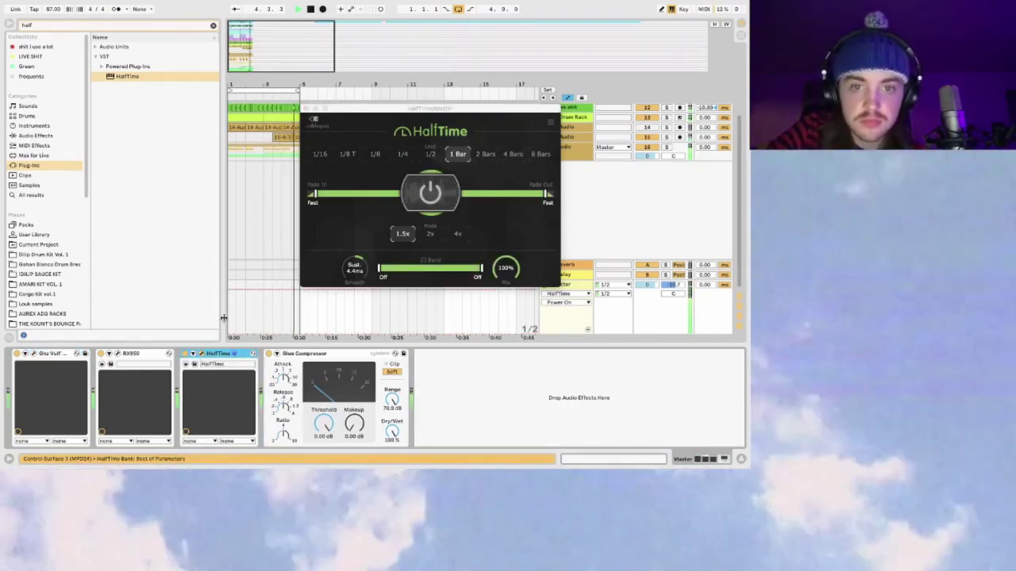
# Step: Try 8 Bars and 1/2 loop lengths in HalfTime, settling on 1/4
pyautogui.click(540, 154)
pyautogui.click(551, 123)
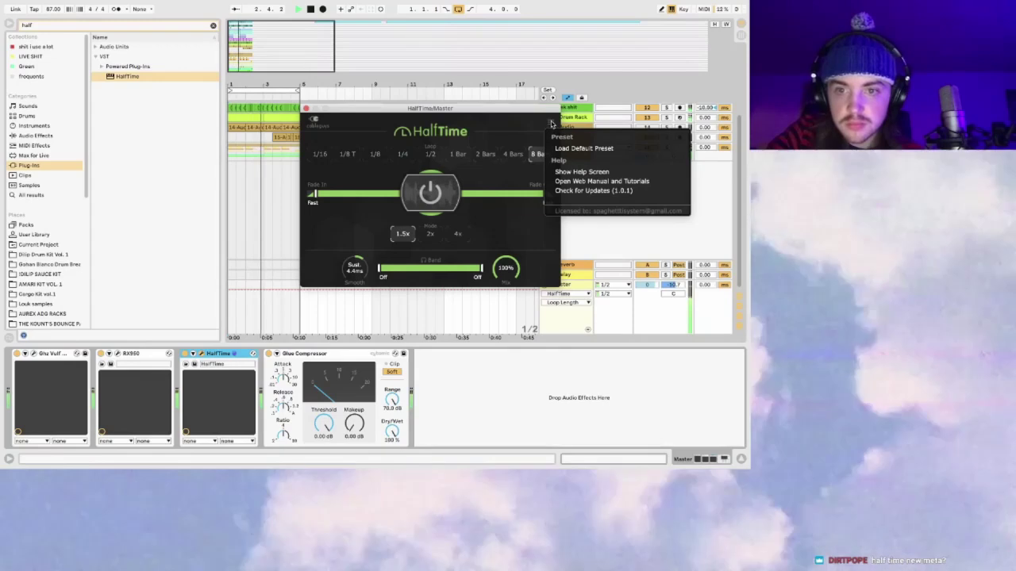
pyautogui.click(551, 123)
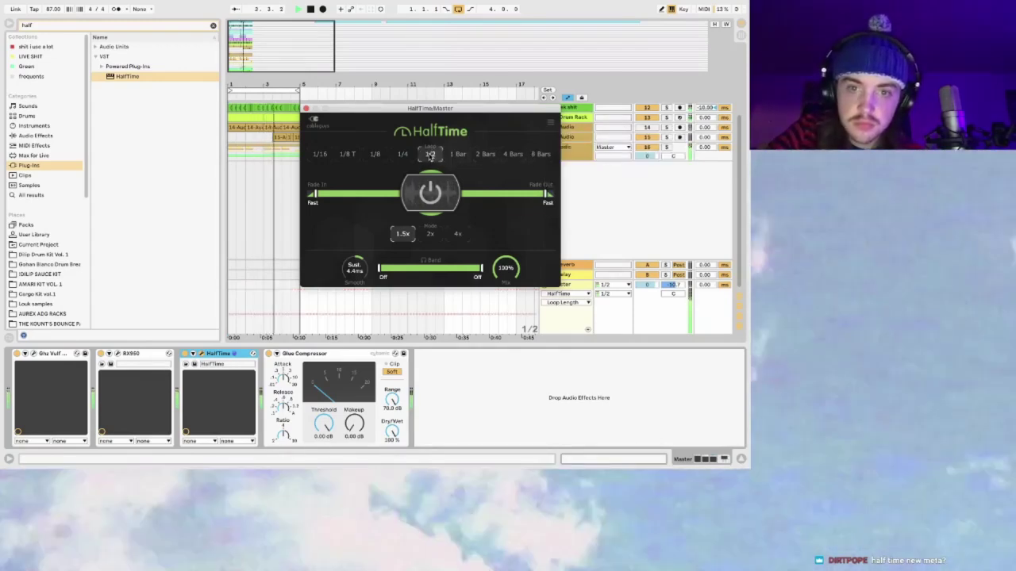
pyautogui.click(428, 154)
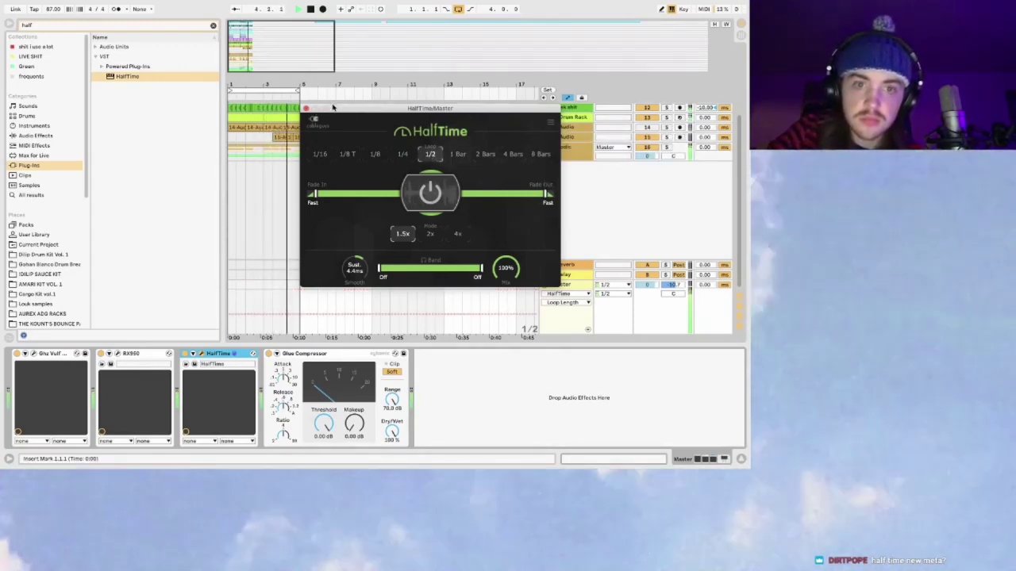
pyautogui.click(402, 154)
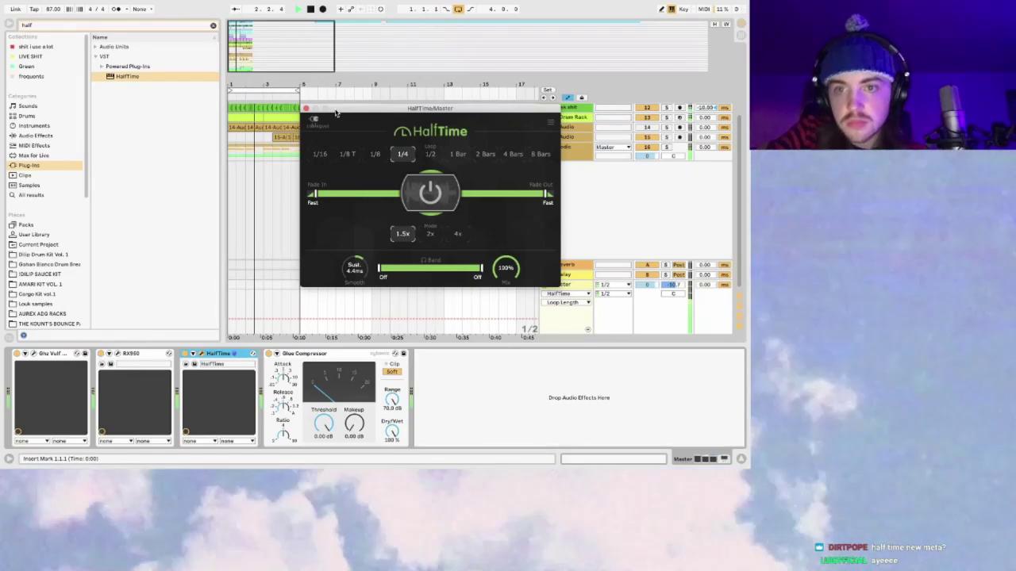
# Step: Audition 1/8, 1/8T and 1/16 loop lengths, then close HalfTime and hide Ableton Live
pyautogui.moveTo(336, 114); pyautogui.dragTo(335, 118)
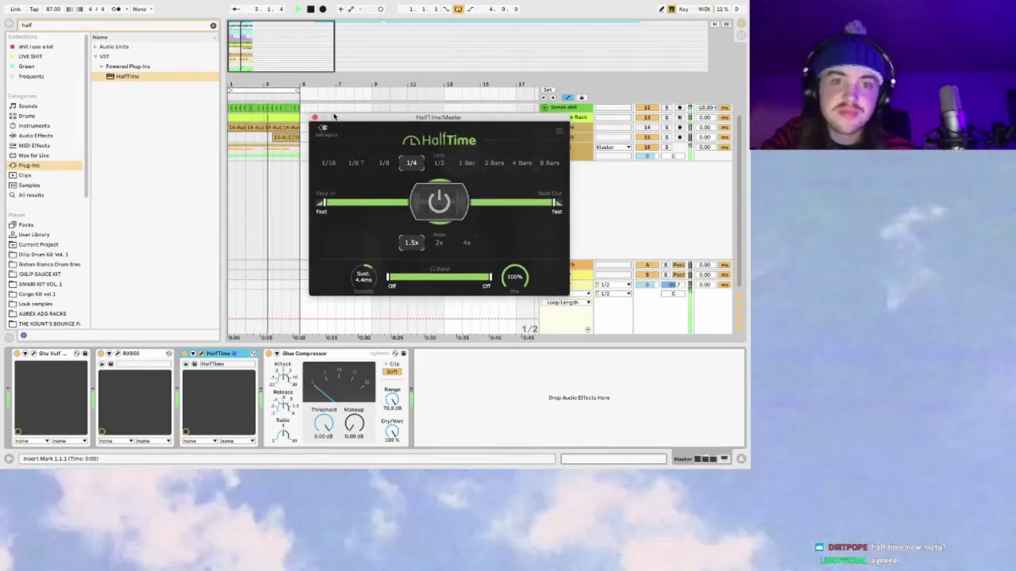
pyautogui.click(383, 163)
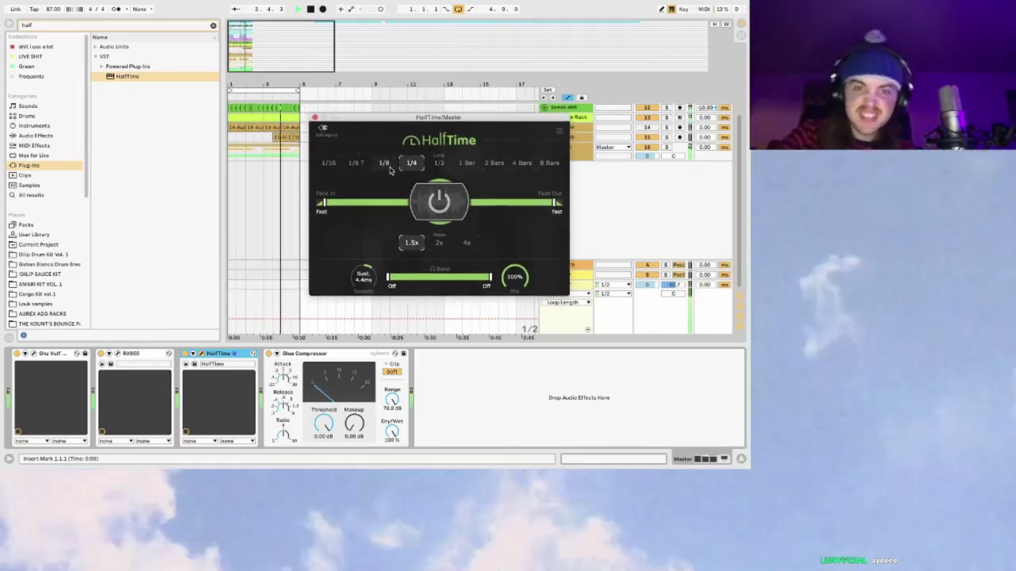
pyautogui.click(358, 164)
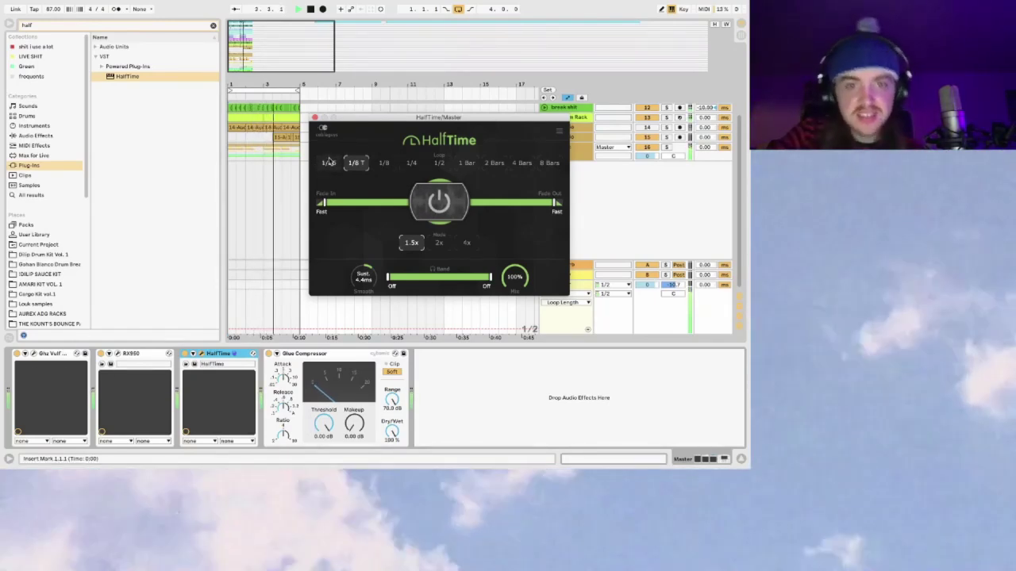
pyautogui.click(328, 162)
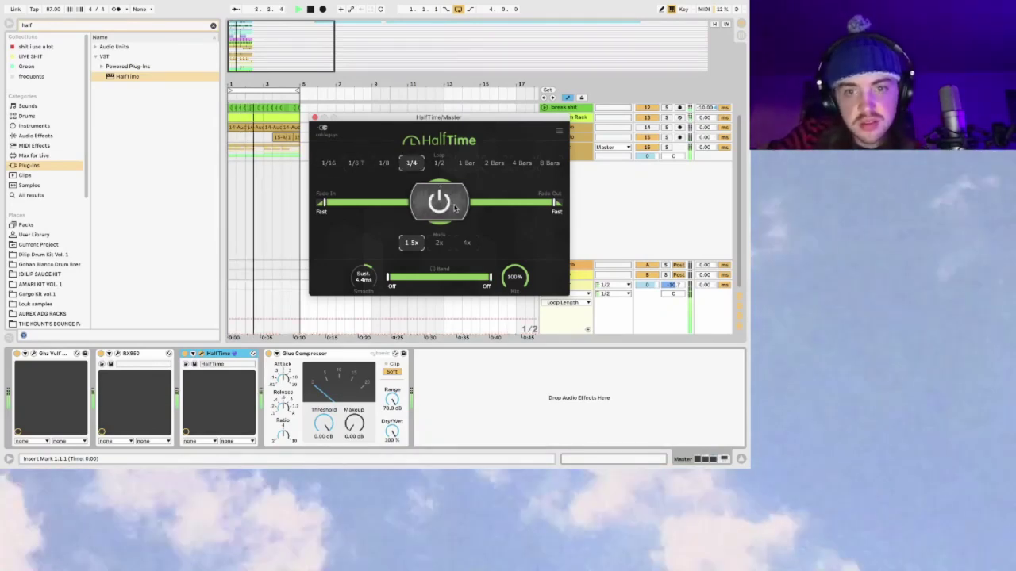
pyautogui.click(314, 117)
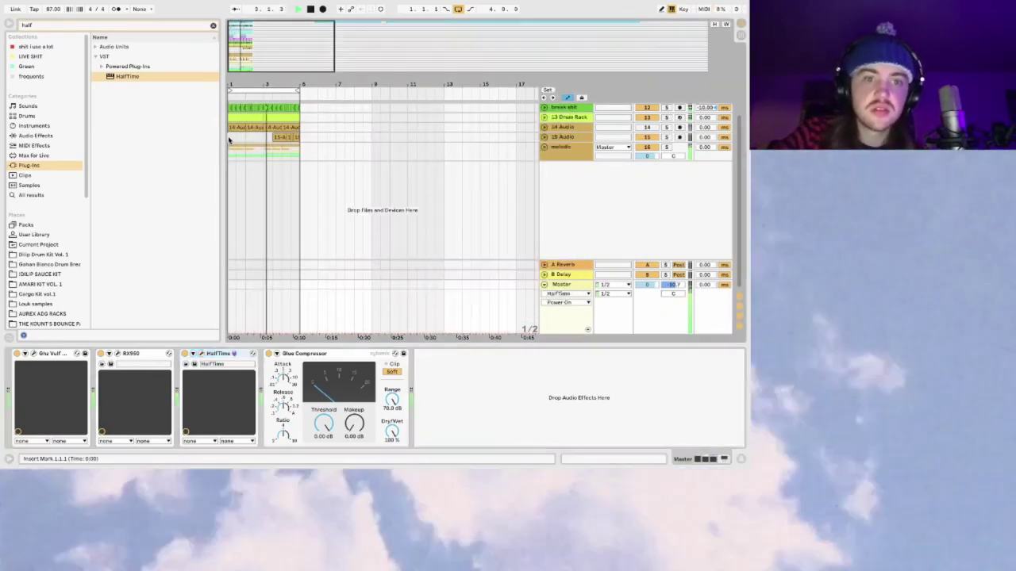
pyautogui.press('super+h')
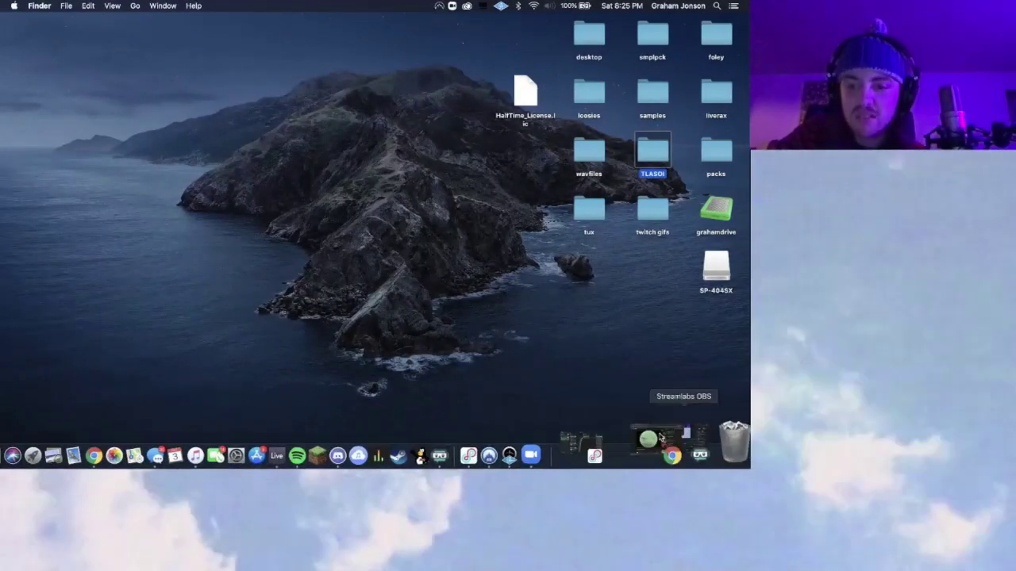
# Step: Hide the Video Capture Device webcam source in Streamlabs OBS, then return to Ableton Live
pyautogui.click(662, 438)
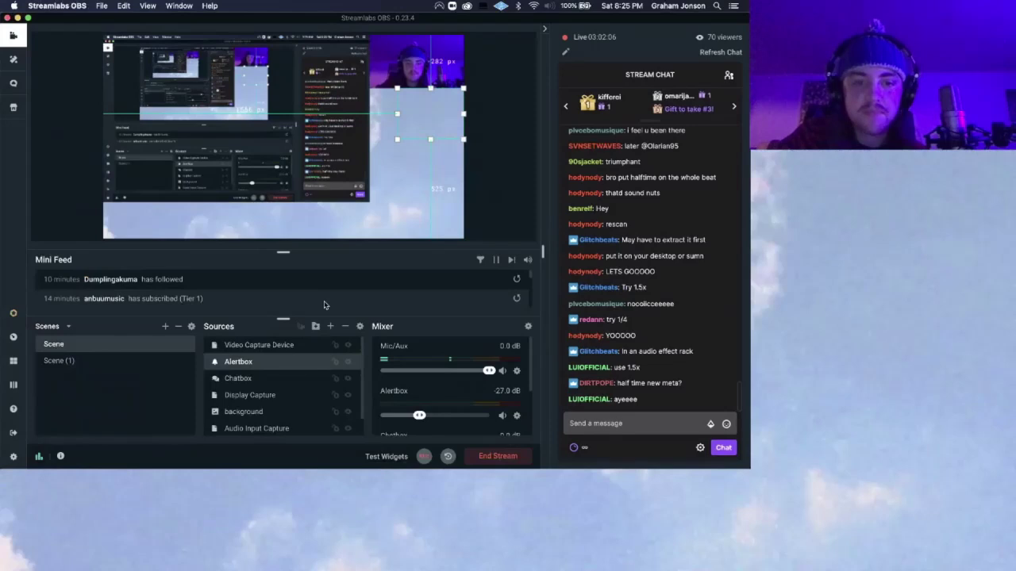
pyautogui.click(349, 346)
pyautogui.scroll(-1, 347, 393)
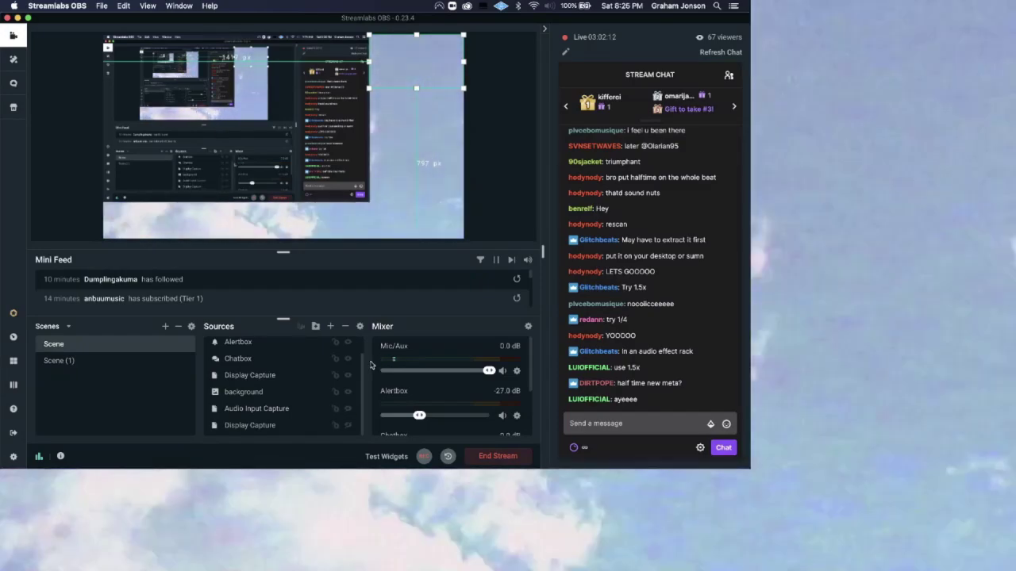
pyautogui.hotkey('ctrl', 'Right')
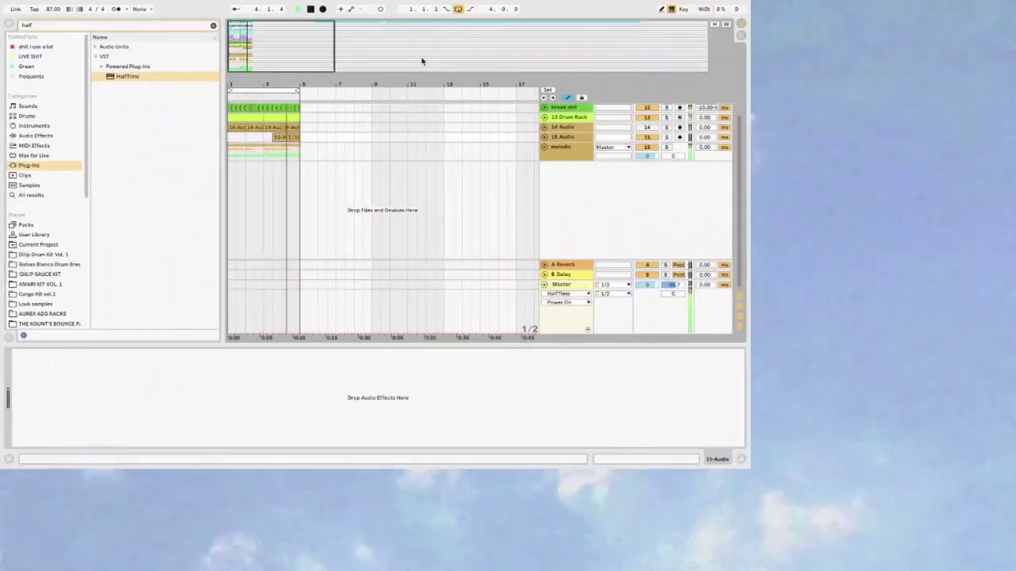
# Step: Compare the Master and melodic track devices, then open the melodic group's HalfTime window
pyautogui.moveTo(272, 40)
pyautogui.mouseDown()
pyautogui.moveTo(274, 62)
pyautogui.moveTo(262, 55)
pyautogui.moveTo(272, 39)
pyautogui.mouseUp()
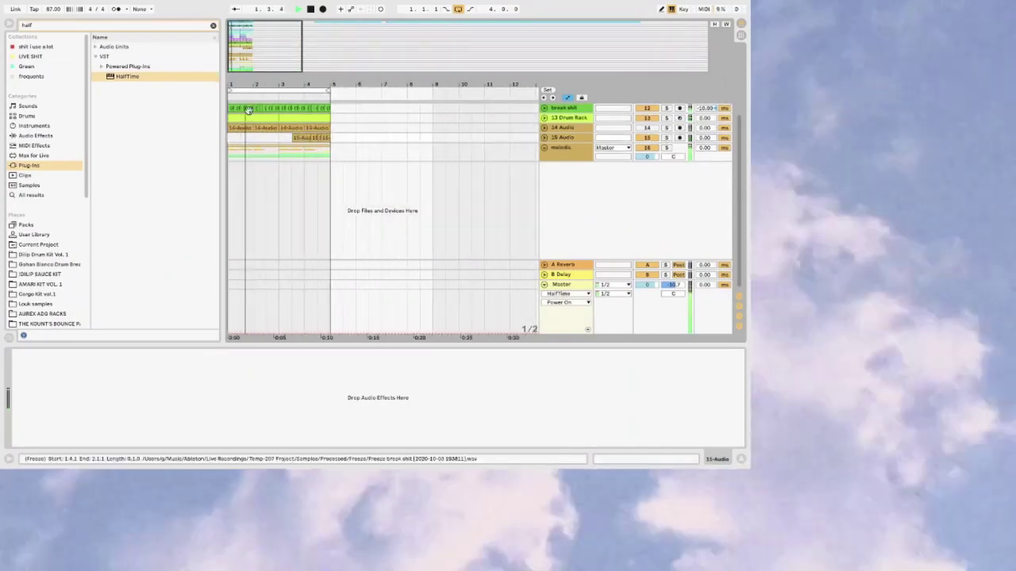
pyautogui.click(597, 284)
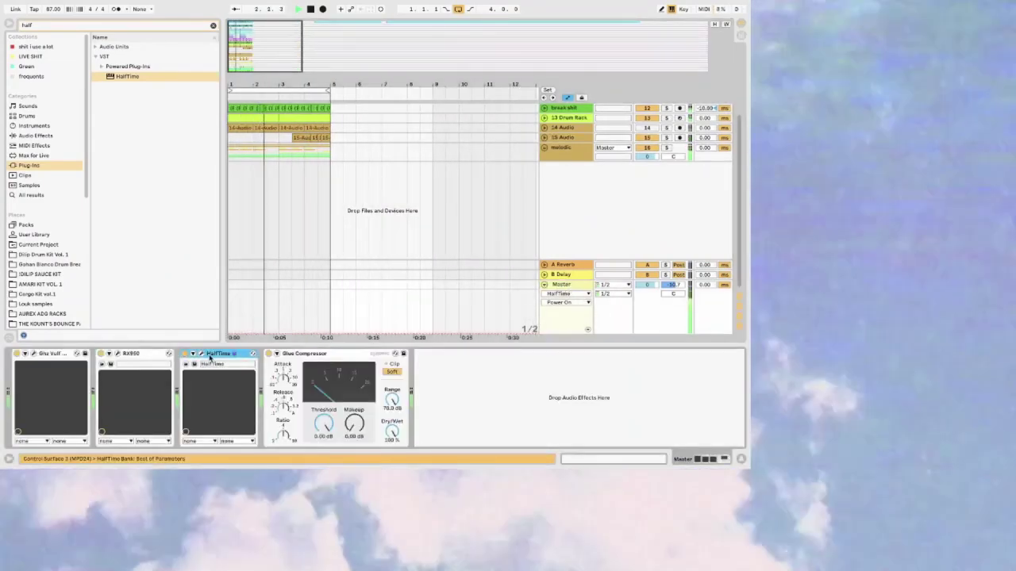
pyautogui.click(202, 354)
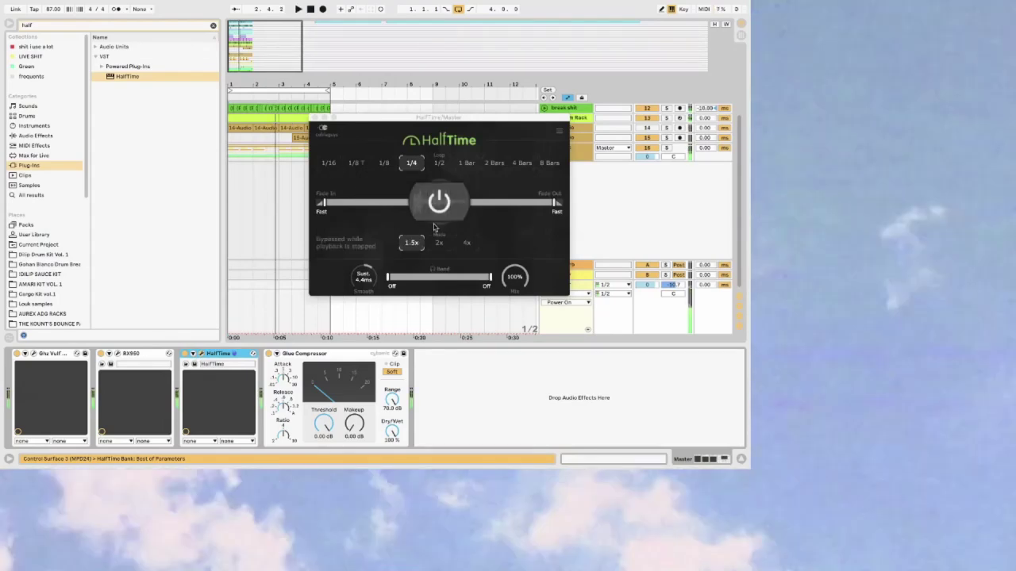
pyautogui.click(315, 118)
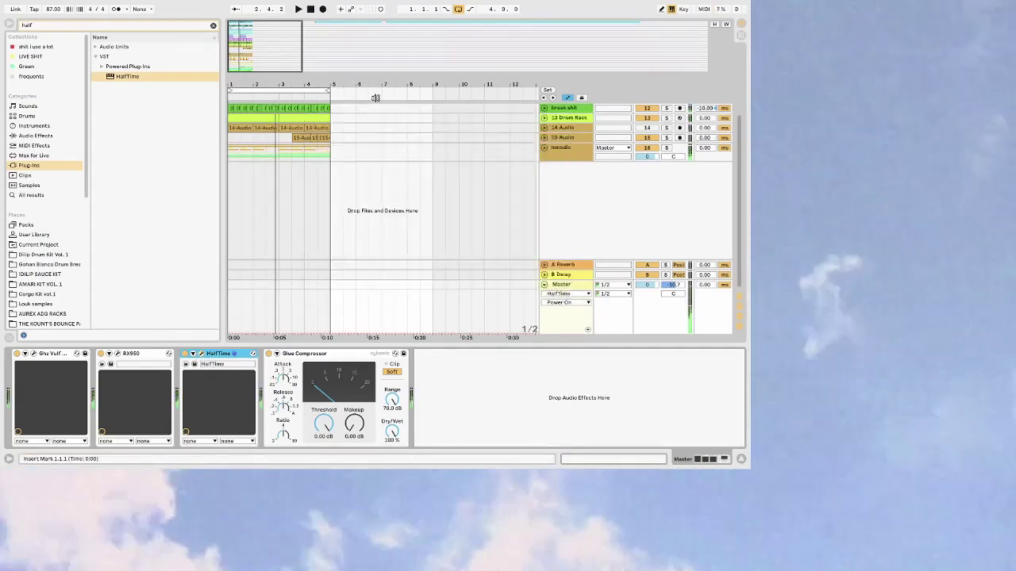
pyautogui.click(561, 149)
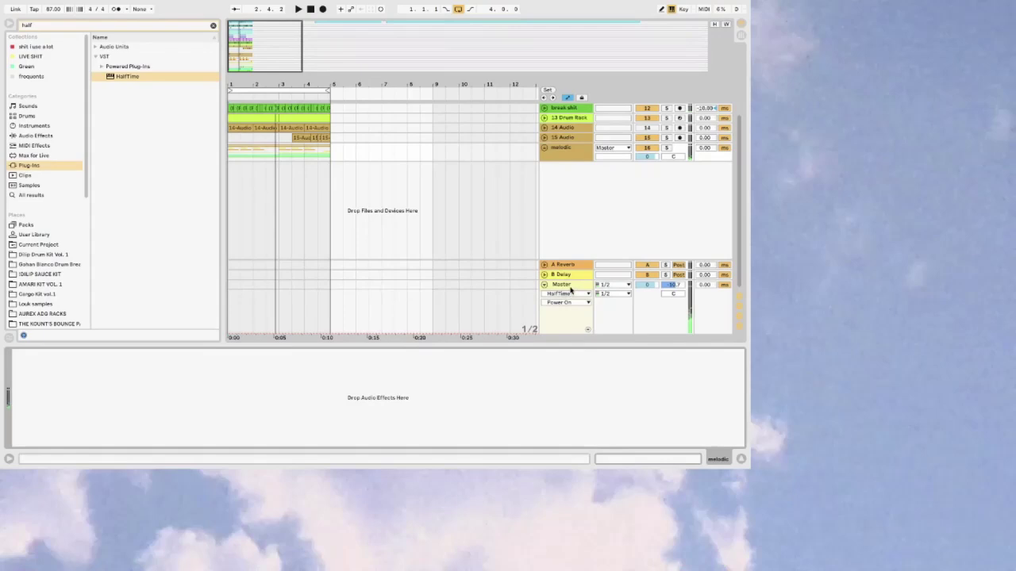
pyautogui.click(570, 290)
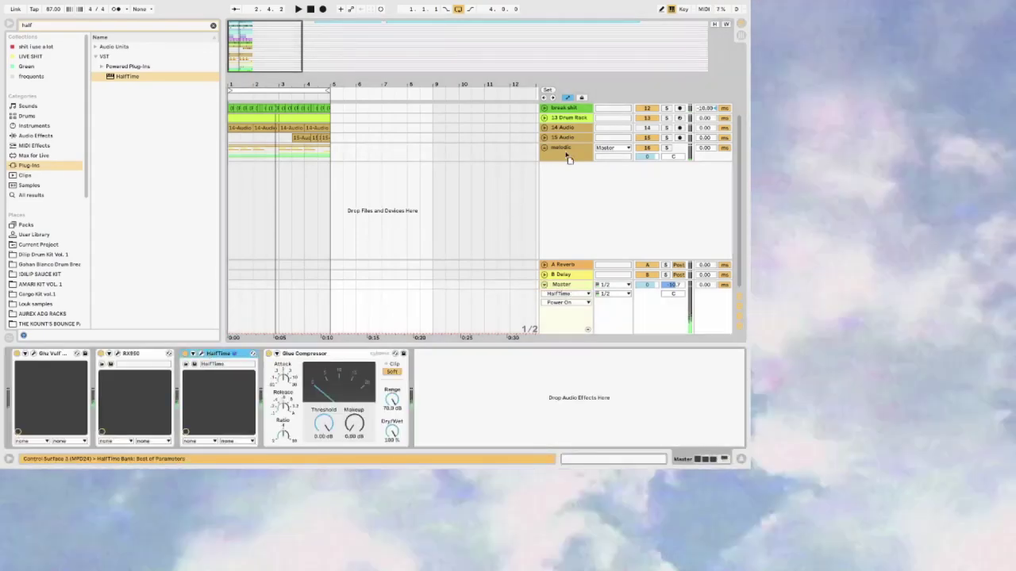
pyautogui.click(568, 156)
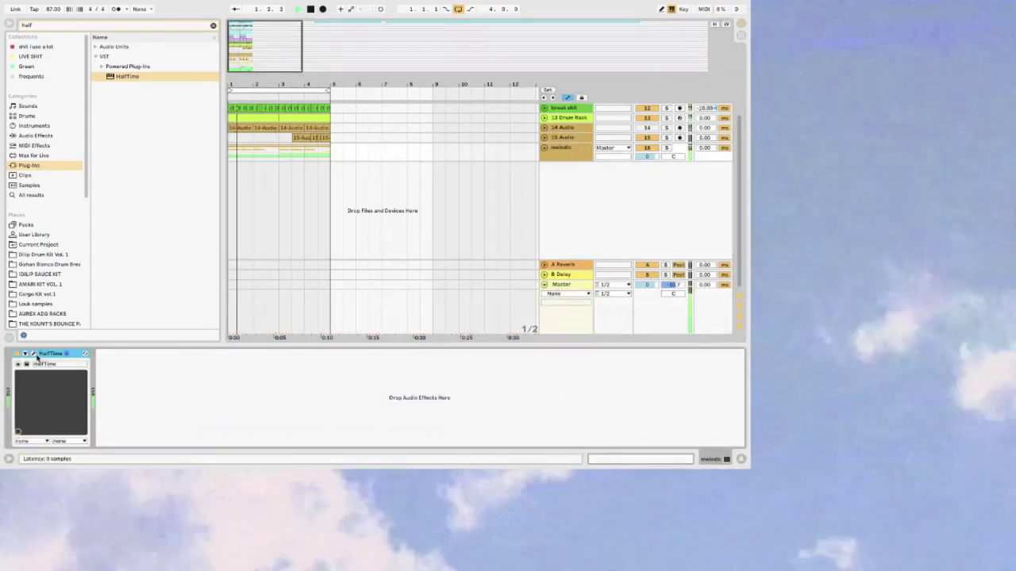
pyautogui.click(37, 357)
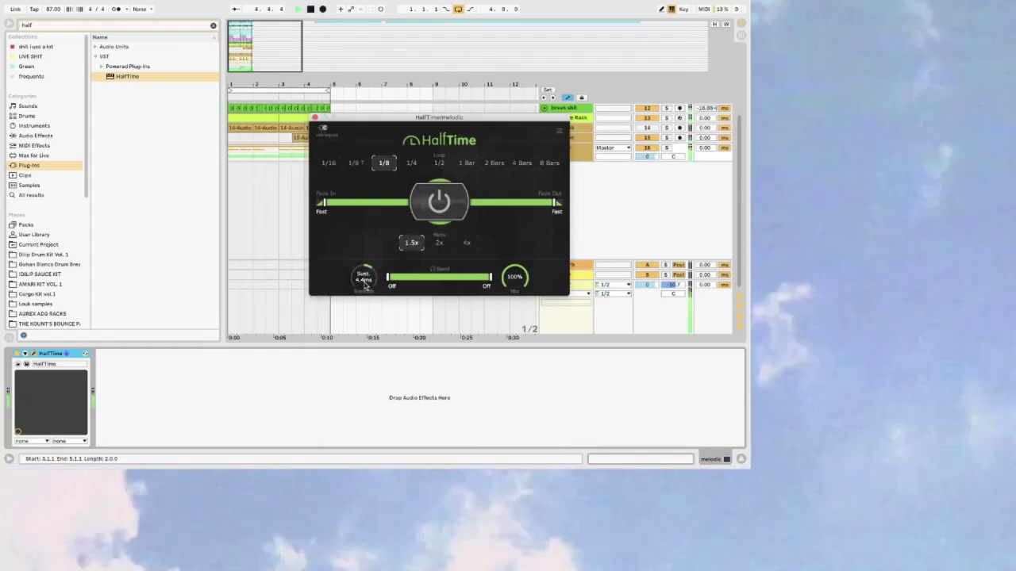
# Step: Set HalfTime's Fade In and Fade Out to Instant, then delete HalfTime from the melodic group
pyautogui.moveTo(333, 211)
pyautogui.mouseDown()
pyautogui.moveTo(404, 204)
pyautogui.moveTo(317, 203)
pyautogui.mouseUp()
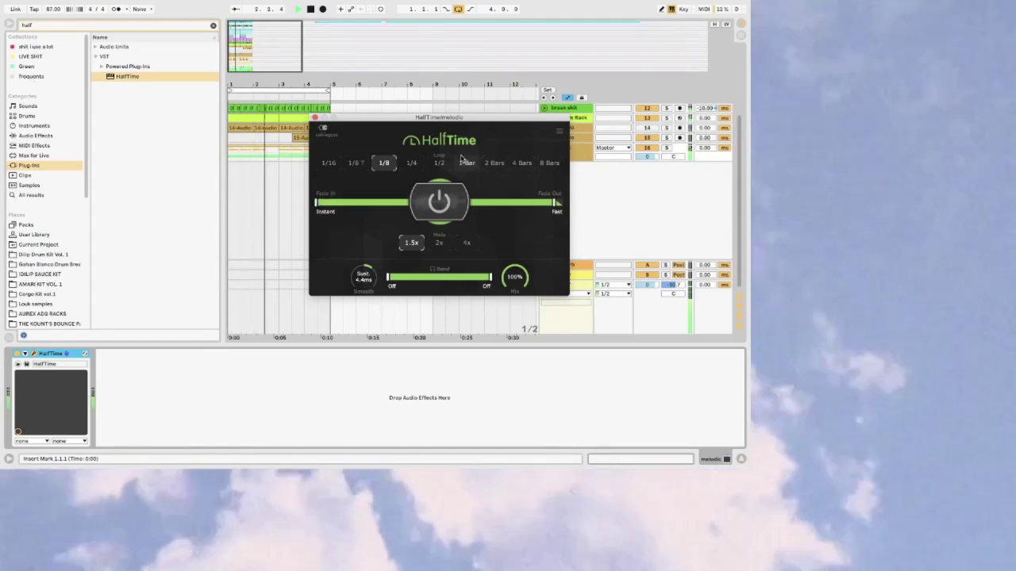
pyautogui.moveTo(515, 204); pyautogui.dragTo(520, 206)
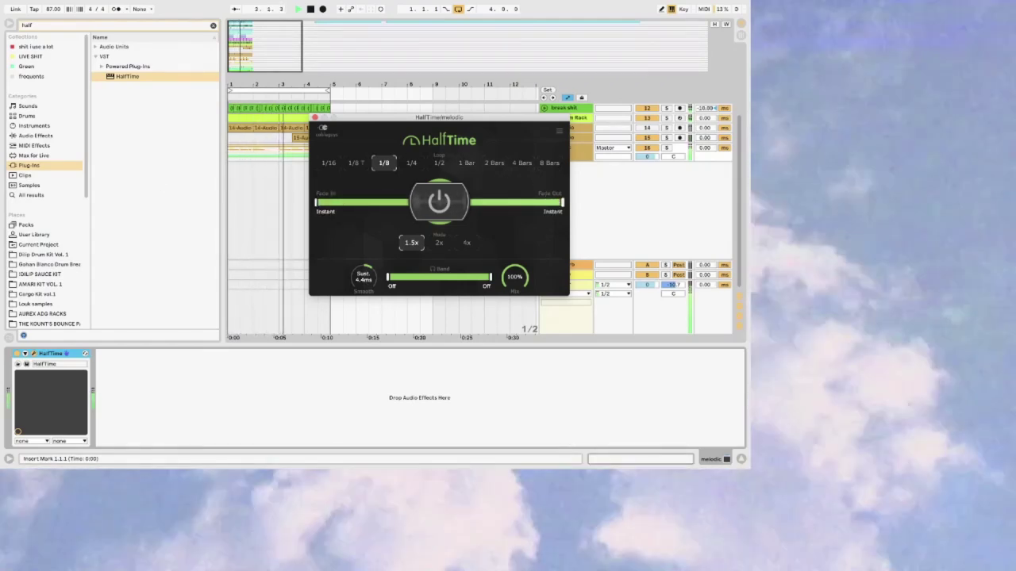
pyautogui.click(668, 148)
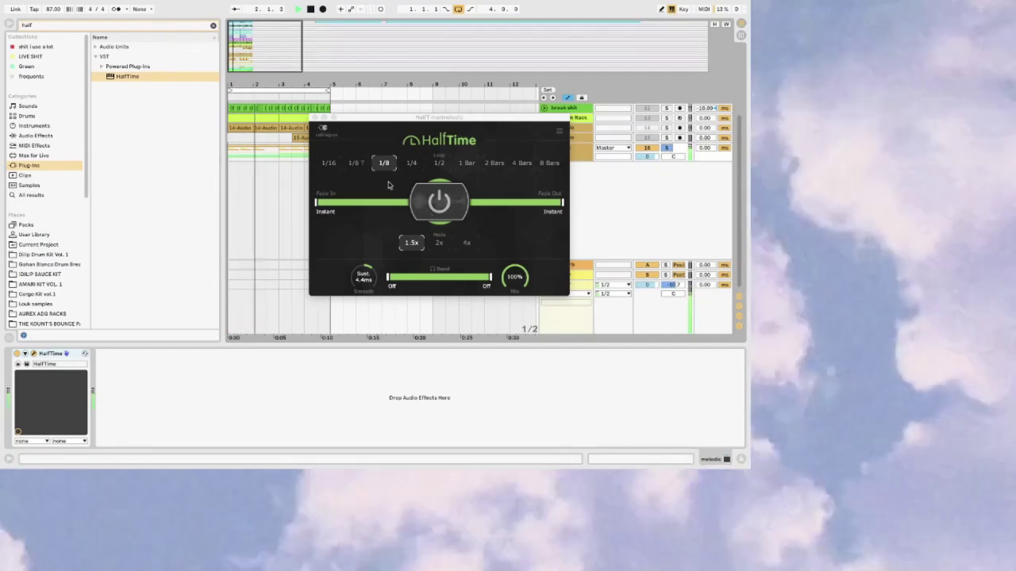
pyautogui.click(312, 117)
pyautogui.click(53, 353)
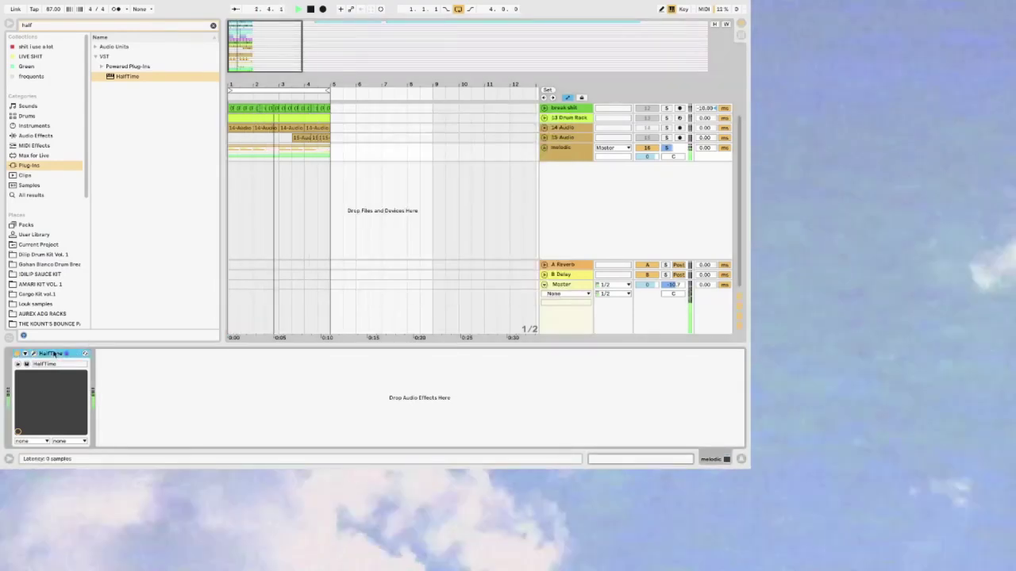
pyautogui.press('Delete')
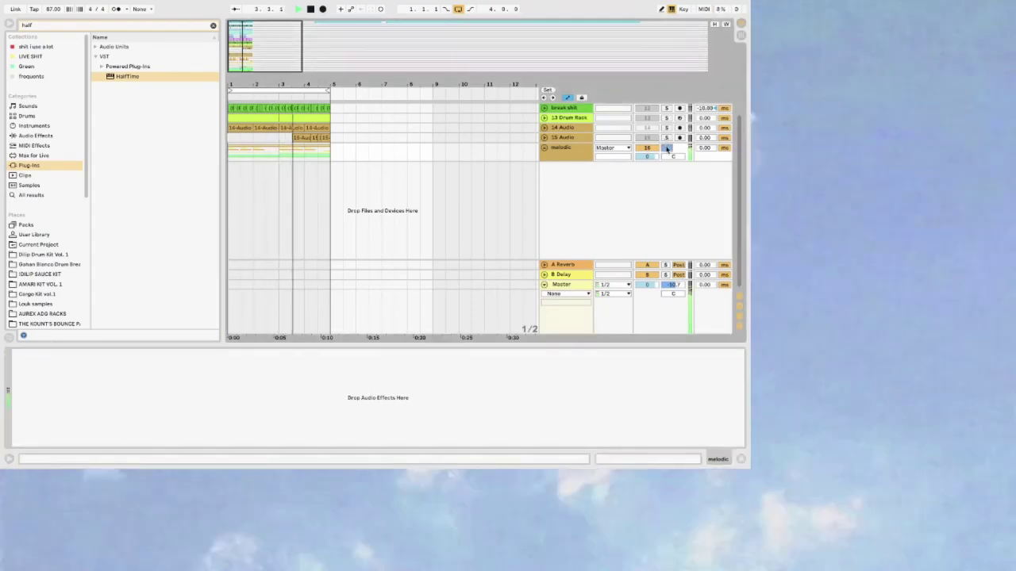
pyautogui.hotkey('ctrl', 'Left')
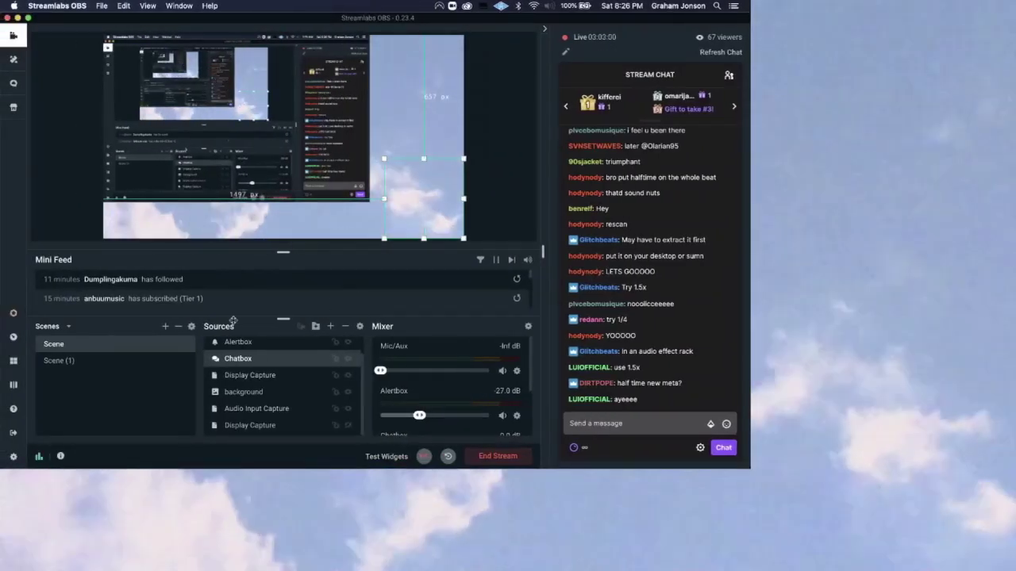
# Step: Show the Video Capture Device webcam feed and raise Mic/Aux to 0 dB, then return to Ableton
pyautogui.scroll(2, 285, 381)
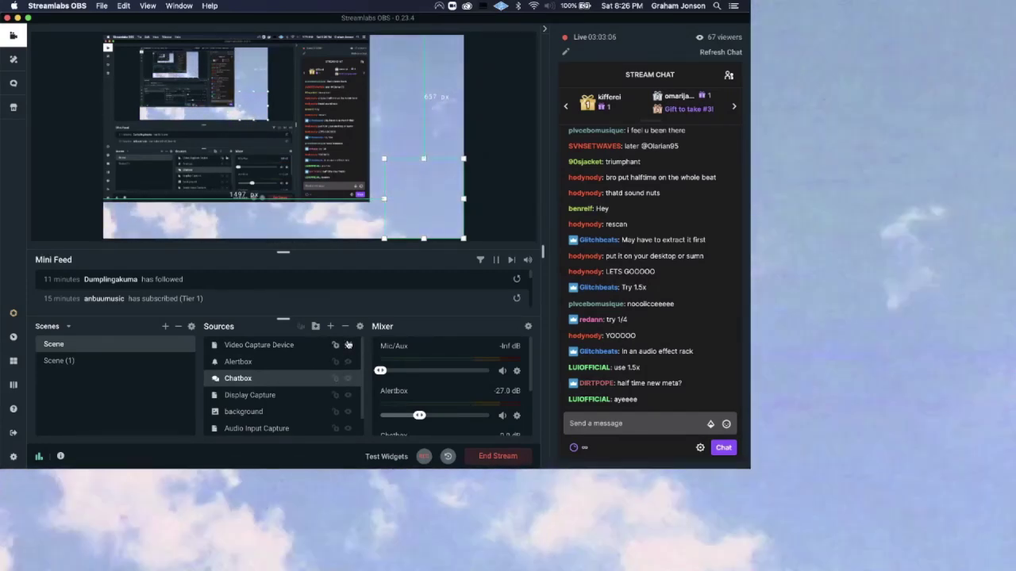
pyautogui.click(347, 345)
pyautogui.moveTo(381, 371); pyautogui.dragTo(489, 371)
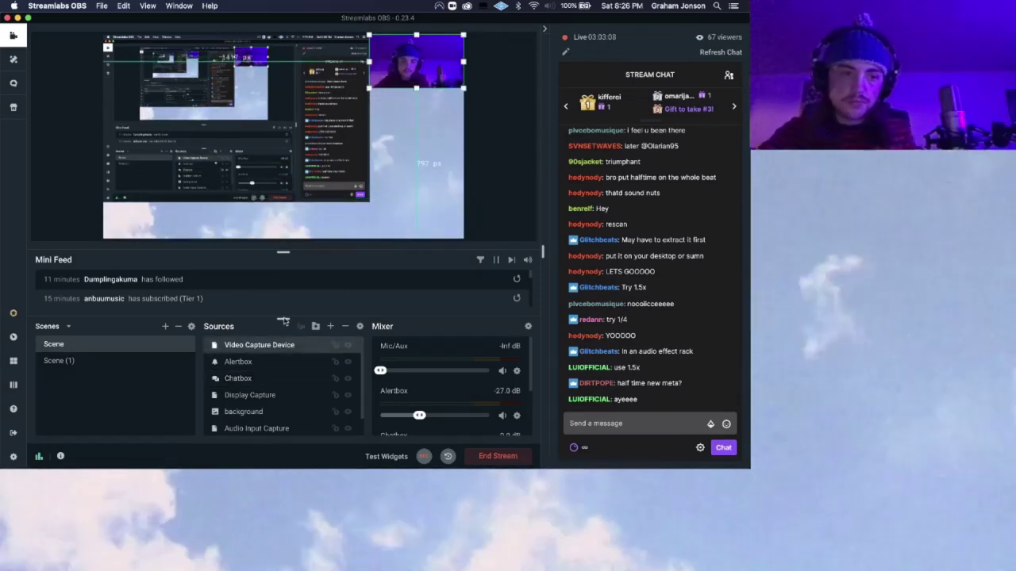
pyautogui.hotkey('ctrl', 'Right')
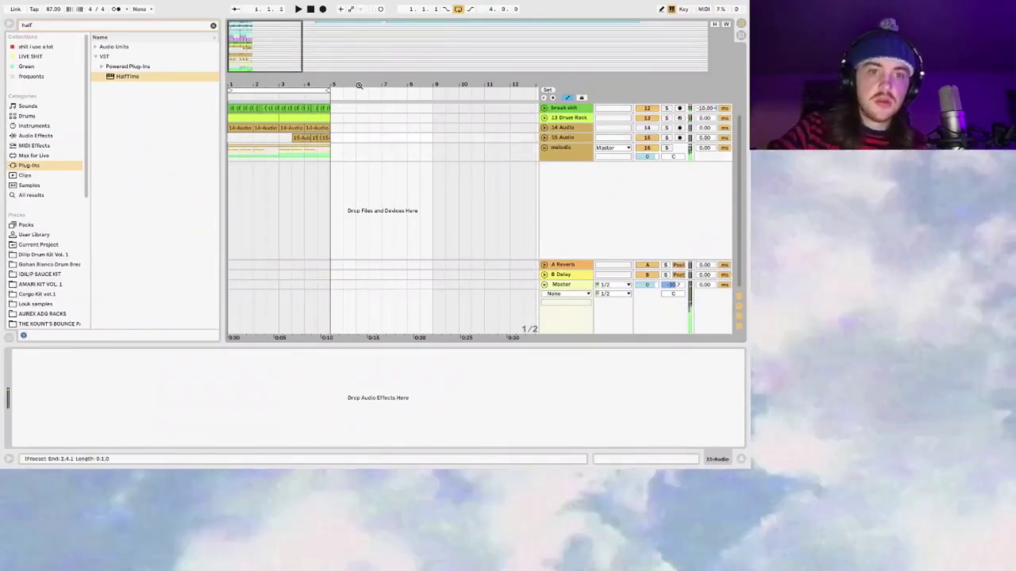
# Step: Start the beat and unfold the hidden drum tracks at the top of the arrangement
pyautogui.press('space')
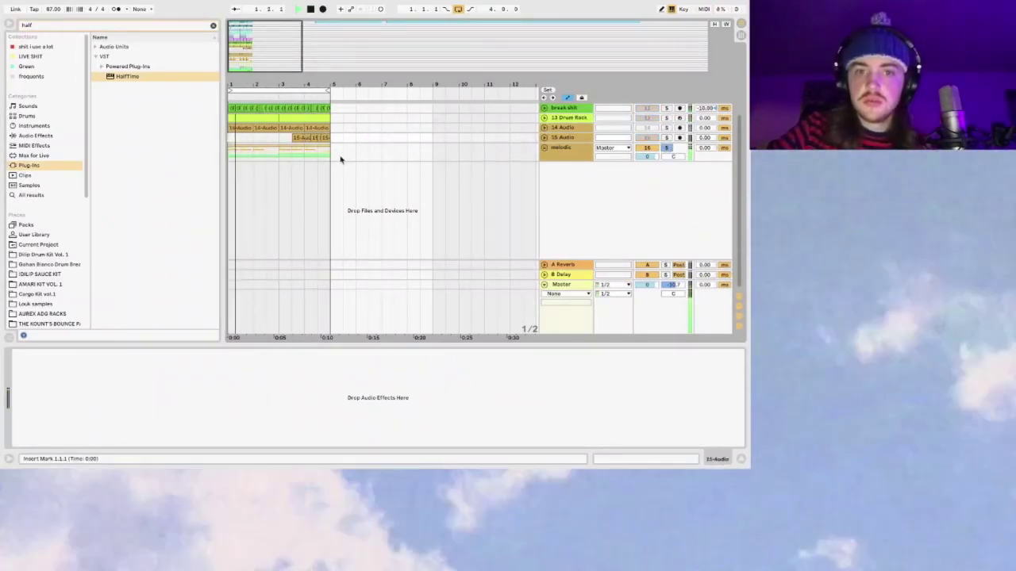
pyautogui.hotkey('ctrl', 'z')
pyautogui.click(262, 130)
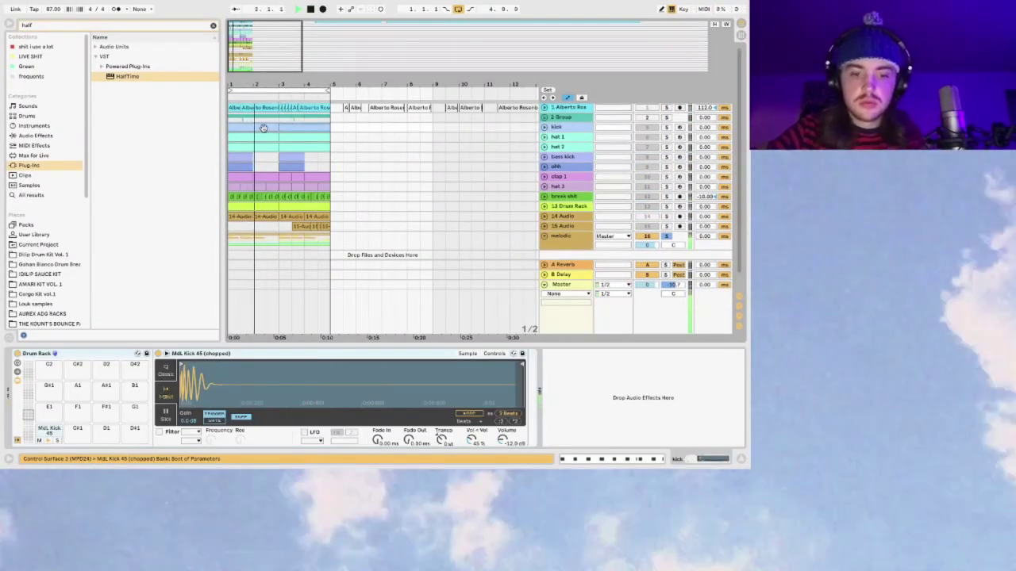
pyautogui.click(263, 129)
pyautogui.scroll(-5, 641, 198)
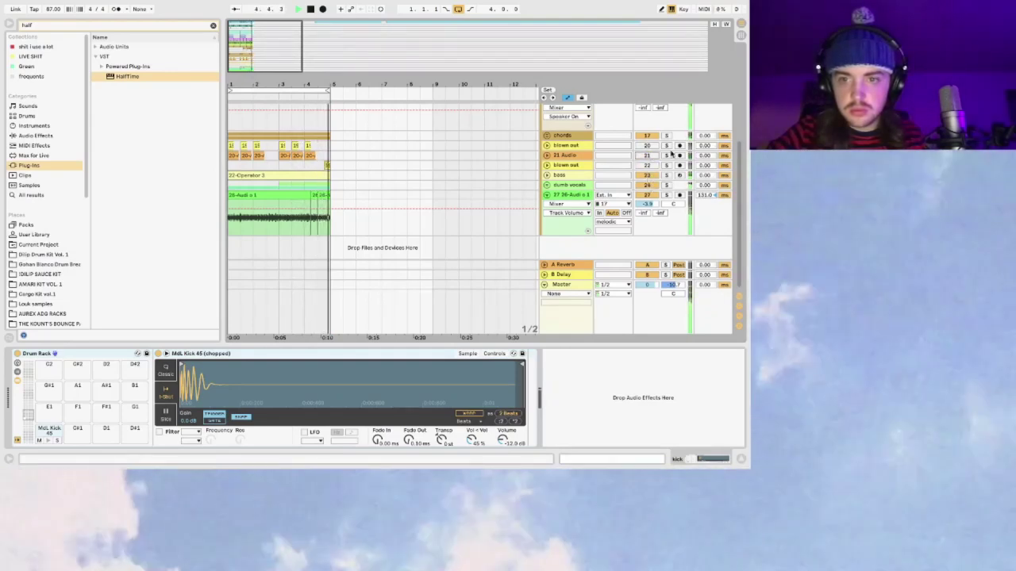
pyautogui.scroll(3, 653, 191)
pyautogui.scroll(-2, 651, 217)
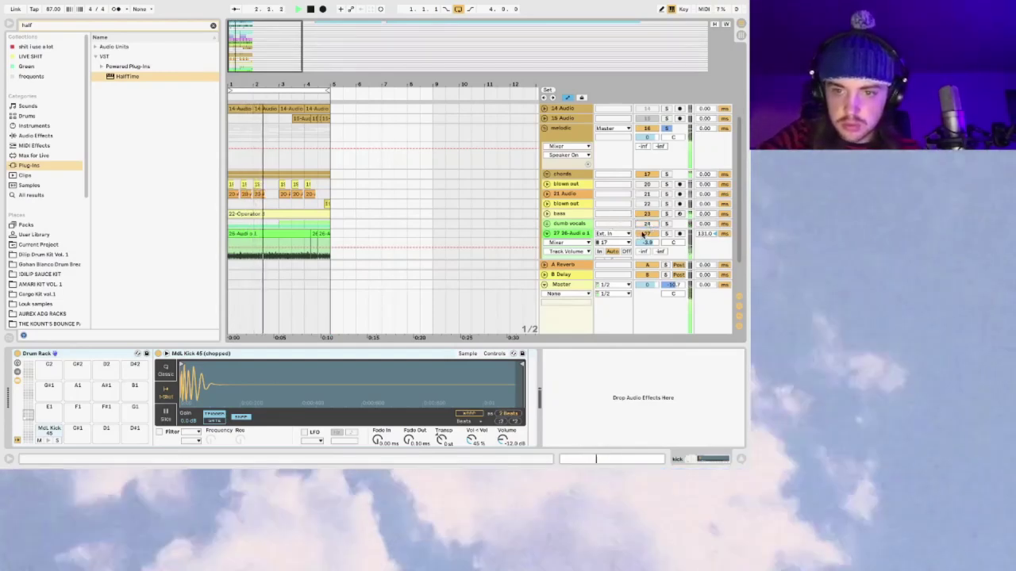
# Step: Switch off bass and clap 1, fold and unsolo the melodic group, and arm the kick track
pyautogui.click(647, 214)
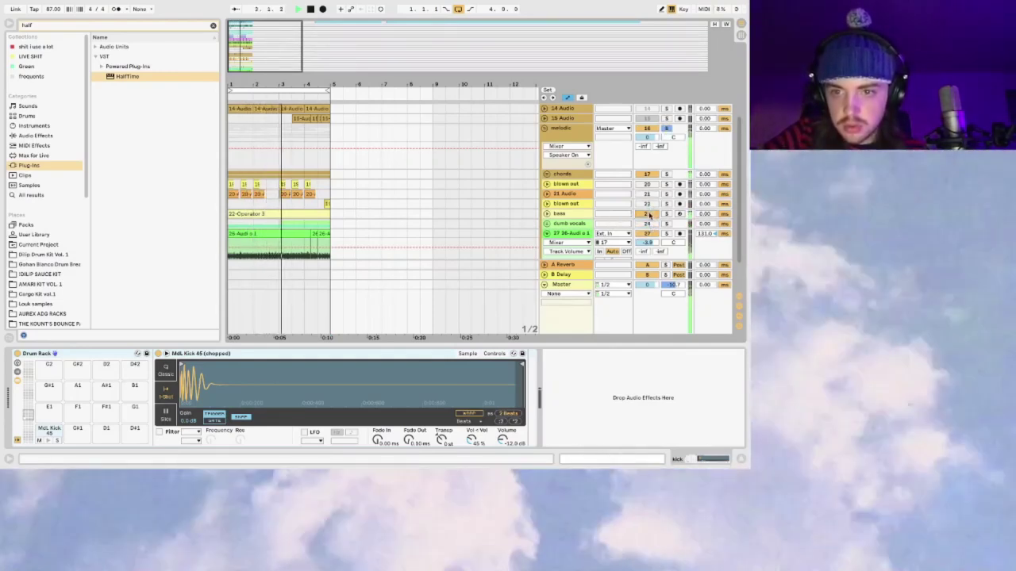
pyautogui.click(544, 129)
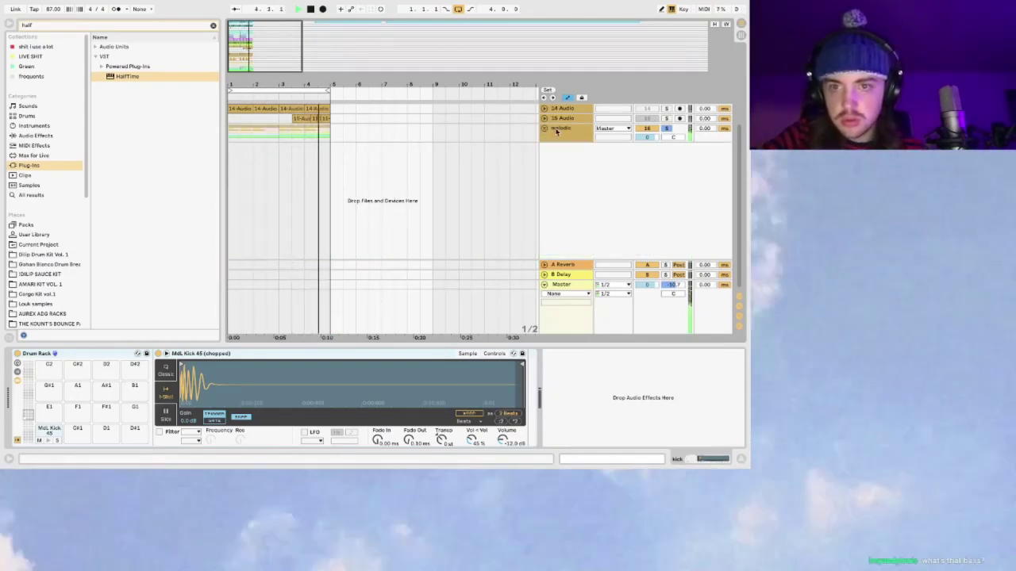
pyautogui.click(558, 131)
pyautogui.click(667, 128)
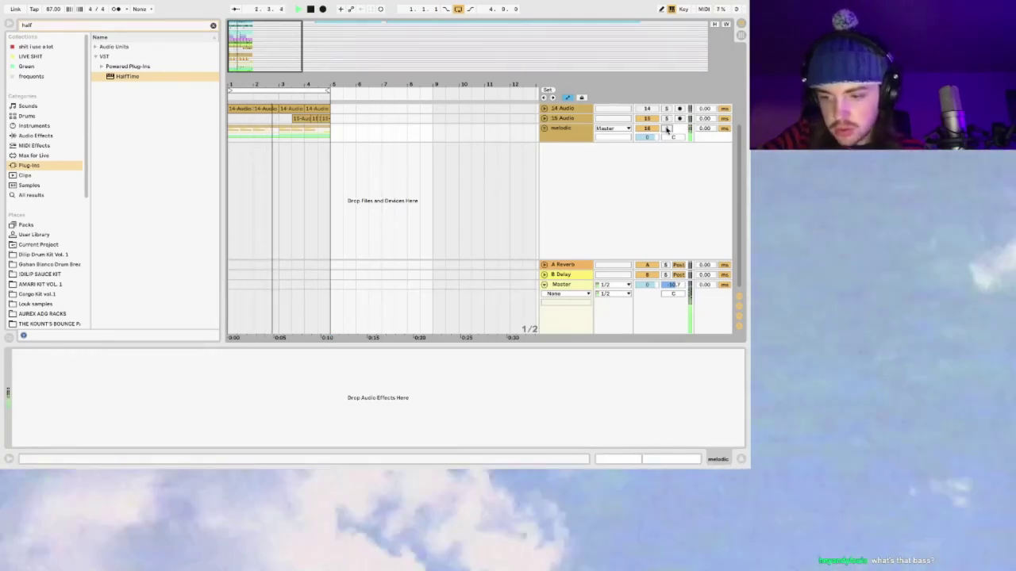
pyautogui.scroll(5, 667, 129)
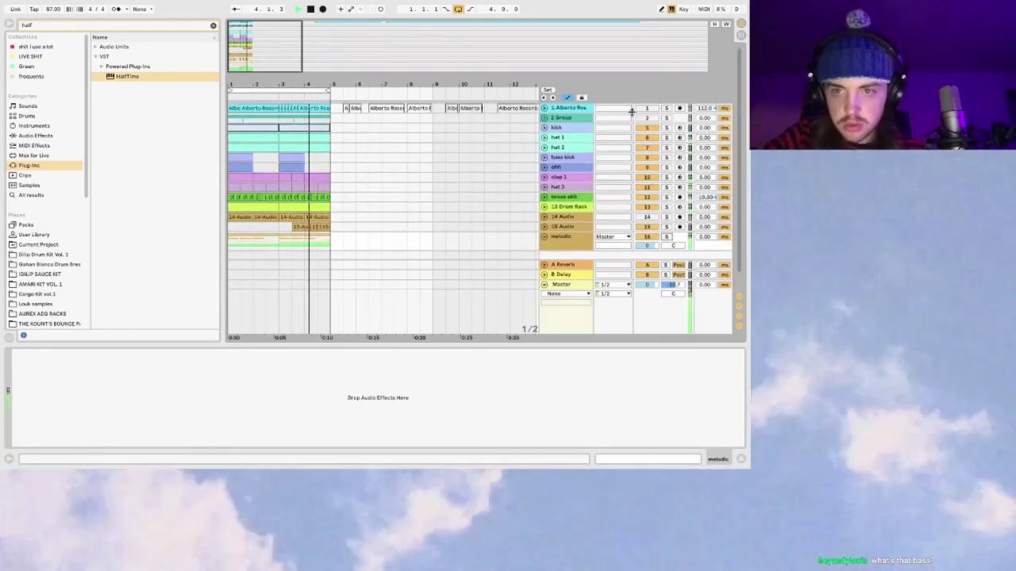
pyautogui.click(679, 129)
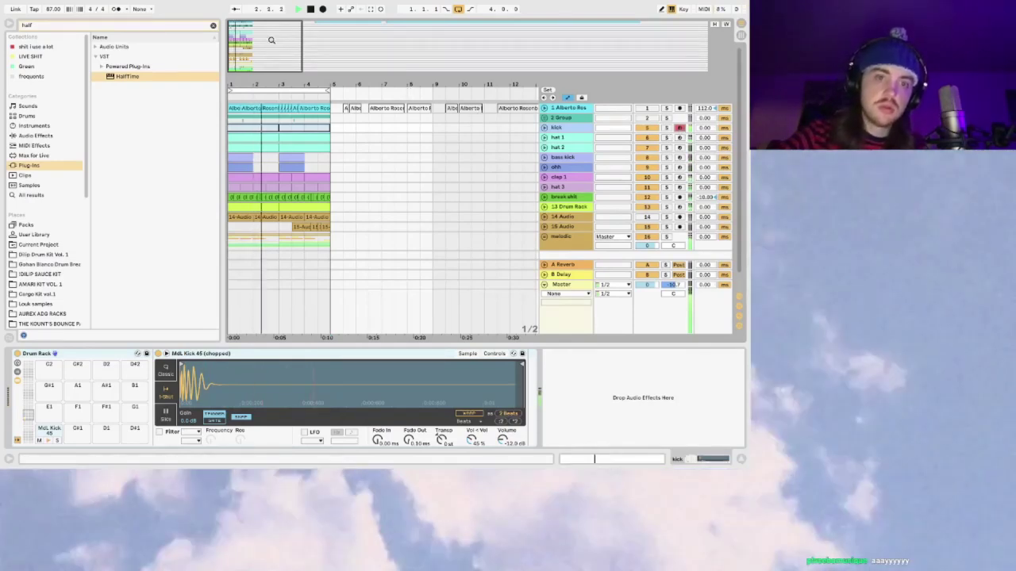
pyautogui.click(647, 177)
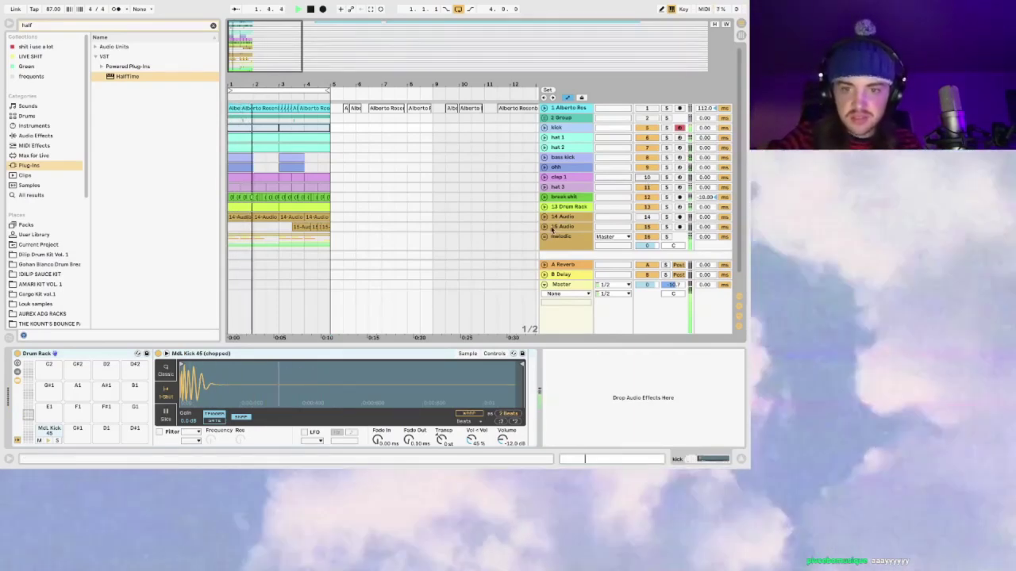
pyautogui.scroll(-5, 446, 210)
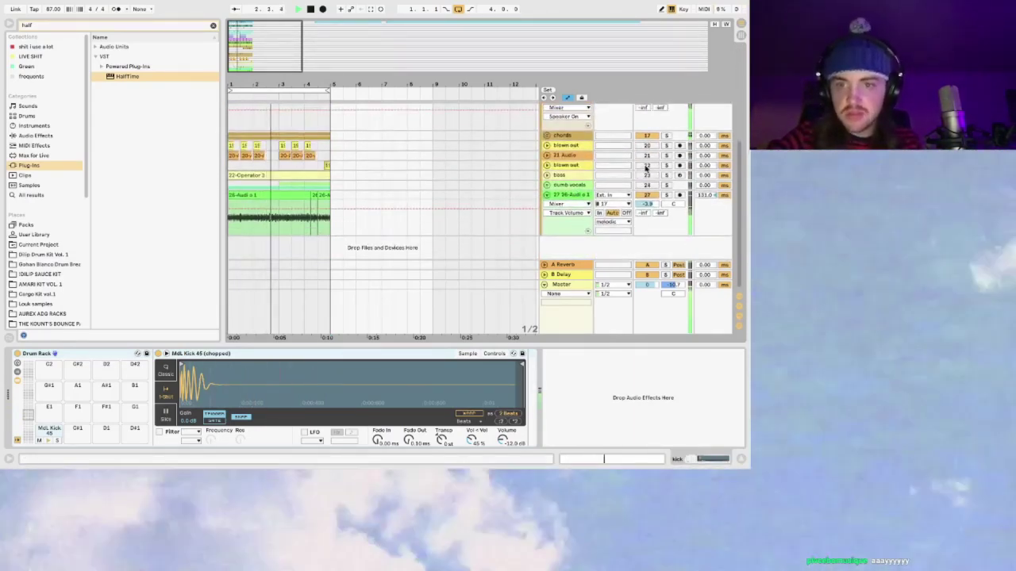
# Step: Reactivate the dumb vocals and bass tracks and display blown out's EQ Eight and Compressor
pyautogui.click(646, 166)
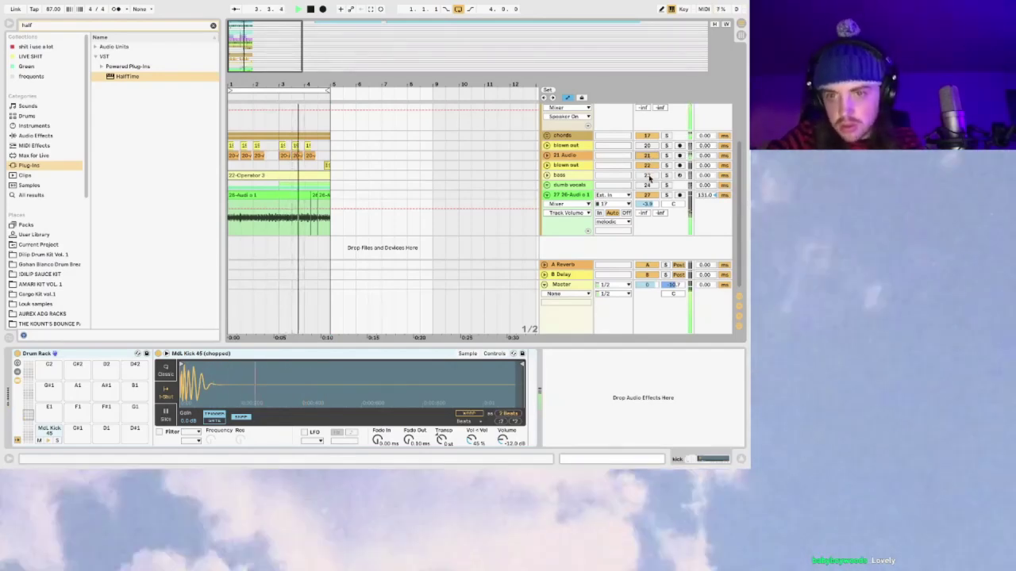
pyautogui.click(647, 185)
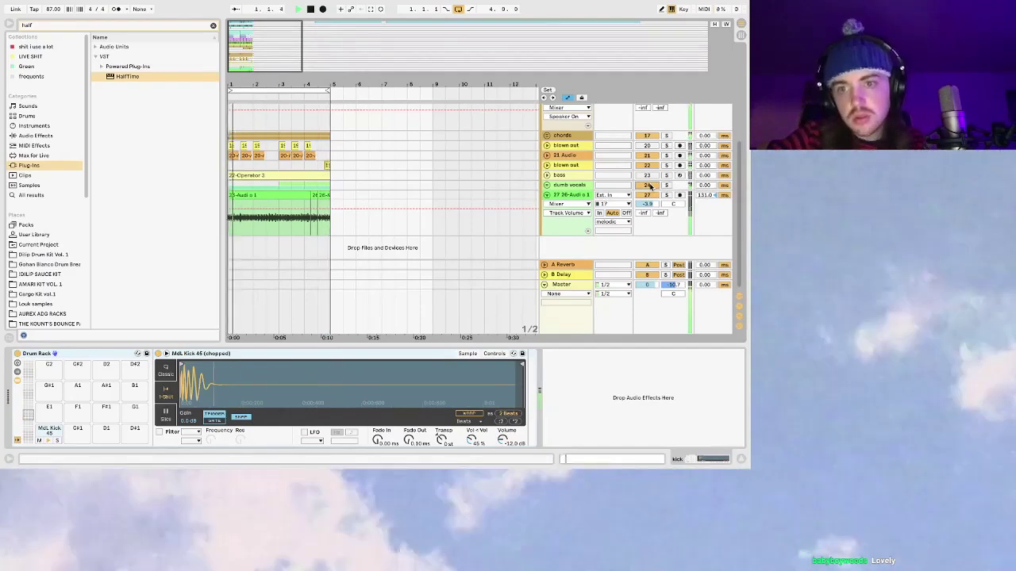
pyautogui.click(648, 176)
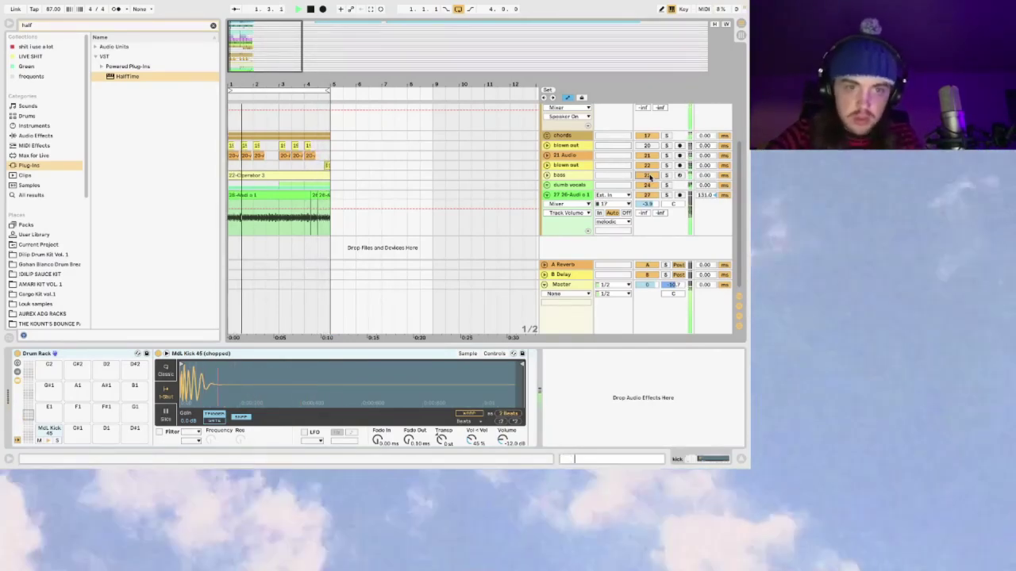
pyautogui.click(231, 165)
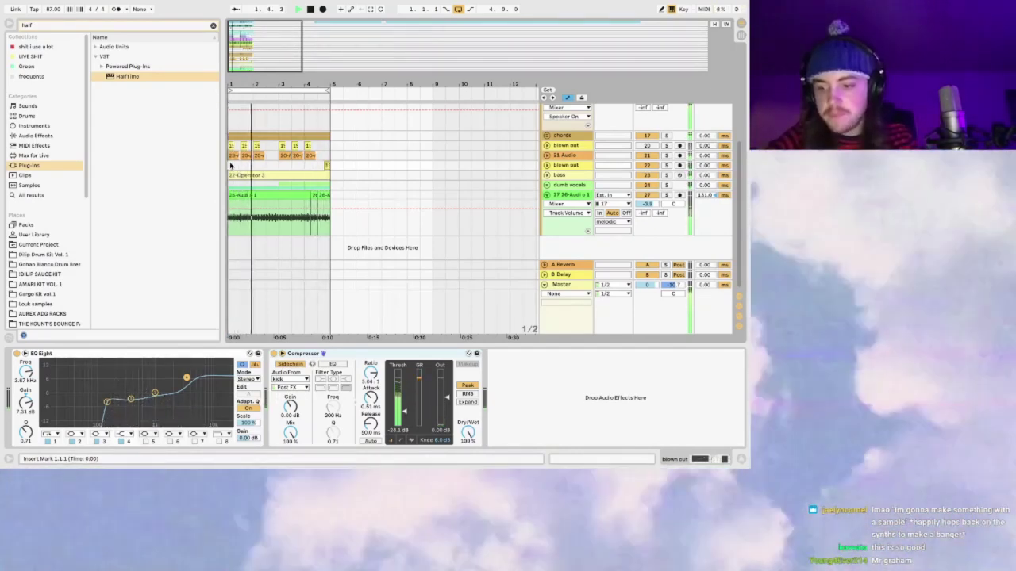
pyautogui.press('space')
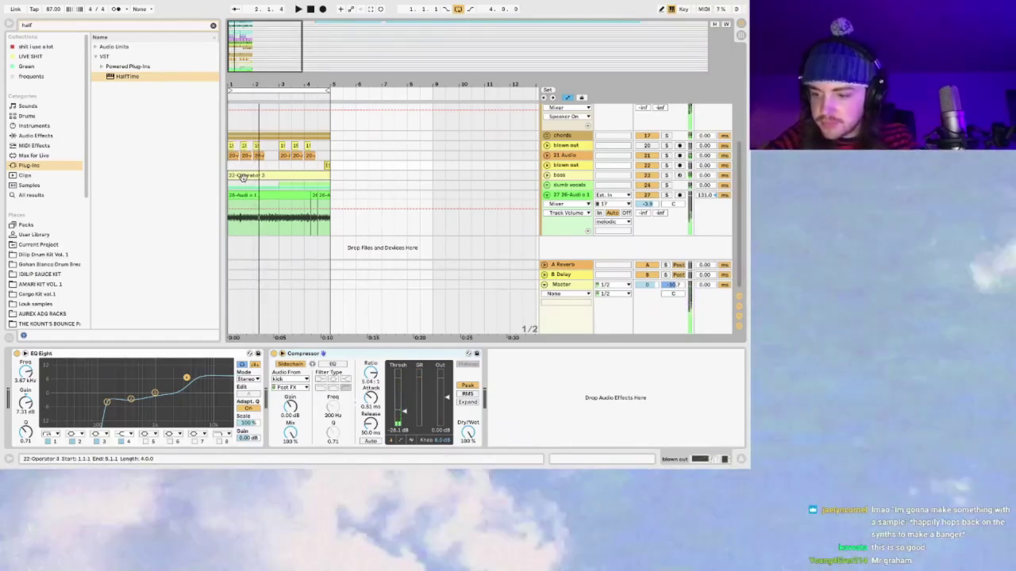
pyautogui.press('space')
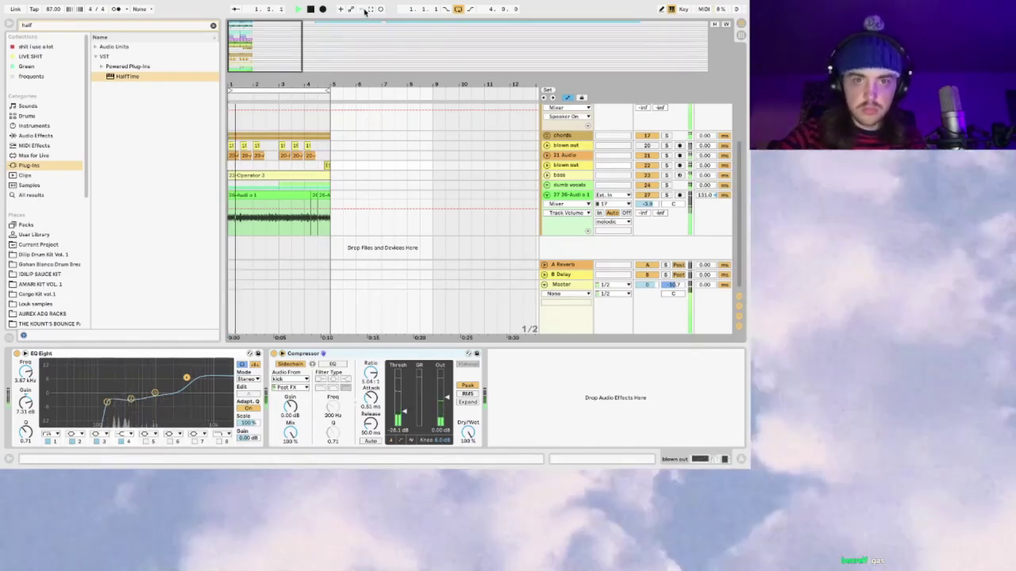
pyautogui.scroll(5, 296, 143)
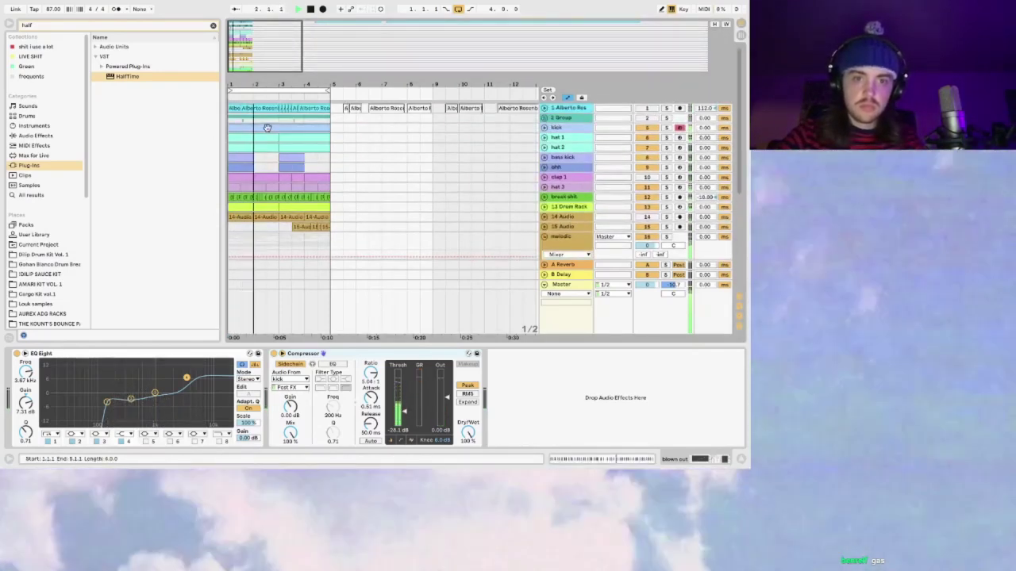
# Step: Open the kick's MIDI clip and audition its notes, undoing an accidental note shift
pyautogui.doubleClick(296, 127)
pyautogui.press('space')
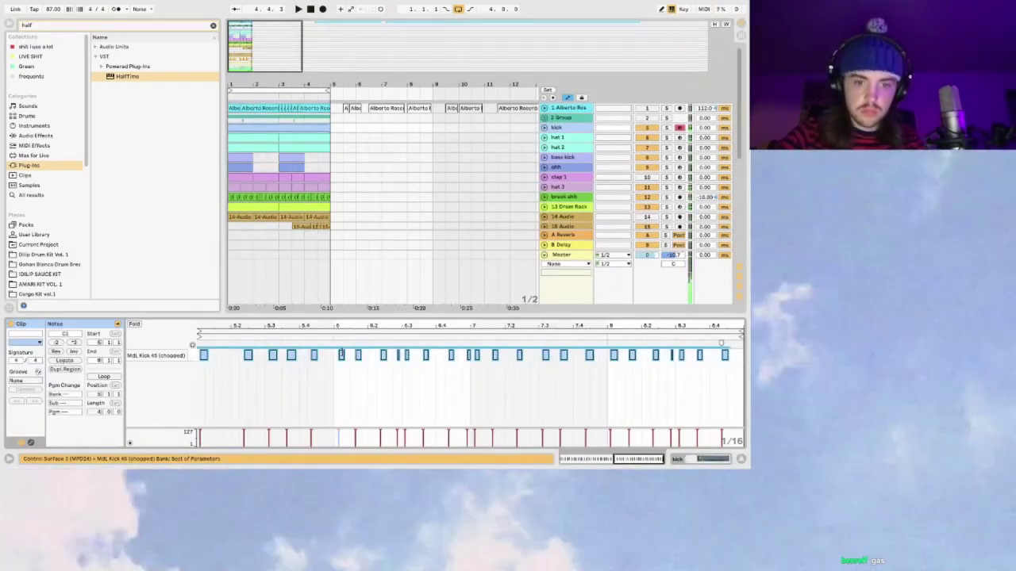
pyautogui.click(342, 356)
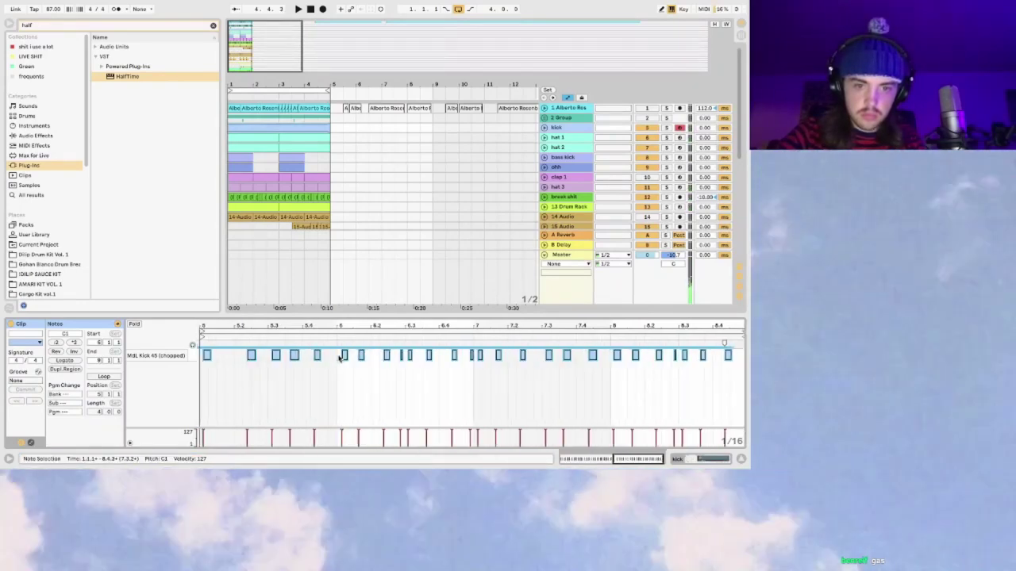
pyautogui.press('space')
pyautogui.click(350, 361)
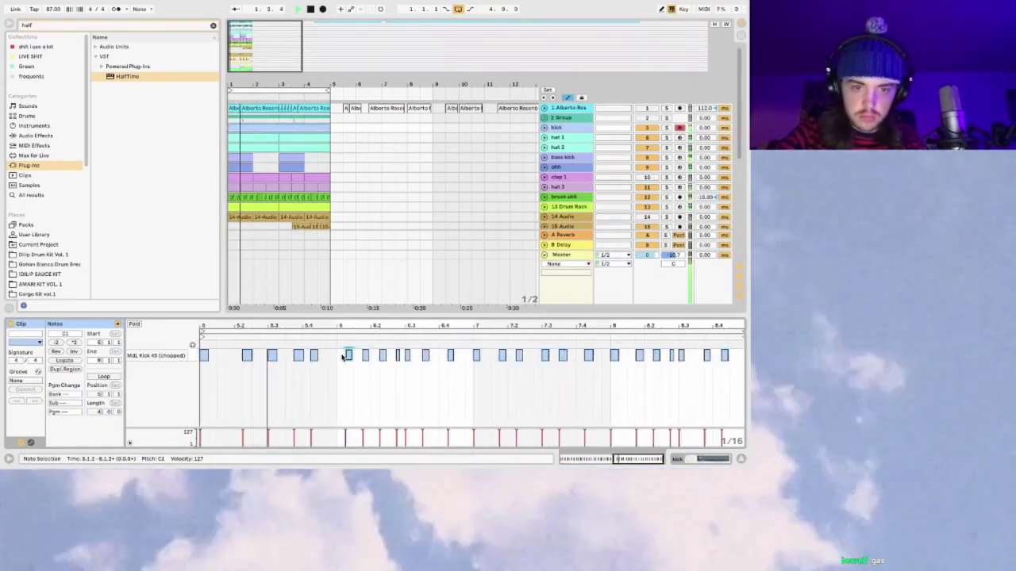
pyautogui.hotkey('ctrl', 'a')
pyautogui.press('space')
pyautogui.moveTo(345, 356); pyautogui.dragTo(342, 357)
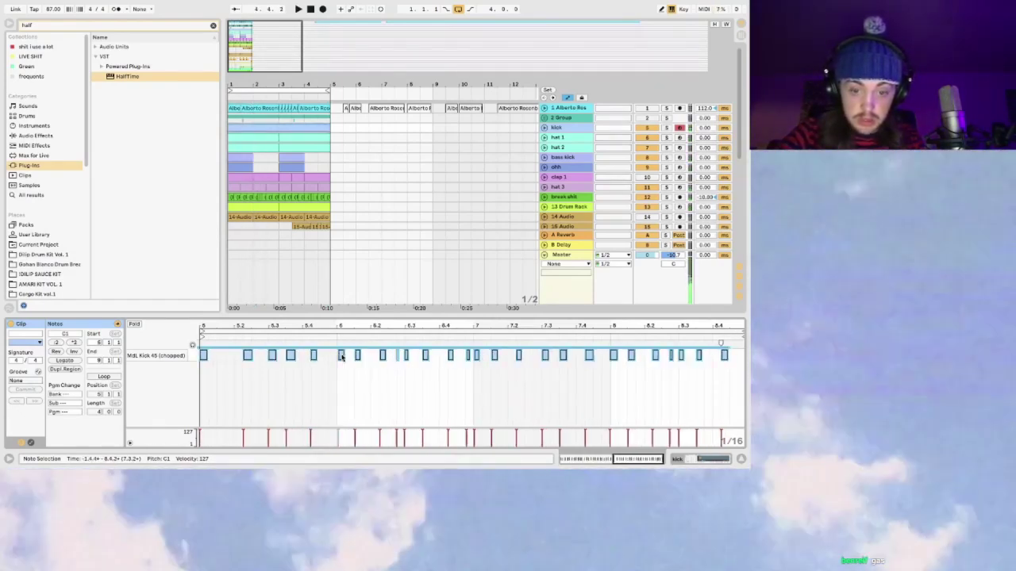
pyautogui.hotkey('ctrl', 'z')
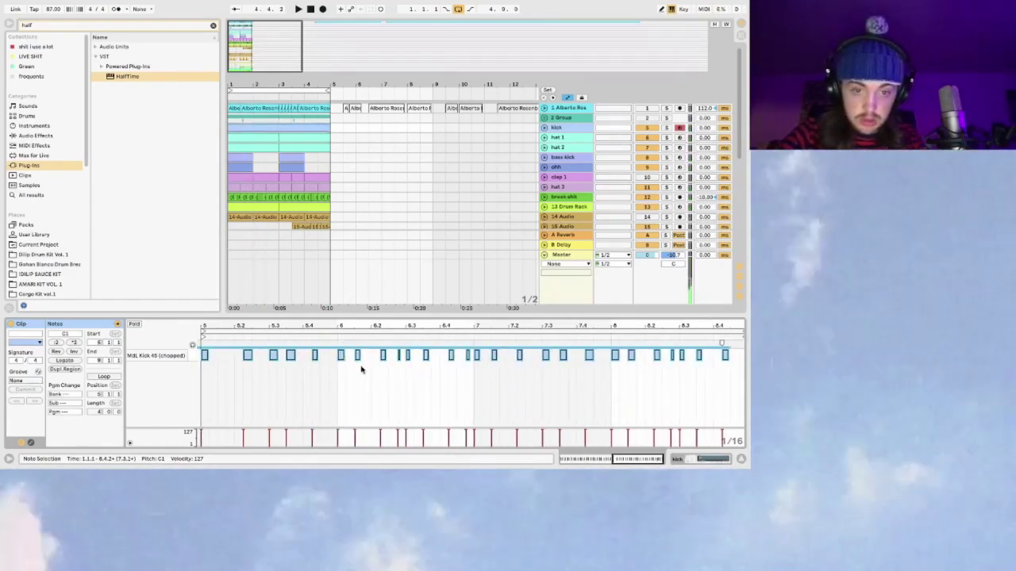
pyautogui.press('space')
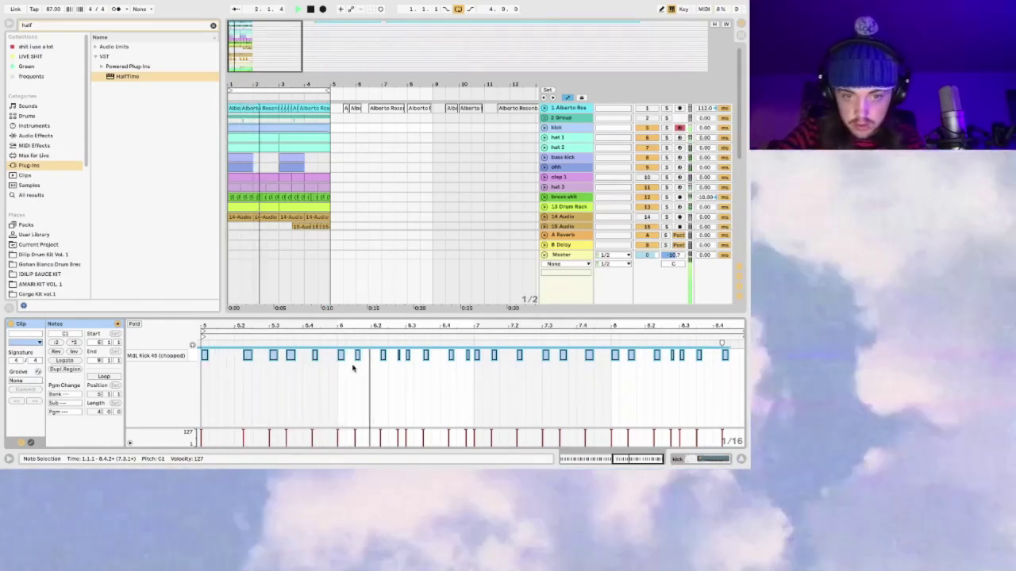
# Step: Lower the velocity of three later kick notes to 57, then hide the Detail View
pyautogui.scroll(3, 337, 361)
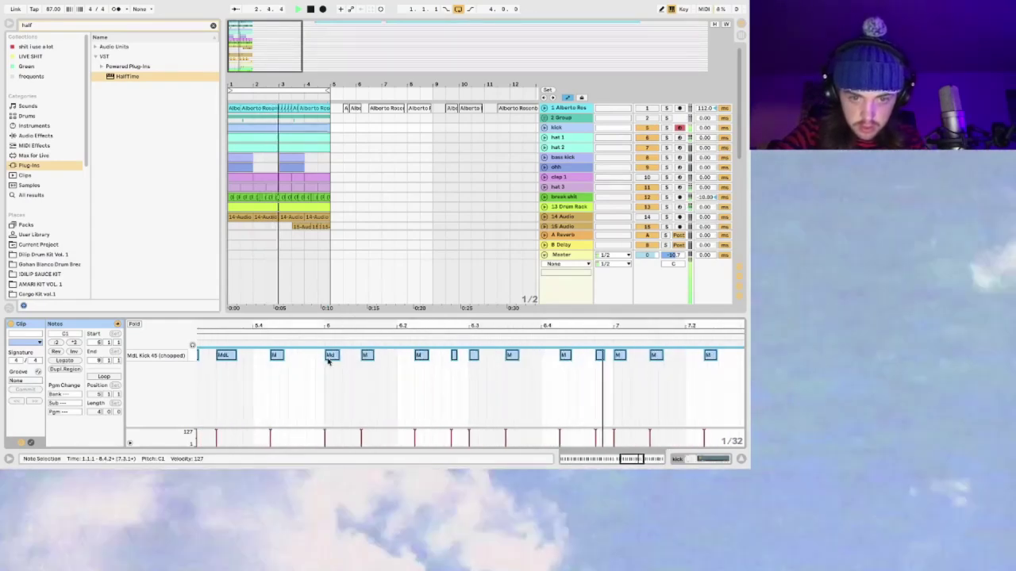
pyautogui.moveTo(335, 365); pyautogui.dragTo(337, 359)
pyautogui.scroll(-4, 337, 319)
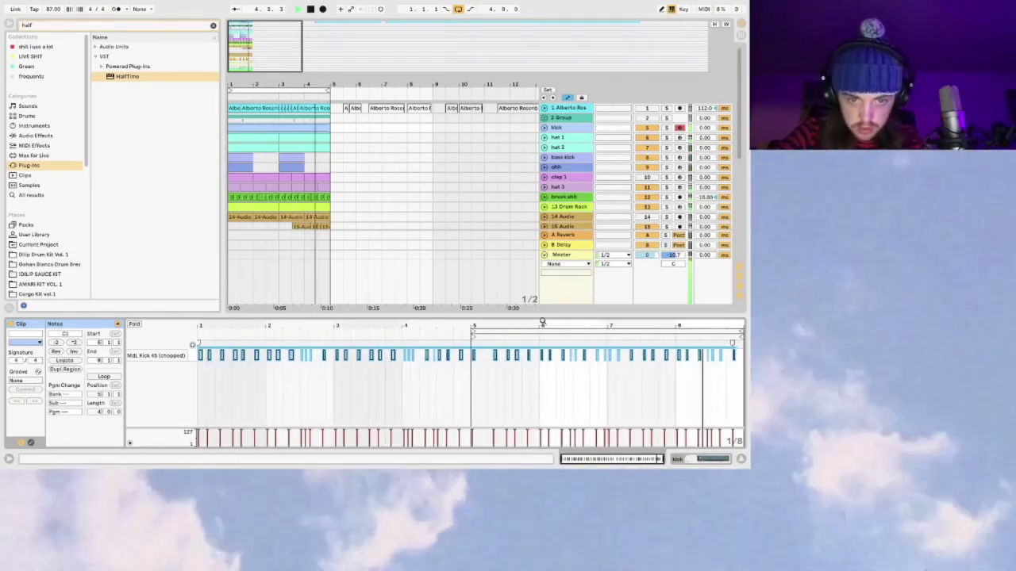
pyautogui.scroll(5, 551, 369)
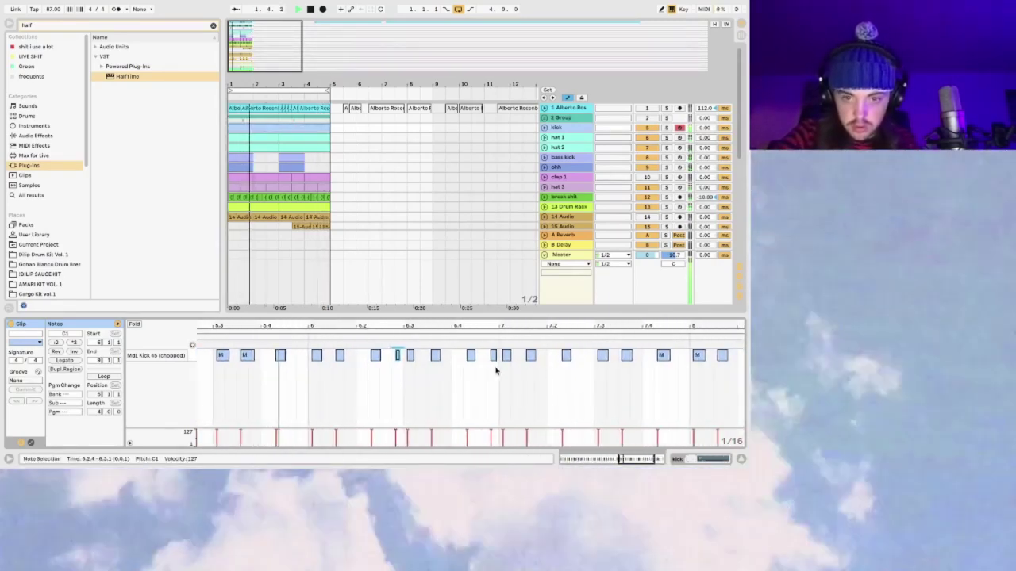
pyautogui.hscroll(3, 717, 401)
pyautogui.keyDown('shift'); pyautogui.click(644, 357); pyautogui.keyUp('shift')
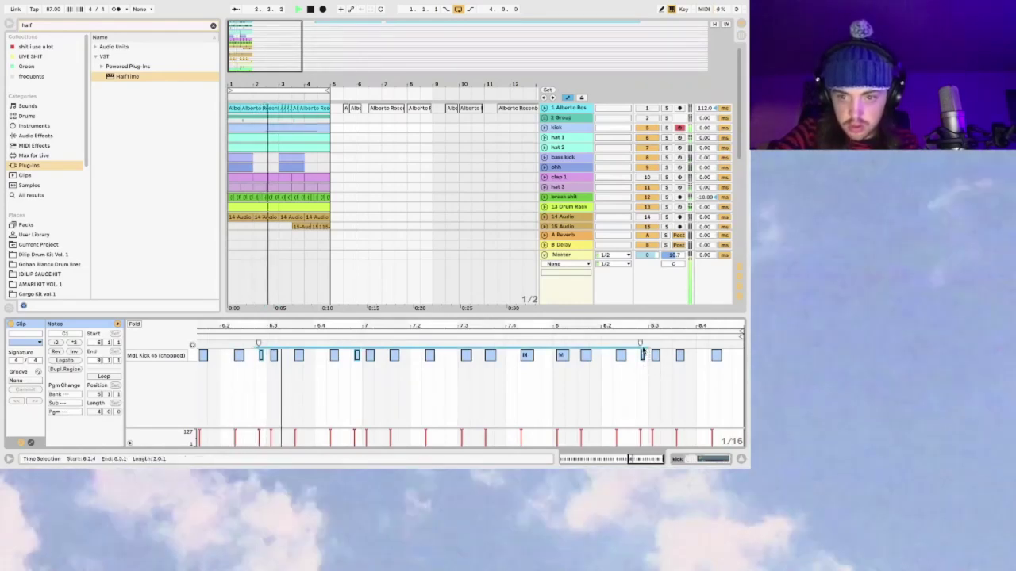
pyautogui.moveTo(641, 431); pyautogui.dragTo(641, 439)
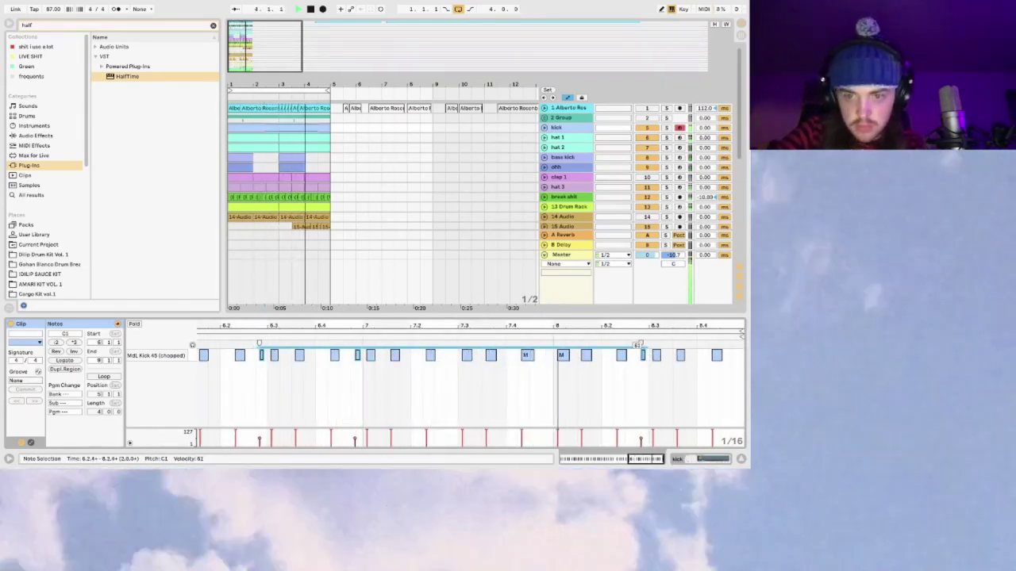
pyautogui.click(740, 460)
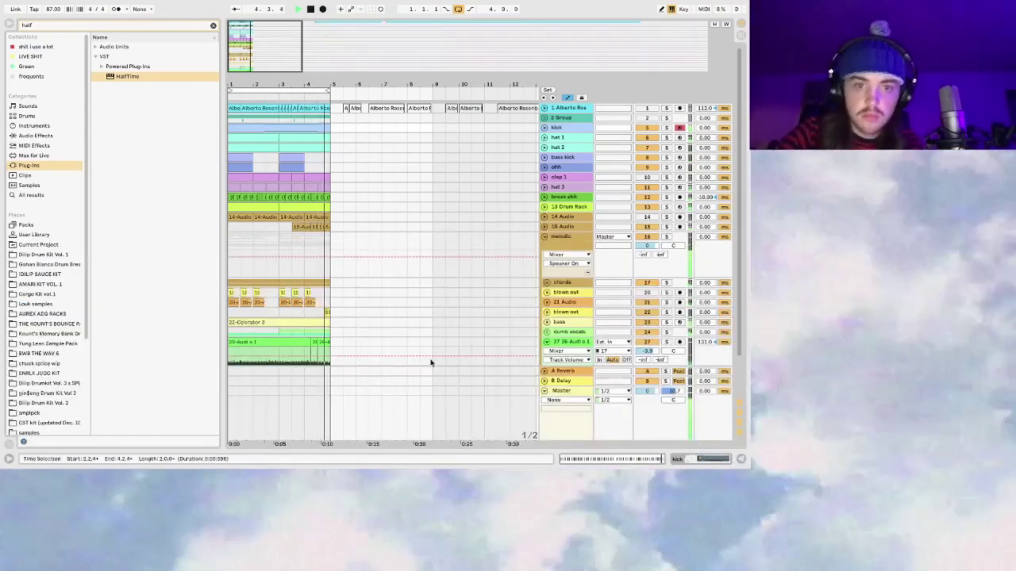
# Step: Zoom out to about 48 bars and delete the unwanted audio track 27 from the melodic group
pyautogui.moveTo(240, 31); pyautogui.dragTo(289, 43)
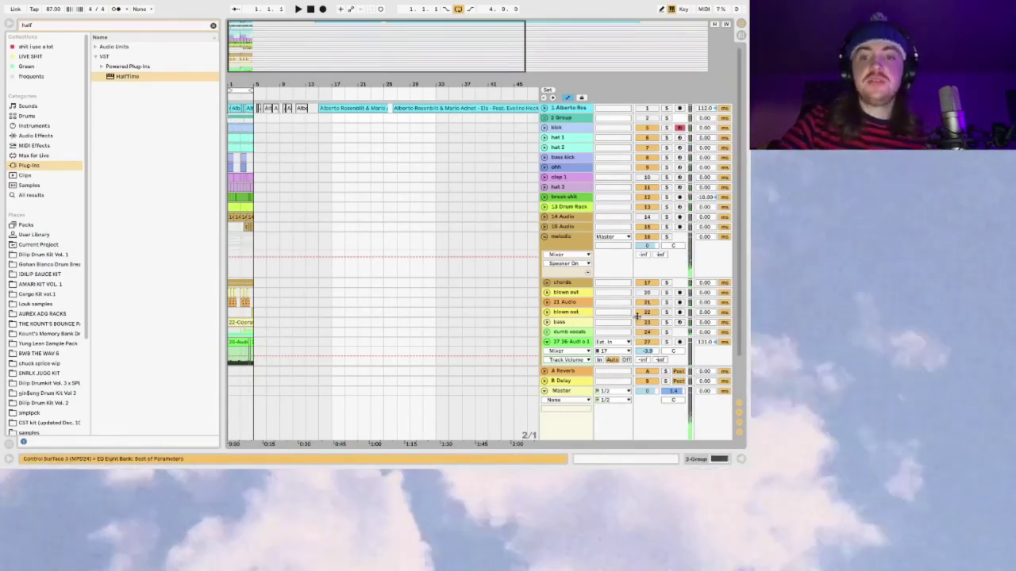
pyautogui.scroll(-2, 652, 335)
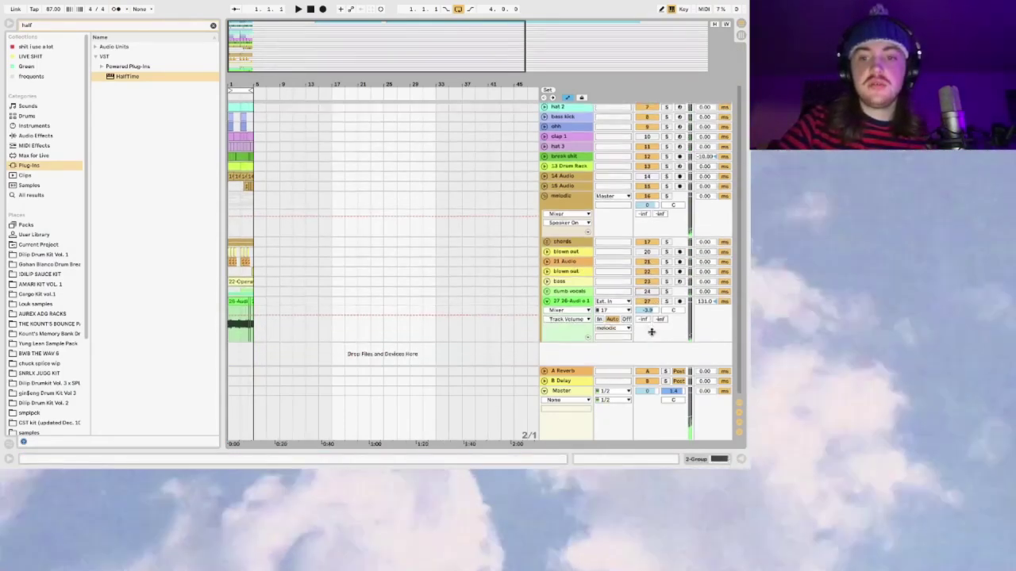
pyautogui.click(649, 301)
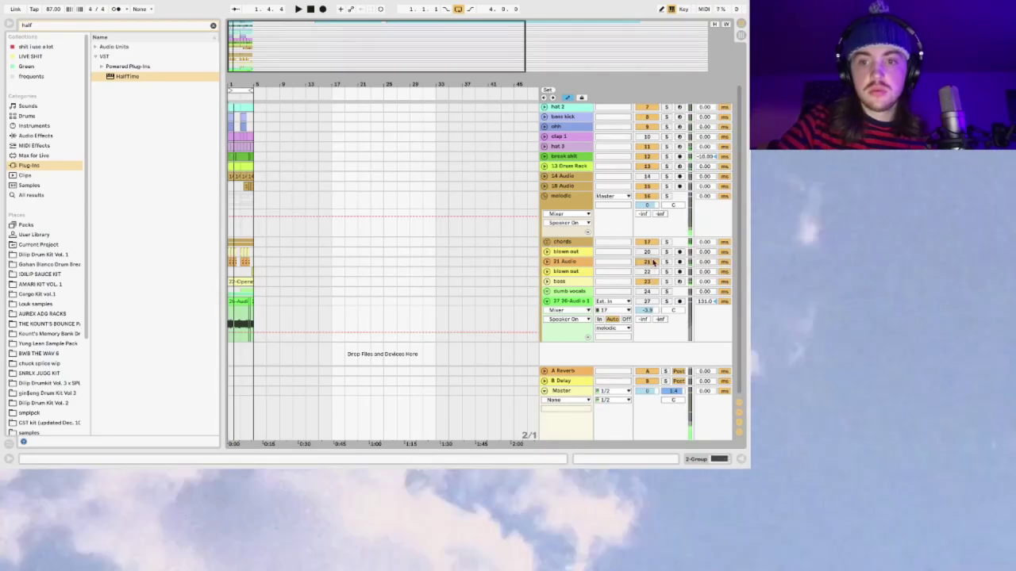
pyautogui.press('Delete')
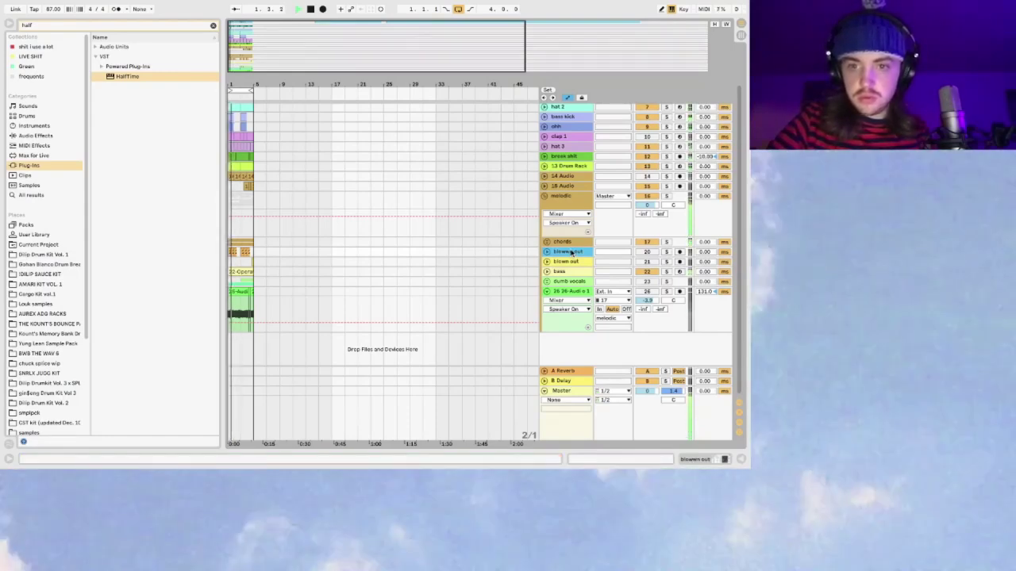
# Step: Fold the melodic group, zoom the arrangement back in, and unfold the group again
pyautogui.click(545, 197)
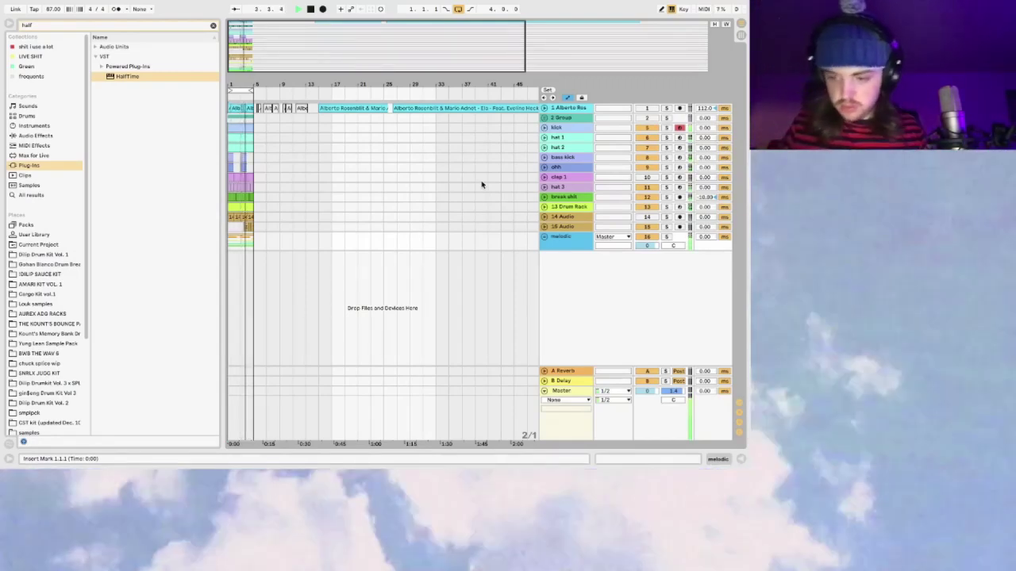
pyautogui.moveTo(254, 50); pyautogui.dragTo(370, 220)
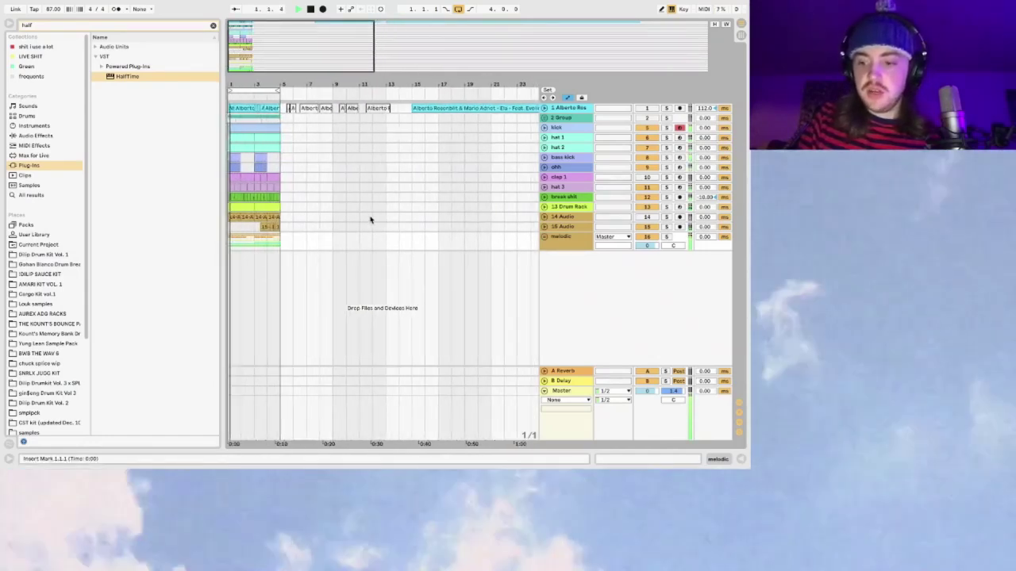
pyautogui.moveTo(279, 72); pyautogui.dragTo(338, 209)
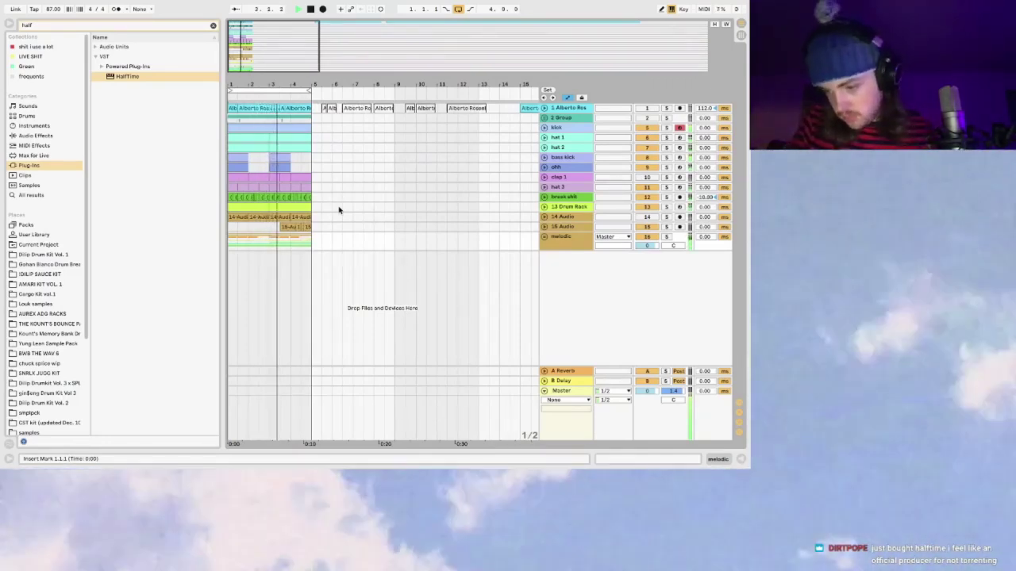
pyautogui.click(544, 237)
pyautogui.scroll(-2, 611, 250)
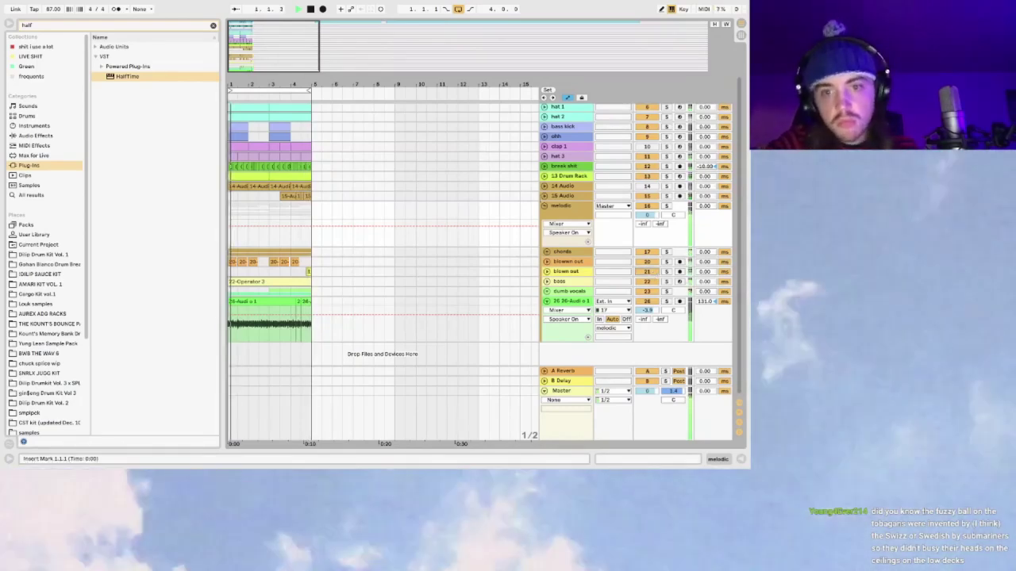
pyautogui.scroll(3, 653, 273)
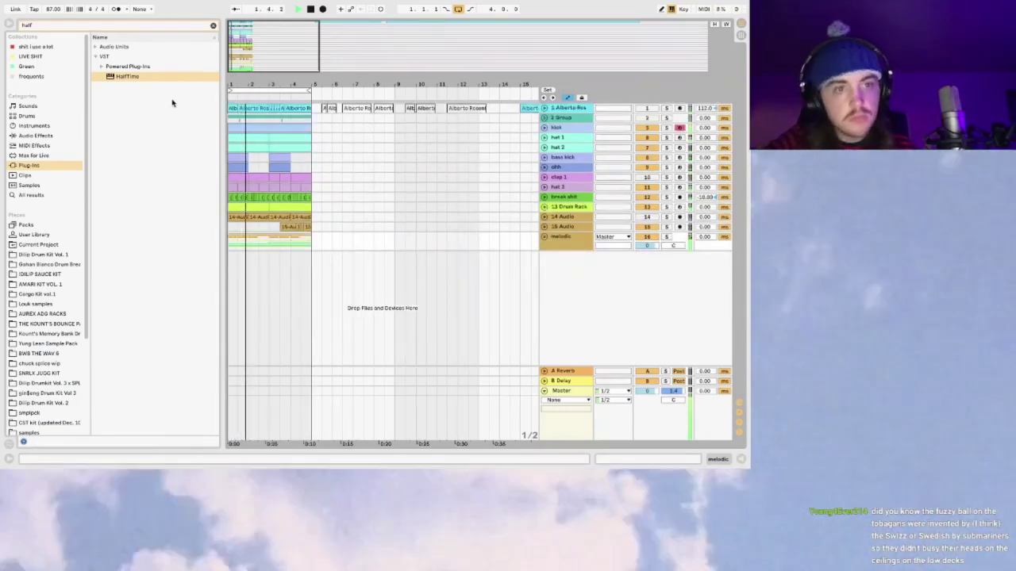
# Step: Stop playback and drag a Drum Rack from the Drums browser onto a new track
pyautogui.press('space')
pyautogui.click(213, 25)
pyautogui.click(48, 116)
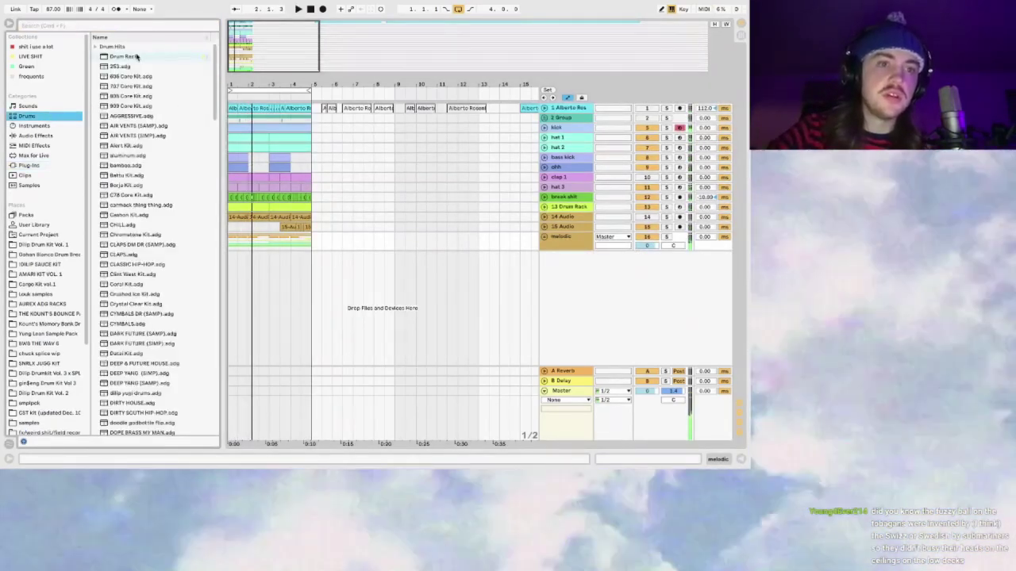
pyautogui.moveTo(135, 56); pyautogui.dragTo(250, 119)
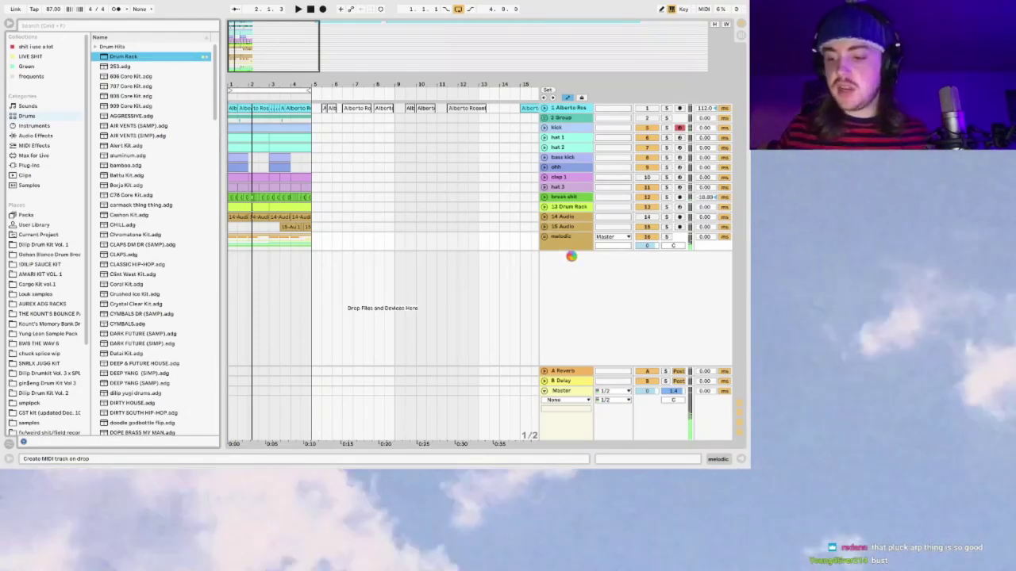
pyautogui.moveTo(572, 256); pyautogui.dragTo(572, 257)
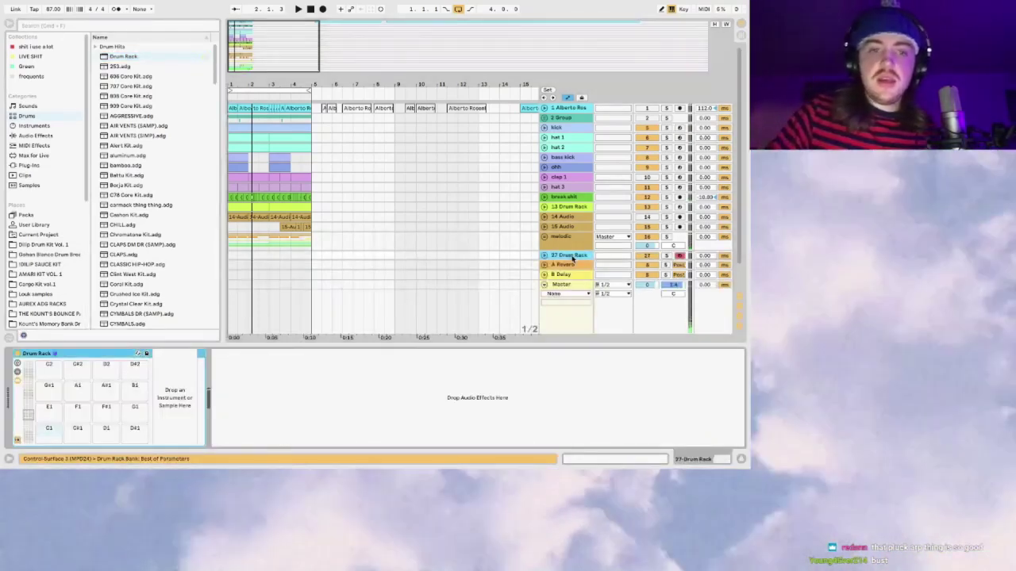
# Step: Load the C78 Core Kit onto the drum track and audition a different pad during playback
pyautogui.scroll(-4, 47, 227)
pyautogui.moveTo(121, 195); pyautogui.dragTo(111, 358)
pyautogui.scroll(-1, 544, 262)
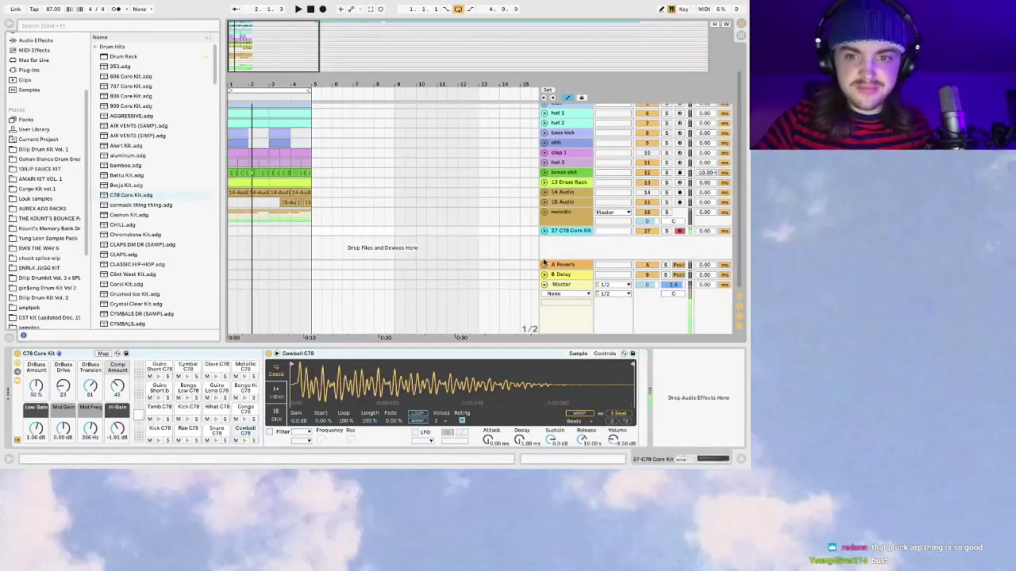
pyautogui.click(544, 231)
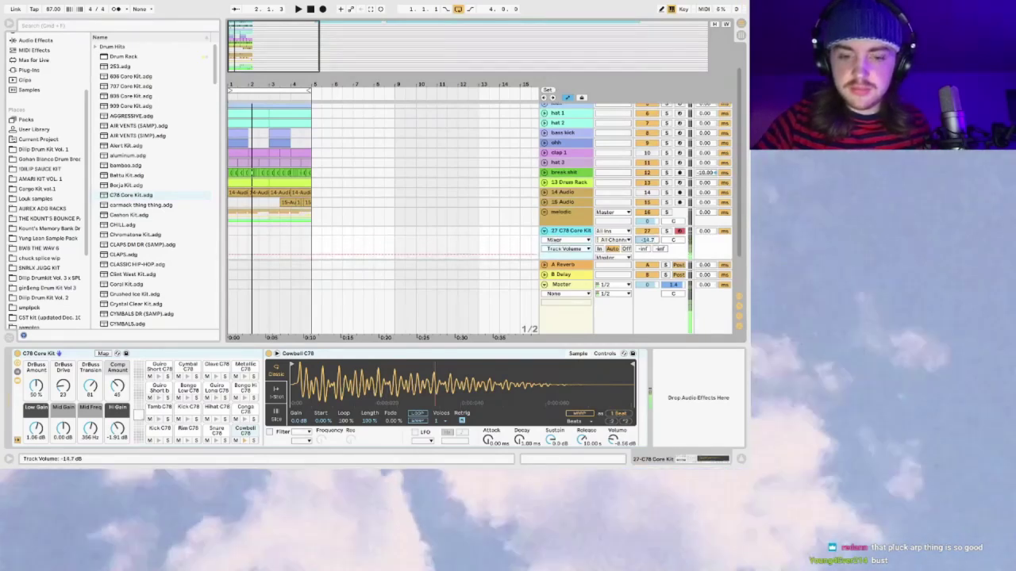
pyautogui.click(216, 390)
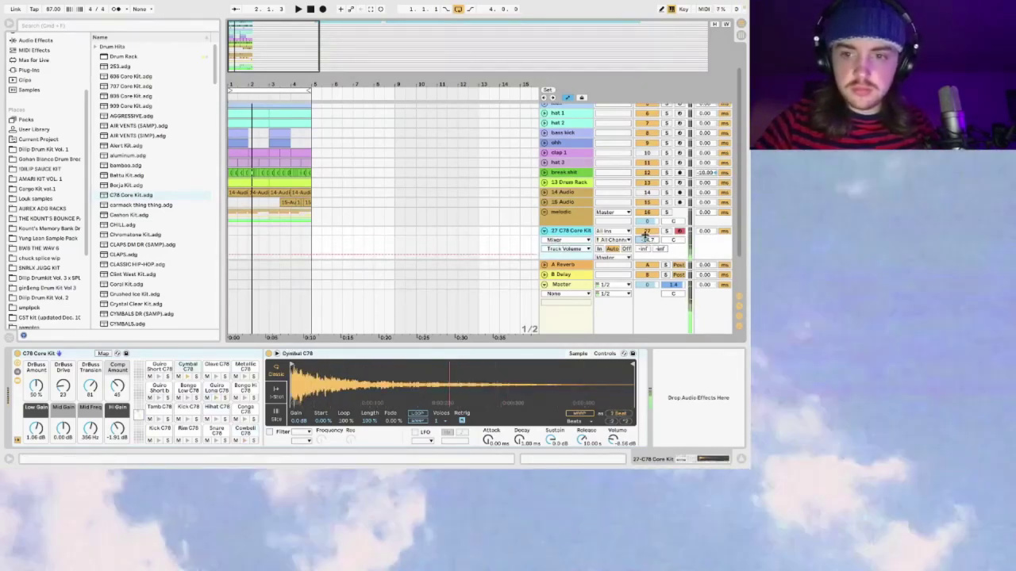
pyautogui.press('space')
# Step: Pitch the C78 cymbal several semitones down while moving track volume to about -8 dB, then -14 dB
pyautogui.moveTo(648, 239); pyautogui.dragTo(648, 221)
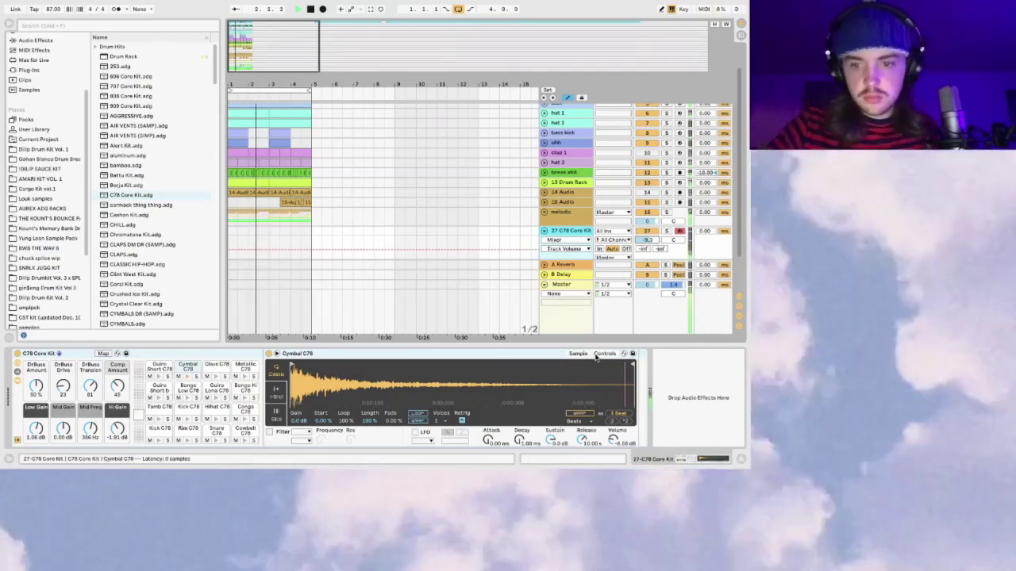
pyautogui.click(604, 354)
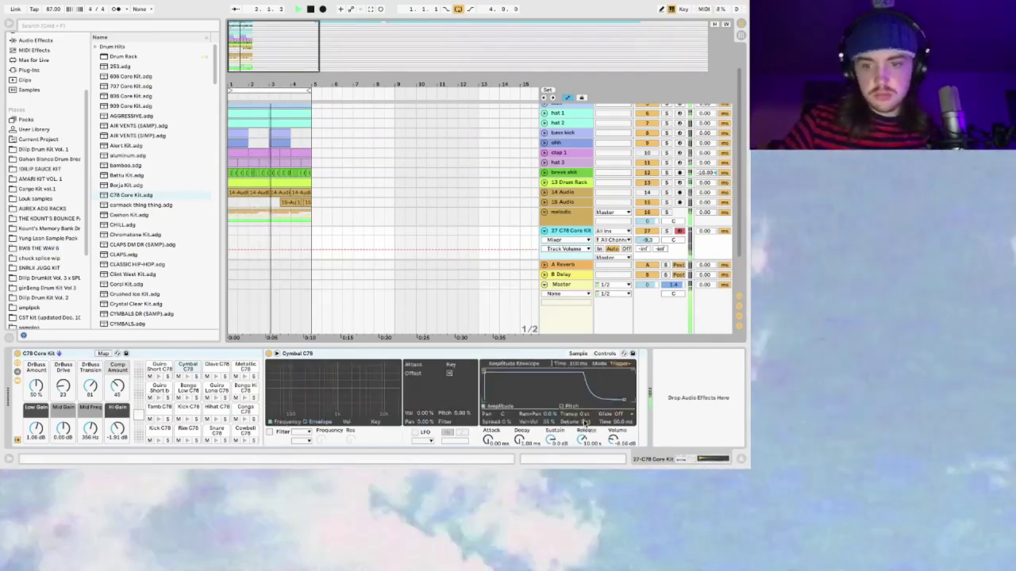
pyautogui.click(585, 419)
pyautogui.moveTo(585, 414); pyautogui.dragTo(585, 428)
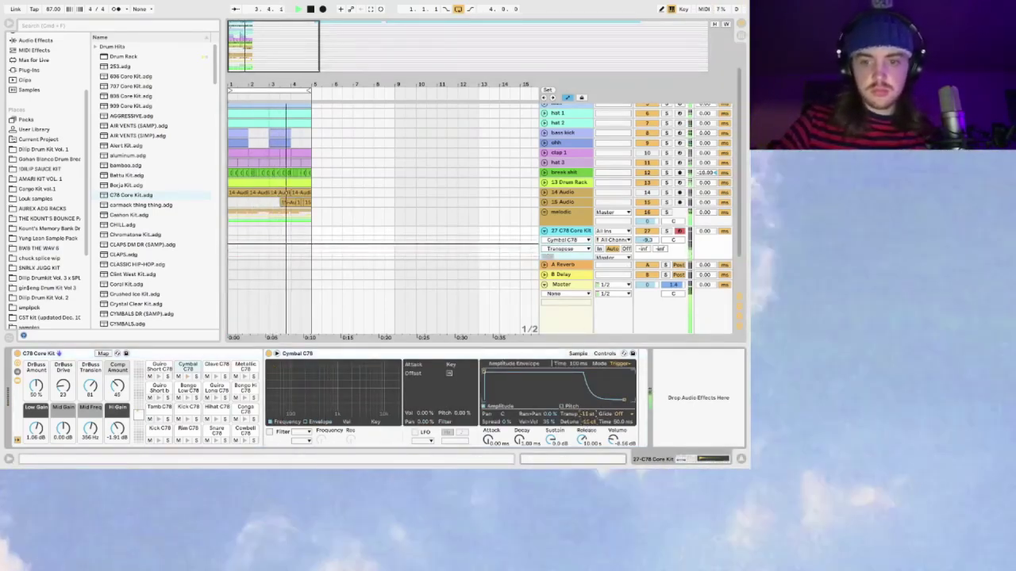
pyautogui.moveTo(648, 240)
pyautogui.mouseDown()
pyautogui.moveTo(647, 280)
pyautogui.moveTo(644, 240)
pyautogui.mouseUp()
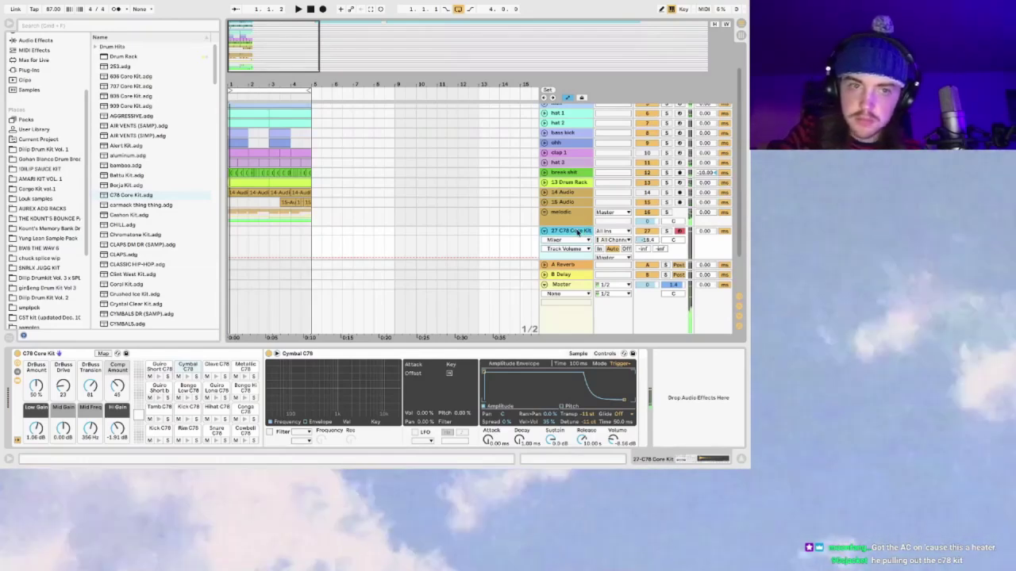
# Step: Delete the C78 Core Kit track and add a fresh empty Drum Rack instead
pyautogui.press('Delete')
pyautogui.click(125, 59)
pyautogui.moveTo(559, 239); pyautogui.dragTo(563, 230)
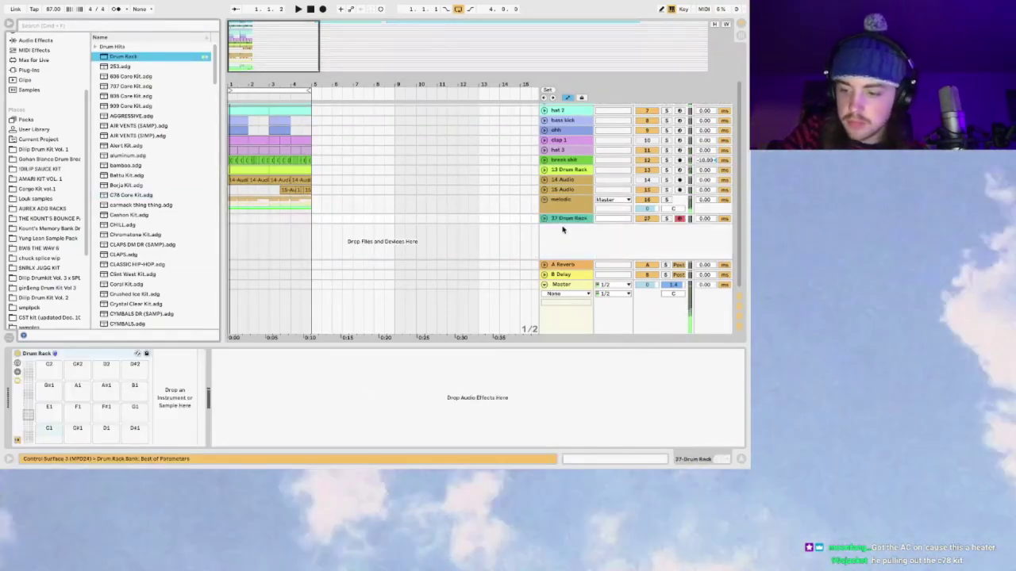
# Step: Audition hats in the DILIP SAUCE KIT Hats folder and load open hat_2.wav onto the C1 pad
pyautogui.scroll(2, 56, 176)
pyautogui.click(48, 207)
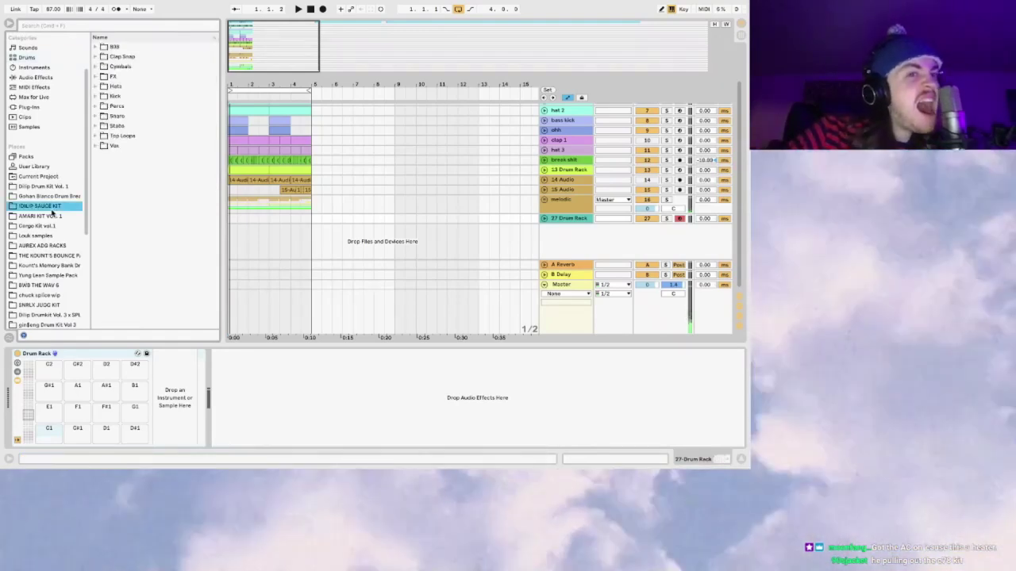
pyautogui.click(97, 87)
pyautogui.click(148, 175)
pyautogui.click(149, 156)
pyautogui.click(158, 196)
pyautogui.click(158, 215)
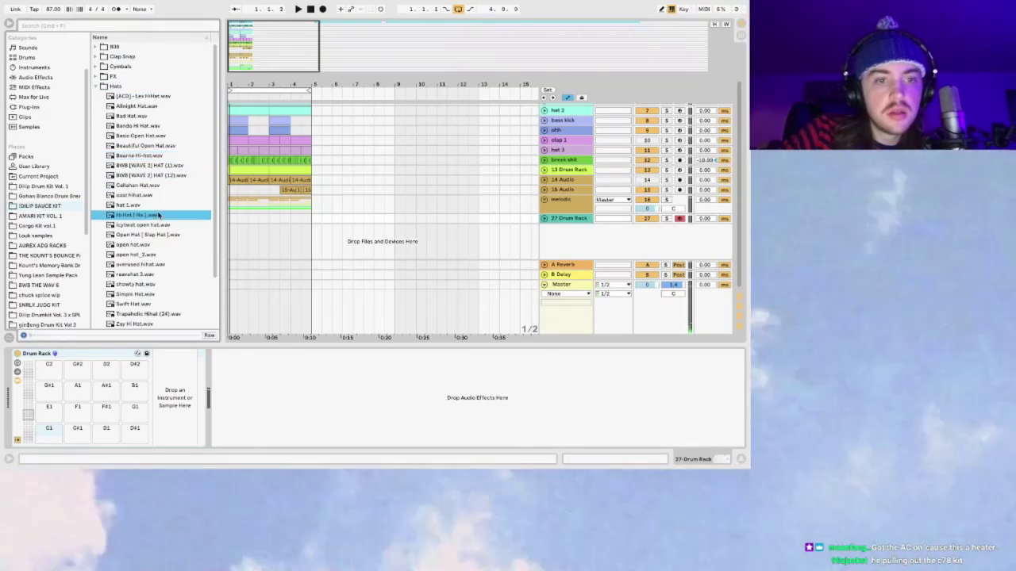
pyautogui.click(171, 235)
pyautogui.click(155, 225)
pyautogui.click(145, 245)
pyautogui.click(145, 235)
pyautogui.click(143, 245)
pyautogui.click(133, 252)
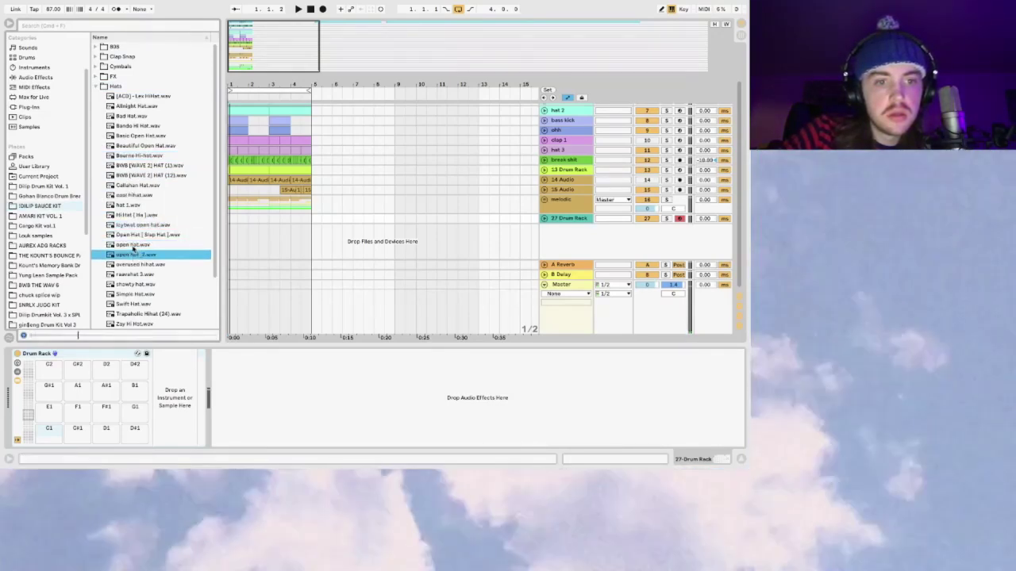
pyautogui.press('Return')
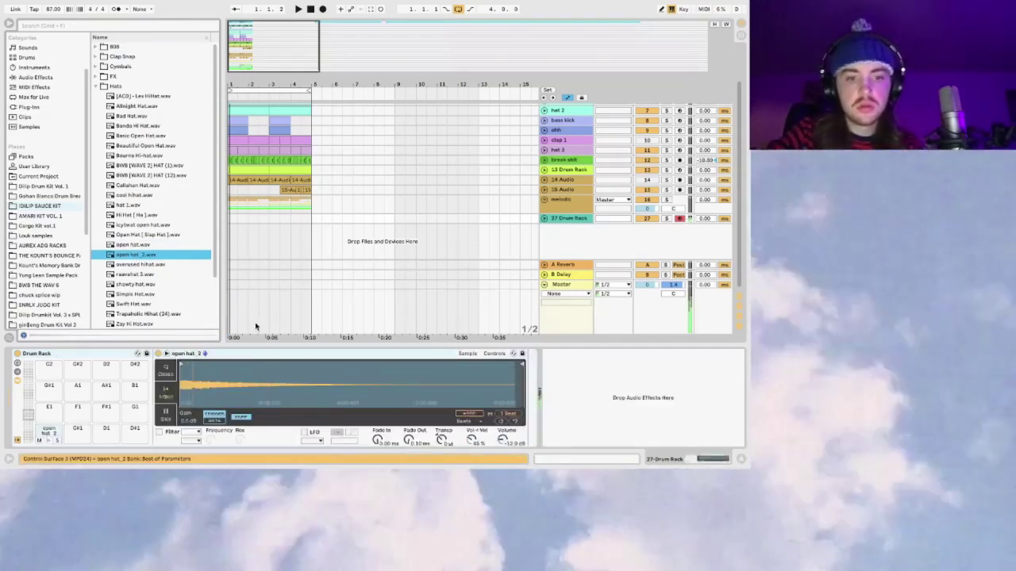
# Step: Pan track 27 to 17L, then transpose the open hat -12 st in Trigger mode
pyautogui.click(545, 219)
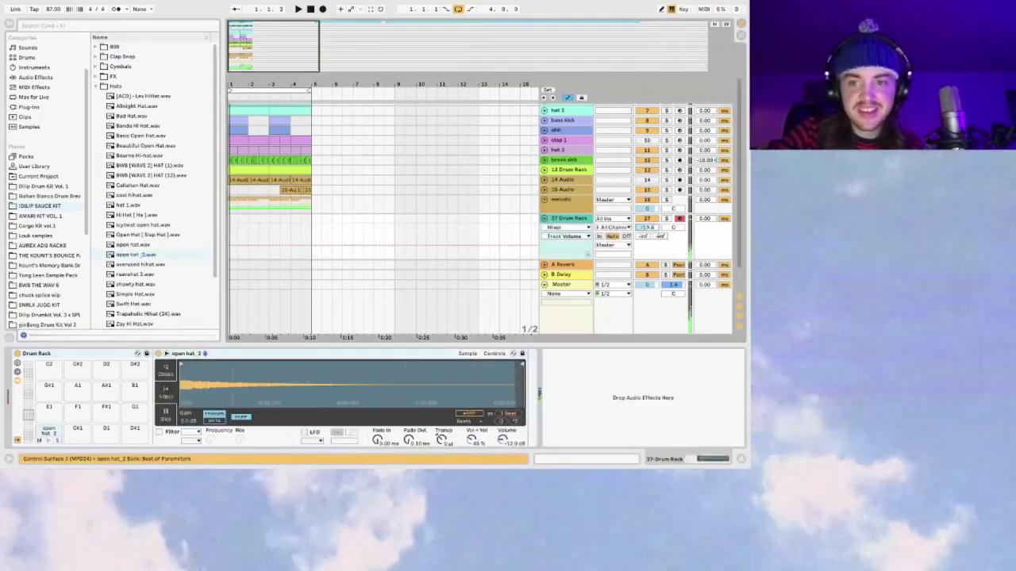
pyautogui.moveTo(669, 229); pyautogui.dragTo(648, 237)
pyautogui.press('space')
pyautogui.moveTo(442, 439)
pyautogui.mouseDown()
pyautogui.moveTo(442, 476)
pyautogui.moveTo(442, 448)
pyautogui.mouseUp()
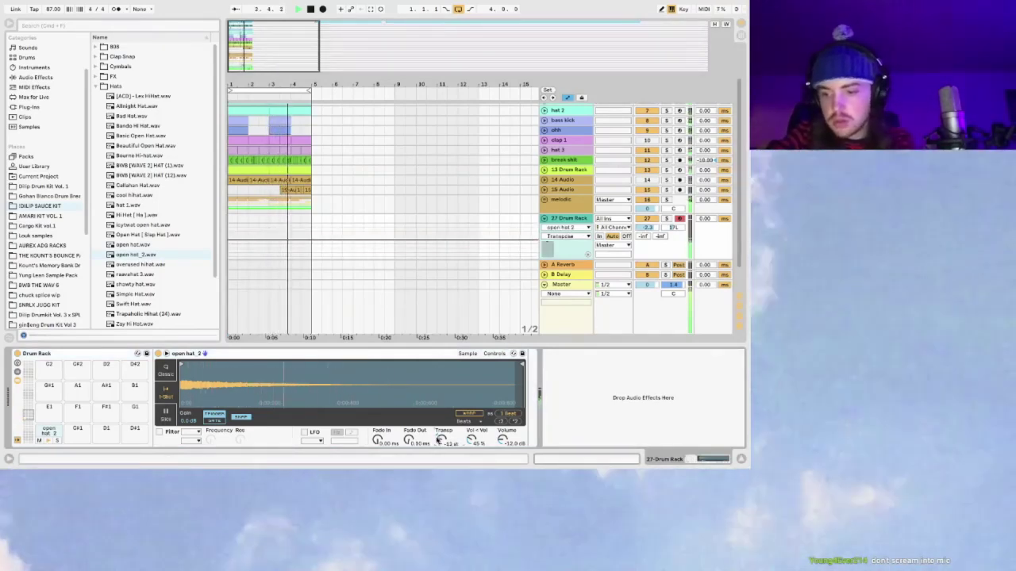
pyautogui.click(212, 423)
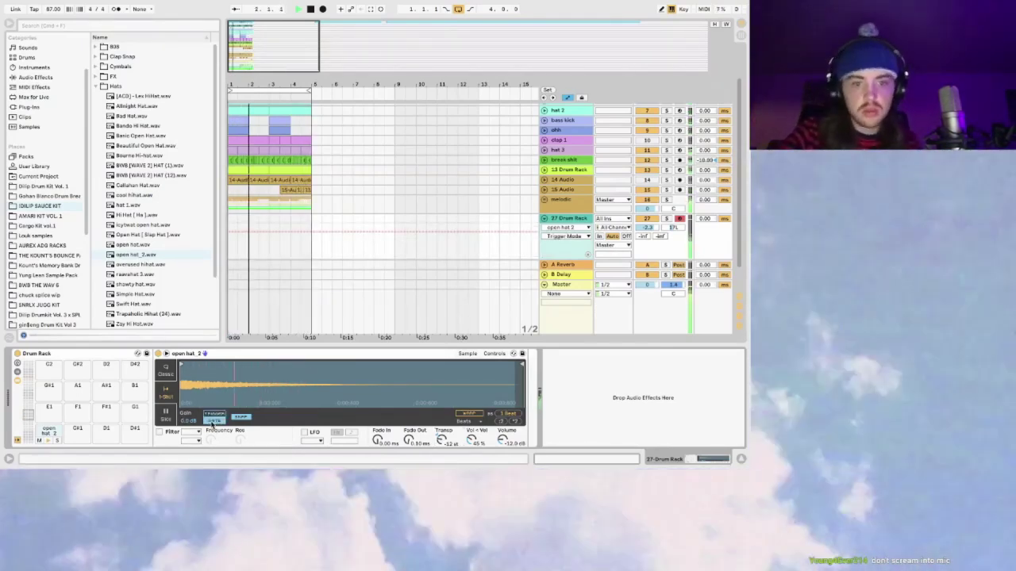
pyautogui.click(214, 413)
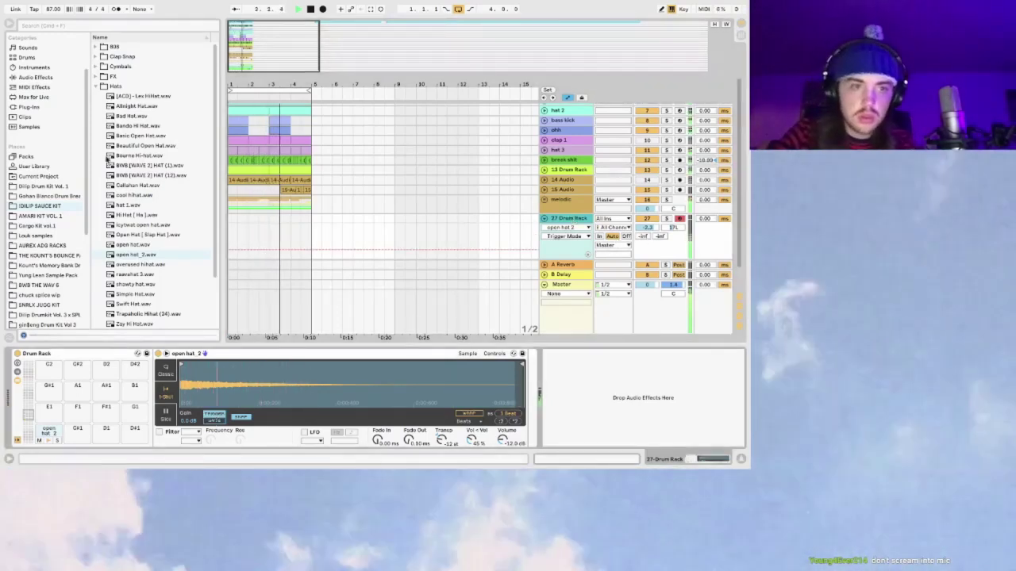
pyautogui.scroll(3, 36, 163)
pyautogui.click(36, 135)
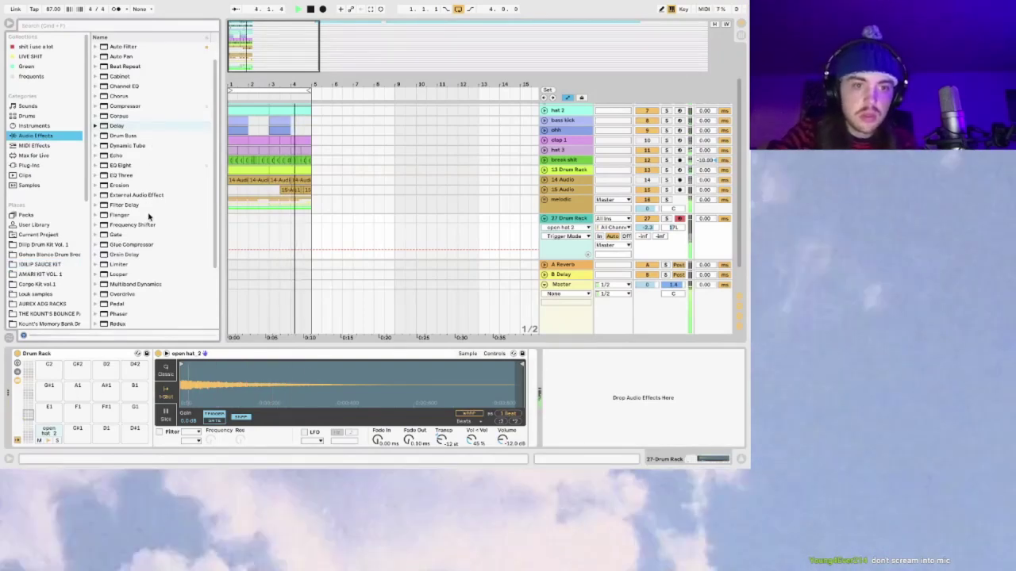
# Step: Add EQ Eight after the open hat sampler with its low-cut band on; lower volume to about -4.8 dB
pyautogui.moveTo(121, 165); pyautogui.dragTo(522, 364)
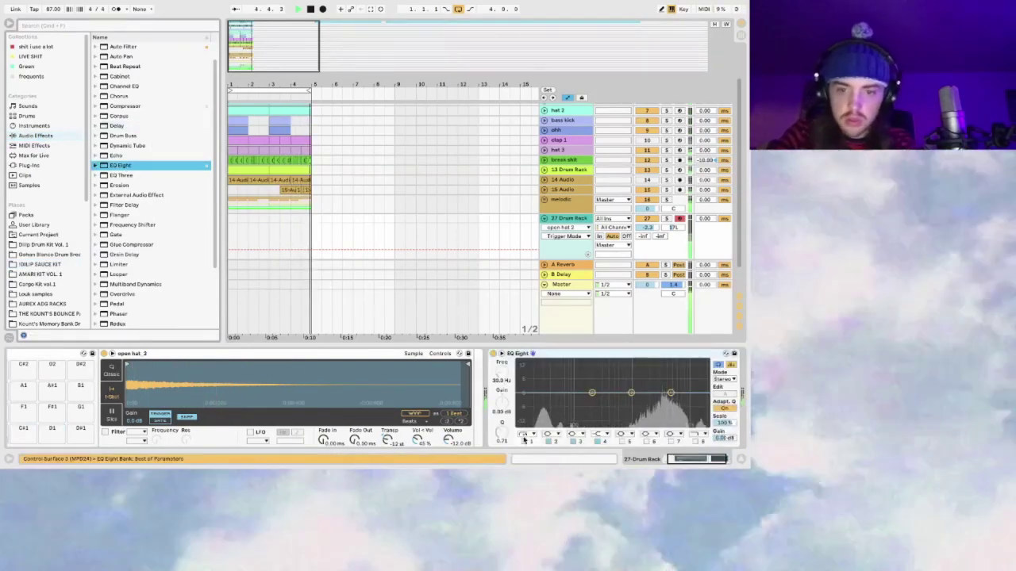
pyautogui.click(524, 434)
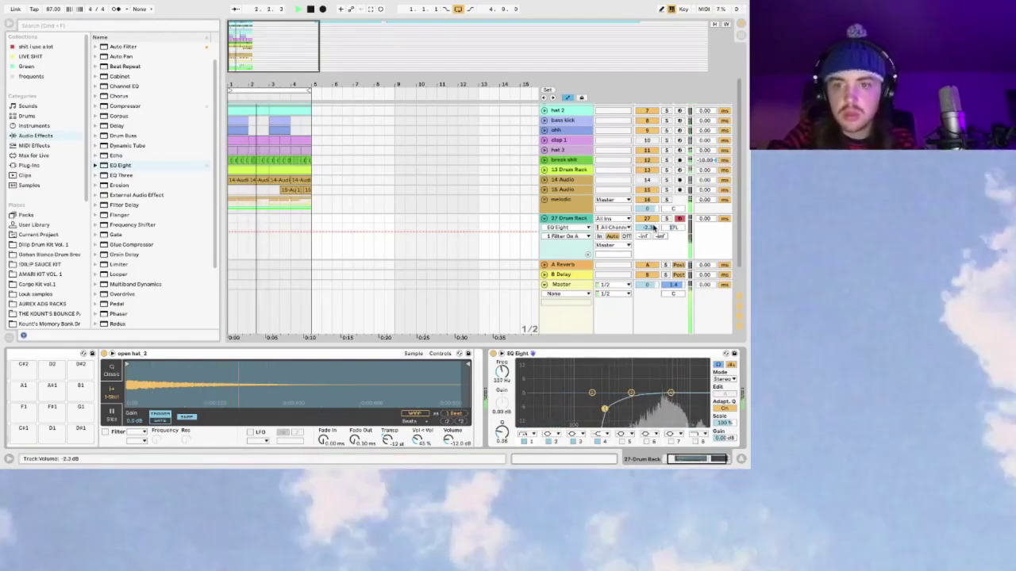
pyautogui.moveTo(653, 228); pyautogui.dragTo(652, 238)
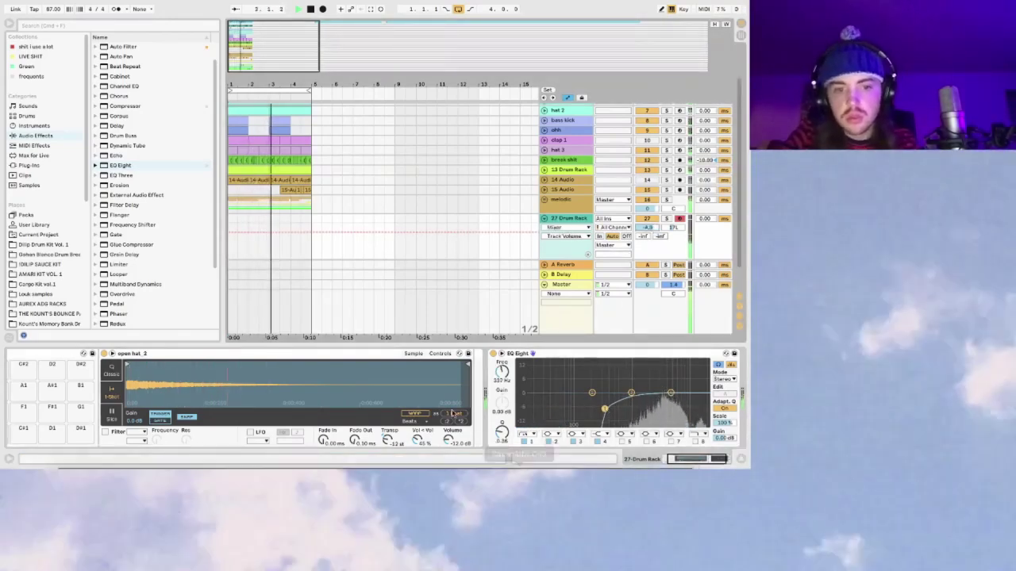
pyautogui.moveTo(254, 63); pyautogui.dragTo(255, 40)
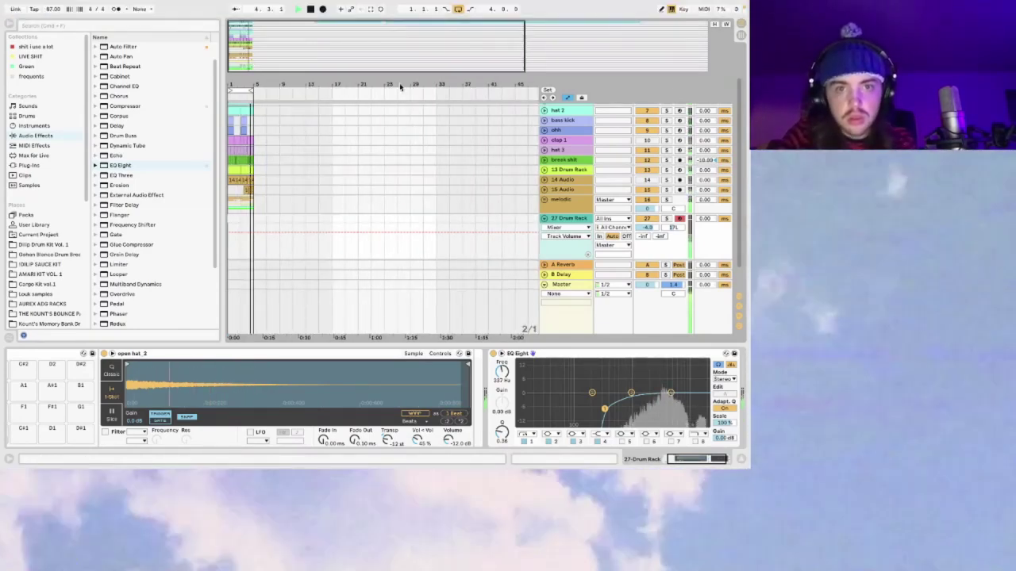
# Step: Capture the played hat pattern into a MIDI clip, then dip the EQ at 2.61 kHz by -5.33 dB
pyautogui.click(370, 10)
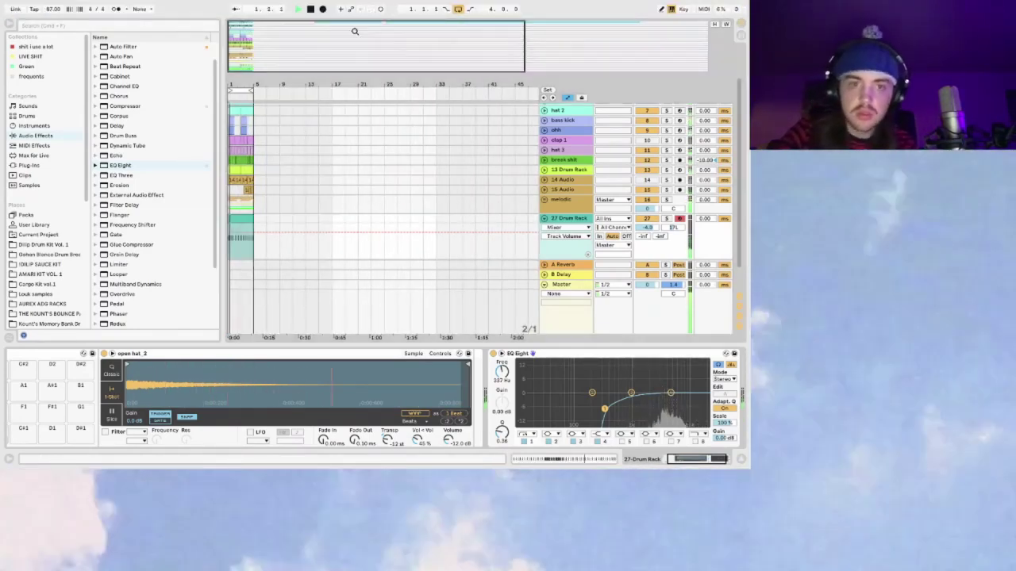
pyautogui.doubleClick(244, 219)
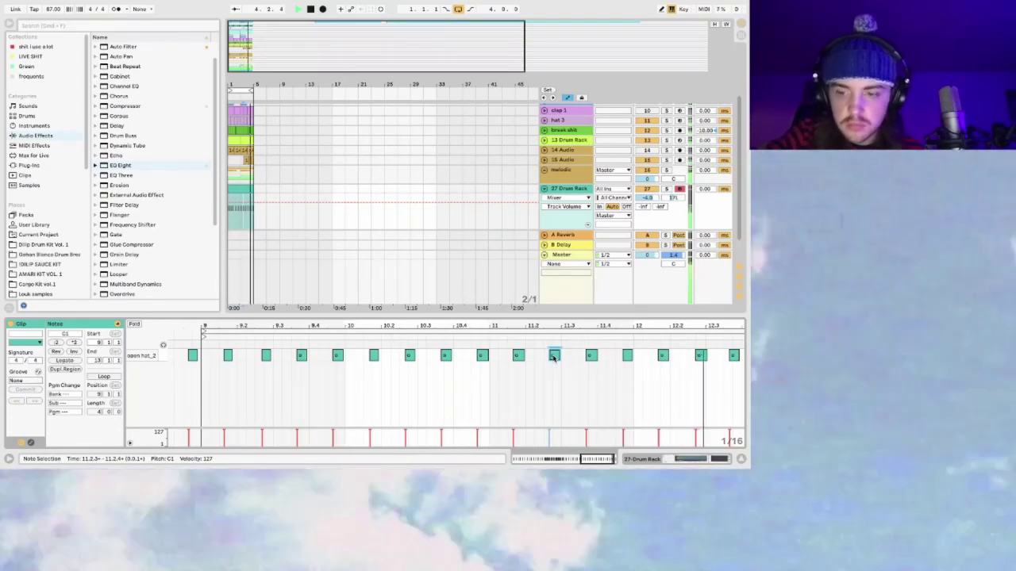
pyautogui.click(562, 195)
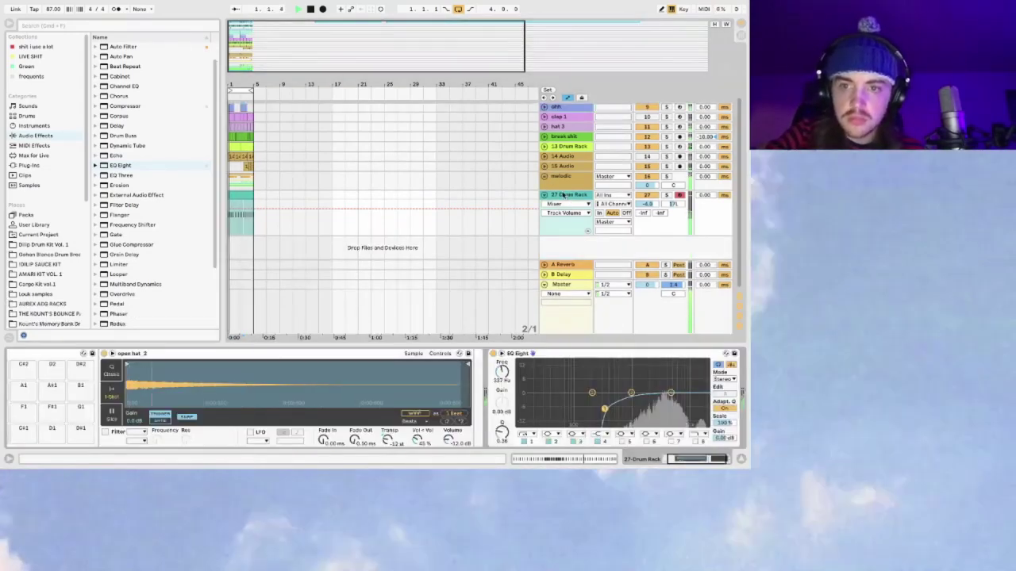
pyautogui.moveTo(631, 393); pyautogui.dragTo(655, 405)
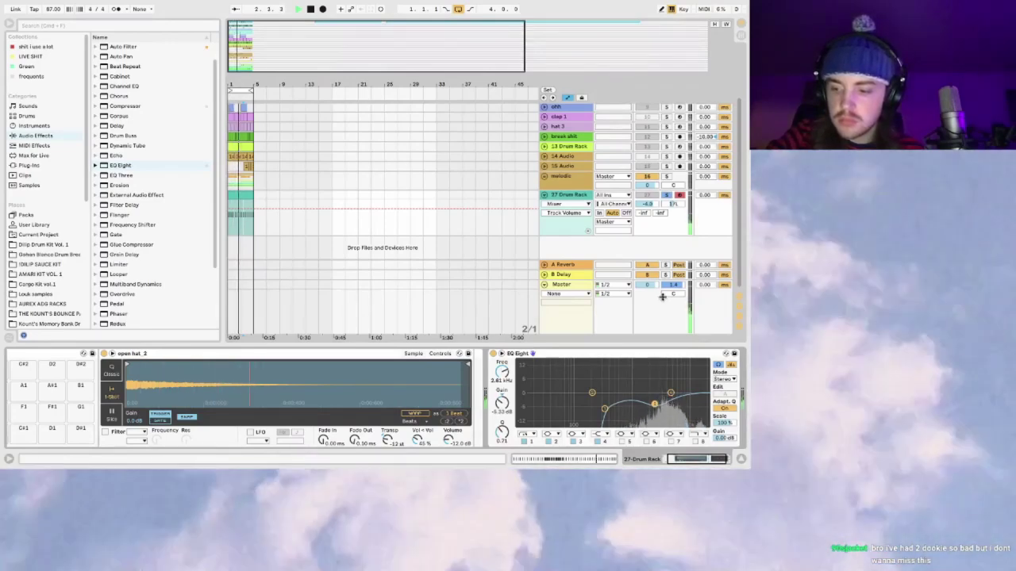
# Step: Set the drum rack volume to -2.5 dB, fold track 27, and select the 15 Audio track
pyautogui.moveTo(647, 204); pyautogui.dragTo(647, 191)
pyautogui.click(544, 195)
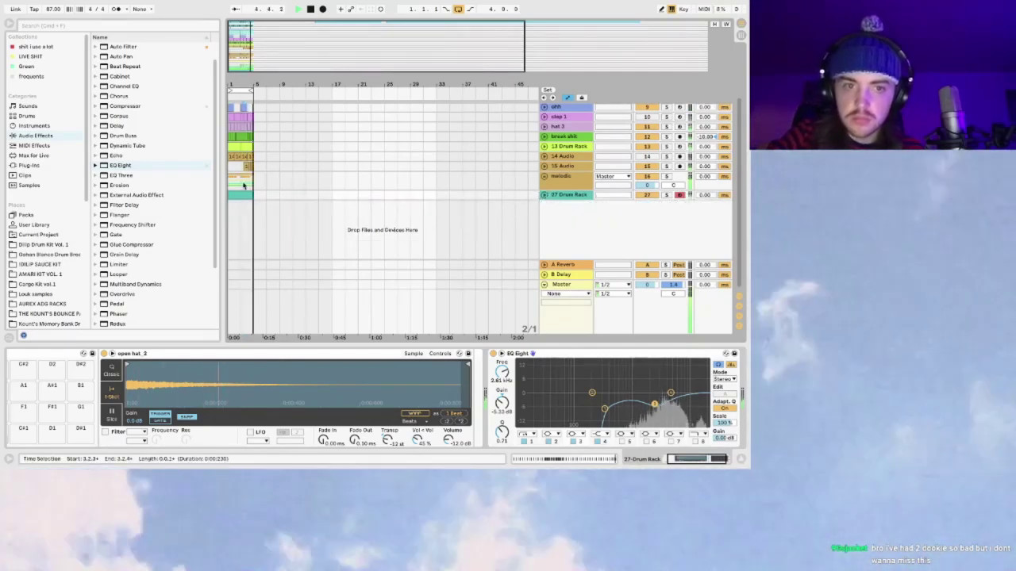
pyautogui.click(229, 169)
pyautogui.press('-')
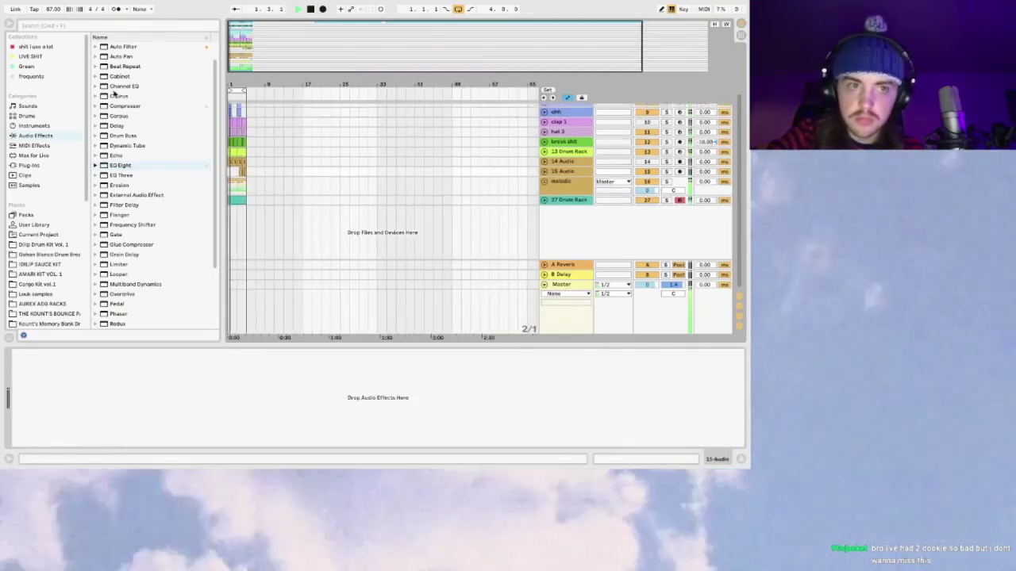
# Step: Hide the browser, inspect the 2 Grbus track's EQ, and stop playback
pyautogui.click(10, 22)
pyautogui.scroll(5, 59, 148)
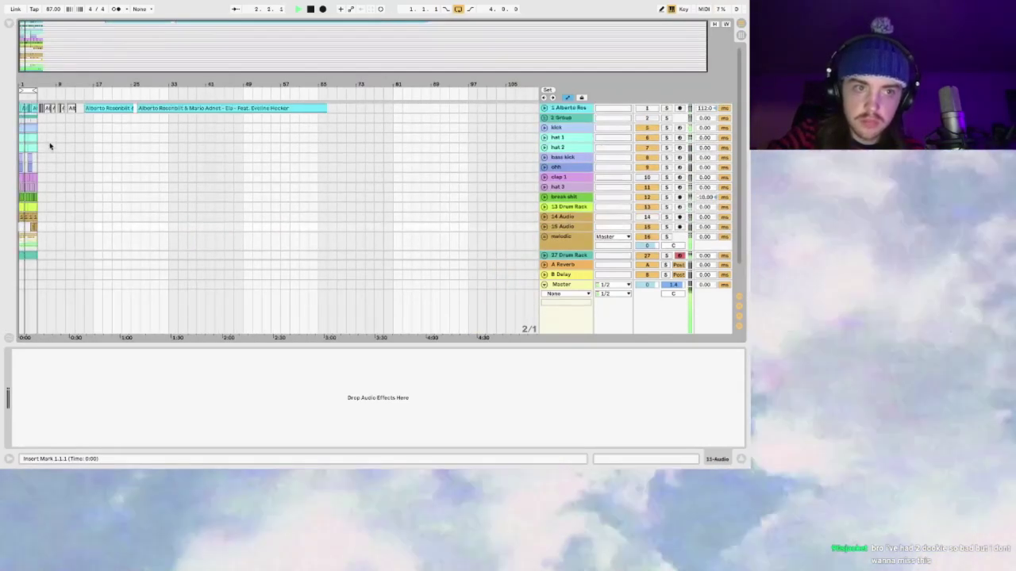
pyautogui.click(22, 119)
pyautogui.scroll(-3, 438, 234)
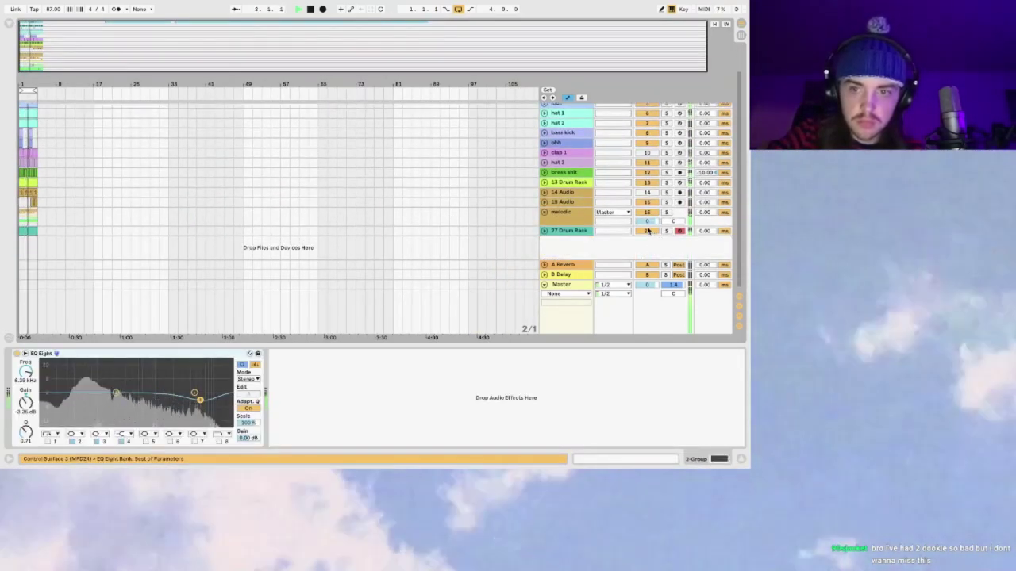
pyautogui.press('space')
pyautogui.click(21, 182)
# Step: Open a different set from Open Recent Set, choosing to save the untitled set first
pyautogui.click(20, 216)
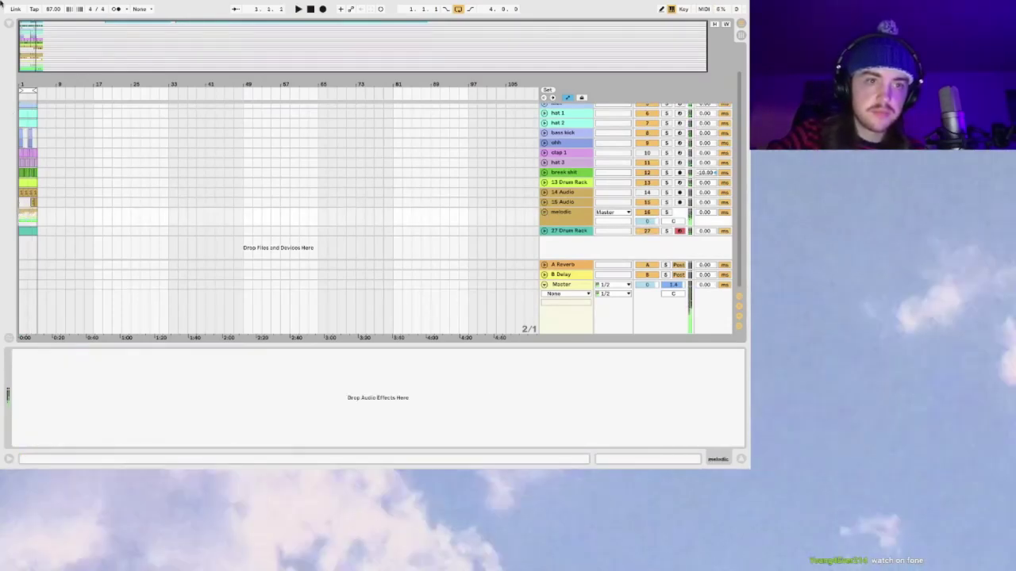
pyautogui.click(58, 6)
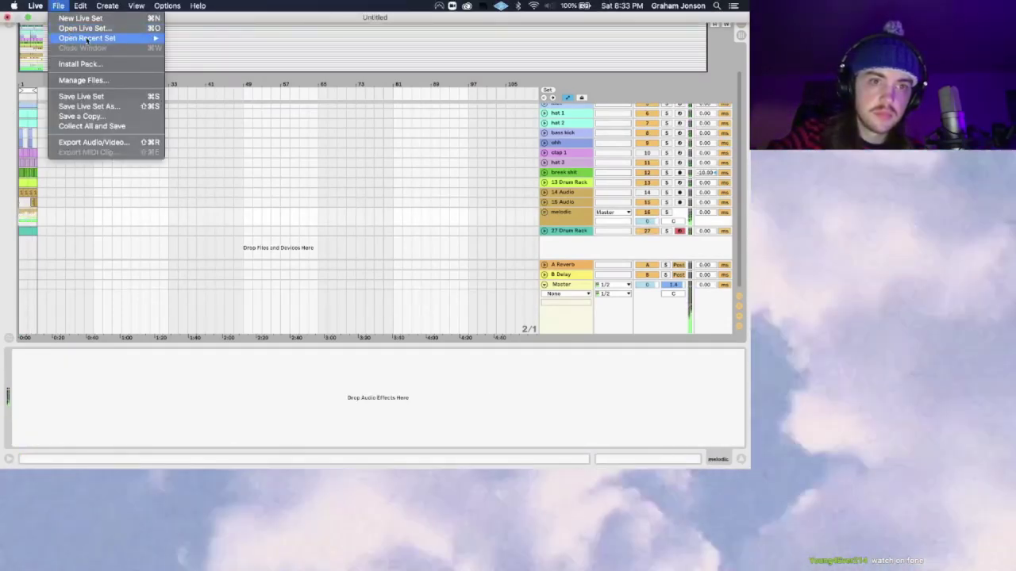
pyautogui.moveTo(72, 39)
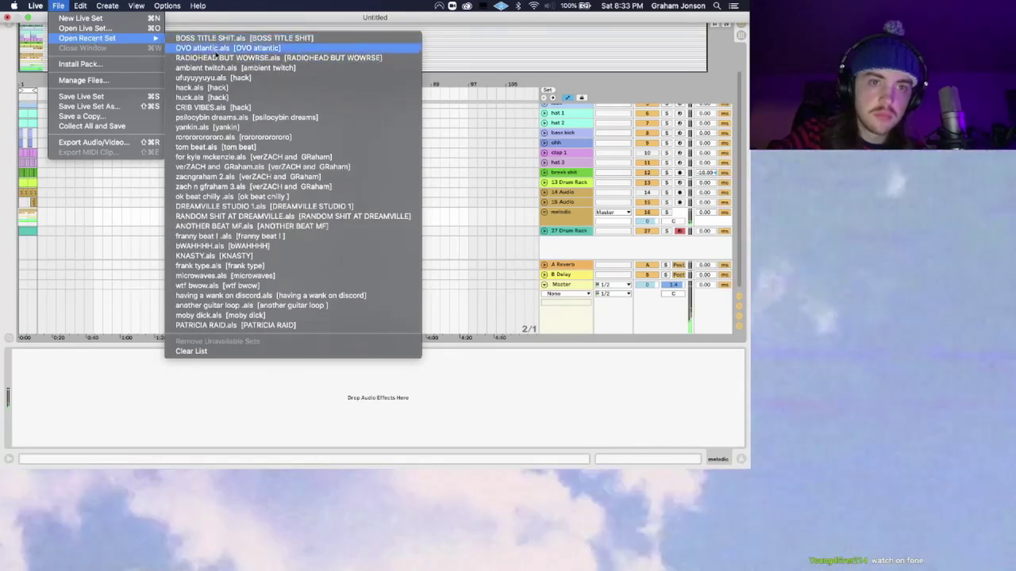
pyautogui.click(415, 218)
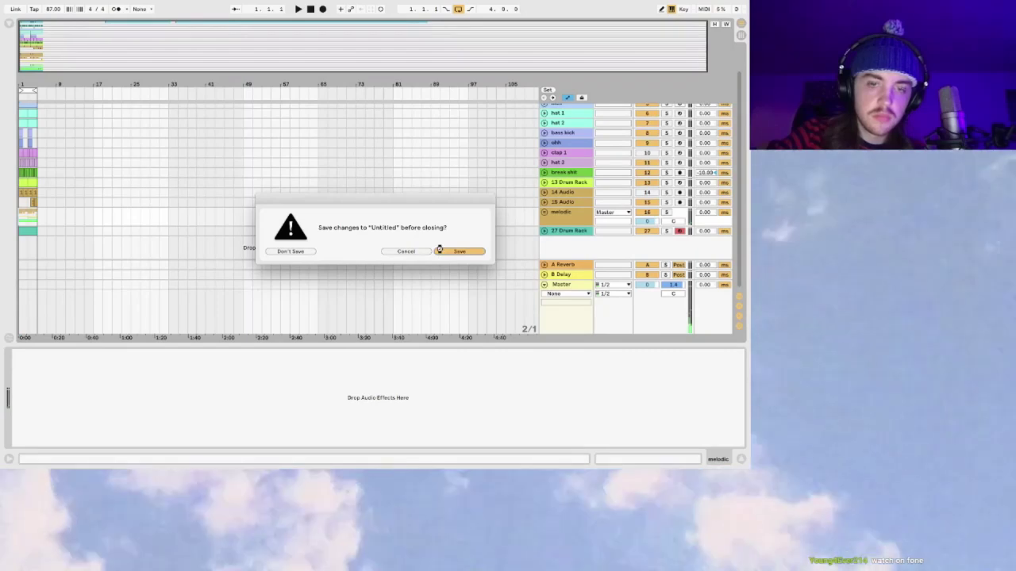
pyautogui.click(439, 250)
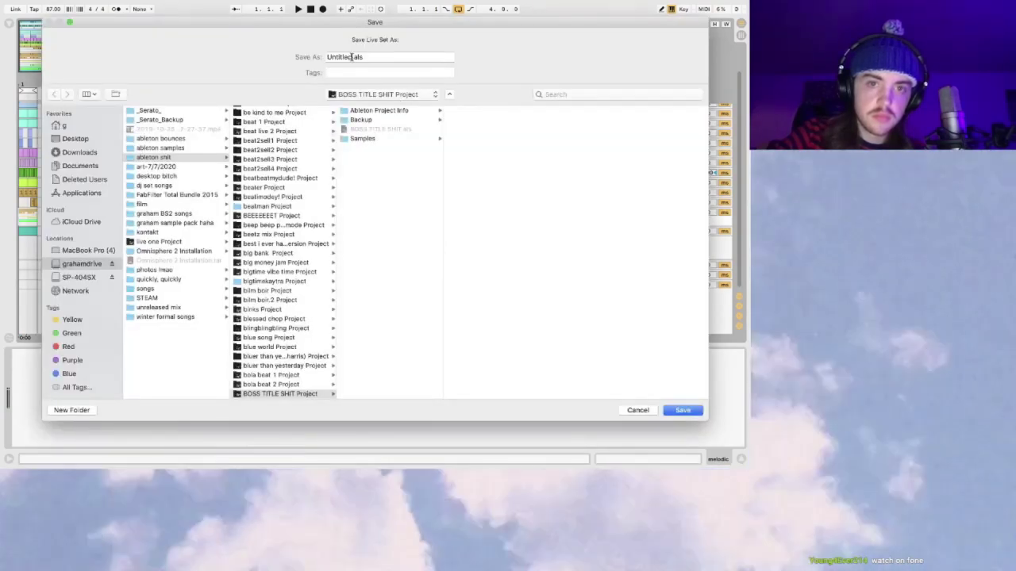
# Step: Save the untitled set in the ableton shit folder as 'another twitch bullshitte'
pyautogui.click(364, 94)
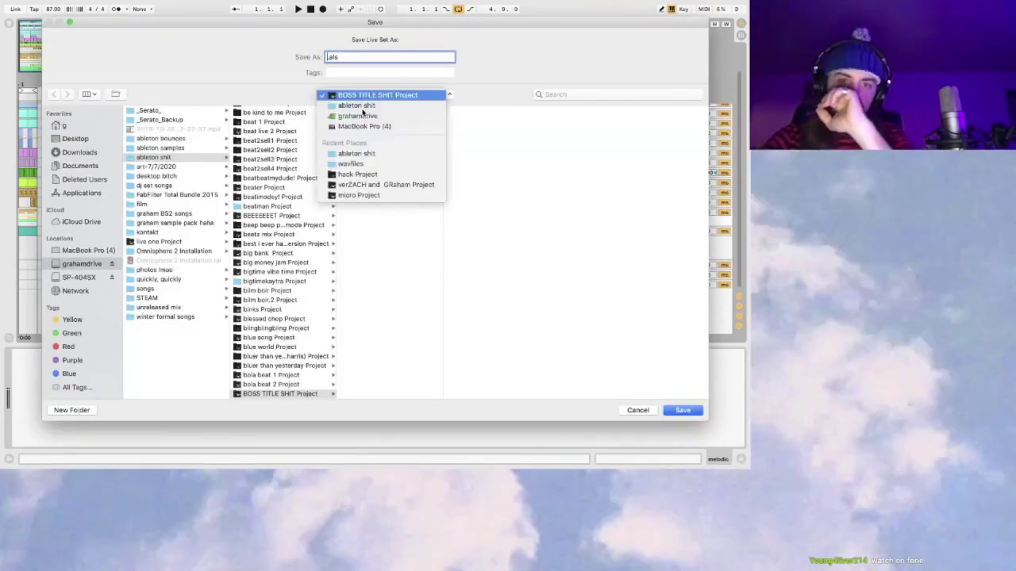
pyautogui.click(353, 104)
pyautogui.write('arother twitch bnu')
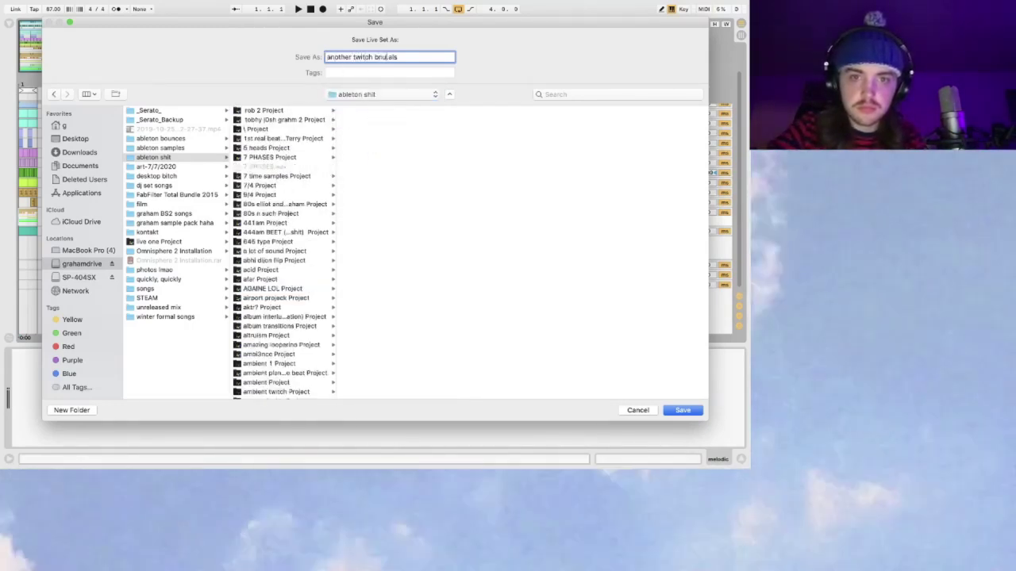
pyautogui.press('BackSpace')
pyautogui.press('BackSpace')
pyautogui.write('u')
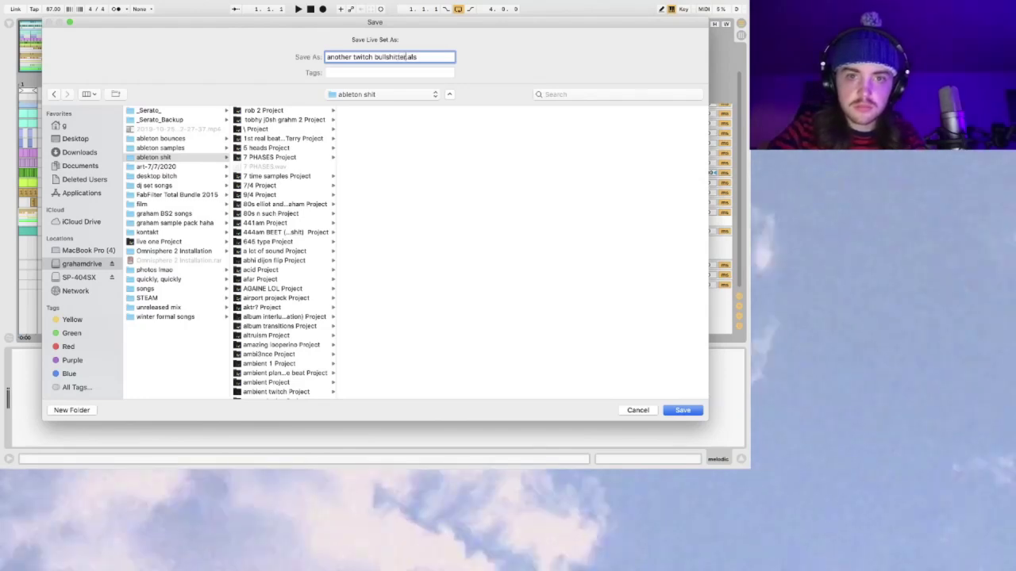
pyautogui.press('Return')
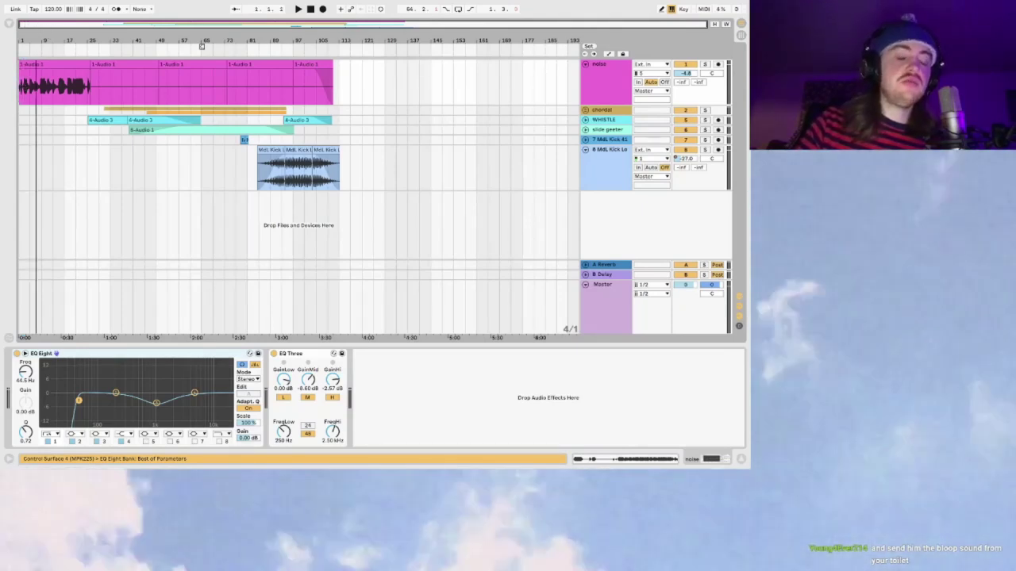
# Step: Zoom in slightly and play the newly opened set, briefly checking the streaming desktop
pyautogui.moveTo(202, 46); pyautogui.dragTo(98, 106)
pyautogui.press('space')
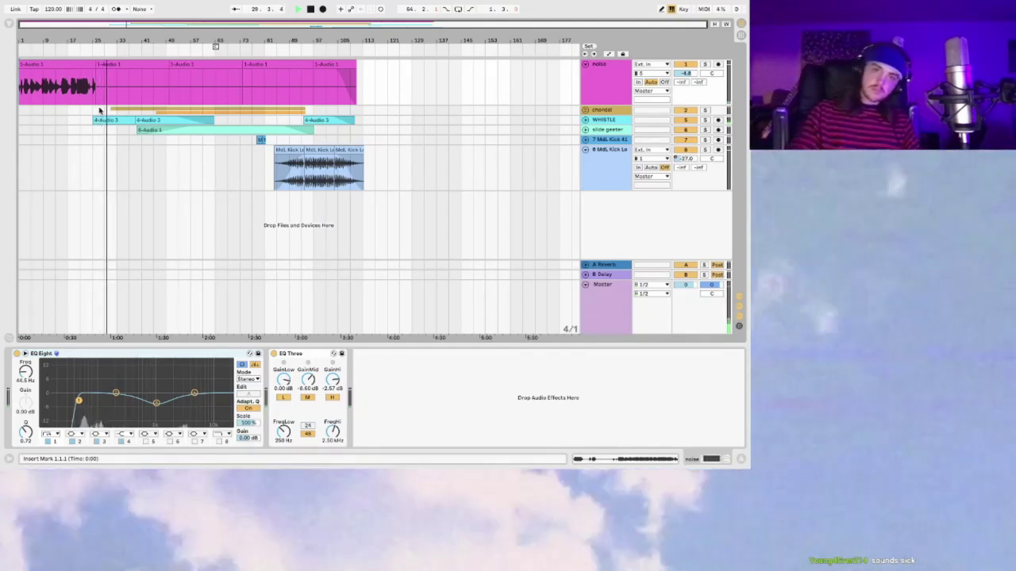
pyautogui.hotkey('ctrl', 'Left')
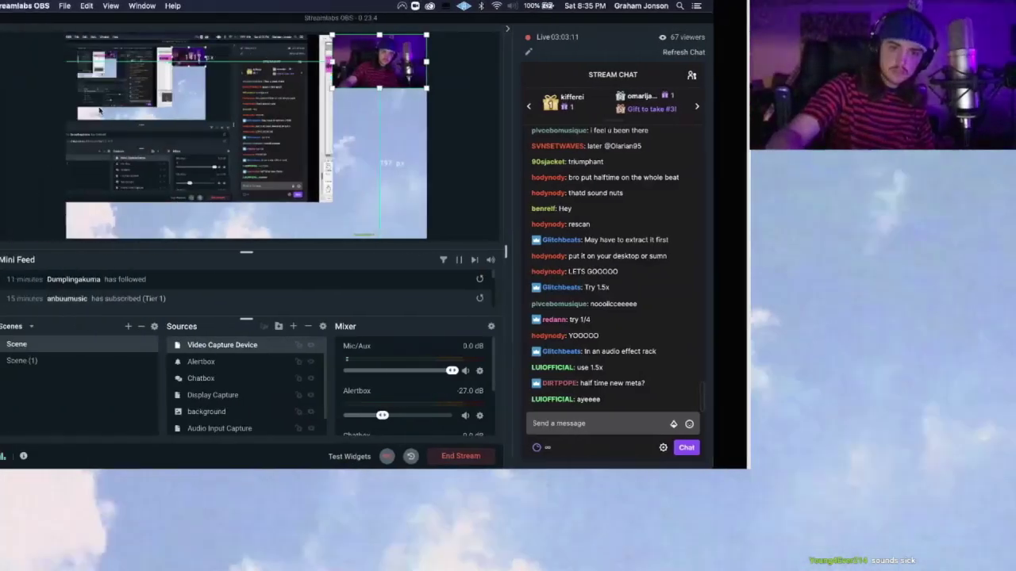
pyautogui.hotkey('ctrl', 'Right')
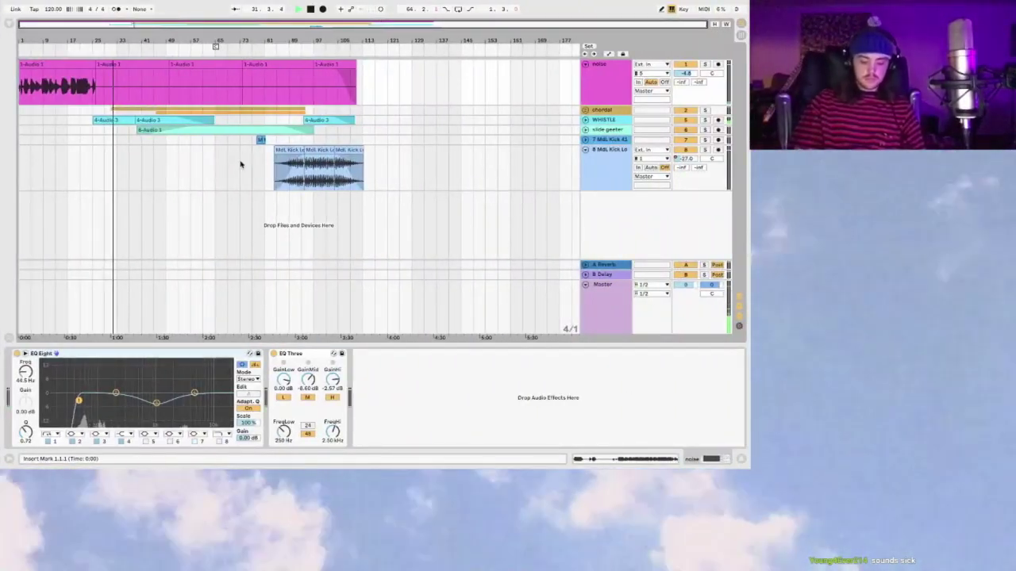
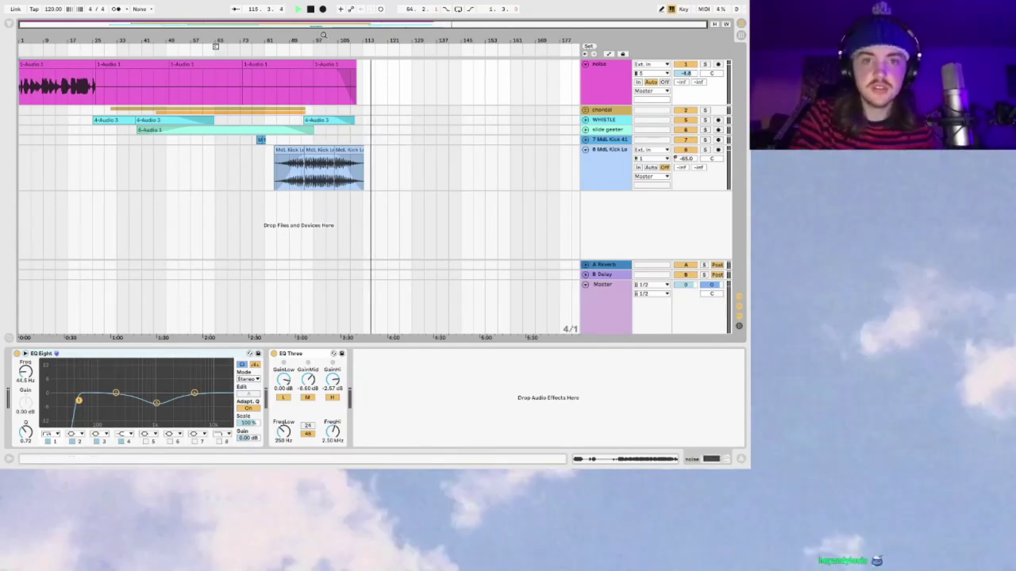
# Step: Zoom the arrangement, jump playback to bar 83, and check the chordal and noise tracks' devices
pyautogui.moveTo(323, 35); pyautogui.dragTo(377, 32)
pyautogui.click(273, 102)
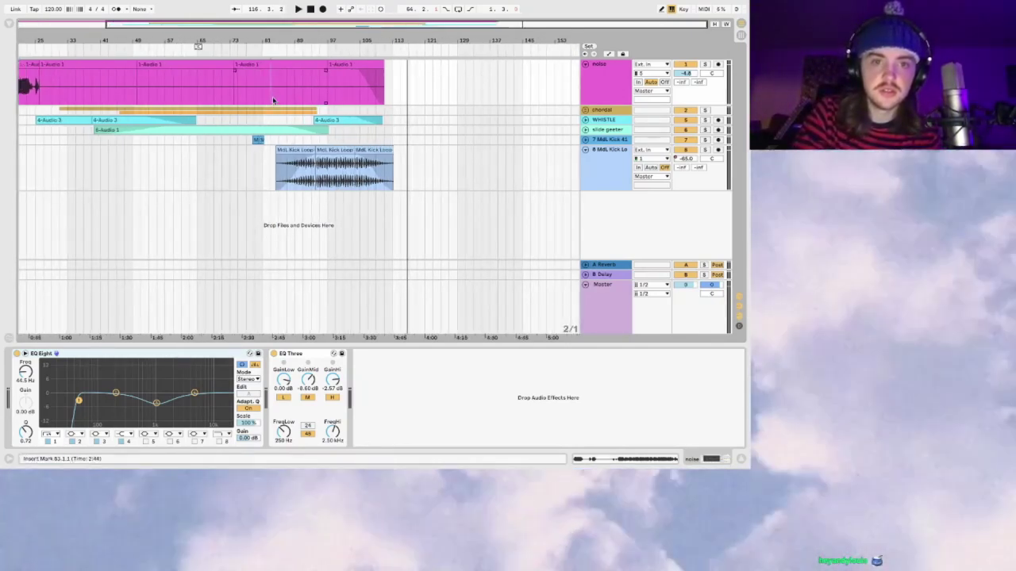
pyautogui.click(230, 115)
pyautogui.press('-')
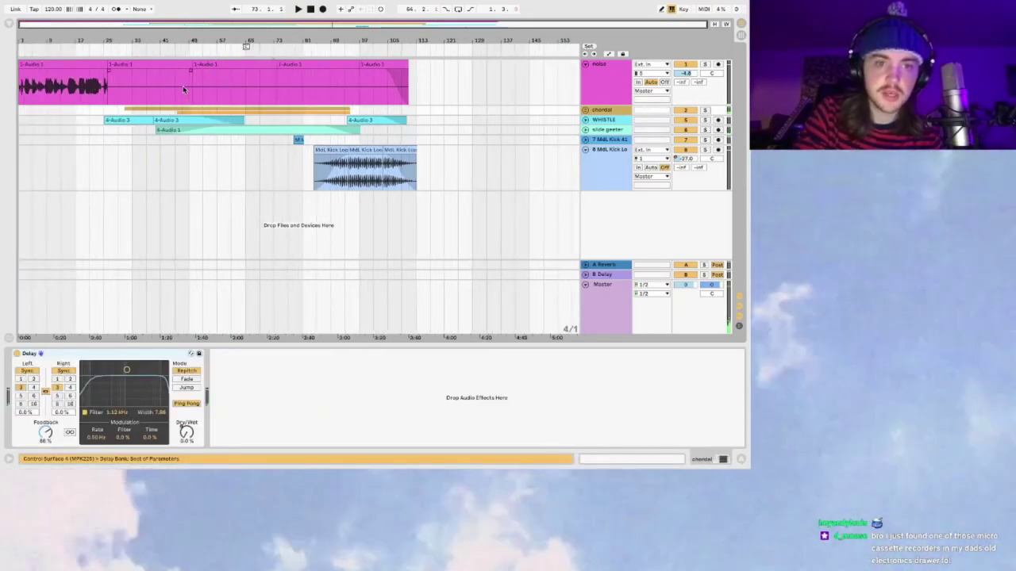
pyautogui.click(187, 89)
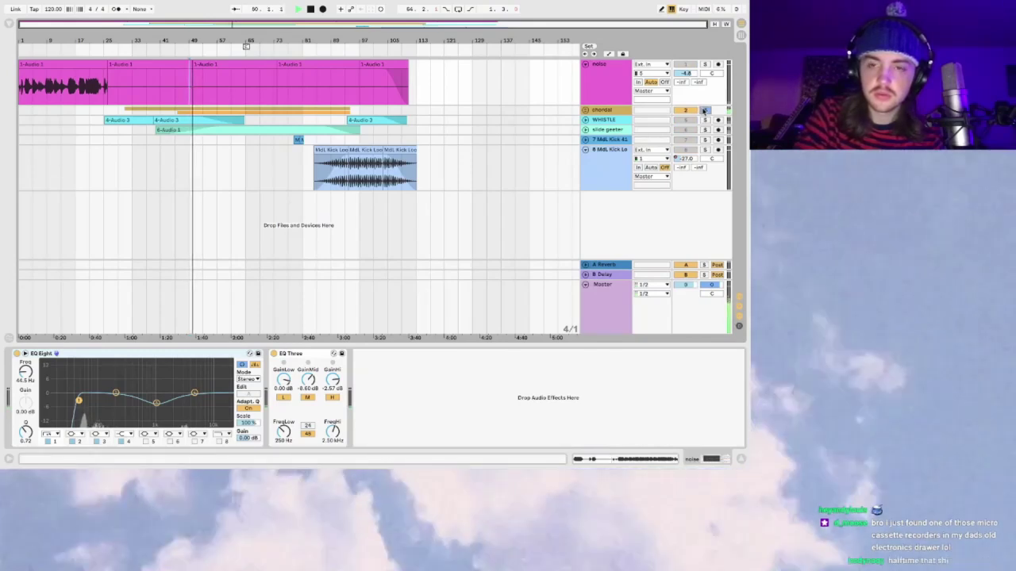
# Step: Unfold the chordal group, restart playback near bar 59, and toggle the 4 3-Audio 1 track's activator
pyautogui.click(585, 110)
pyautogui.click(227, 51)
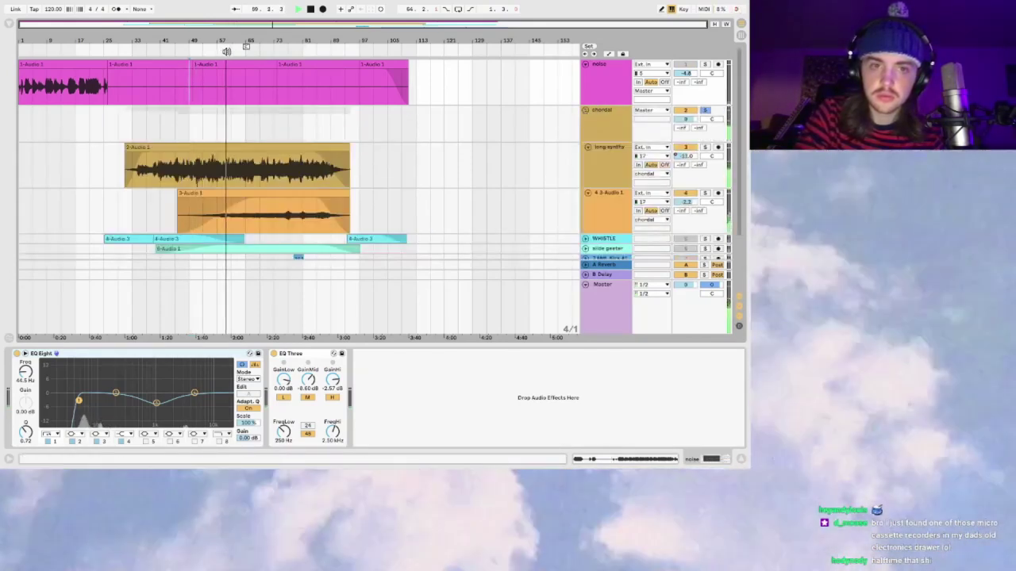
pyautogui.click(691, 193)
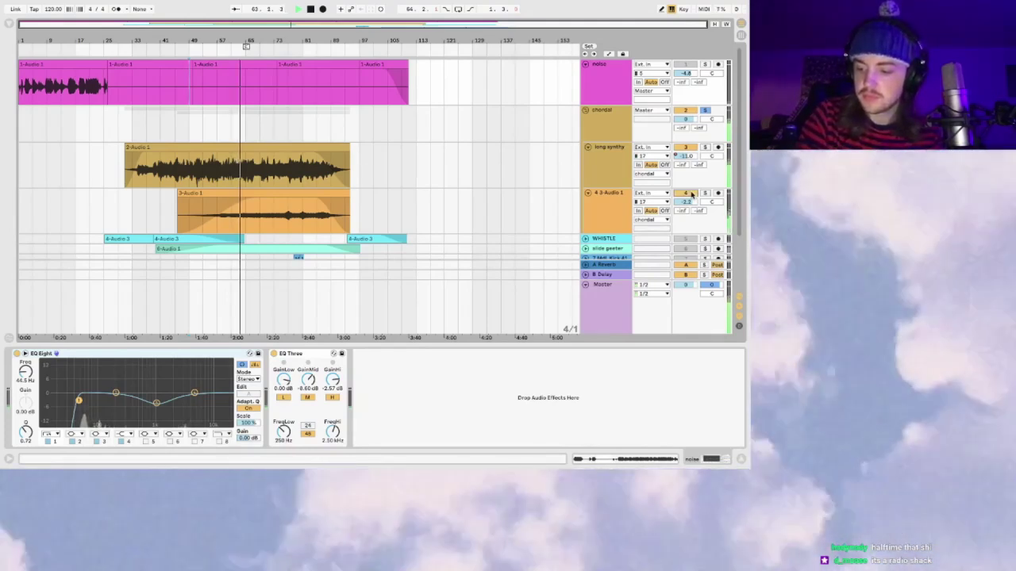
pyautogui.scroll(-3, 692, 194)
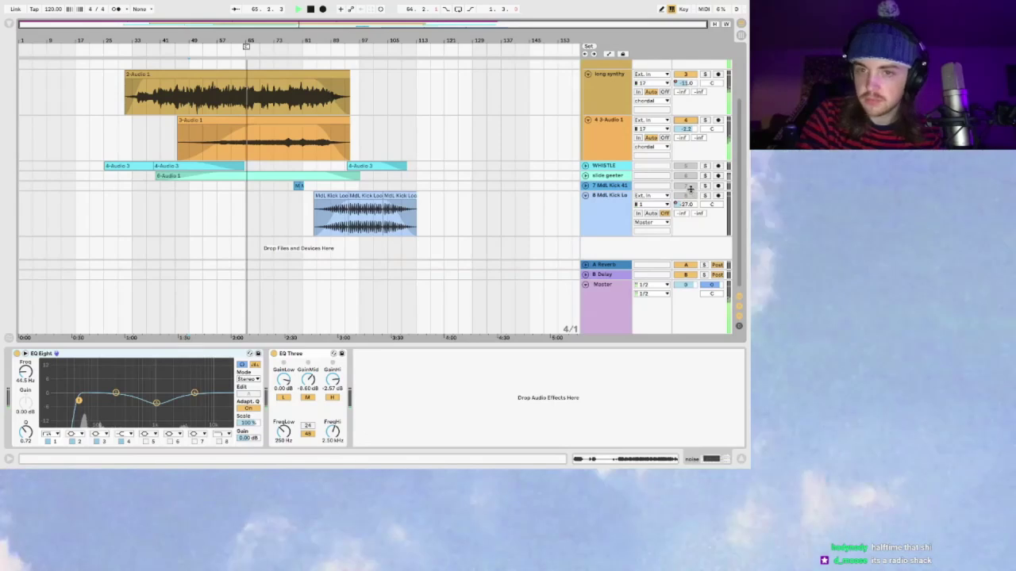
# Step: Solo and expand slide geeter, unsolo it, stop playback, and select the Master to view its Glue Compressor
pyautogui.click(704, 175)
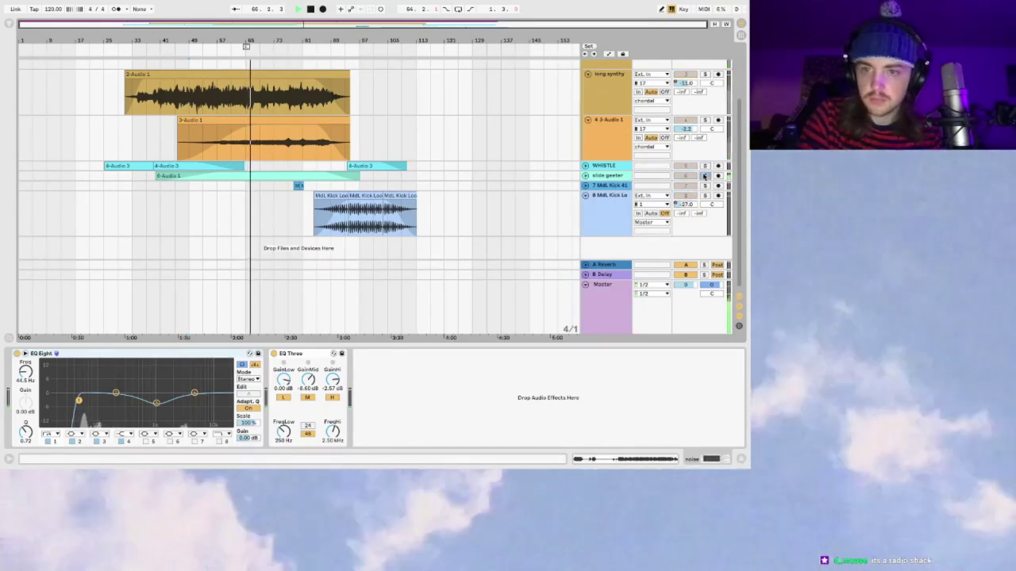
pyautogui.click(608, 177)
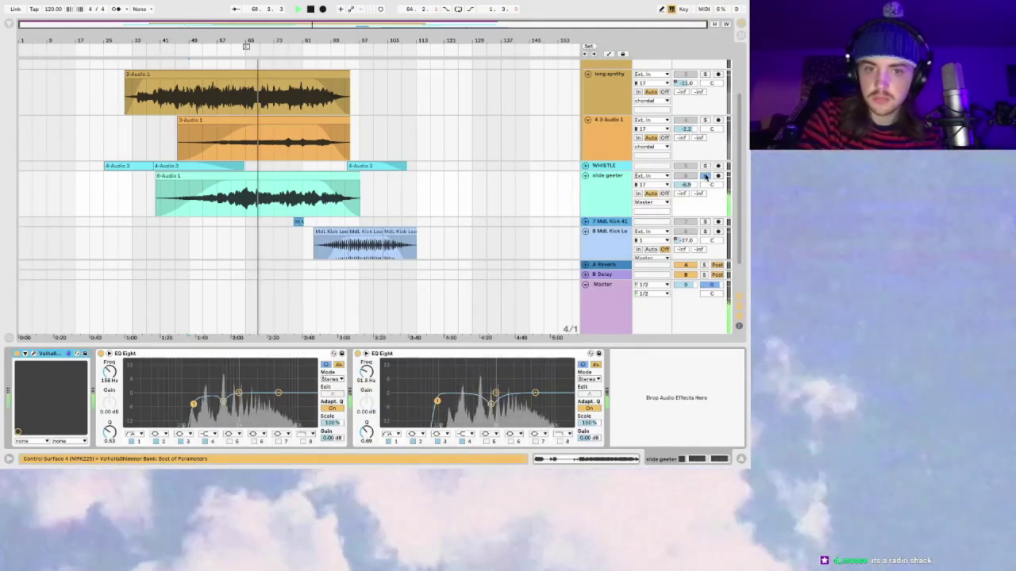
pyautogui.click(704, 176)
pyautogui.press('space')
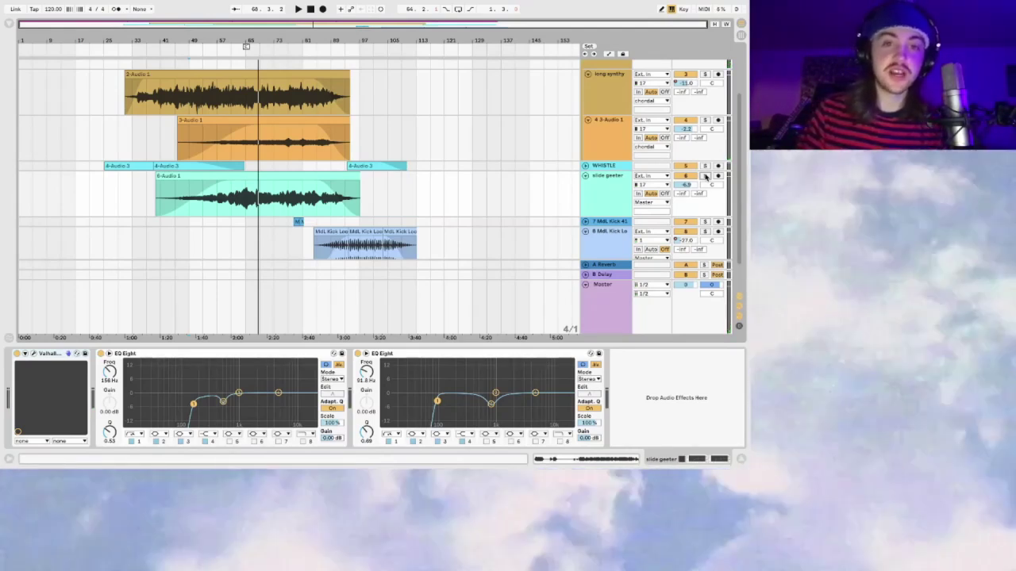
pyautogui.click(603, 286)
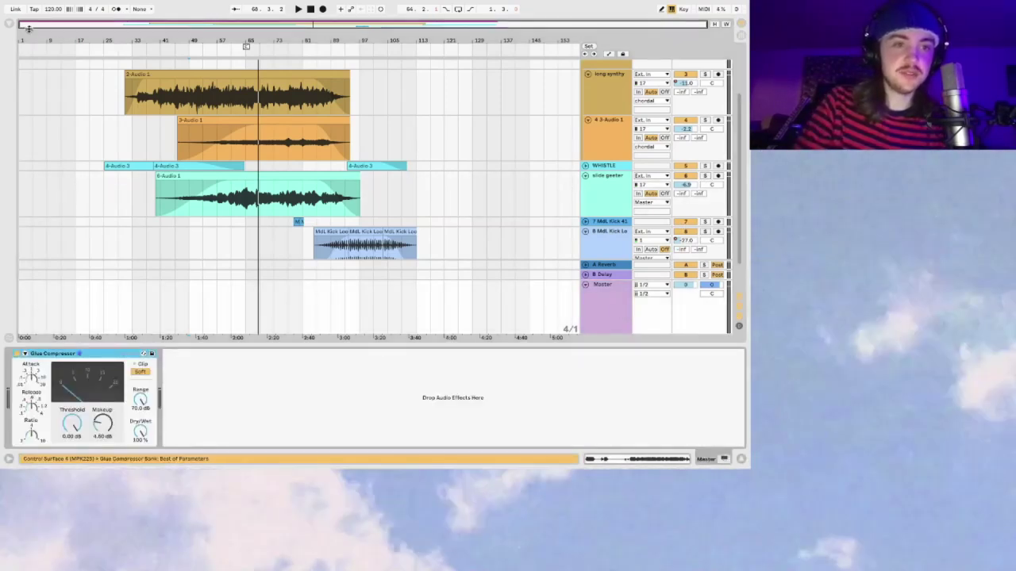
# Step: Find HalfTime under Plug-Ins by searching 'halft', and load it onto the Master
pyautogui.click(10, 27)
pyautogui.click(55, 164)
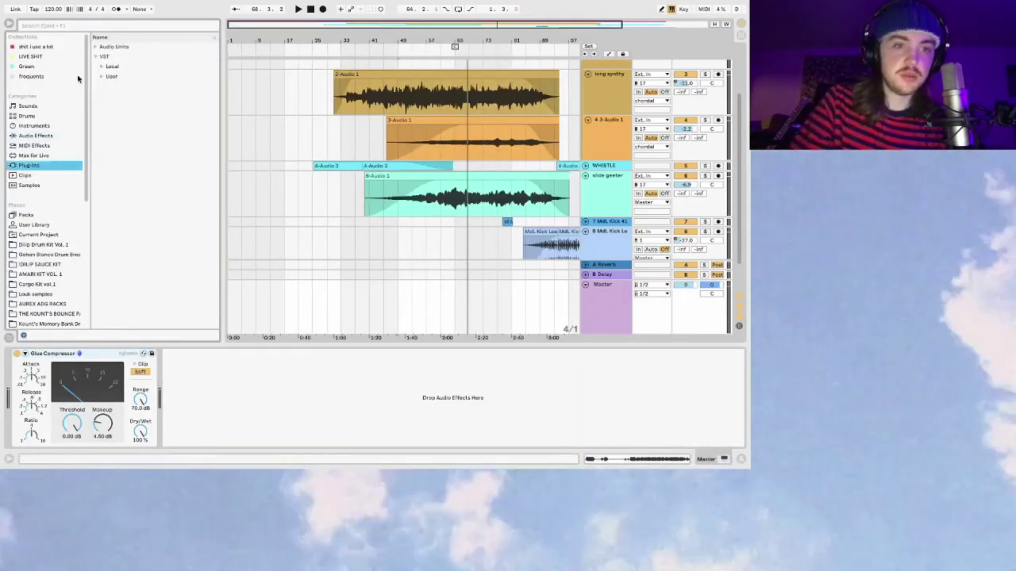
pyautogui.click(82, 27)
pyautogui.write('halftime')
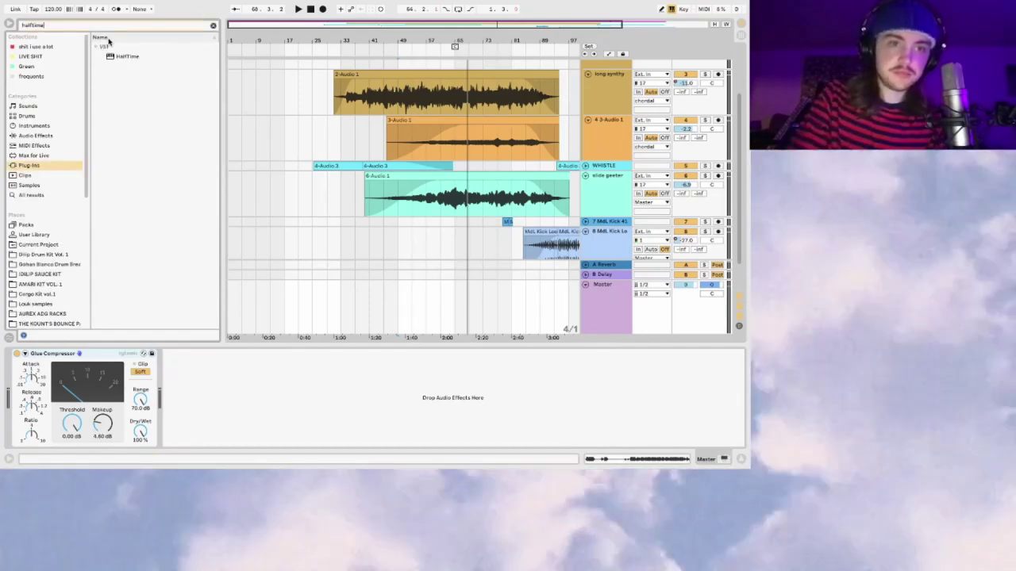
pyautogui.click(114, 49)
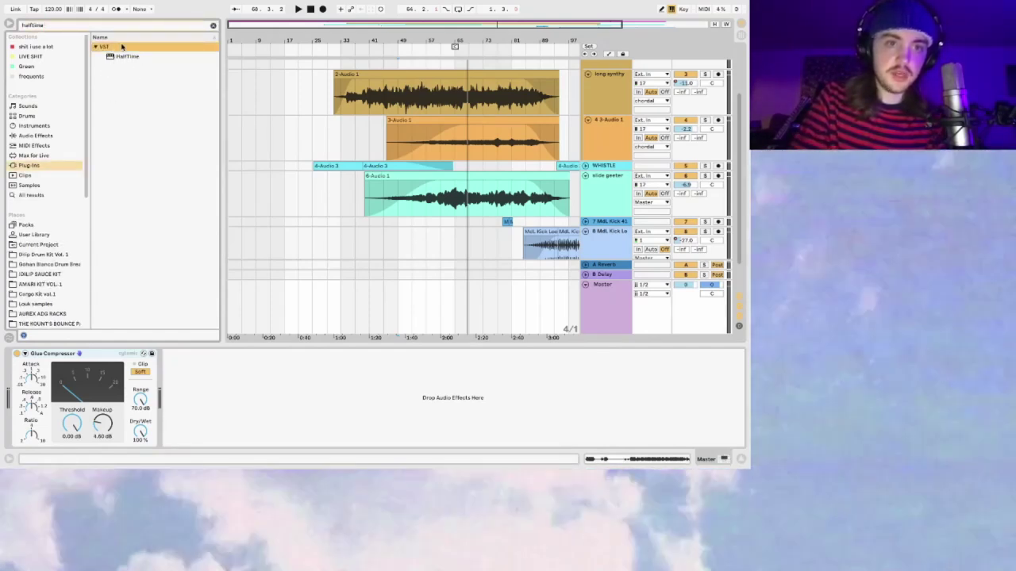
pyautogui.click(124, 57)
pyautogui.press('Return')
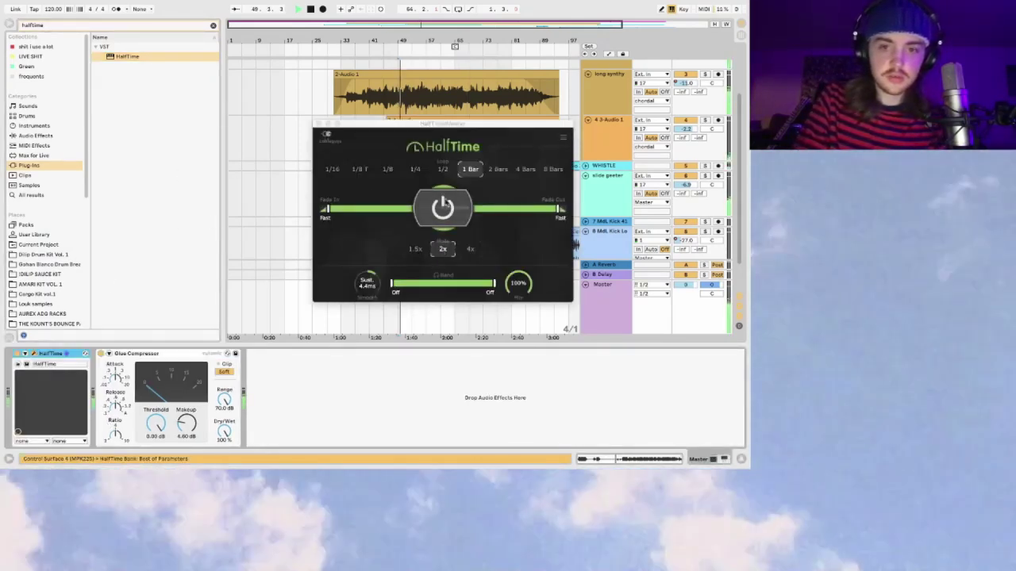
# Step: Switch HalfTime to 1.5x mode and close its plugin window
pyautogui.click(423, 249)
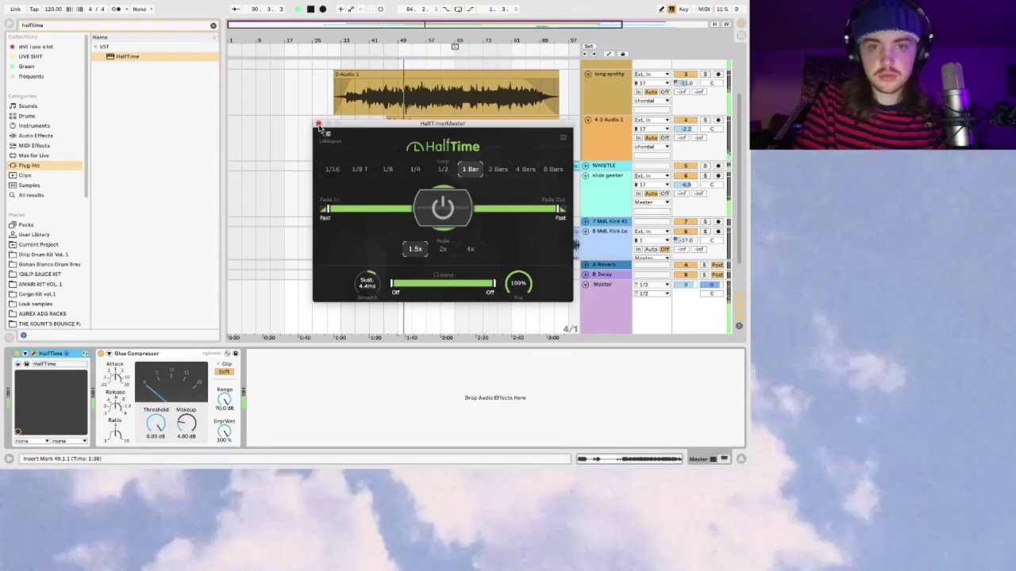
pyautogui.click(317, 124)
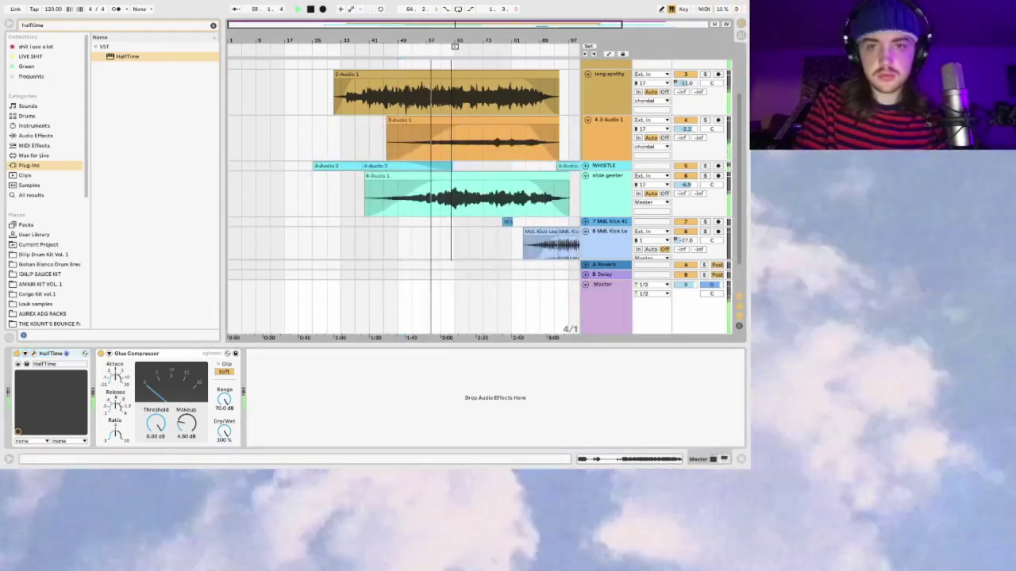
pyautogui.scroll(3, 427, 72)
pyautogui.hscroll(3, 427, 72)
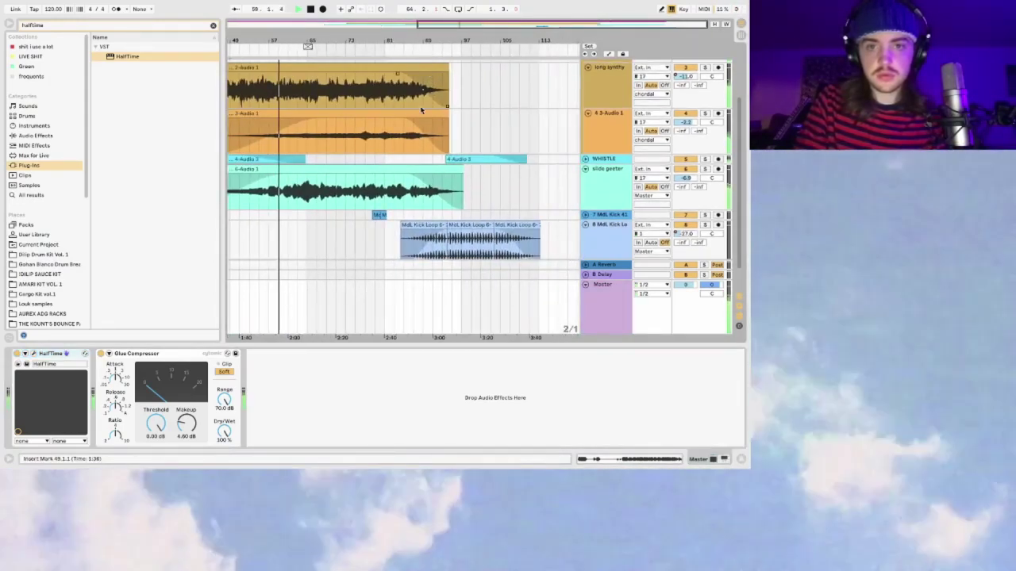
pyautogui.hscroll(-10, 421, 110)
pyautogui.scroll(3, 254, 92)
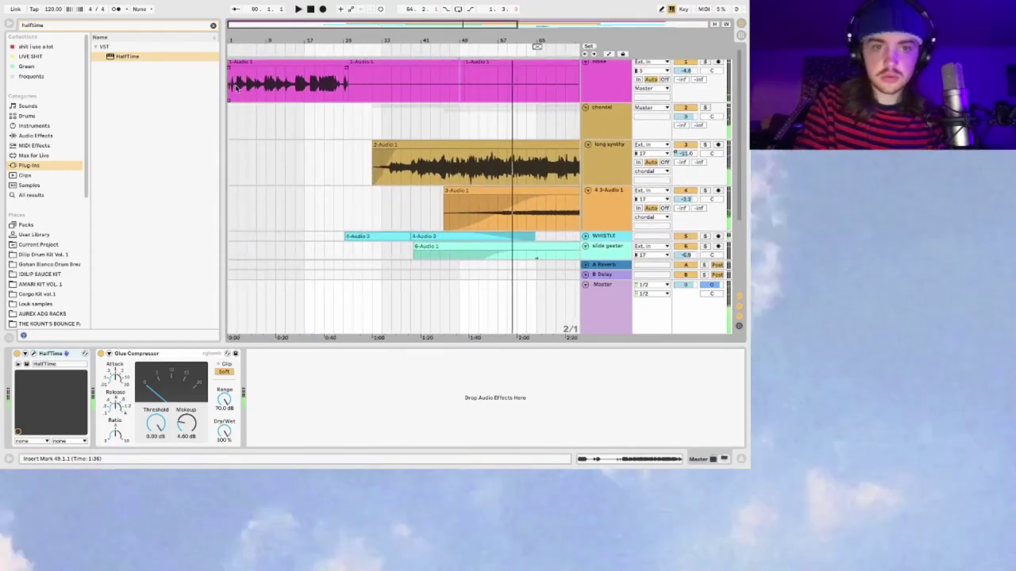
# Step: Play from the noise clip's start, skipping ahead to bars 23 and 47 while zooming the timeline
pyautogui.click(230, 87)
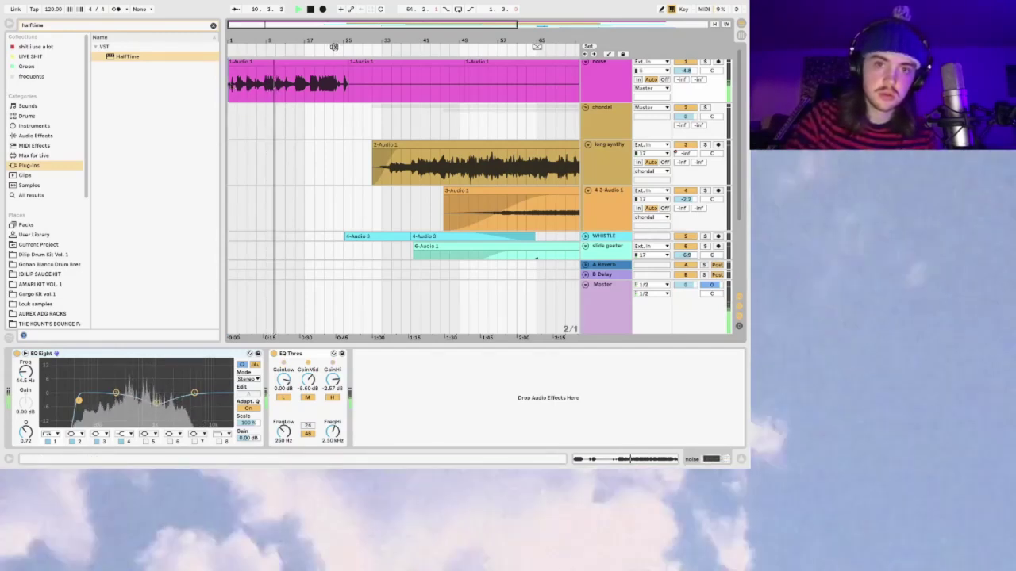
pyautogui.click(334, 47)
pyautogui.moveTo(361, 20); pyautogui.dragTo(359, 18)
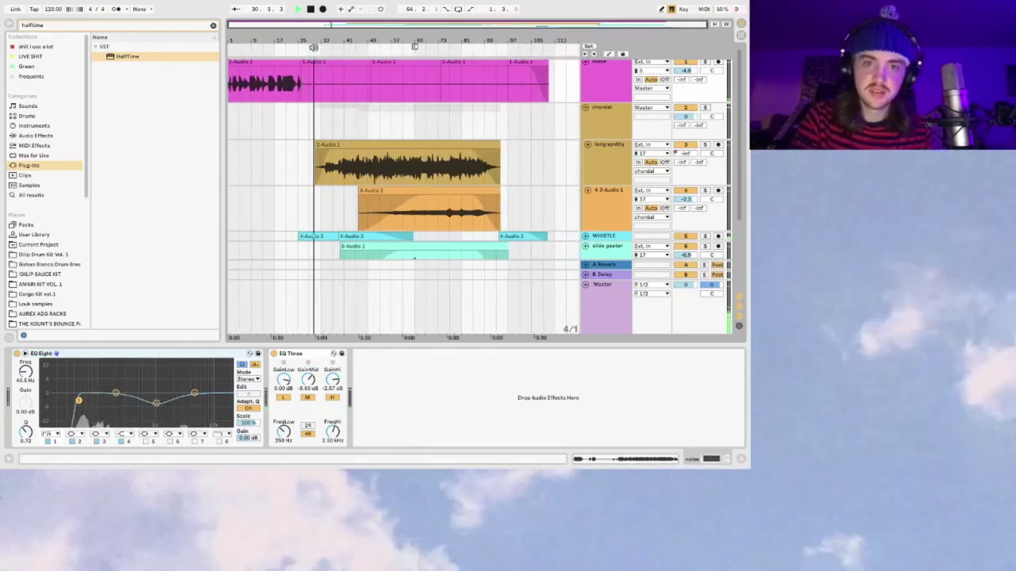
pyautogui.moveTo(358, 18); pyautogui.dragTo(344, 23)
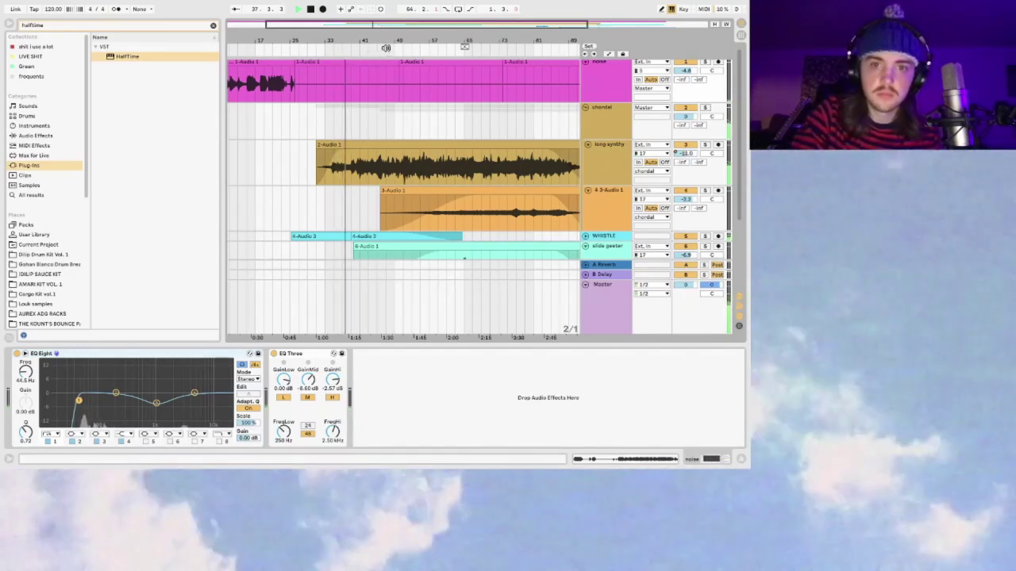
pyautogui.click(383, 48)
pyautogui.moveTo(353, 49); pyautogui.dragTo(431, 46)
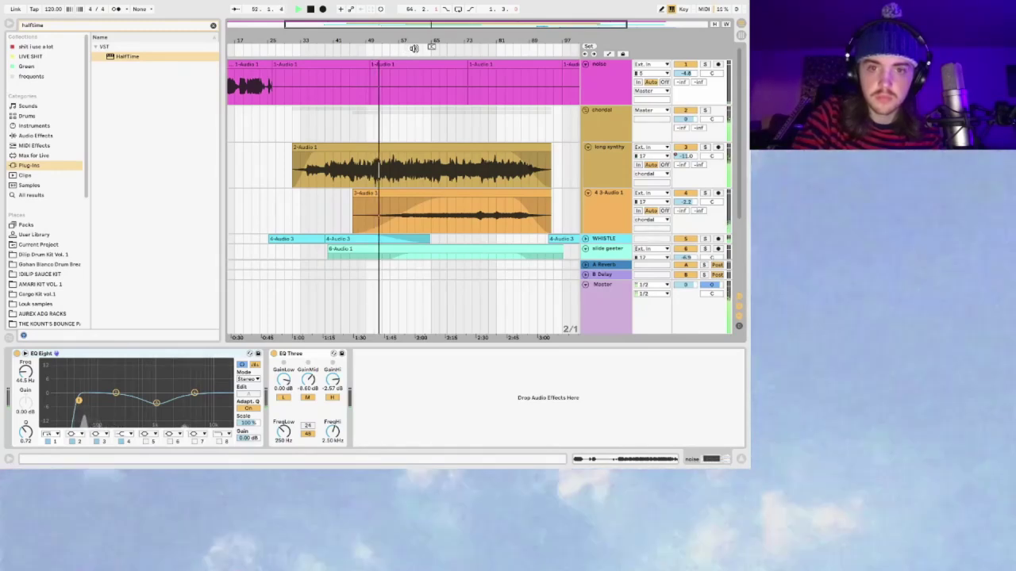
# Step: Jump playback to bar 74 and solo the 4 3-Audio 1 track, zooming the timeline in and out
pyautogui.hscroll(5, 385, 167)
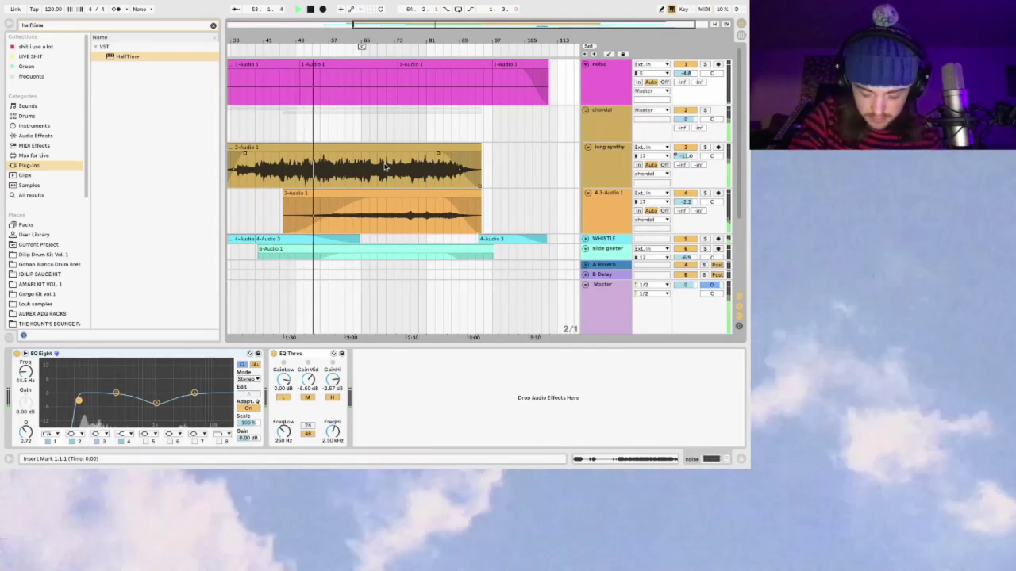
pyautogui.click(399, 48)
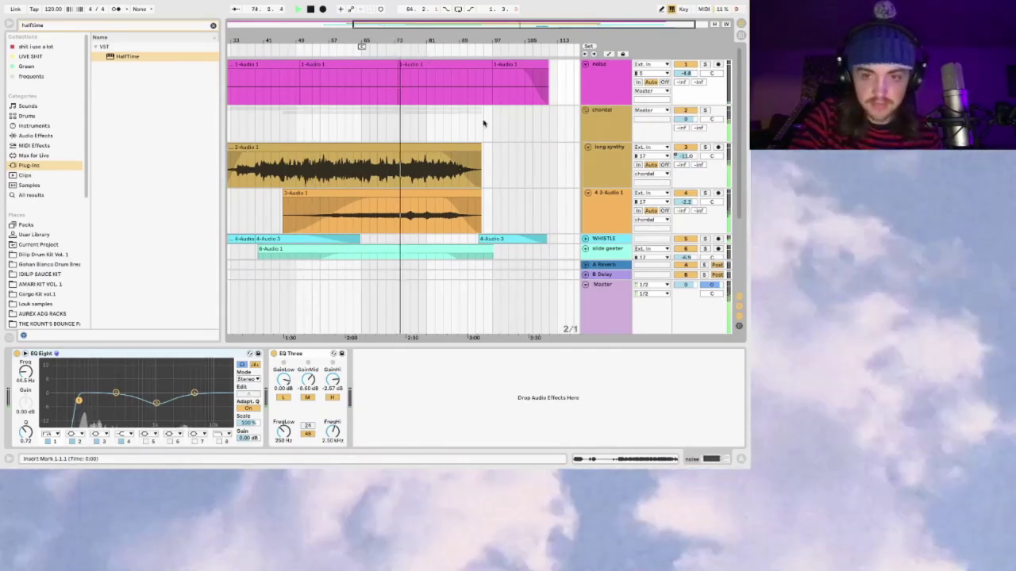
pyautogui.click(706, 193)
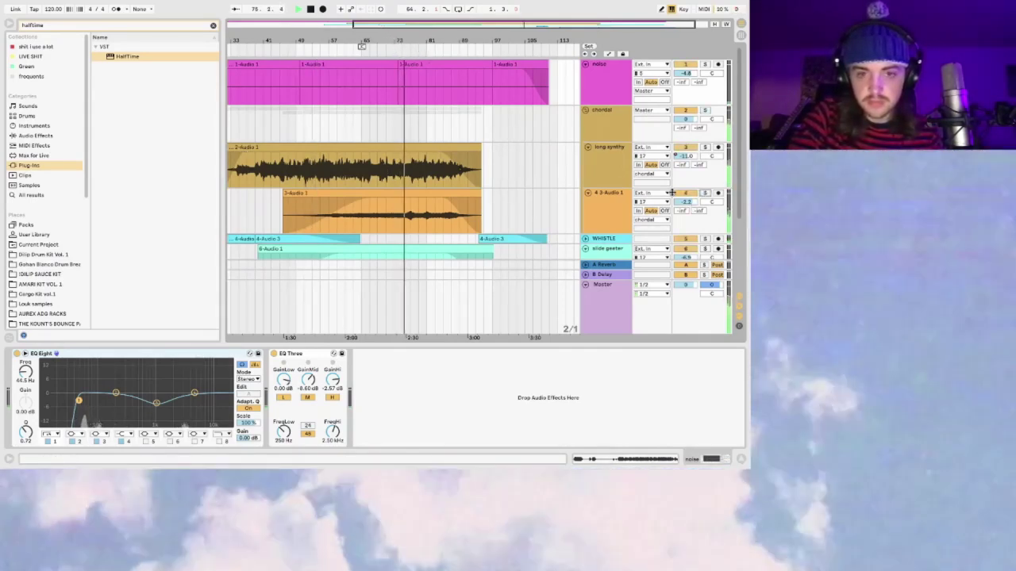
pyautogui.moveTo(539, 22); pyautogui.dragTo(540, 25)
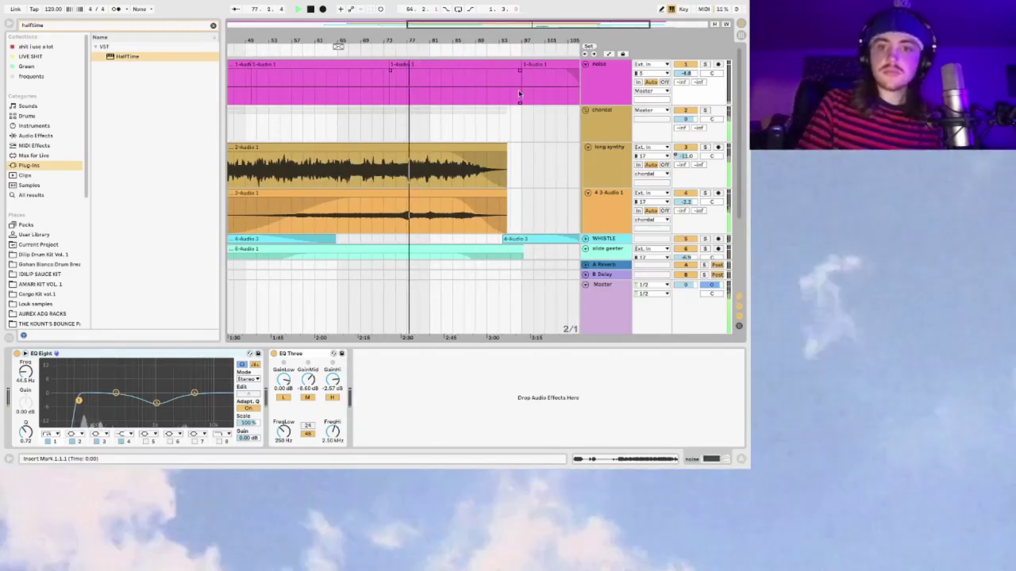
pyautogui.hscroll(5, 465, 177)
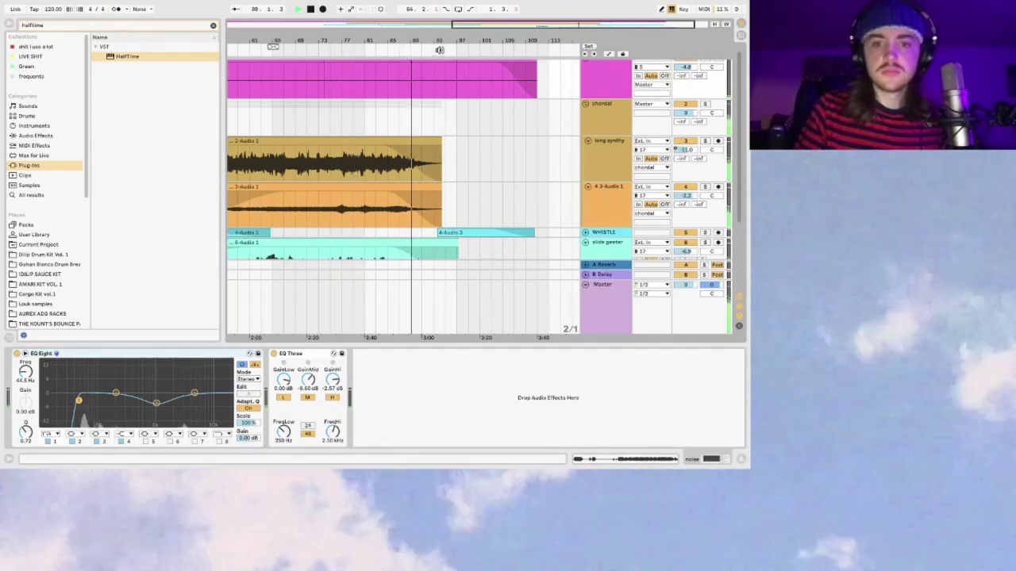
pyautogui.moveTo(488, 26); pyautogui.dragTo(487, 22)
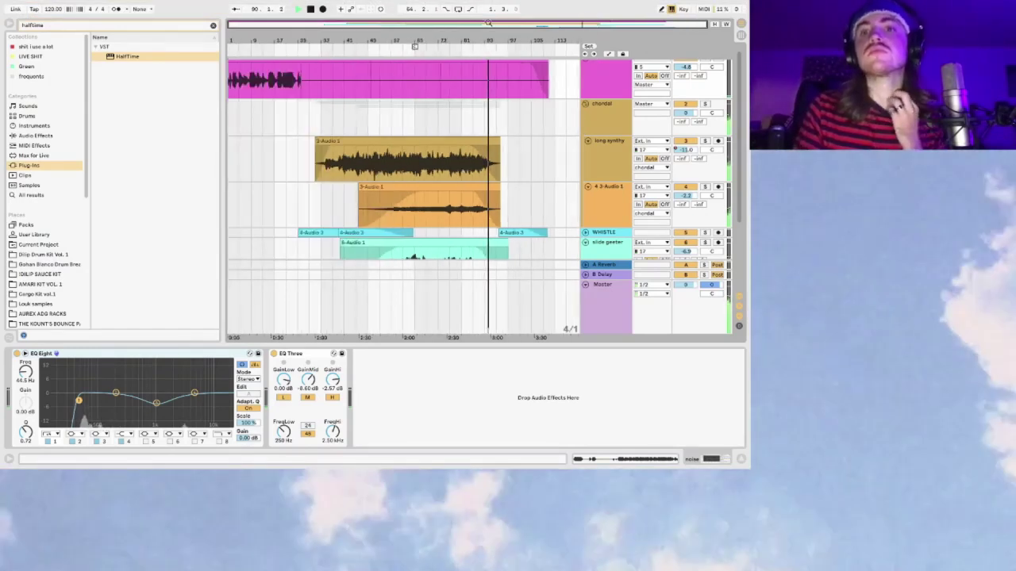
# Step: Review the Master's HalfTime and Glue Compressor and the chordal Delay, then close the ambient twitch set
pyautogui.click(603, 302)
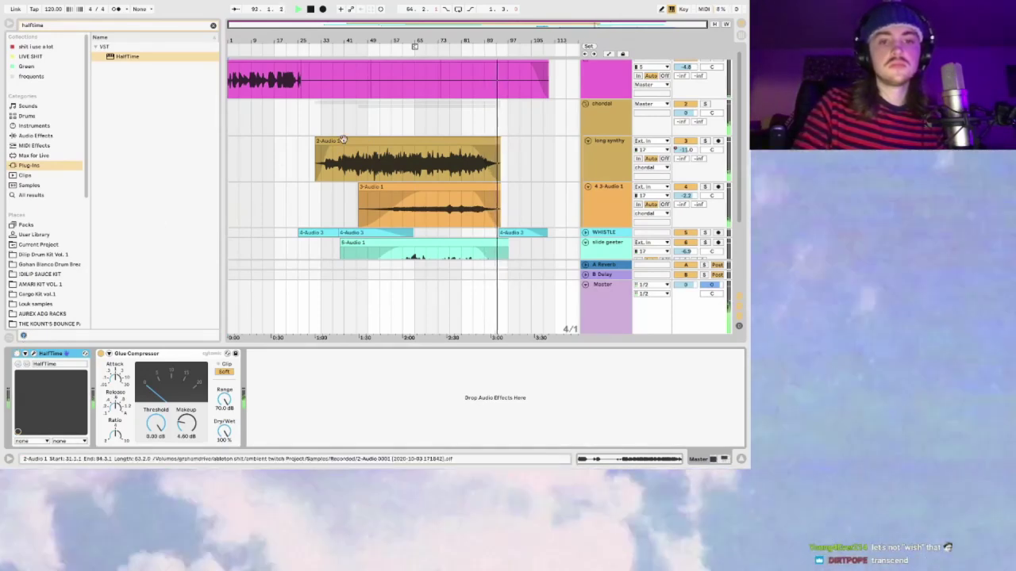
pyautogui.click(322, 120)
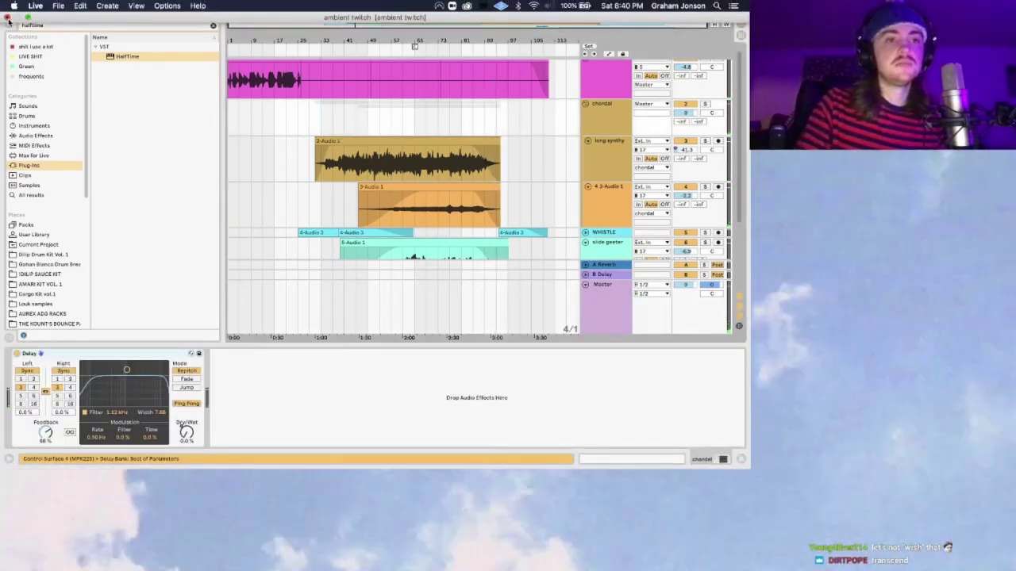
pyautogui.click(8, 17)
# Step: Save the Ableton set, then post !discord in the Streamlabs OBS stream chat
pyautogui.click(464, 251)
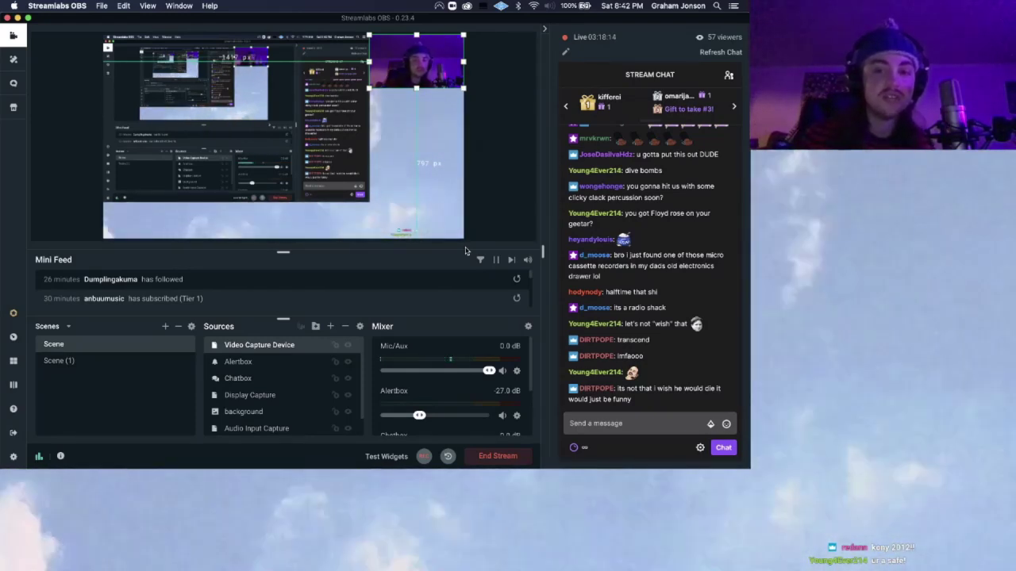
pyautogui.click(612, 422)
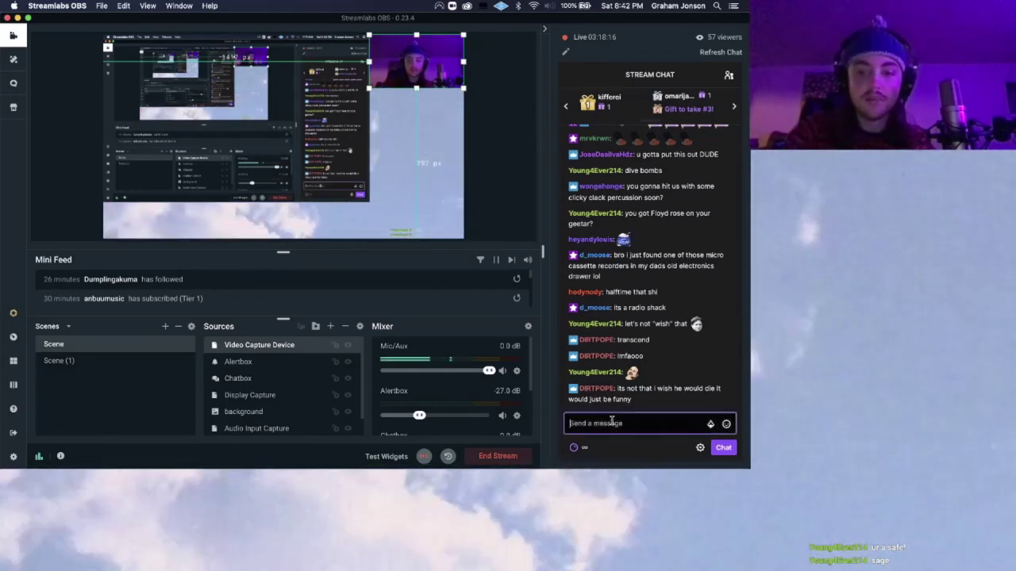
pyautogui.write('!discord')
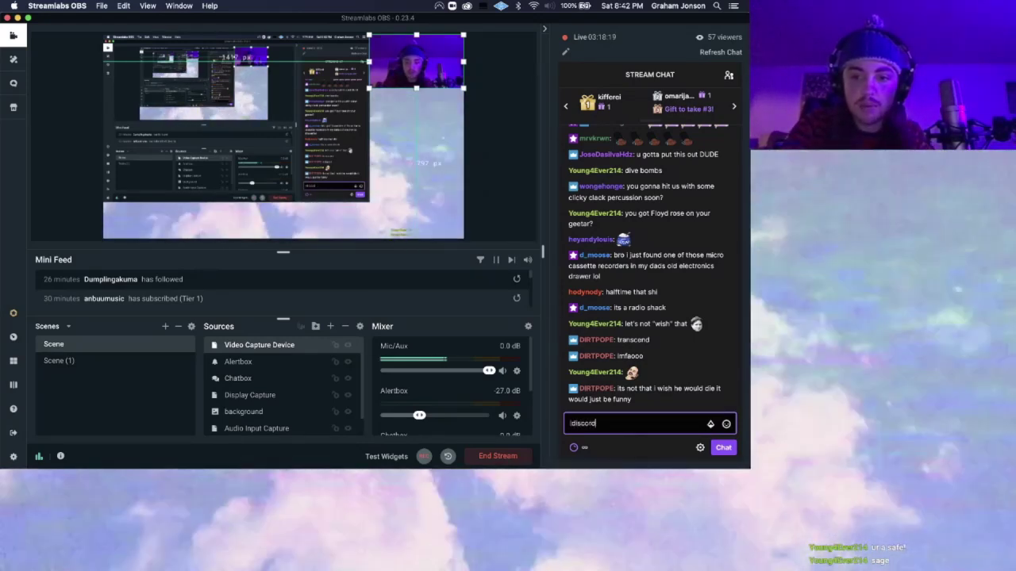
pyautogui.press('Return')
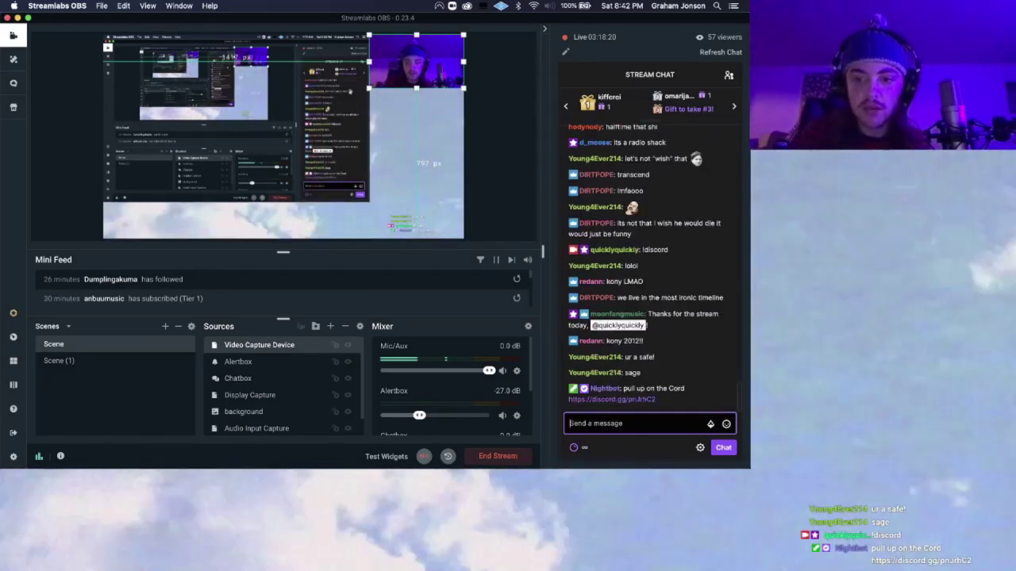